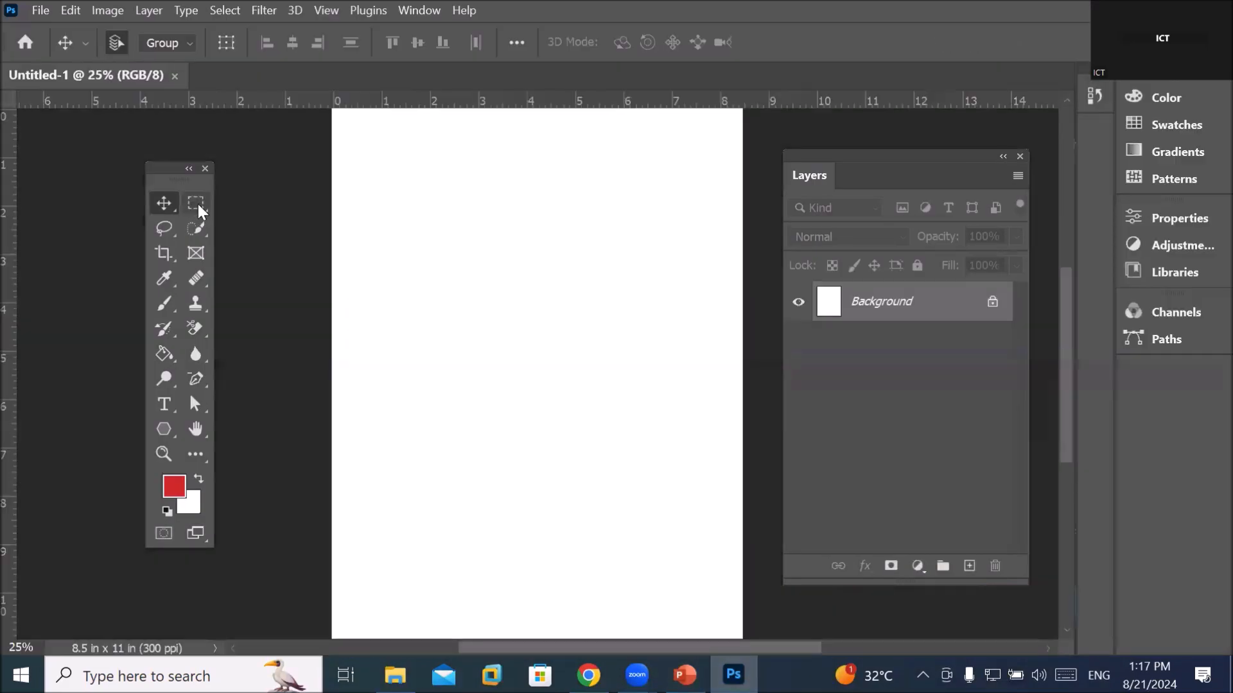
# Move the Tools panel, zoom out and select the Horizontal Type Tool
pyautogui.moveTo(162, 172); pyautogui.dragTo(137, 161)
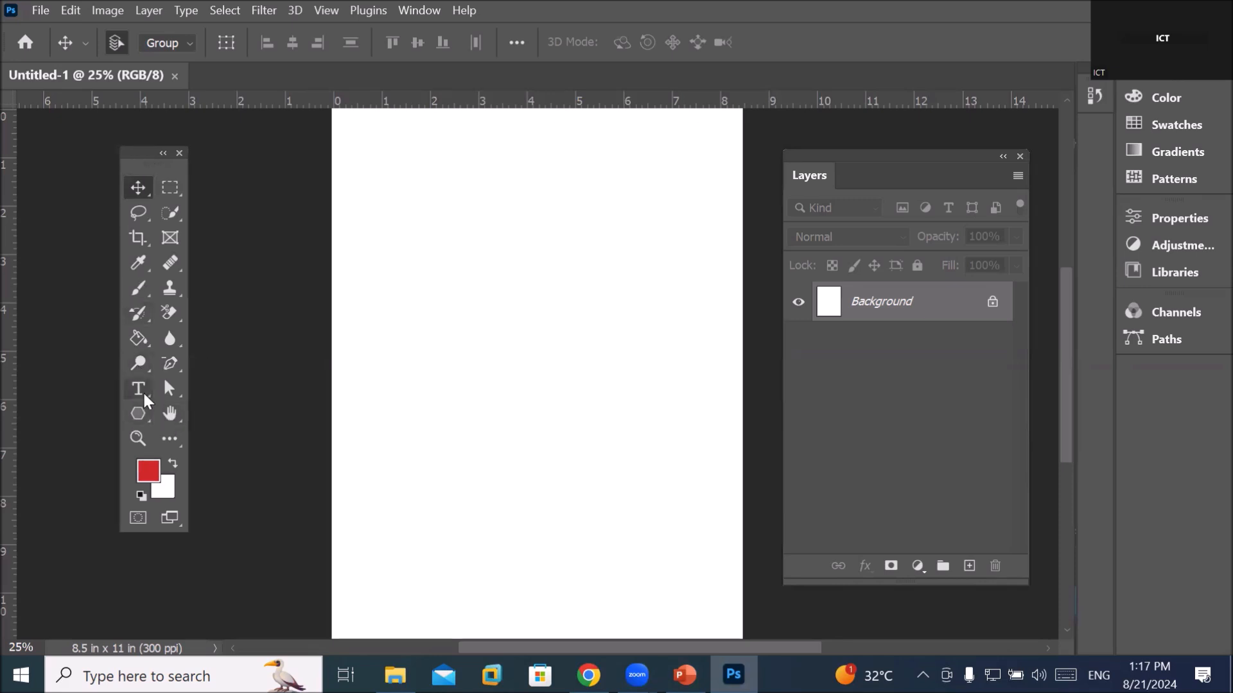
pyautogui.scroll(-1, 638, 375)
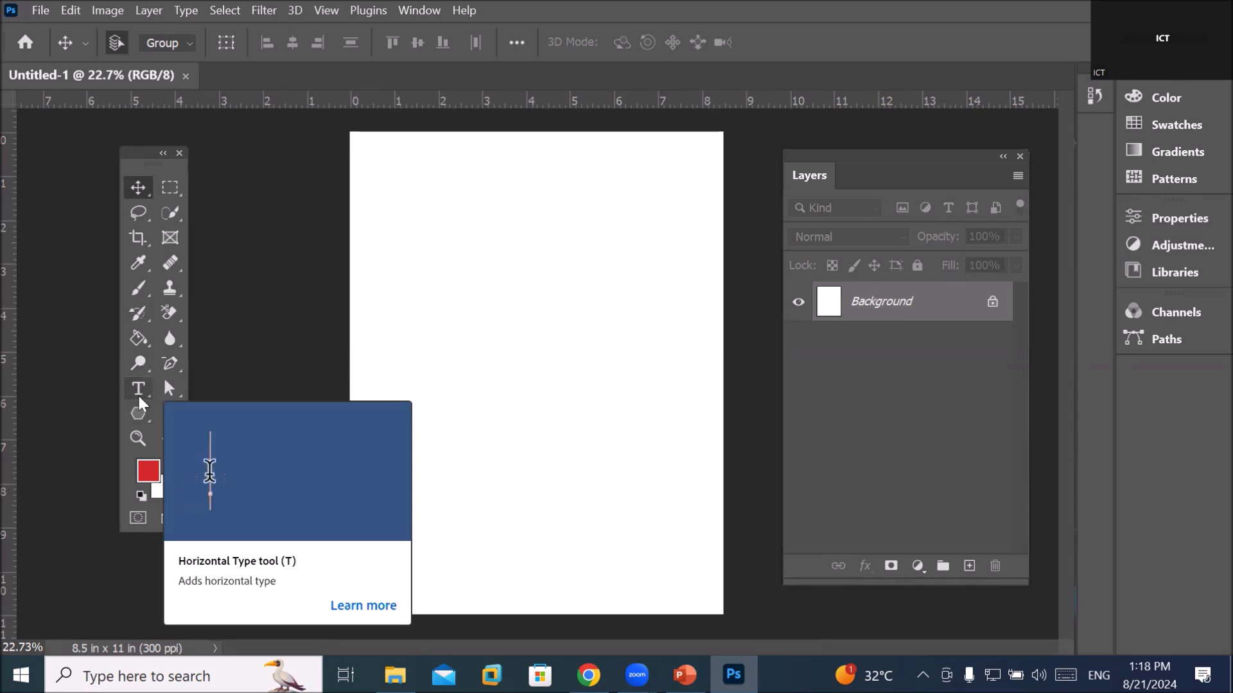
pyautogui.click(139, 393)
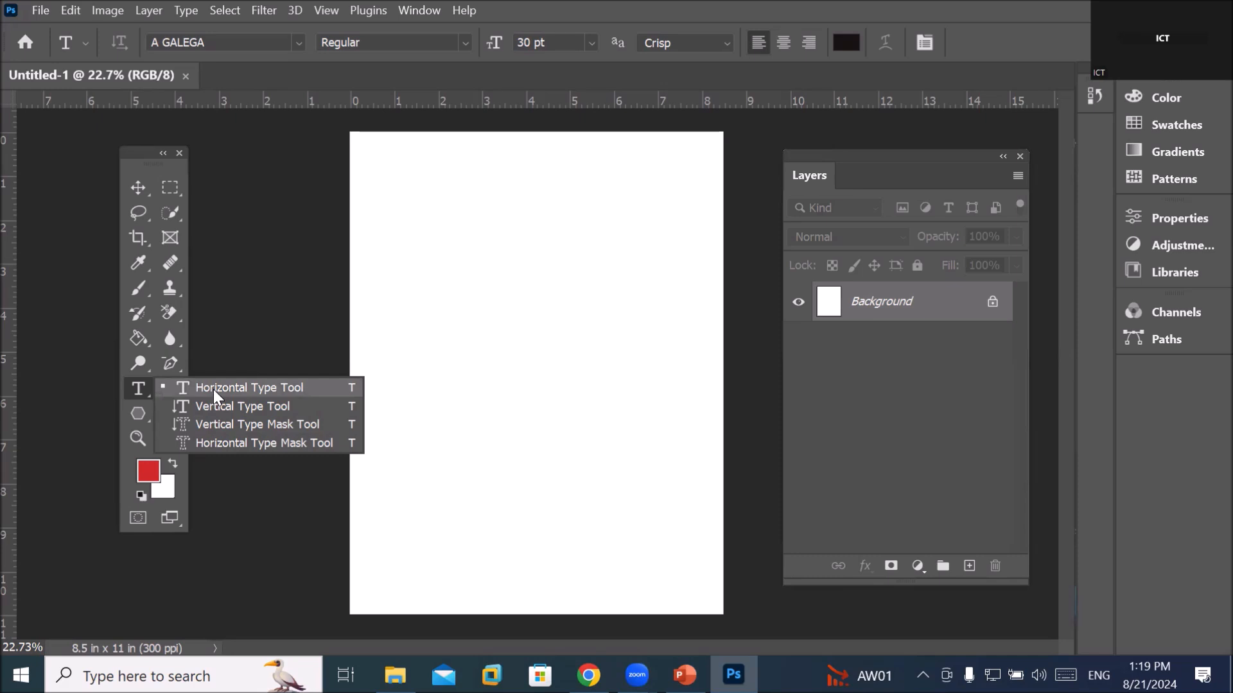
pyautogui.click(135, 410)
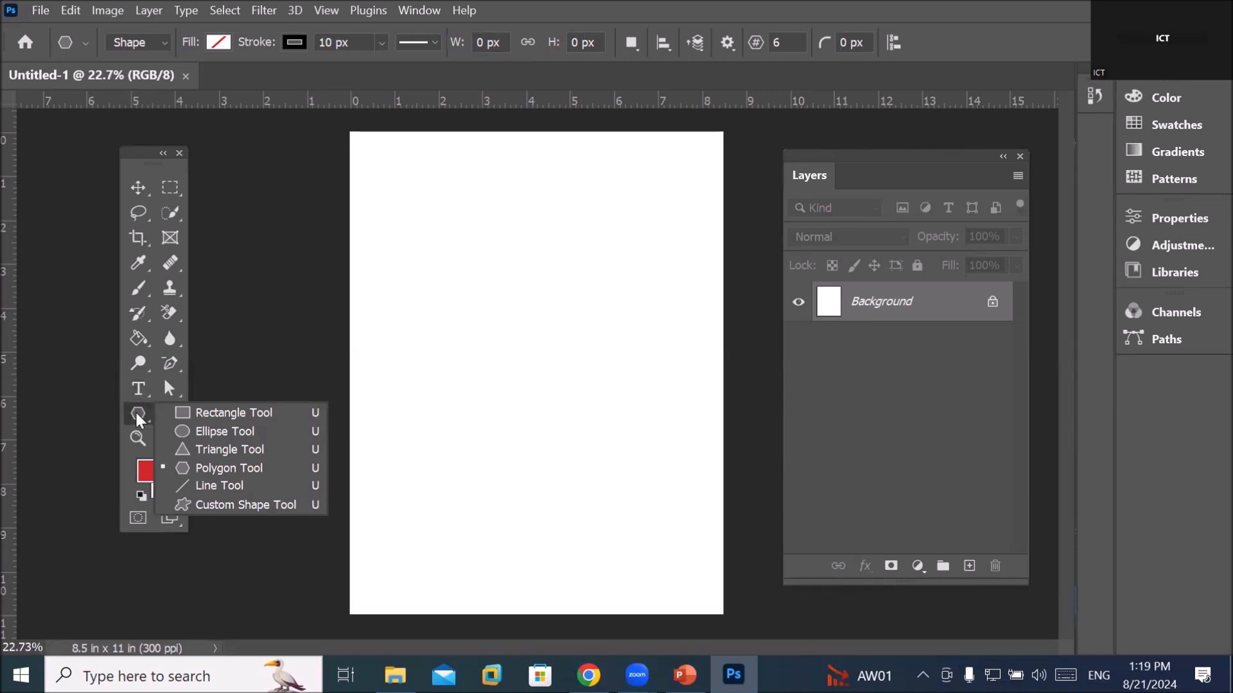
pyautogui.click(173, 391)
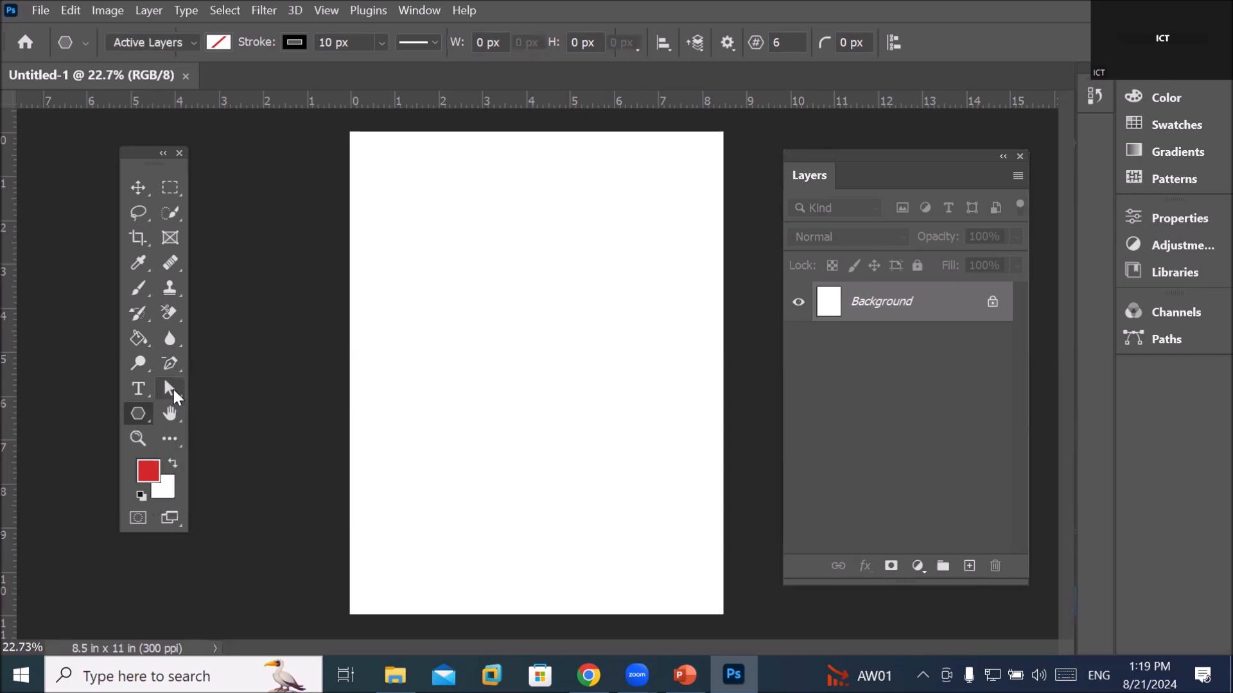
pyautogui.click(173, 390)
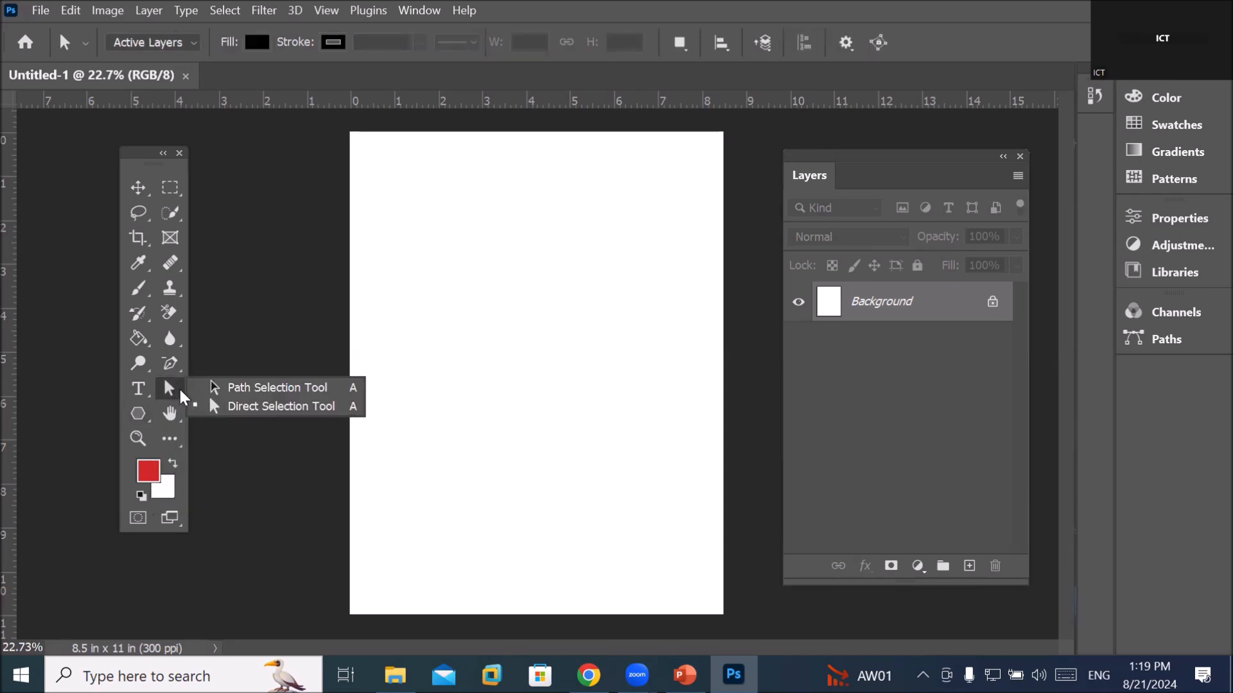
pyautogui.click(170, 363)
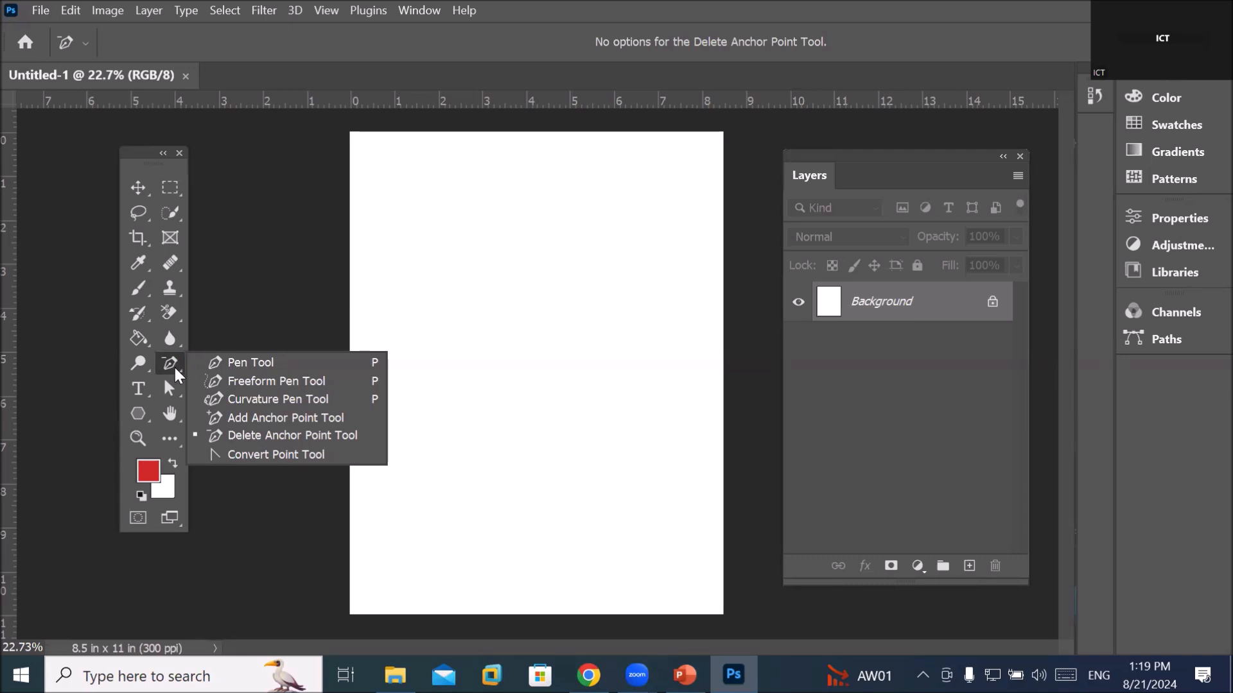
pyautogui.click(139, 415)
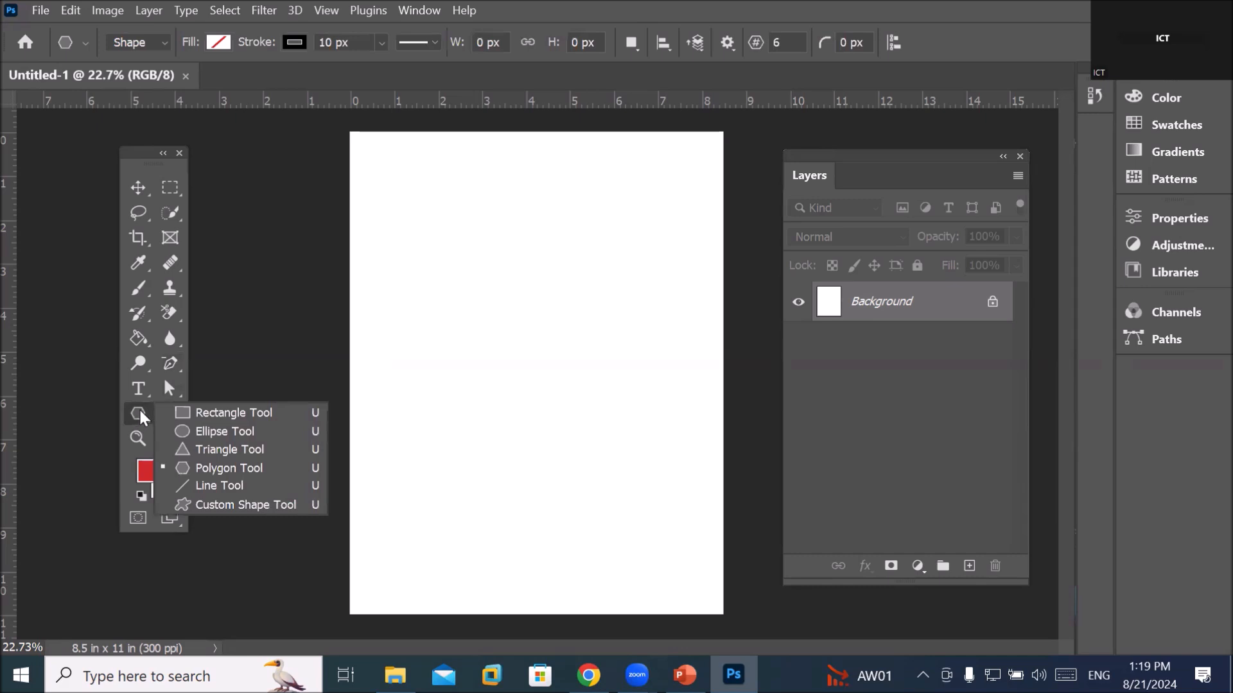
pyautogui.click(169, 367)
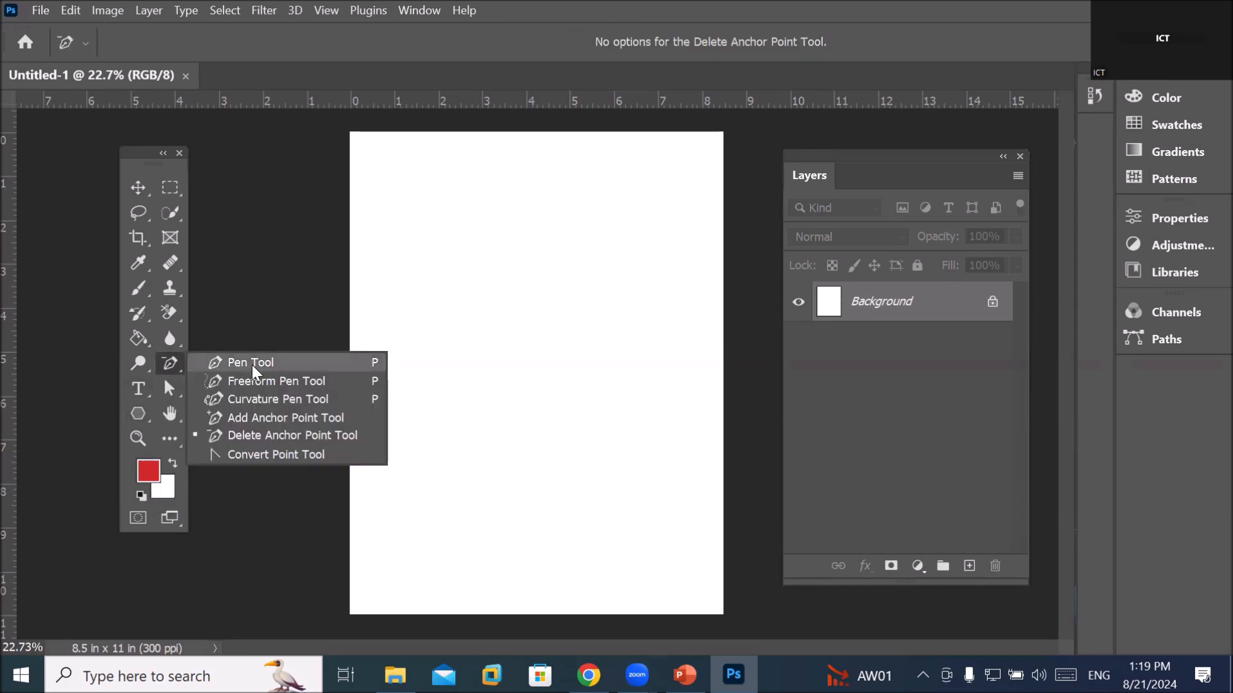
pyautogui.click(253, 370)
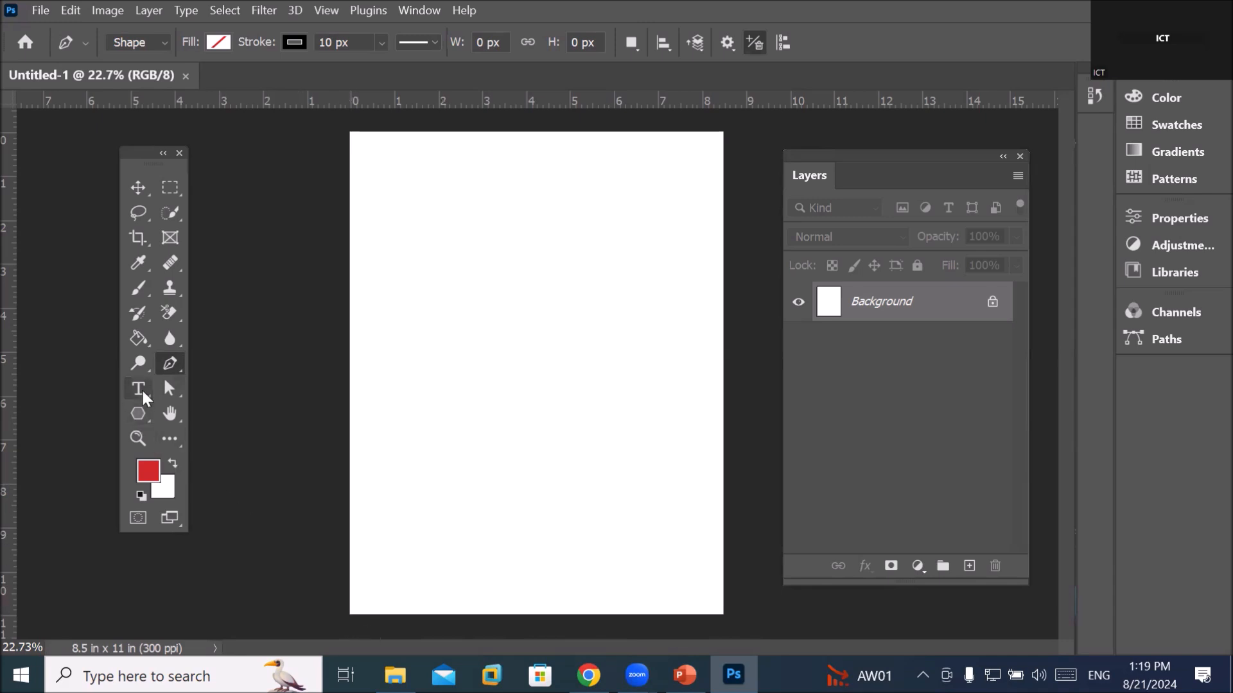
# Type the heading 'SKY TRAVELS' near the top of the blank page in A GALEGA 30 pt
pyautogui.click(140, 392)
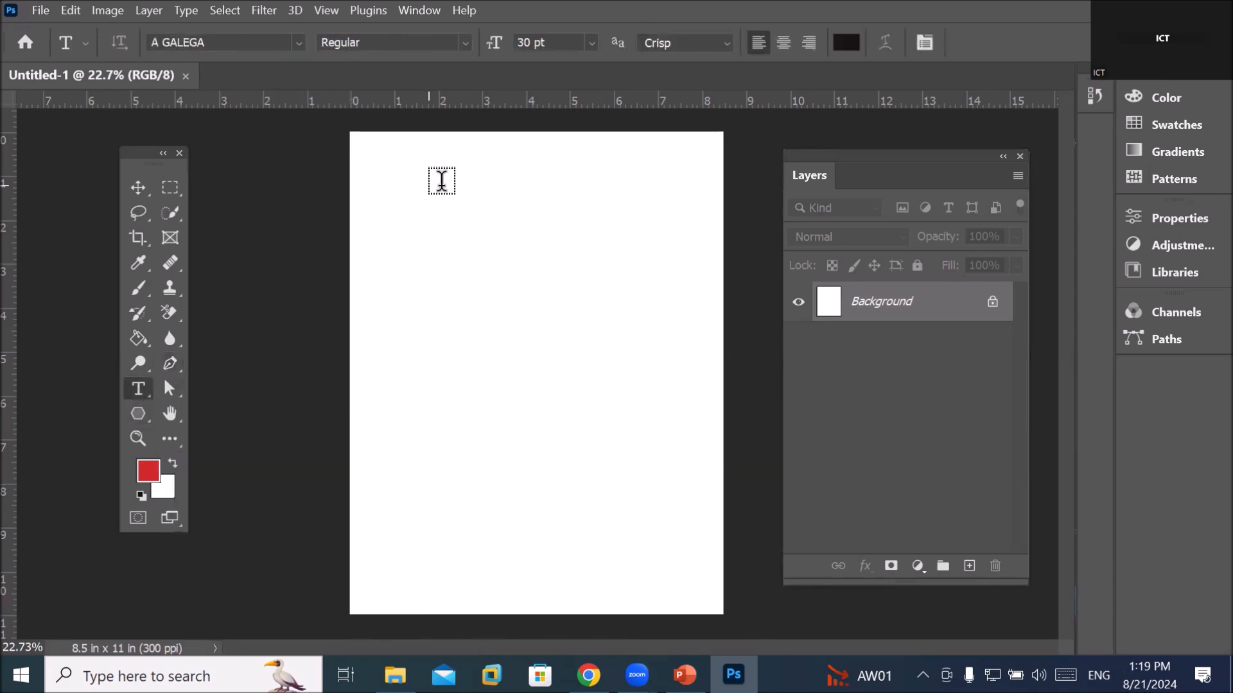
pyautogui.click(570, 202)
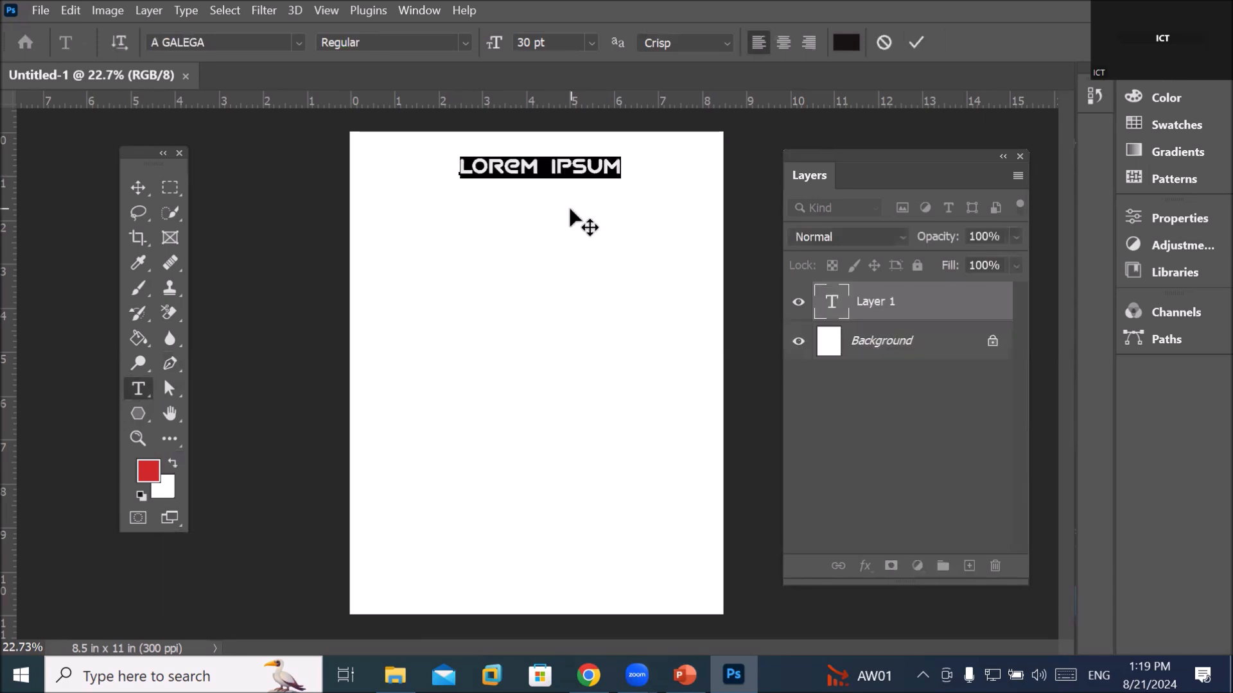
pyautogui.write('SKY ')
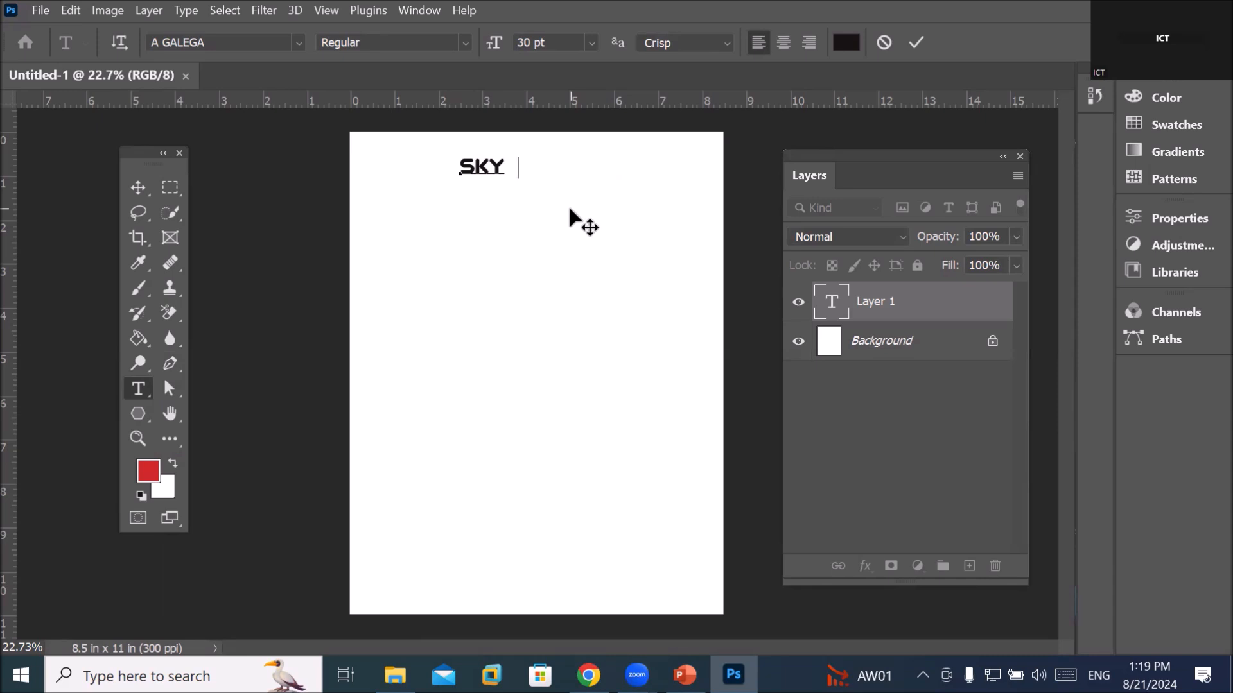
pyautogui.write('TRA')
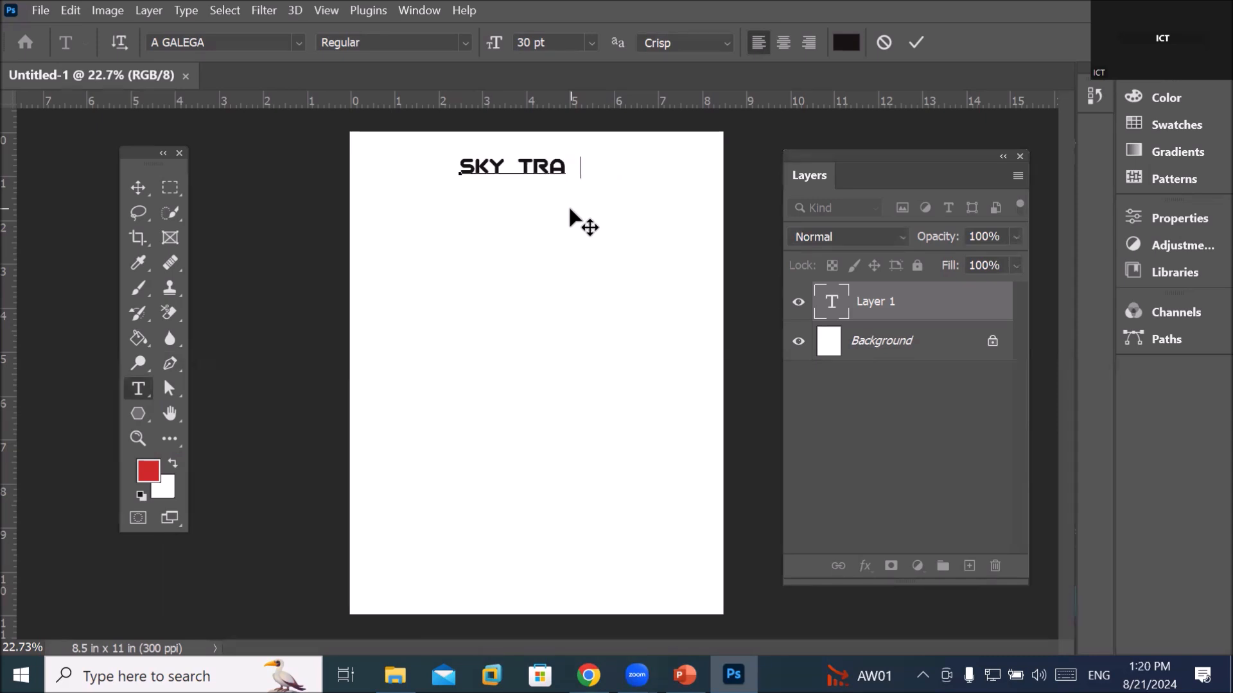
pyautogui.write('VELS')
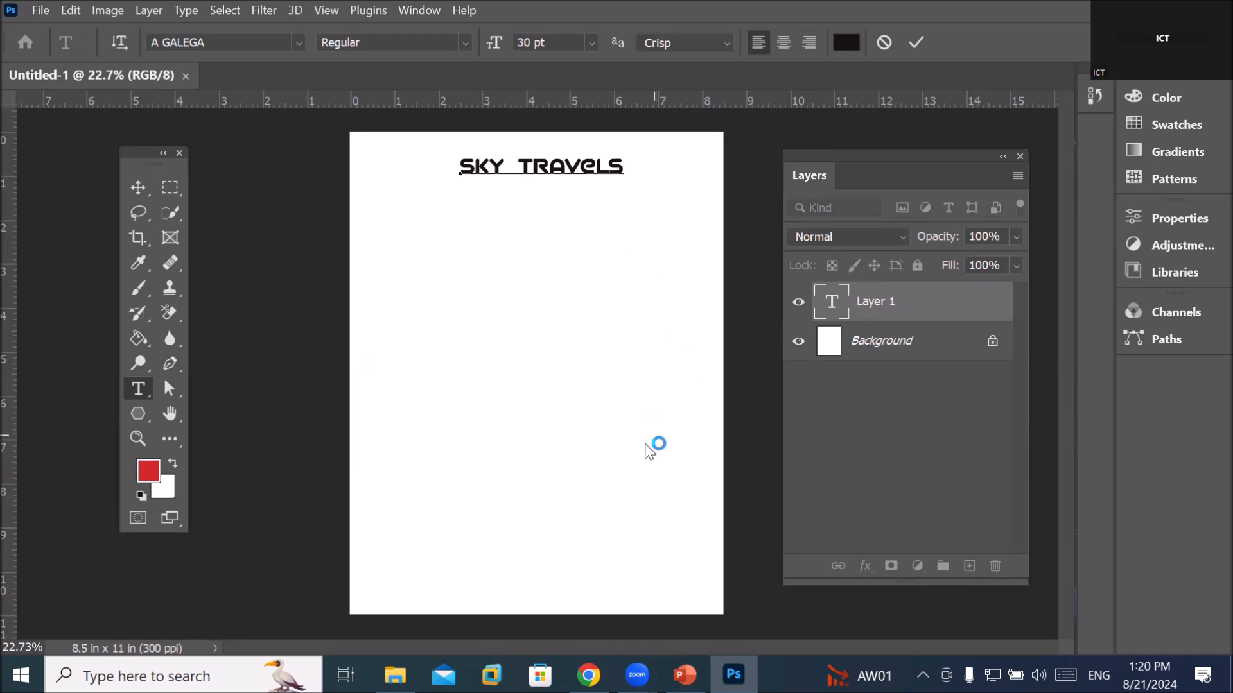
pyautogui.moveTo(589, 675)
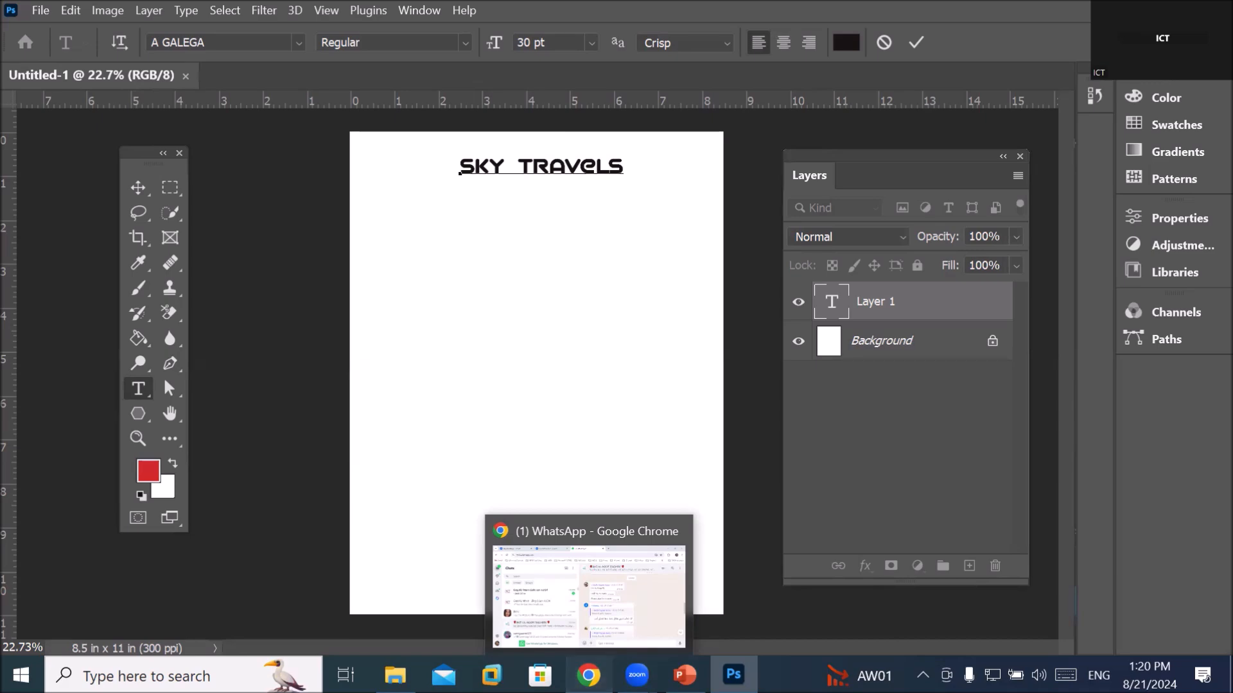
# Switch to Chrome and search Google for 'common typography crimes'
pyautogui.click(588, 597)
pyautogui.click(183, 64)
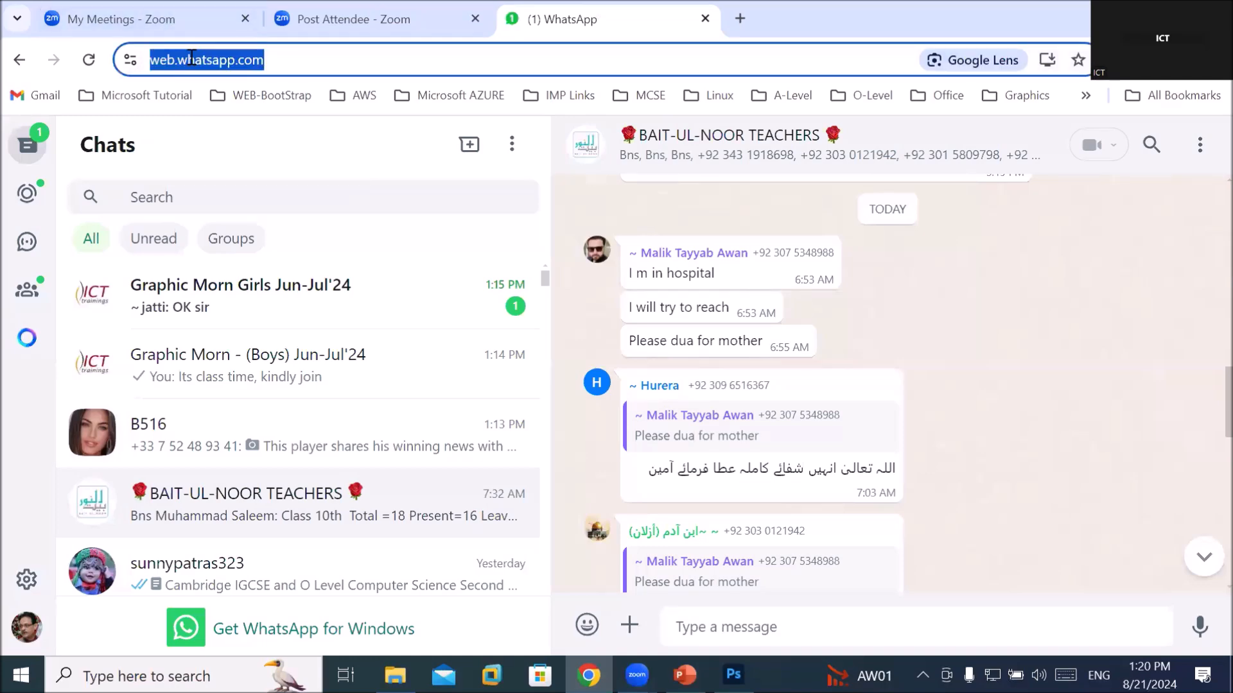
pyautogui.write('go')
pyautogui.press('Return')
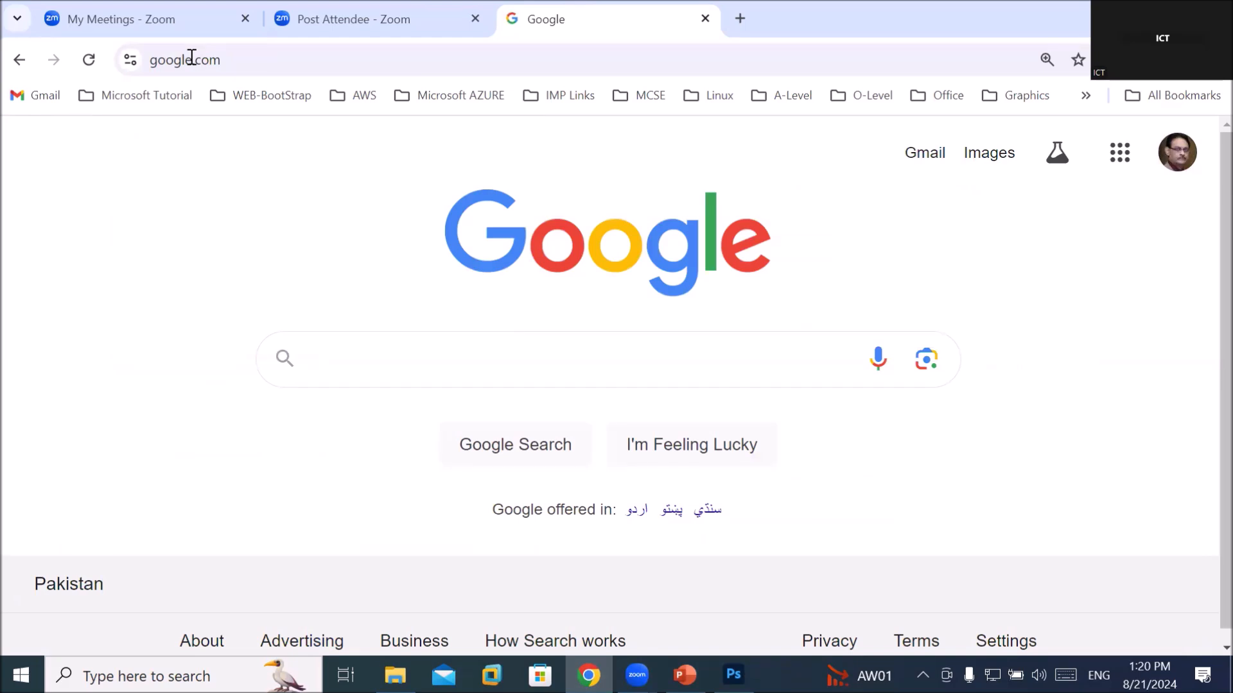
pyautogui.write('typ')
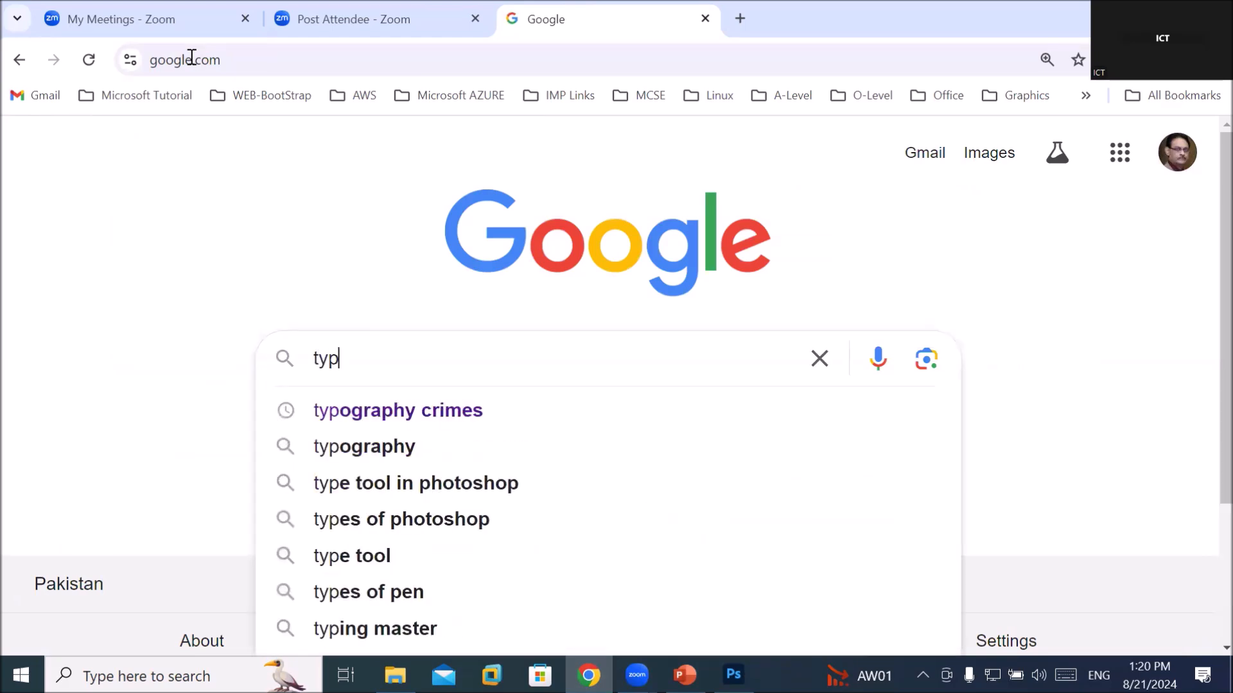
pyautogui.press('BackSpace')
pyautogui.press('BackSpace')
pyautogui.press('BackSpace')
pyautogui.write('common type')
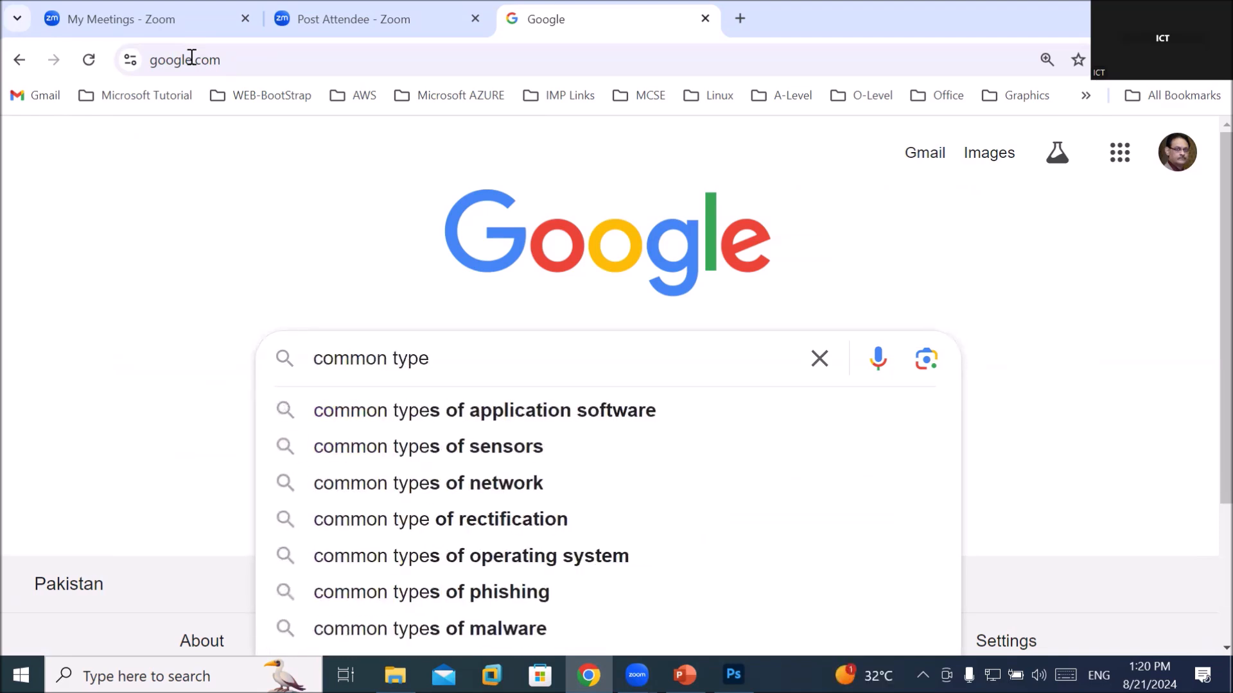
pyautogui.press('BackSpace')
pyautogui.write('o')
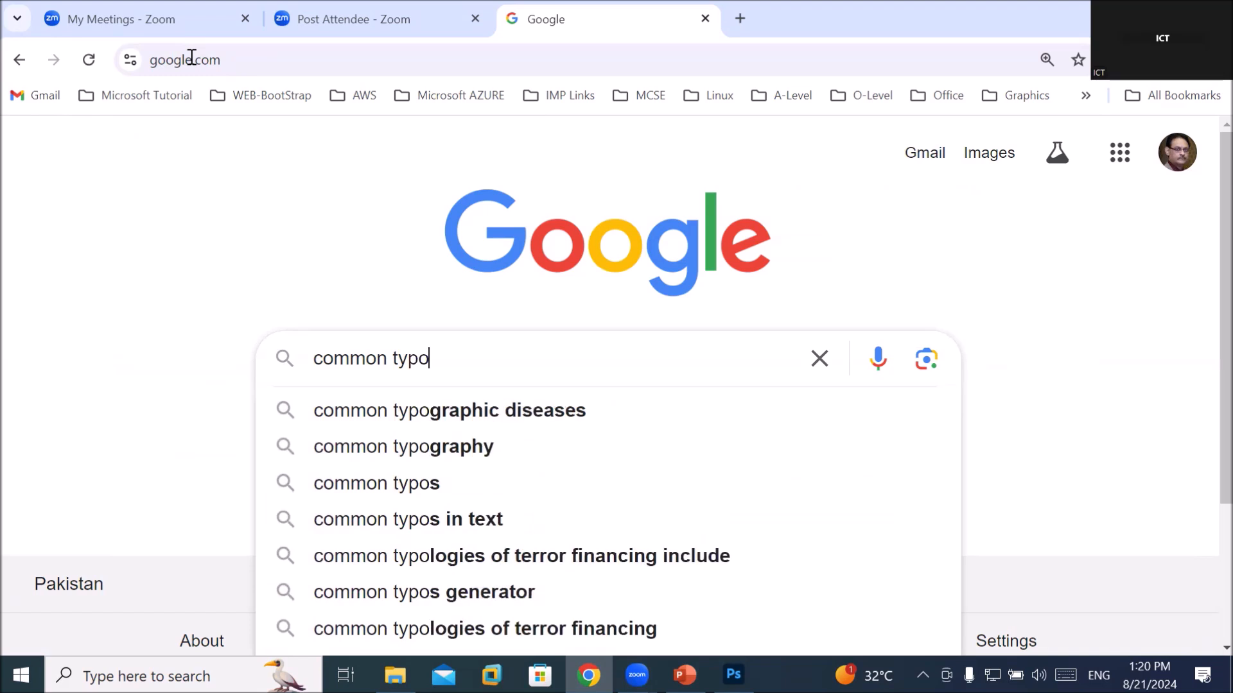
pyautogui.write('graphic')
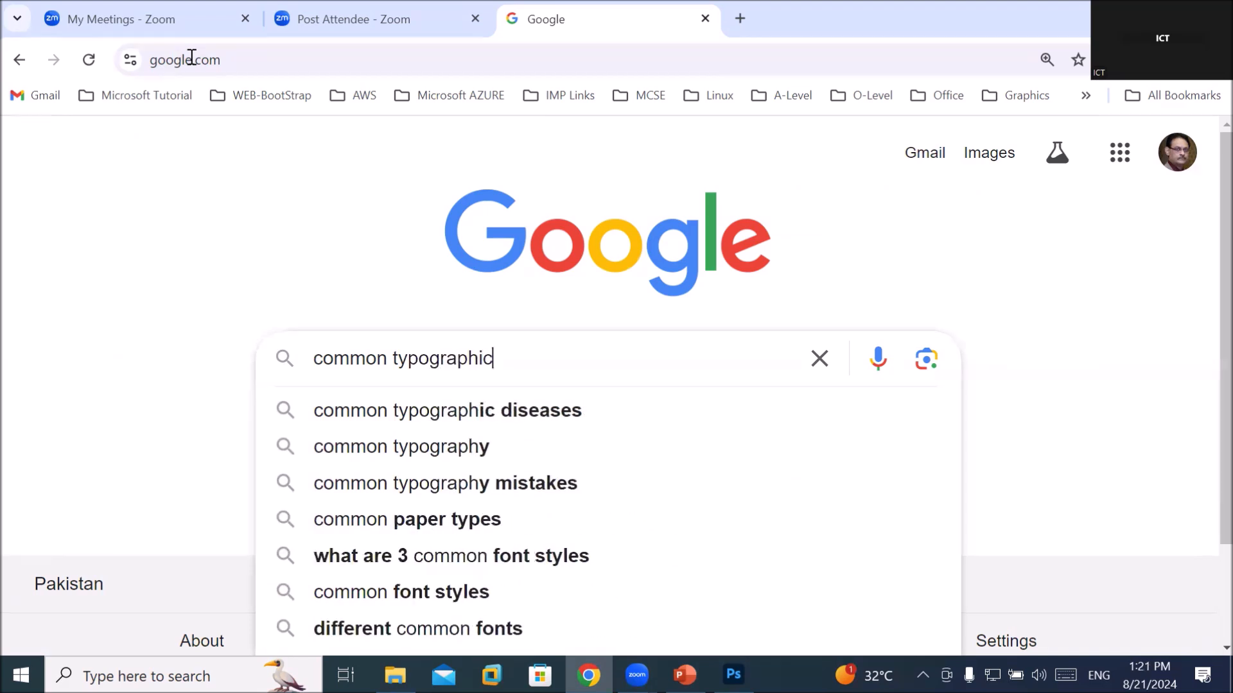
pyautogui.write(' cri')
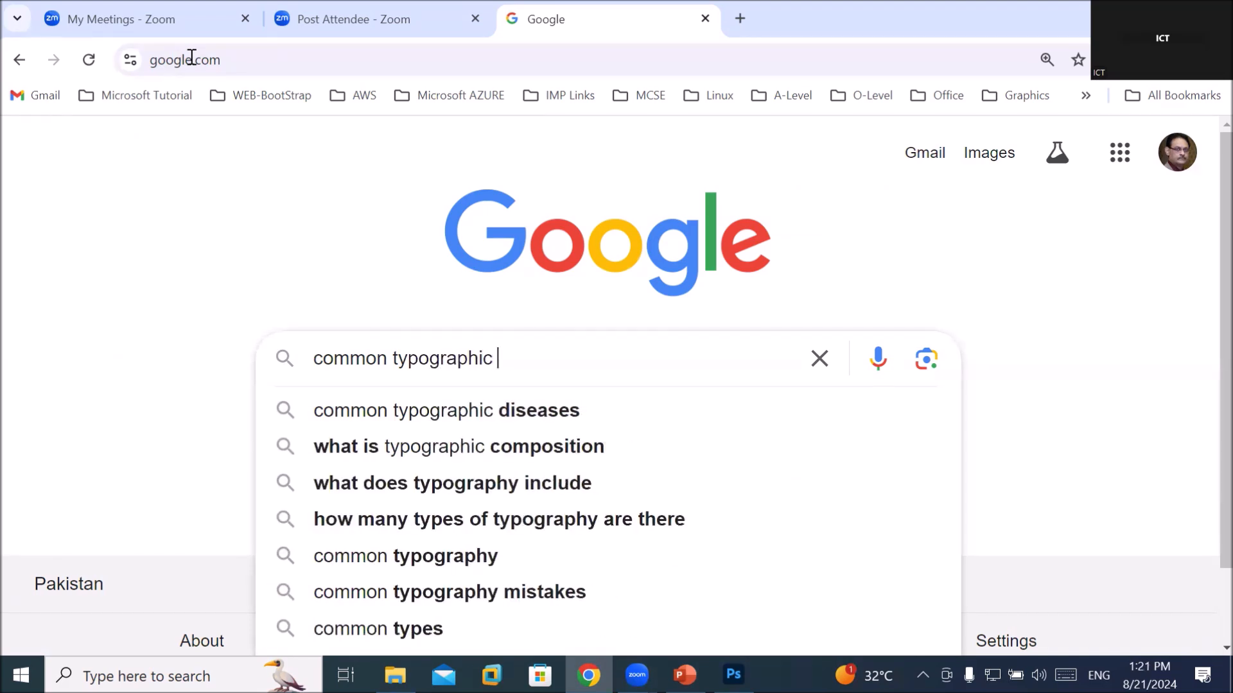
pyautogui.press('Down')
pyautogui.press('Return')
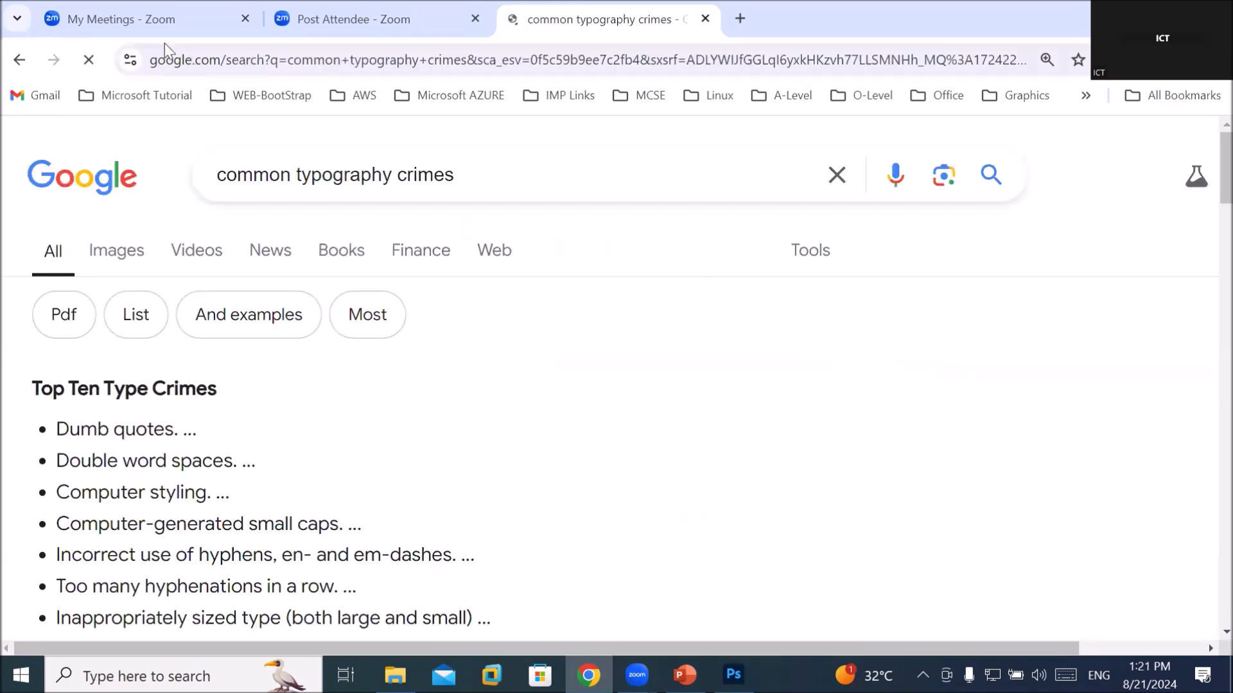
# Highlight the hyphens/dashes, hyphenation, sized type and letter-spaced lowercase items in Top Ten Type Crimes
pyautogui.scroll(-1, 103, 249)
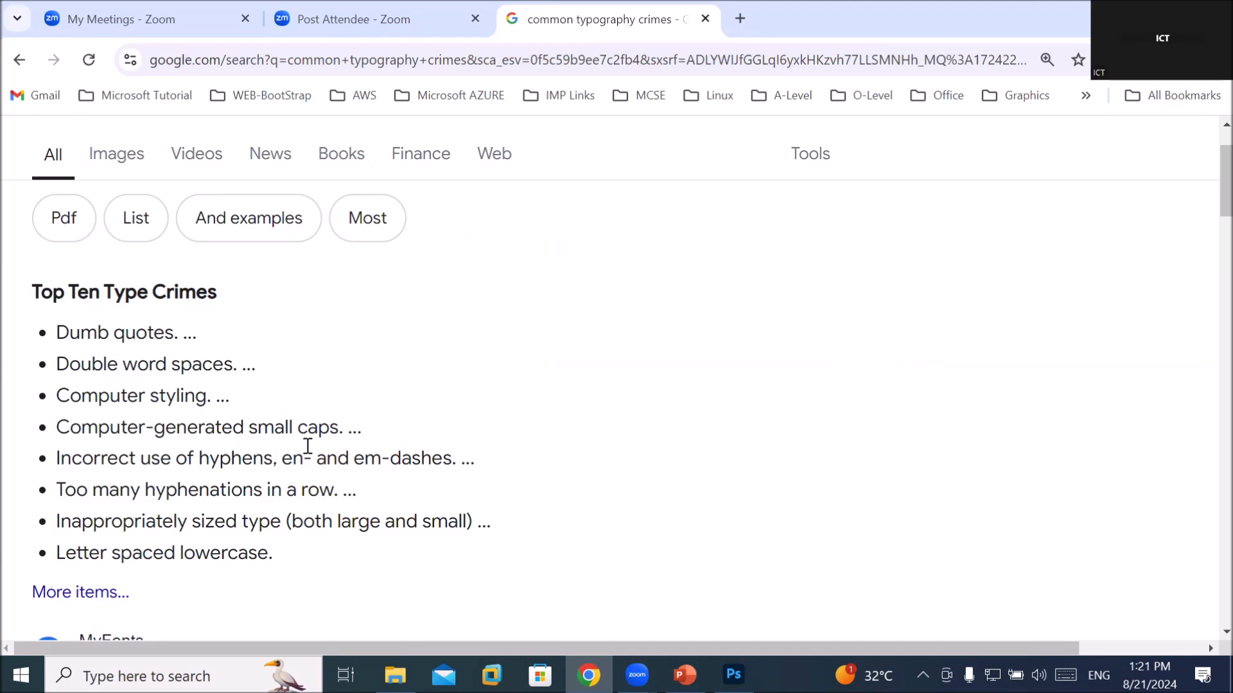
pyautogui.moveTo(100, 458); pyautogui.dragTo(379, 462)
pyautogui.moveTo(148, 480); pyautogui.dragTo(297, 491)
pyautogui.moveTo(101, 521); pyautogui.dragTo(315, 528)
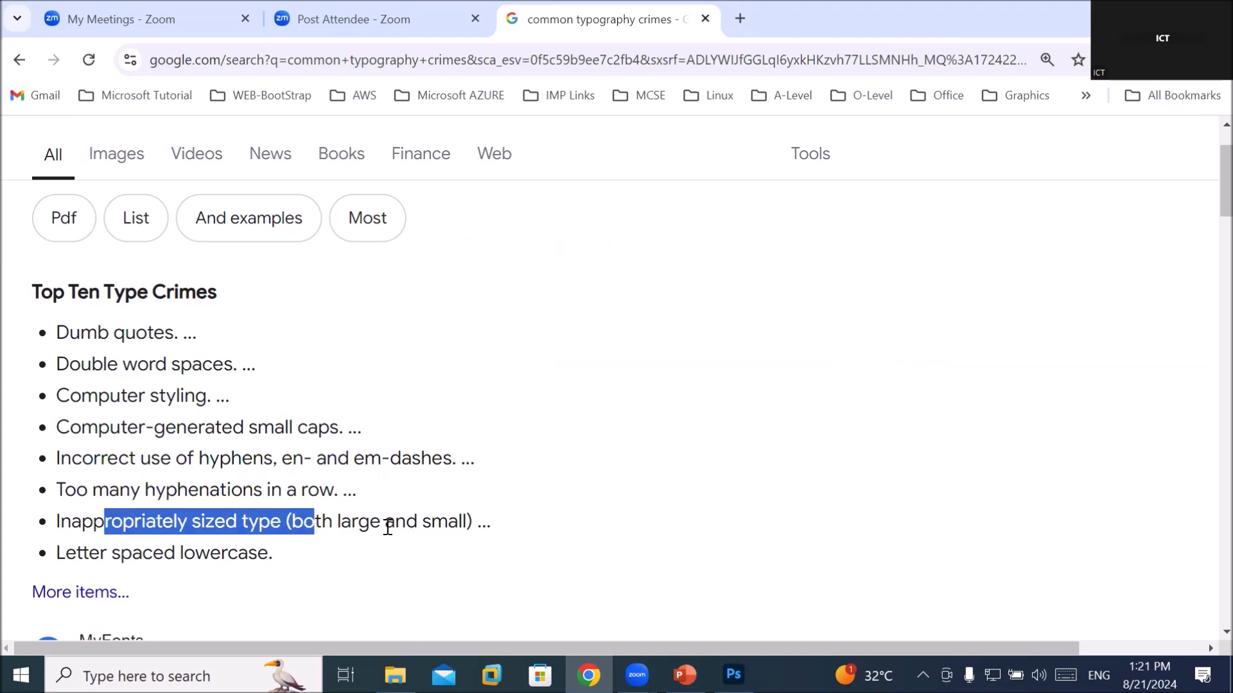
pyautogui.moveTo(100, 554); pyautogui.dragTo(304, 547)
pyautogui.scroll(-1, 304, 547)
# Scroll to the 99Designs '14 typography crimes to stop committing' result and highlight its description
pyautogui.scroll(-2, 305, 548)
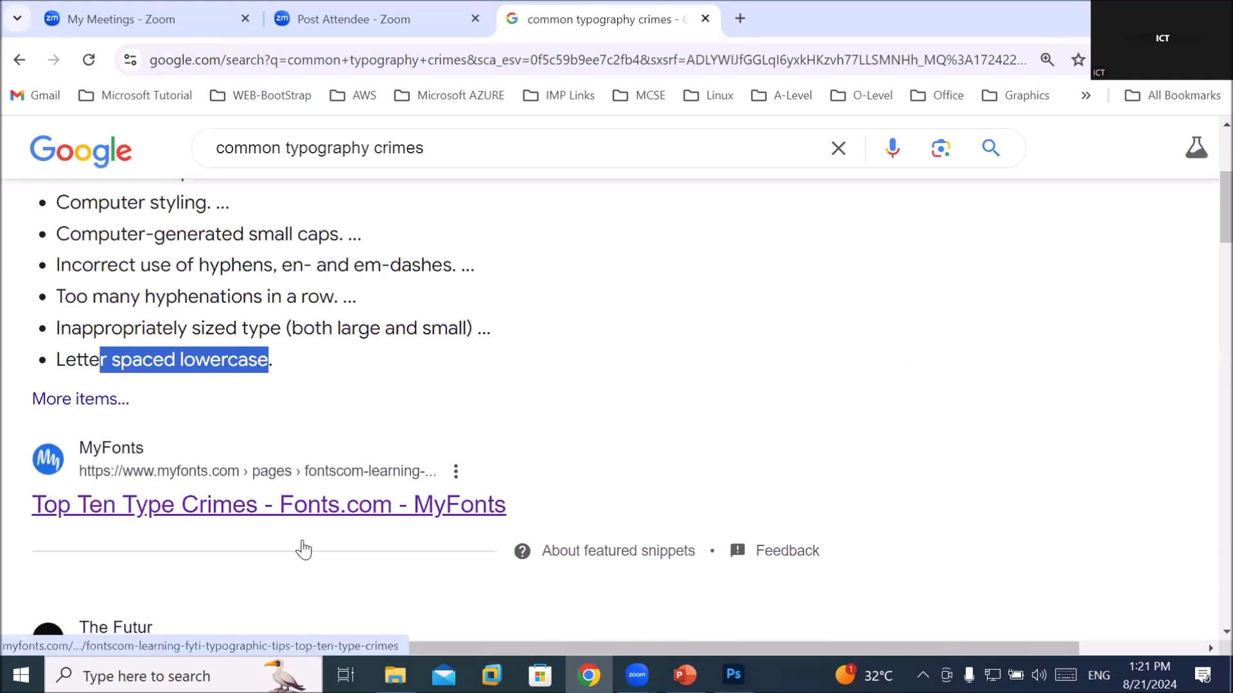
pyautogui.scroll(-1, 305, 547)
pyautogui.scroll(-3, 305, 547)
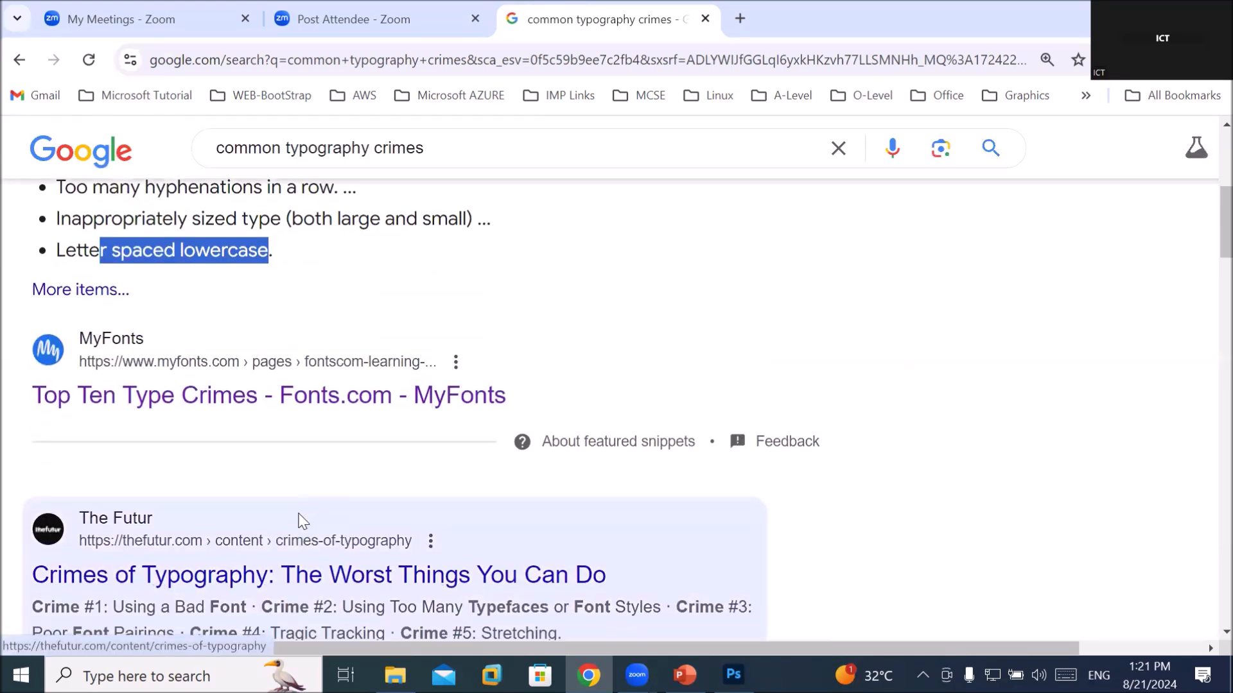
pyautogui.scroll(-1, 300, 521)
pyautogui.scroll(-3, 299, 520)
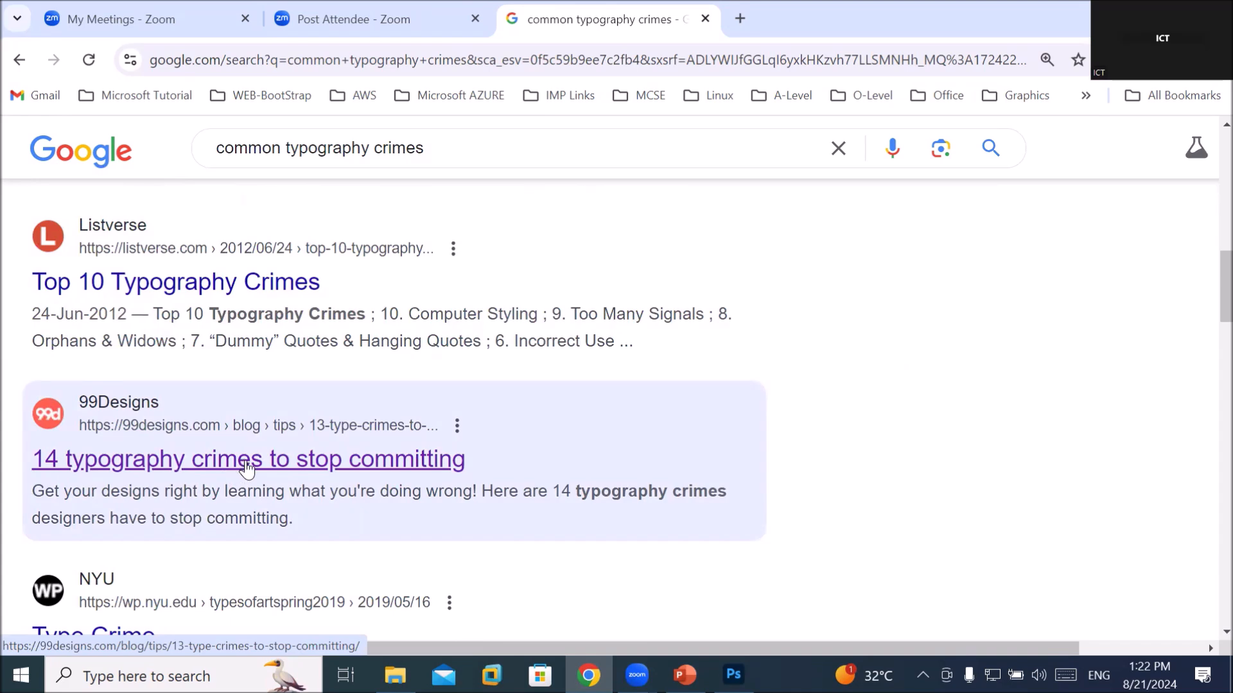
pyautogui.moveTo(119, 494); pyautogui.dragTo(462, 484)
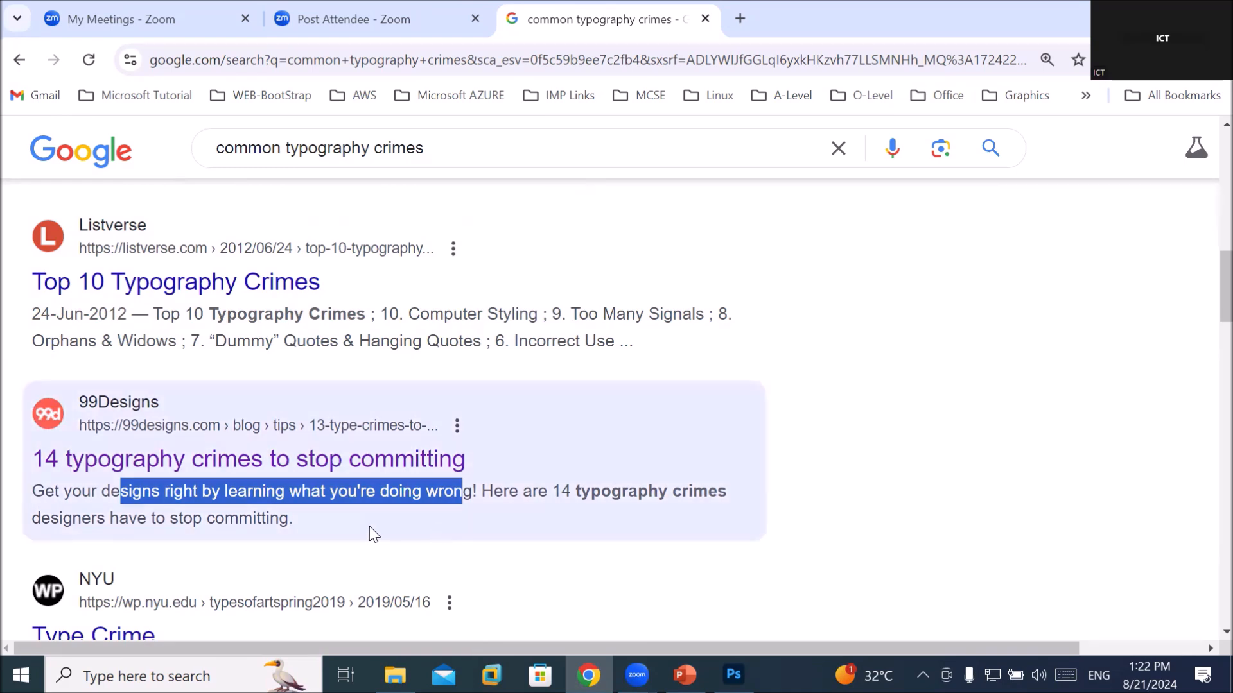
# Open the 99Designs article and scroll to the '1. Start with the right fonts' font samples
pyautogui.click(378, 462)
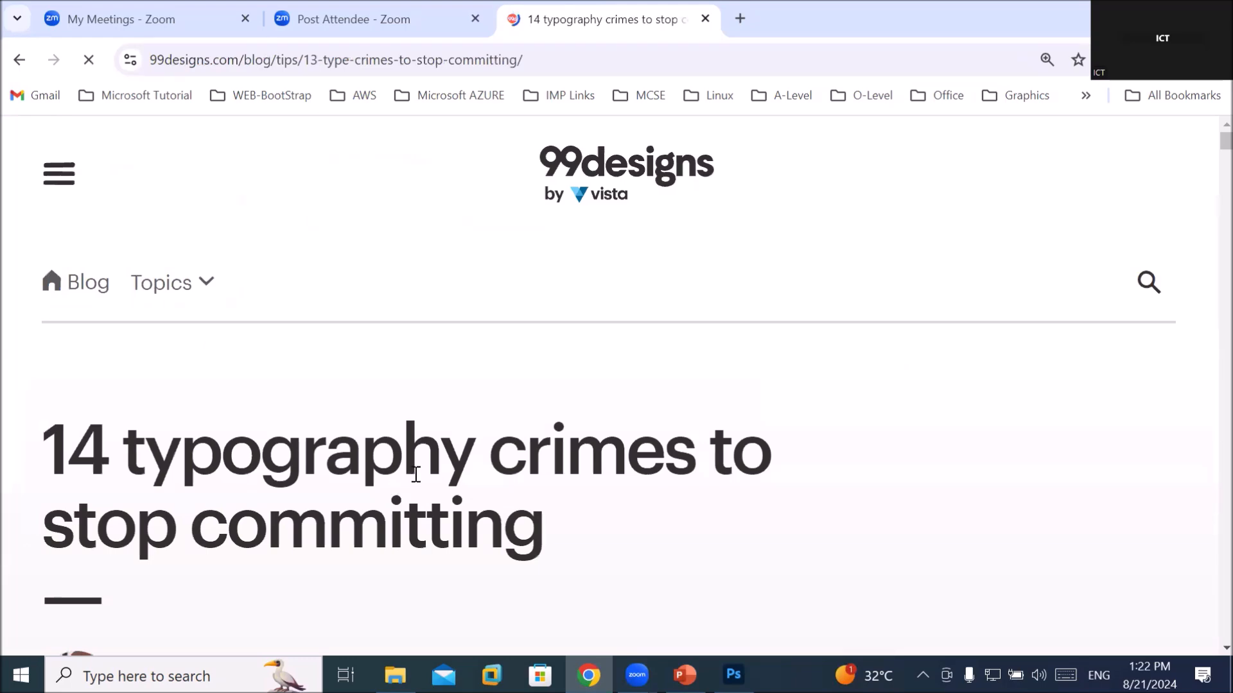
pyautogui.scroll(-2, 413, 472)
pyautogui.scroll(-1, 416, 474)
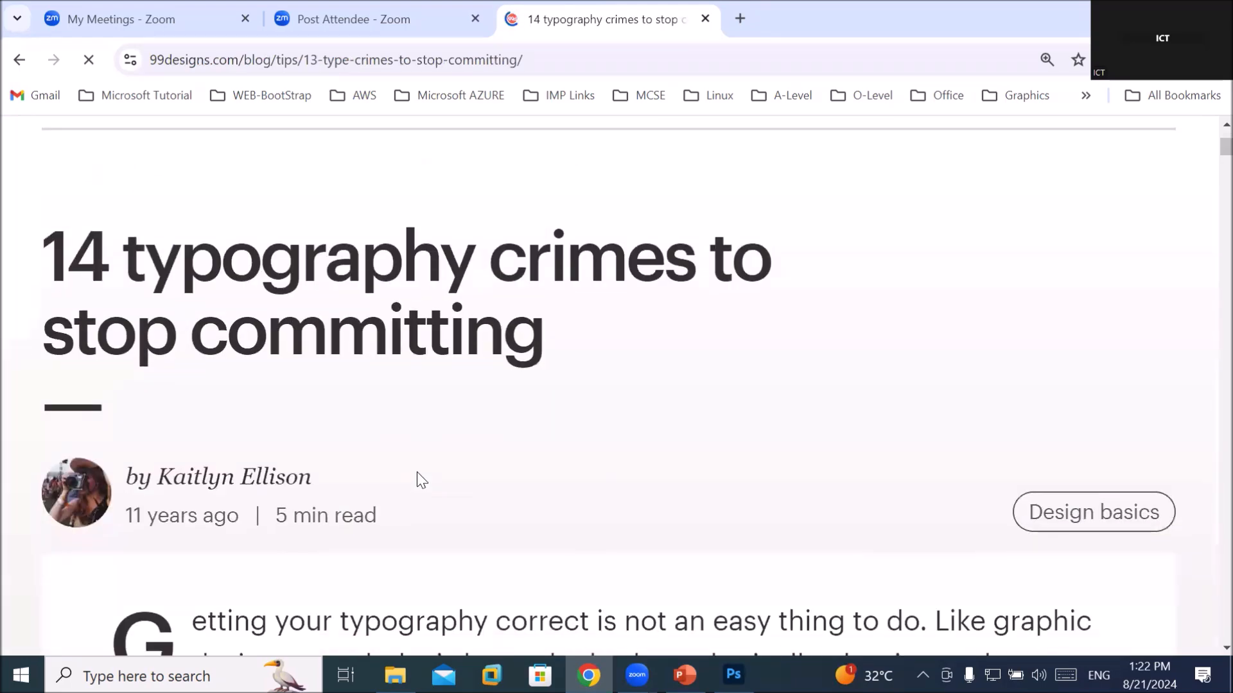
pyautogui.scroll(-3, 418, 471)
pyautogui.scroll(-1, 417, 471)
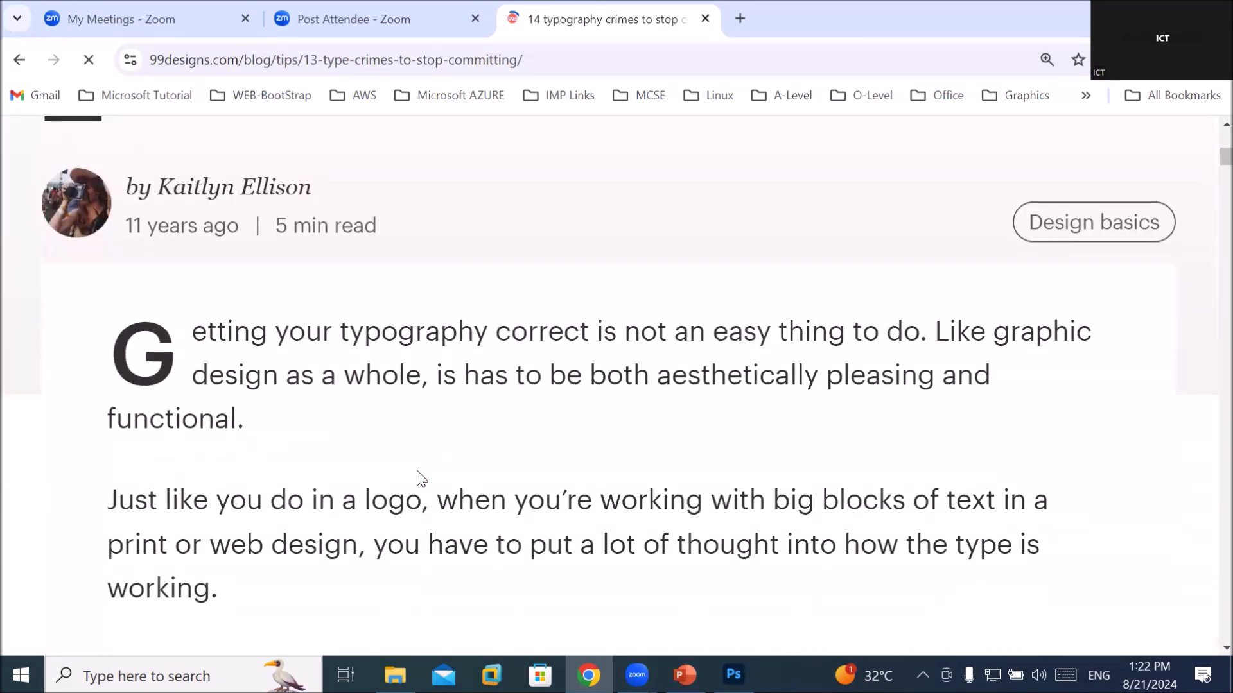
pyautogui.scroll(-2, 418, 471)
pyautogui.scroll(-4, 418, 471)
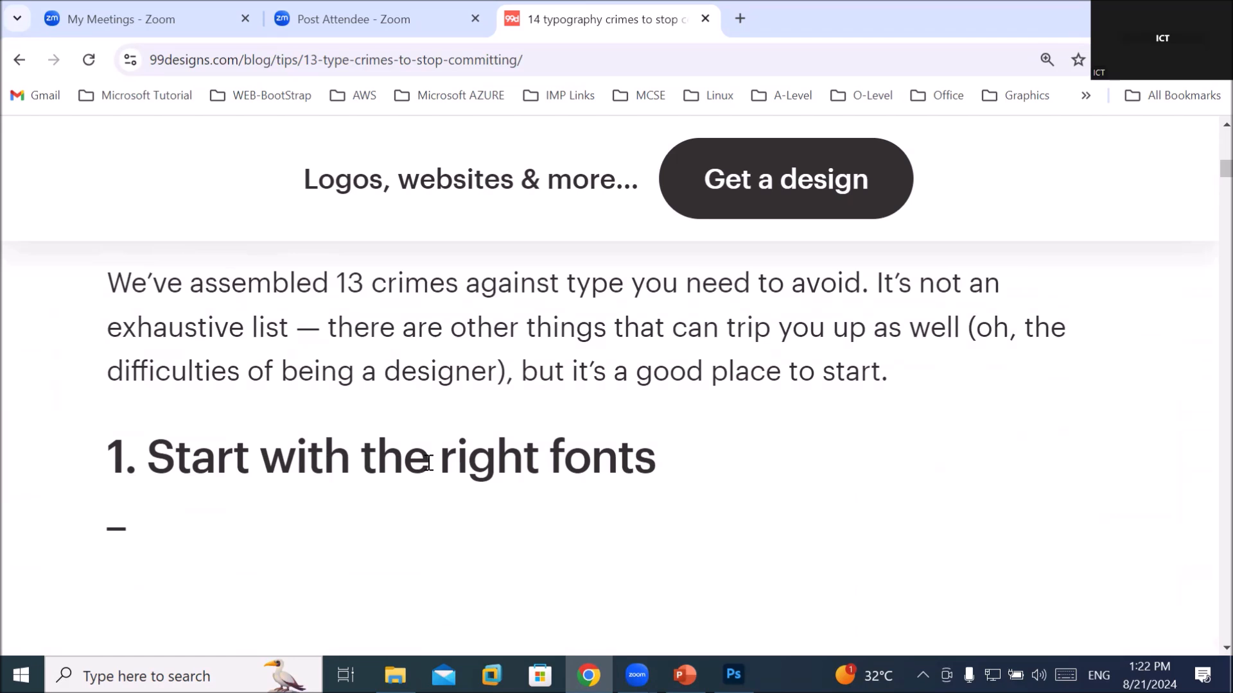
pyautogui.scroll(-5, 428, 462)
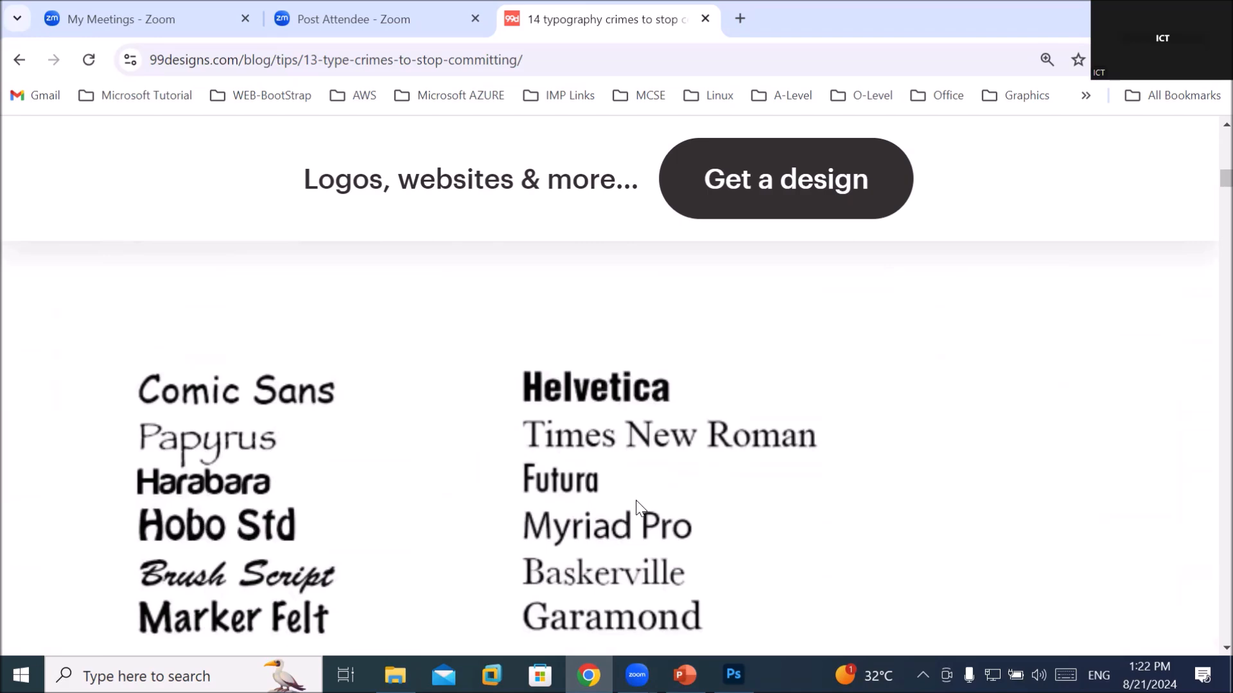
# Scroll through the liked versus disliked font samples down to '2. Be selective with your typefaces'
pyautogui.scroll(-3, 638, 495)
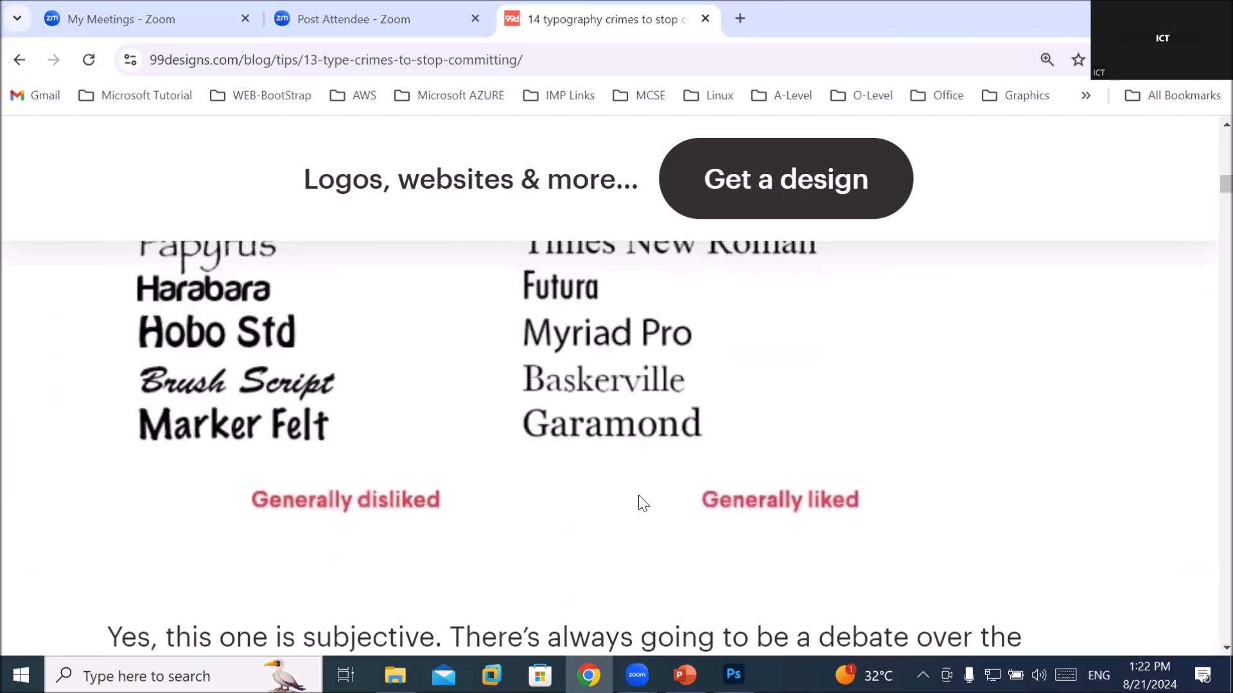
pyautogui.scroll(2, 638, 495)
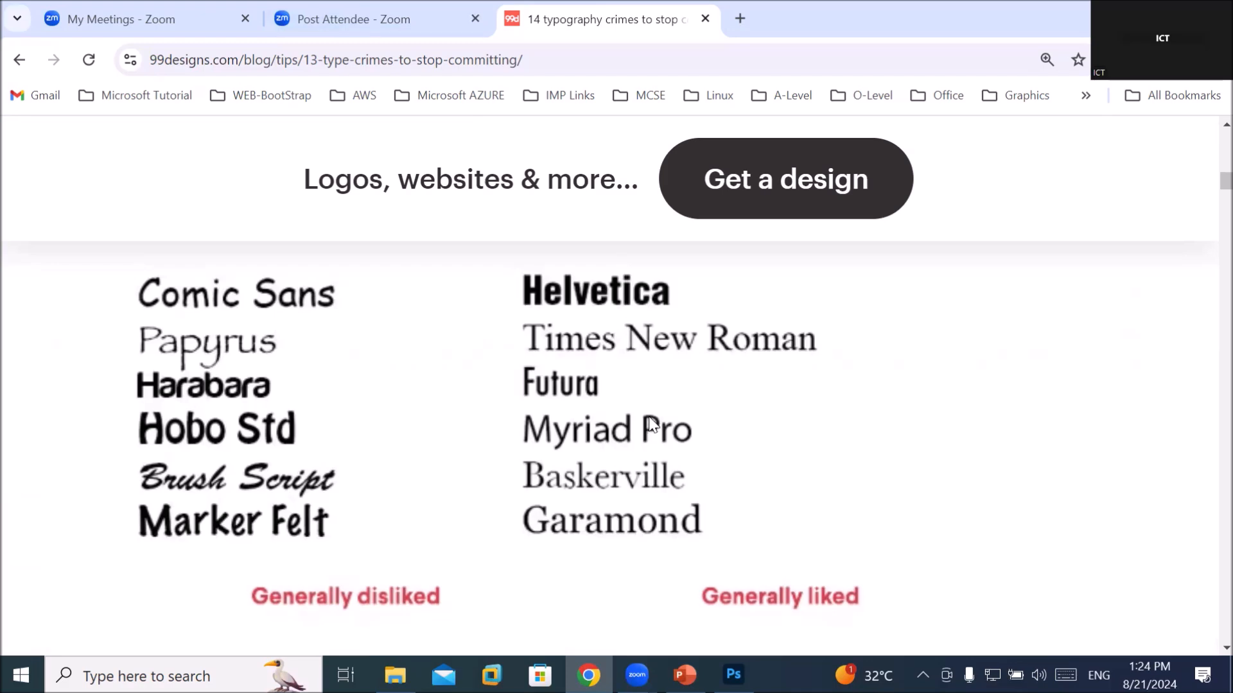
pyautogui.scroll(-4, 652, 424)
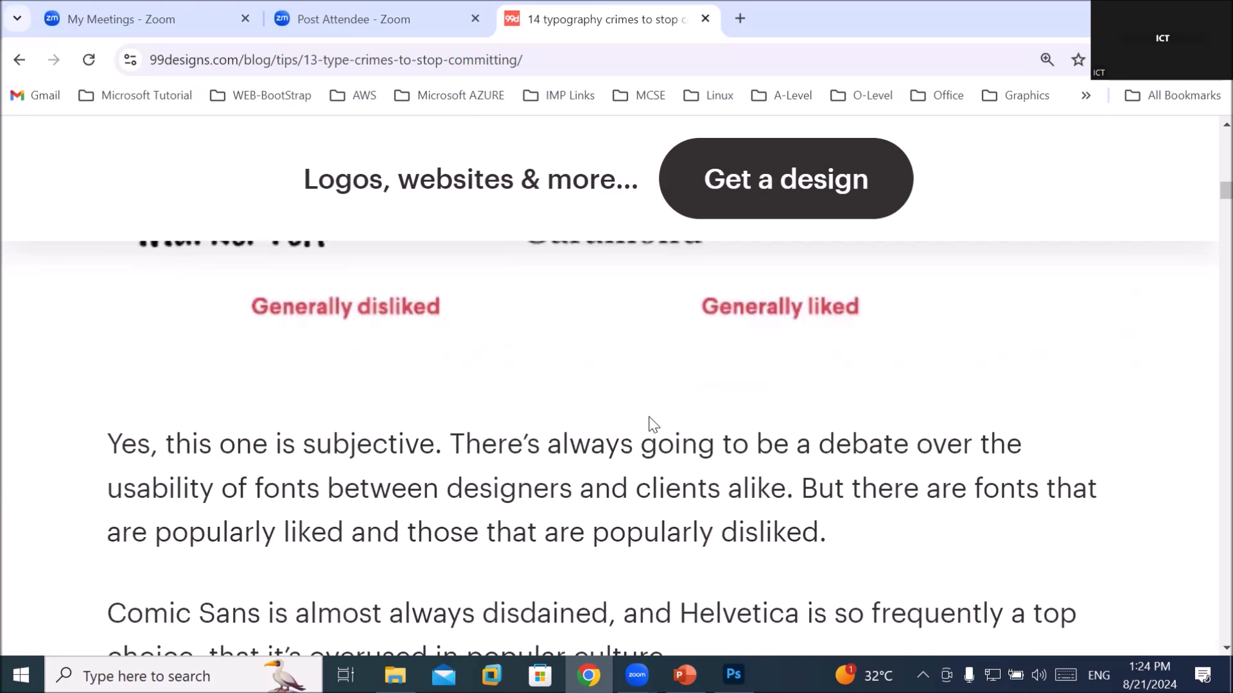
pyautogui.scroll(-3, 653, 424)
pyautogui.scroll(1, 652, 419)
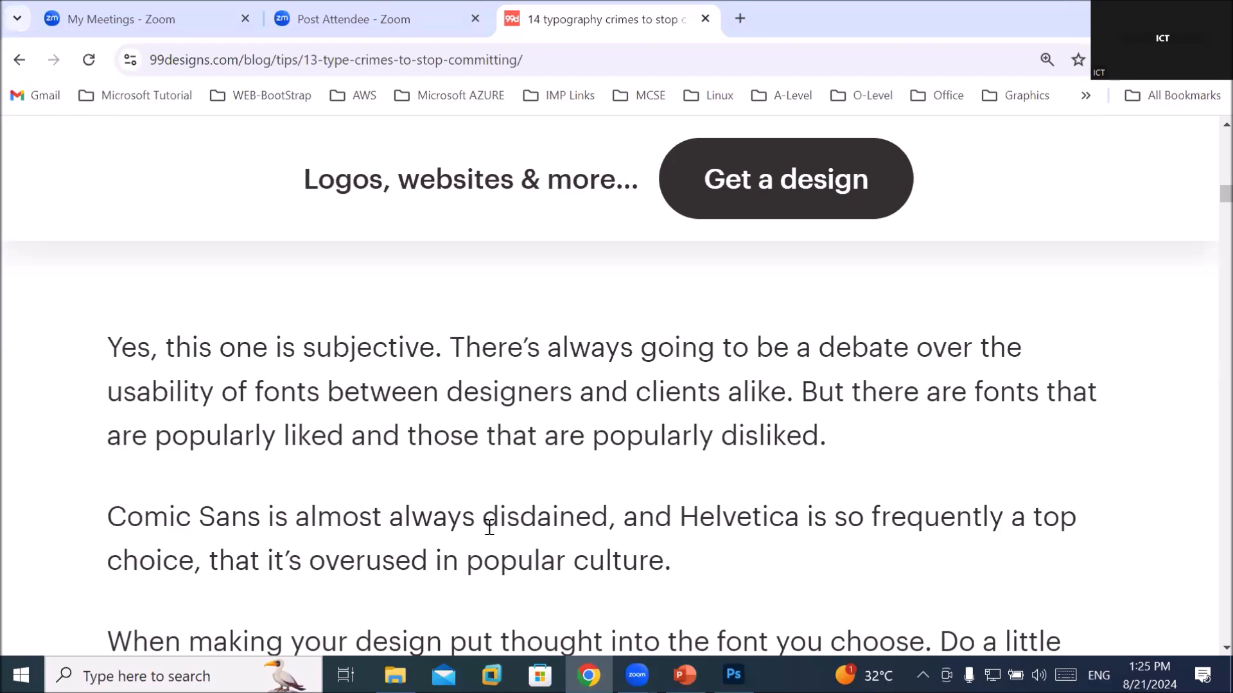
pyautogui.scroll(-1, 489, 527)
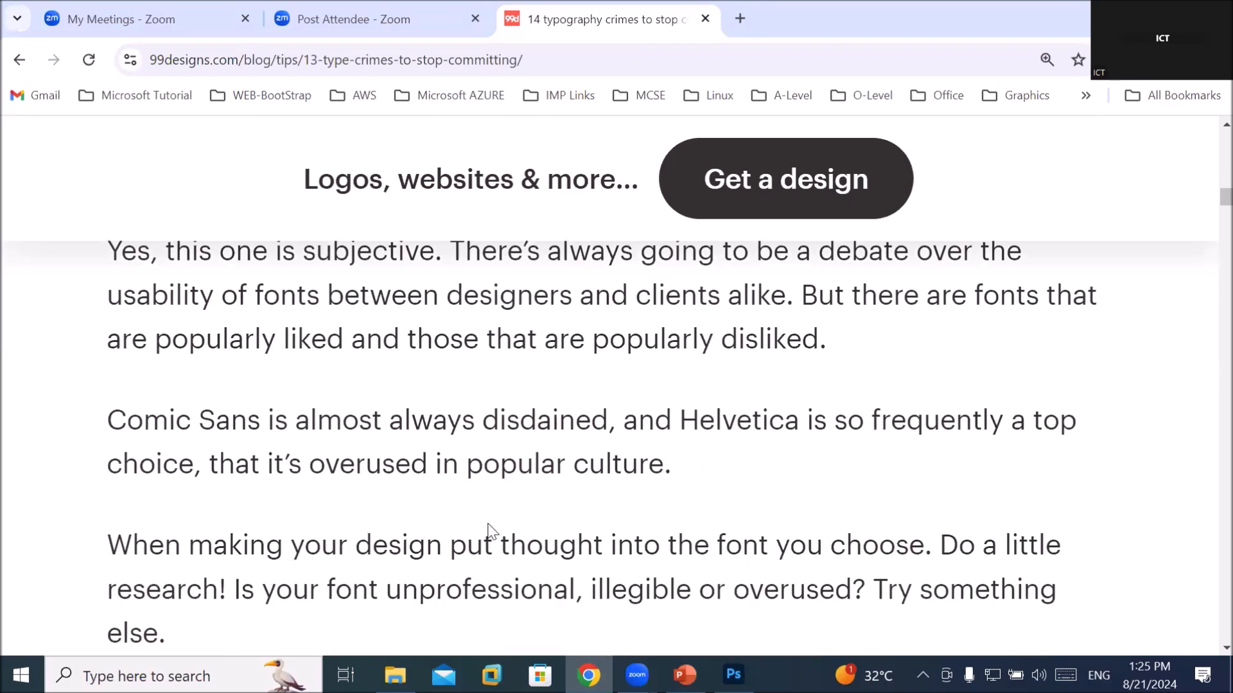
pyautogui.scroll(-5, 488, 529)
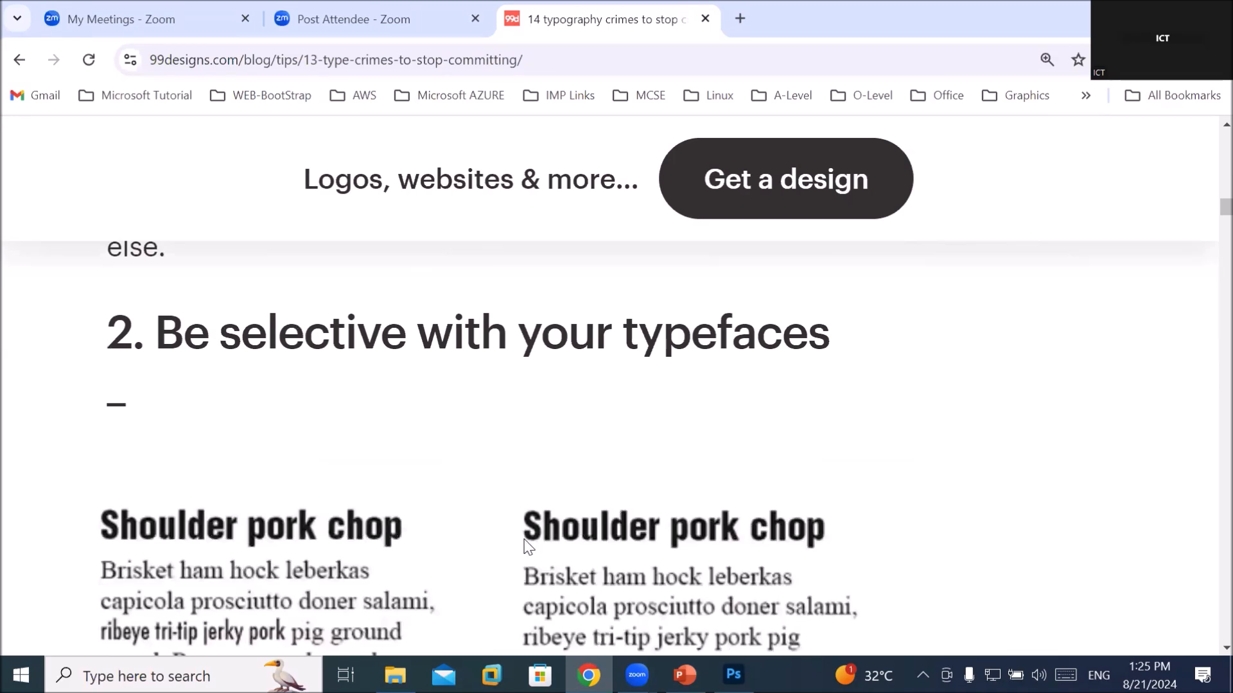
# Highlight the 'There are so many…' paragraph warning against using too many font faces
pyautogui.scroll(-3, 525, 543)
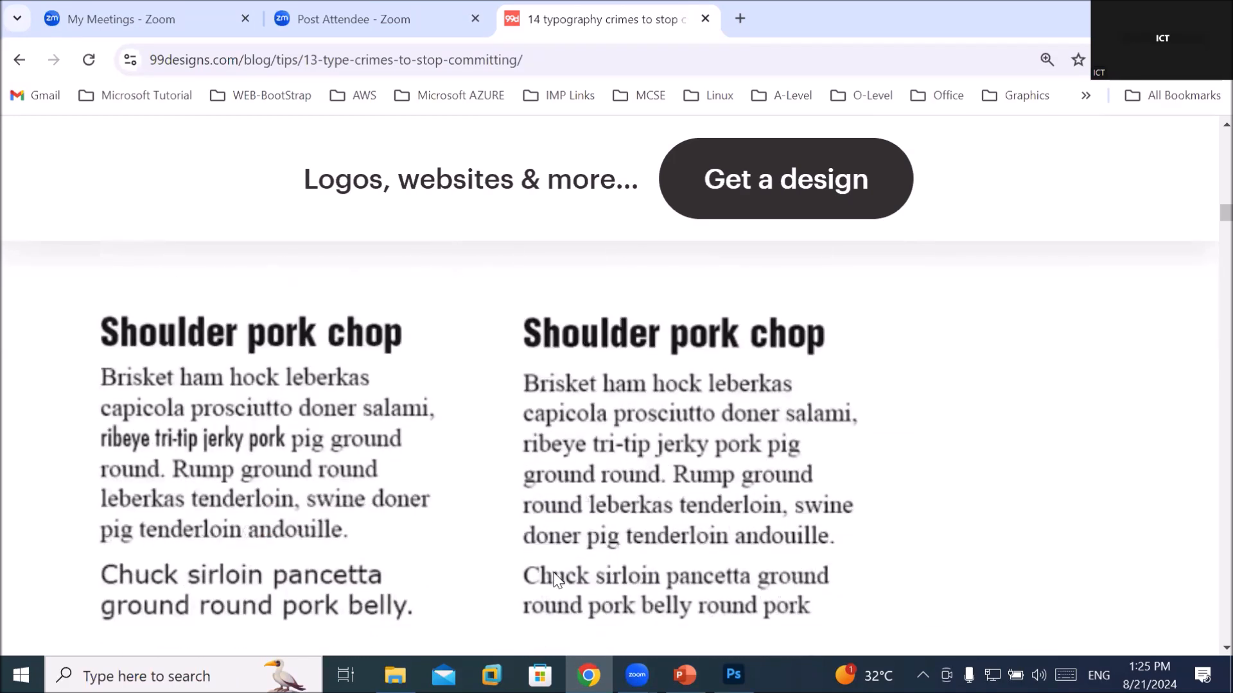
pyautogui.scroll(-2, 556, 579)
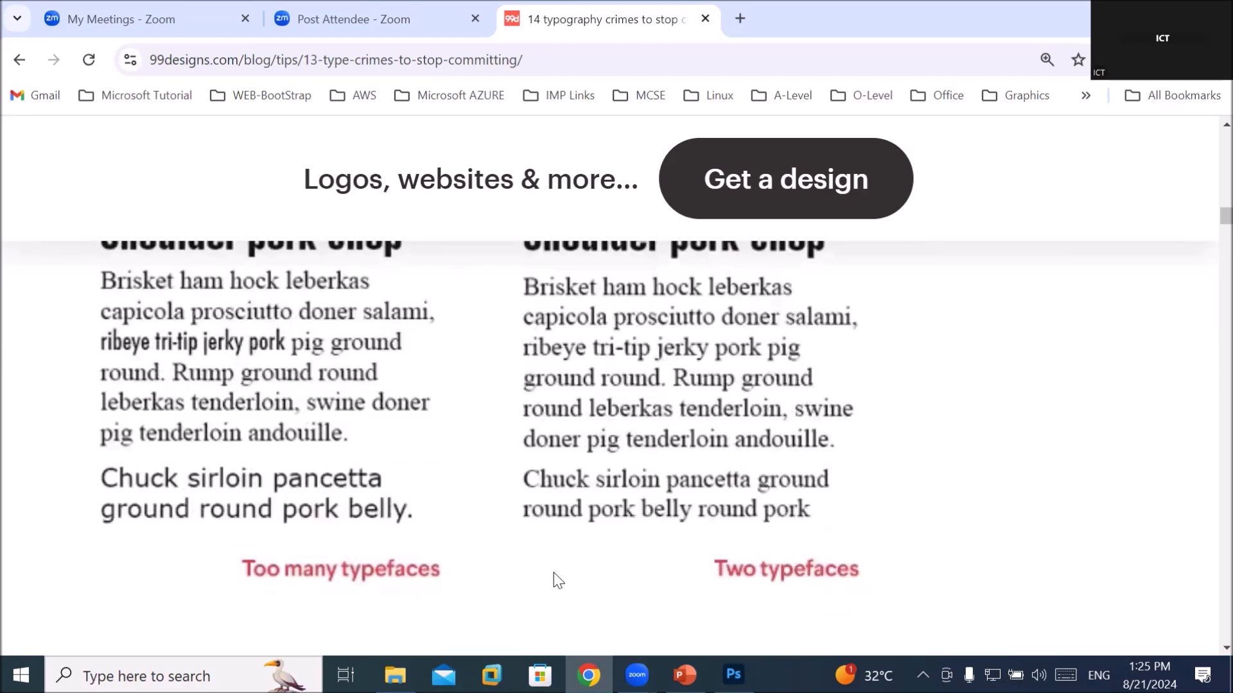
pyautogui.scroll(2, 558, 581)
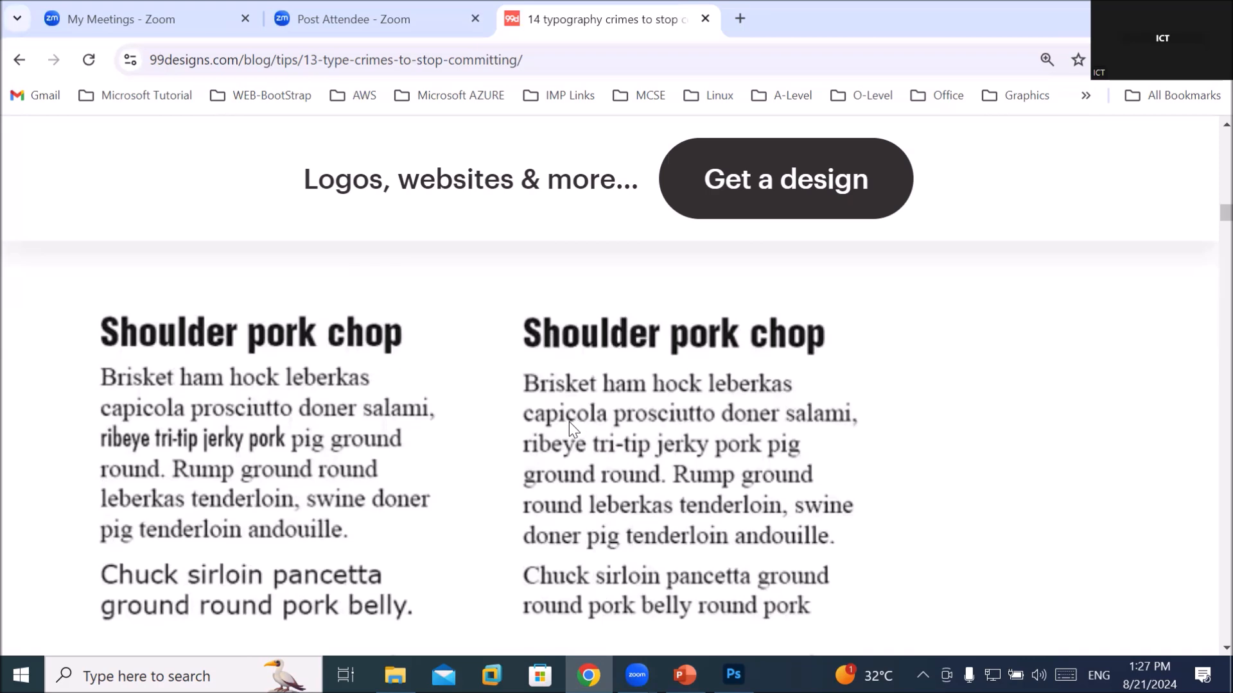
pyautogui.scroll(-4, 557, 425)
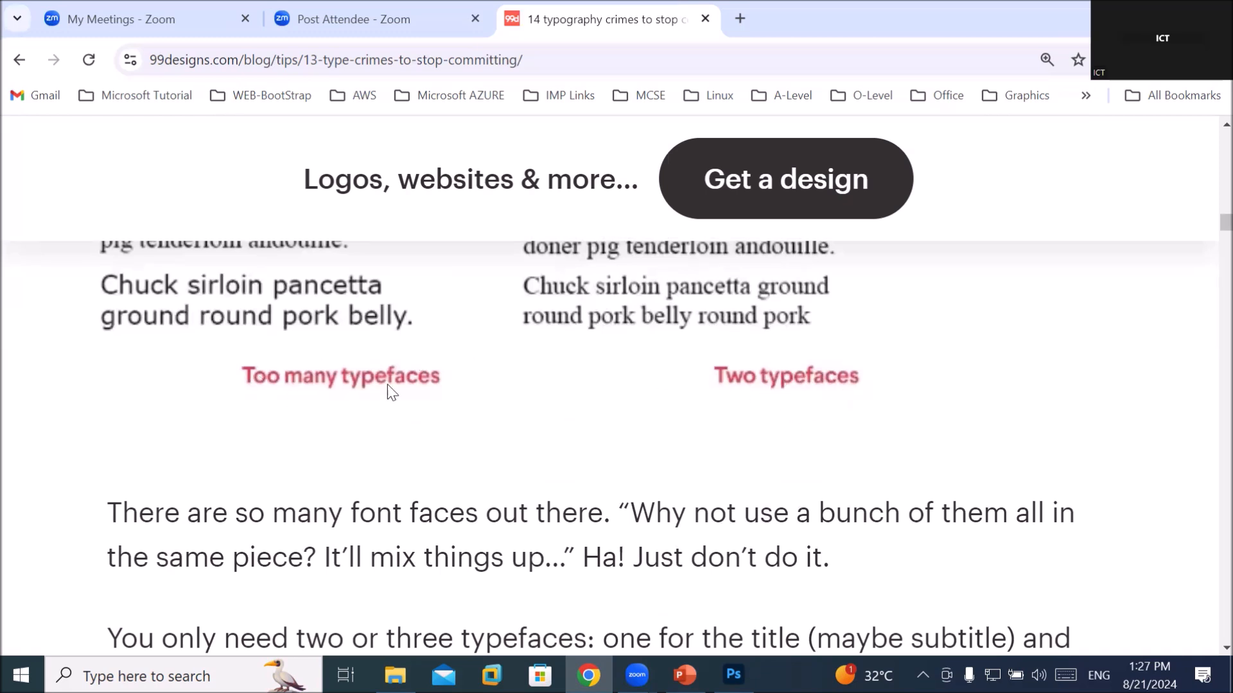
pyautogui.scroll(3, 414, 365)
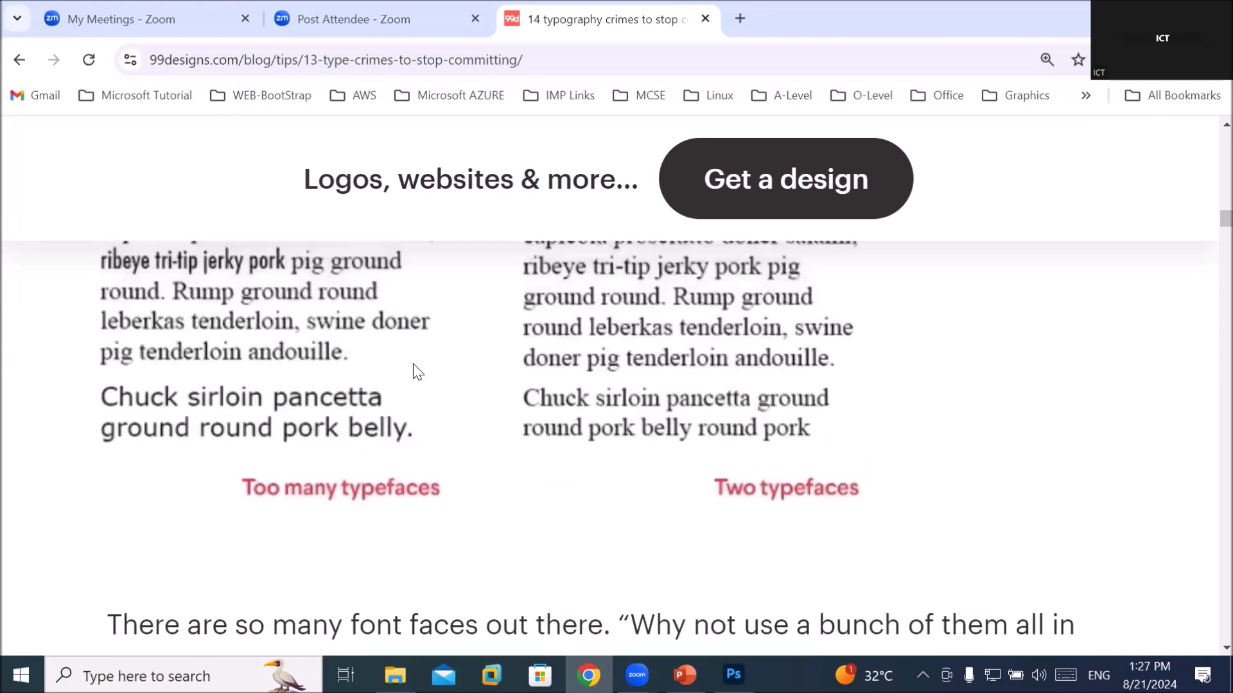
pyautogui.scroll(-4, 418, 371)
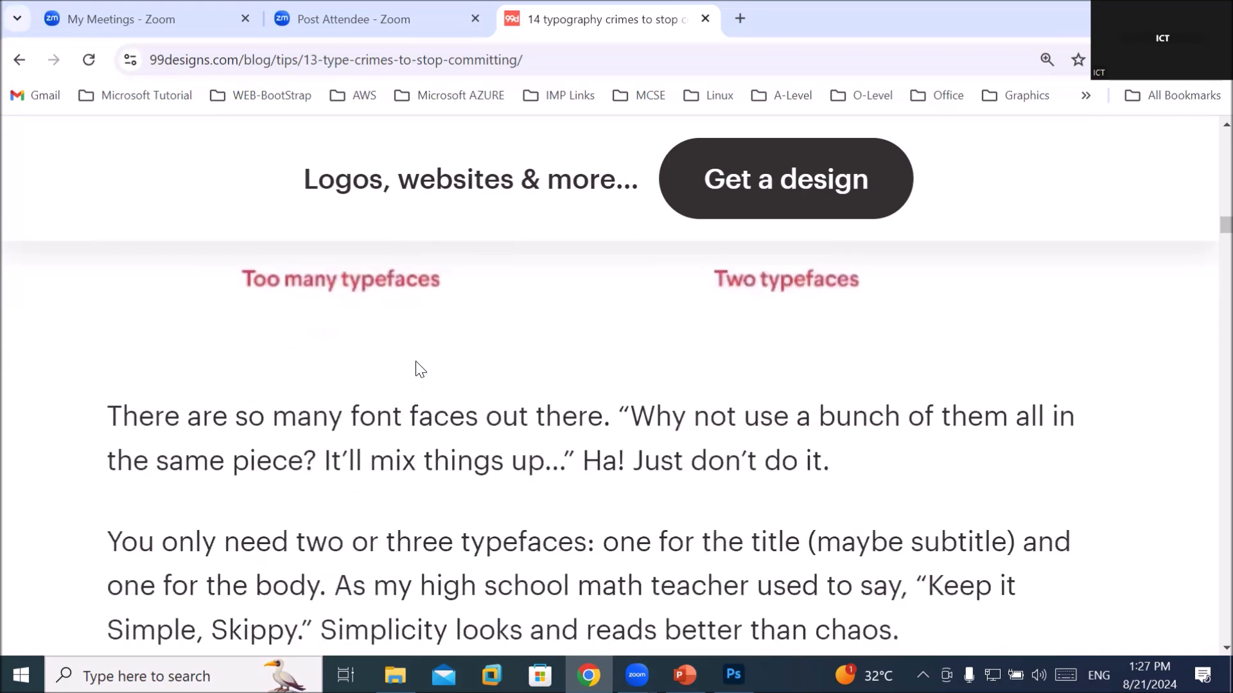
pyautogui.scroll(-4, 417, 369)
pyautogui.scroll(4, 417, 375)
pyautogui.moveTo(136, 416); pyautogui.dragTo(247, 417)
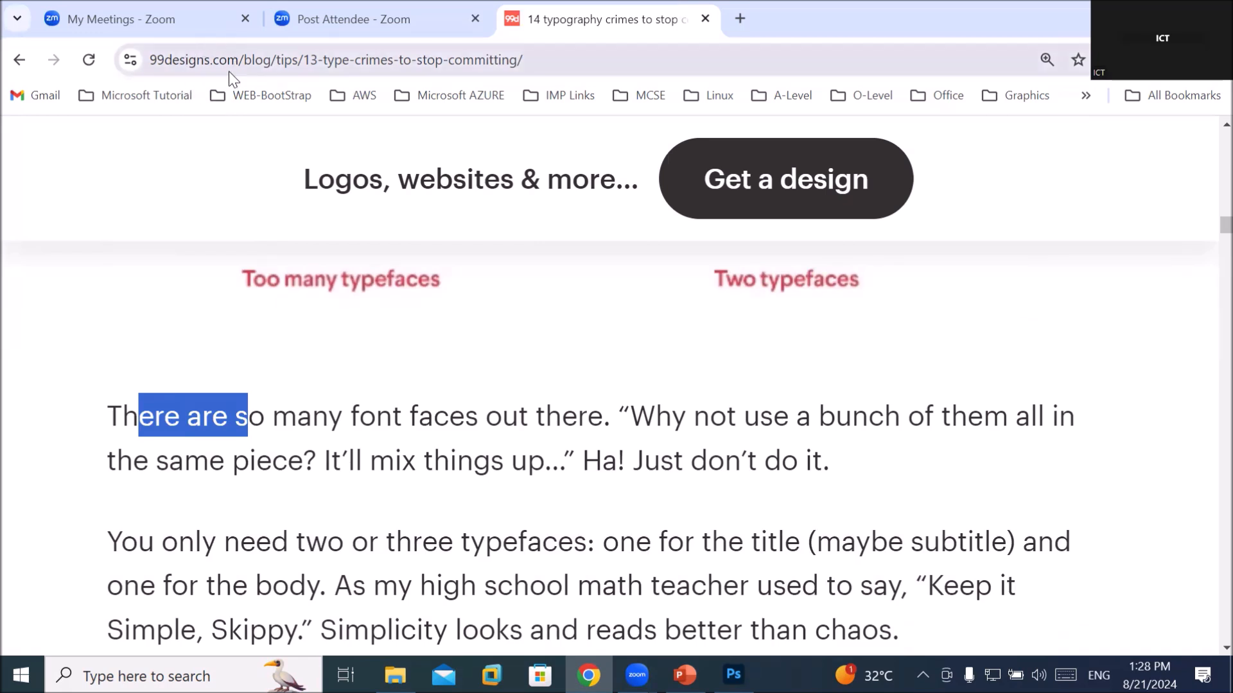
pyautogui.click(244, 414)
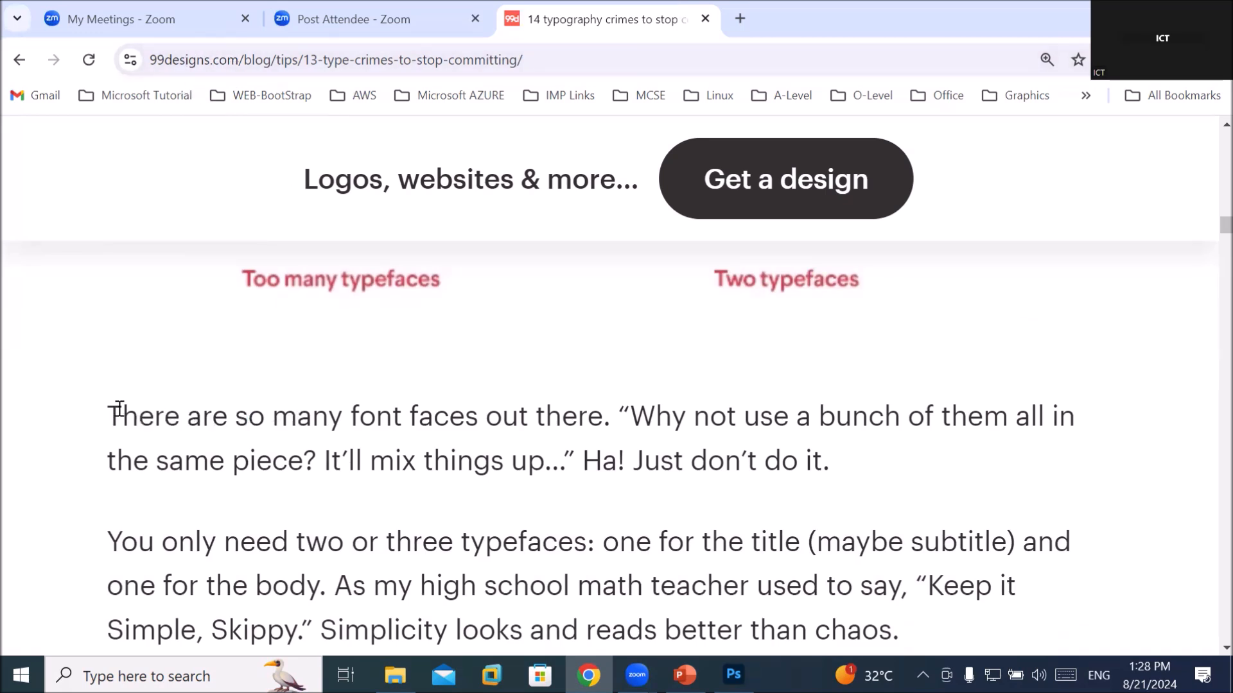
pyautogui.moveTo(108, 414); pyautogui.dragTo(906, 554)
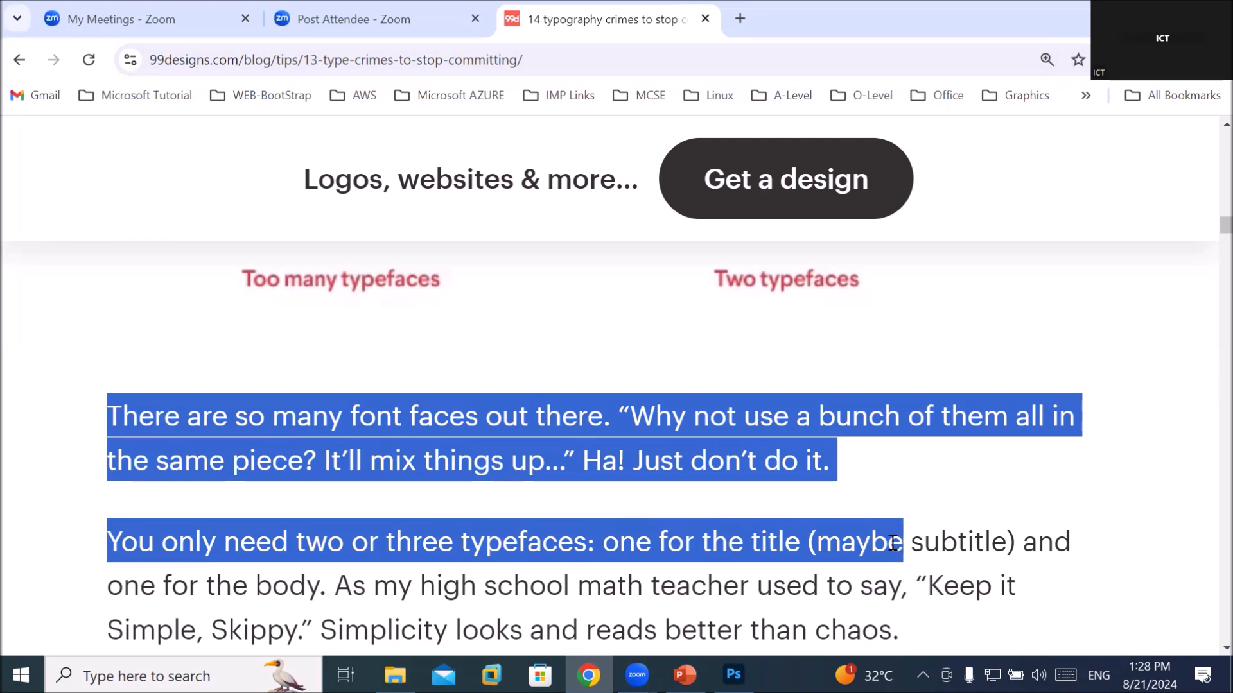
pyautogui.scroll(-6, 788, 484)
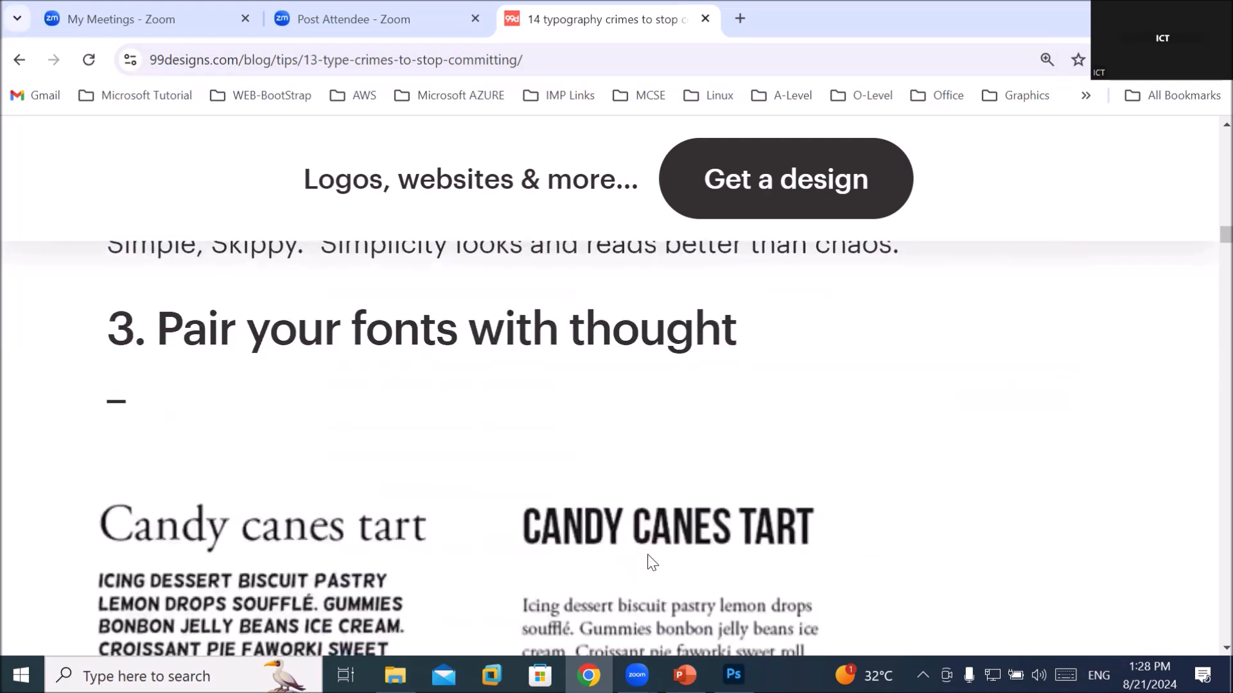
# Highlight the heading 'Pair your fonts with thought' and review the Candy canes tart samples
pyautogui.moveTo(185, 333); pyautogui.dragTo(746, 336)
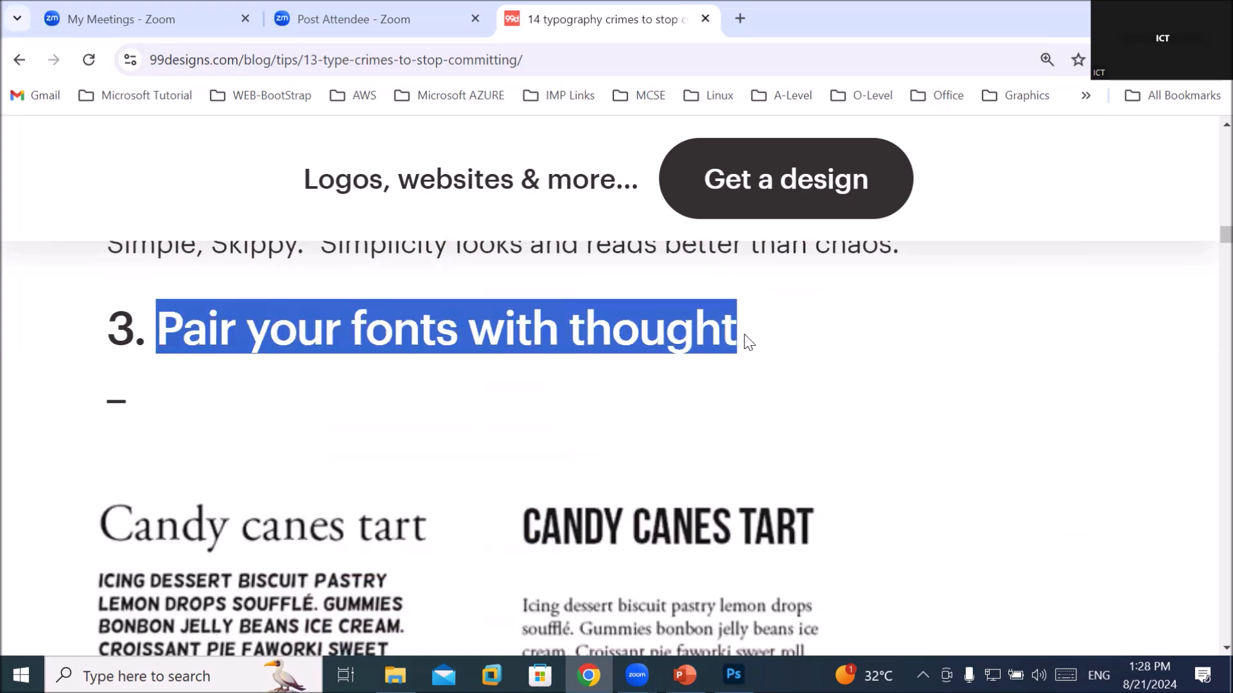
pyautogui.scroll(-3, 880, 504)
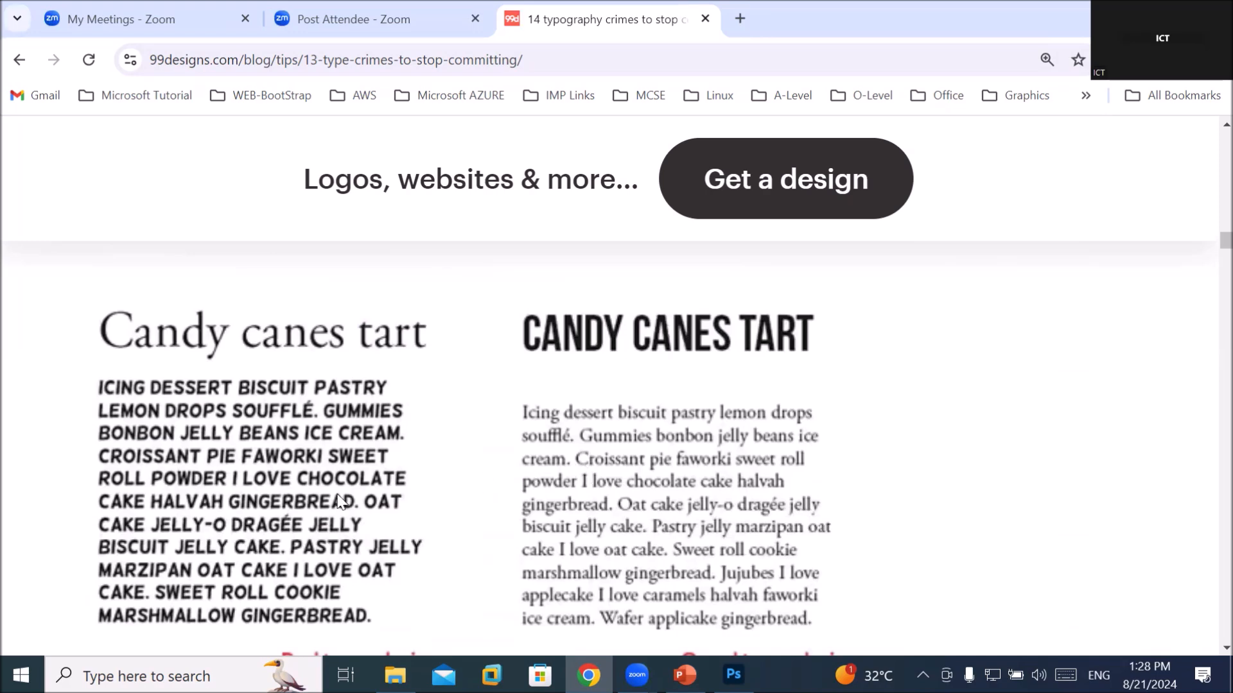
pyautogui.scroll(-1, 184, 475)
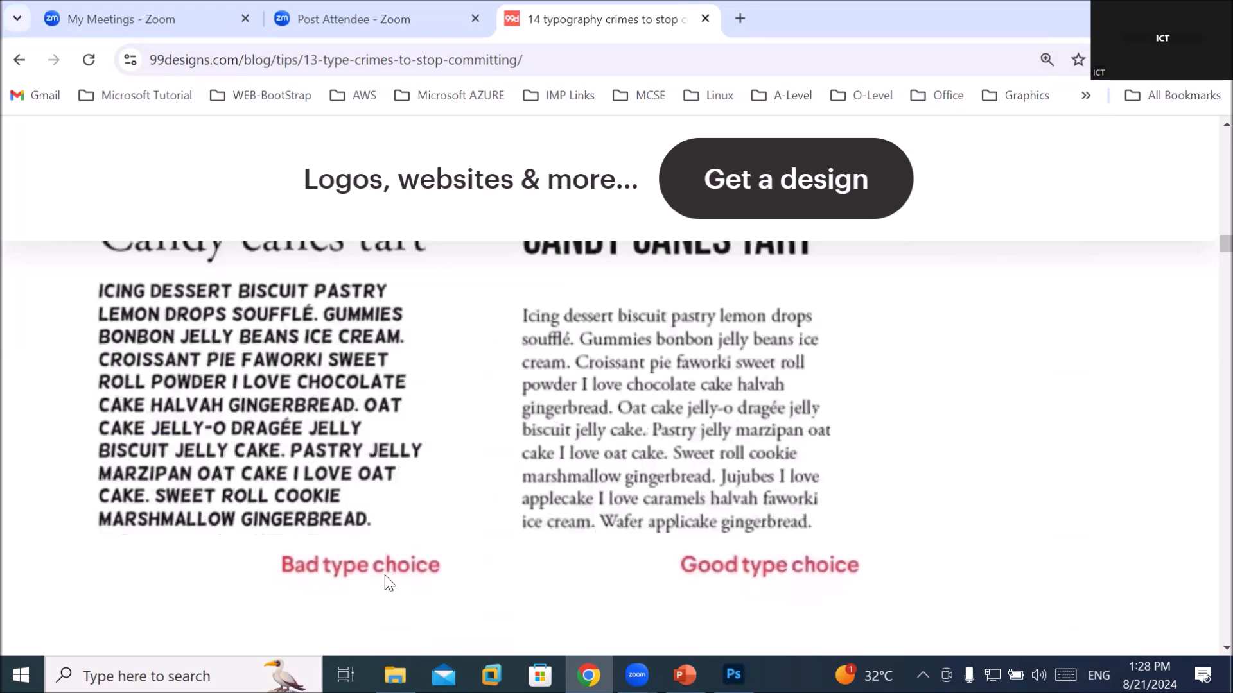
pyautogui.scroll(1, 387, 581)
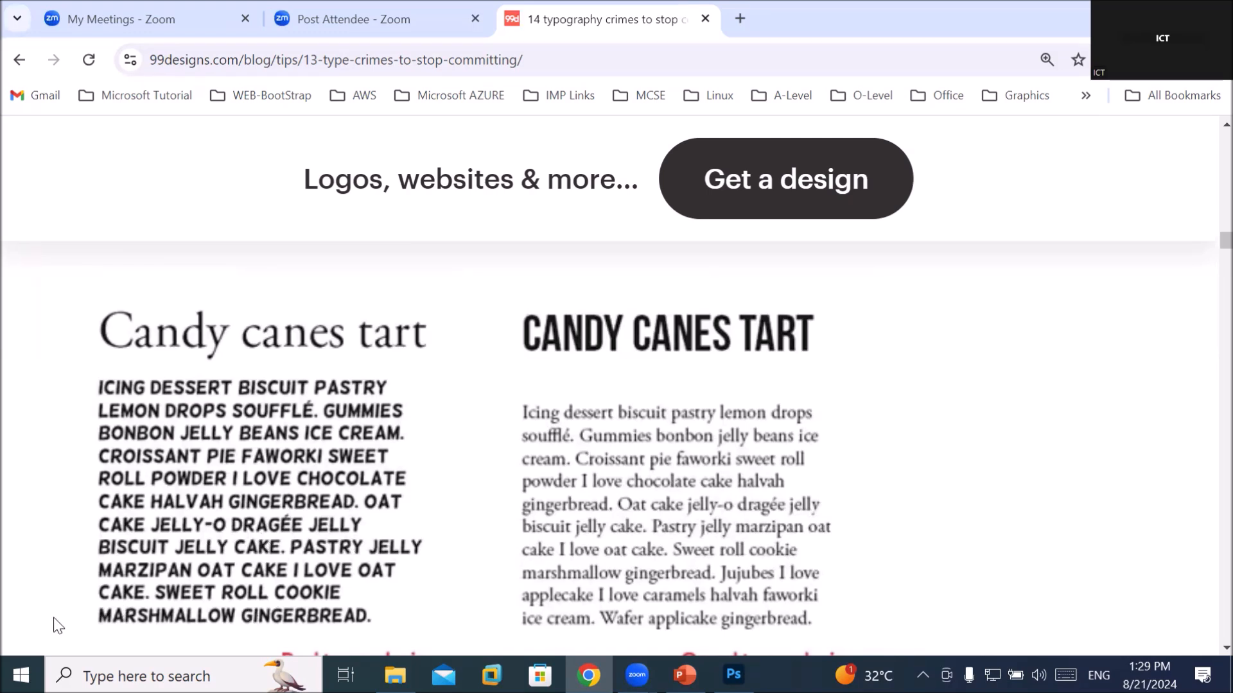
pyautogui.scroll(-5, 2, 607)
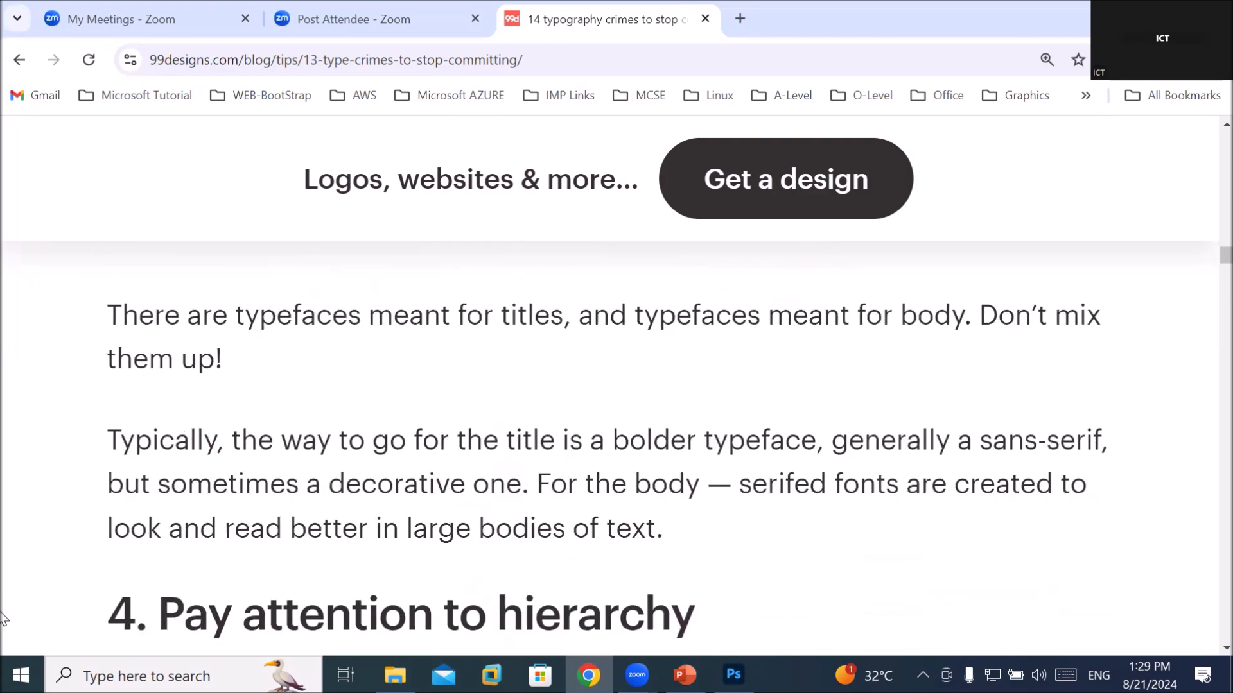
# Scroll past heading 4 to the Turducken sausage bad and good hierarchy samples
pyautogui.scroll(-3, 3, 619)
pyautogui.scroll(-2, 2, 620)
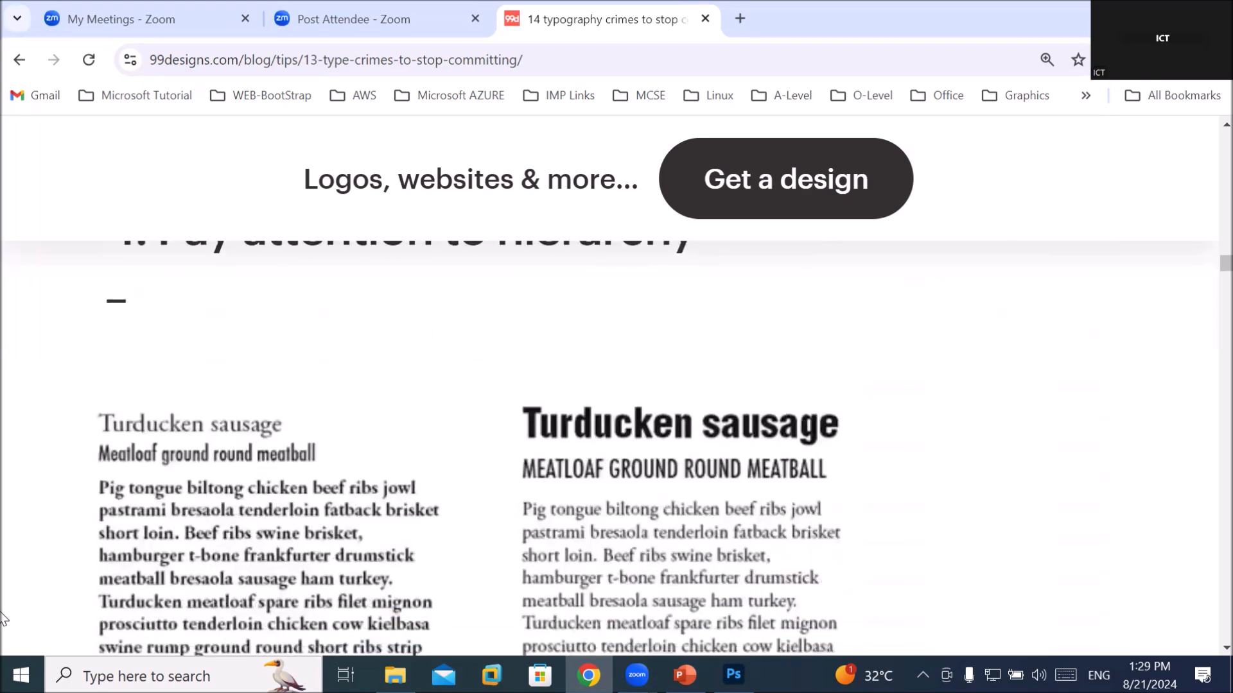
pyautogui.scroll(1, 2, 620)
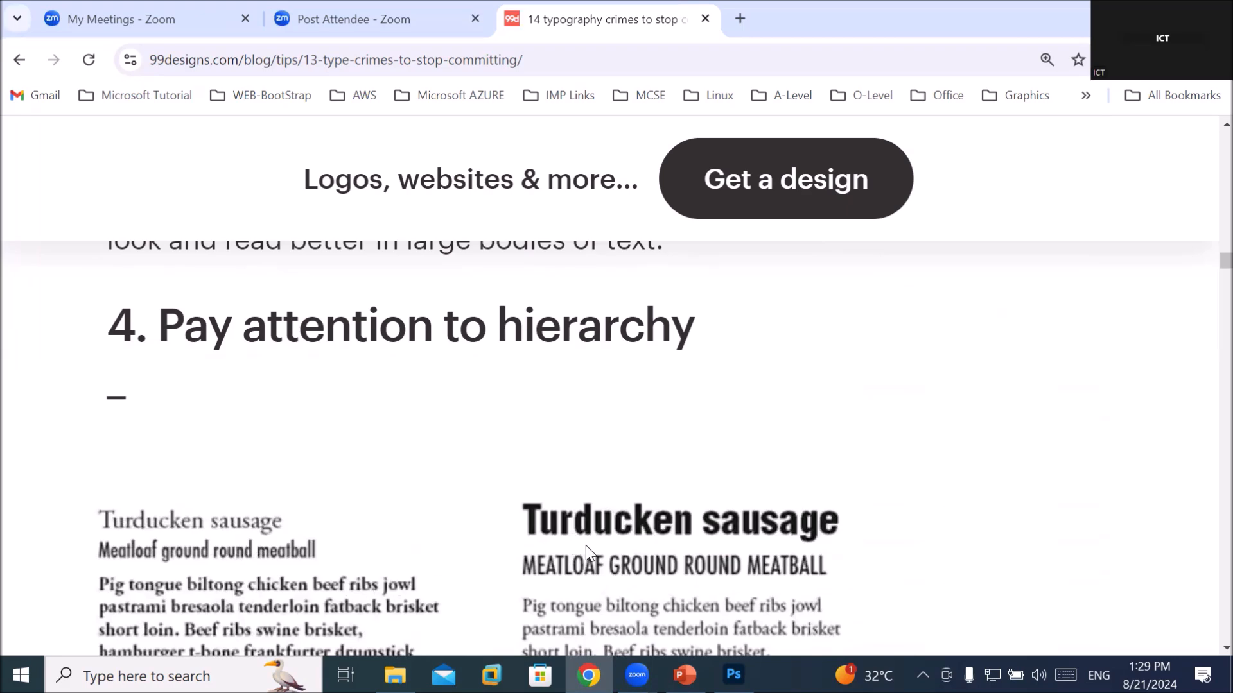
pyautogui.scroll(-3, 586, 551)
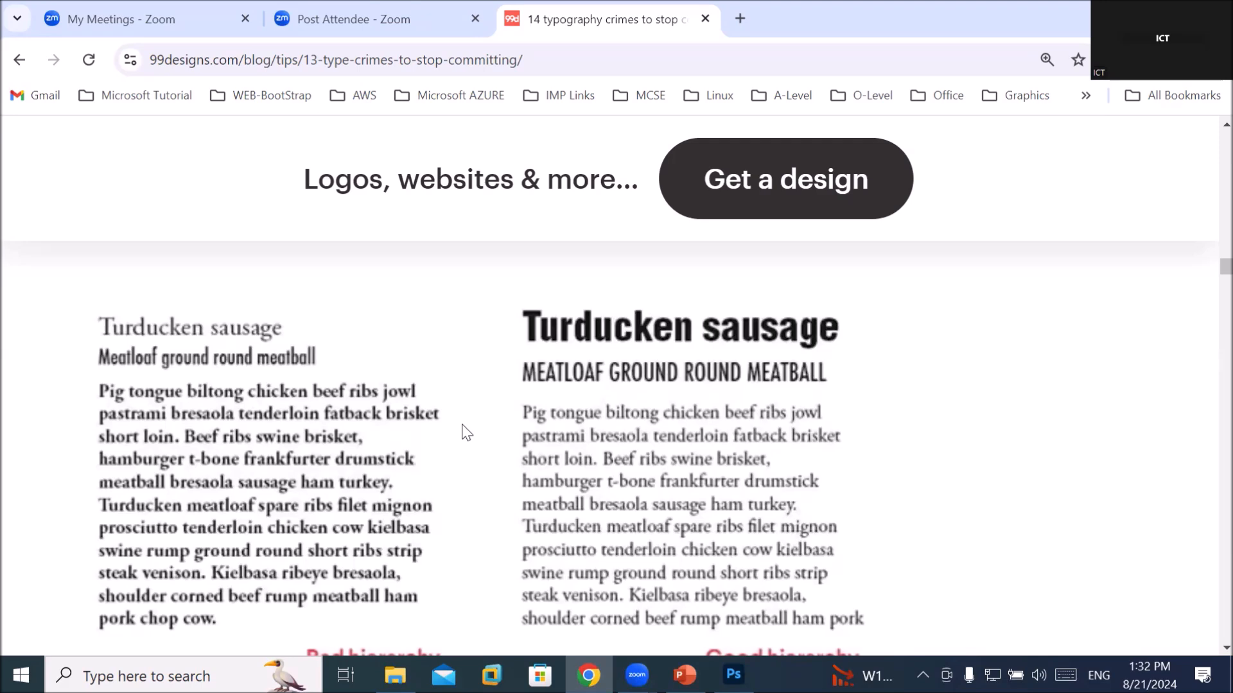
pyautogui.scroll(-3, 448, 454)
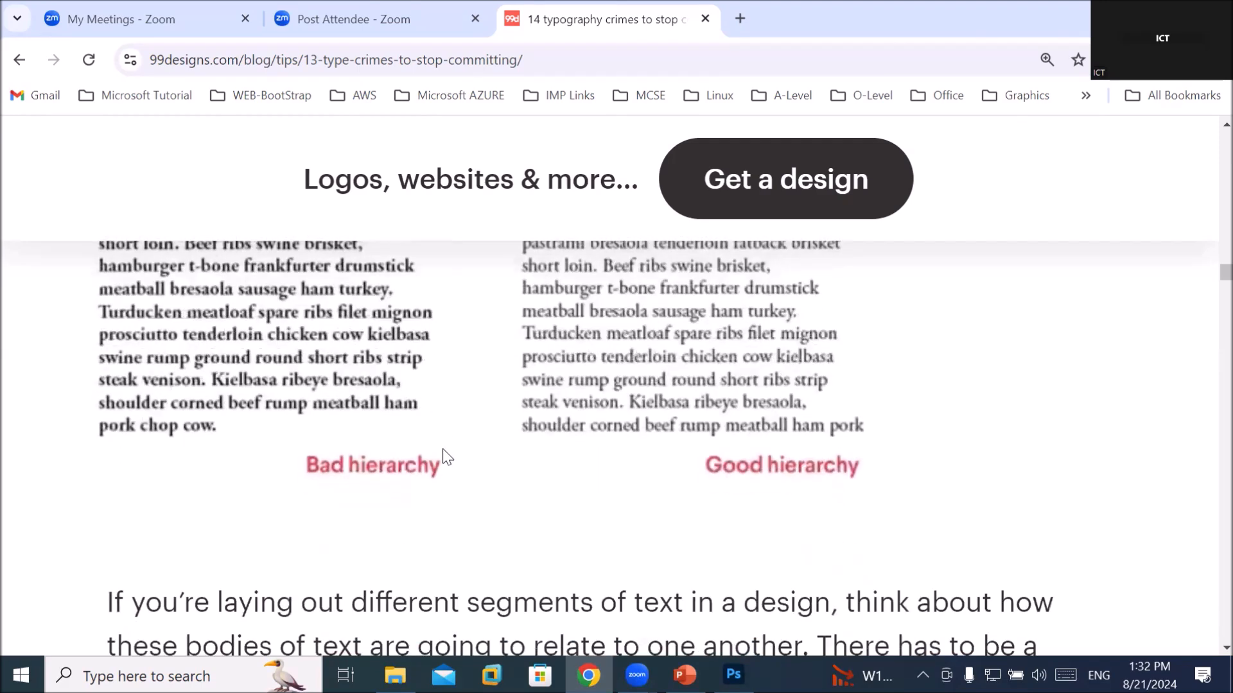
pyautogui.scroll(-3, 448, 455)
# Highlight the font choice and sizing phrase, then the signals 'bold, italics, underline'
pyautogui.scroll(-1, 445, 452)
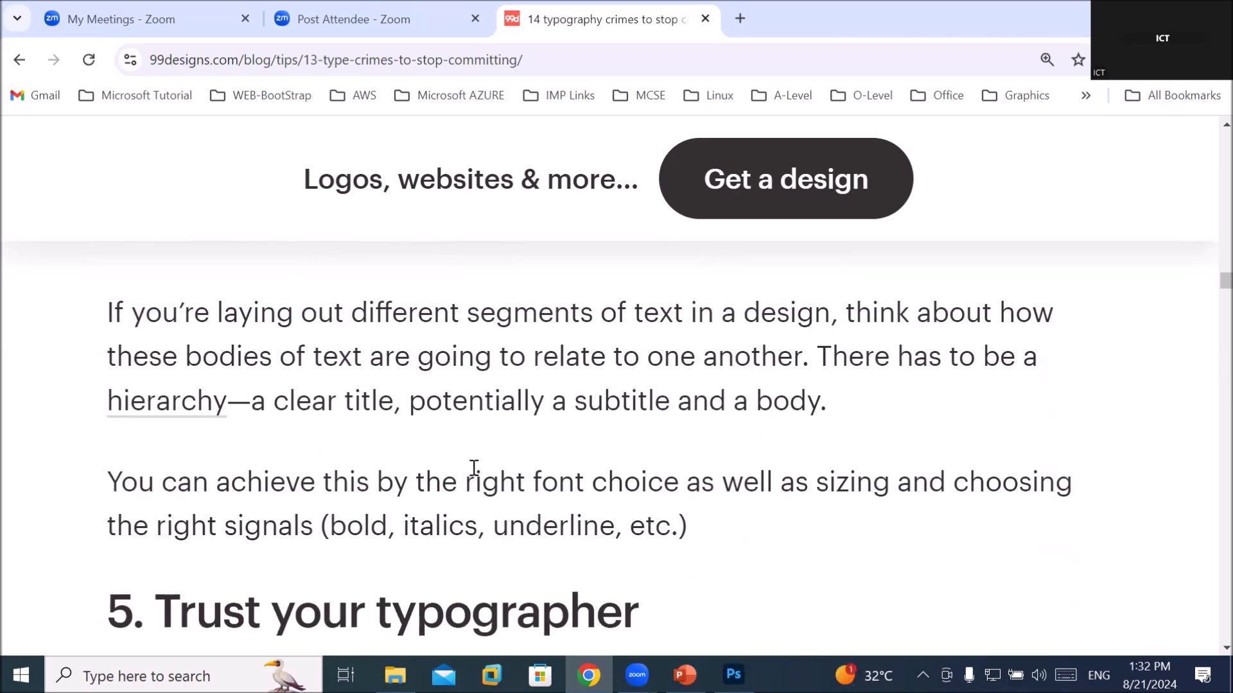
pyautogui.moveTo(285, 472); pyautogui.dragTo(1007, 471)
pyautogui.moveTo(331, 527); pyautogui.dragTo(611, 531)
# Scroll past the Improper and Proper scaling samples toward the '6. Kern, track and lead' heading
pyautogui.scroll(-4, 591, 517)
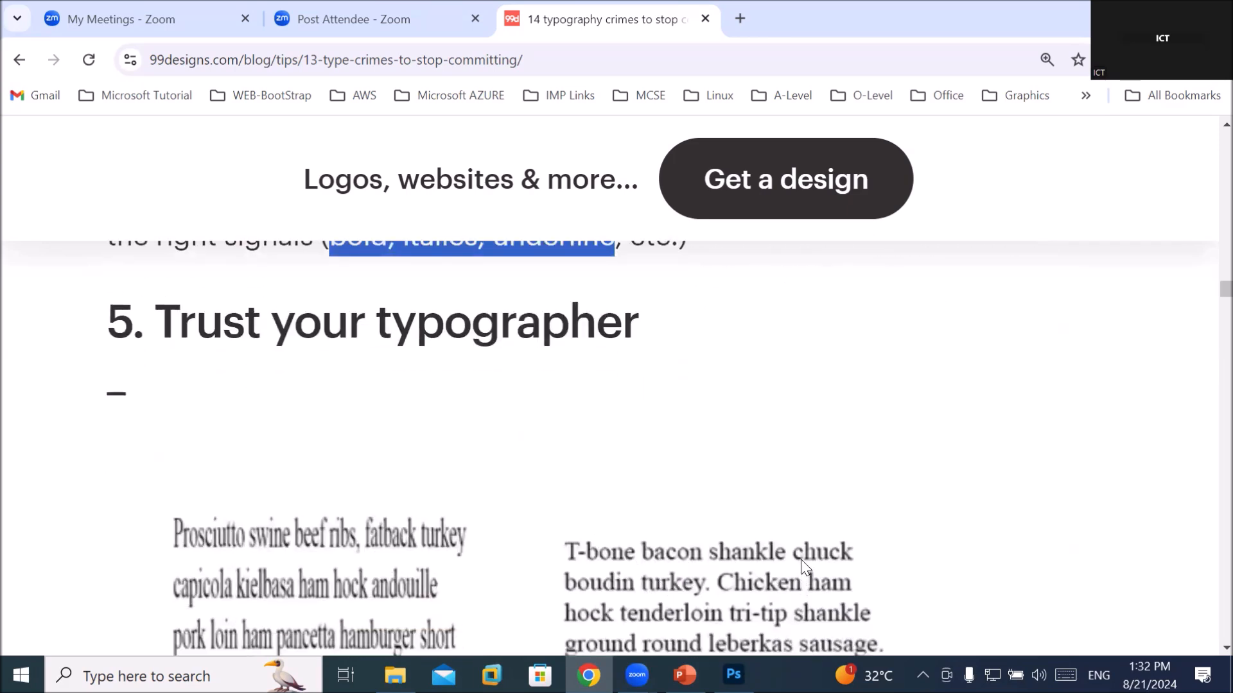
pyautogui.scroll(-3, 804, 523)
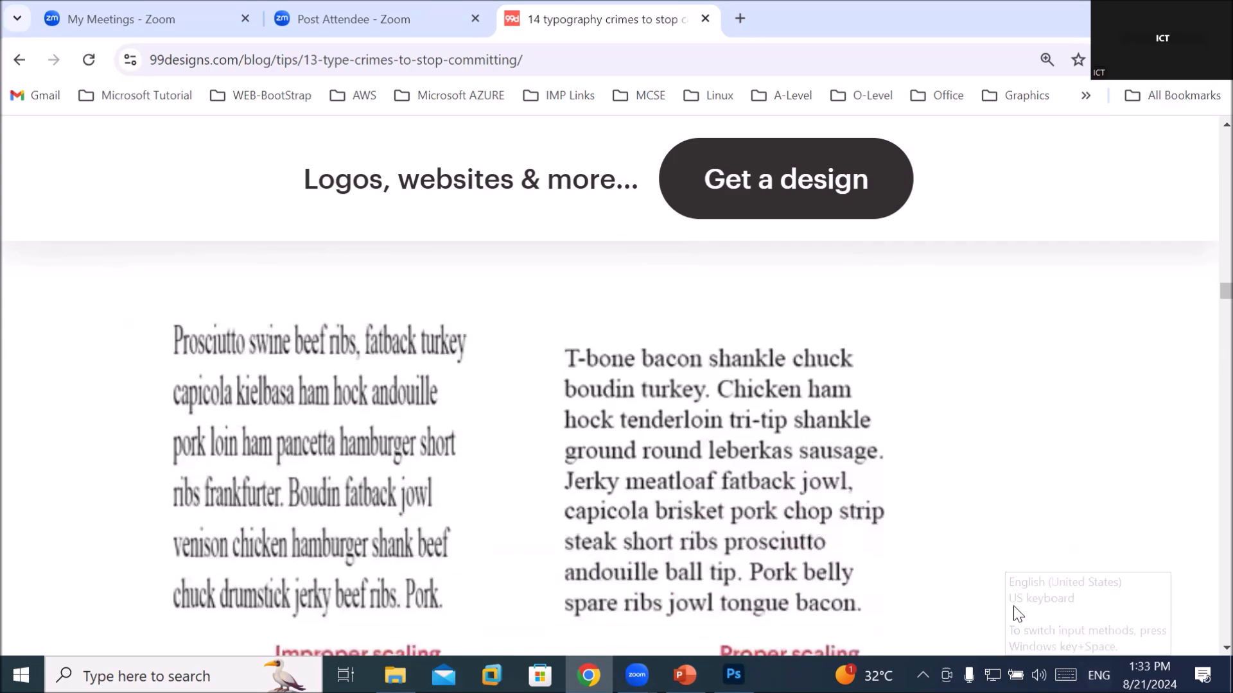
pyautogui.scroll(-1, 1005, 591)
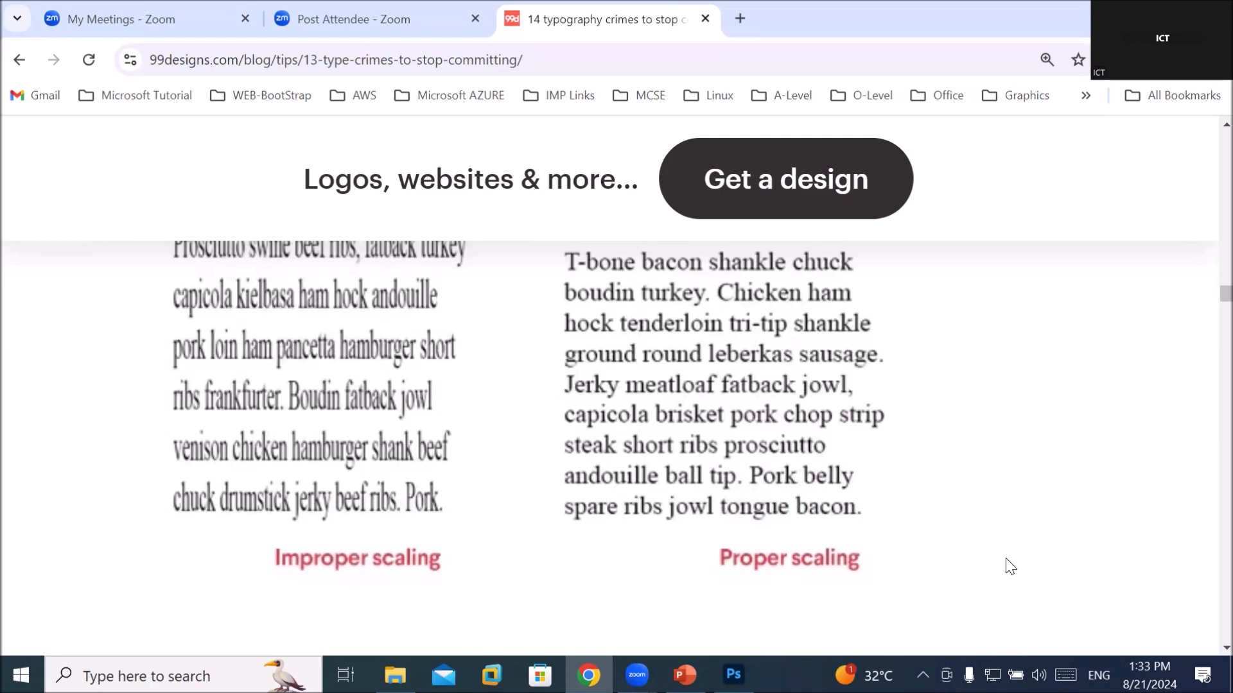
pyautogui.scroll(1, 1006, 565)
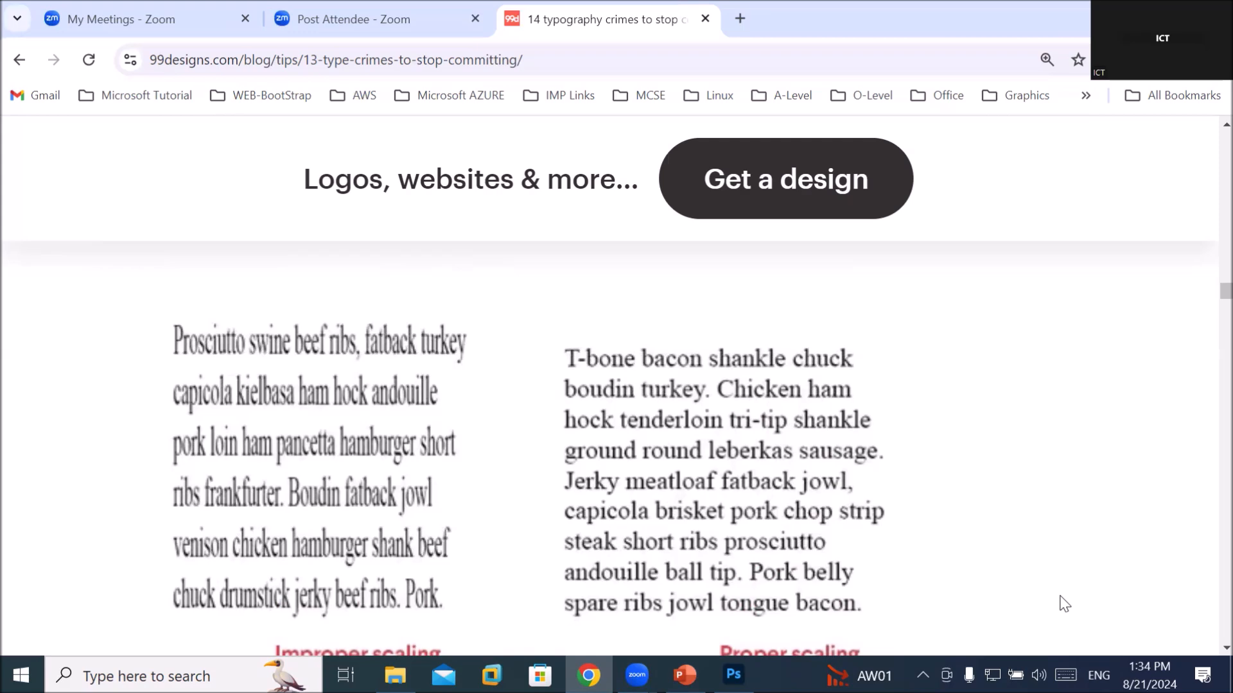
pyautogui.scroll(-1, 907, 566)
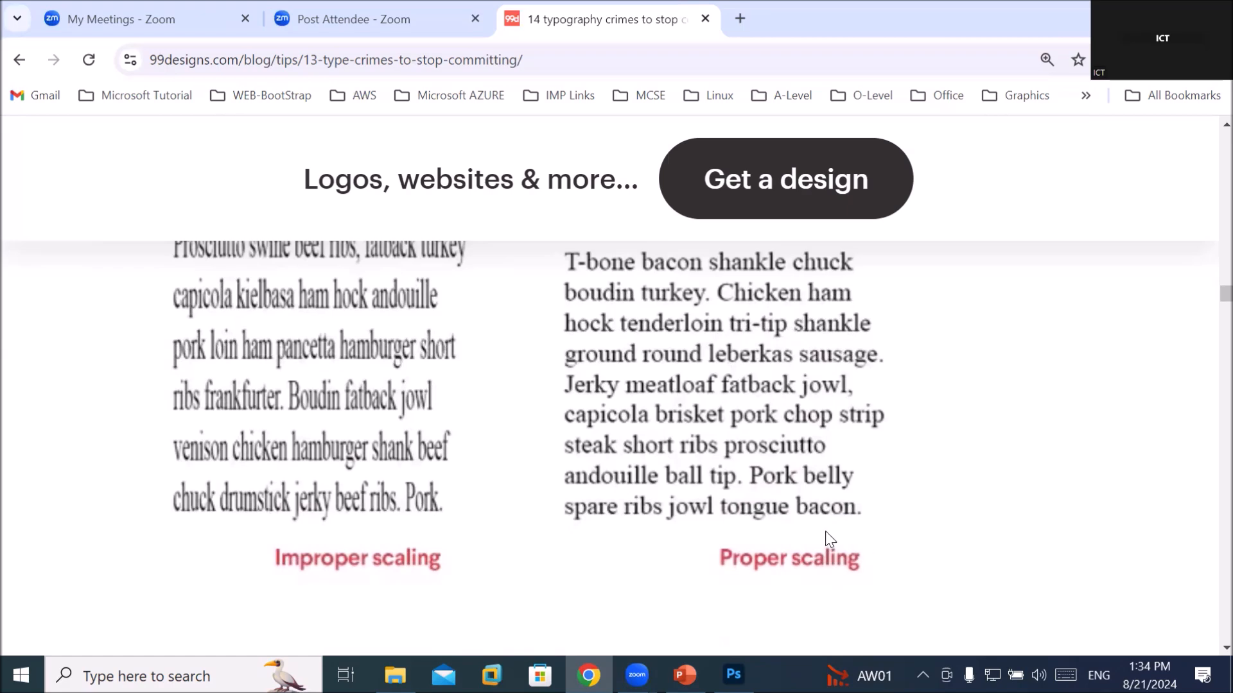
pyautogui.scroll(-5, 828, 538)
# Scroll until the Bad kerning, Bad tracking and Bad leading samples and their labels are all visible
pyautogui.scroll(-3, 830, 540)
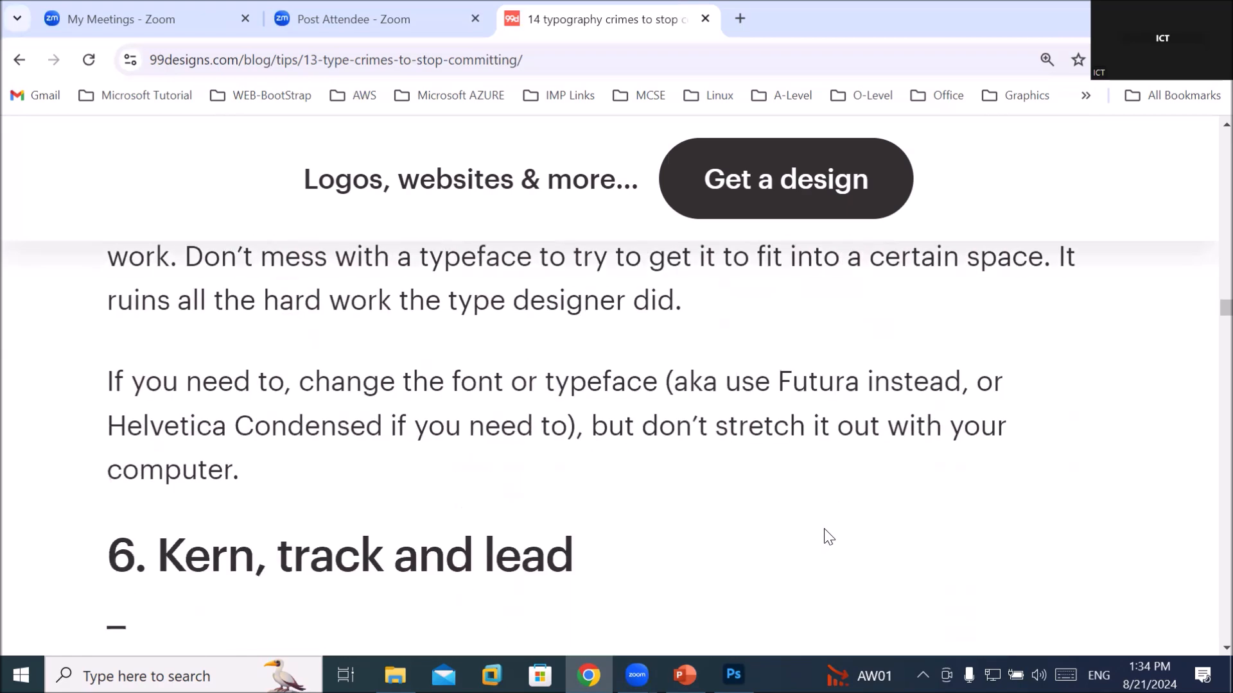
pyautogui.scroll(-3, 828, 537)
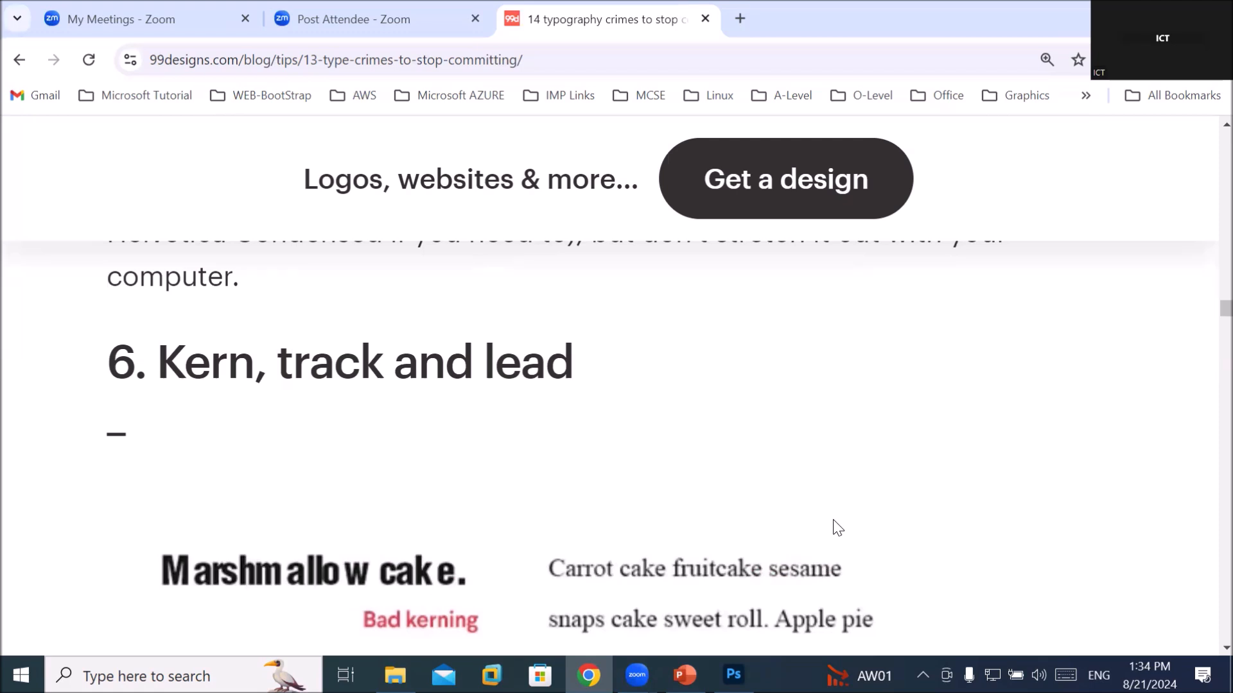
pyautogui.scroll(-3, 876, 511)
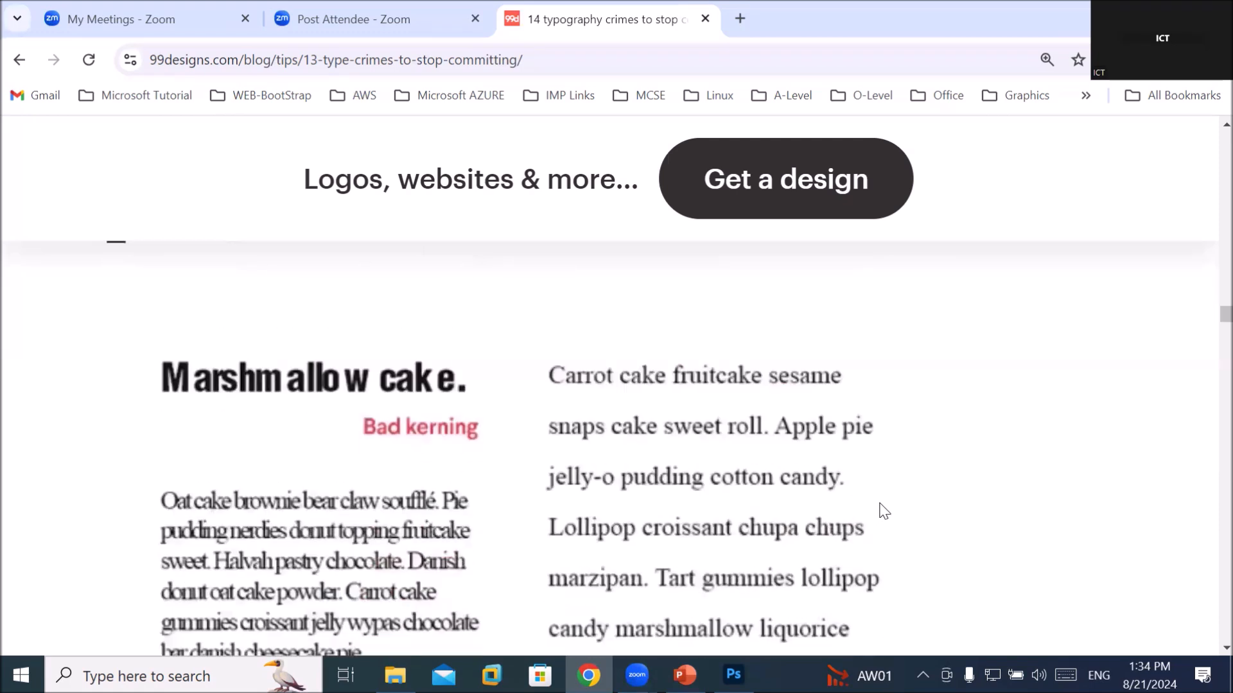
pyautogui.scroll(1, 1029, 523)
pyautogui.scroll(-1, 1029, 523)
pyautogui.scroll(-2, 1030, 524)
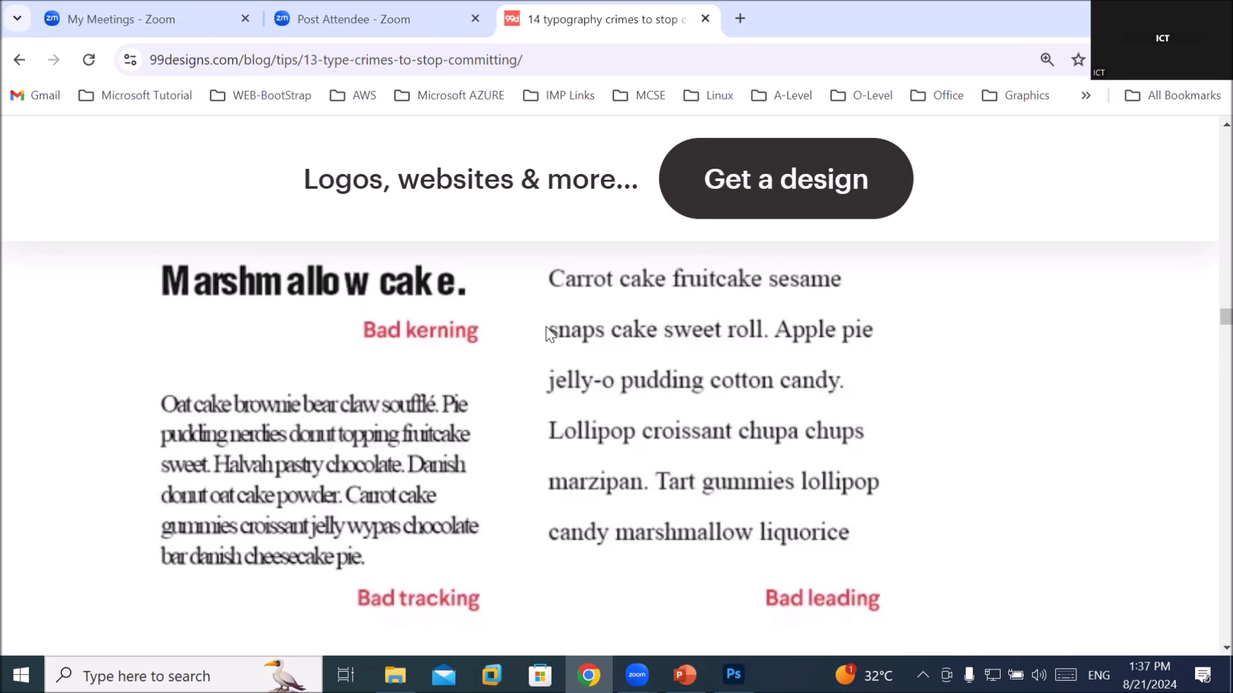
# Highlight the kerning definition, then the tracking definition, in section 6's paragraph
pyautogui.scroll(-4, 415, 313)
pyautogui.scroll(-2, 414, 307)
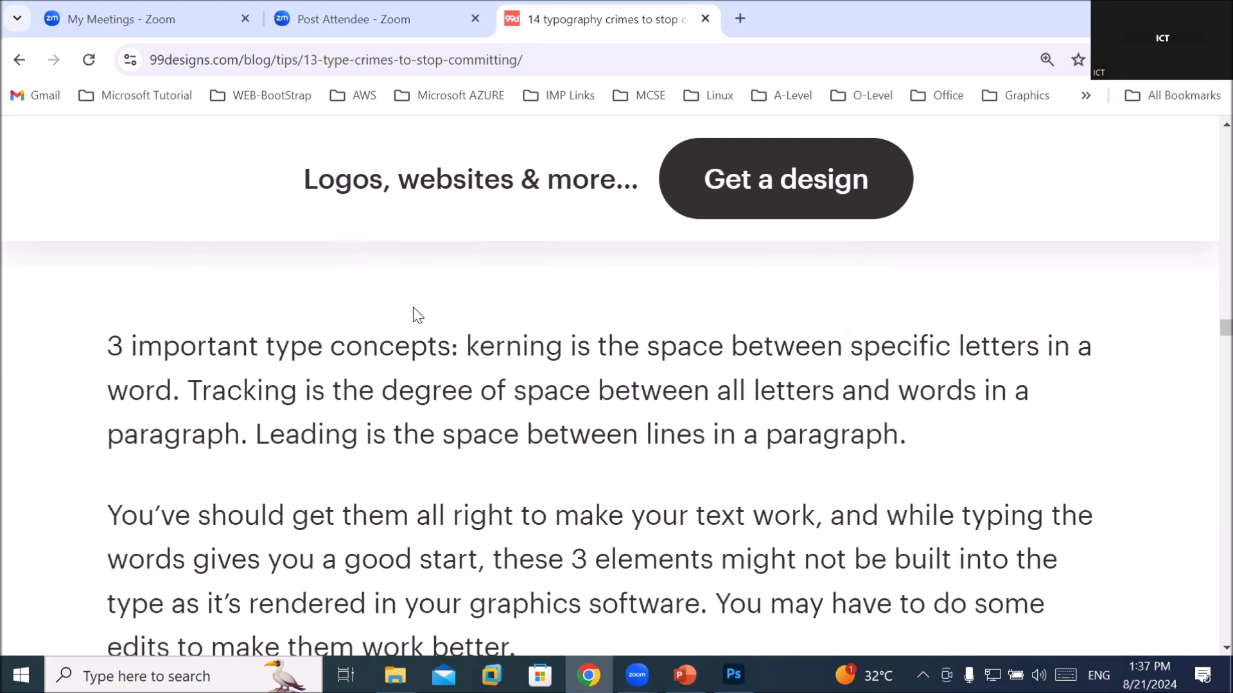
pyautogui.scroll(2, 415, 312)
pyautogui.scroll(-2, 415, 313)
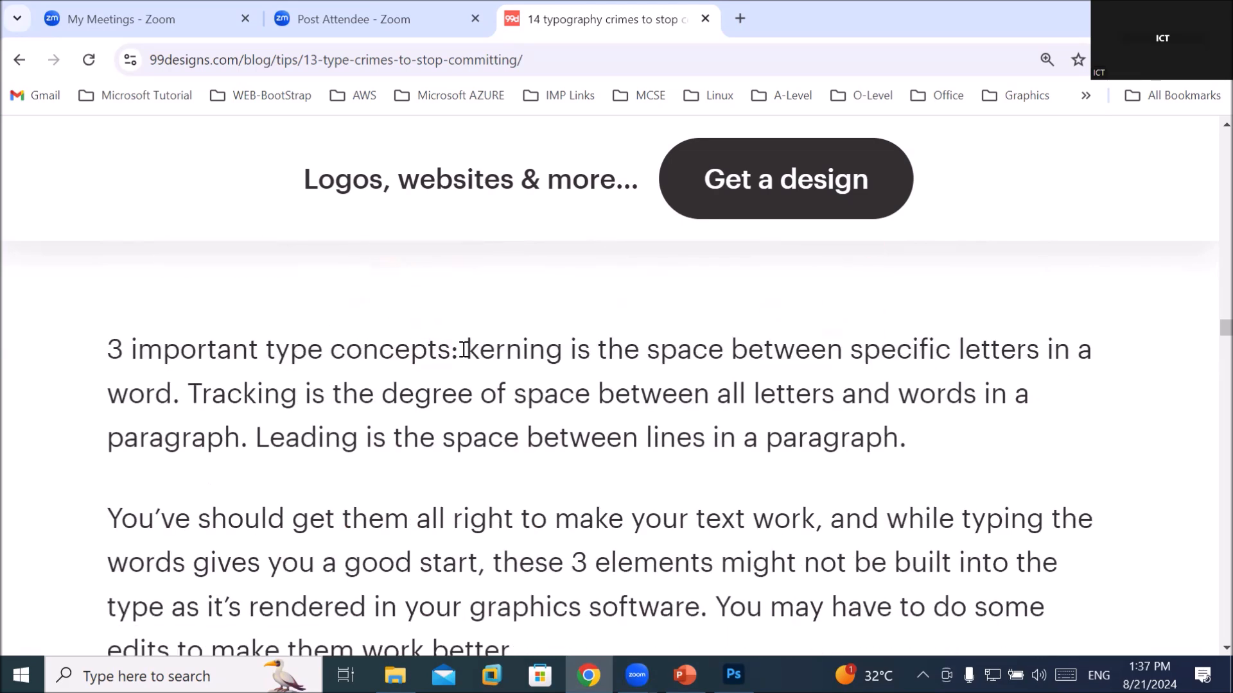
pyautogui.moveTo(464, 350); pyautogui.dragTo(181, 385)
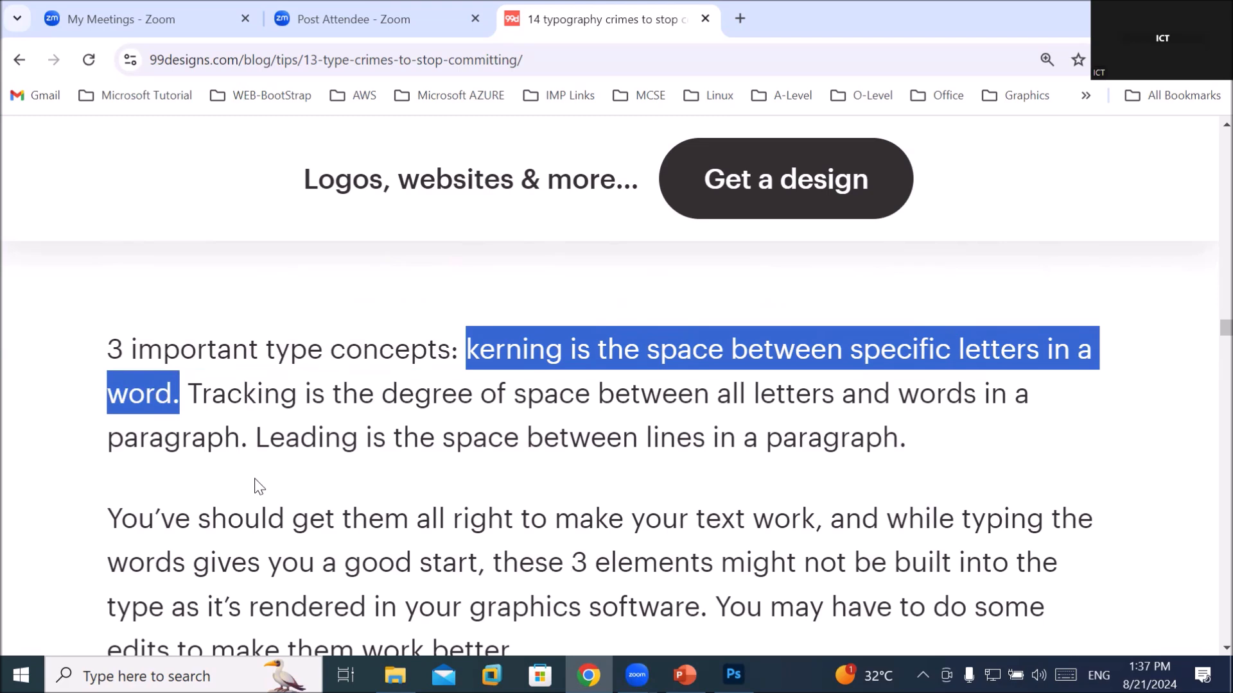
pyautogui.moveTo(201, 393); pyautogui.dragTo(839, 398)
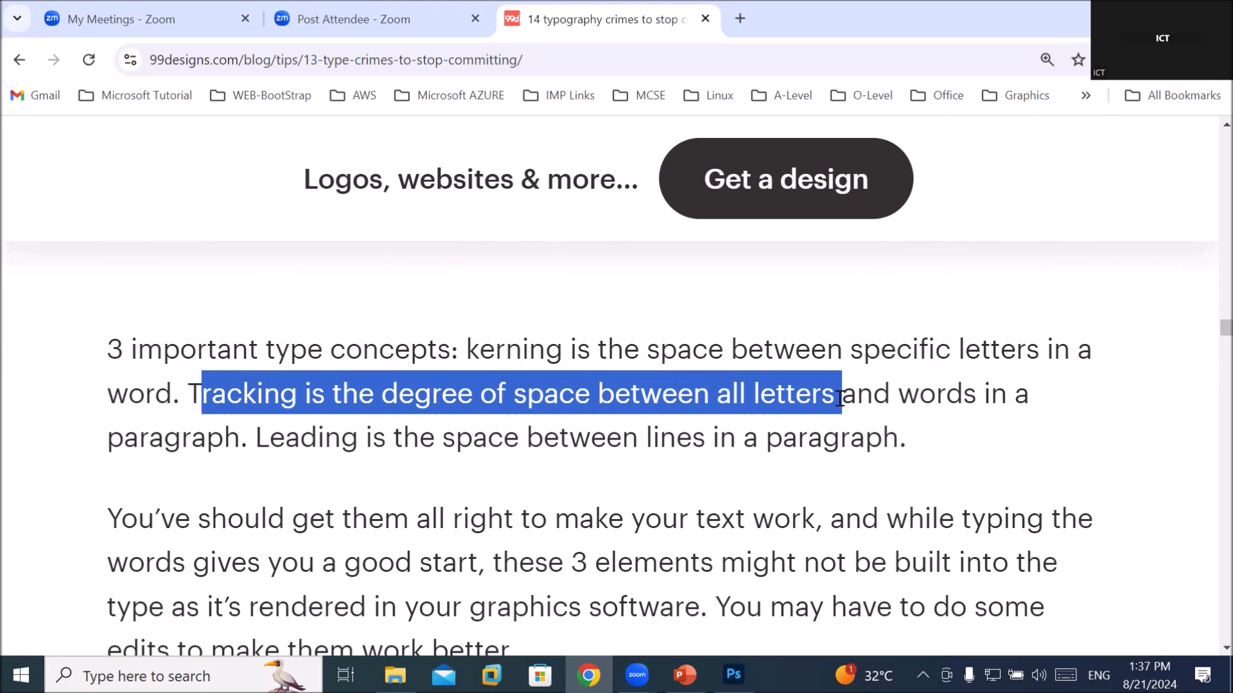
# Highlight the leading definition and compare it with the Bad tracking and Bad leading samples
pyautogui.scroll(4, 358, 337)
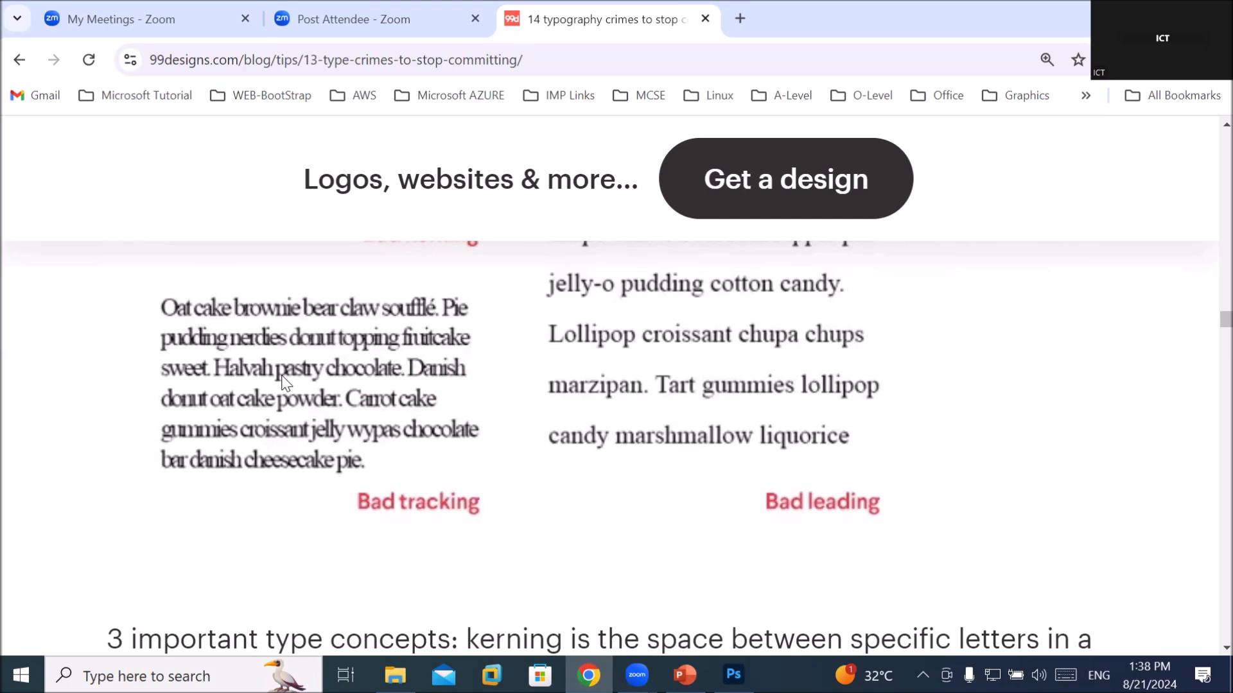
pyautogui.scroll(-5, 285, 384)
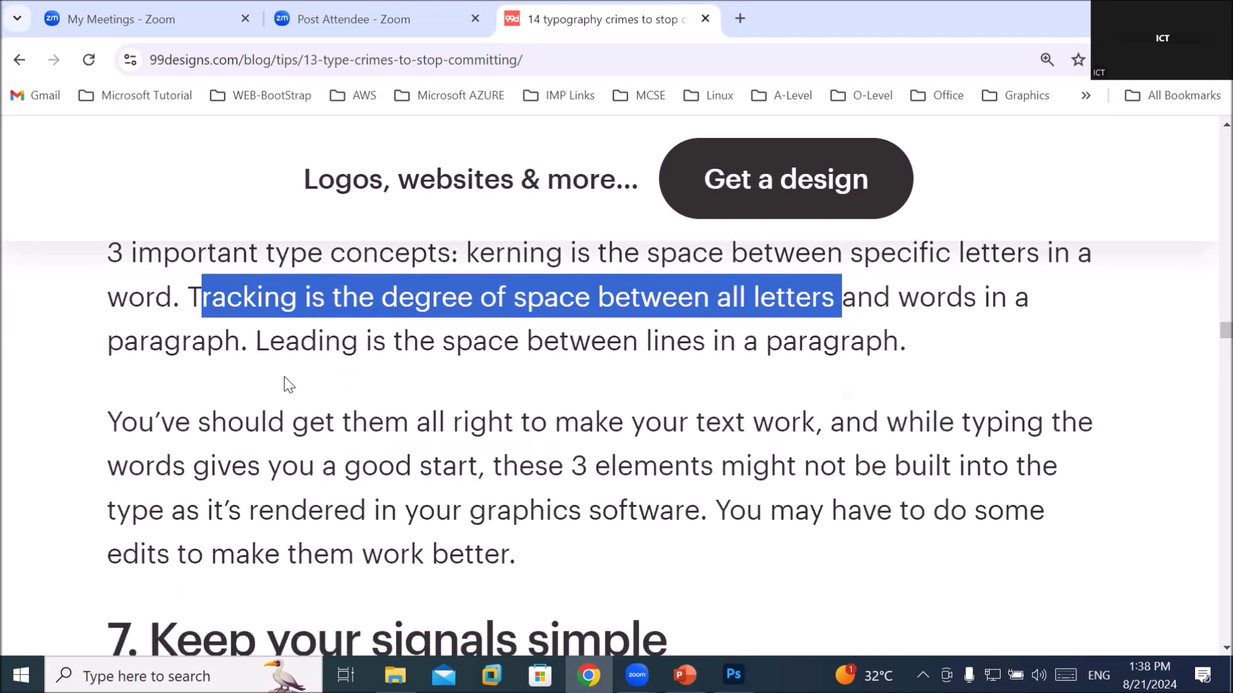
pyautogui.moveTo(269, 341); pyautogui.dragTo(893, 347)
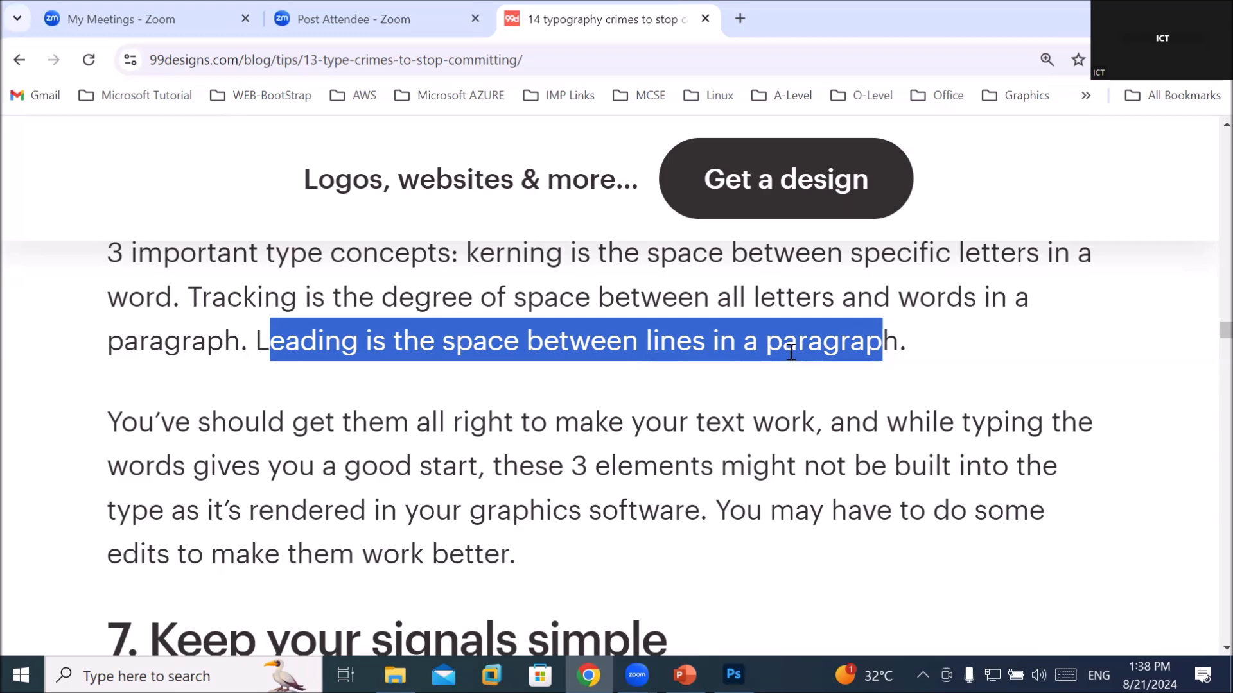
pyautogui.scroll(8, 790, 352)
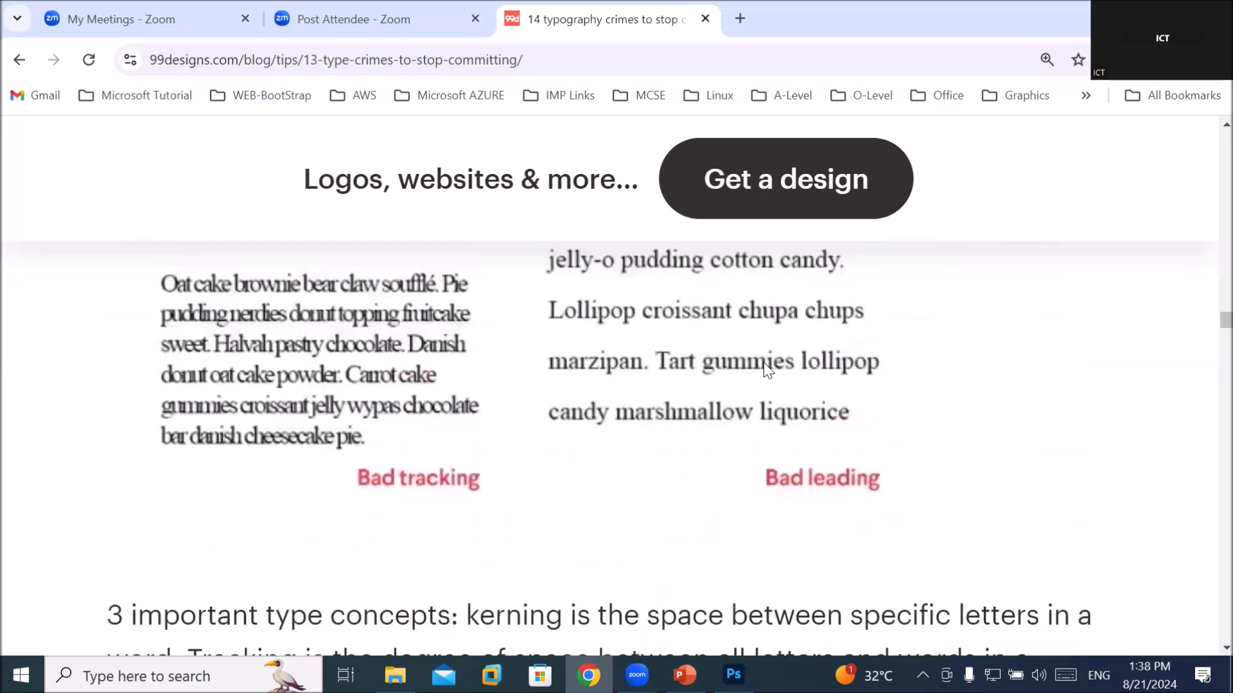
pyautogui.scroll(-2, 759, 374)
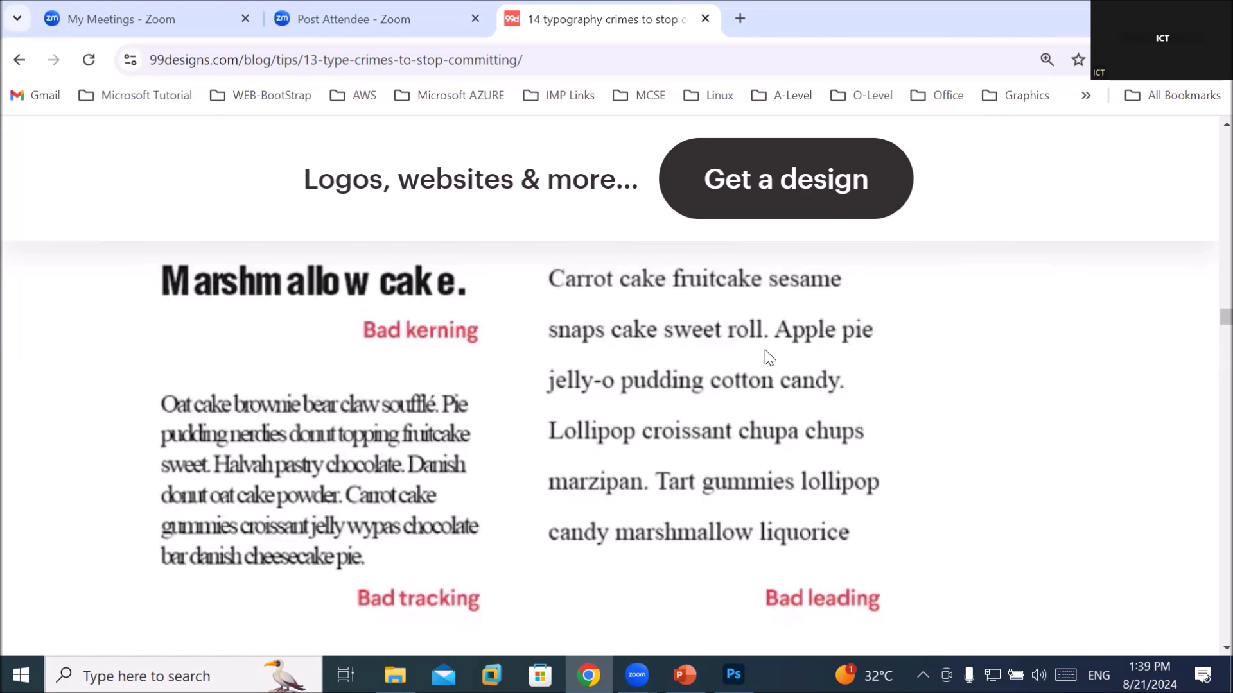
# Scroll past the Turducken sausage samples and highlight 'bold,' in the 'A signal…' paragraph
pyautogui.scroll(-8, 744, 334)
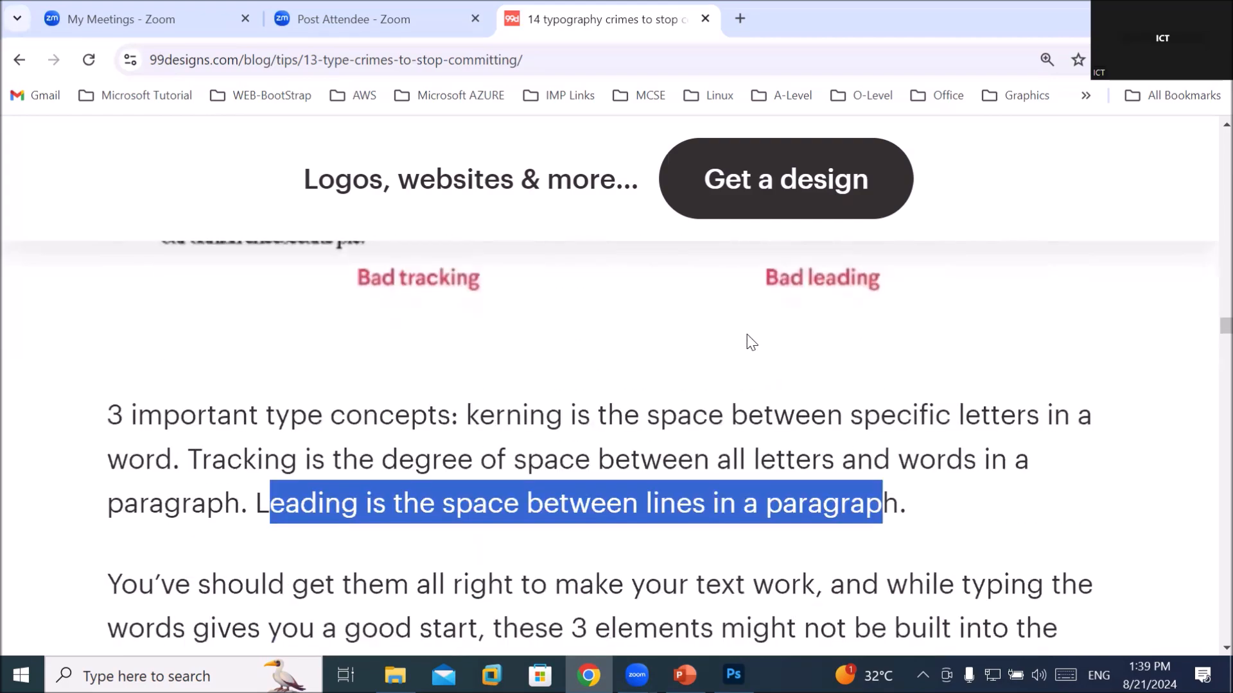
pyautogui.scroll(-3, 746, 332)
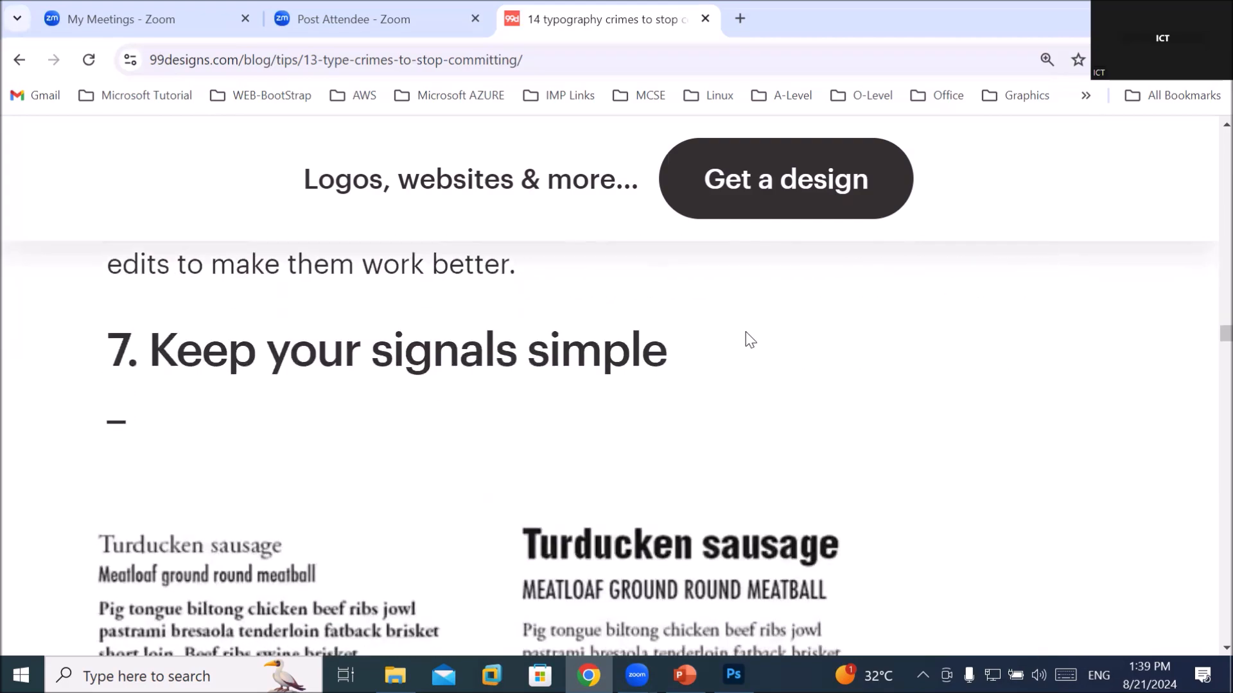
pyautogui.scroll(-1, 748, 338)
pyautogui.scroll(1, 746, 339)
pyautogui.scroll(-1, 676, 446)
pyautogui.scroll(-1, 674, 443)
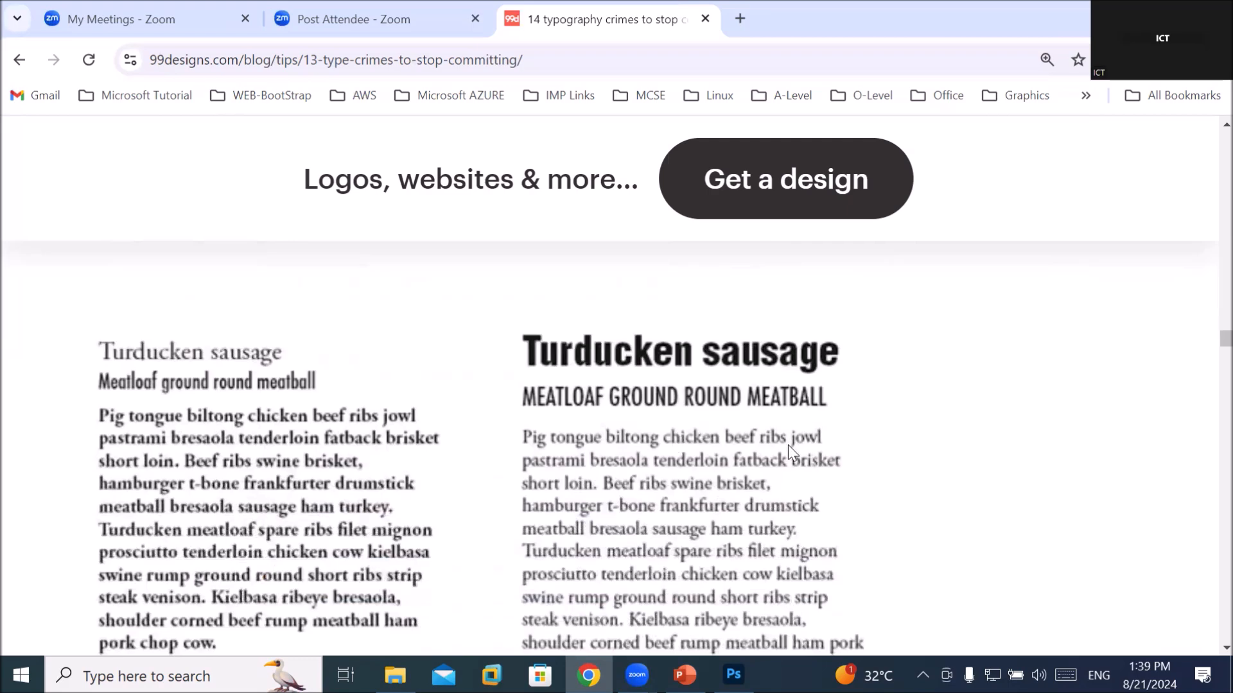
pyautogui.scroll(-1, 843, 425)
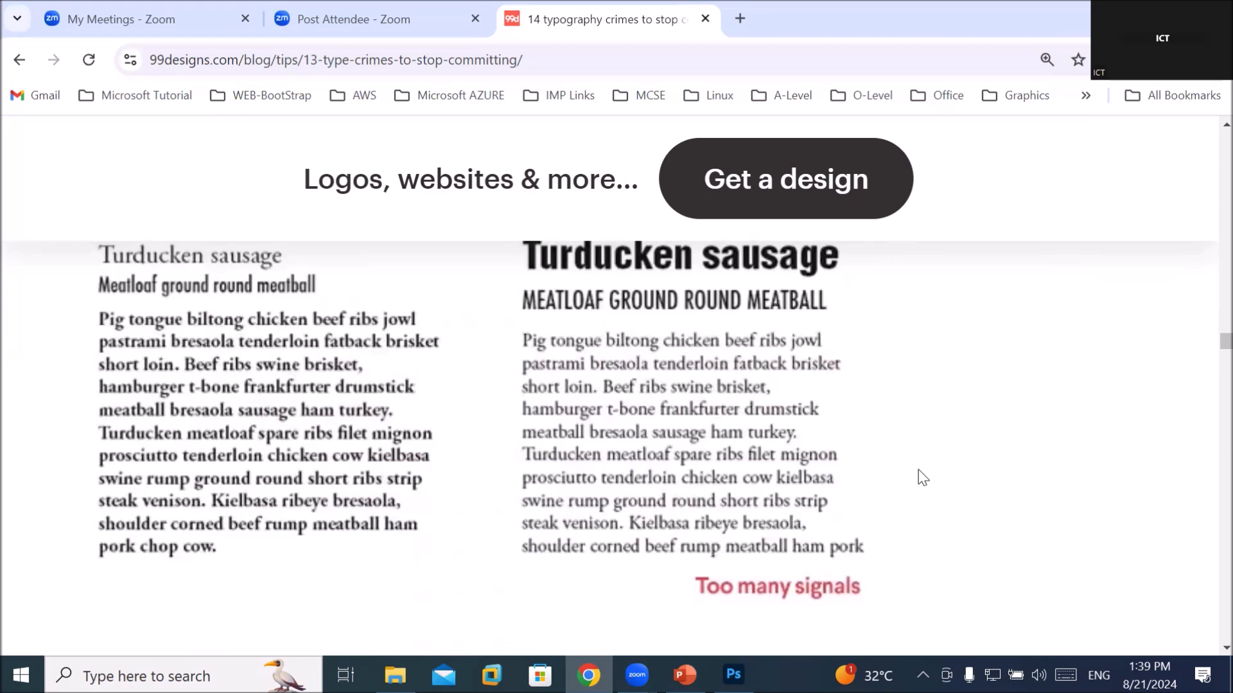
pyautogui.scroll(-1, 804, 458)
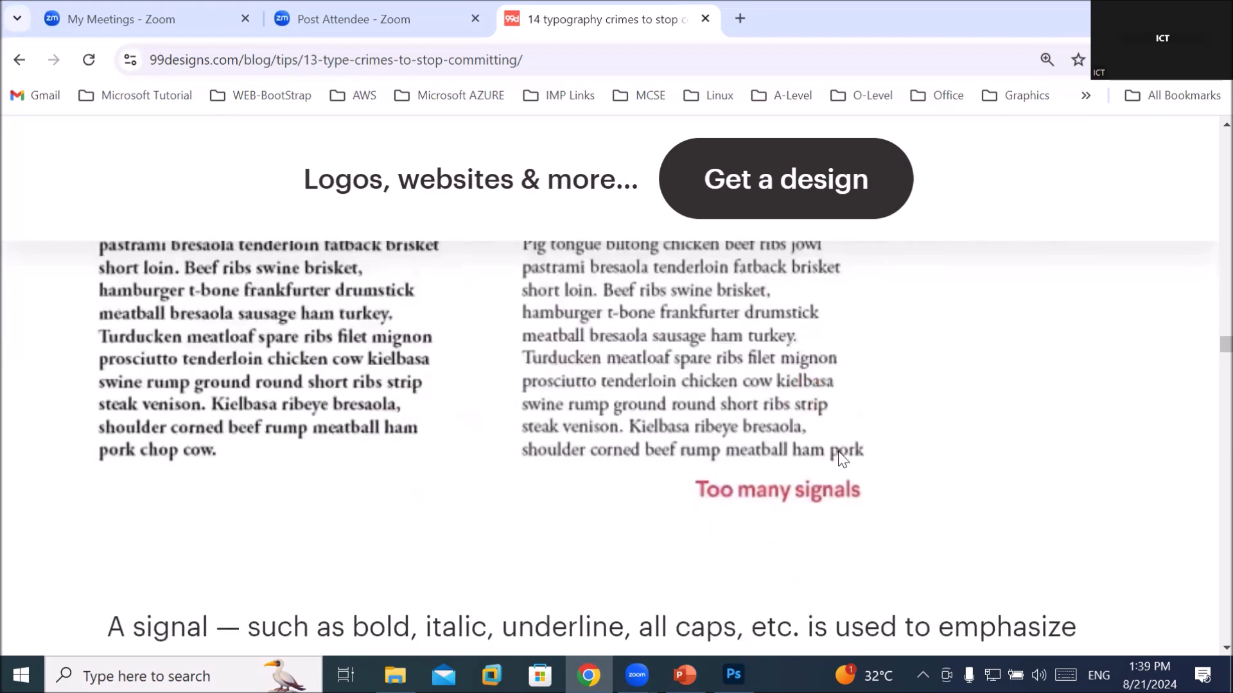
pyautogui.scroll(-2, 803, 456)
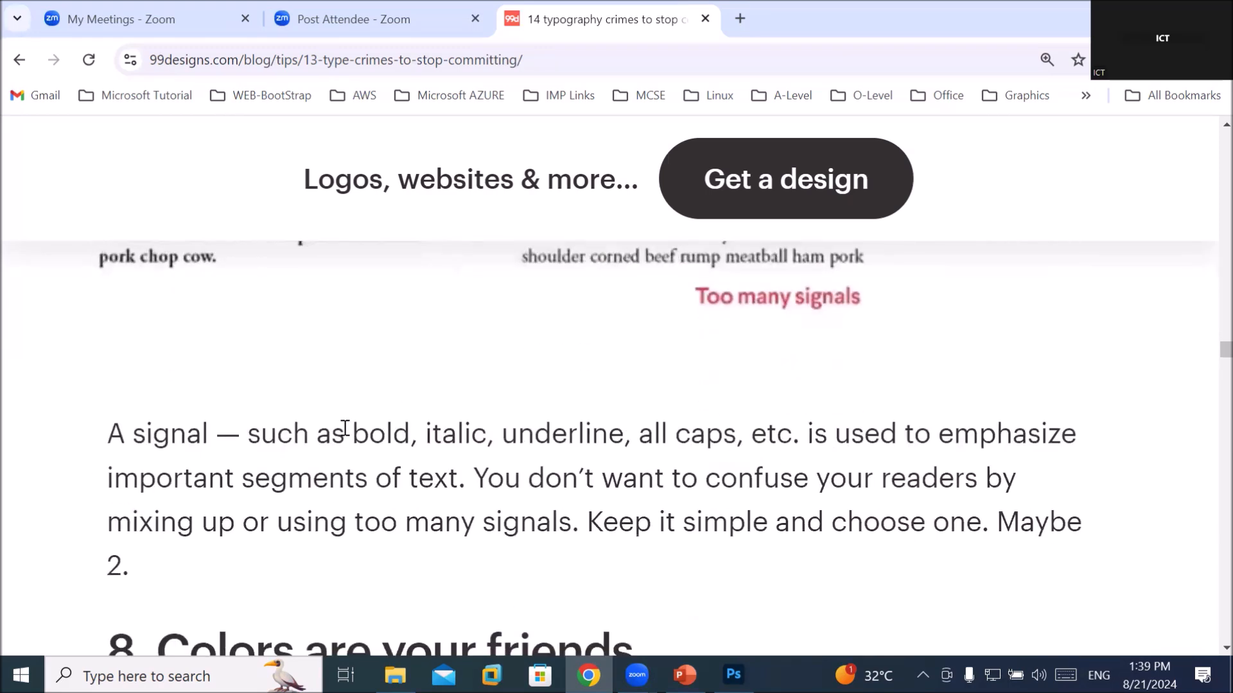
pyautogui.moveTo(344, 432); pyautogui.dragTo(424, 434)
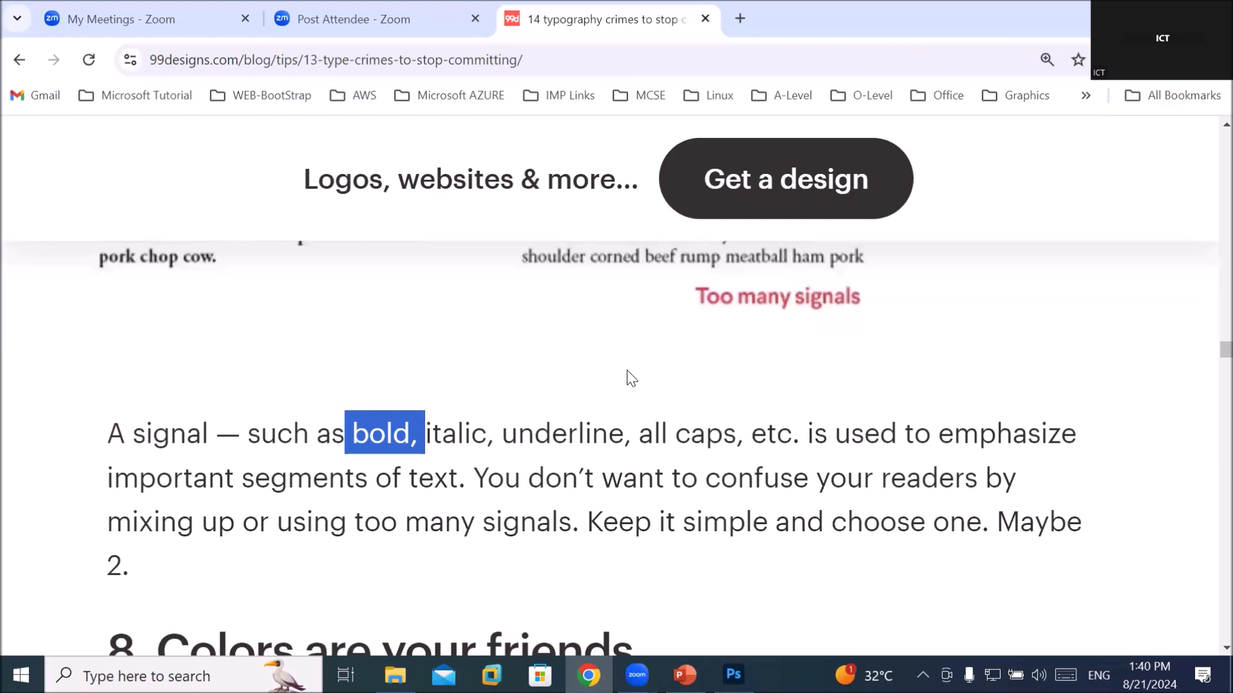
# Highlight 'signals simple' in the '7. Keep your signals simple' heading
pyautogui.scroll(3, 639, 360)
pyautogui.scroll(3, 639, 352)
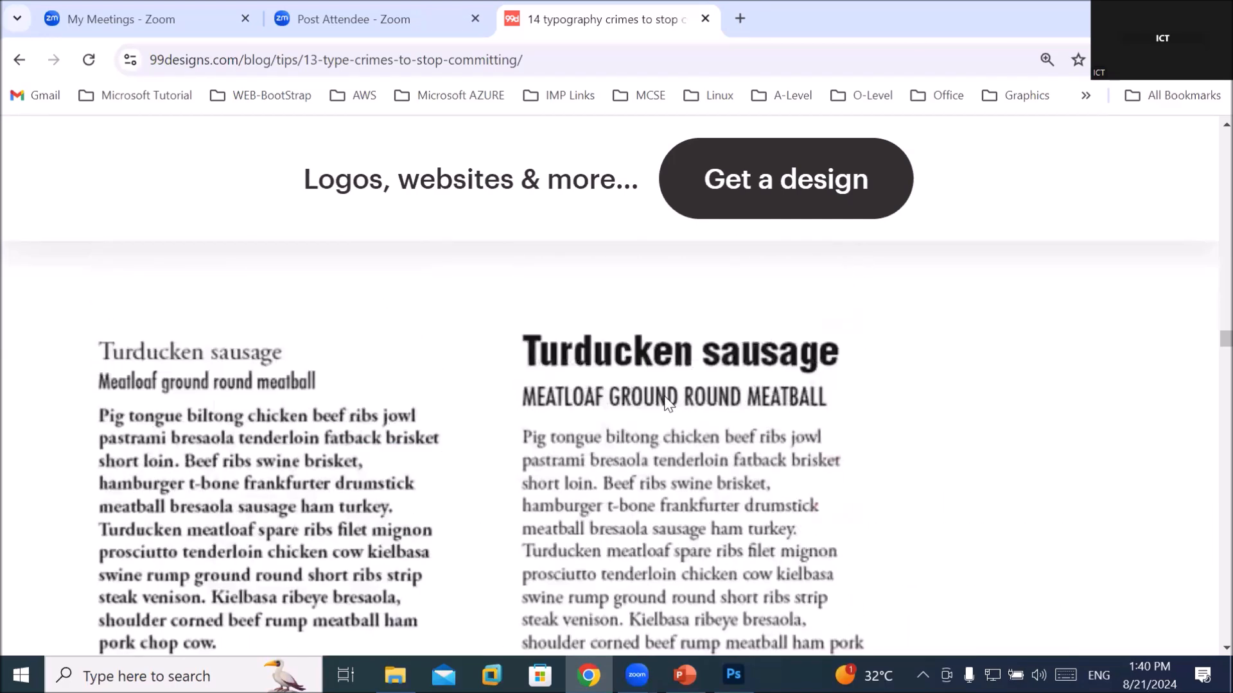
pyautogui.scroll(-2, 666, 399)
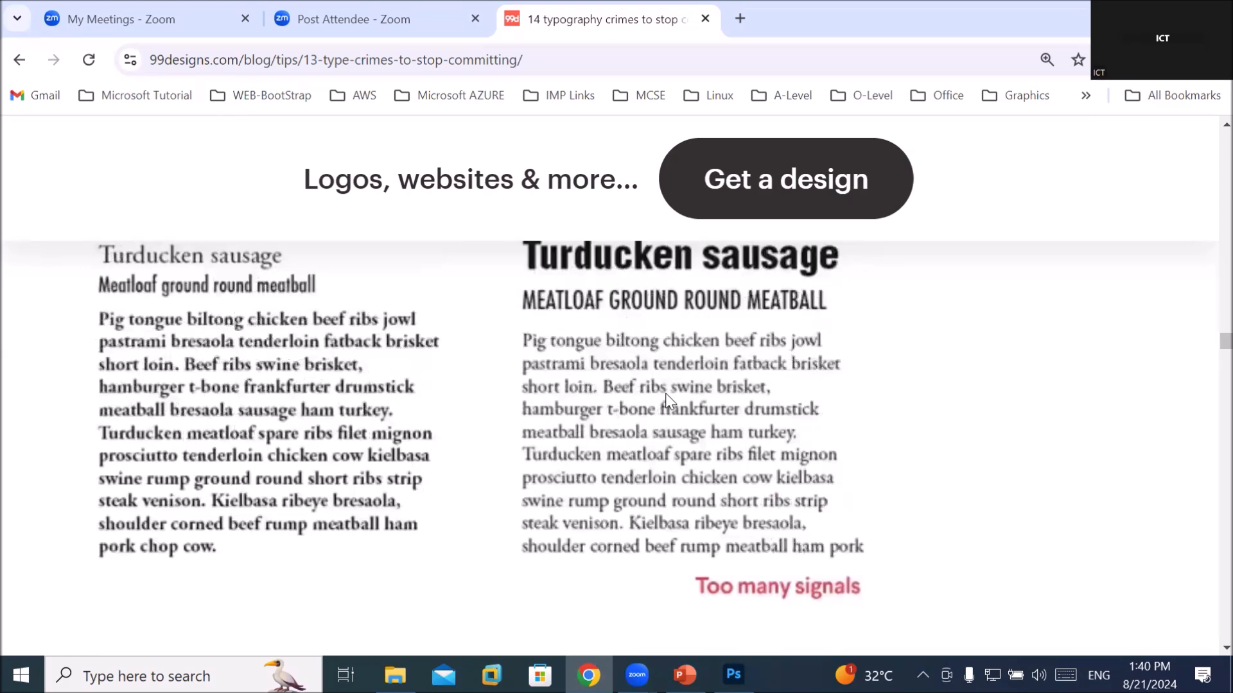
pyautogui.scroll(1, 565, 369)
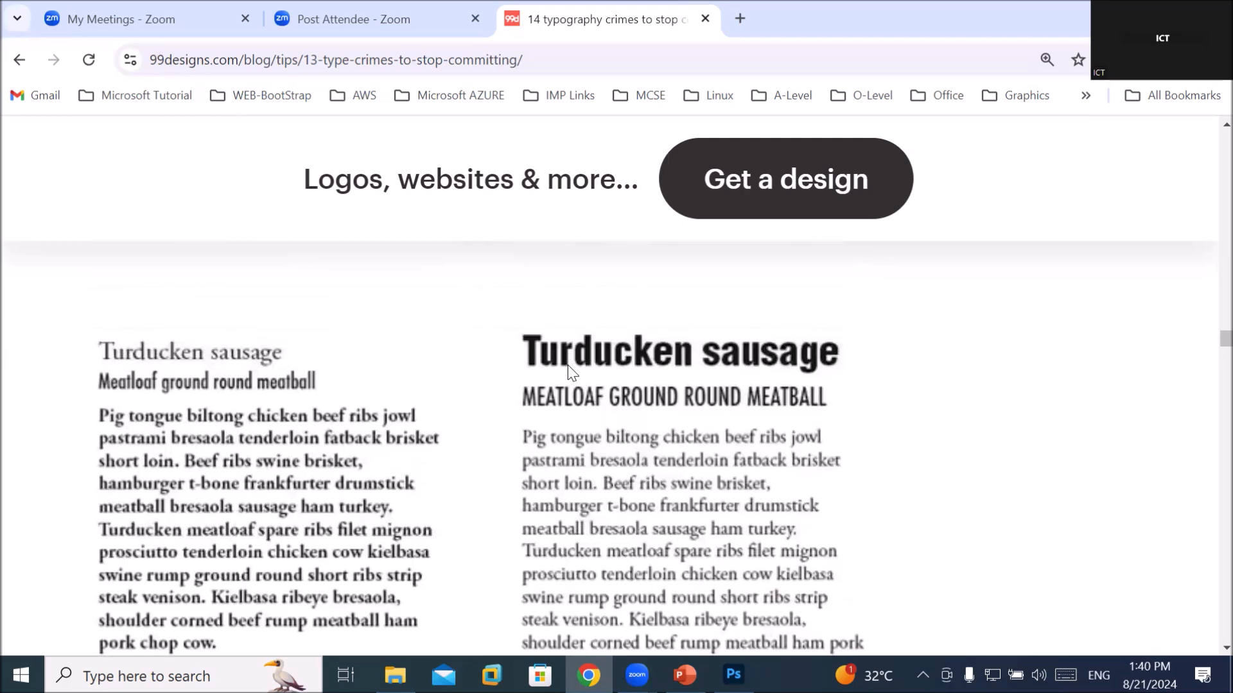
pyautogui.scroll(-1, 574, 361)
pyautogui.scroll(-1, 574, 361)
pyautogui.scroll(4, 572, 366)
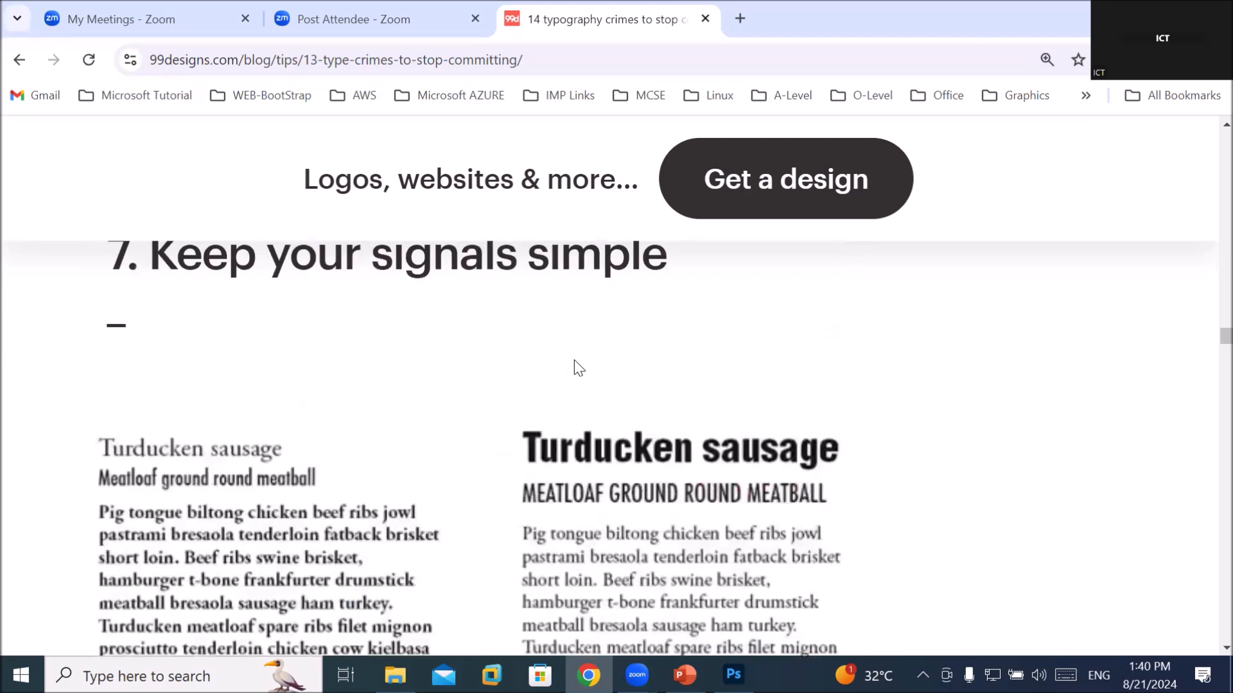
pyautogui.moveTo(373, 340); pyautogui.dragTo(695, 353)
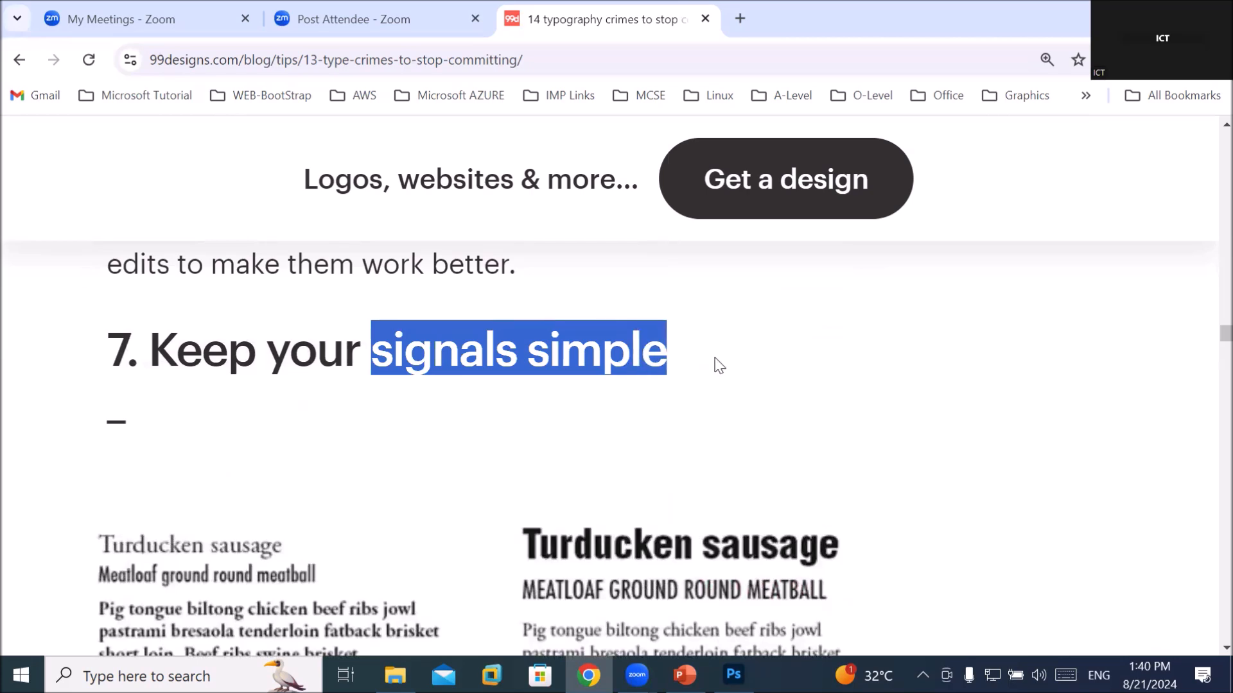
# Highlight the signal list 'bold, italic, underline, all caps' further down
pyautogui.scroll(-3, 717, 361)
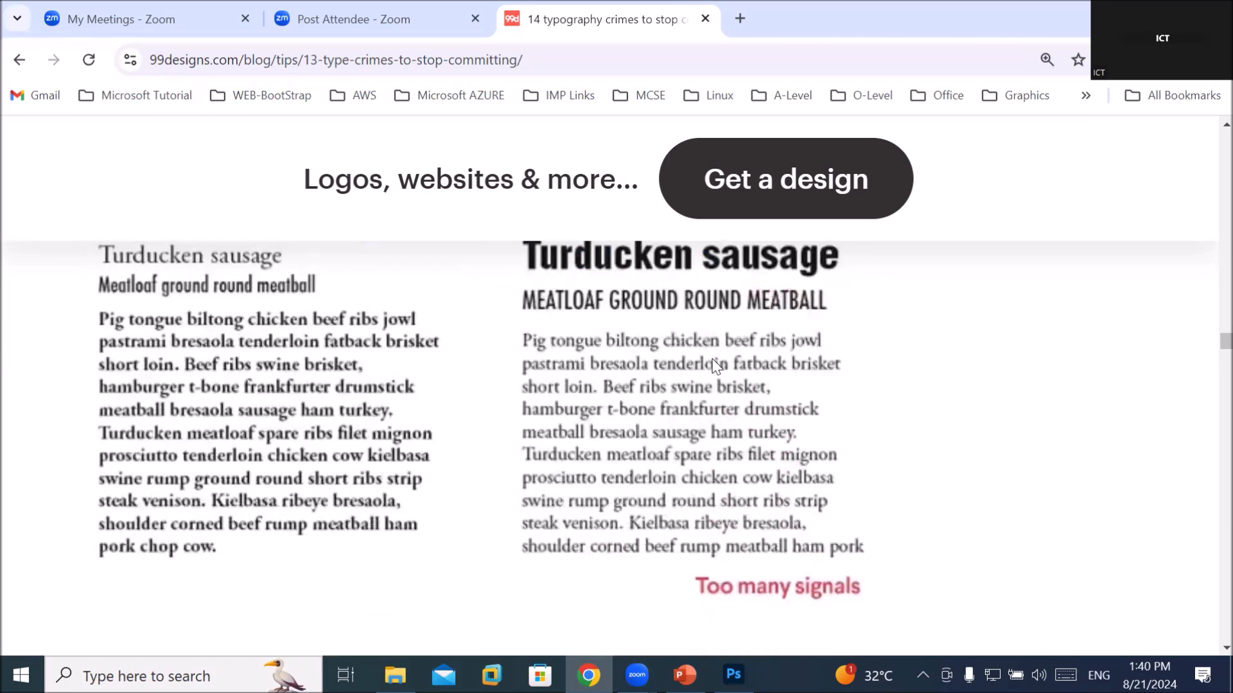
pyautogui.scroll(-5, 704, 386)
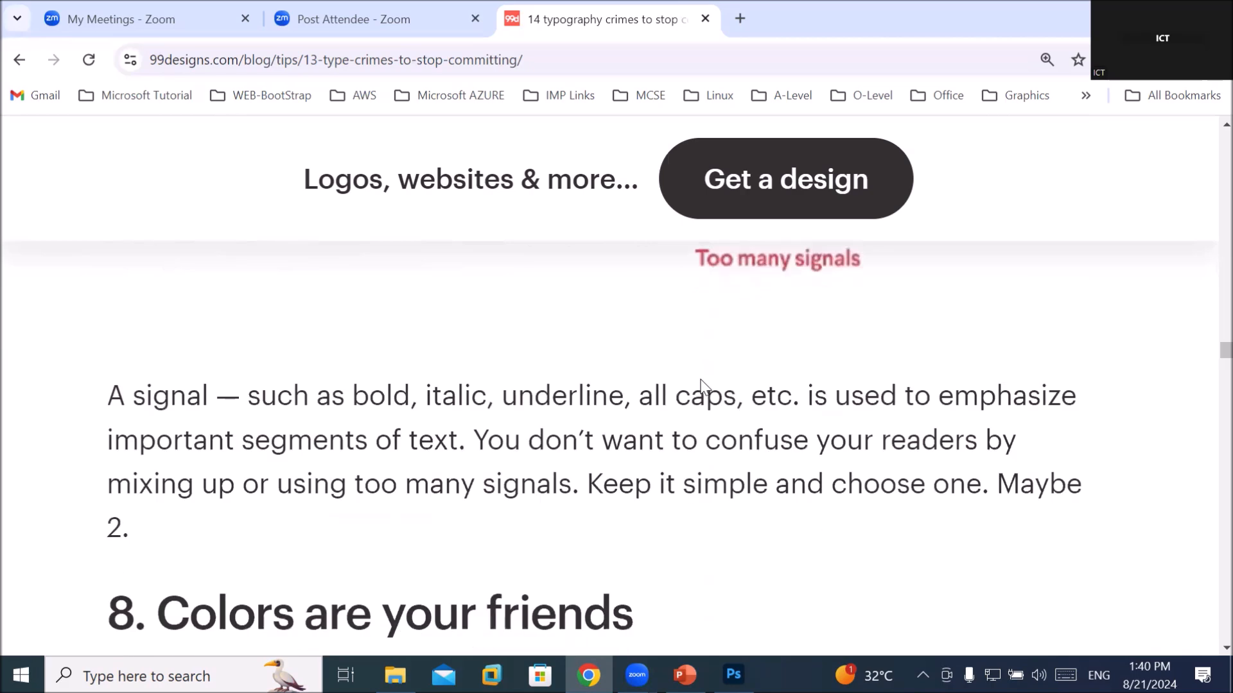
pyautogui.moveTo(293, 336); pyautogui.dragTo(728, 336)
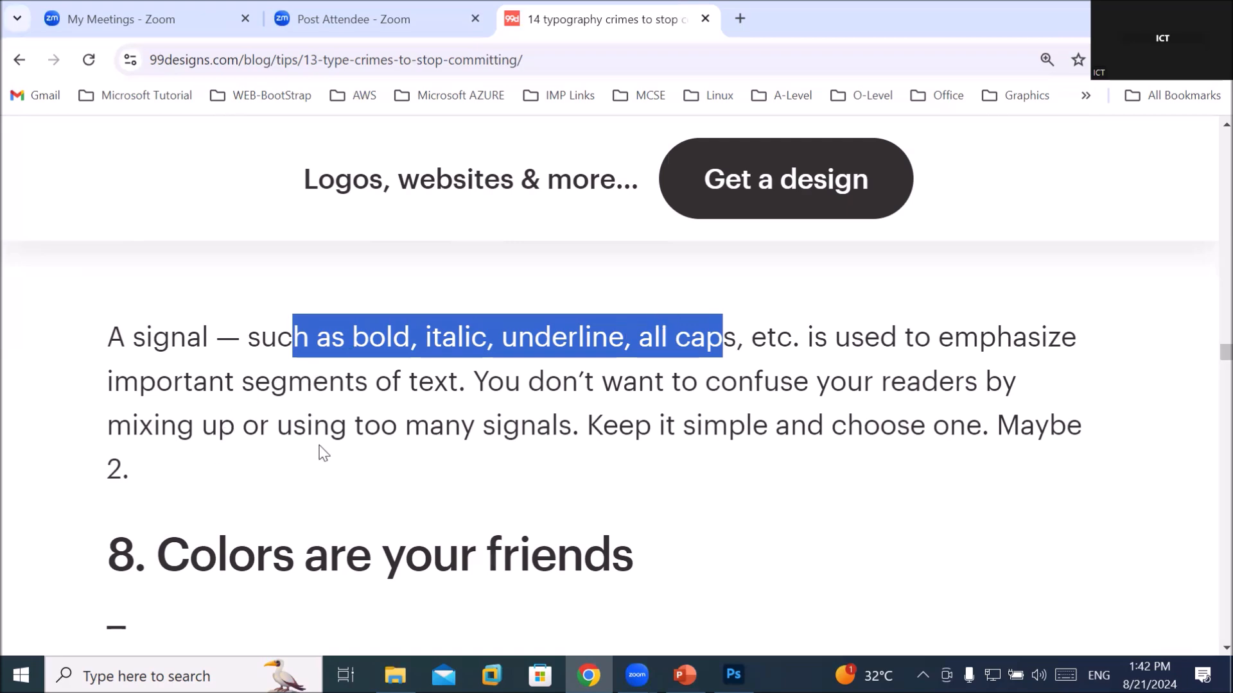
# Scroll up and down through the typography article once more
pyautogui.scroll(10, 319, 446)
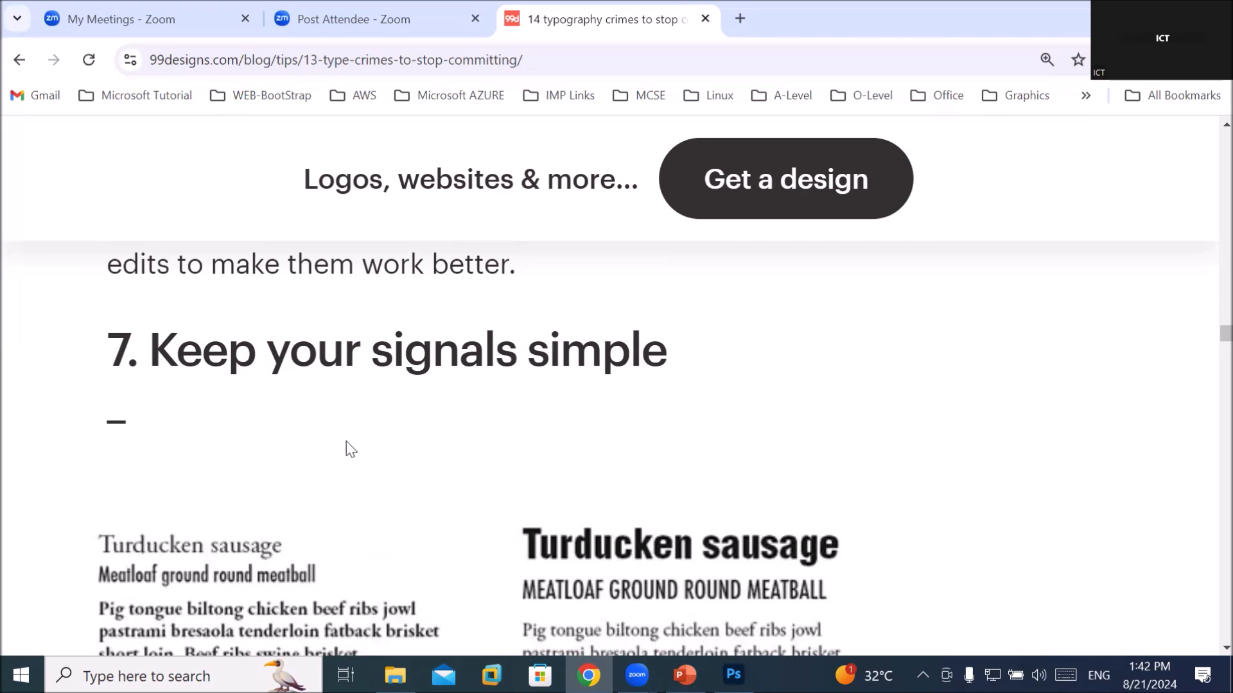
pyautogui.scroll(-5, 372, 426)
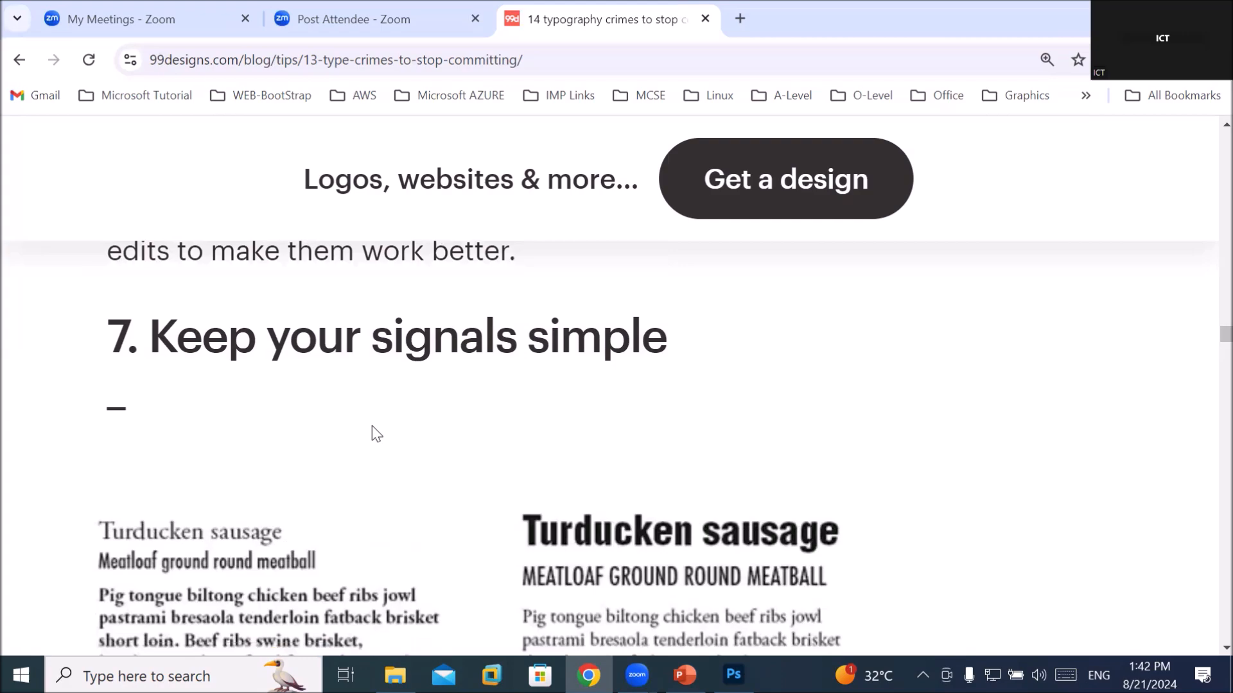
pyautogui.scroll(-8, 371, 426)
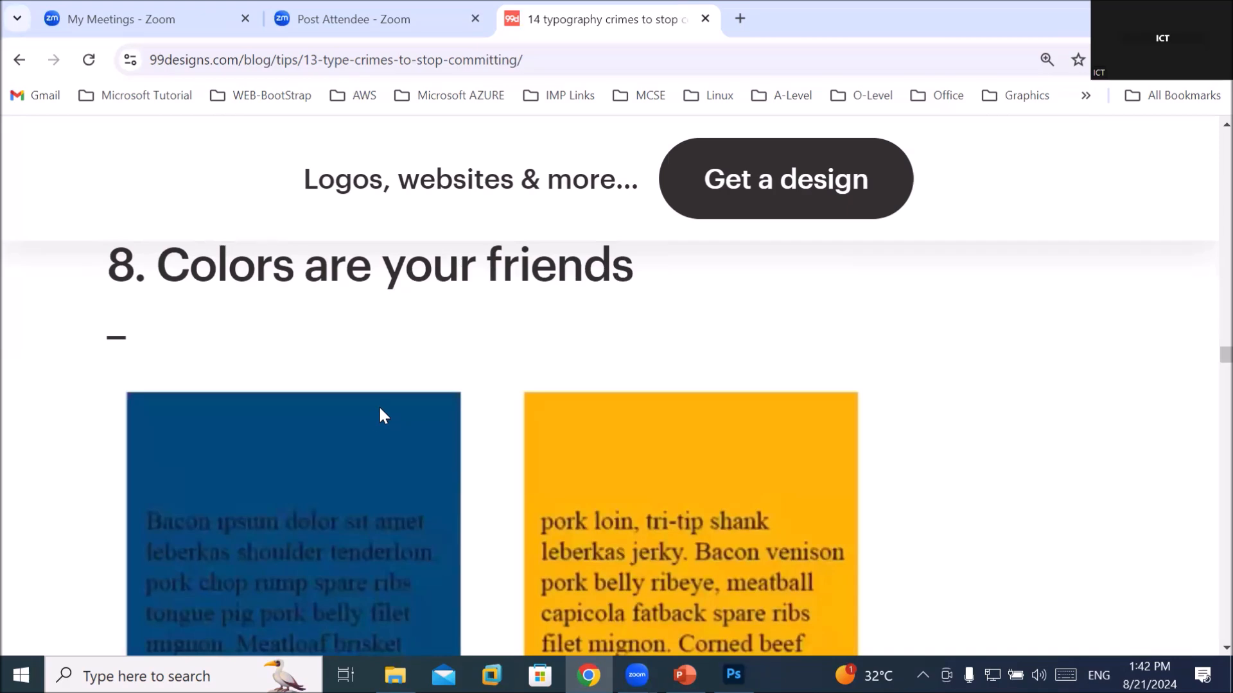
pyautogui.scroll(-3, 380, 416)
pyautogui.scroll(-3, 388, 414)
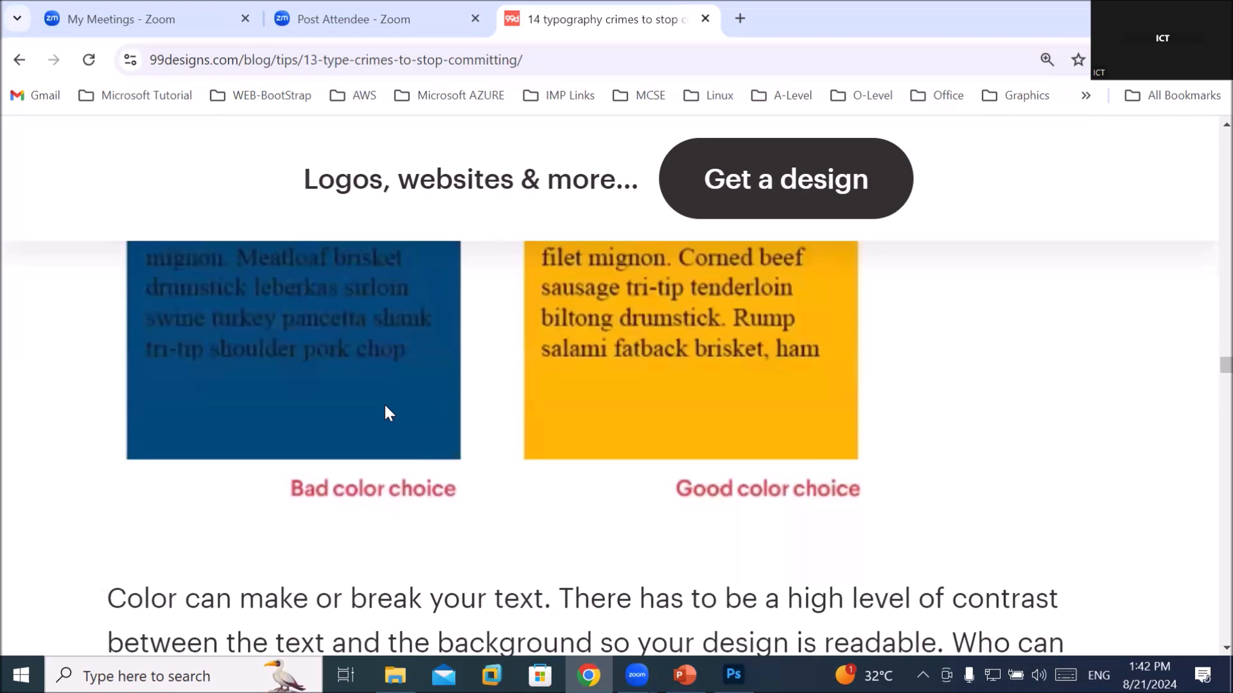
pyautogui.scroll(3, 385, 413)
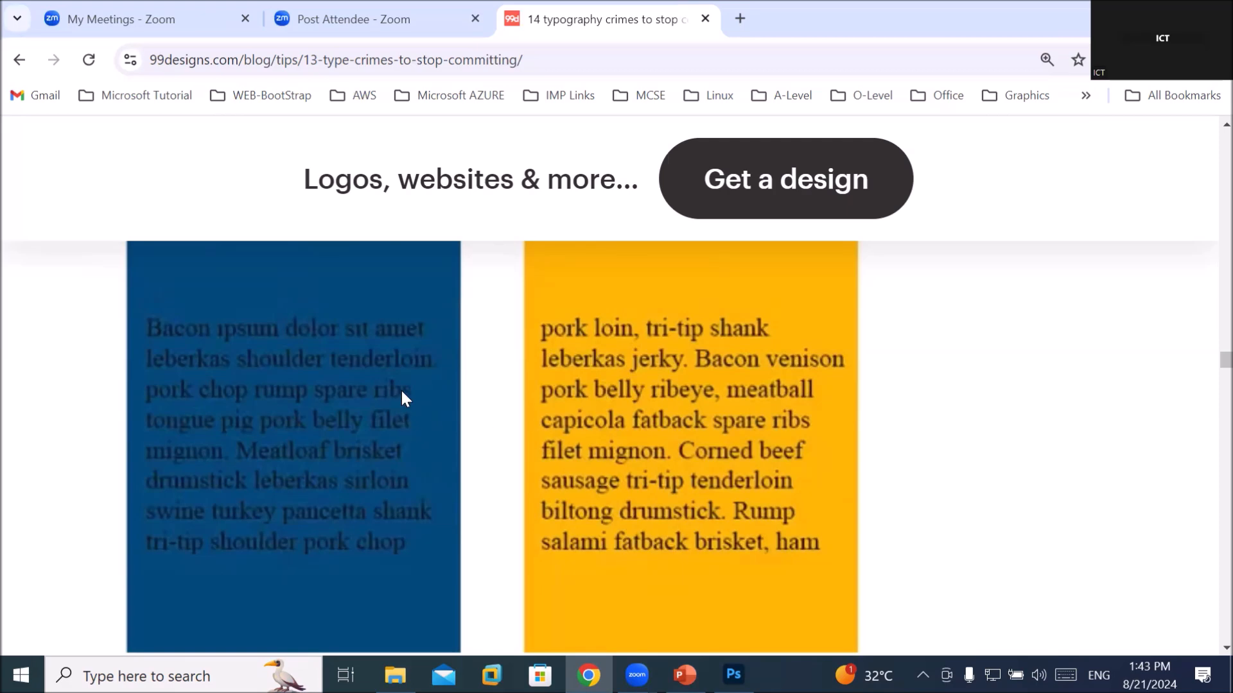
pyautogui.scroll(3, 403, 392)
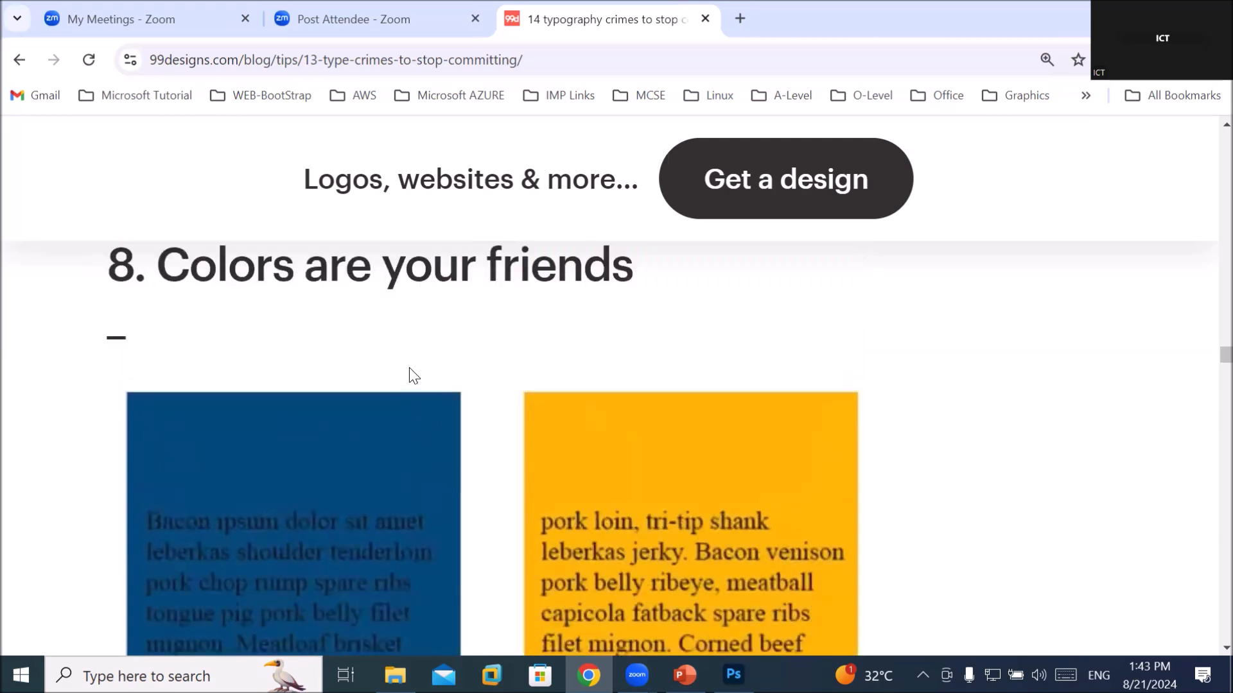
pyautogui.scroll(-8, 414, 375)
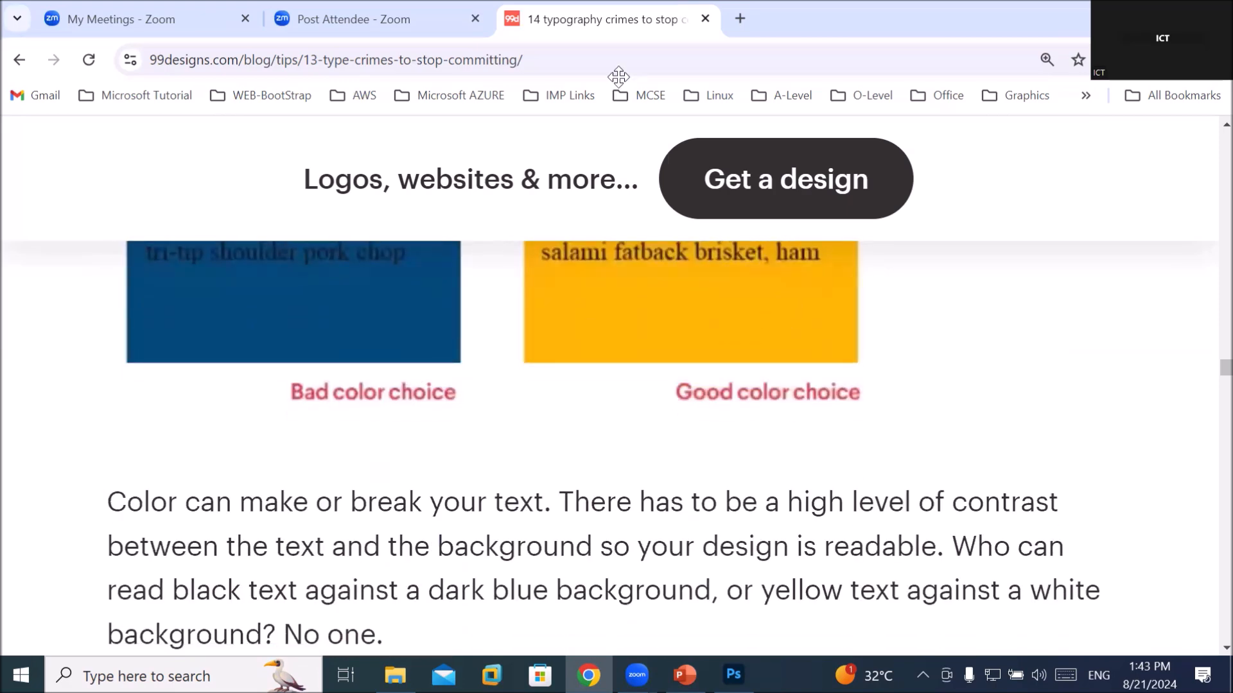
# Open a new browser tab on the Google homepage
pyautogui.click(737, 26)
pyautogui.write('goo')
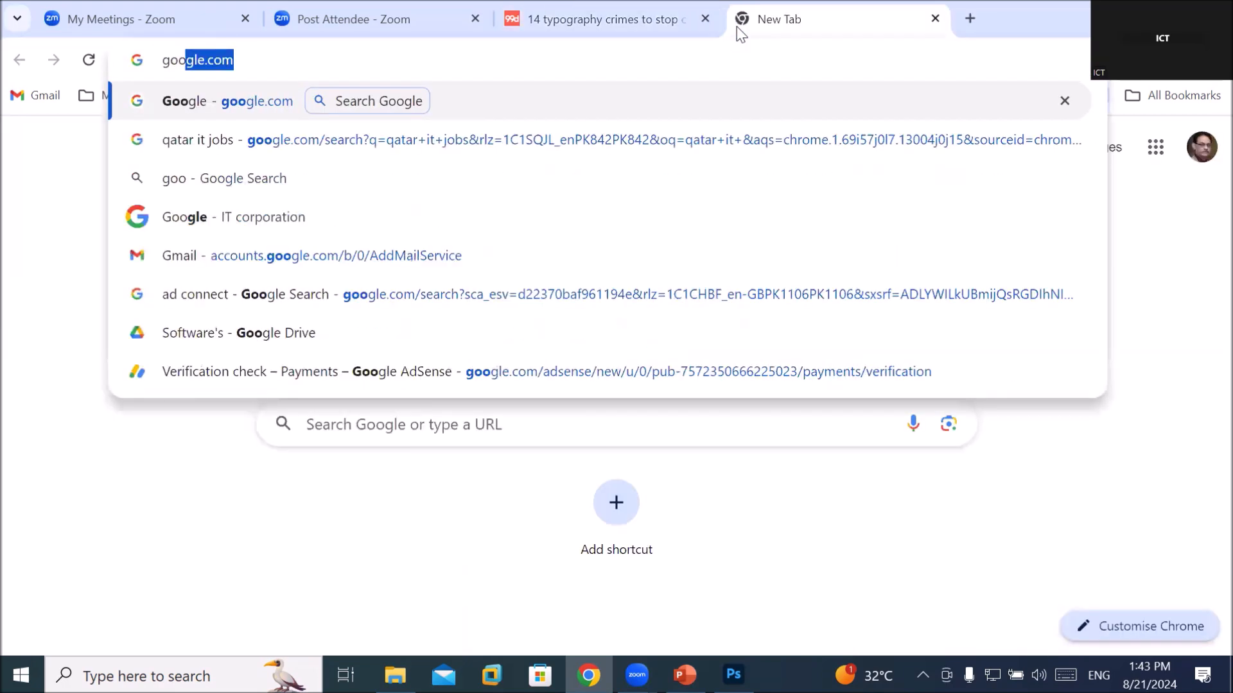
pyautogui.press('Return')
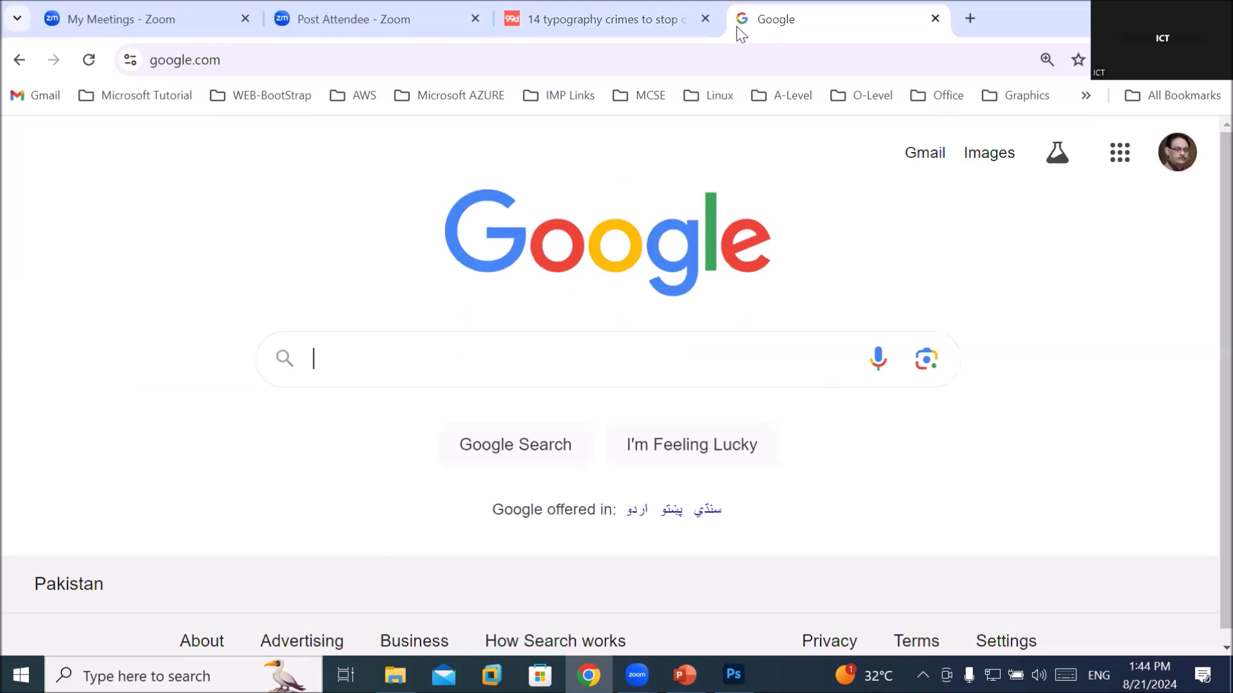
# Search Google for 'color hunt' and open the Color Hunt website from the results
pyautogui.write('color')
pyautogui.press('Down')
pyautogui.press('Return')
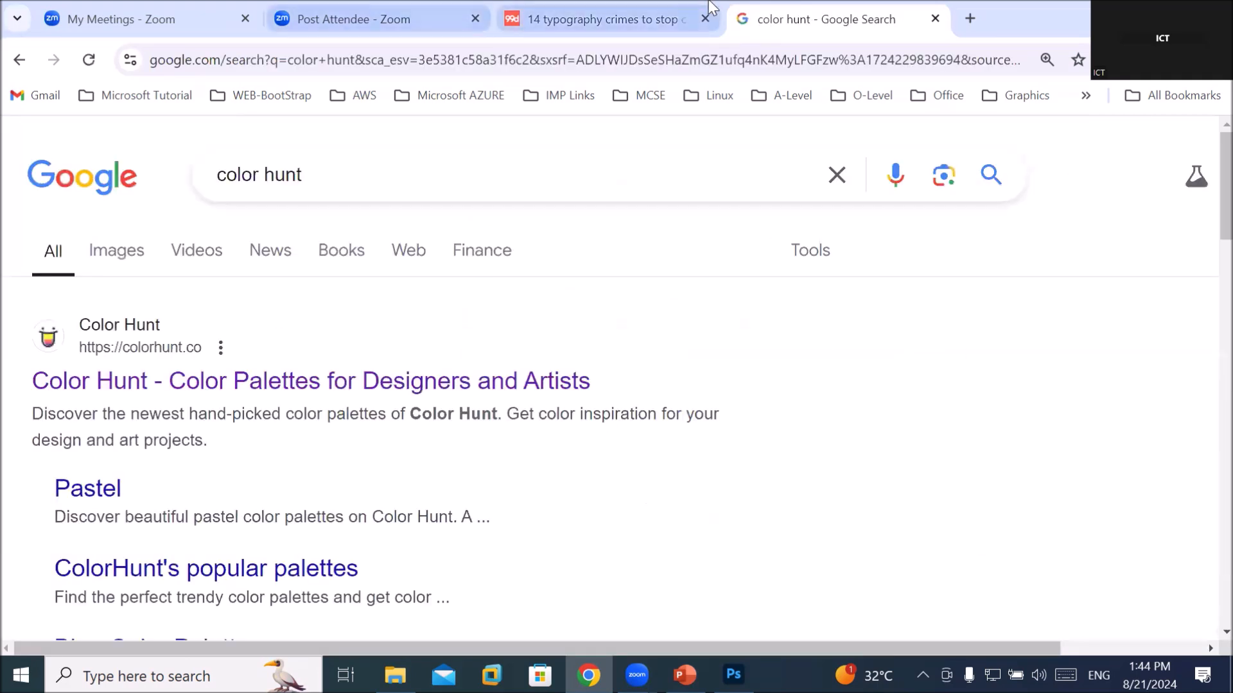
pyautogui.click(454, 384)
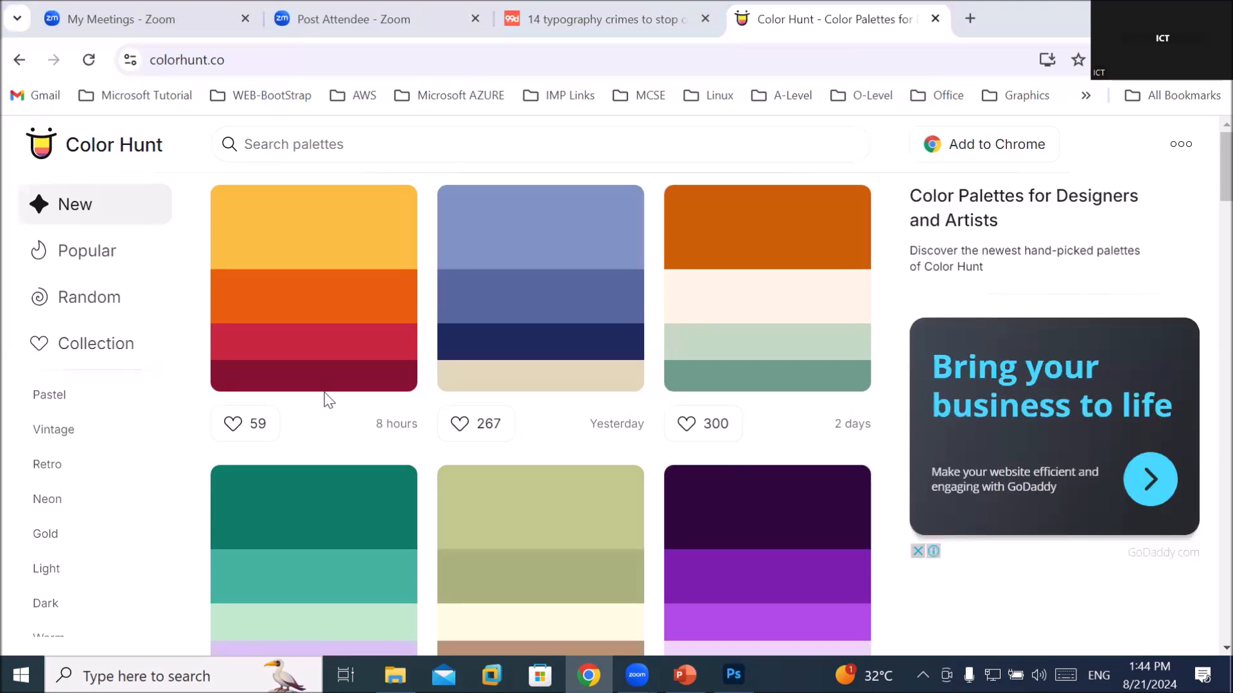
pyautogui.scroll(-3, 324, 393)
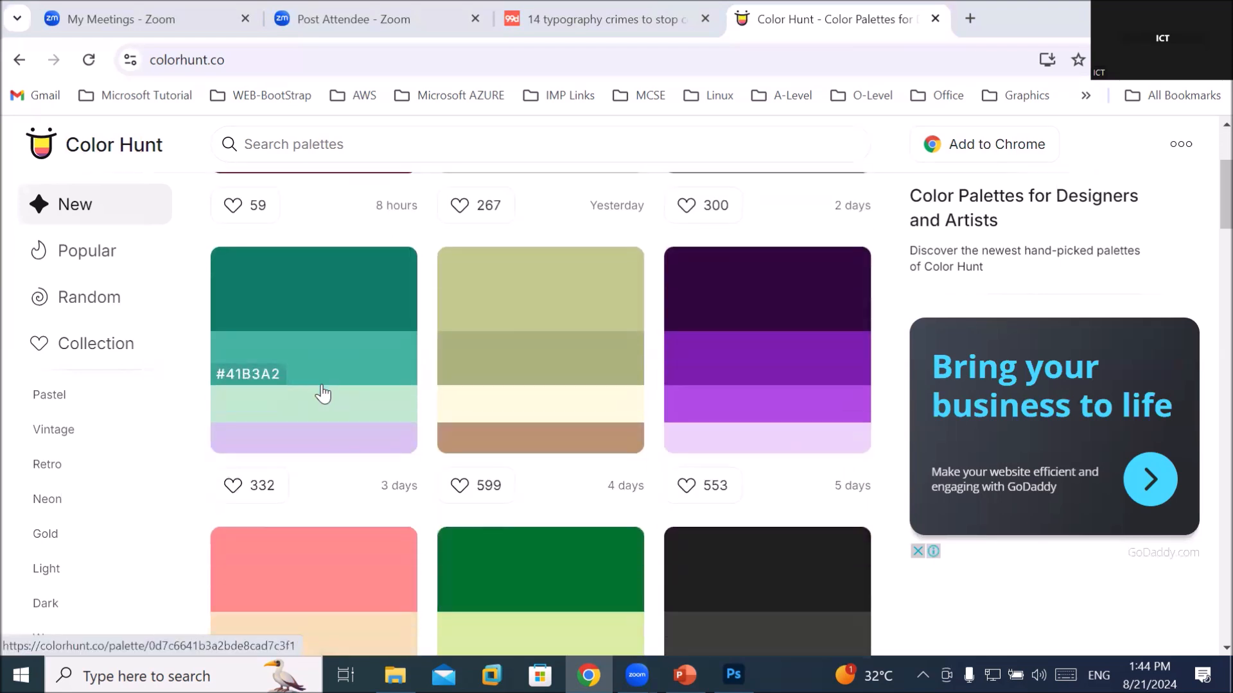
pyautogui.scroll(-3, 322, 394)
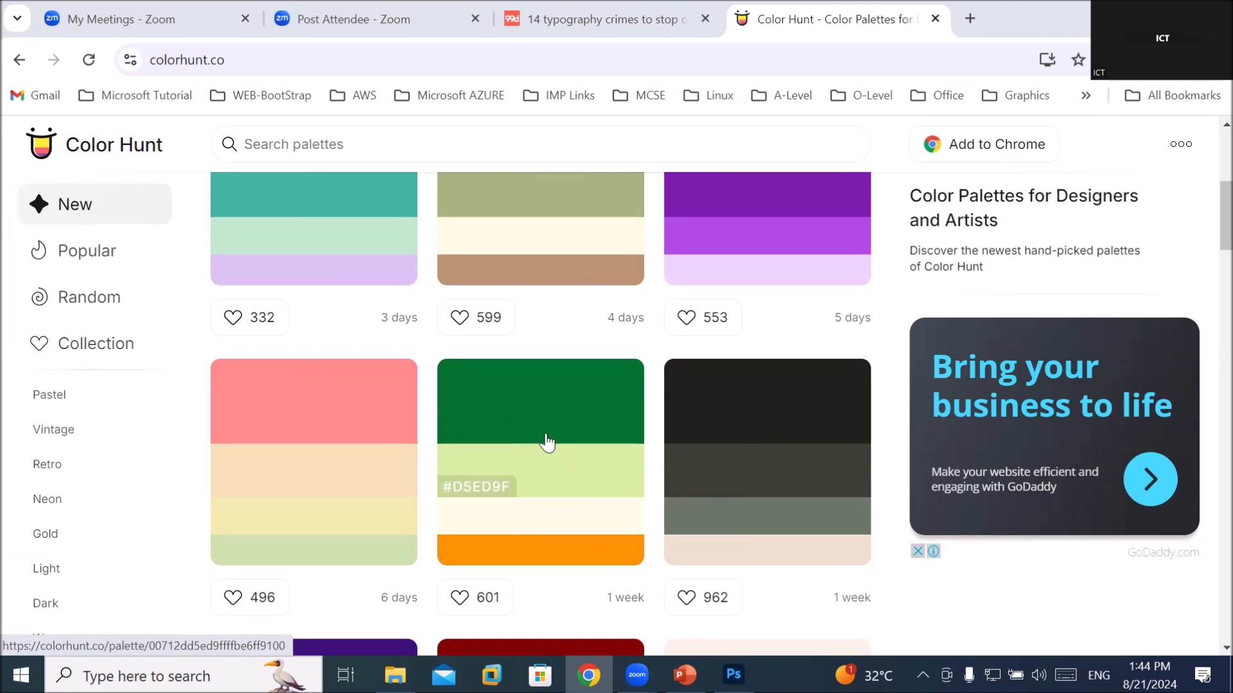
pyautogui.scroll(-5, 545, 443)
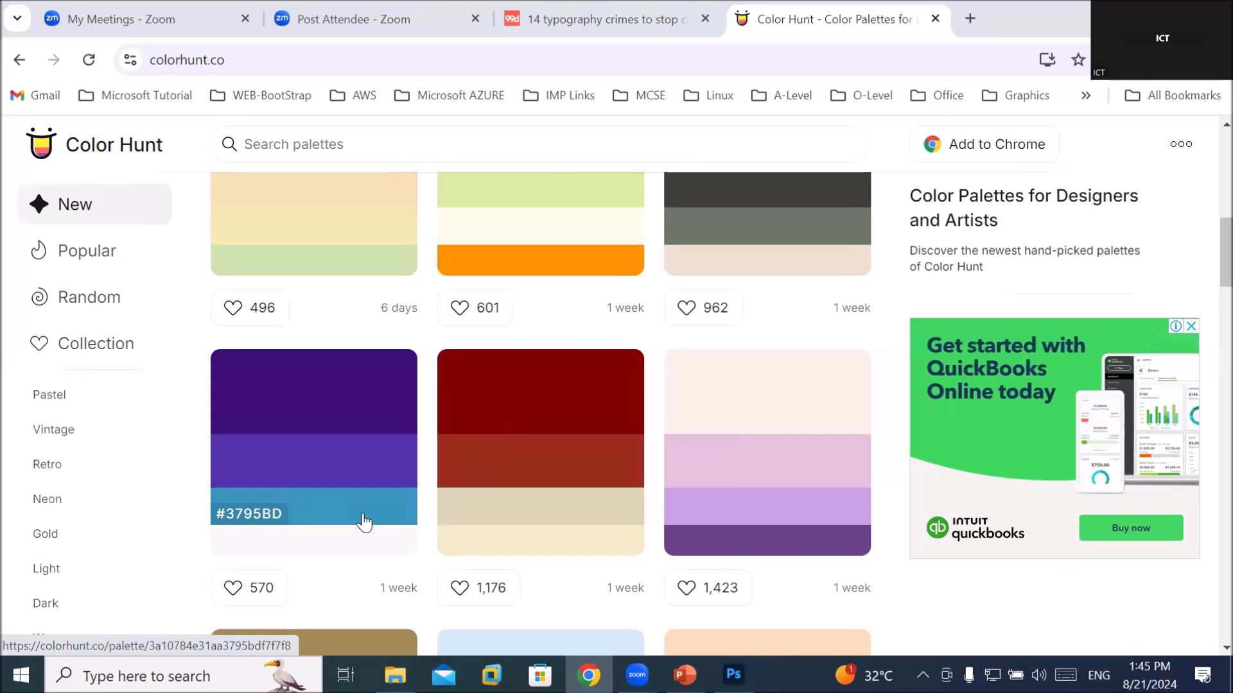
# Scroll down Color Hunt's New feed to the month-old palettes, like the navy-teal-grey one
pyautogui.scroll(1, 363, 522)
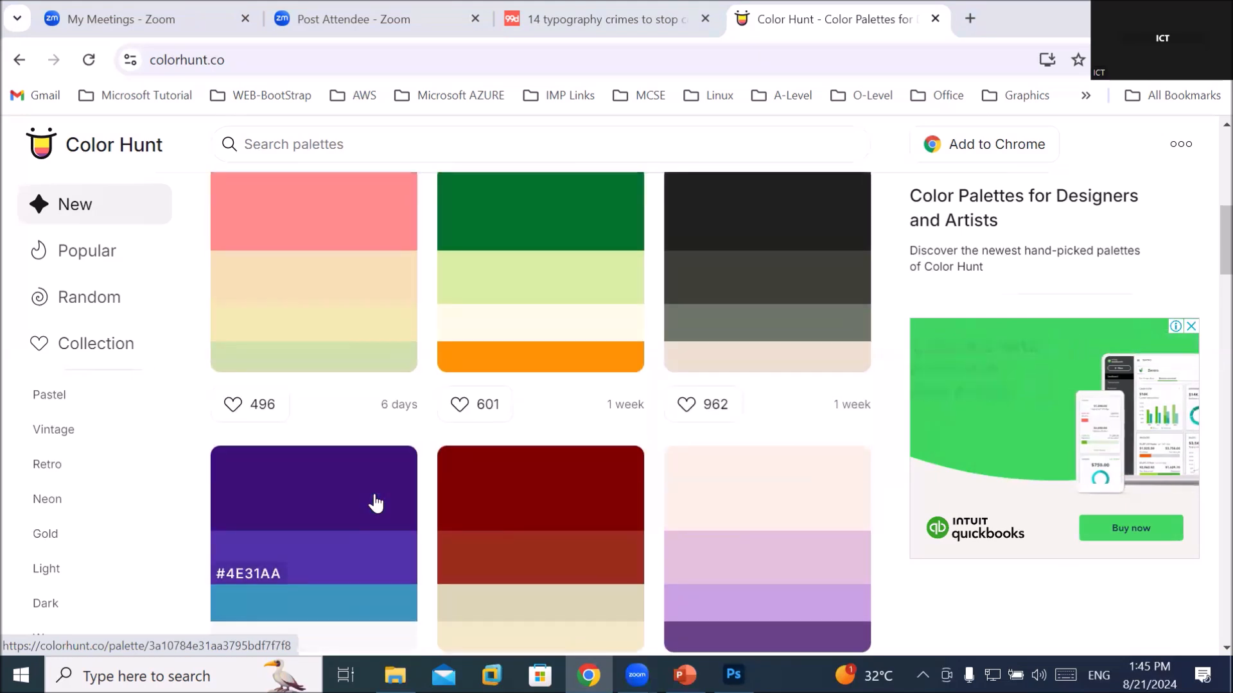
pyautogui.scroll(-1, 376, 504)
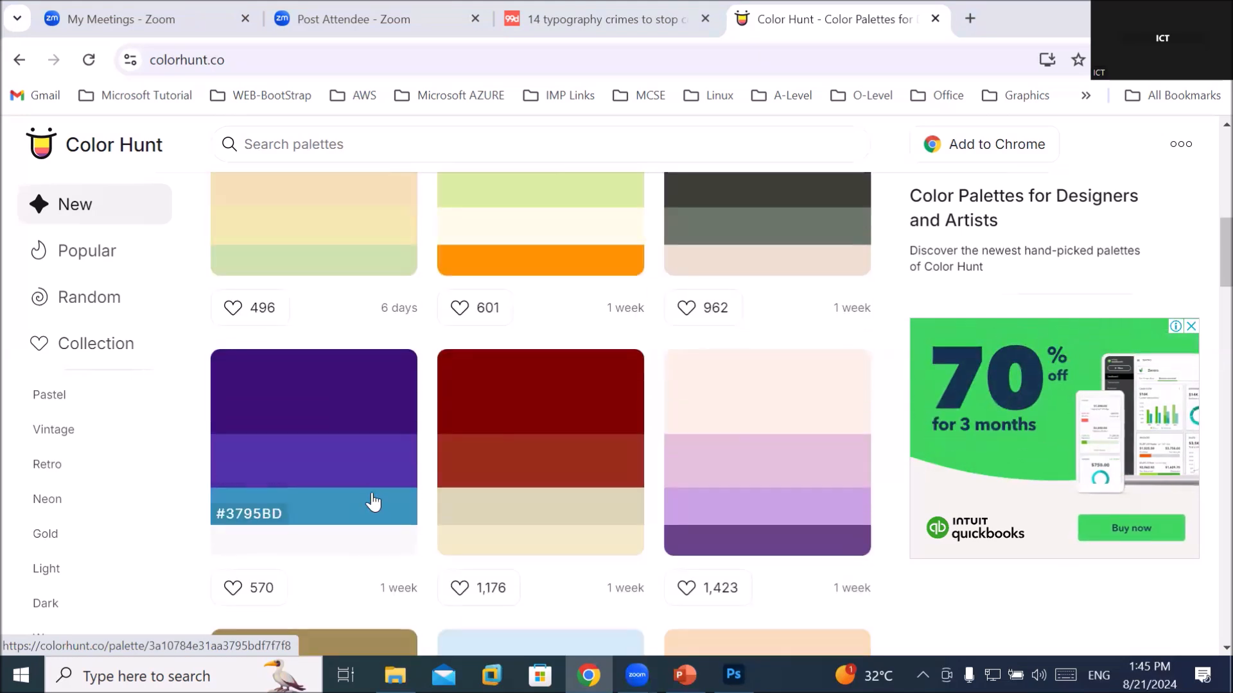
pyautogui.scroll(-3, 372, 502)
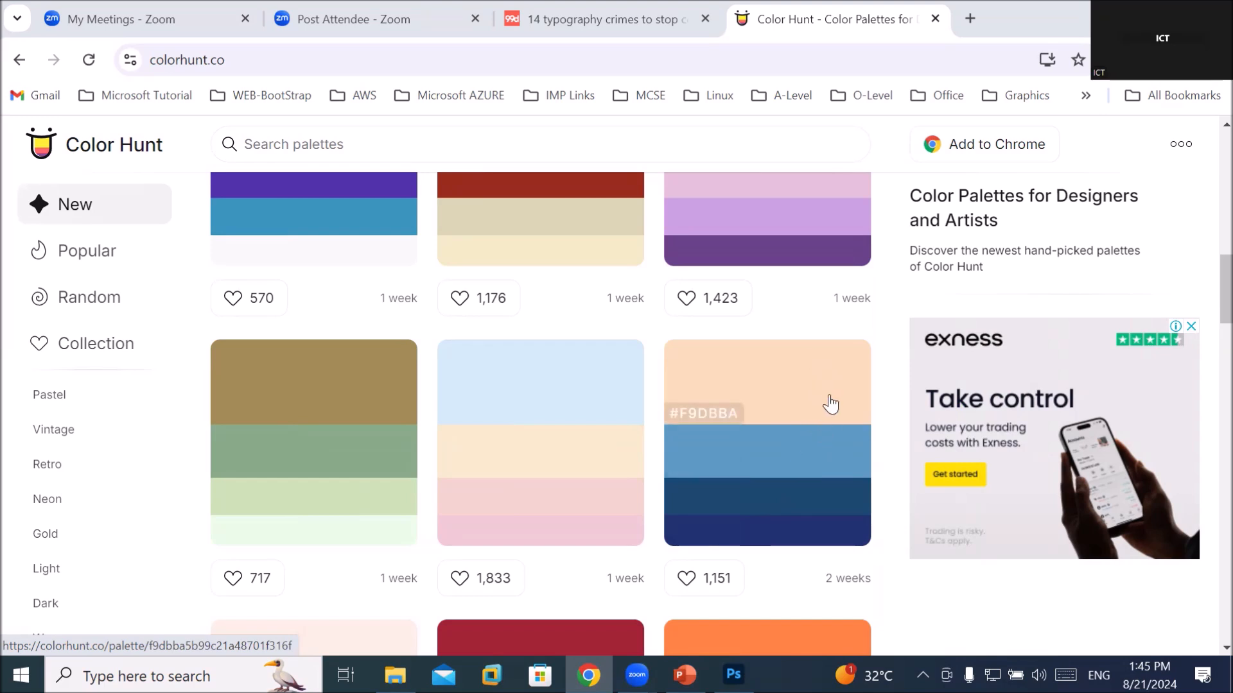
pyautogui.scroll(-5, 655, 449)
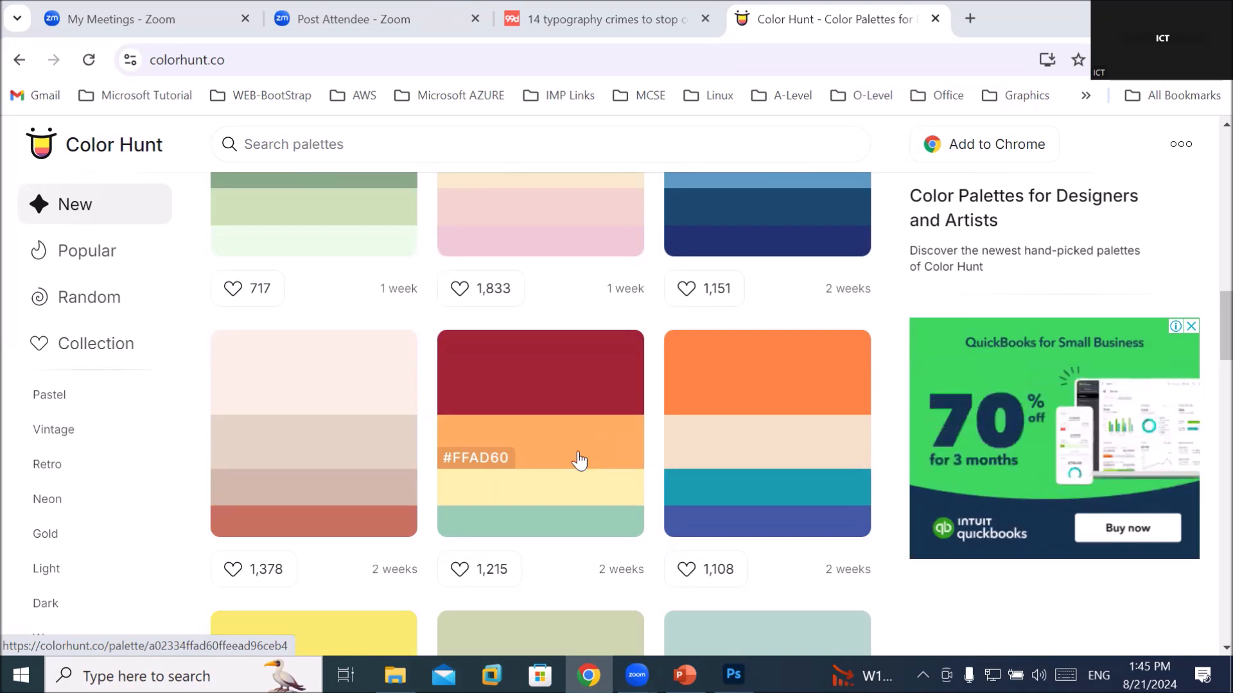
pyautogui.scroll(-3, 436, 450)
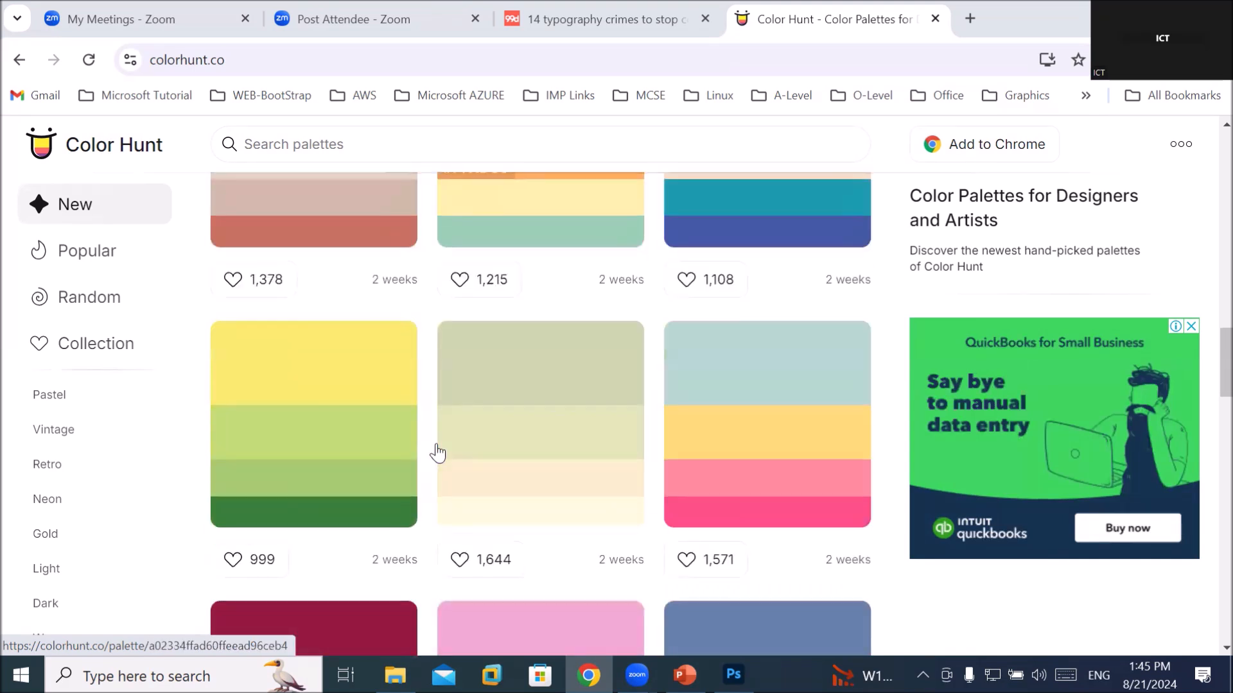
pyautogui.scroll(-3, 437, 453)
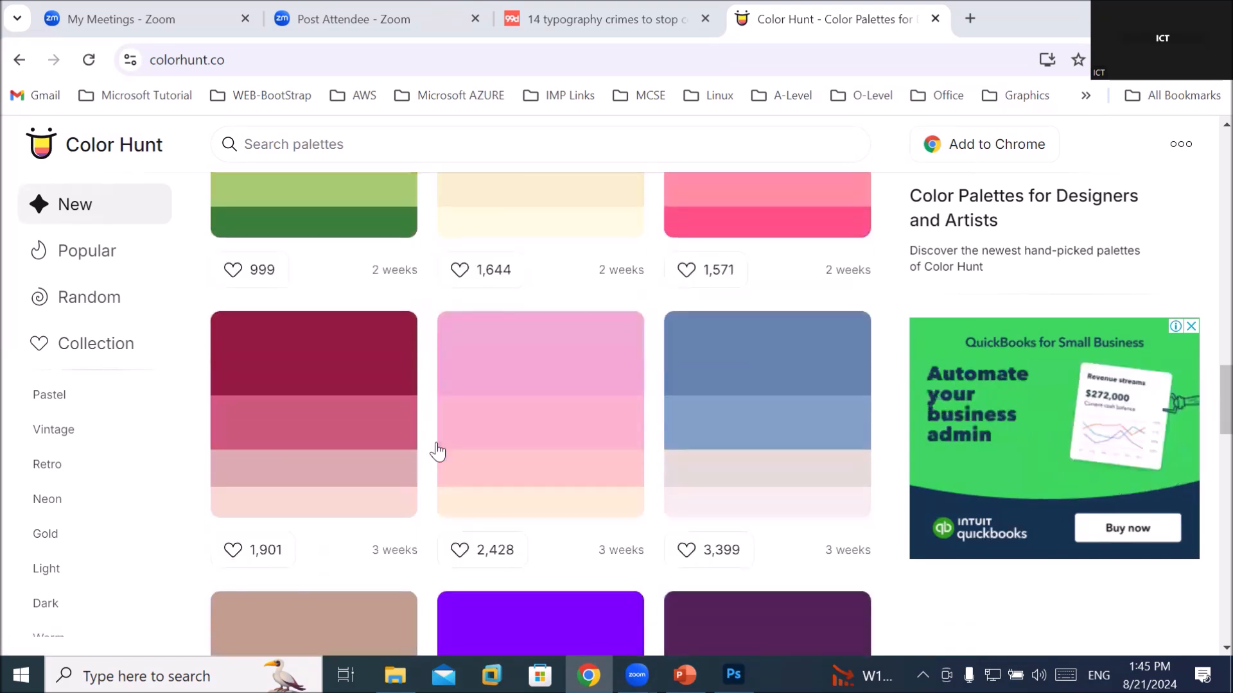
pyautogui.scroll(-3, 437, 452)
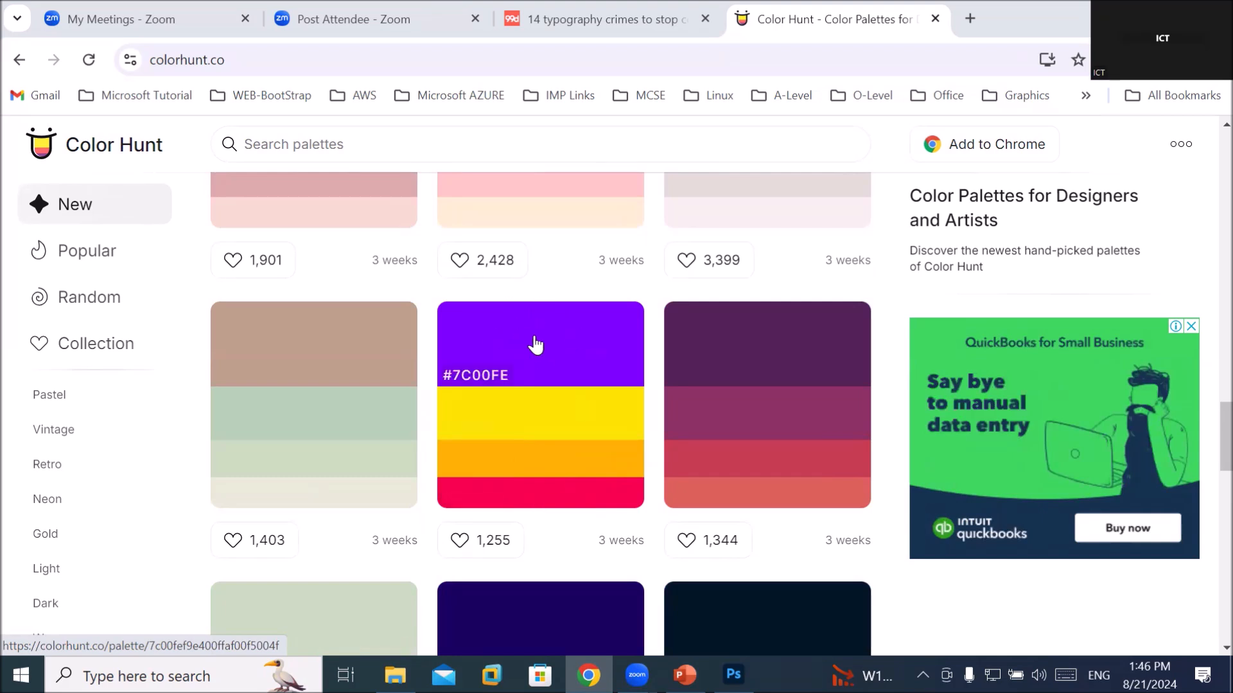
pyautogui.scroll(-3, 535, 345)
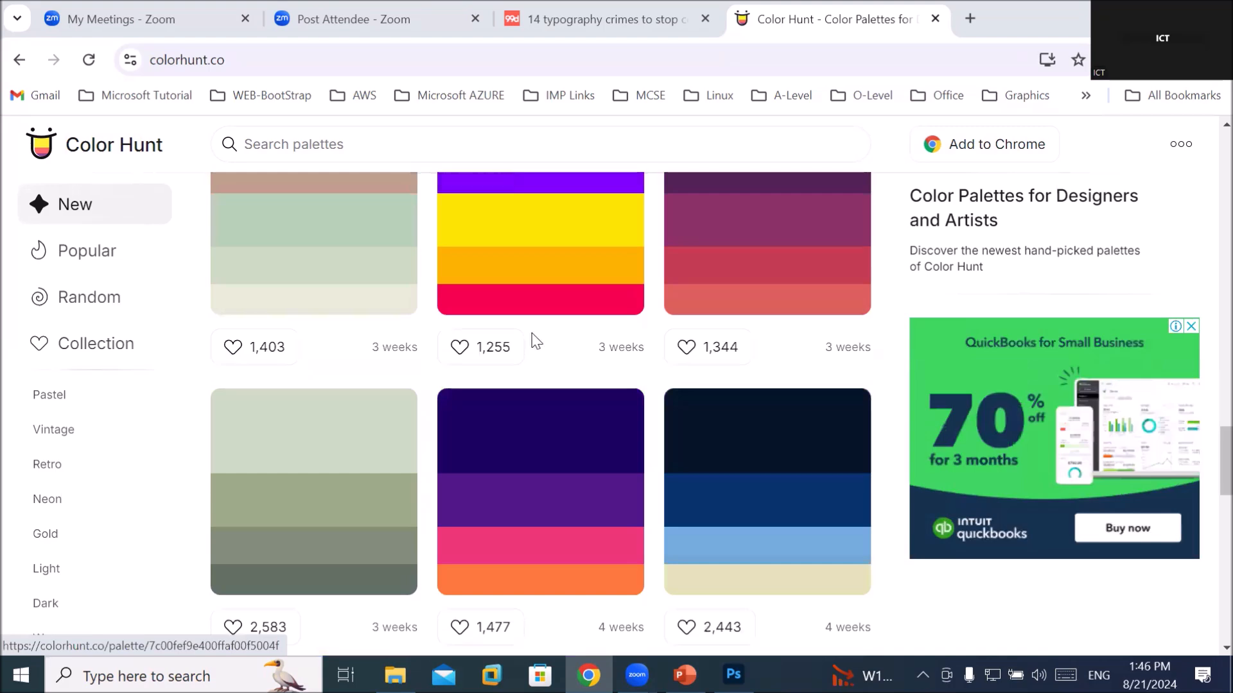
pyautogui.scroll(-4, 535, 341)
pyautogui.scroll(-6, 534, 341)
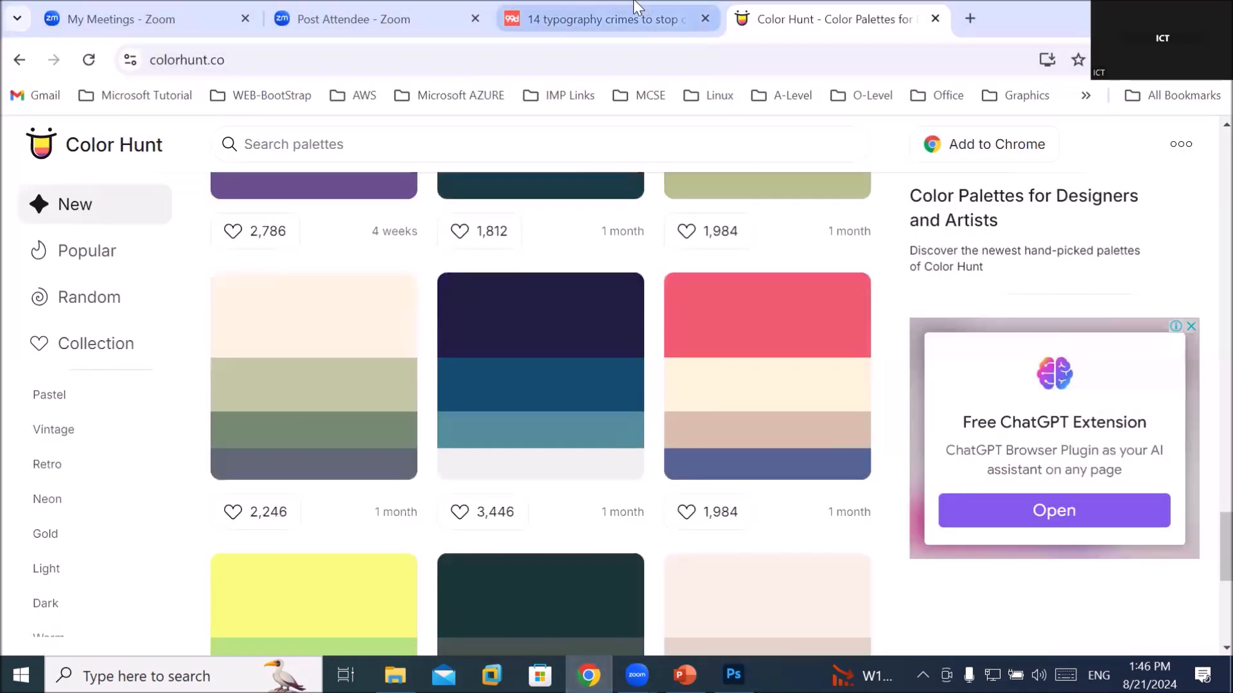
pyautogui.hotkey('ctrl', 'shift', 'Tab')
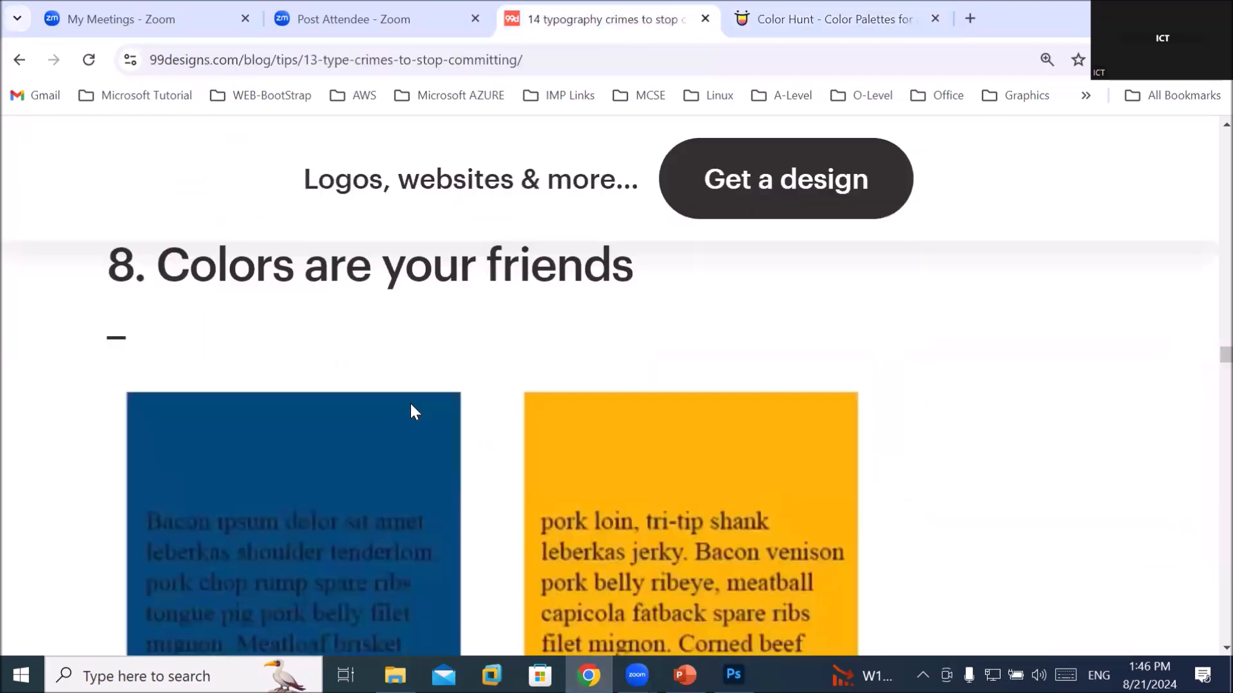
pyautogui.scroll(-10, 411, 411)
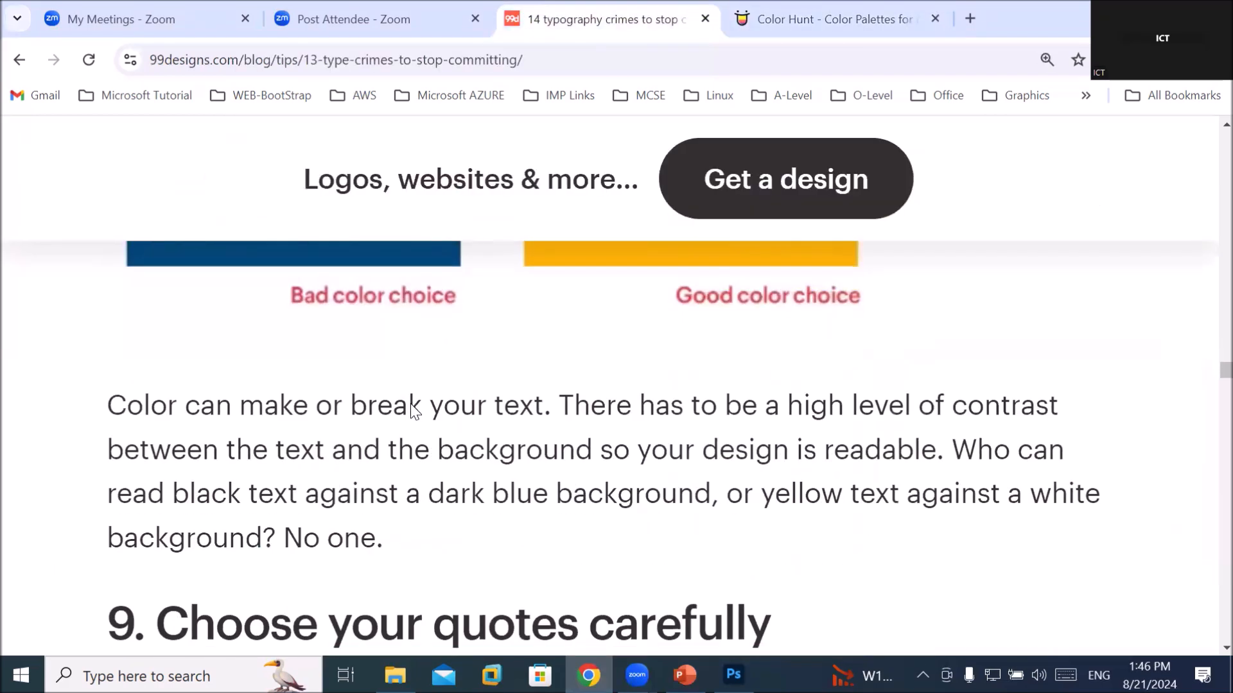
pyautogui.scroll(-2, 412, 403)
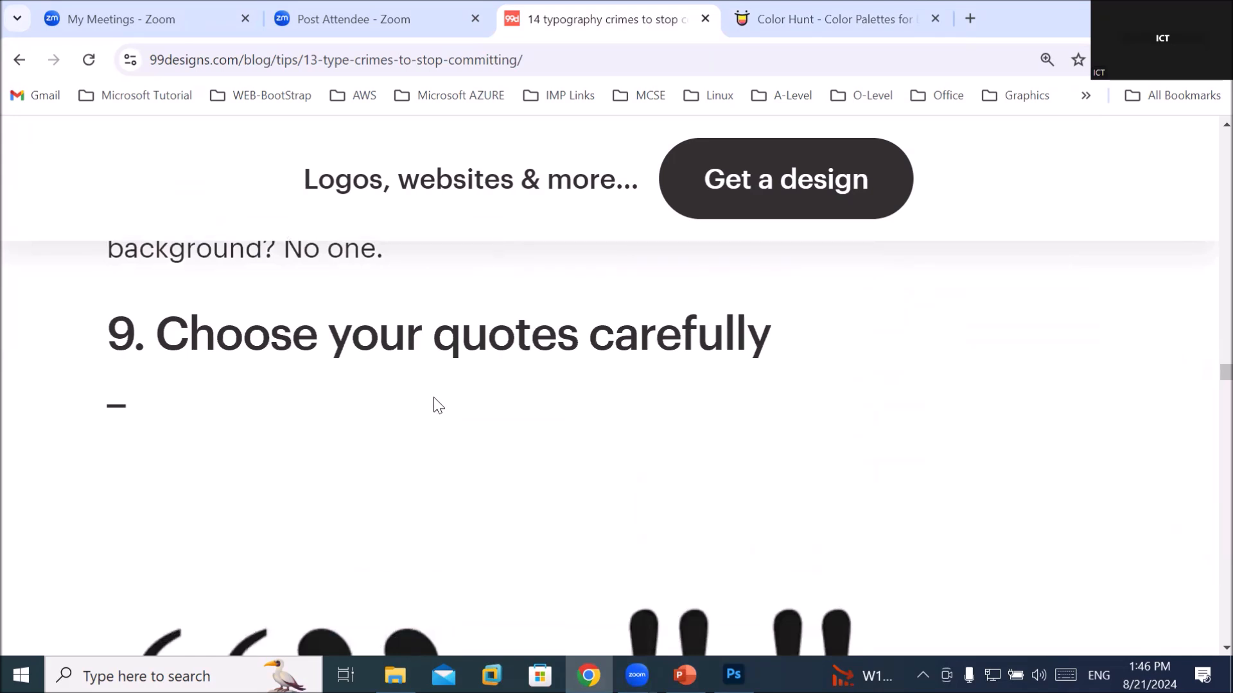
pyautogui.scroll(-3, 443, 401)
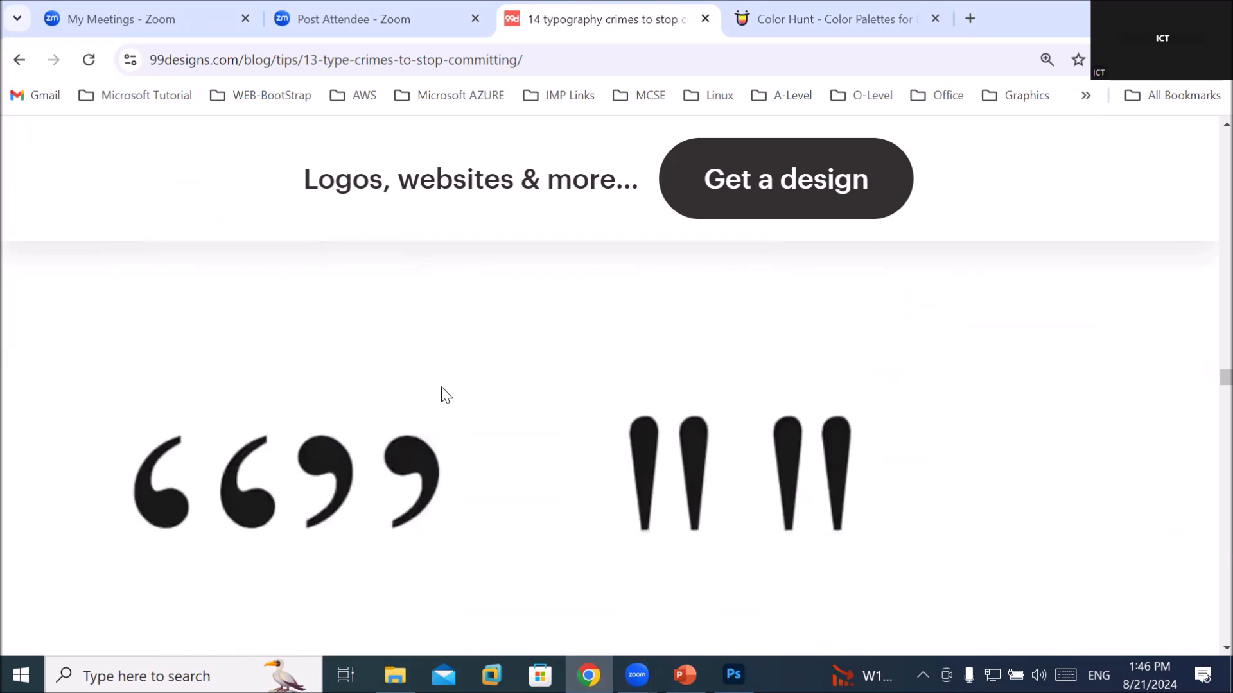
pyautogui.scroll(-3, 442, 394)
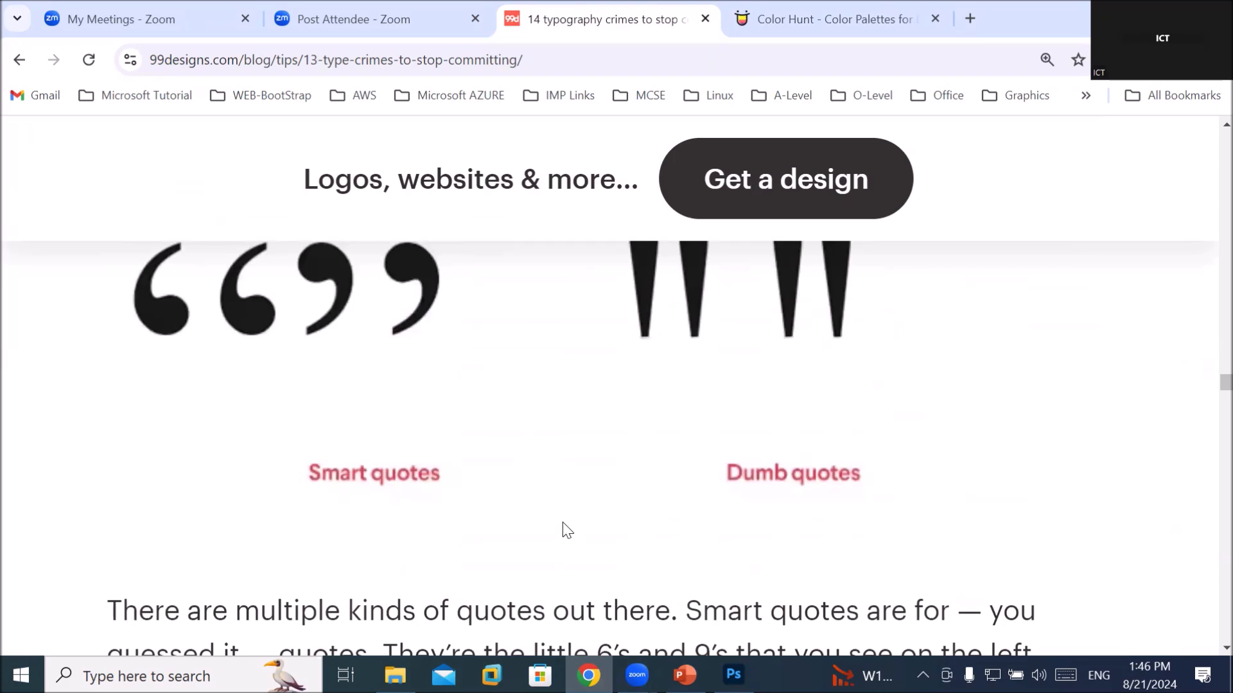
pyautogui.scroll(1, 562, 523)
pyautogui.scroll(1, 568, 526)
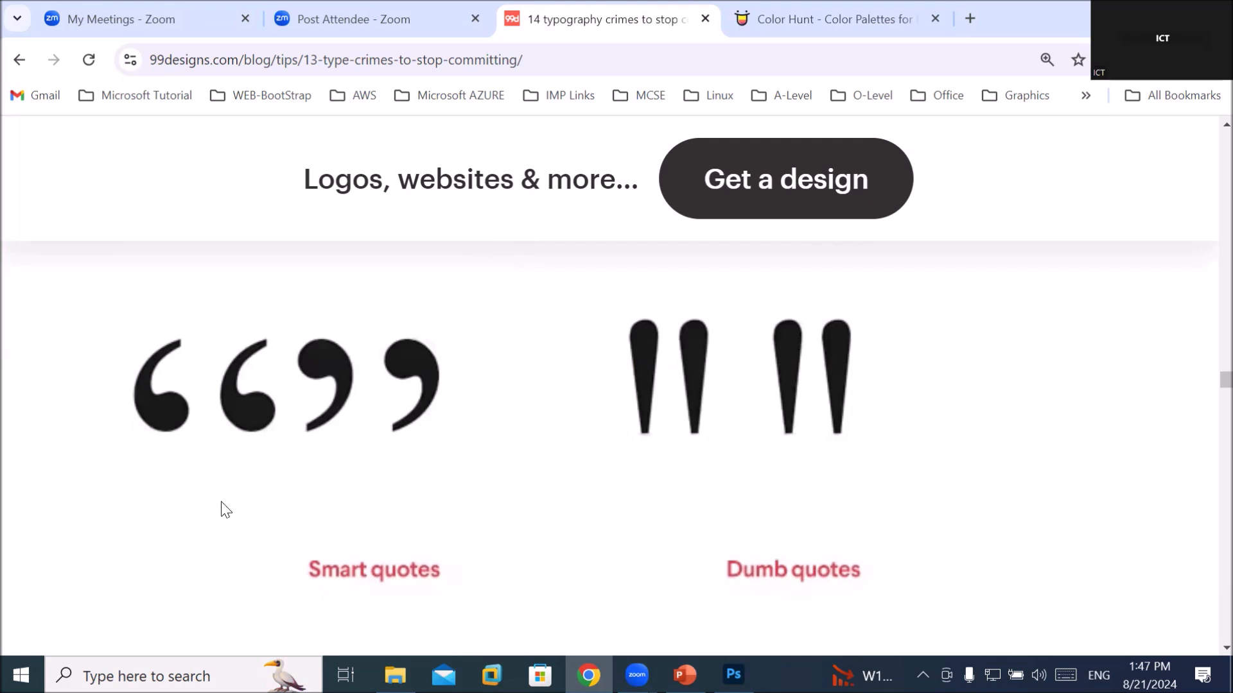
pyautogui.scroll(-4, 261, 424)
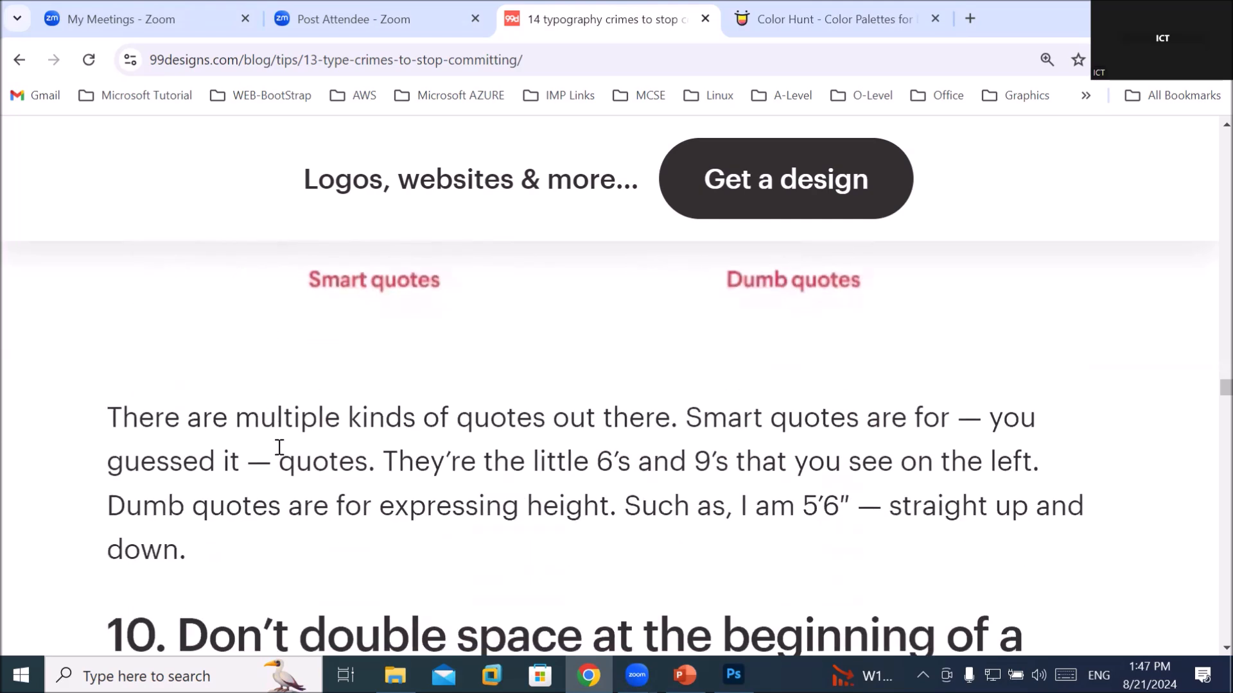
pyautogui.scroll(-3, 279, 448)
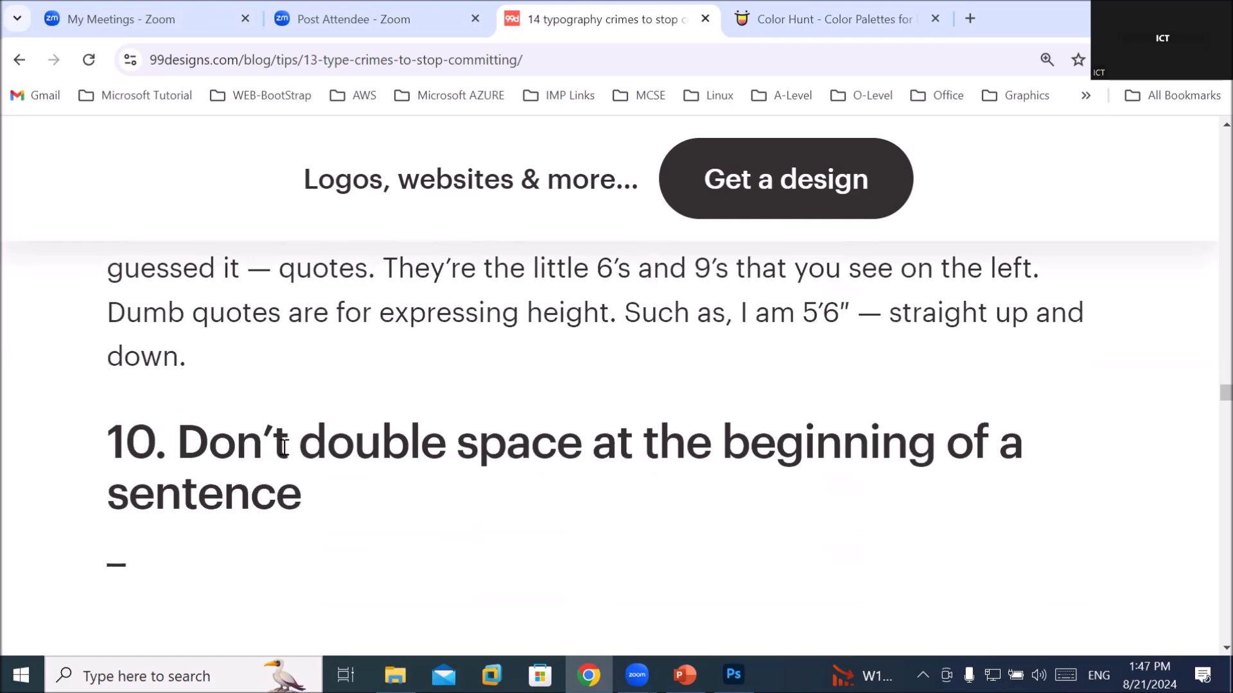
pyautogui.scroll(-6, 282, 448)
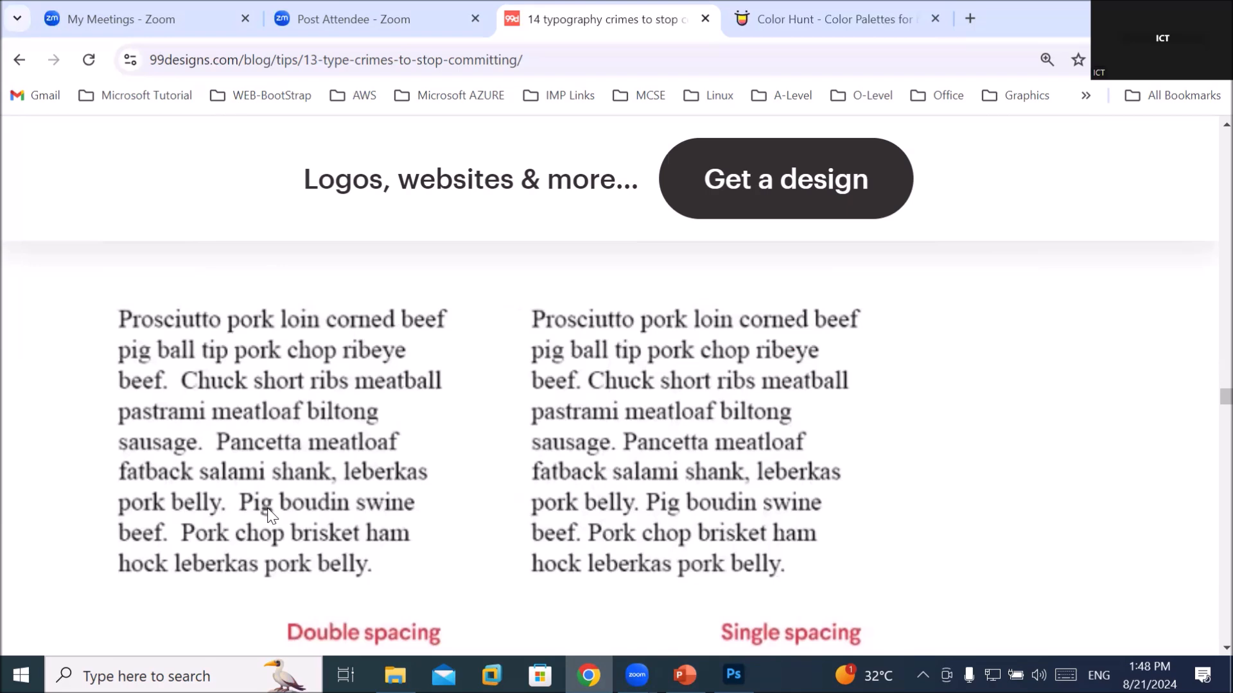
pyautogui.scroll(4, 256, 512)
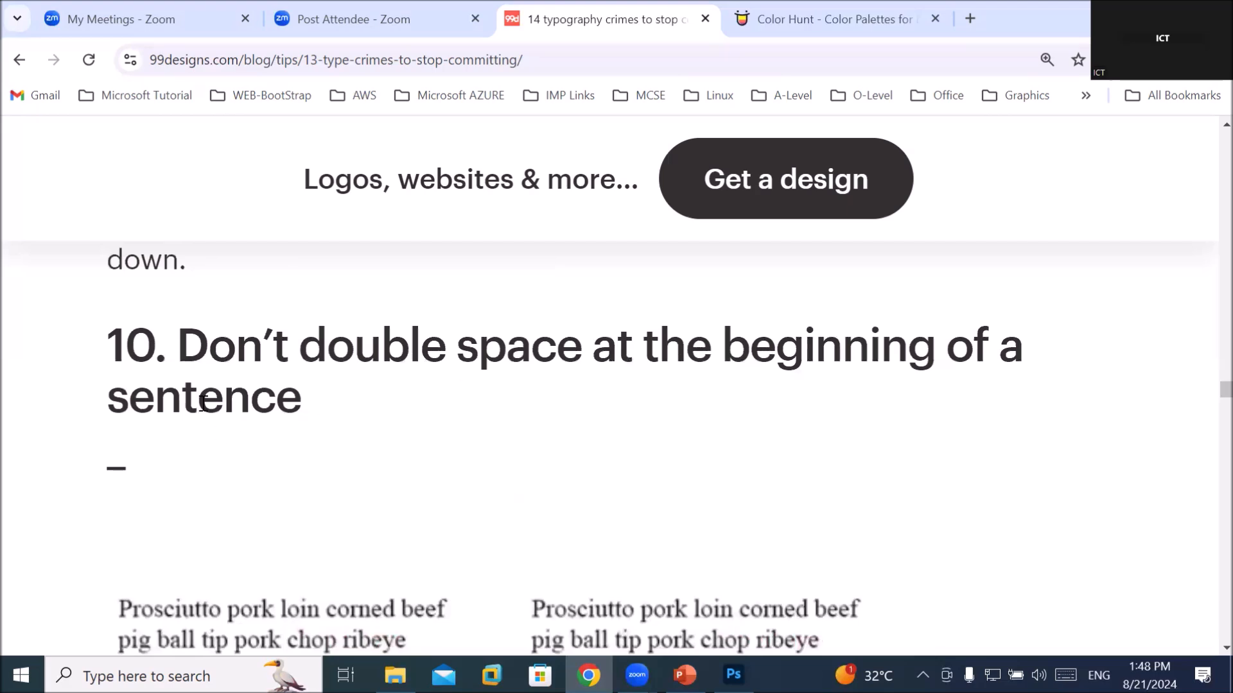
pyautogui.scroll(-1, 282, 444)
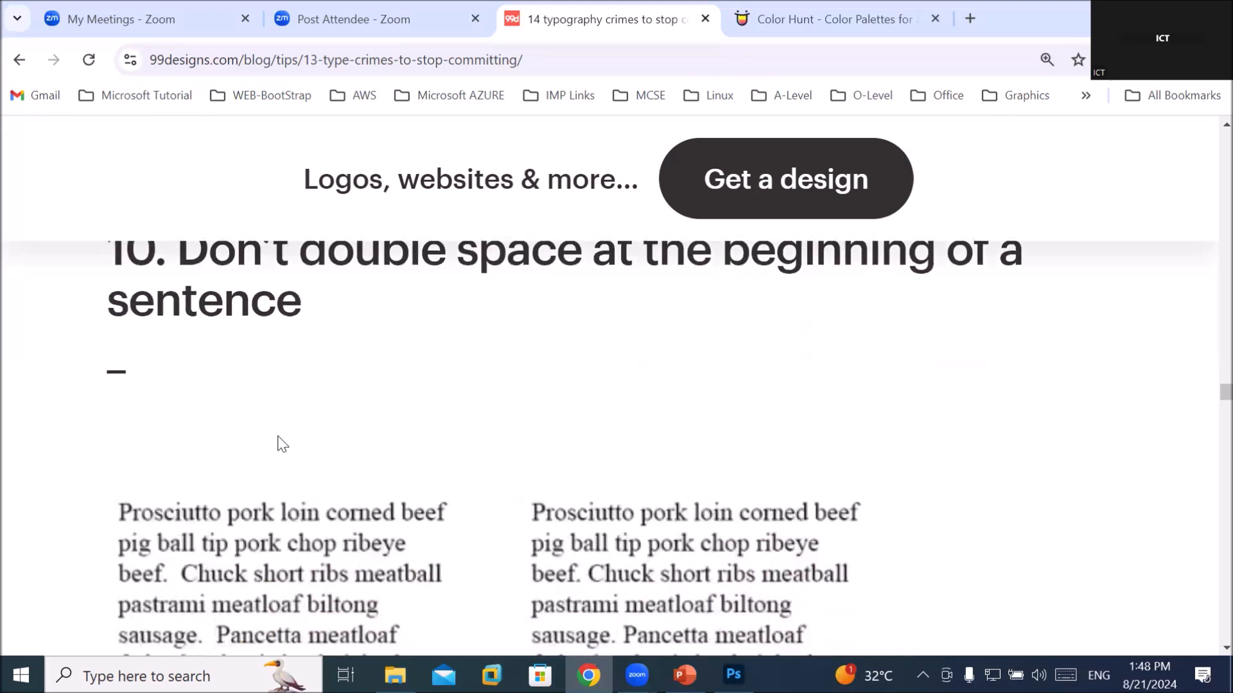
pyautogui.scroll(-2, 283, 443)
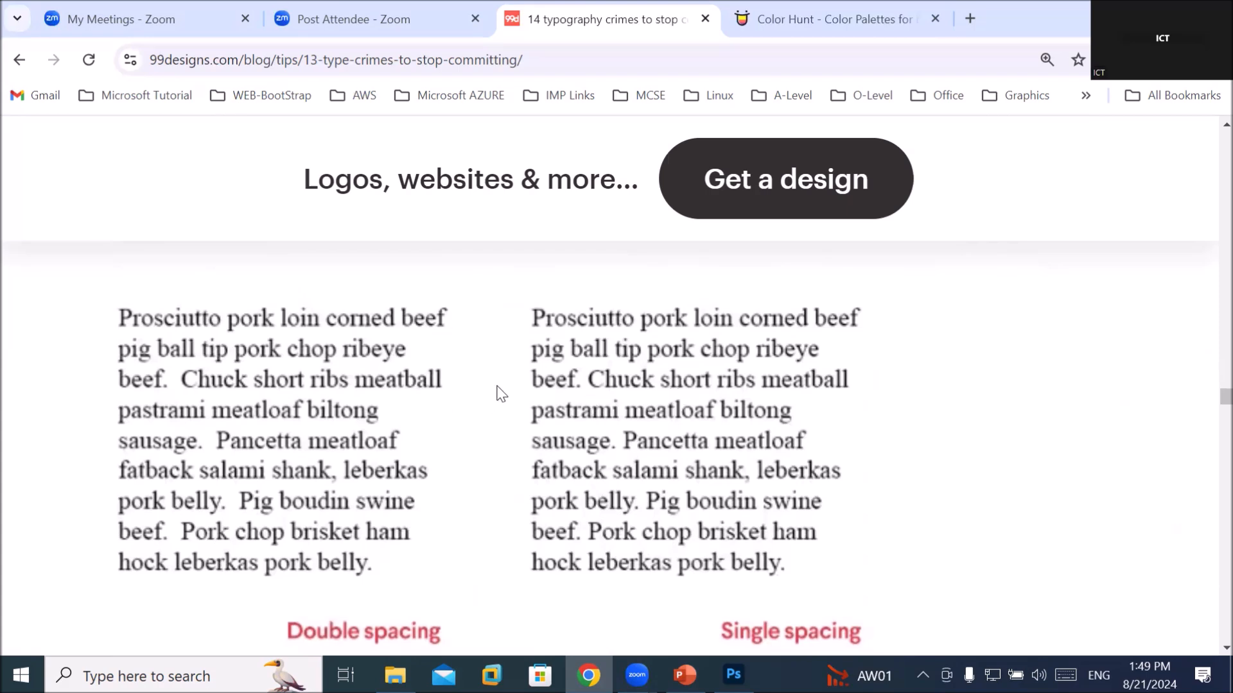
pyautogui.scroll(-3, 498, 392)
pyautogui.scroll(-3, 509, 375)
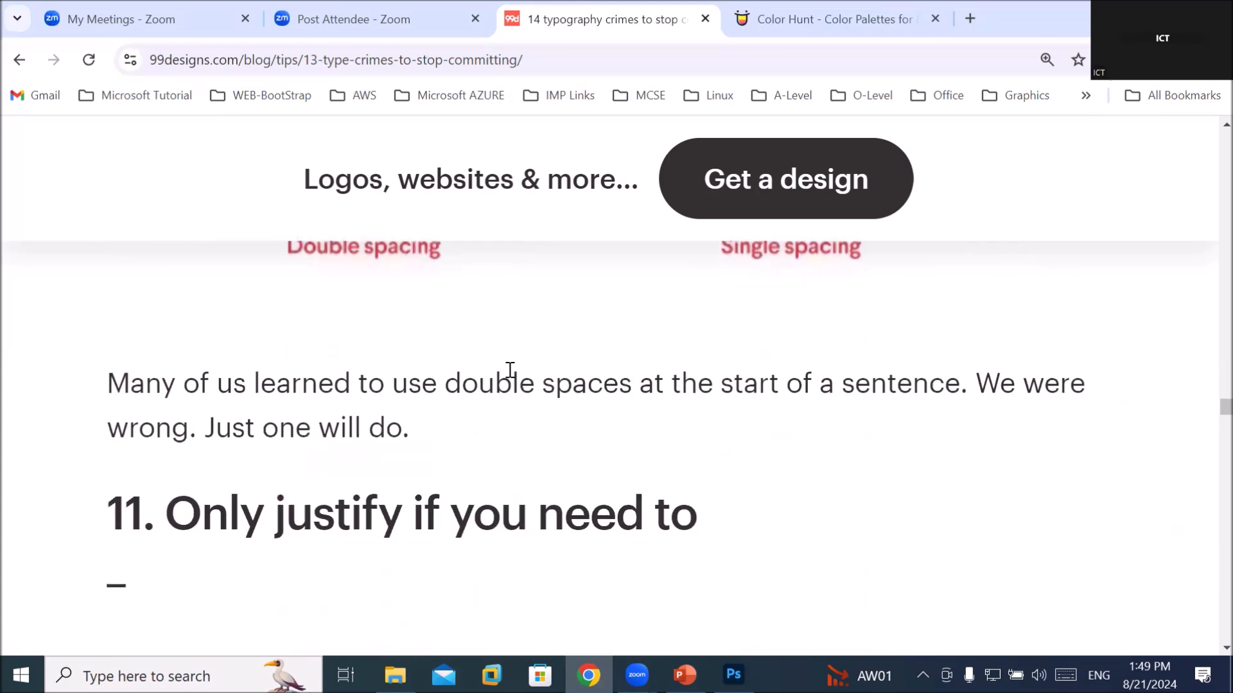
pyautogui.scroll(-3, 513, 366)
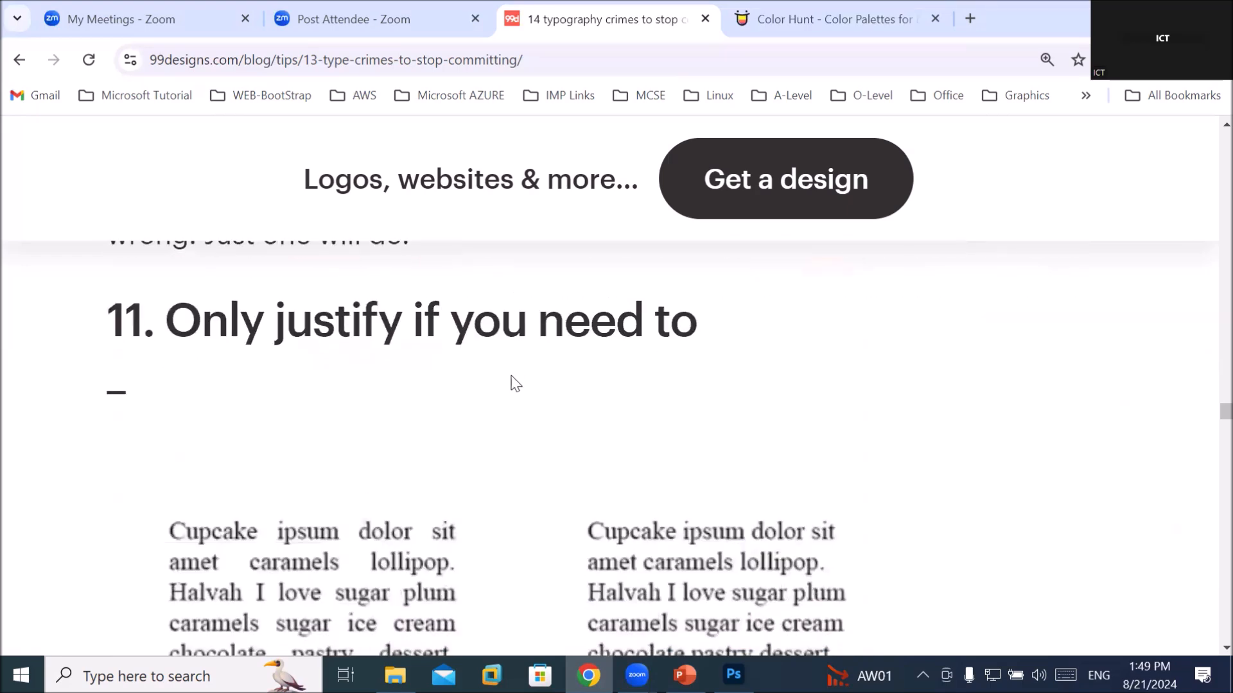
pyautogui.scroll(-1, 541, 373)
pyautogui.scroll(-2, 545, 373)
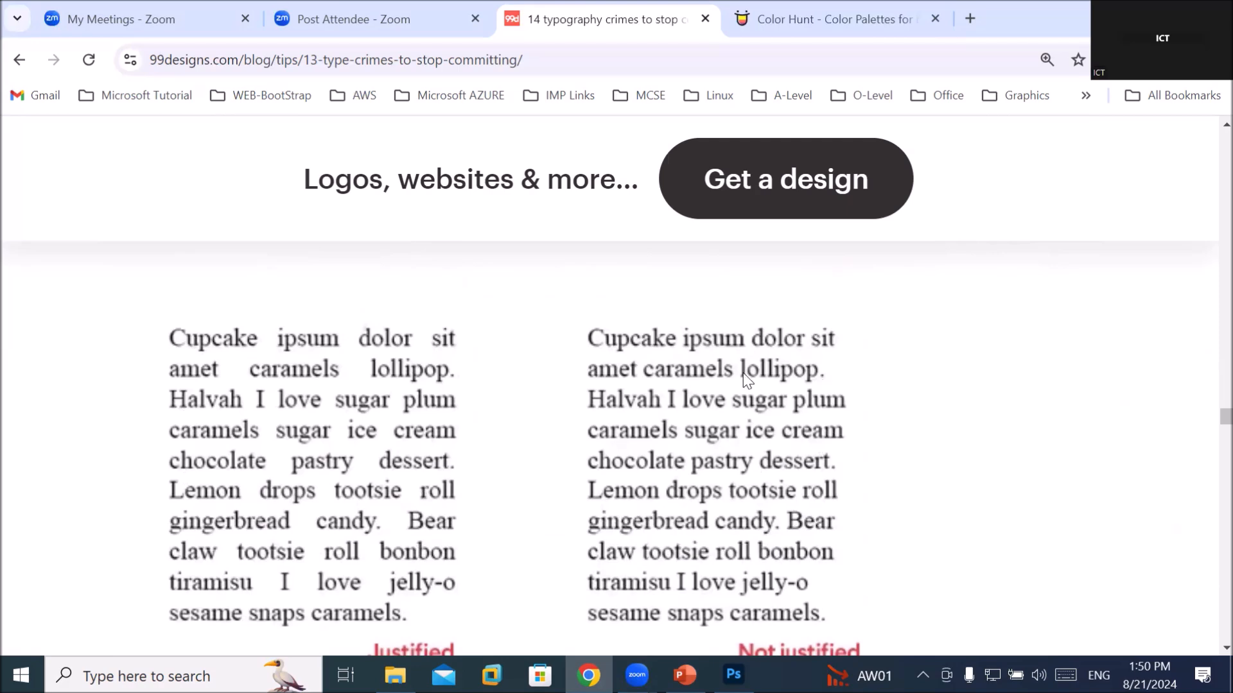
pyautogui.scroll(-1, 741, 367)
pyautogui.scroll(1, 740, 363)
pyautogui.scroll(-1, 740, 361)
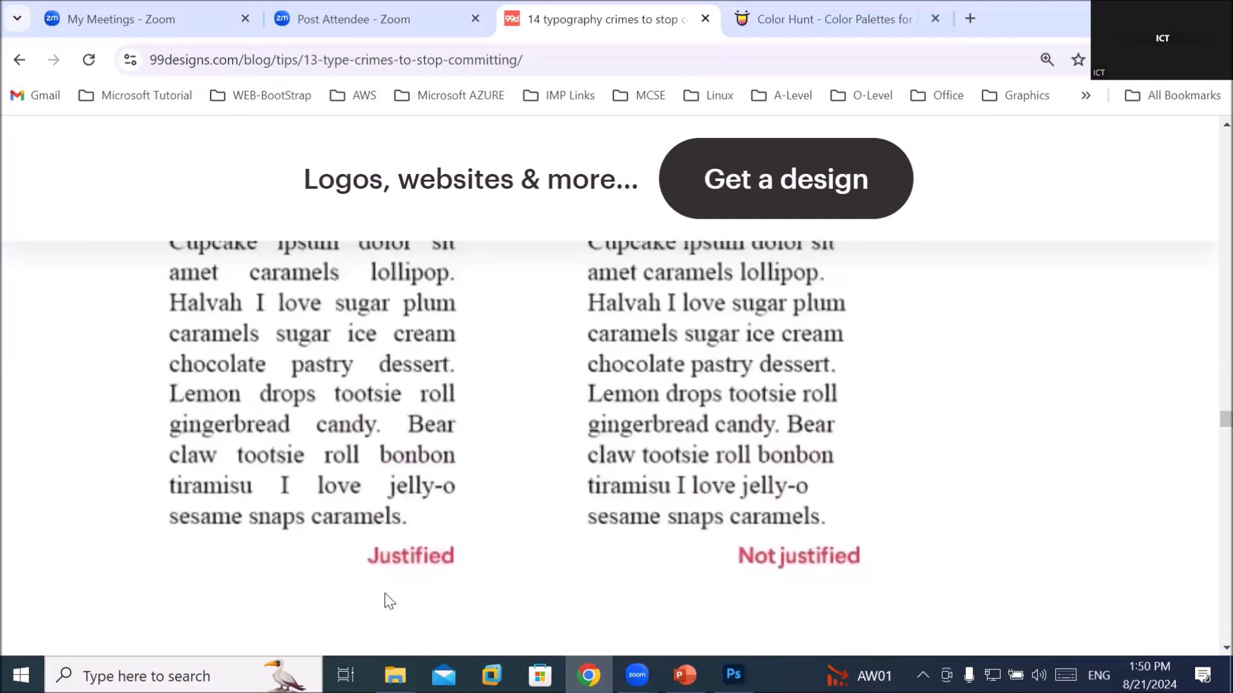
pyautogui.scroll(2, 454, 553)
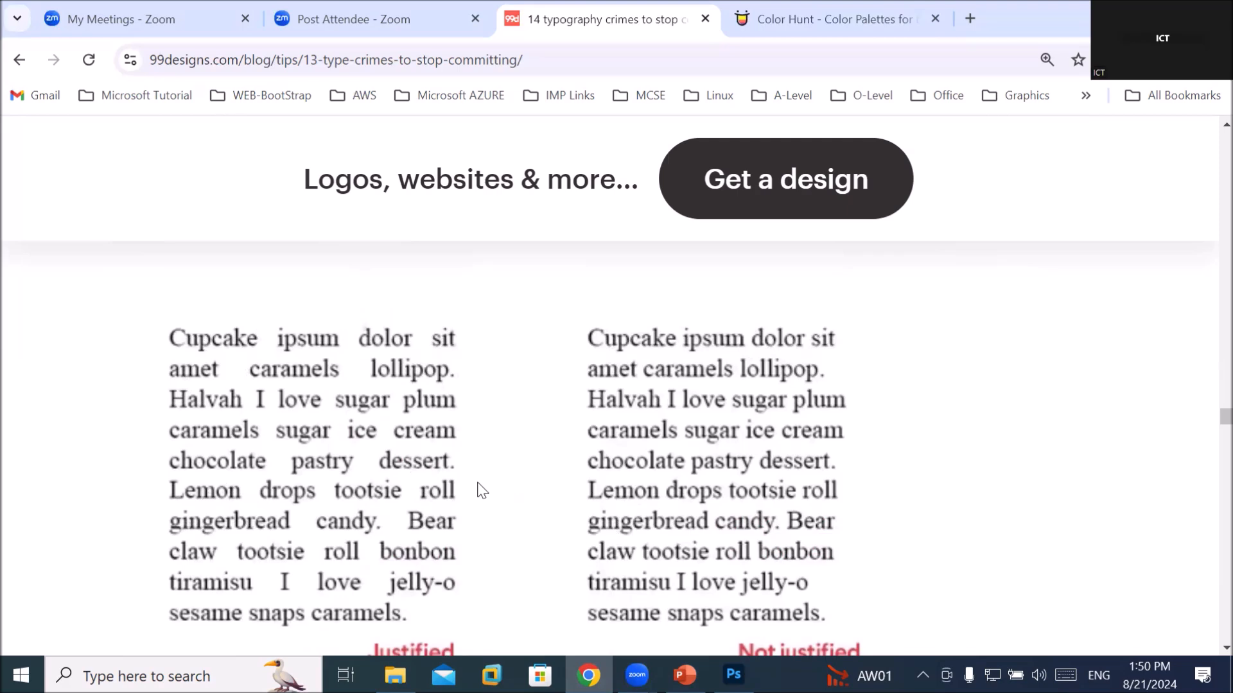
pyautogui.scroll(5, 461, 488)
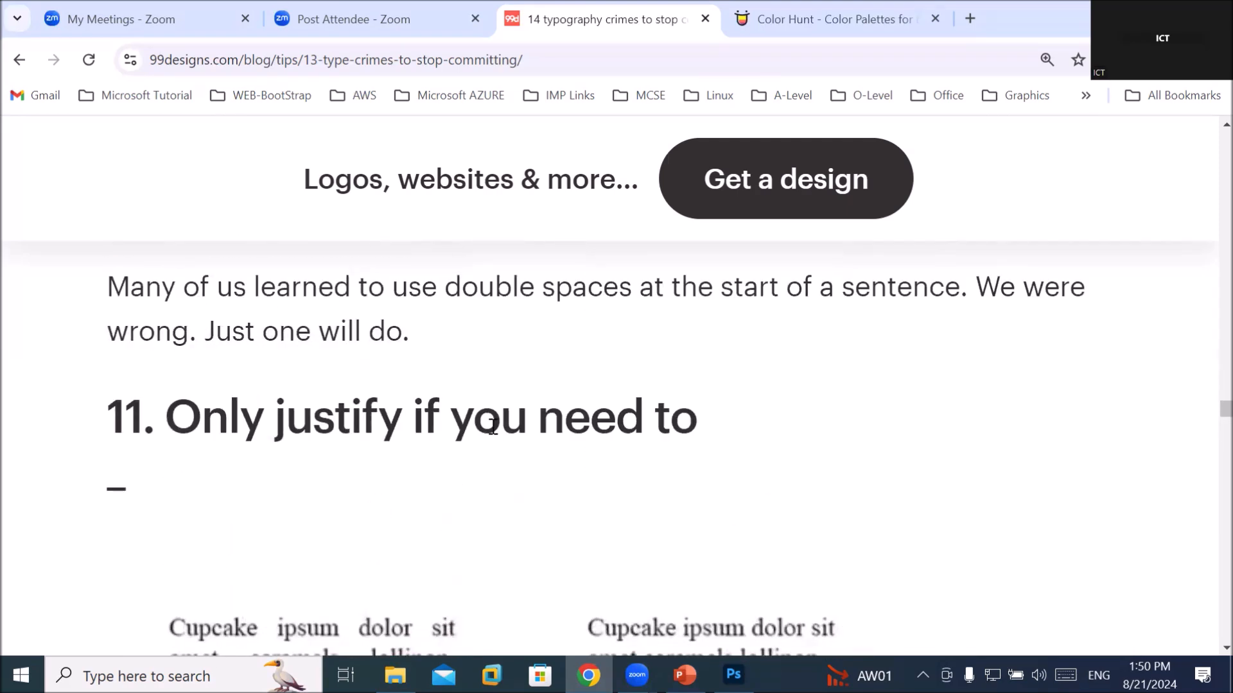
pyautogui.moveTo(426, 412); pyautogui.dragTo(699, 413)
pyautogui.scroll(-5, 702, 407)
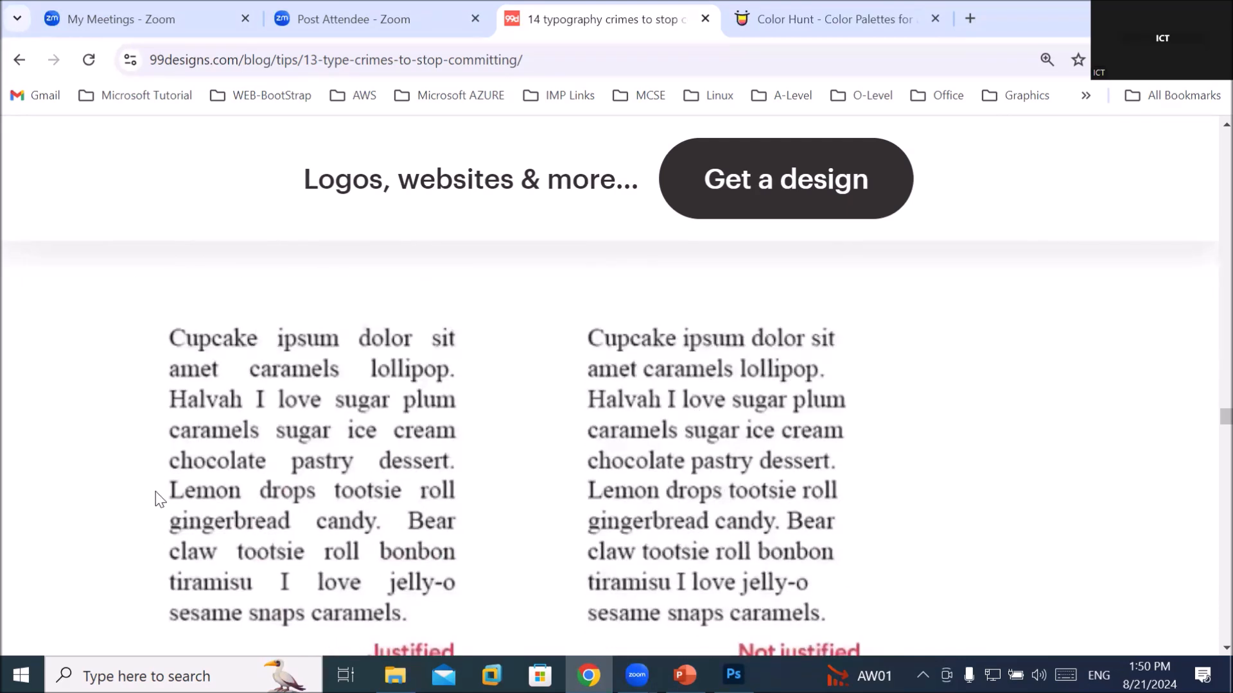
pyautogui.scroll(-2, 321, 457)
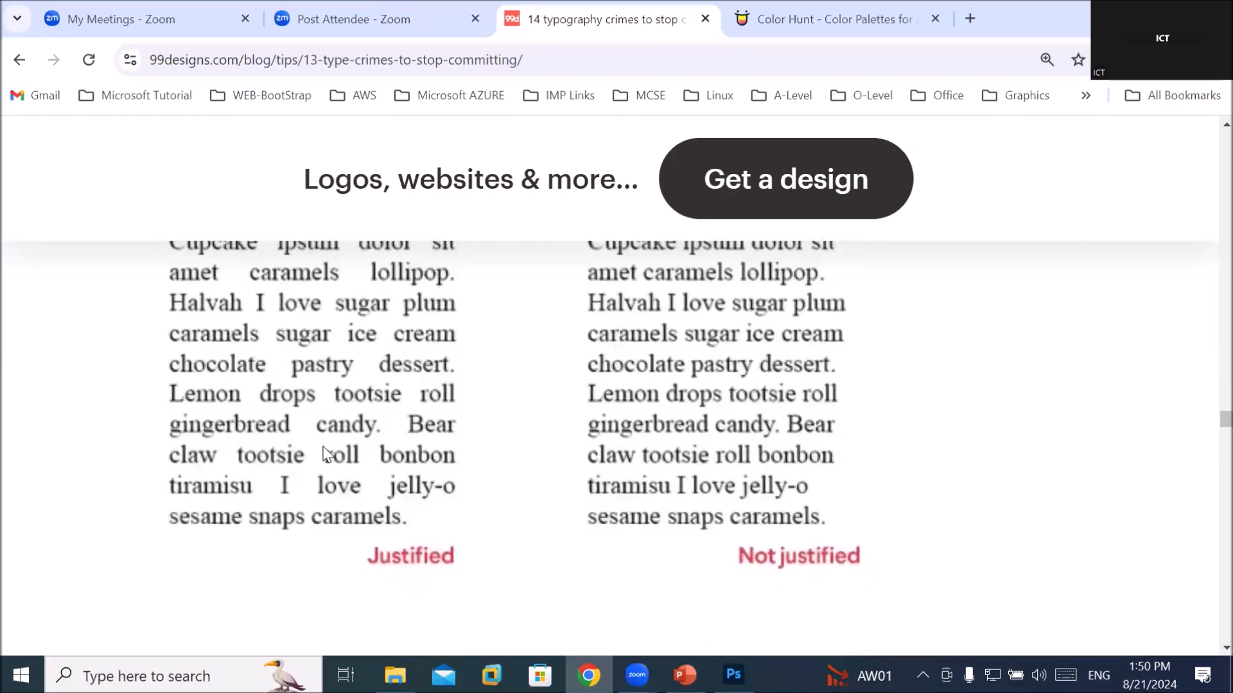
pyautogui.scroll(-1, 325, 453)
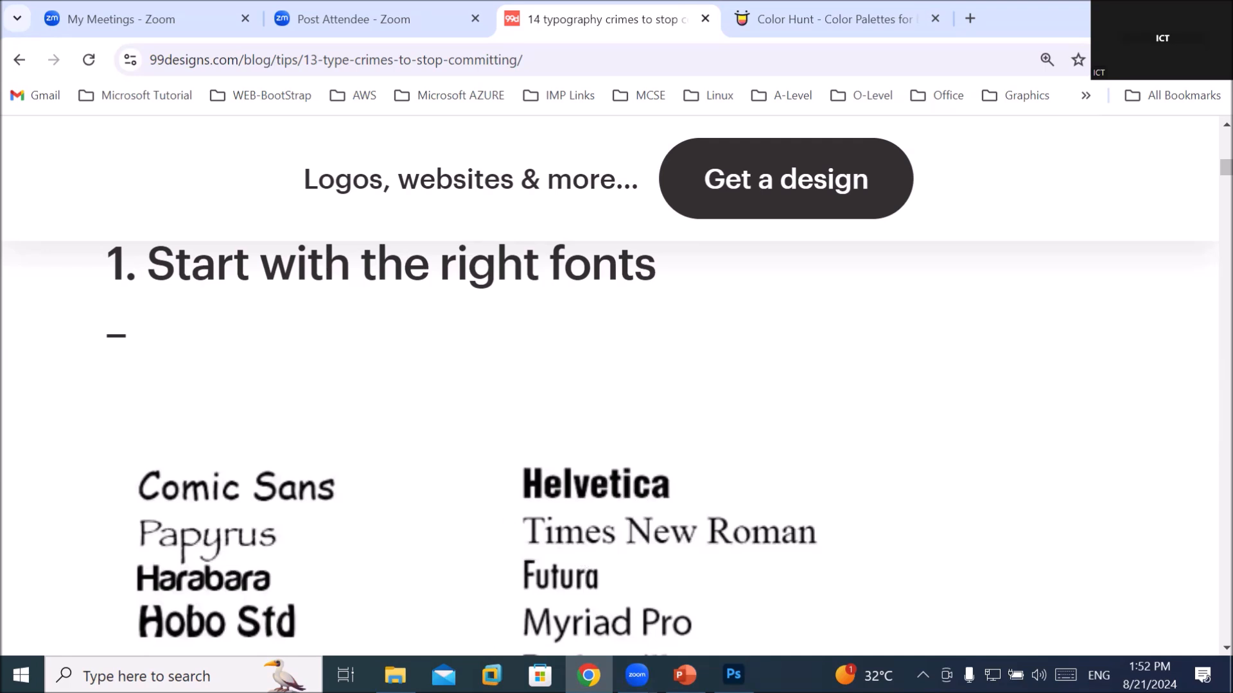
# Go to Google and search for 'font categories'
pyautogui.click(461, 58)
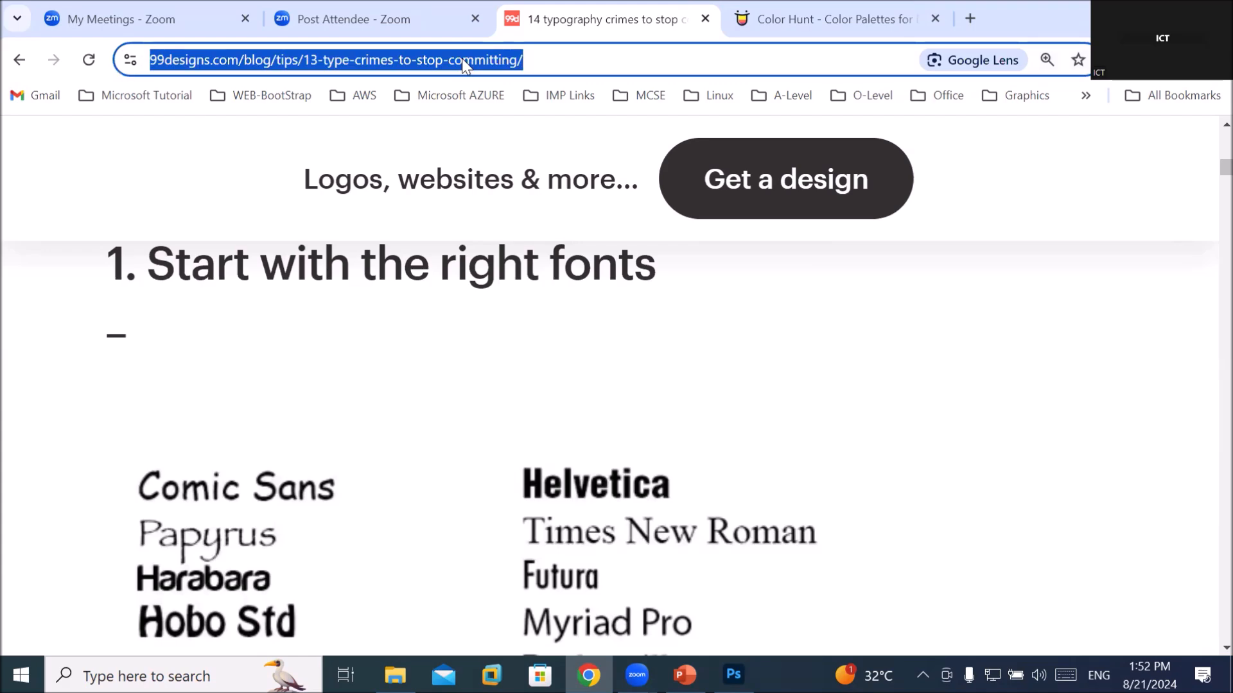
pyautogui.write('go')
pyautogui.press('Return')
pyautogui.write('font')
pyautogui.press('Down')
pyautogui.press('Return')
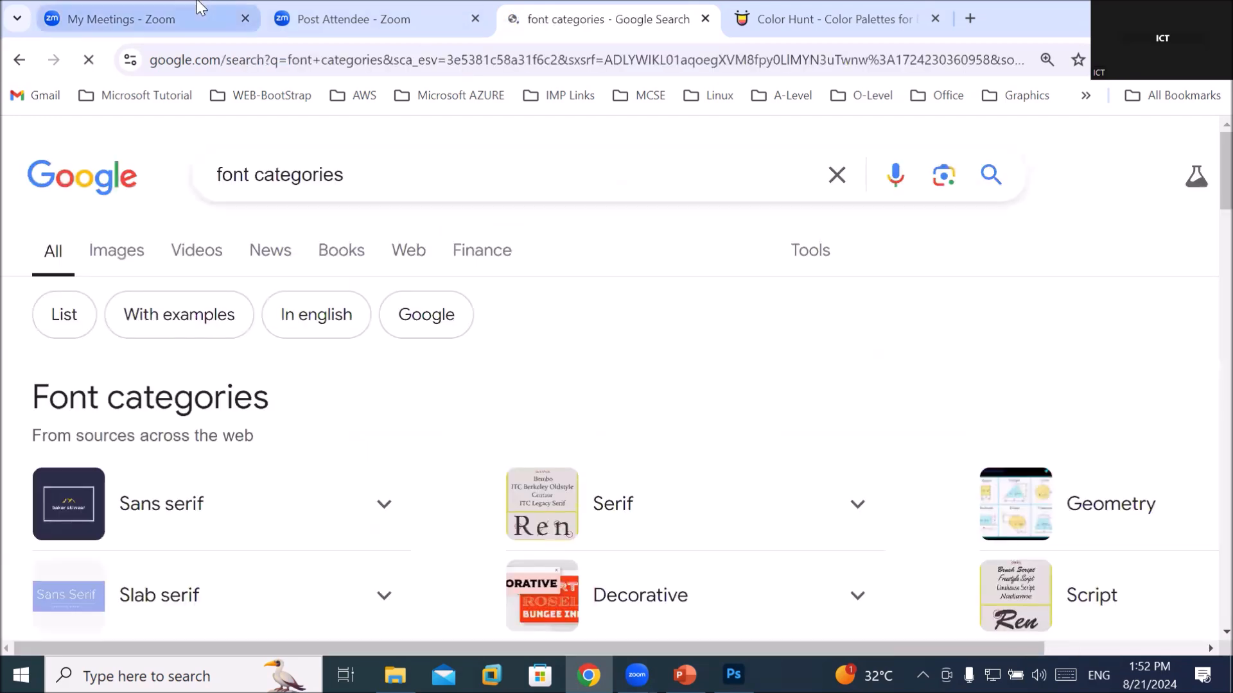
# Expand the category list to reveal Blackletter, Grotesque, Monospace and Humanist fonts
pyautogui.scroll(-3, 341, 308)
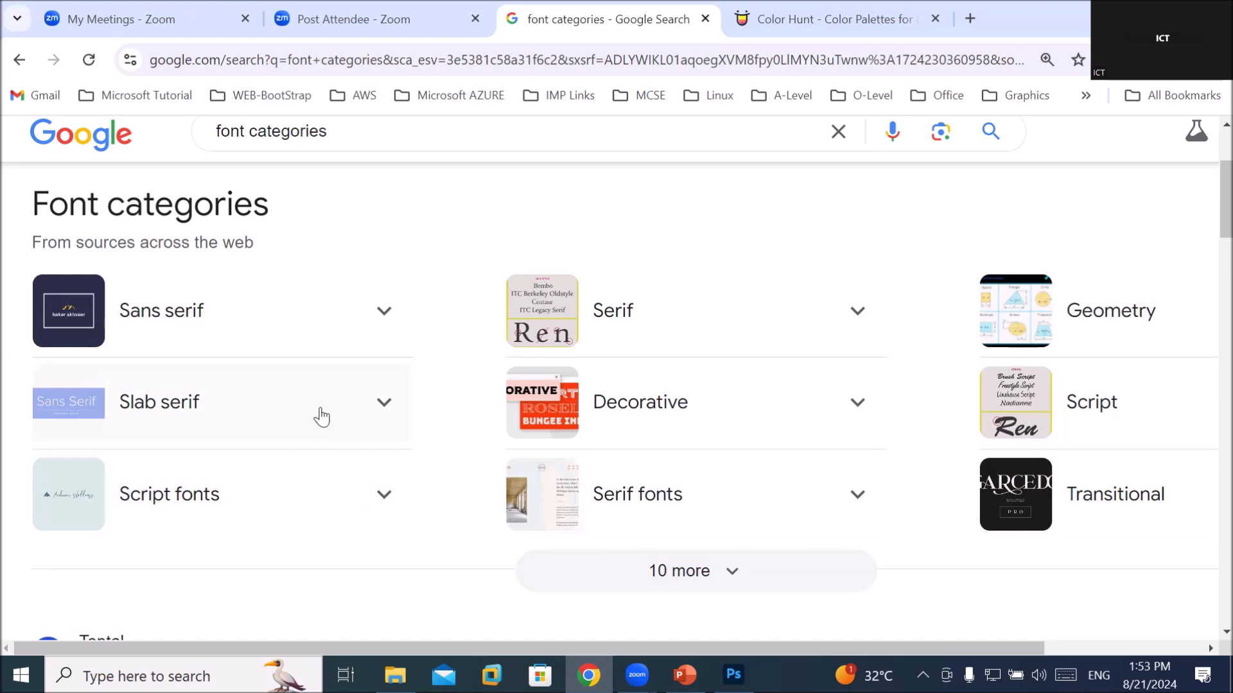
pyautogui.scroll(-1, 319, 415)
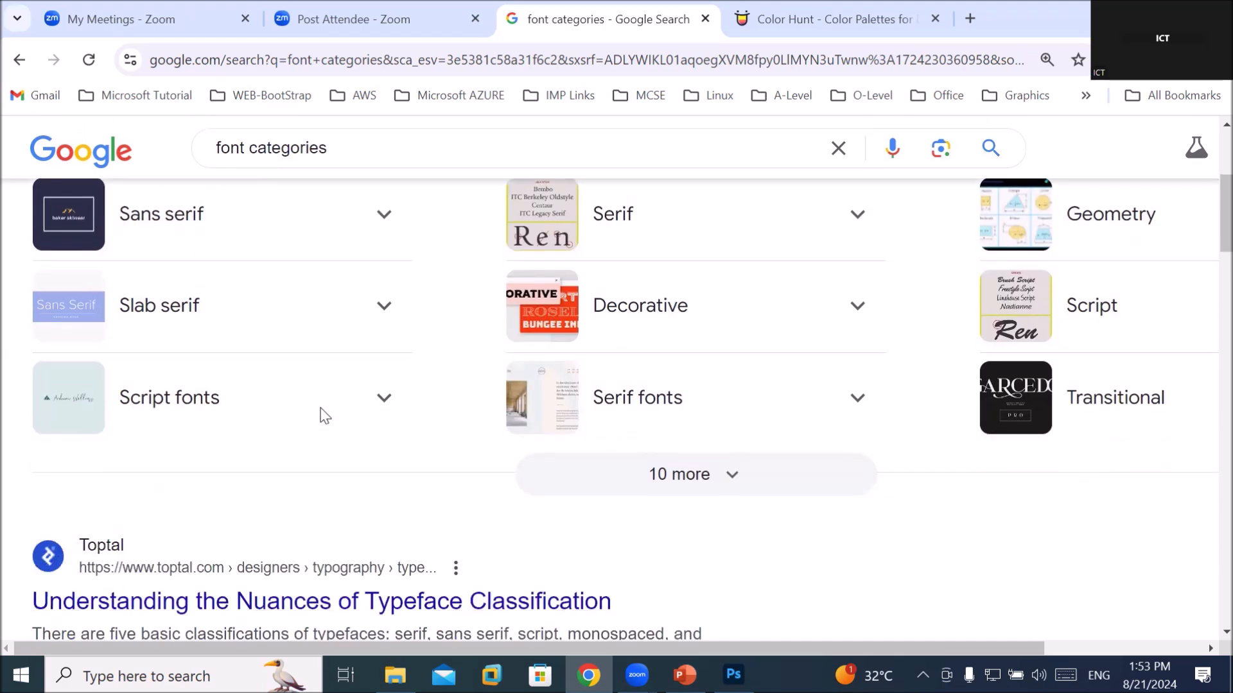
pyautogui.click(707, 492)
pyautogui.scroll(-1, 523, 421)
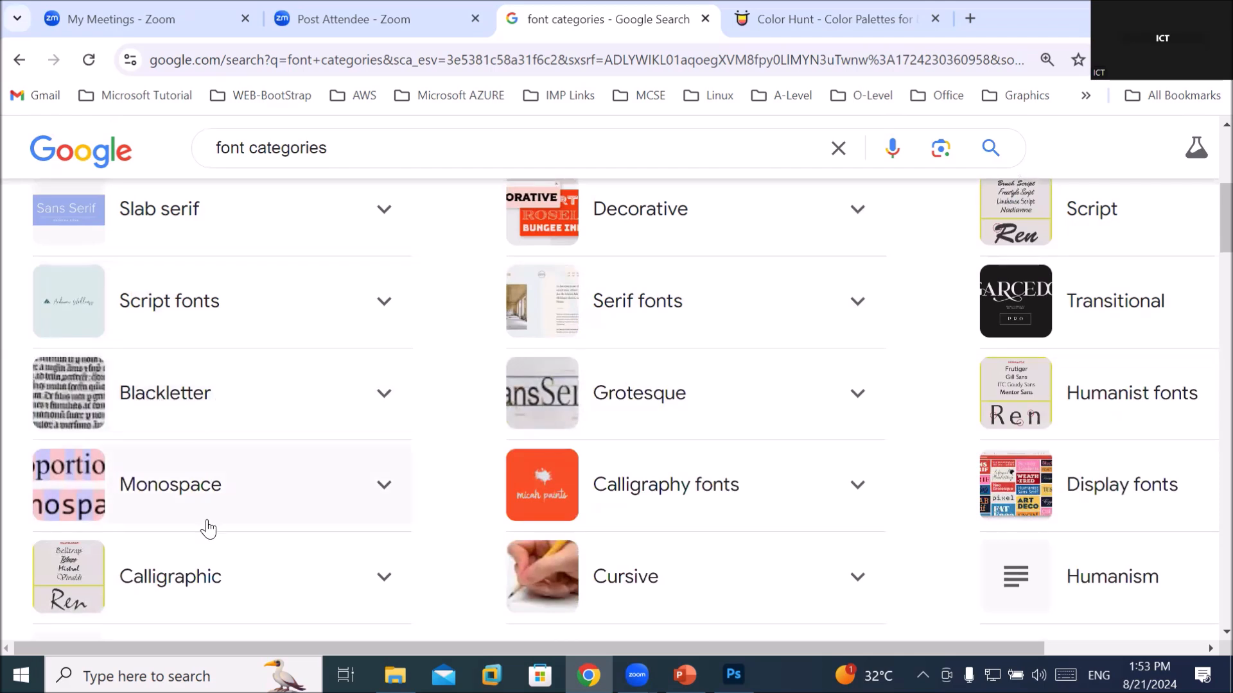
pyautogui.scroll(-1, 193, 499)
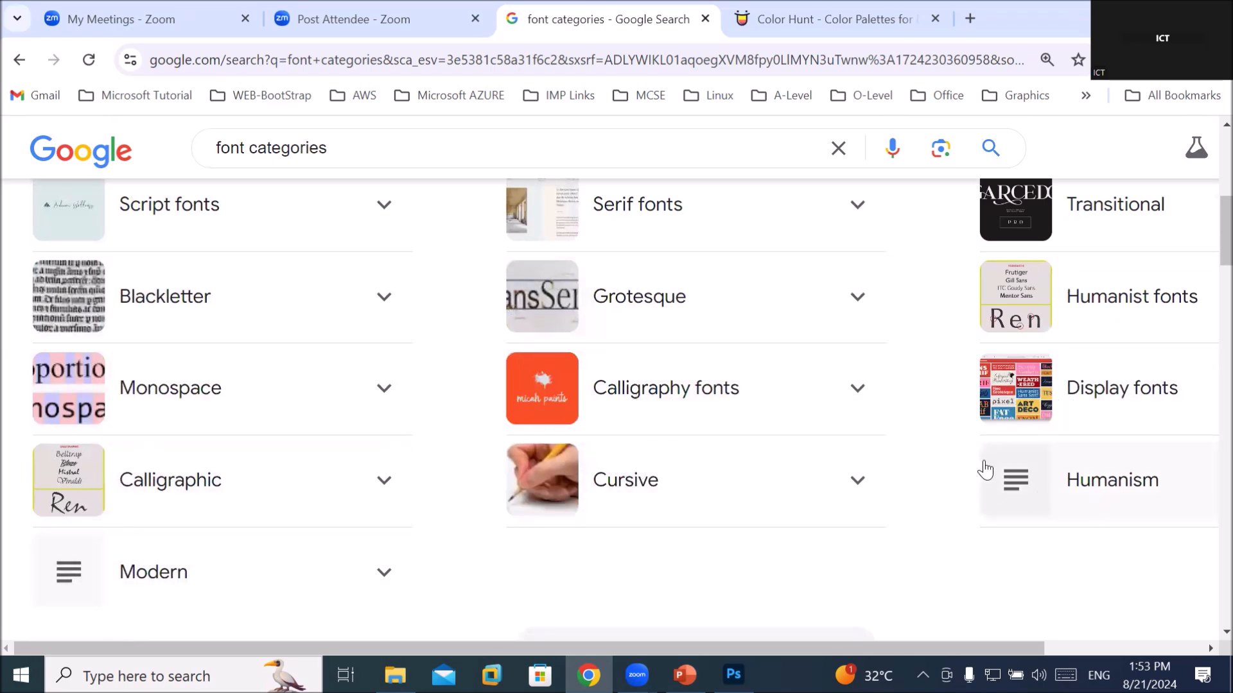
pyautogui.scroll(1, 983, 462)
pyautogui.scroll(1, 743, 437)
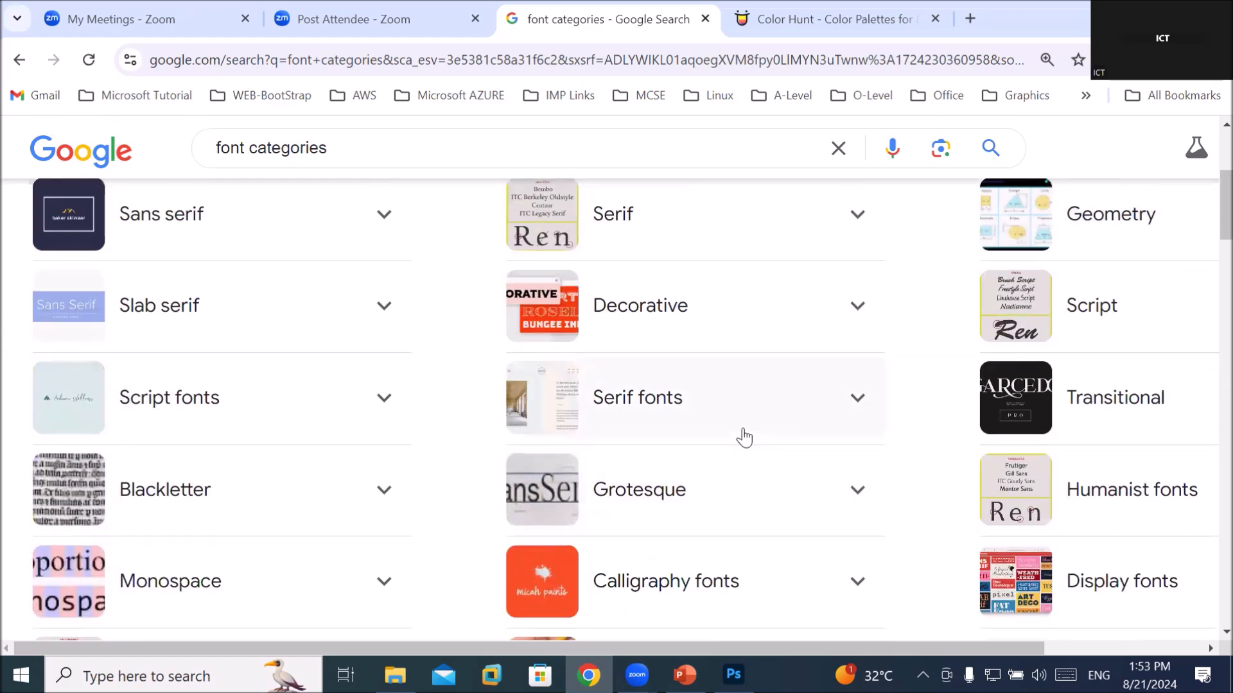
pyautogui.scroll(3, 743, 438)
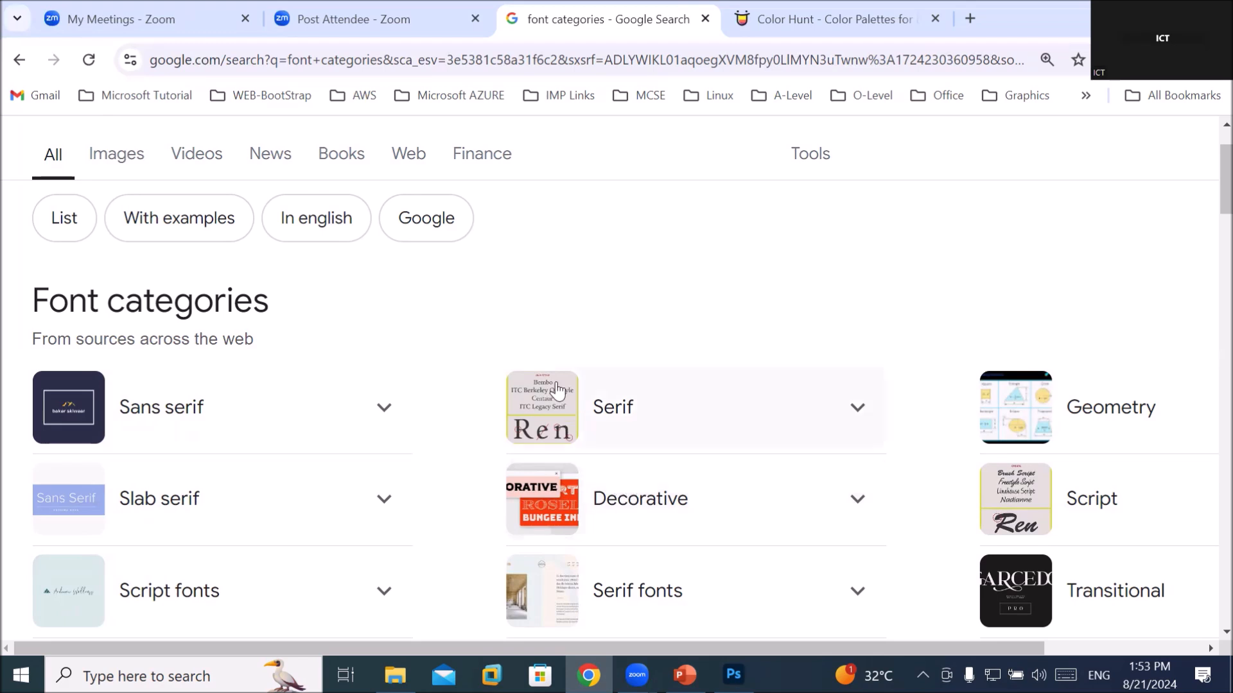
# Expand the Serif card and highlight its notes that serif fonts suit print and read easier
pyautogui.click(858, 409)
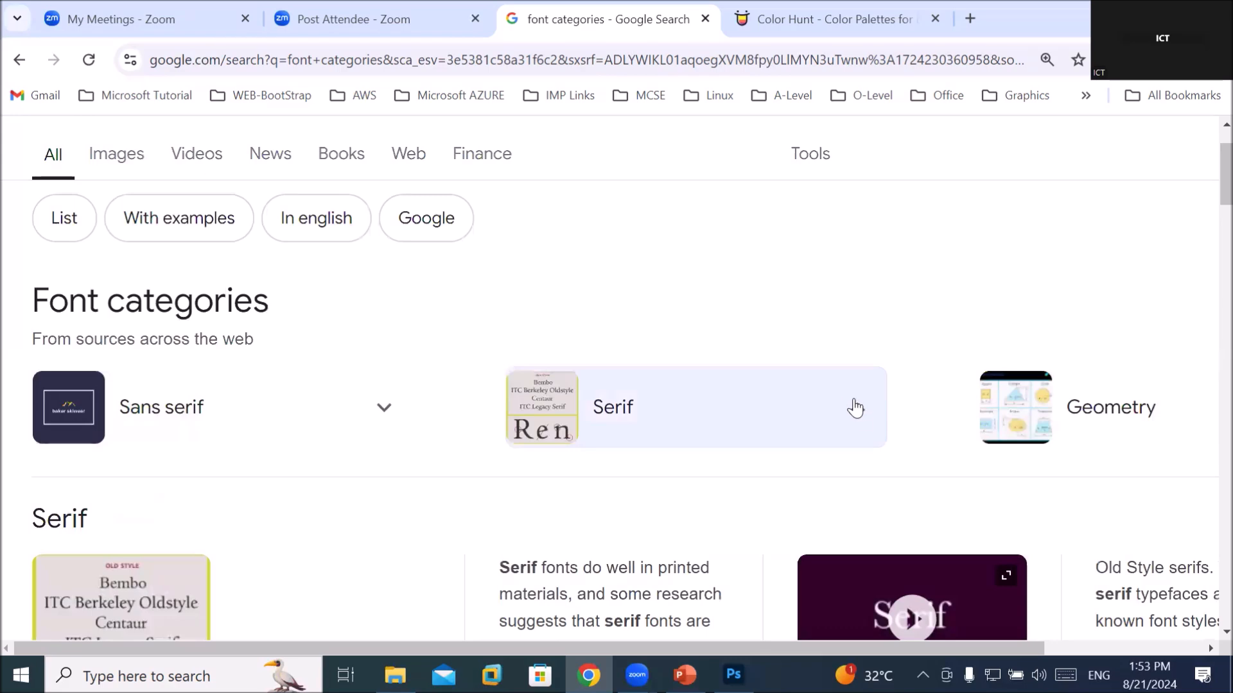
pyautogui.scroll(-4, 839, 399)
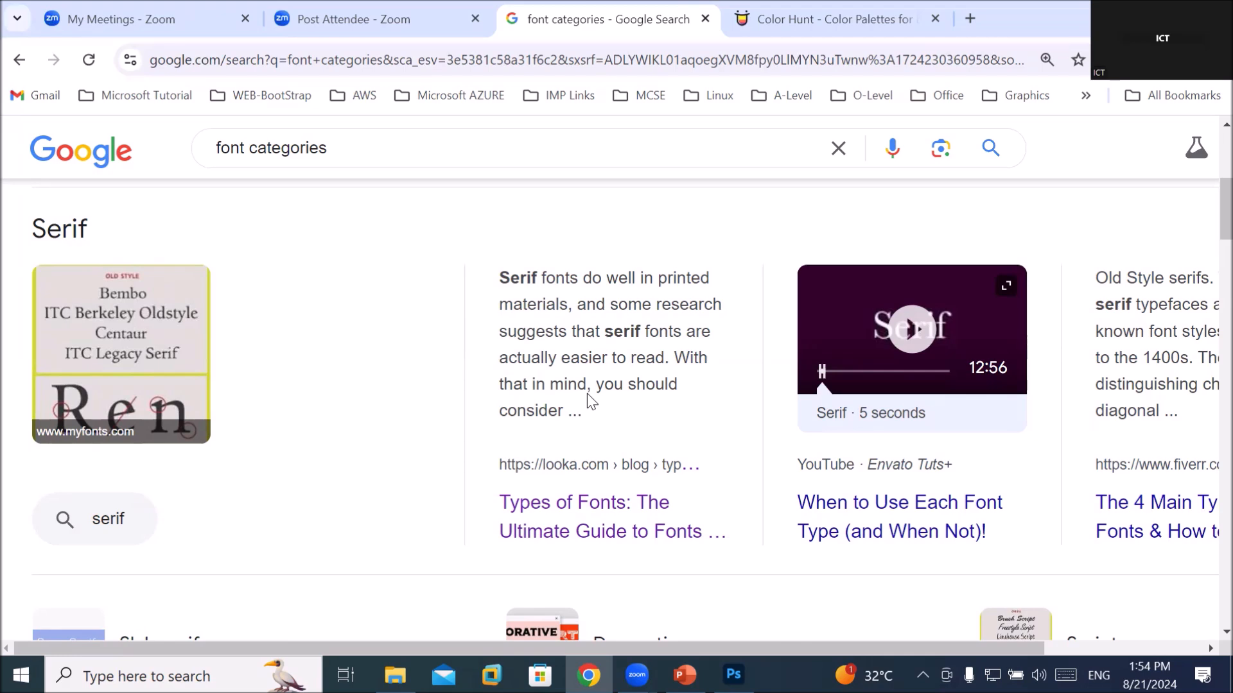
pyautogui.moveTo(569, 278); pyautogui.dragTo(701, 270)
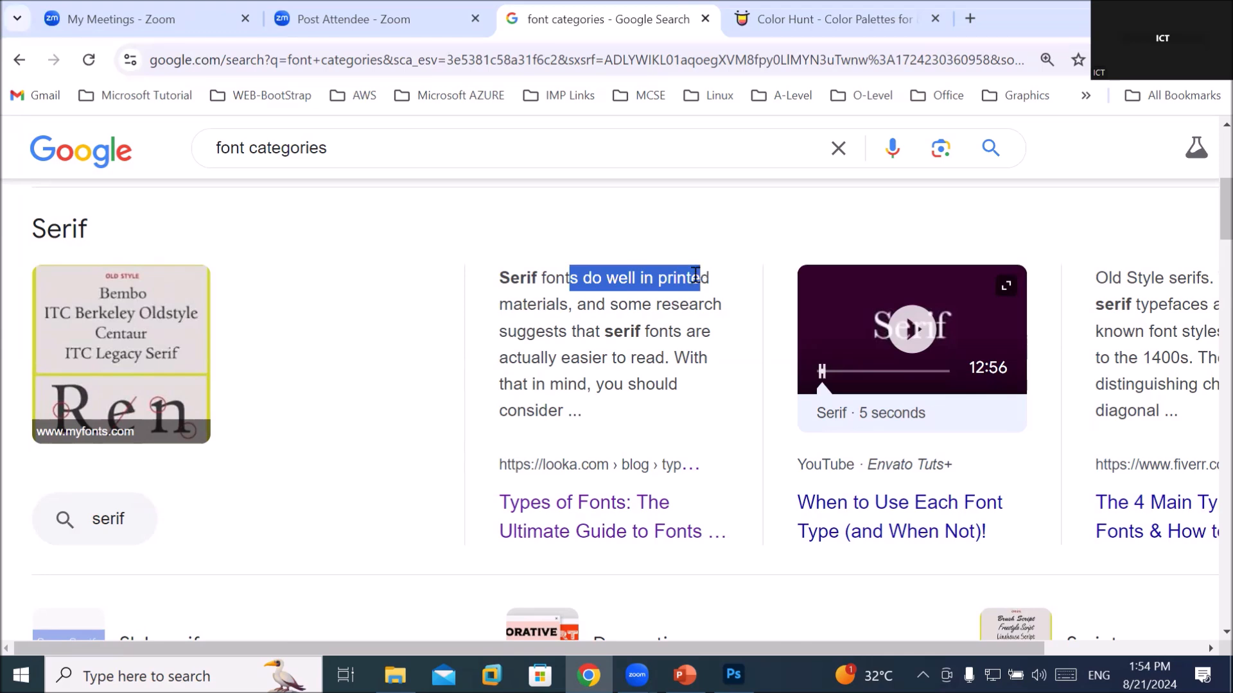
pyautogui.doubleClick(709, 304)
pyautogui.moveTo(603, 332); pyautogui.dragTo(681, 331)
pyautogui.moveTo(570, 358); pyautogui.dragTo(667, 359)
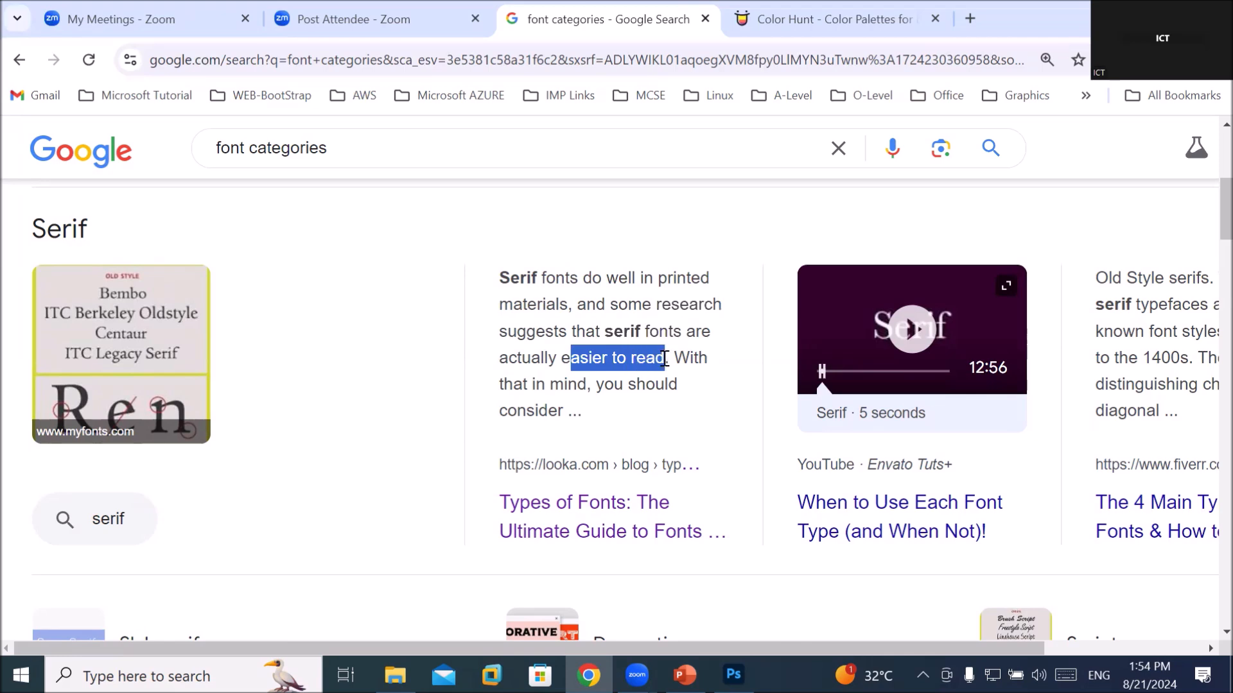
pyautogui.moveTo(536, 385); pyautogui.dragTo(659, 389)
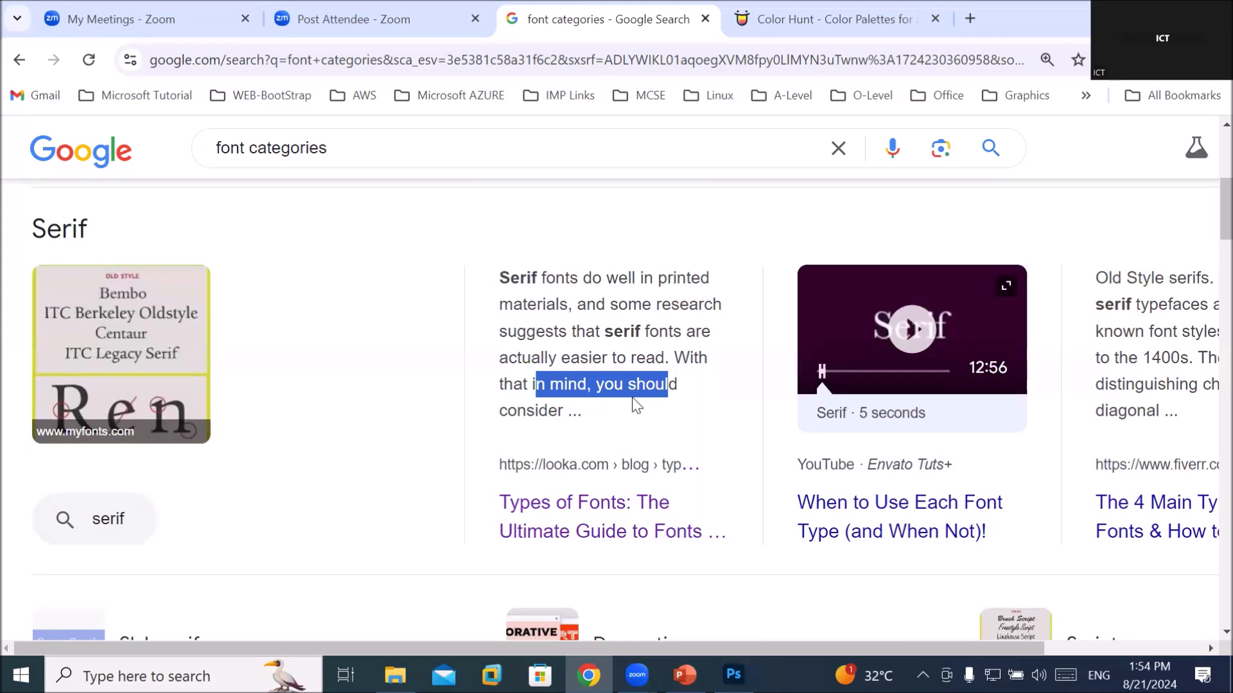
pyautogui.scroll(5, 460, 402)
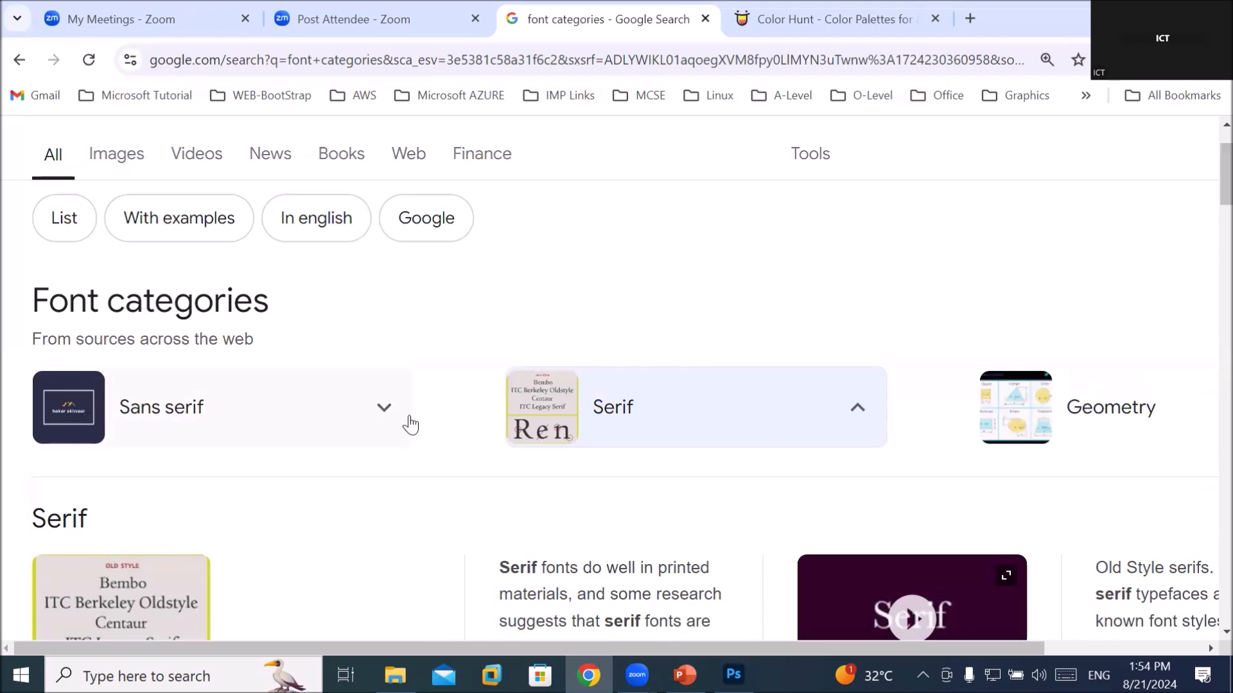
# Expand the Sans serif card and highlight its description of a clean look
pyautogui.click(386, 408)
pyautogui.scroll(-5, 388, 409)
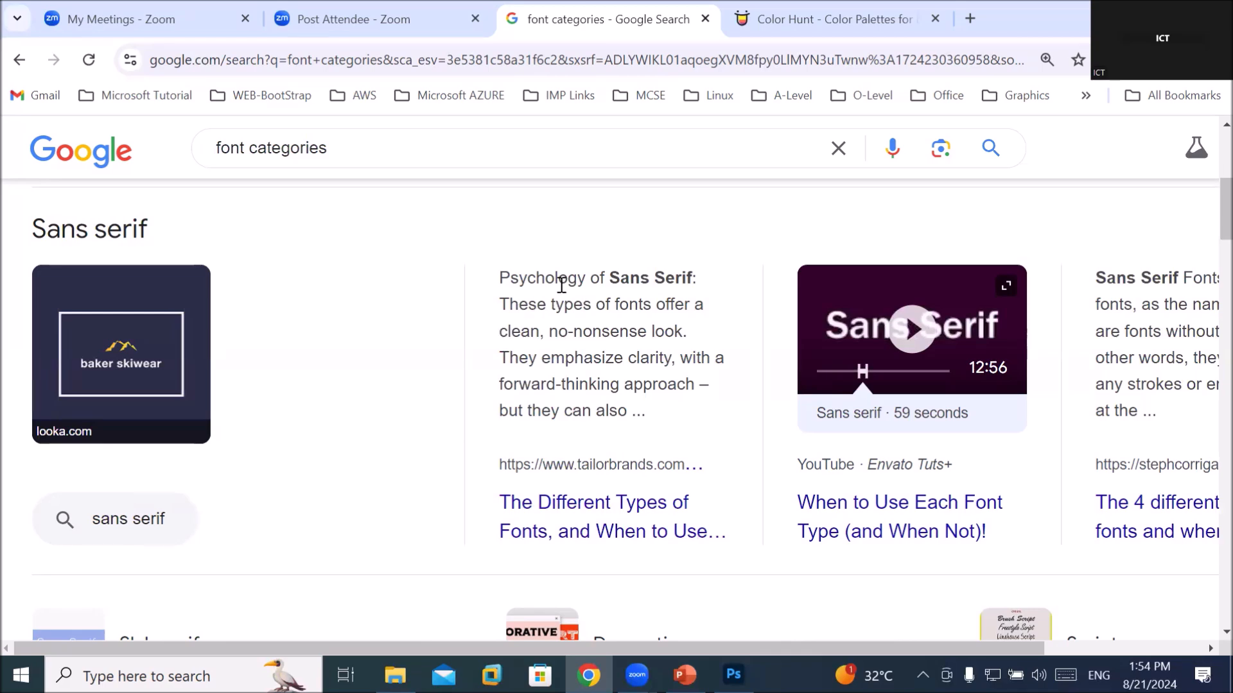
pyautogui.moveTo(499, 278); pyautogui.dragTo(709, 279)
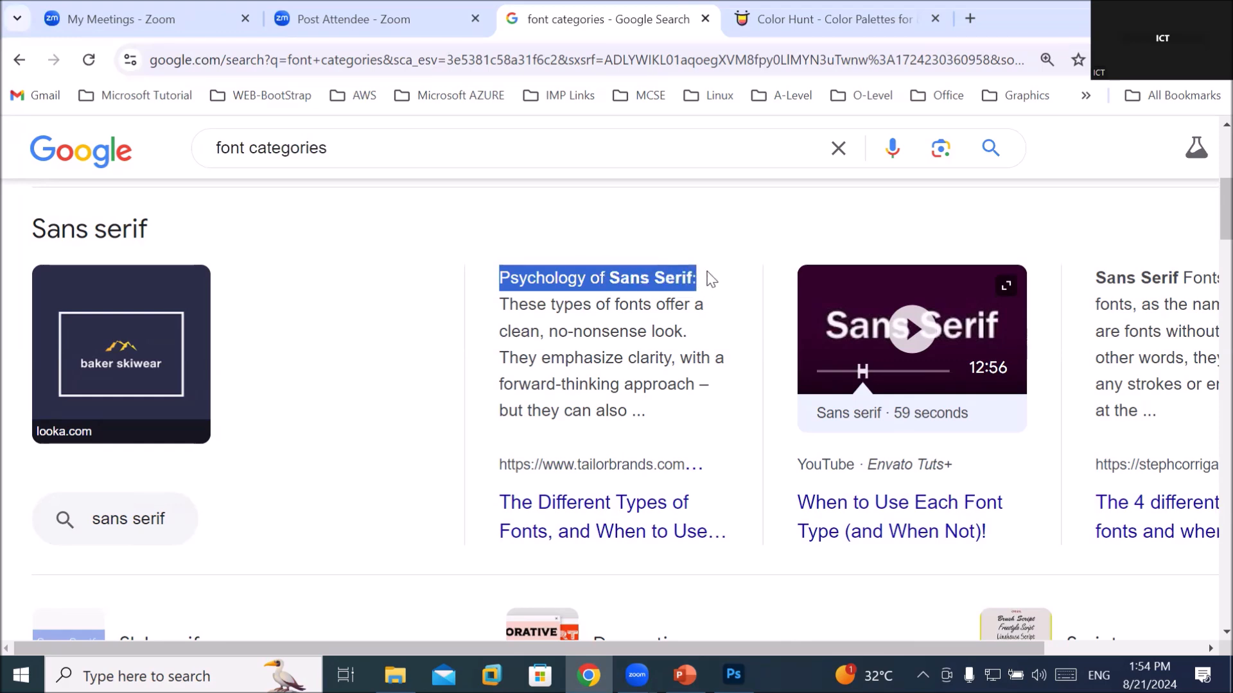
pyautogui.moveTo(573, 302); pyautogui.dragTo(677, 296)
pyautogui.moveTo(505, 331); pyautogui.dragTo(640, 331)
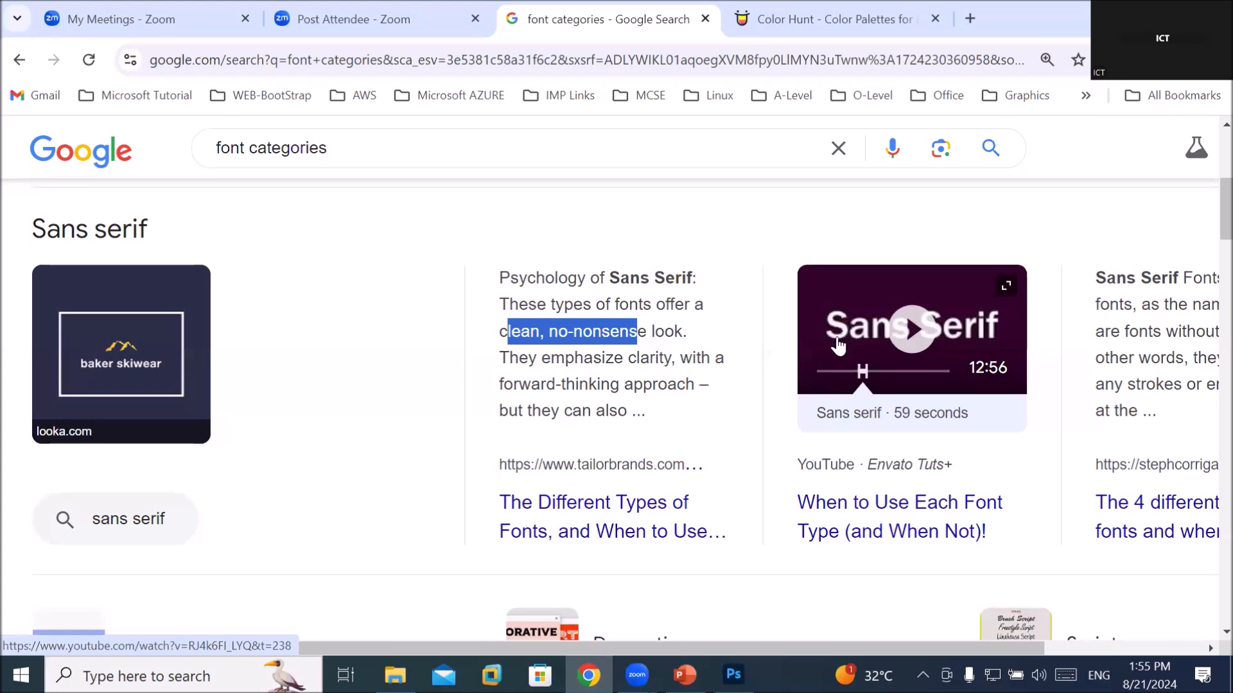
pyautogui.scroll(-3, 839, 355)
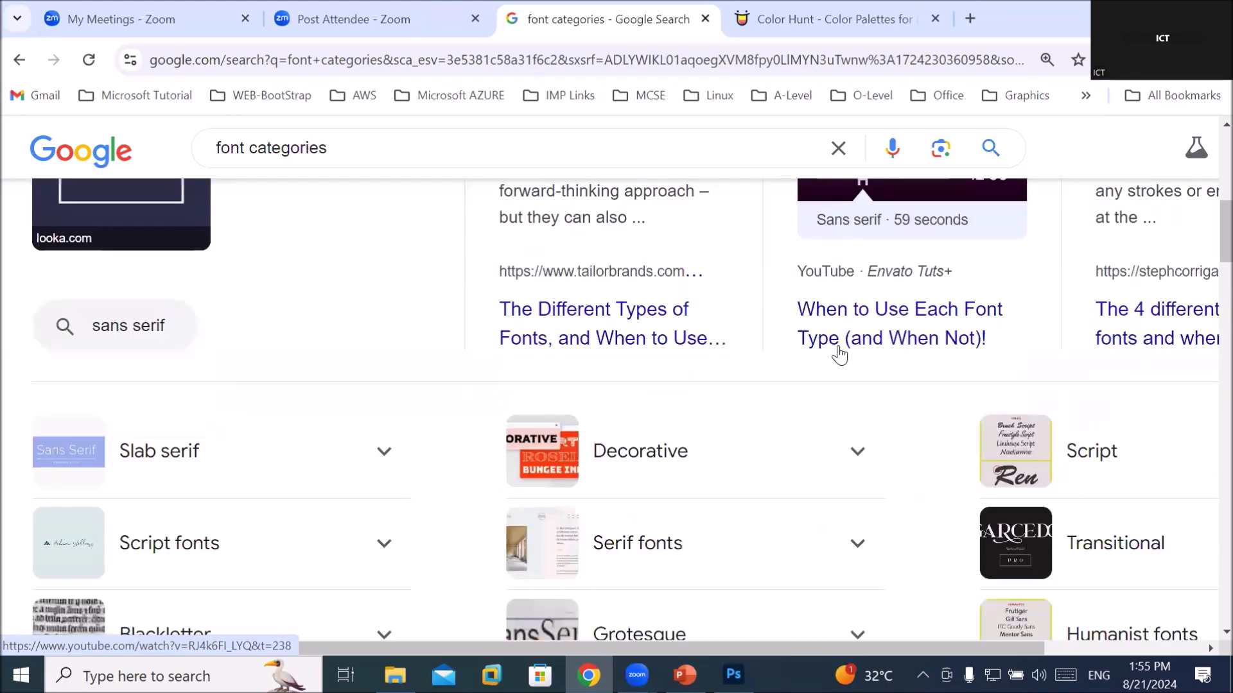
pyautogui.scroll(5, 740, 346)
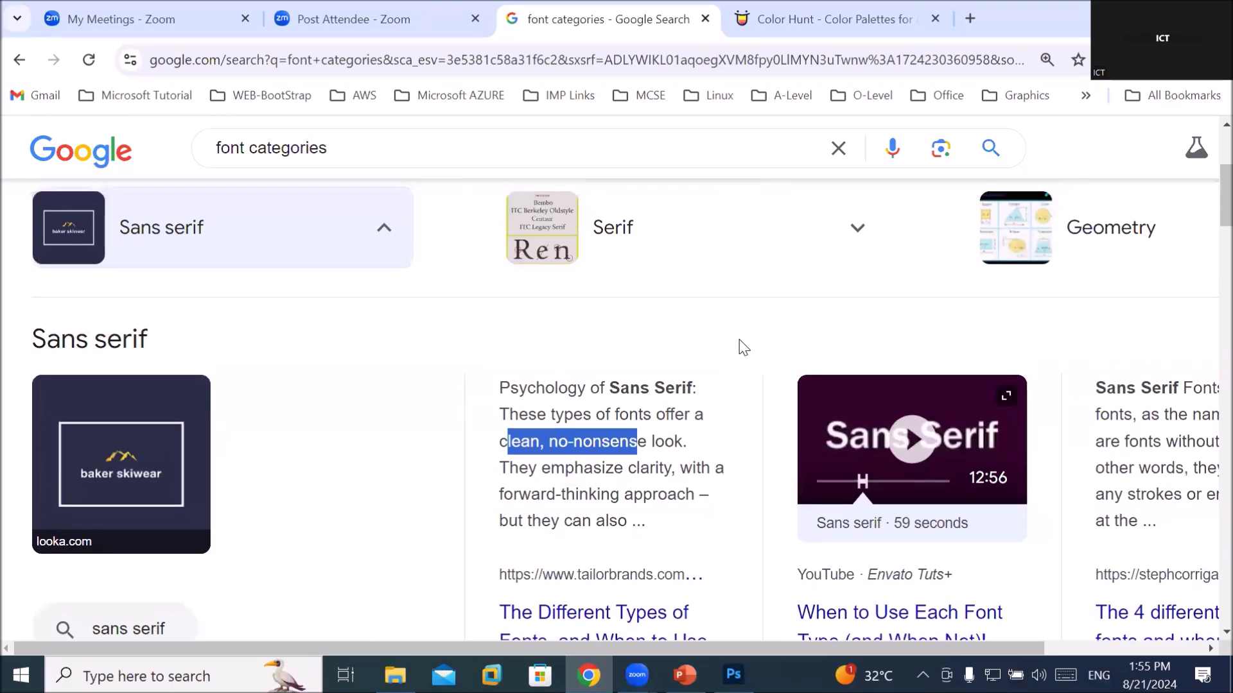
pyautogui.scroll(1, 742, 347)
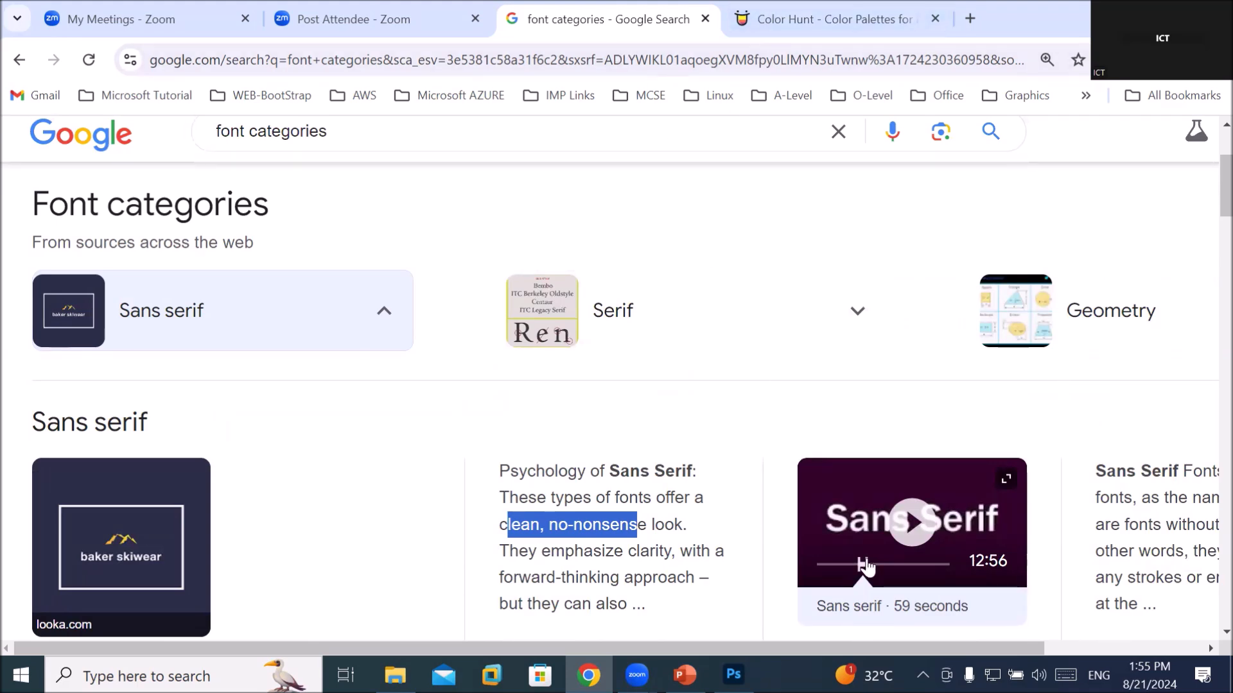
# Back in Photoshop, select the SKY TRAVELS text and duplicate its layer
pyautogui.click(732, 674)
pyautogui.scroll(6, 573, 142)
pyautogui.moveTo(749, 219); pyautogui.dragTo(186, 215)
pyautogui.click(138, 190)
# Drag the copies down into four evenly spaced SKY TRAVELS rows
pyautogui.moveTo(899, 302); pyautogui.dragTo(968, 566)
pyautogui.moveTo(487, 236); pyautogui.dragTo(484, 328)
pyautogui.moveTo(899, 301); pyautogui.dragTo(969, 566)
pyautogui.moveTo(519, 230); pyautogui.dragTo(518, 214)
pyautogui.moveTo(481, 328); pyautogui.dragTo(479, 448)
pyautogui.moveTo(899, 302); pyautogui.dragTo(968, 565)
pyautogui.moveTo(579, 459); pyautogui.dragTo(579, 578)
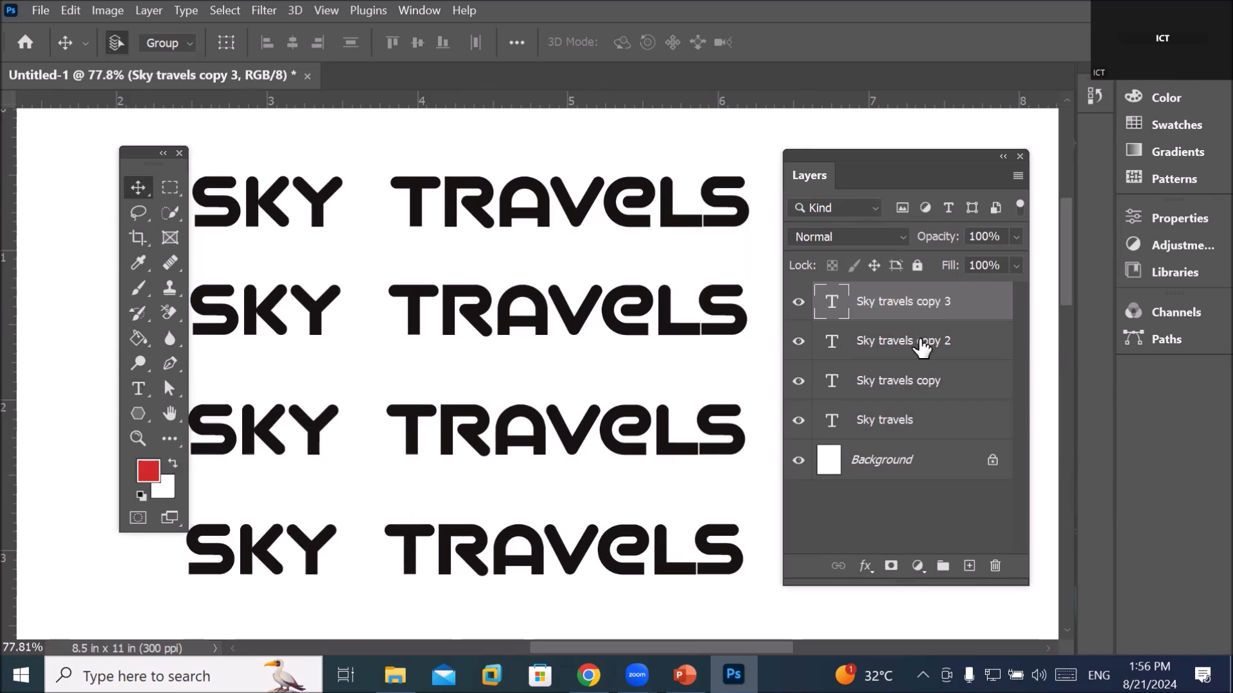
# Identify 'Sky travels copy' as the second row by toggling its visibility, then free-transform it
pyautogui.click(879, 426)
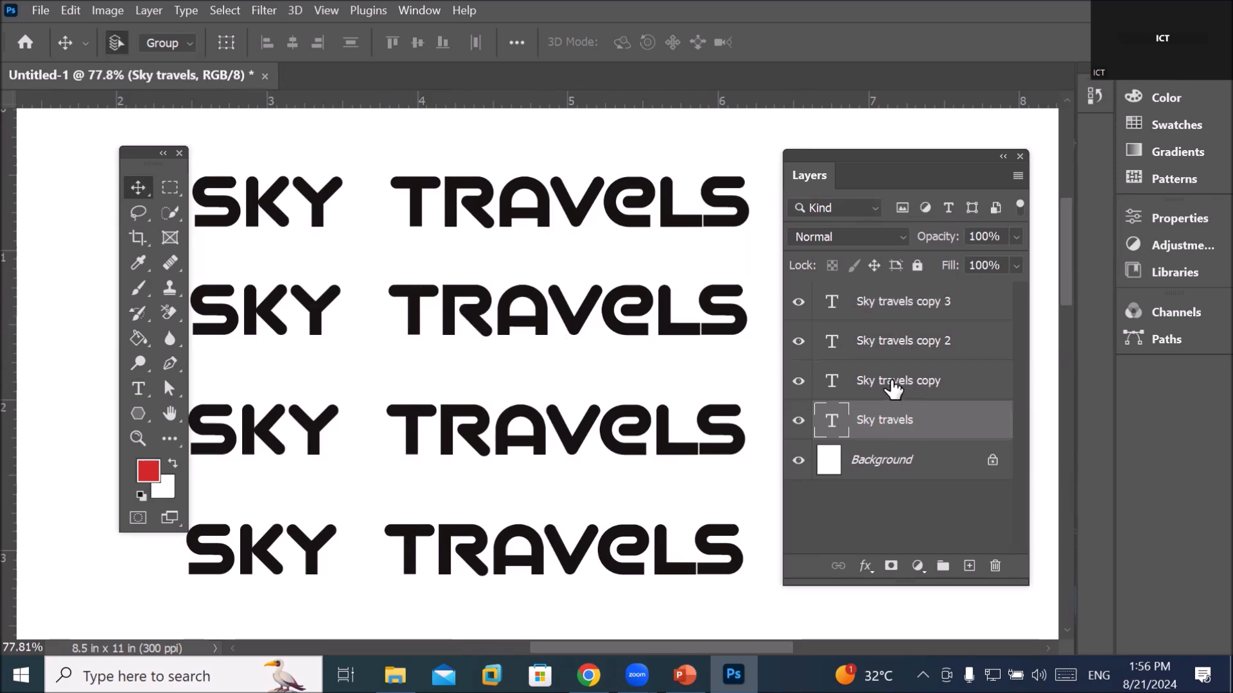
pyautogui.click(893, 387)
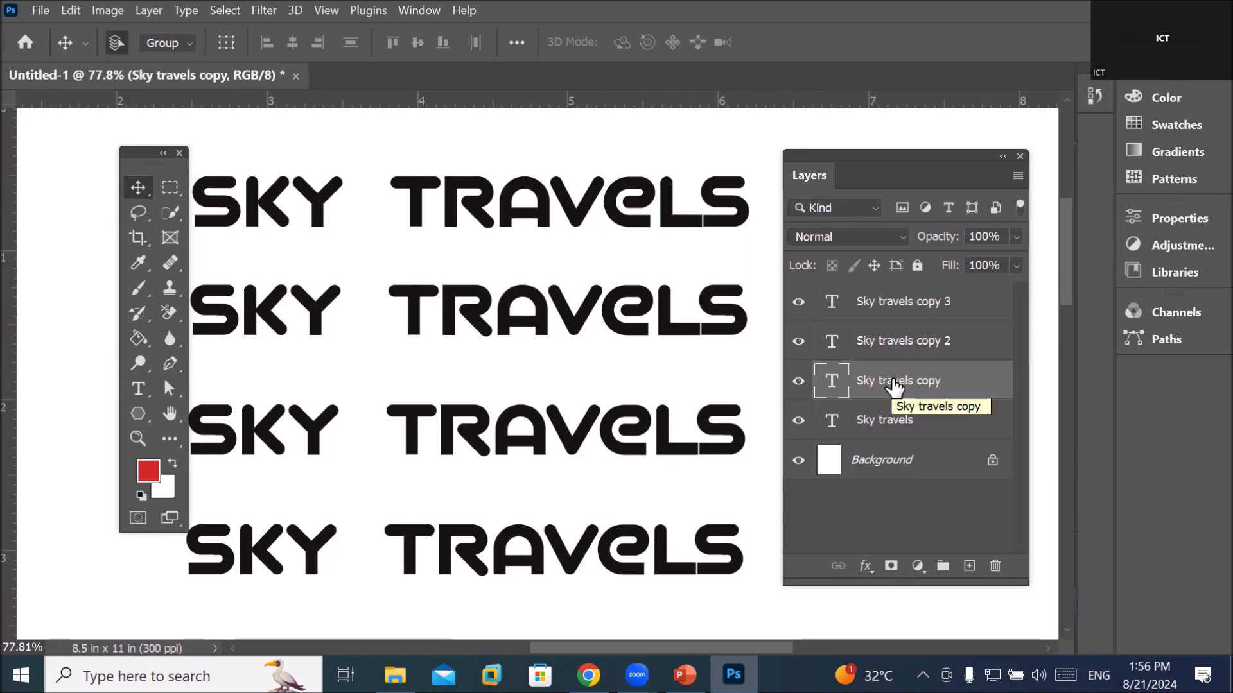
pyautogui.click(798, 381)
pyautogui.click(797, 382)
pyautogui.click(797, 382)
pyautogui.click(796, 382)
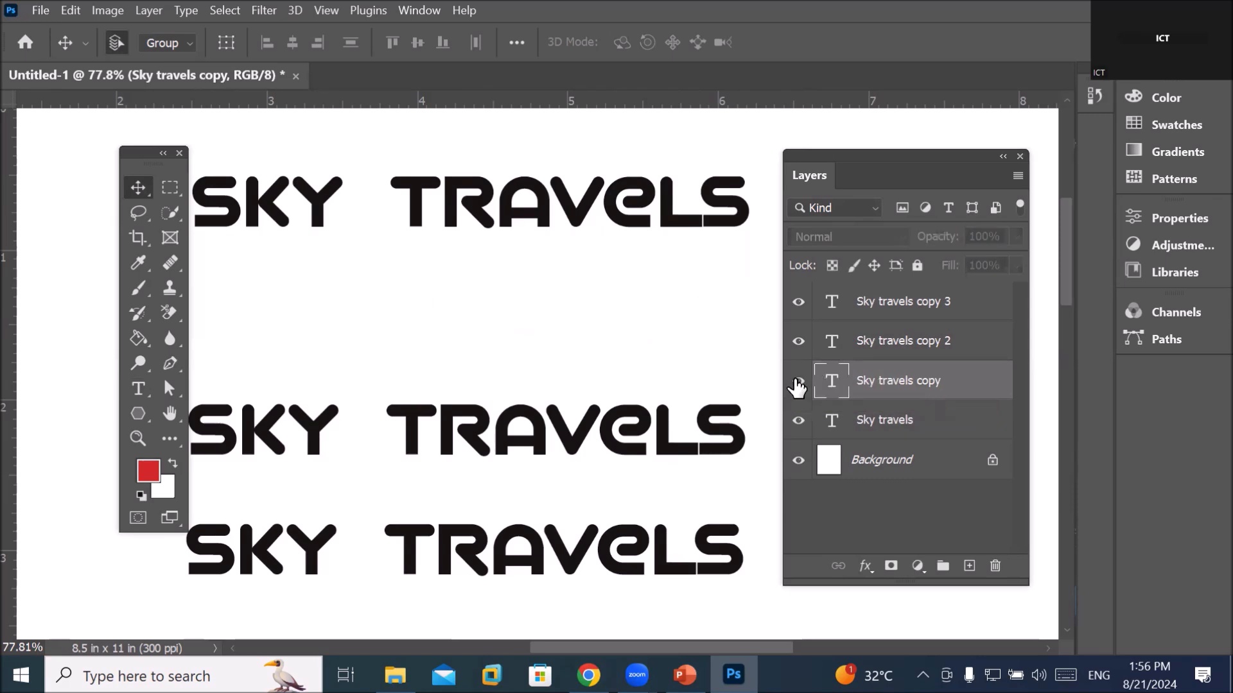
pyautogui.click(797, 383)
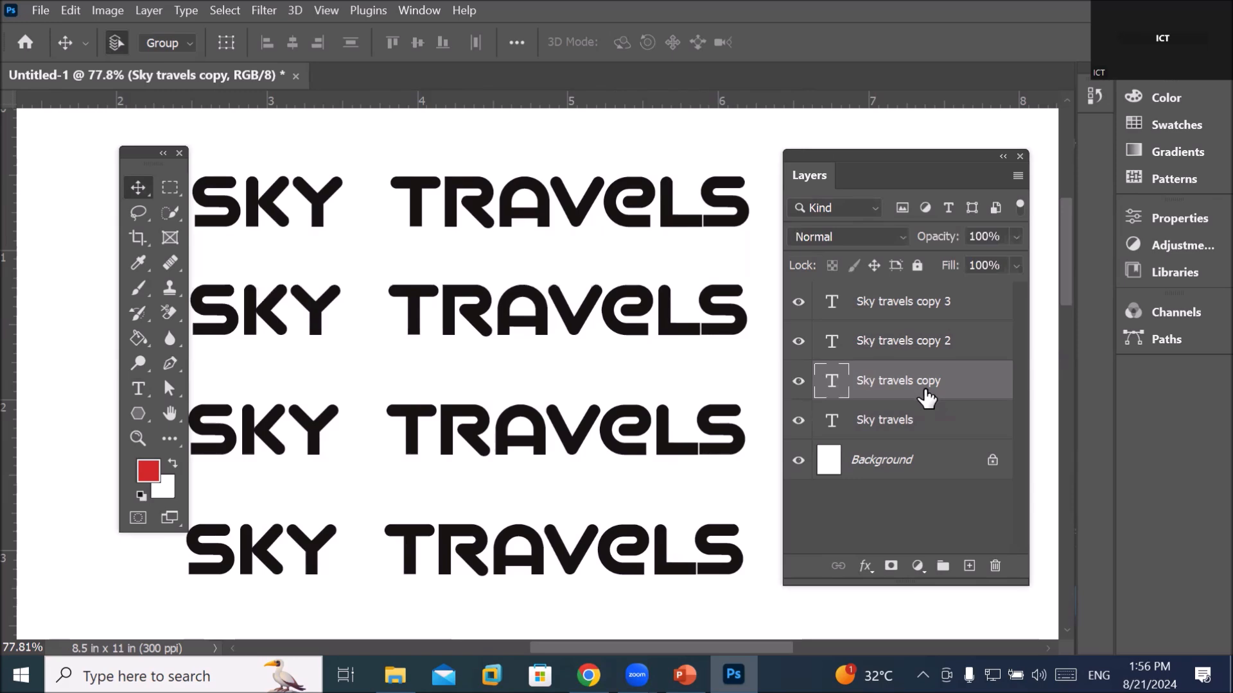
pyautogui.hotkey('ctrl', 't')
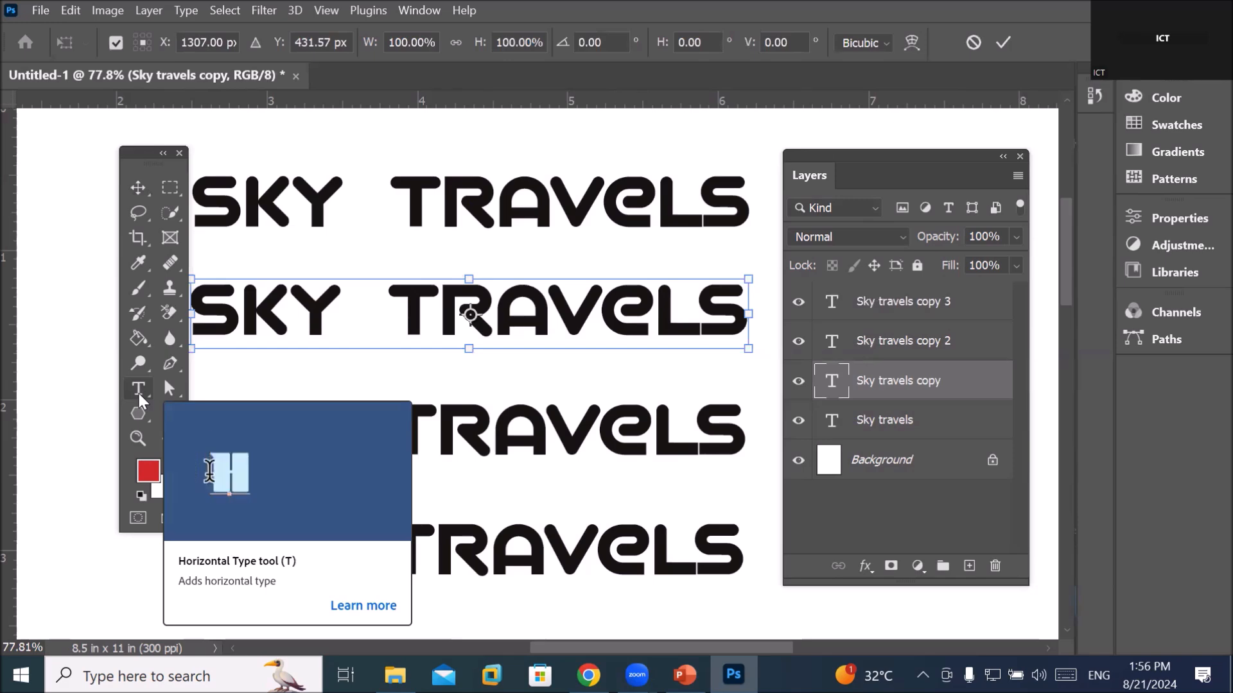
# Select the whole second SKY TRAVELS line with the Type tool, keeping A GALEGA after browsing fonts
pyautogui.click(140, 398)
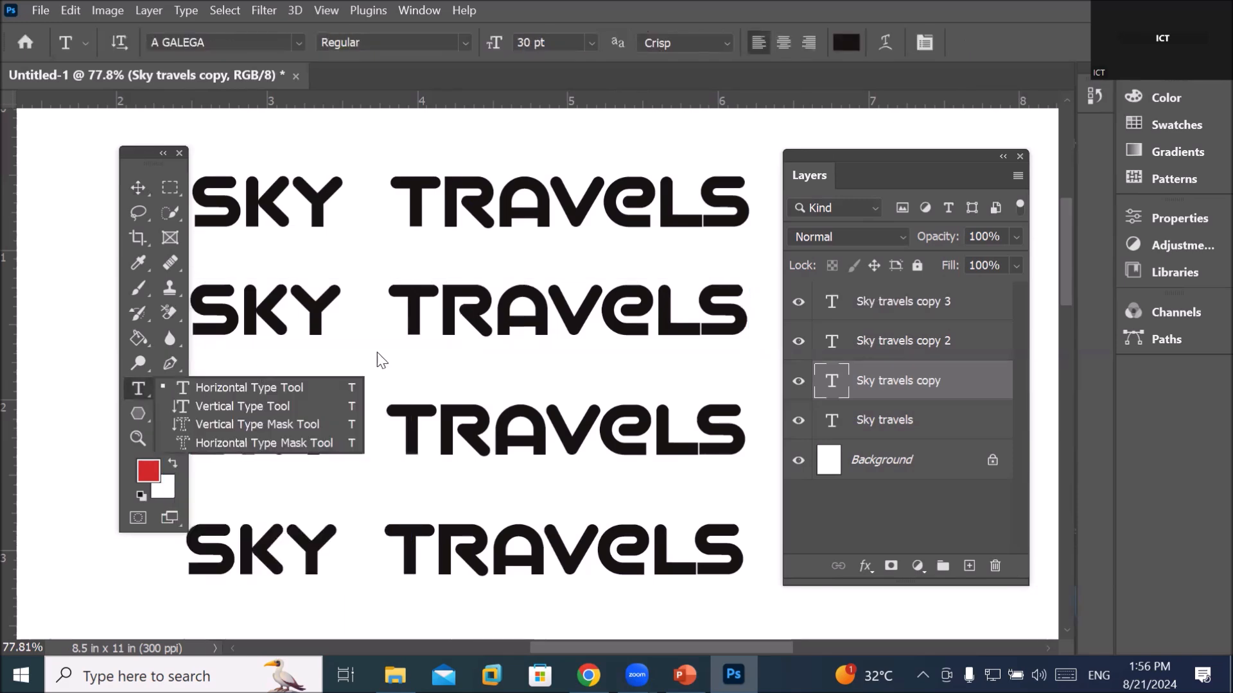
pyautogui.click(456, 313)
pyautogui.moveTo(228, 307); pyautogui.dragTo(740, 342)
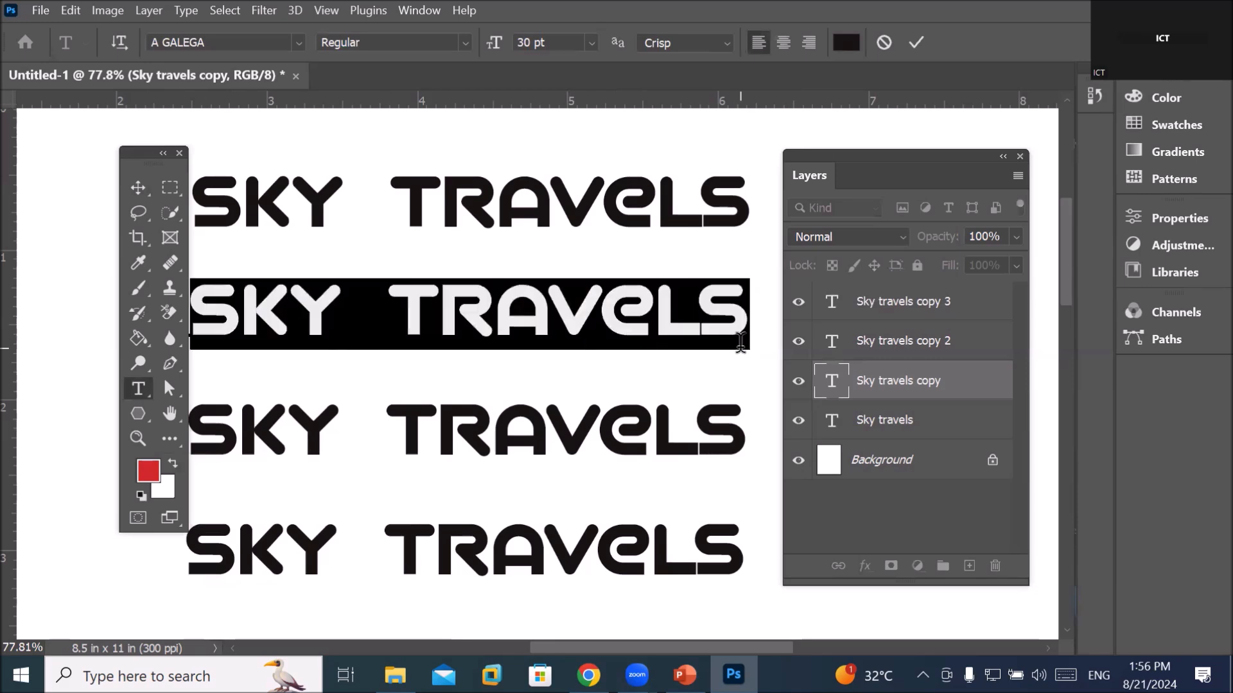
pyautogui.click(600, 303)
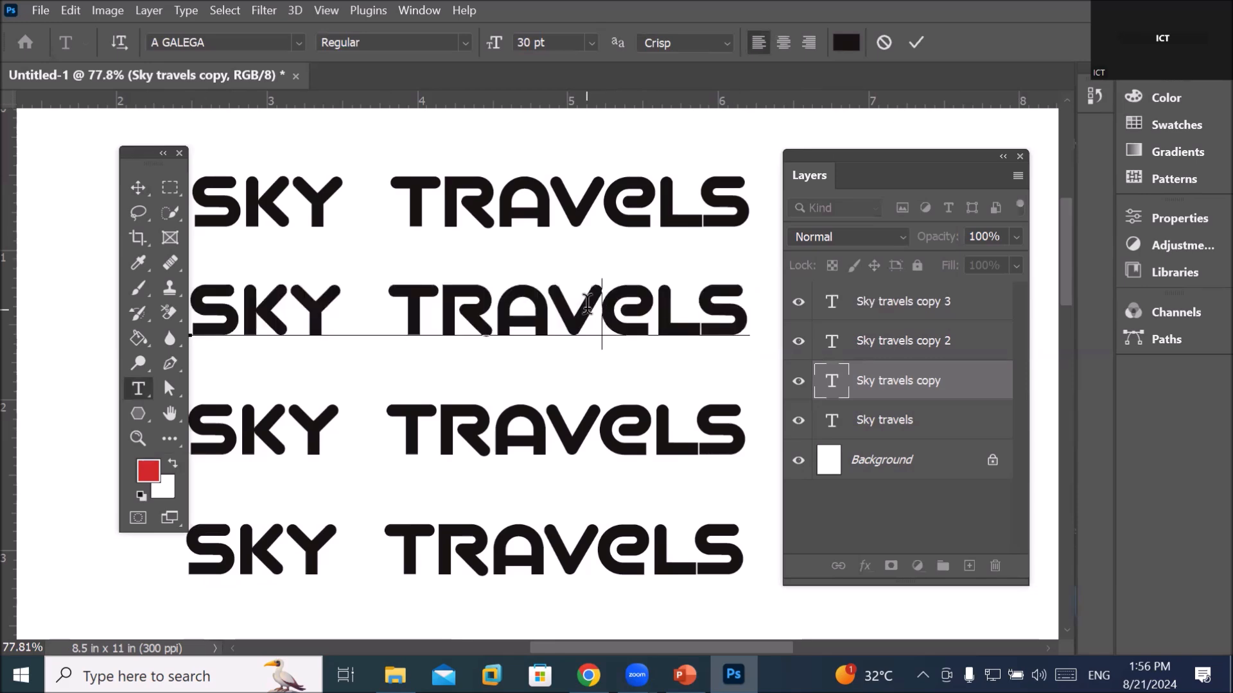
pyautogui.doubleClick(587, 302)
pyautogui.click(274, 302)
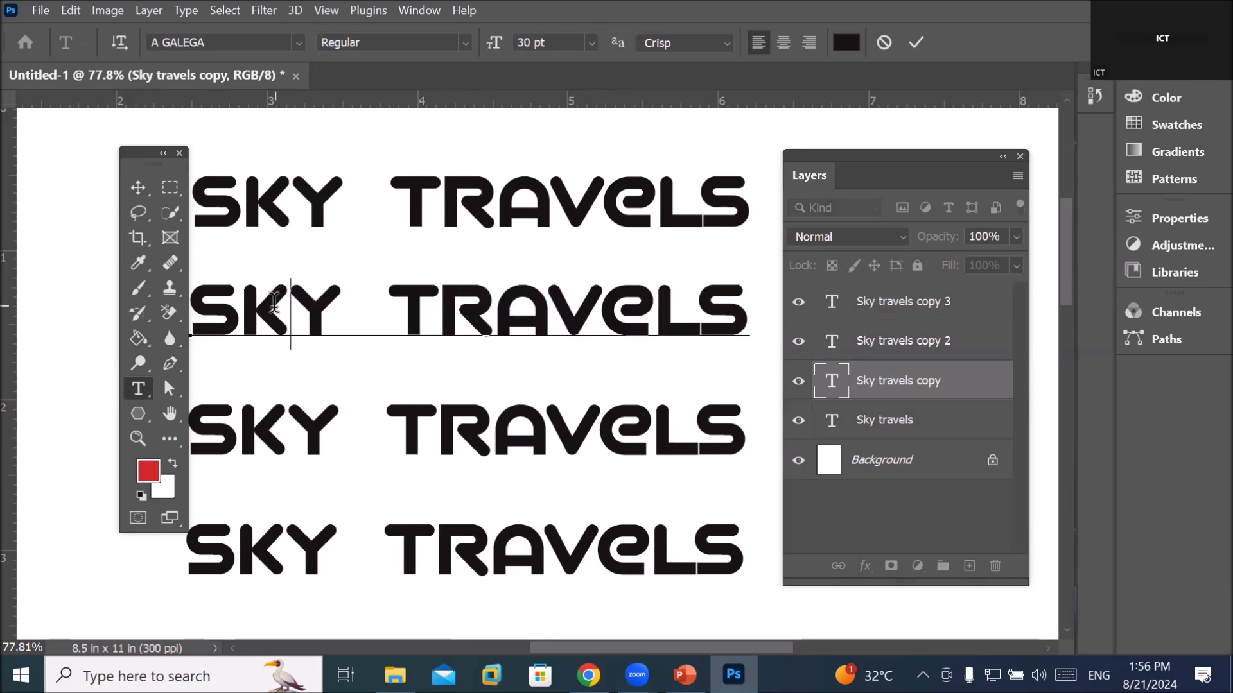
pyautogui.doubleClick(274, 302)
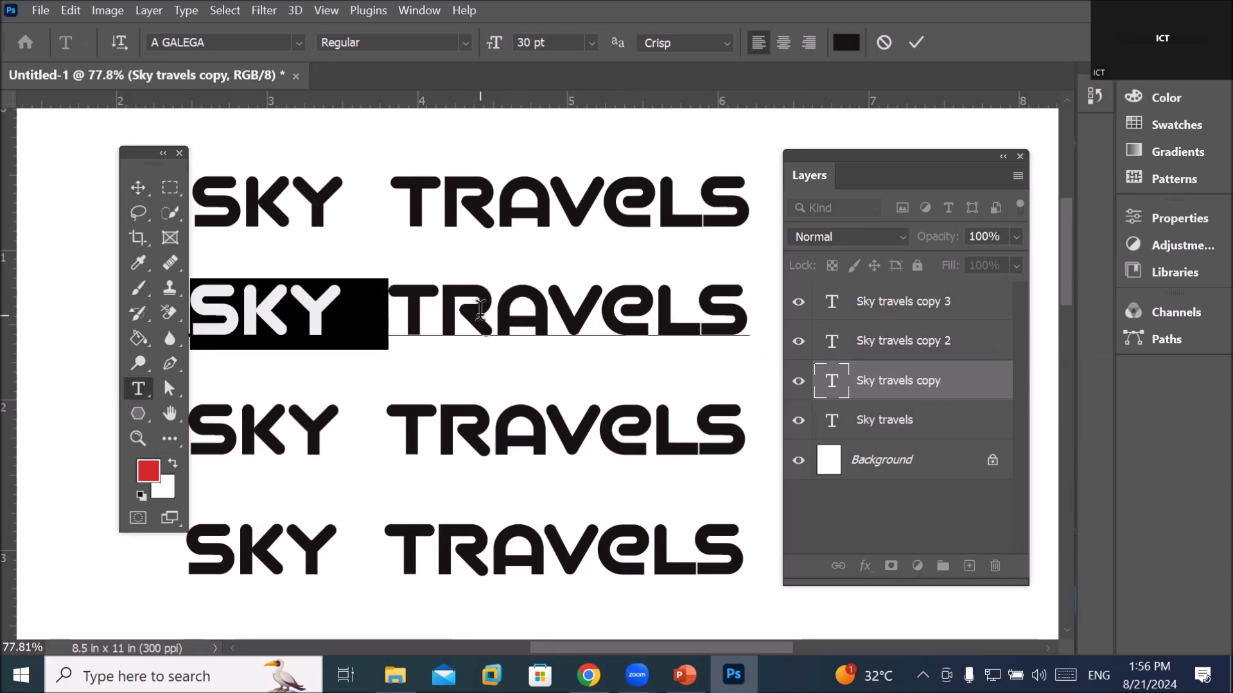
pyautogui.tripleClick(480, 310)
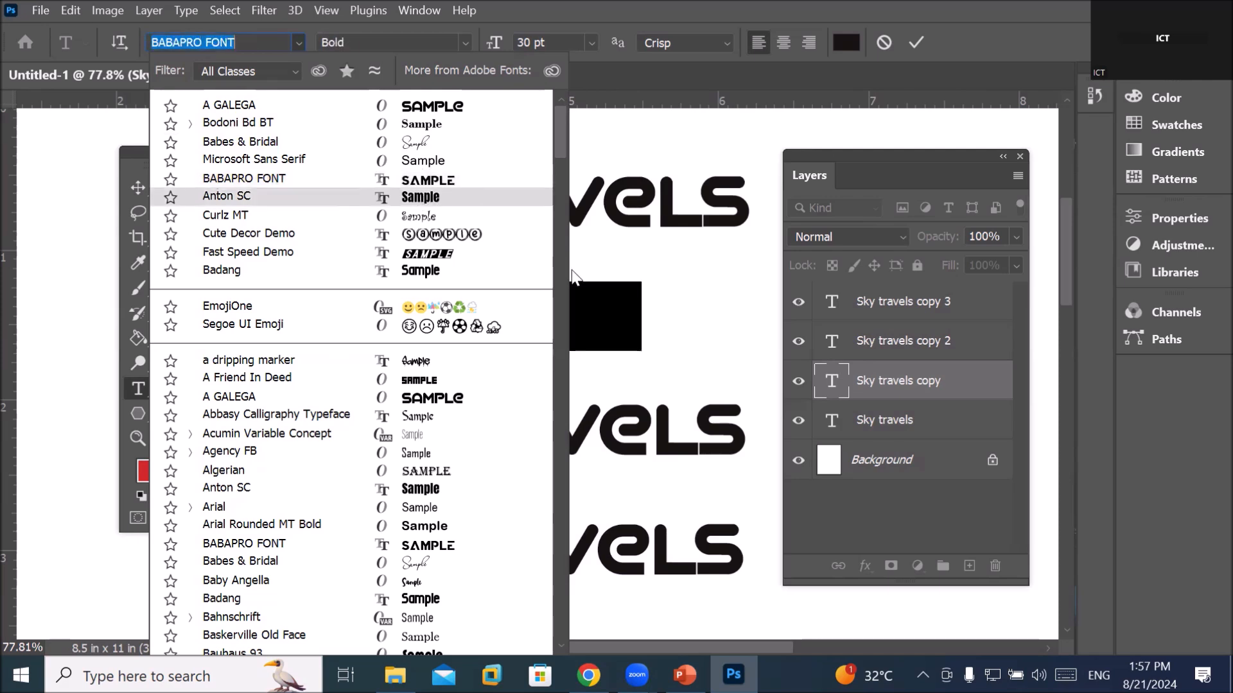
pyautogui.press('Escape')
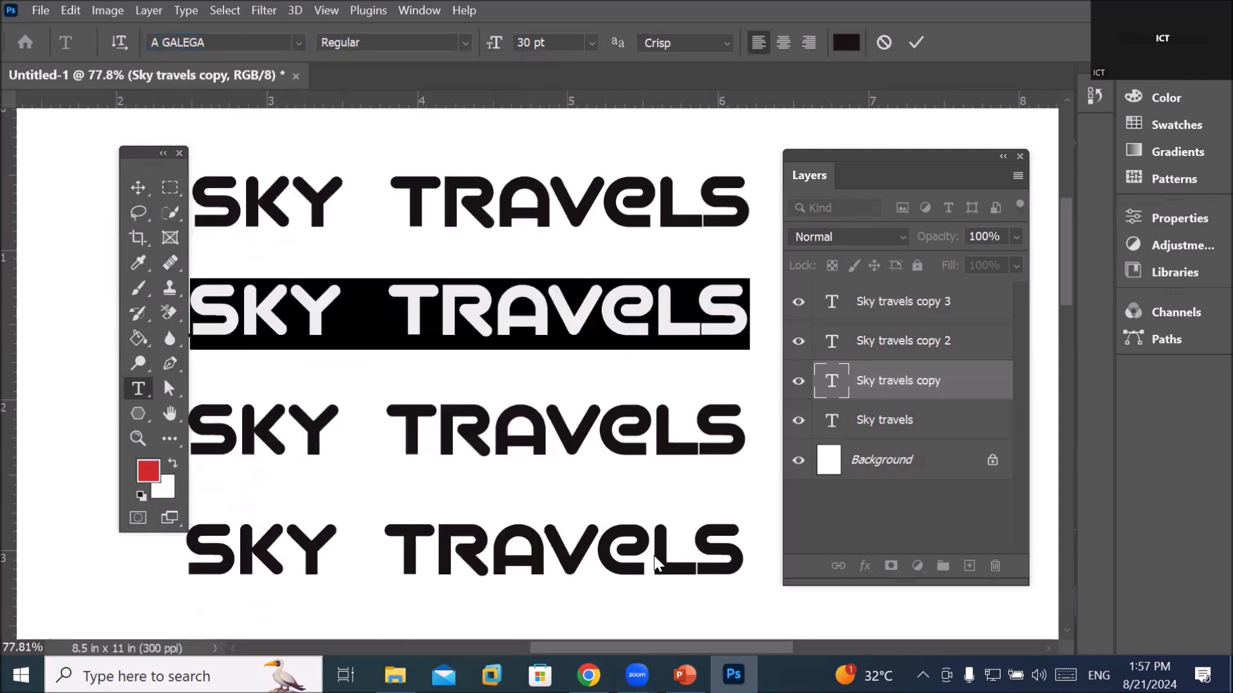
# Collapse the Layers panel and move it off the artwork
pyautogui.moveTo(855, 176); pyautogui.dragTo(755, 188)
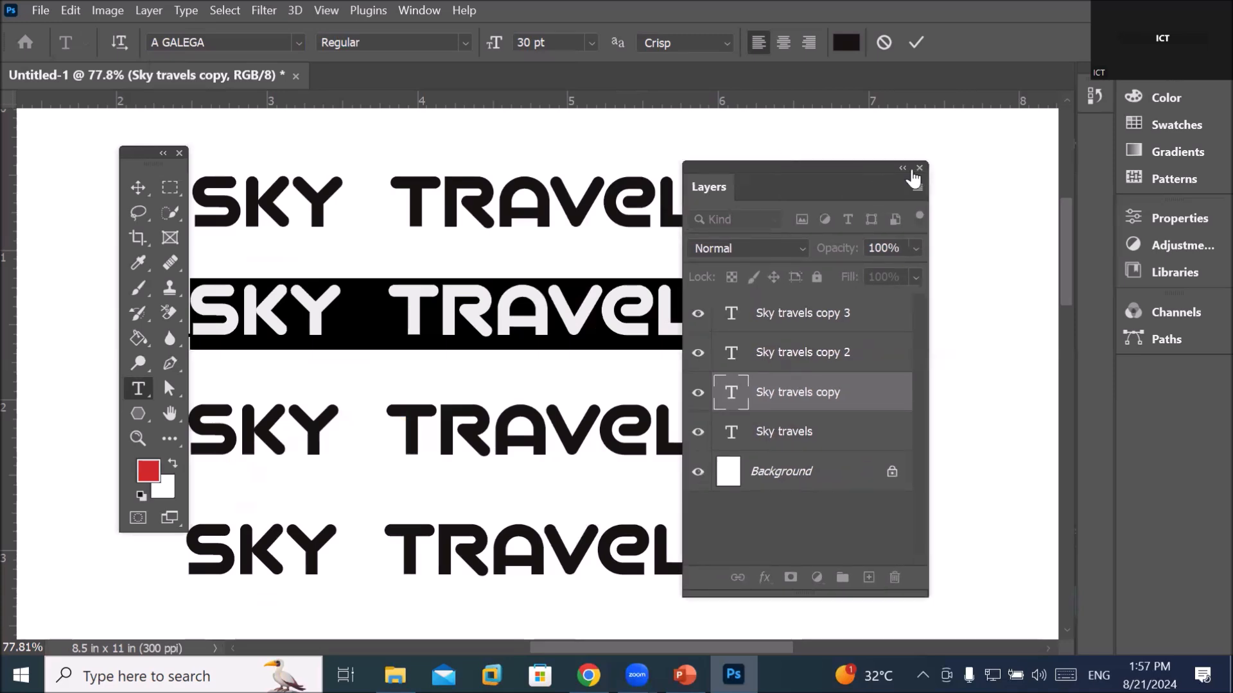
pyautogui.click(903, 168)
pyautogui.moveTo(751, 201); pyautogui.dragTo(1011, 326)
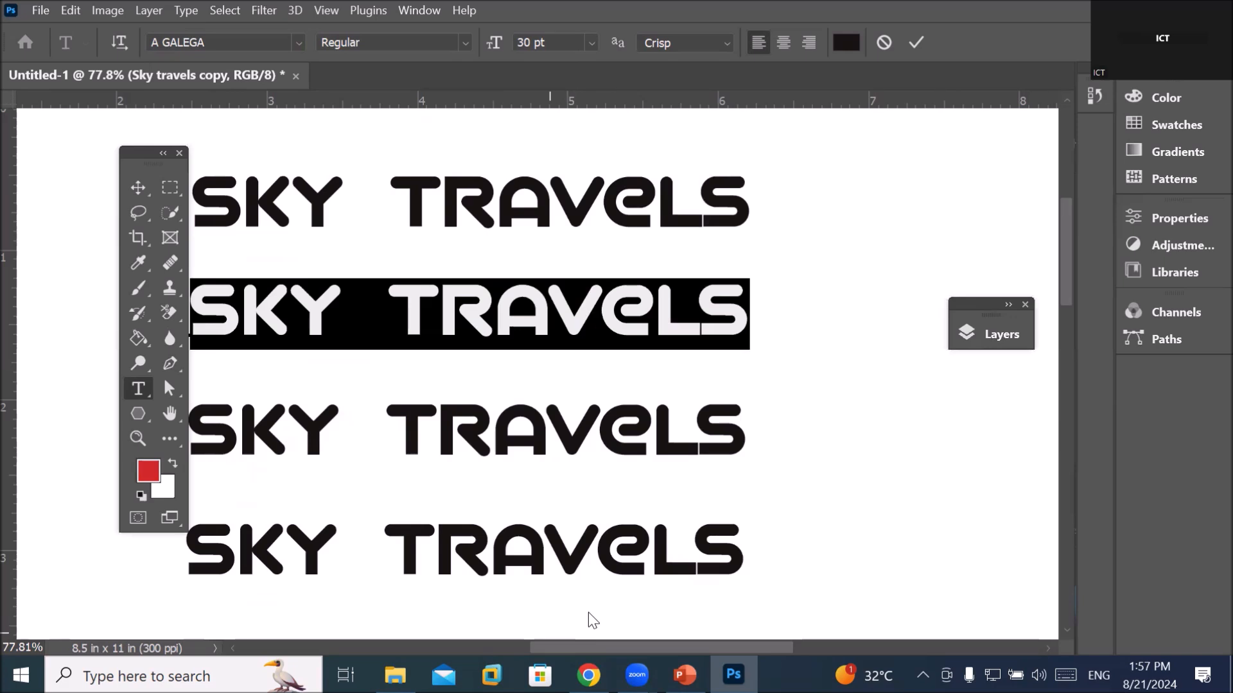
pyautogui.hscroll(-5, 593, 621)
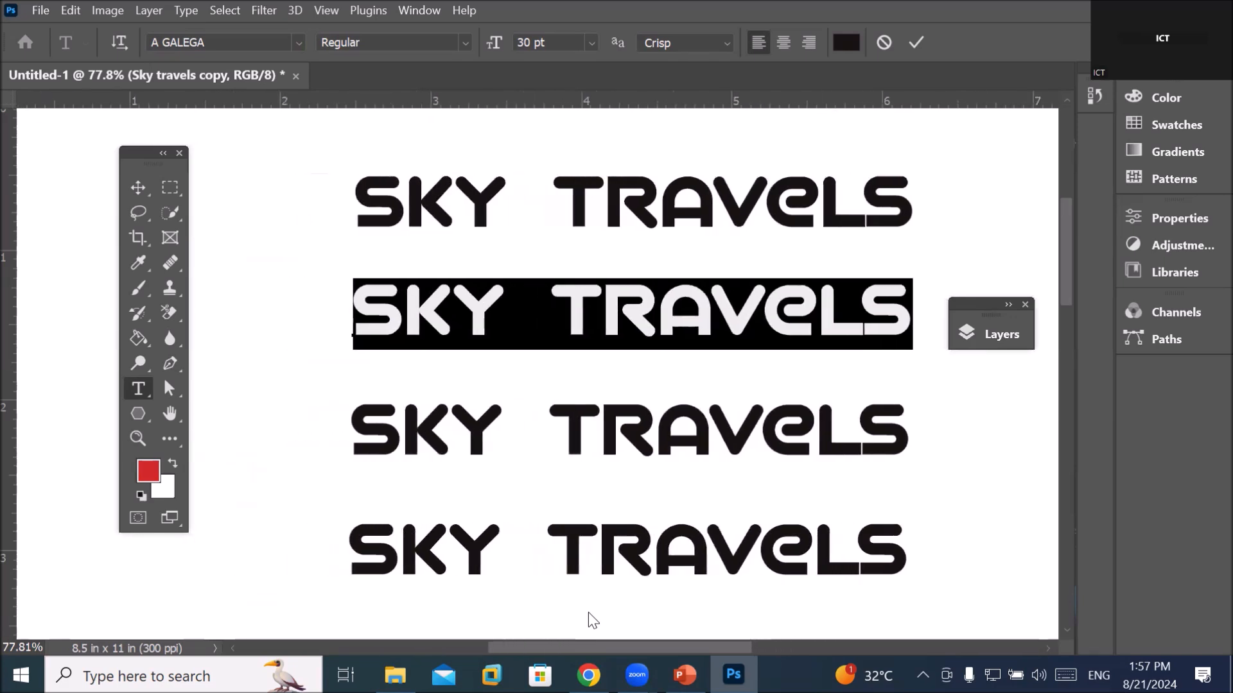
pyautogui.hscroll(-2, 594, 621)
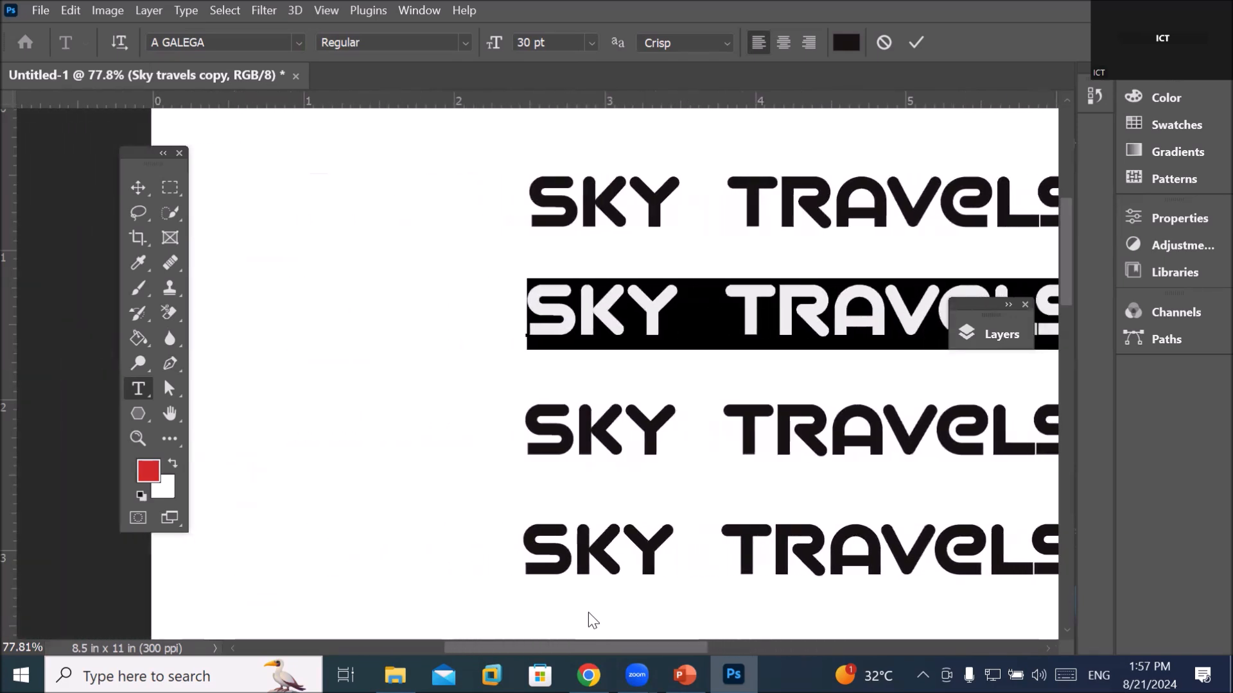
pyautogui.moveTo(985, 307); pyautogui.dragTo(236, 547)
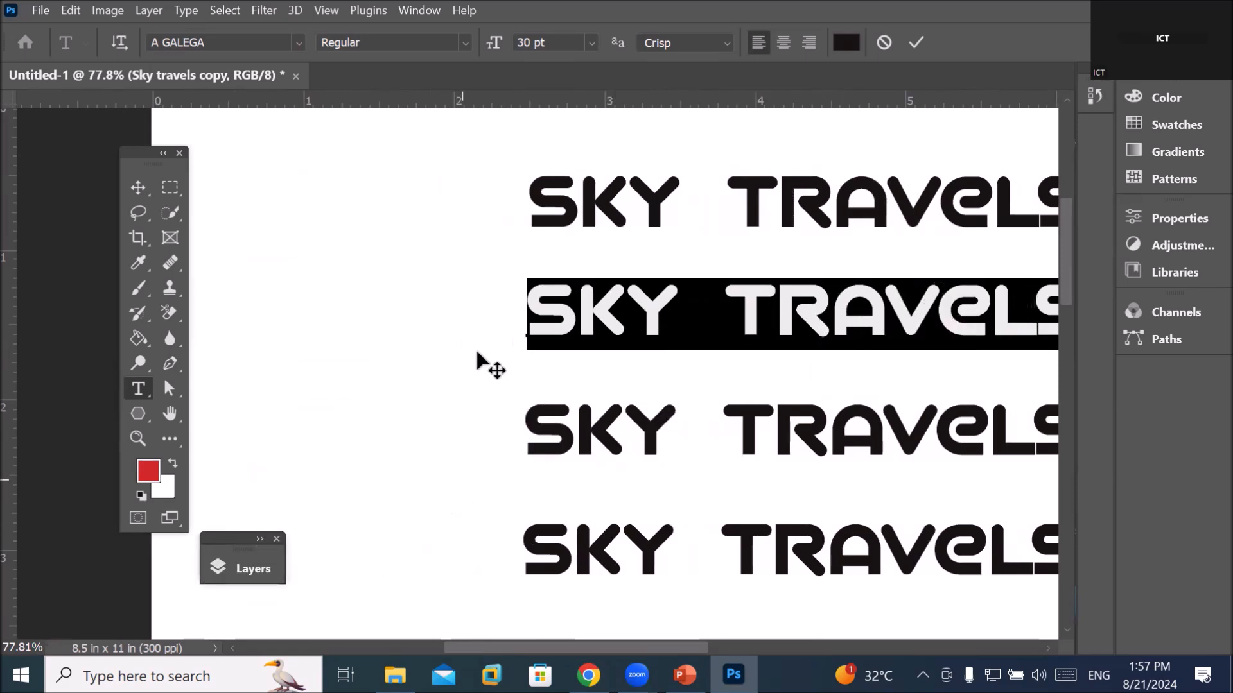
# Preview Cute Decor, Fast Speed, Badang and others, then apply Baskerville Old Face
pyautogui.click(298, 42)
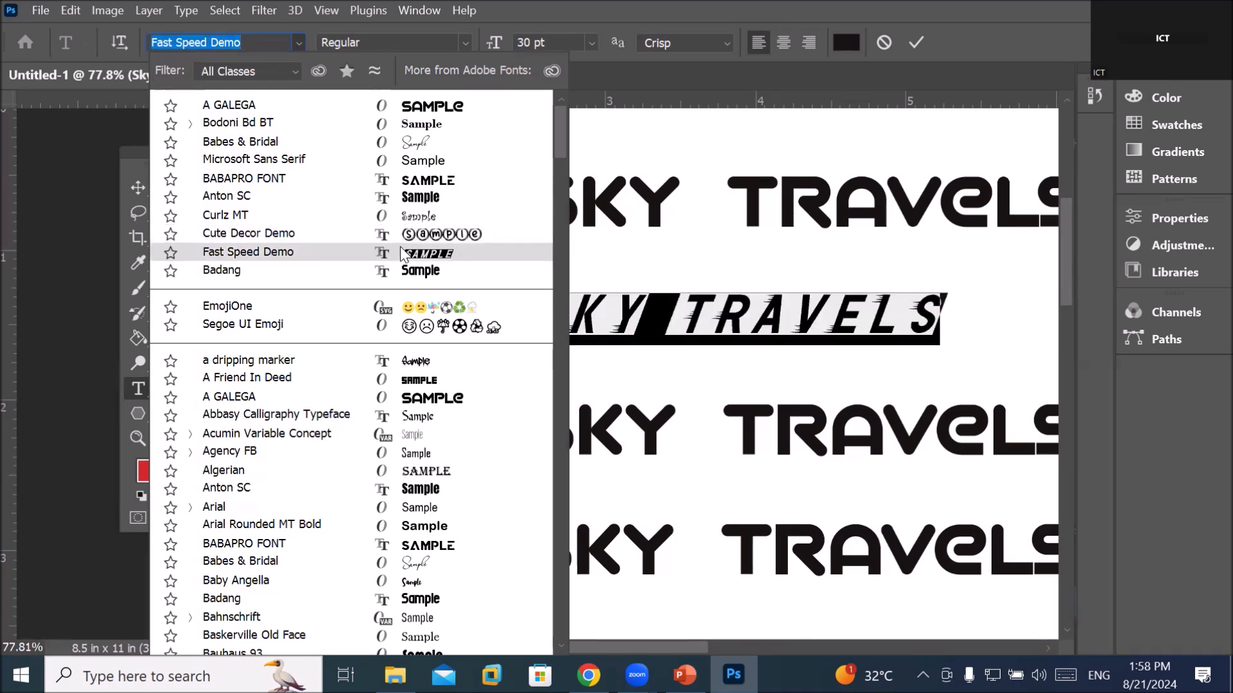
pyautogui.press('Up')
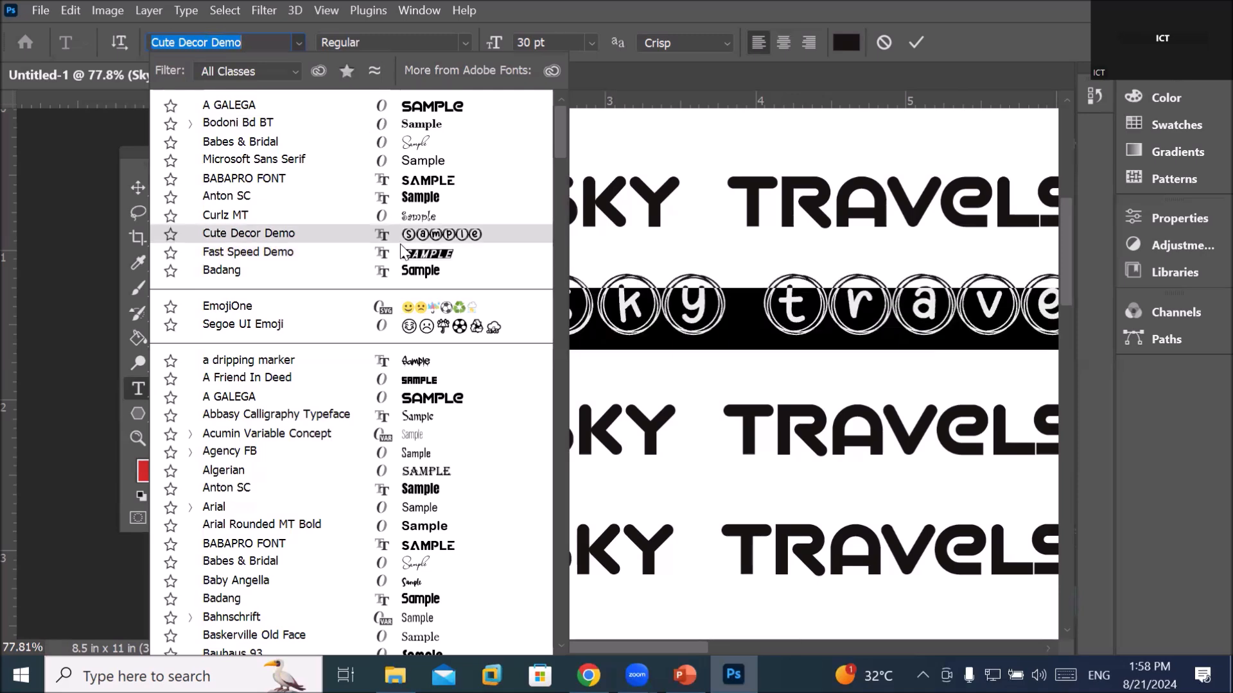
pyautogui.press('Down')
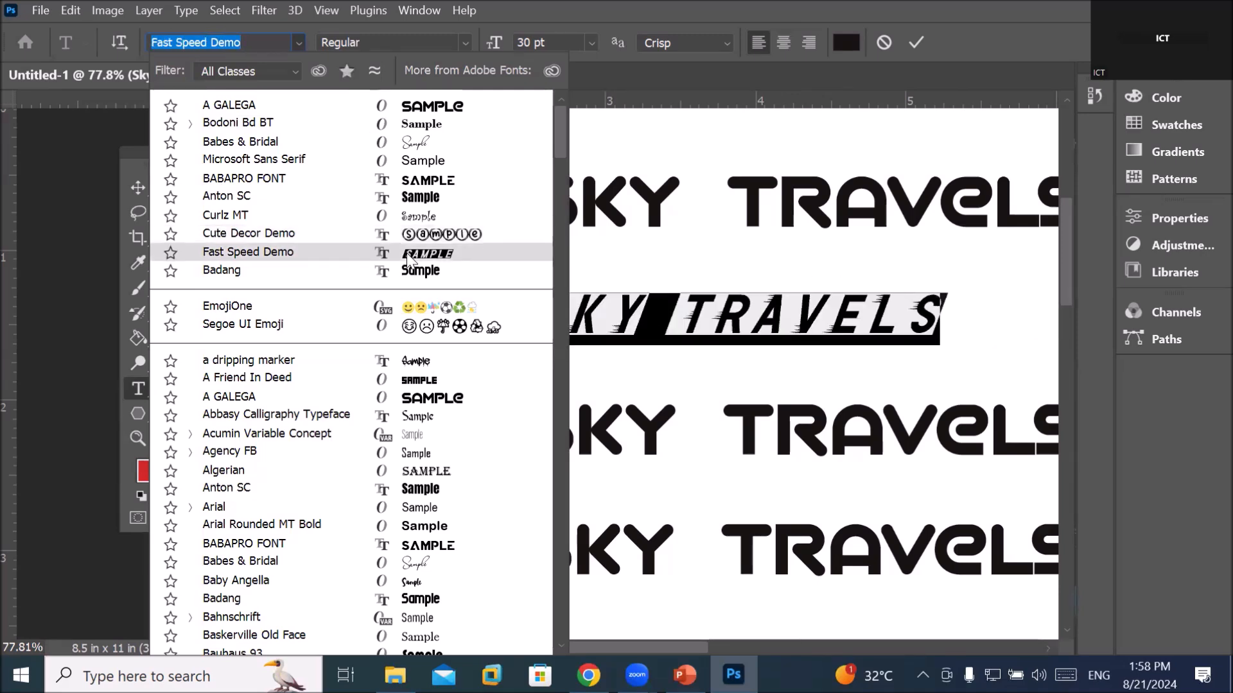
pyautogui.press('Down')
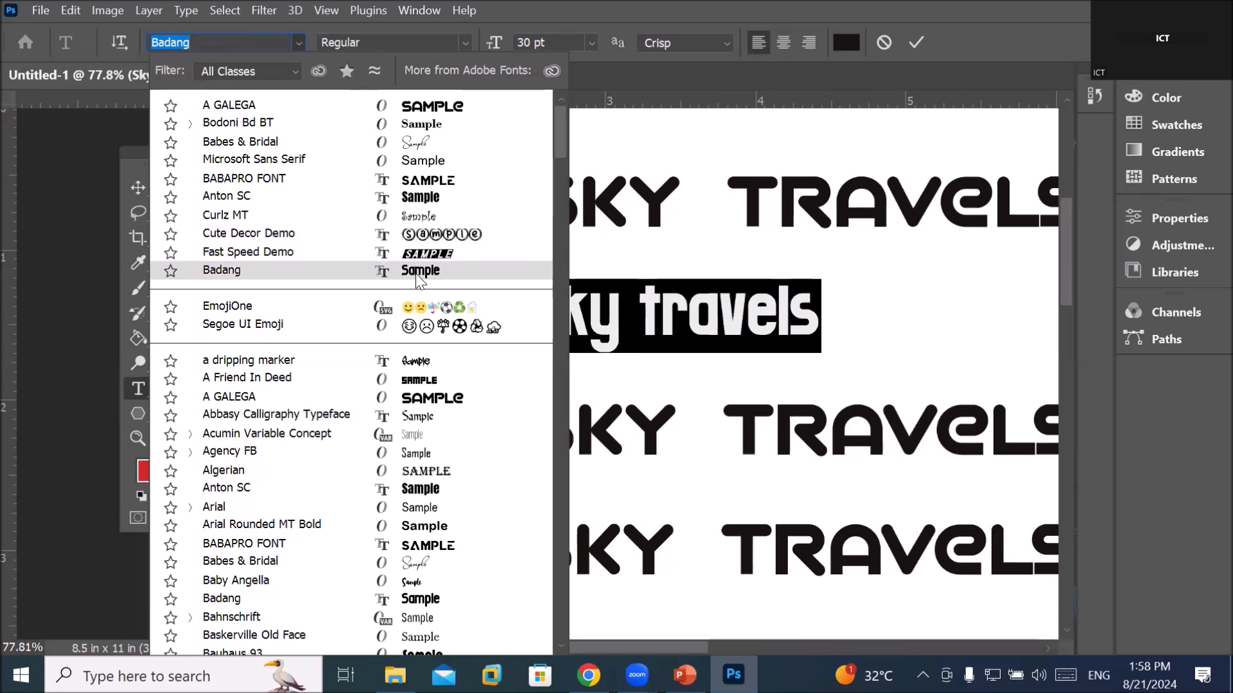
pyautogui.press('Down')
pyautogui.press('Down')
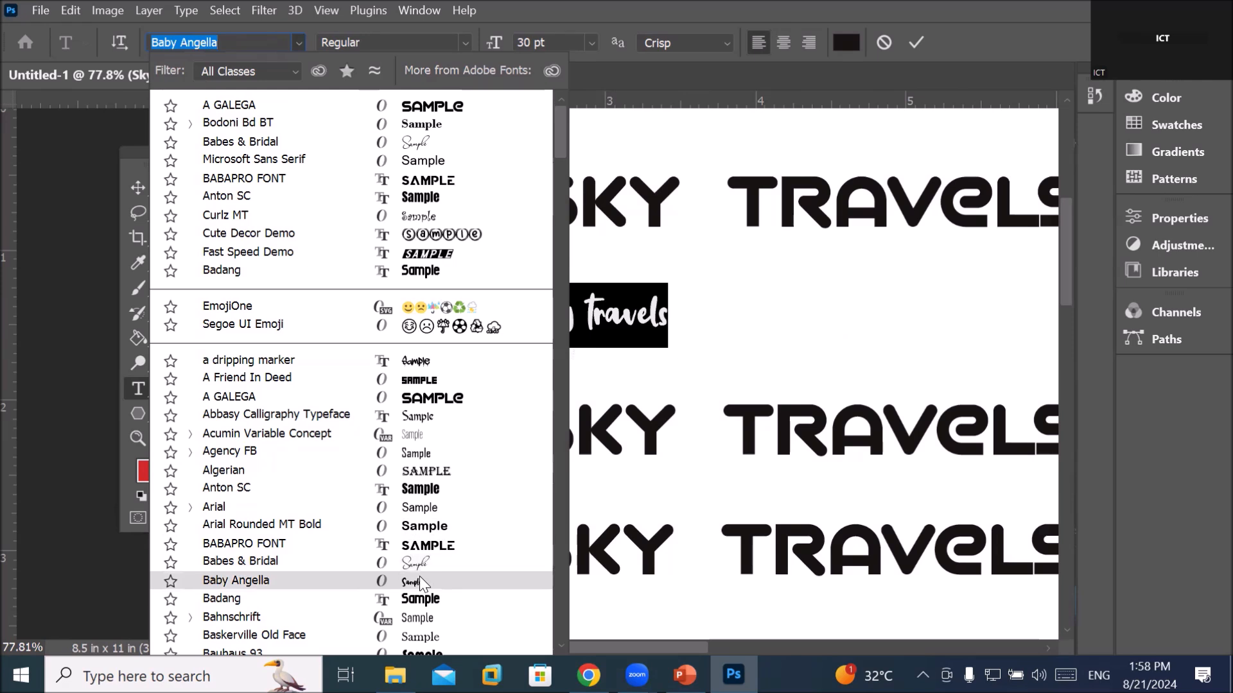
pyautogui.scroll(-2, 419, 576)
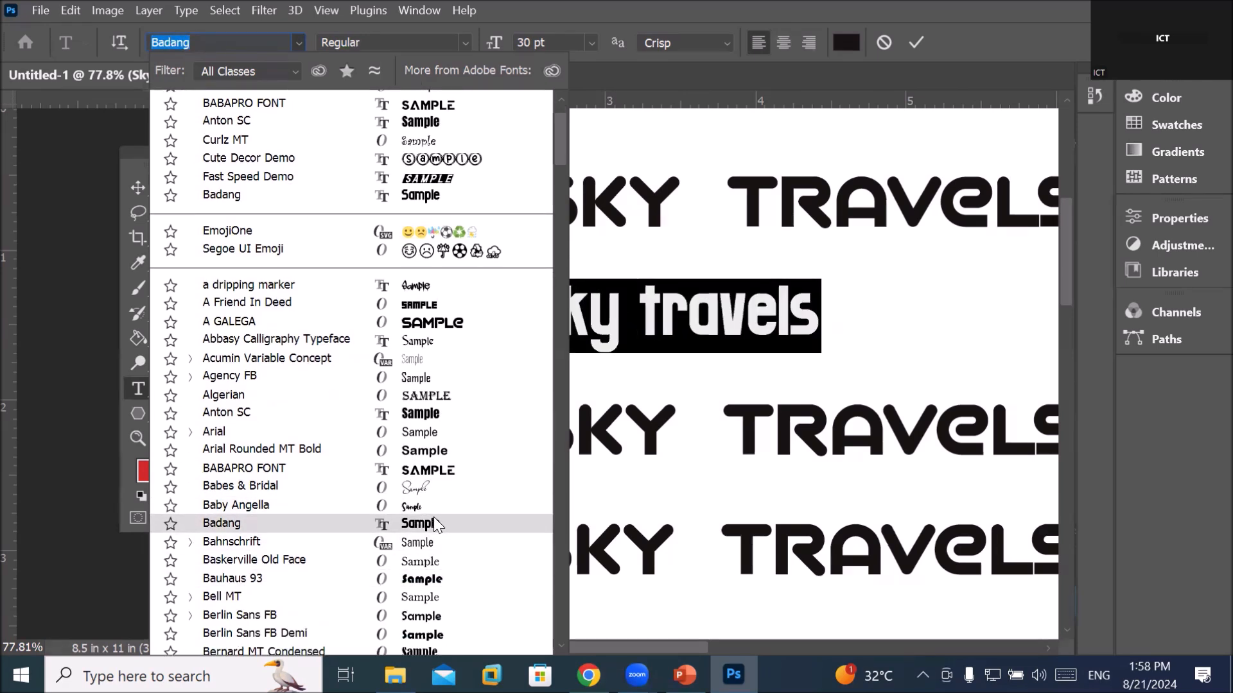
pyautogui.click(434, 561)
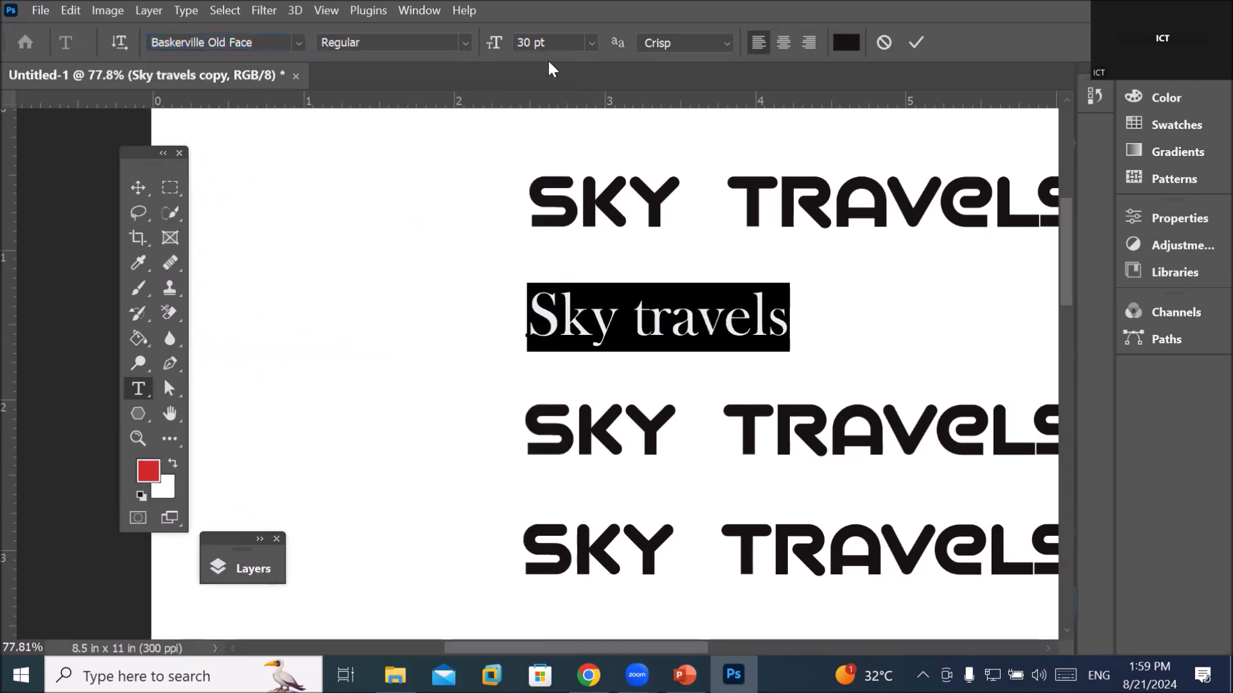
# Raise the Baskerville 'Sky travels' line's font size from 30 pt to 66 pt
pyautogui.scroll(14, 571, 41)
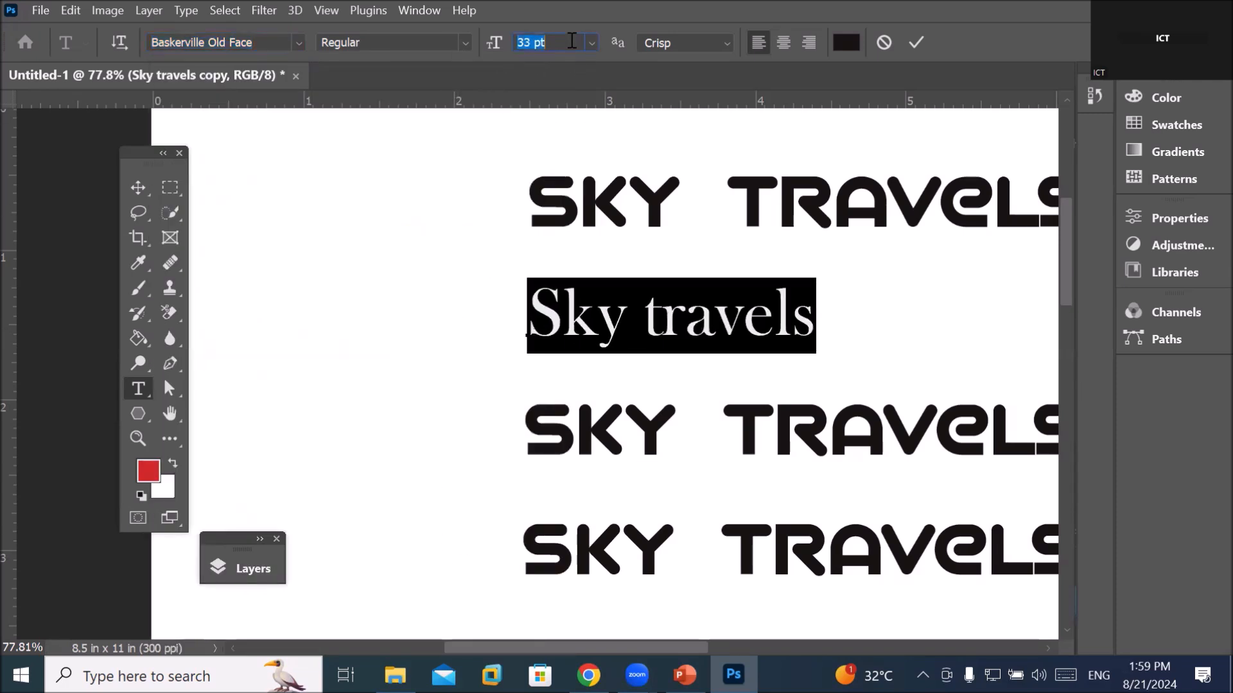
pyautogui.scroll(17, 572, 40)
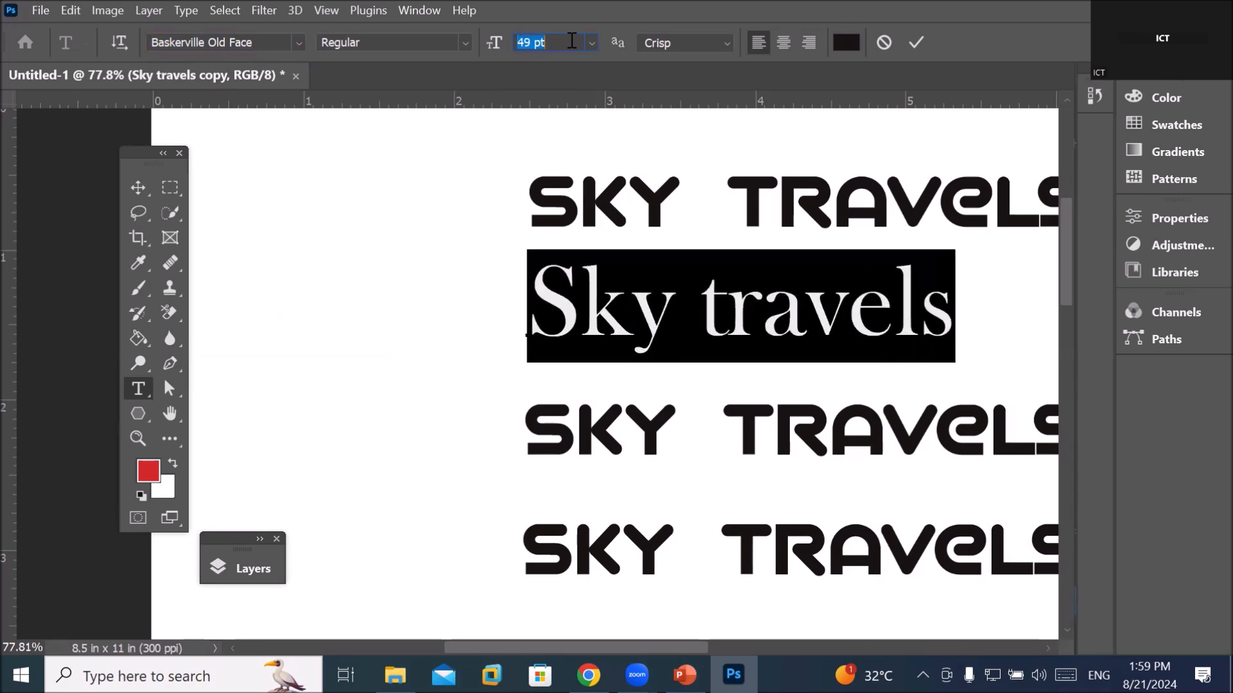
pyautogui.scroll(5, 572, 41)
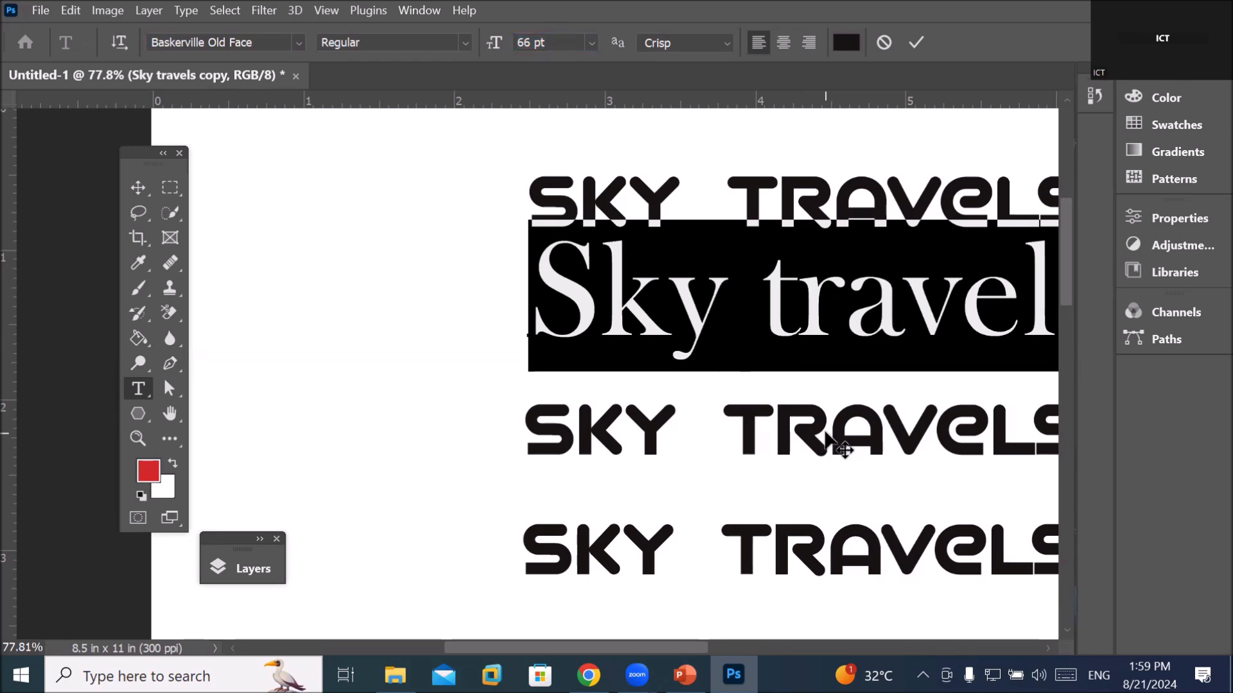
pyautogui.click(297, 43)
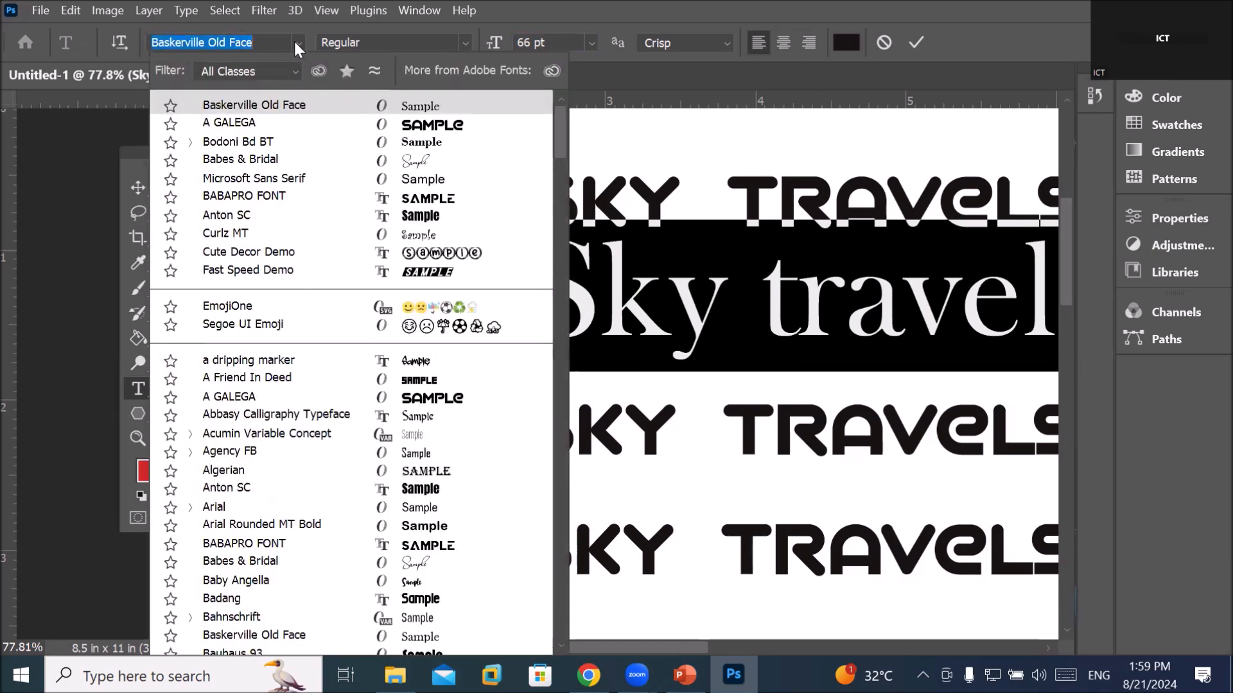
# Switch the 66 pt 'Sky travels' line from Baskerville Old Face to A GALEGA
pyautogui.click(661, 190)
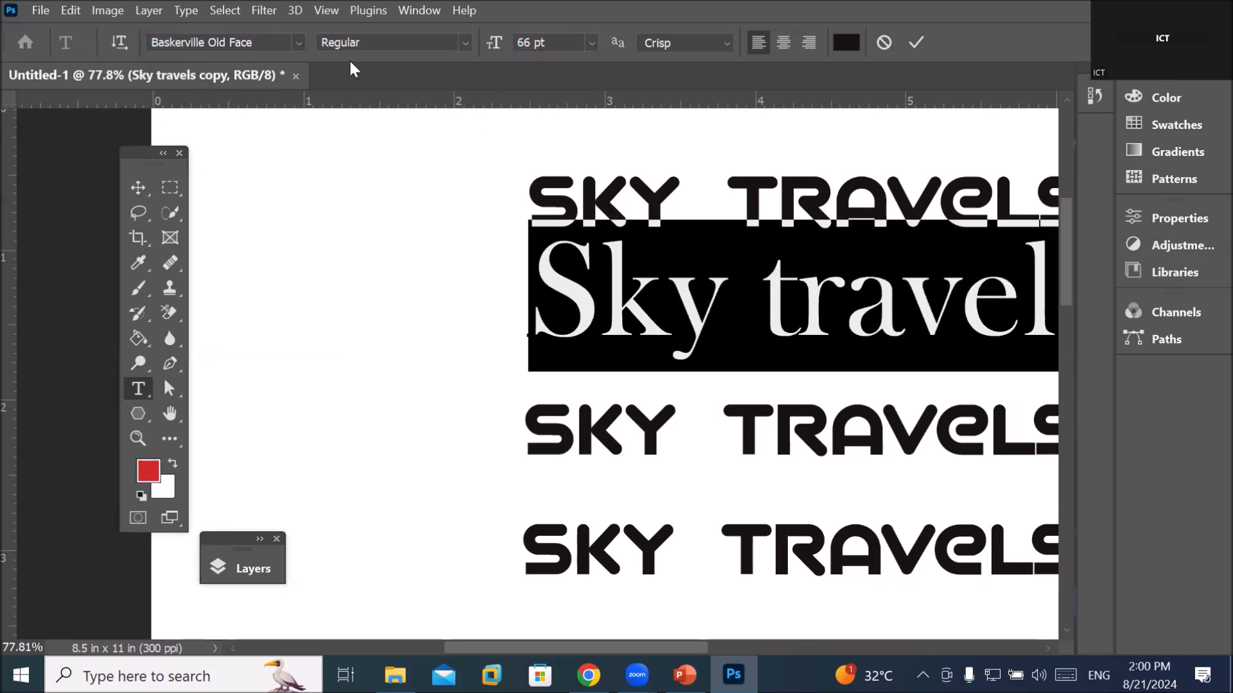
pyautogui.click(298, 43)
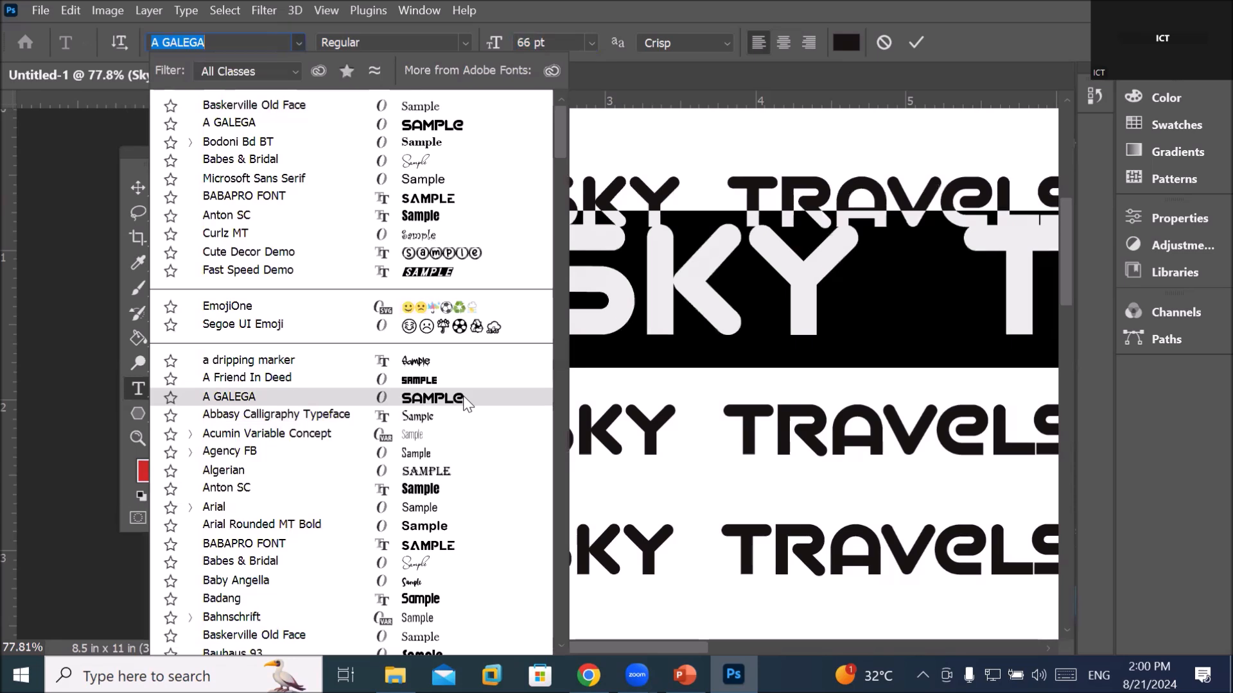
pyautogui.click(464, 398)
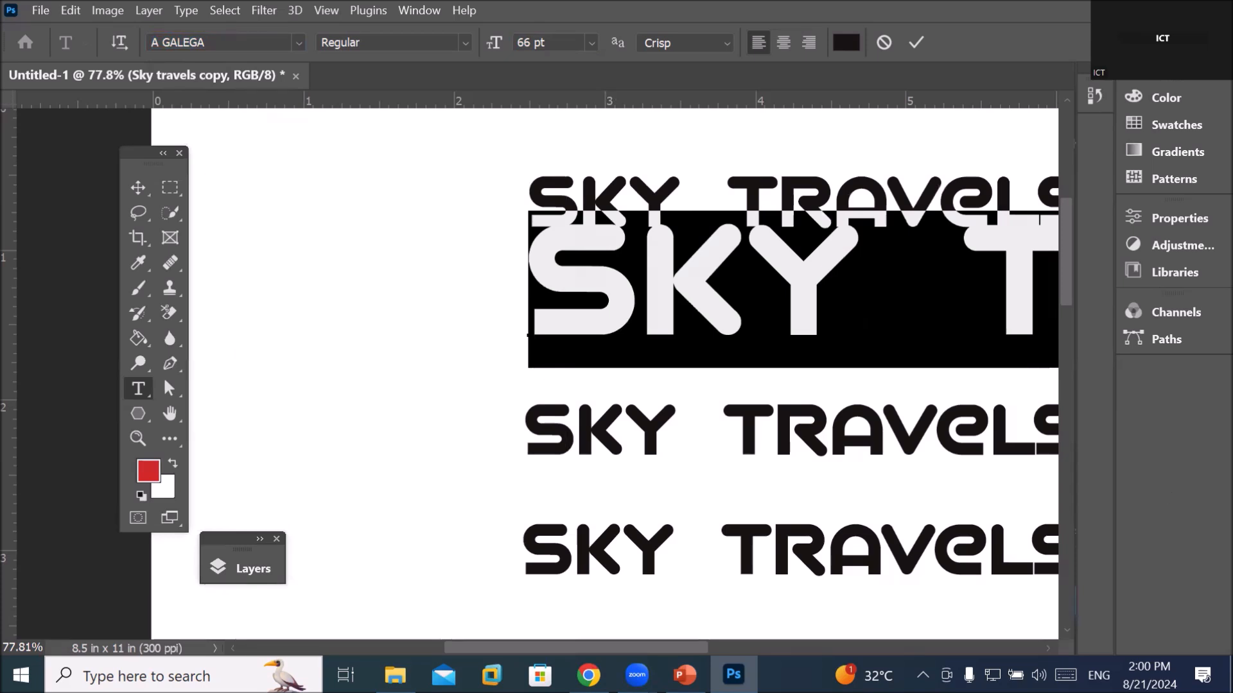
pyautogui.moveTo(588, 675)
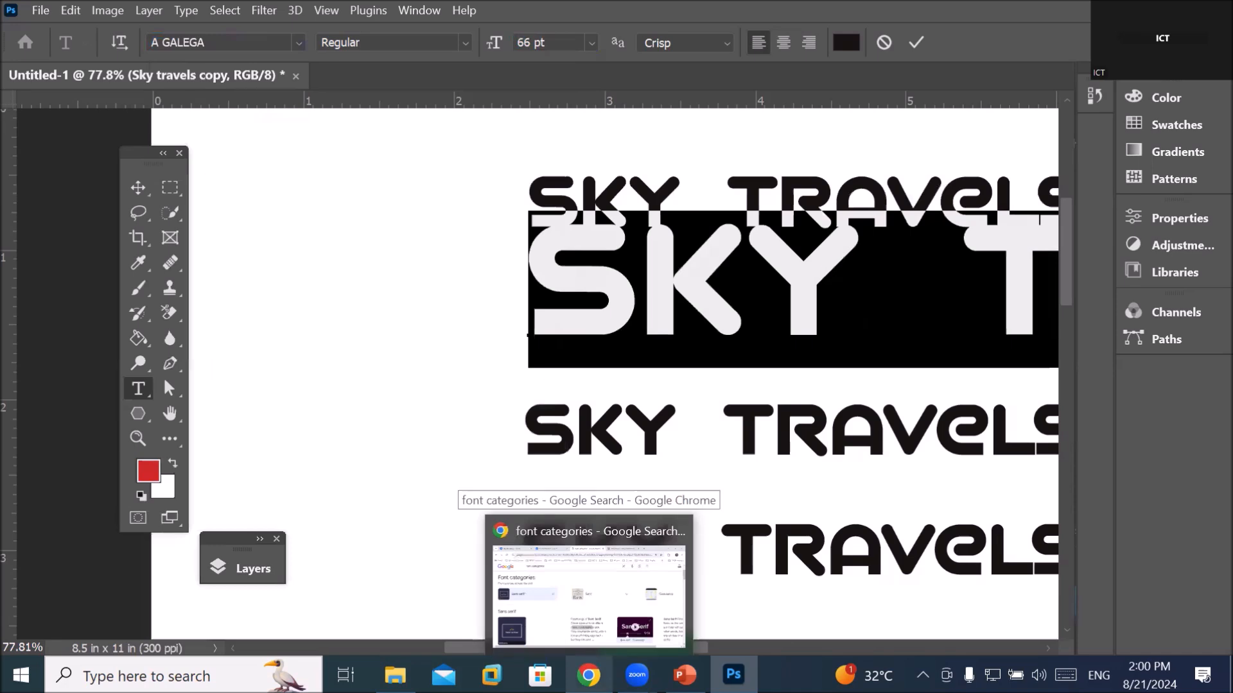
# Open a new Chrome tab on the Google home page
pyautogui.click(588, 577)
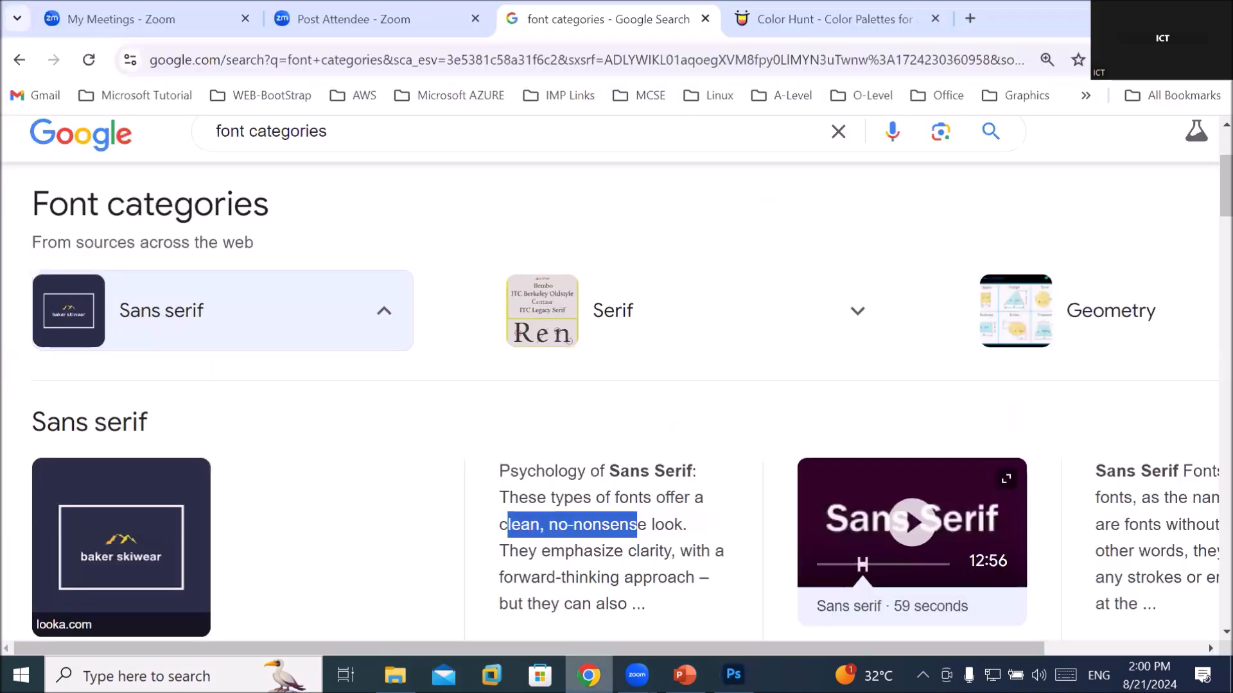
pyautogui.click(972, 13)
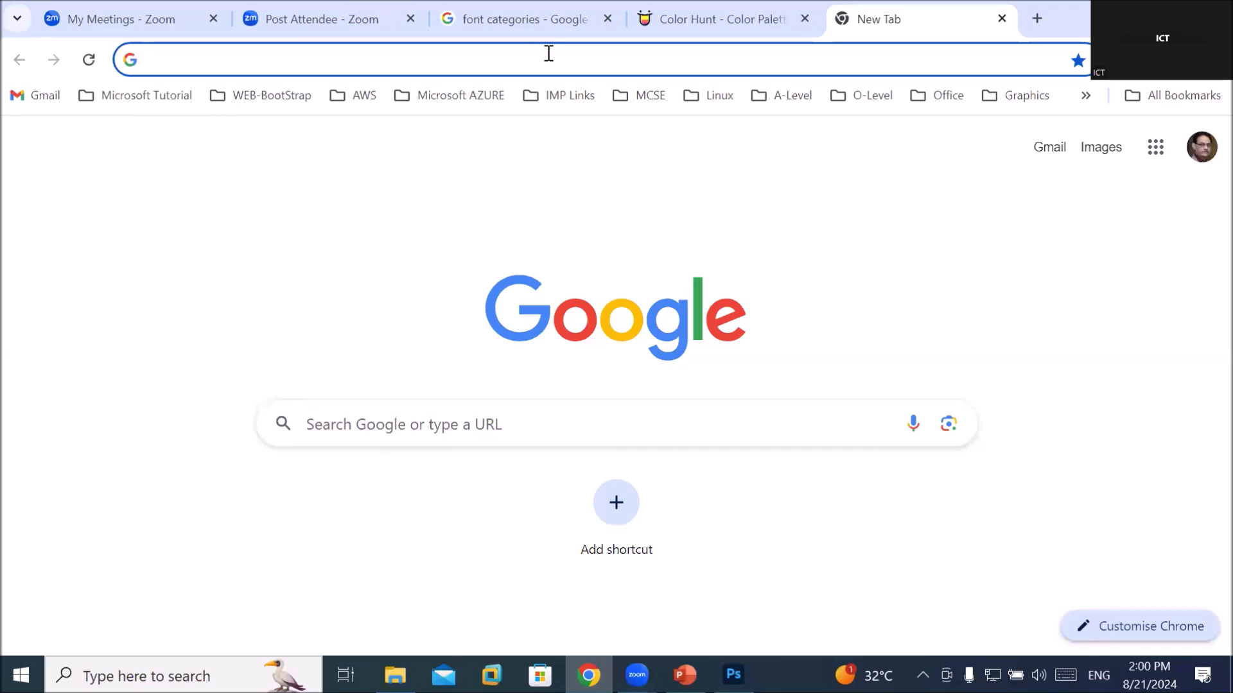
pyautogui.write('goo')
pyautogui.press('Return')
# Search Google for 'download free fonts' and scroll through the font sites listed
pyautogui.write('do')
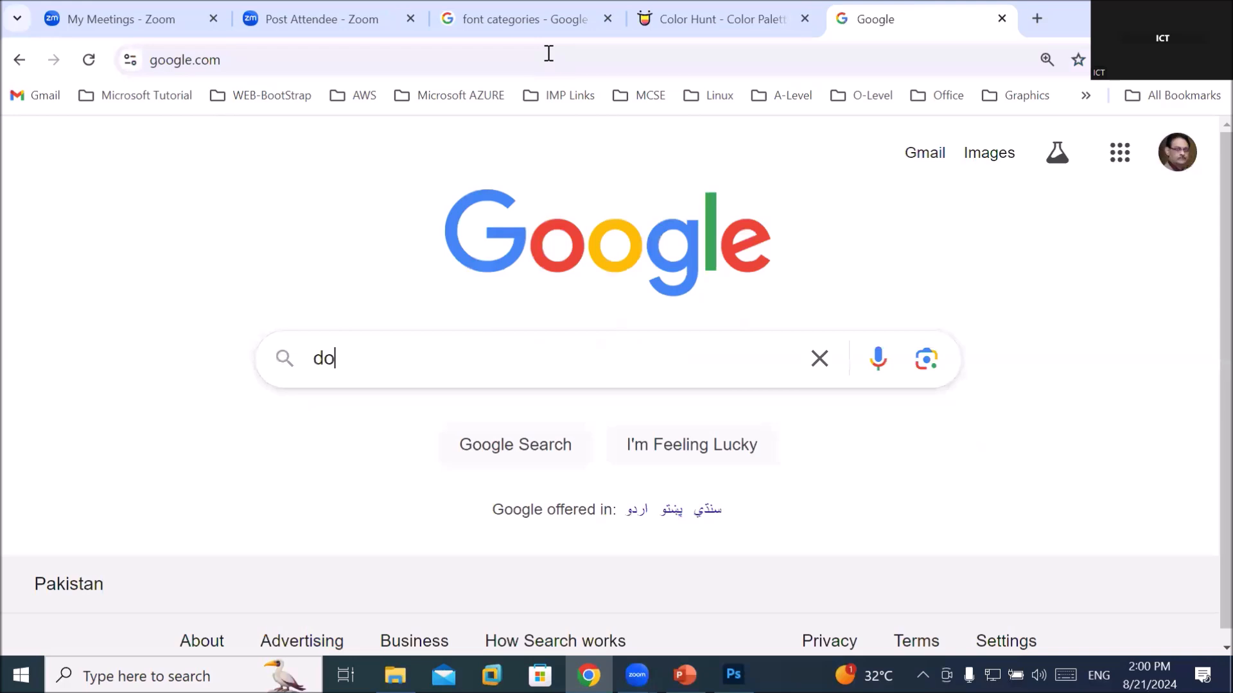
pyautogui.write('wnload free')
pyautogui.press('BackSpace')
pyautogui.press('BackSpace')
pyautogui.write('ree ')
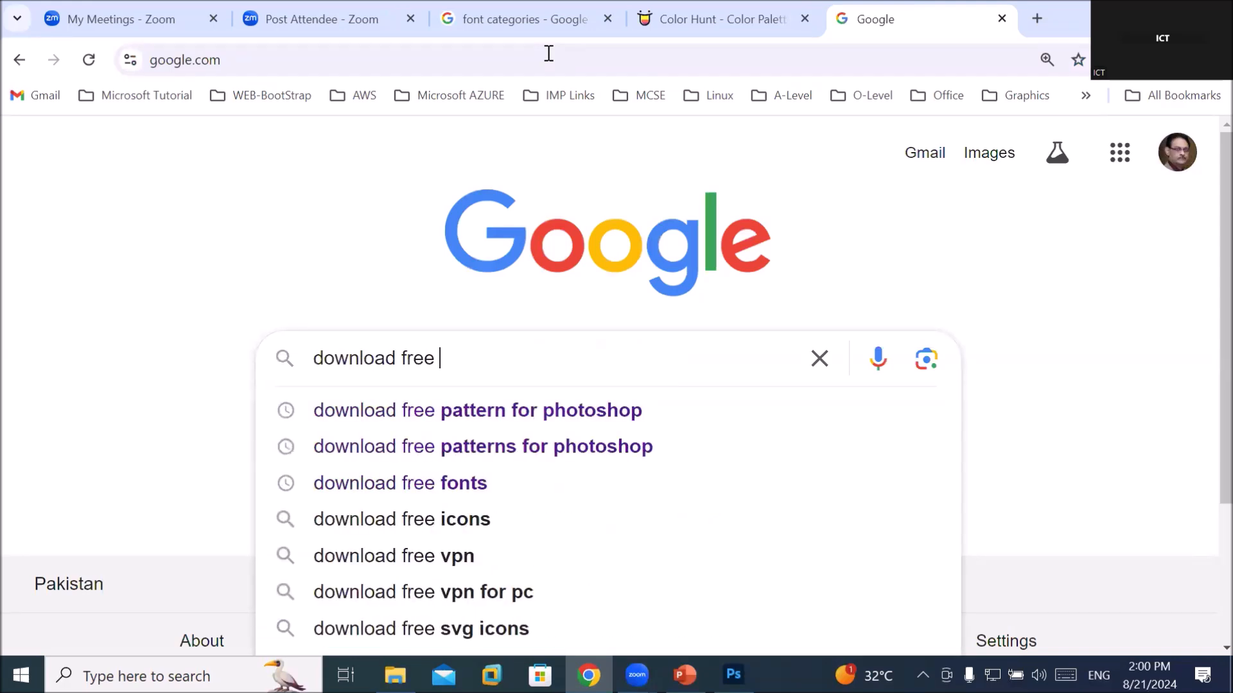
pyautogui.write('fonts')
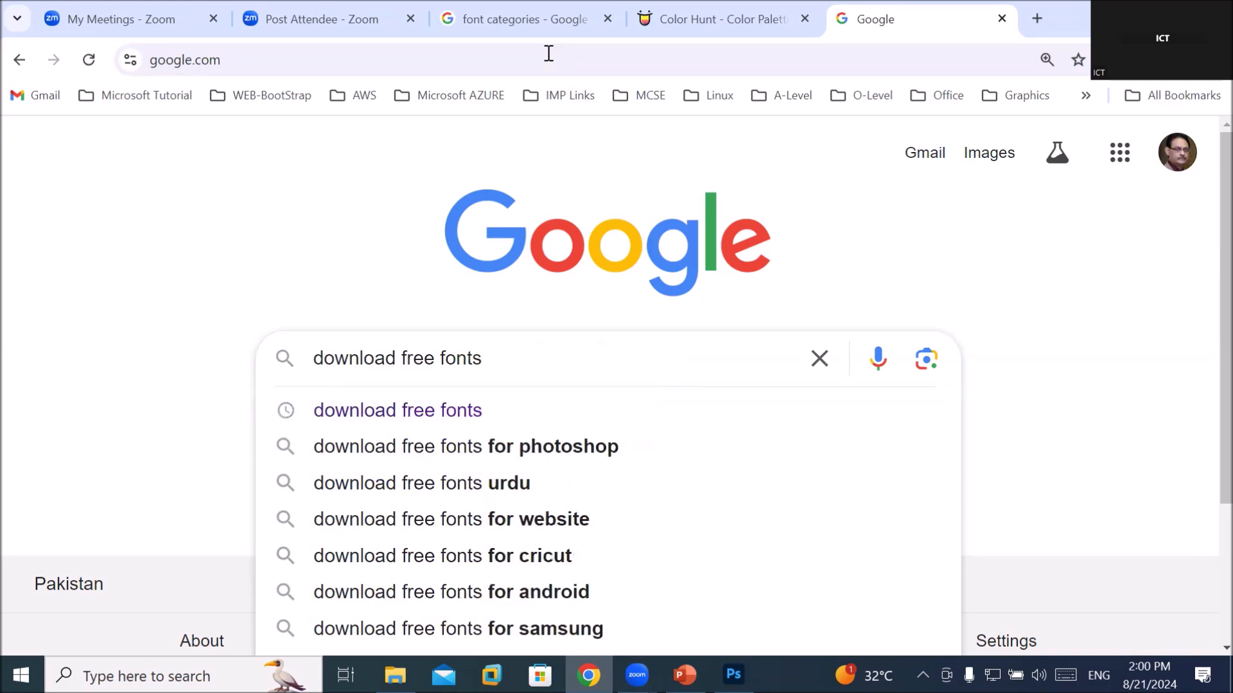
pyautogui.press('Return')
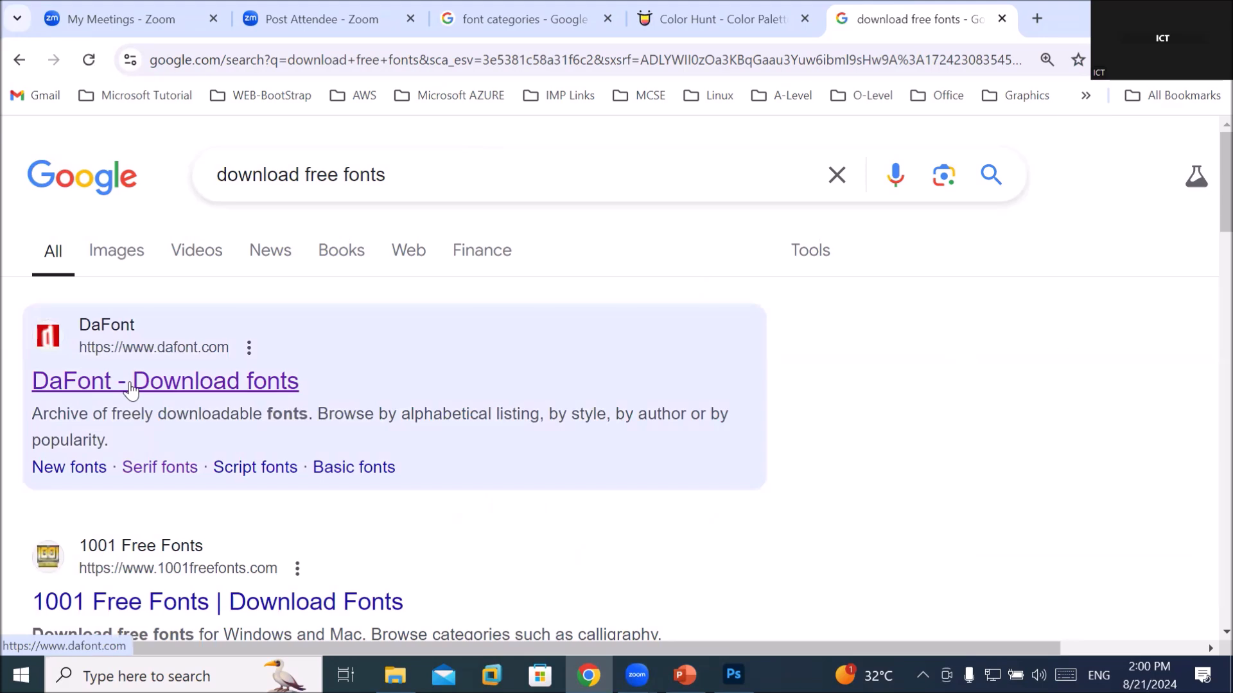
pyautogui.scroll(-3, 130, 390)
pyautogui.scroll(-3, 130, 390)
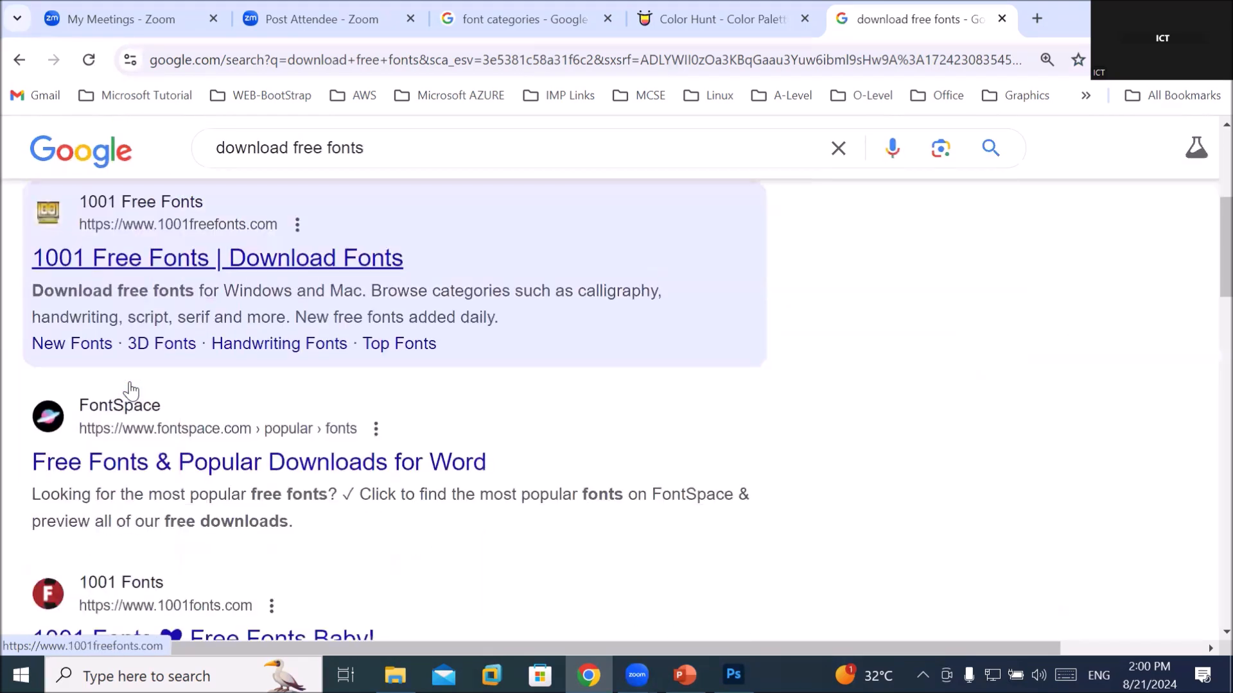
pyautogui.scroll(-3, 130, 390)
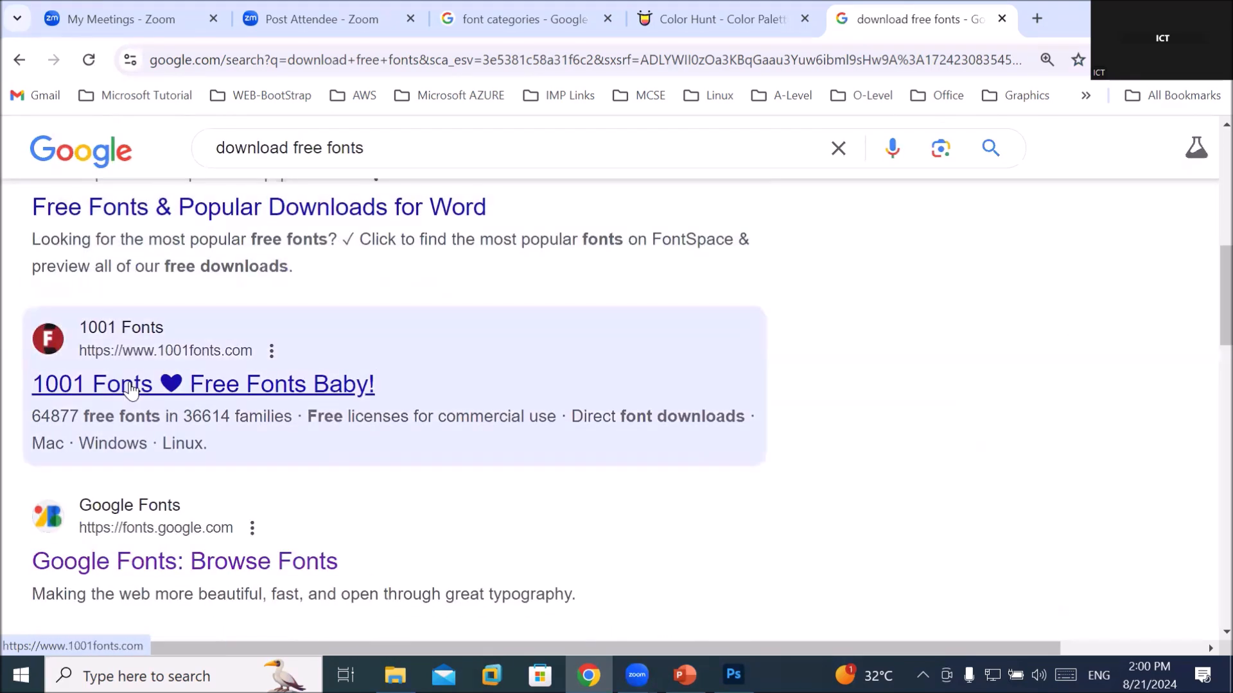
pyautogui.scroll(-3, 131, 389)
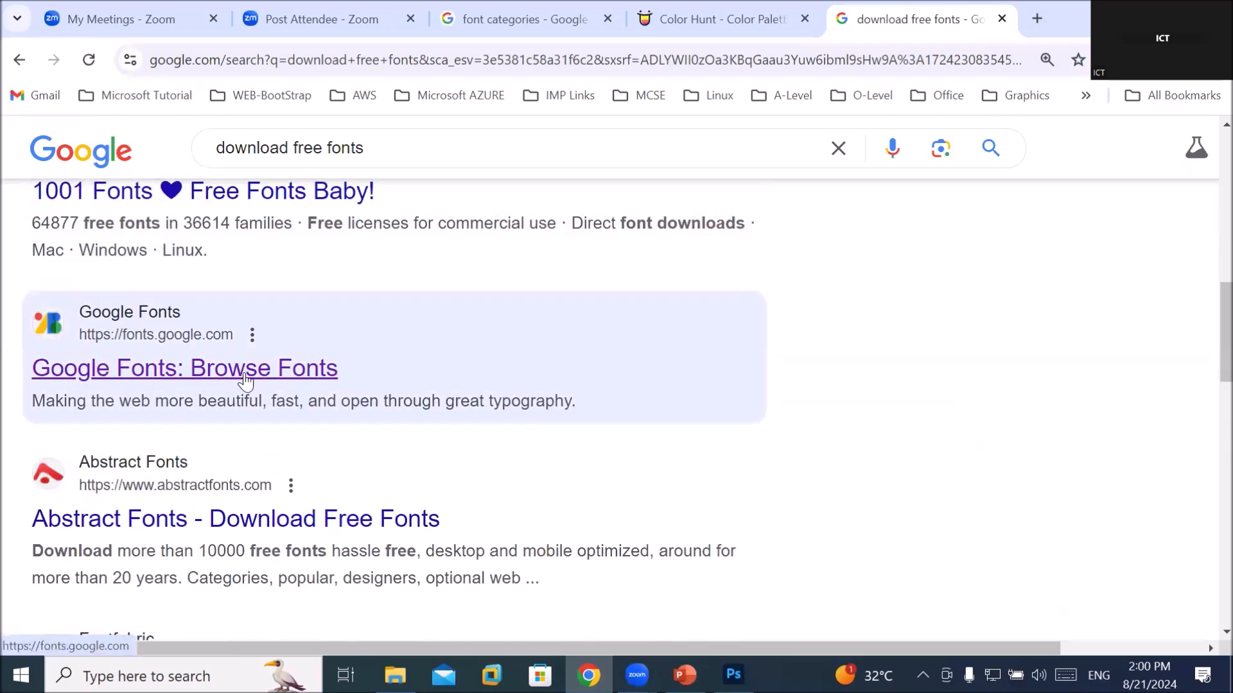
# Open the Google Fonts site from the search results
pyautogui.click(244, 377)
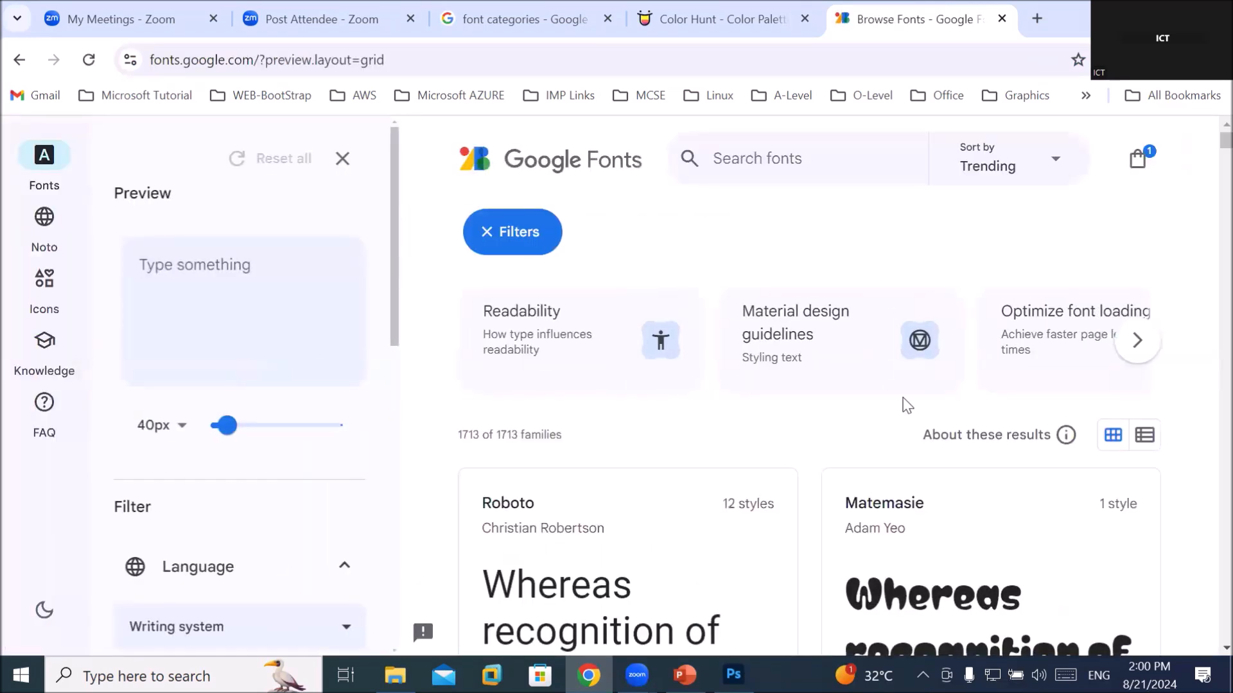
pyautogui.scroll(-1, 902, 406)
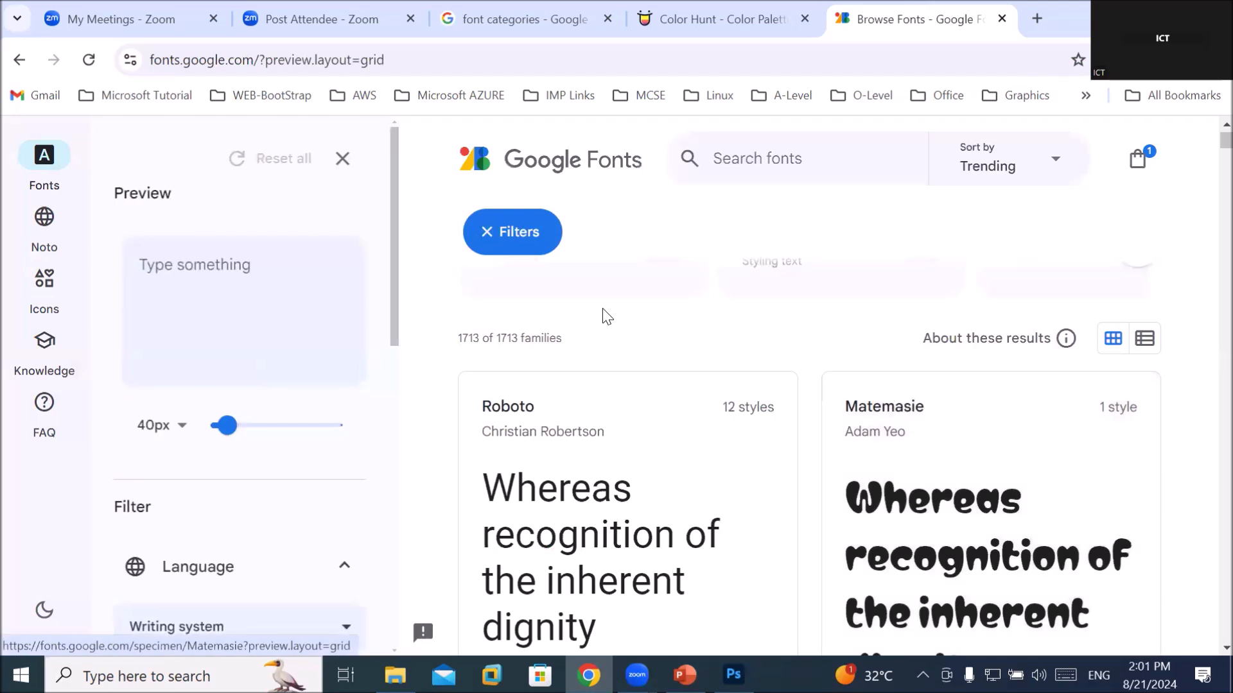
pyautogui.scroll(1, 604, 314)
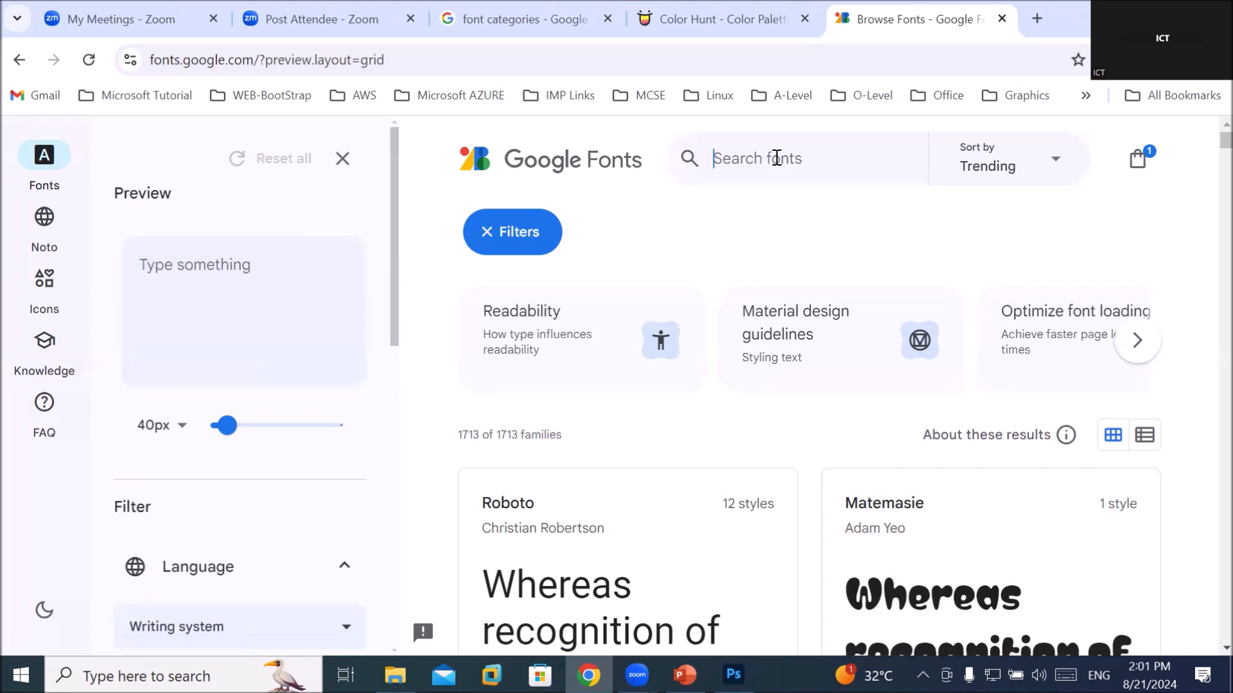
# Search Google Fonts for 'roboto' and scroll down to the Roboto Flex and Roboto Serif cards
pyautogui.write('roboto')
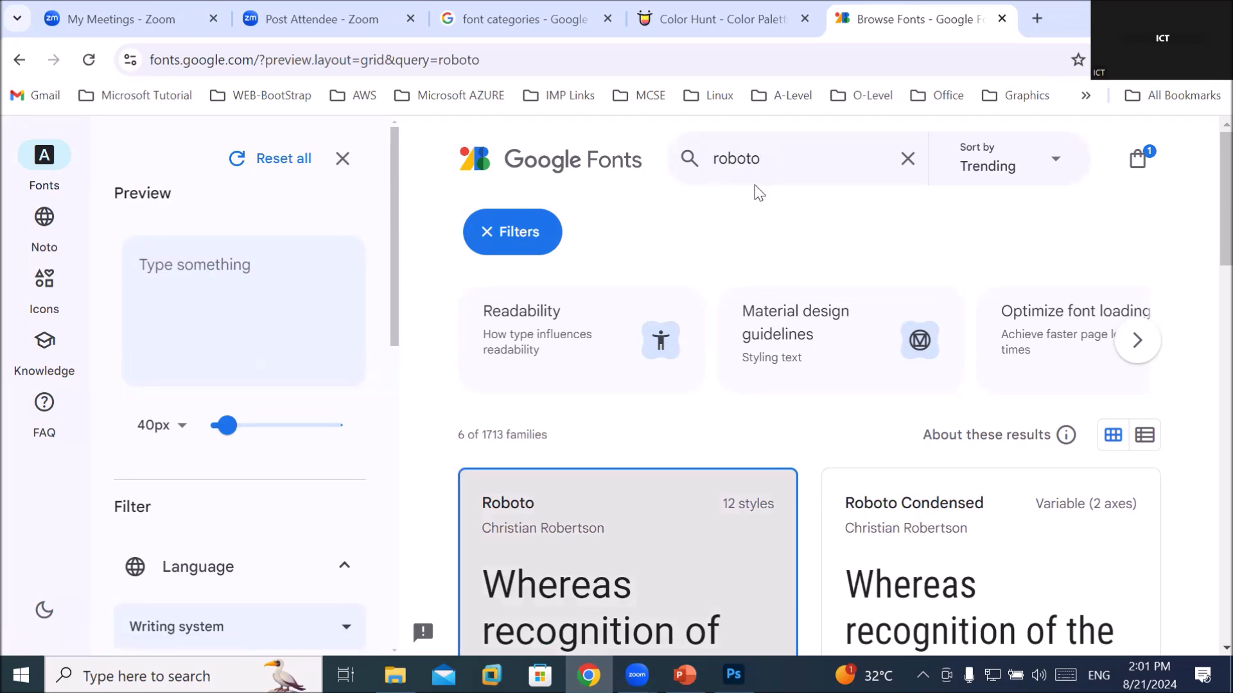
pyautogui.scroll(-2, 758, 191)
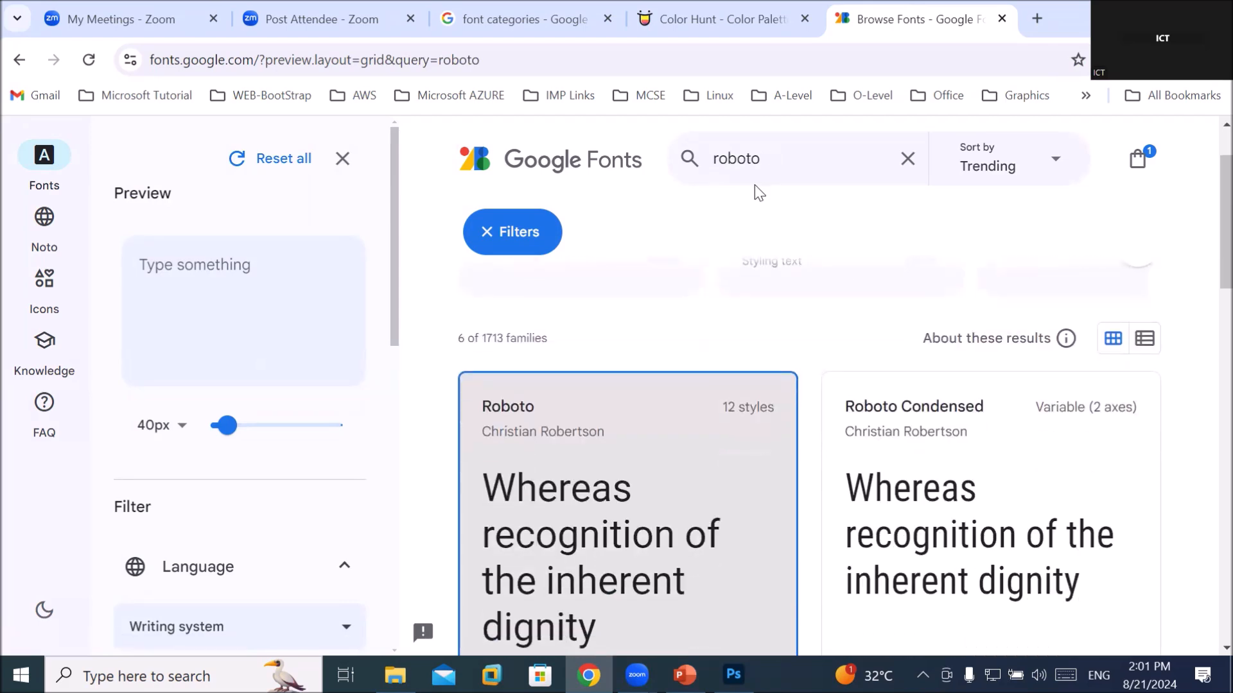
pyautogui.scroll(-3, 758, 192)
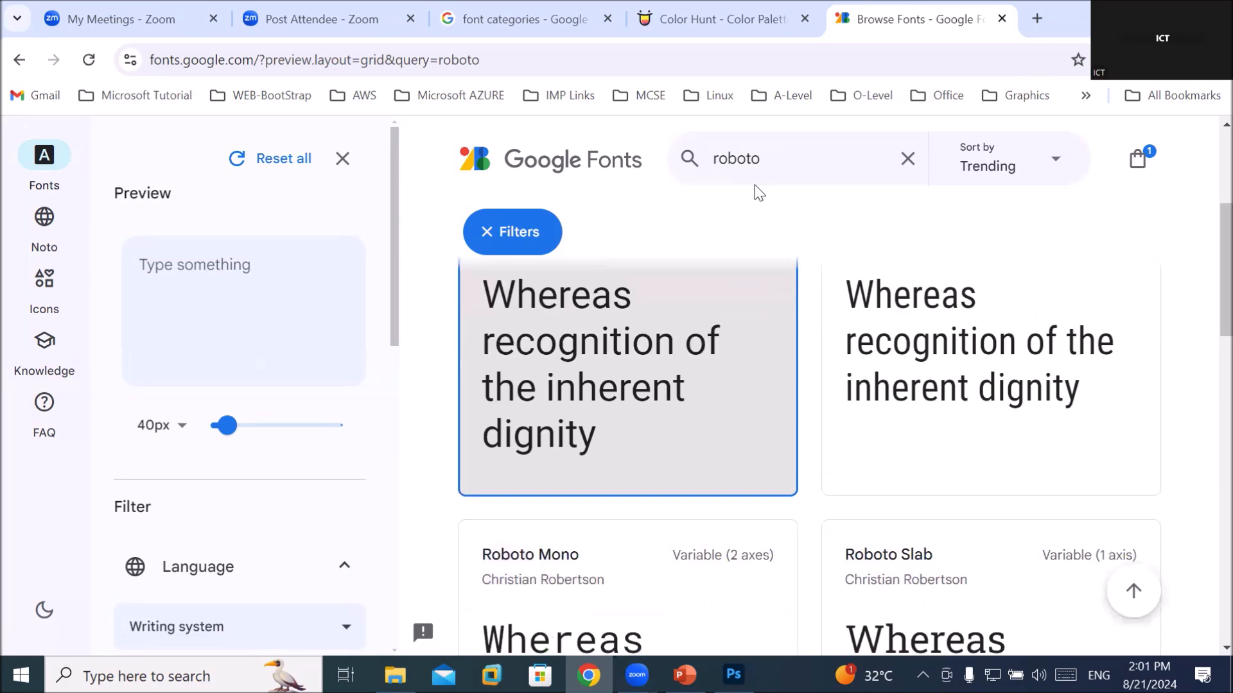
pyautogui.scroll(-1, 759, 191)
pyautogui.scroll(-1, 758, 192)
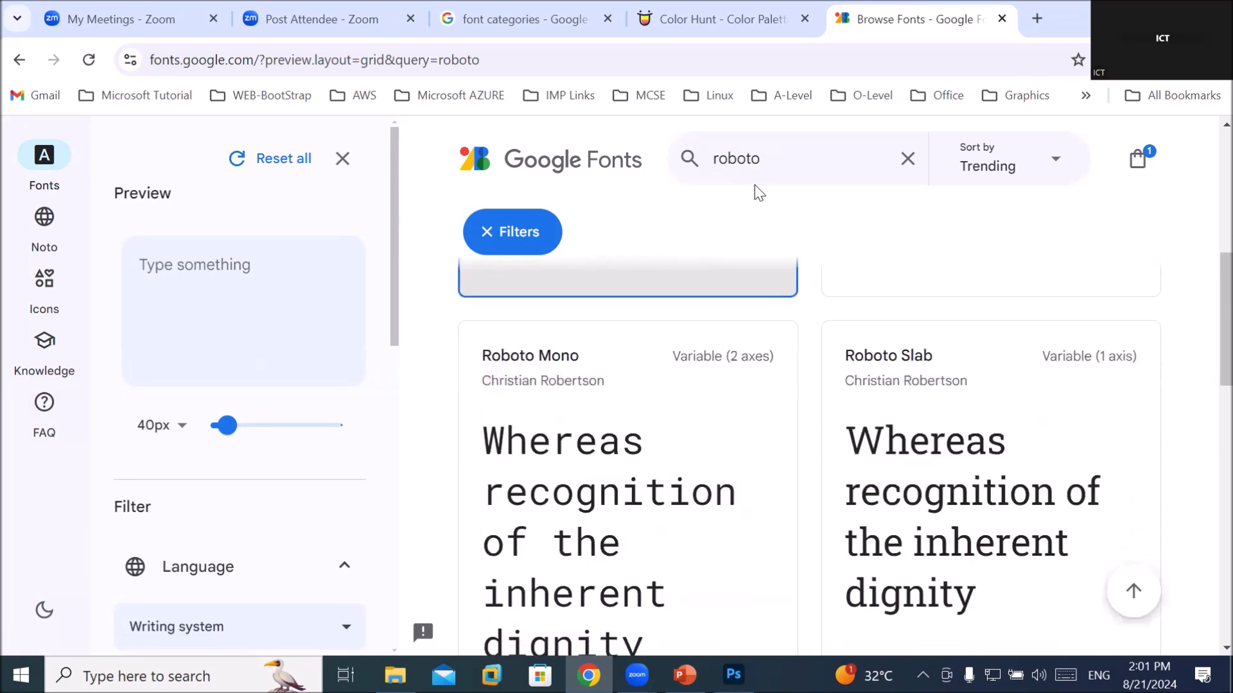
pyautogui.scroll(-2, 758, 191)
pyautogui.scroll(1, 758, 192)
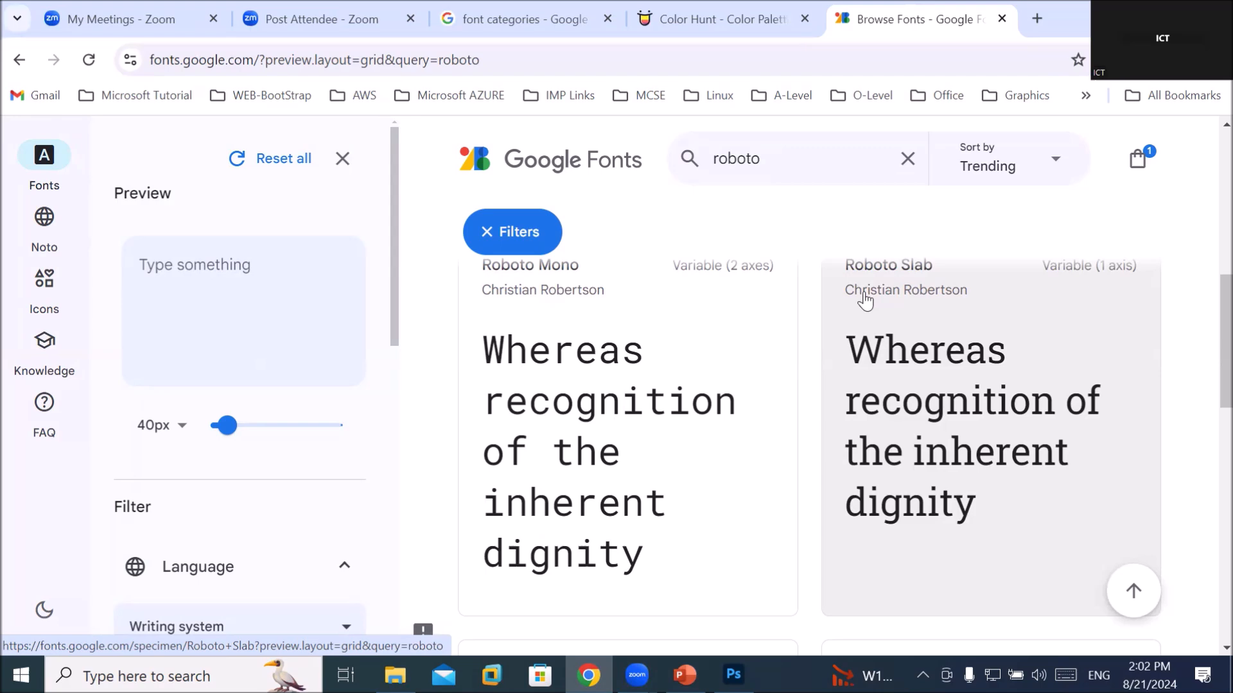
pyautogui.scroll(-5, 865, 300)
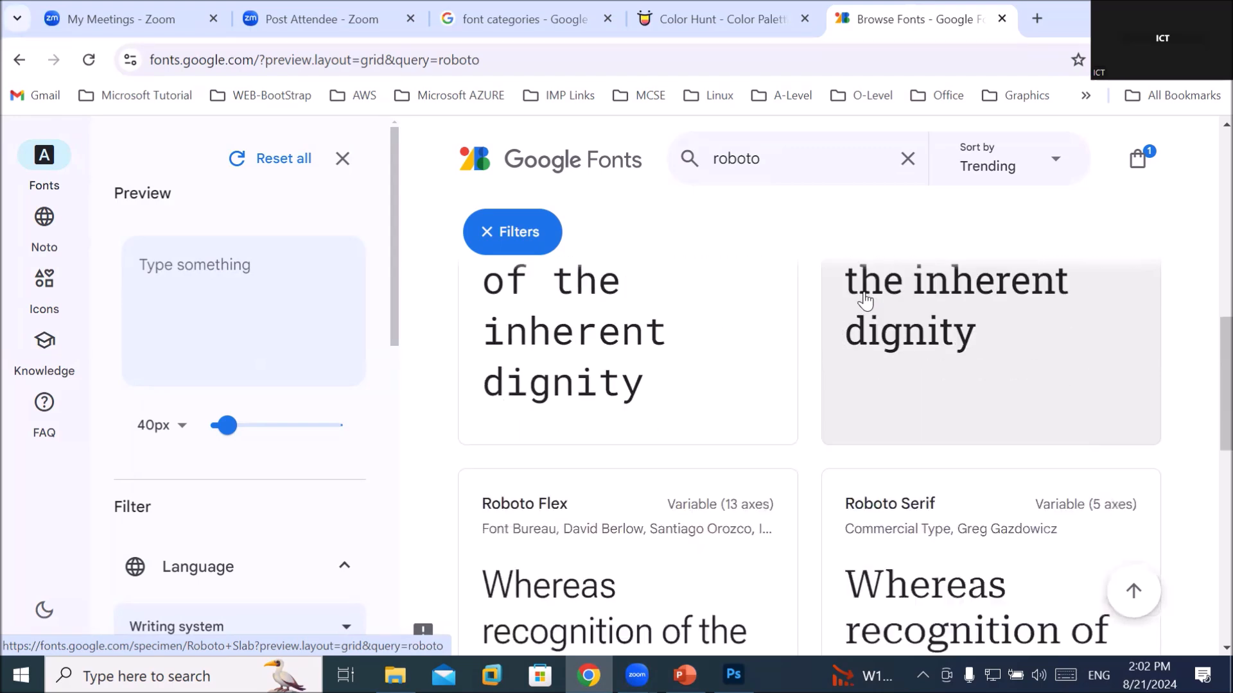
pyautogui.scroll(-2, 864, 299)
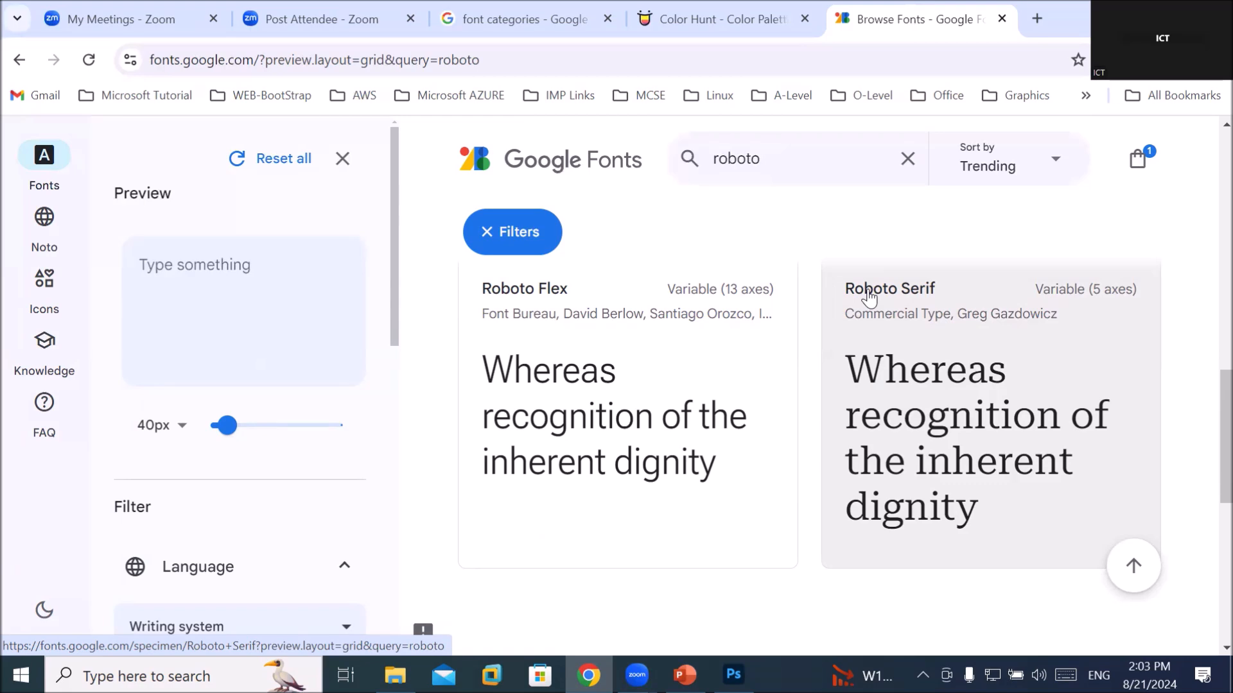
pyautogui.scroll(-4, 868, 298)
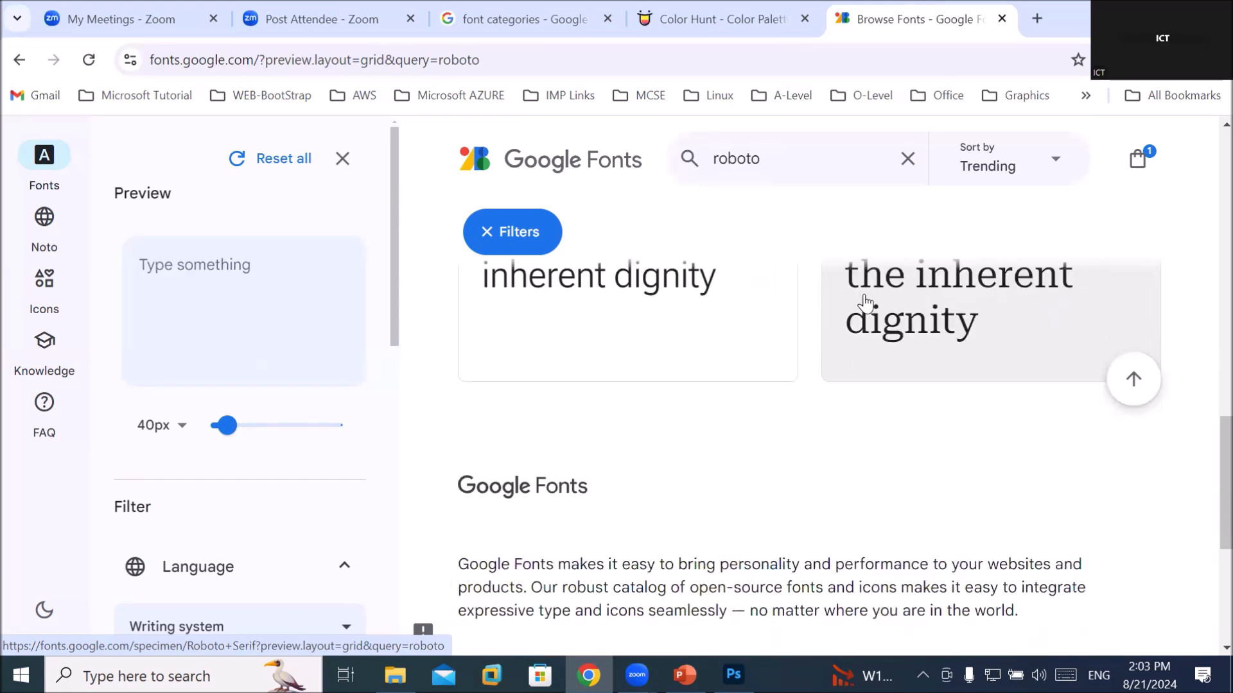
pyautogui.scroll(4, 864, 299)
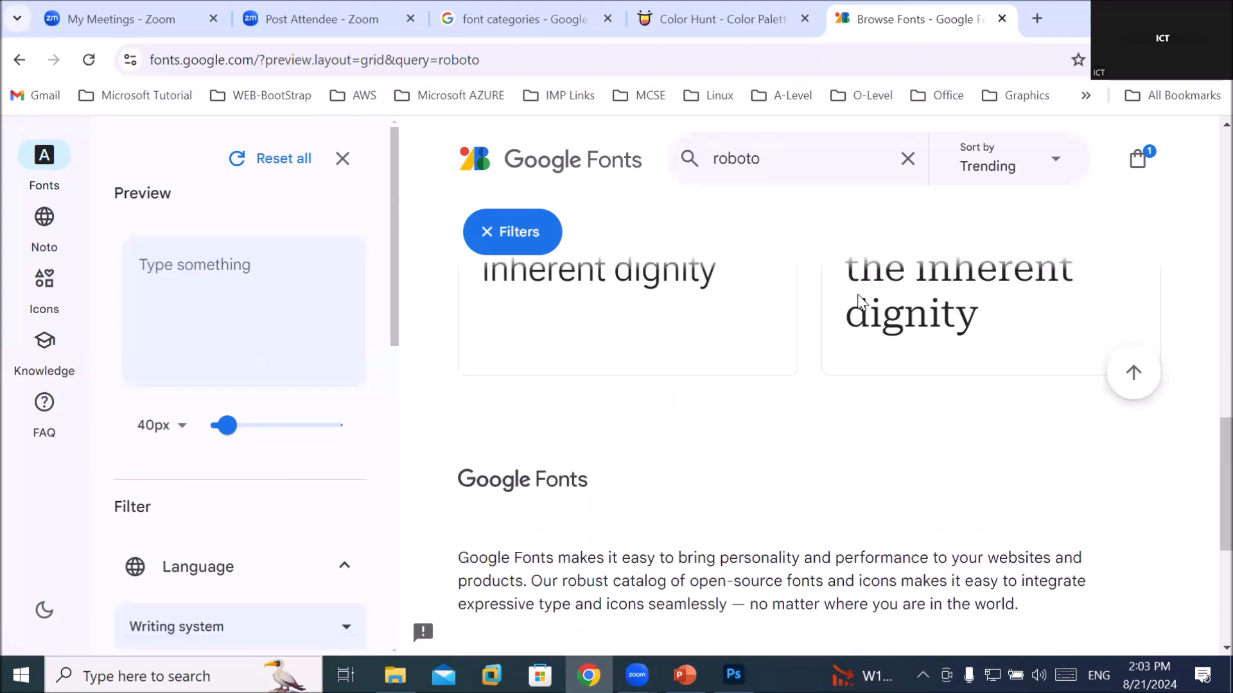
pyautogui.scroll(3, 864, 302)
pyautogui.scroll(-3, 867, 311)
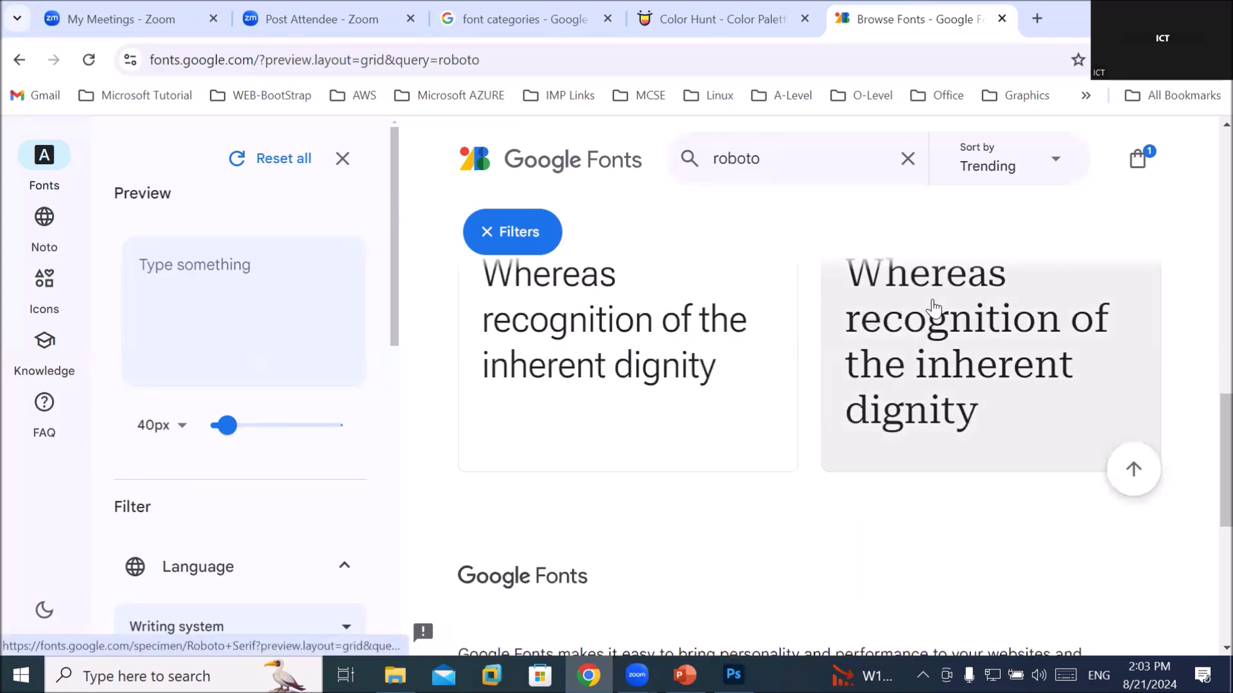
pyautogui.scroll(2, 960, 322)
# Open the Roboto Serif specimen and compare its styles from Thin 100 to Black 900
pyautogui.click(963, 321)
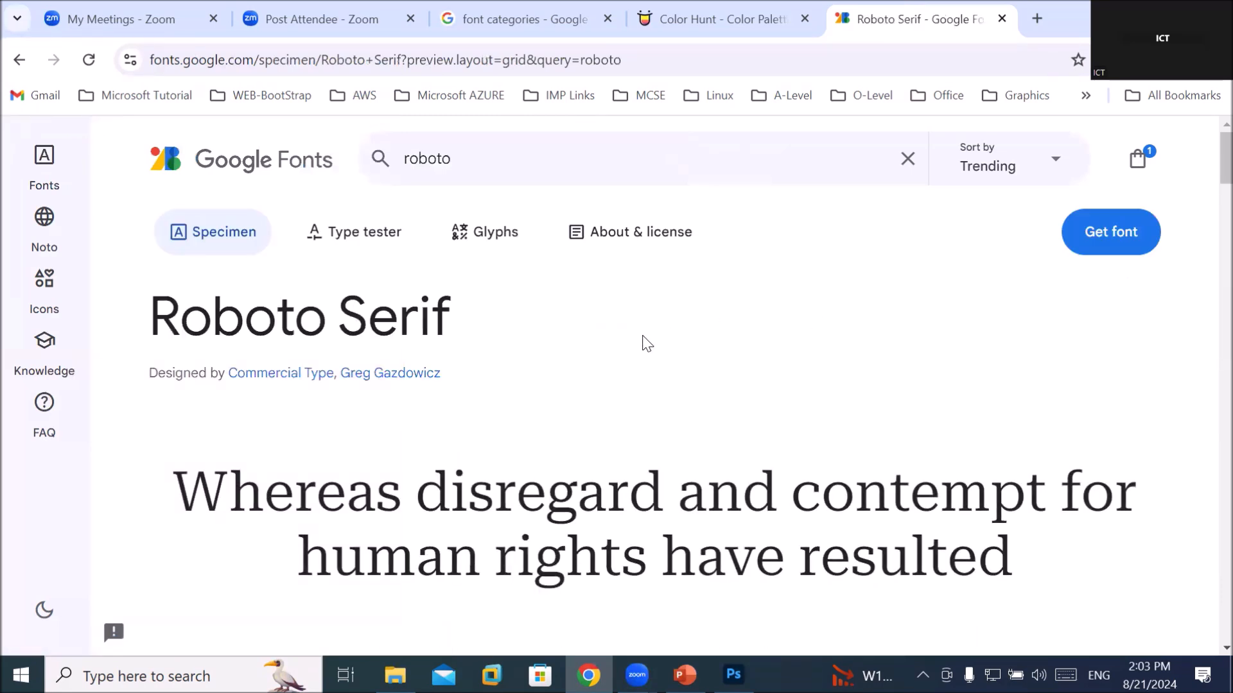
pyautogui.scroll(-4, 646, 344)
pyautogui.scroll(1, 646, 344)
pyautogui.scroll(-12, 643, 336)
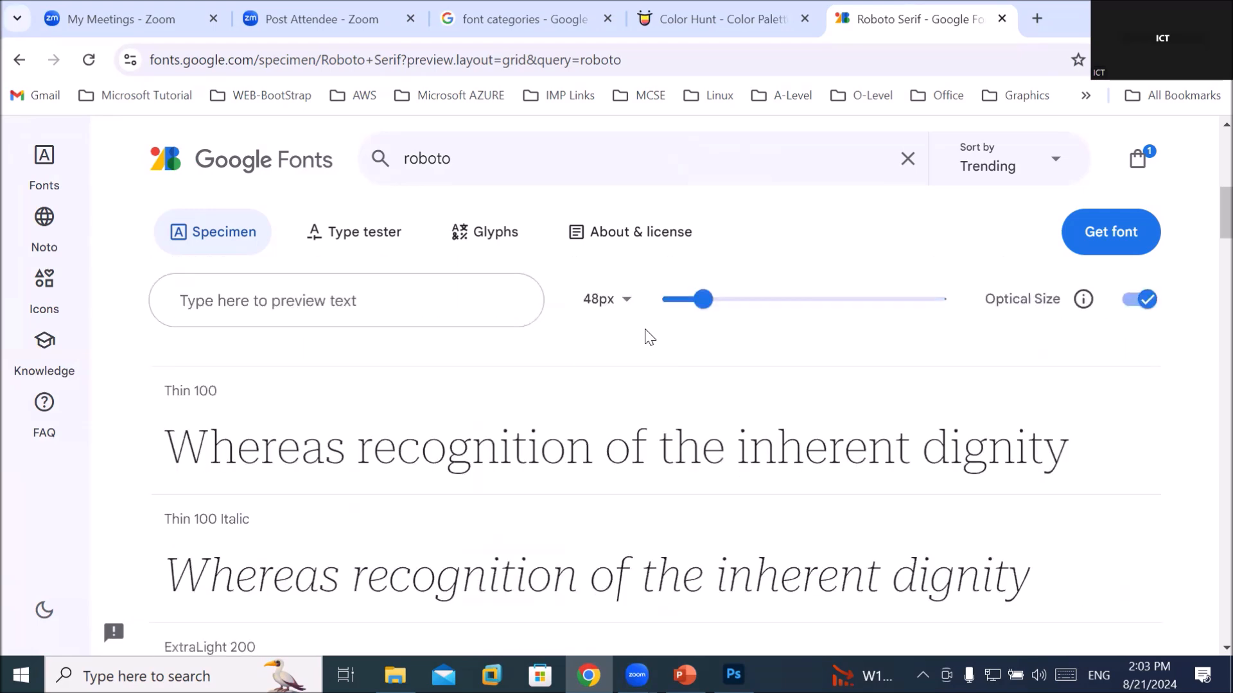
pyautogui.scroll(-10, 646, 334)
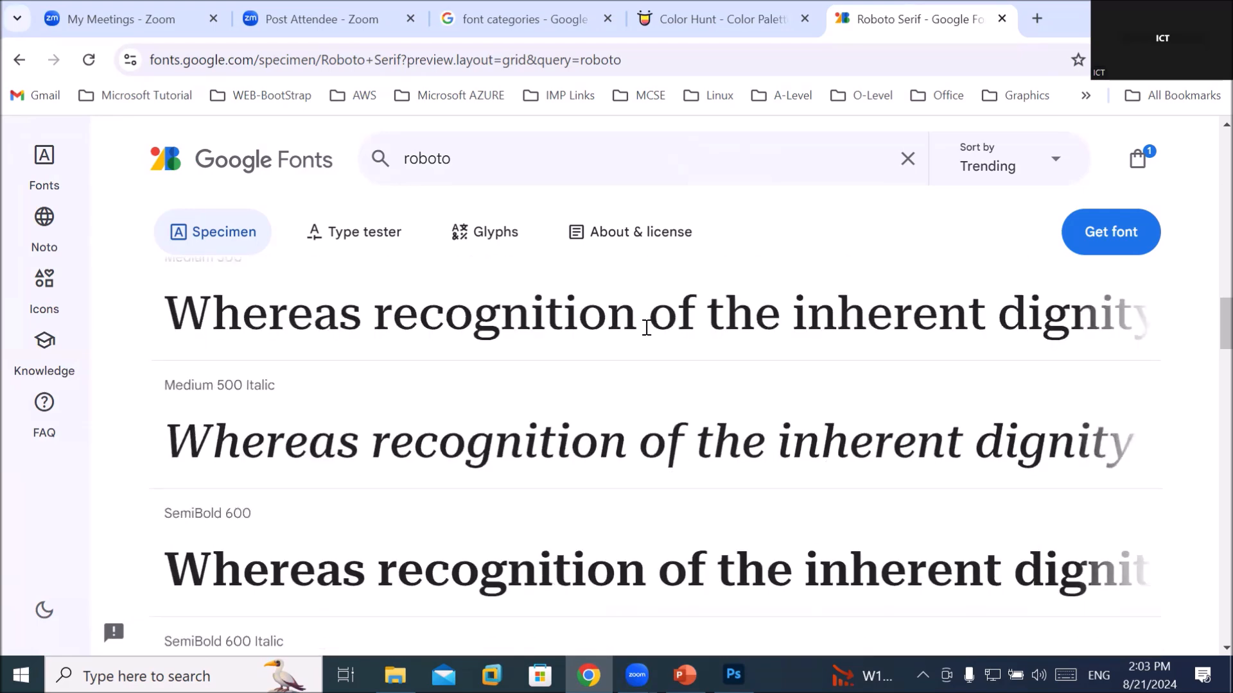
pyautogui.scroll(-1, 646, 327)
pyautogui.scroll(-1, 646, 327)
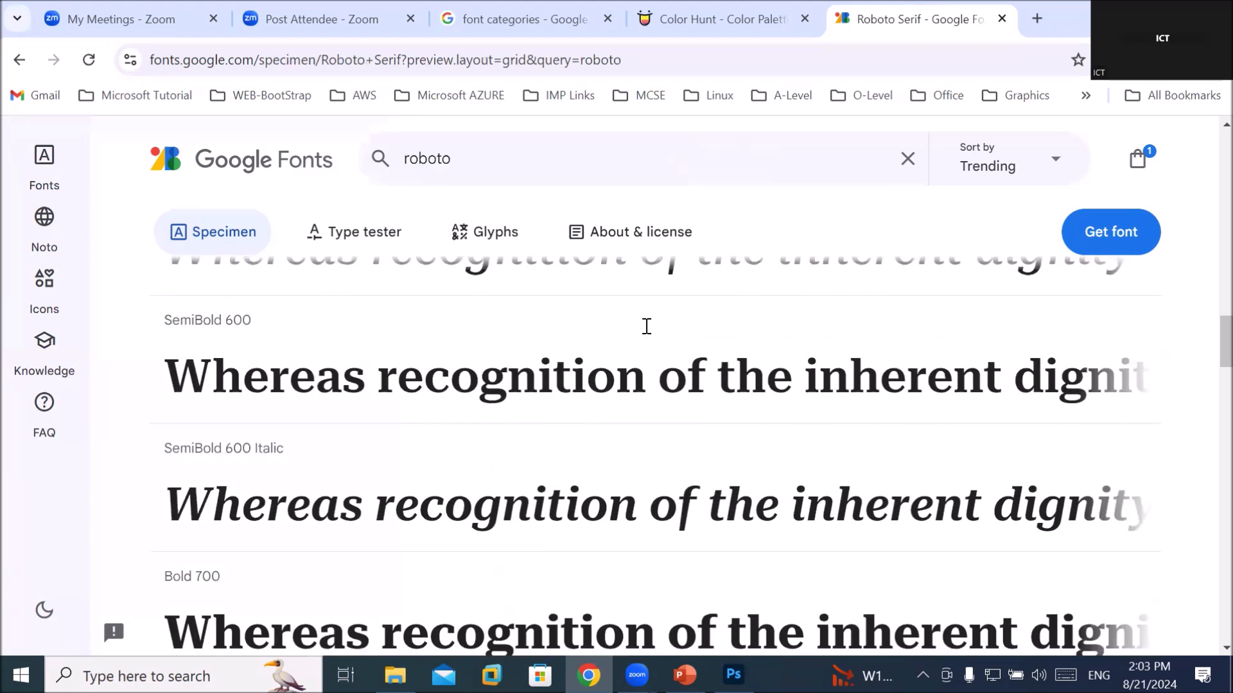
pyautogui.scroll(-1, 647, 331)
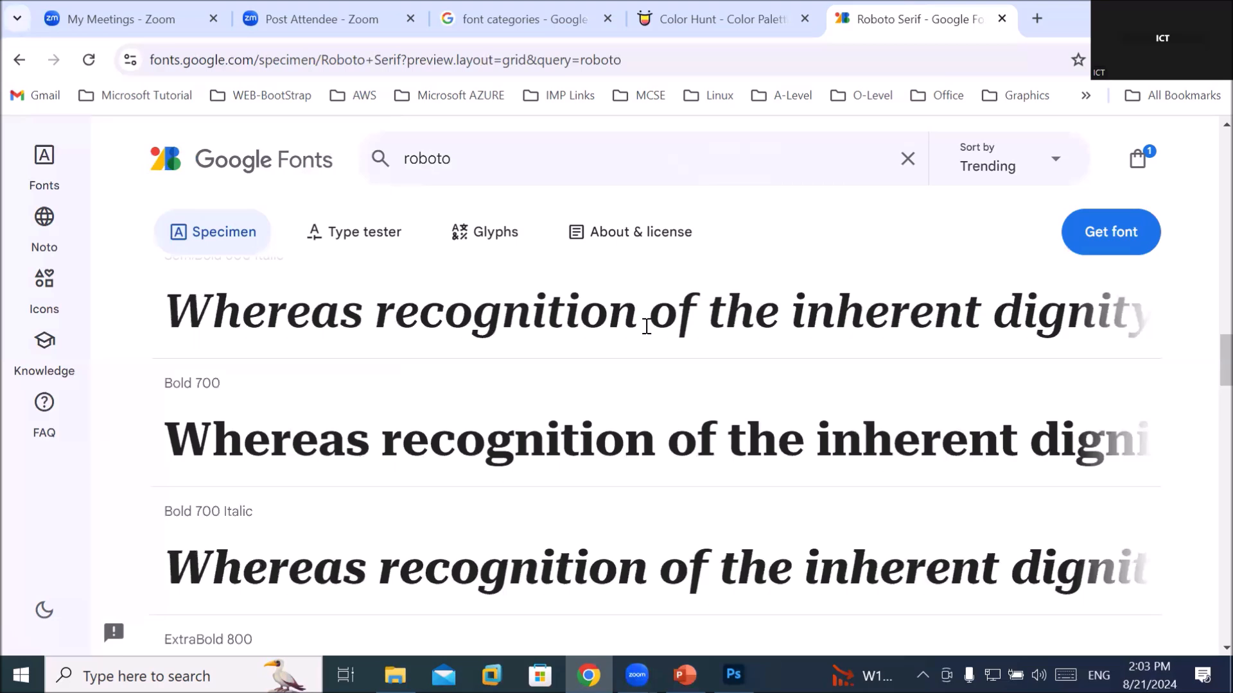
pyautogui.scroll(-2, 646, 327)
pyautogui.scroll(-1, 649, 332)
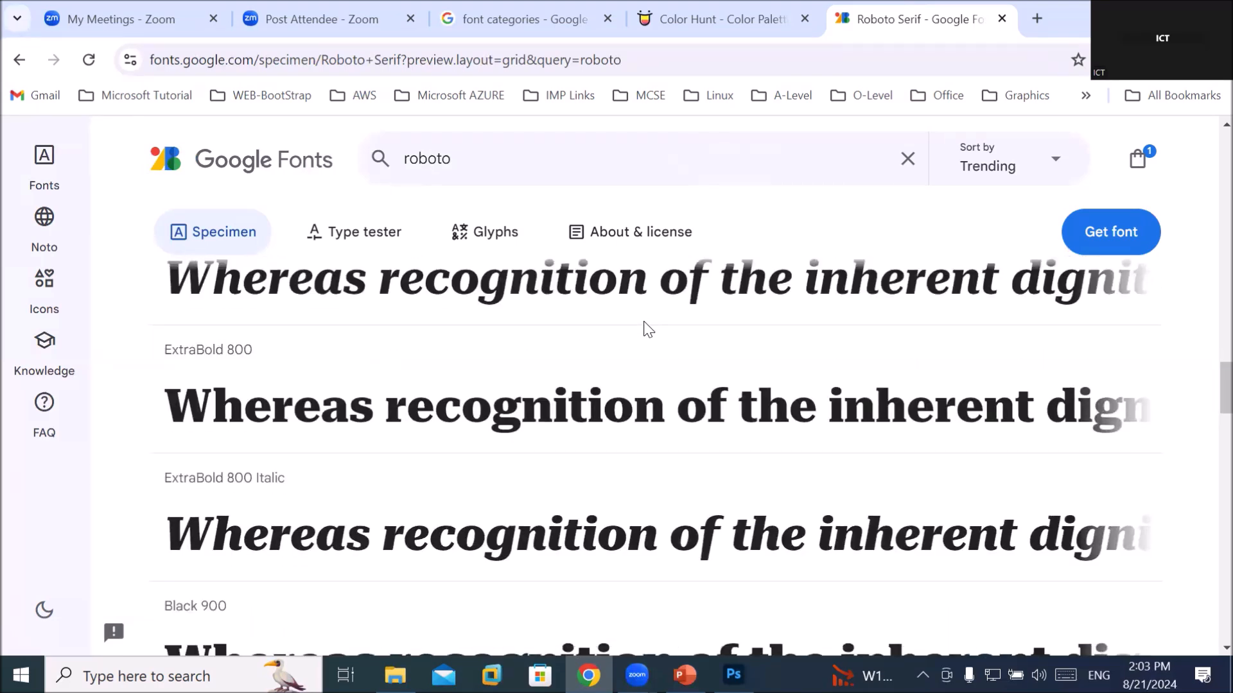
pyautogui.scroll(-2, 645, 317)
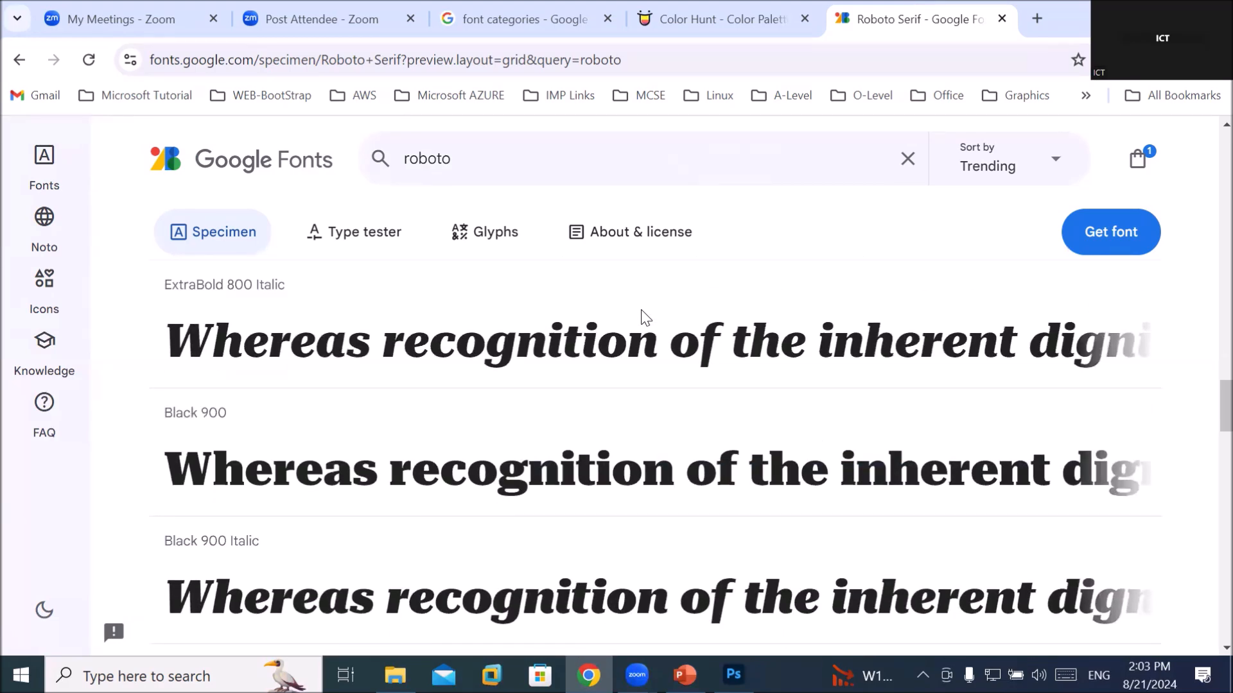
pyautogui.scroll(-3, 645, 318)
pyautogui.scroll(5, 650, 318)
pyautogui.scroll(10, 652, 315)
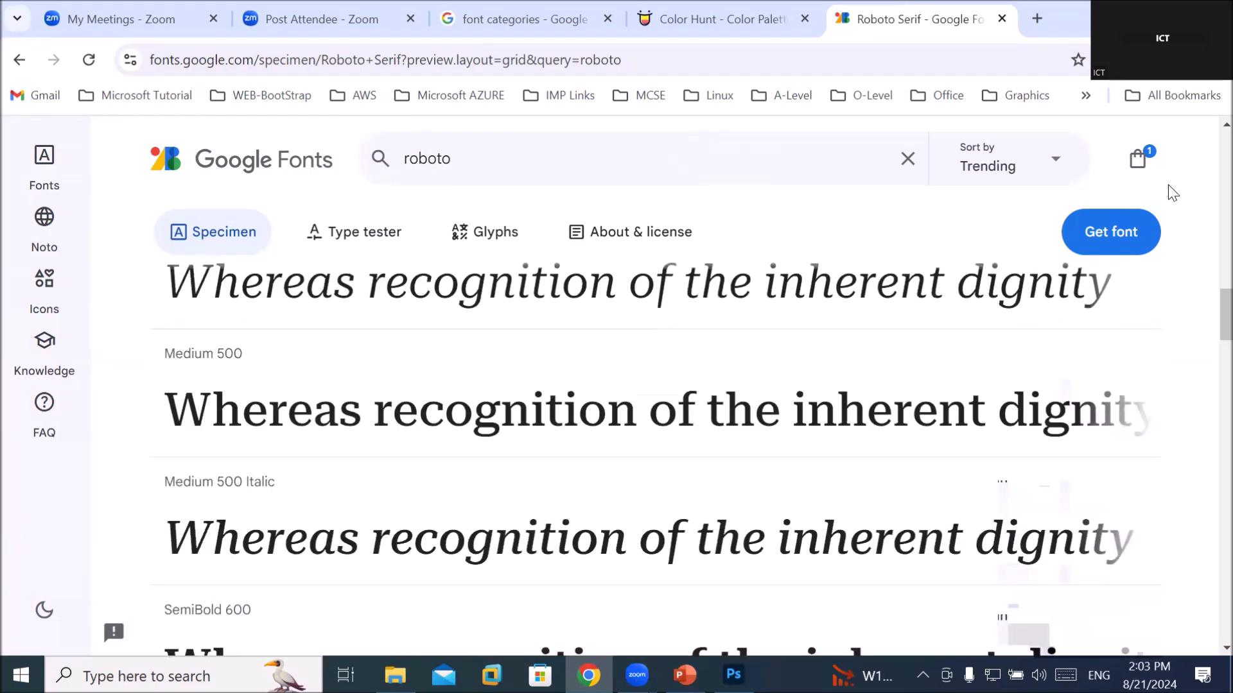
# Add Roboto Serif to the selection with Get font and download it via Download all (1)
pyautogui.click(1120, 237)
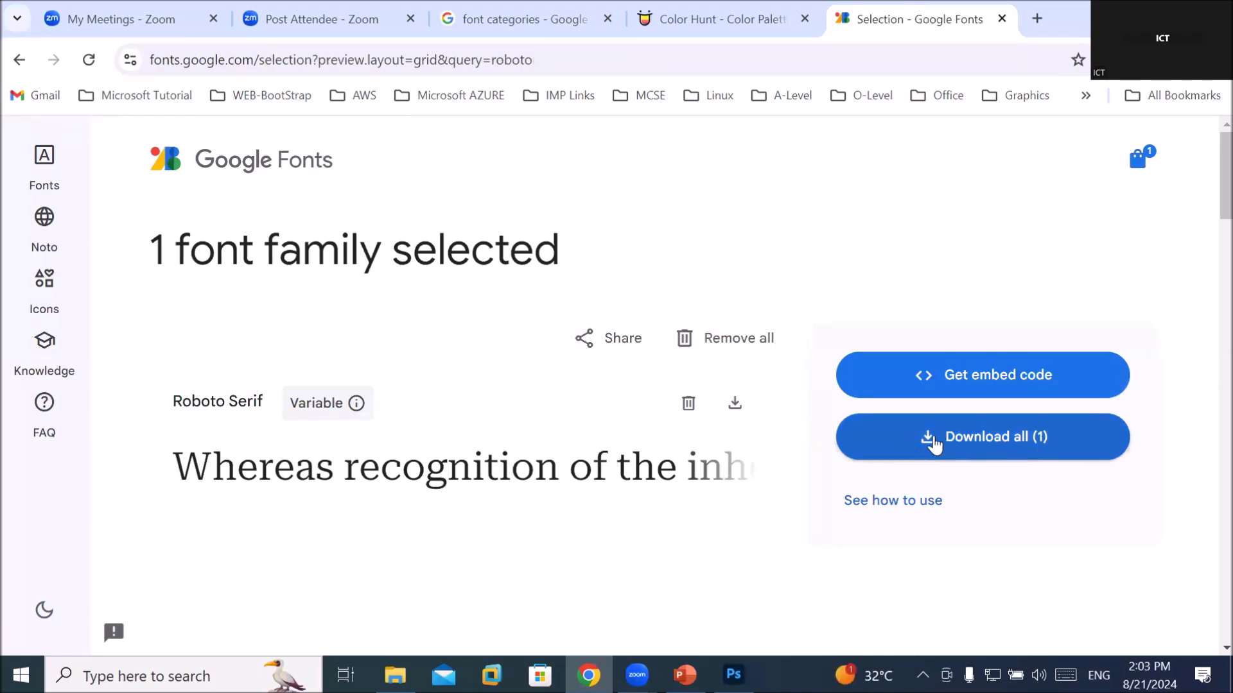
pyautogui.click(934, 442)
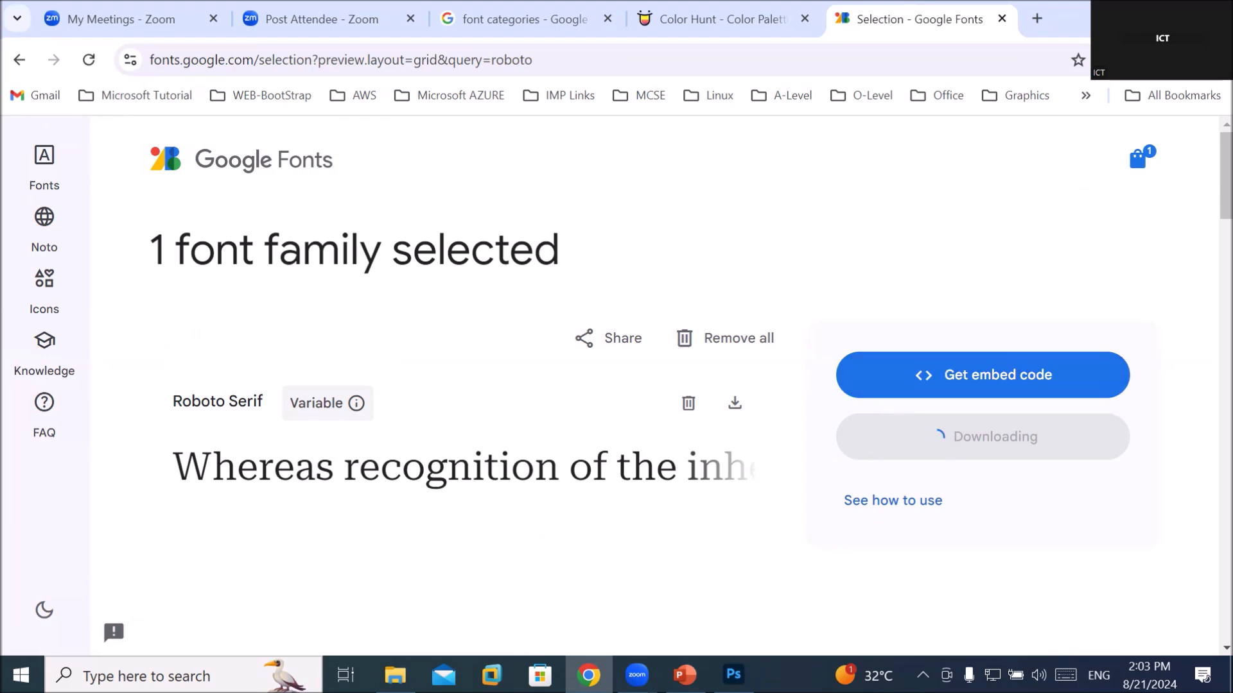
# In a new tab, search Google for 'abstract fonts free download'
pyautogui.click(1037, 20)
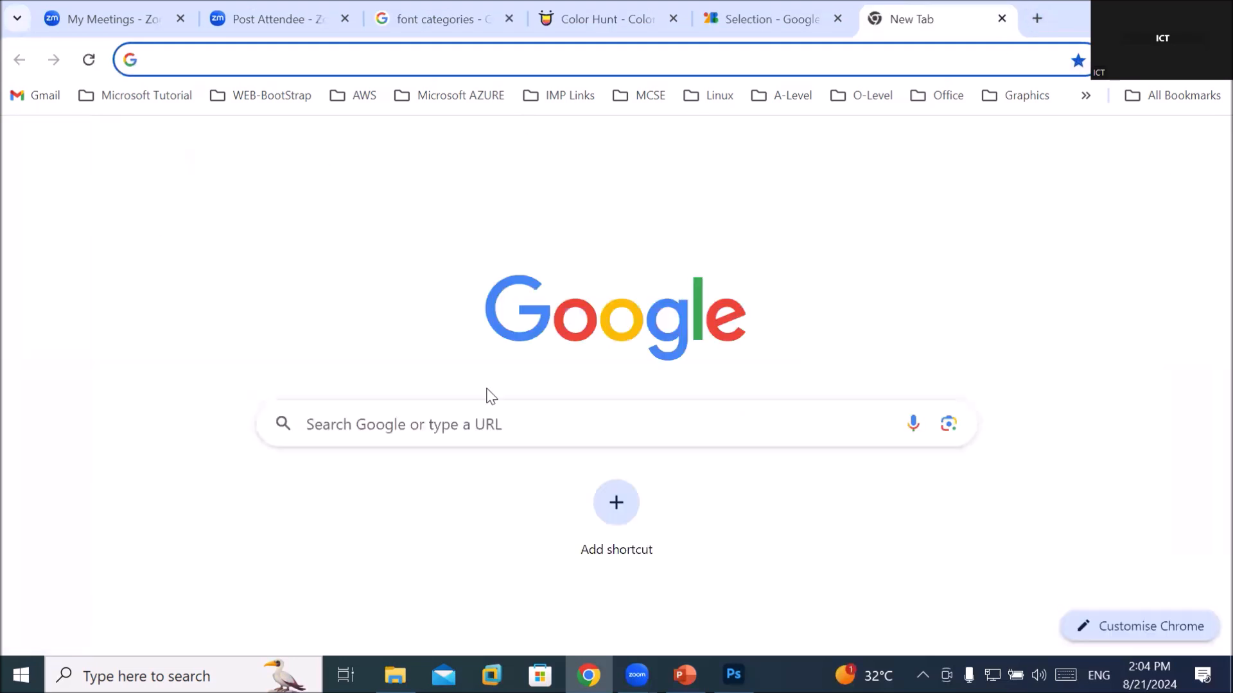
pyautogui.click(483, 418)
pyautogui.write('abstrac')
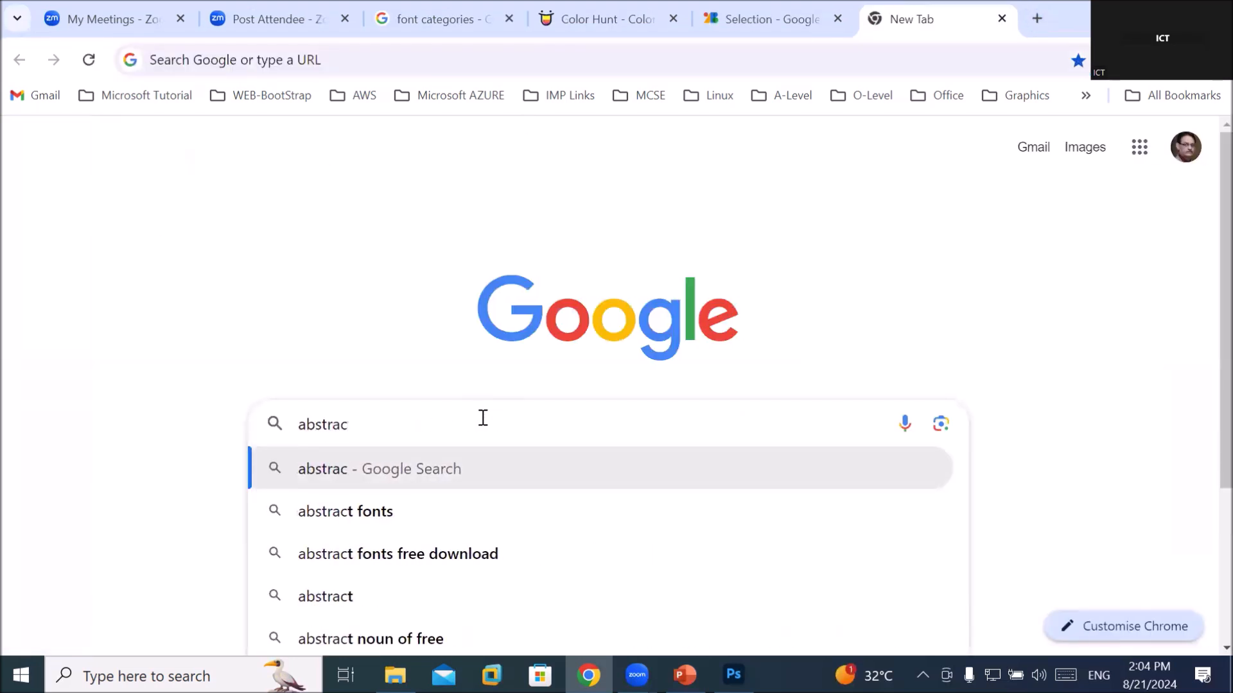
pyautogui.press('Down')
pyautogui.press('Down')
pyautogui.press('Return')
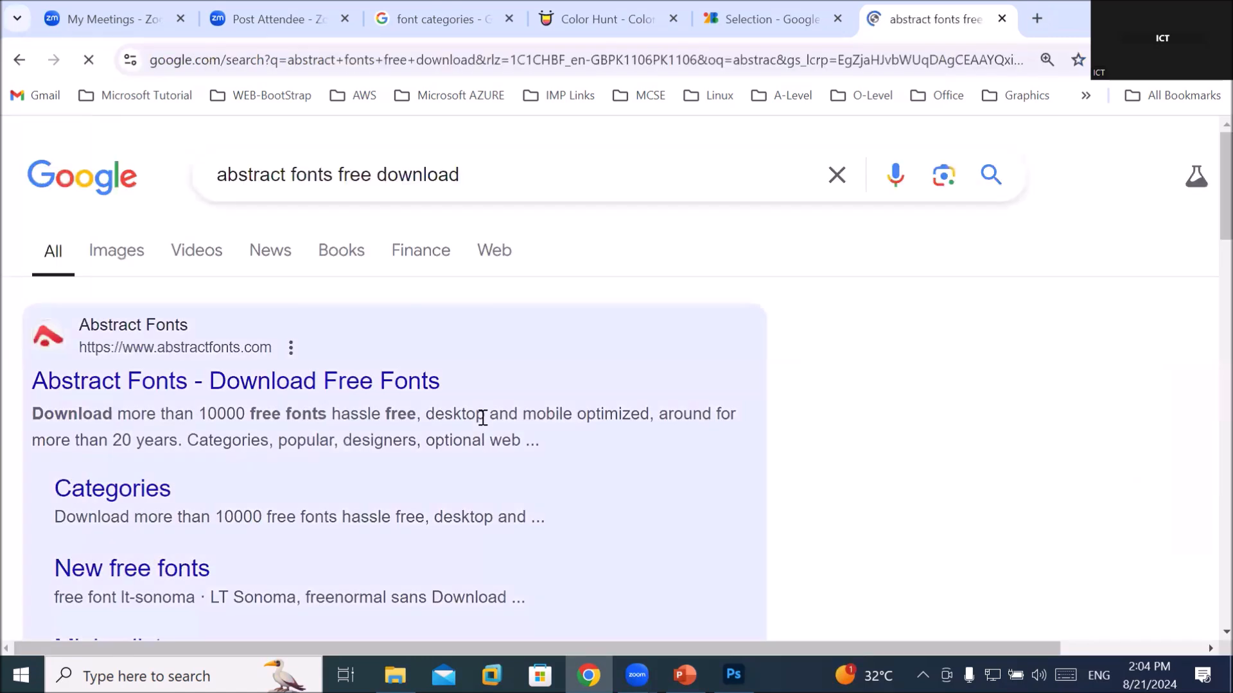
# Open the Abstract Fonts site and browse its new free fonts list
pyautogui.click(323, 387)
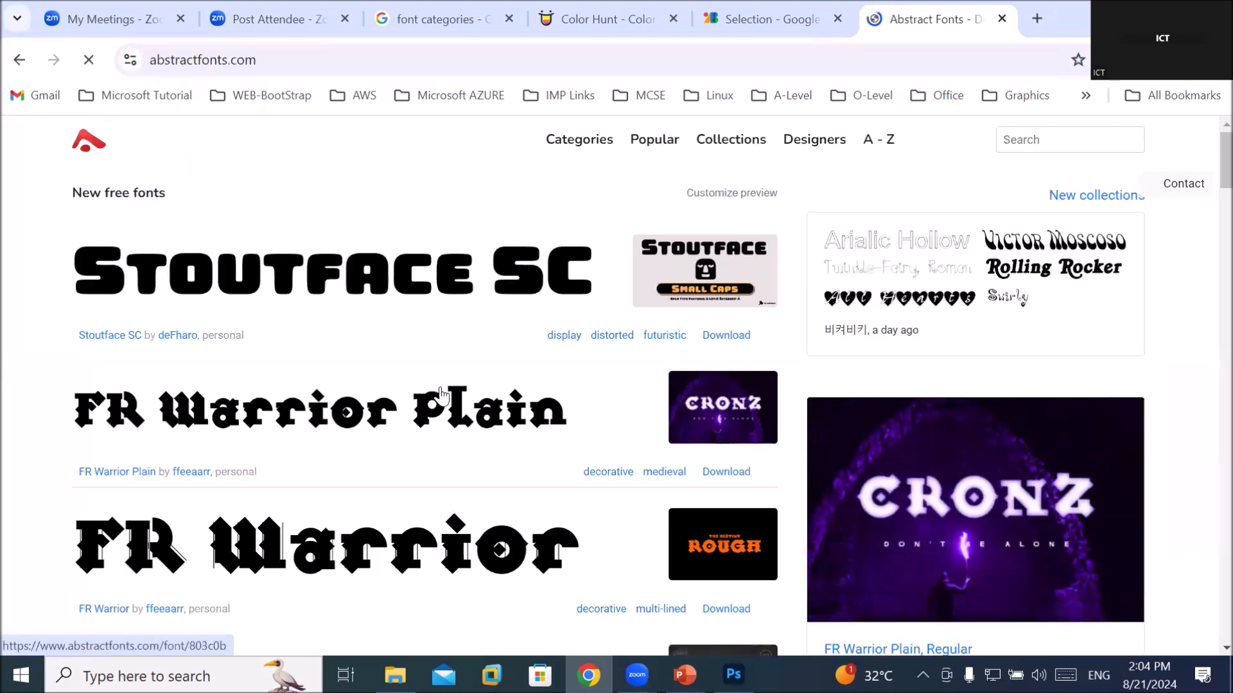
pyautogui.scroll(-3, 450, 388)
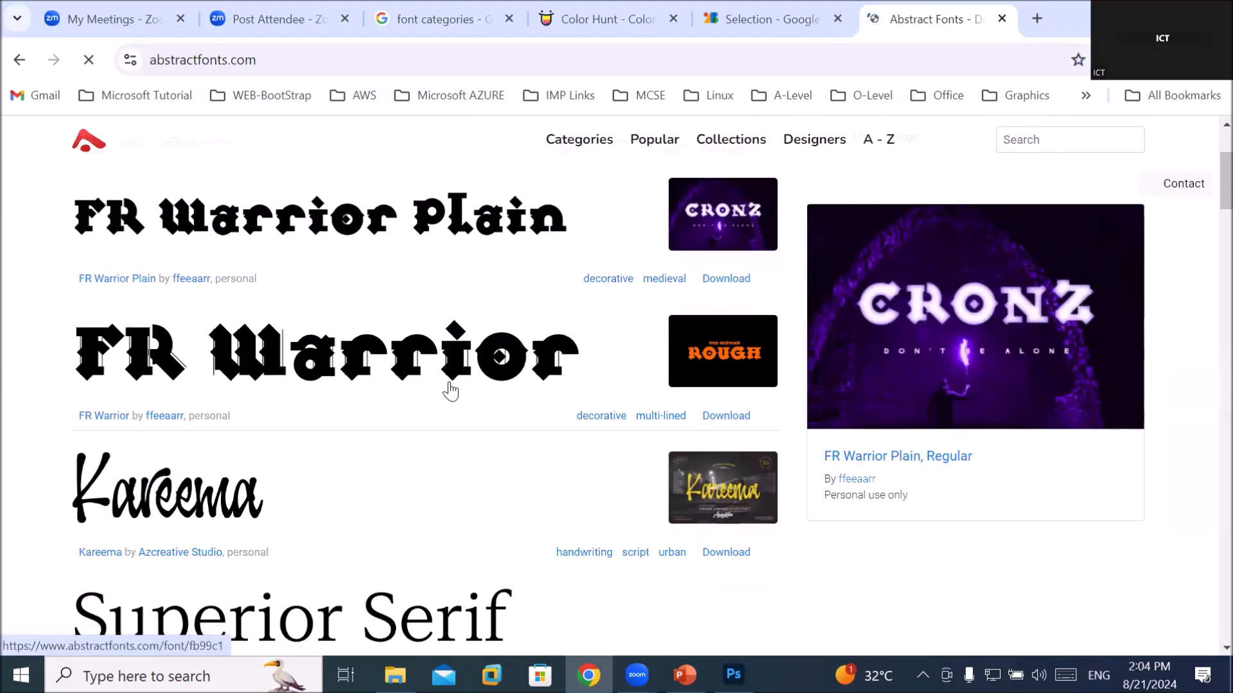
pyautogui.scroll(-2, 450, 390)
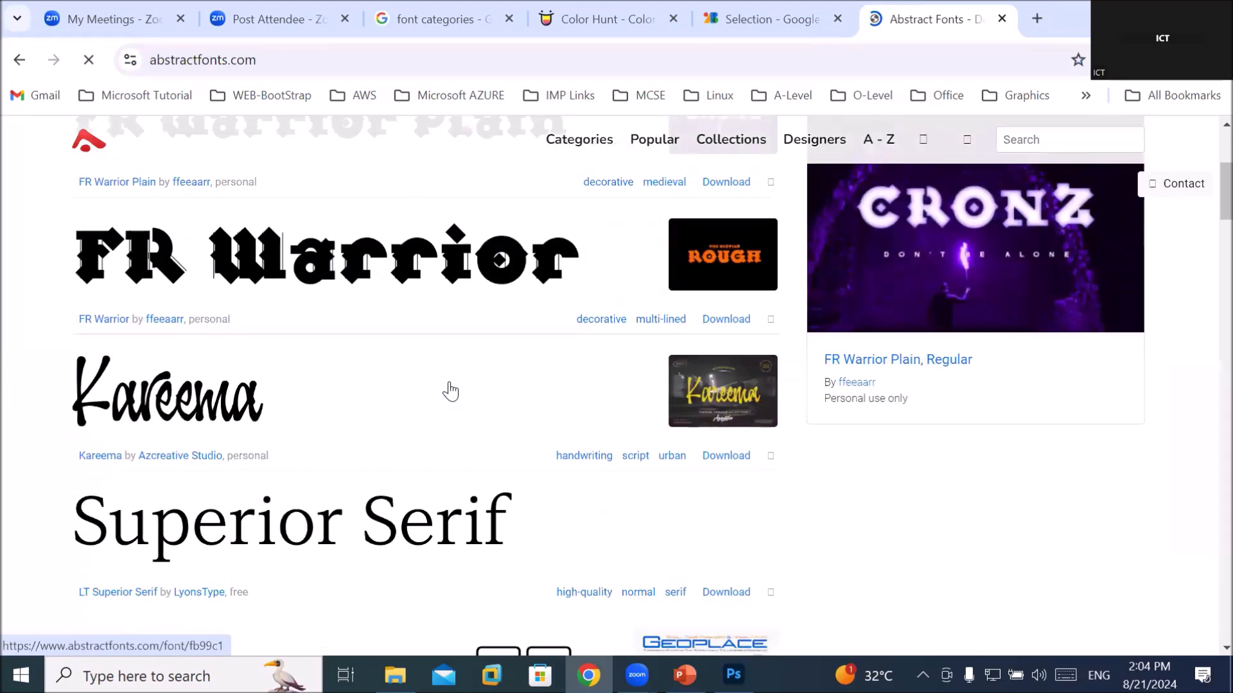
pyautogui.scroll(-6, 450, 390)
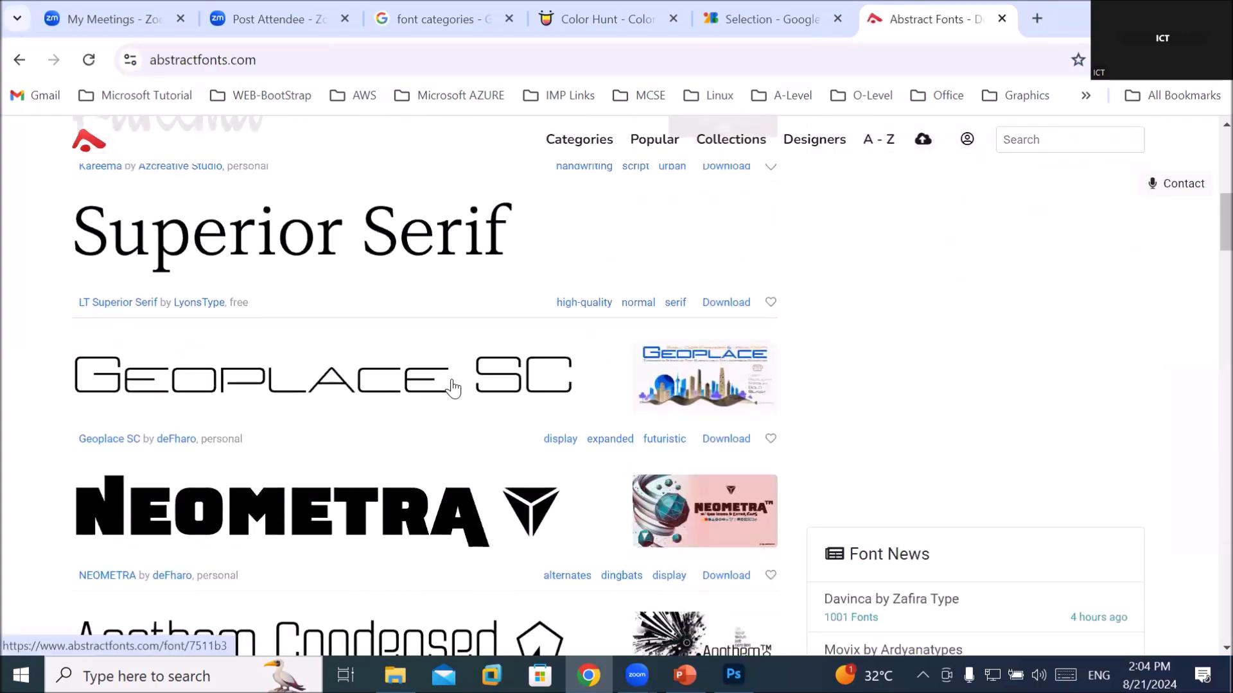
pyautogui.scroll(-6, 455, 384)
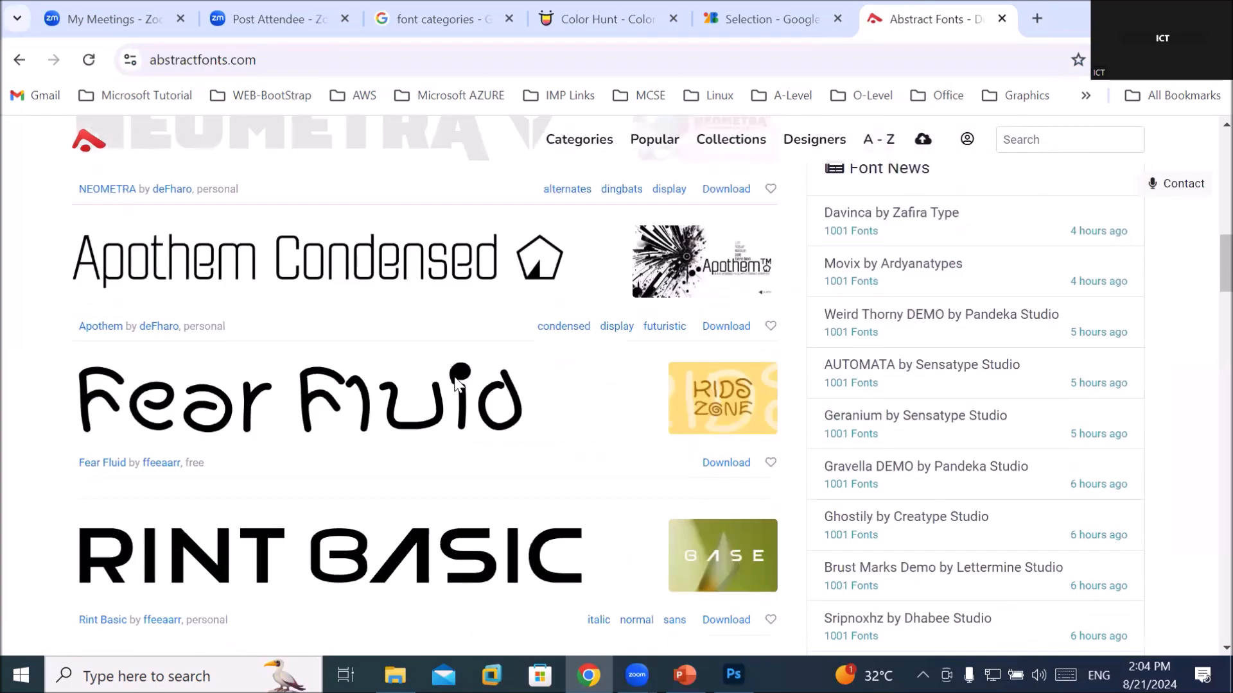
pyautogui.scroll(-4, 455, 385)
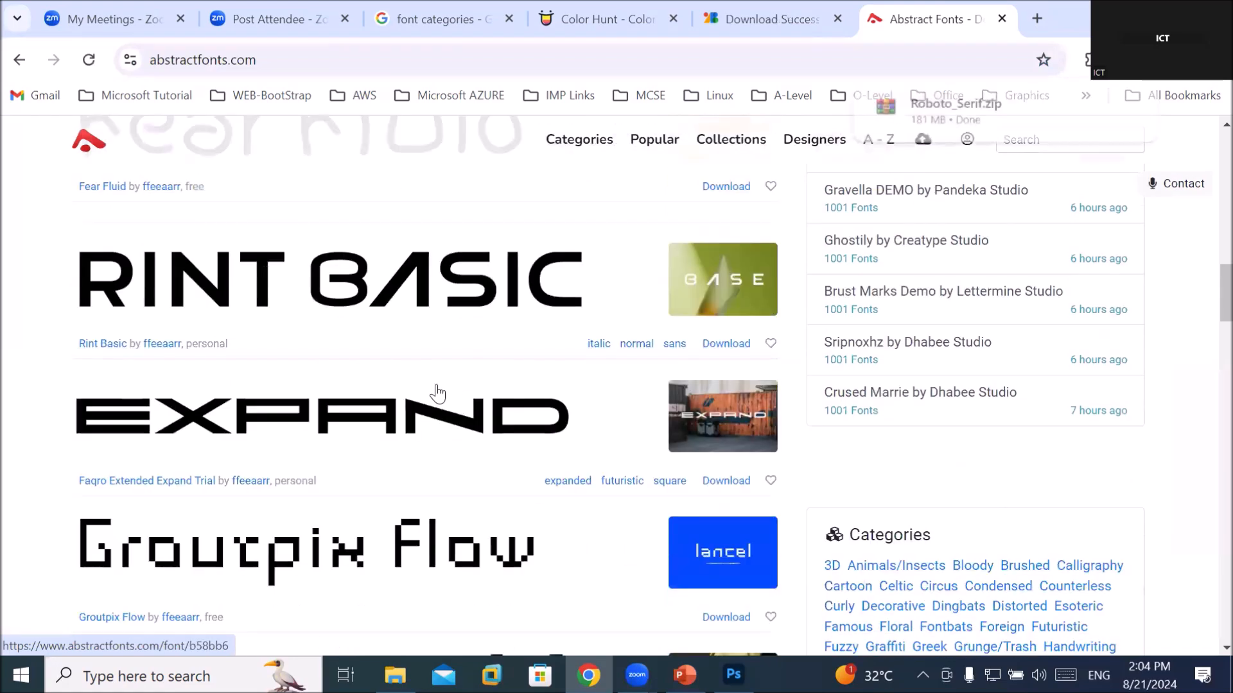
pyautogui.scroll(-3, 440, 391)
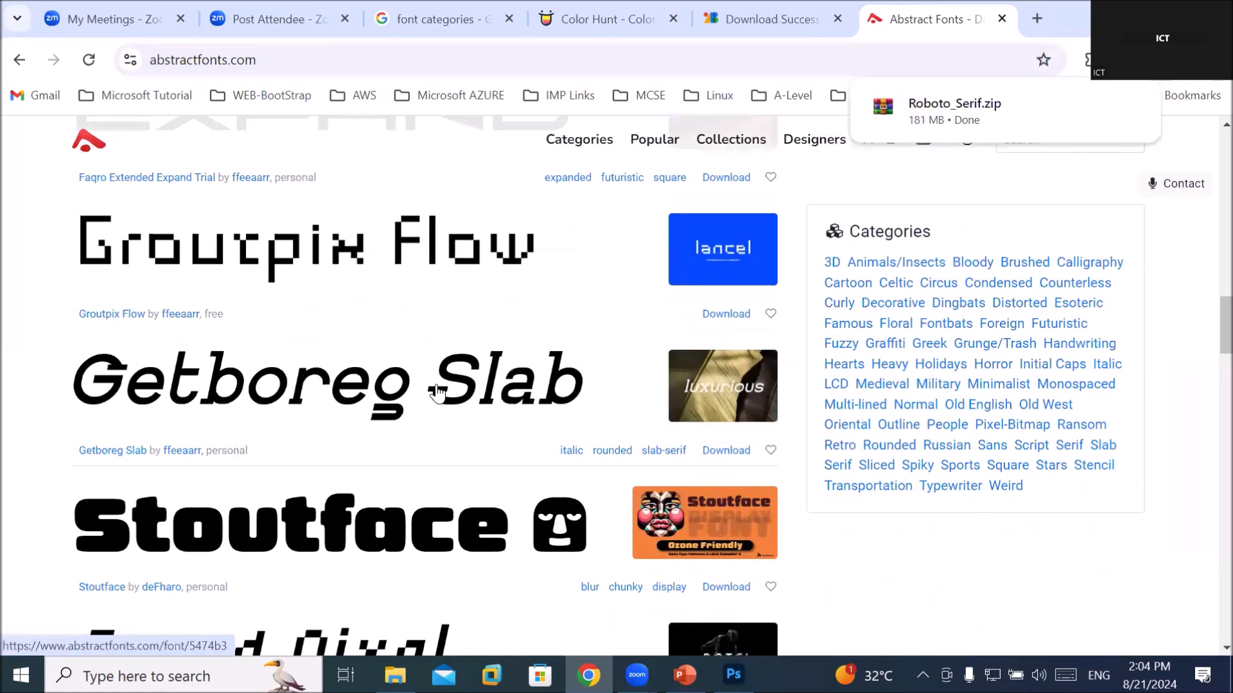
pyautogui.scroll(-3, 438, 393)
pyautogui.scroll(-6, 438, 393)
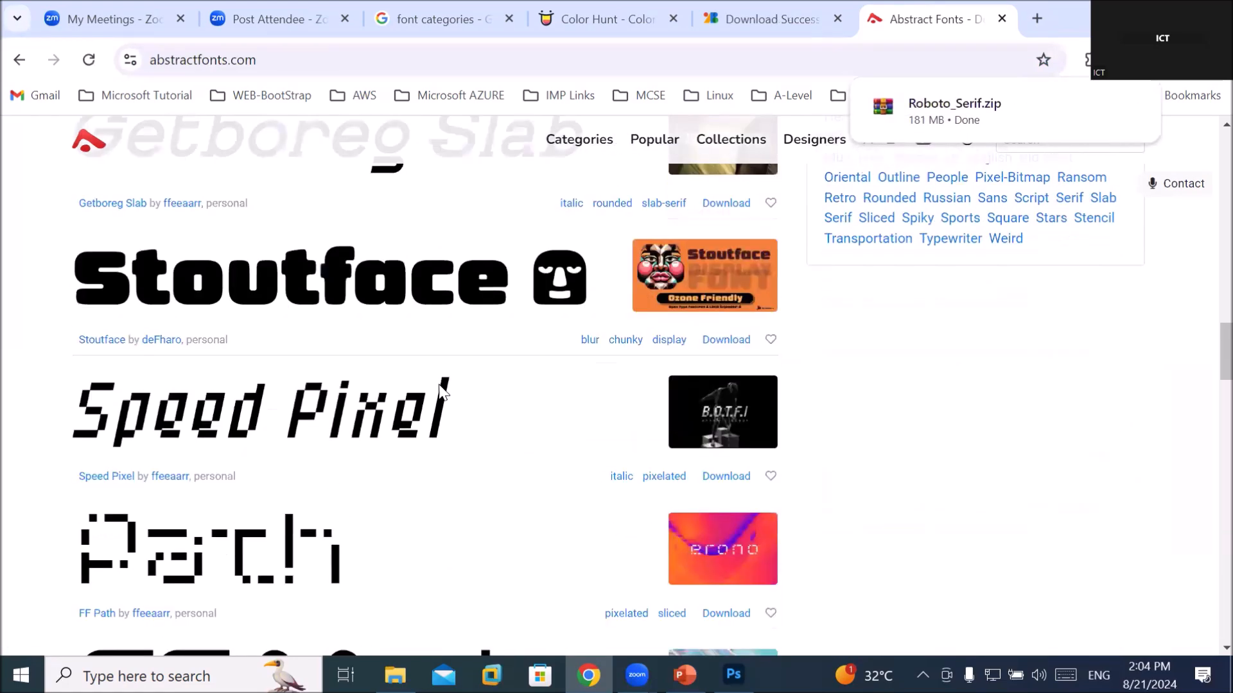
pyautogui.scroll(-2, 438, 393)
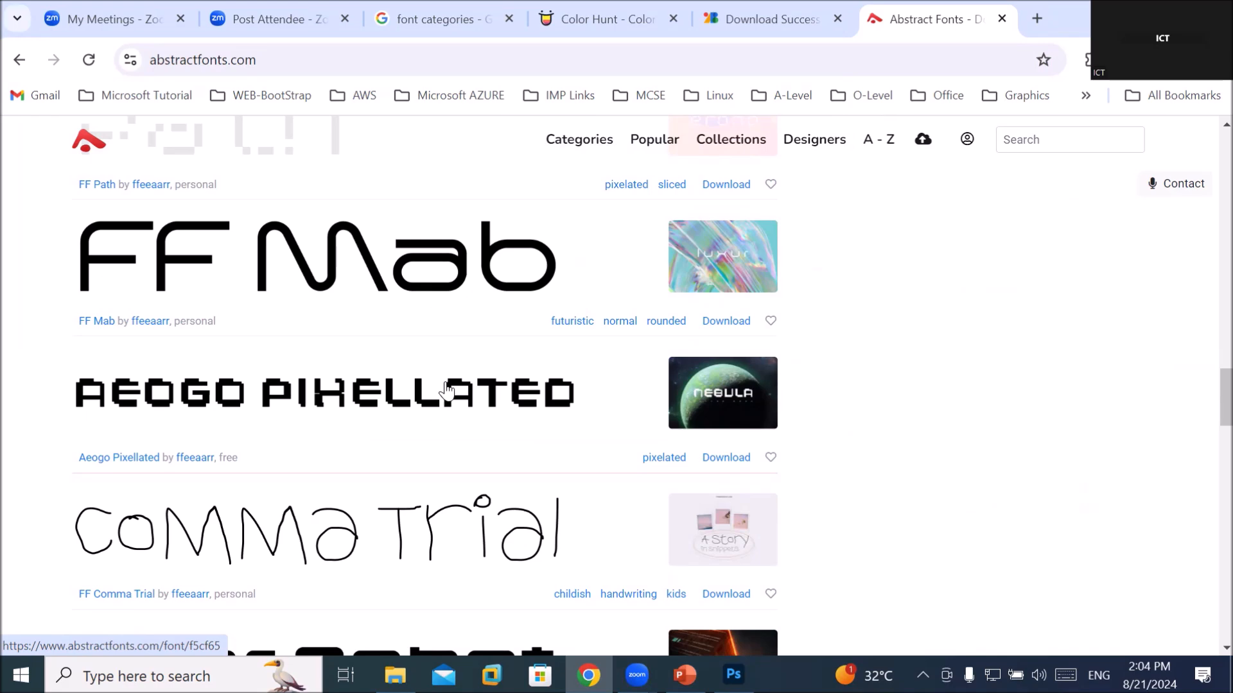
# Reach the bottom of the list and go to page 2 of new fonts
pyautogui.scroll(-4, 449, 385)
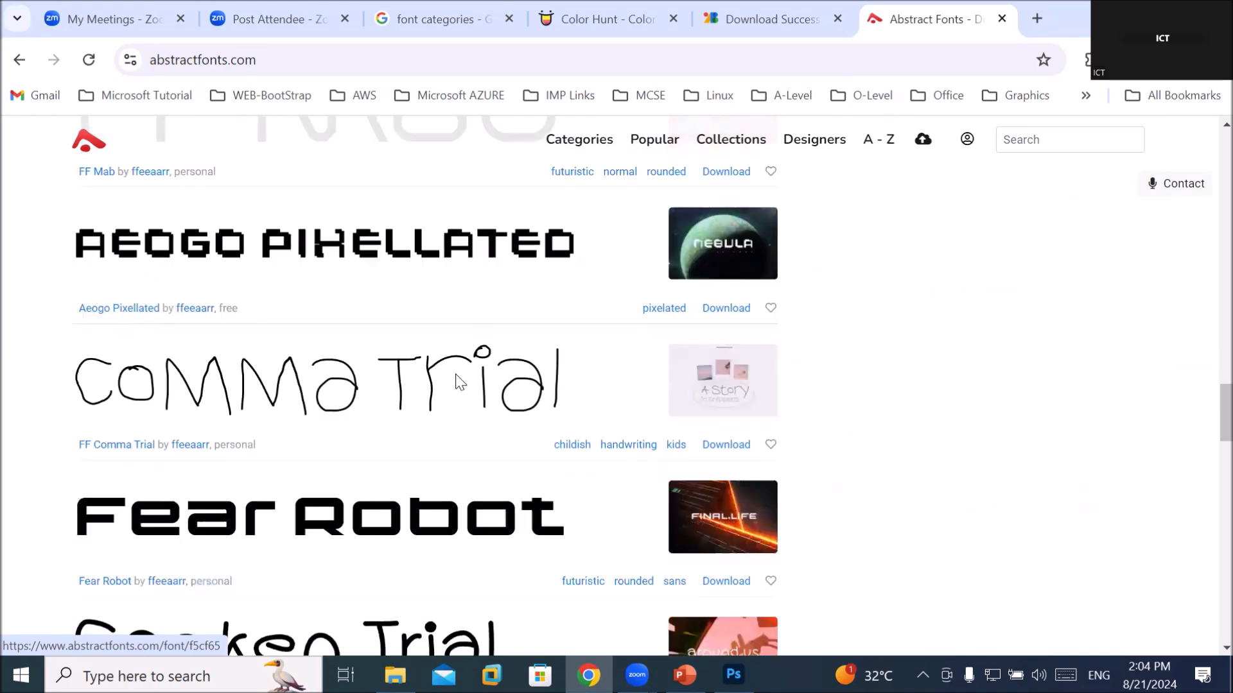
pyautogui.scroll(-10, 457, 382)
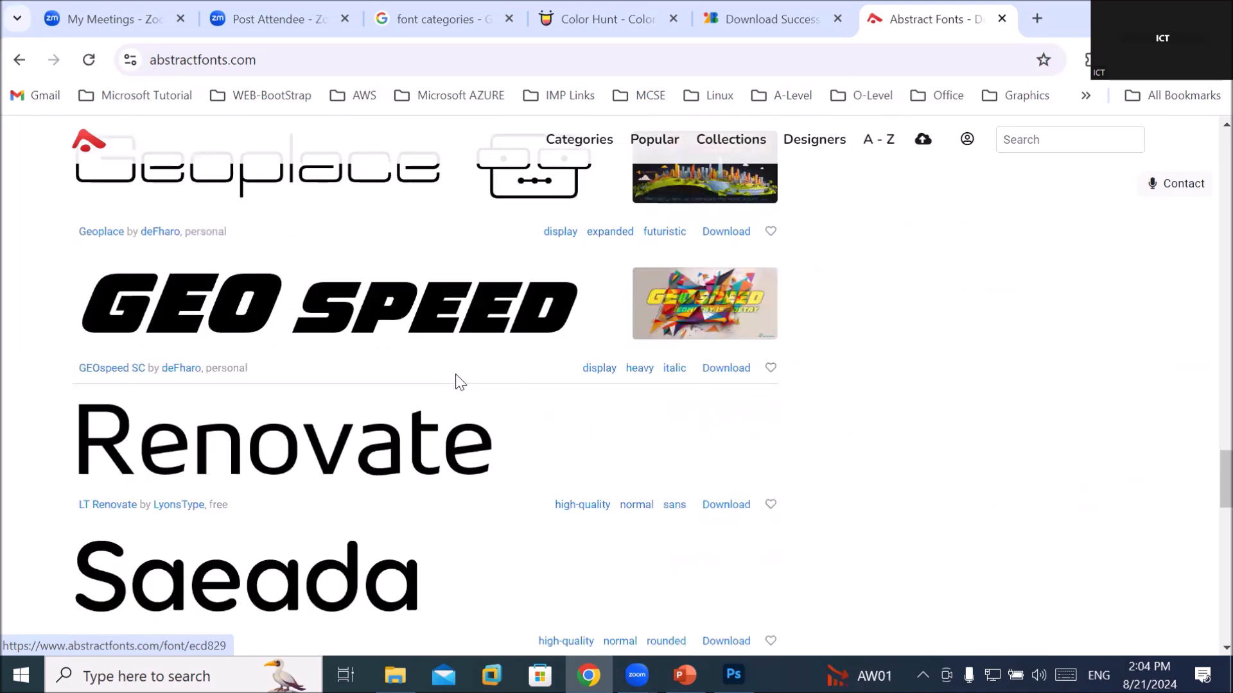
pyautogui.scroll(-5, 461, 381)
pyautogui.scroll(-5, 457, 381)
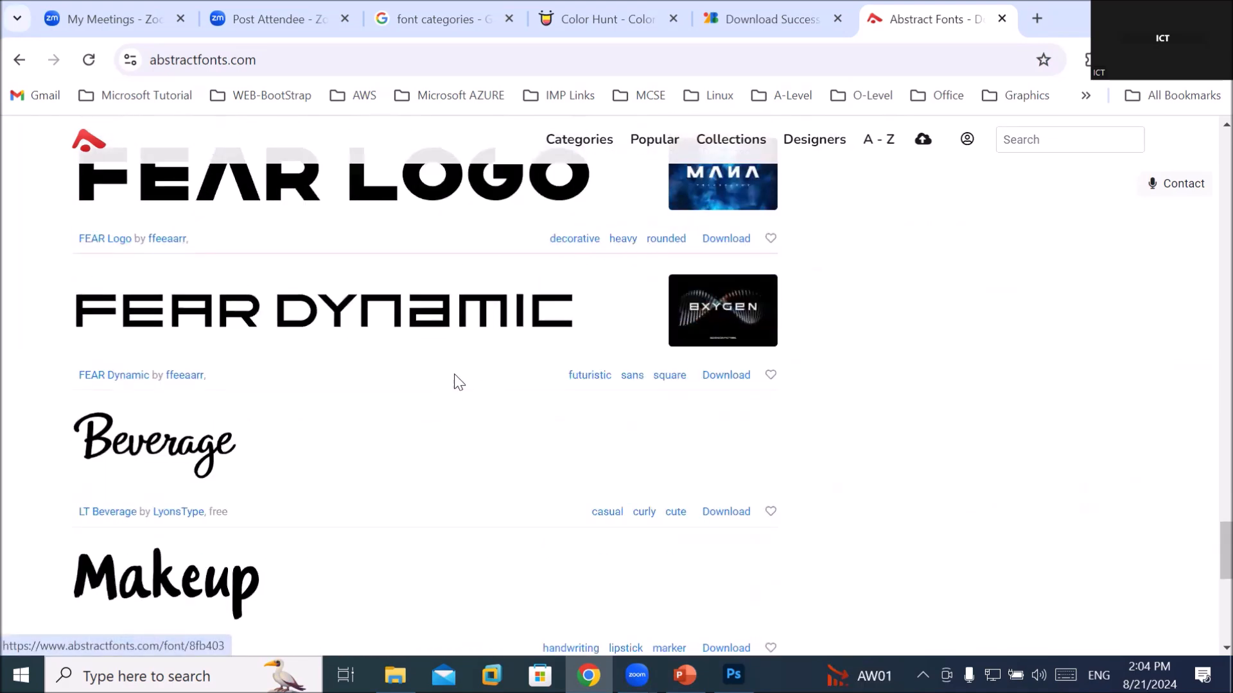
pyautogui.scroll(-5, 457, 380)
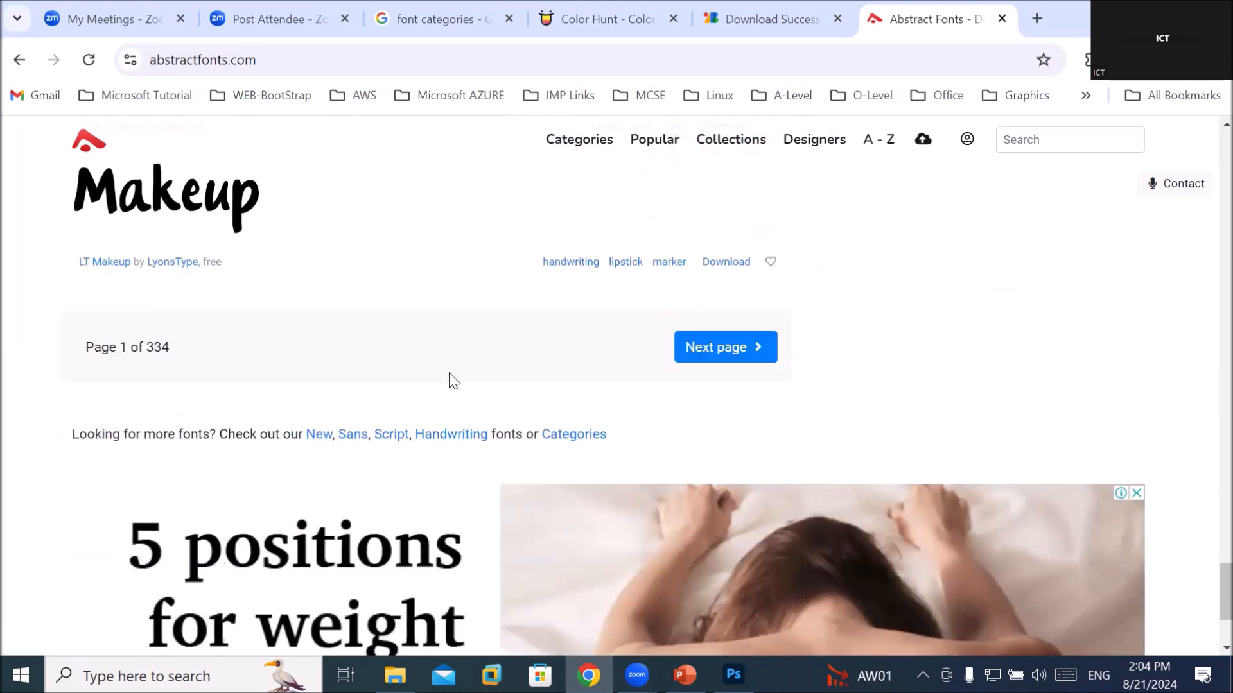
pyautogui.scroll(3, 454, 381)
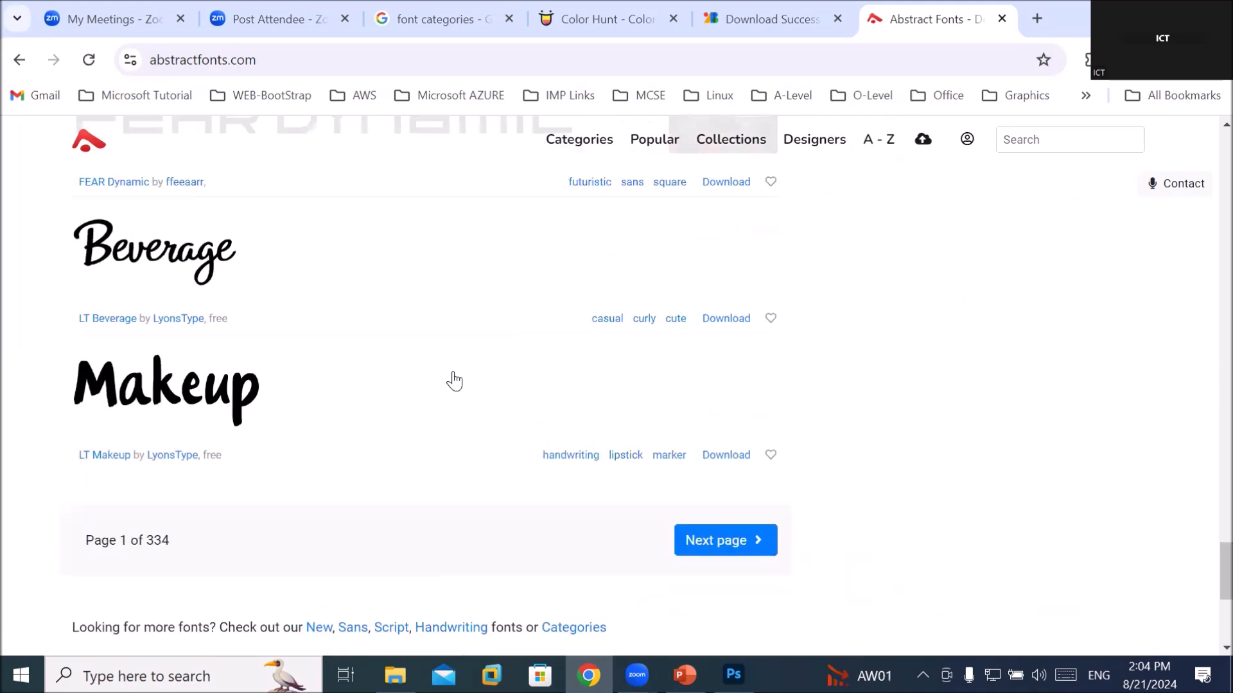
pyautogui.click(700, 540)
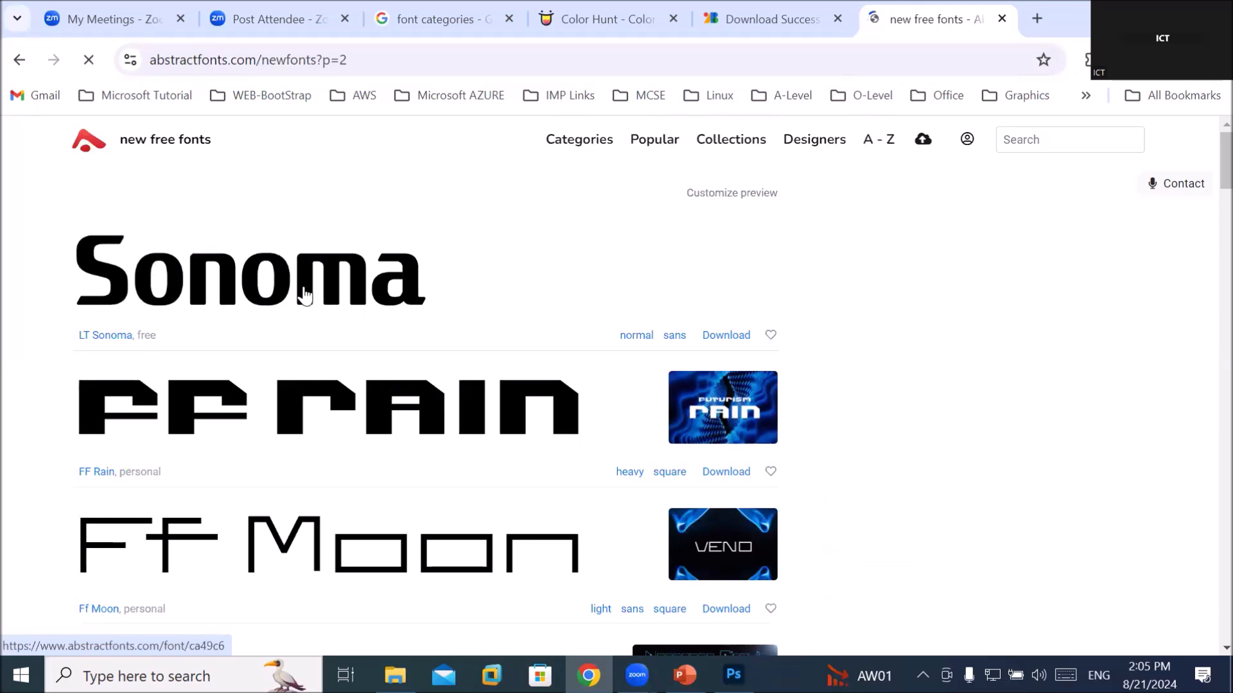
pyautogui.scroll(-1, 304, 295)
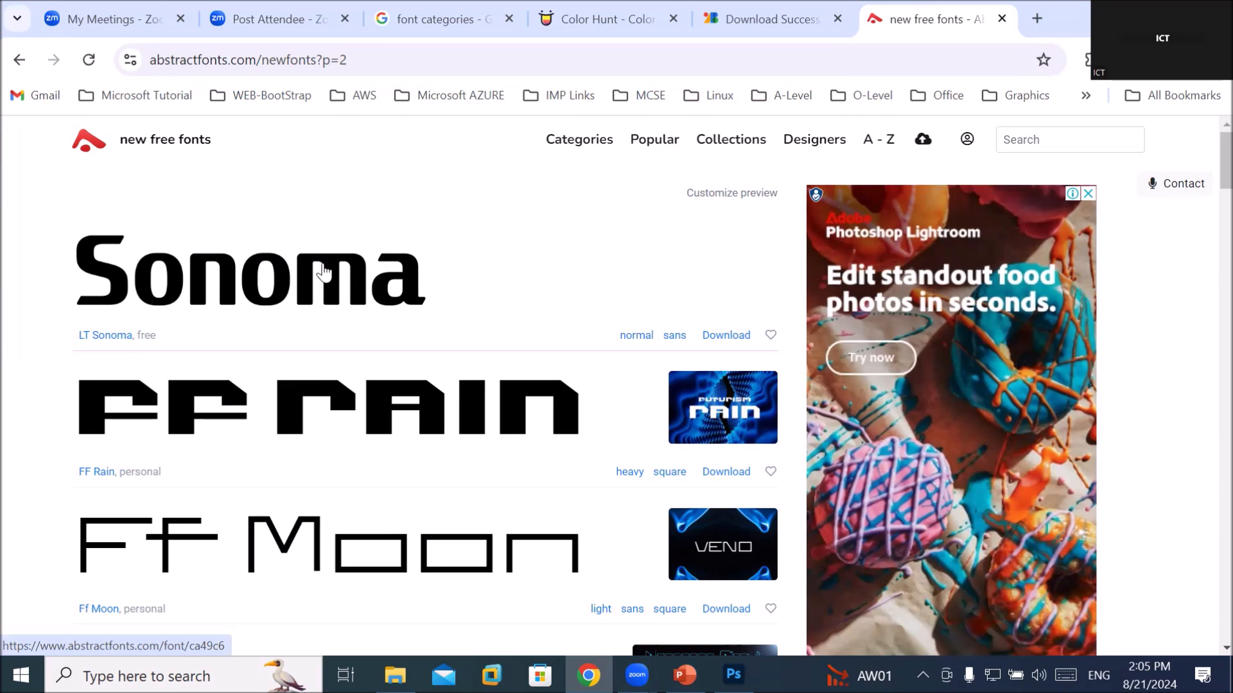
# Download LT Sonoma from its Abstract Fonts detail page as lt-sonoma.zip, then switch to File Explorer
pyautogui.click(323, 273)
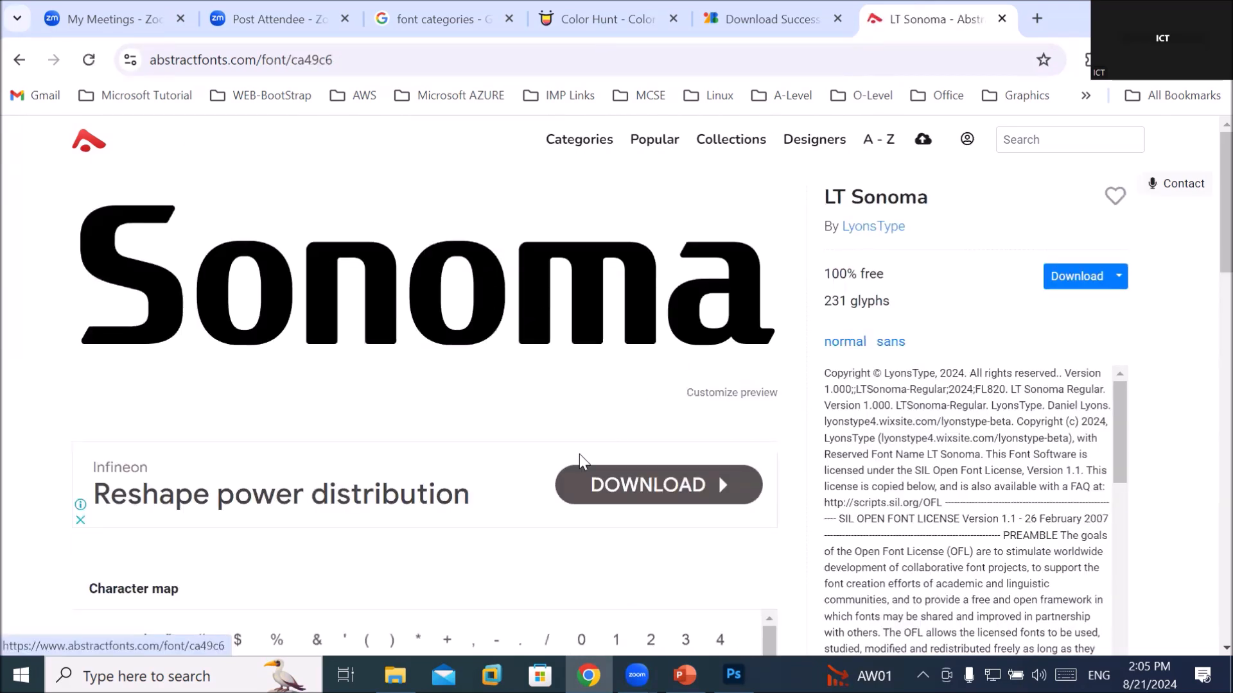
pyautogui.scroll(-3, 580, 466)
pyautogui.scroll(3, 579, 467)
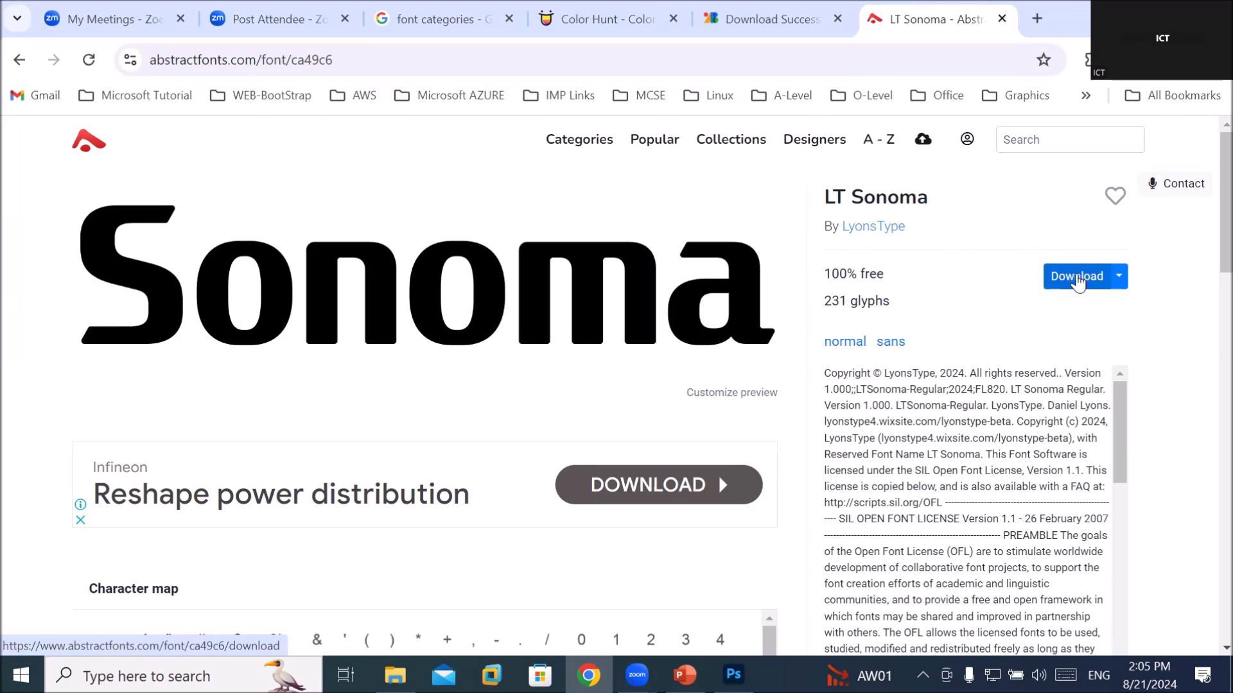
pyautogui.click(1077, 277)
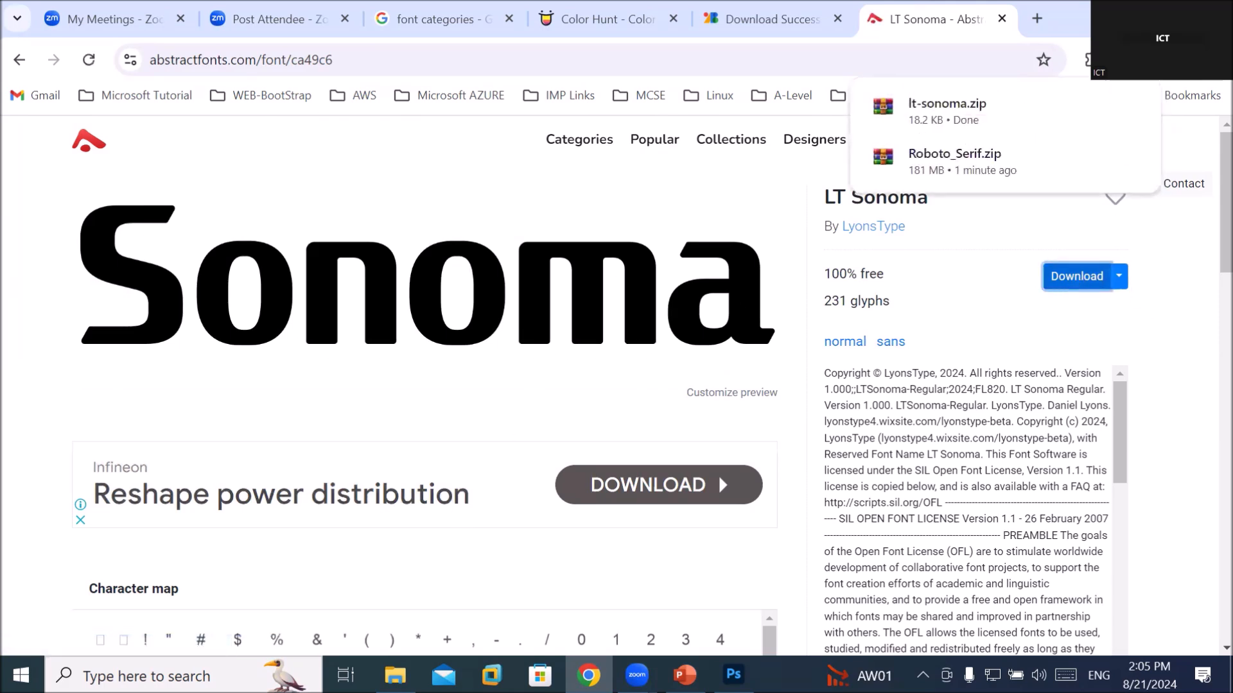
pyautogui.click(395, 676)
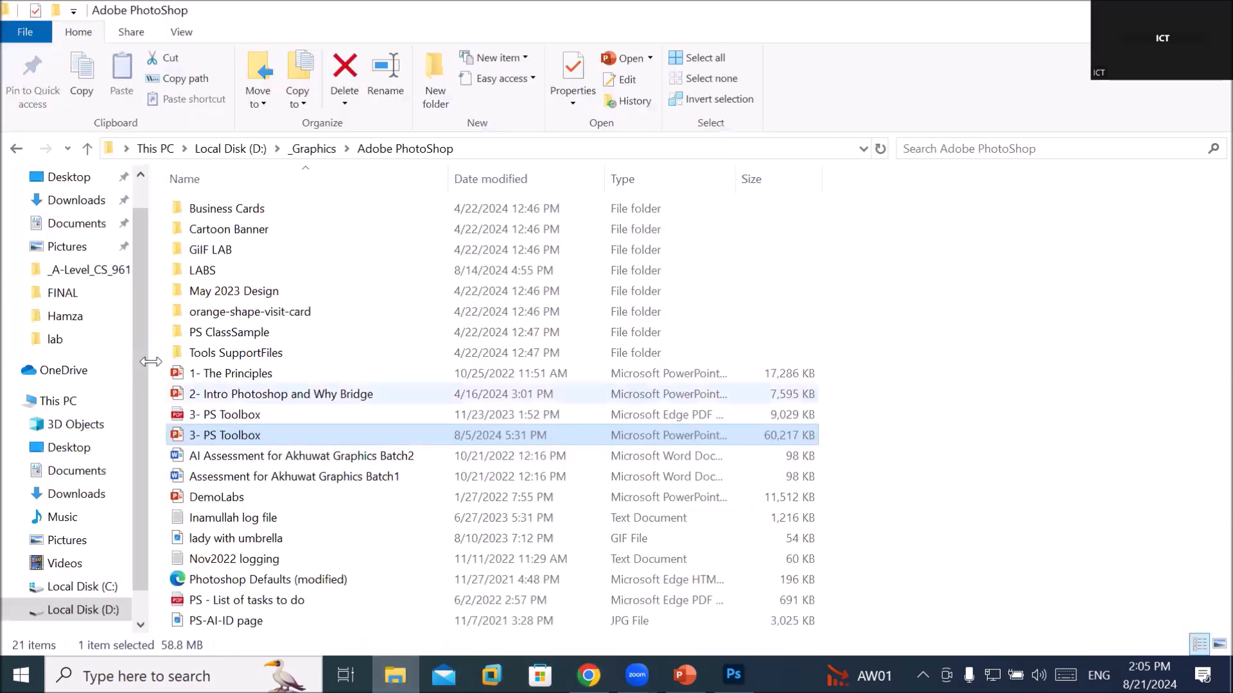
# In Downloads, extract the Roboto_Serif archive into a Roboto_Serif folder
pyautogui.click(48, 204)
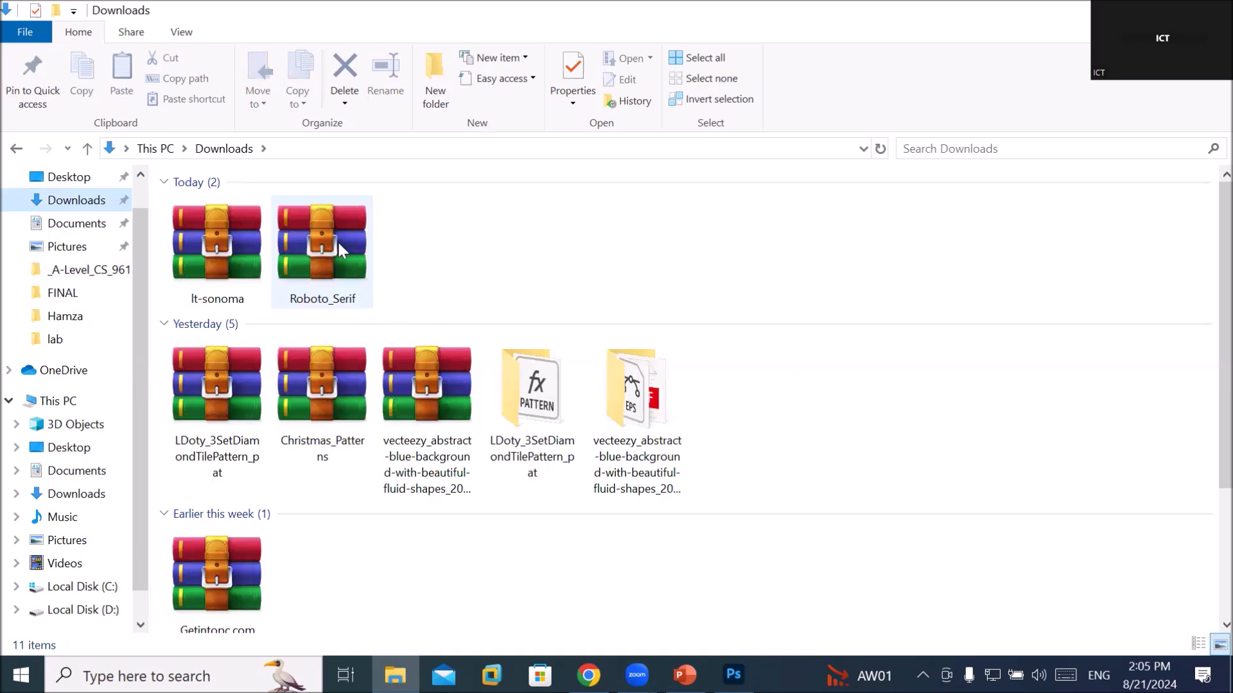
pyautogui.click(215, 256)
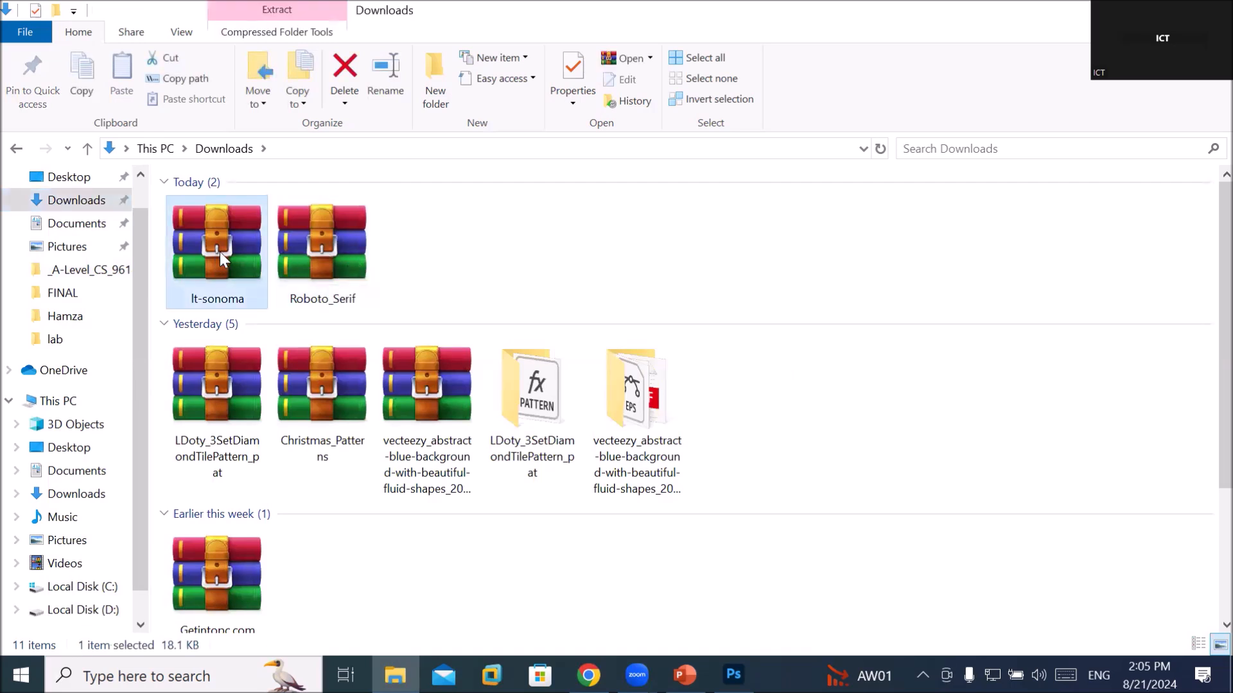
pyautogui.click(326, 268)
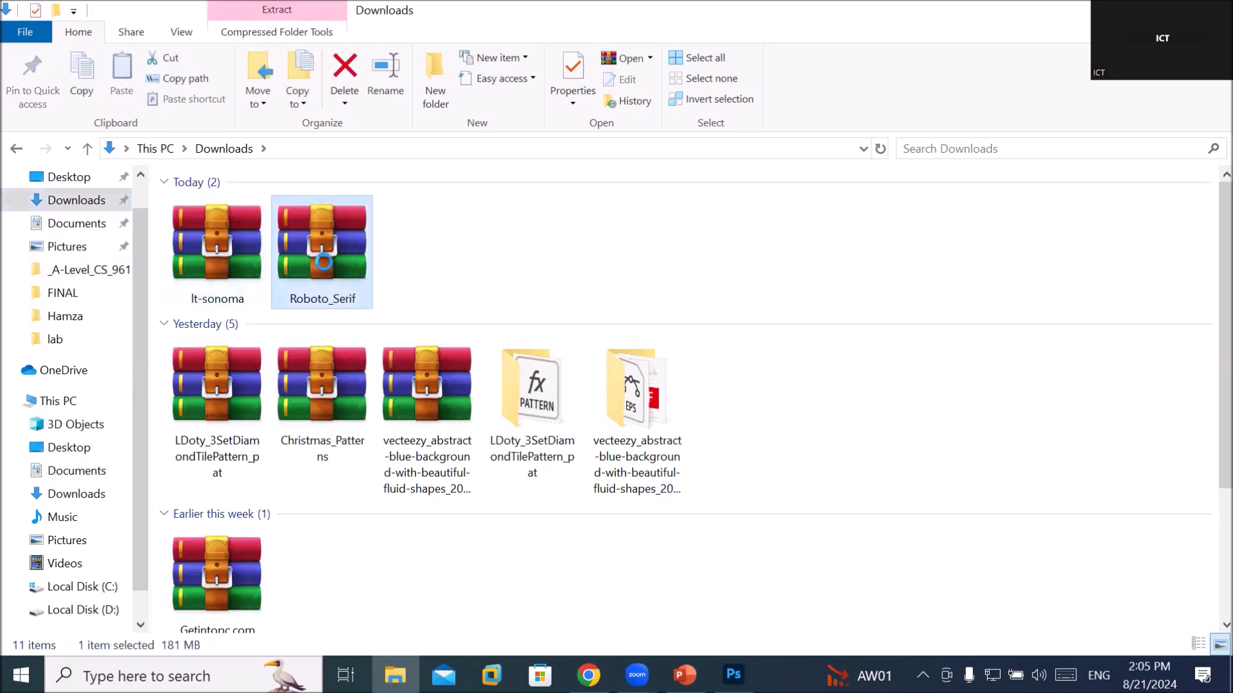
pyautogui.rightClick(327, 266)
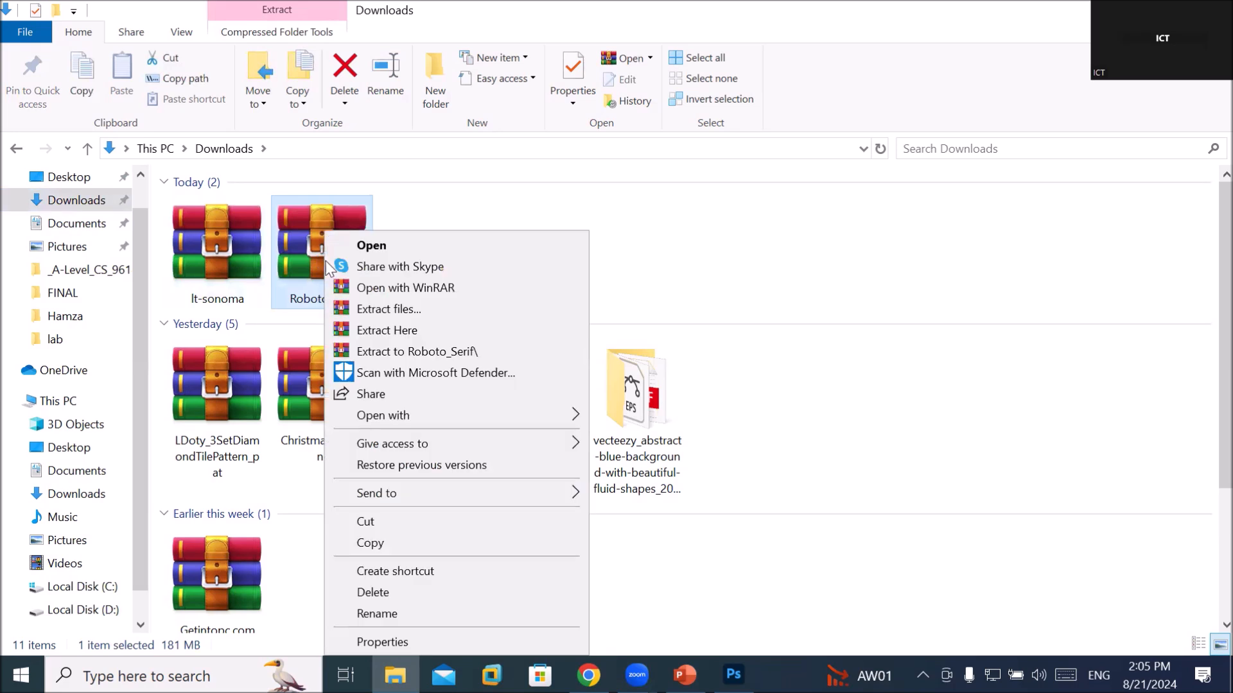
pyautogui.click(392, 357)
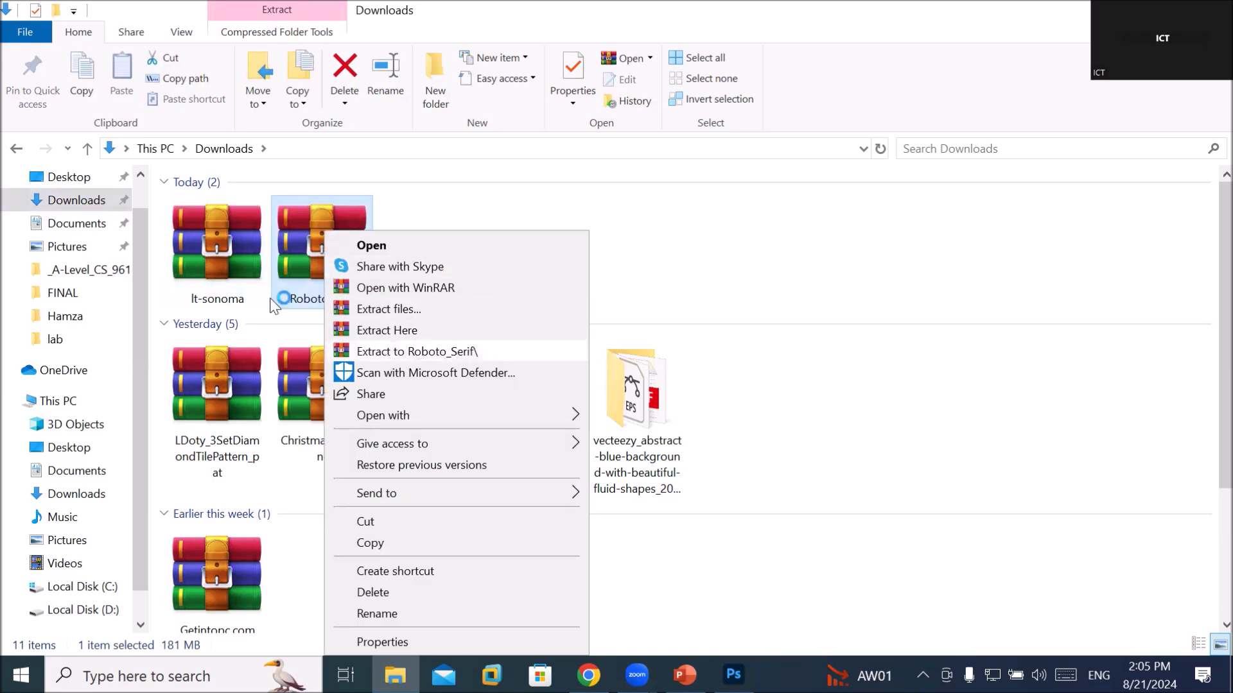
# Extract the lt-sonoma archive into an lt-sonoma folder
pyautogui.click(219, 258)
pyautogui.rightClick(218, 258)
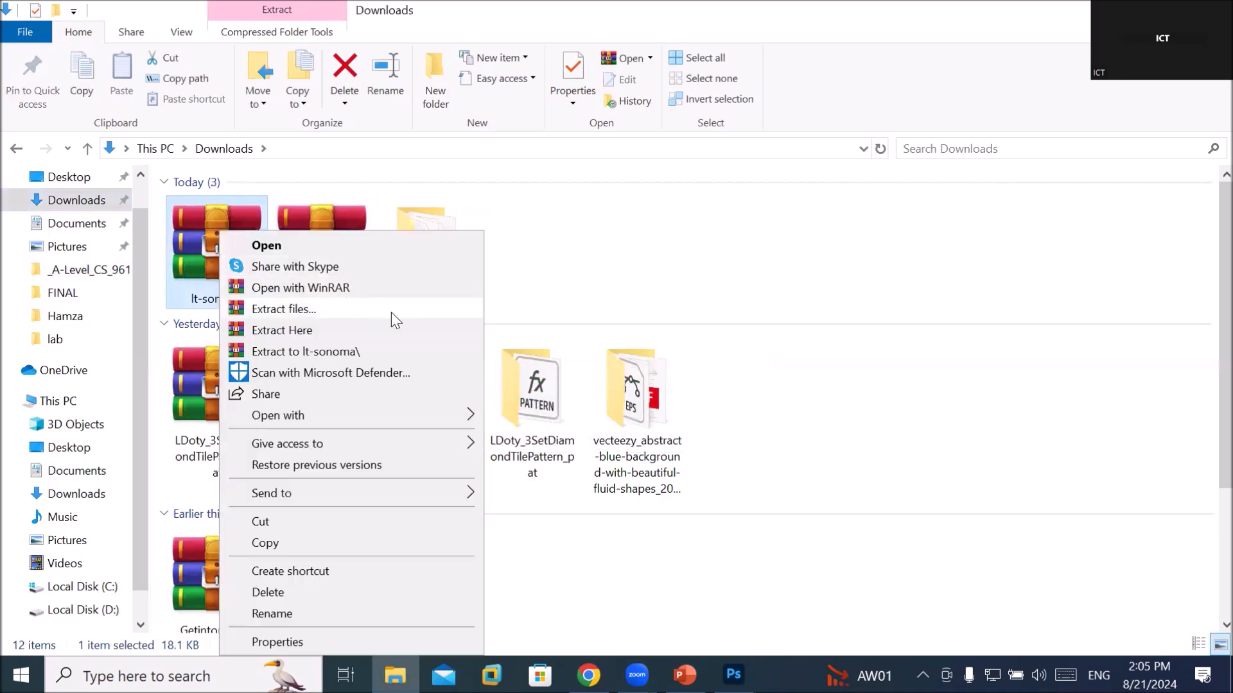
pyautogui.click(390, 353)
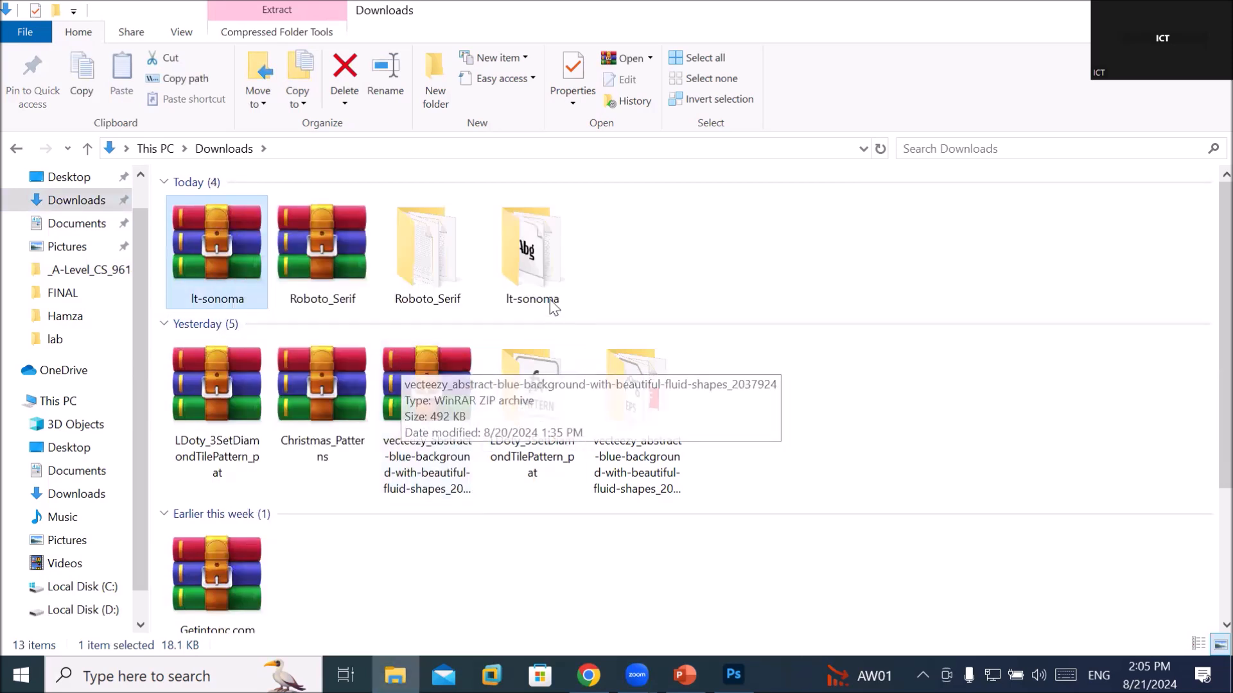
# Install the LT Sonoma 2 (1) font from the lt-sonoma folder for all users, then return to Downloads
pyautogui.doubleClick(556, 273)
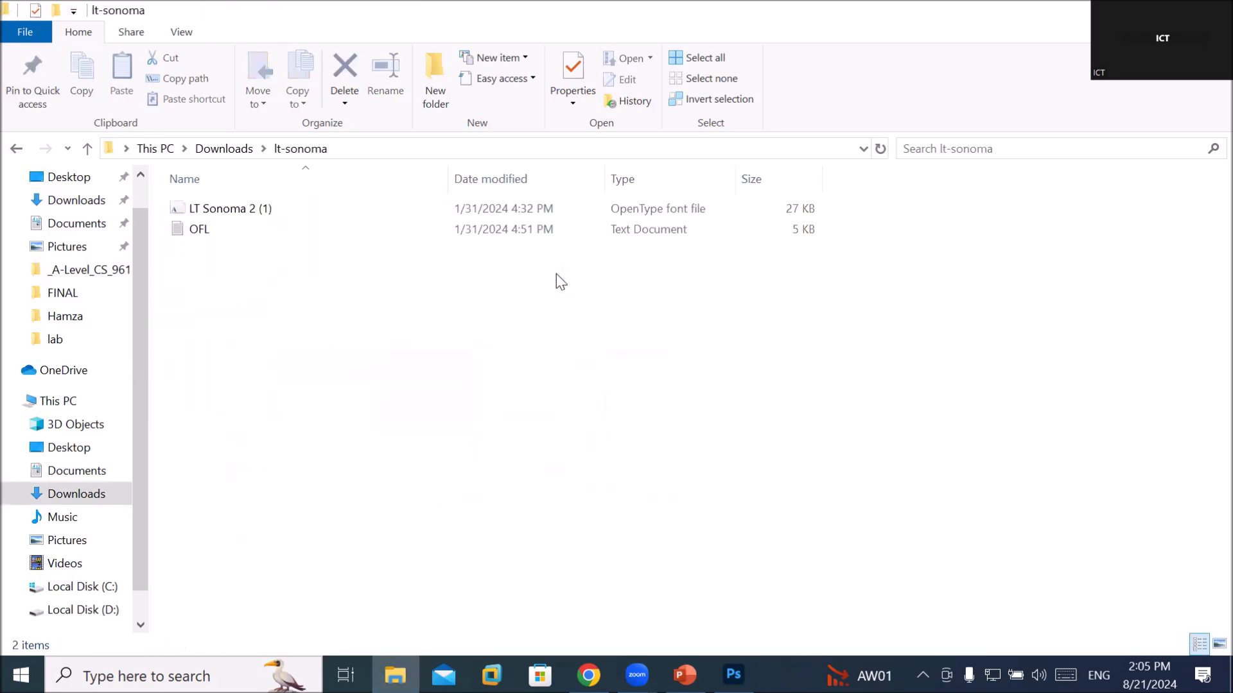
pyautogui.click(199, 235)
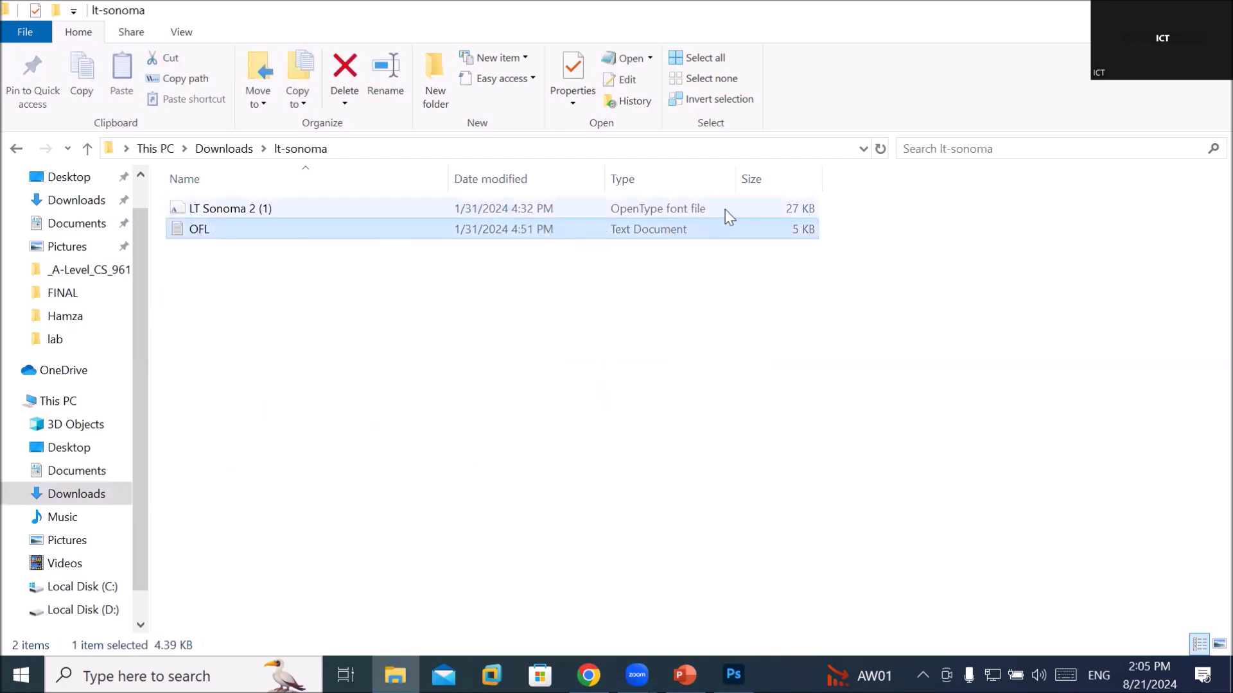
pyautogui.click(543, 212)
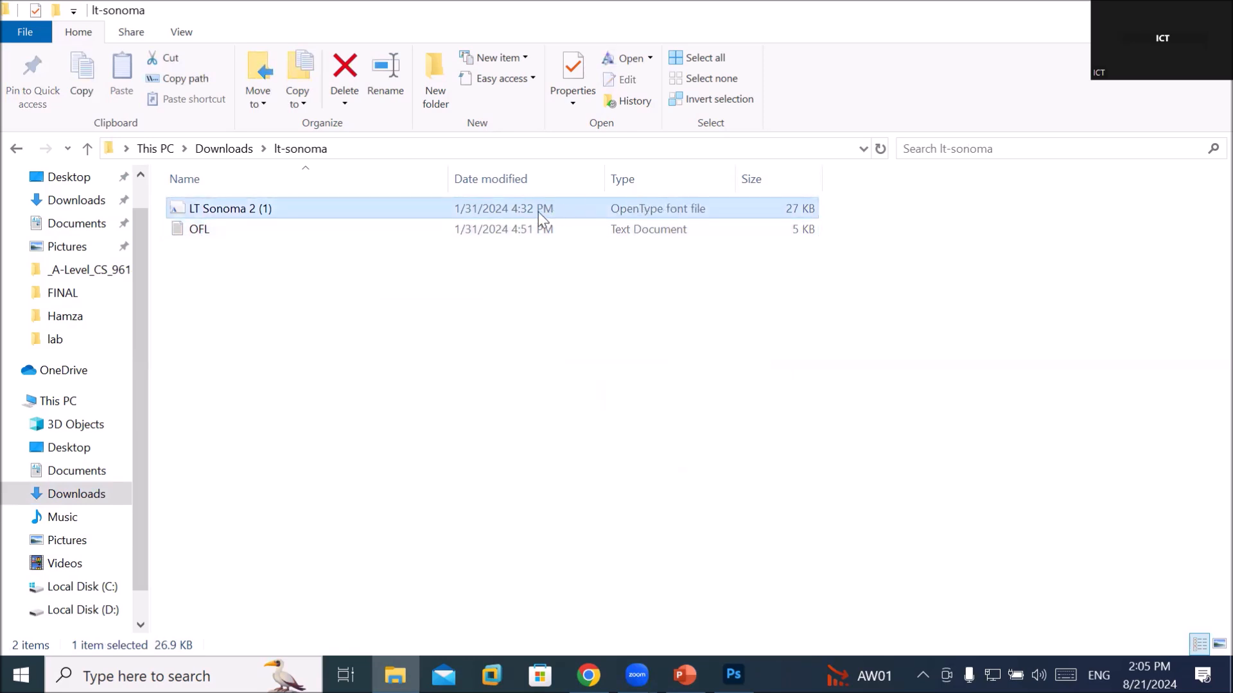
pyautogui.rightClick(537, 217)
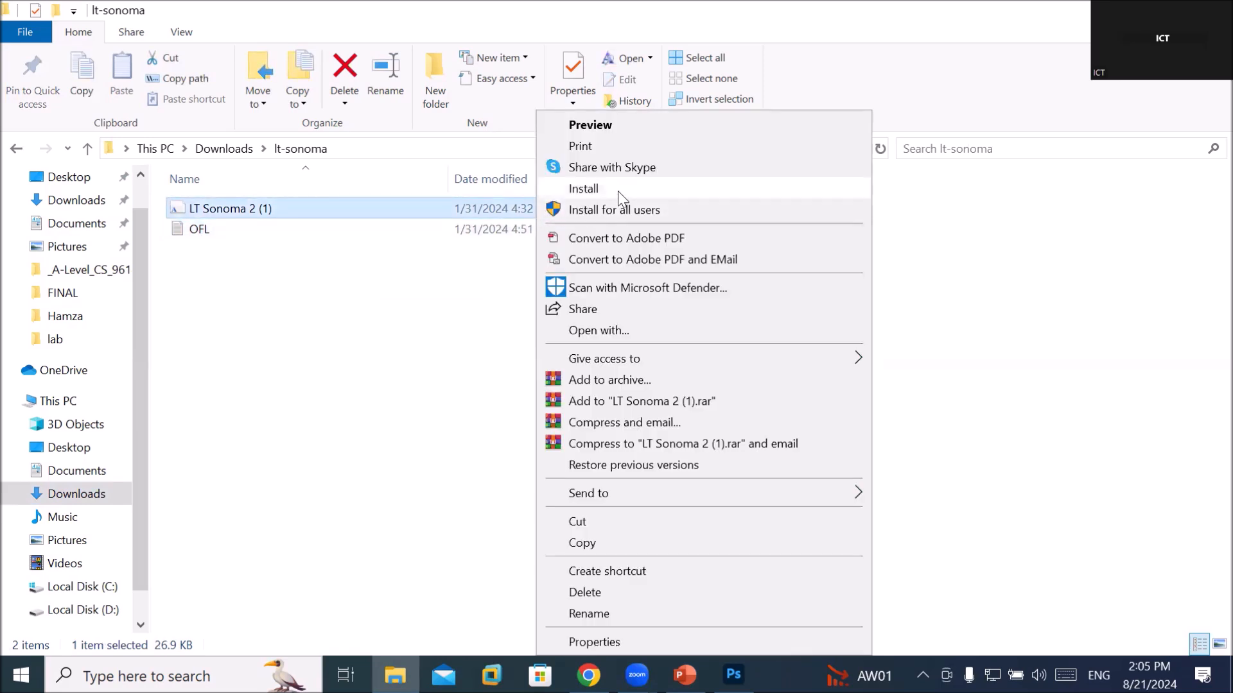
pyautogui.click(657, 211)
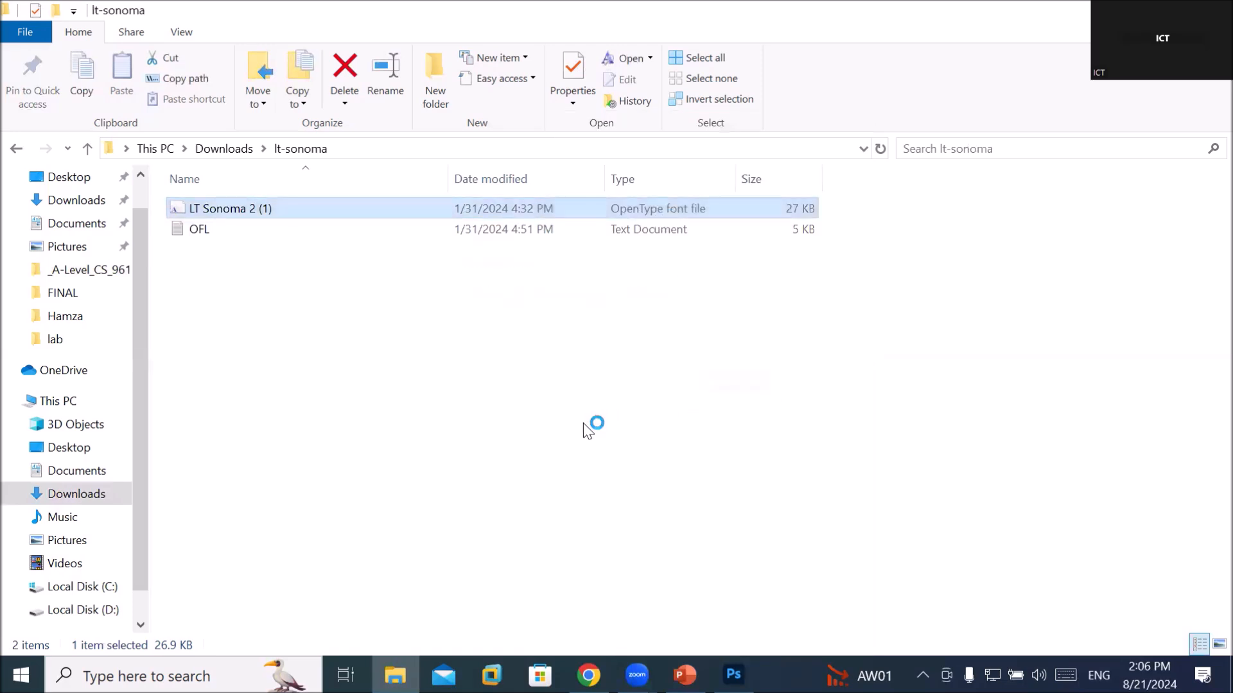
pyautogui.click(231, 151)
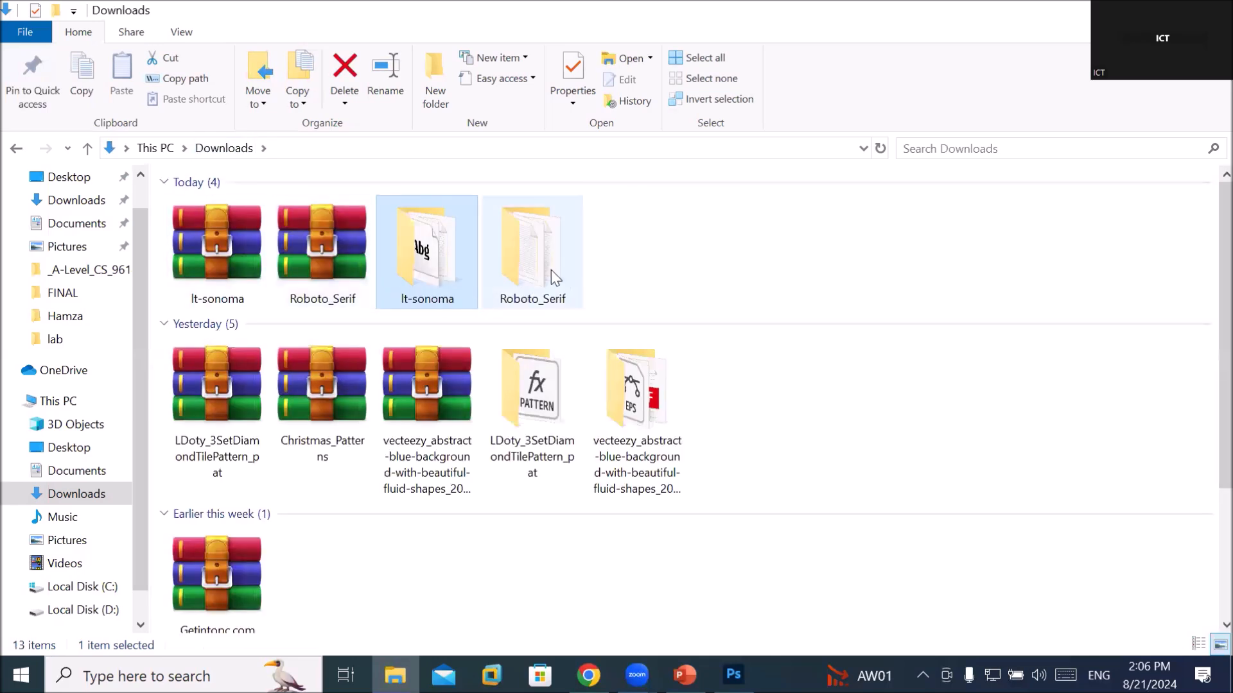
# Install RobotoSerif-VariableFont_GRAD,opsz,wdth,wght from the Roboto_Serif folder for all users, then switch to Photoshop
pyautogui.doubleClick(551, 270)
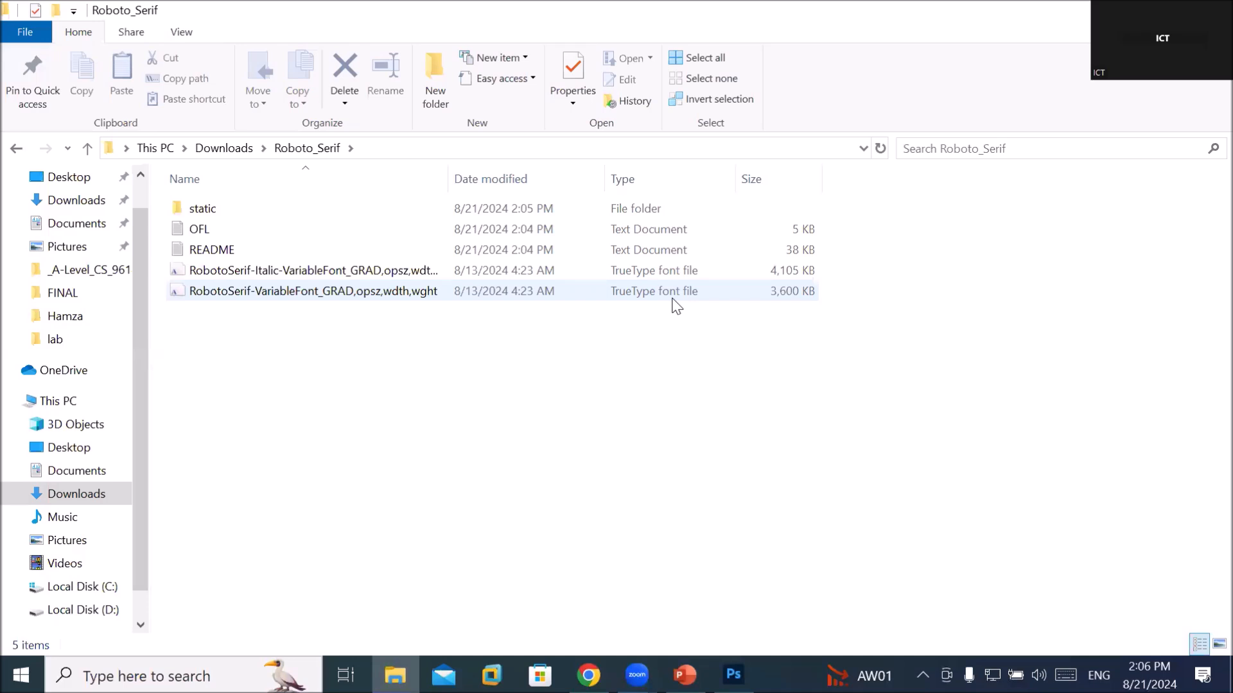
pyautogui.click(621, 288)
pyautogui.rightClick(621, 287)
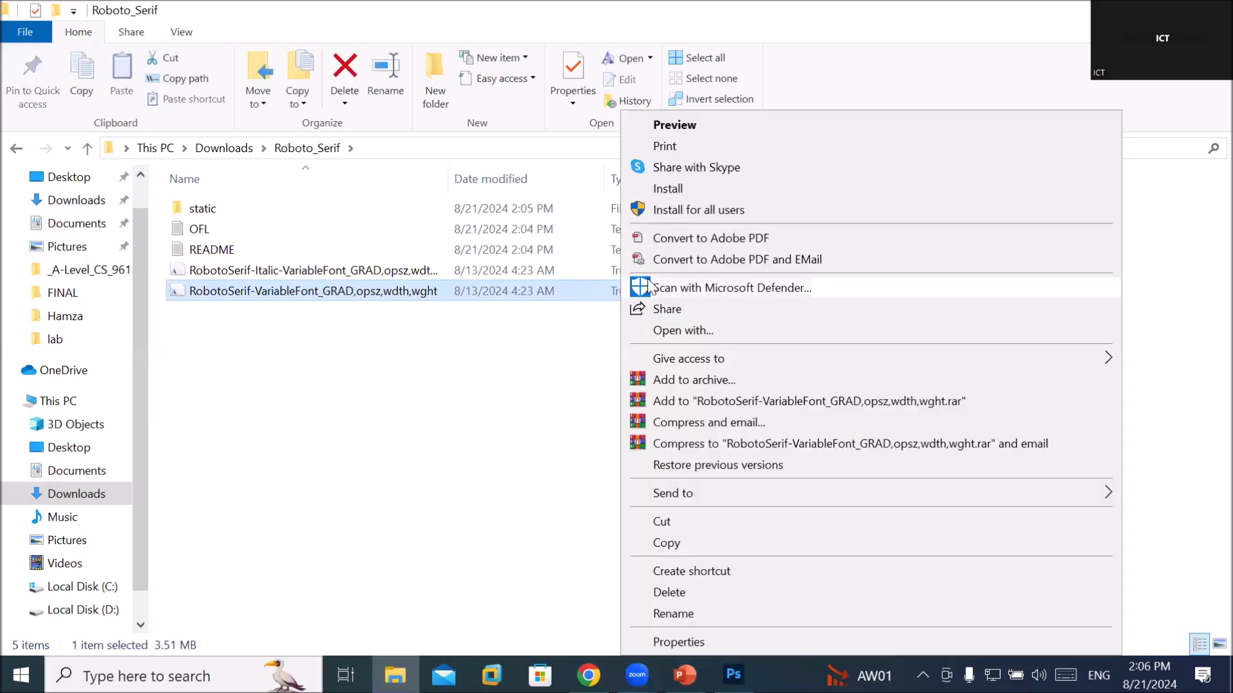
pyautogui.click(704, 210)
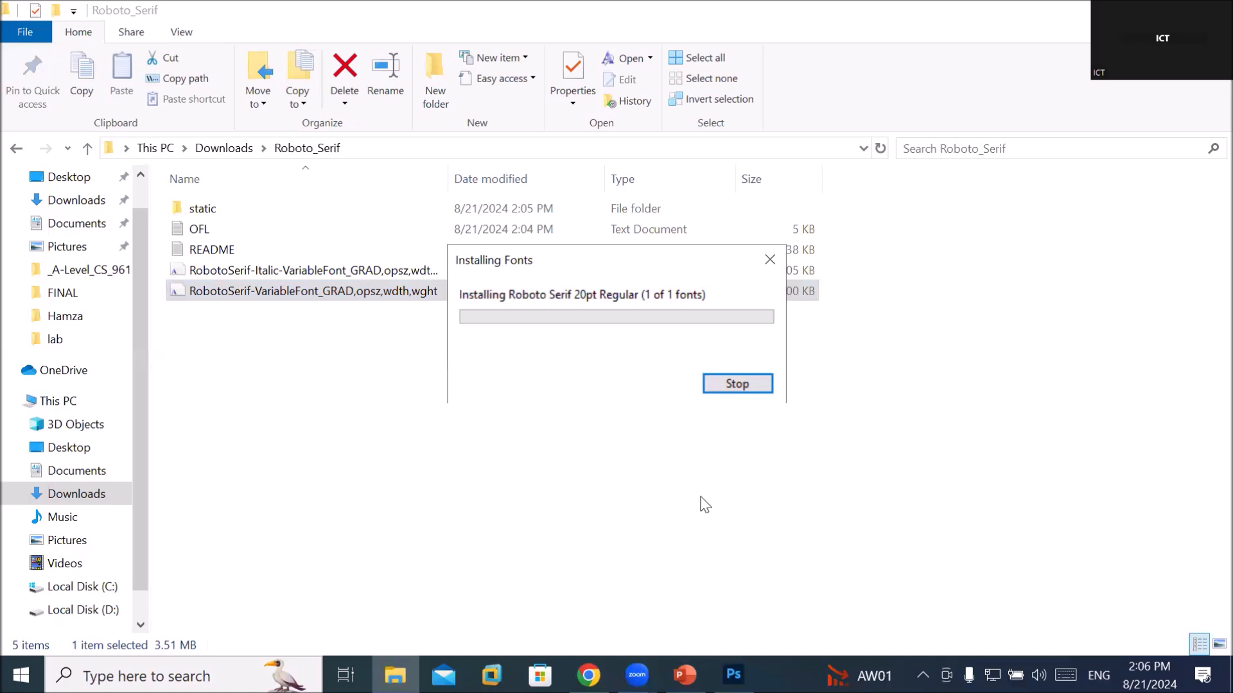
pyautogui.hotkey('alt', 'Tab')
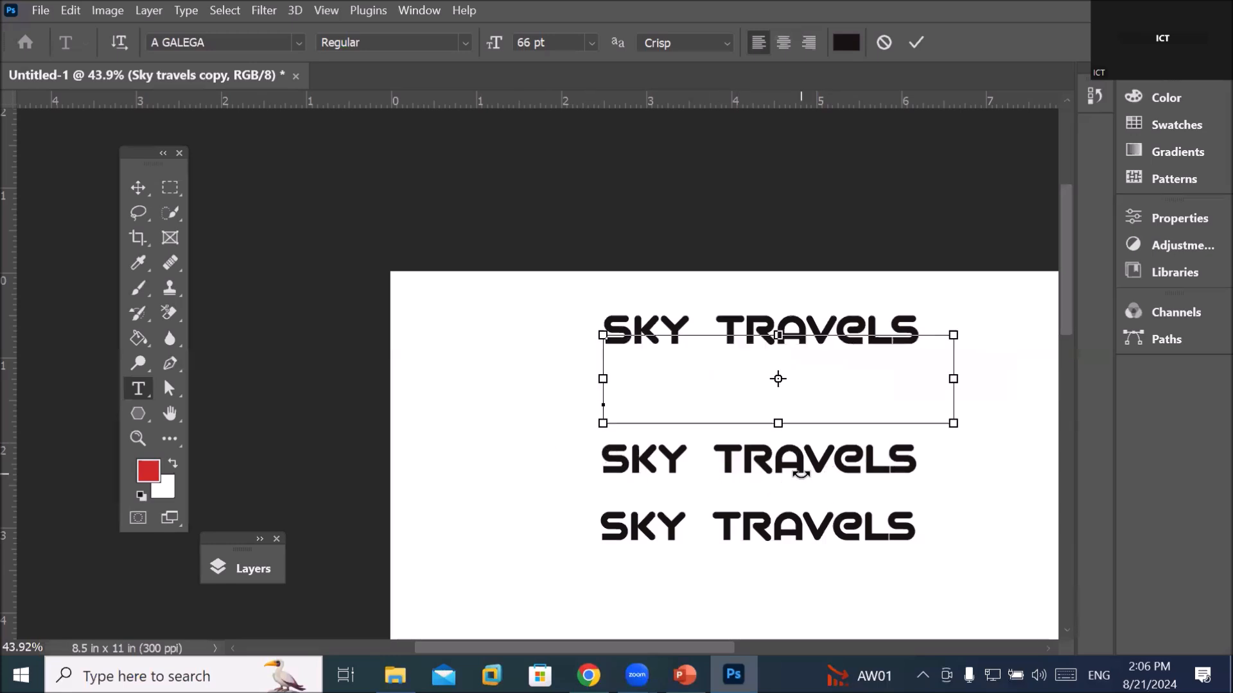
# Commit the current text, make the Sky travels layer active, and pan to show all heading lines
pyautogui.click(141, 188)
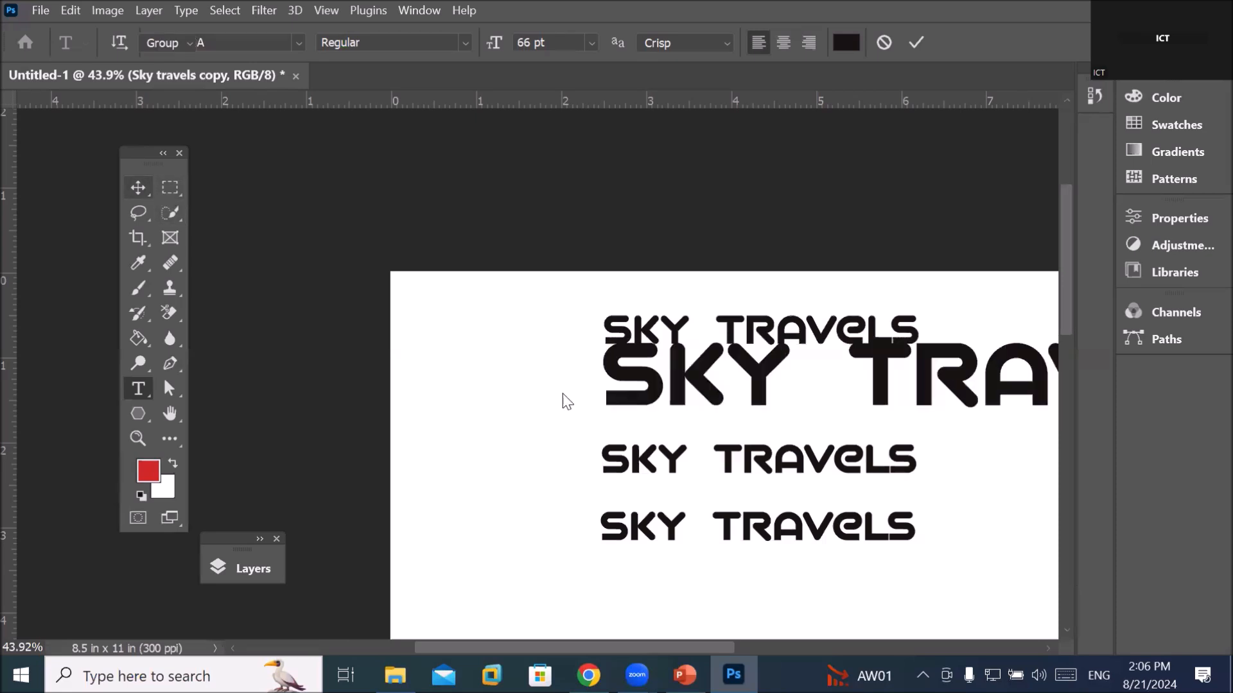
pyautogui.click(586, 473)
pyautogui.moveTo(523, 471); pyautogui.dragTo(282, 345)
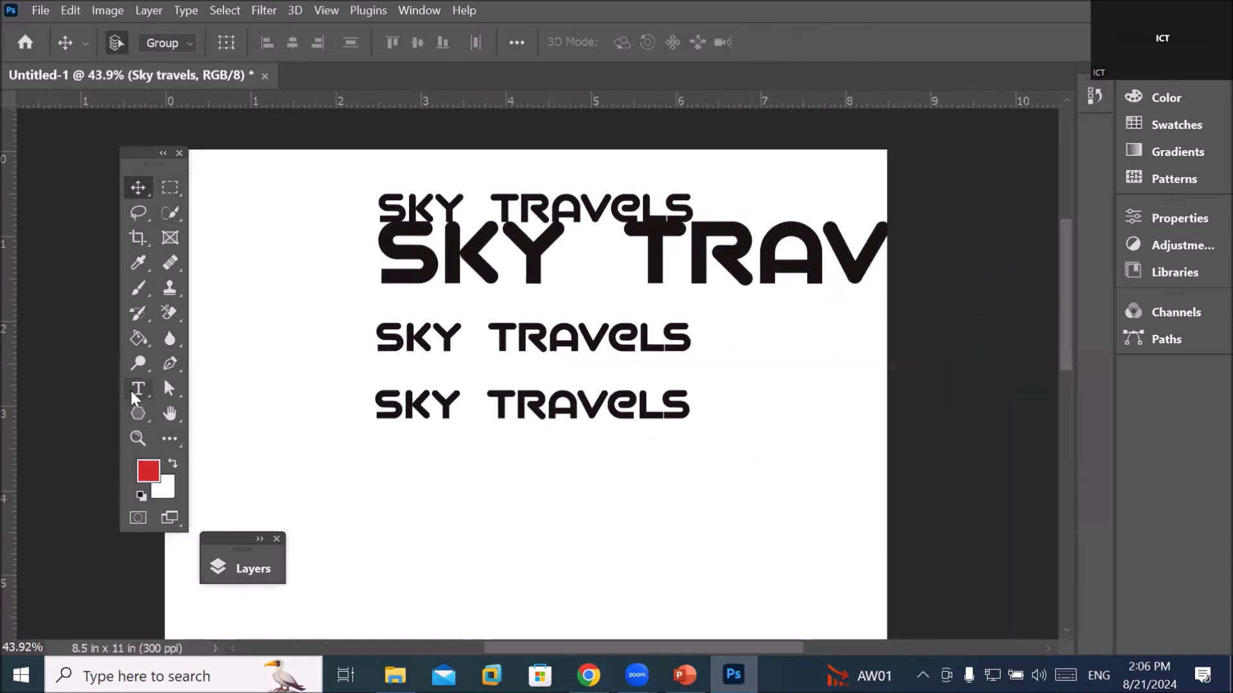
# Select the entire middle SKY TRAVELS line and bring up the font family list
pyautogui.click(138, 389)
pyautogui.click(493, 343)
pyautogui.doubleClick(498, 339)
pyautogui.tripleClick(498, 339)
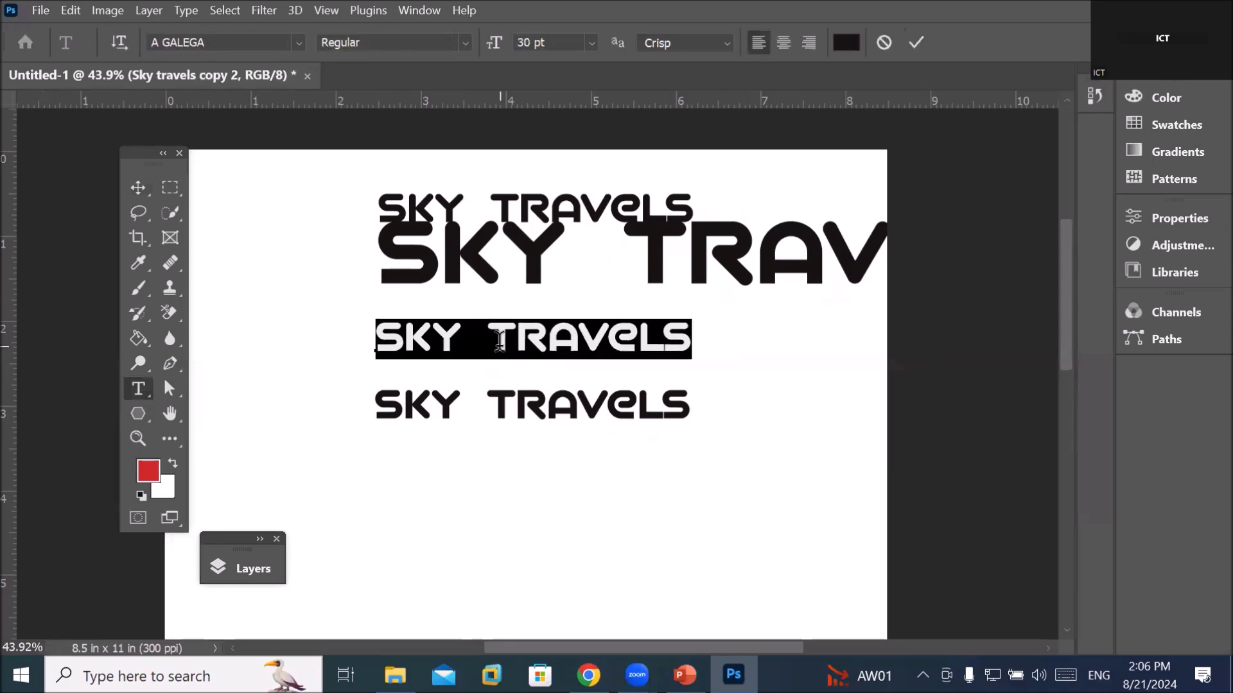
pyautogui.click(297, 44)
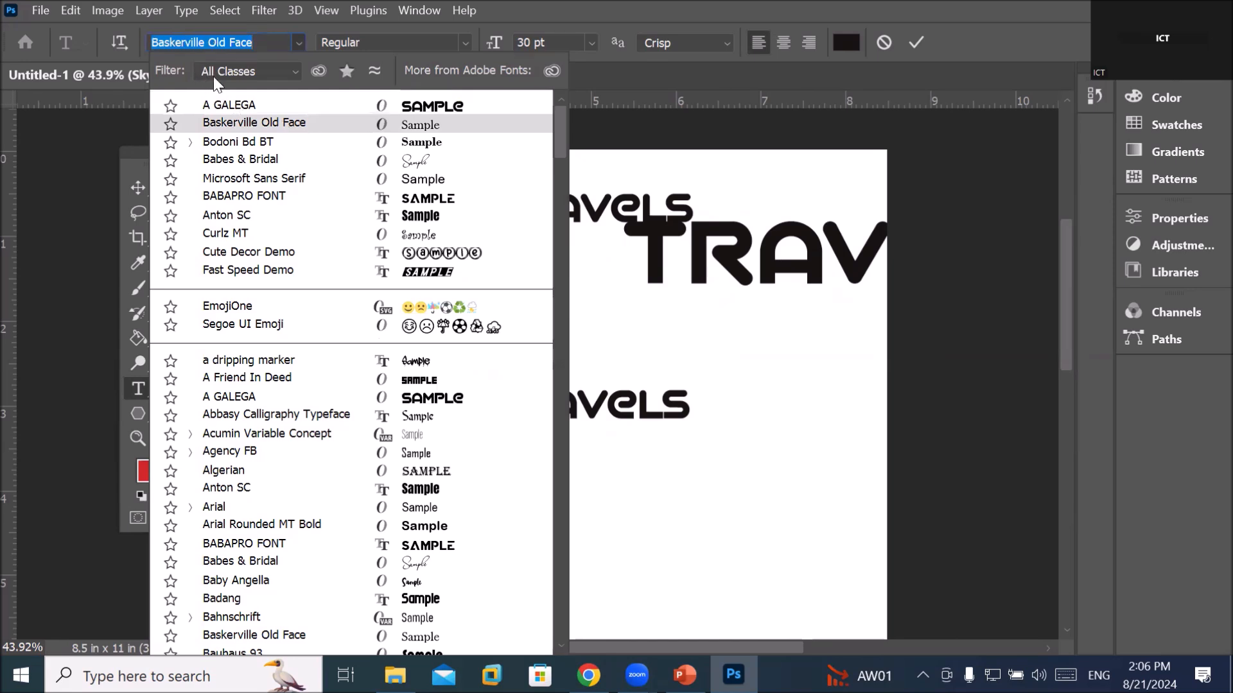
# Filter the fonts to Serif, then Slab Serif, then Monospace, and return to All Classes
pyautogui.click(245, 72)
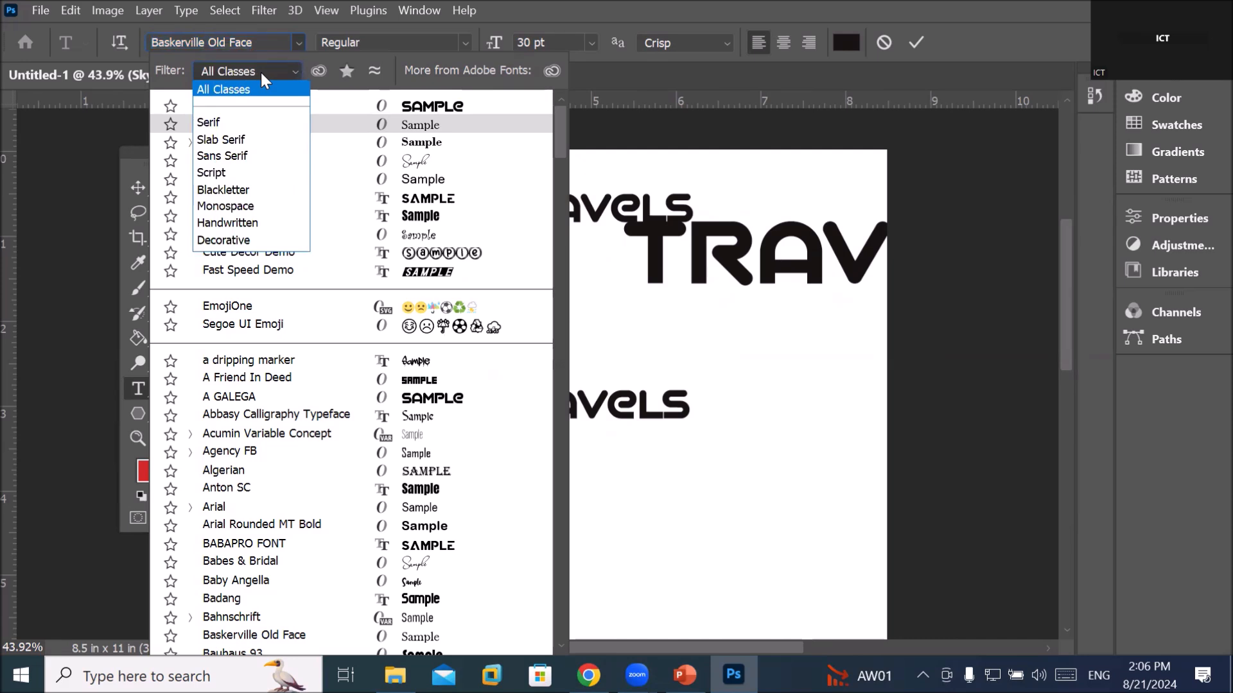
pyautogui.click(260, 70)
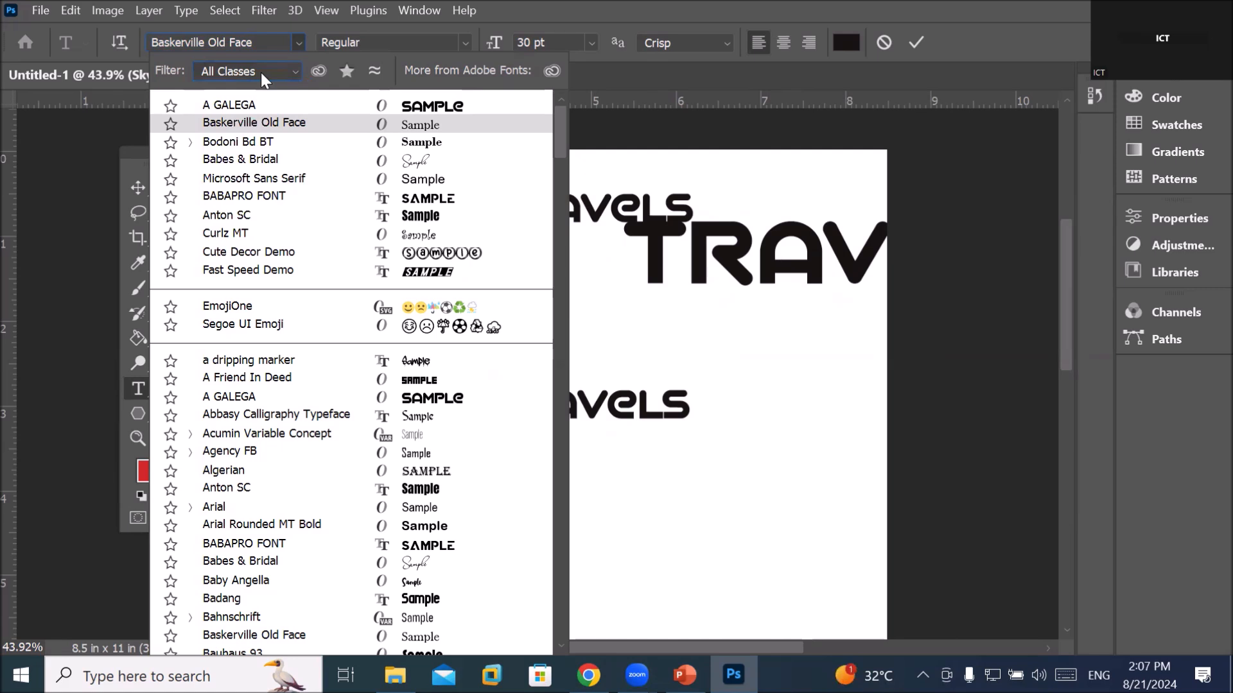
pyautogui.click(260, 72)
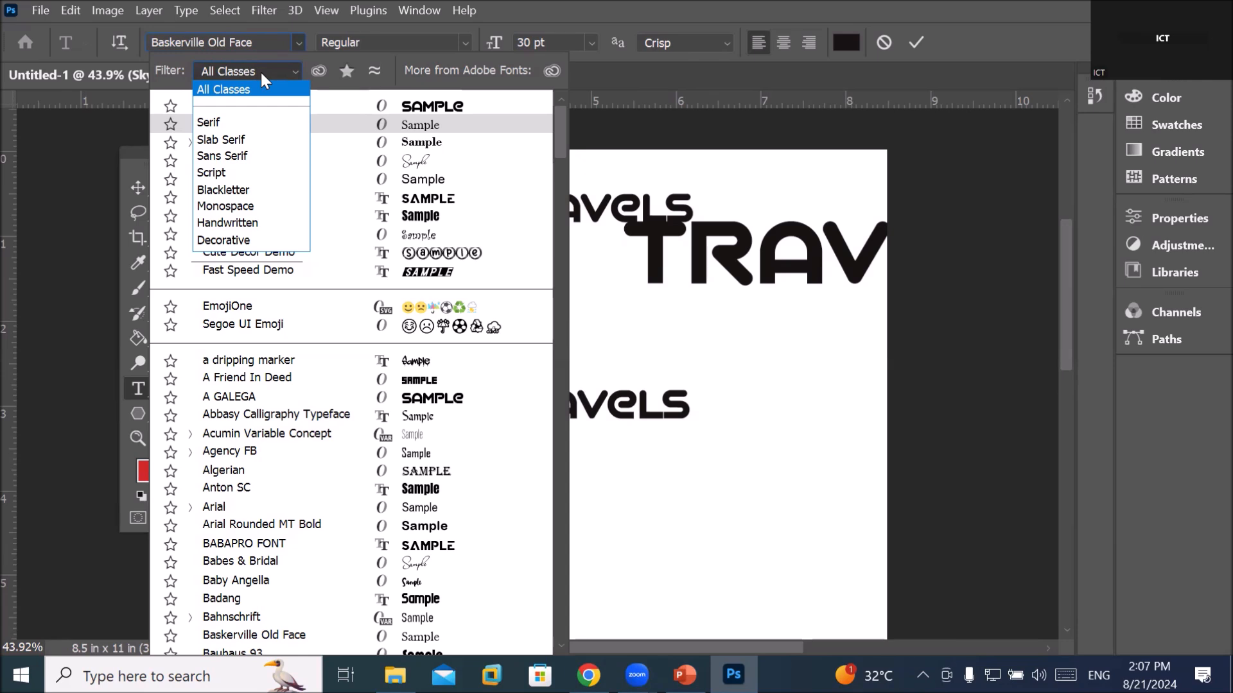
pyautogui.click(249, 123)
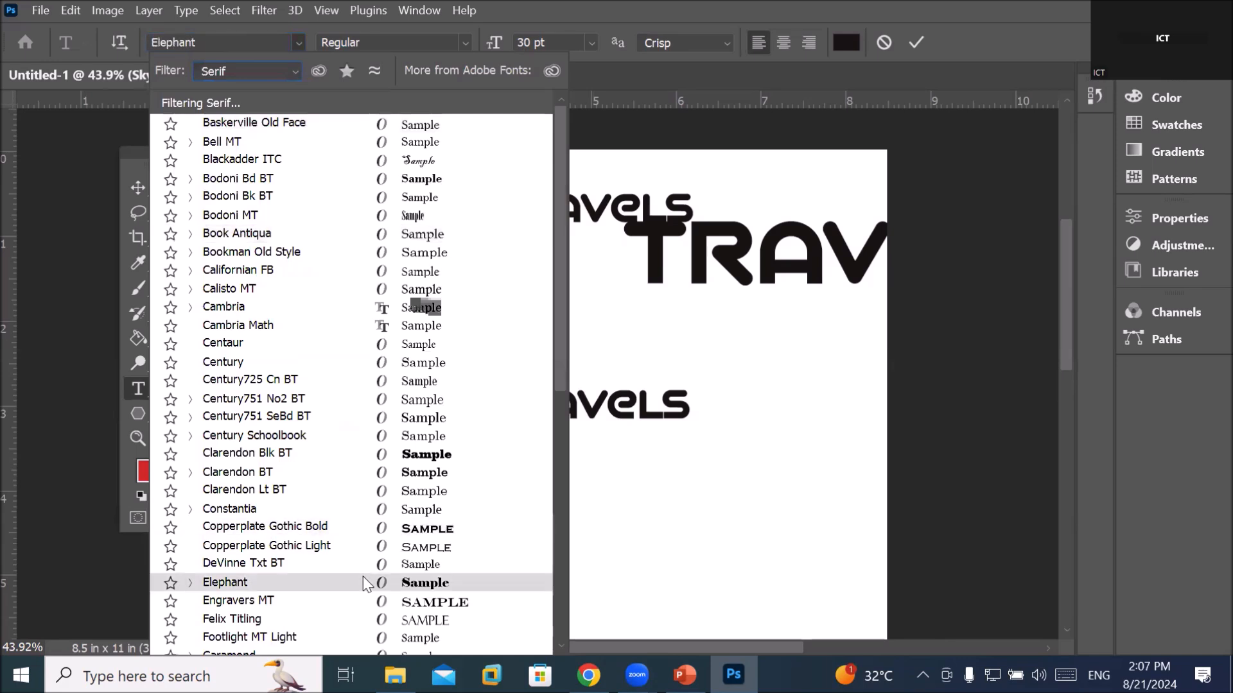
pyautogui.click(299, 68)
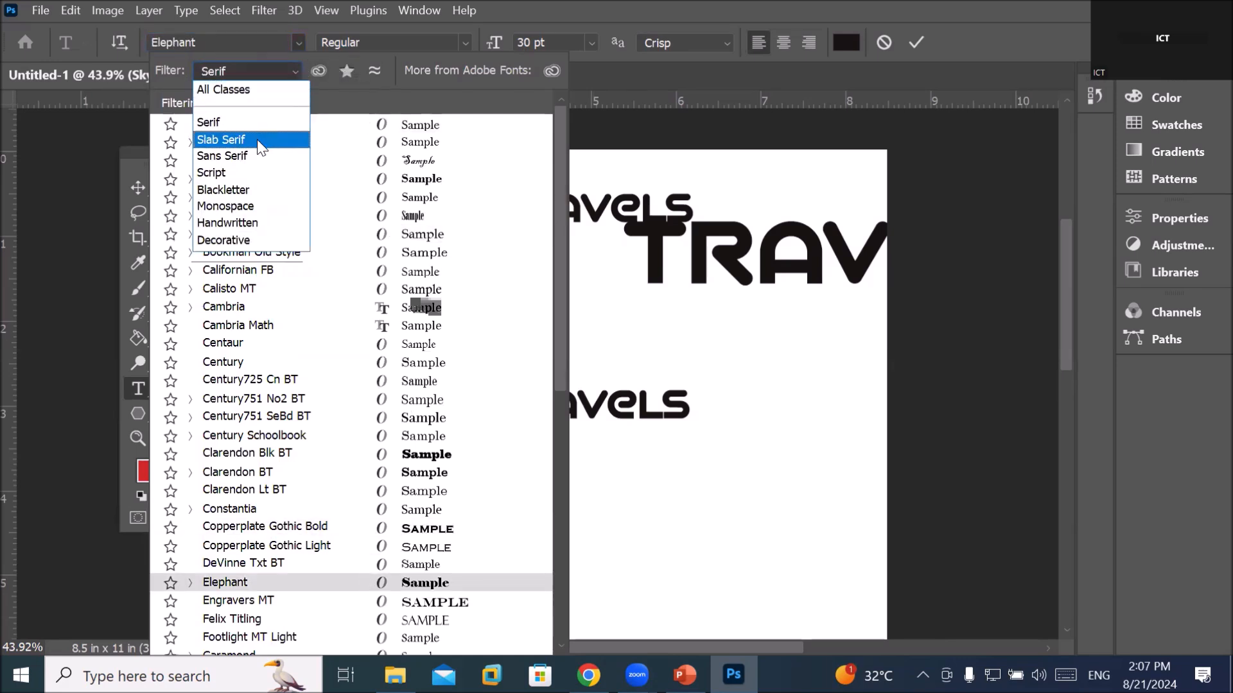
pyautogui.click(256, 139)
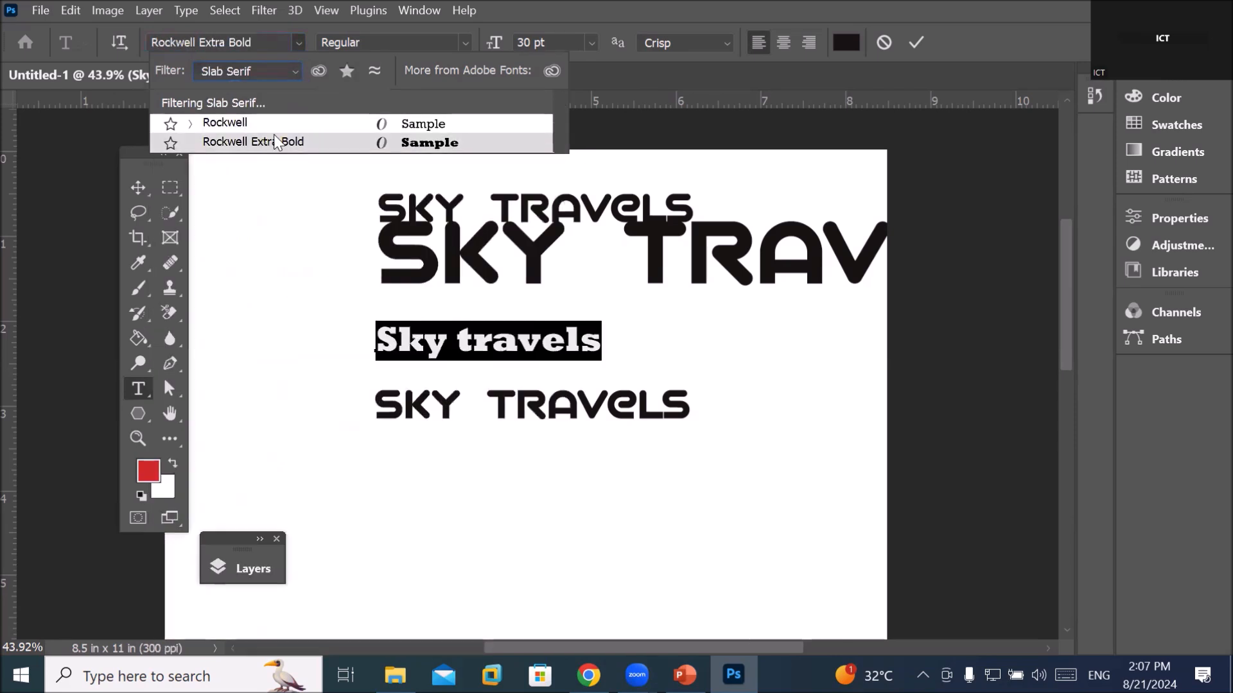
pyautogui.click(294, 71)
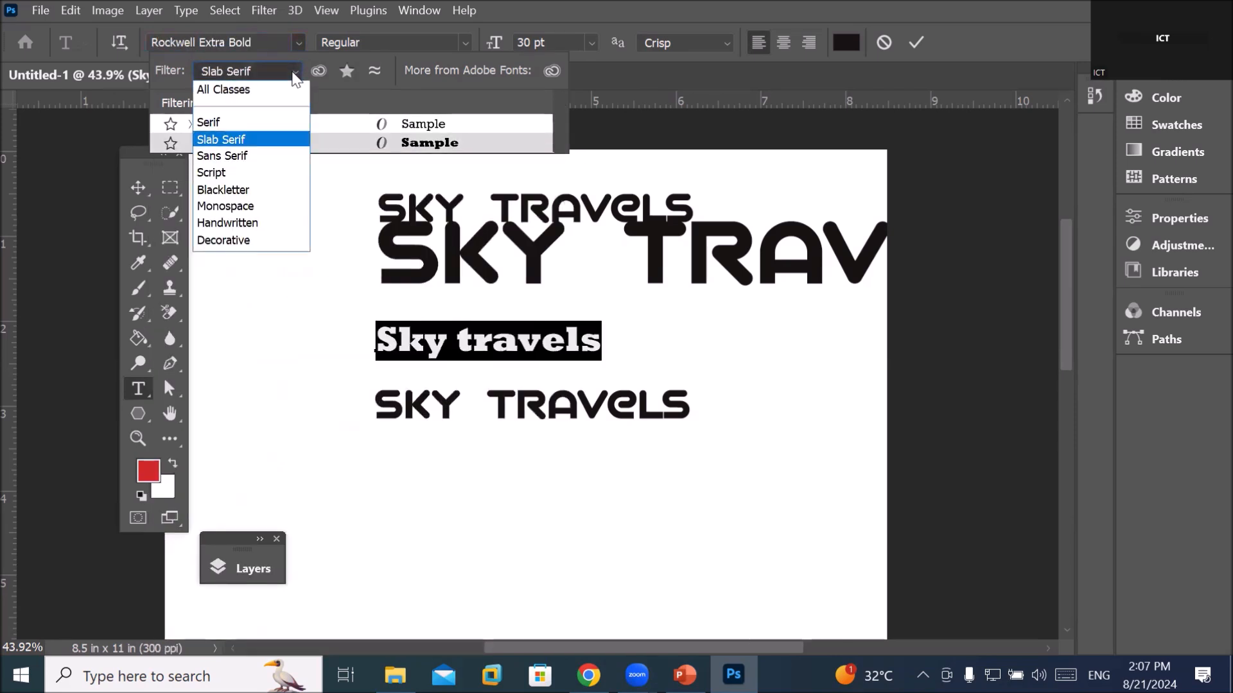
pyautogui.click(246, 206)
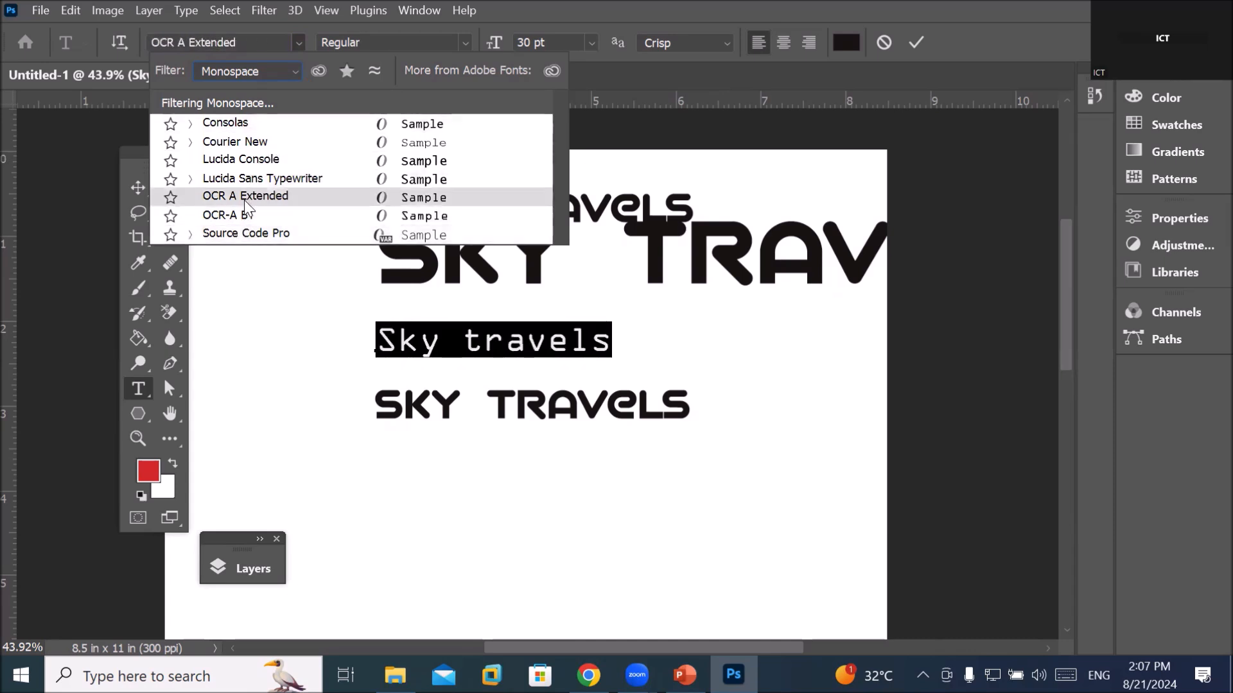
pyautogui.click(297, 74)
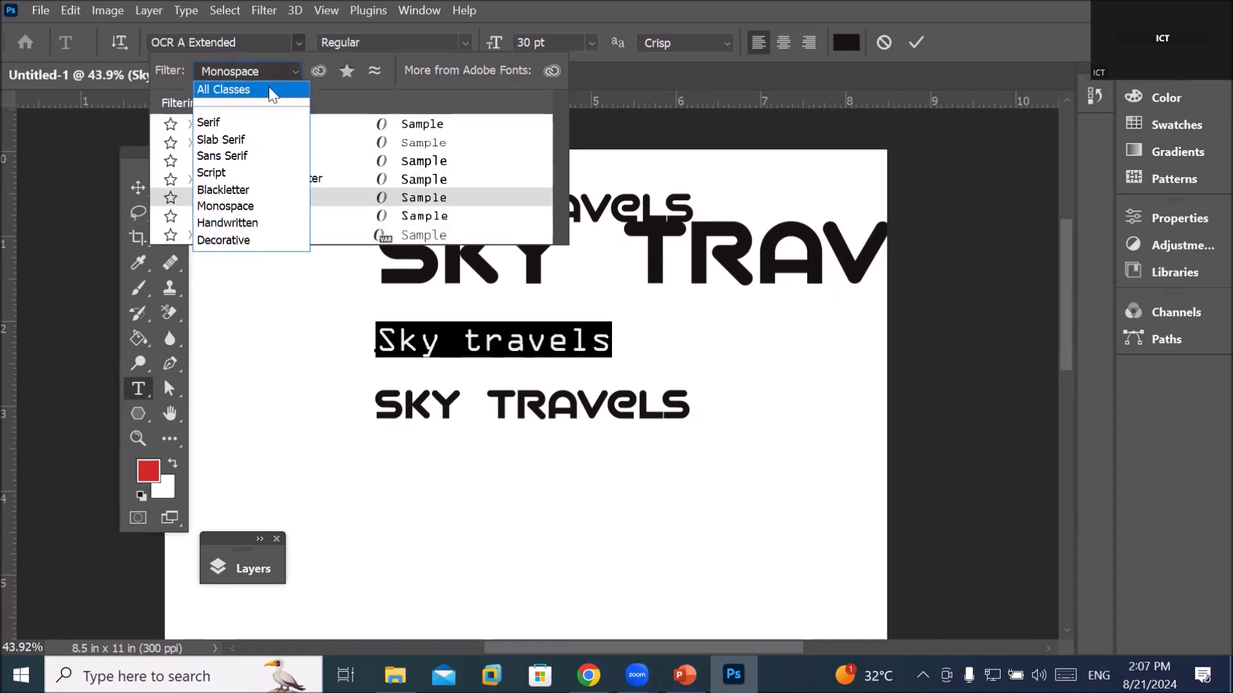
pyautogui.click(272, 90)
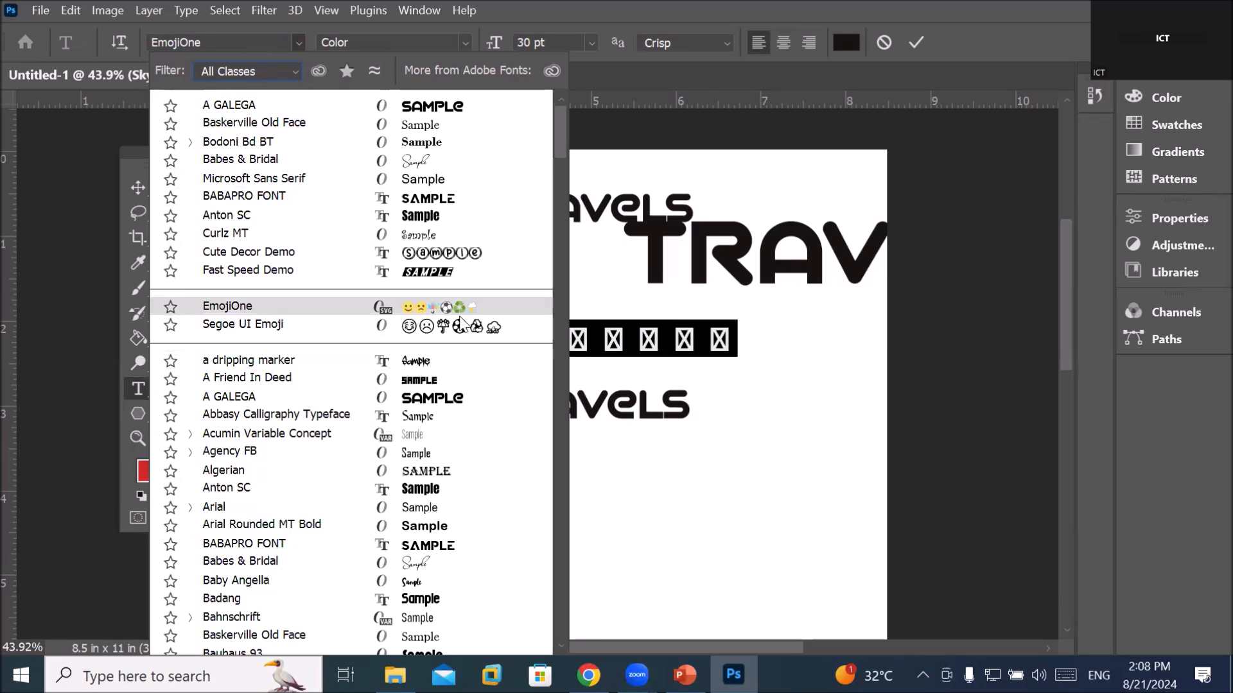
# Preview Segoe UI Emoji, then filter to Decorative fonts and back to All Classes
pyautogui.press('Down')
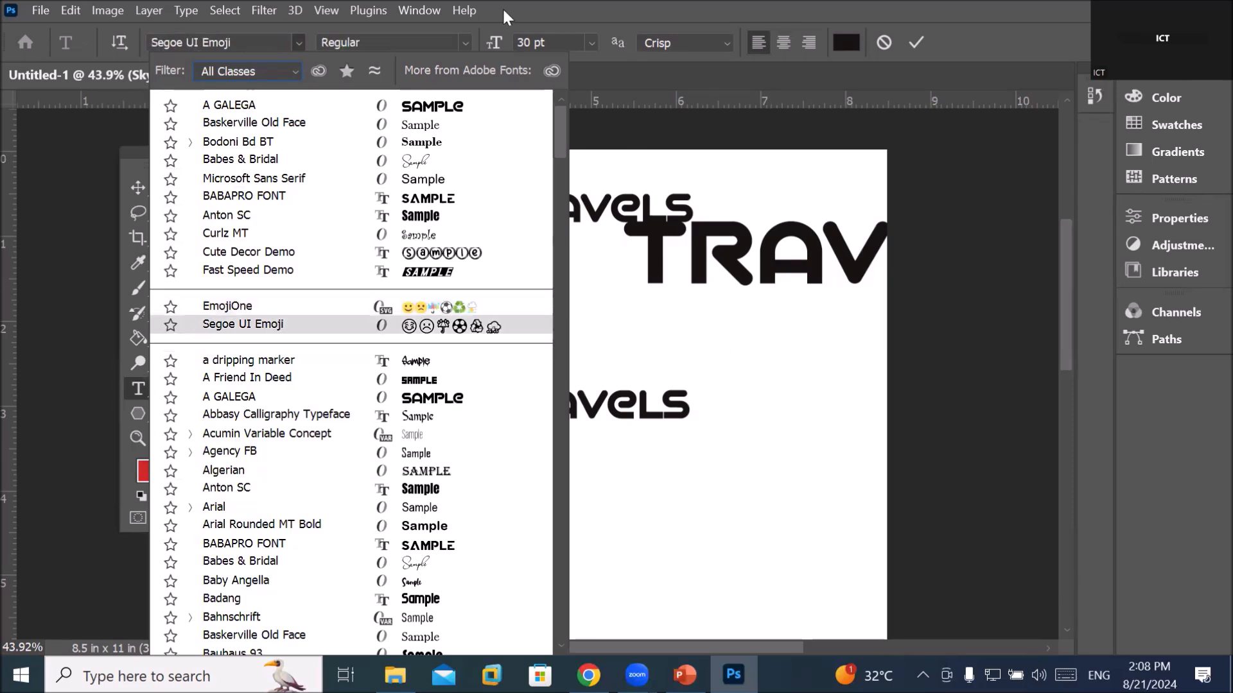
pyautogui.click(290, 70)
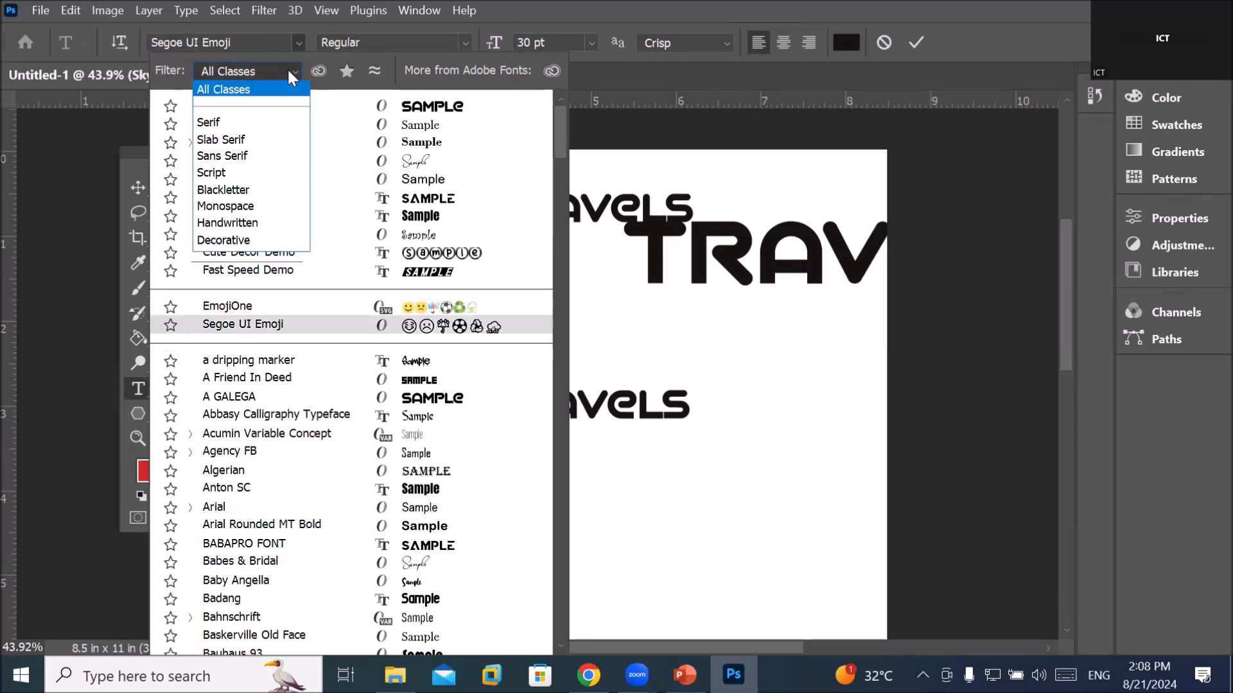
pyautogui.click(224, 240)
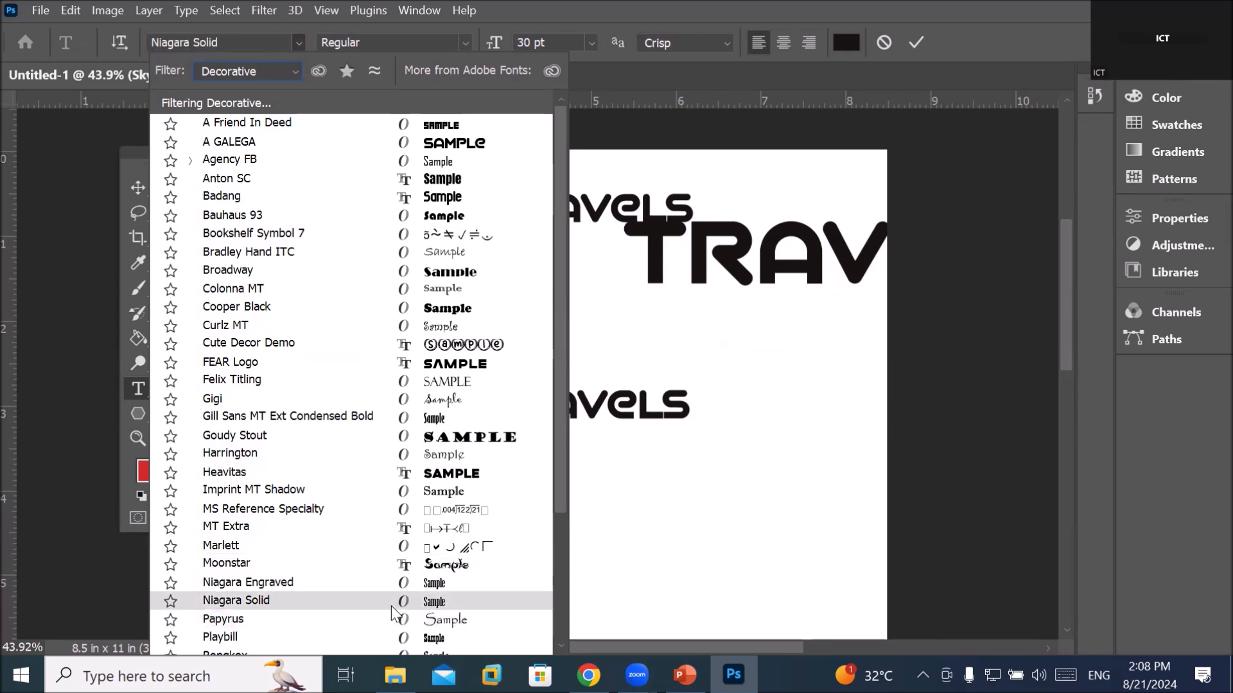
pyautogui.click(292, 73)
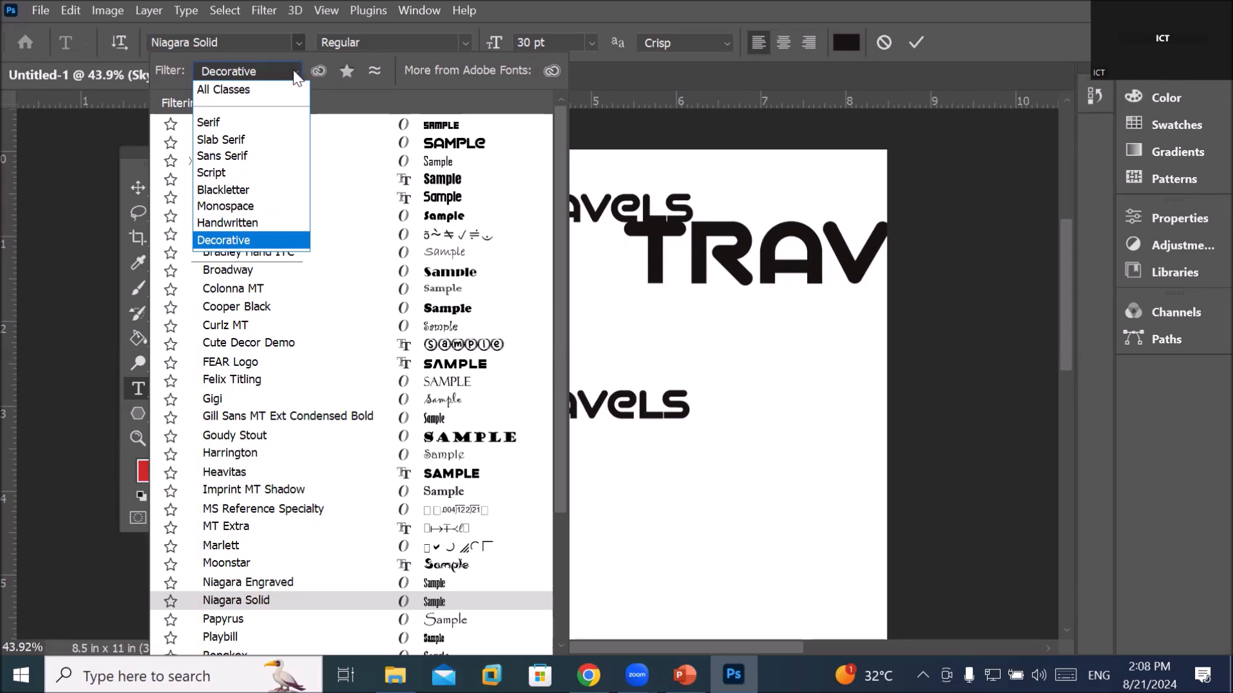
pyautogui.click(244, 88)
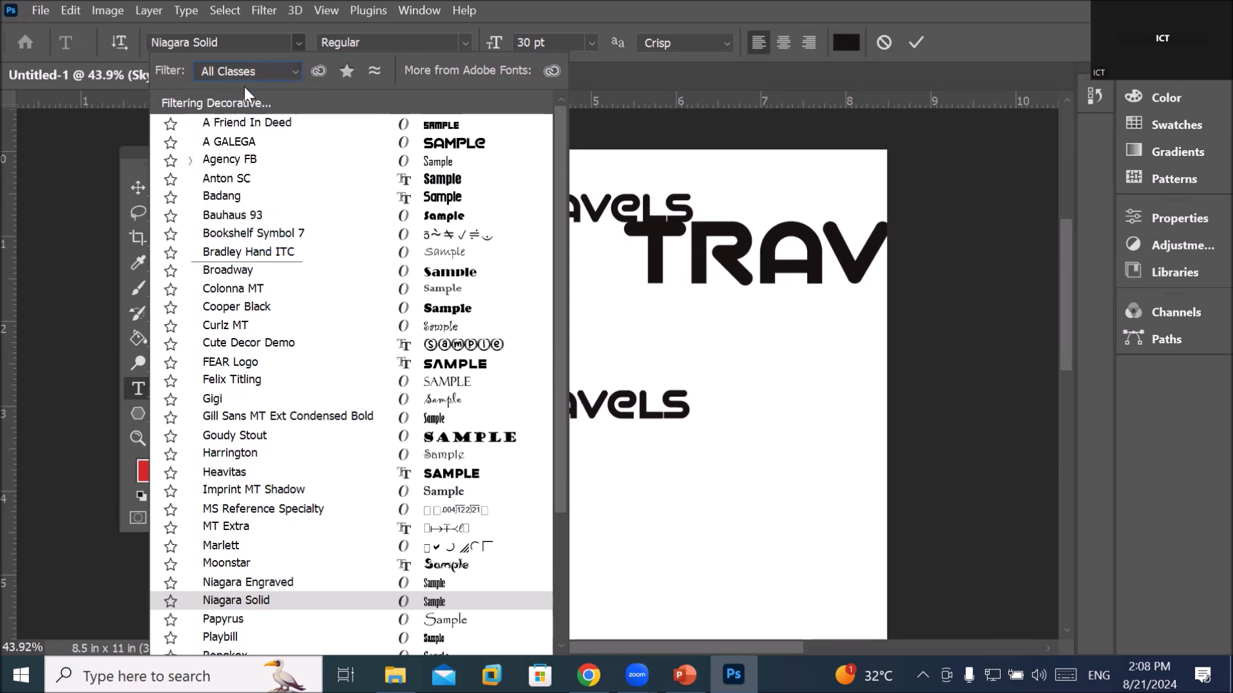
# Scroll down and back up through the full font list, previewing fonts on the line
pyautogui.scroll(-2, 388, 363)
pyautogui.scroll(-15, 388, 362)
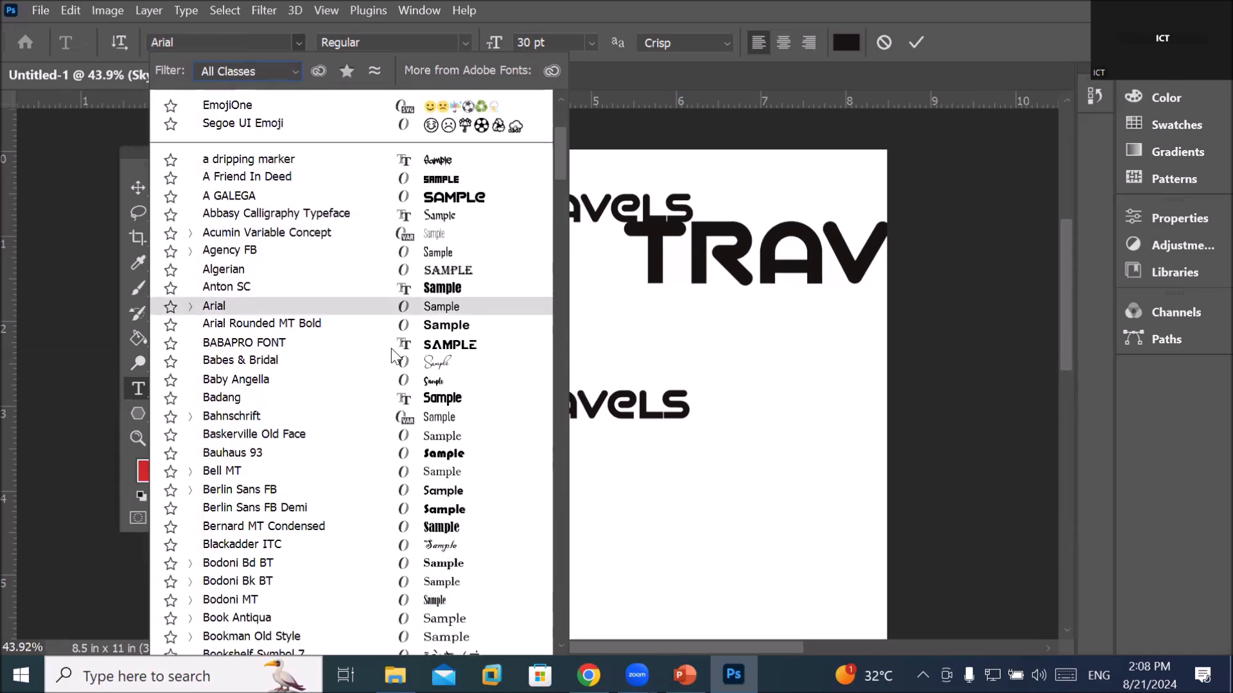
pyautogui.scroll(-15, 394, 344)
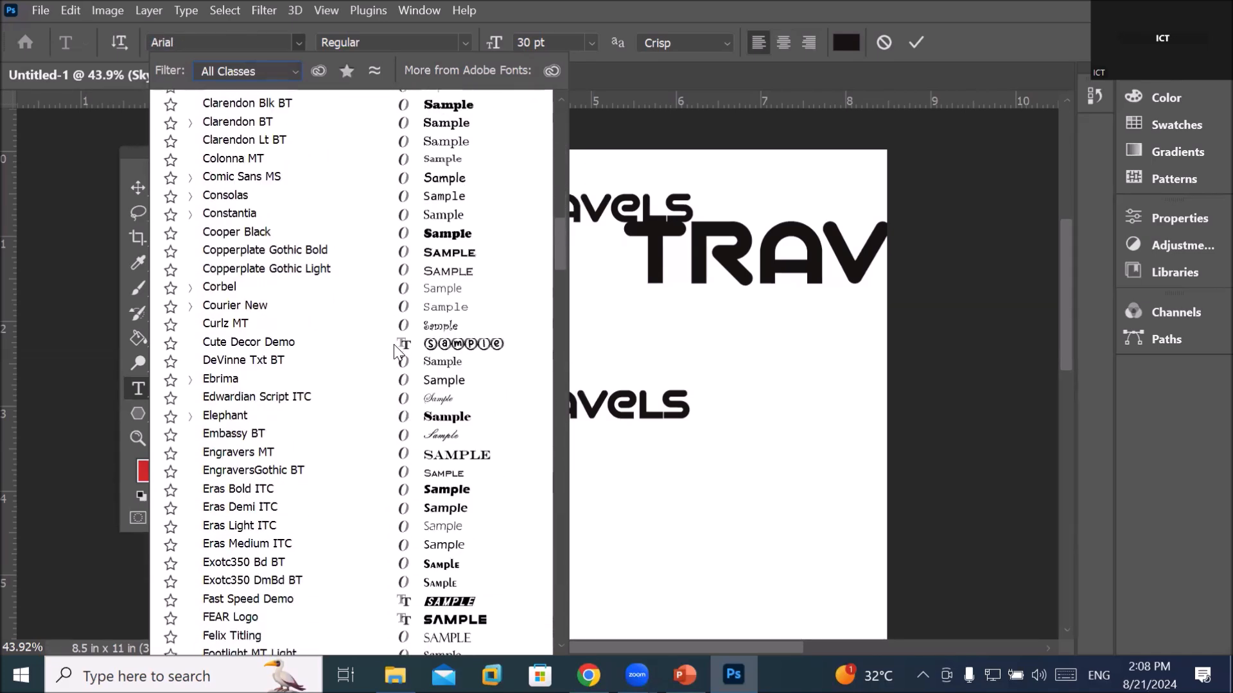
pyautogui.scroll(-12, 393, 346)
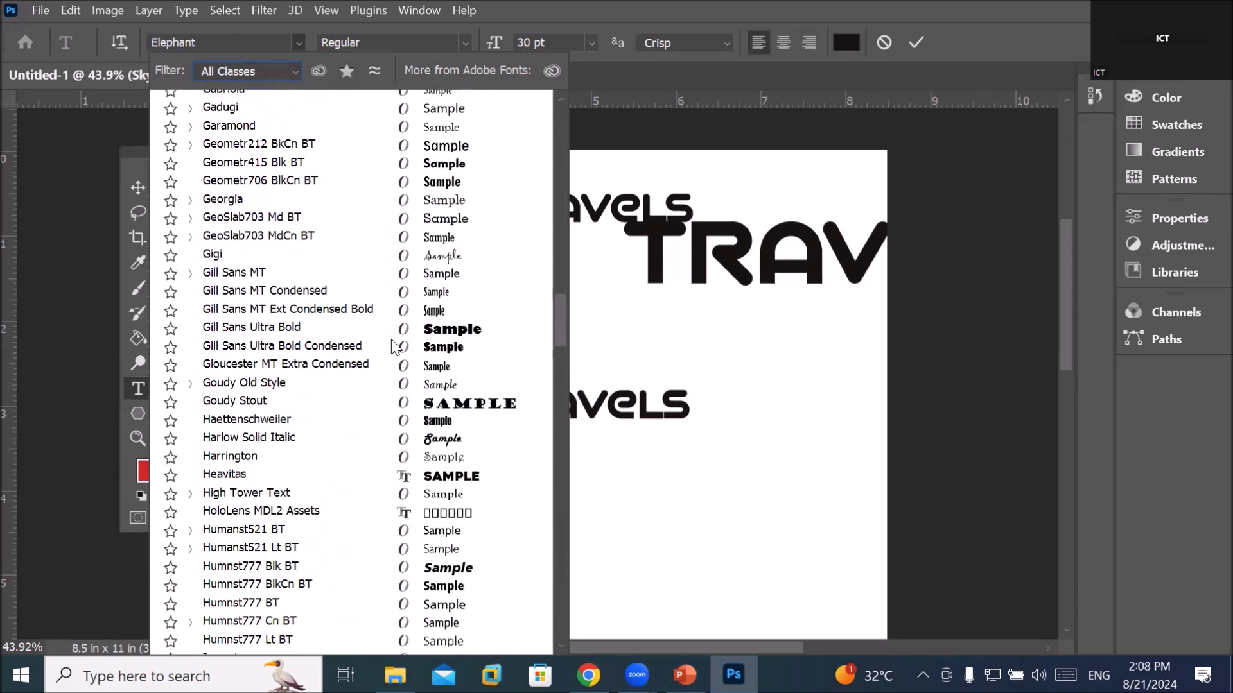
pyautogui.scroll(-8, 391, 340)
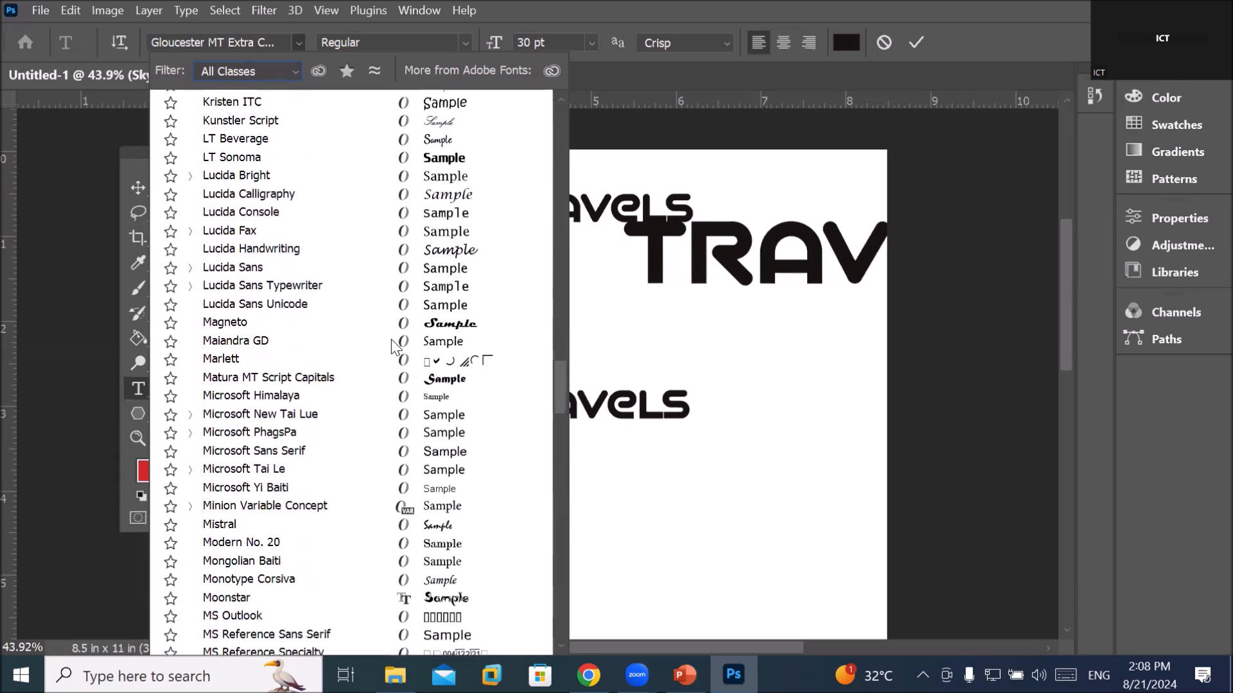
pyautogui.scroll(5, 391, 339)
pyautogui.scroll(15, 393, 337)
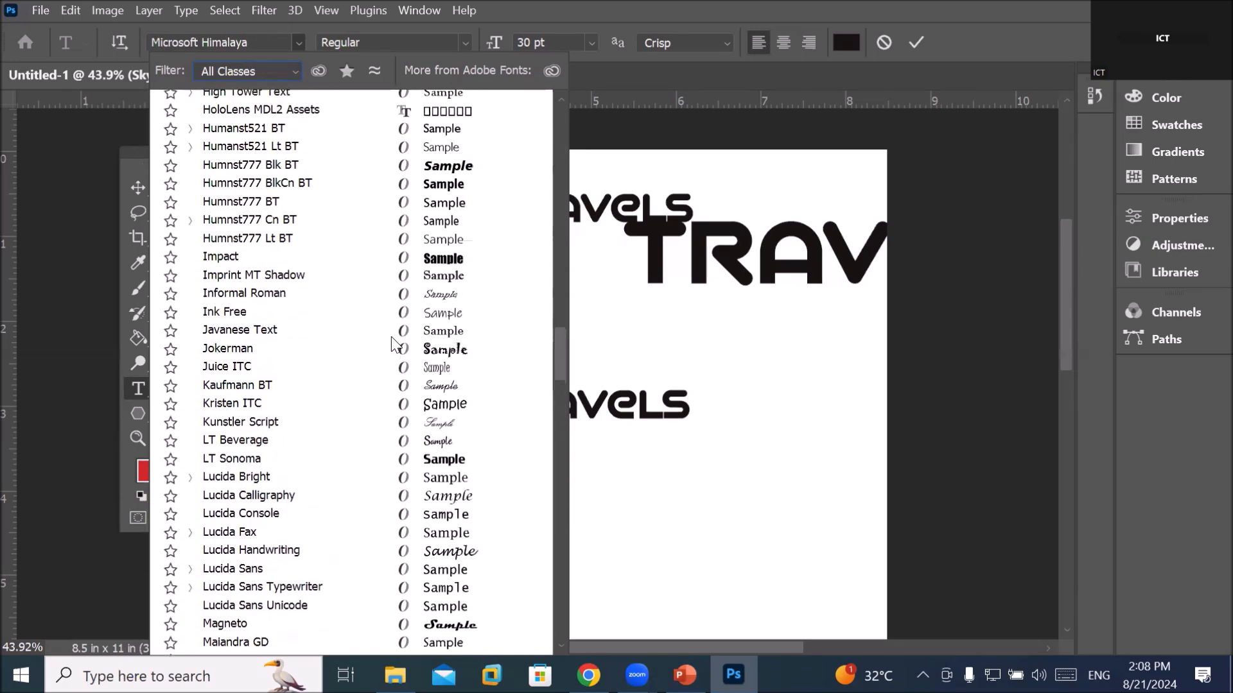
pyautogui.scroll(18, 398, 331)
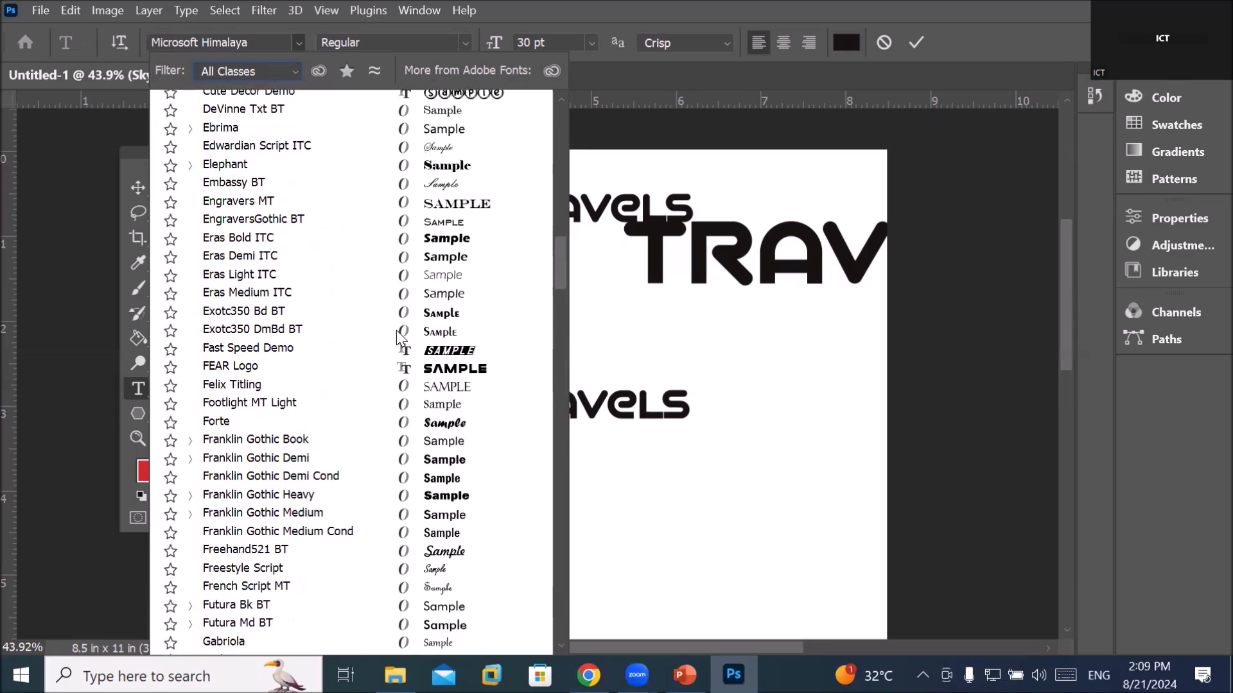
pyautogui.scroll(15, 395, 330)
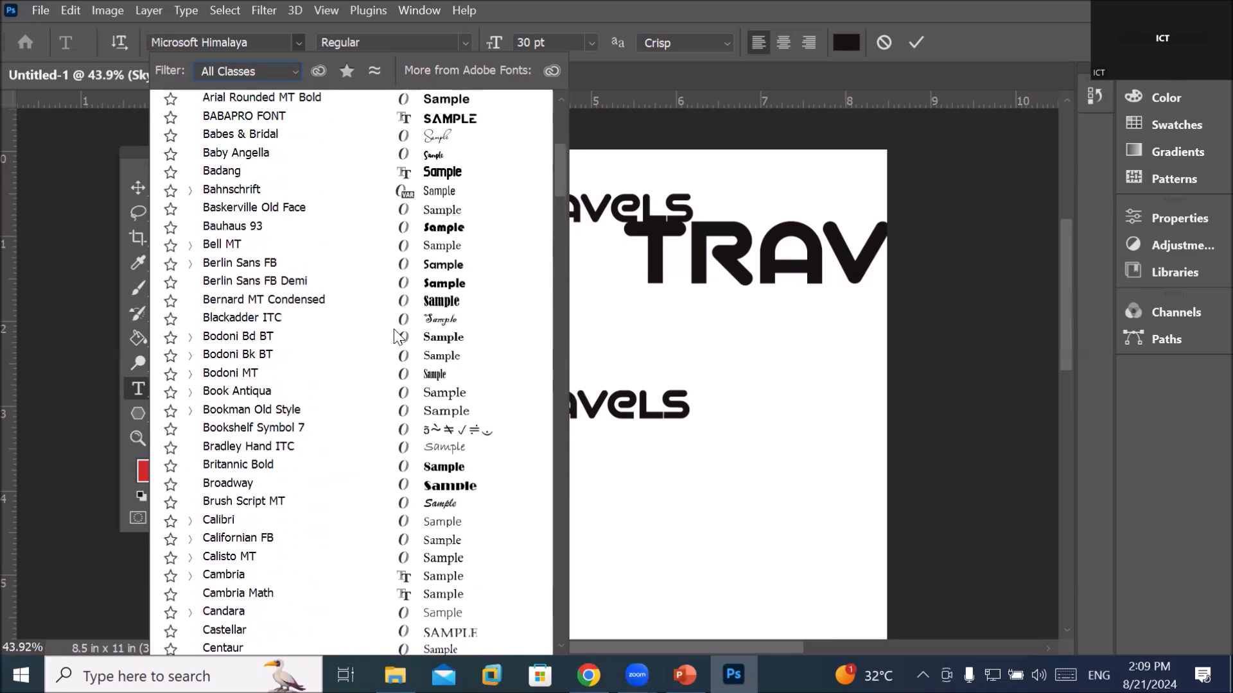
pyautogui.scroll(1, 417, 303)
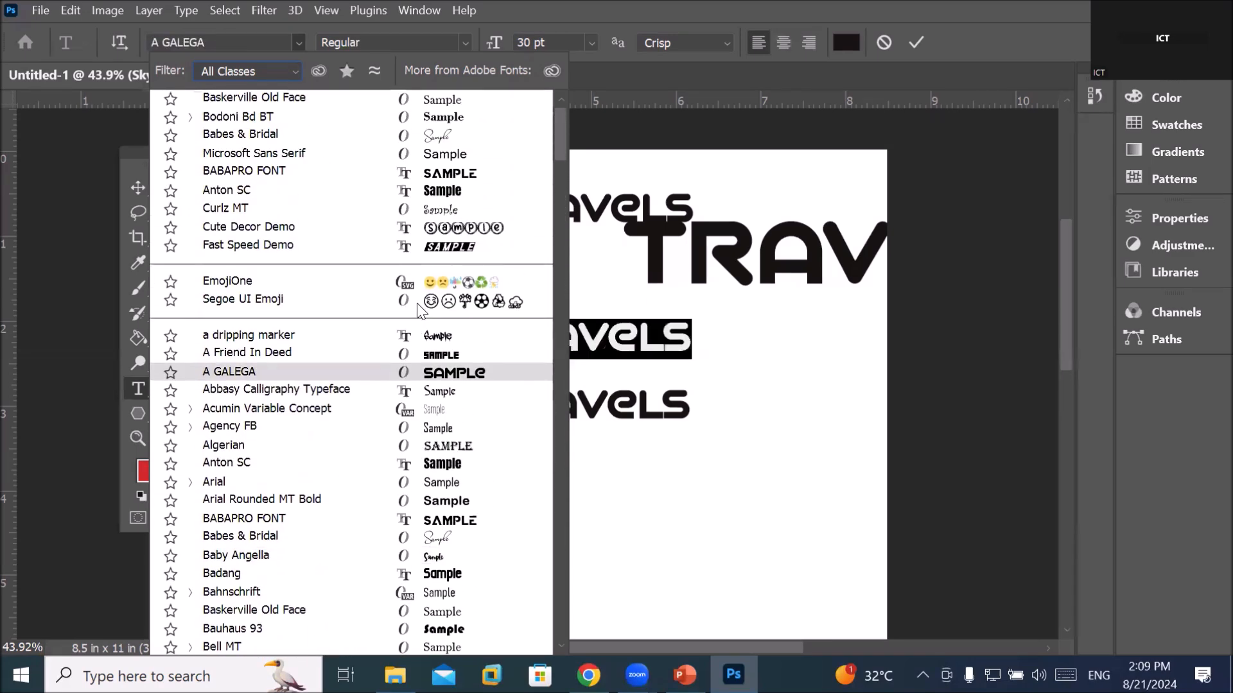
# Search fonts for 'son' and apply LT Sonoma to the Sky travels text
pyautogui.click(257, 41)
pyautogui.write('son')
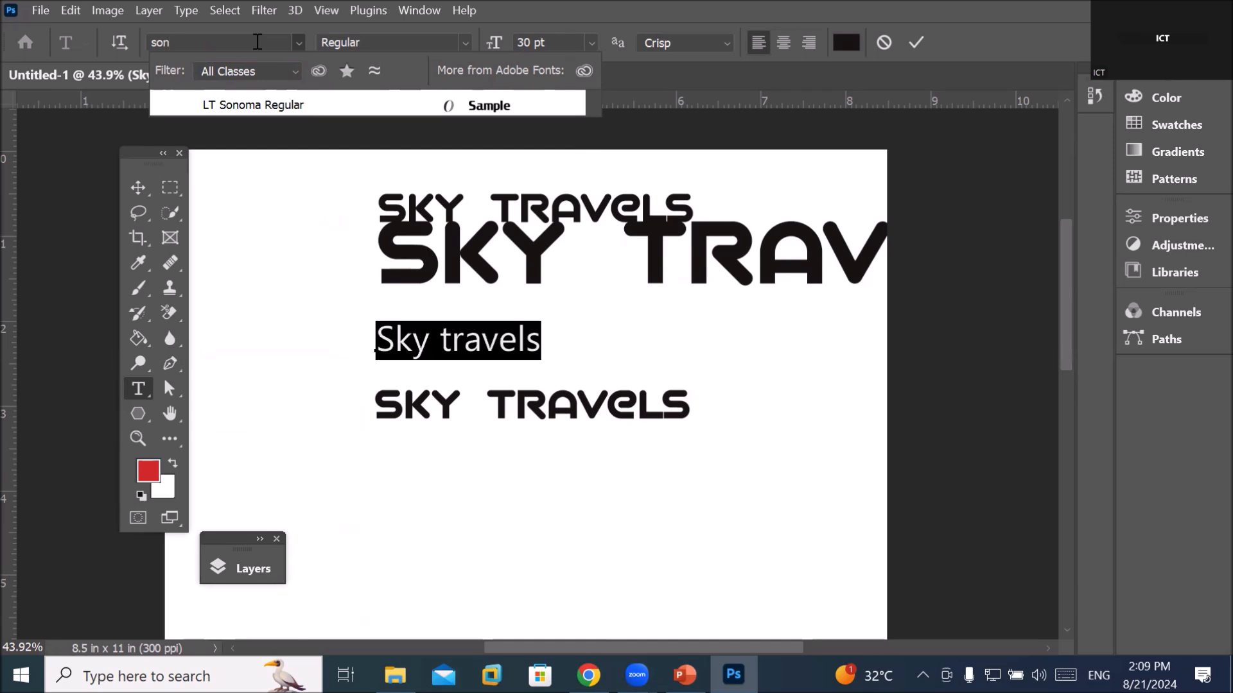
pyautogui.click(303, 106)
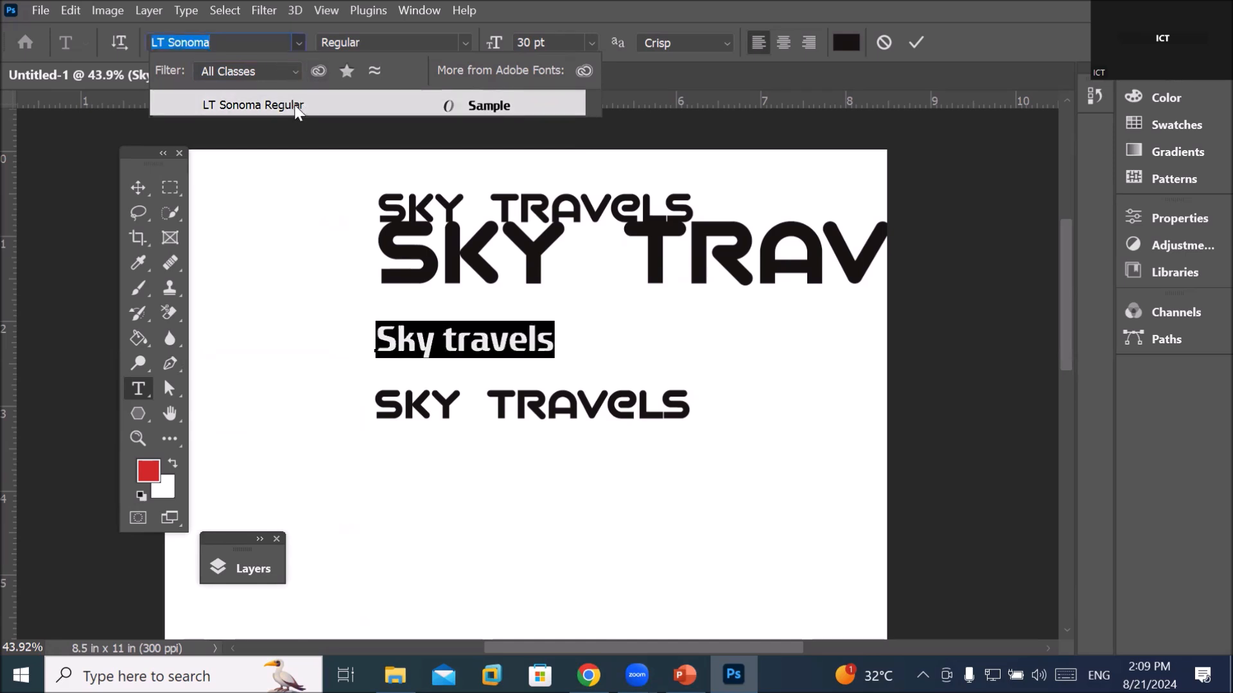
pyautogui.click(295, 107)
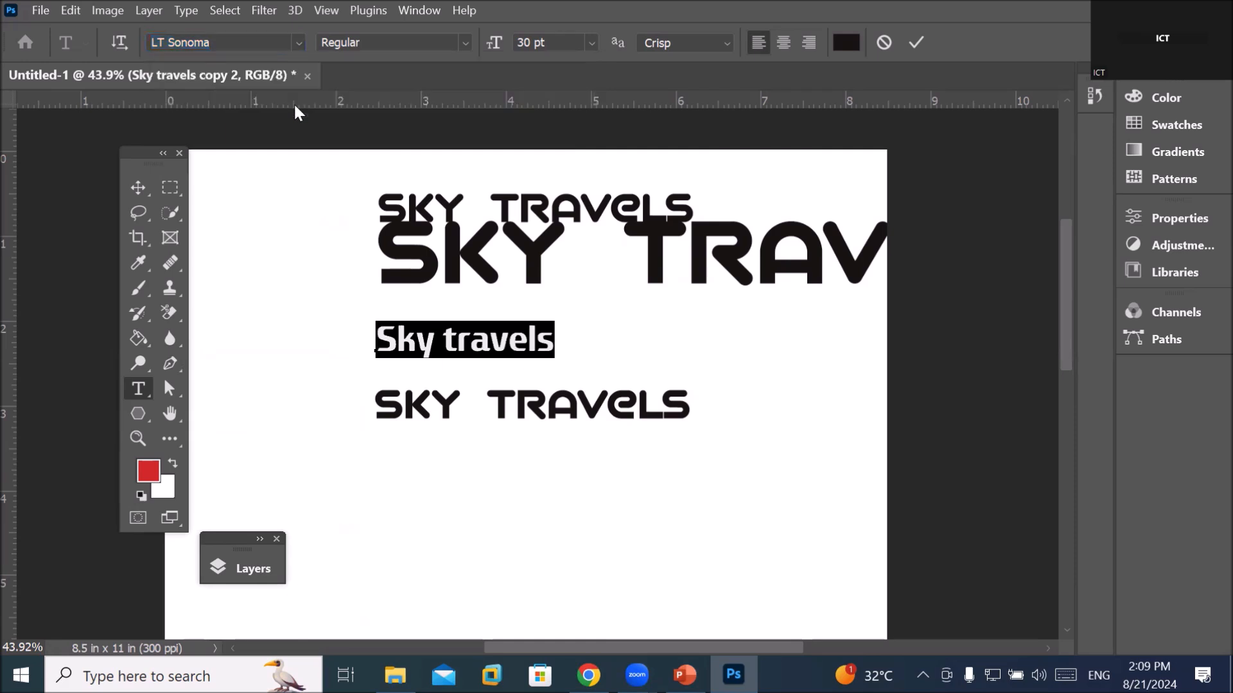
# Select the whole Sky travels line after selecting its individual words
pyautogui.click(442, 339)
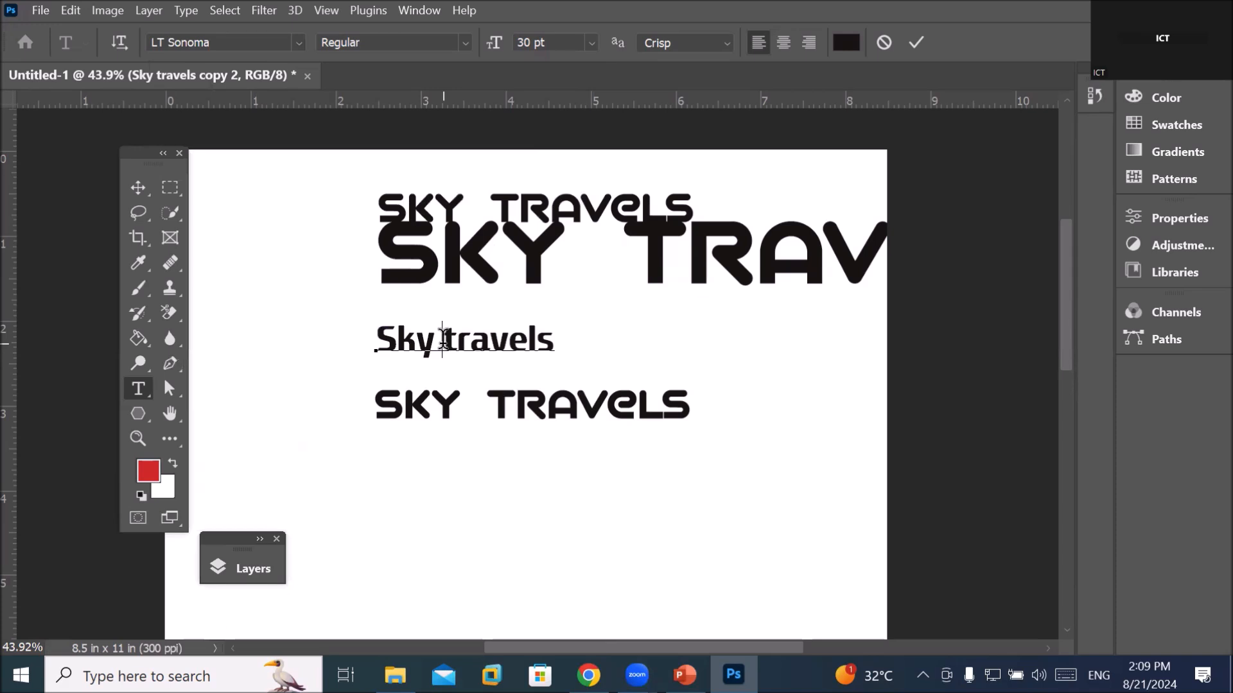
pyautogui.doubleClick(432, 339)
pyautogui.click(430, 340)
pyautogui.doubleClick(431, 340)
pyautogui.click(485, 347)
pyautogui.doubleClick(488, 347)
pyautogui.click(489, 347)
pyautogui.doubleClick(489, 346)
pyautogui.doubleClick(489, 347)
pyautogui.click(489, 346)
pyautogui.doubleClick(490, 346)
pyautogui.tripleClick(489, 347)
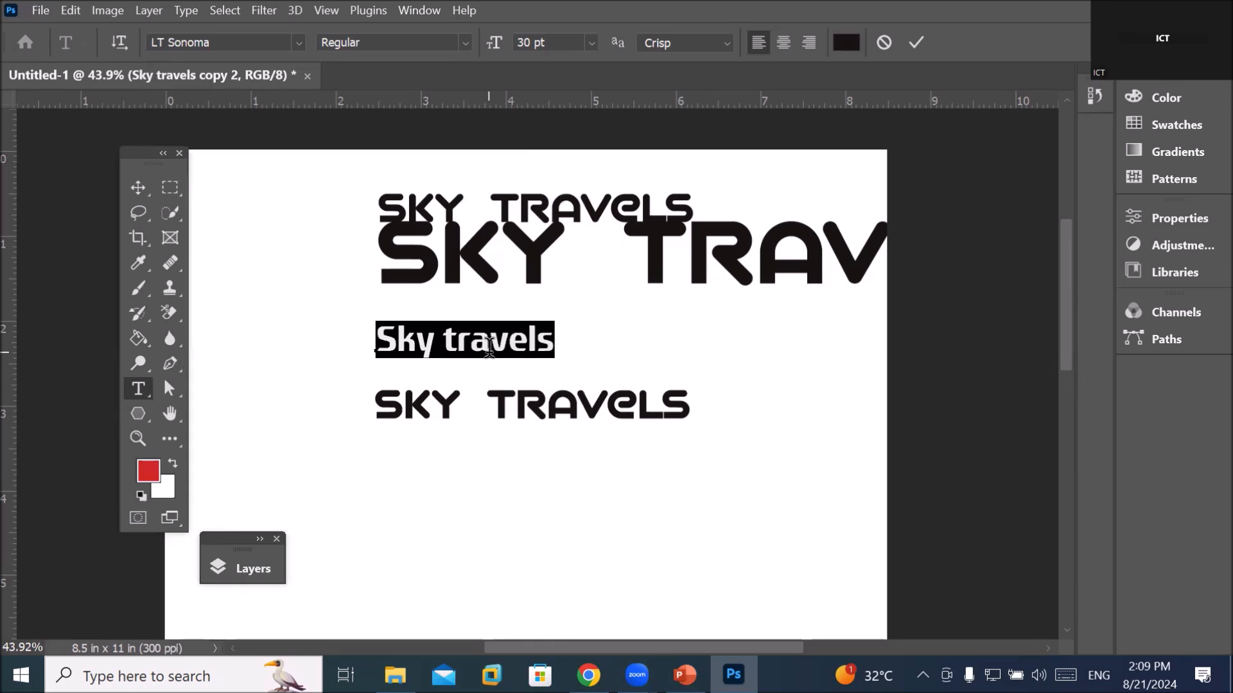
# Check the available LT Sonoma styles, then reopen the font family list
pyautogui.click(298, 42)
pyautogui.click(299, 42)
pyautogui.click(463, 42)
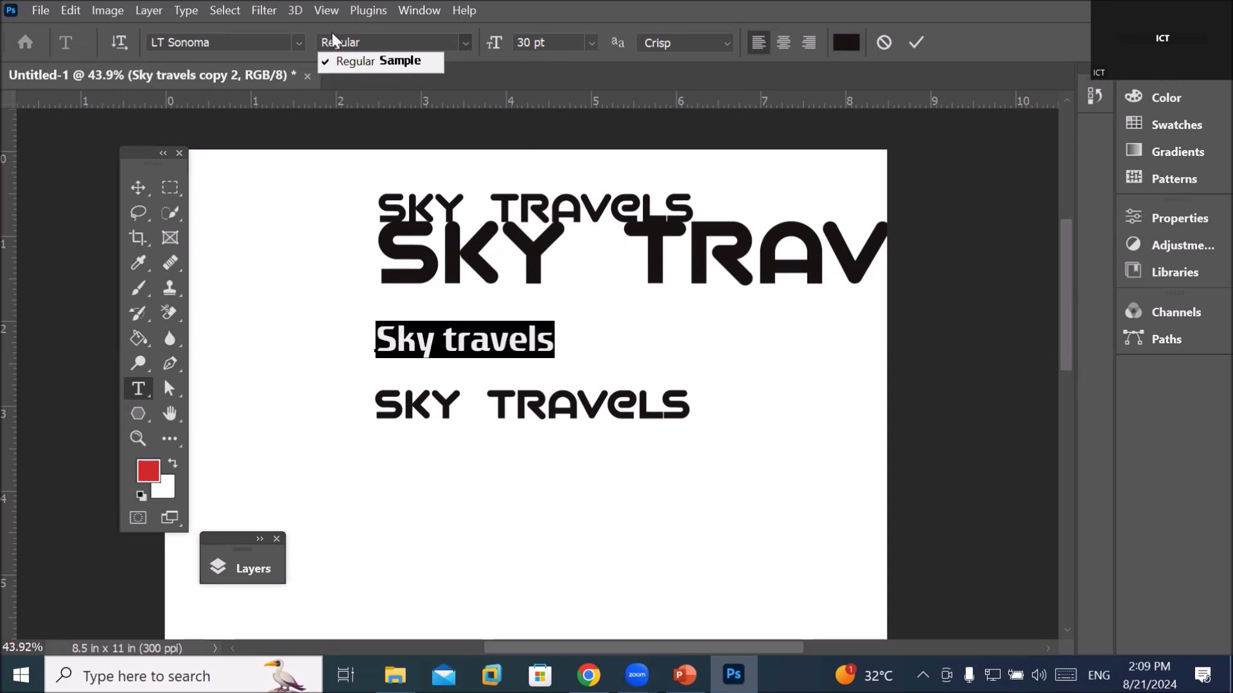
pyautogui.click(298, 34)
pyautogui.click(295, 37)
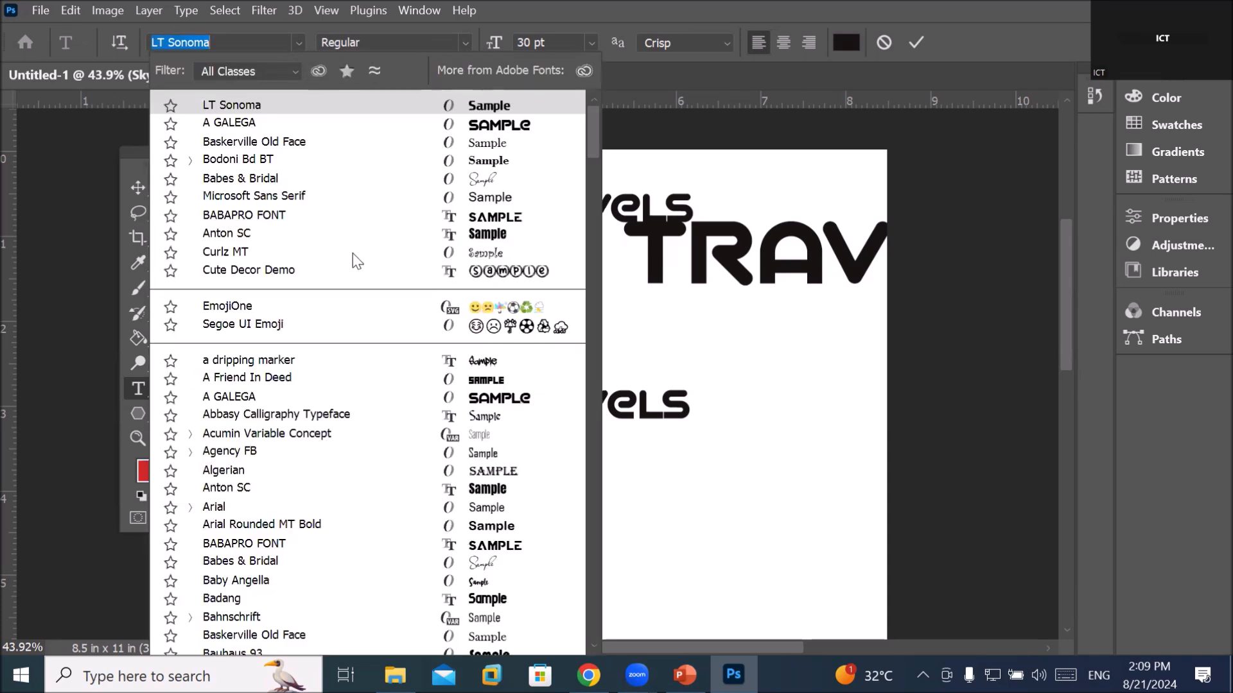
# Apply Arial in Bold Italic to the Sky travels text
pyautogui.click(218, 508)
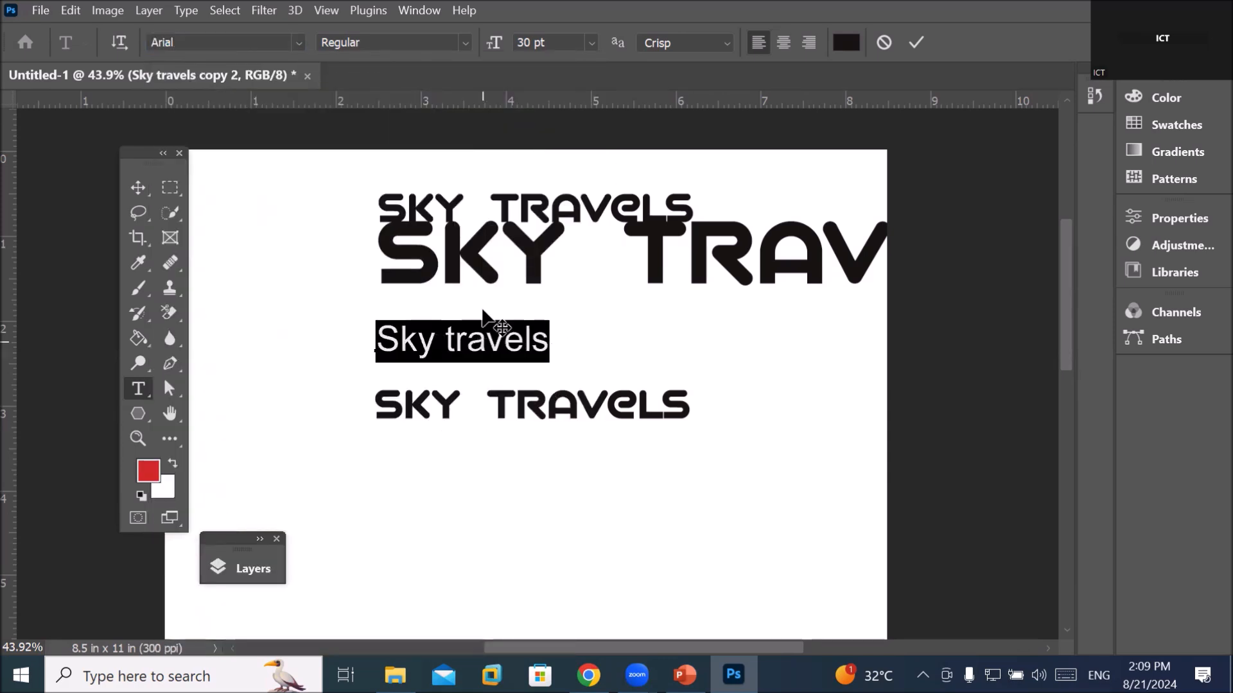
pyautogui.click(464, 41)
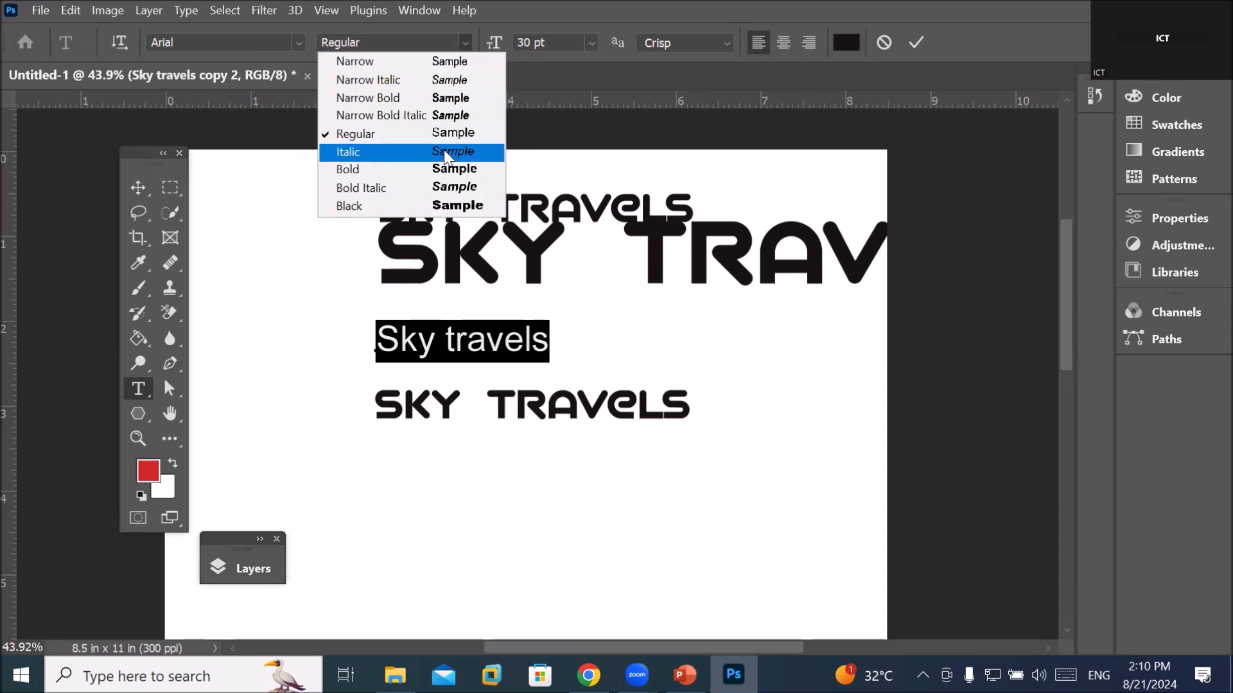
pyautogui.click(432, 188)
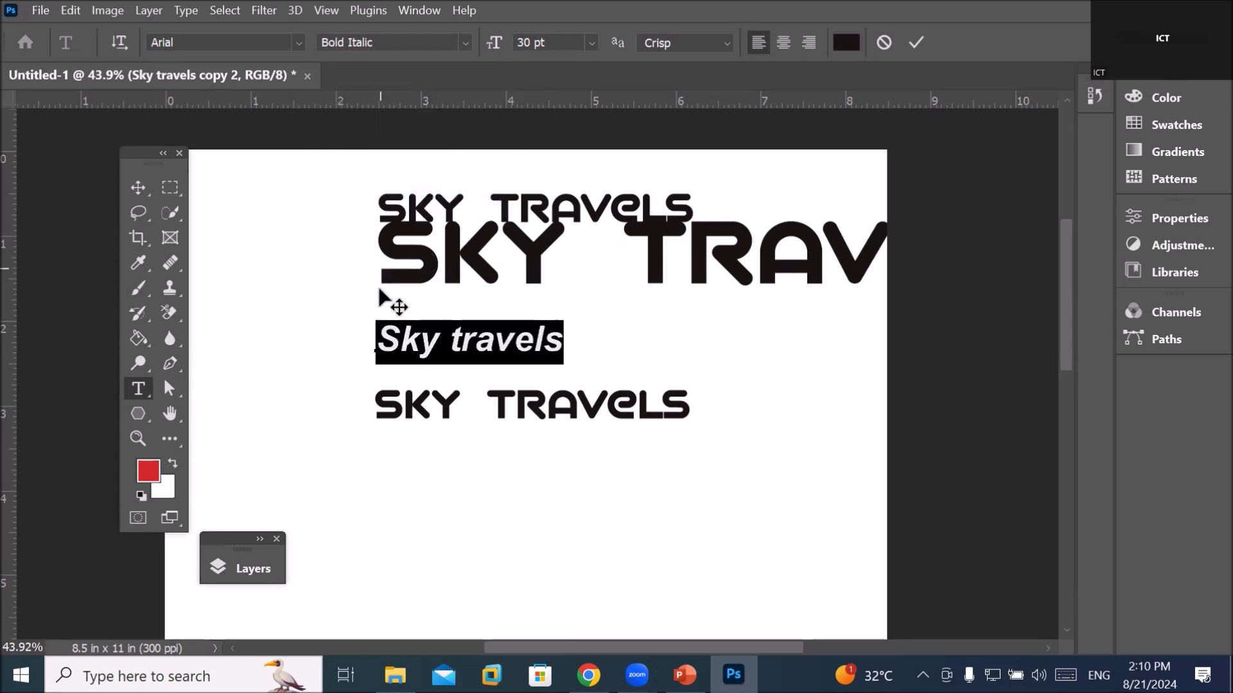
pyautogui.scroll(5, 450, 350)
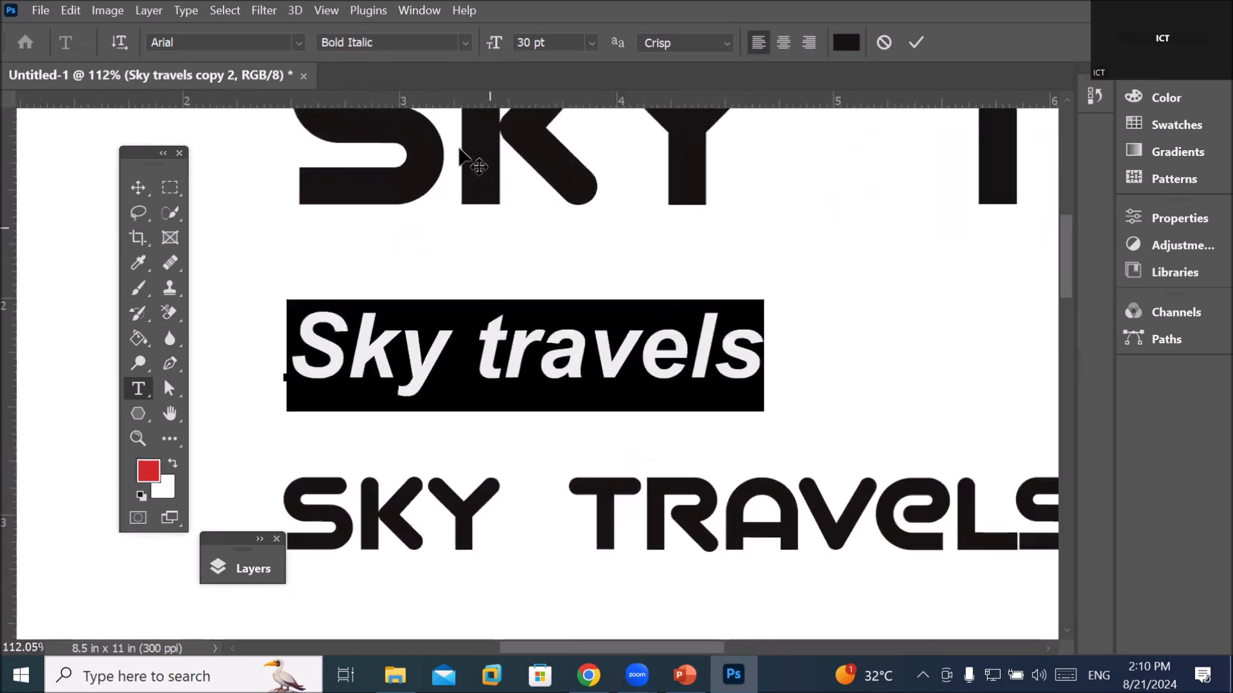
# Switch the font to LT Sonoma and set the size to 72 pt
pyautogui.click(299, 41)
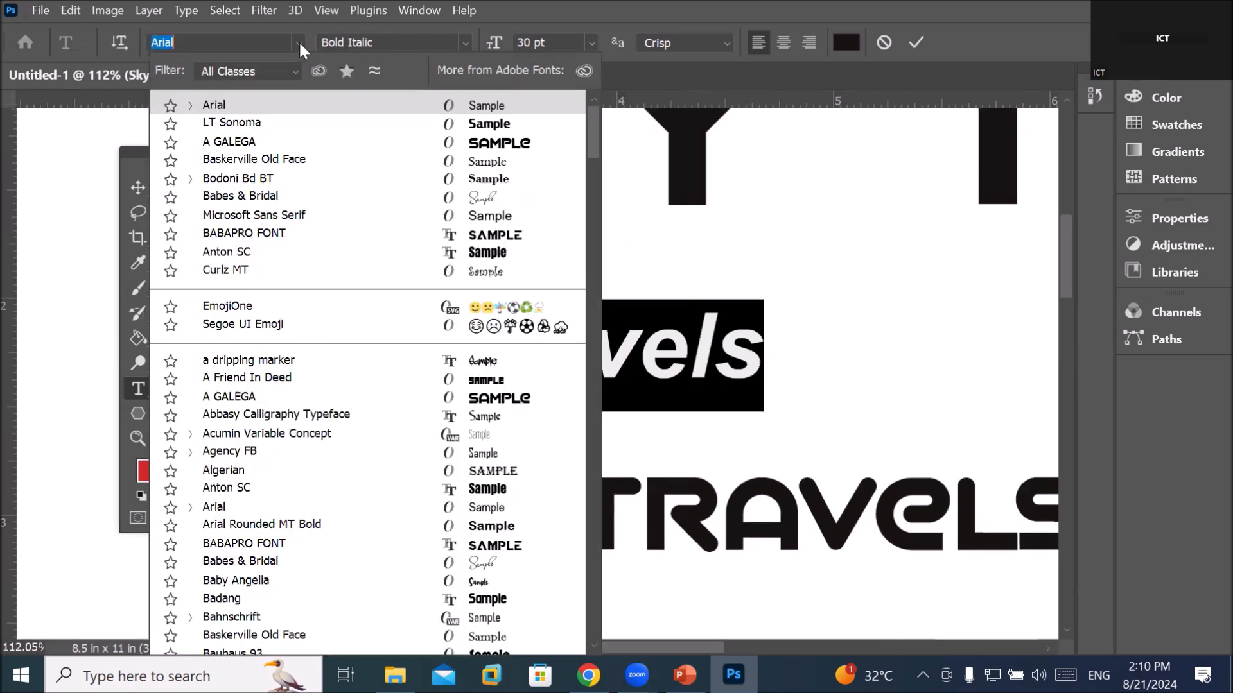
pyautogui.click(264, 122)
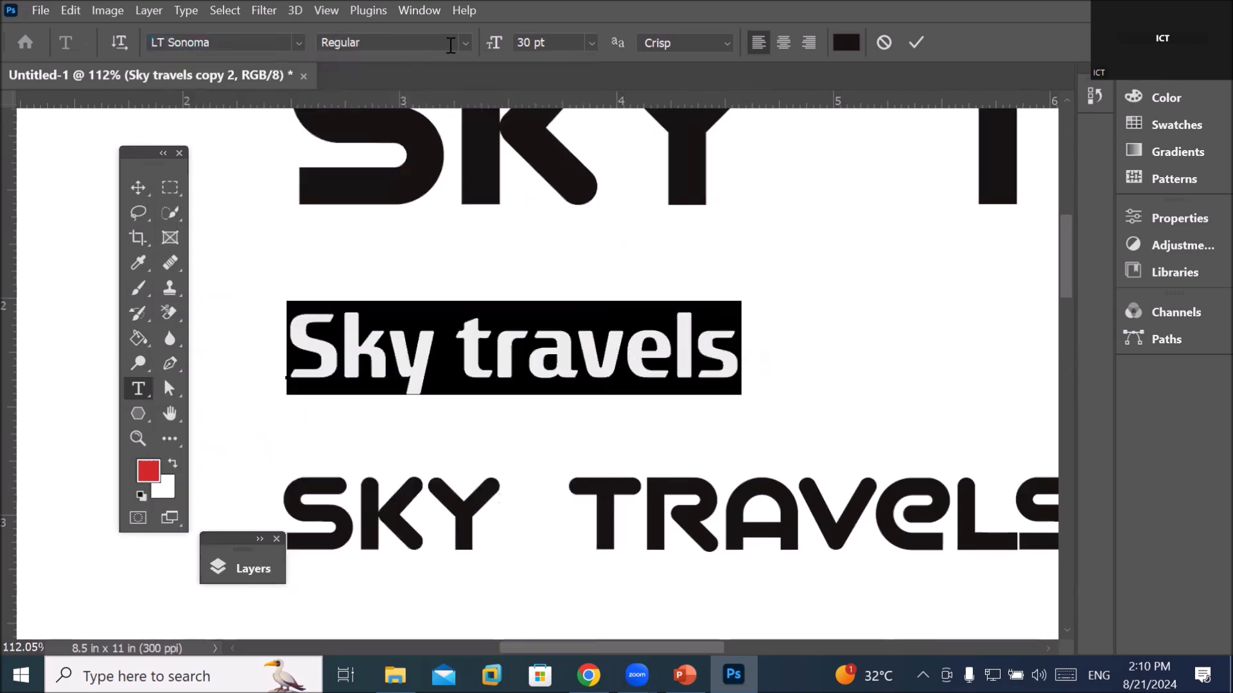
pyautogui.click(590, 48)
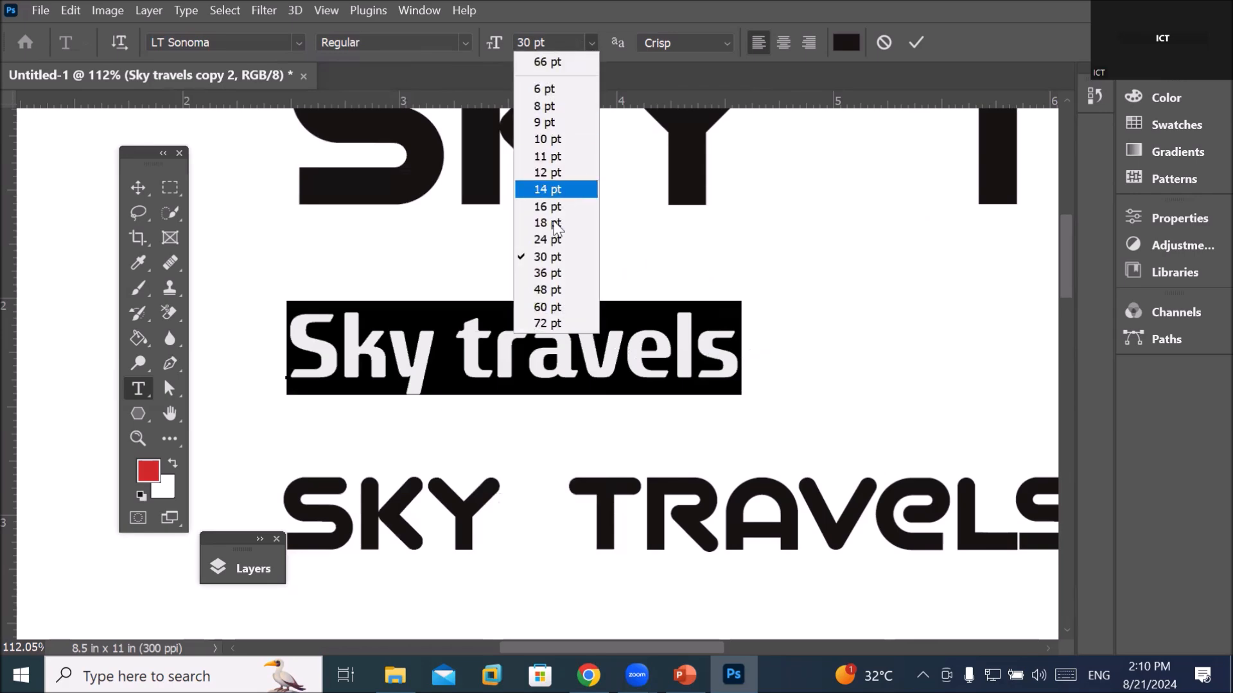
pyautogui.click(546, 323)
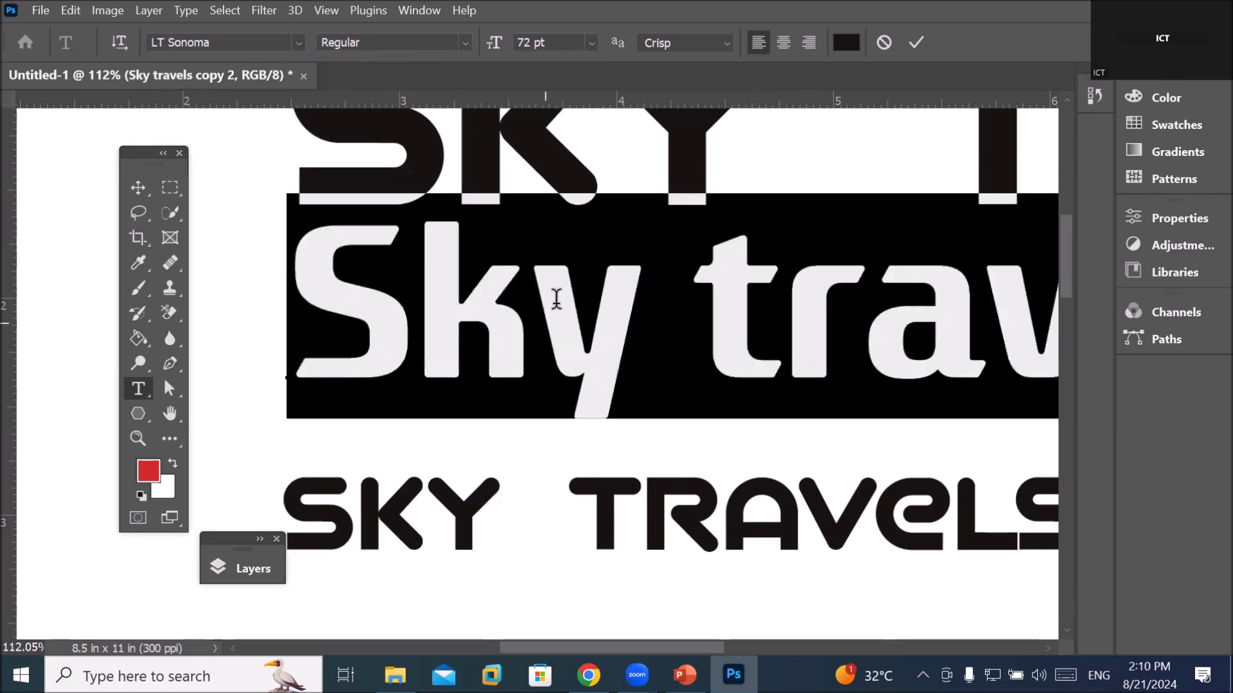
# Scrub the font size upward from 72 pt to 128 pt
pyautogui.scroll(-2, 578, 248)
pyautogui.scroll(-3, 578, 247)
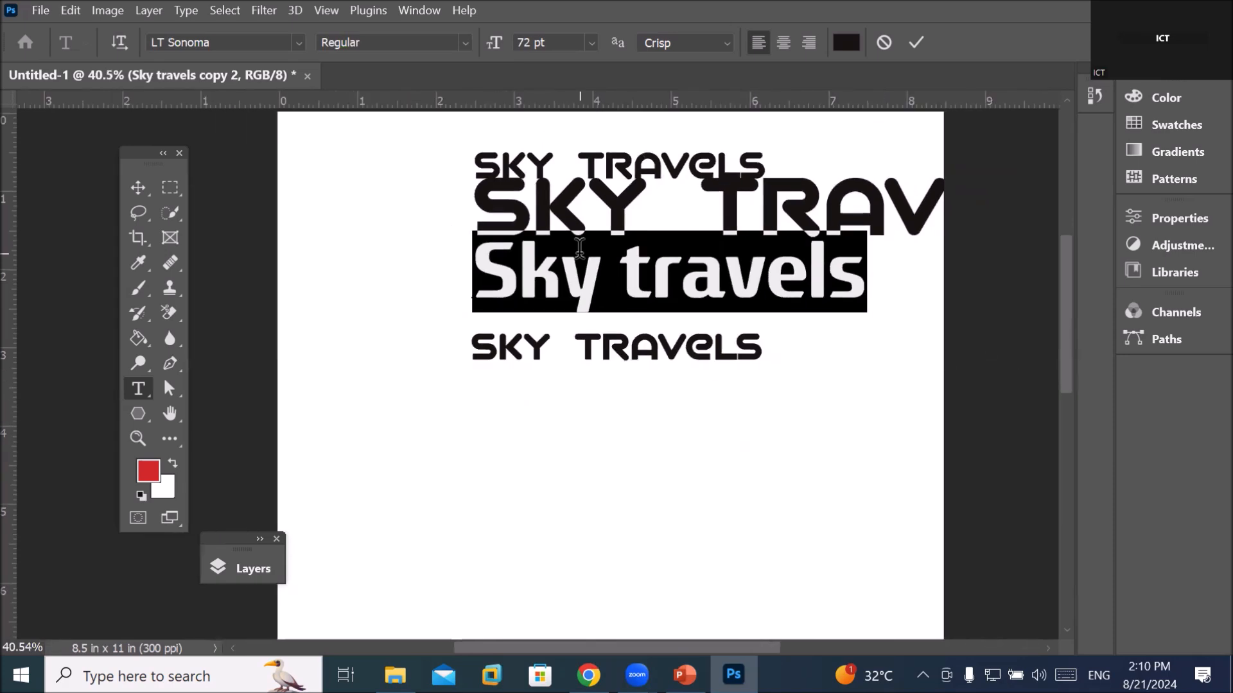
pyautogui.click(574, 43)
pyautogui.click(592, 42)
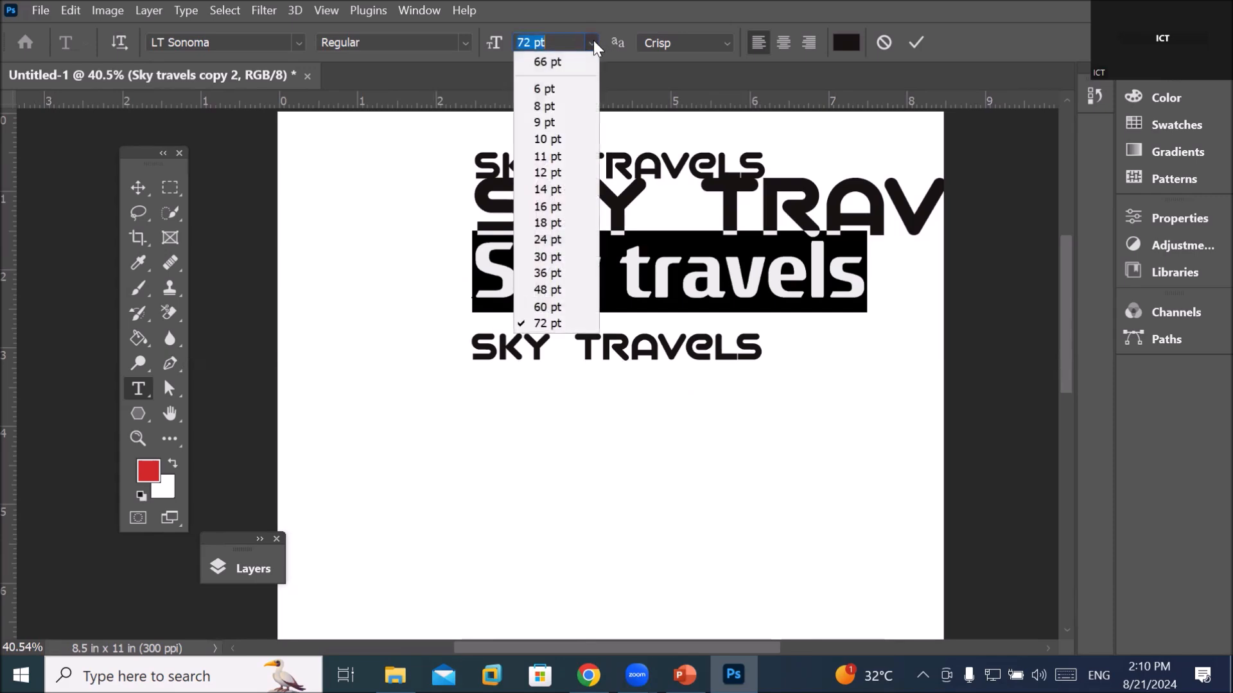
pyautogui.click(592, 43)
pyautogui.click(572, 41)
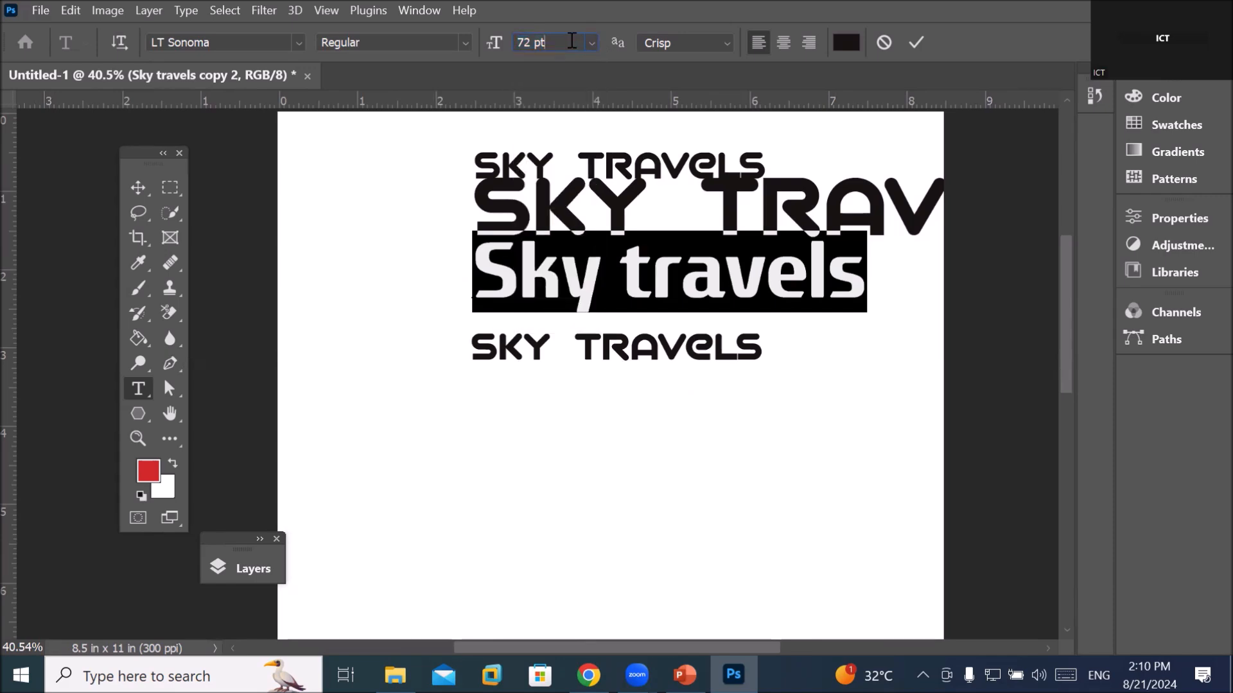
pyautogui.scroll(13, 571, 40)
pyautogui.scroll(20, 571, 40)
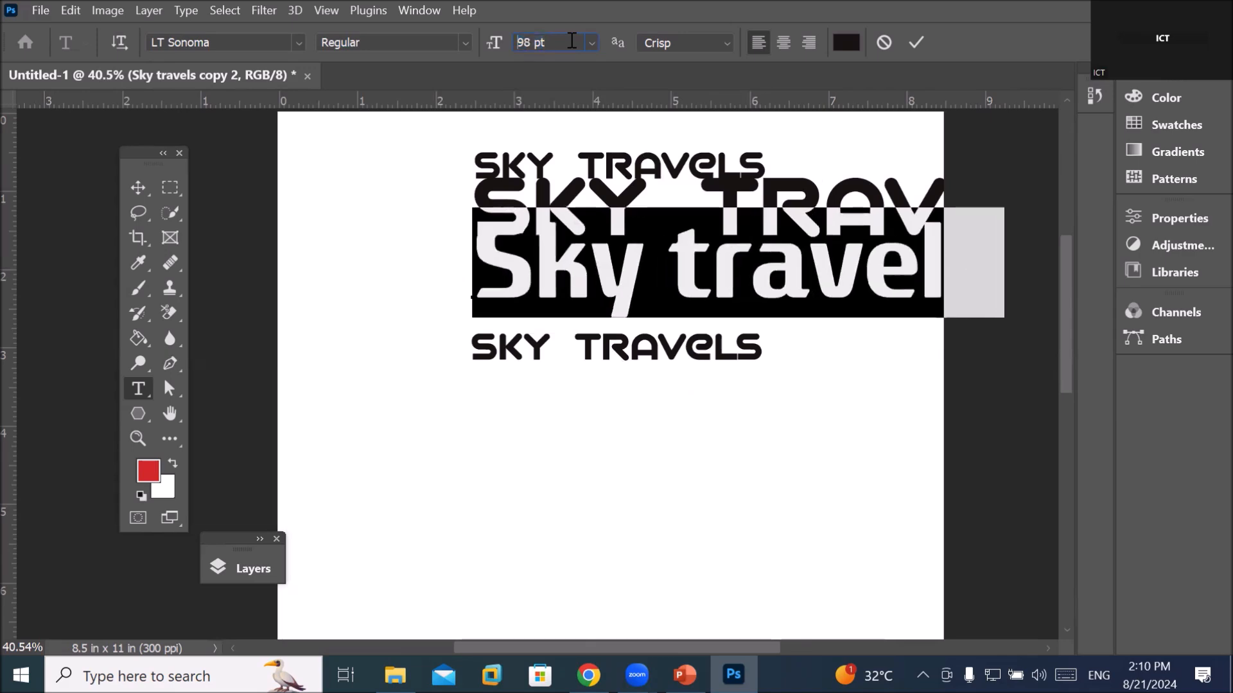
pyautogui.scroll(20, 572, 41)
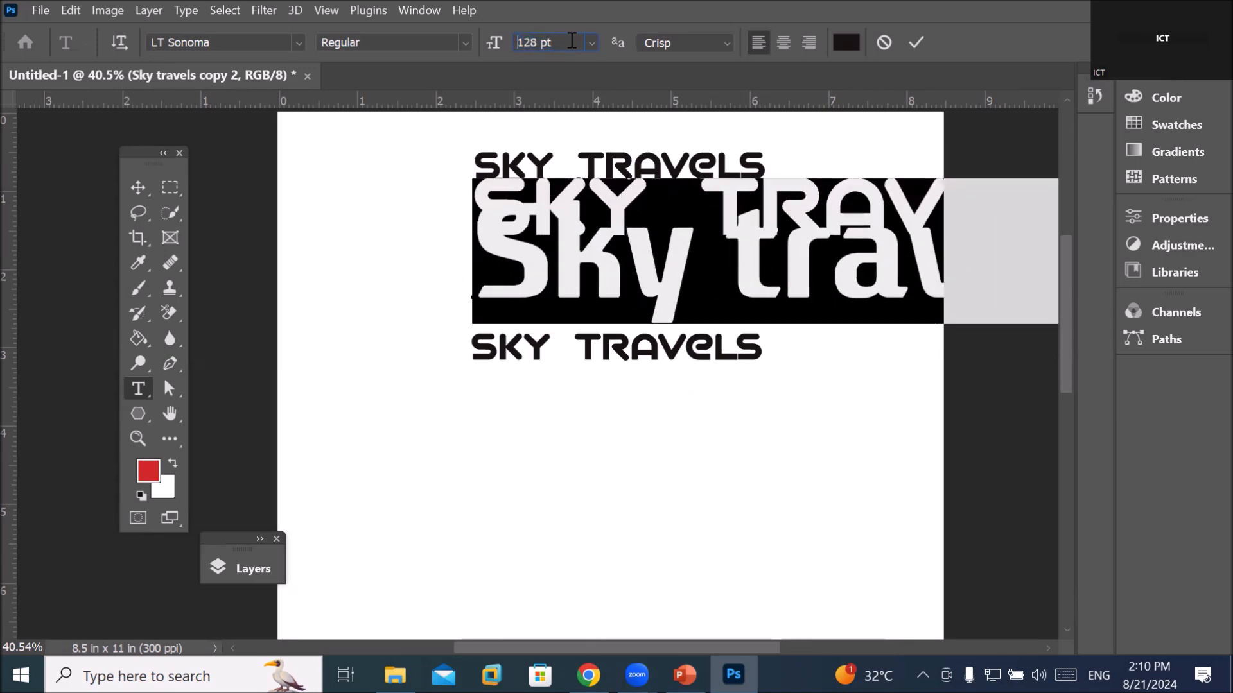
# Scrub the size higher, enter 88, and dismiss the 1296 pt size limit error
pyautogui.scroll(20, 572, 41)
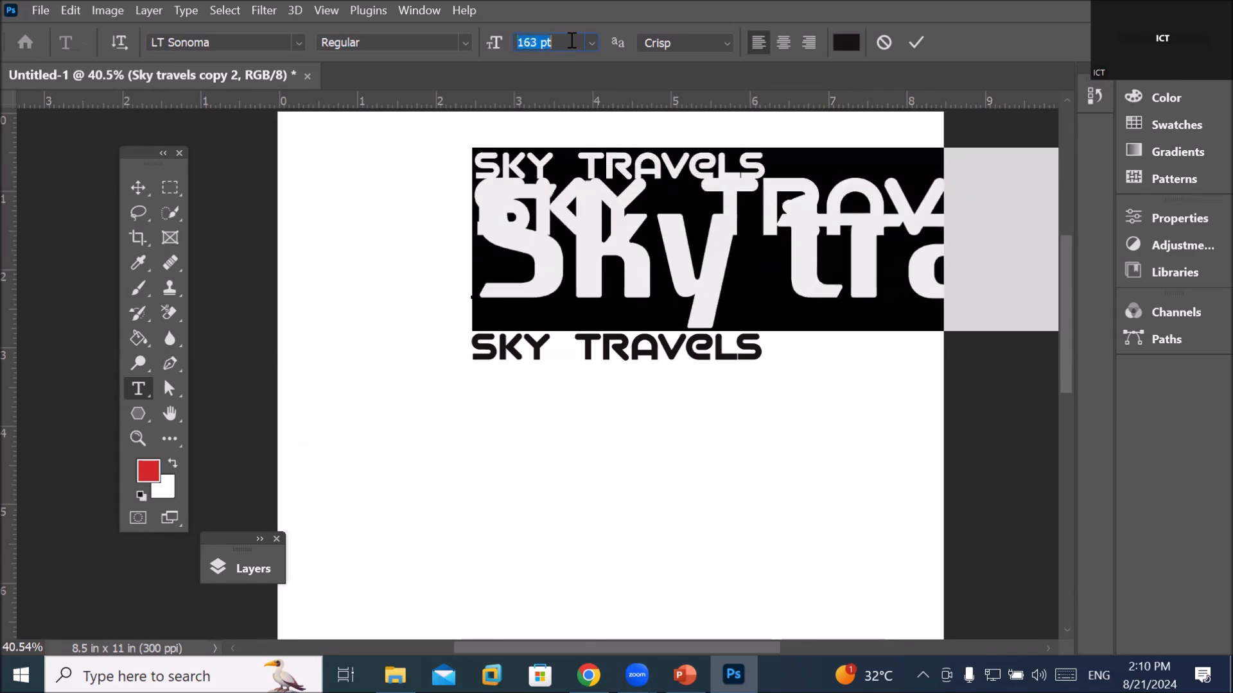
pyautogui.scroll(20, 571, 41)
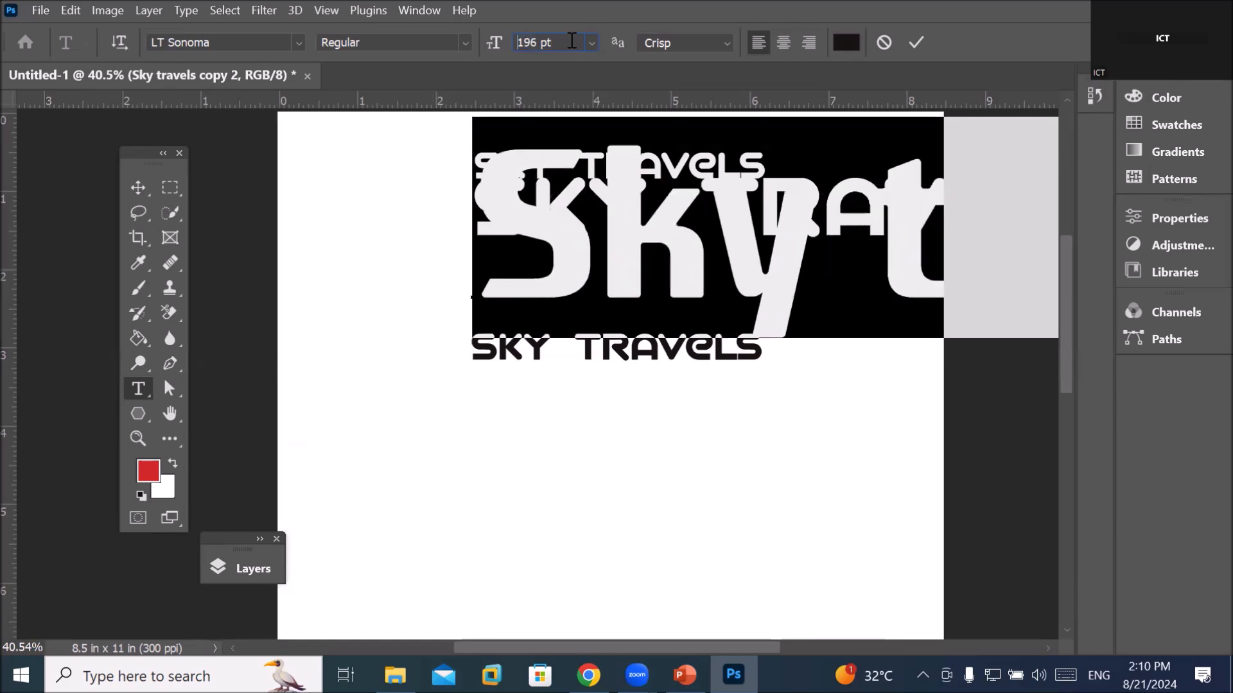
pyautogui.scroll(20, 572, 40)
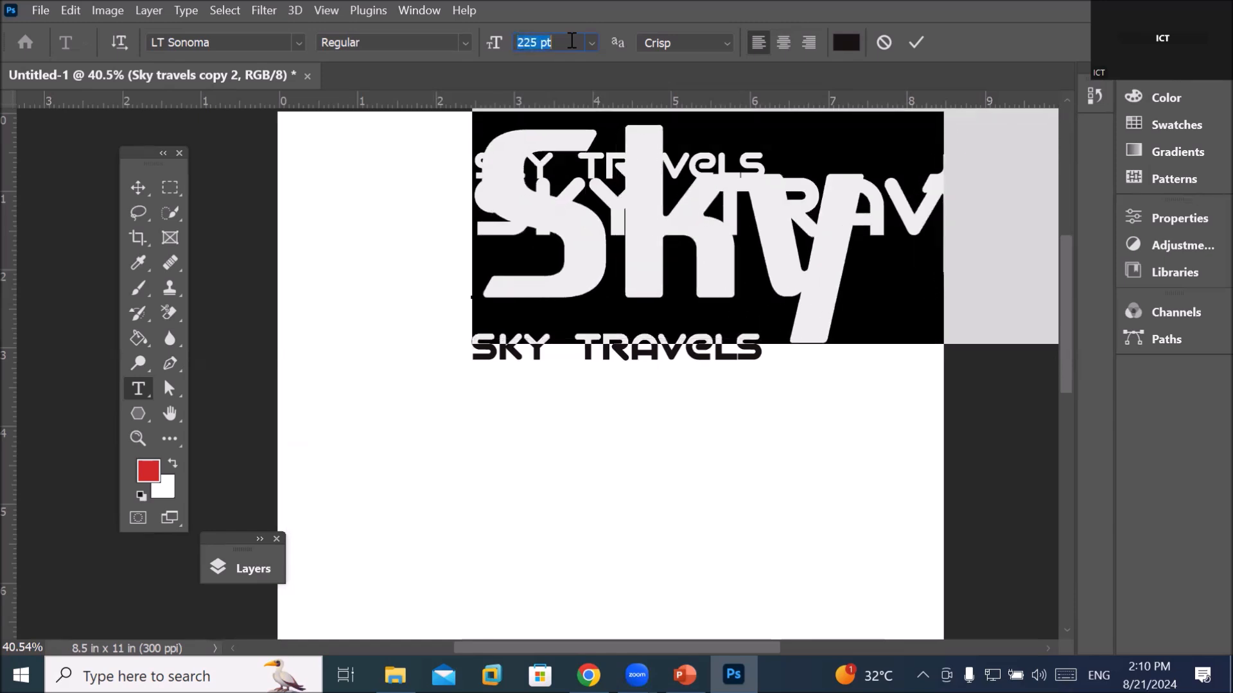
pyautogui.scroll(20, 571, 40)
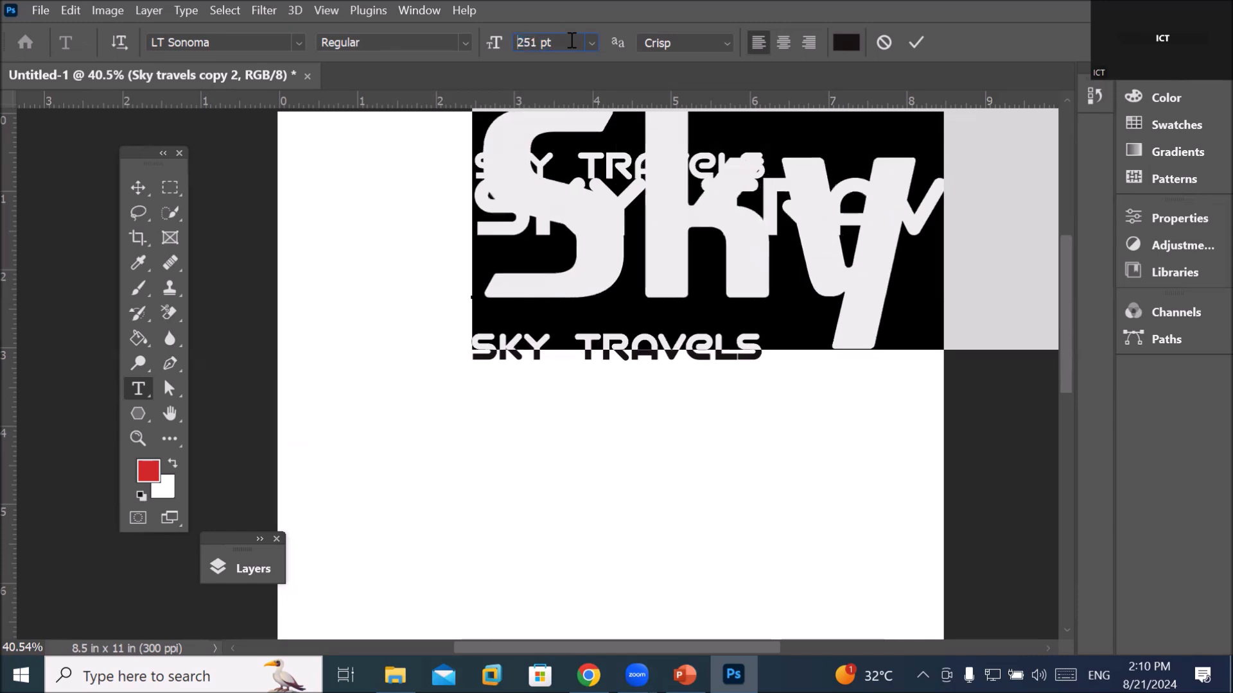
pyautogui.scroll(5, 571, 41)
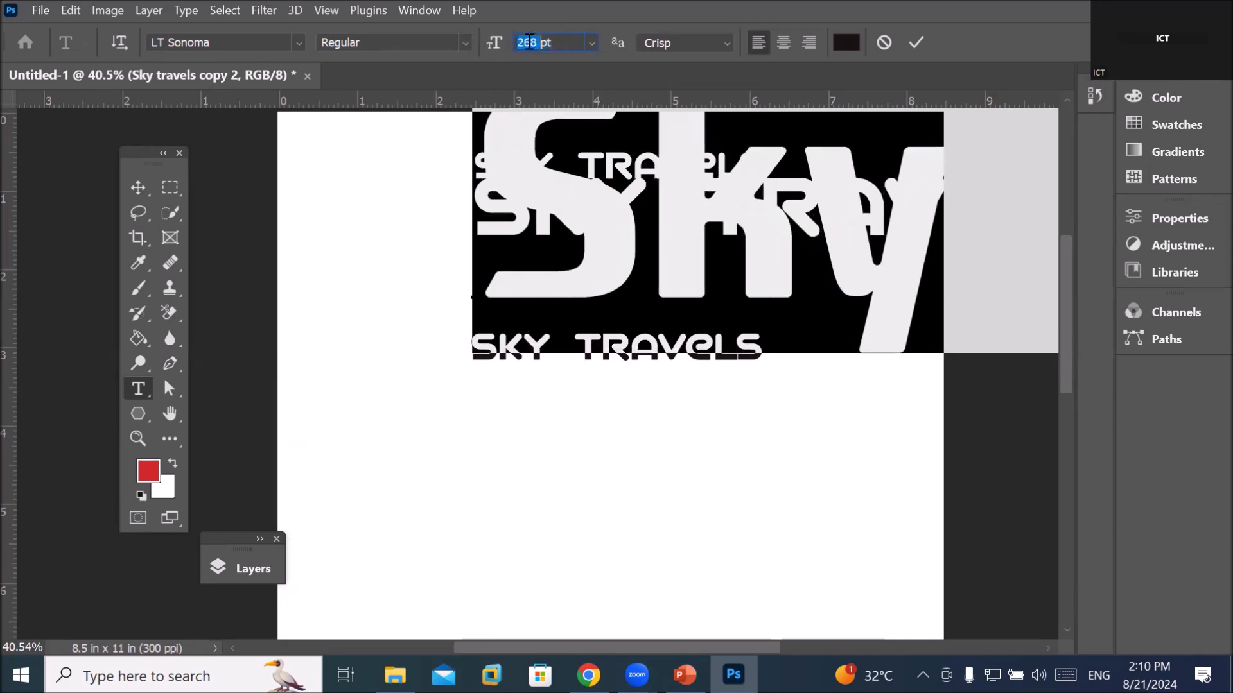
pyautogui.write('888')
pyautogui.press('Return')
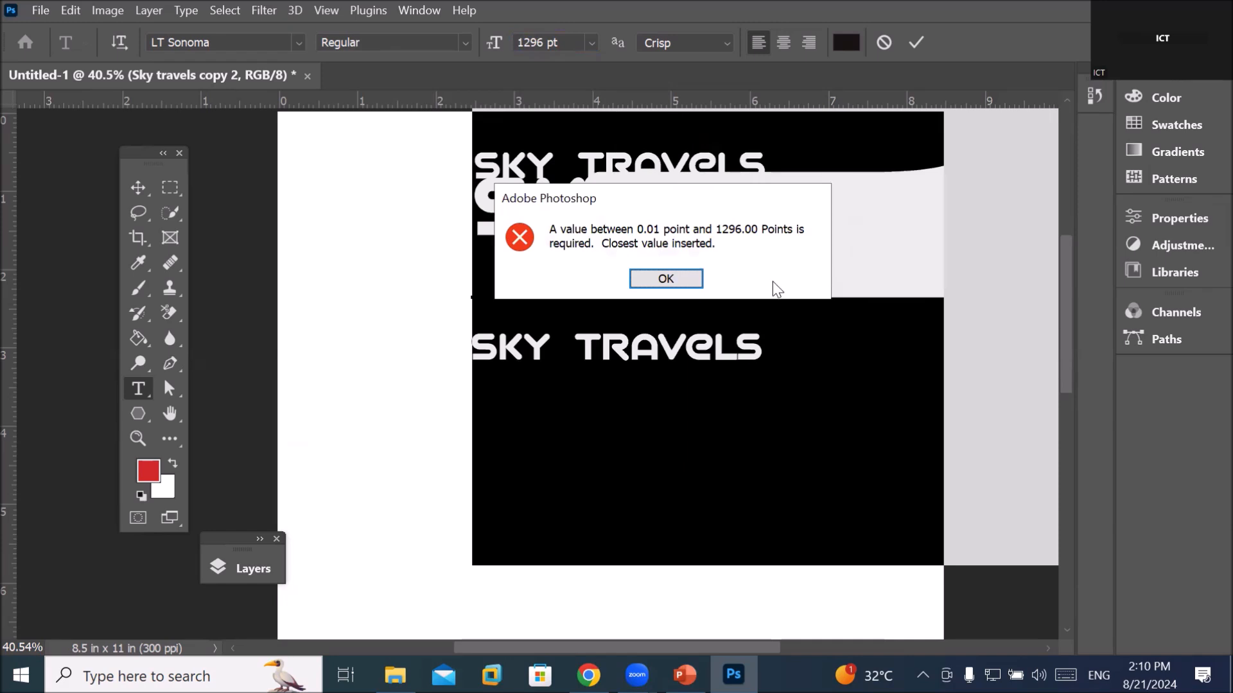
pyautogui.click(666, 279)
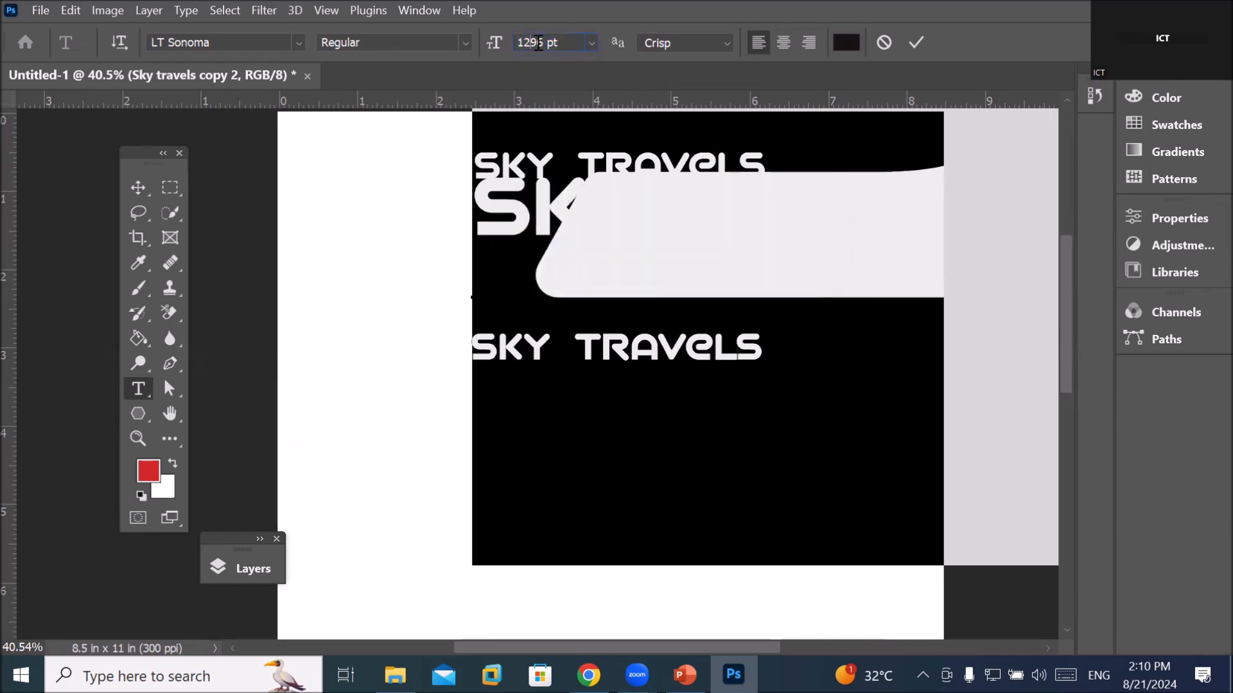
# Replace the font size value with 78 pt
pyautogui.click(499, 46)
pyautogui.doubleClick(541, 43)
pyautogui.write('78')
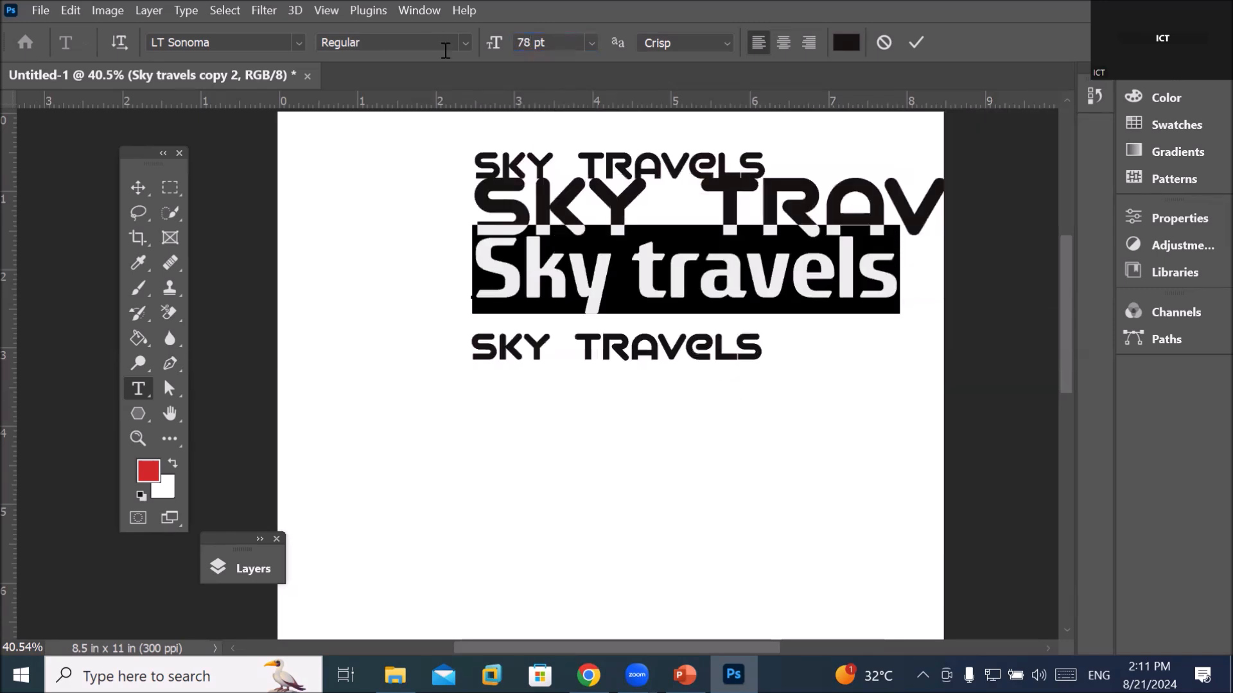
# Commit the text and drag the Sky travels line left and slightly down
pyautogui.click(138, 187)
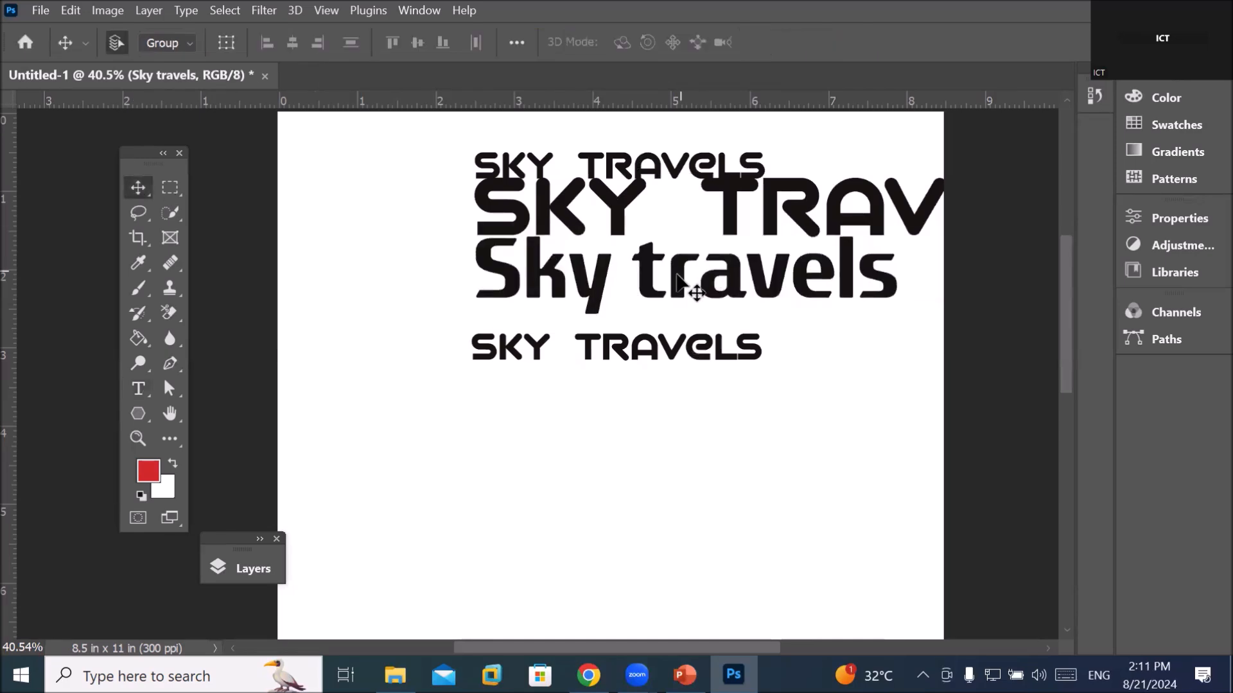
pyautogui.moveTo(679, 276); pyautogui.dragTo(569, 286)
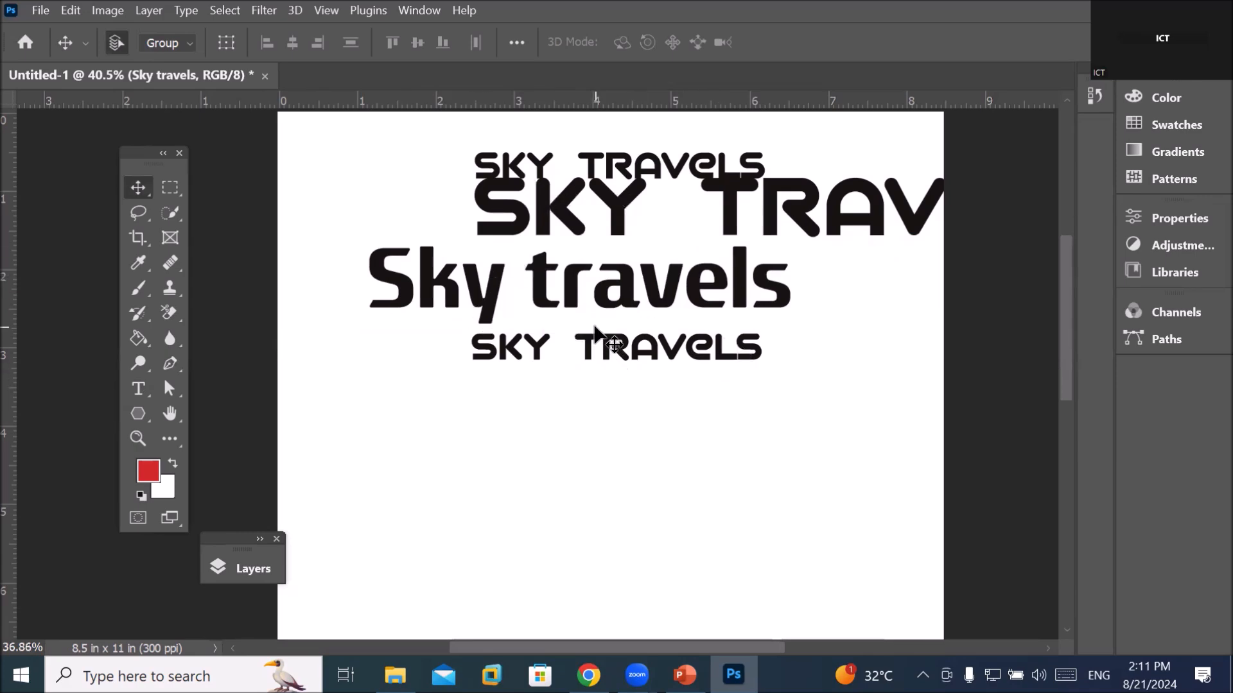
pyautogui.scroll(-2, 594, 334)
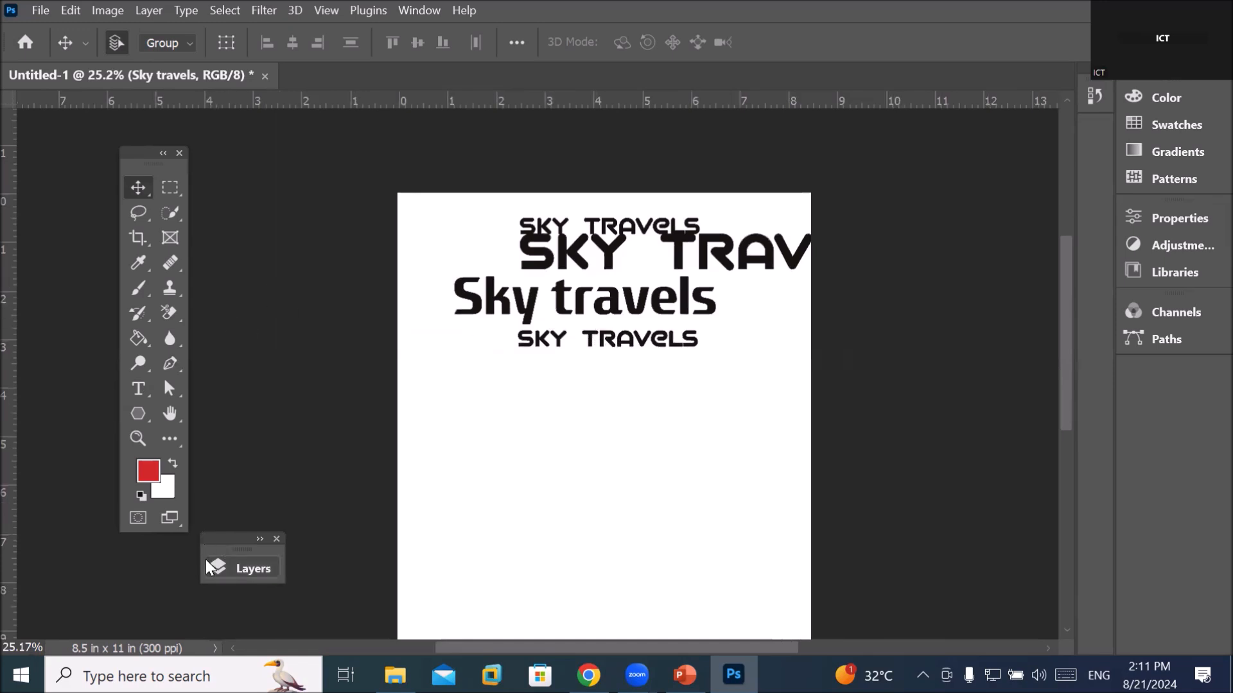
# Delete the three extra Sky travels text layers from the Layers panel
pyautogui.click(243, 569)
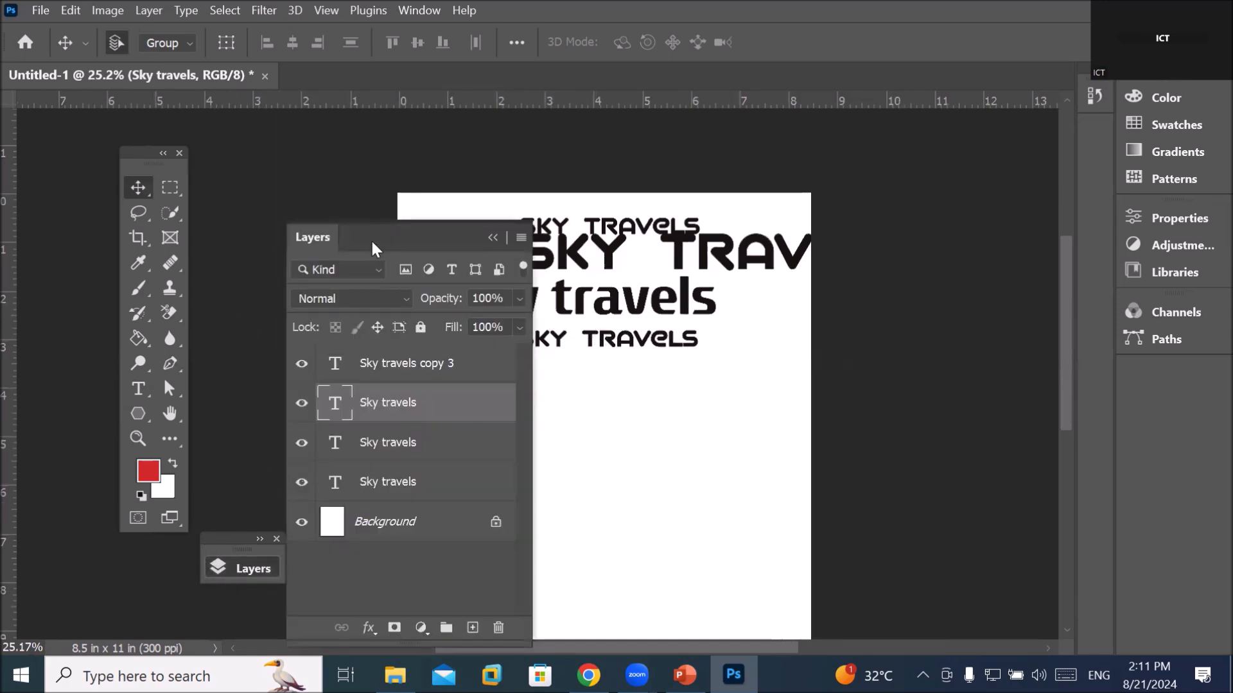
pyautogui.moveTo(390, 233); pyautogui.dragTo(917, 160)
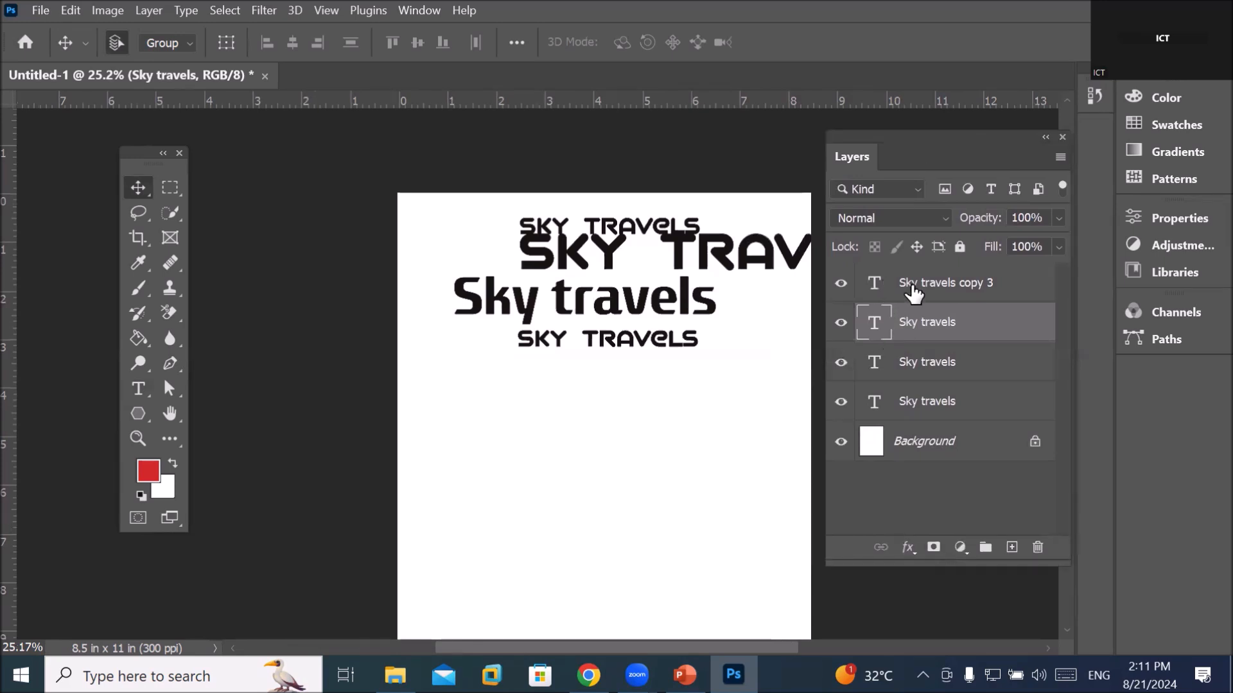
pyautogui.click(912, 290)
pyautogui.keyDown('ctrl'); pyautogui.click(918, 374); pyautogui.keyUp('ctrl')
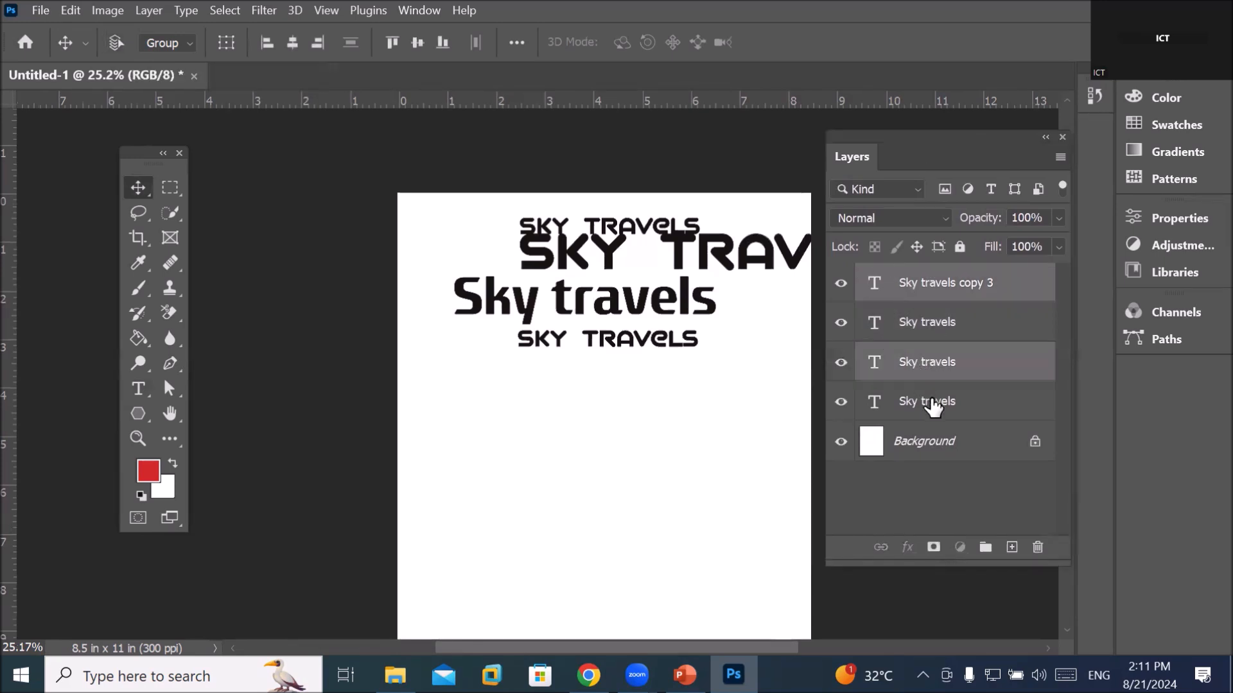
pyautogui.keyDown('ctrl'); pyautogui.click(933, 405); pyautogui.keyUp('ctrl')
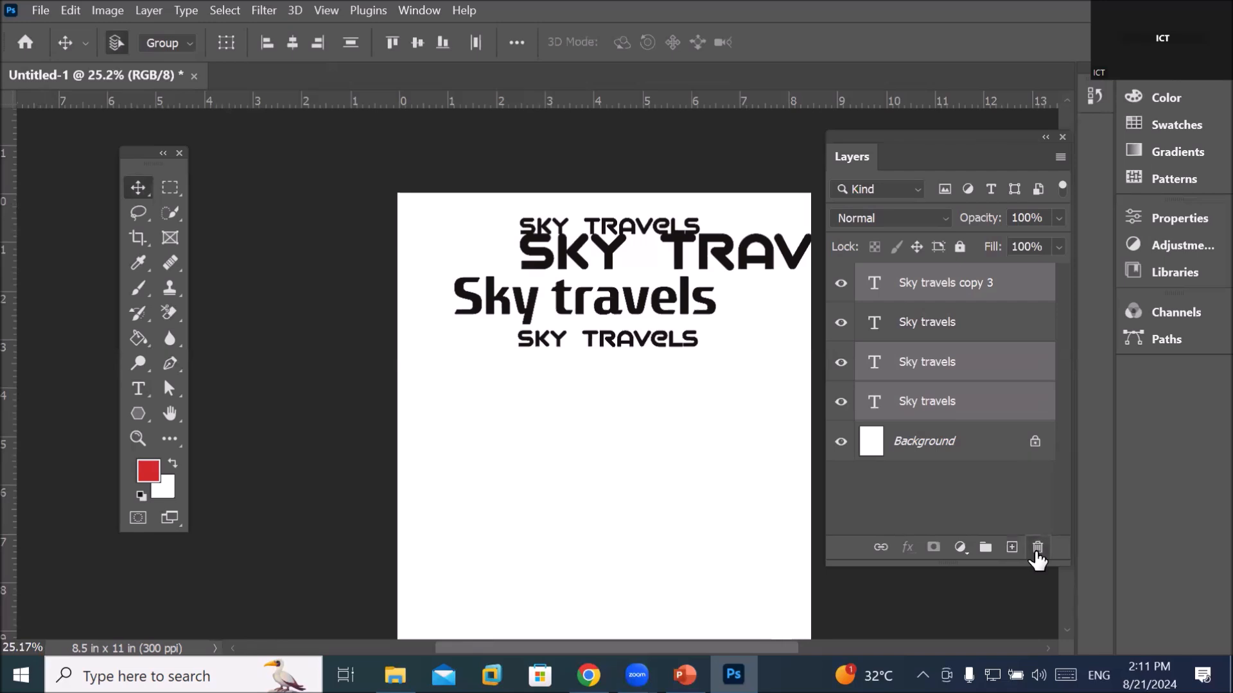
pyautogui.click(1036, 549)
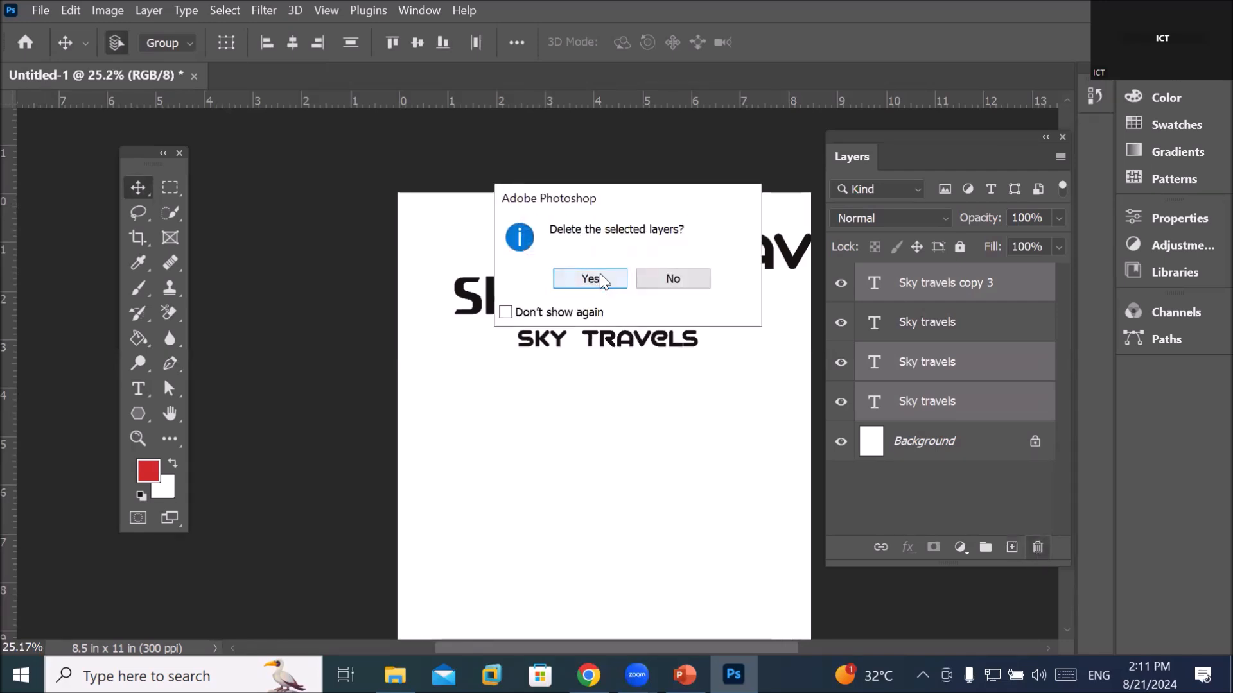
pyautogui.click(607, 291)
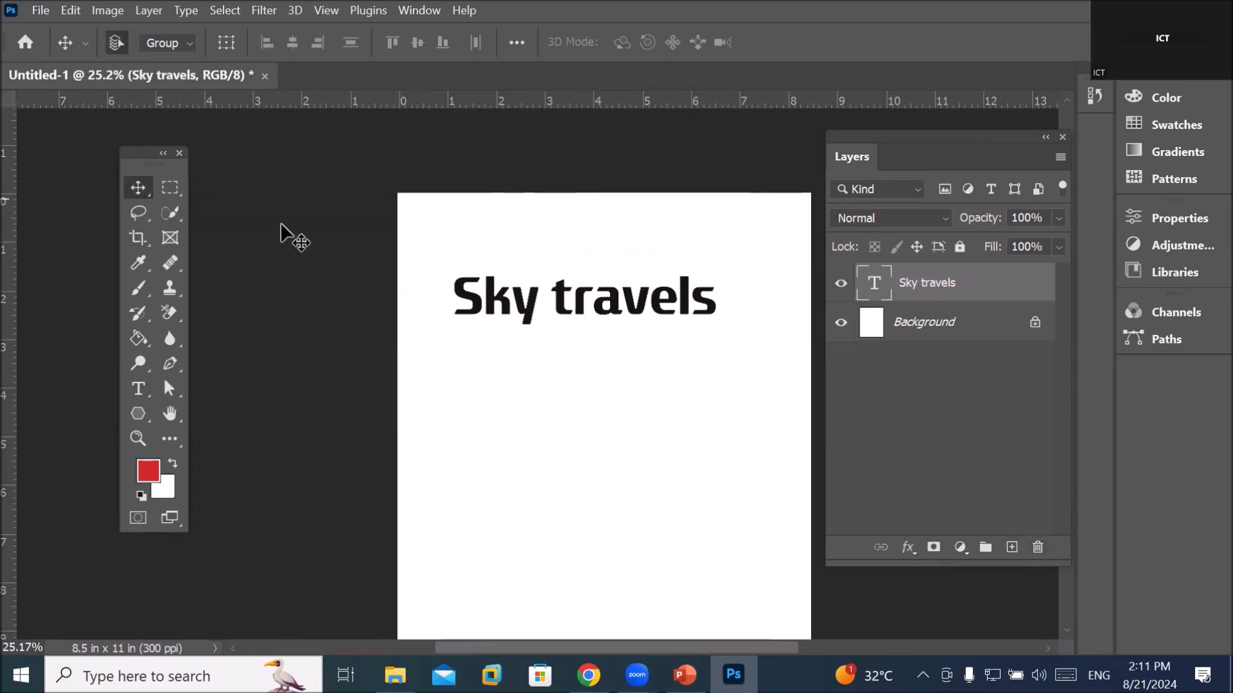
# Drag the Sky travels heading up to the page top and nudge it left to centre it
pyautogui.moveTo(630, 325); pyautogui.dragTo(649, 244)
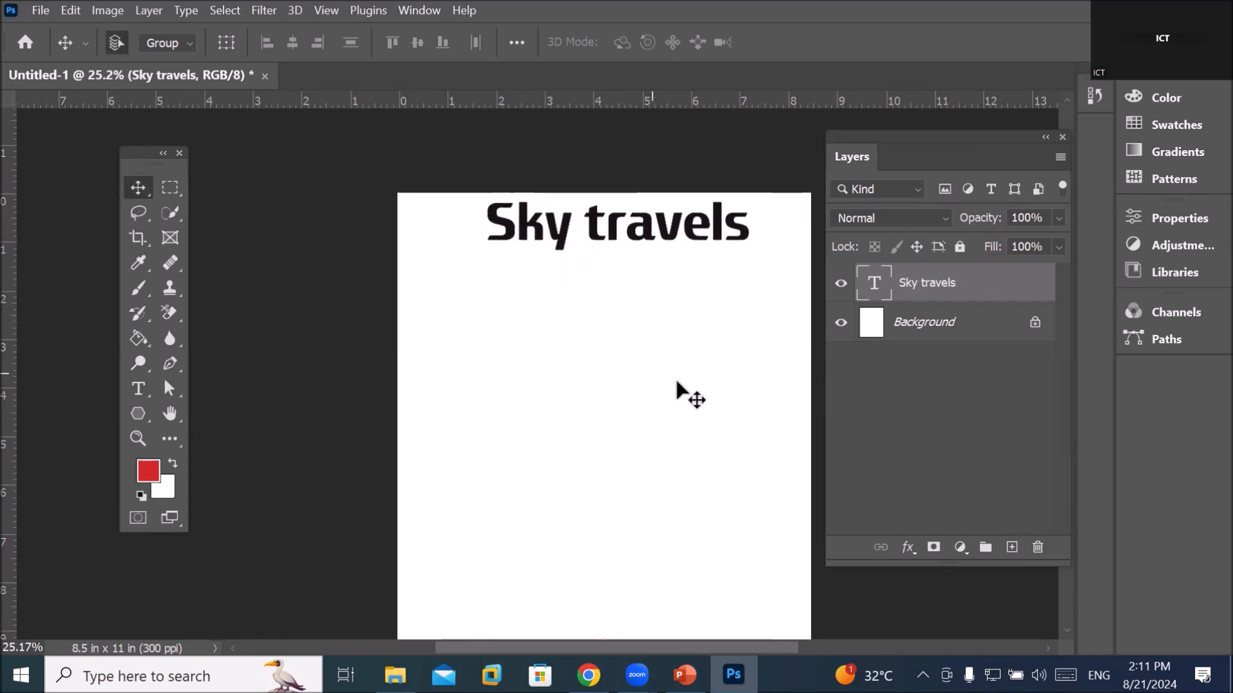
pyautogui.scroll(-2, 676, 383)
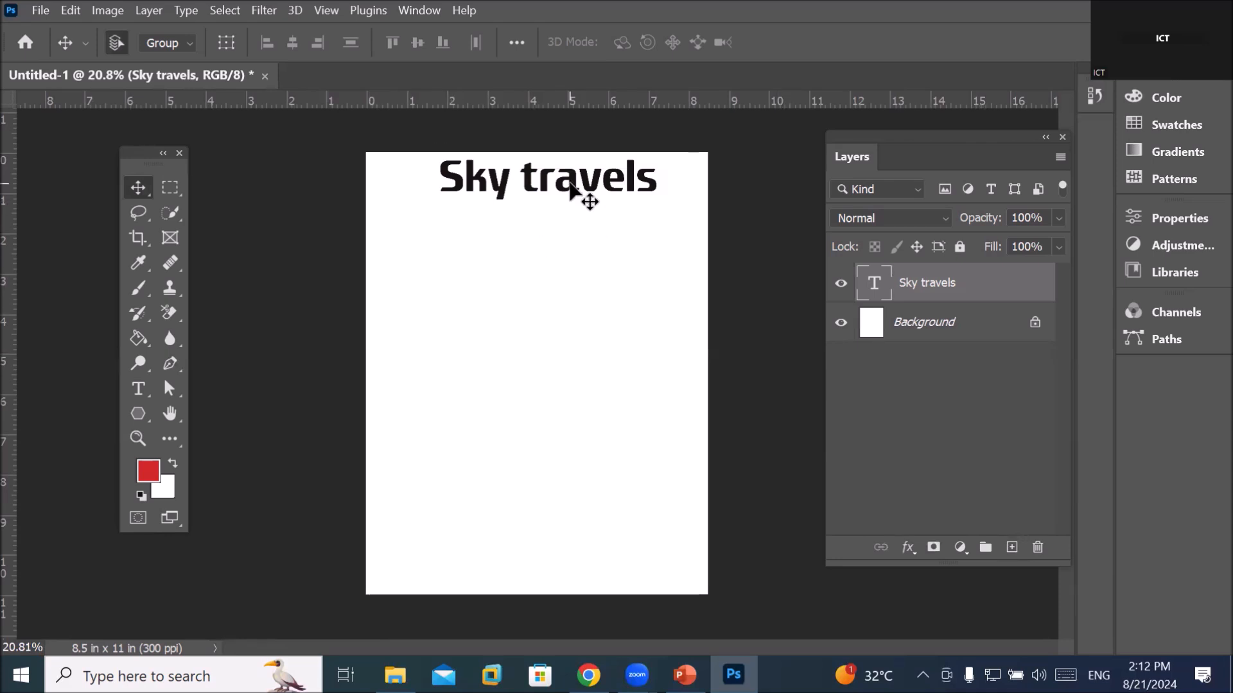
pyautogui.moveTo(570, 183); pyautogui.dragTo(565, 186)
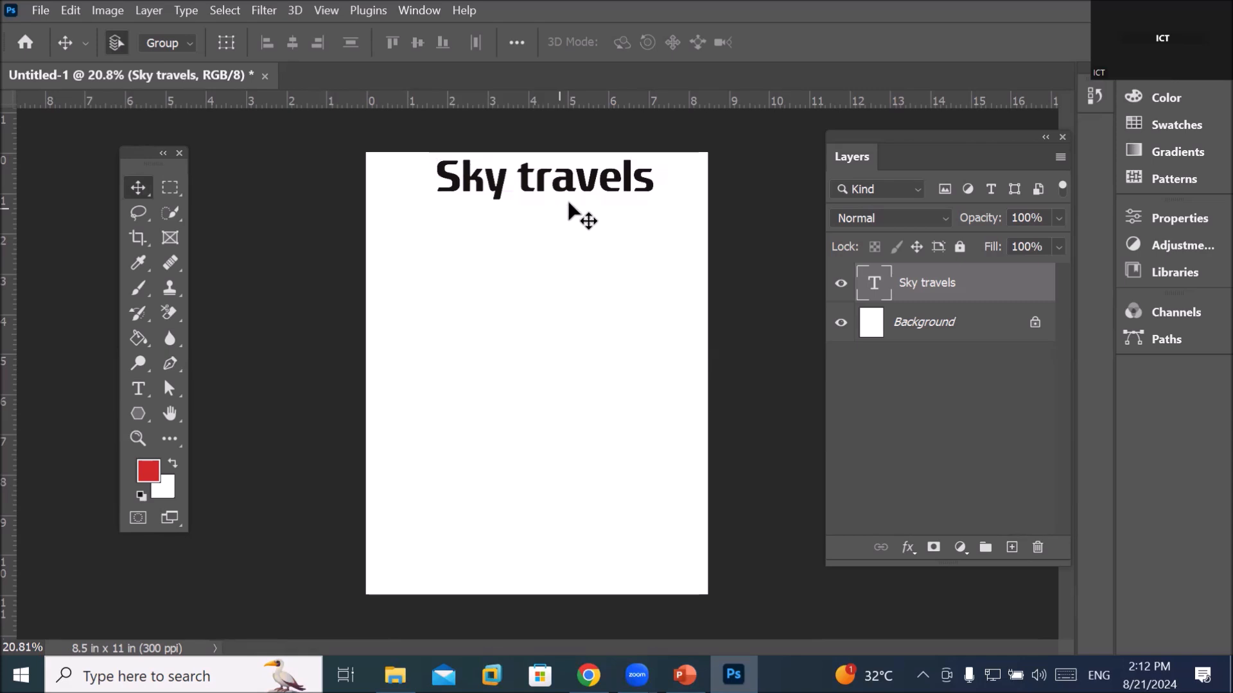
pyautogui.scroll(2, 610, 154)
pyautogui.scroll(1, 610, 104)
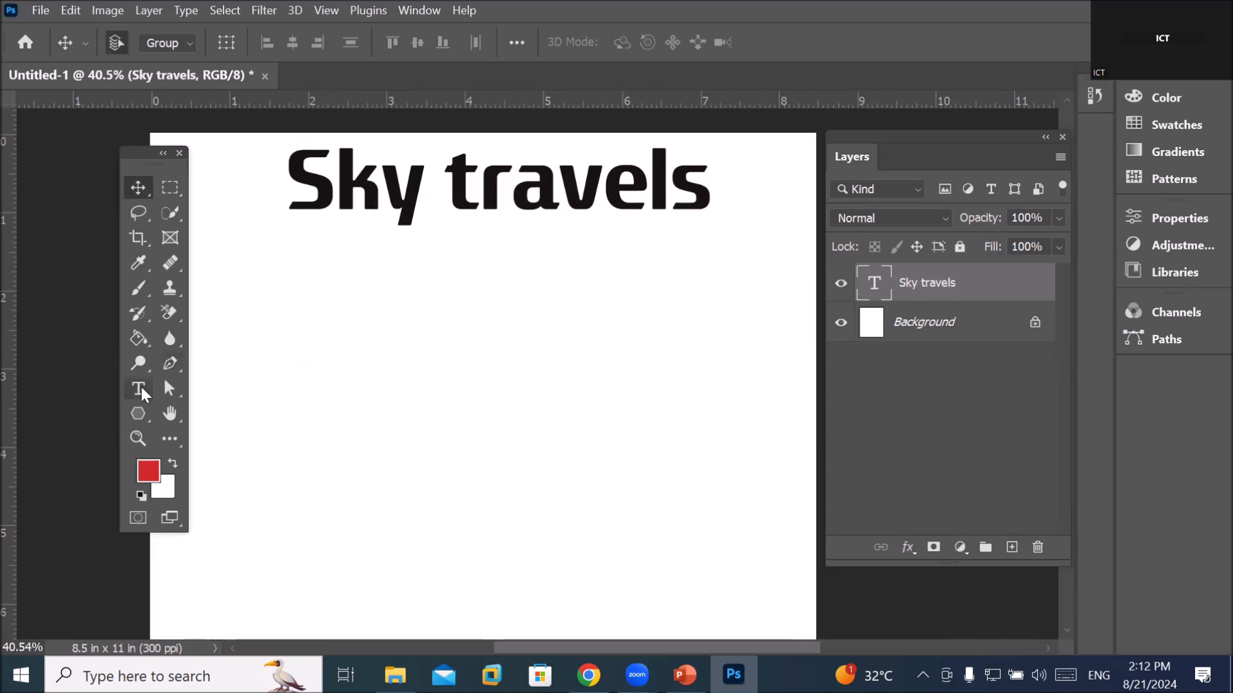
# Add a new line under Sky travels reading 'Travel & torism' and select it
pyautogui.click(138, 388)
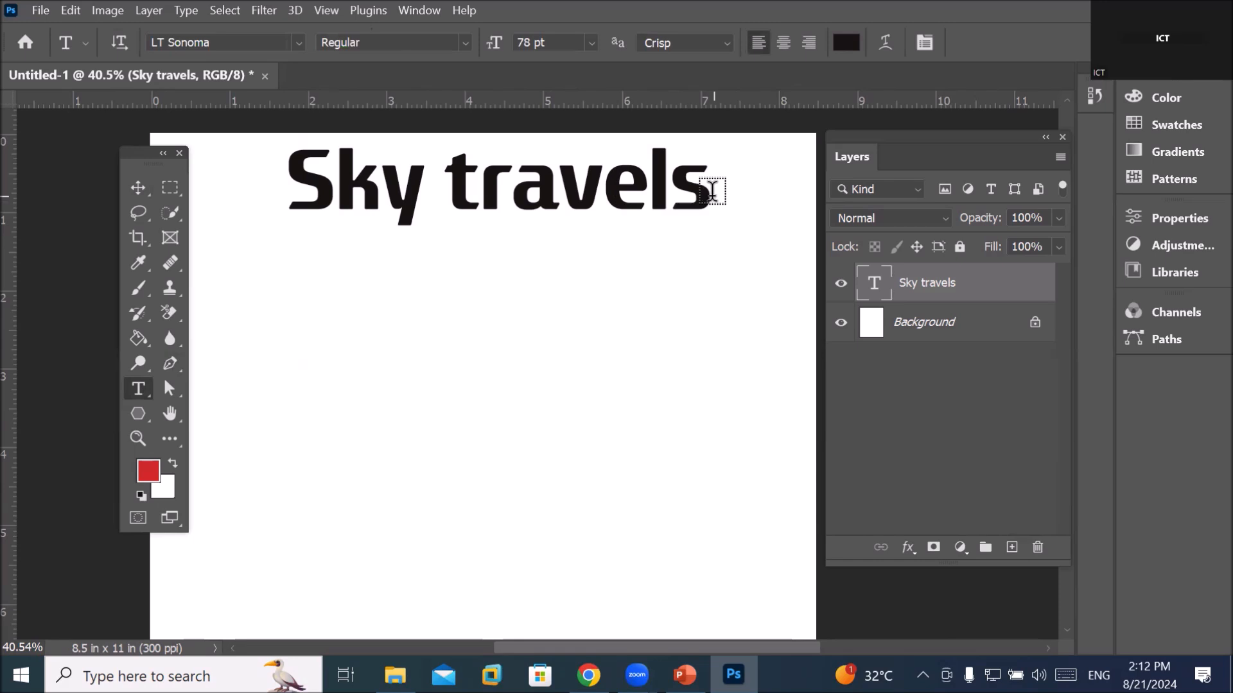
pyautogui.click(710, 191)
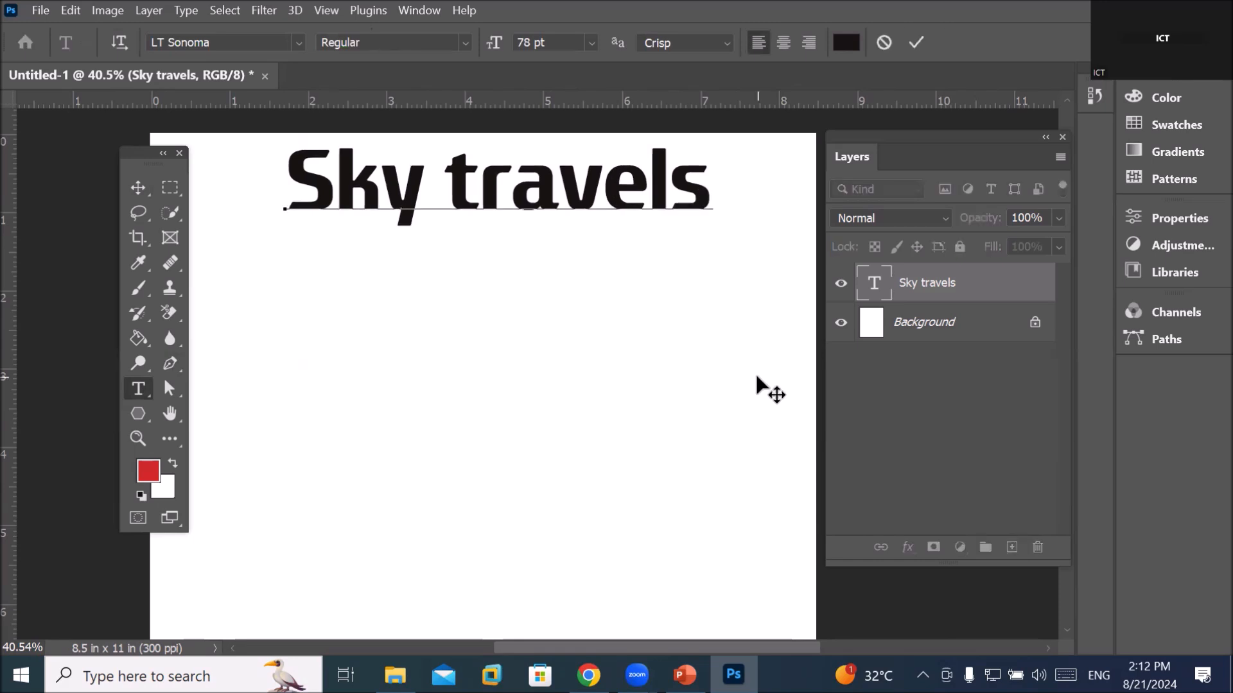
pyautogui.press('Return')
pyautogui.write('Travel *')
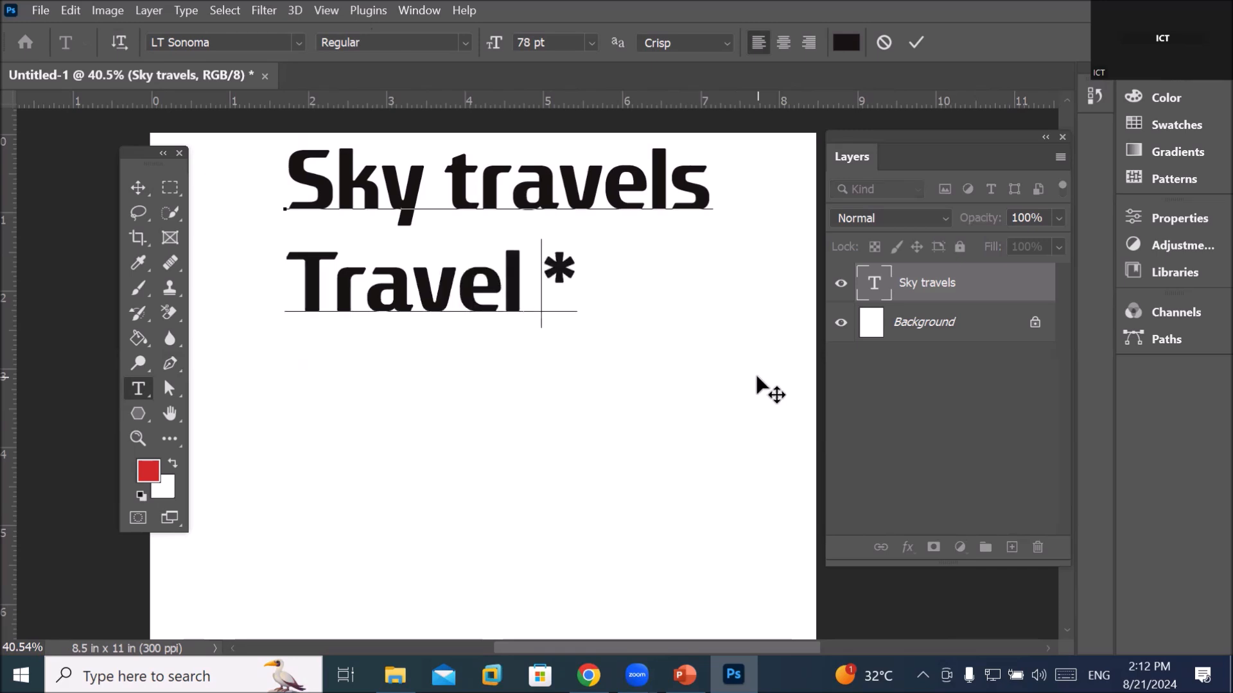
pyautogui.press('BackSpace')
pyautogui.write('& torism')
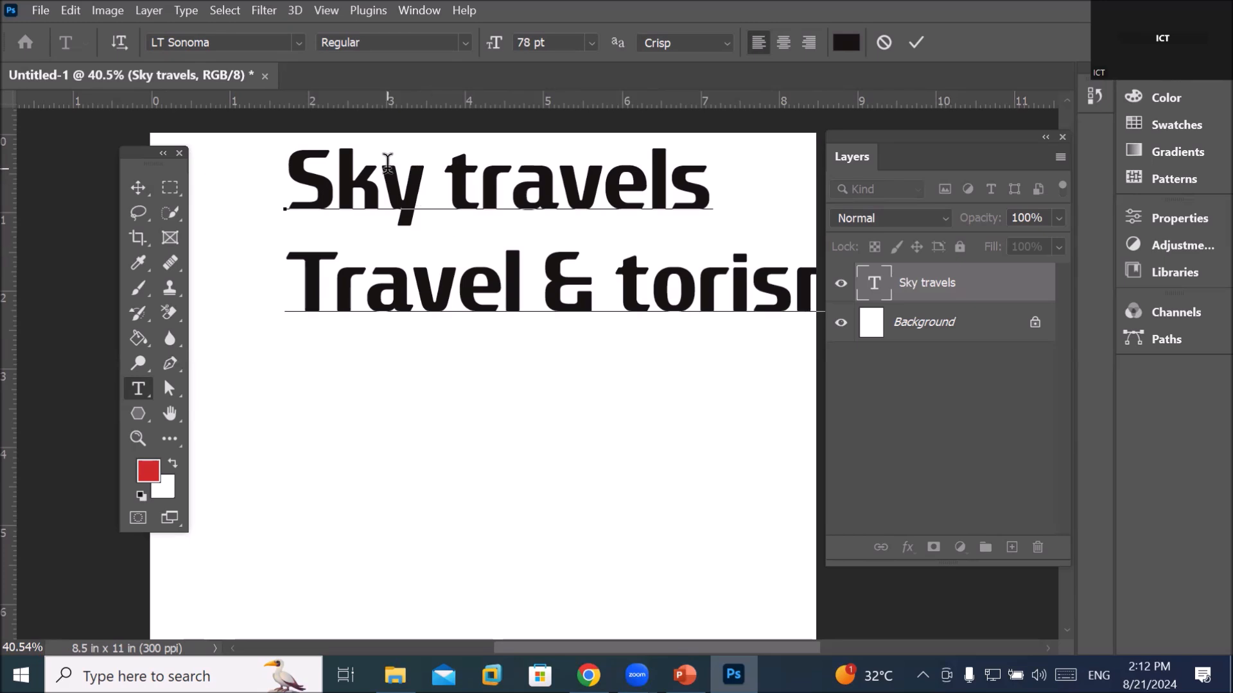
pyautogui.doubleClick(393, 281)
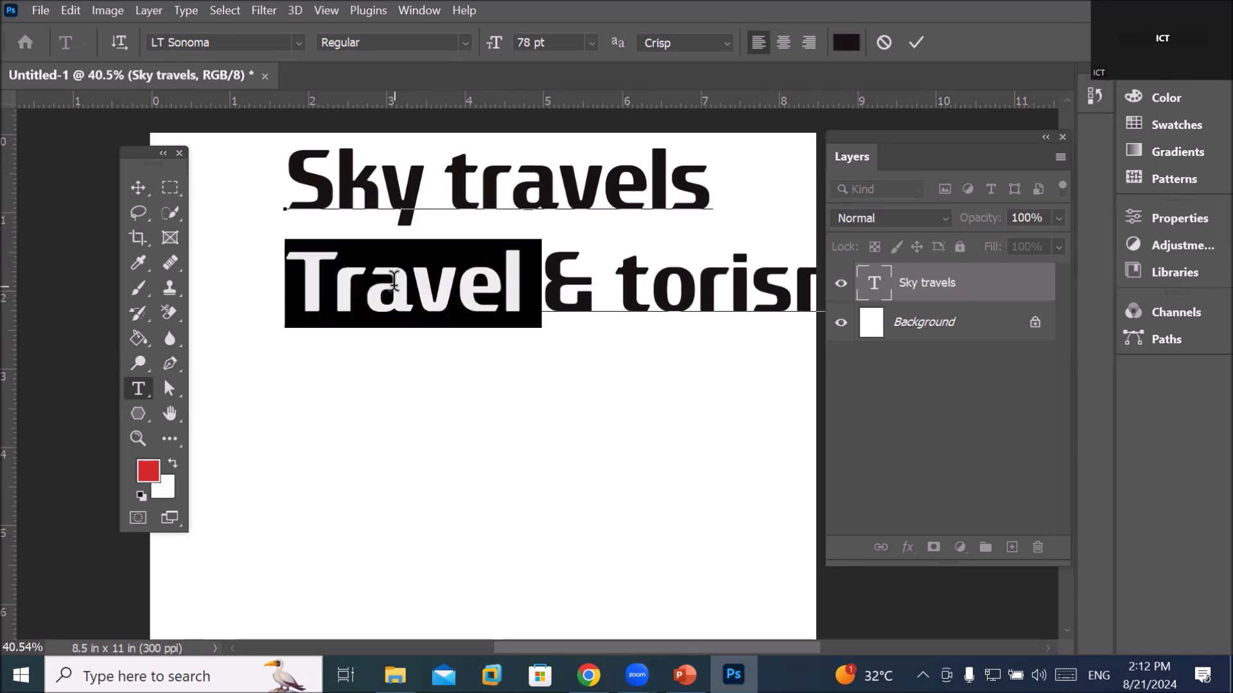
pyautogui.click(394, 281)
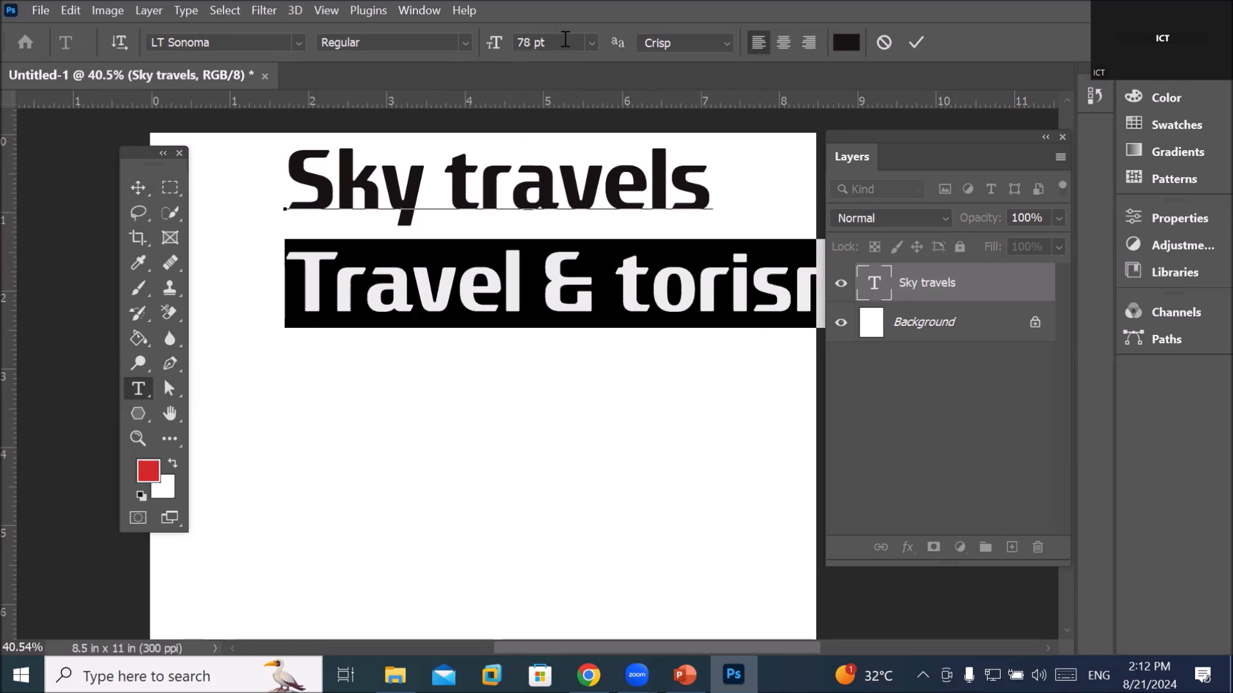
pyautogui.scroll(-20, 565, 40)
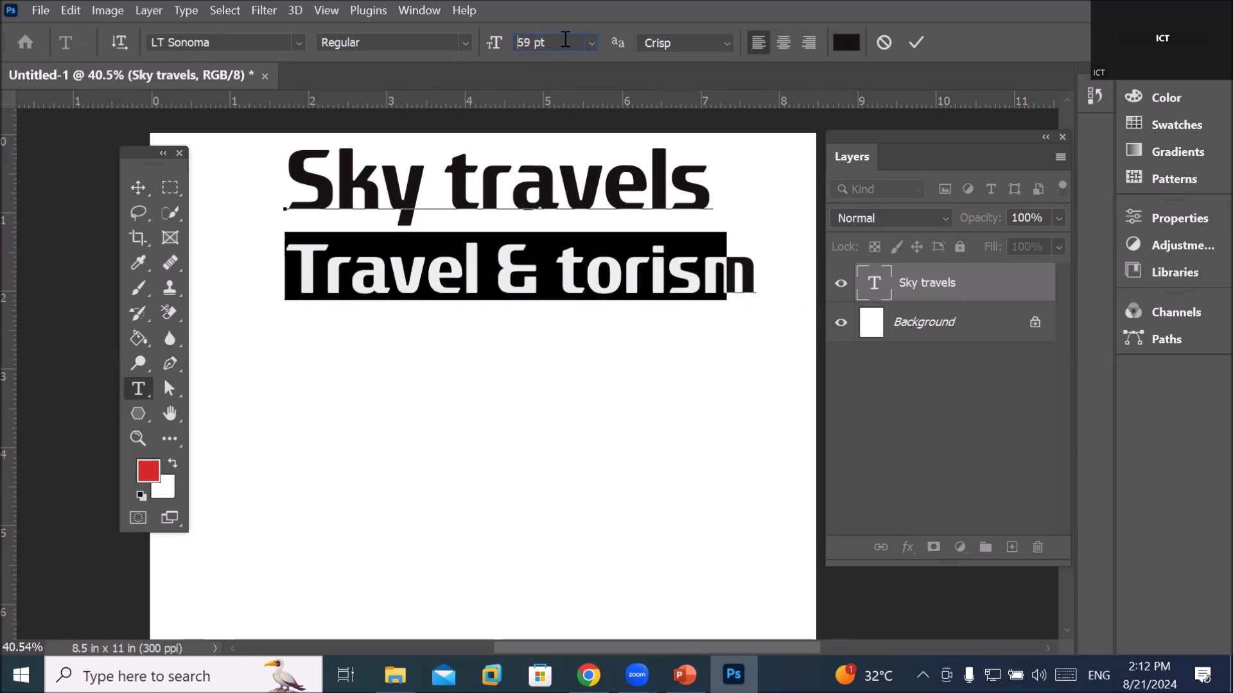
pyautogui.scroll(-17, 565, 40)
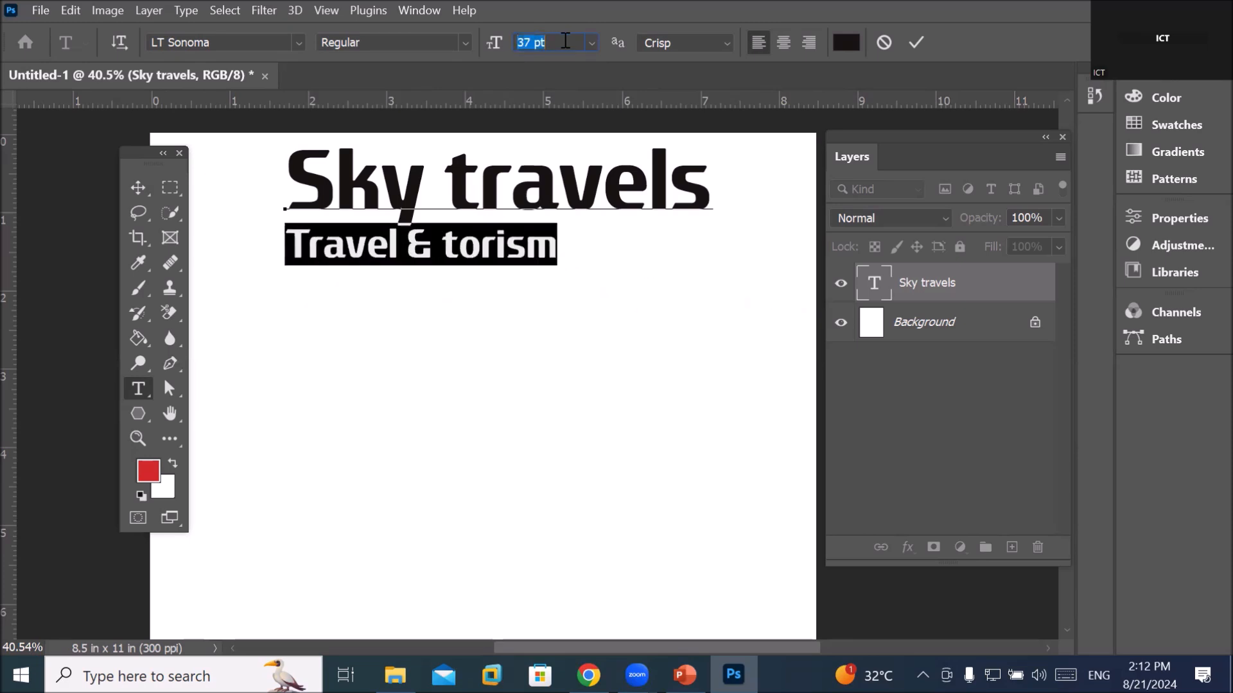
pyautogui.scroll(-3, 565, 40)
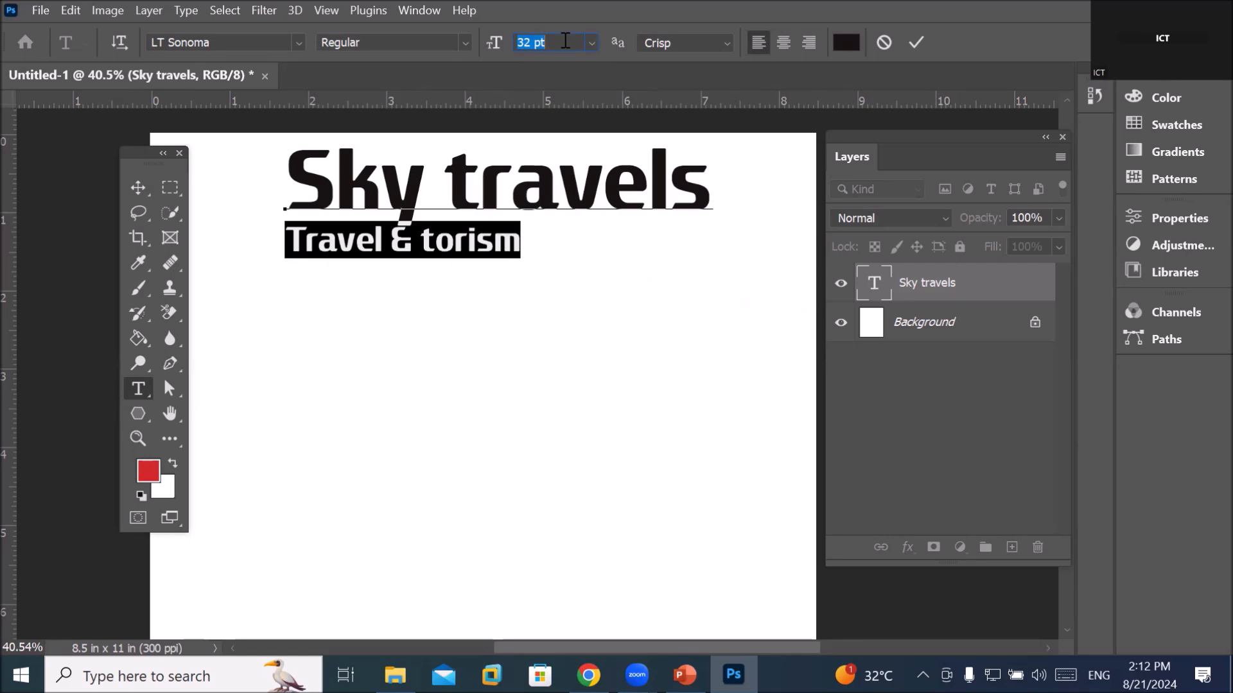
# Correct the spelling to 'tourism' and colour the subtitle line red
pyautogui.click(457, 242)
pyautogui.write('u')
pyautogui.tripleClick(369, 235)
pyautogui.click(845, 43)
pyautogui.click(734, 154)
pyautogui.click(943, 140)
pyautogui.click(500, 339)
# Try Agency FB on the subtitle, then set it in A Friend In Deed
pyautogui.tripleClick(431, 239)
pyautogui.click(299, 42)
pyautogui.click(533, 453)
pyautogui.tripleClick(366, 226)
pyautogui.click(299, 42)
pyautogui.click(276, 451)
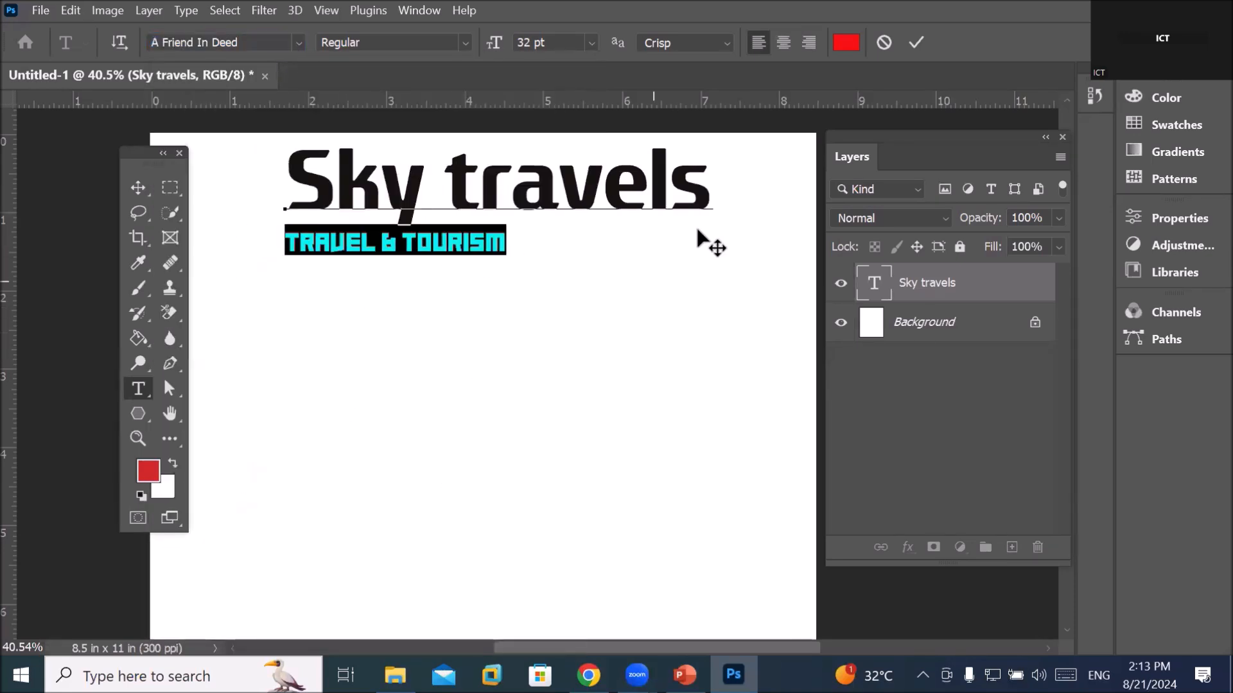
pyautogui.moveTo(173, 150); pyautogui.dragTo(143, 153)
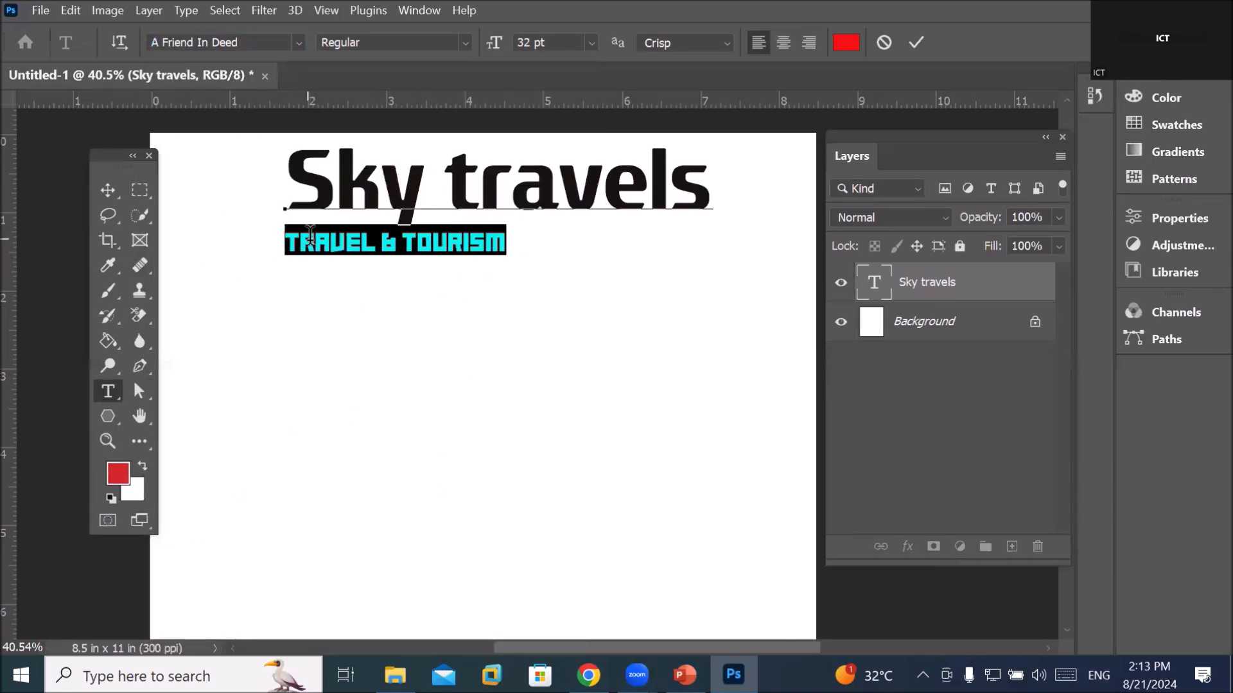
pyautogui.click(310, 233)
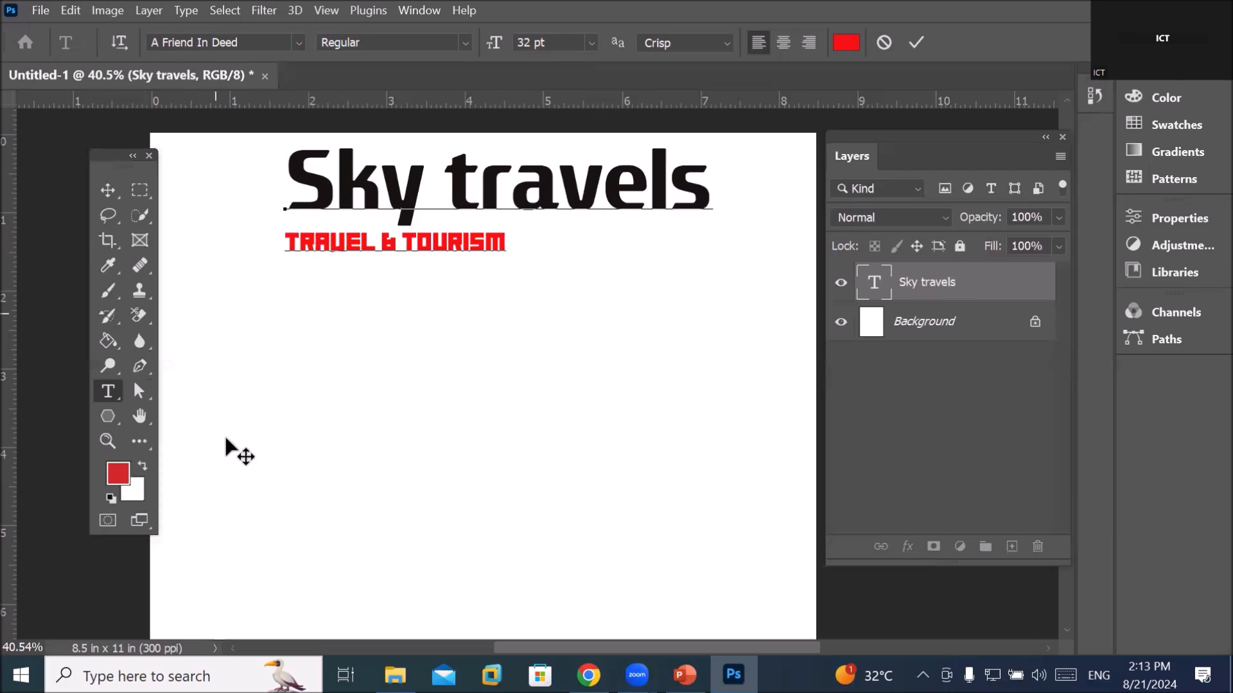
pyautogui.moveTo(110, 156); pyautogui.dragTo(80, 156)
pyautogui.scroll(-1, 299, 323)
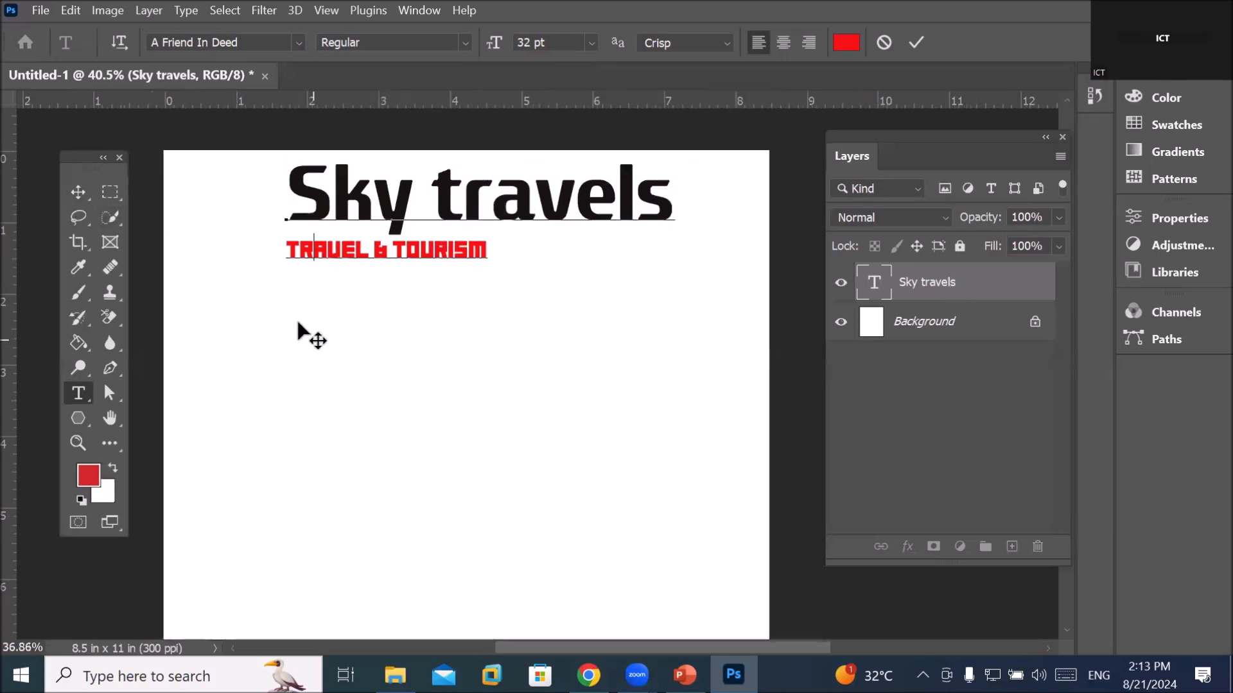
pyautogui.scroll(-2, 298, 324)
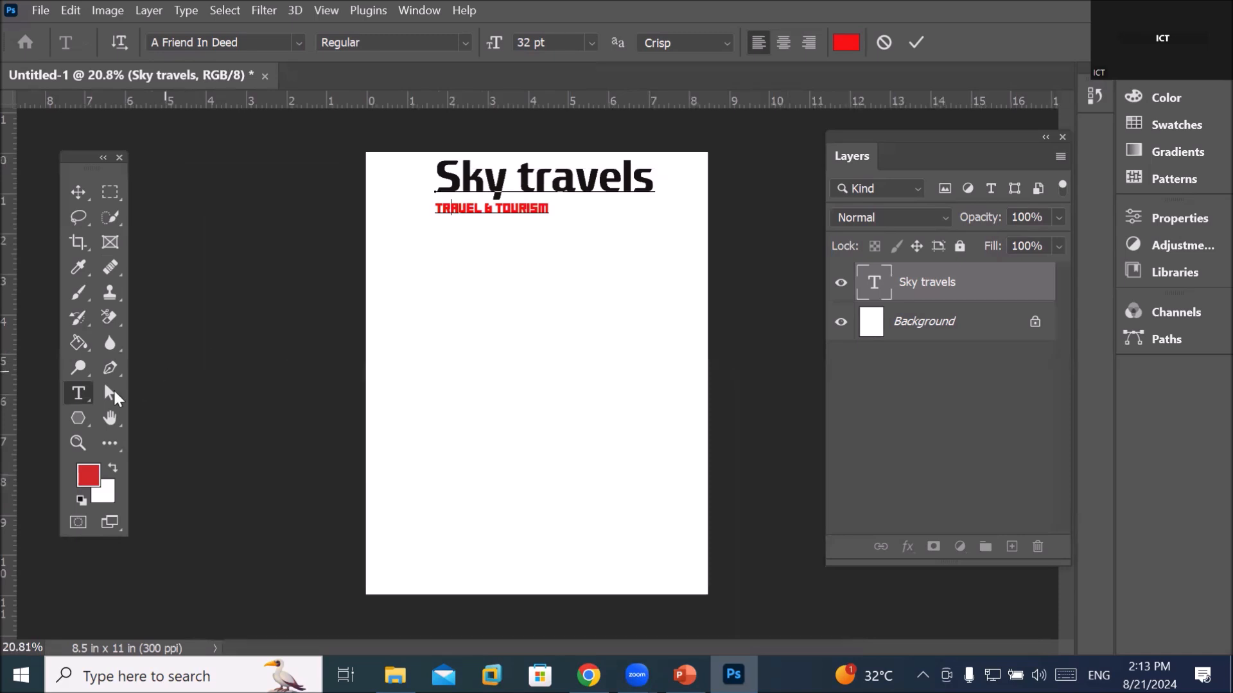
pyautogui.rightClick(85, 398)
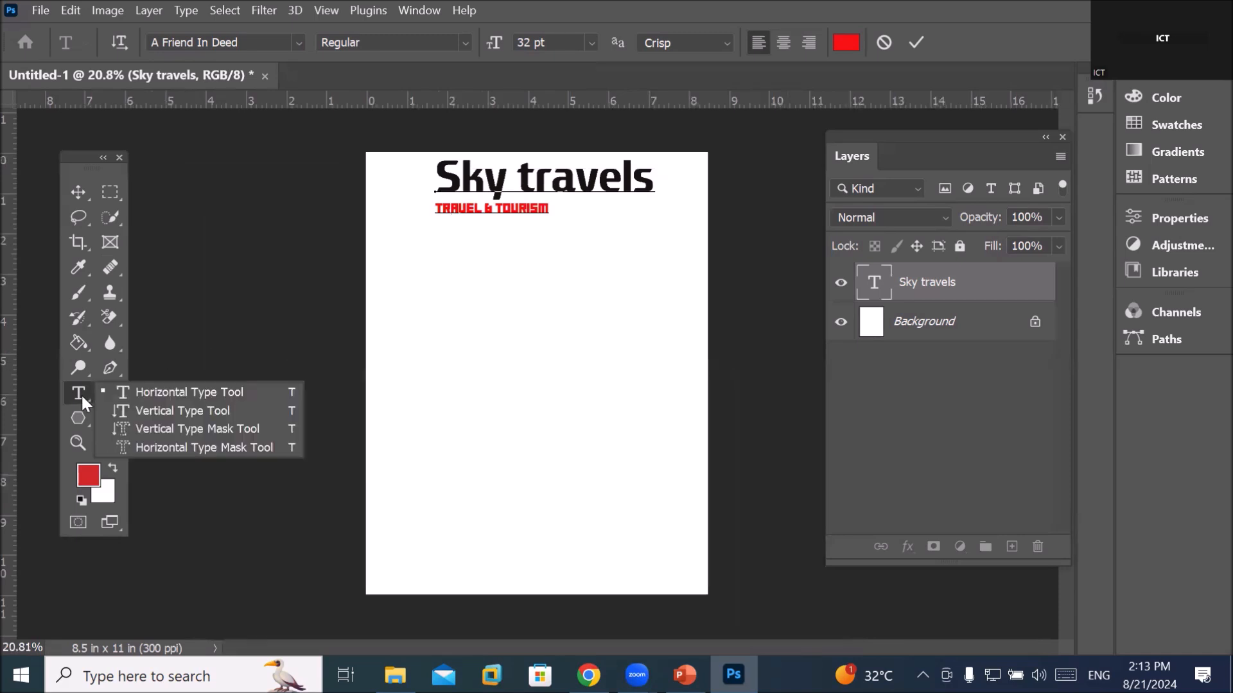
pyautogui.click(235, 413)
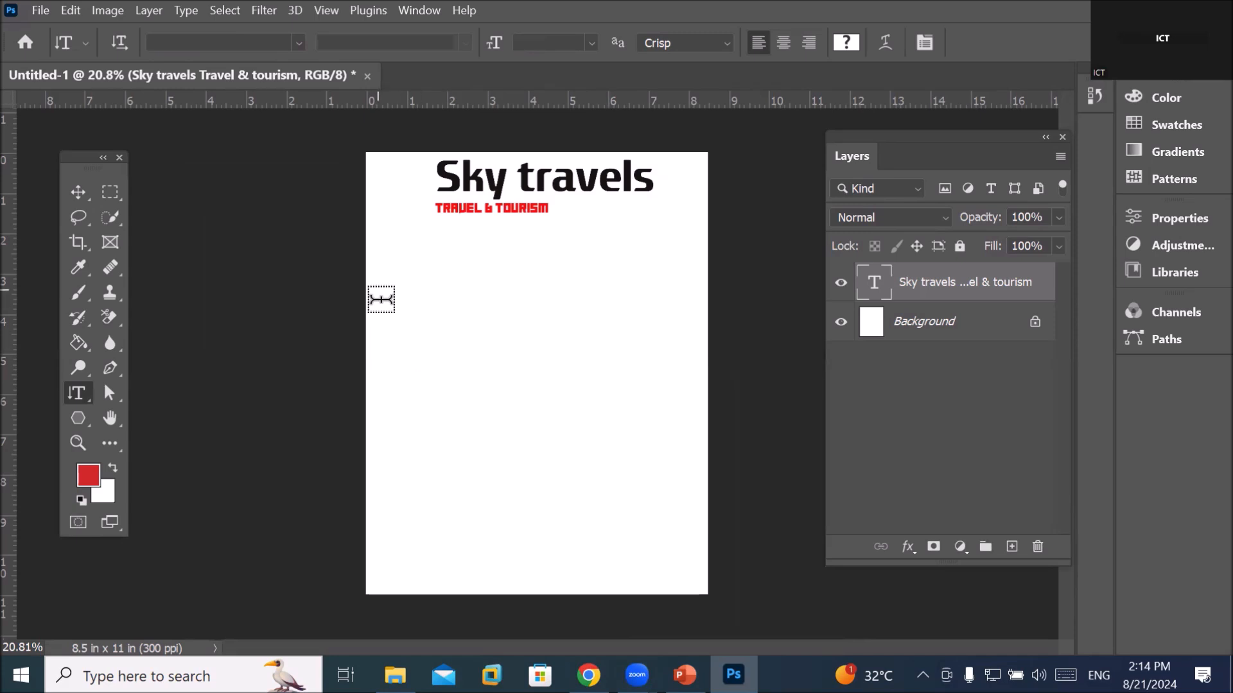
pyautogui.click(381, 299)
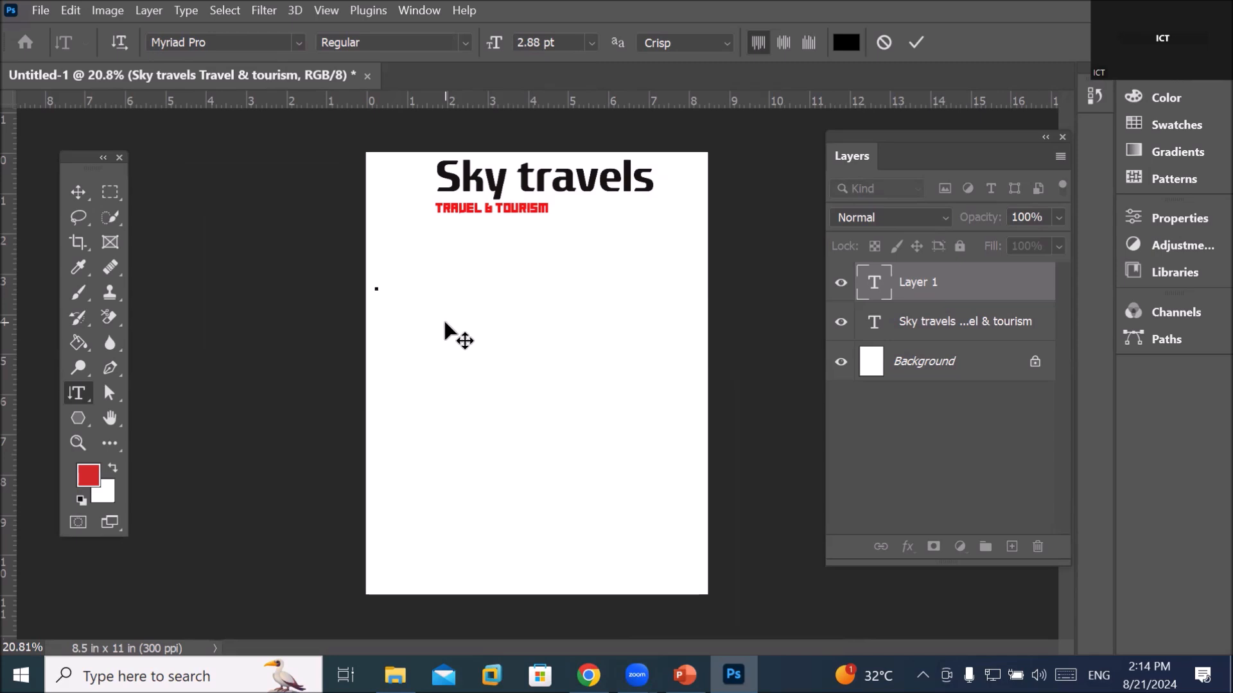
pyautogui.click(903, 284)
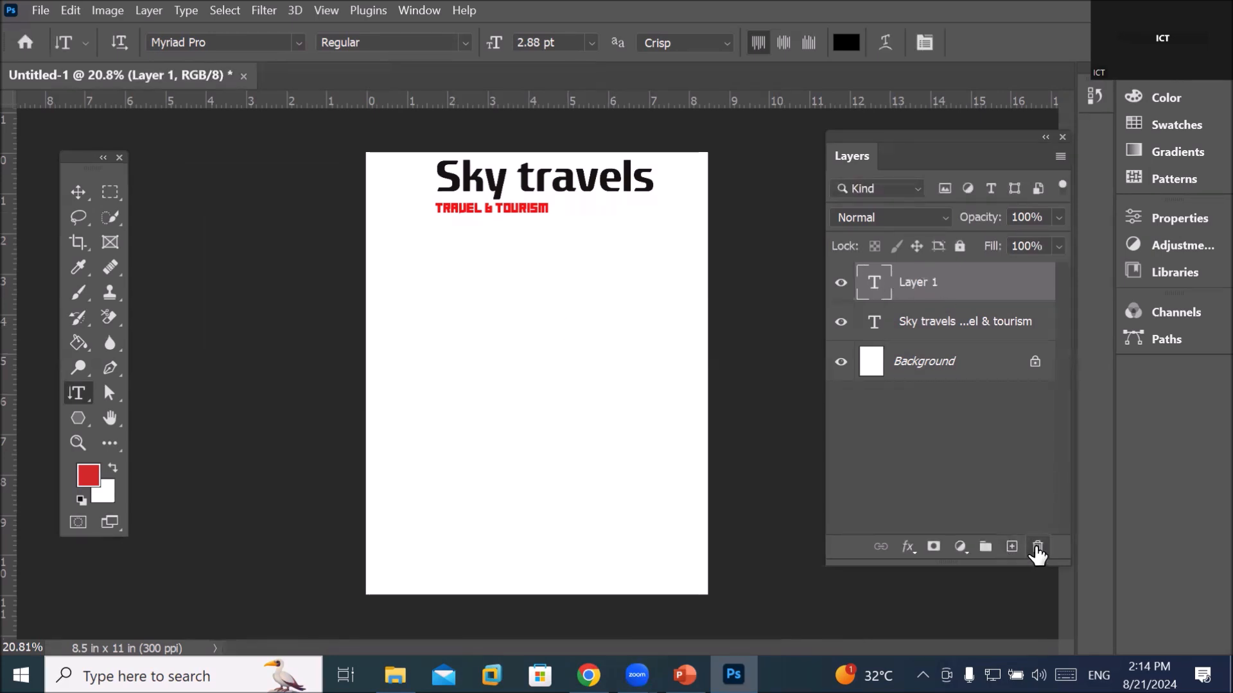
pyautogui.click(1037, 547)
pyautogui.click(594, 278)
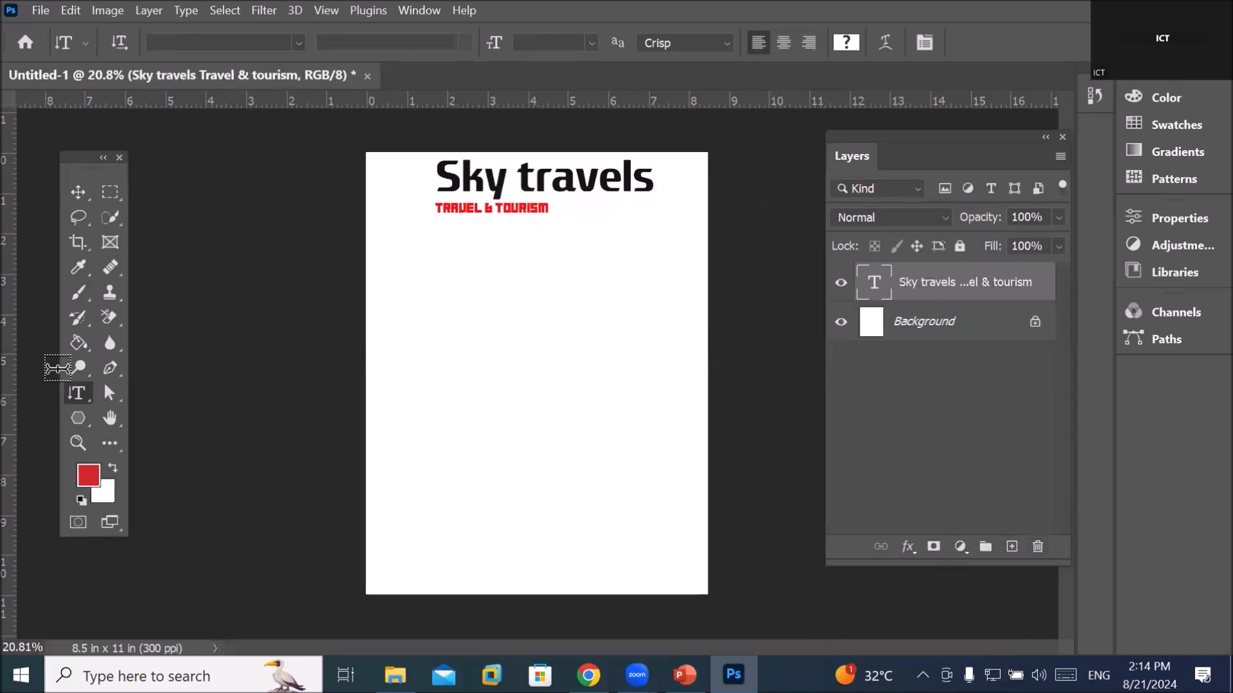
pyautogui.moveTo(89, 166); pyautogui.dragTo(183, 179)
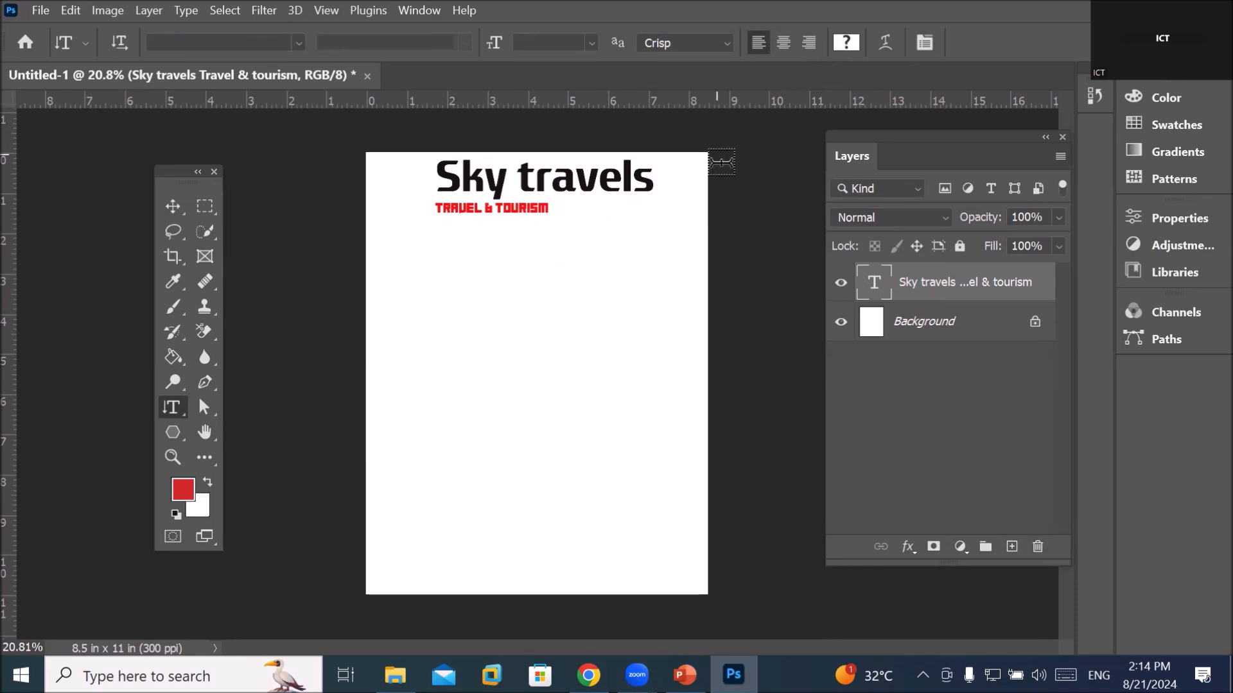
# Set the heading in Lucida Sans Unicode at 24 pt
pyautogui.click(298, 43)
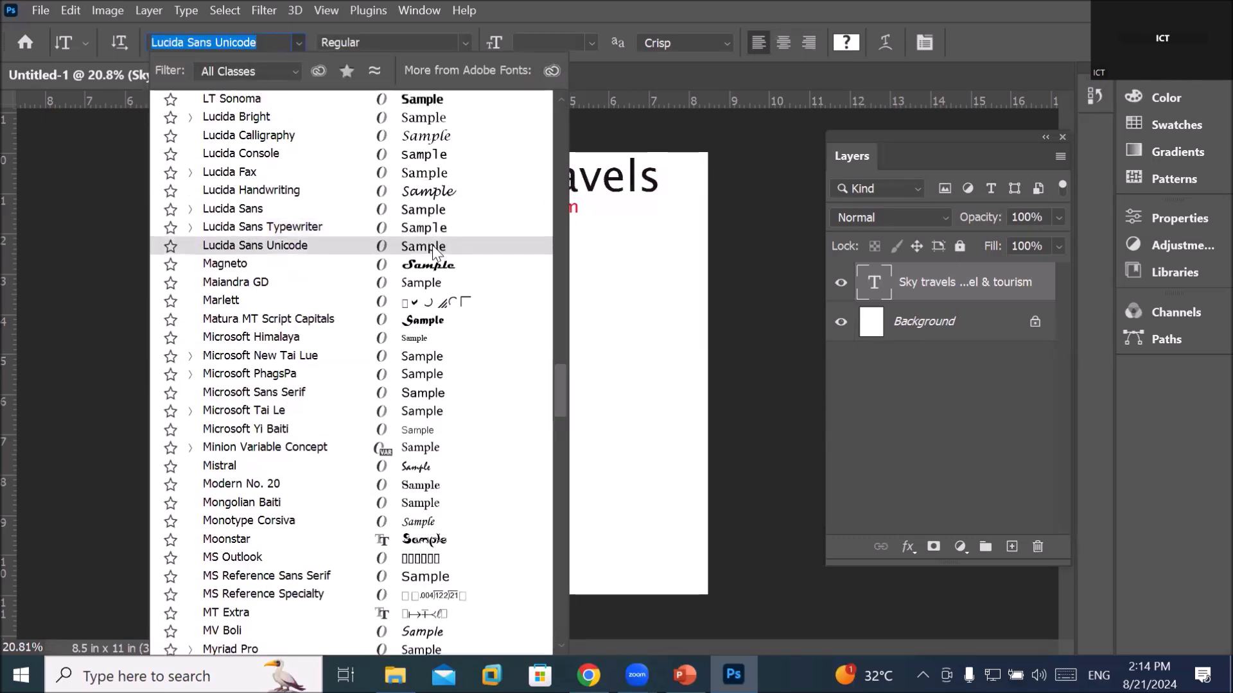
pyautogui.click(435, 251)
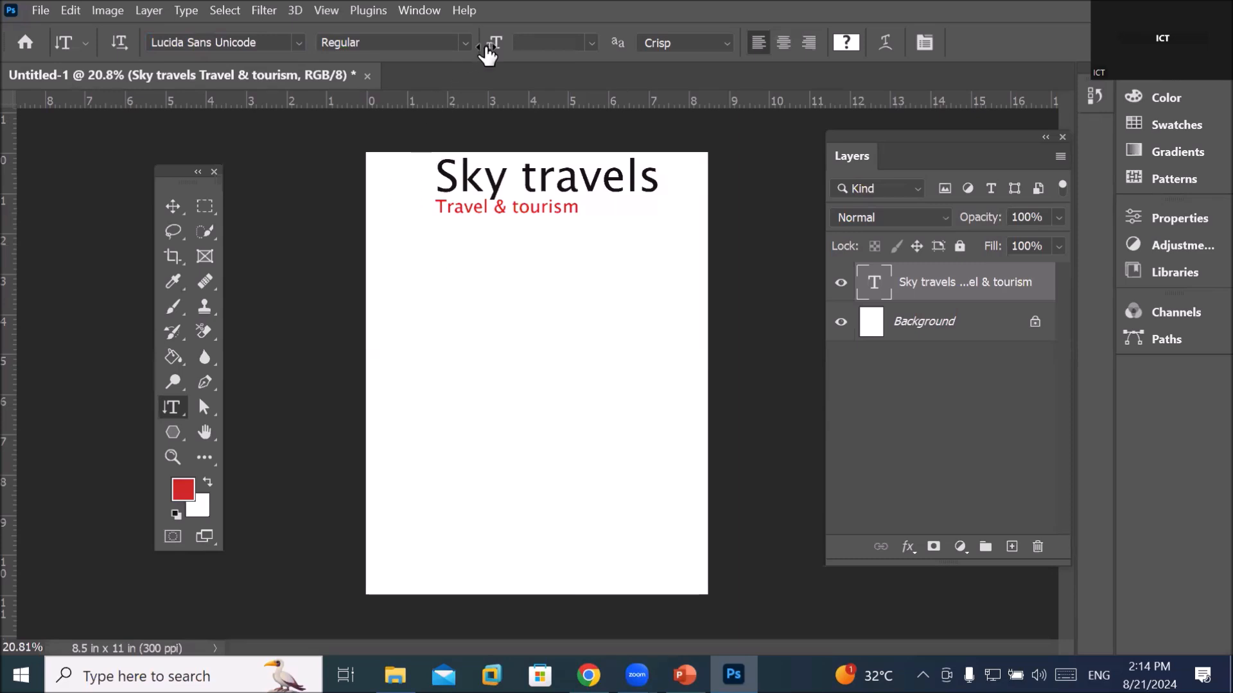
pyautogui.click(593, 44)
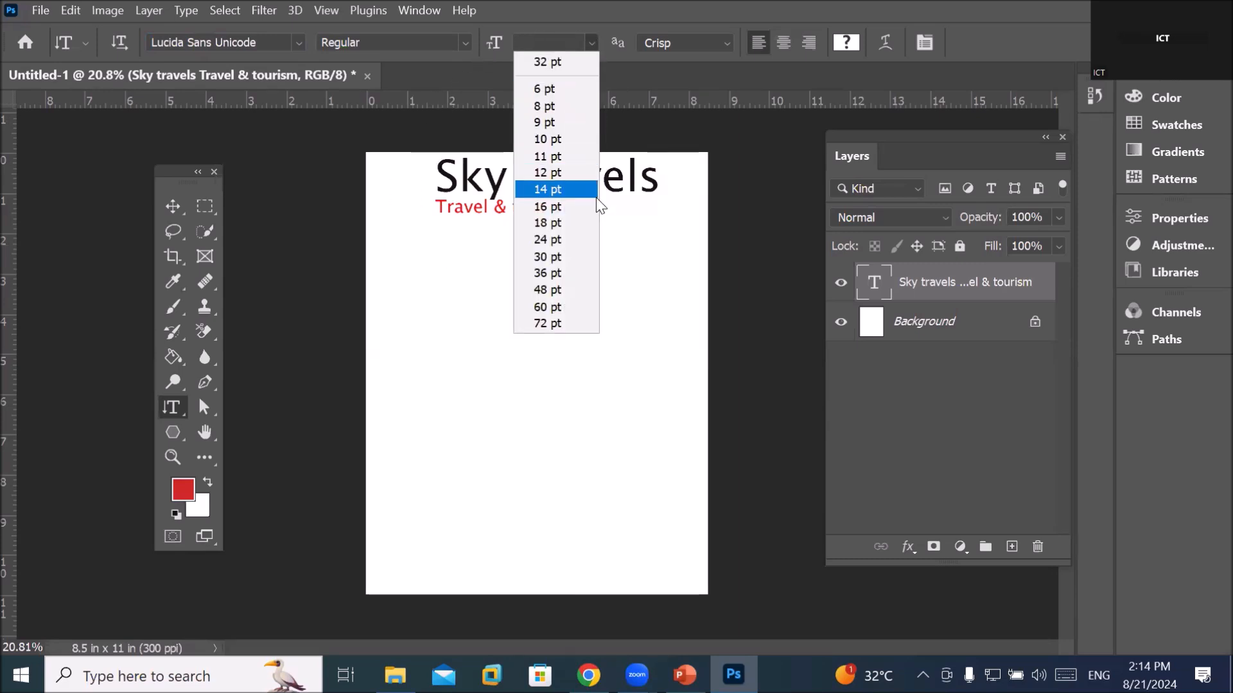
pyautogui.click(581, 240)
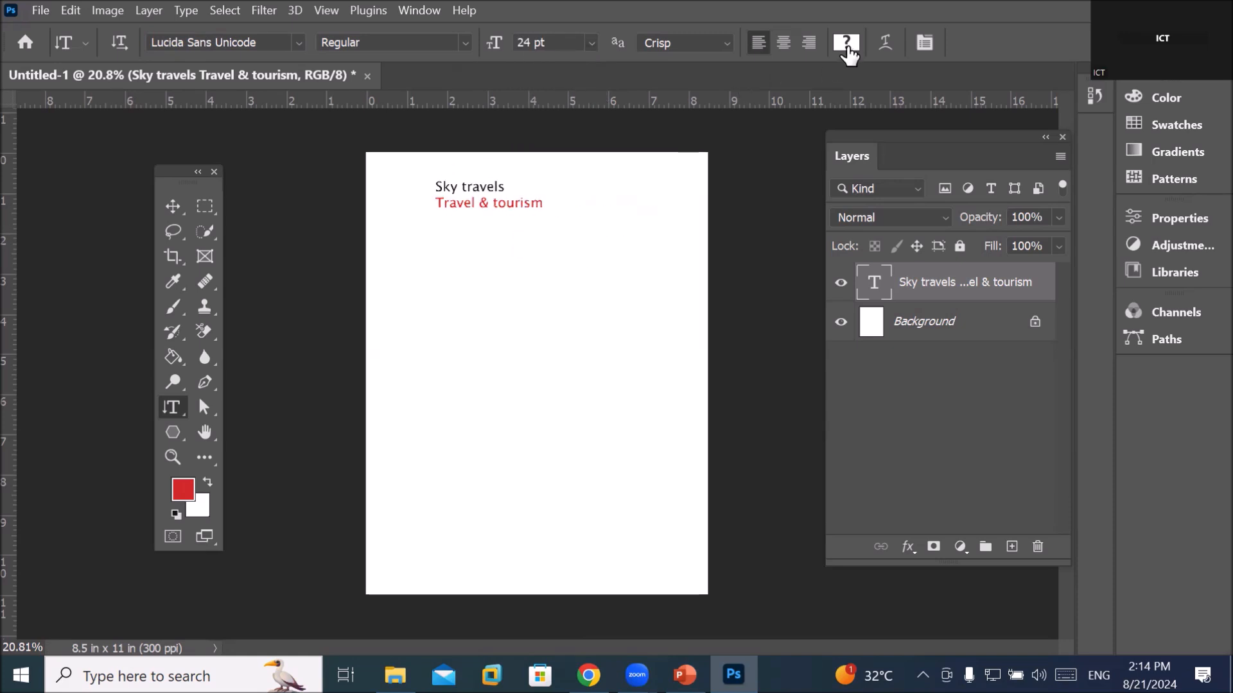
# Set the text colour to bright blue 090ef7
pyautogui.click(846, 44)
pyautogui.click(776, 232)
pyautogui.moveTo(706, 158); pyautogui.dragTo(745, 157)
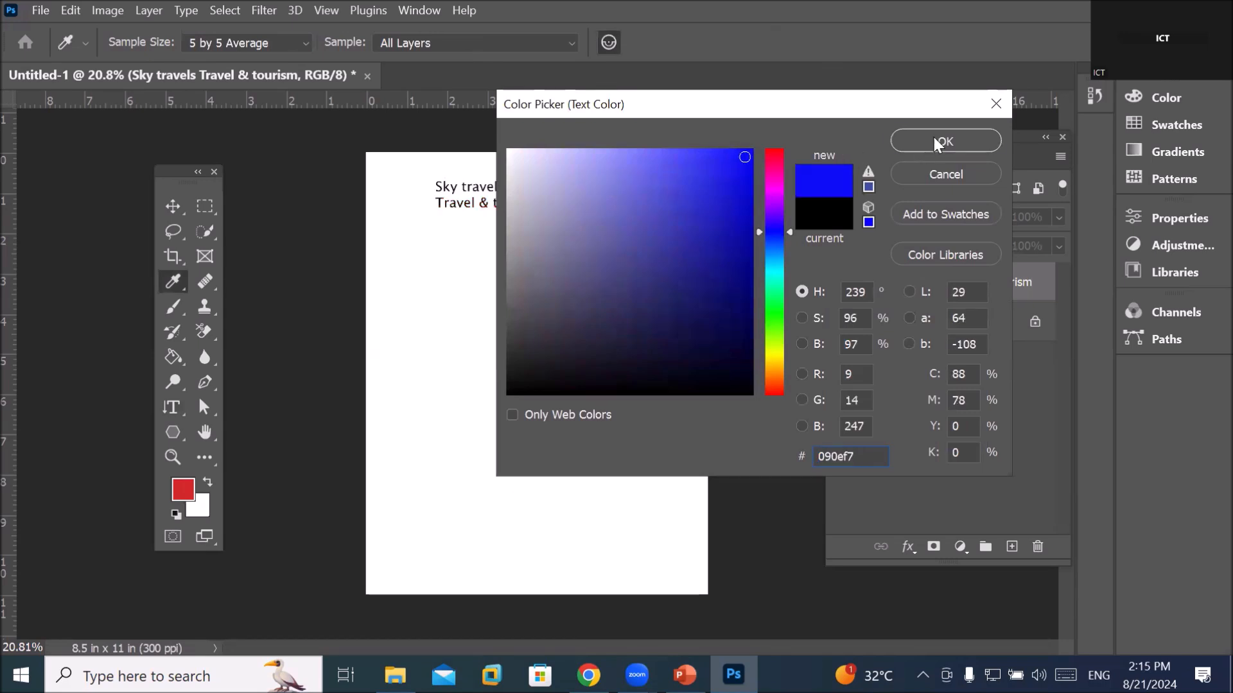
pyautogui.click(940, 141)
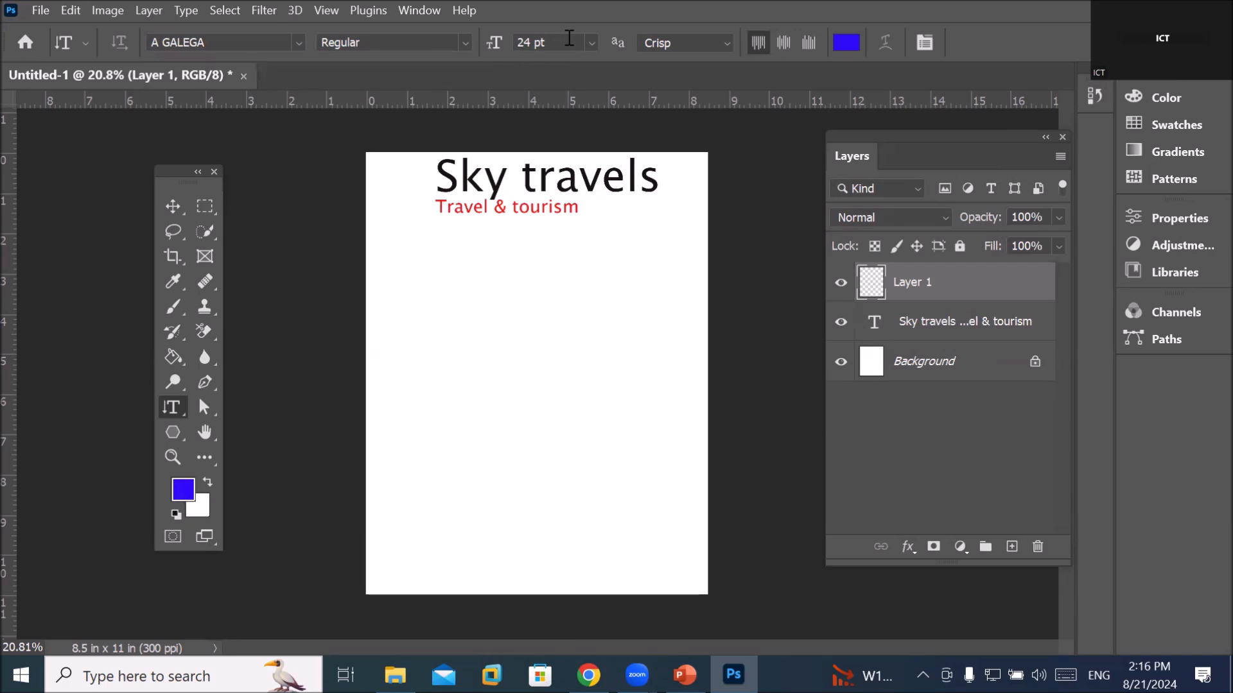
pyautogui.click(594, 43)
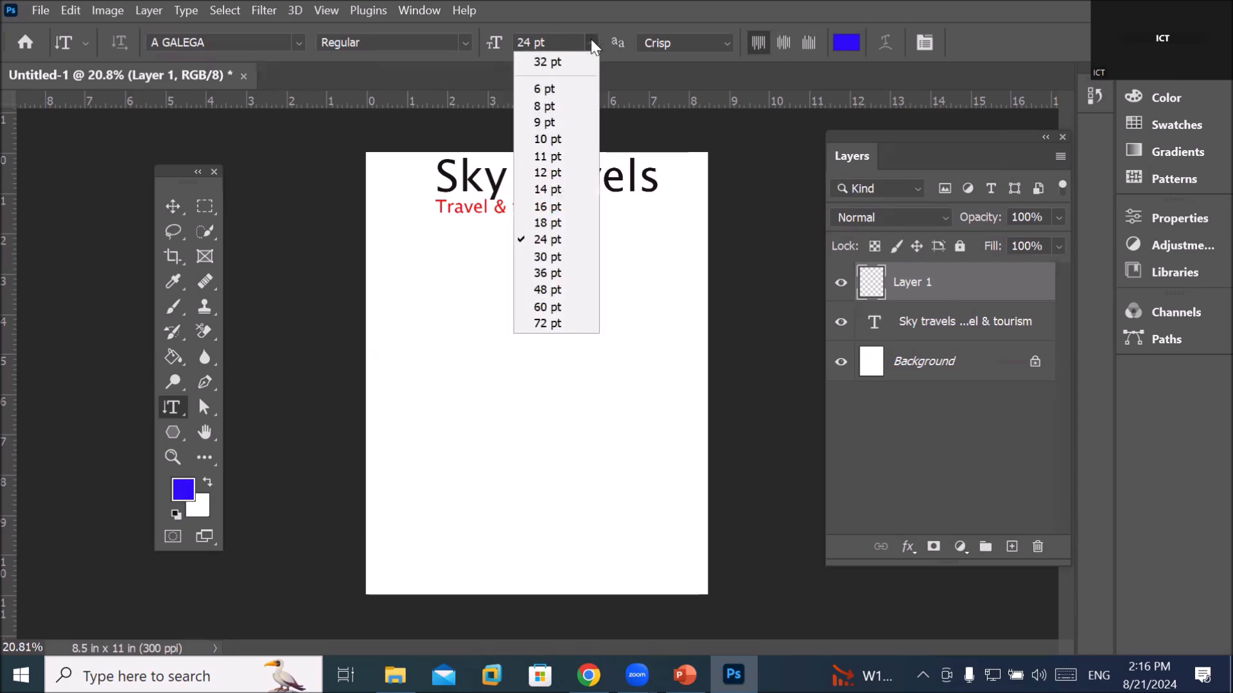
pyautogui.click(563, 273)
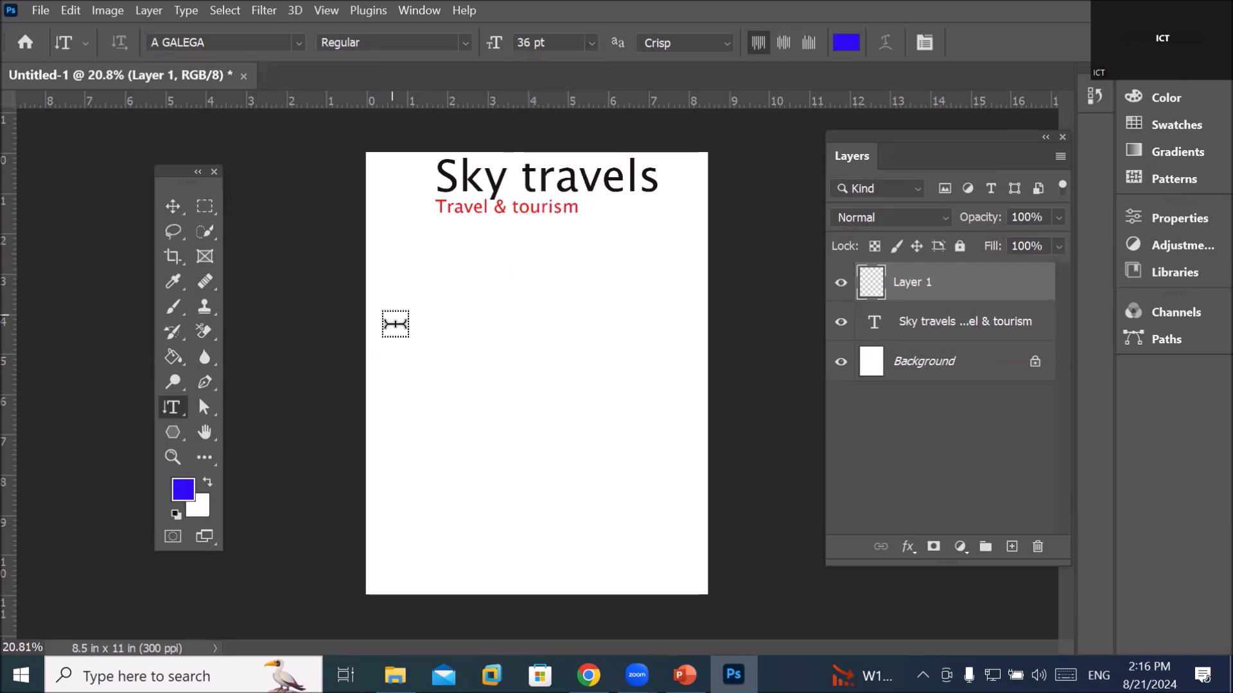
pyautogui.click(389, 324)
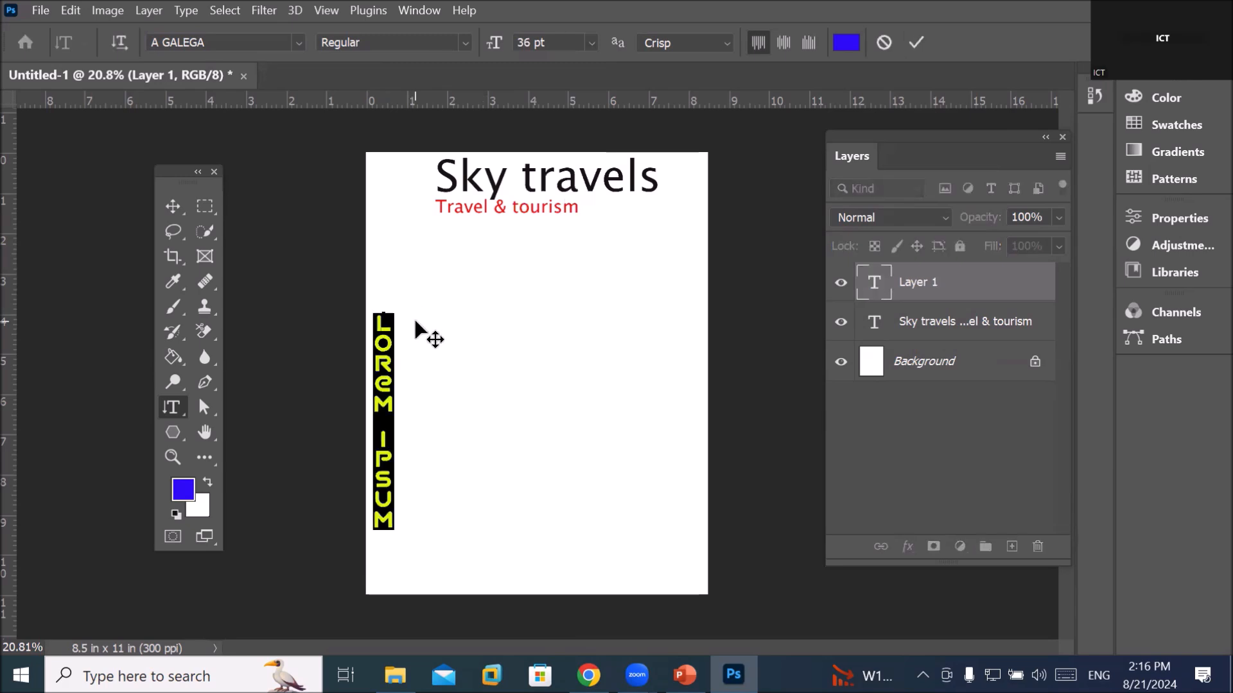
pyautogui.write('www.s')
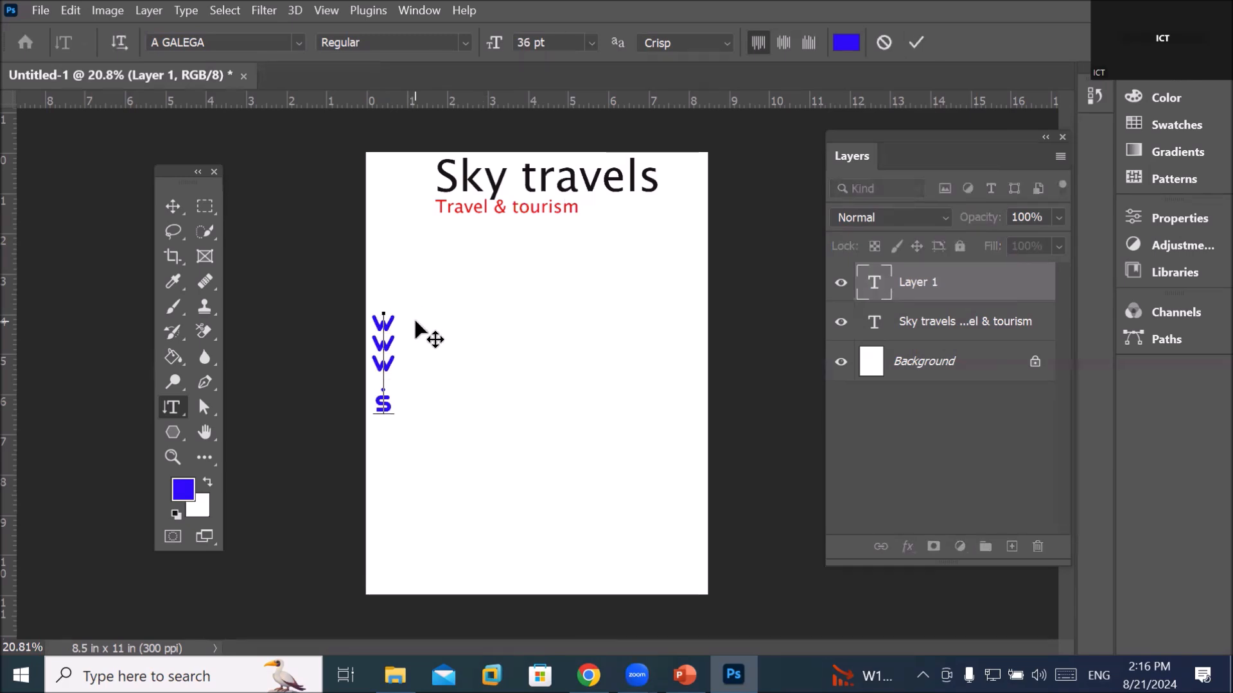
pyautogui.write('kytrav')
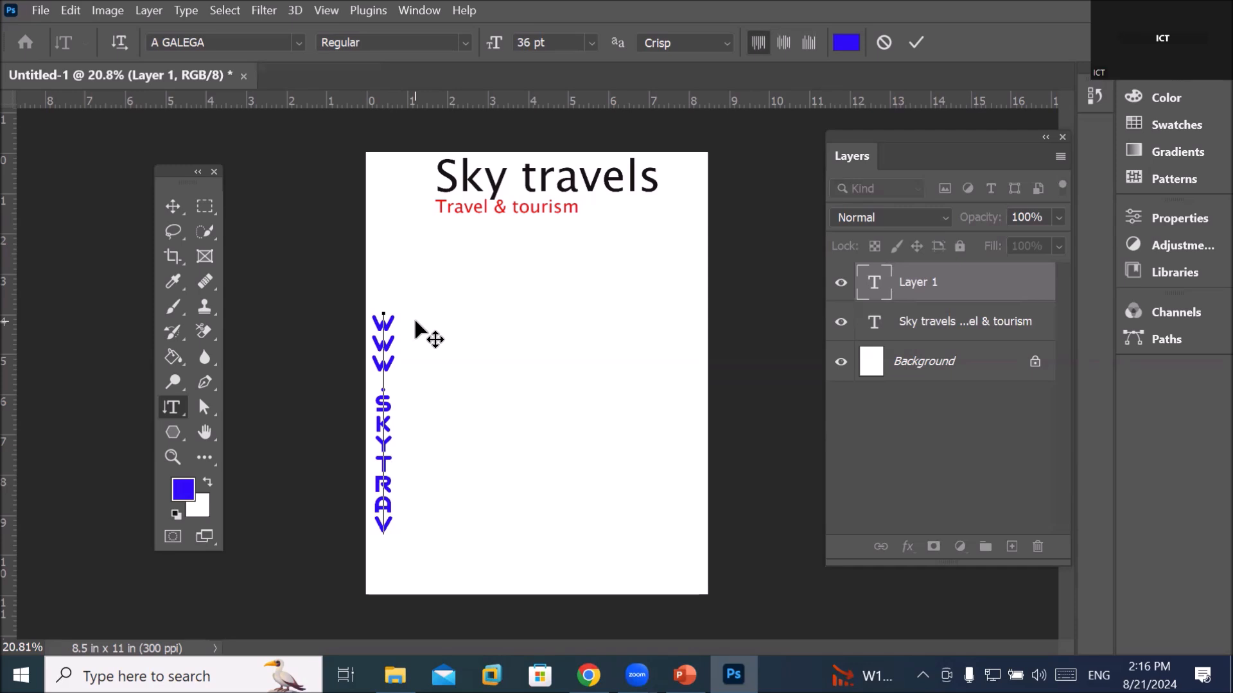
pyautogui.press('BackSpace')
pyautogui.press('BackSpace')
pyautogui.press('BackSpace')
pyautogui.write('els')
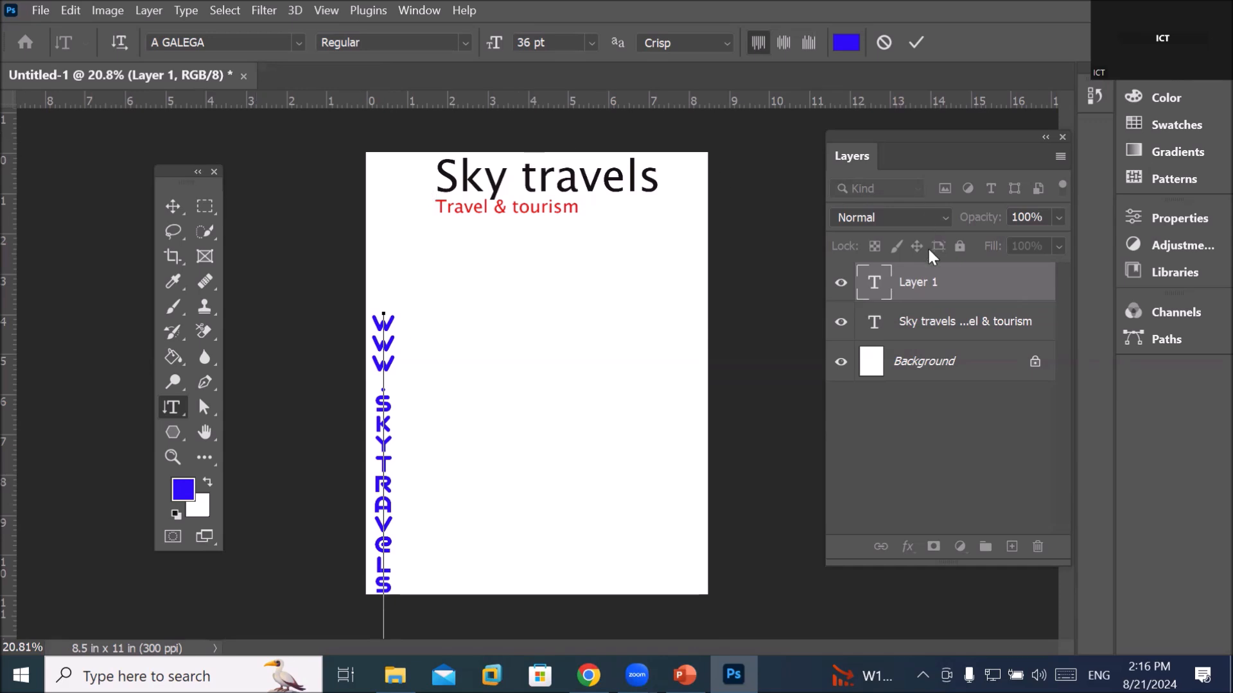
pyautogui.click(916, 42)
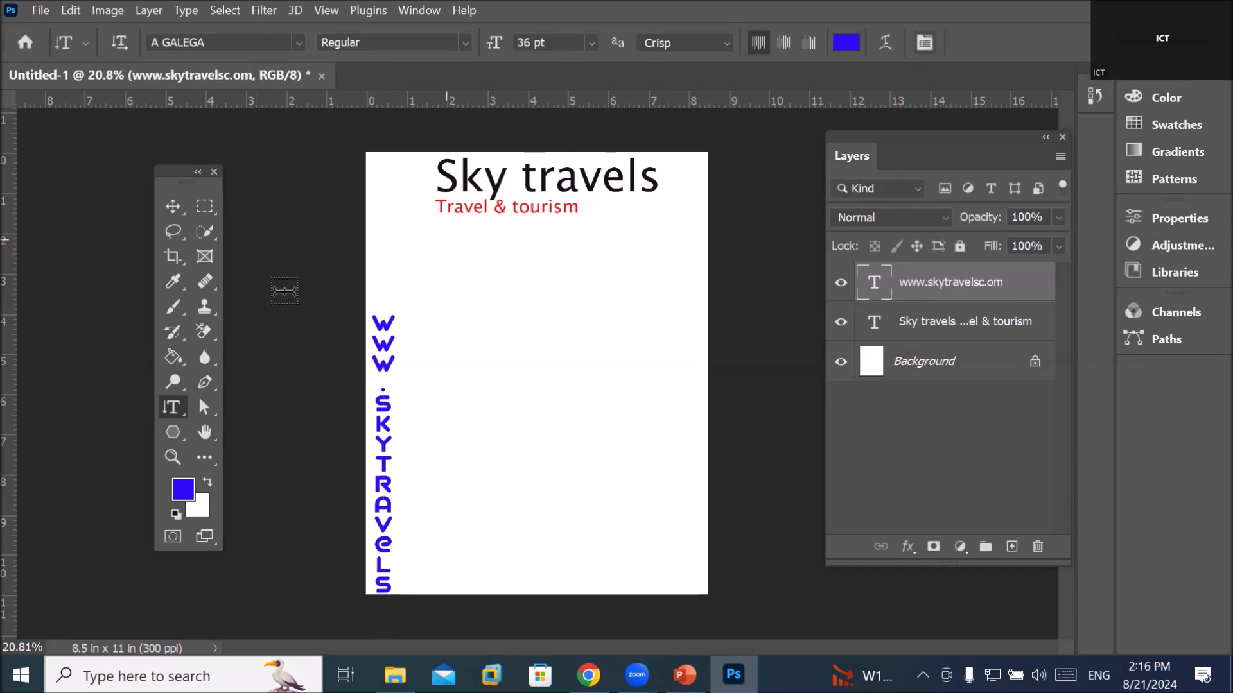
pyautogui.click(171, 206)
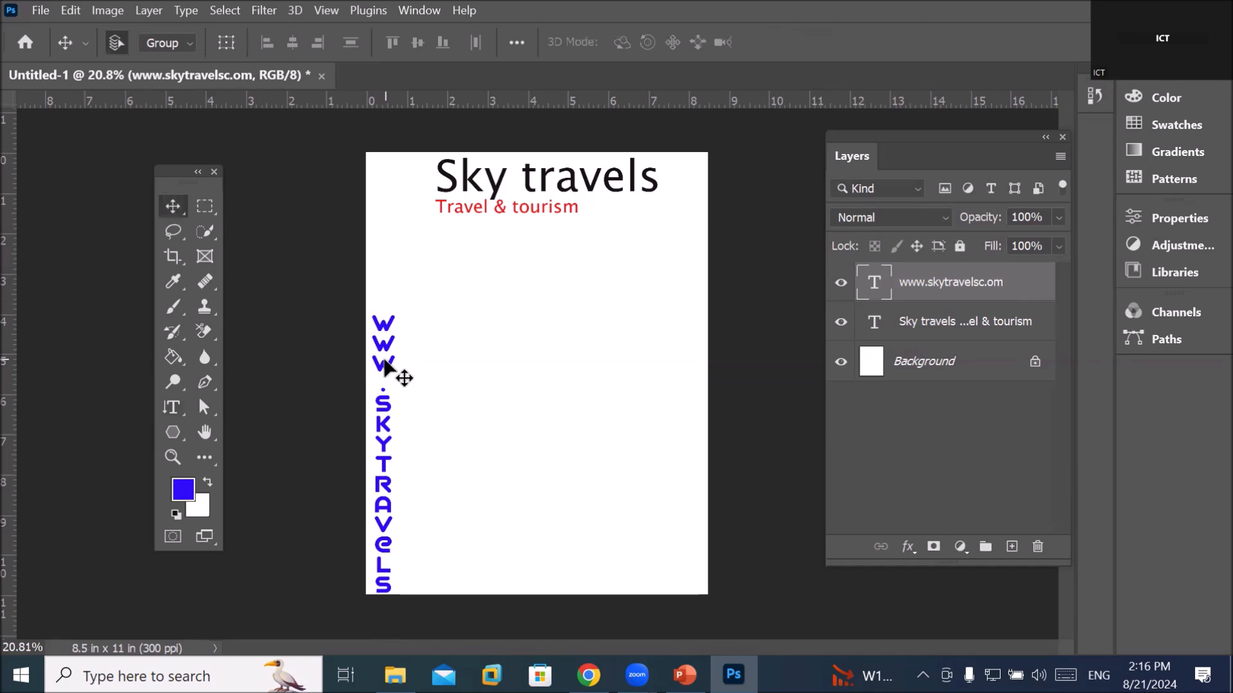
pyautogui.moveTo(391, 330); pyautogui.dragTo(387, 244)
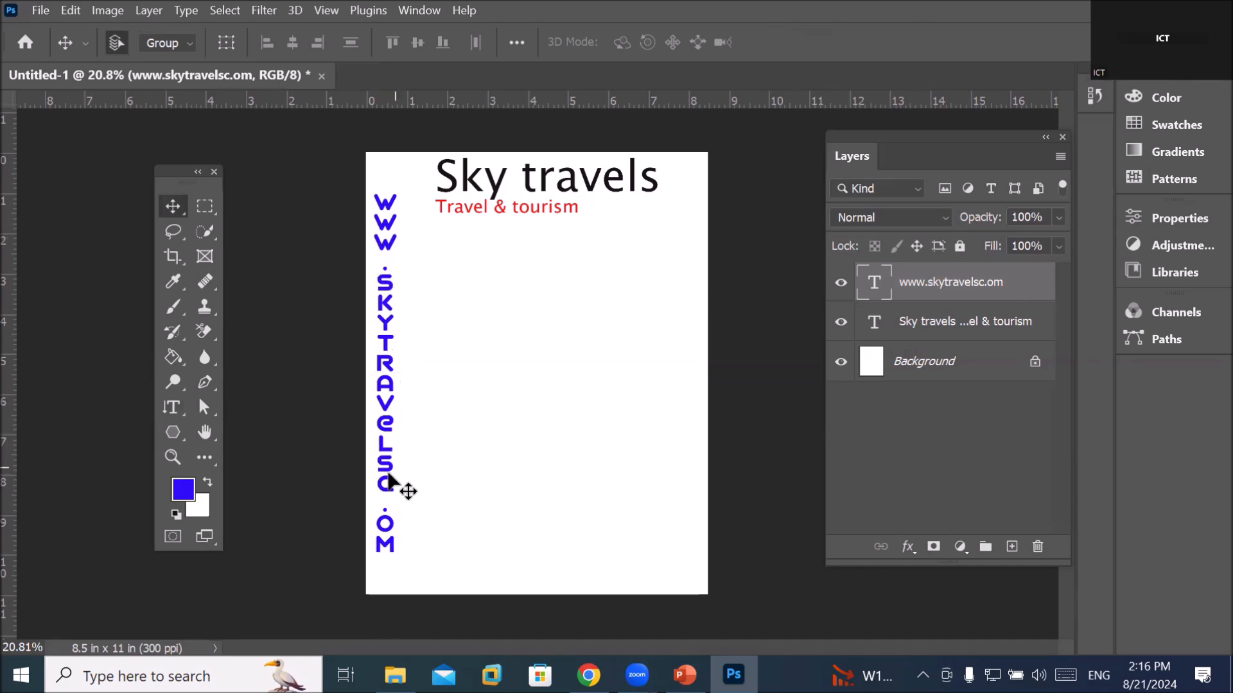
pyautogui.click(168, 408)
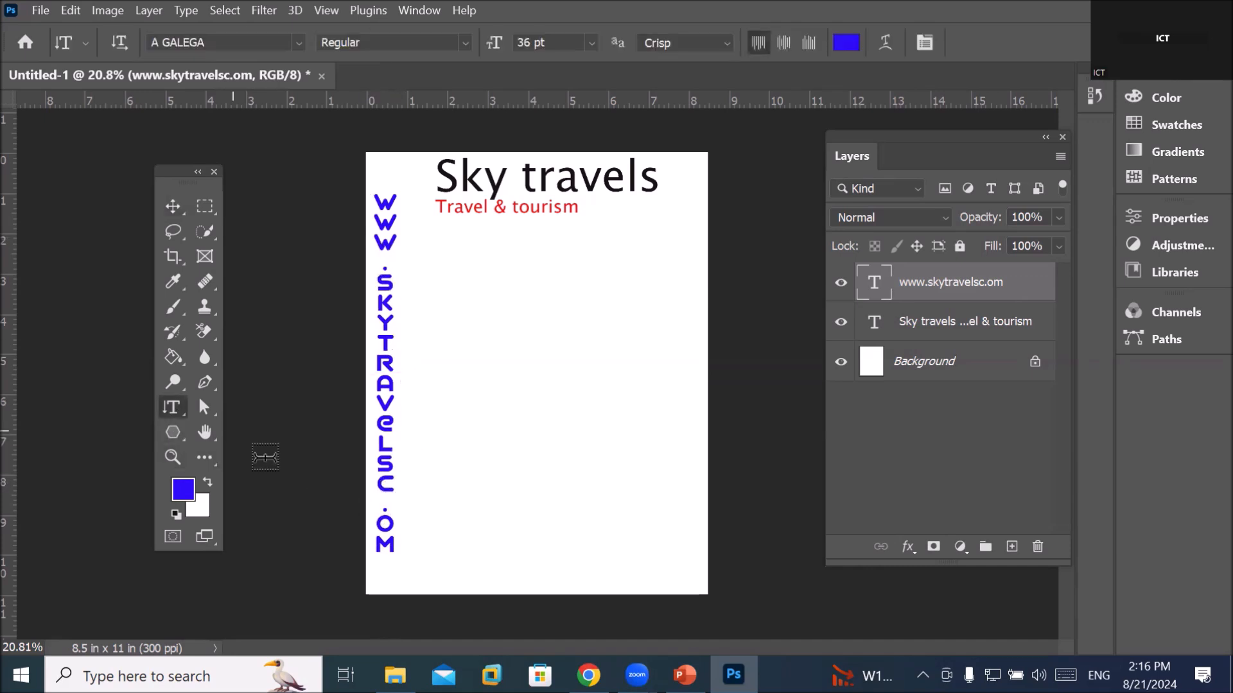
pyautogui.click(386, 481)
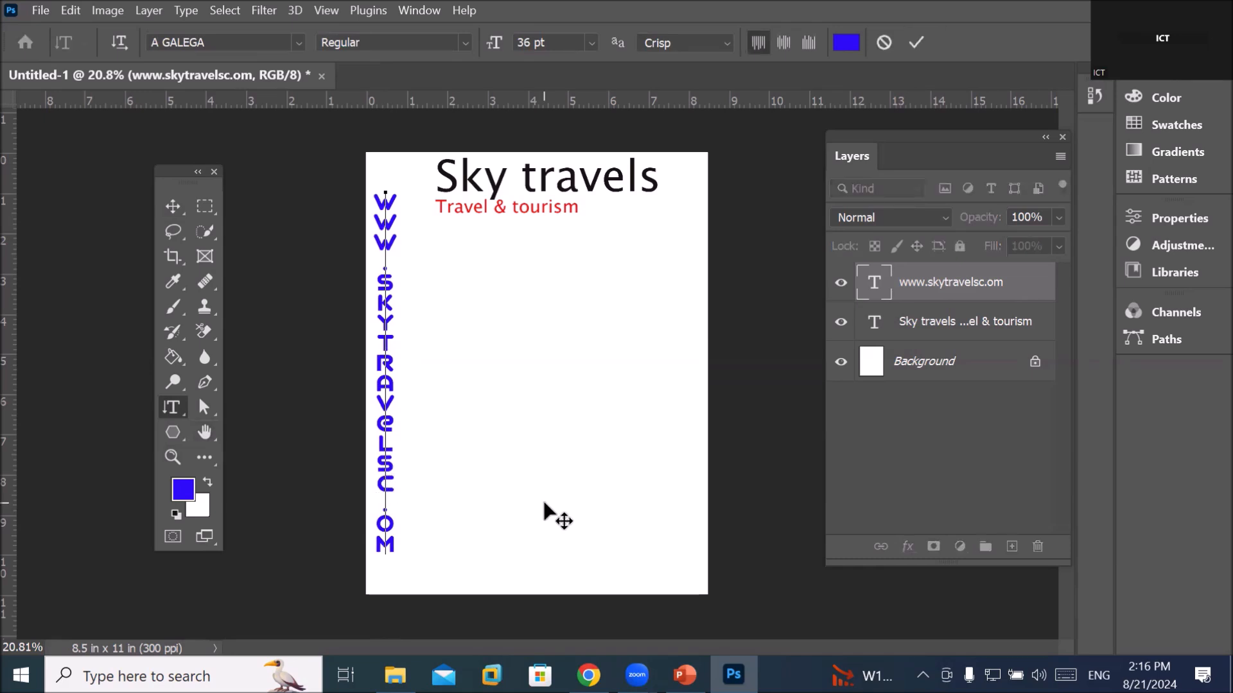
pyautogui.press('Delete')
pyautogui.press('Delete')
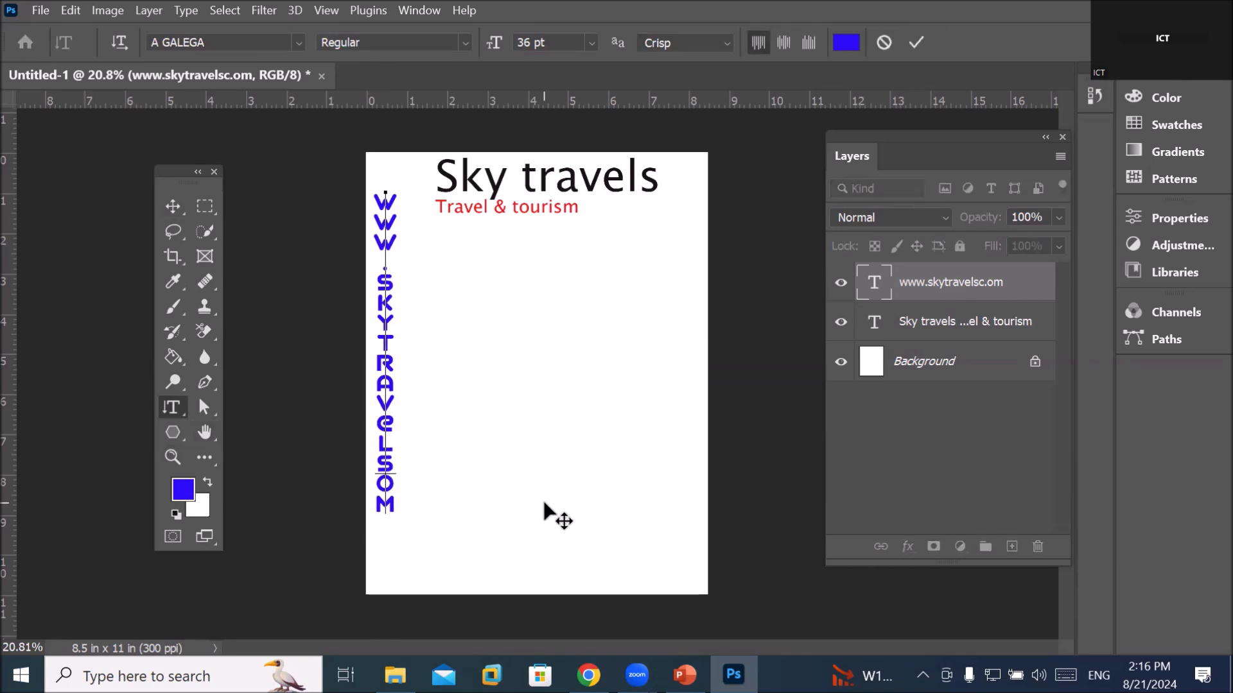
pyautogui.write('.c')
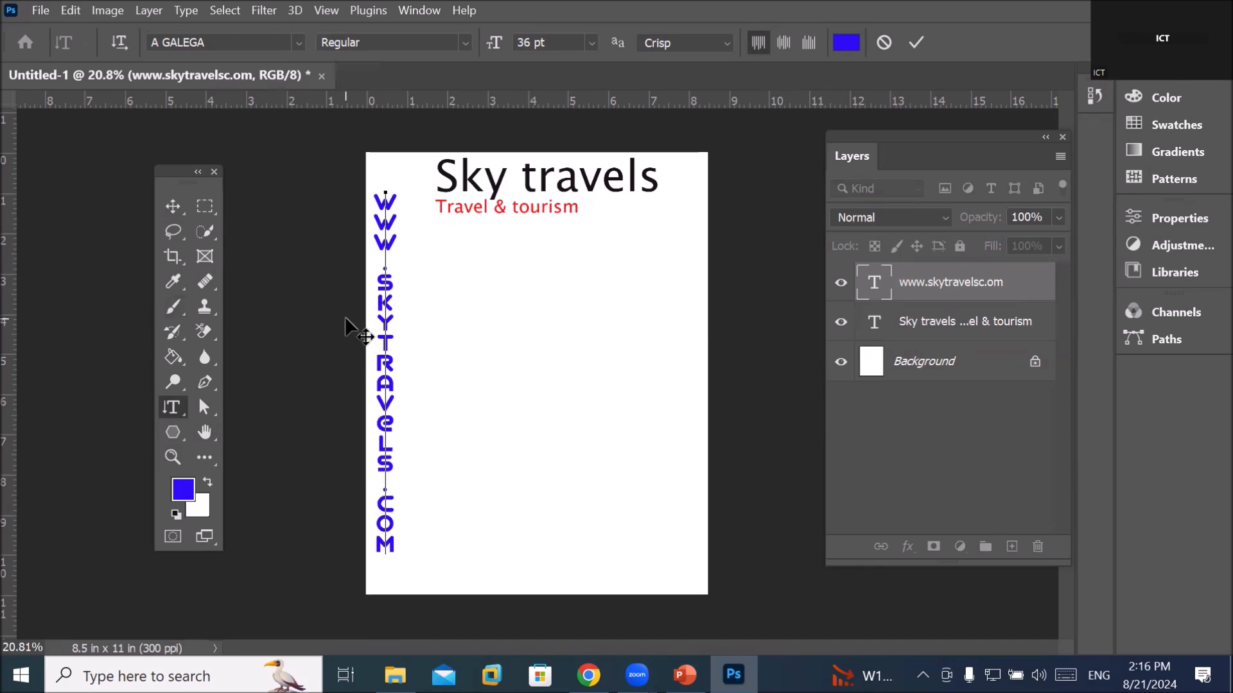
# Reduce the vertical URL to 30 pt and shift it slightly lower on the left
pyautogui.doubleClick(389, 327)
pyautogui.click(388, 327)
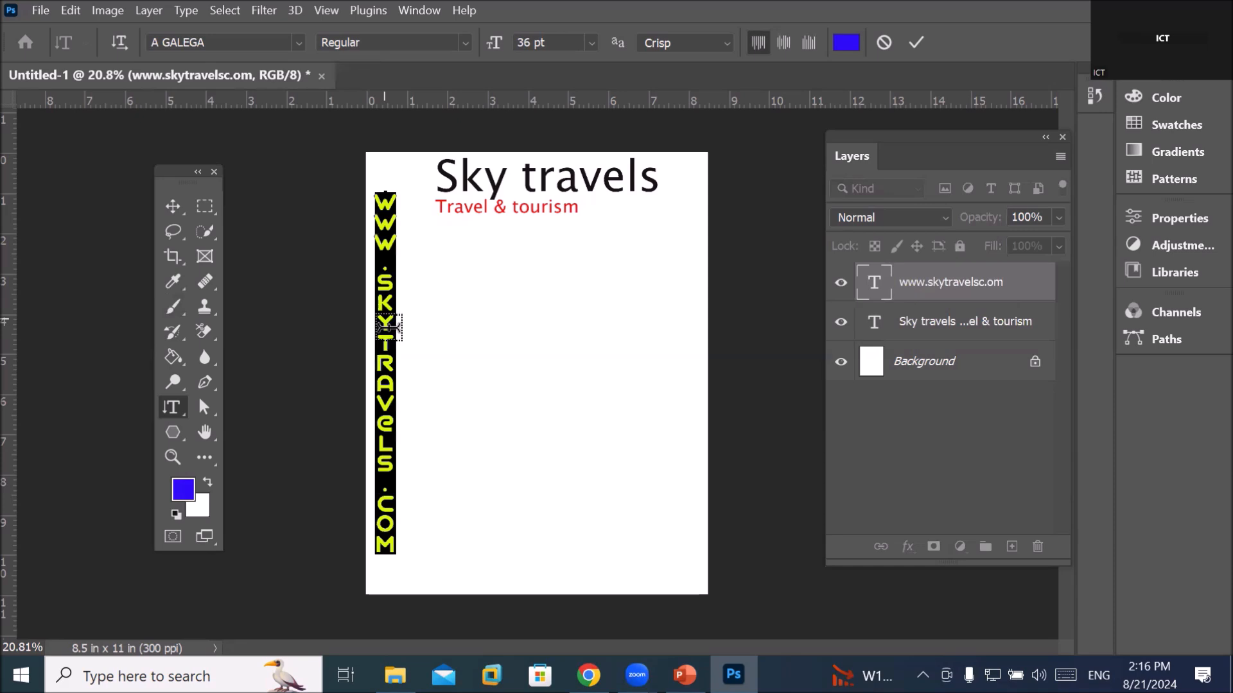
pyautogui.click(561, 42)
pyautogui.press('Down')
pyautogui.press('Down')
pyautogui.press('Down')
pyautogui.press('Down')
pyautogui.press('Down')
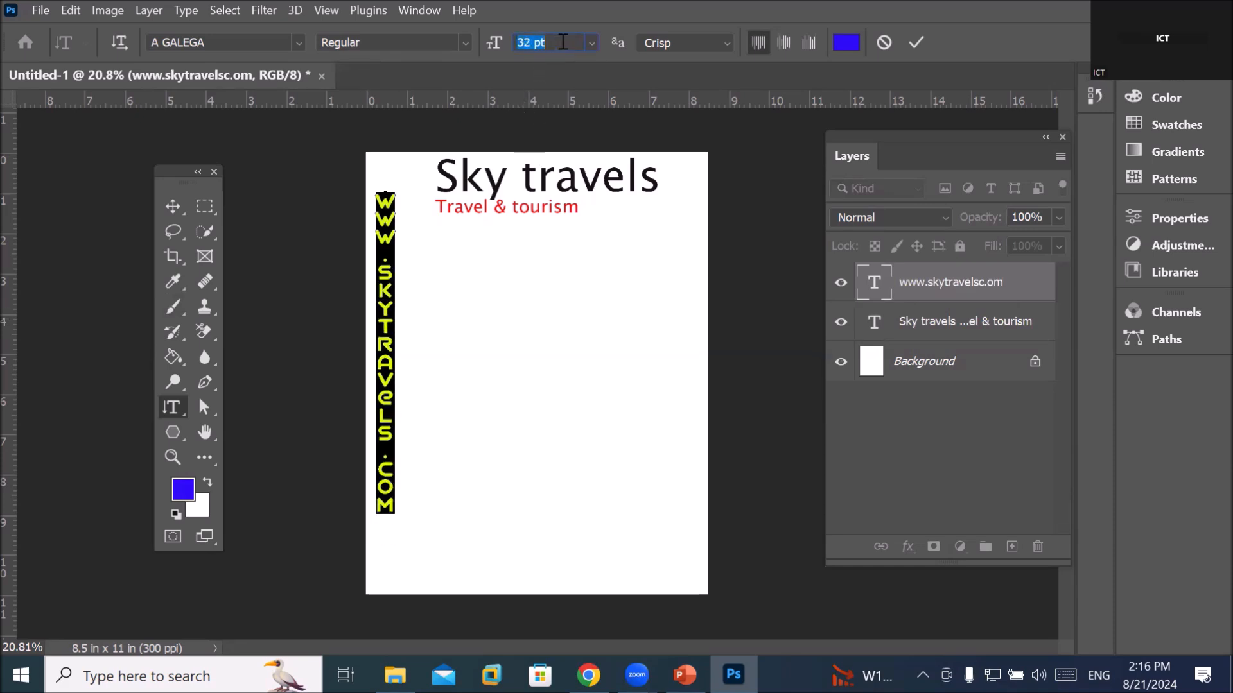
pyautogui.press('Down')
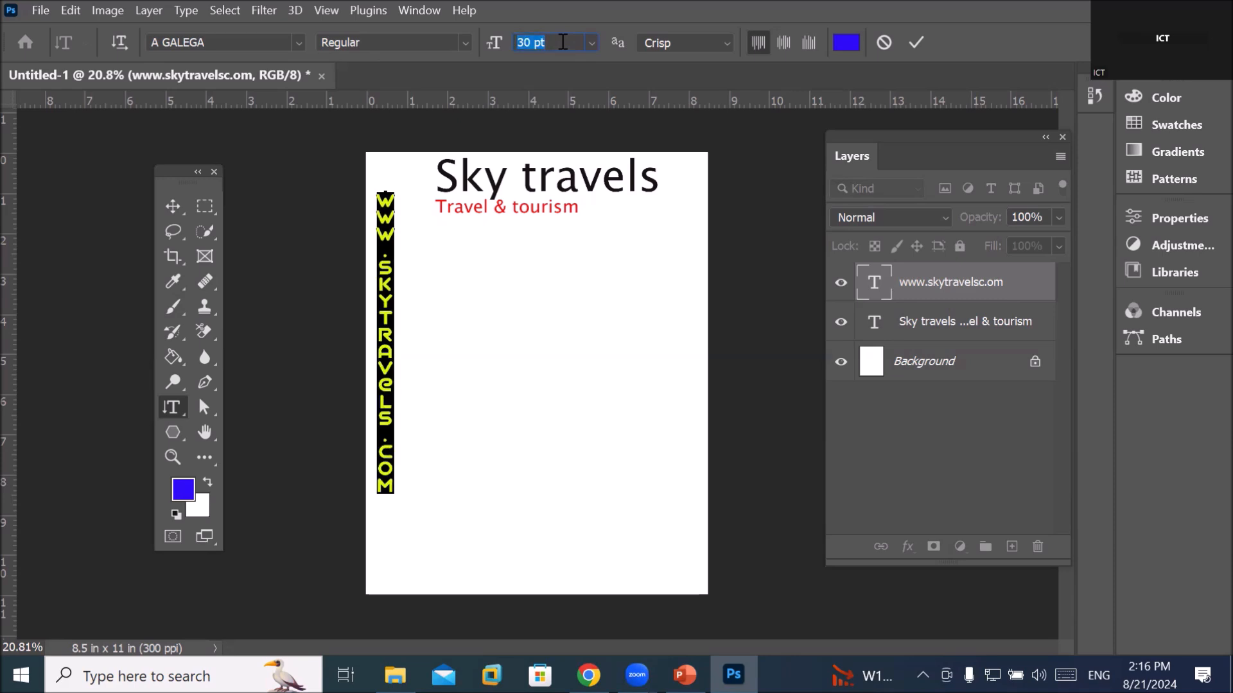
pyautogui.click(171, 206)
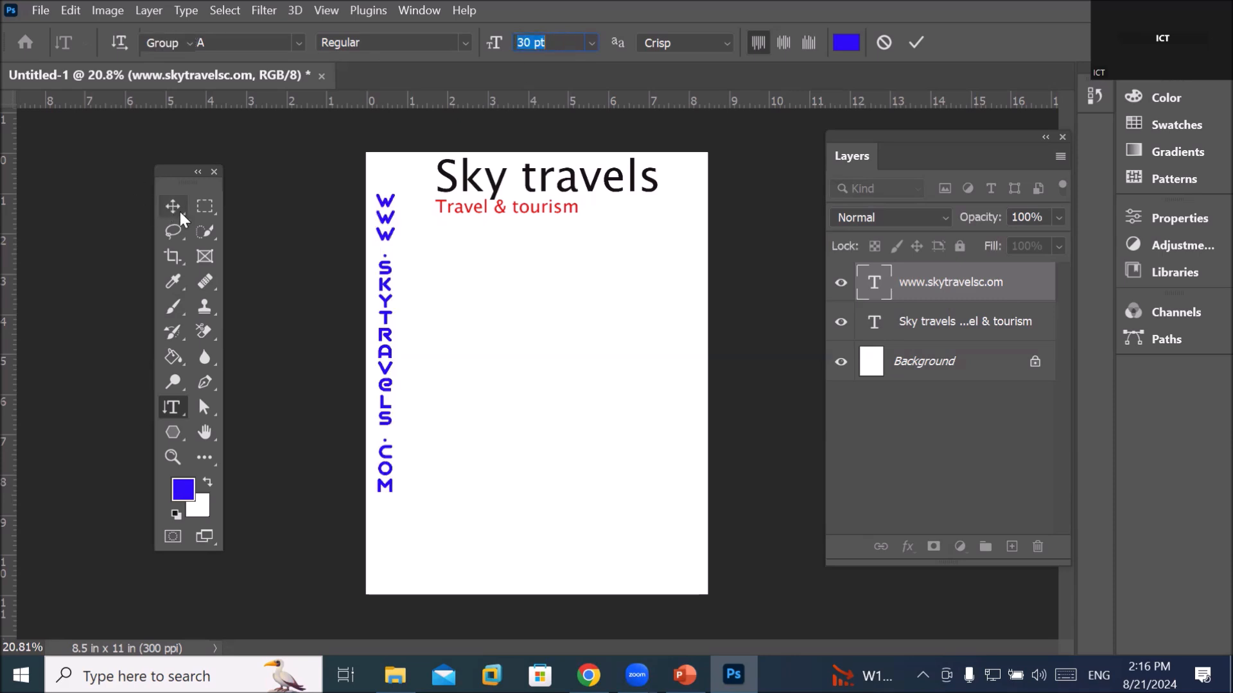
pyautogui.moveTo(402, 297); pyautogui.dragTo(385, 318)
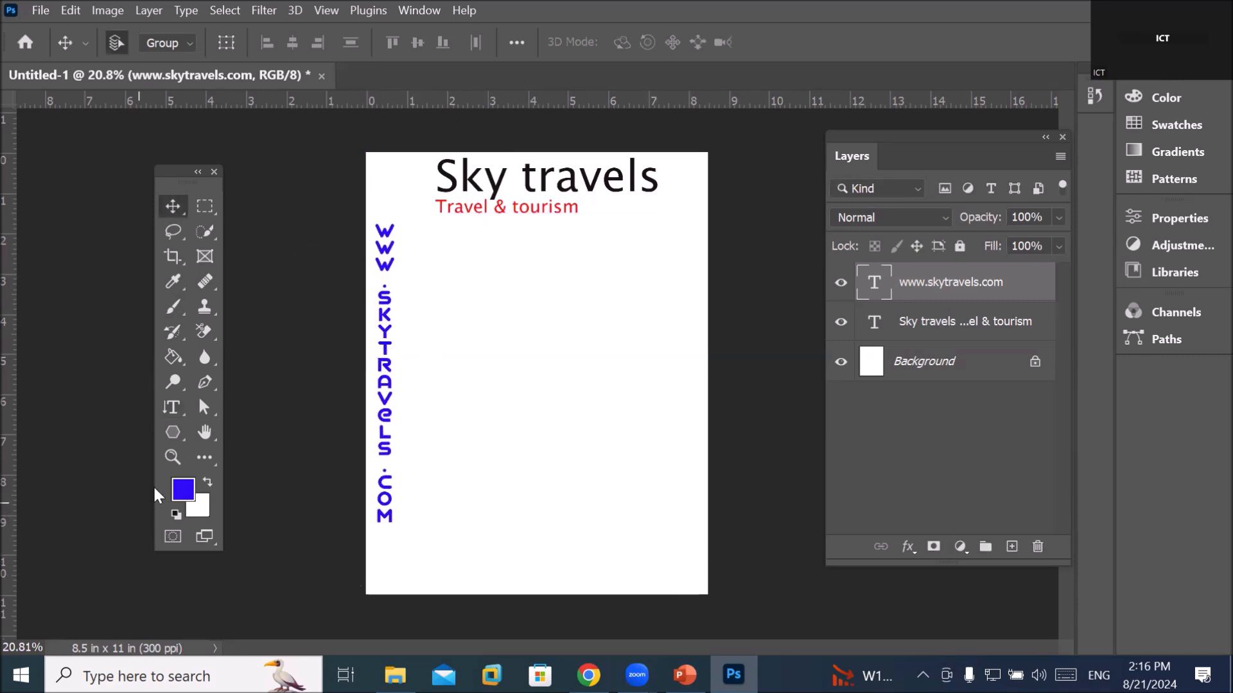
# Draw a pen line from the page's right edge to its left, bending it into a wave
pyautogui.click(174, 430)
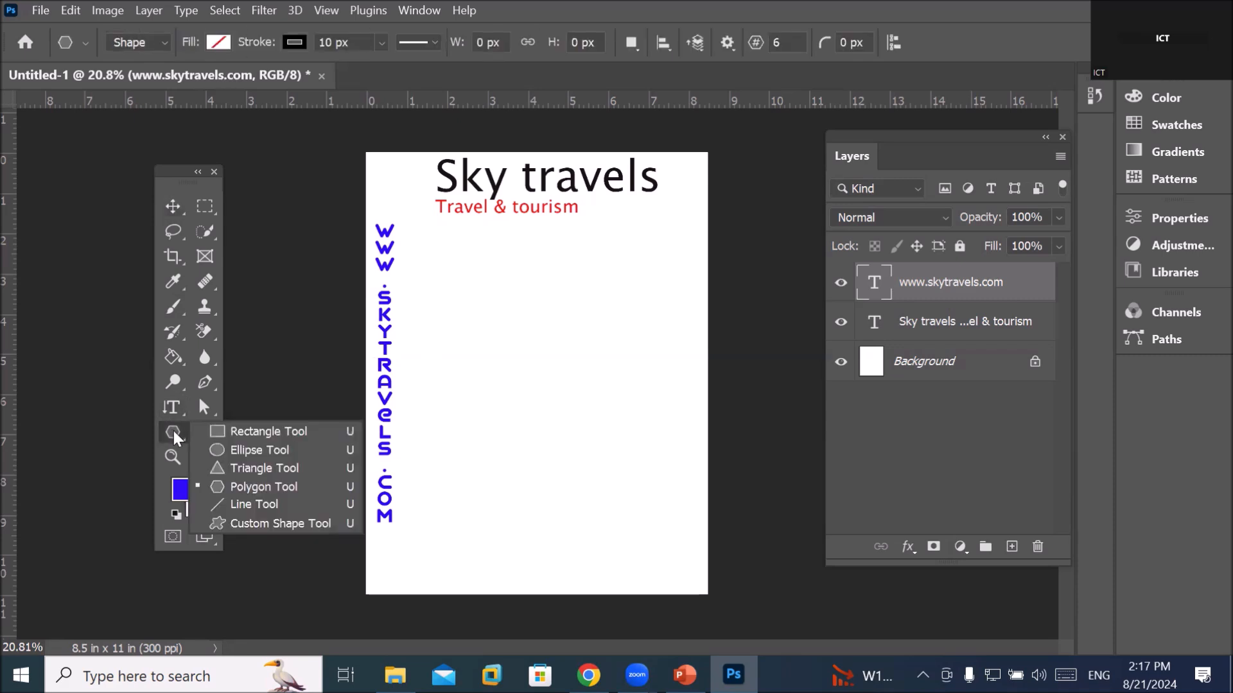
pyautogui.click(248, 431)
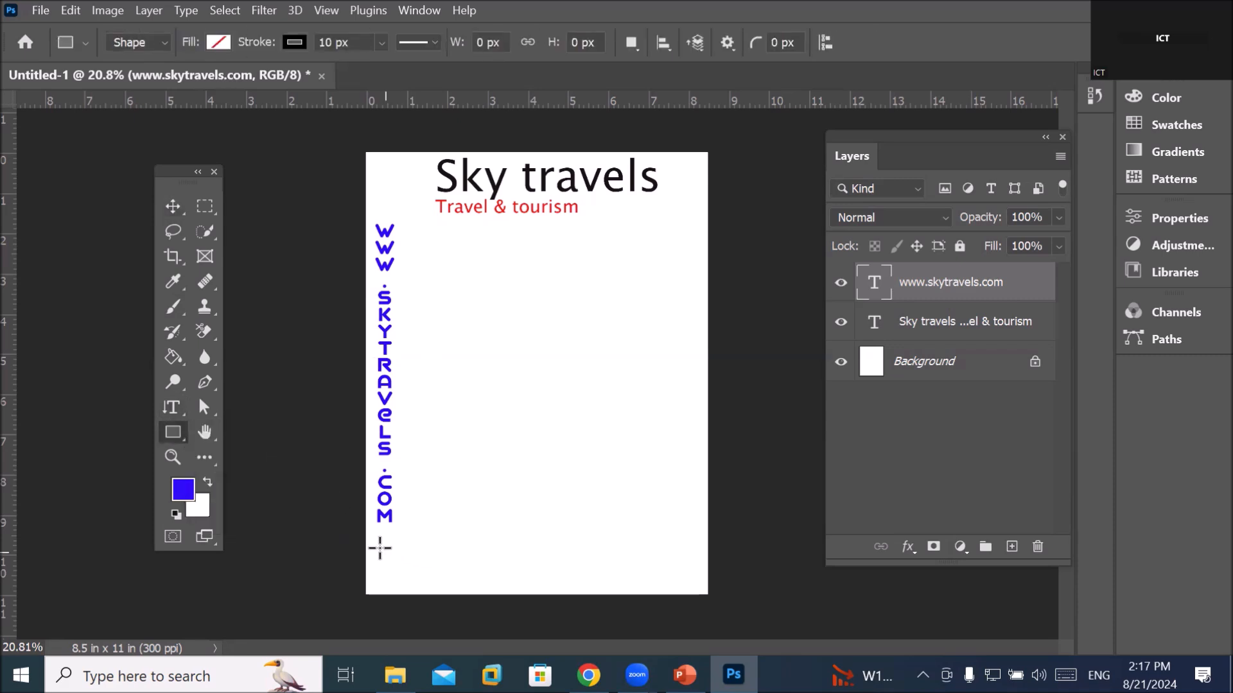
pyautogui.click(205, 385)
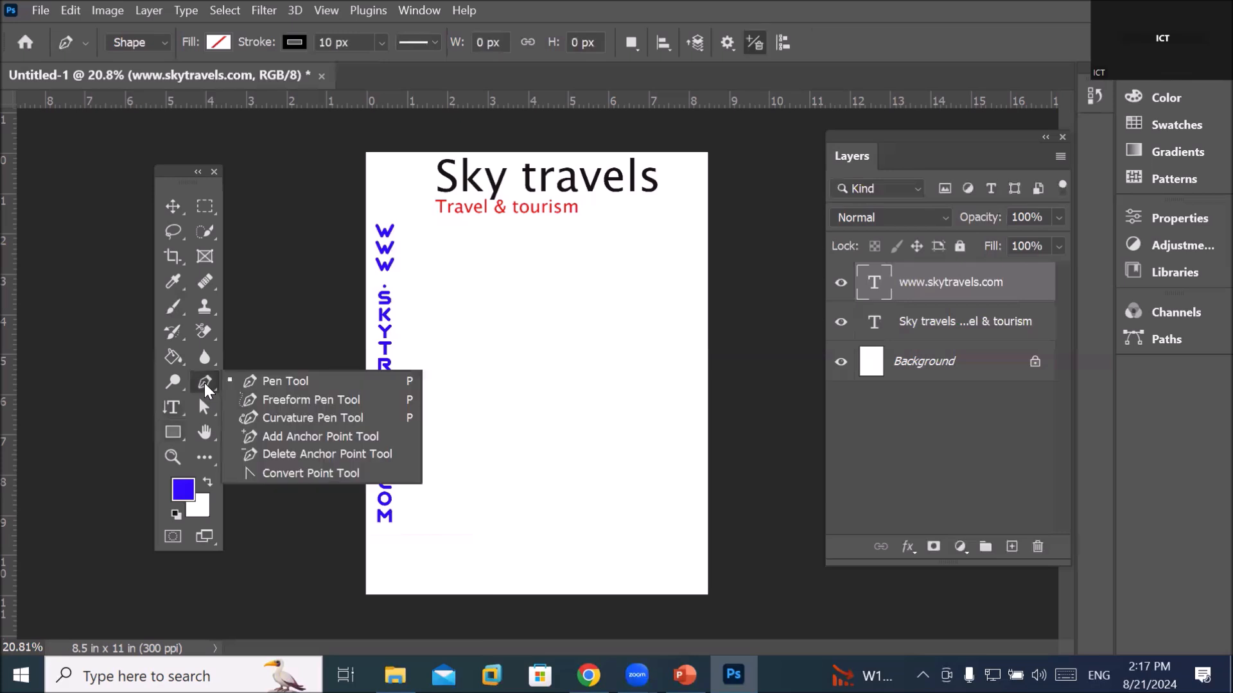
pyautogui.click(293, 382)
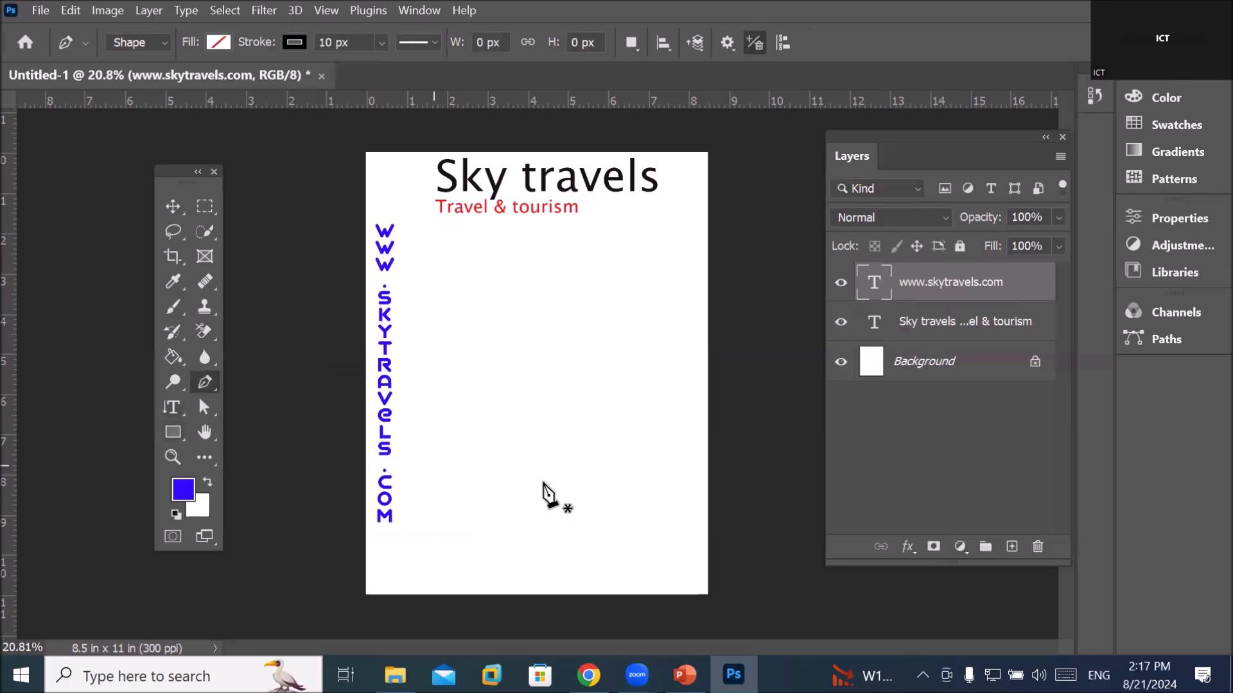
pyautogui.click(708, 540)
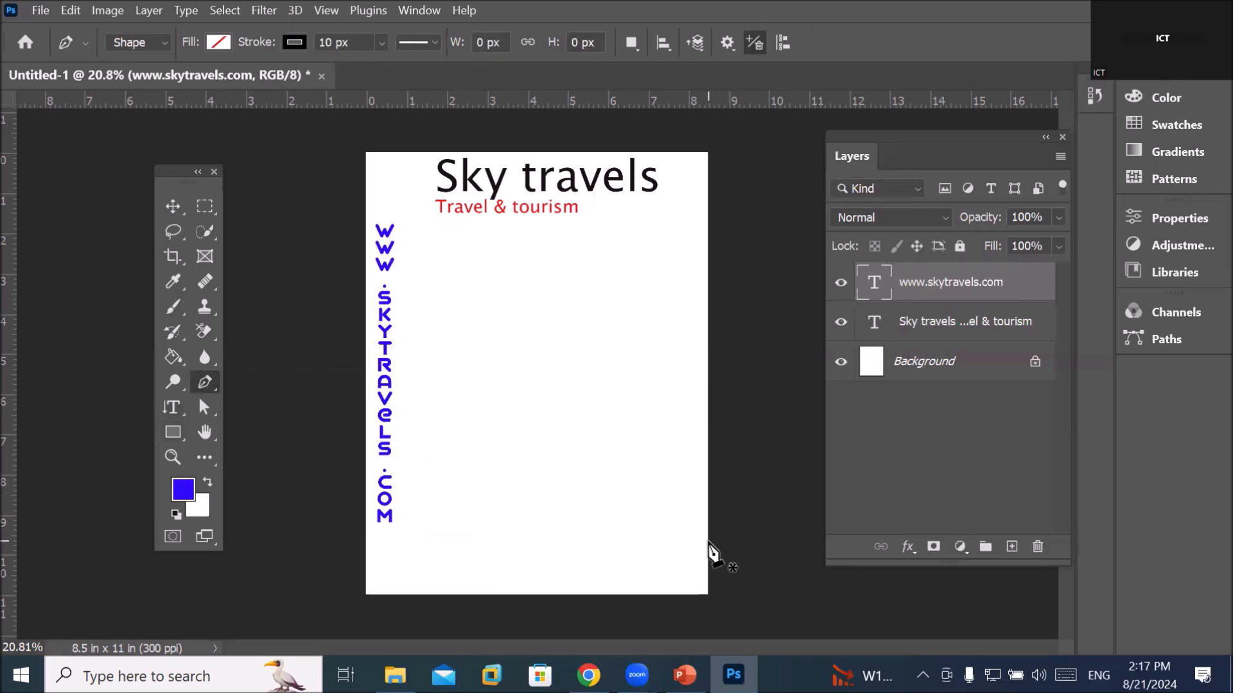
pyautogui.click(366, 536)
pyautogui.moveTo(367, 539); pyautogui.dragTo(242, 457)
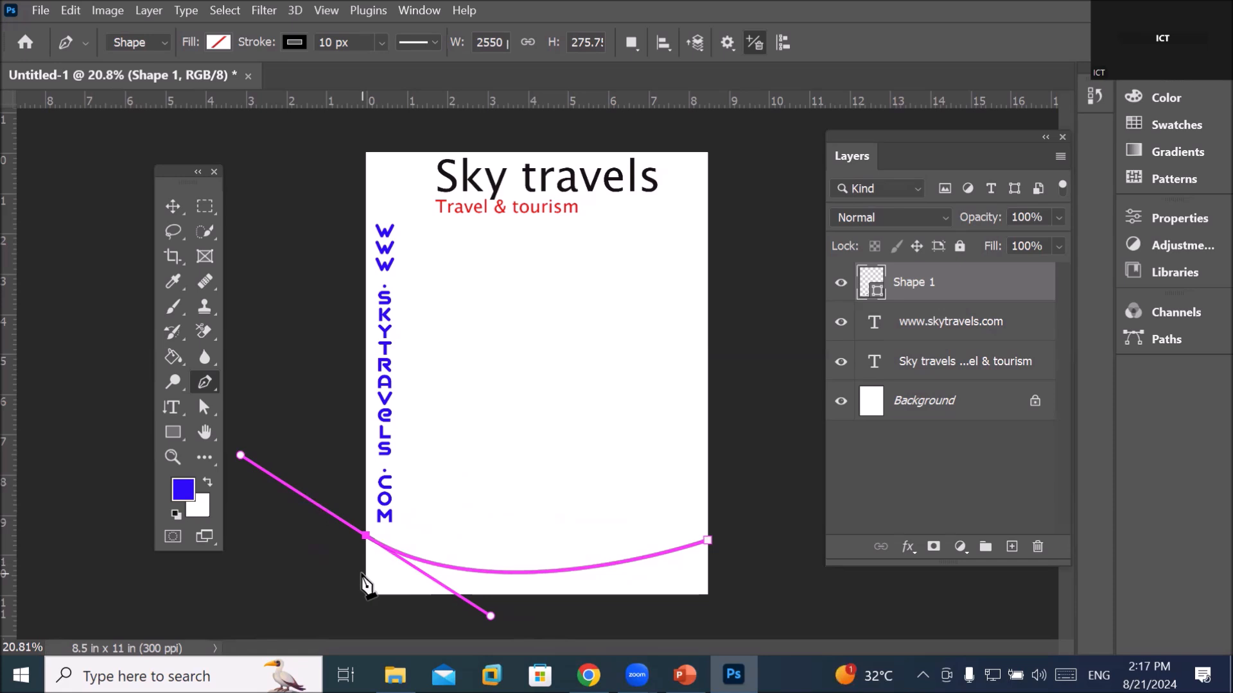
# Close the wave path through the bottom-left and bottom-right corners back to its start
pyautogui.click(366, 592)
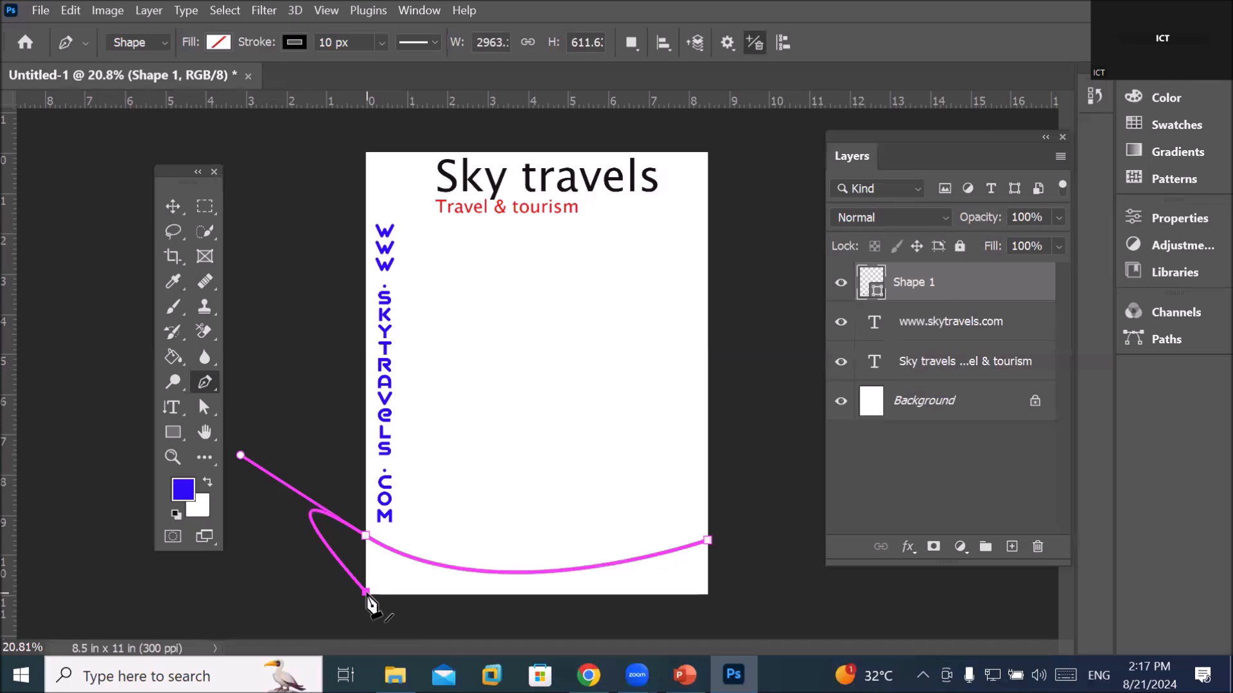
pyautogui.hotkey('ctrl', 'z')
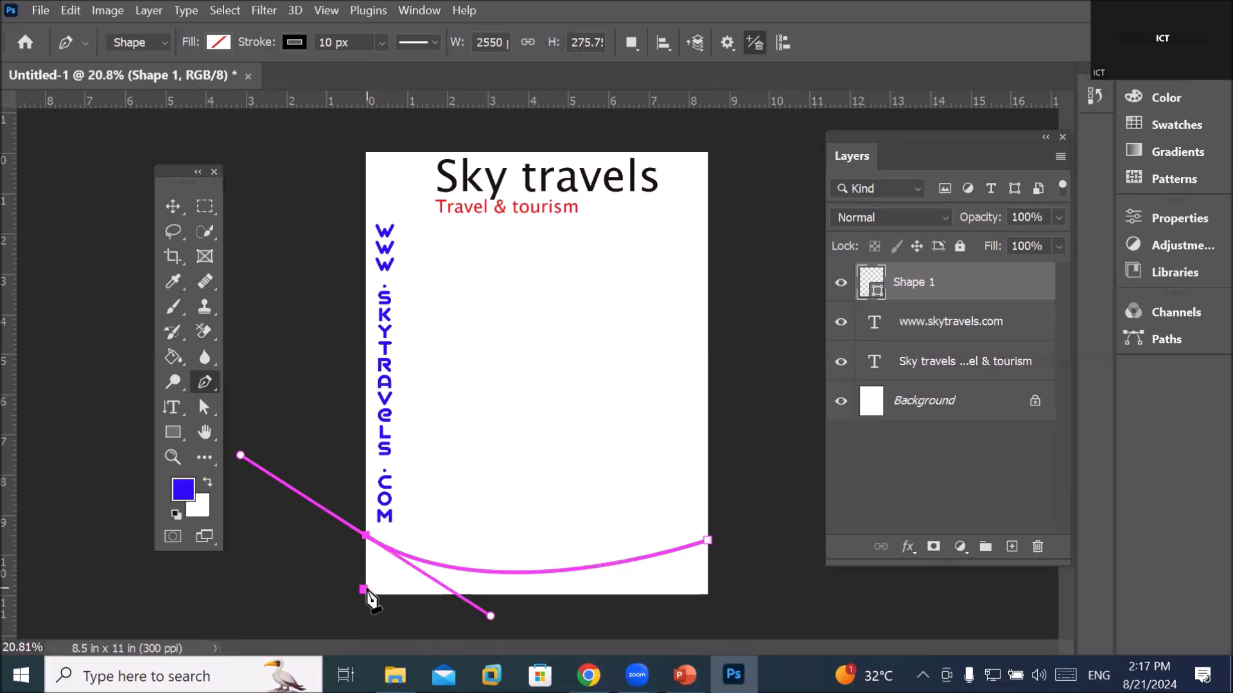
pyautogui.keyDown('alt'); pyautogui.click(366, 537); pyautogui.keyUp('alt')
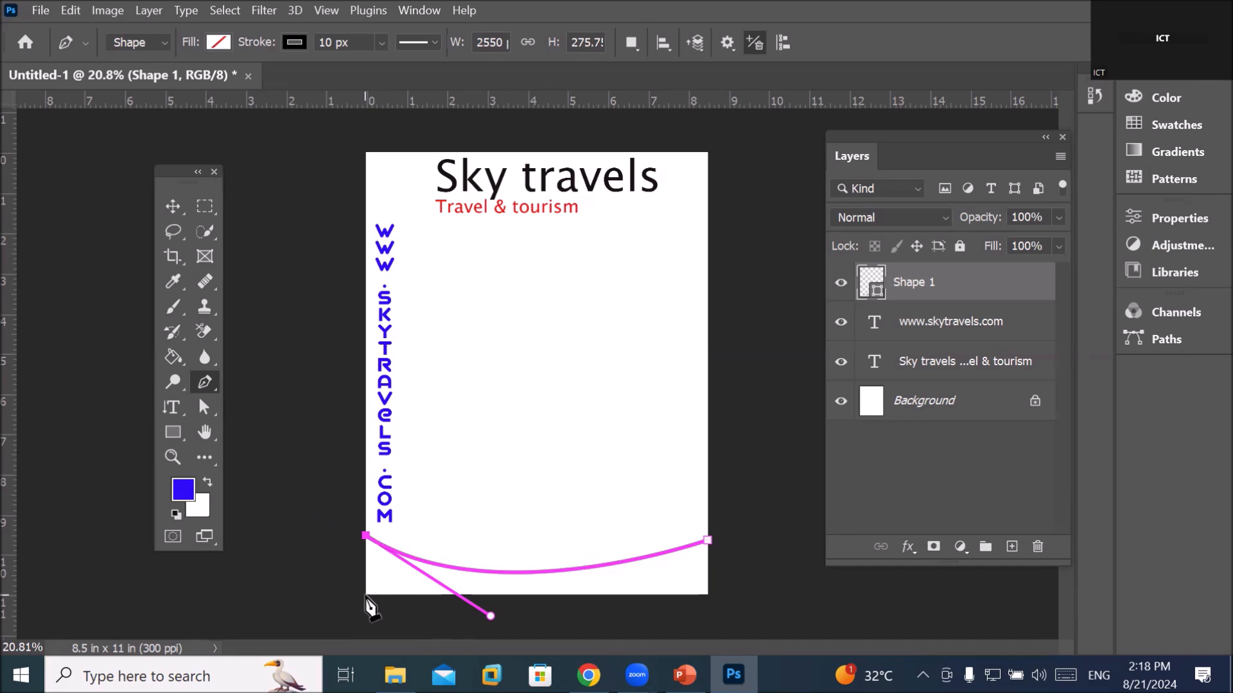
pyautogui.click(364, 595)
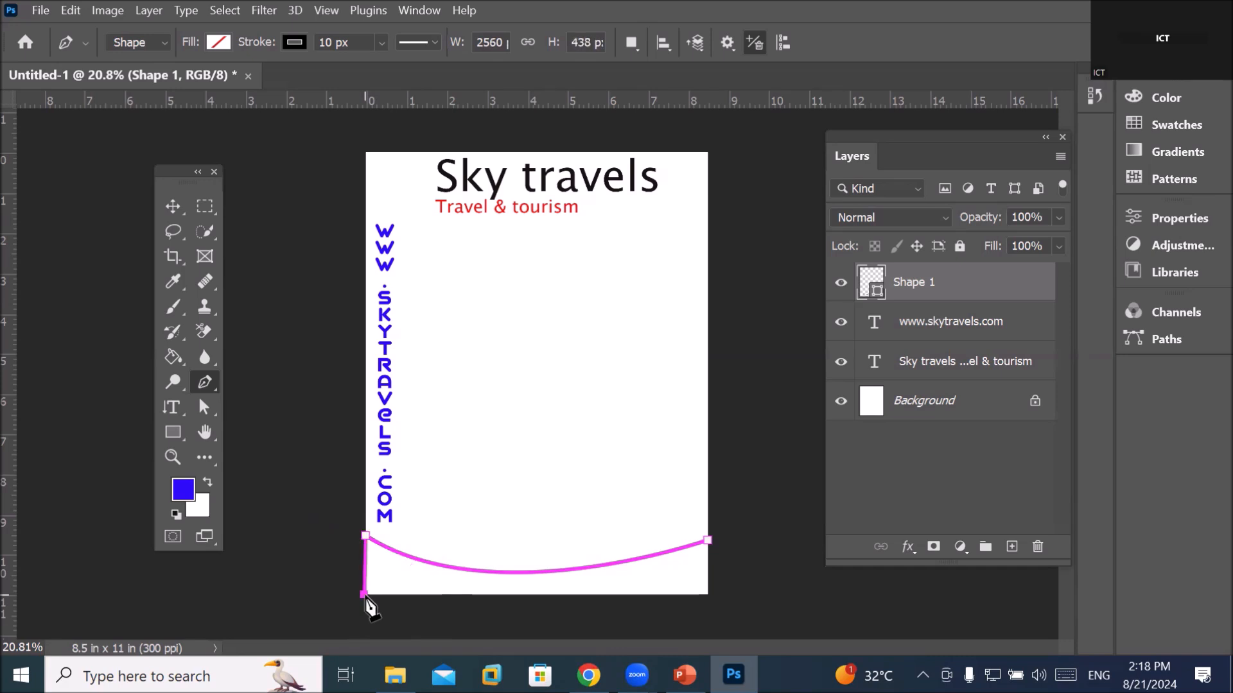
pyautogui.click(706, 592)
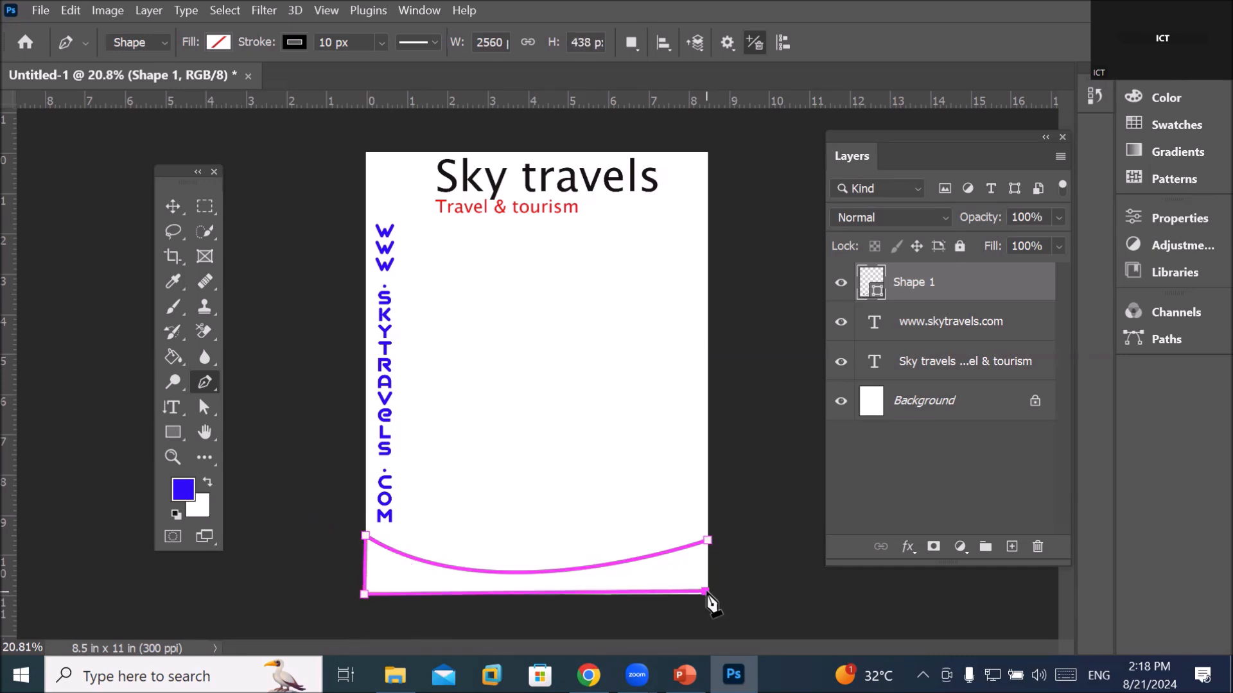
pyautogui.click(708, 542)
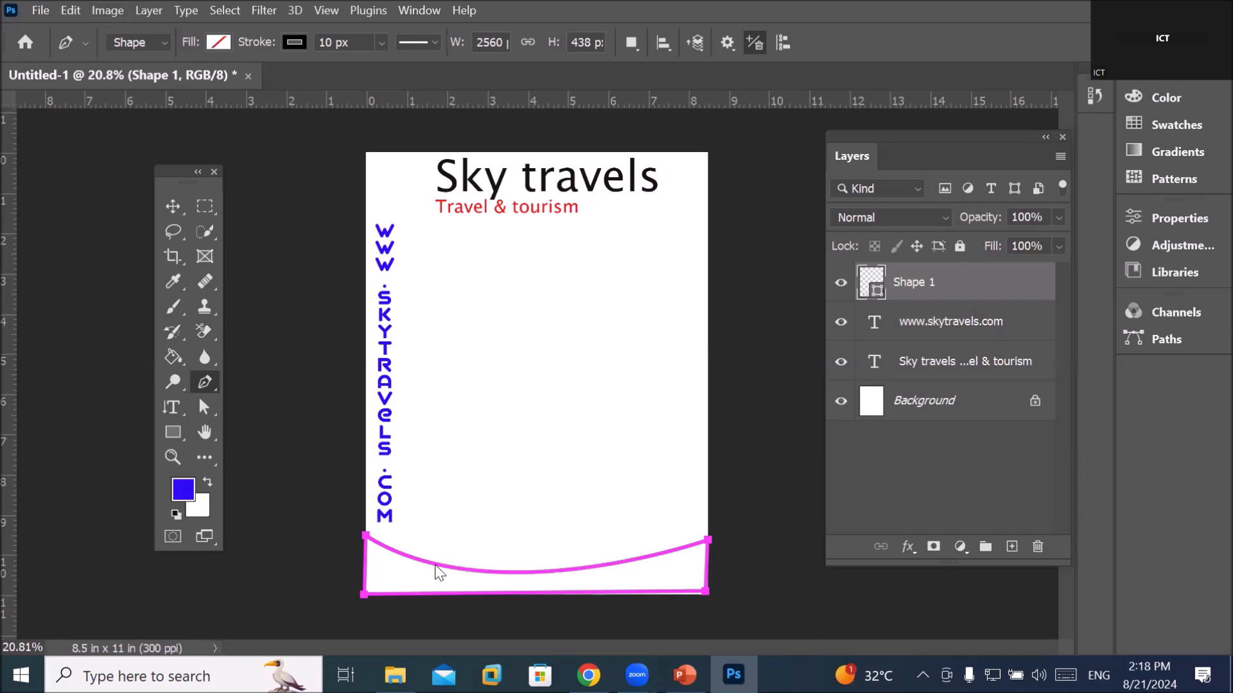
# Give the wave shape a solid blue fill and no stroke
pyautogui.click(220, 41)
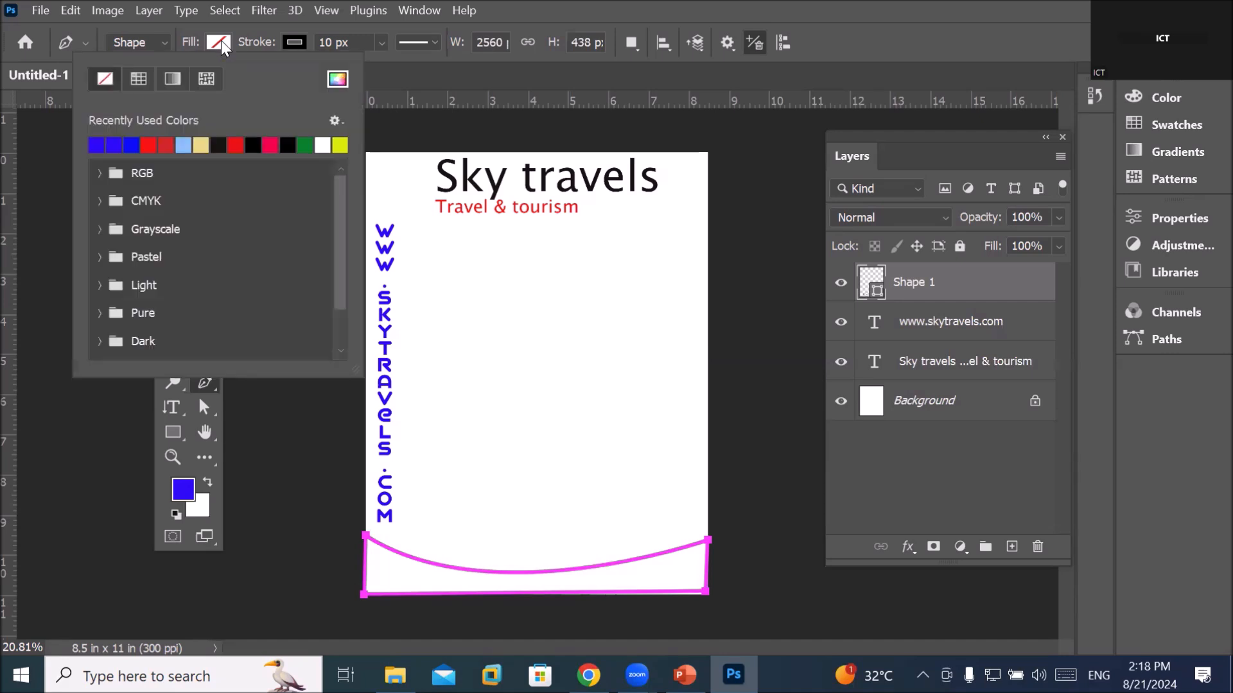
pyautogui.click(132, 143)
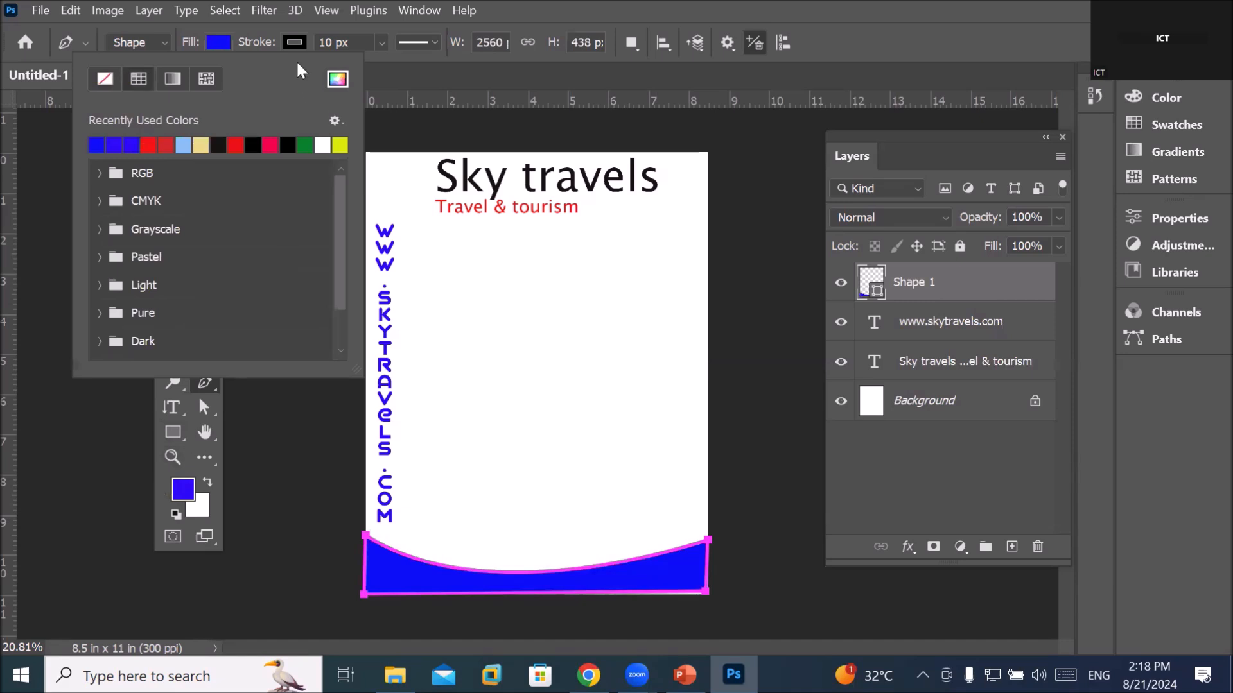
pyautogui.click(295, 42)
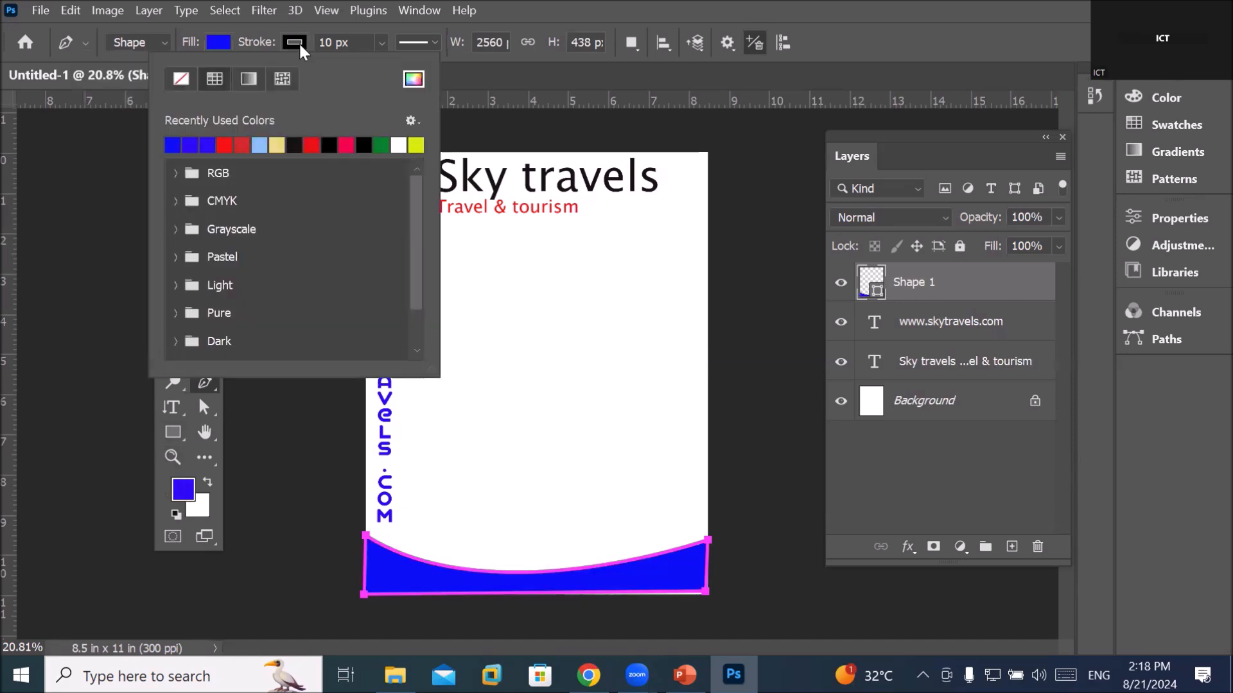
pyautogui.click(180, 79)
pyautogui.click(928, 283)
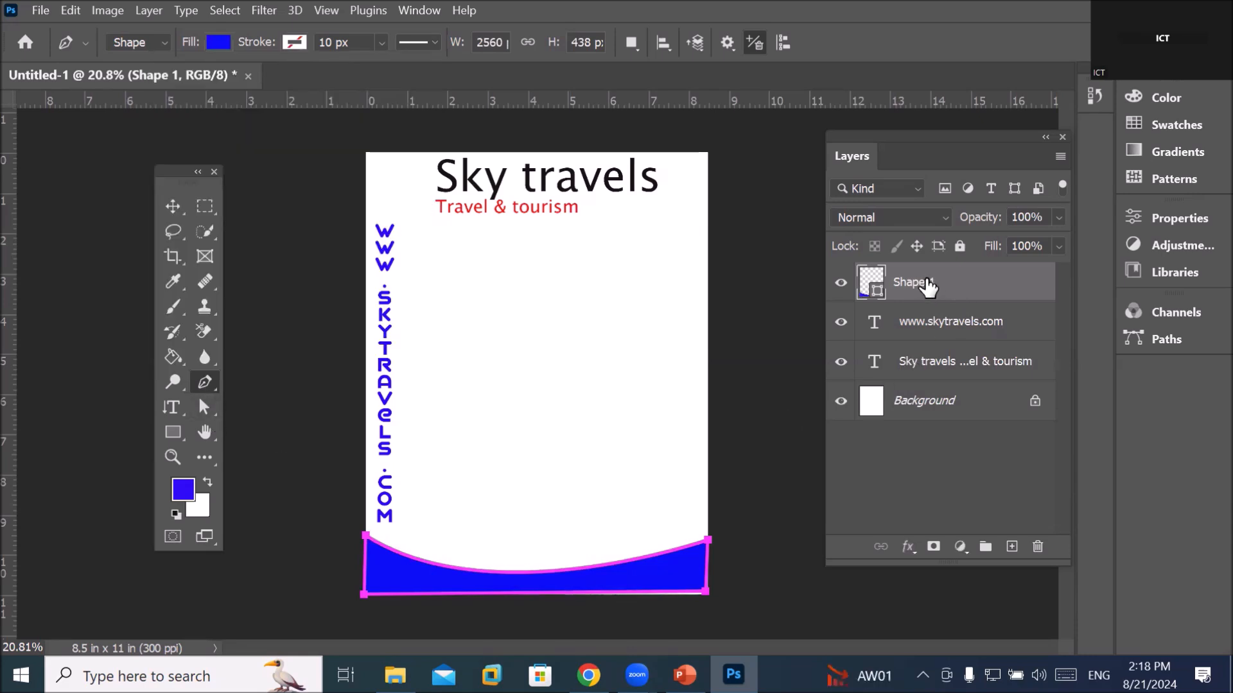
pyautogui.click(942, 326)
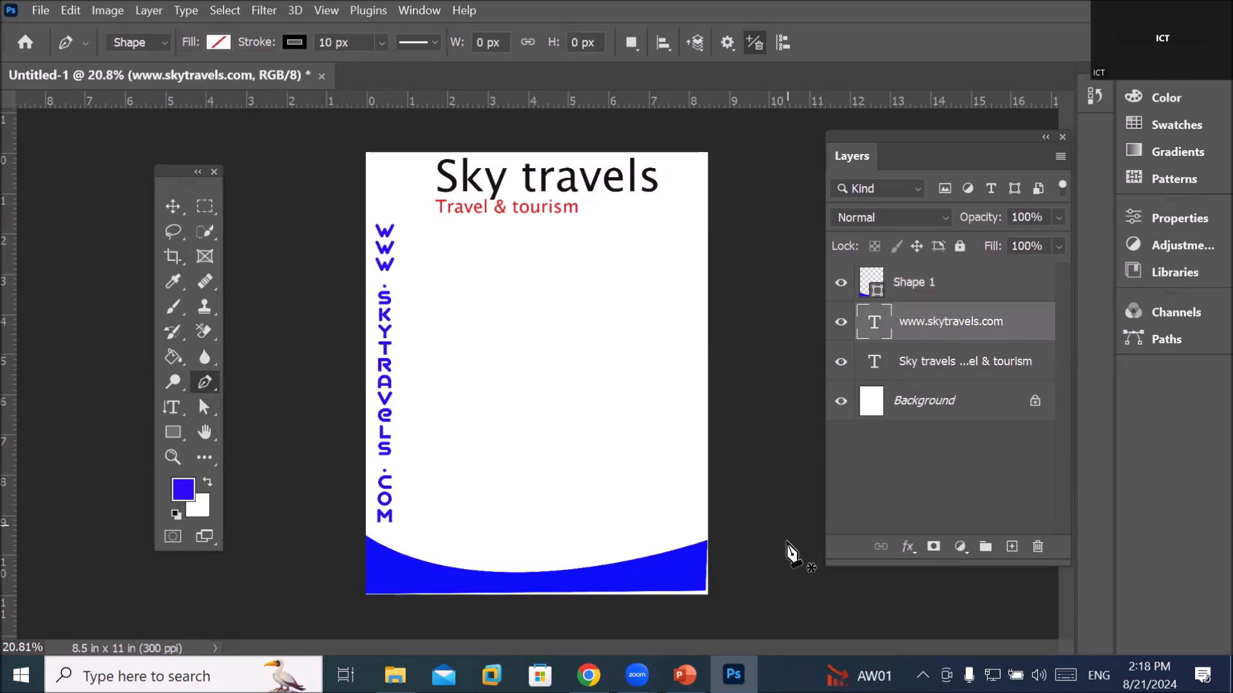
# With Direct Selection, move the wave's bottom-right corner down to the page edge
pyautogui.scroll(5, 695, 626)
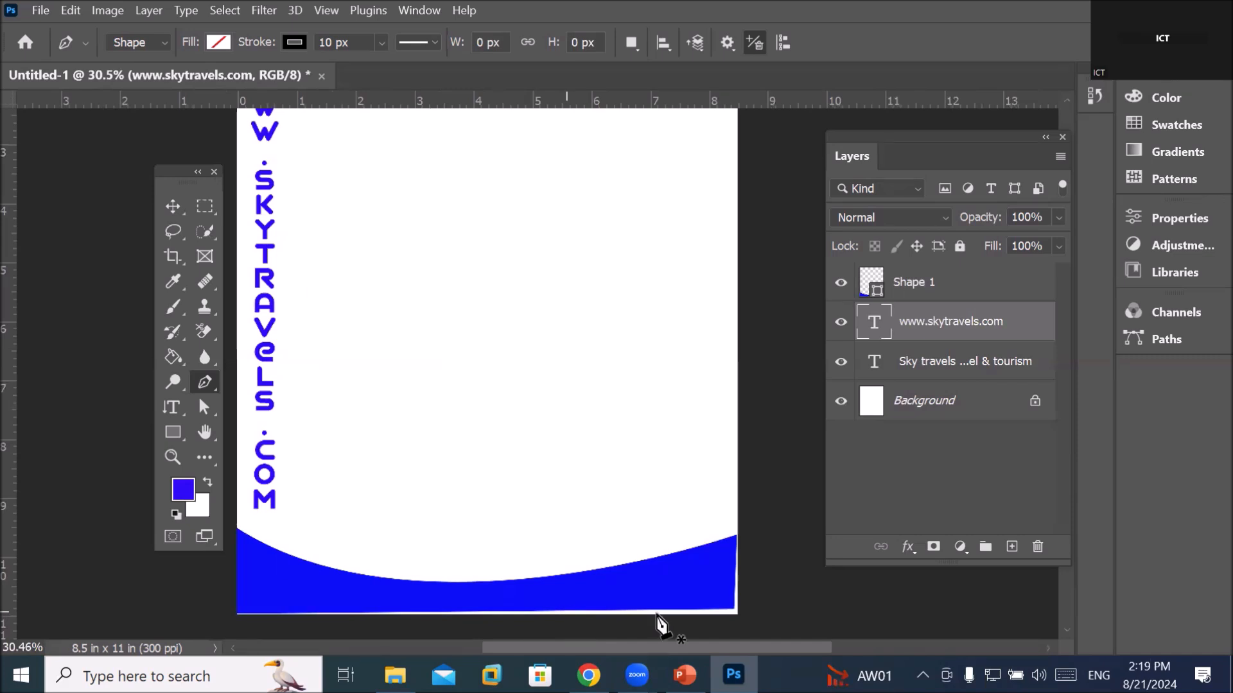
pyautogui.scroll(5, 735, 638)
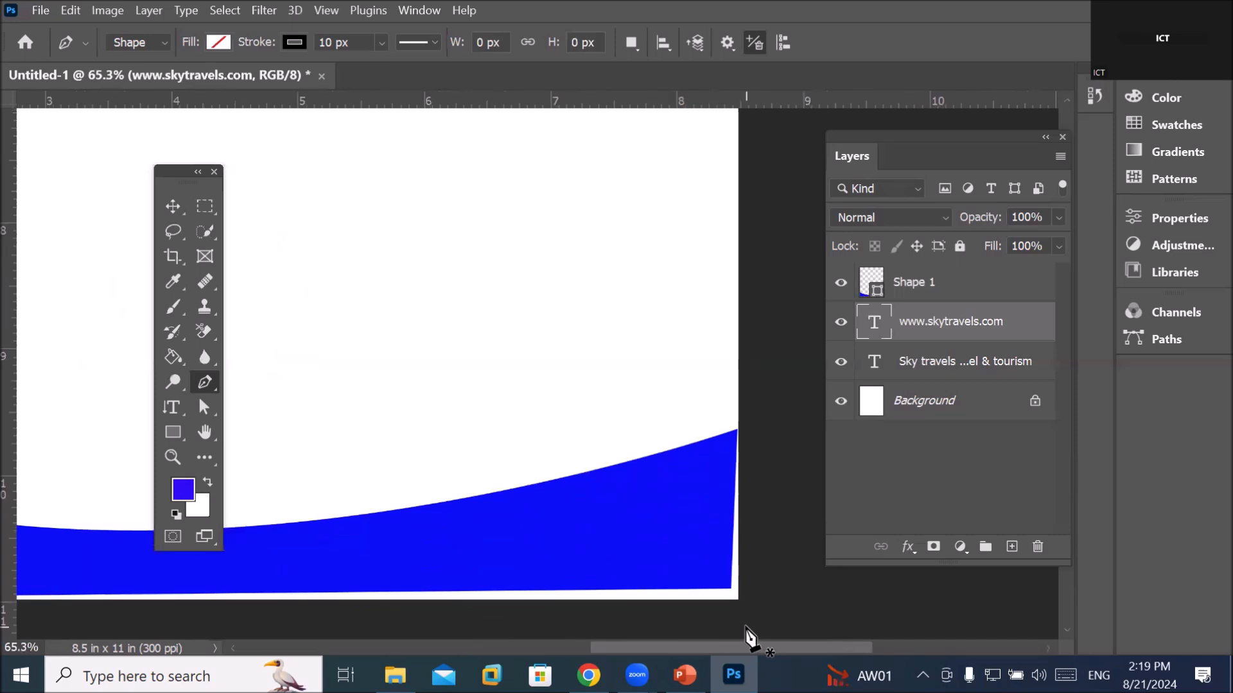
pyautogui.scroll(2, 747, 633)
pyautogui.moveTo(212, 419); pyautogui.dragTo(249, 427)
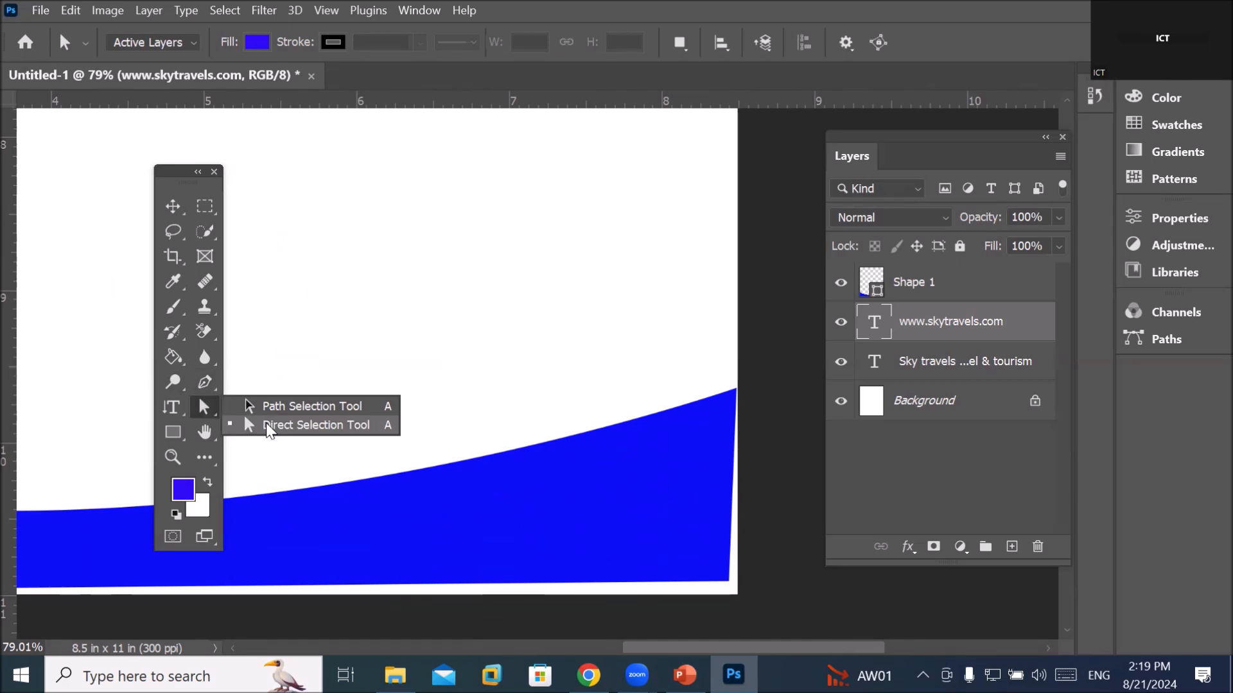
pyautogui.moveTo(267, 429); pyautogui.dragTo(266, 429)
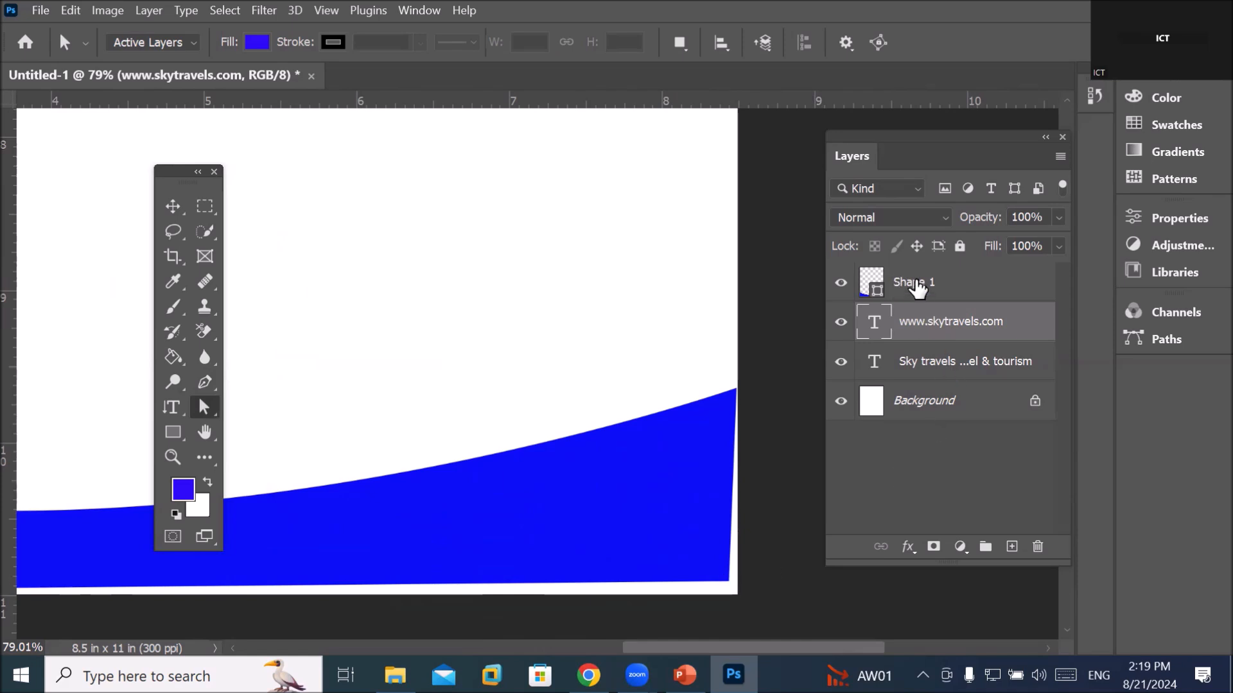
pyautogui.click(917, 285)
pyautogui.click(725, 585)
pyautogui.moveTo(731, 583); pyautogui.dragTo(735, 594)
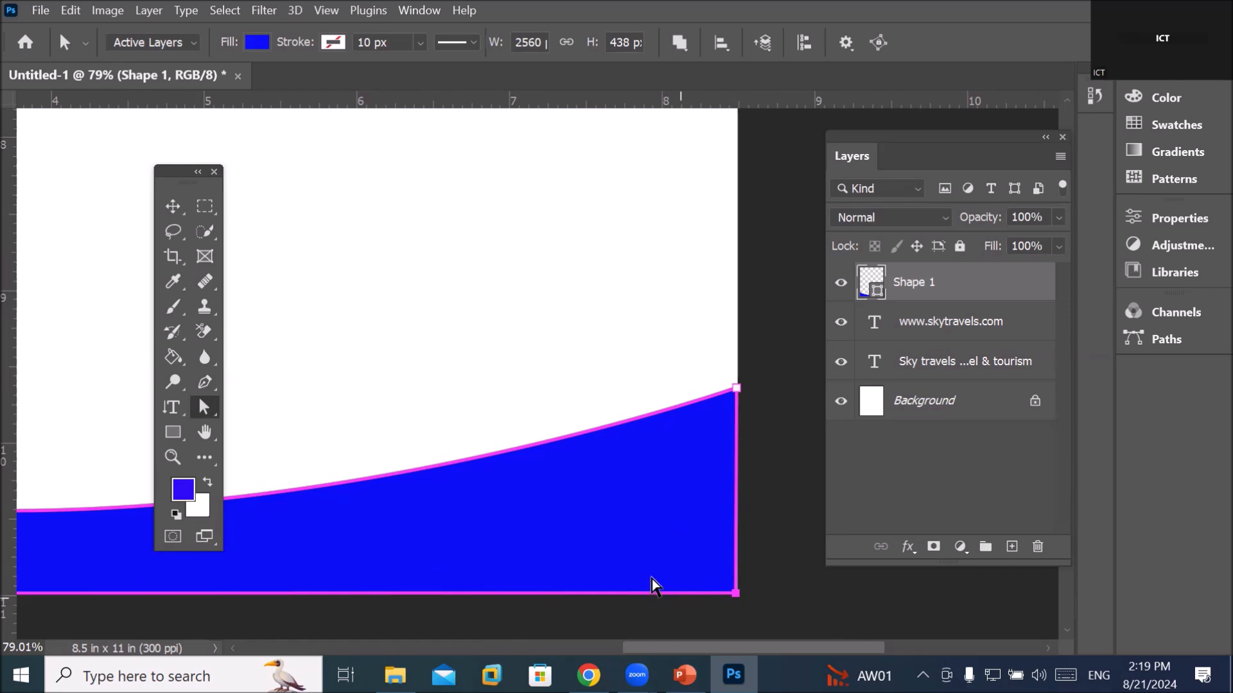
# Raise the wave's right end and deepen the curve along its top edge
pyautogui.scroll(-2, 642, 570)
pyautogui.scroll(-2, 108, 532)
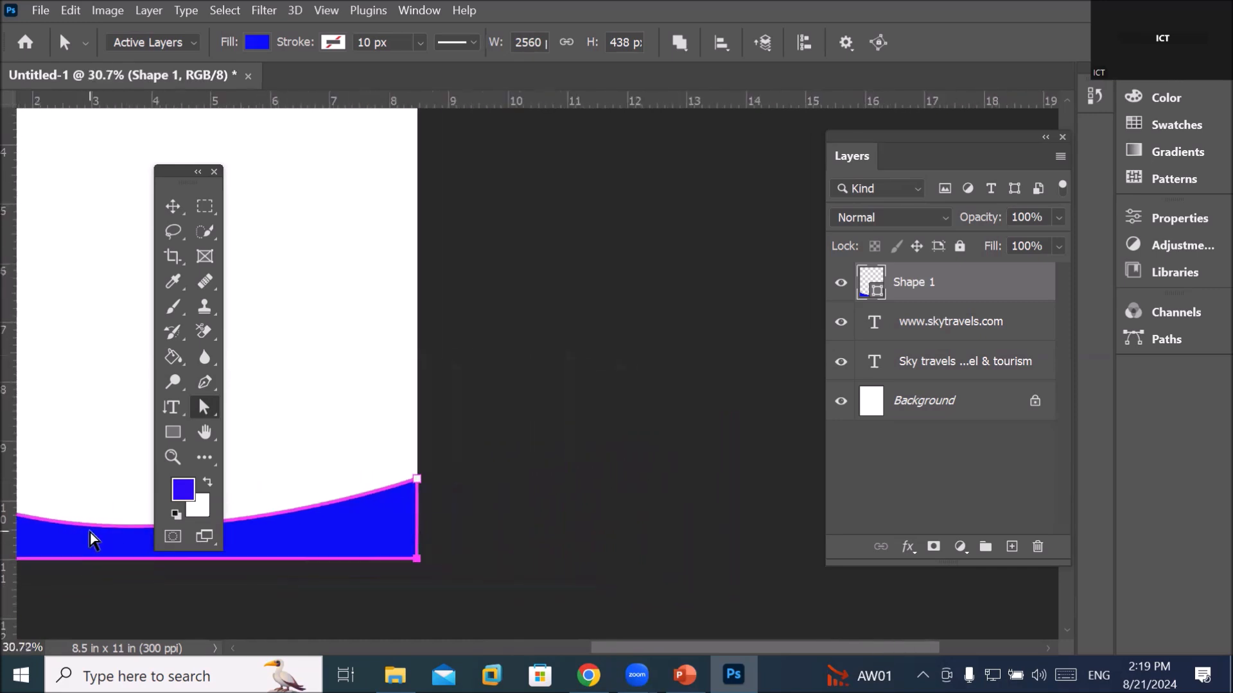
pyautogui.moveTo(50, 515); pyautogui.dragTo(349, 523)
pyautogui.scroll(5, 295, 394)
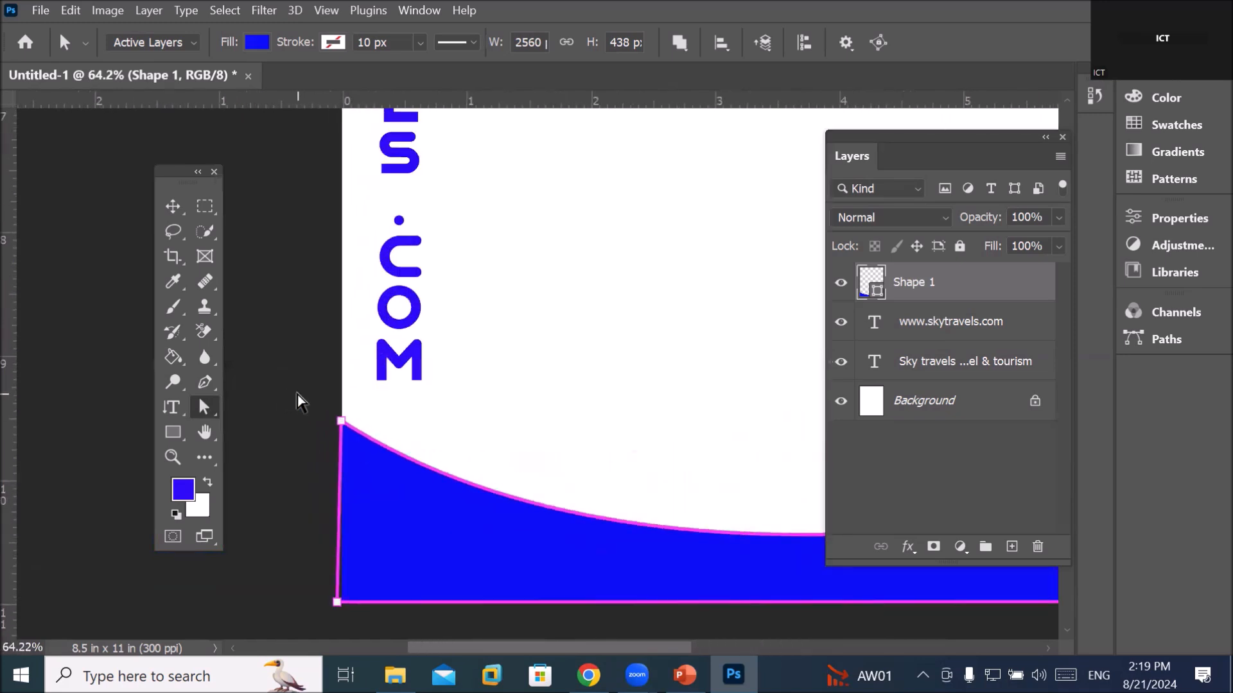
pyautogui.scroll(-5, 298, 396)
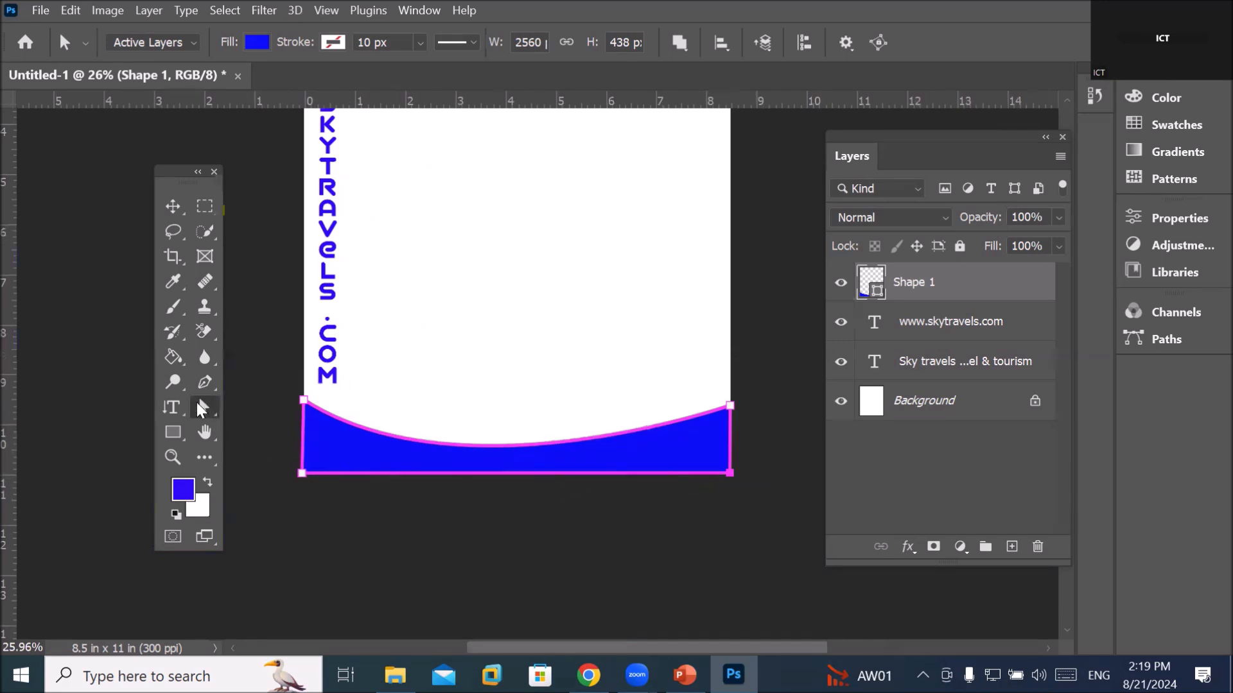
pyautogui.click(730, 407)
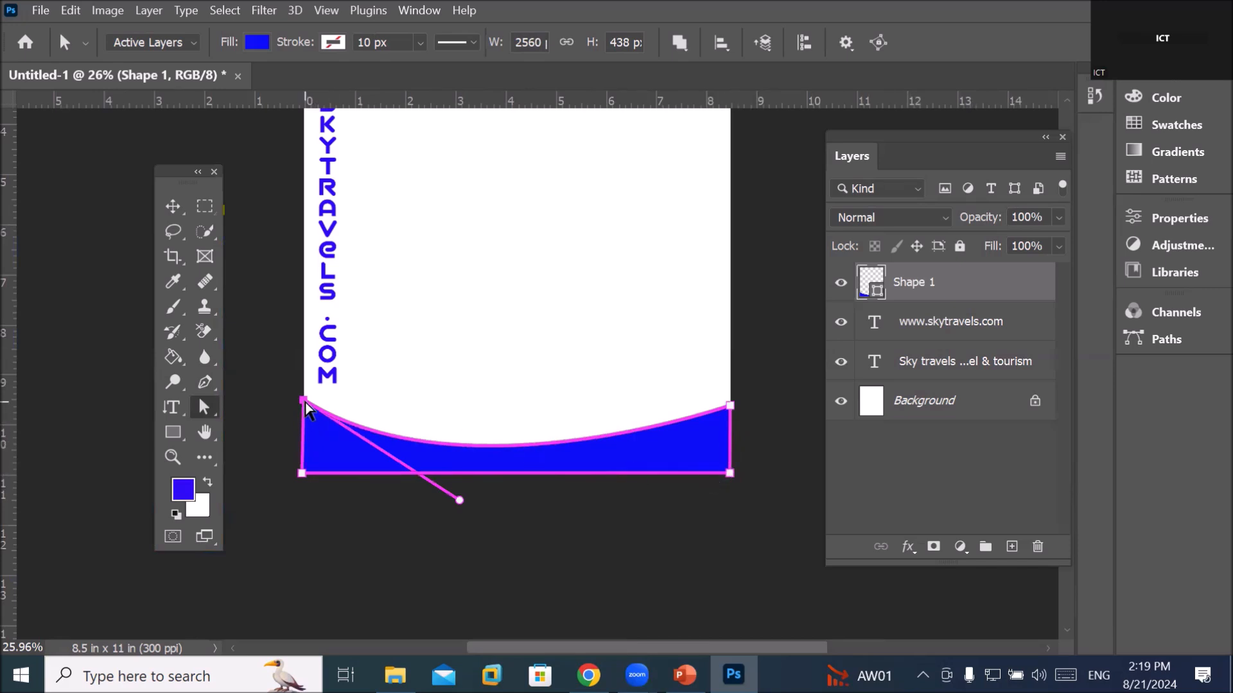
pyautogui.click(729, 406)
pyautogui.moveTo(730, 406); pyautogui.dragTo(728, 344)
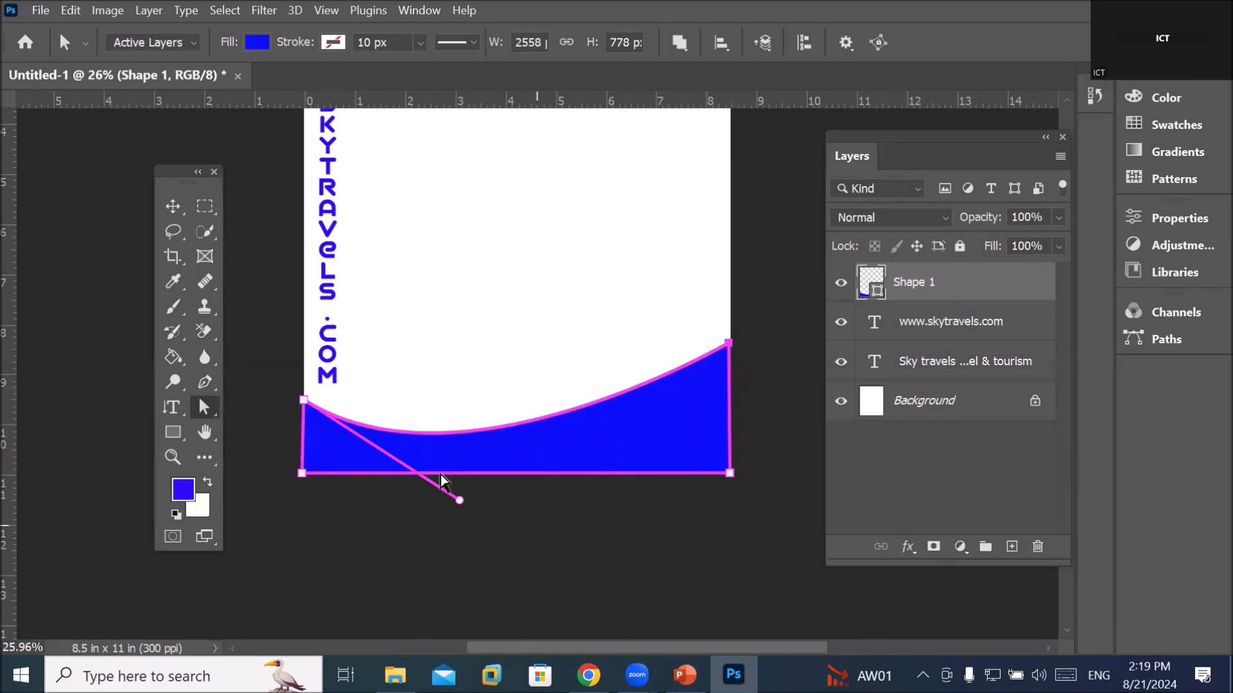
pyautogui.moveTo(458, 500); pyautogui.dragTo(606, 507)
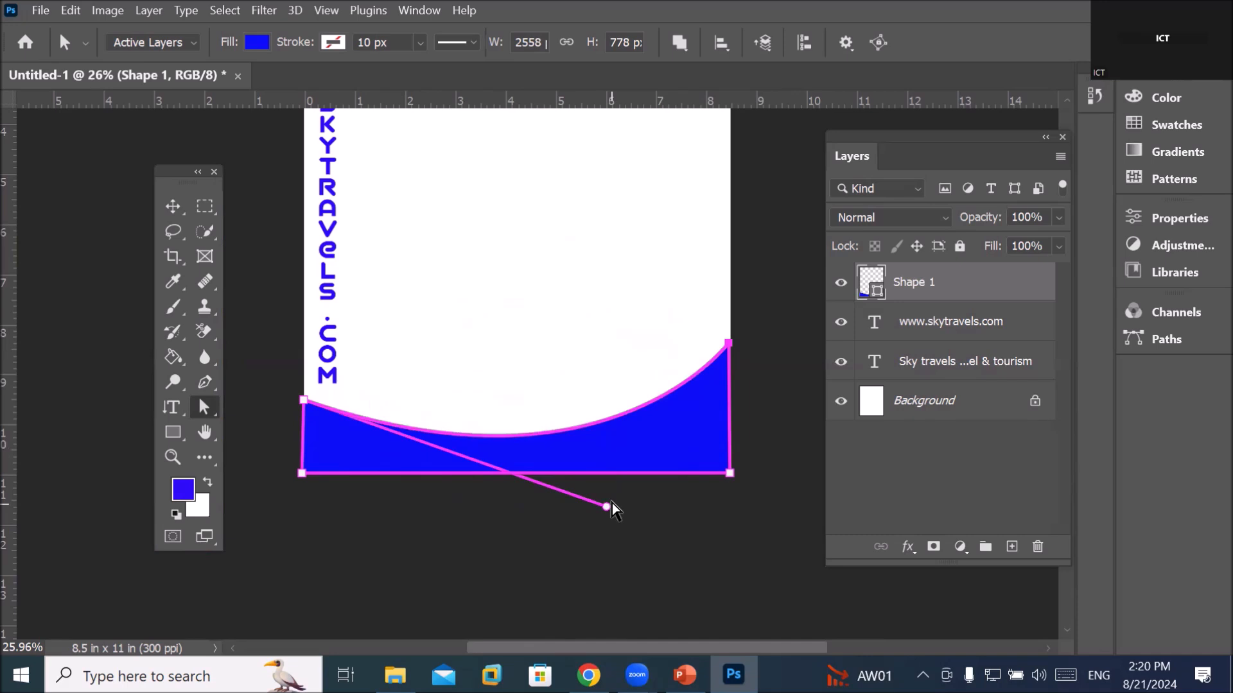
pyautogui.moveTo(606, 507); pyautogui.dragTo(554, 492)
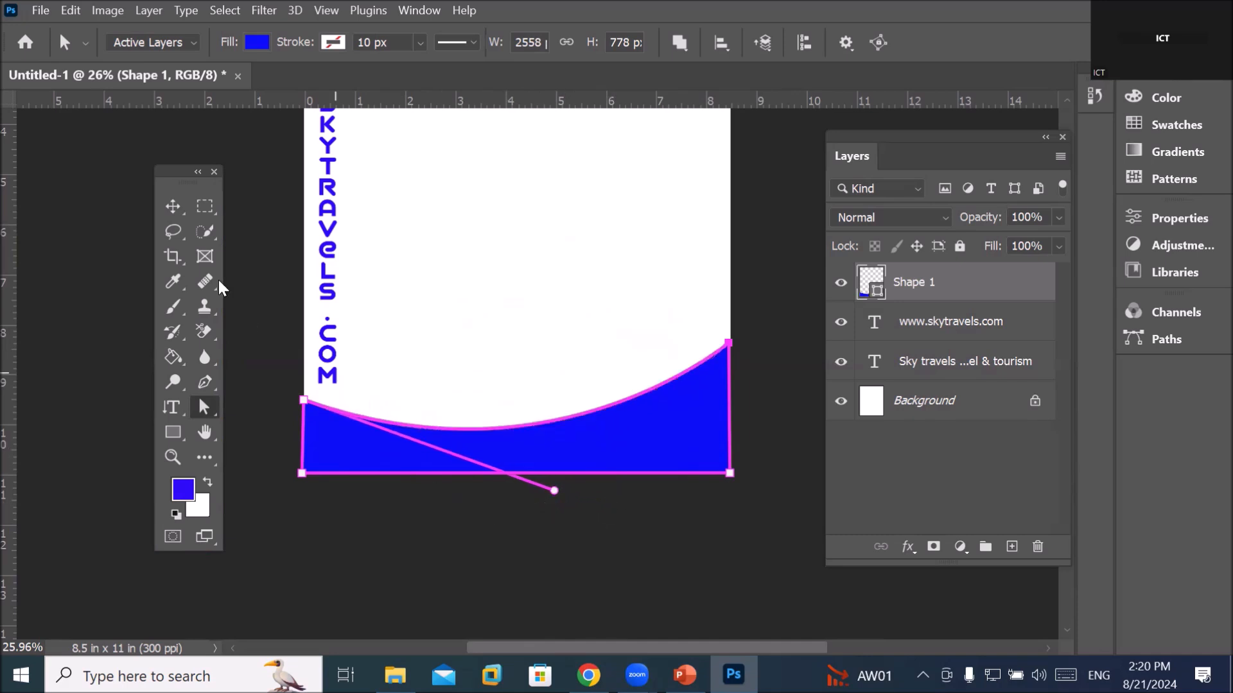
pyautogui.click(172, 206)
pyautogui.scroll(-2, 385, 310)
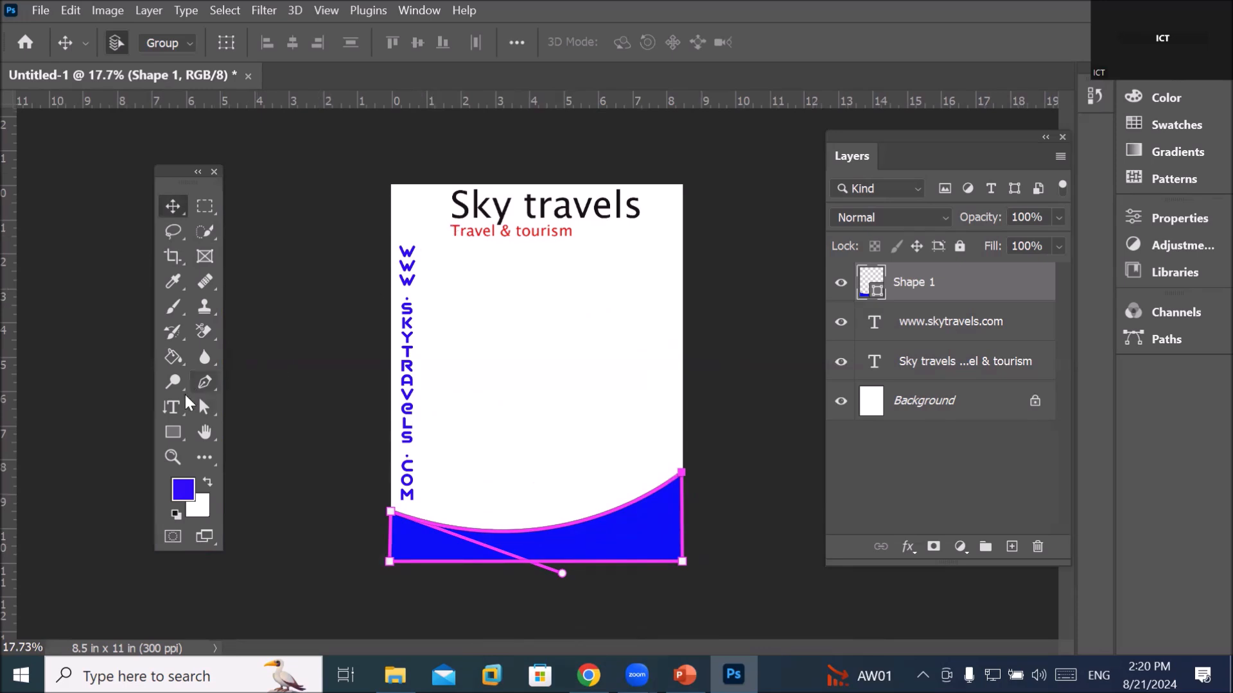
# Draw a rectangle above the Background layer across the top header strip
pyautogui.click(167, 436)
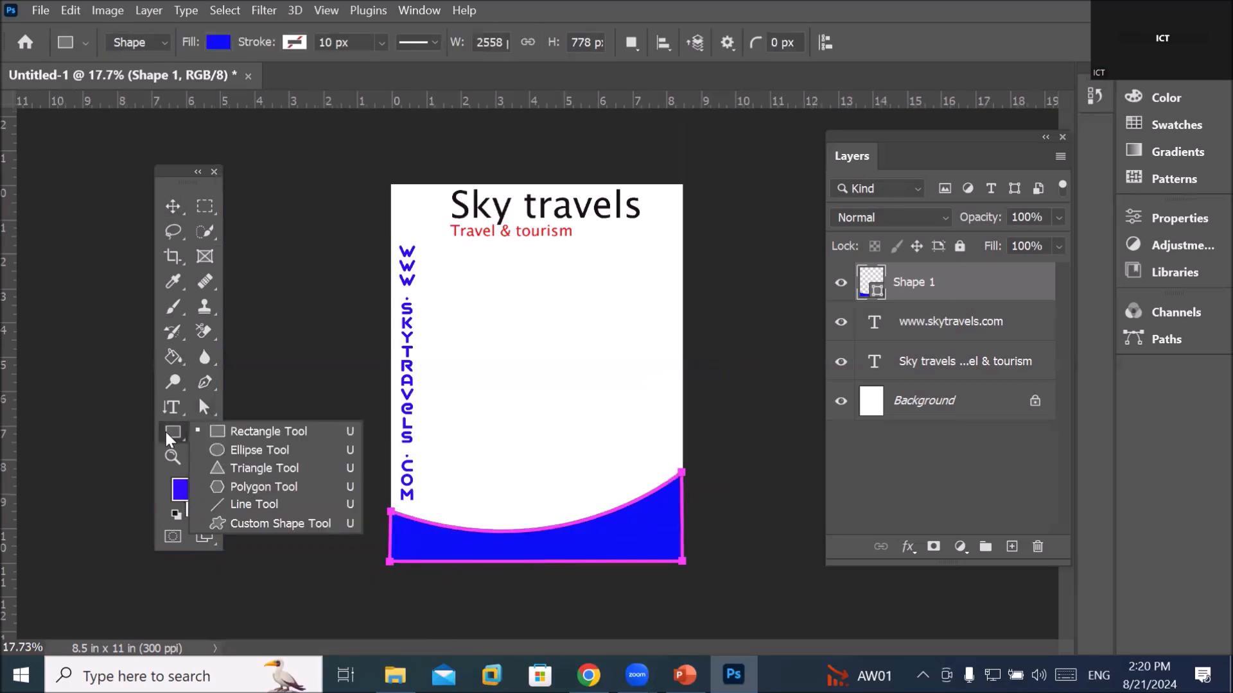
pyautogui.click(260, 431)
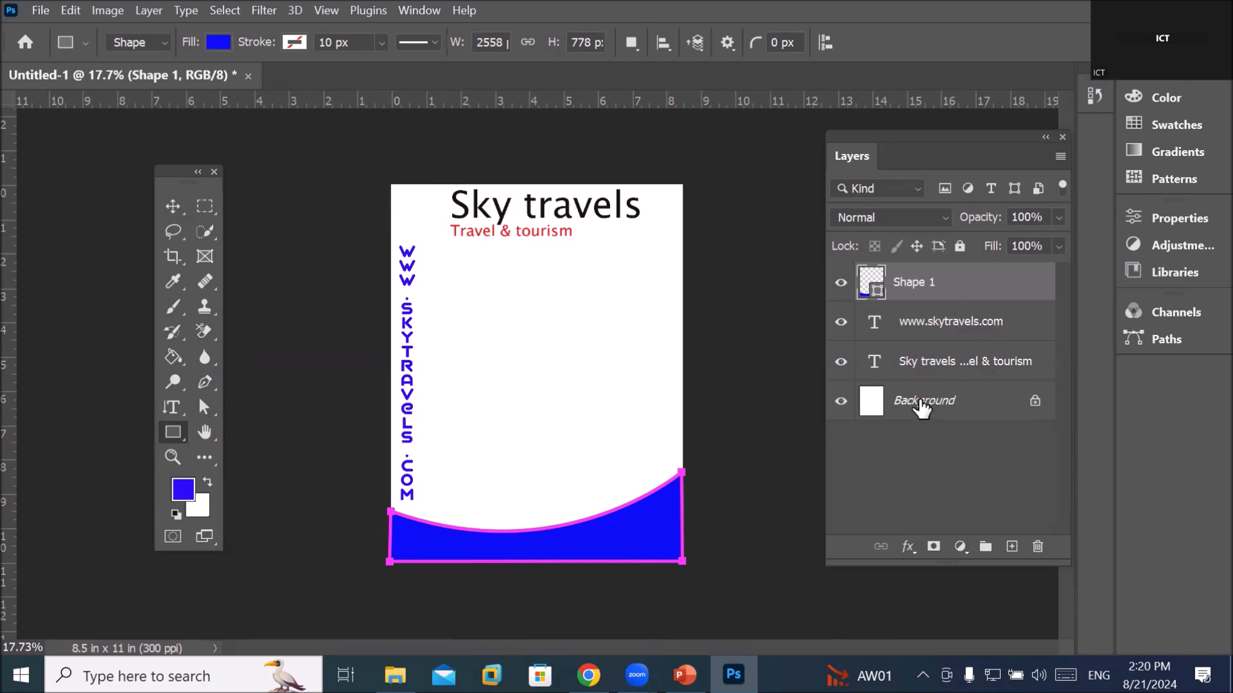
pyautogui.click(922, 402)
pyautogui.click(922, 402)
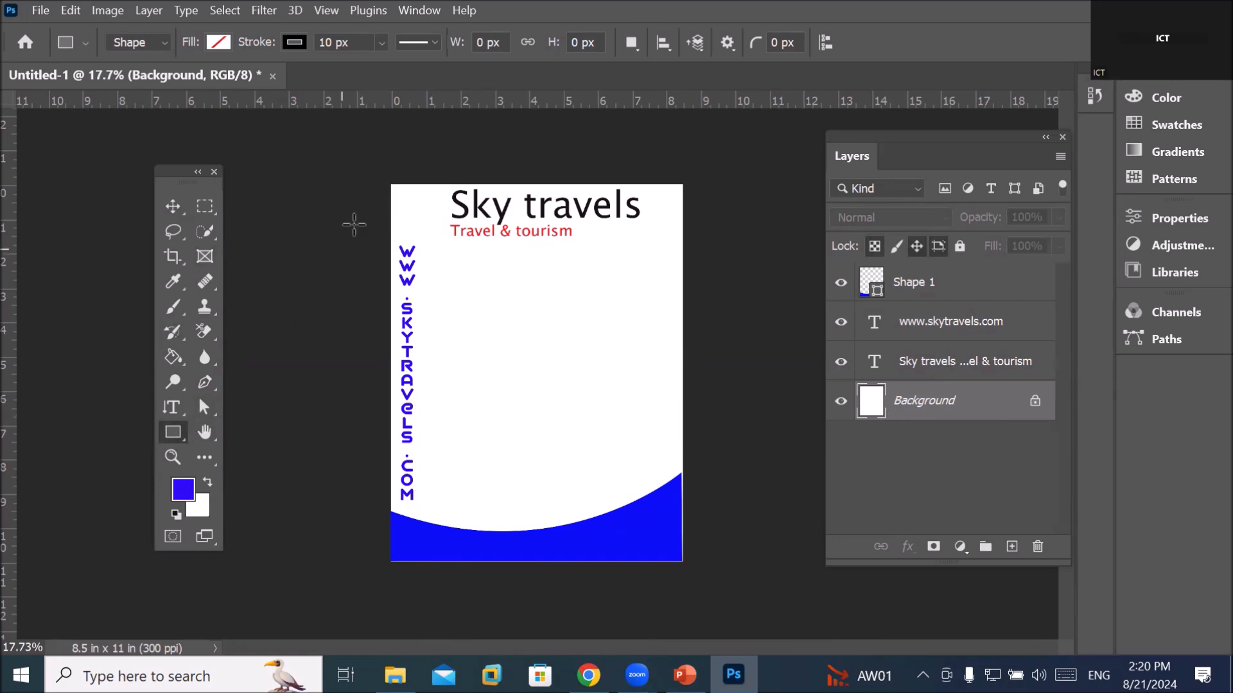
pyautogui.moveTo(391, 183); pyautogui.dragTo(681, 246)
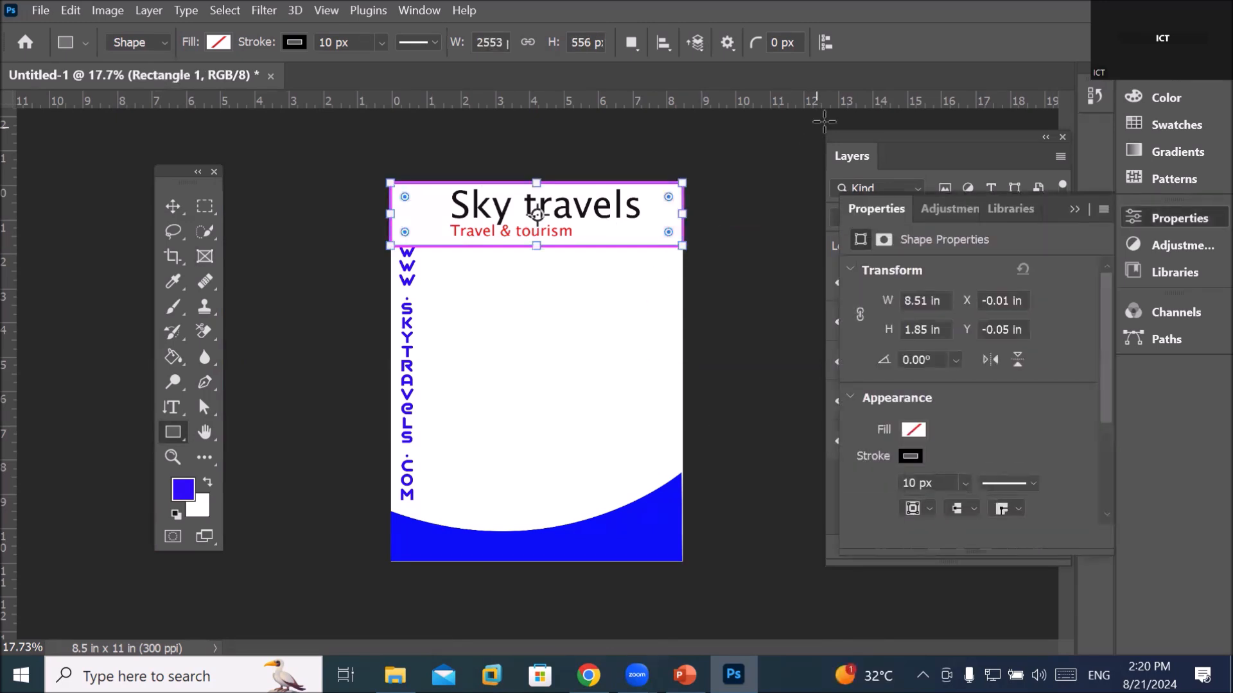
pyautogui.click(853, 157)
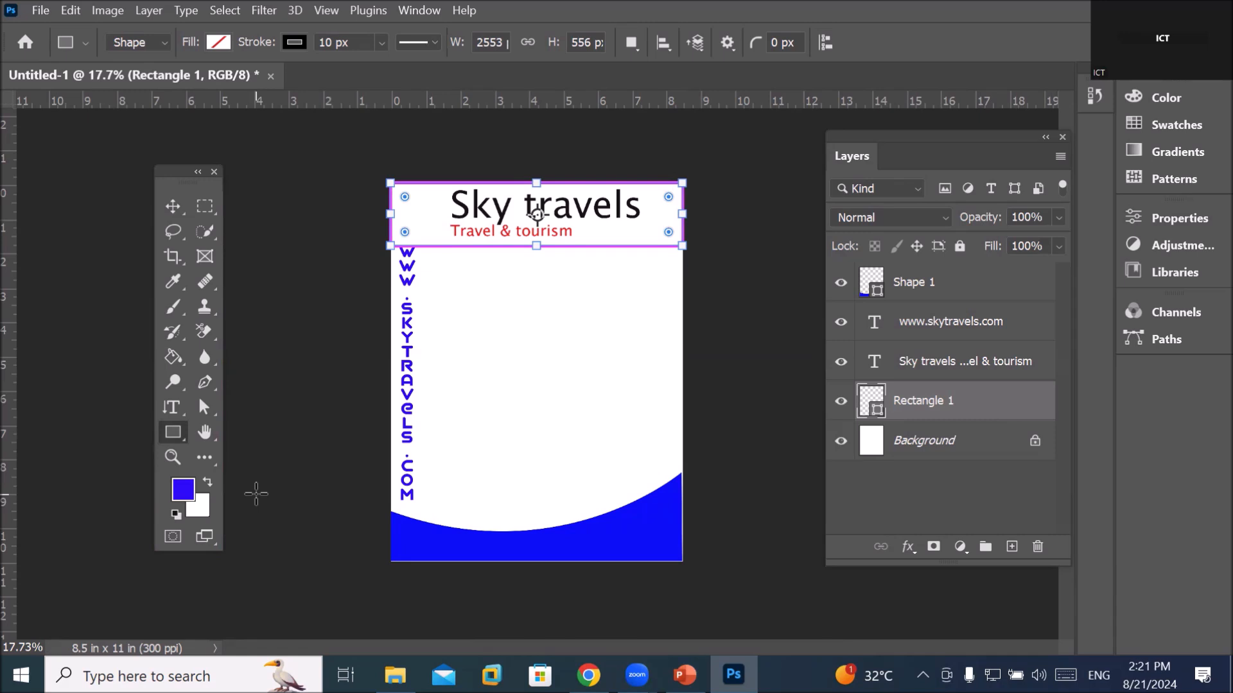
pyautogui.click(216, 45)
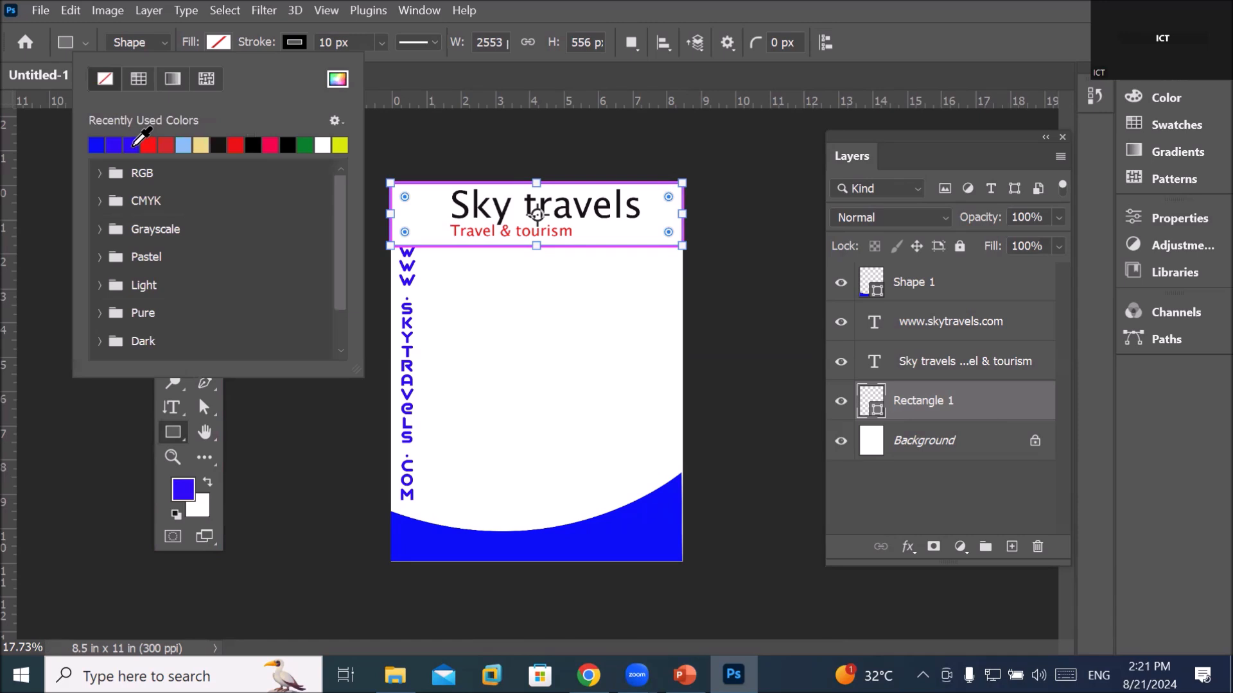
# Fill the header rectangle with blue
pyautogui.click(131, 143)
pyautogui.scroll(3, 488, 148)
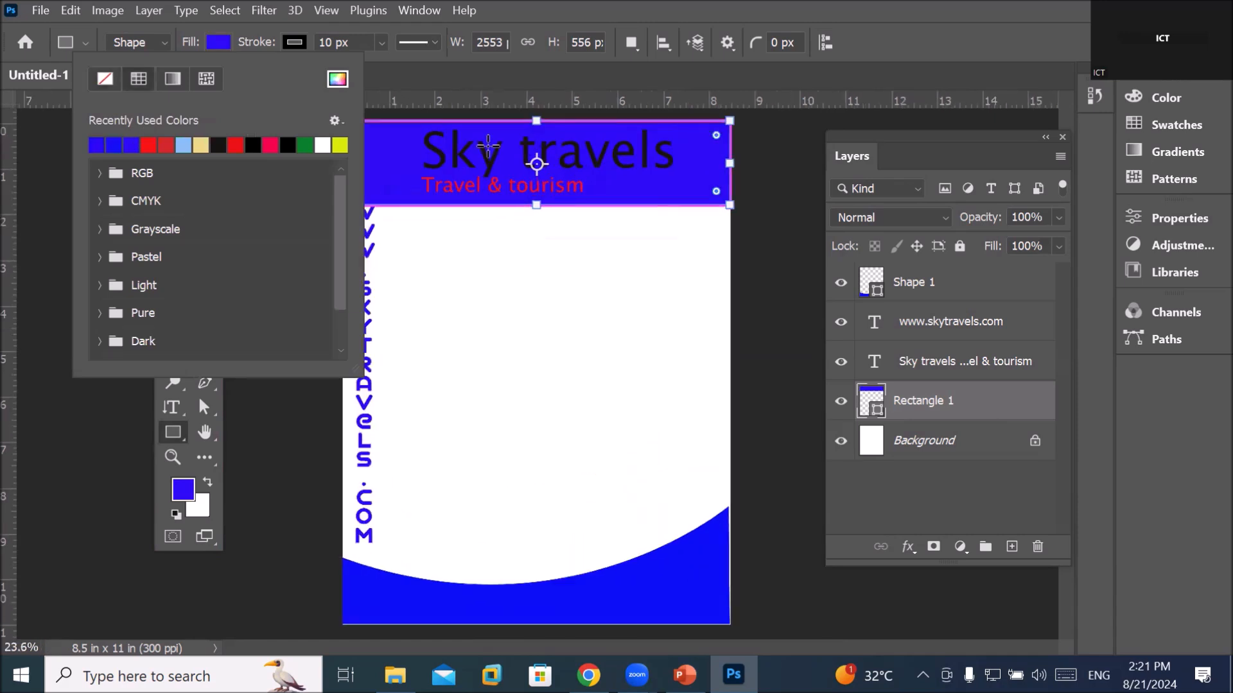
pyautogui.scroll(2, 490, 98)
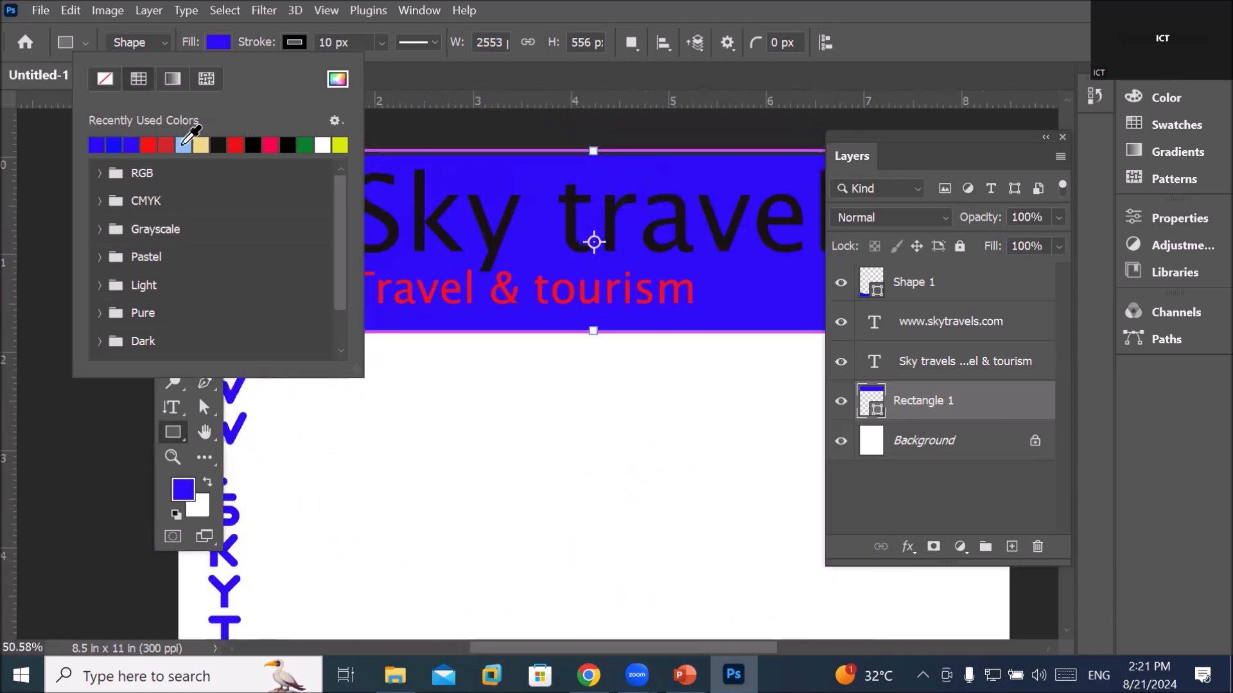
pyautogui.click(944, 405)
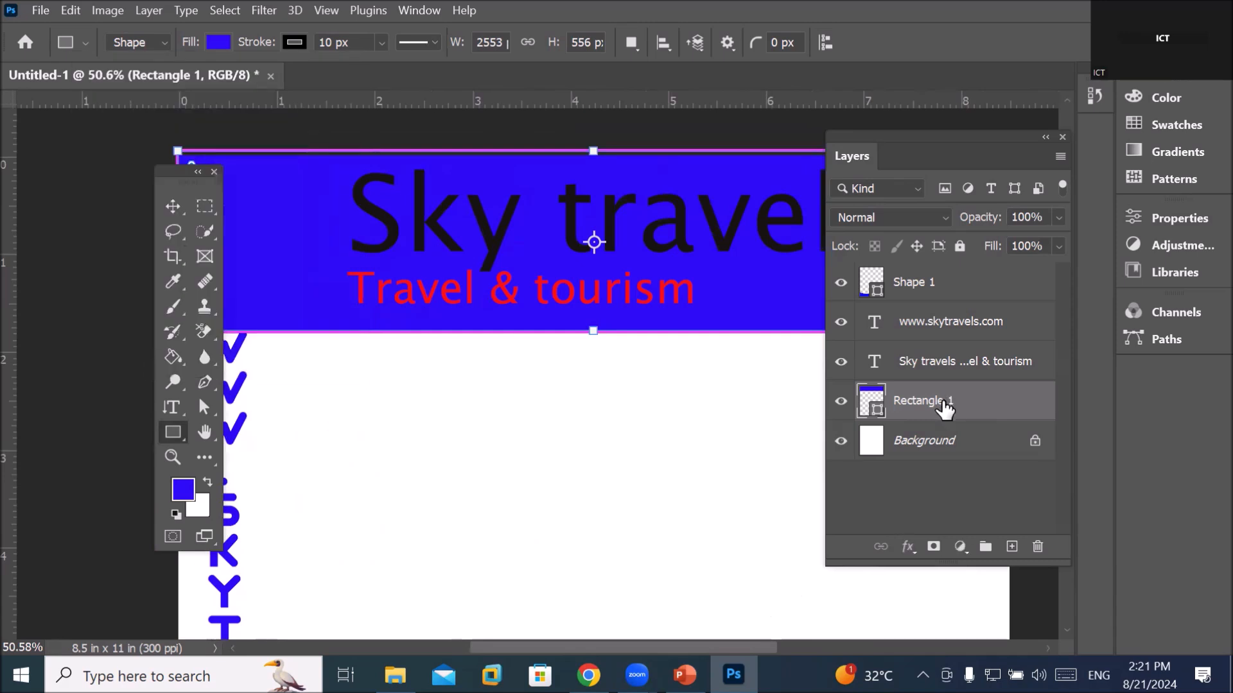
pyautogui.moveTo(176, 180); pyautogui.dragTo(102, 195)
pyautogui.scroll(-2, 423, 333)
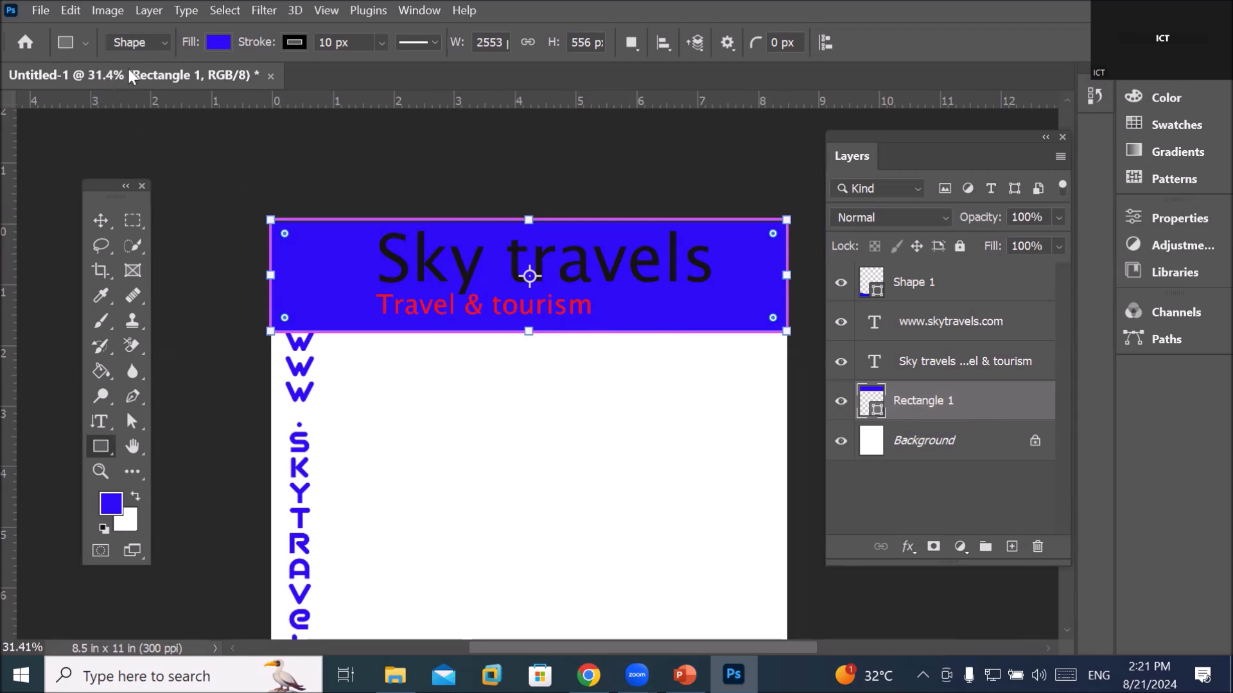
# Change the header rectangle's fill from blue to the yellow swatch
pyautogui.click(217, 43)
pyautogui.click(105, 79)
pyautogui.click(924, 402)
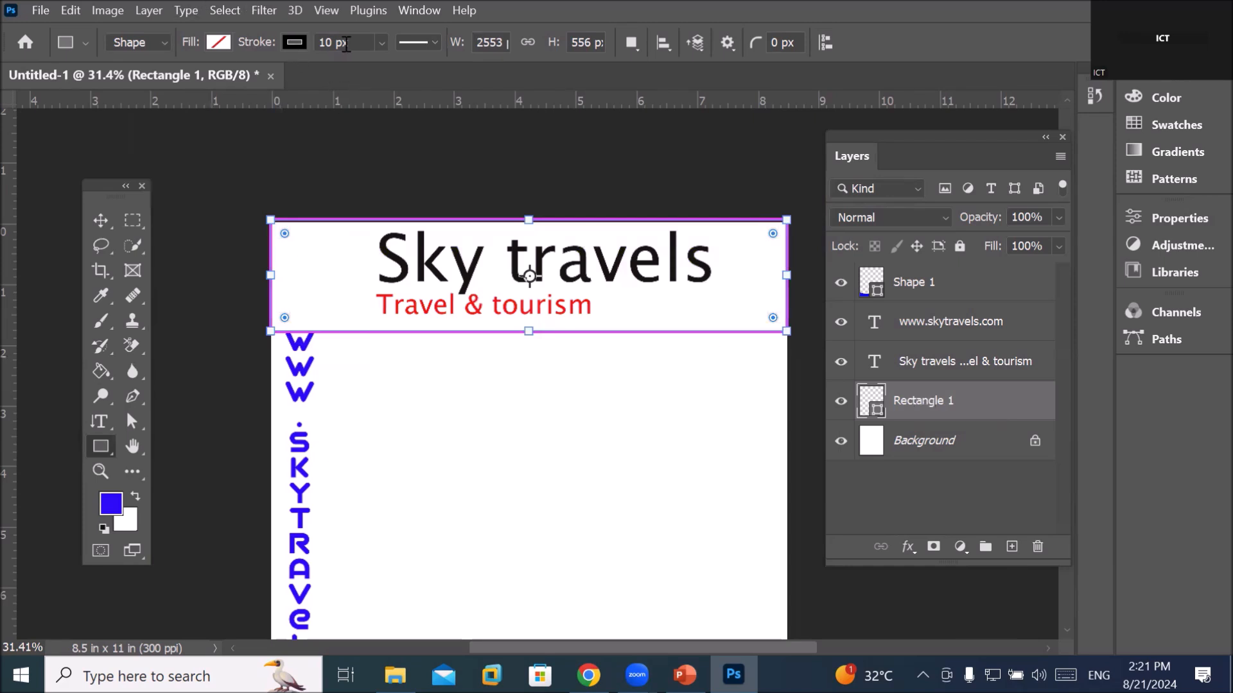
pyautogui.click(219, 46)
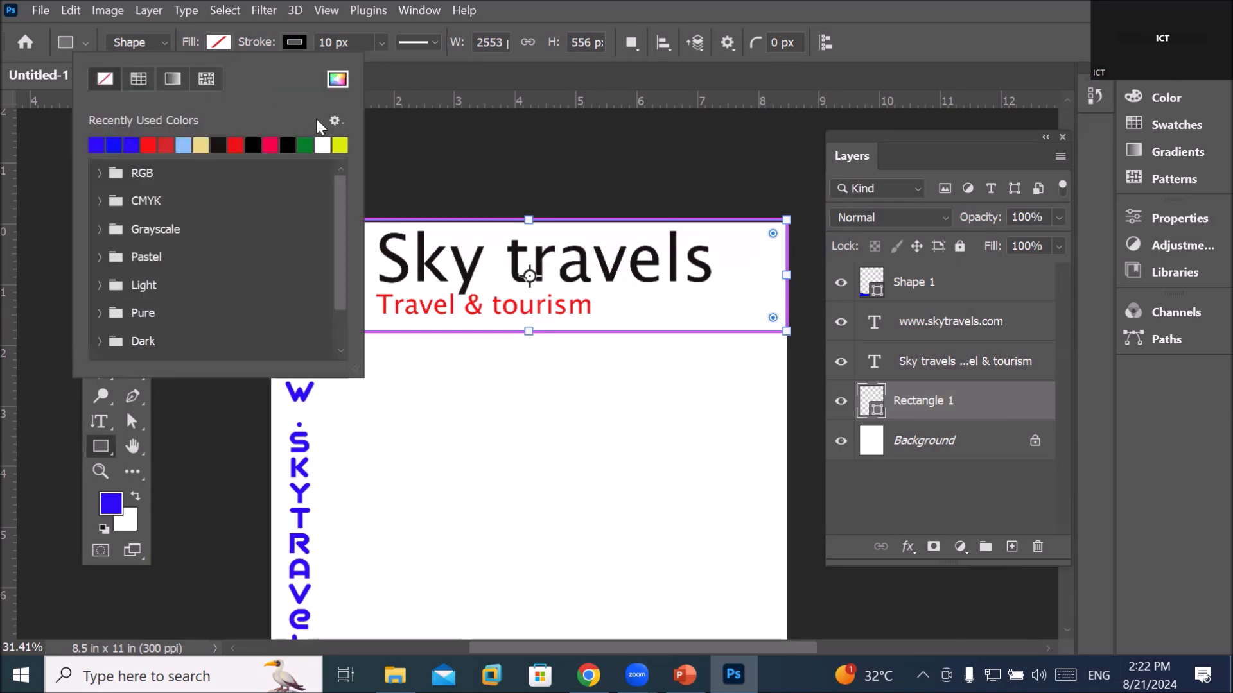
pyautogui.click(340, 144)
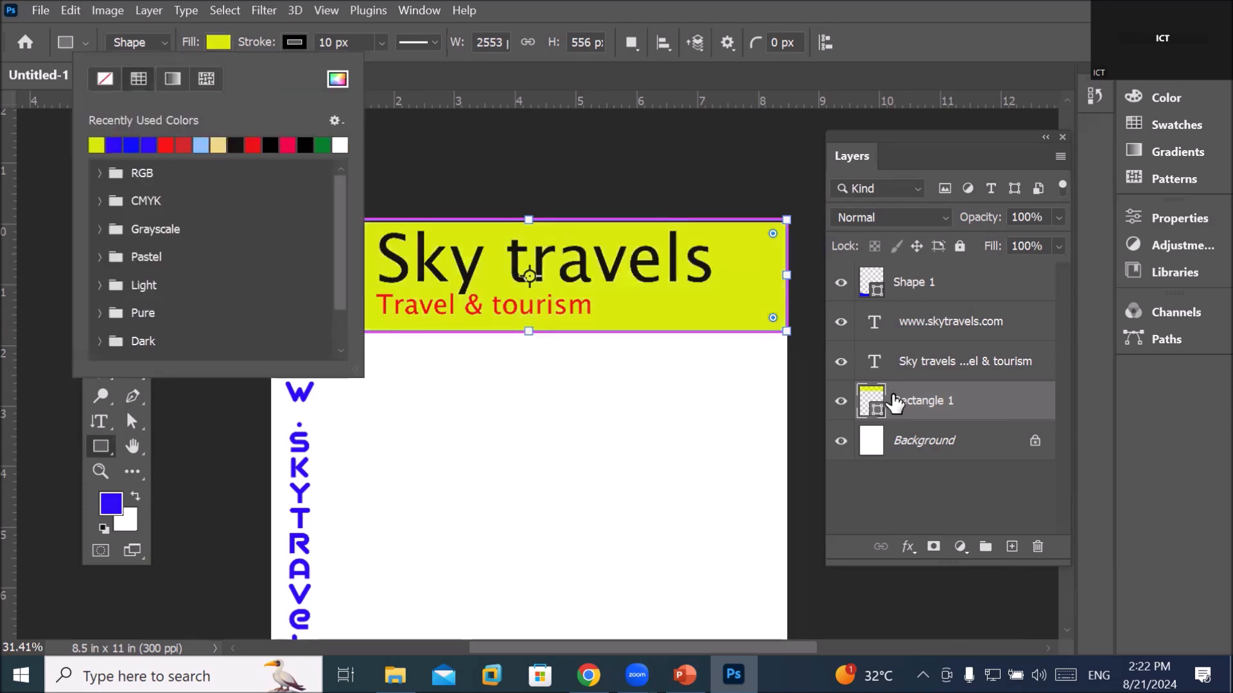
pyautogui.click(897, 407)
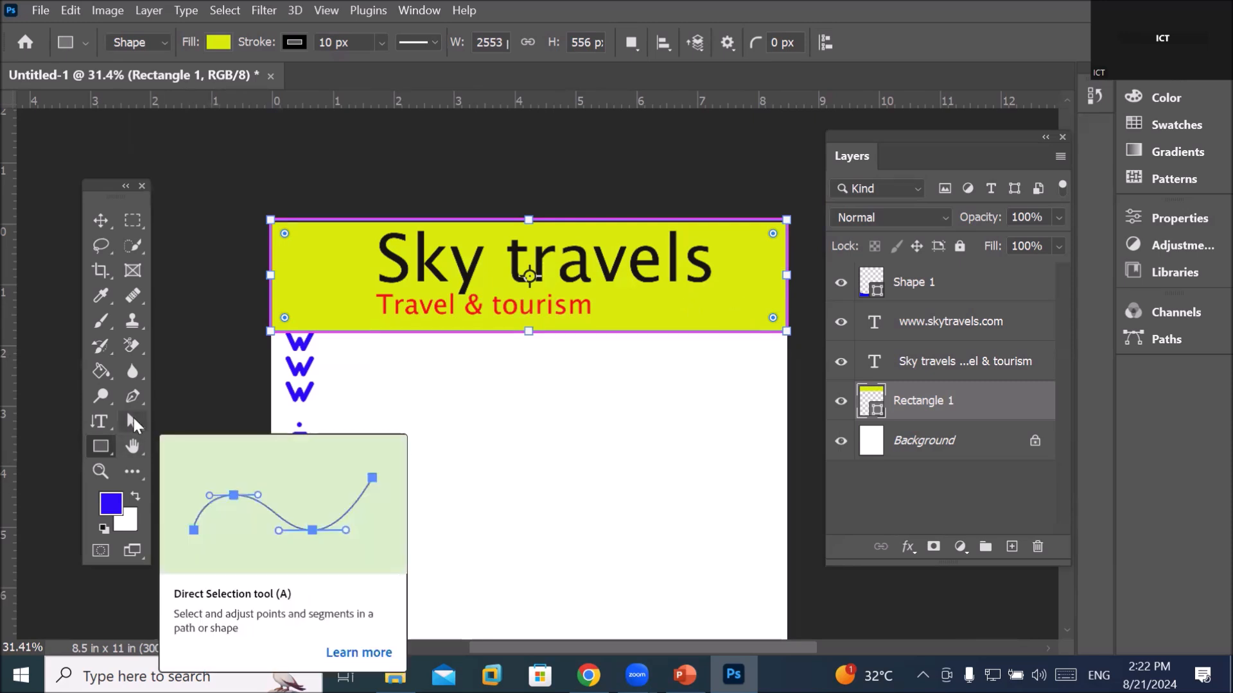
pyautogui.click(133, 419)
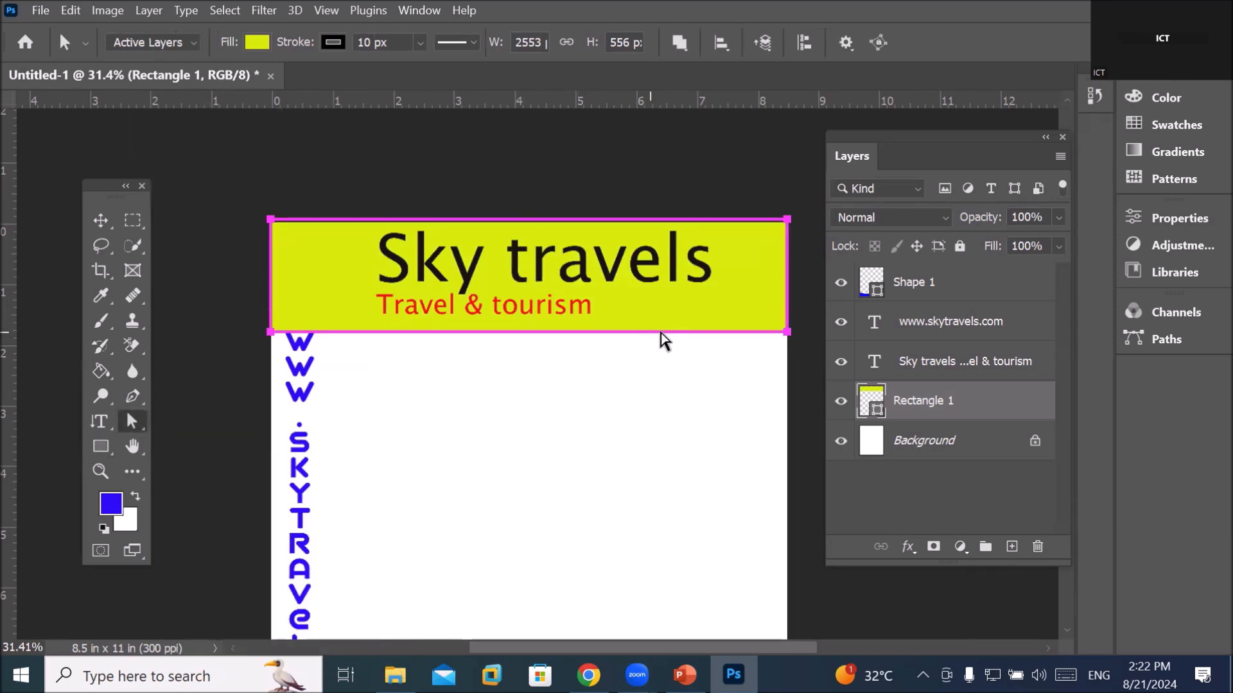
pyautogui.click(787, 332)
pyautogui.click(134, 398)
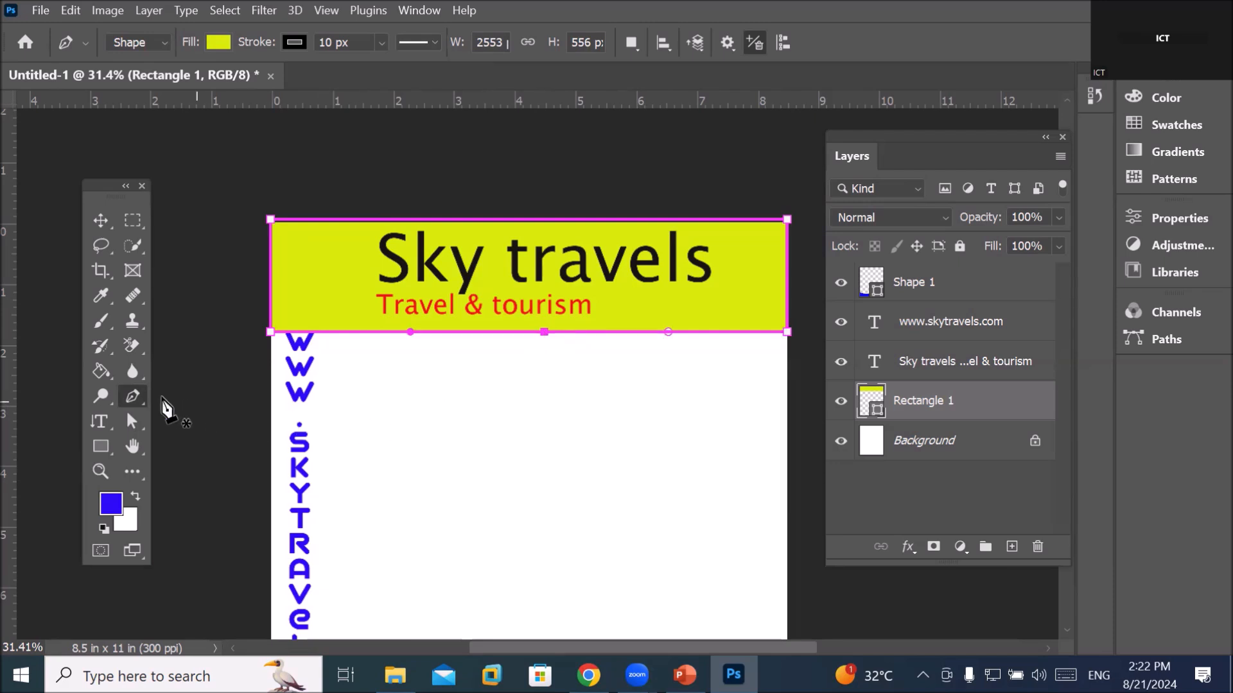
pyautogui.click(134, 418)
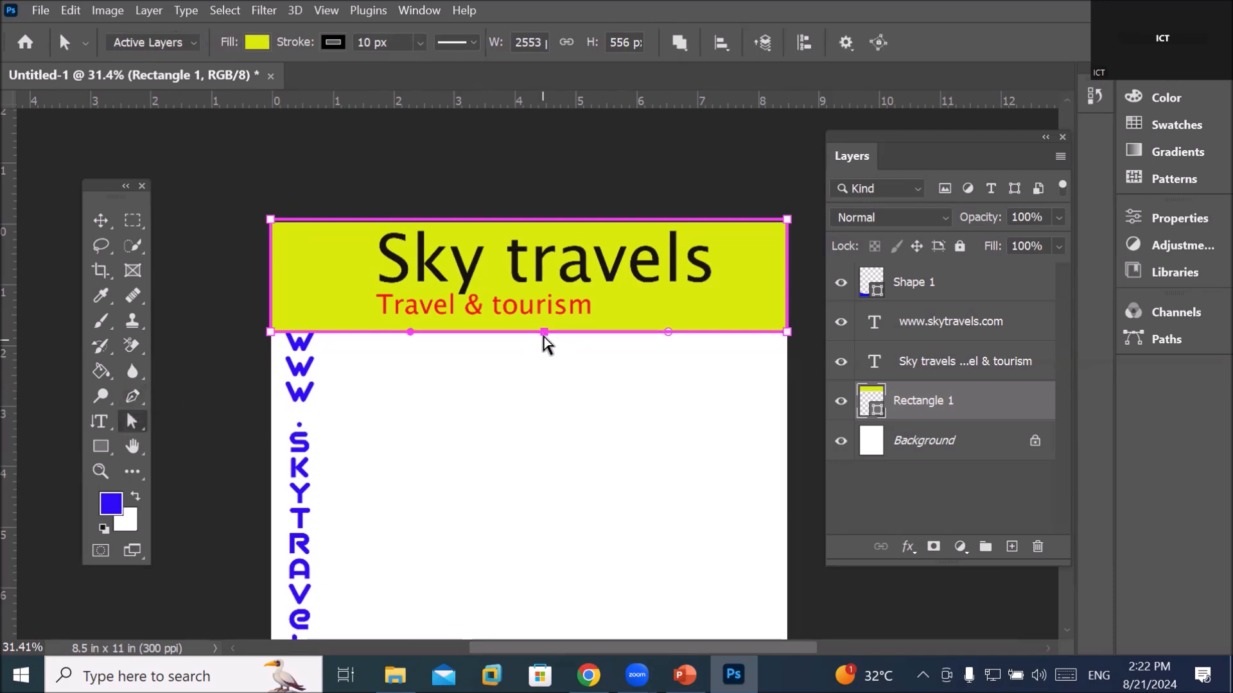
pyautogui.moveTo(545, 332); pyautogui.dragTo(547, 397)
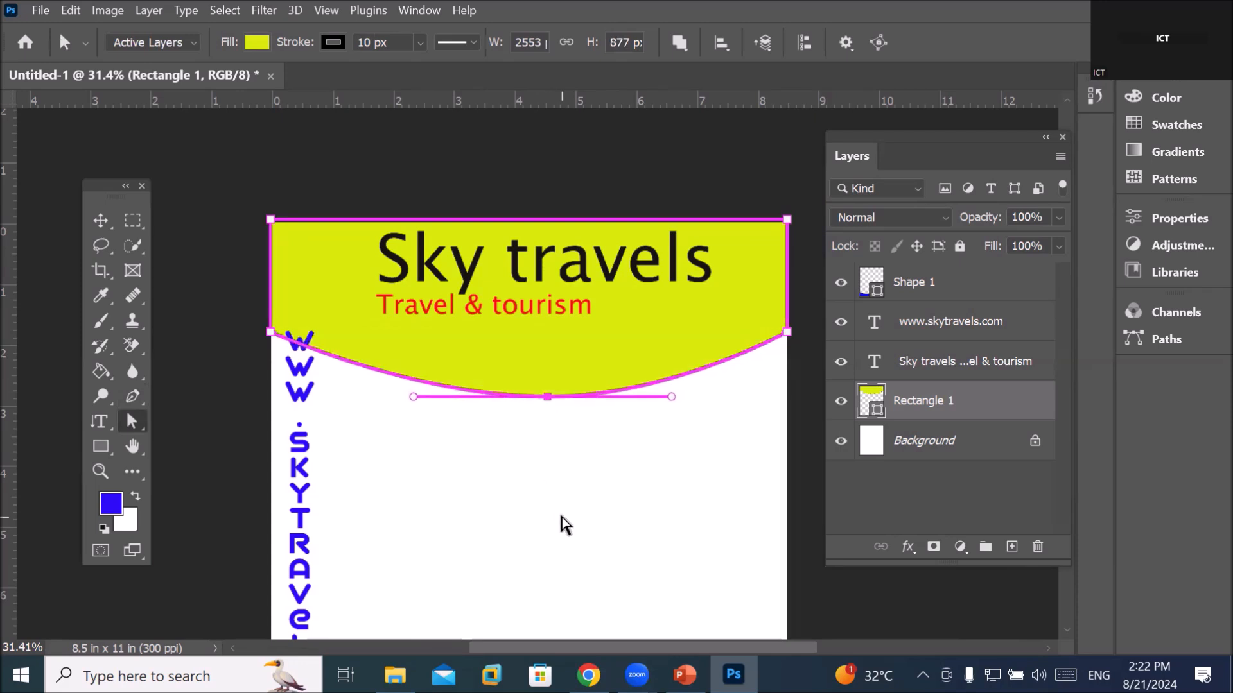
pyautogui.hotkey('ctrl', 'z')
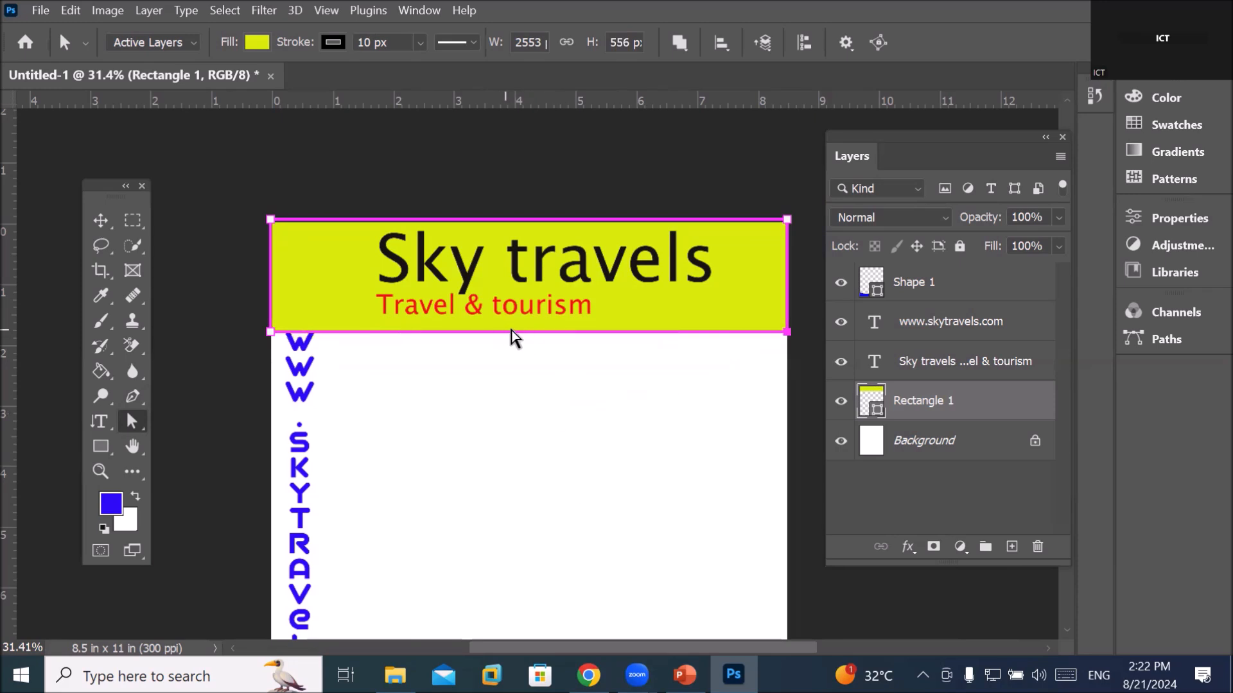
pyautogui.click(133, 398)
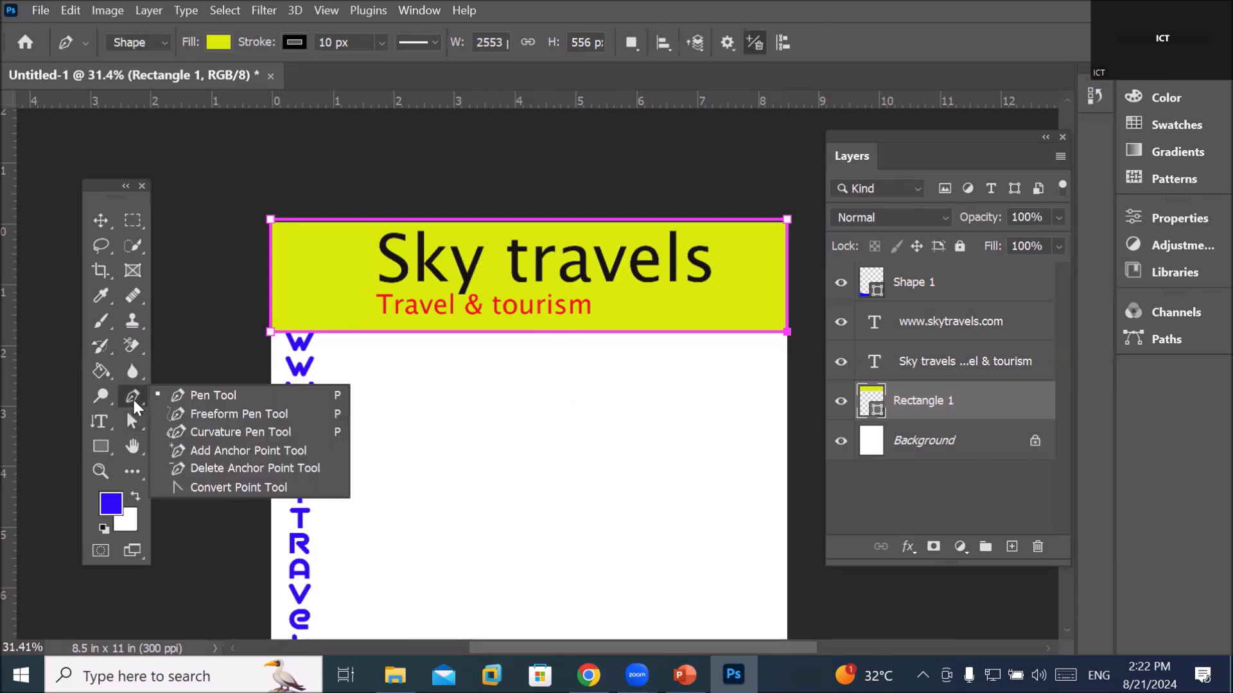
# Pull the header's bottom-edge midpoint down into an arc, converting it to a regular path
pyautogui.click(251, 434)
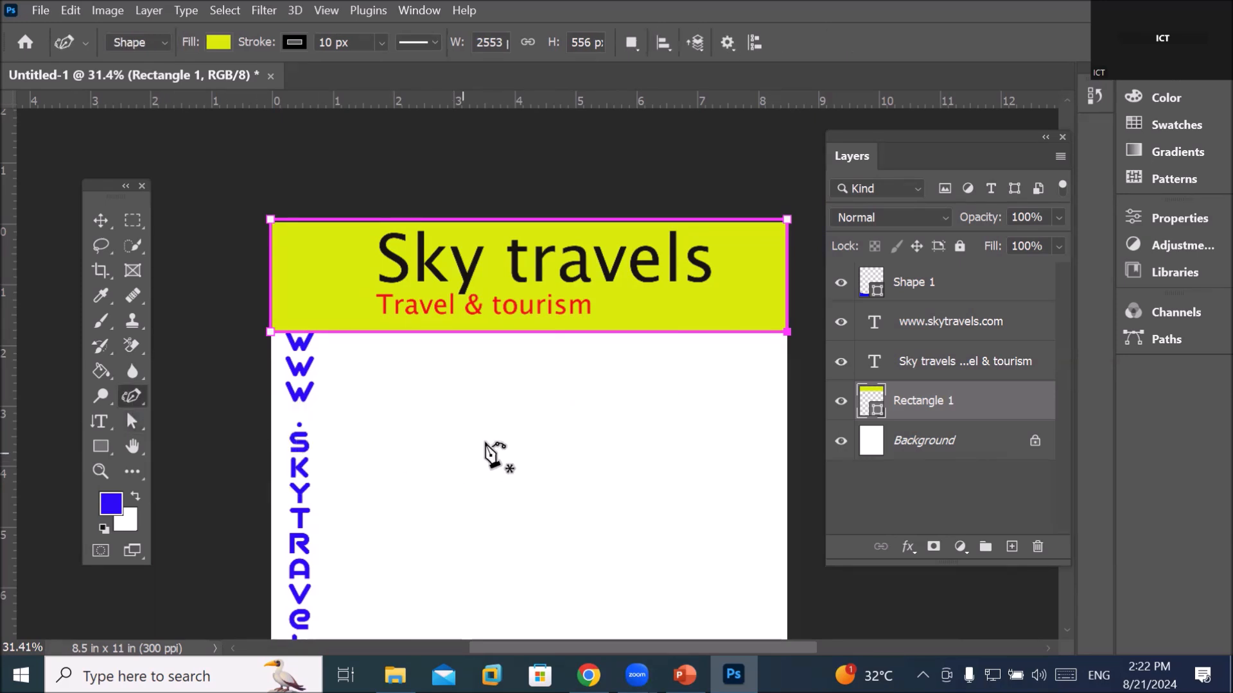
pyautogui.click(543, 332)
pyautogui.moveTo(543, 332); pyautogui.dragTo(543, 386)
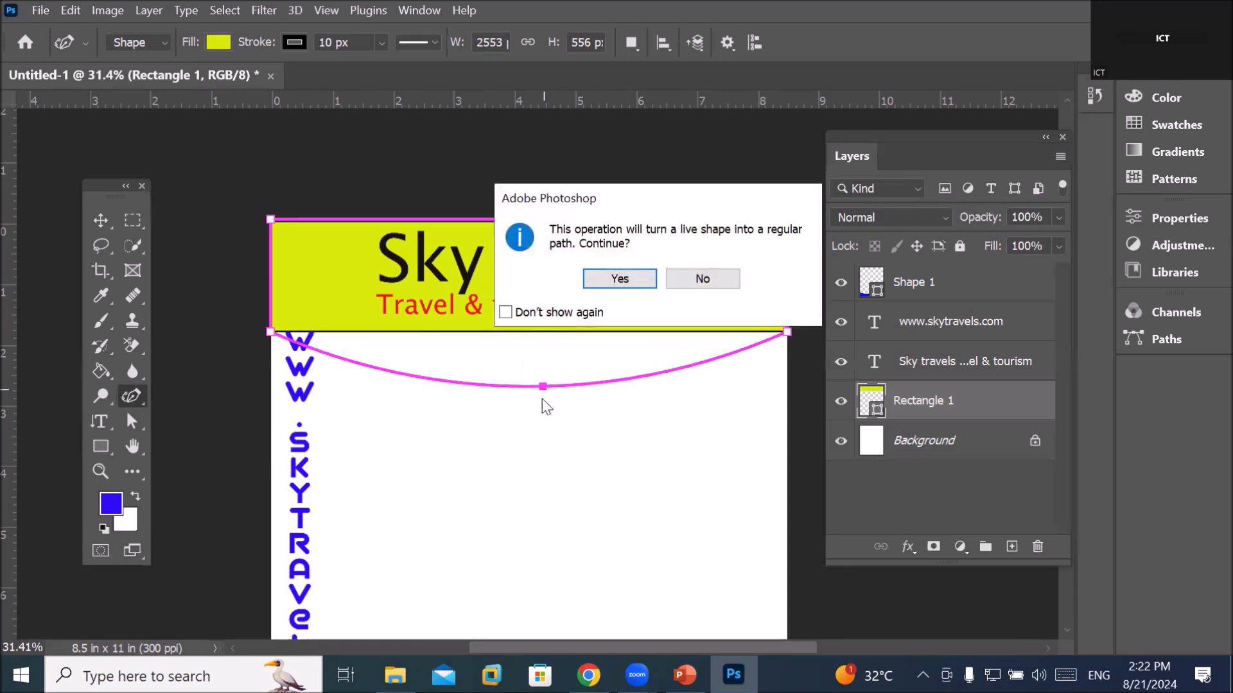
pyautogui.click(620, 279)
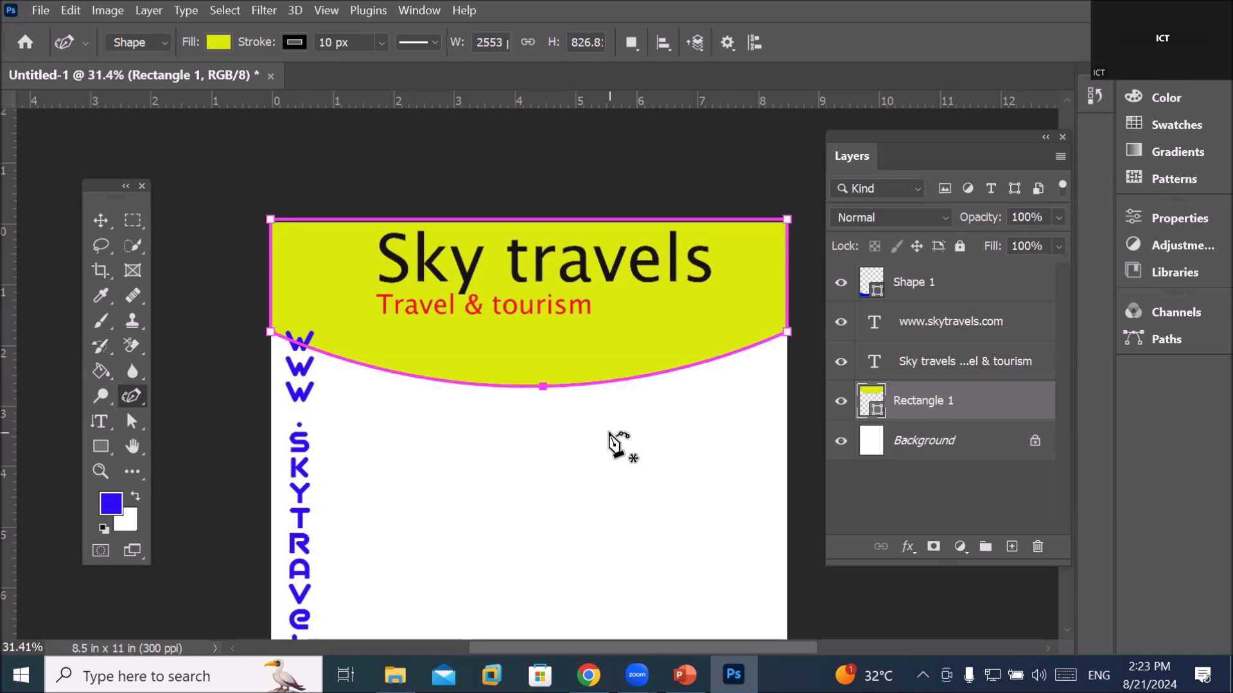
pyautogui.click(132, 396)
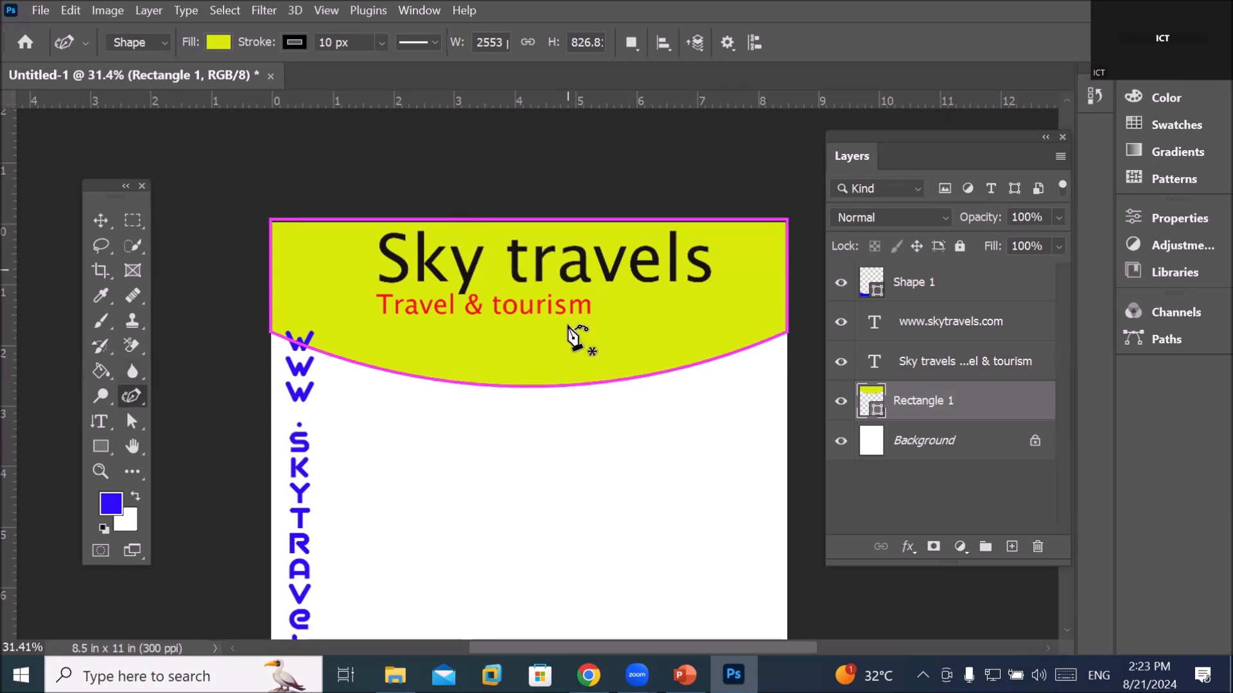
pyautogui.scroll(-3, 542, 325)
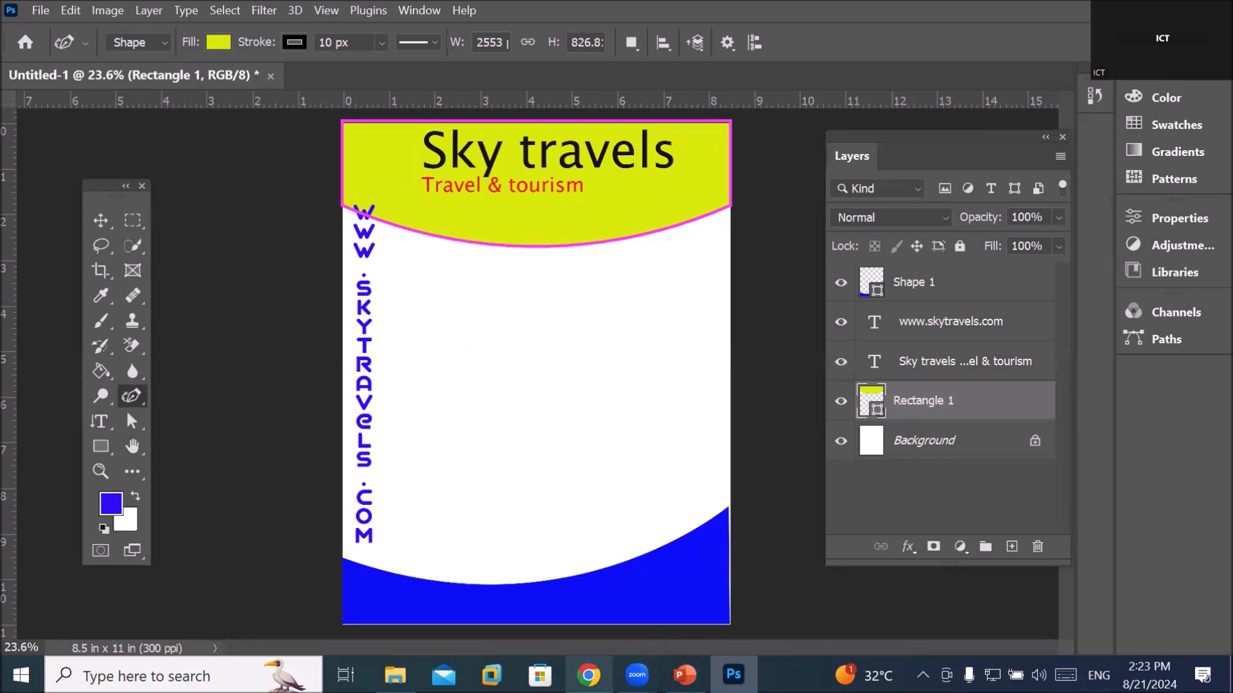
# In Chrome, search Google for 'travel and tourism images'
pyautogui.moveTo(588, 676)
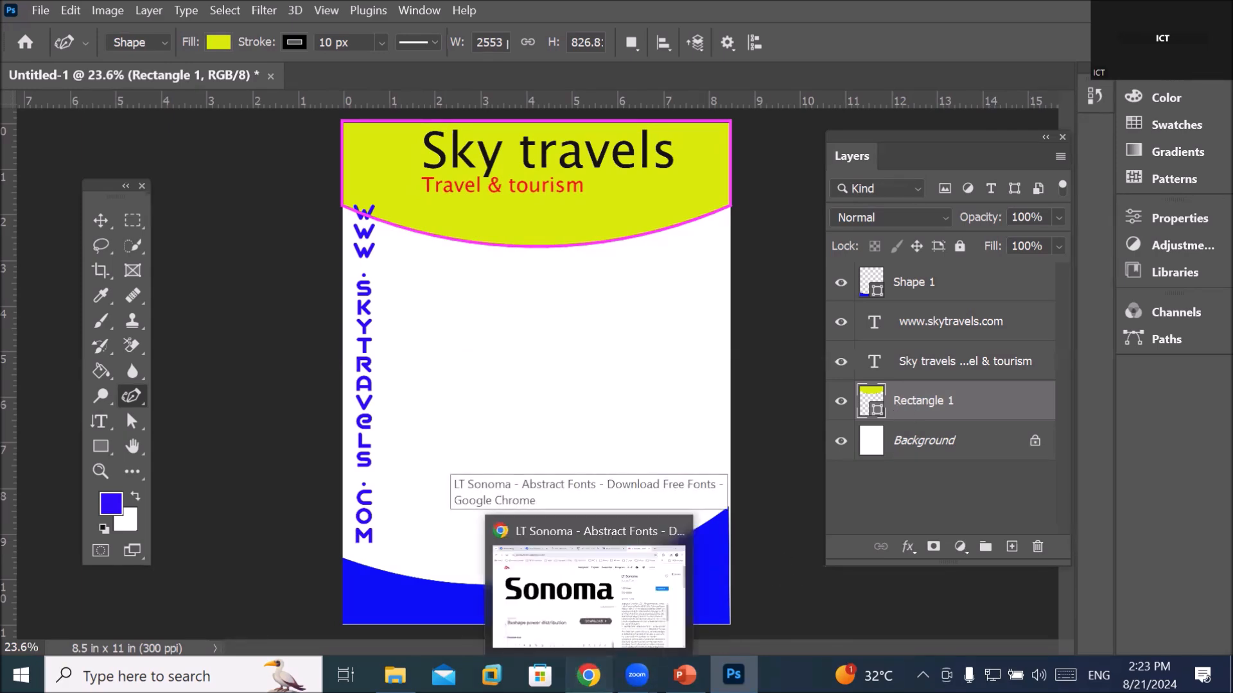
pyautogui.click(588, 675)
pyautogui.click(334, 62)
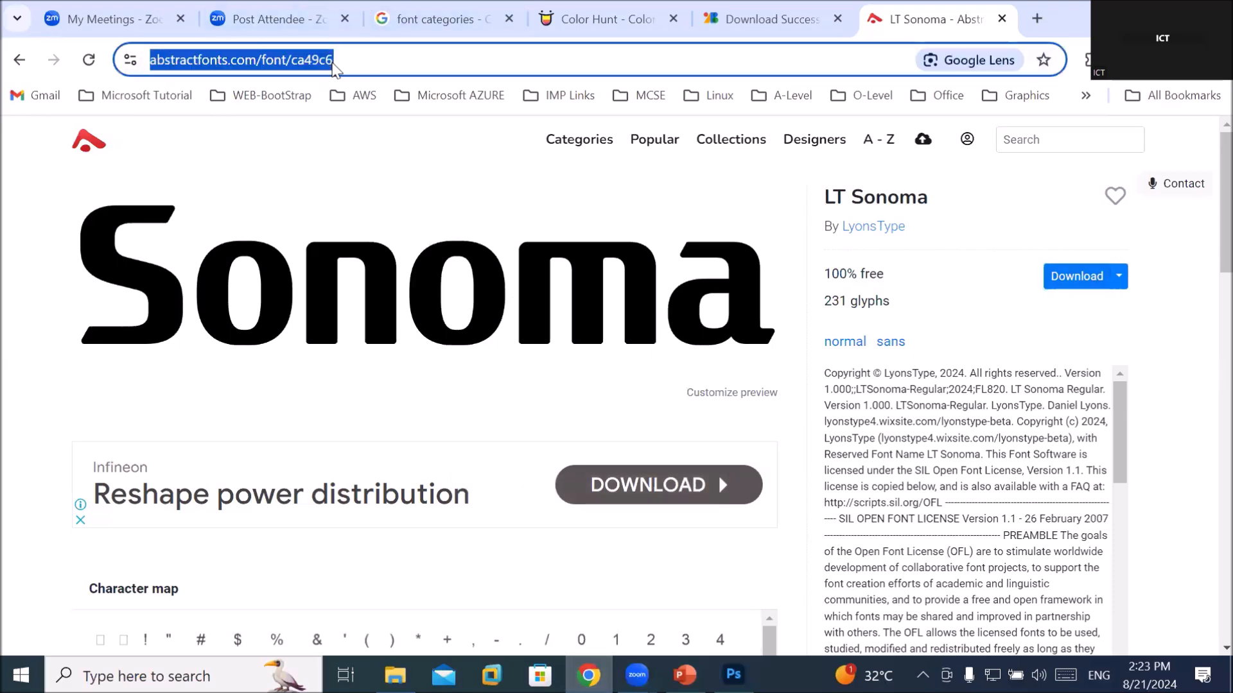
pyautogui.write('google.com')
pyautogui.press('Return')
pyautogui.write('travel and tourism images')
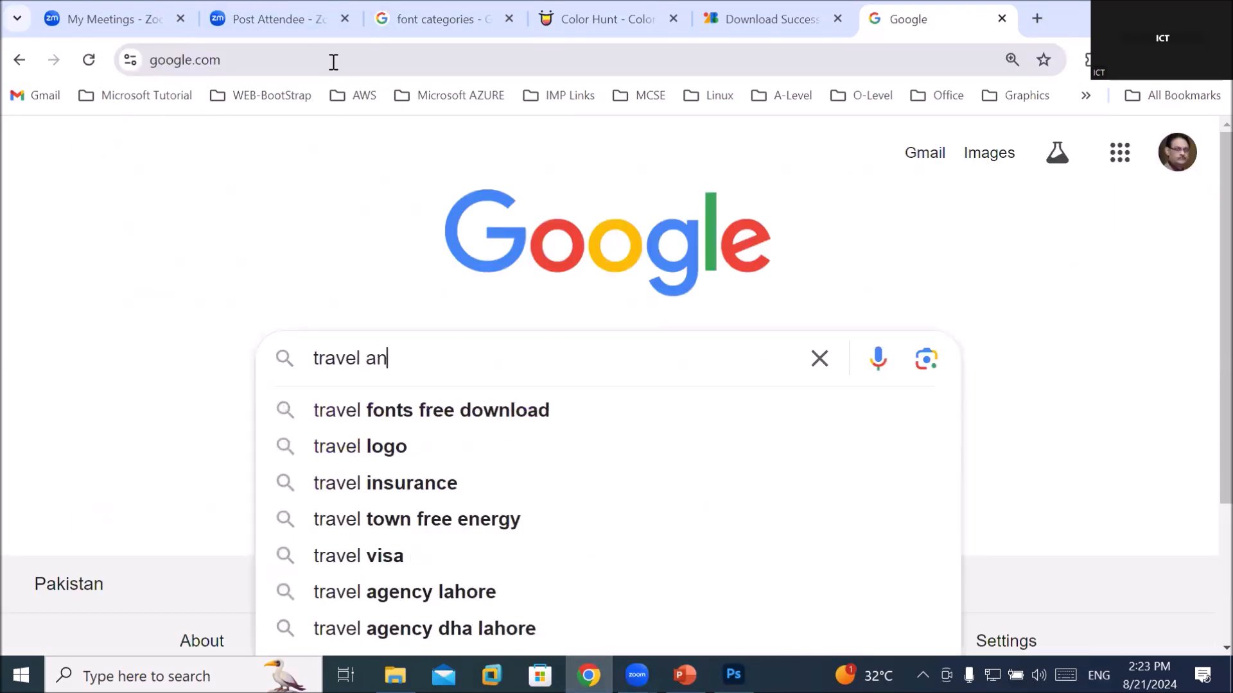
pyautogui.press('Return')
# Save one of the tourism photos as 'torism image'
pyautogui.scroll(-1, 509, 363)
pyautogui.rightClick(437, 371)
pyautogui.click(526, 411)
pyautogui.write('toris')
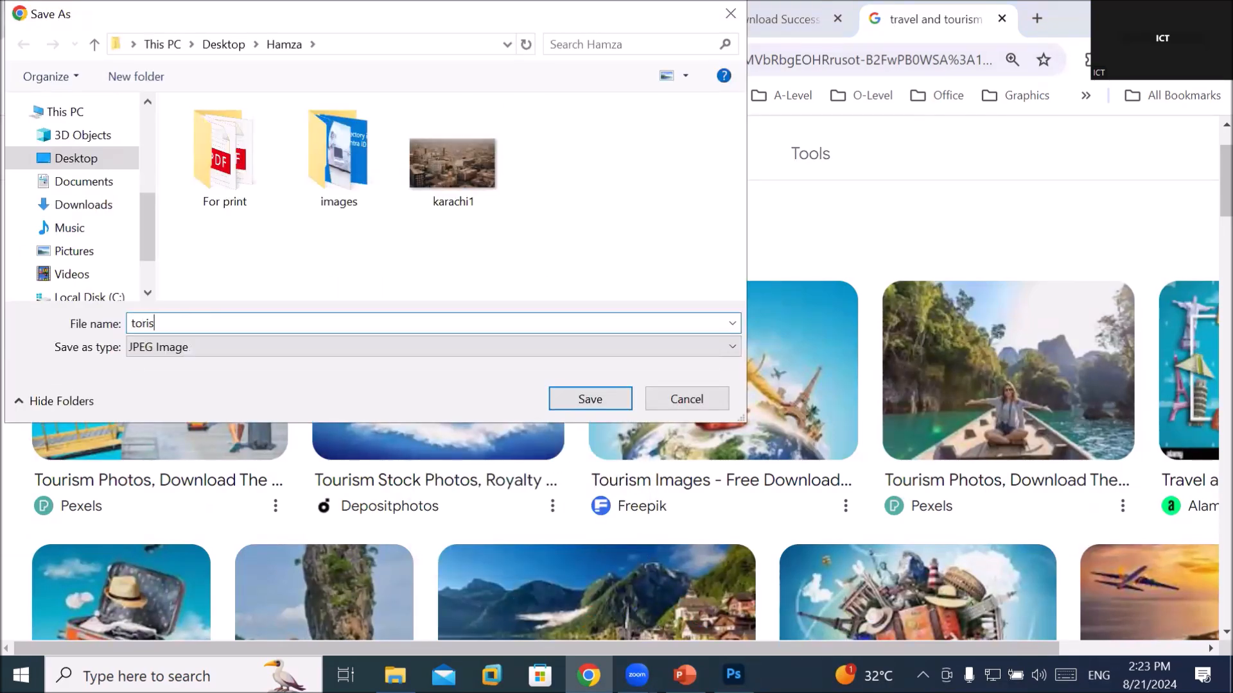
pyautogui.write('m image')
pyautogui.click(596, 402)
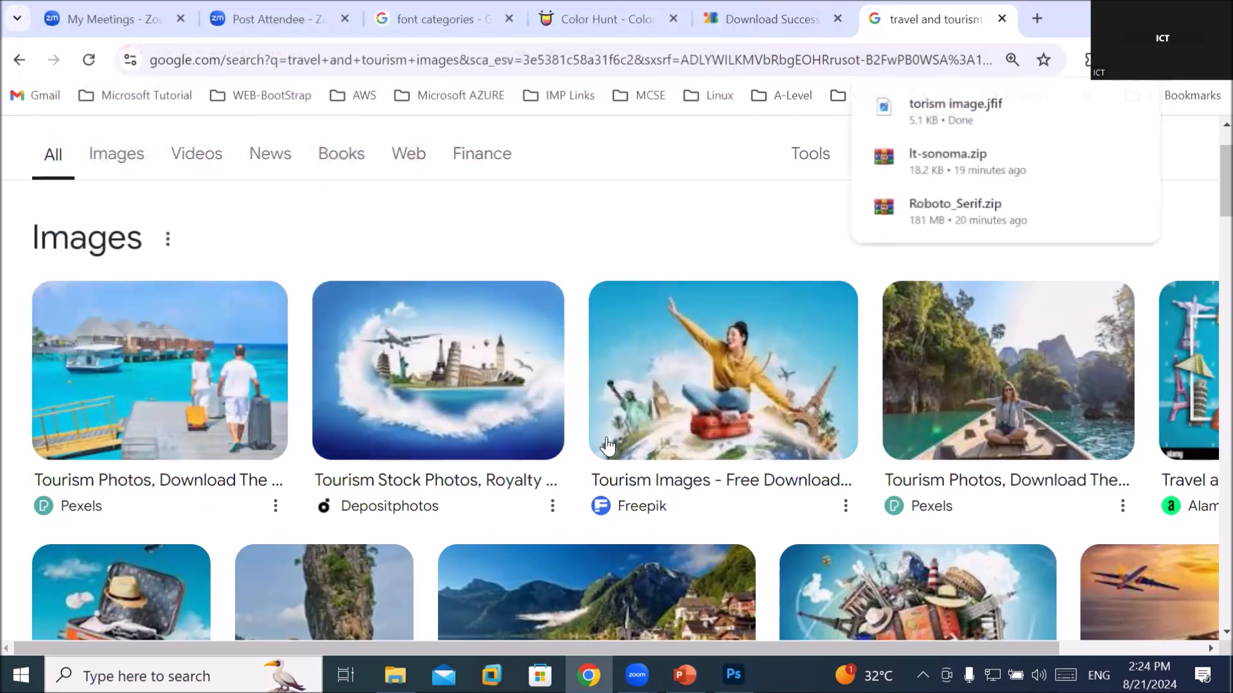
pyautogui.click(733, 674)
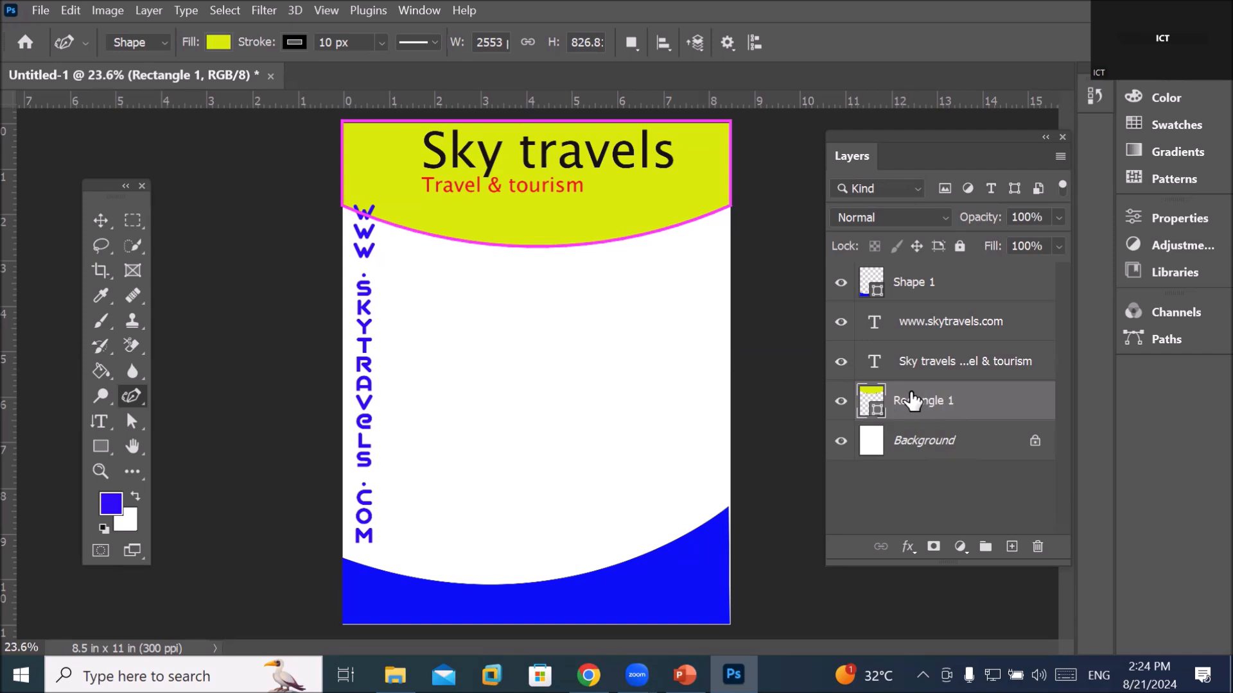
# Place the torism image file into the flyer
pyautogui.click(41, 11)
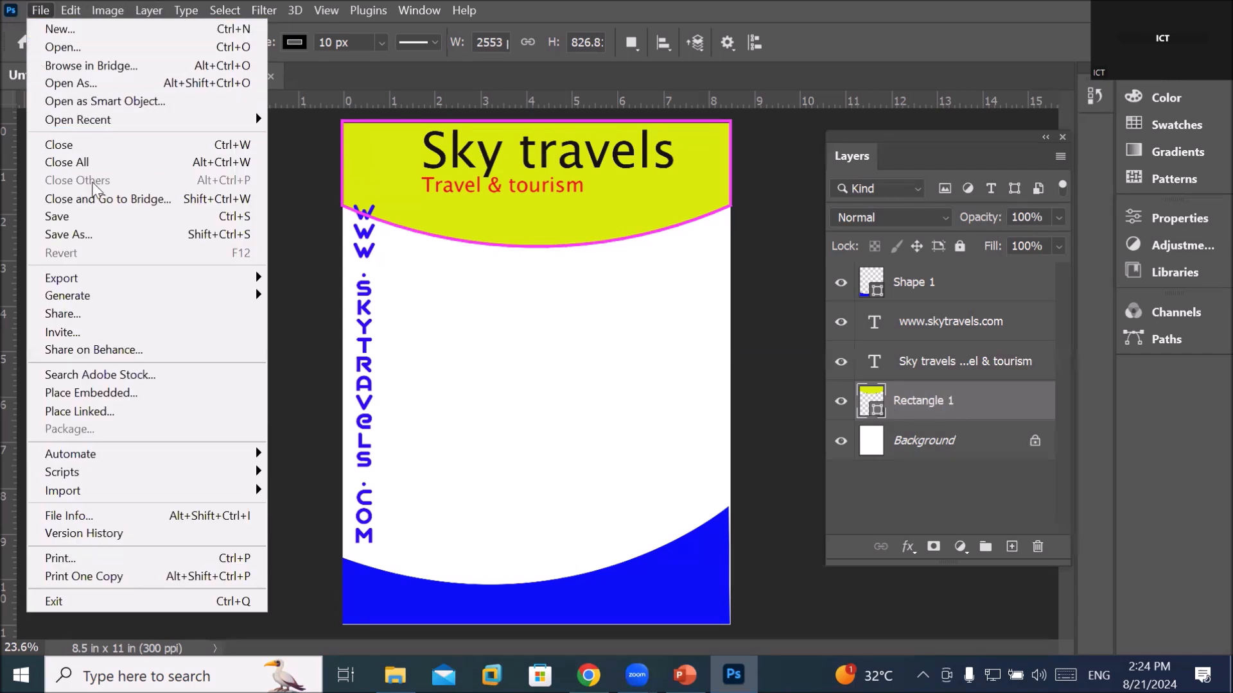
pyautogui.moveTo(141, 461)
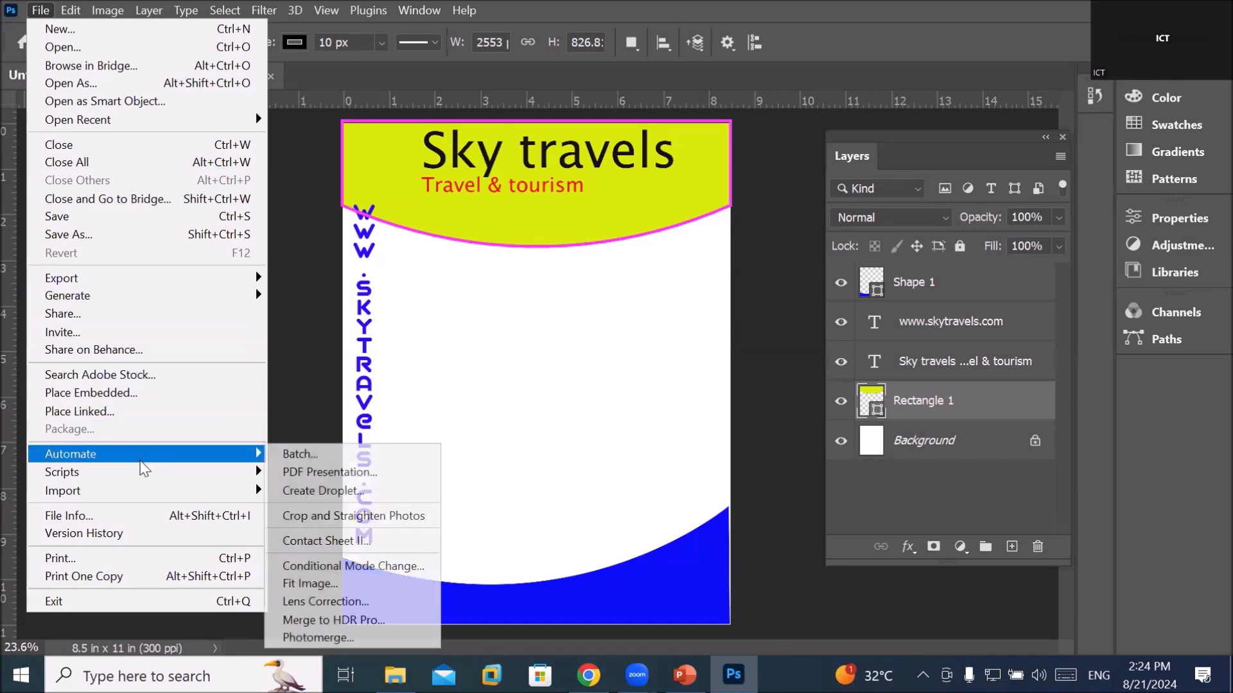
pyautogui.click(156, 394)
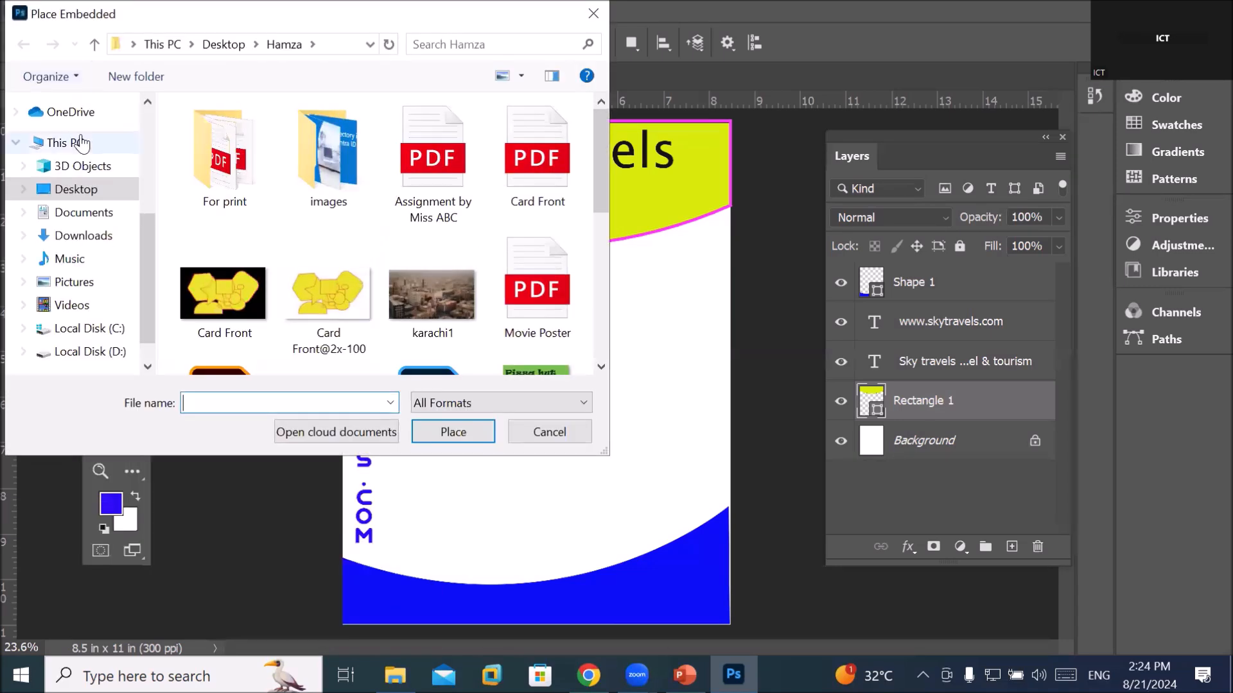
pyautogui.scroll(-5, 372, 249)
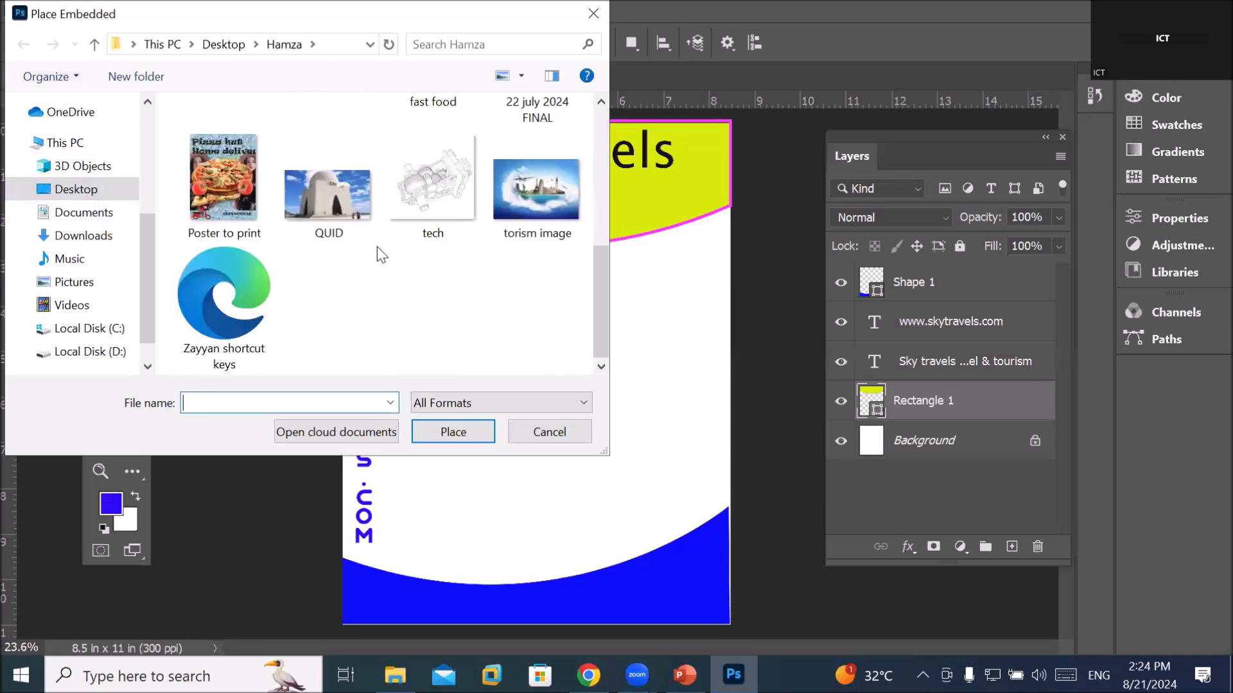
pyautogui.doubleClick(520, 205)
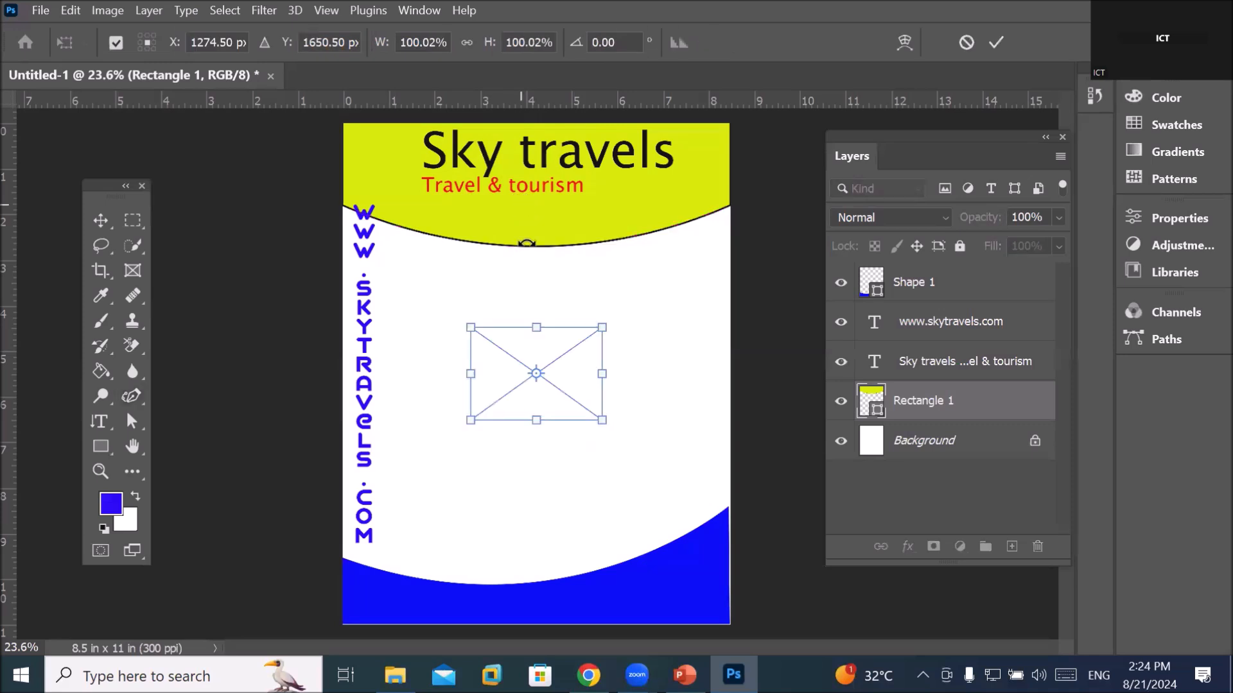
# Stretch the torism photo and move it up over the header, then commit the transform
pyautogui.moveTo(604, 374); pyautogui.dragTo(690, 372)
pyautogui.moveTo(468, 377); pyautogui.dragTo(363, 382)
pyautogui.moveTo(518, 420); pyautogui.dragTo(534, 461)
pyautogui.moveTo(519, 396); pyautogui.dragTo(512, 180)
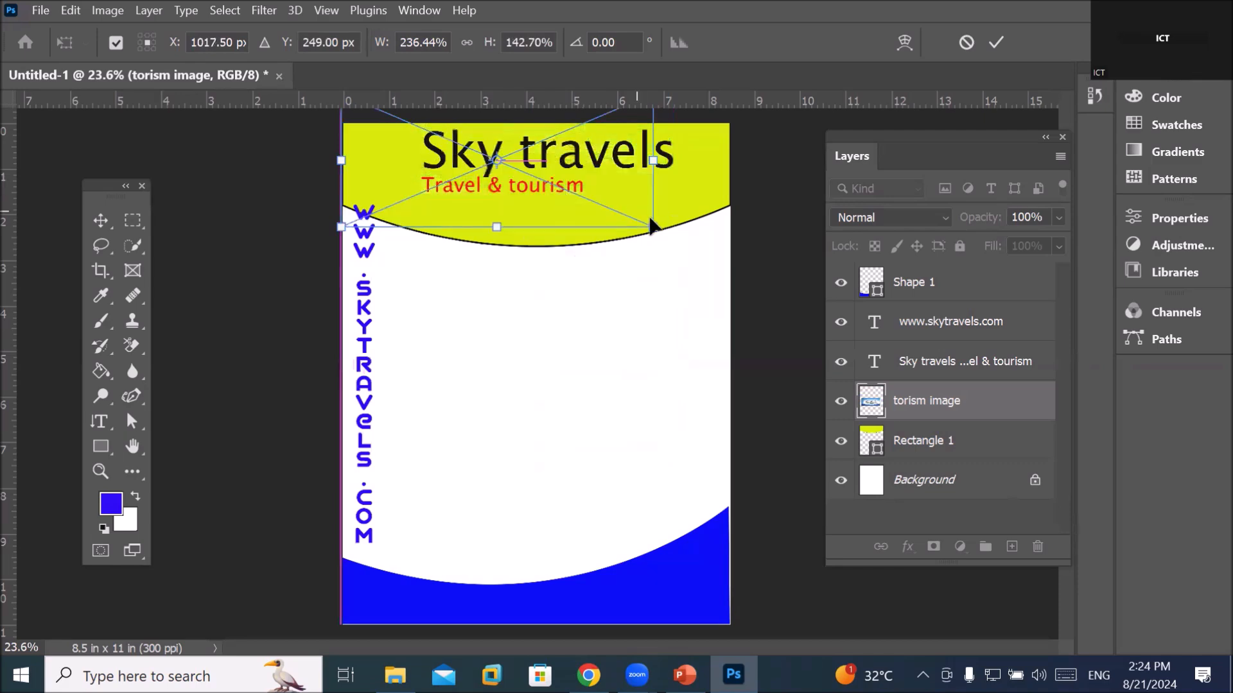
pyautogui.moveTo(653, 227); pyautogui.dragTo(744, 291)
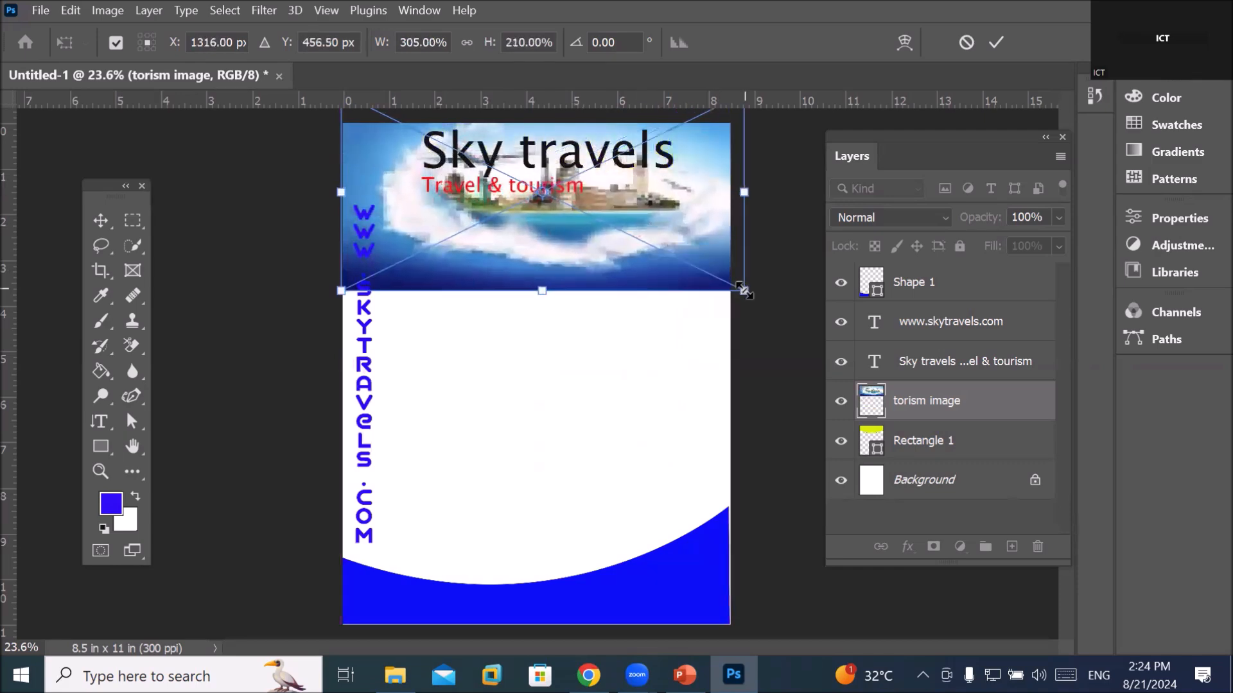
pyautogui.click(995, 43)
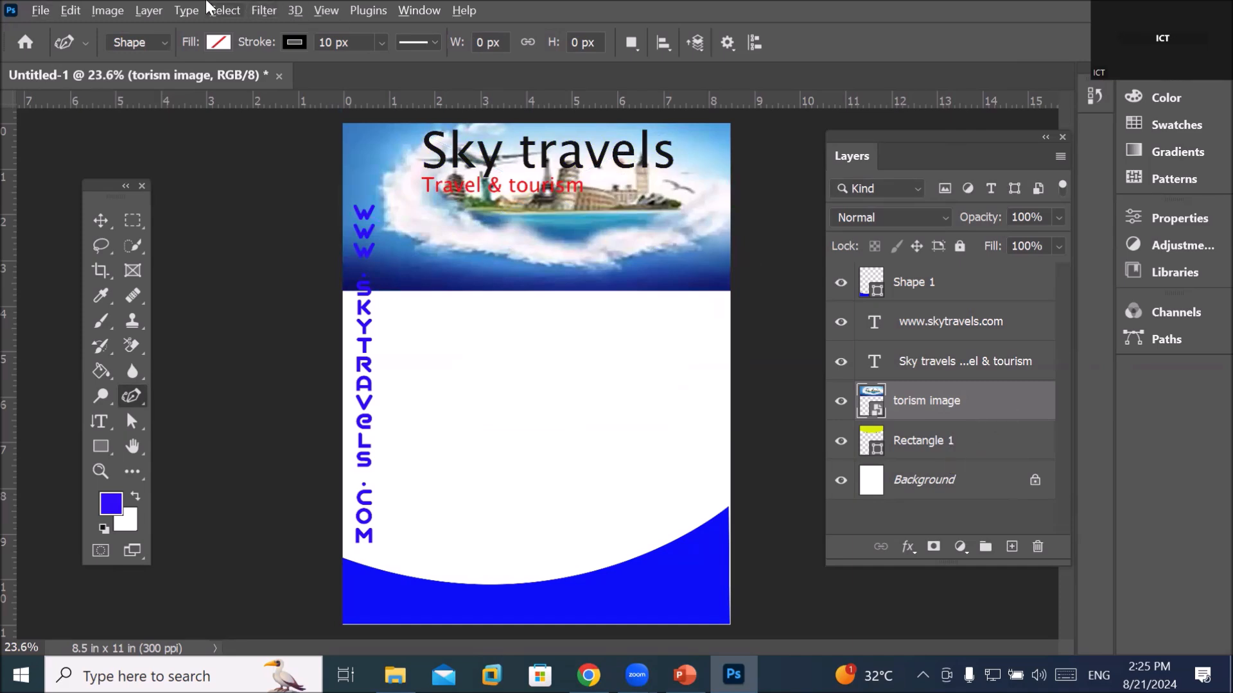
# Clip the torism photo to the Rectangle 1 header shape with Create Clipping Mask, then select Rectangle 1
pyautogui.click(156, 10)
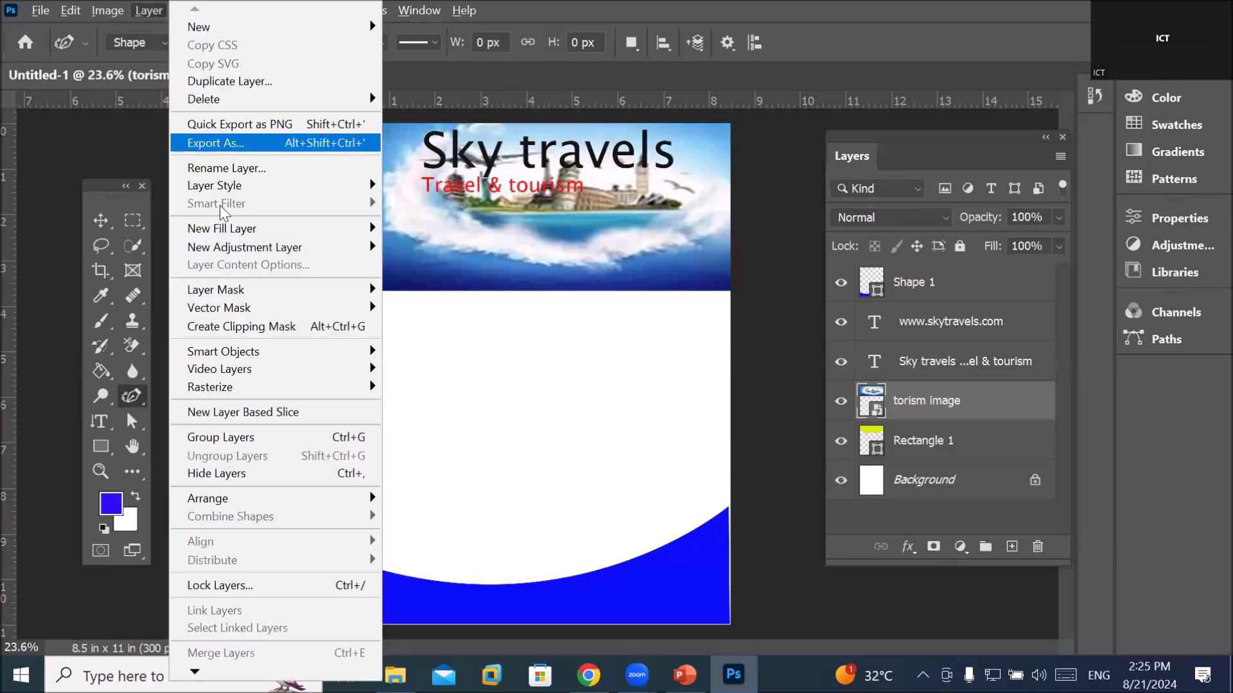
pyautogui.click(255, 327)
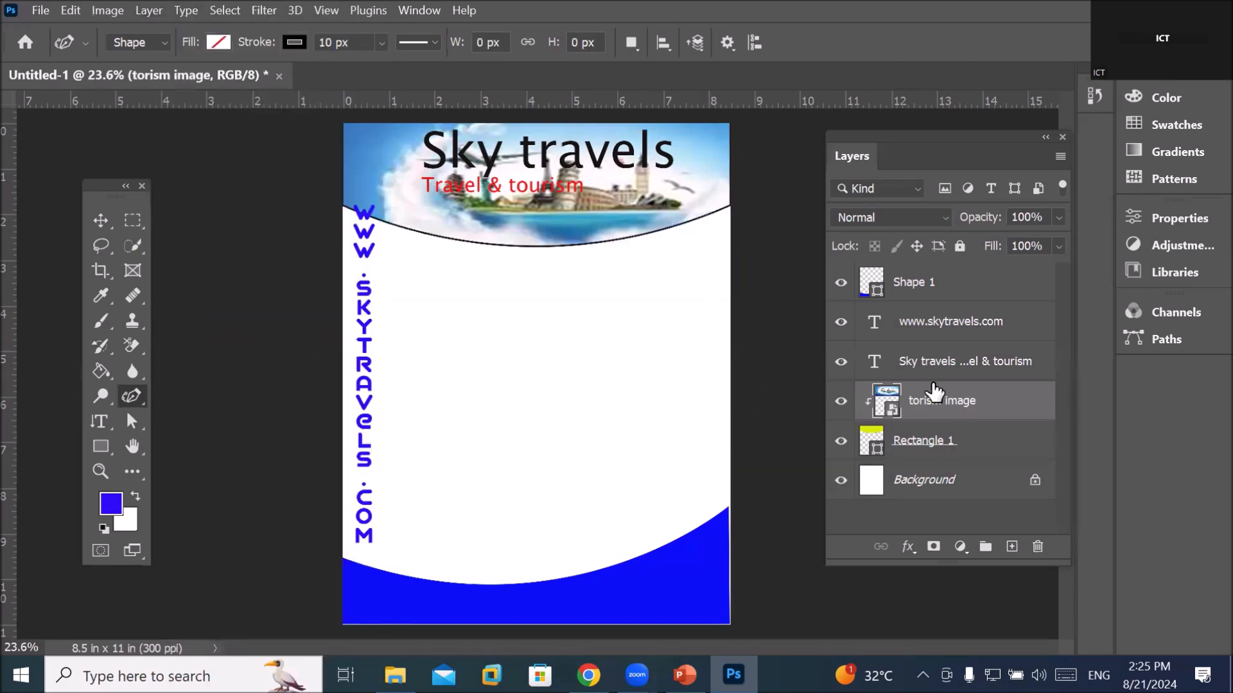
pyautogui.click(919, 452)
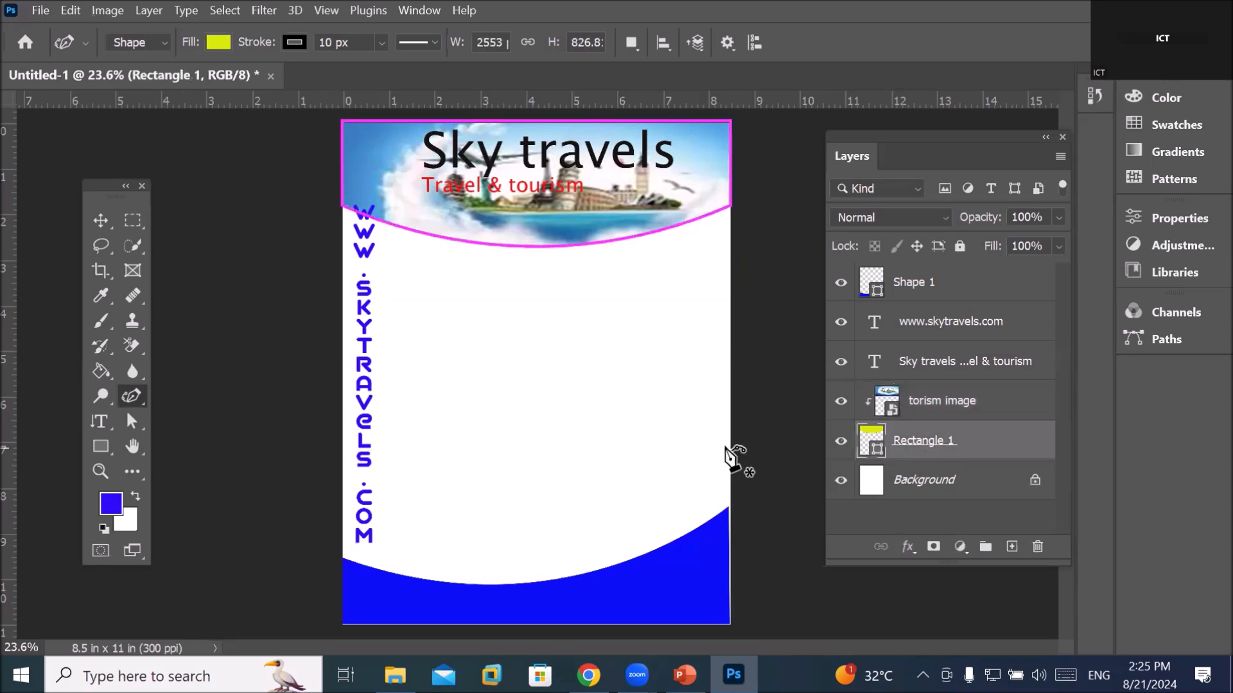
pyautogui.click(92, 218)
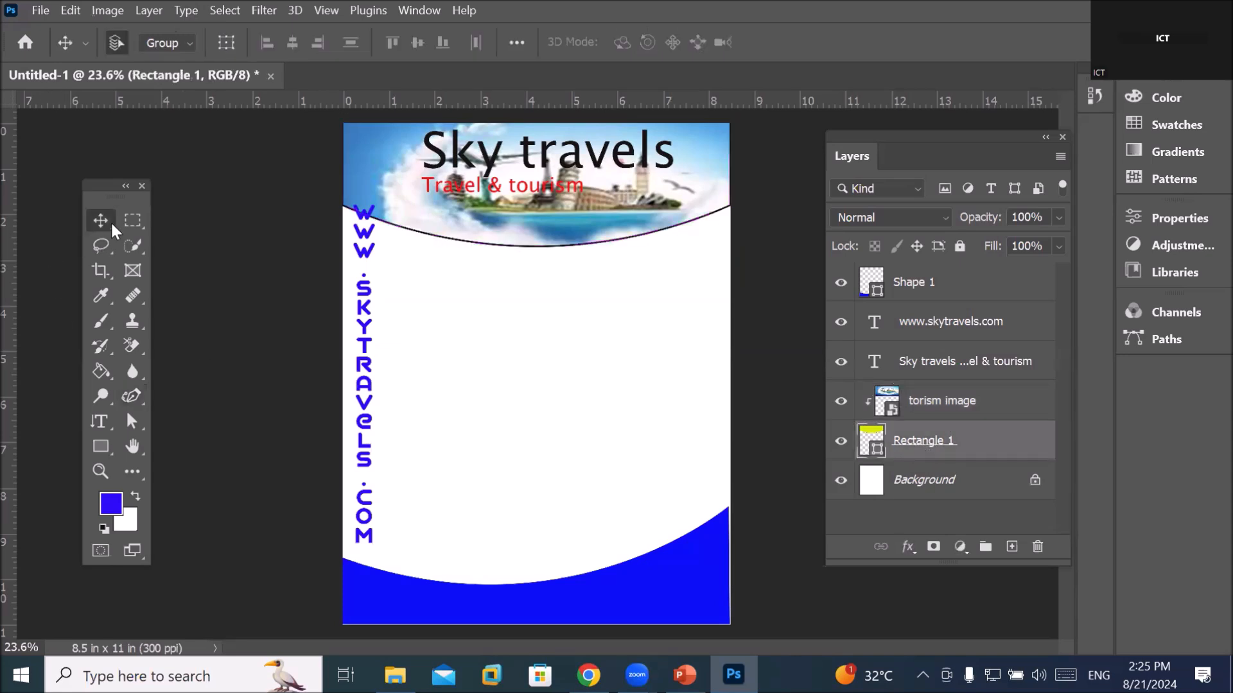
# Set the Rectangle 1 header shape's stroke to No Color
pyautogui.click(217, 360)
pyautogui.scroll(-1, 552, 309)
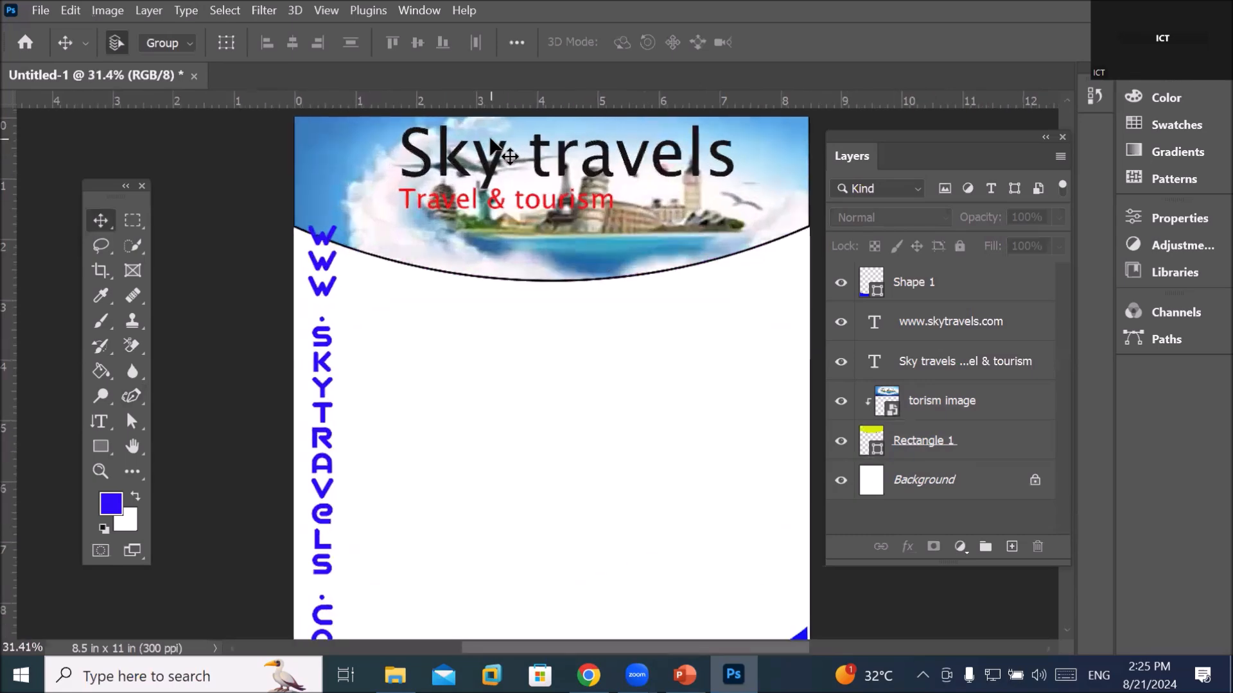
pyautogui.scroll(5, 604, 305)
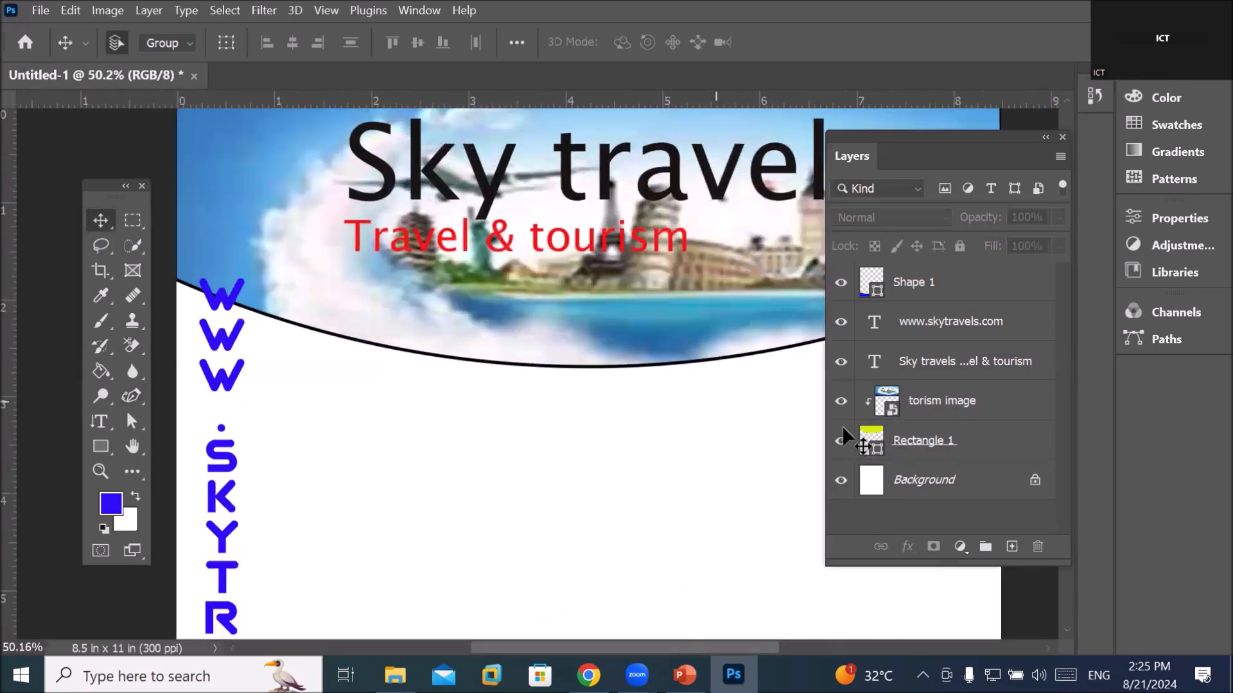
pyautogui.click(928, 443)
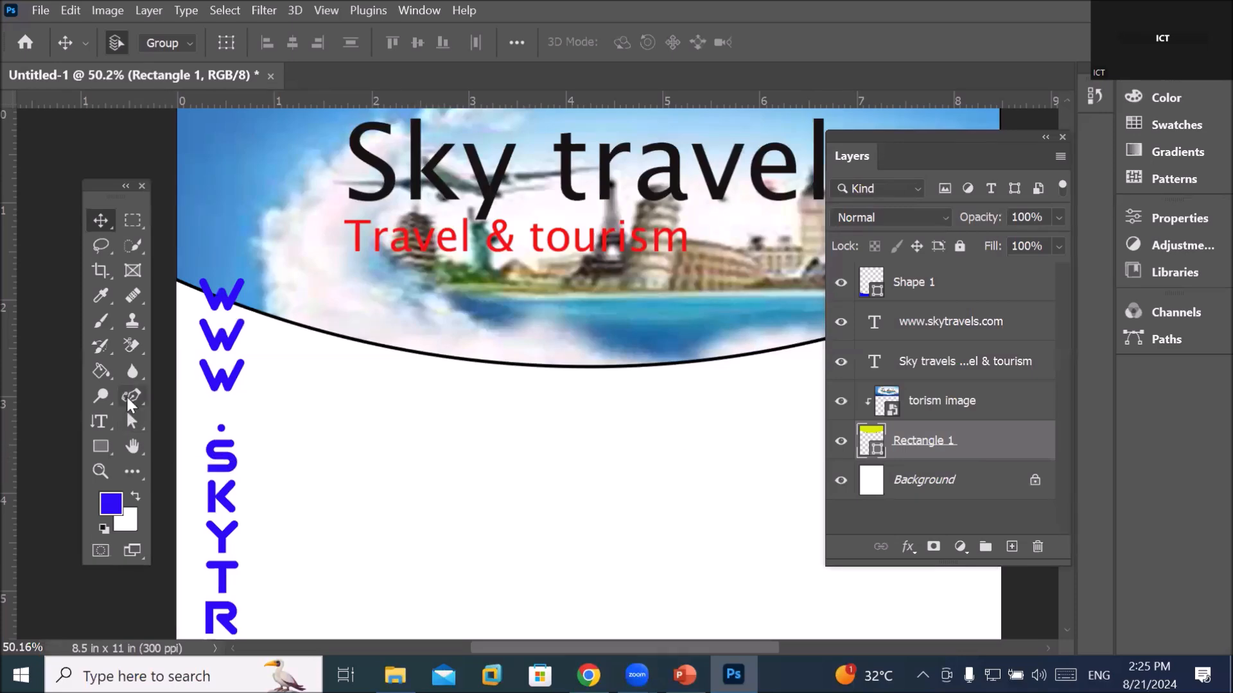
pyautogui.click(131, 399)
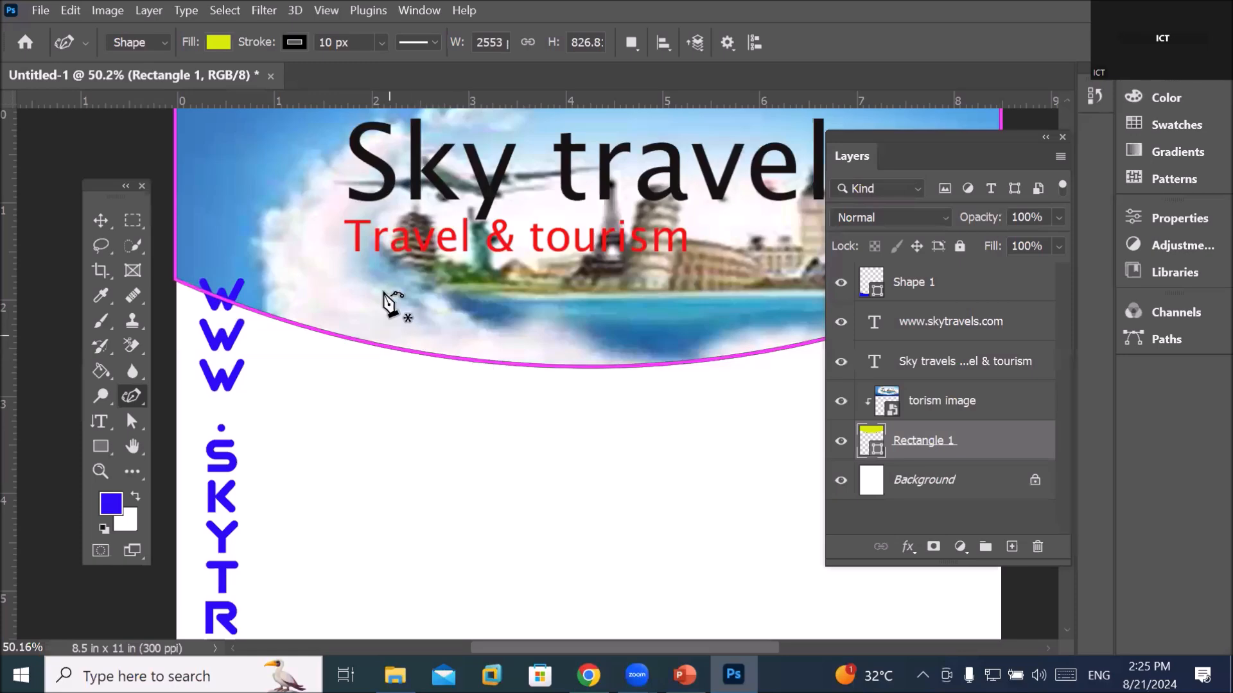
pyautogui.click(292, 42)
pyautogui.click(181, 79)
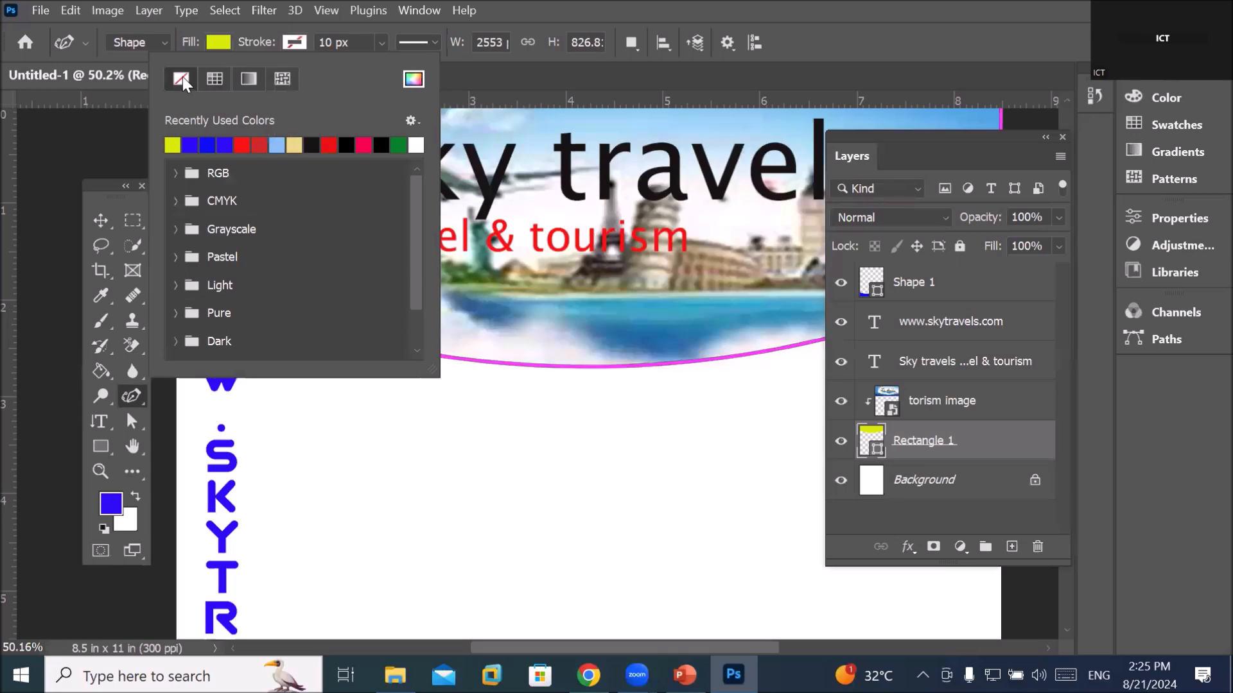
pyautogui.click(902, 492)
# Reselect Rectangle 1, undo an accidental duplicate, and return to the Move tool zoomed out
pyautogui.click(901, 493)
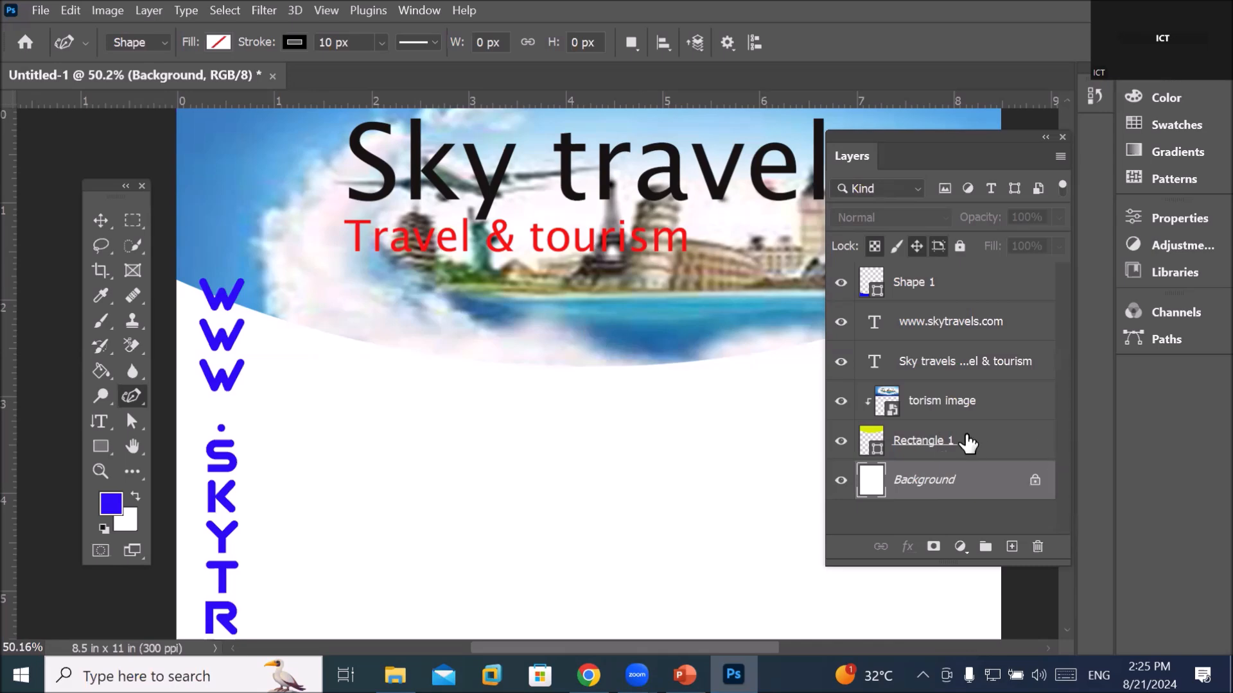
pyautogui.click(935, 442)
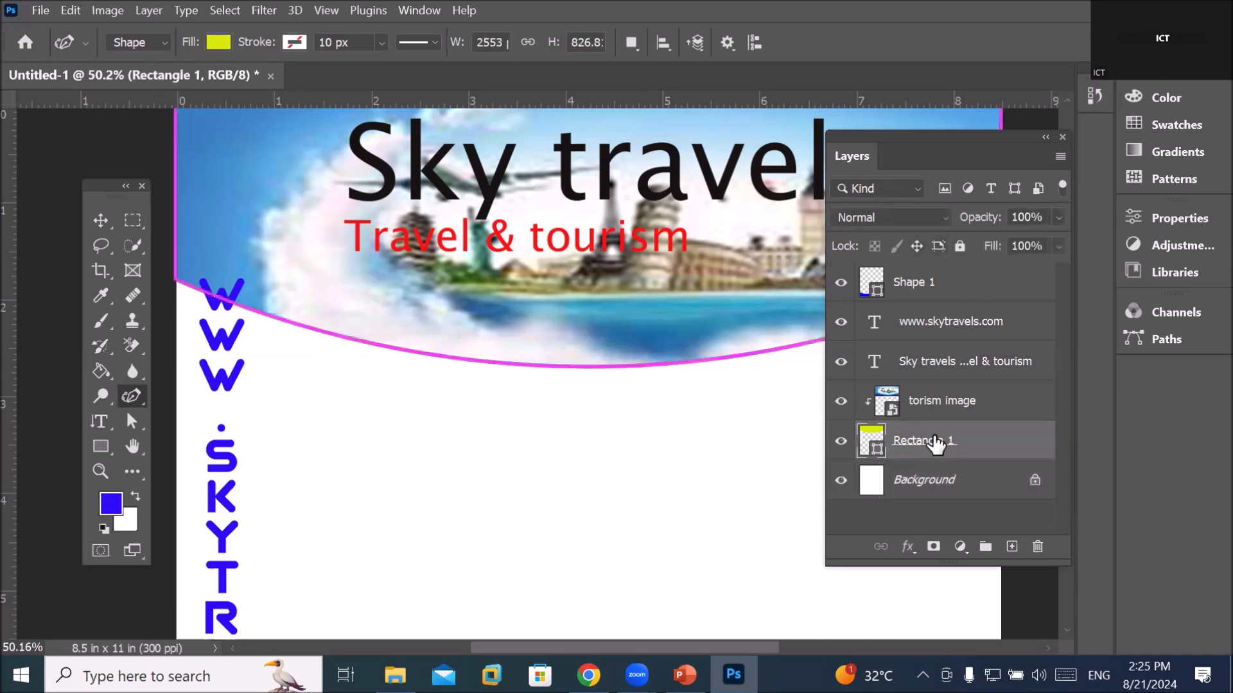
pyautogui.moveTo(918, 453); pyautogui.dragTo(1012, 547)
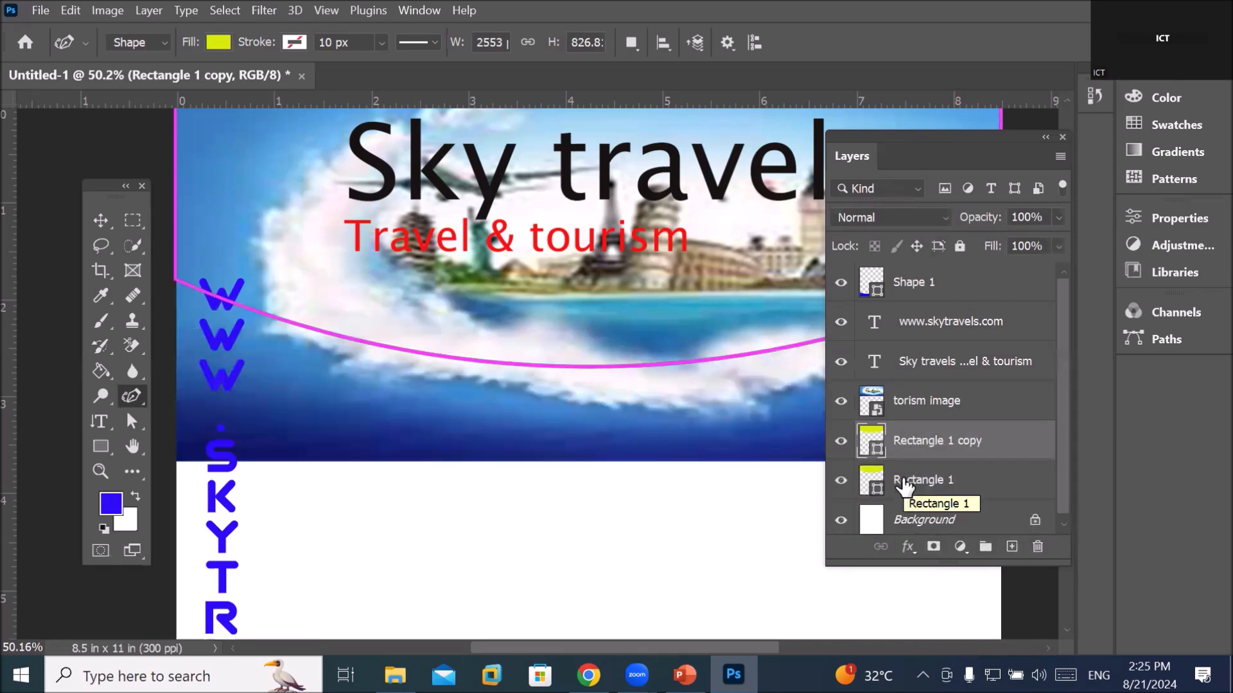
pyautogui.hotkey('ctrl', 'z')
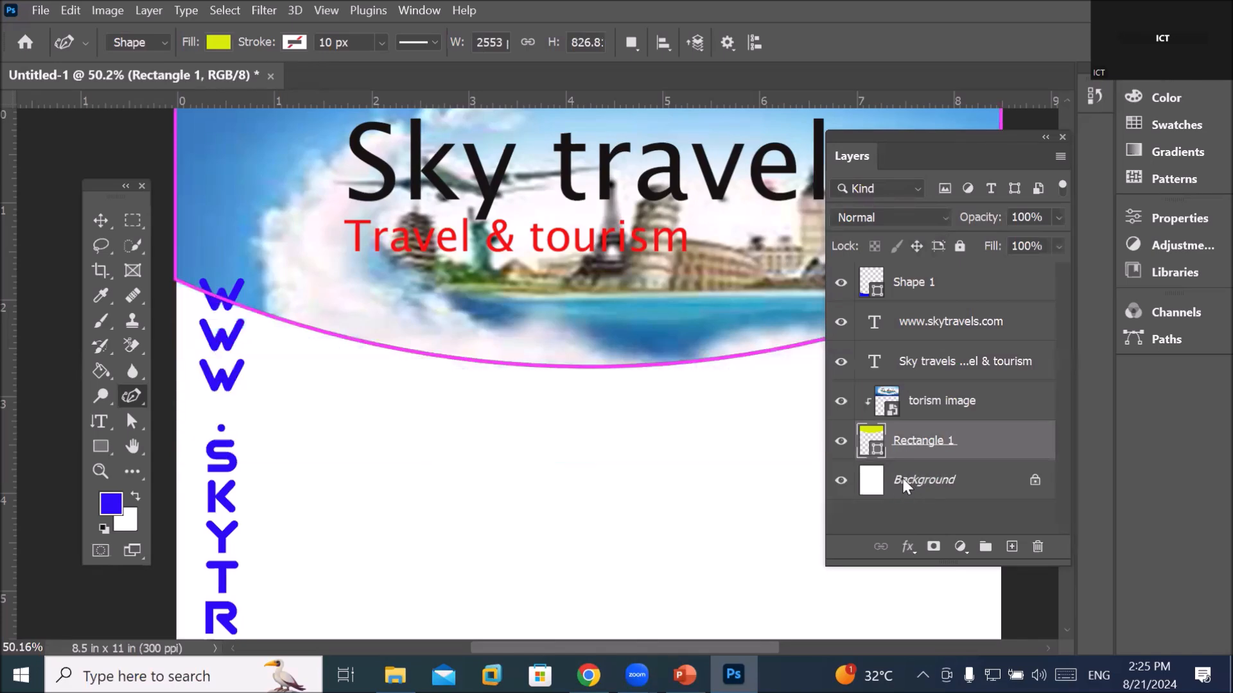
pyautogui.click(100, 220)
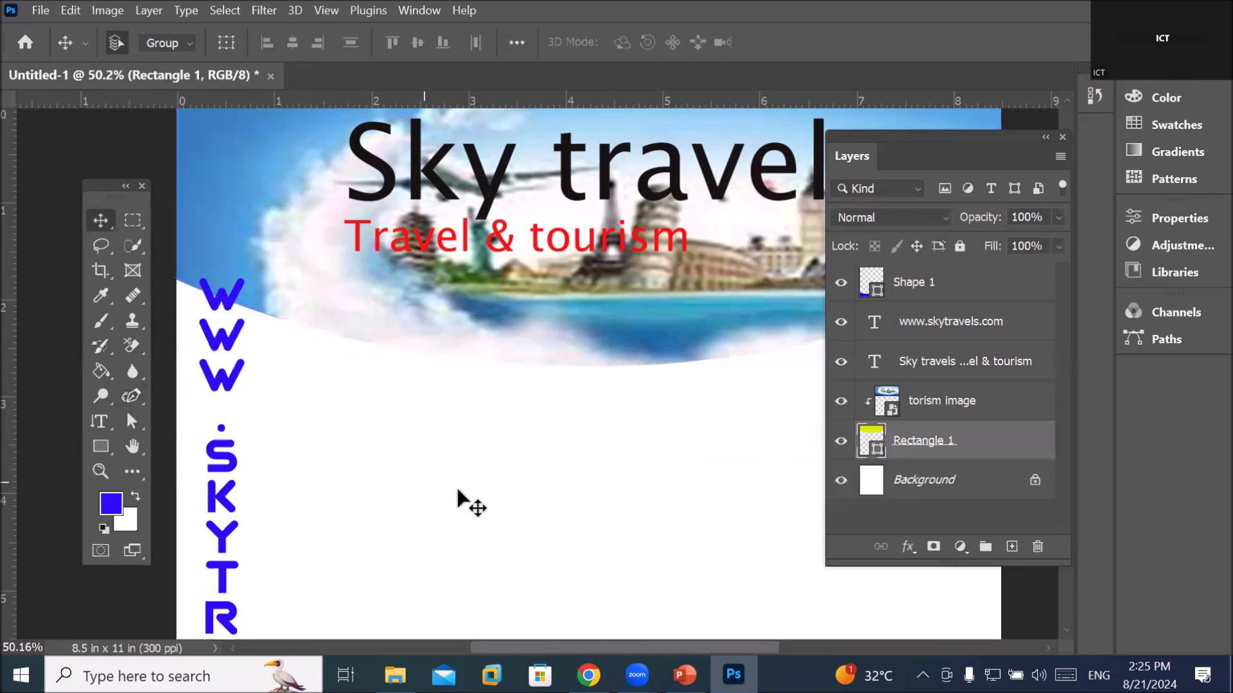
pyautogui.scroll(-4, 491, 459)
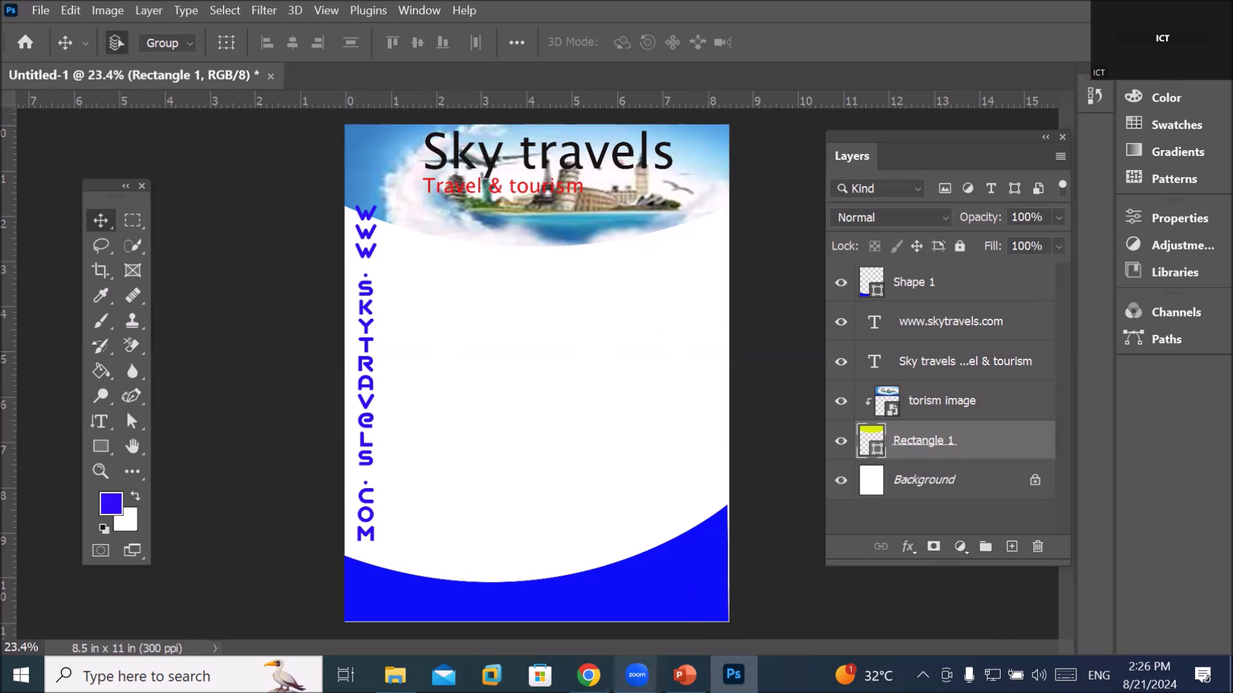
pyautogui.moveTo(588, 676)
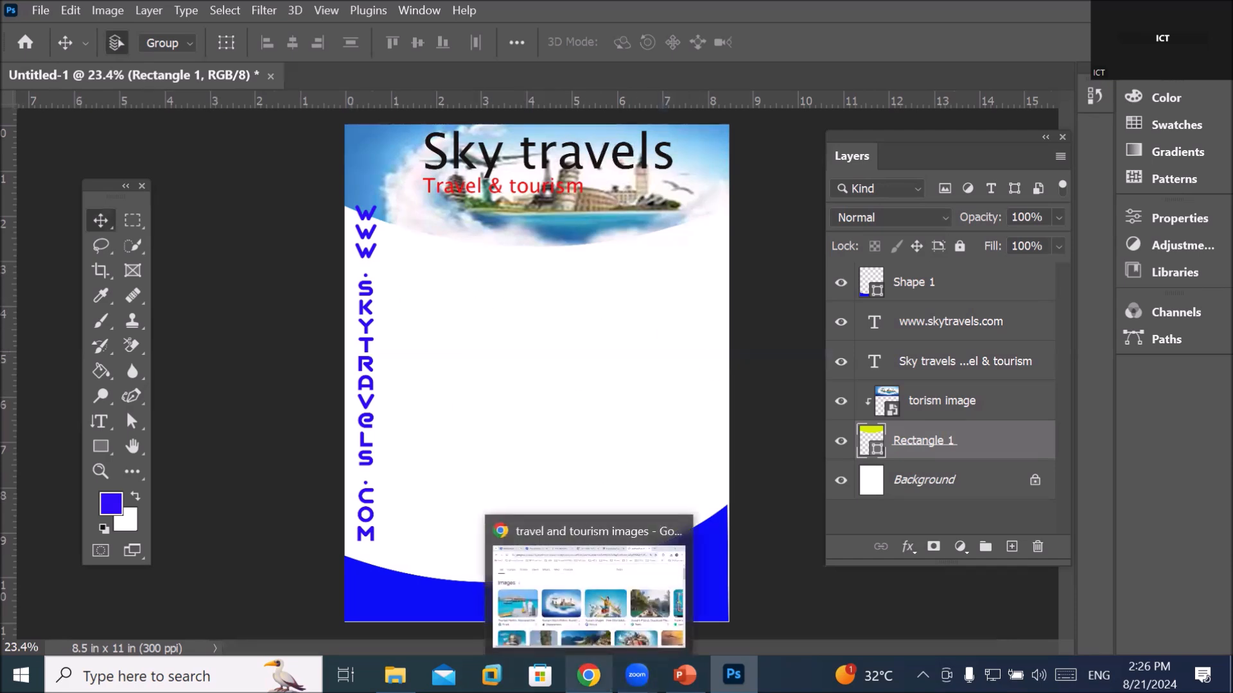
# In Chrome, go to google.com and search for chatgpt
pyautogui.click(588, 597)
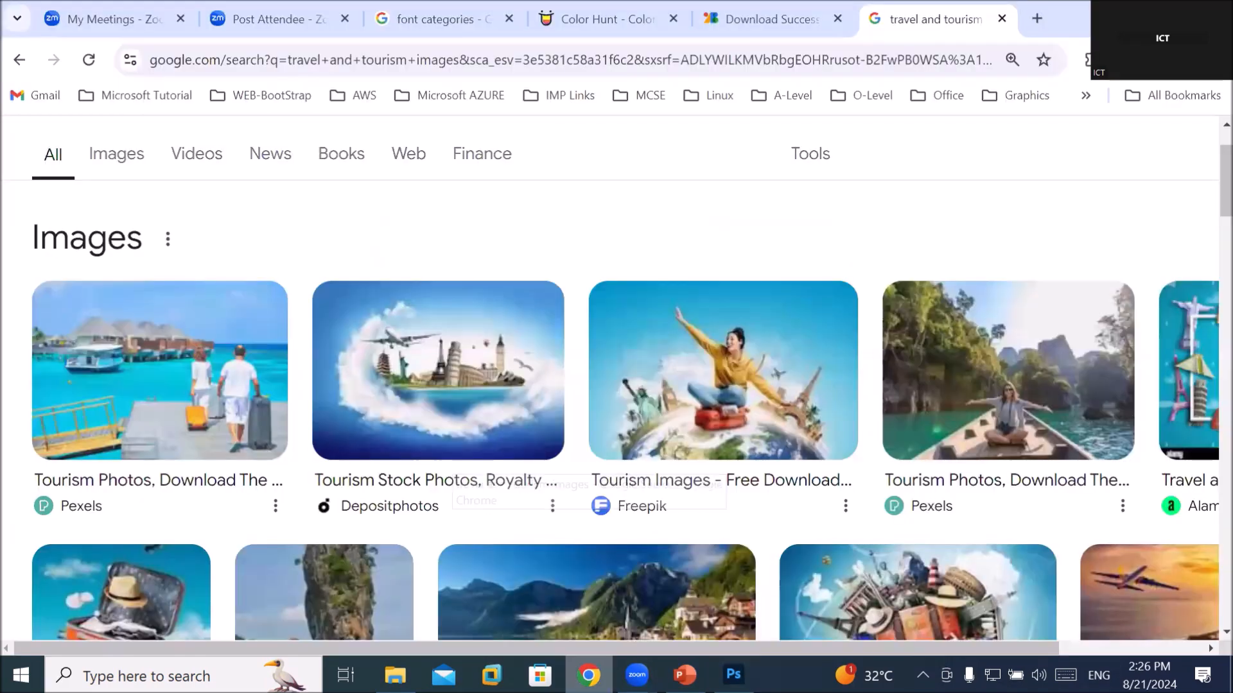
pyautogui.click(477, 56)
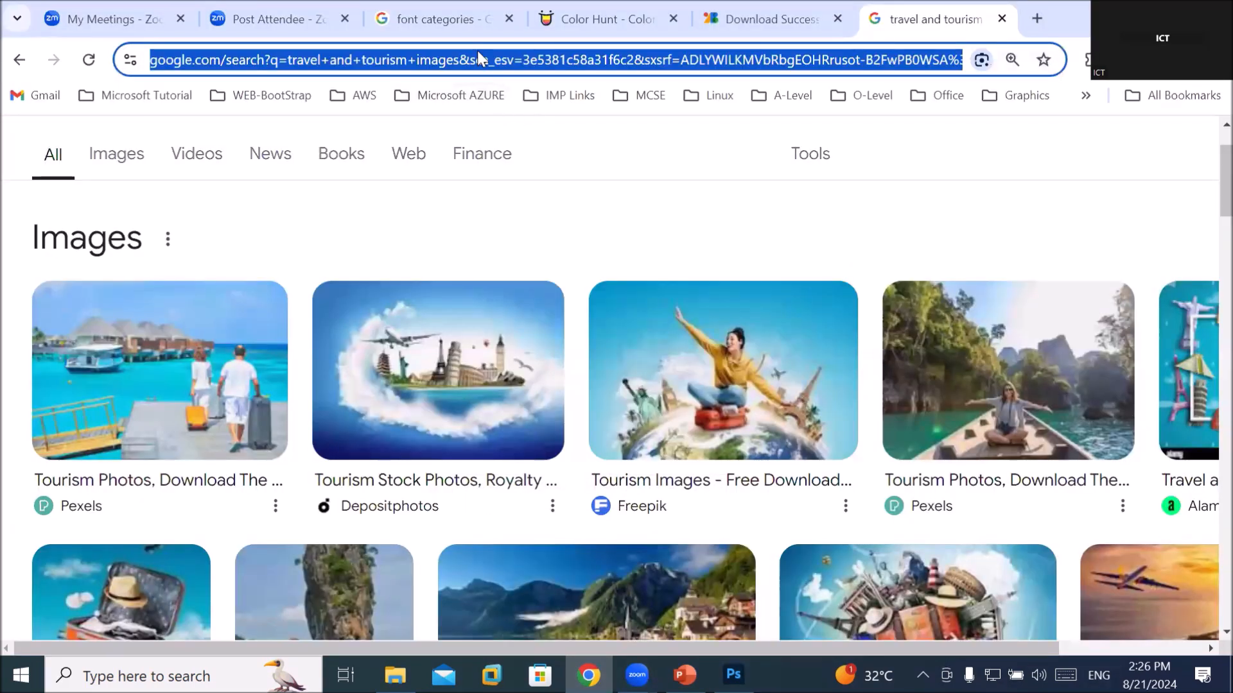
pyautogui.write('google.com')
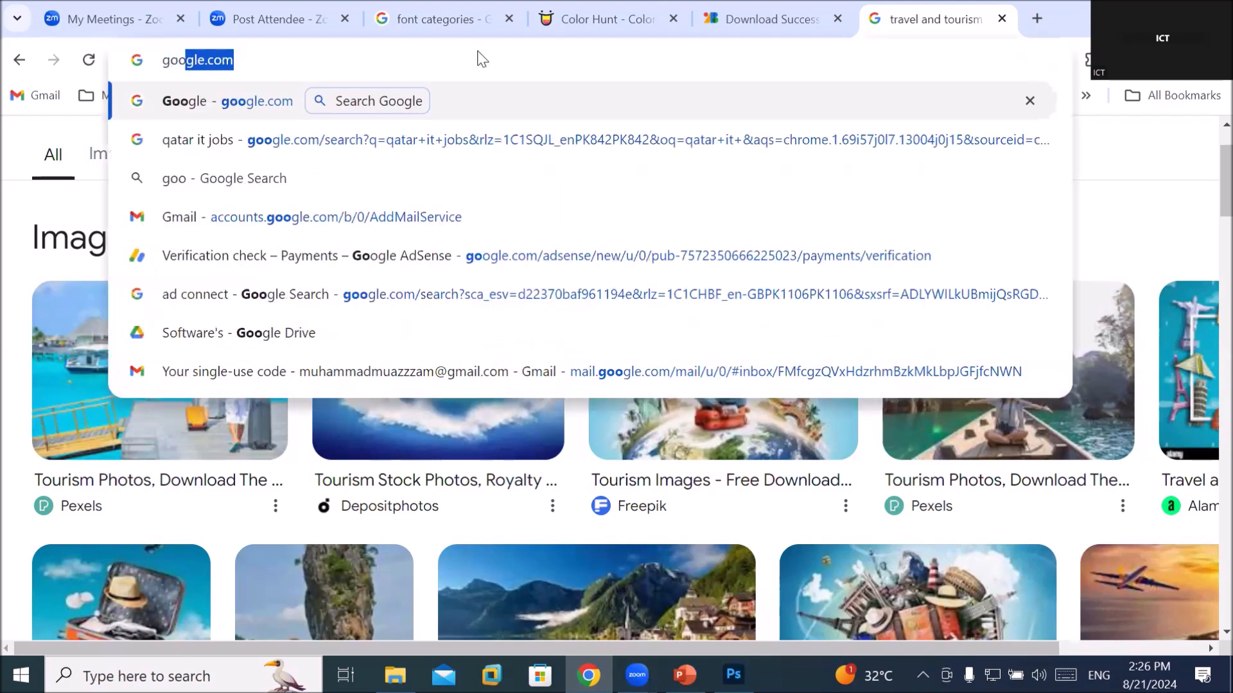
pyautogui.press('Return')
pyautogui.write('dha')
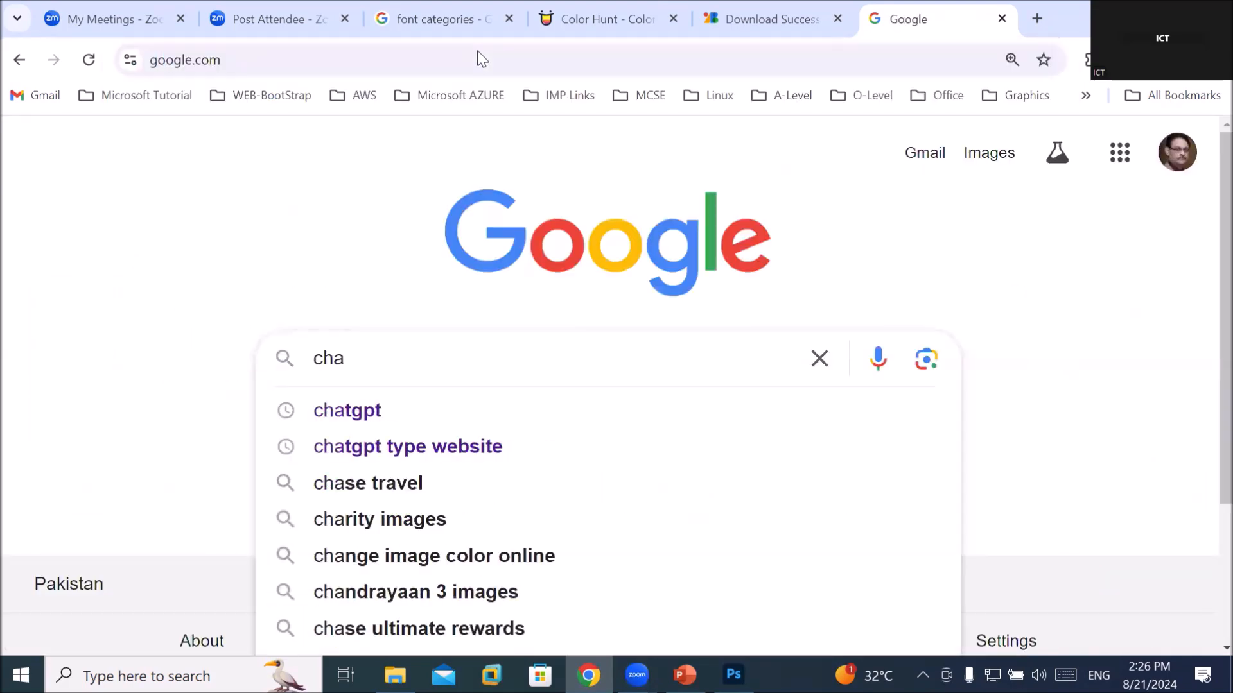
pyautogui.press('Down')
pyautogui.press('Return')
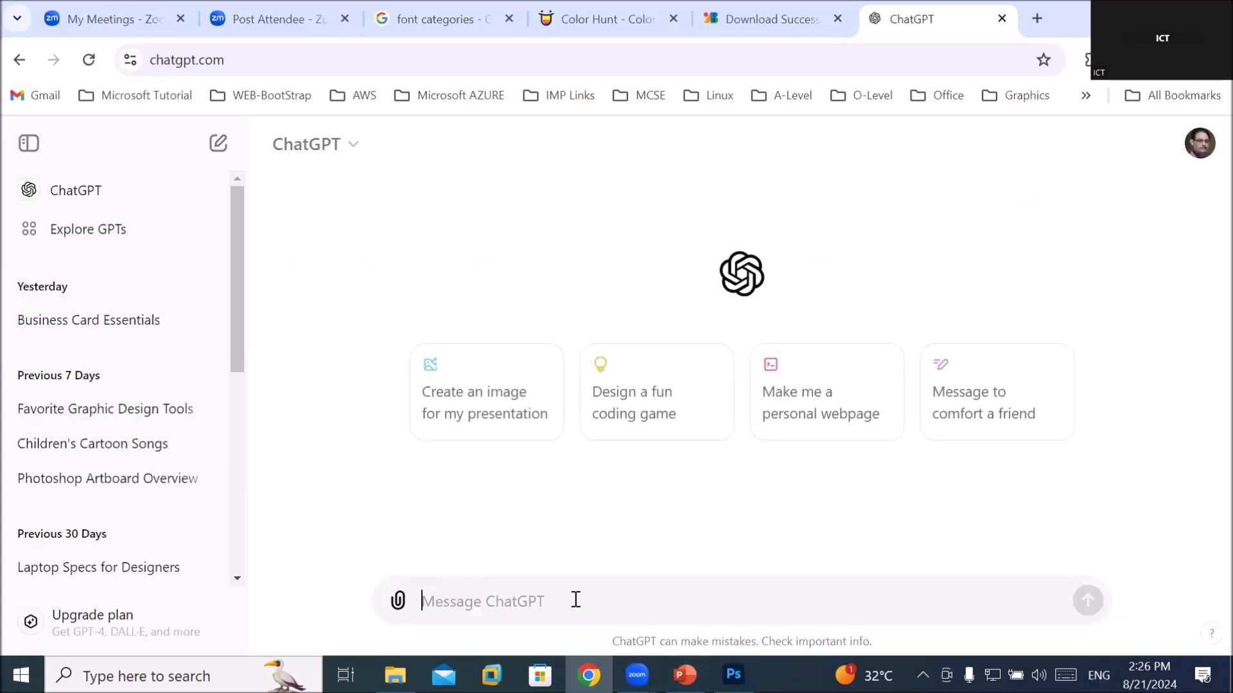
# Ask ChatGPT about travel and tourism services and answer 'yes' to its follow-up
pyautogui.write('travel and toursm sevics')
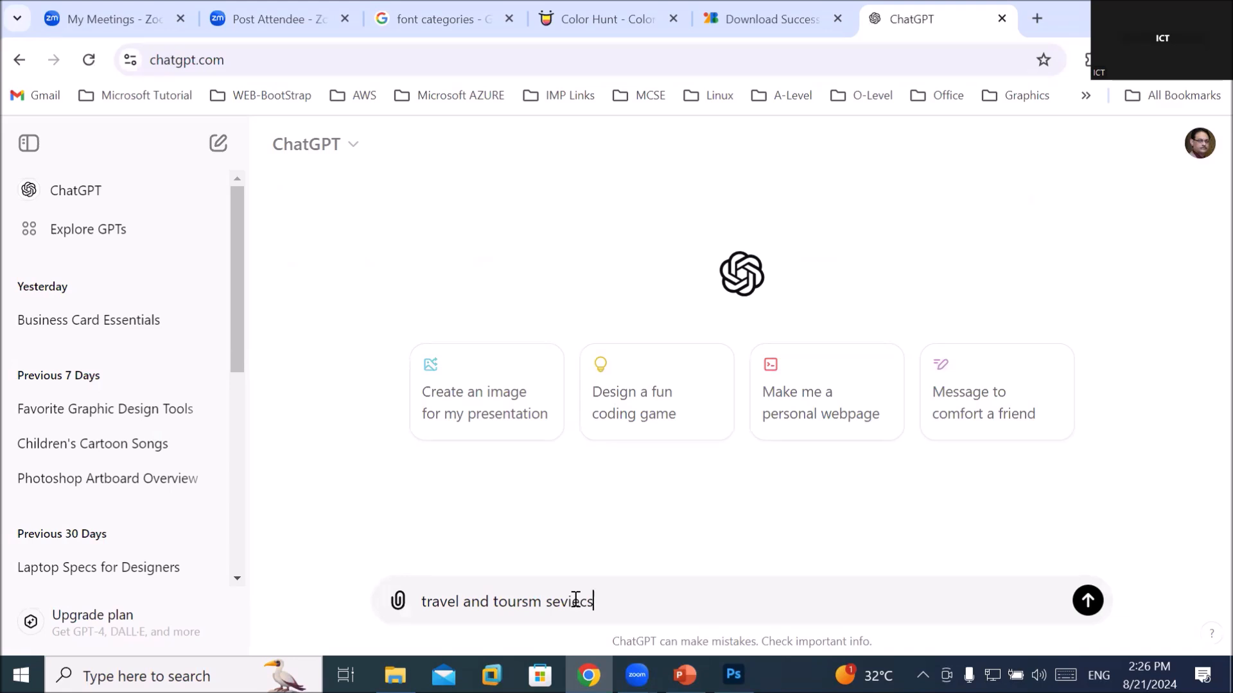
pyautogui.press('Return')
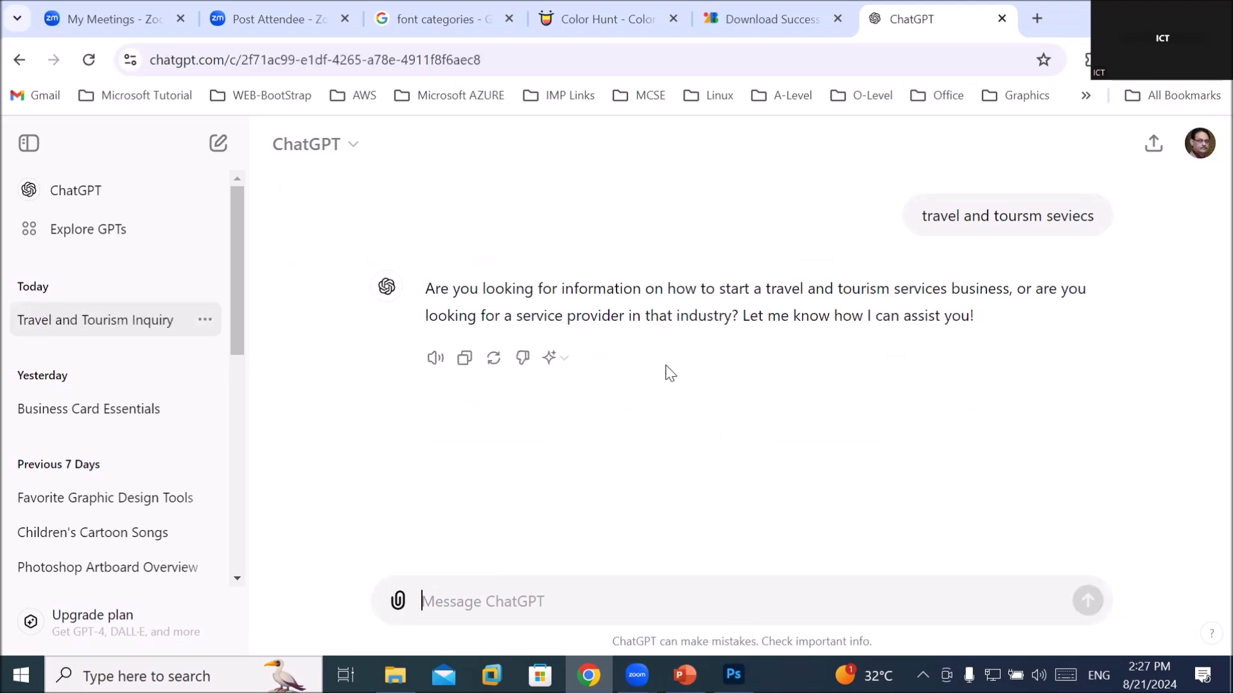
pyautogui.moveTo(507, 287); pyautogui.dragTo(760, 295)
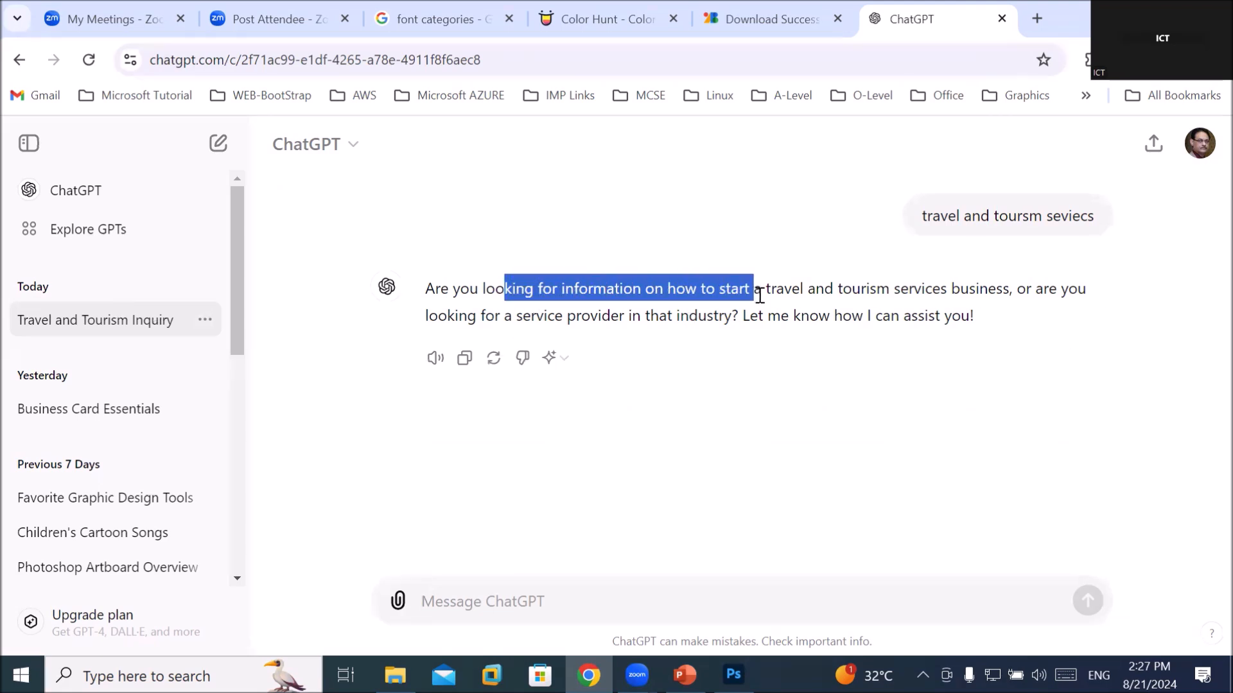
pyautogui.click(810, 287)
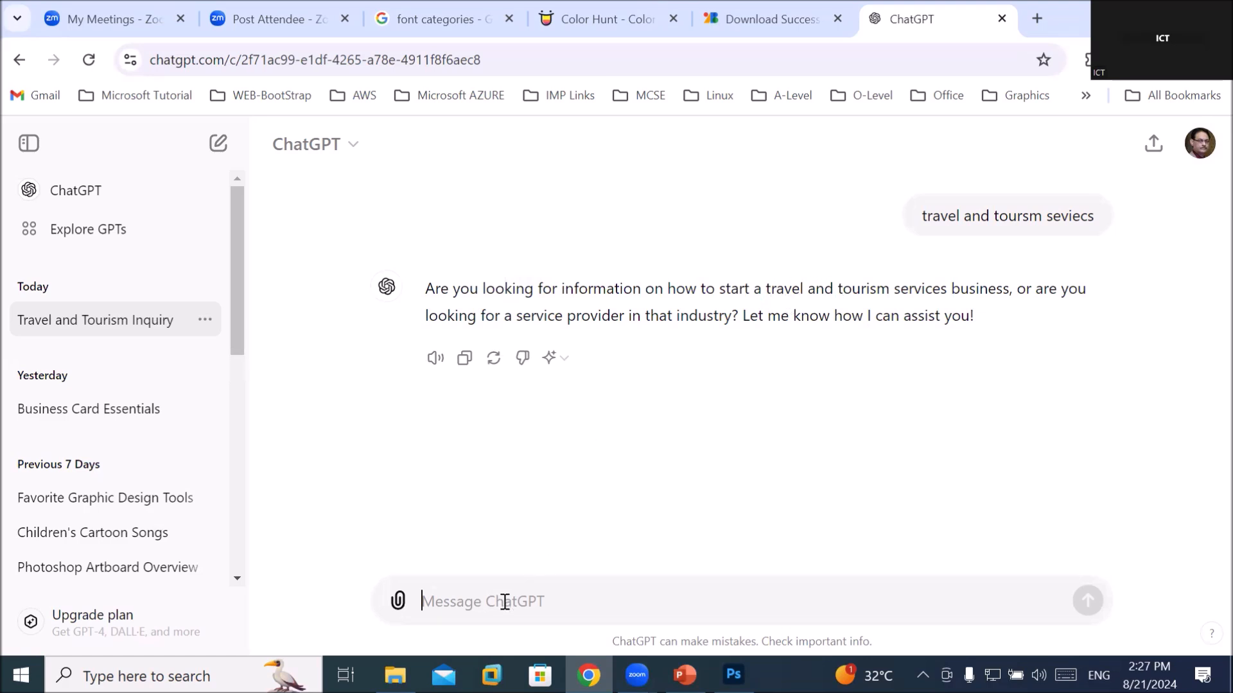
pyautogui.write('yes')
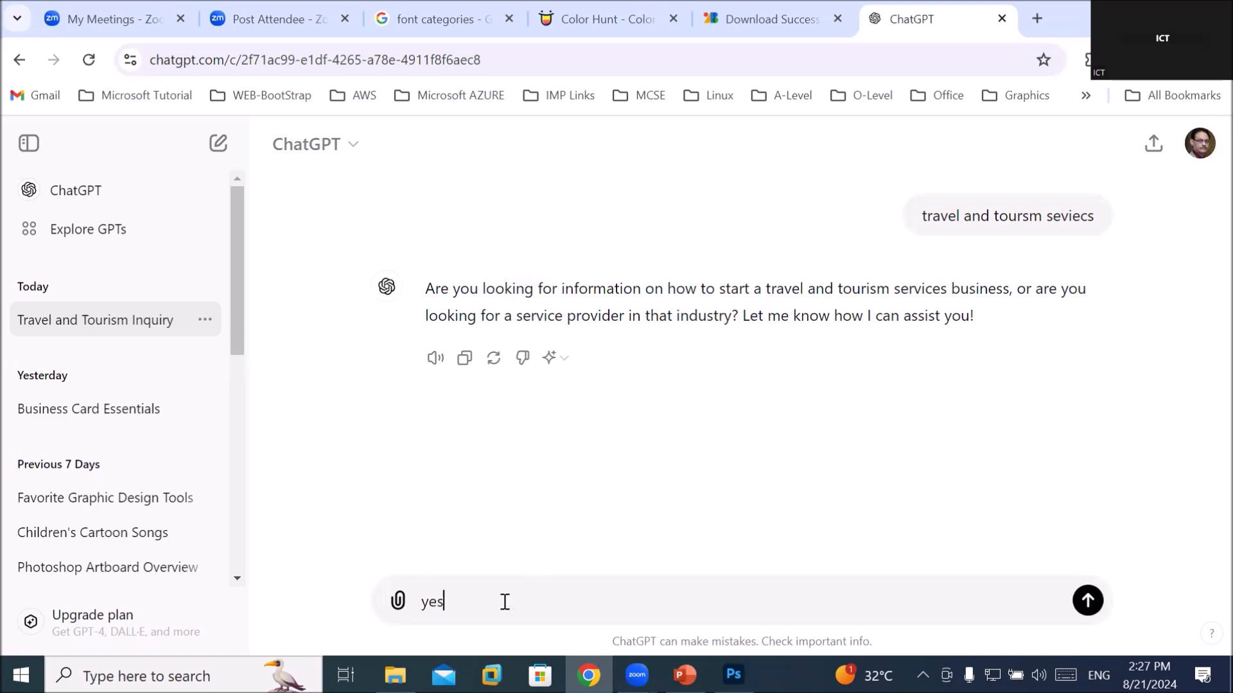
pyautogui.press('Return')
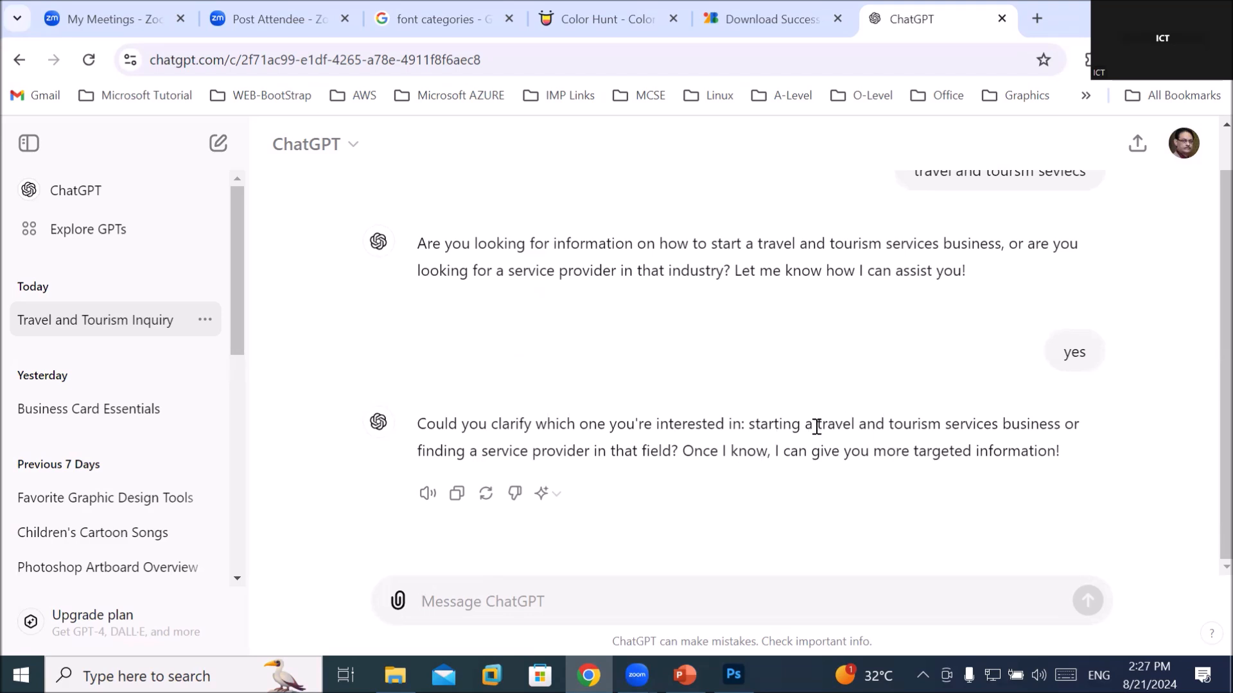
# Copy 'travel and tourism services business' from the reply and paste it into the message box
pyautogui.moveTo(813, 423); pyautogui.dragTo(1060, 424)
pyautogui.hotkey('ctrl', 'c')
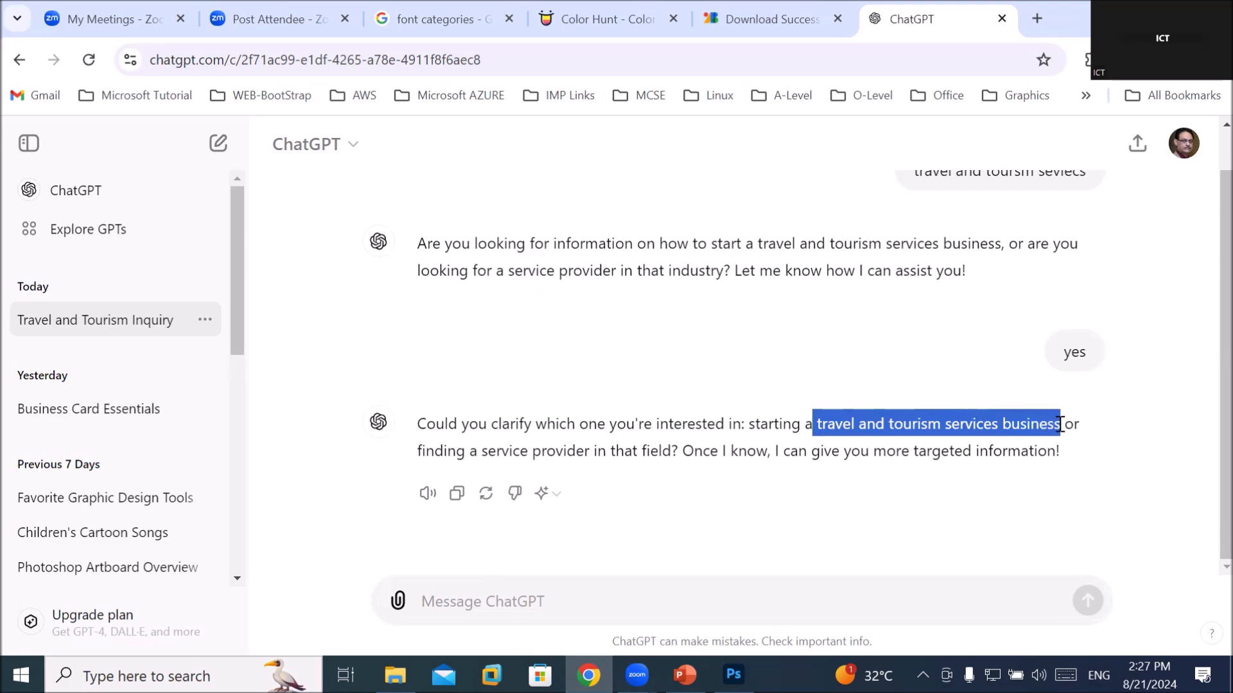
pyautogui.rightClick(1045, 422)
pyautogui.click(690, 224)
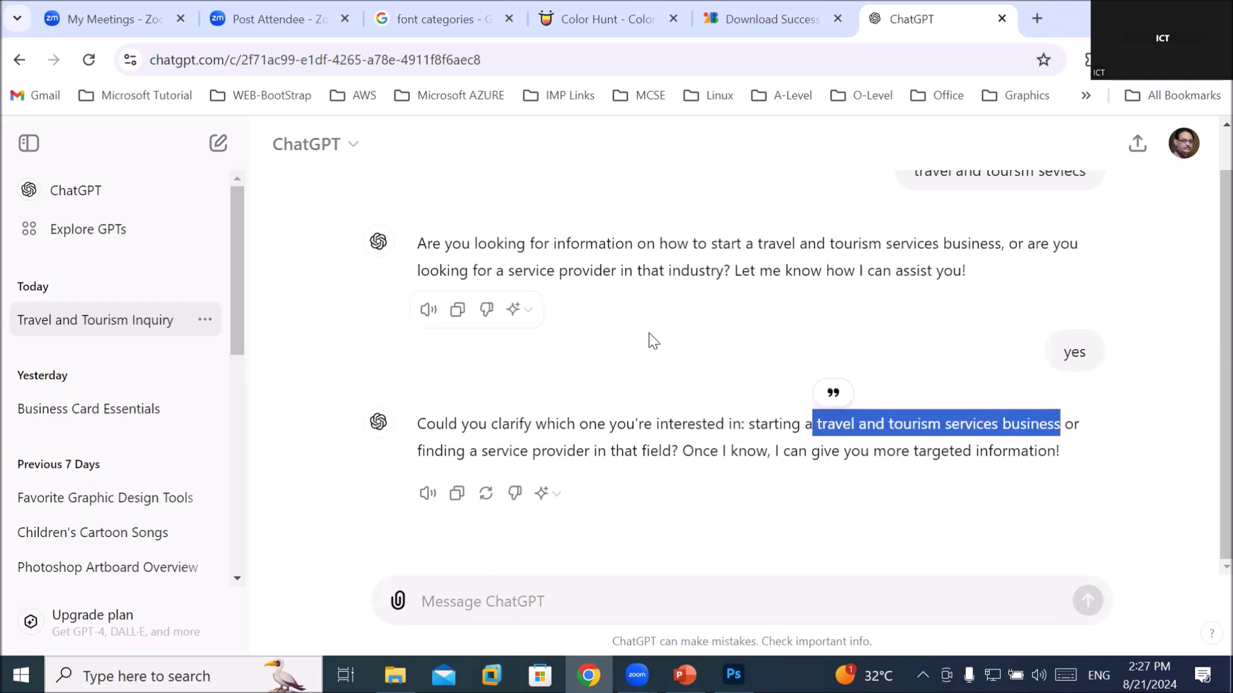
pyautogui.click(431, 601)
pyautogui.rightClick(437, 594)
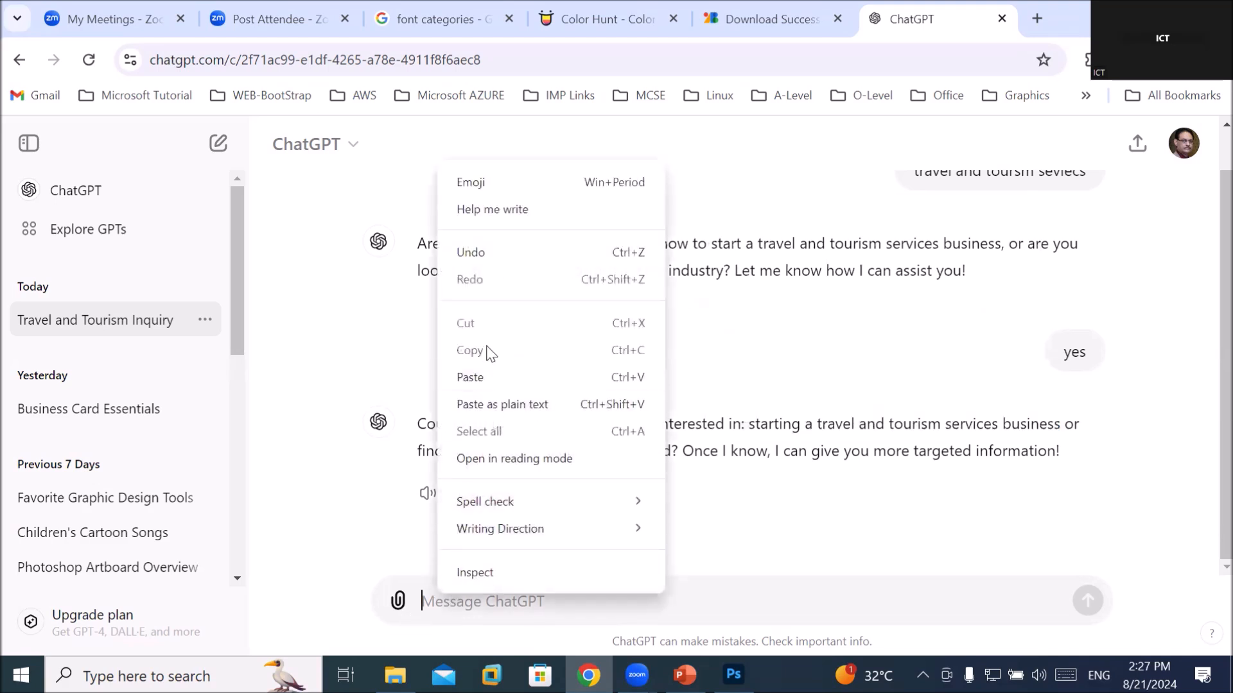
pyautogui.click(493, 379)
# Send the pasted phrase and scroll back up through ChatGPT's answer
pyautogui.press('Return')
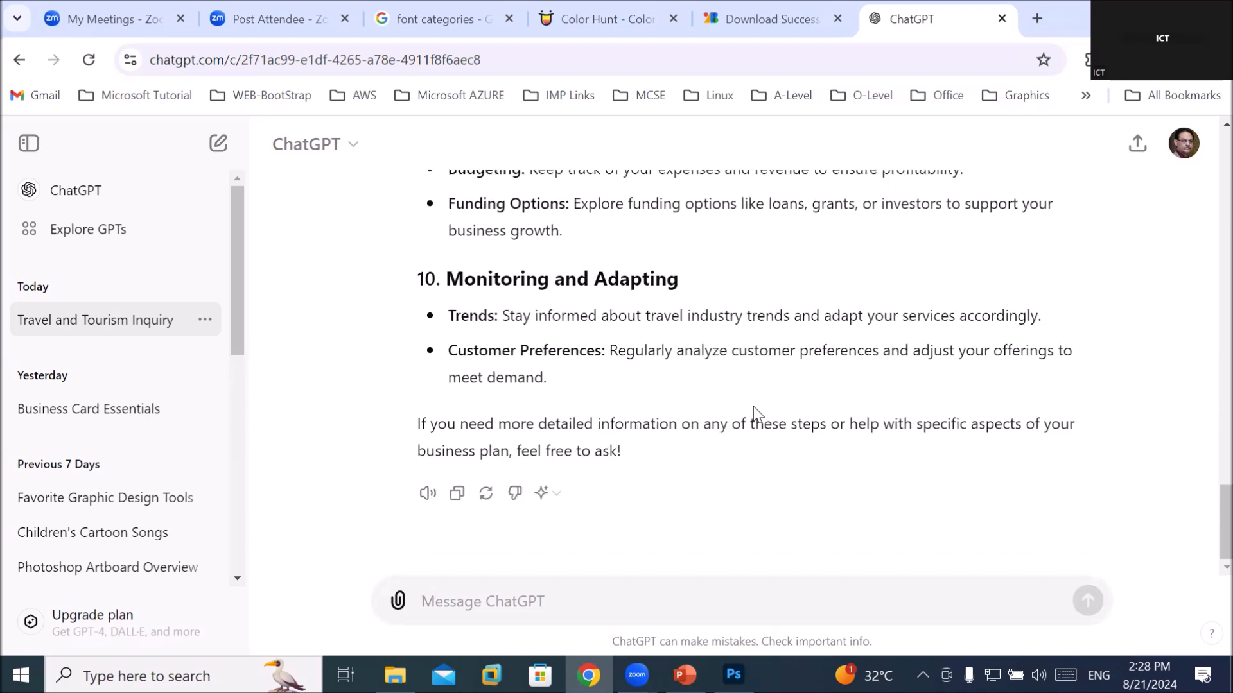
pyautogui.scroll(4, 651, 388)
pyautogui.scroll(10, 650, 388)
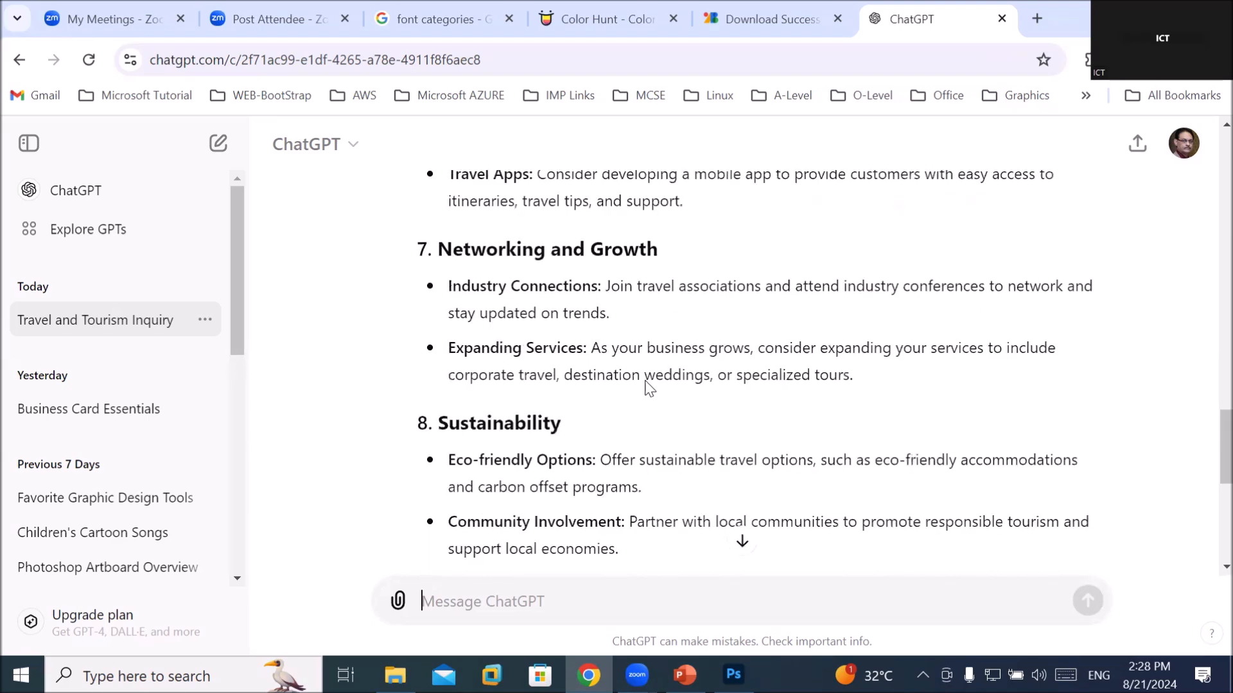
pyautogui.scroll(6, 647, 380)
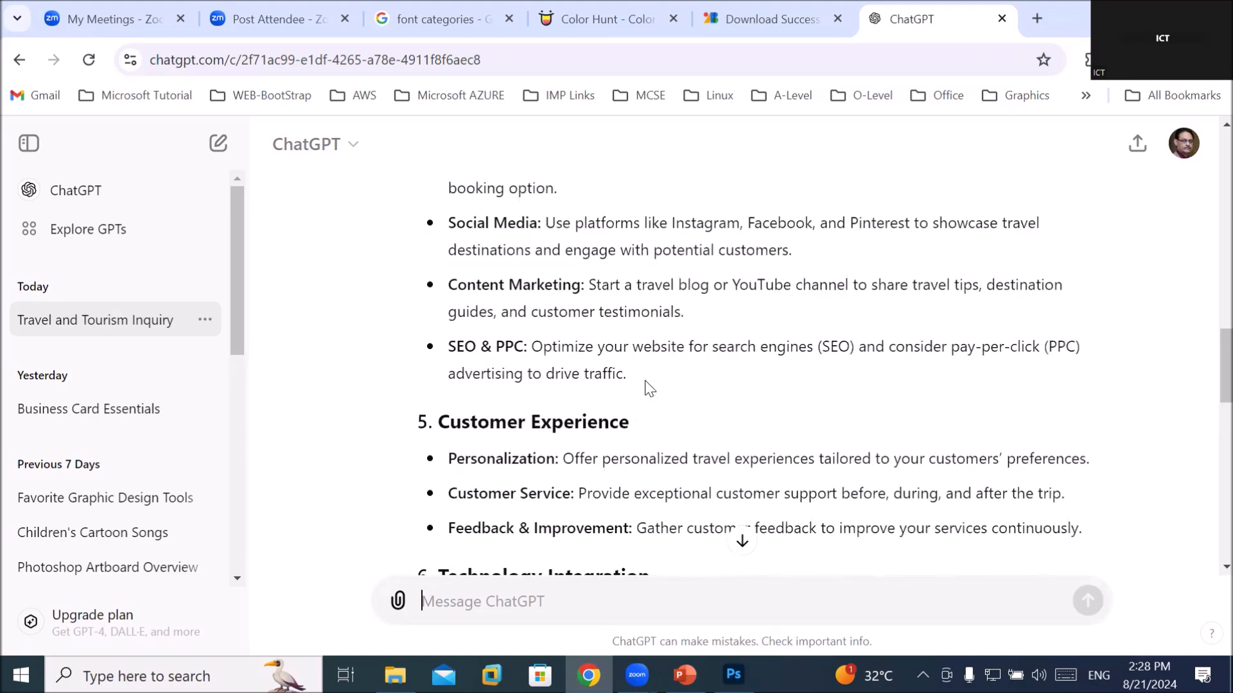
pyautogui.scroll(5, 647, 380)
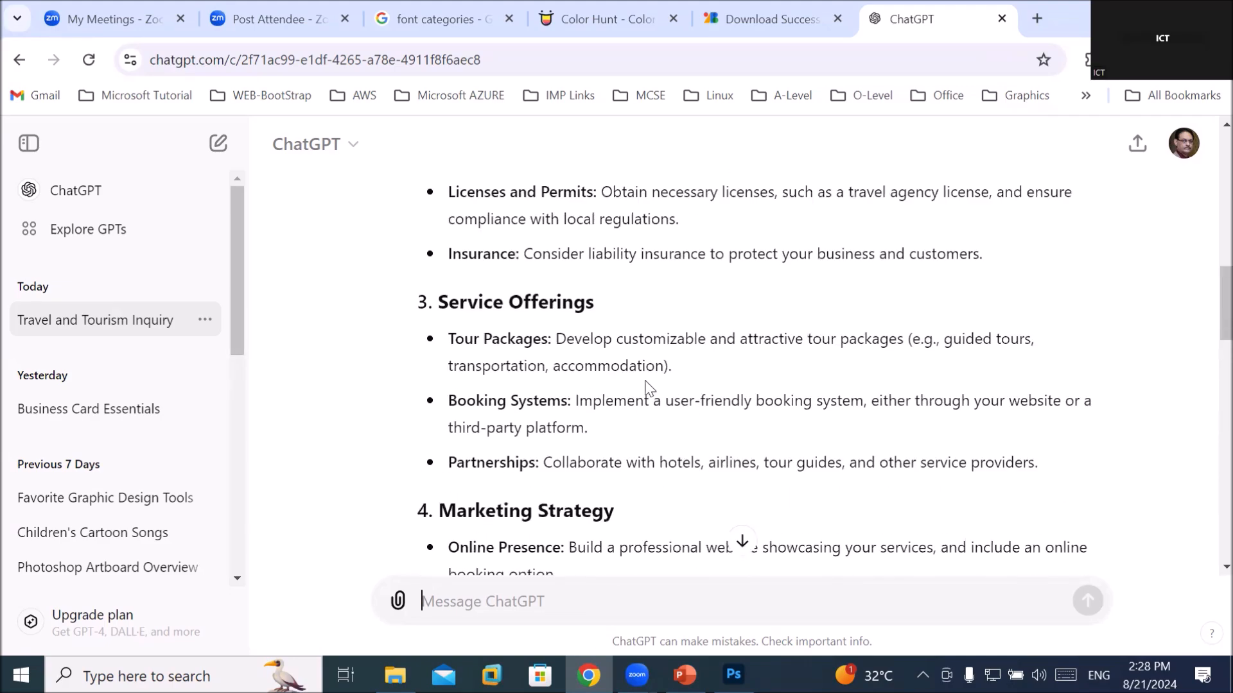
pyautogui.scroll(2, 596, 401)
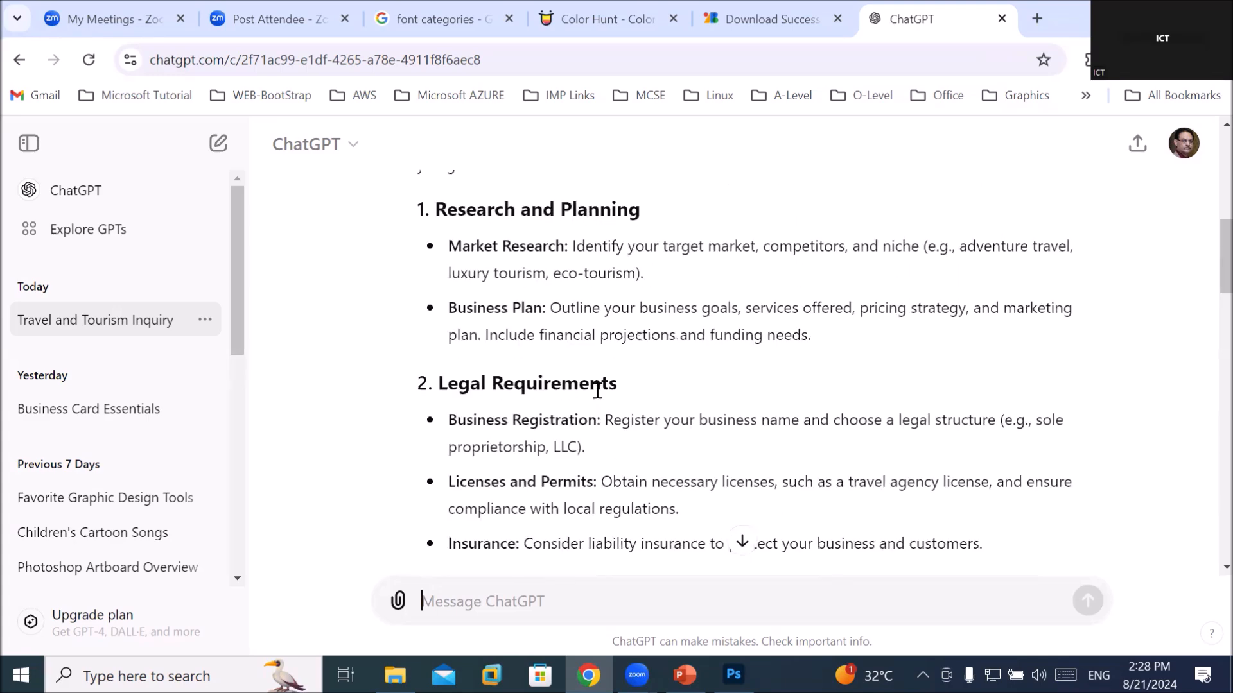
pyautogui.scroll(2, 597, 391)
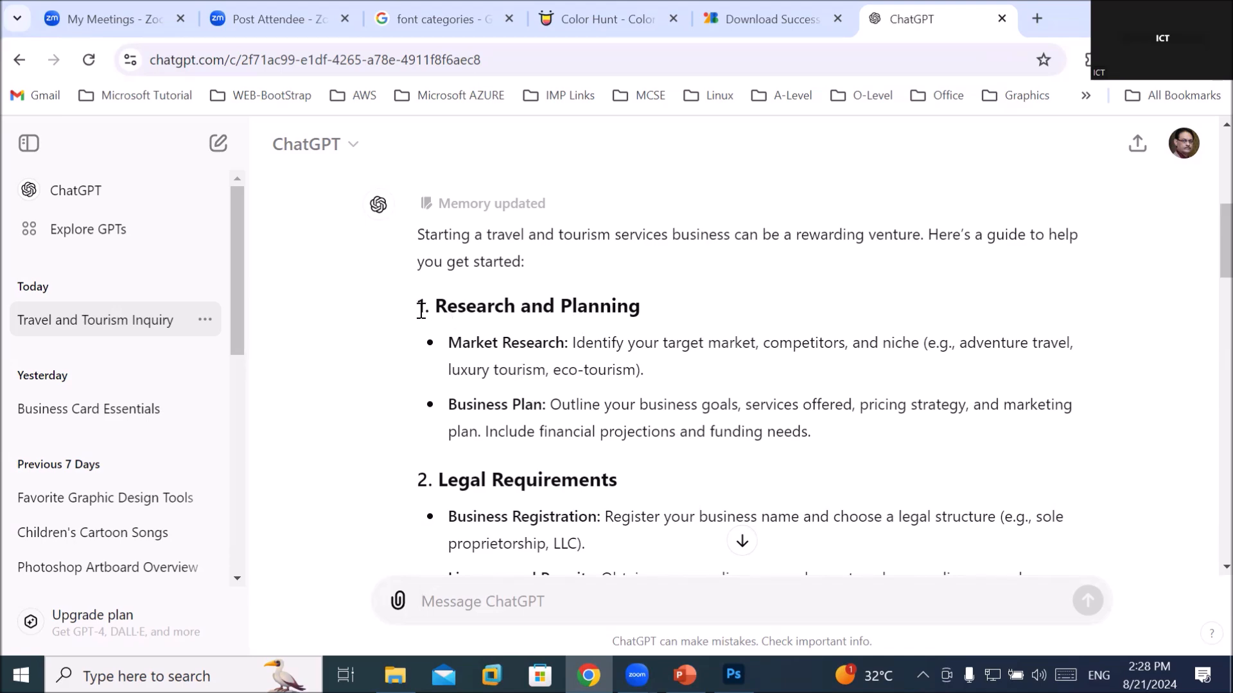
# Copy the ten-step guide from section 1 to section 10 and return to Photoshop
pyautogui.moveTo(418, 309); pyautogui.dragTo(611, 392)
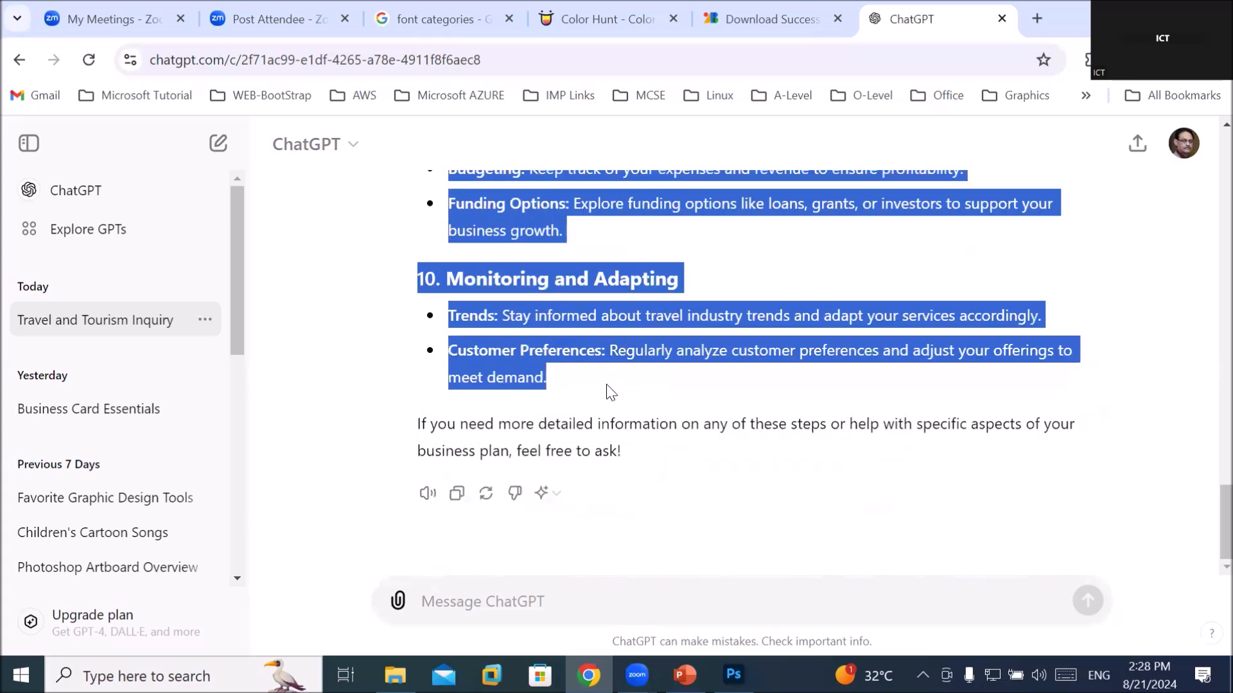
pyautogui.rightClick(563, 275)
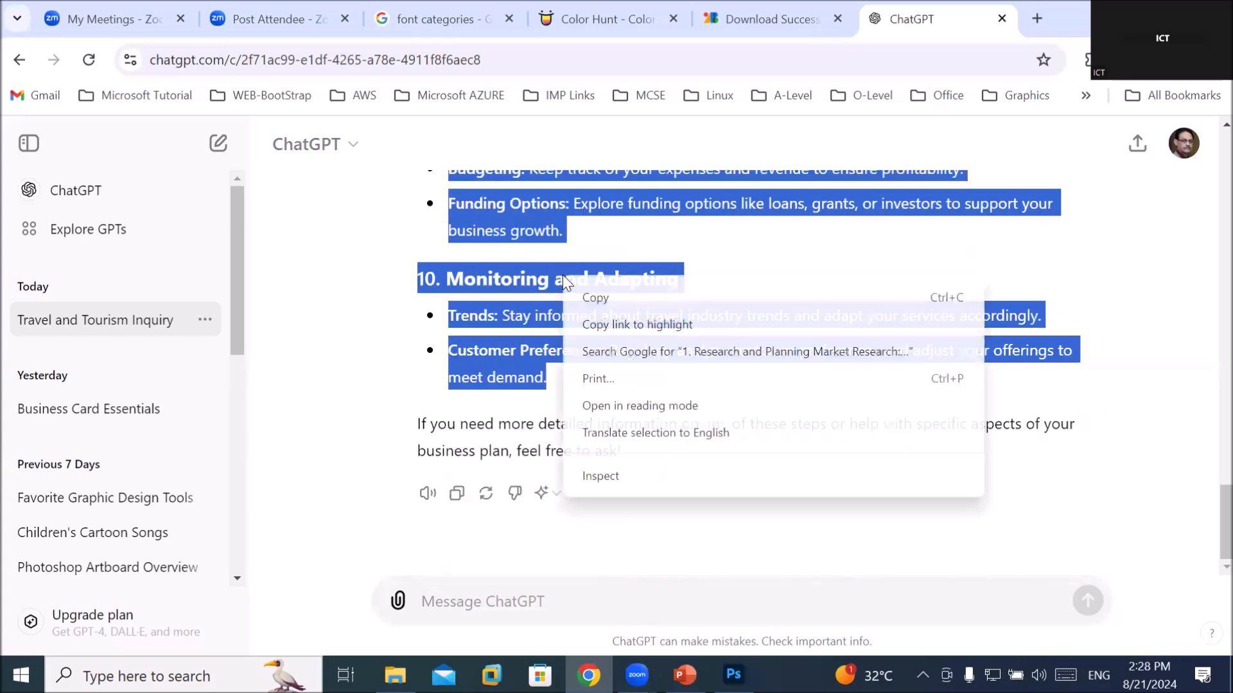
pyautogui.click(600, 298)
pyautogui.click(733, 675)
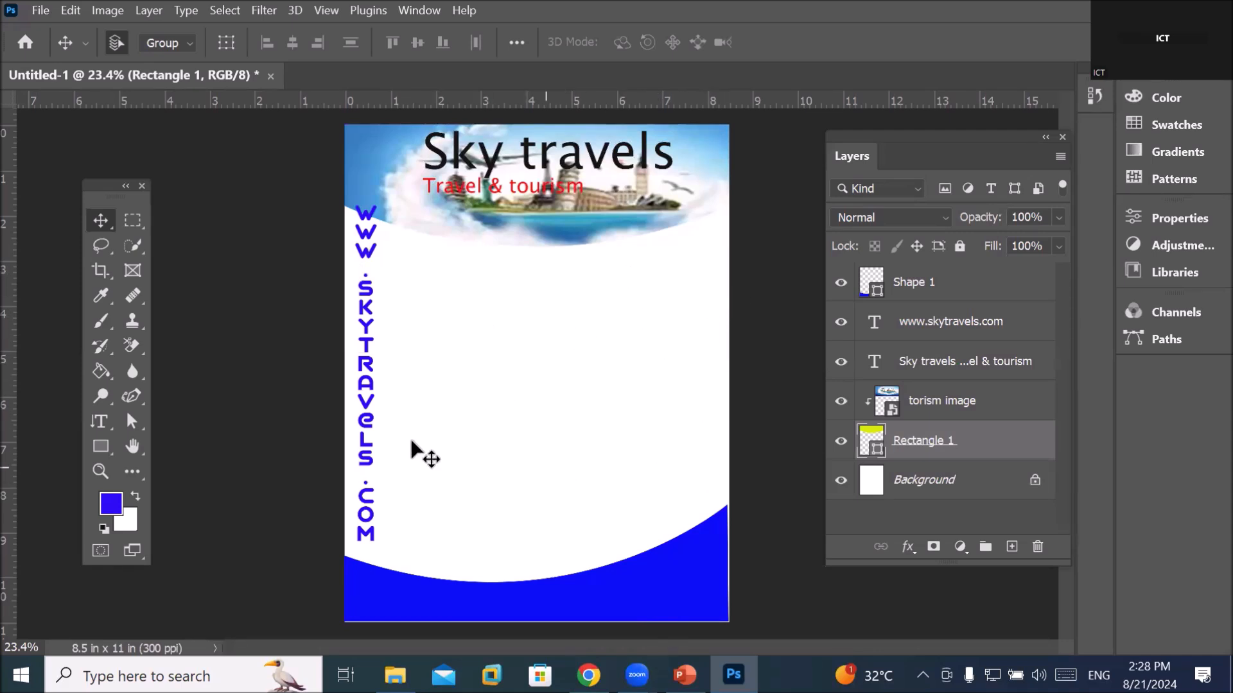
pyautogui.click(97, 422)
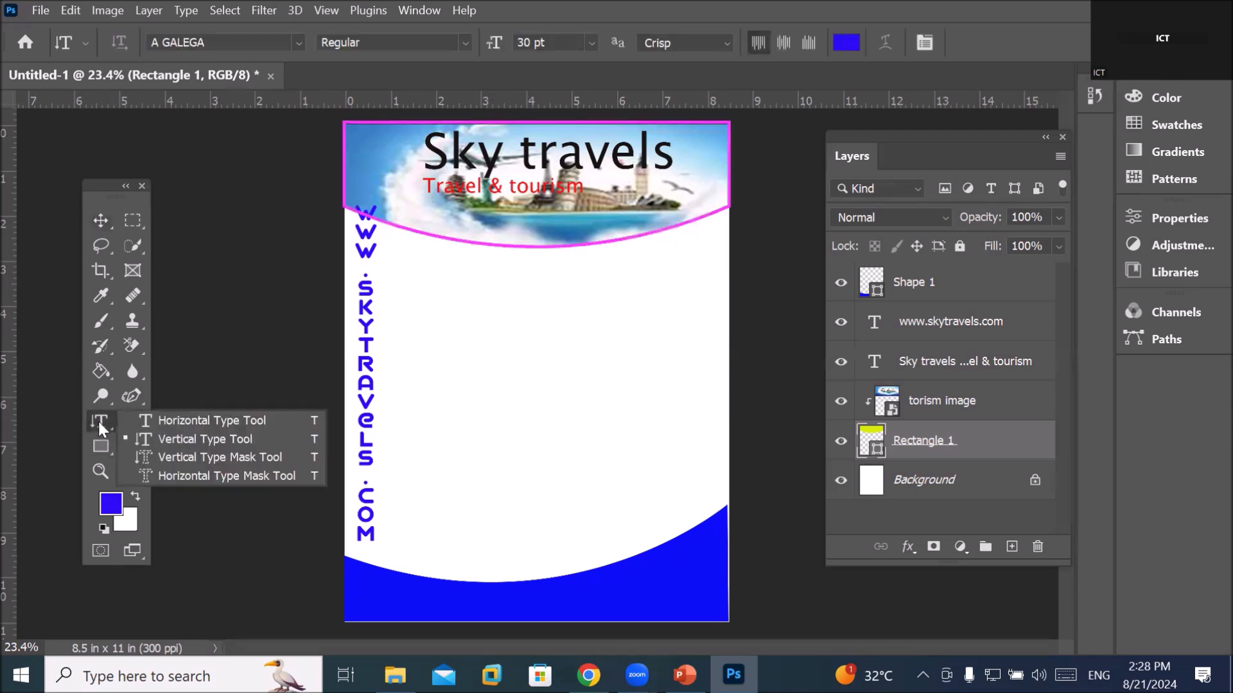
pyautogui.click(196, 421)
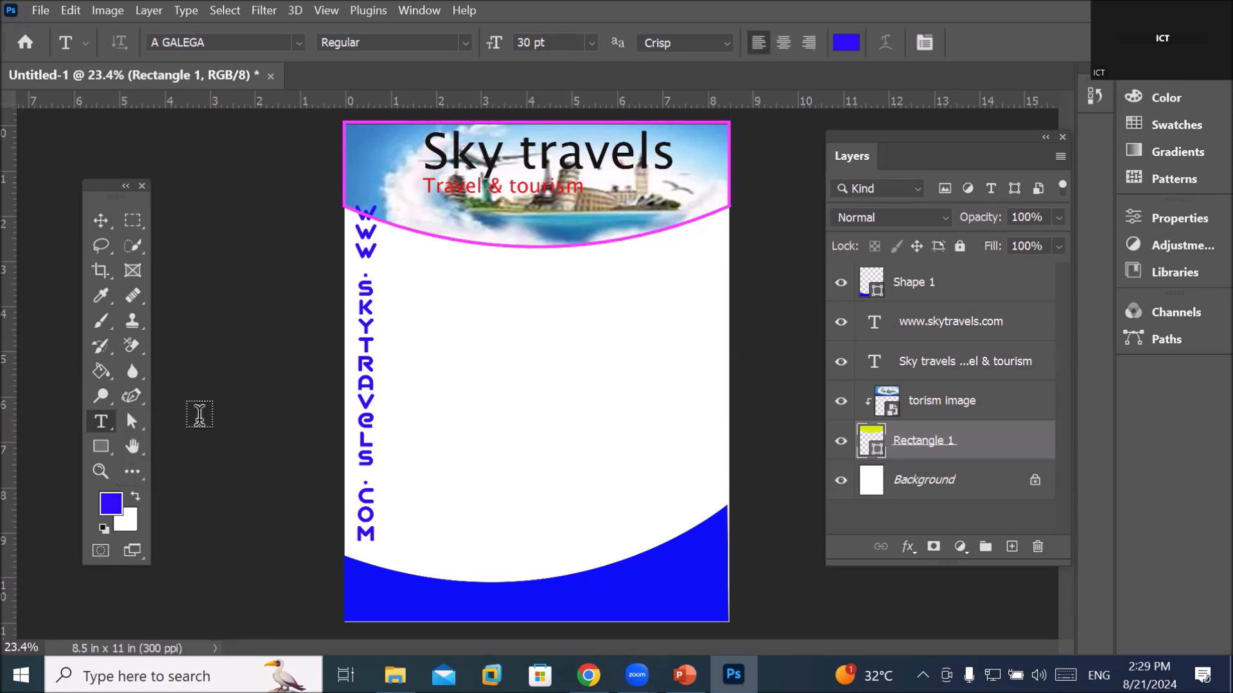
pyautogui.moveTo(435, 271); pyautogui.dragTo(656, 526)
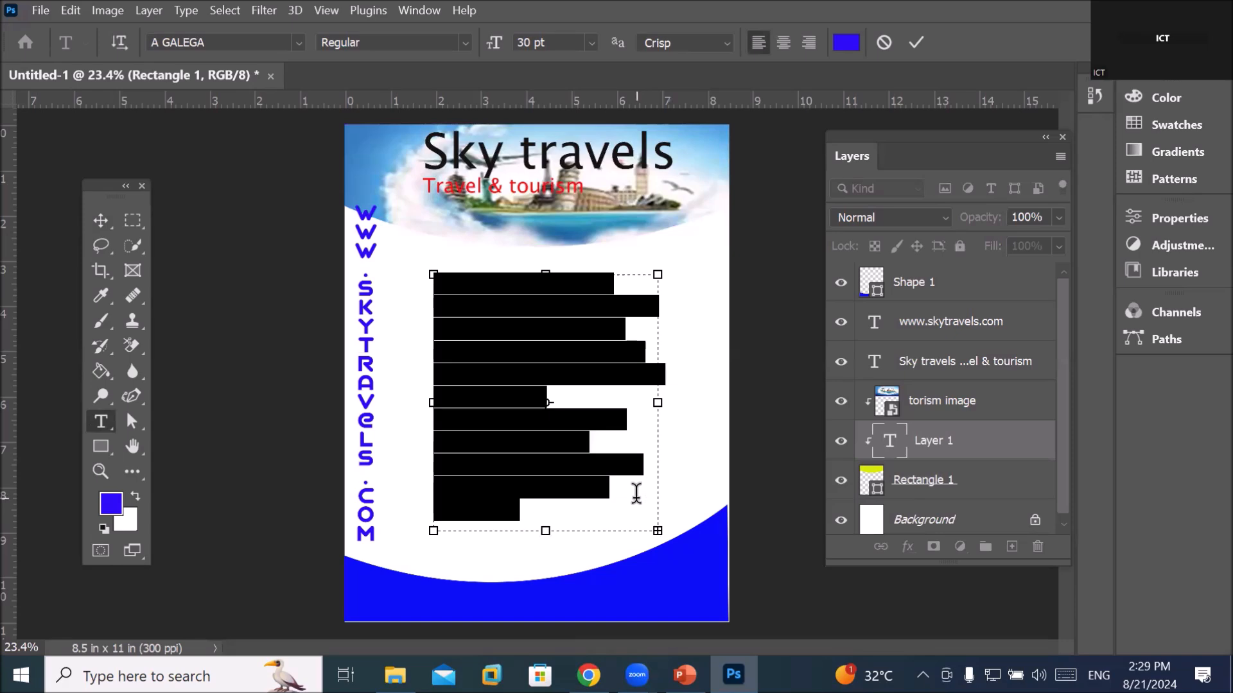
pyautogui.click(590, 45)
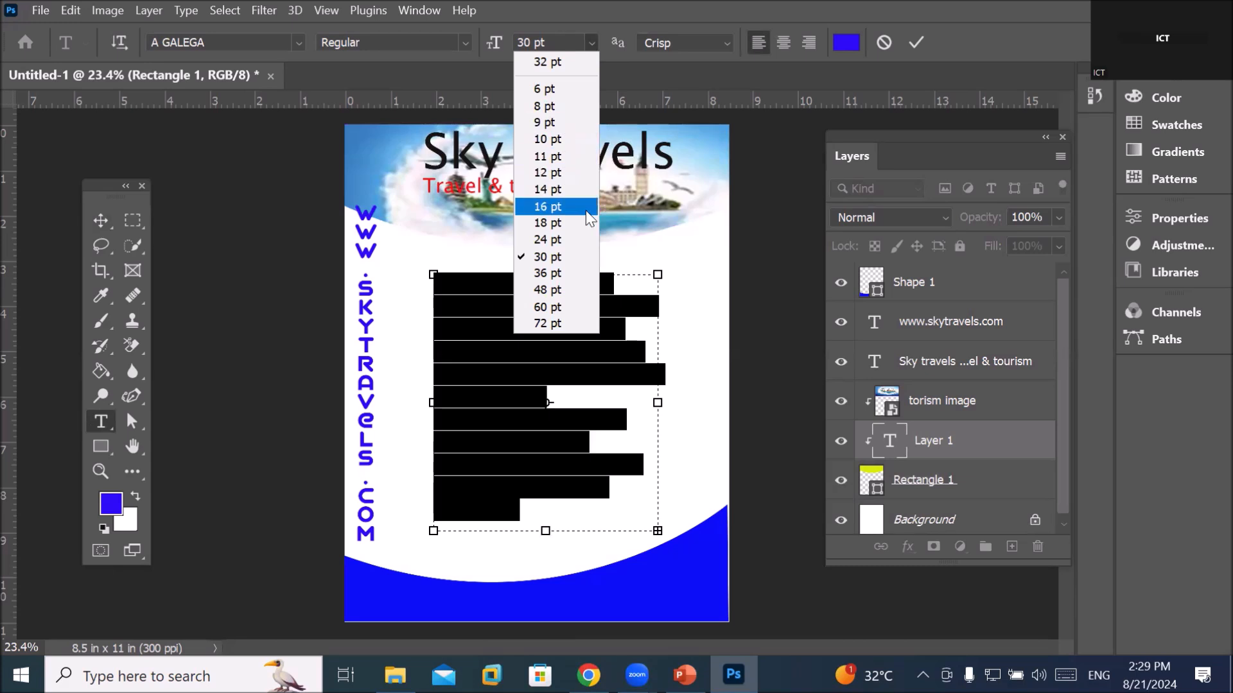
pyautogui.click(816, 342)
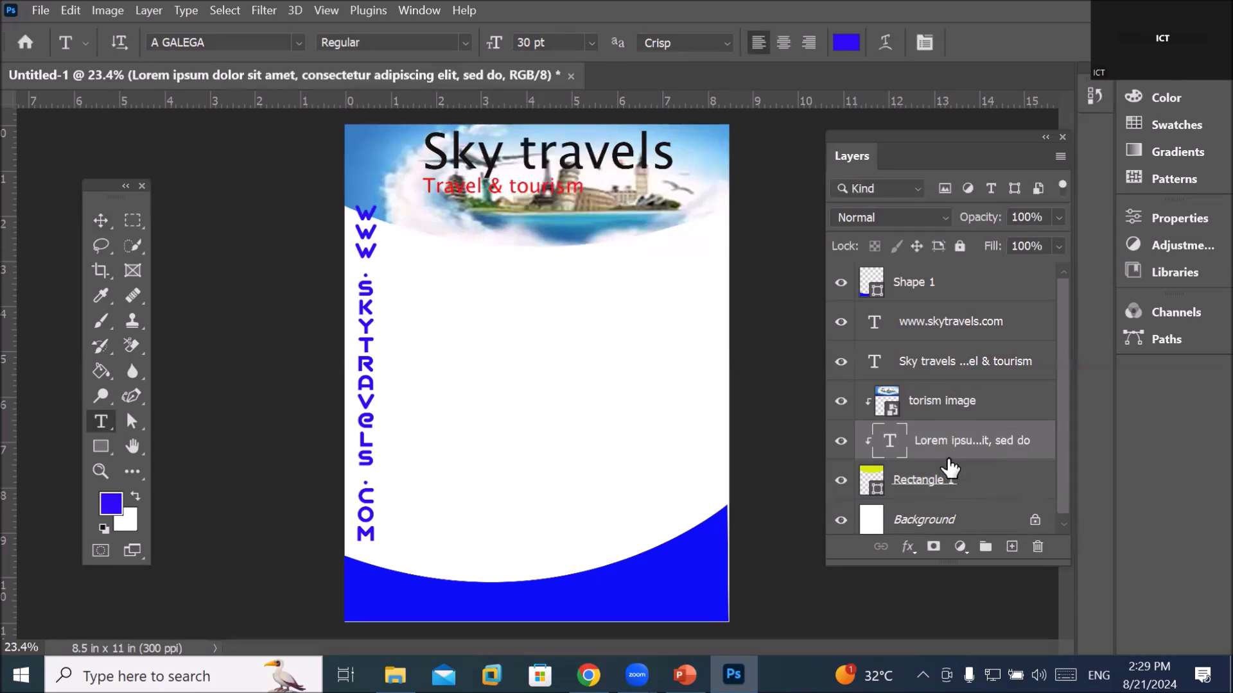
pyautogui.moveTo(894, 443); pyautogui.dragTo(1038, 546)
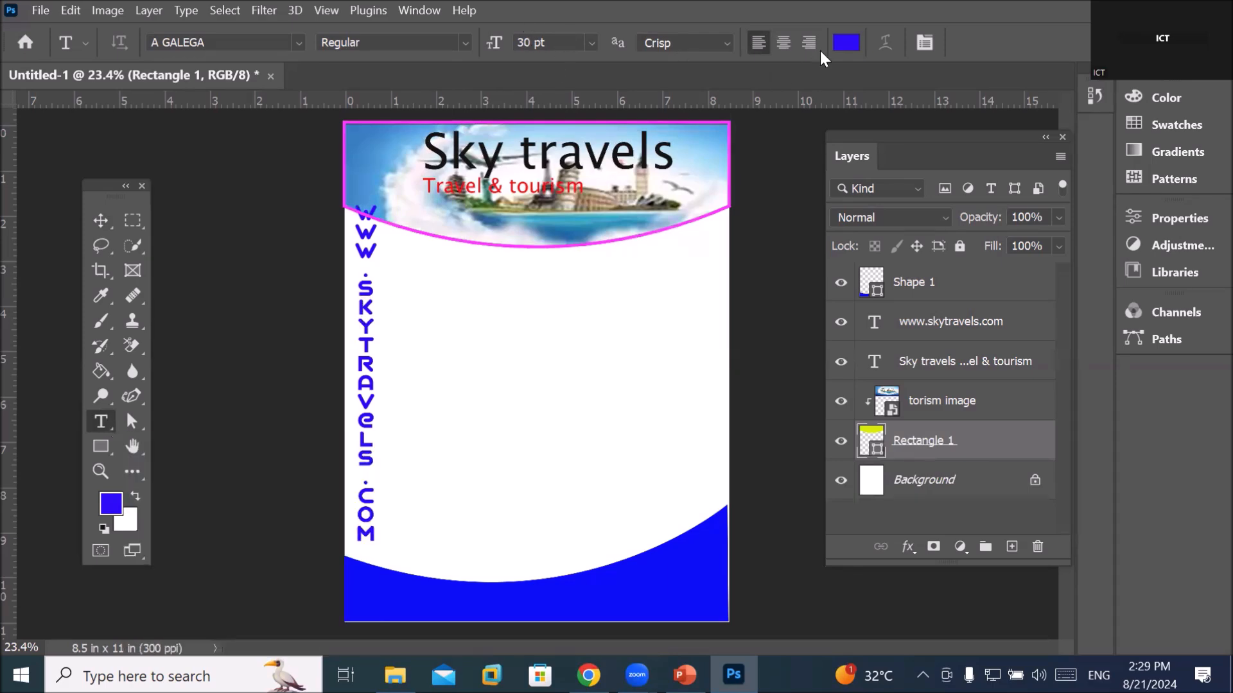
# Set type to dark navy Arial 14 pt and drag a paragraph text box across the white middle
pyautogui.click(844, 41)
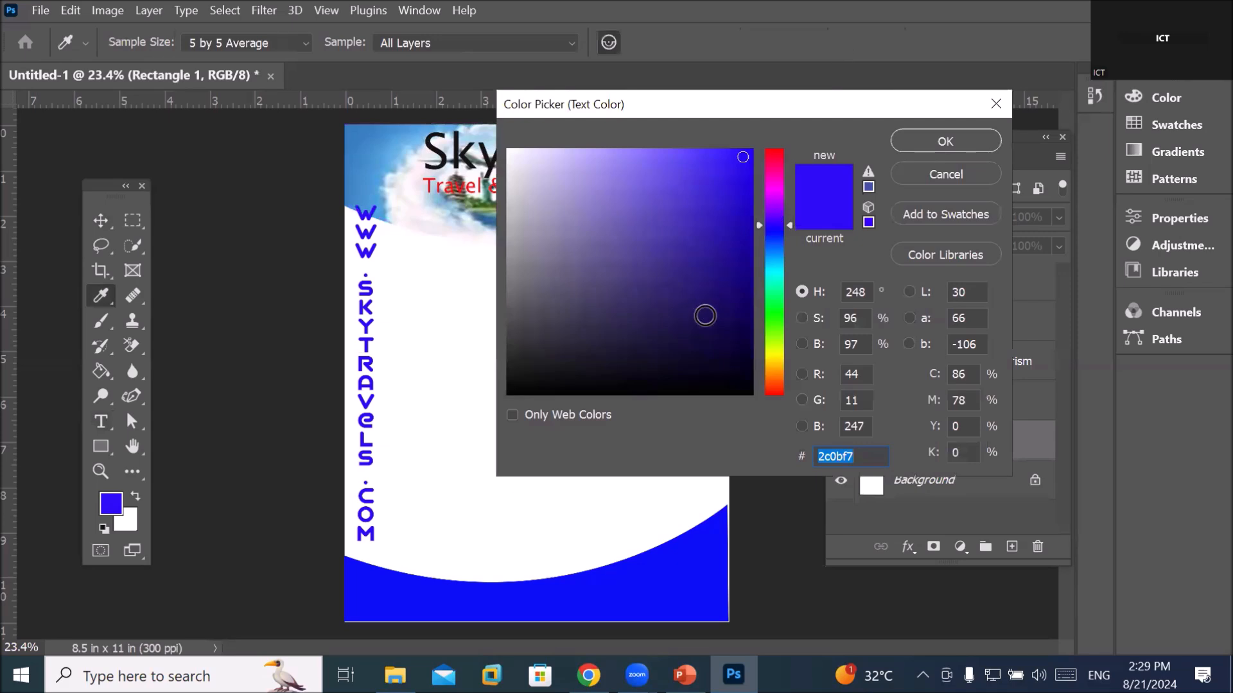
pyautogui.click(743, 353)
pyautogui.click(937, 140)
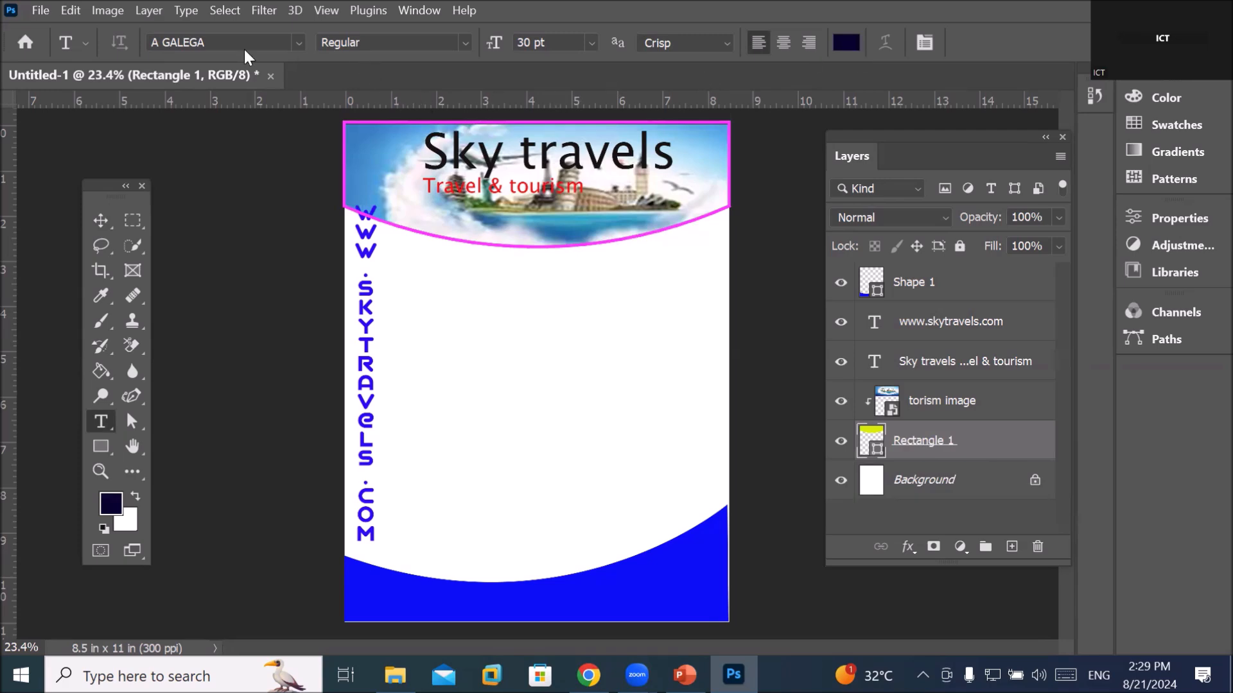
pyautogui.click(298, 44)
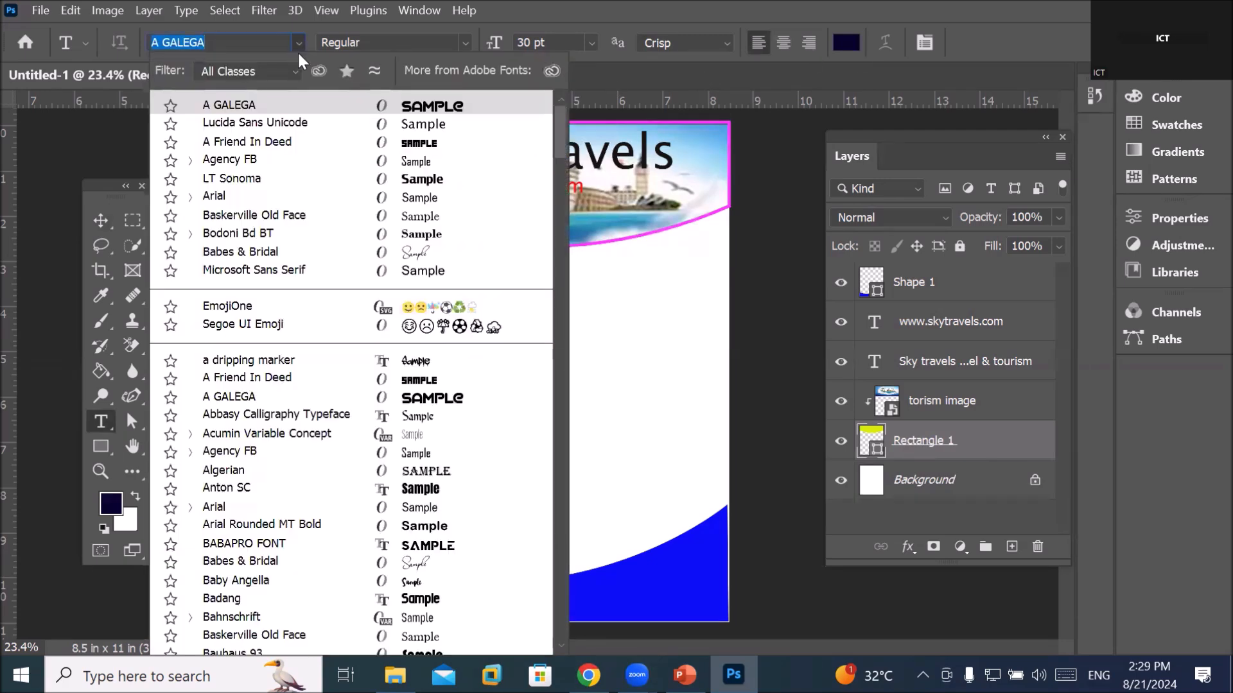
pyautogui.click(246, 506)
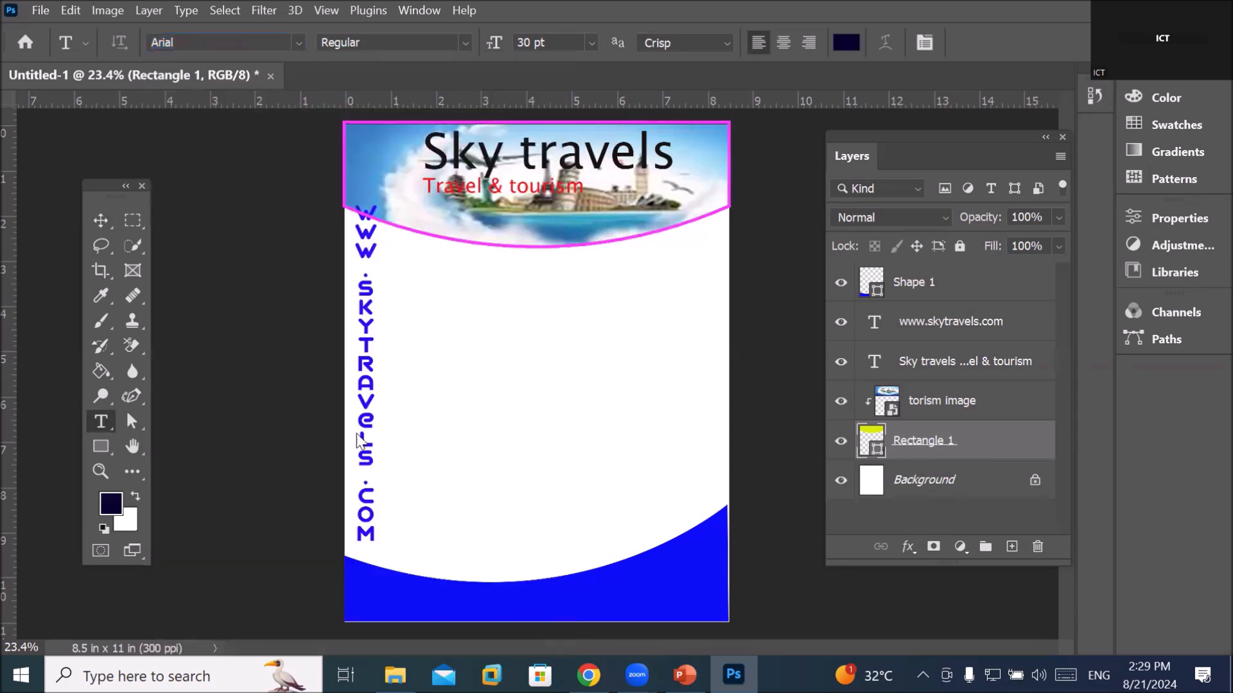
pyautogui.click(592, 43)
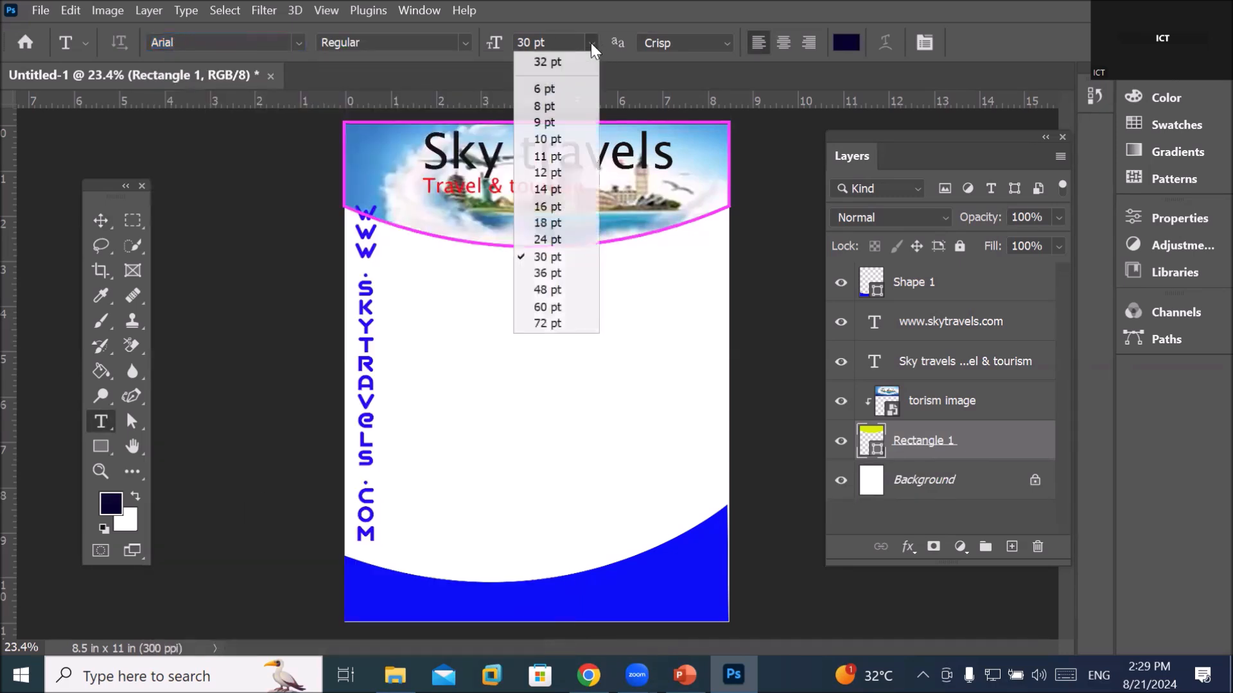
pyautogui.click(562, 190)
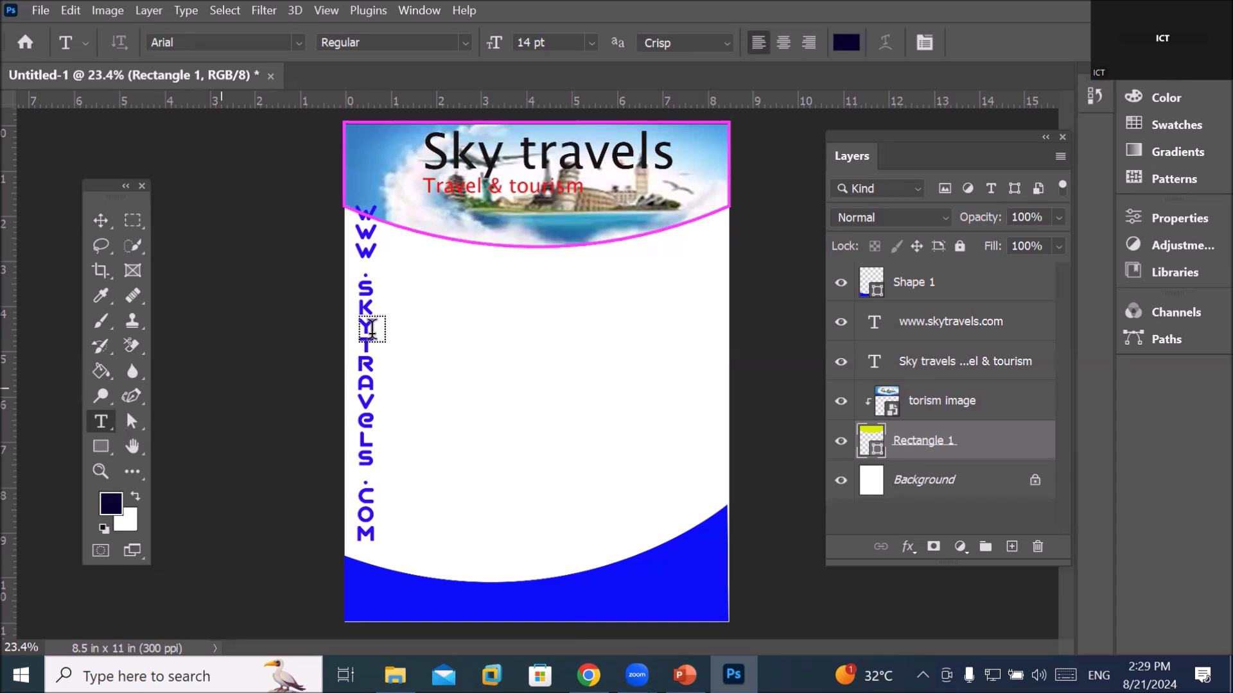
pyautogui.moveTo(433, 272); pyautogui.dragTo(661, 525)
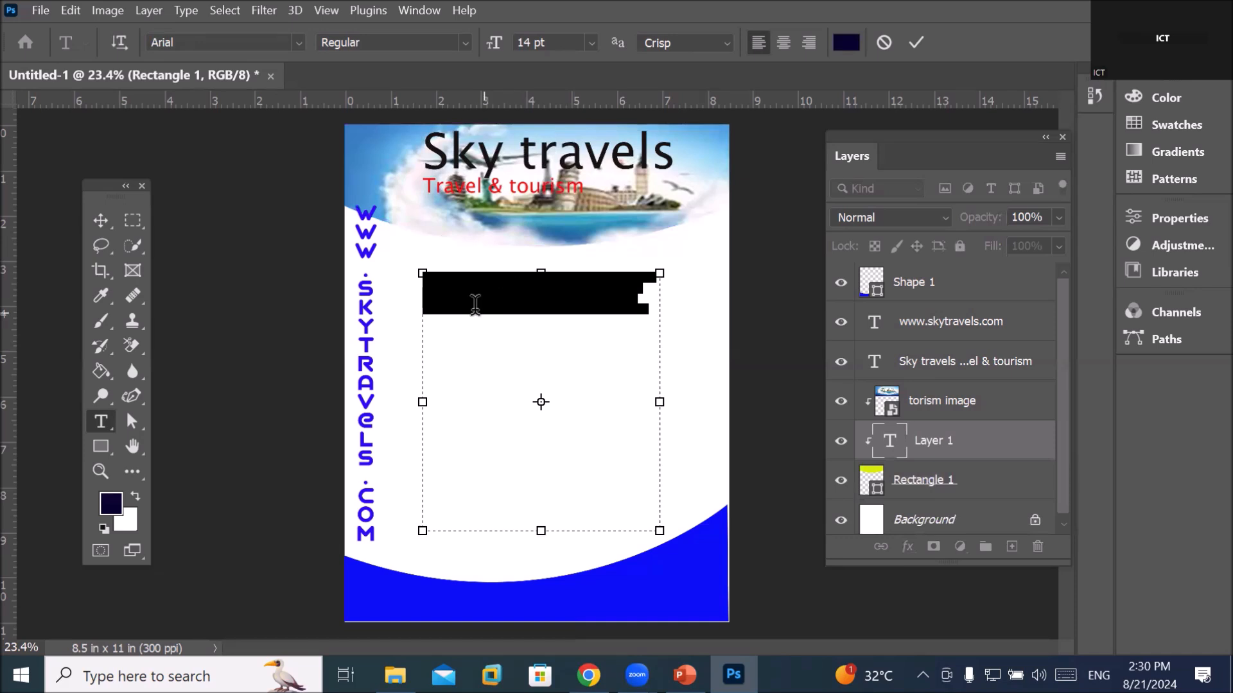
# Clear the placeholder and paste the copied business guide into the paragraph text box
pyautogui.press('BackSpace')
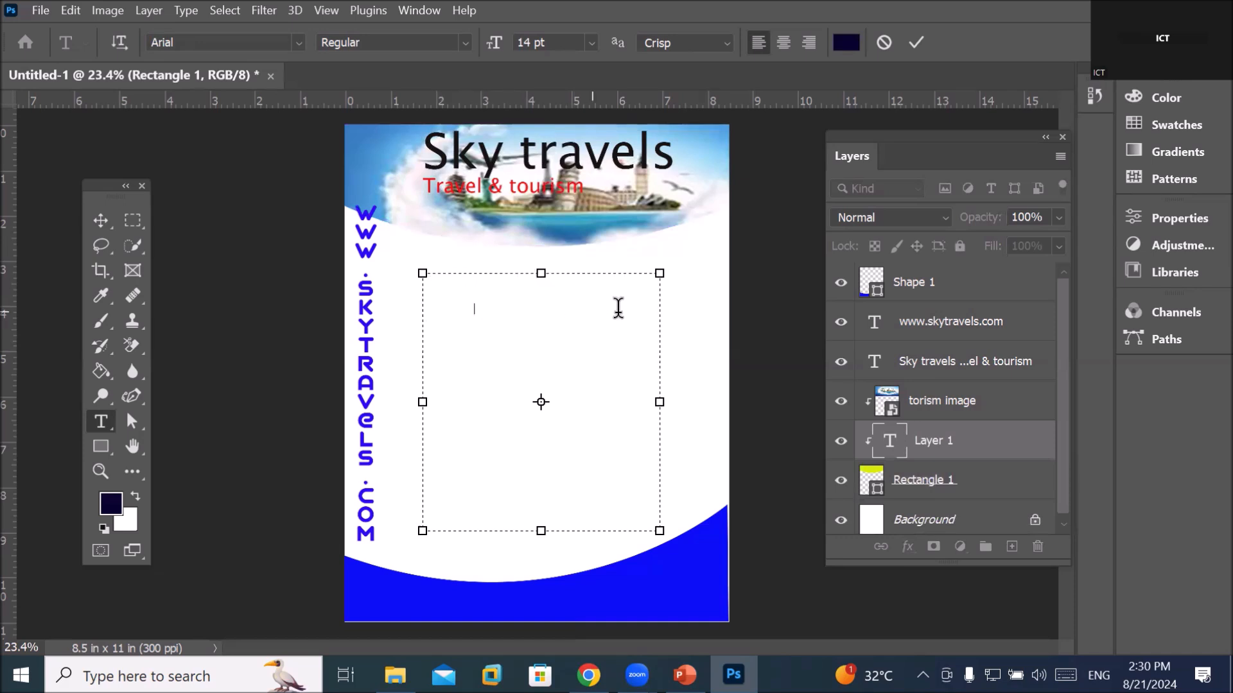
pyautogui.moveTo(635, 313); pyautogui.dragTo(404, 259)
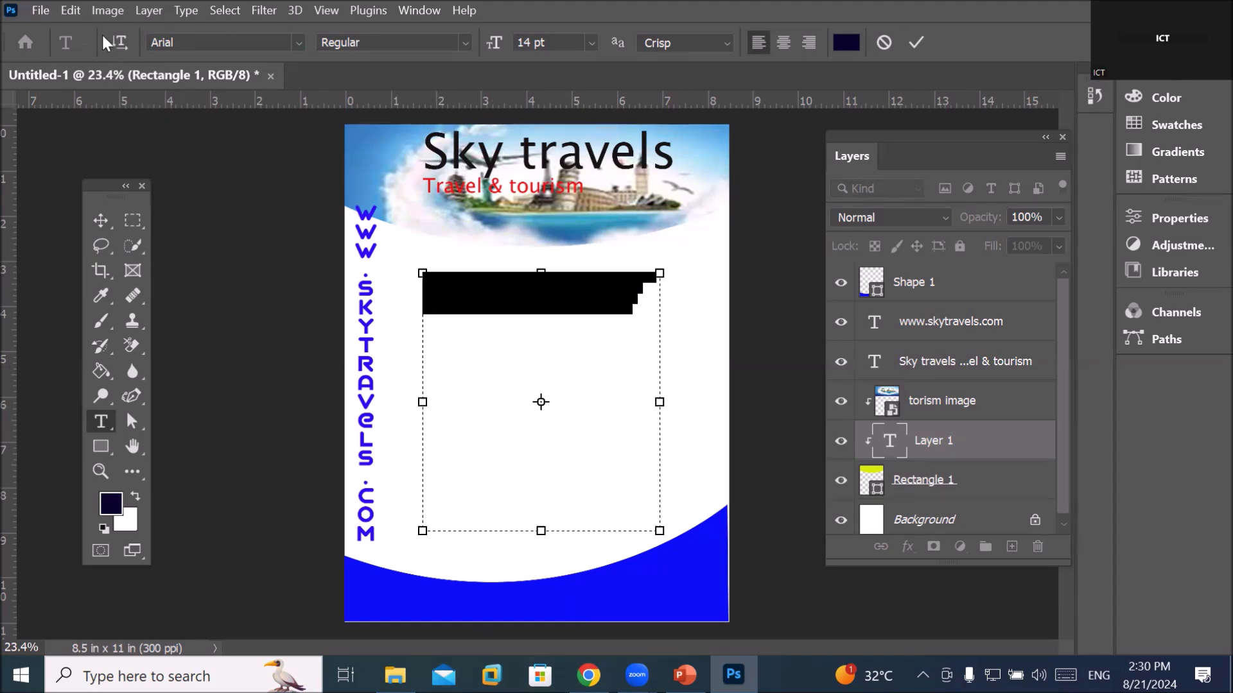
pyautogui.click(71, 10)
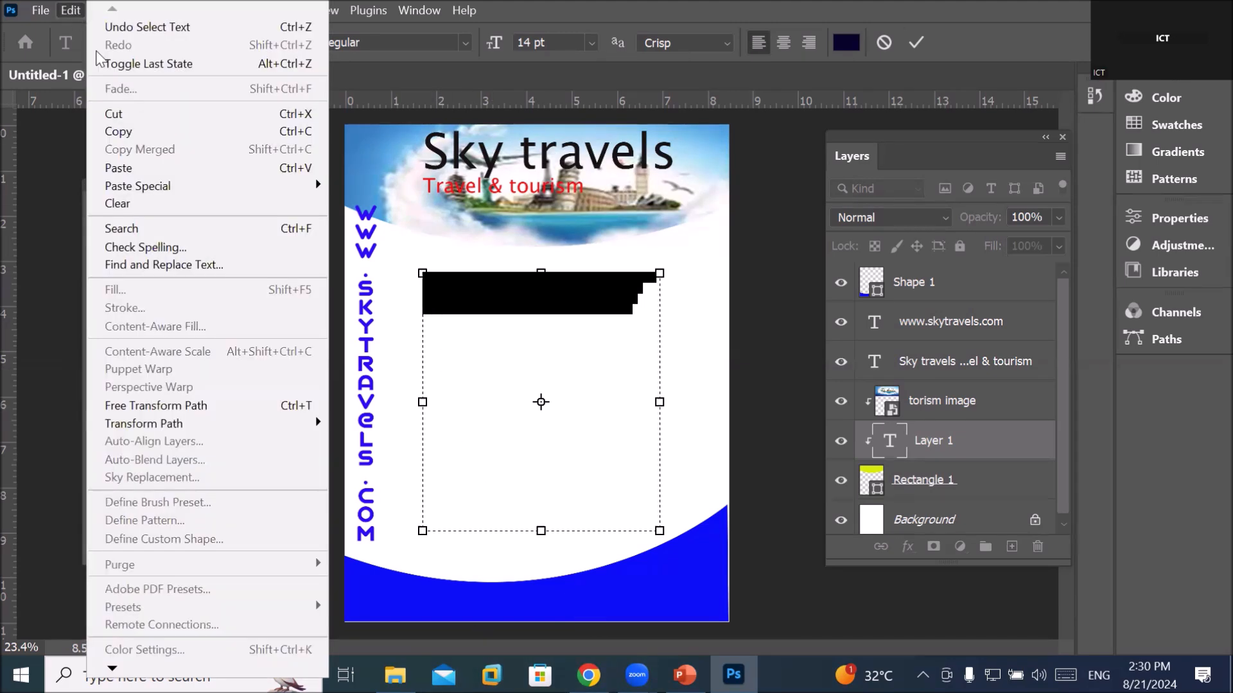
pyautogui.click(147, 168)
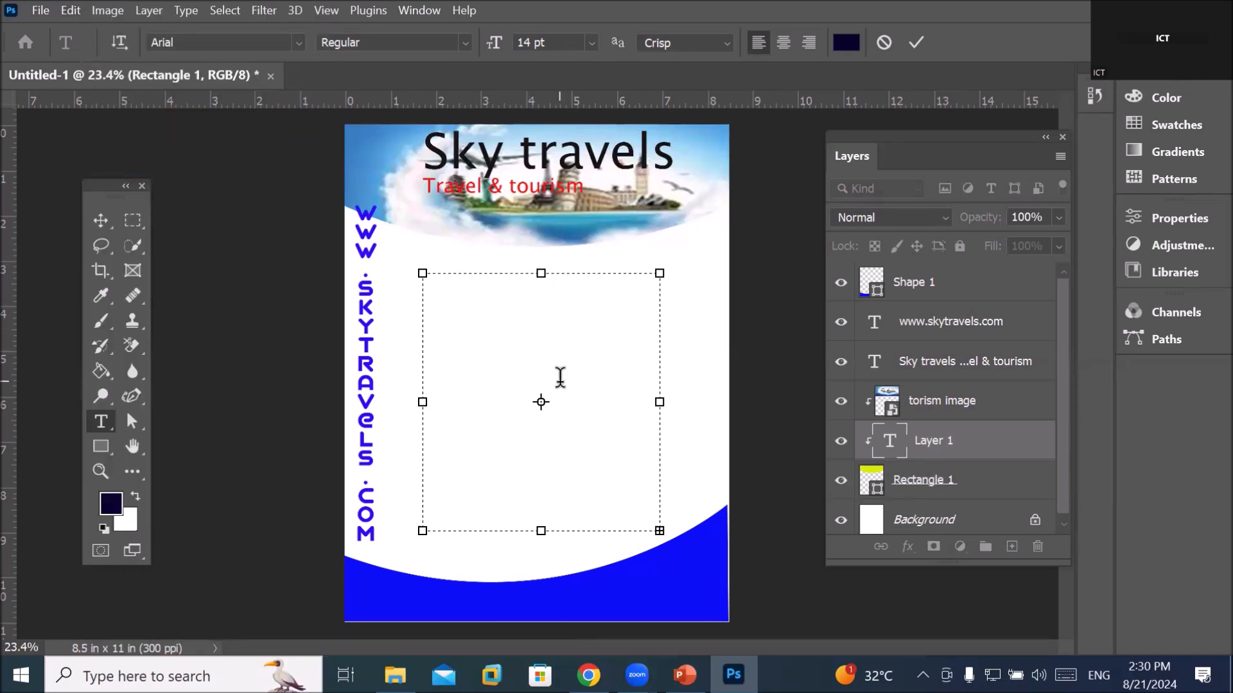
pyautogui.hotkey('ctrl', 'v')
pyautogui.scroll(3, 520, 334)
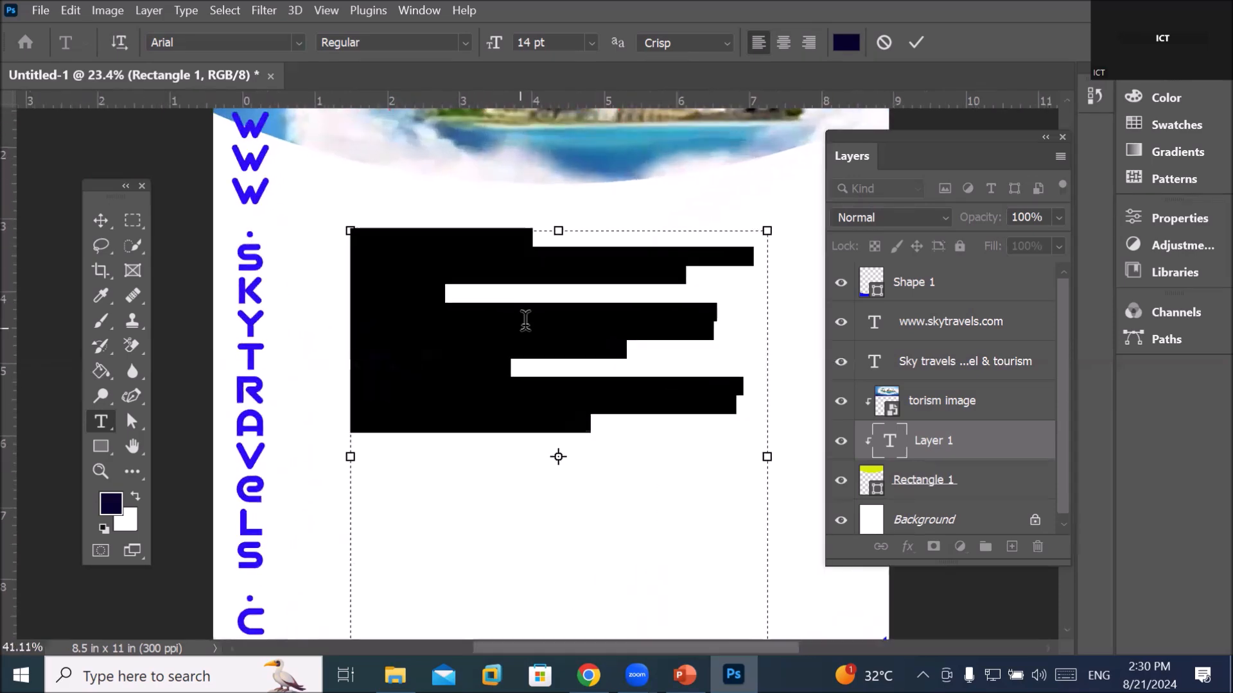
pyautogui.hotkey('ctrl', 'z')
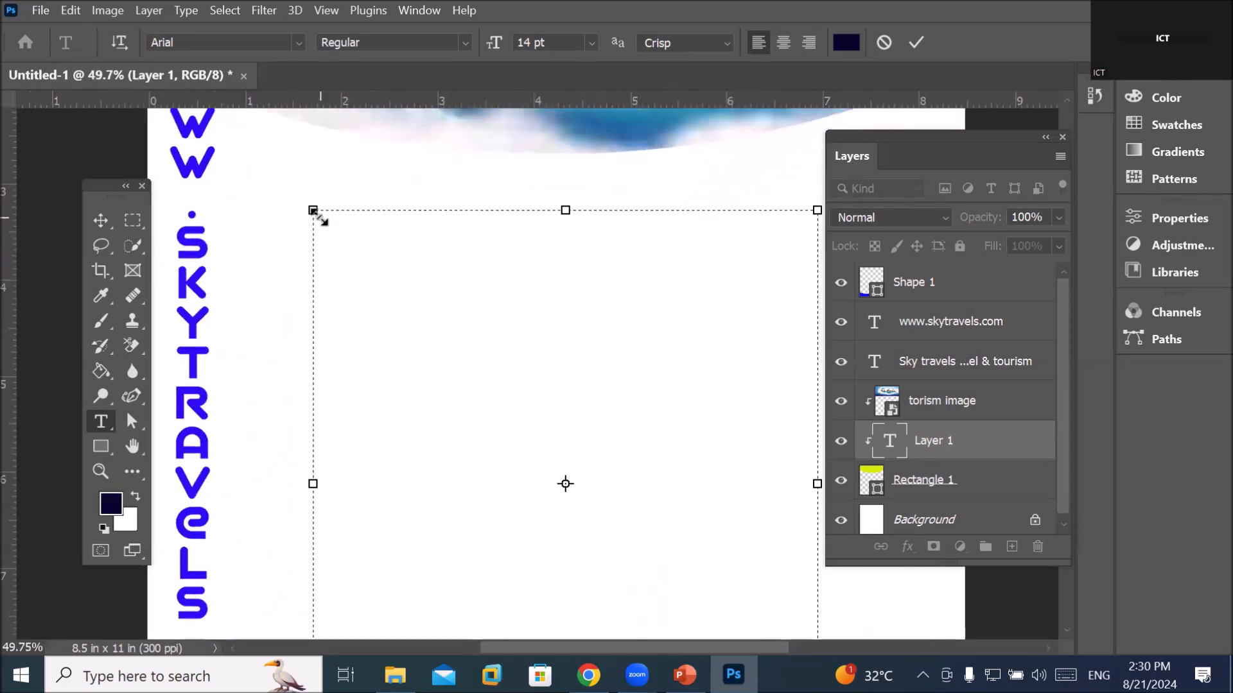
pyautogui.moveTo(316, 209); pyautogui.dragTo(354, 247)
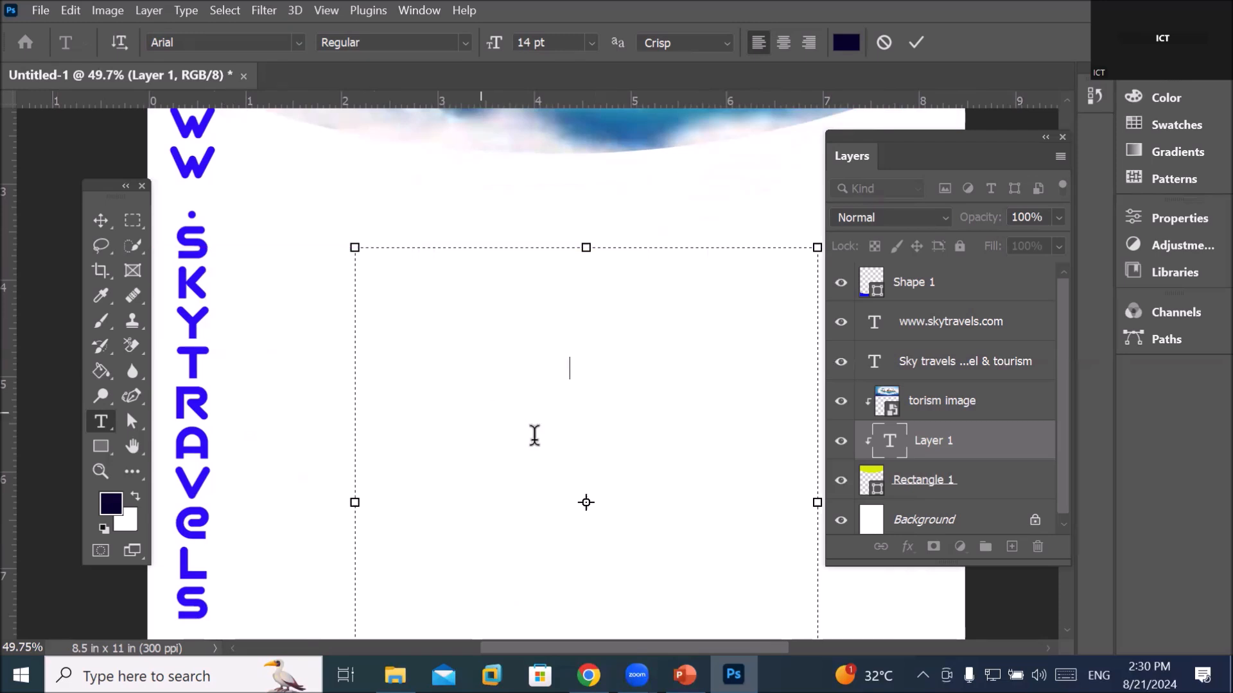
pyautogui.hotkey('ctrl', 'z')
pyautogui.hotkey('ctrl', 'v')
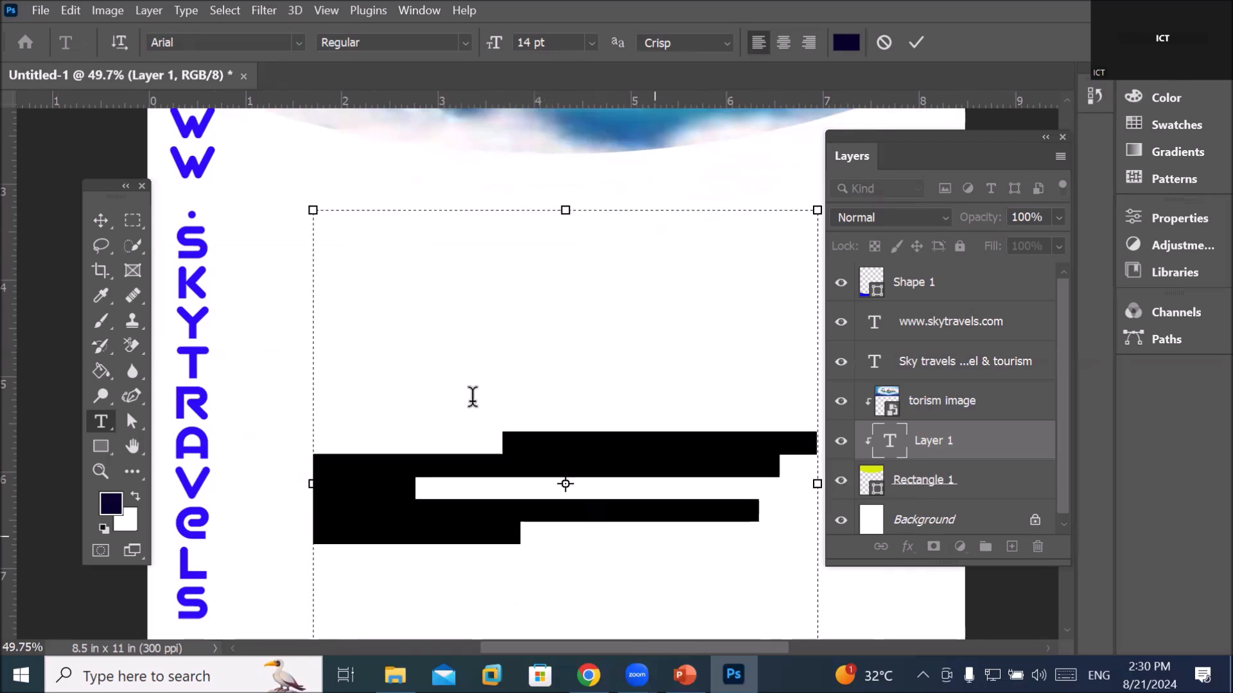
# Change the paragraph text colour to dark navy 0a0430, then paste and undo the business text
pyautogui.click(845, 45)
pyautogui.moveTo(729, 211); pyautogui.dragTo(732, 350)
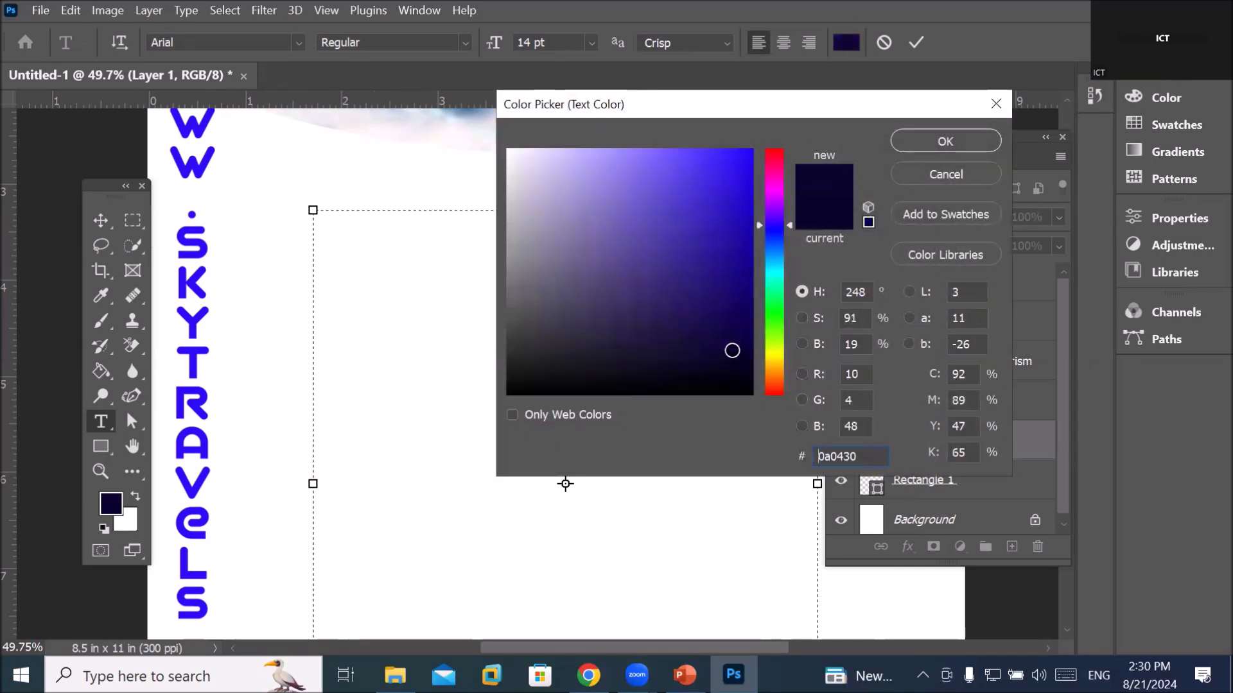
pyautogui.click(916, 138)
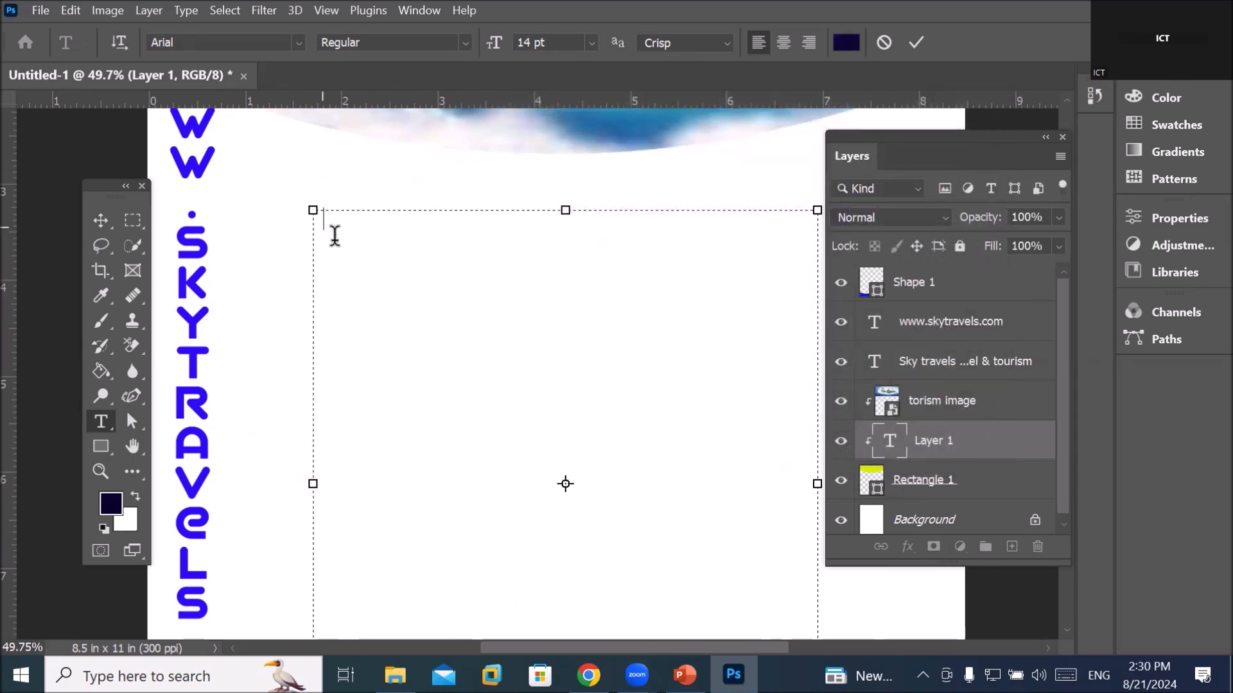
pyautogui.hotkey('ctrl', 'v')
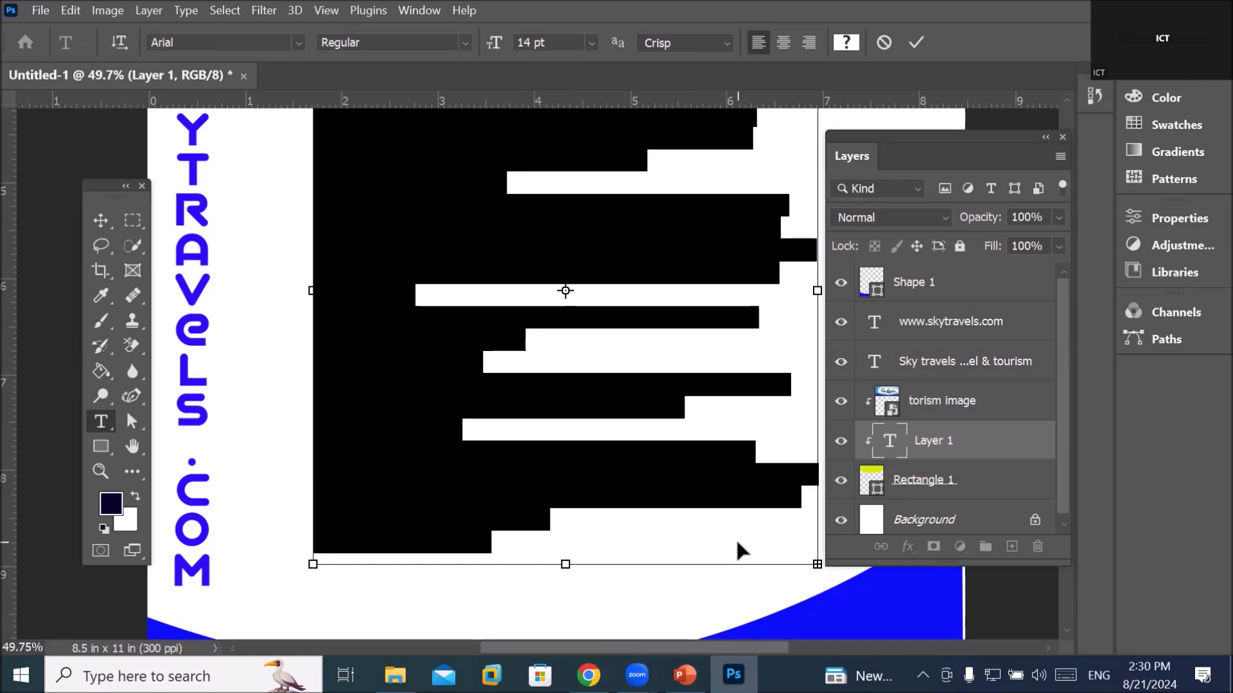
pyautogui.hotkey('ctrl', 'z')
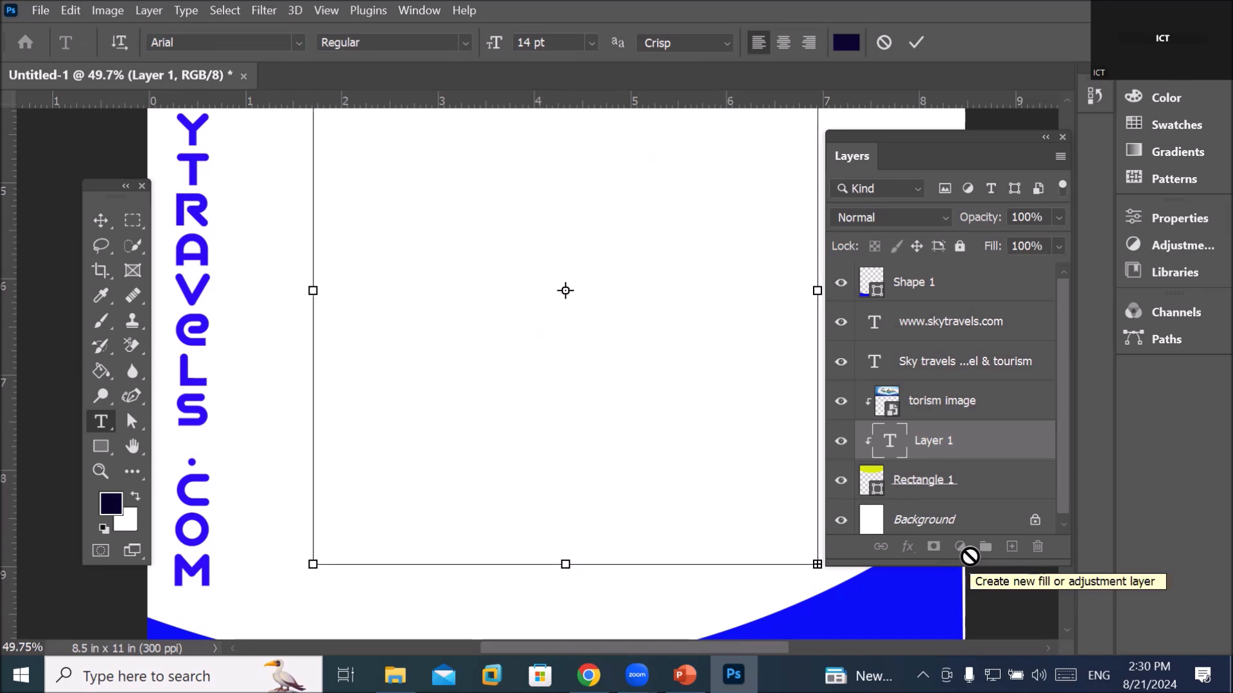
# Commit the '1. Research and Planning' text layer, then delete it and confirm Yes
pyautogui.click(915, 452)
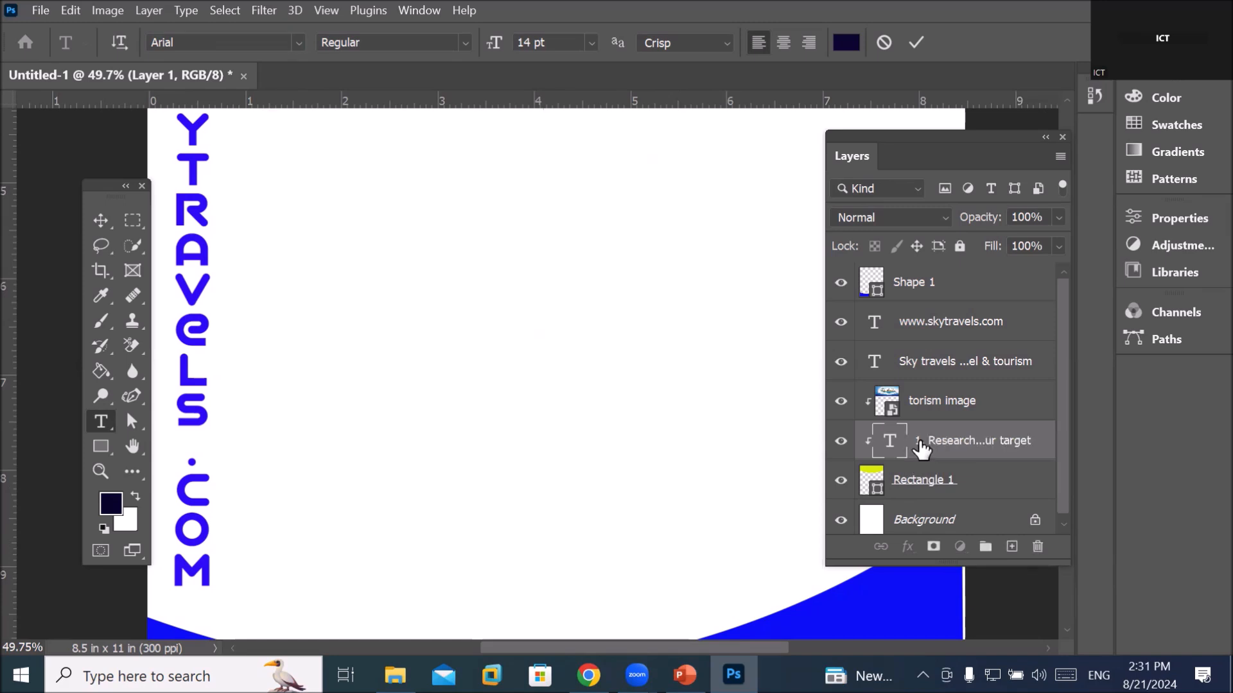
pyautogui.click(1037, 546)
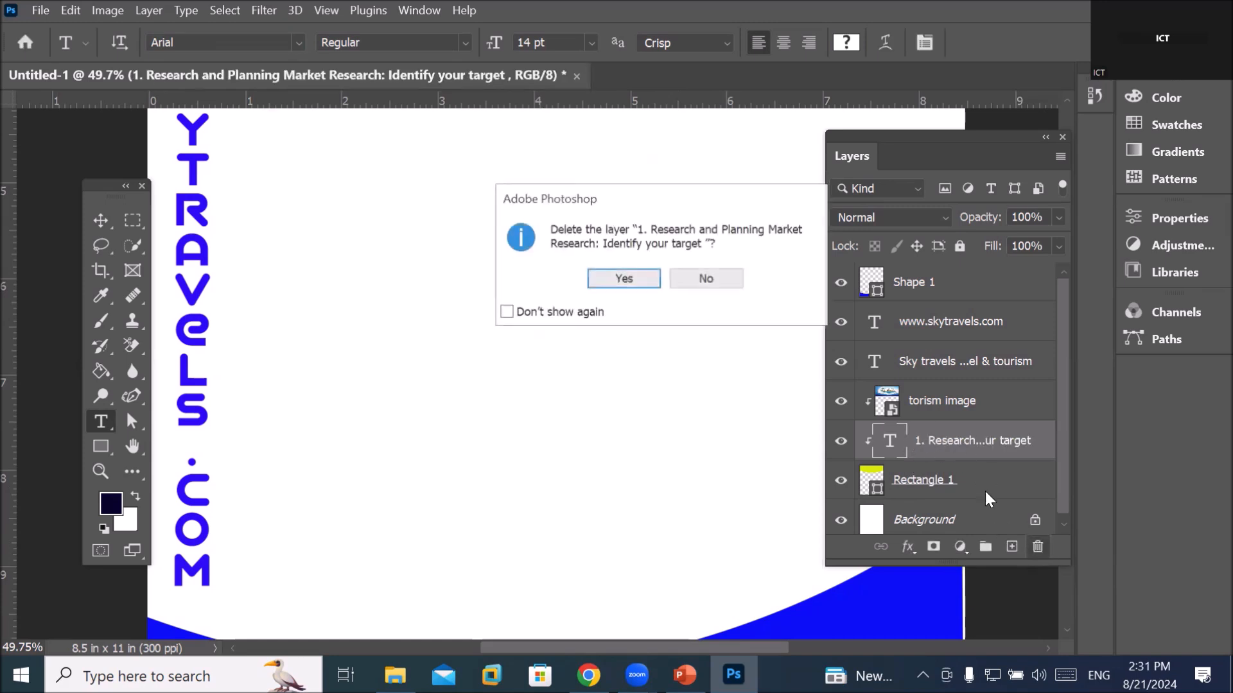
pyautogui.click(624, 279)
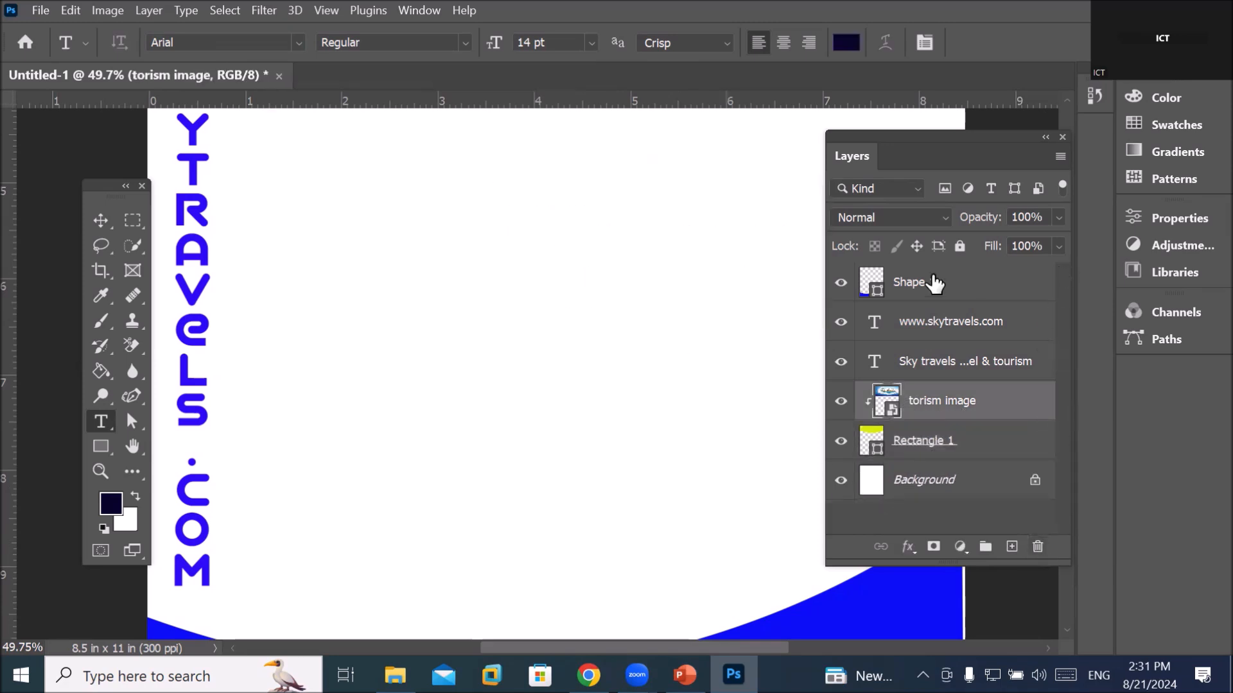
# Select the Shape 1 wave layer after checking the torism image layer, and zoom out
pyautogui.click(912, 284)
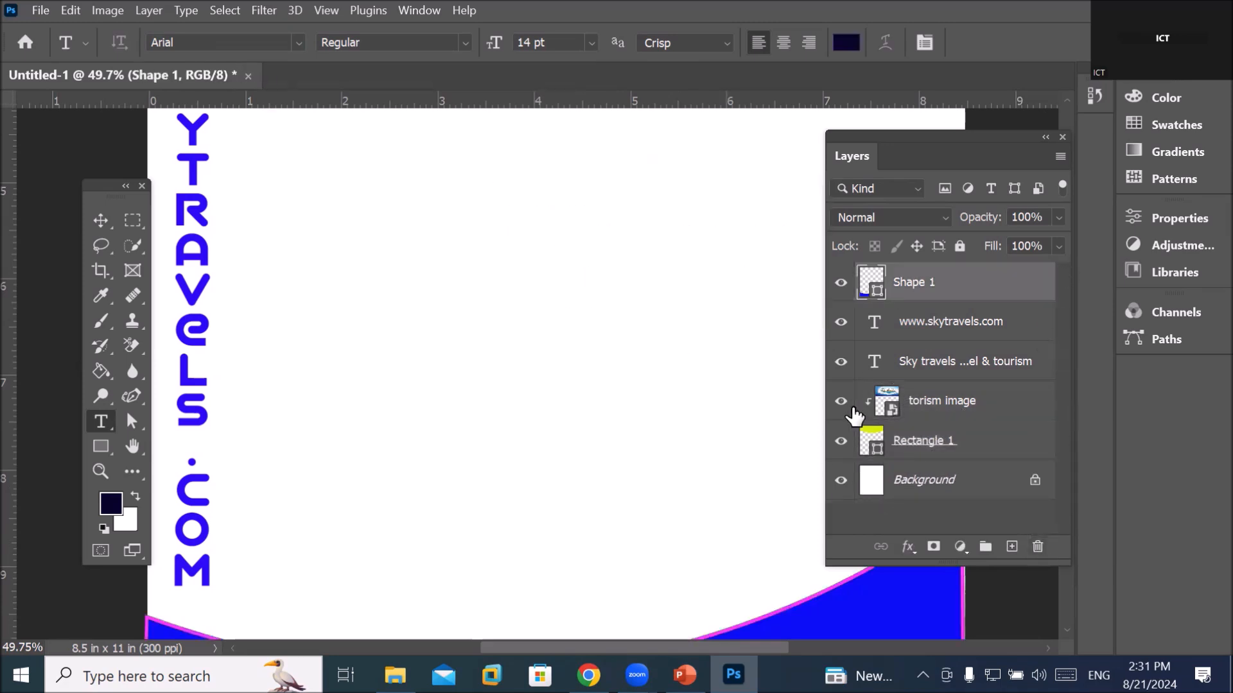
pyautogui.click(918, 408)
pyautogui.click(908, 289)
pyautogui.scroll(2, 742, 335)
pyautogui.scroll(-5, 738, 325)
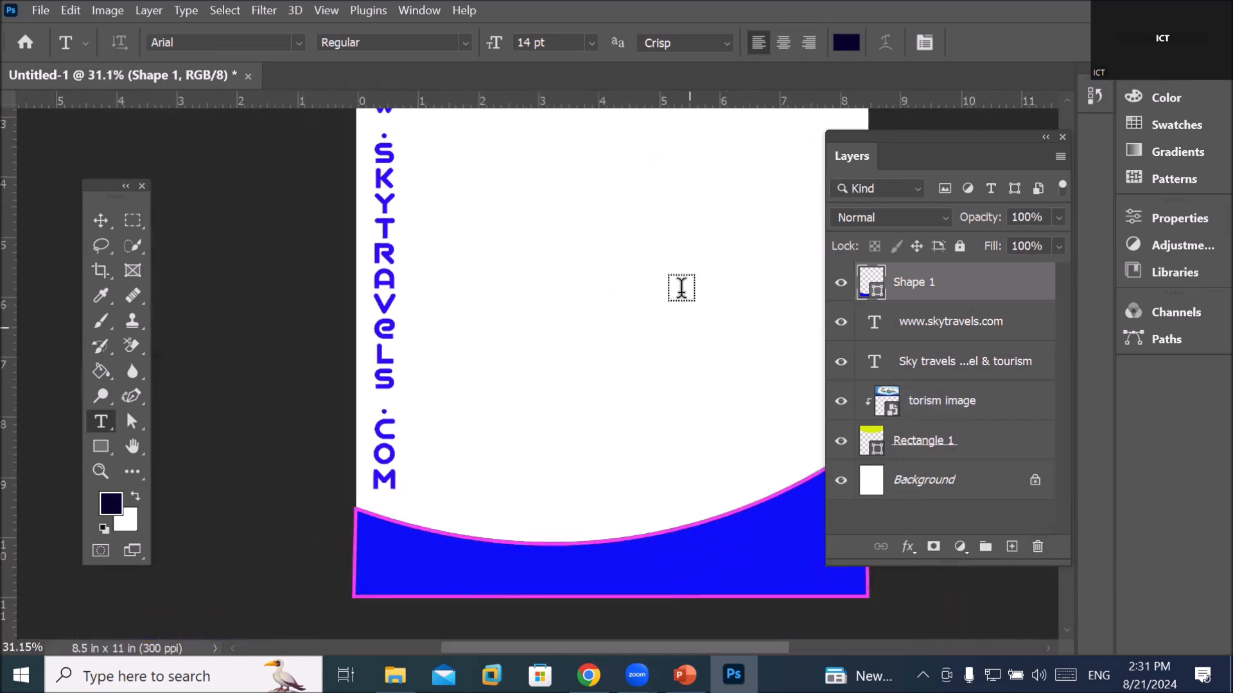
pyautogui.scroll(-1, 695, 278)
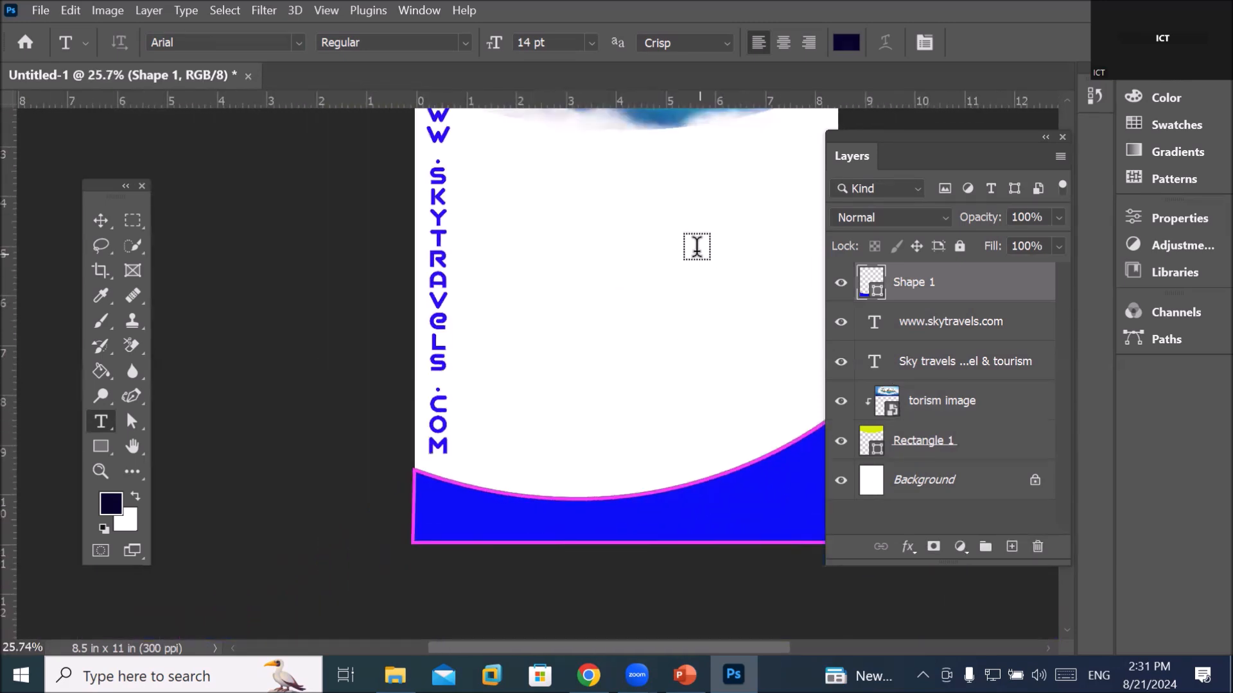
pyautogui.scroll(-1, 697, 246)
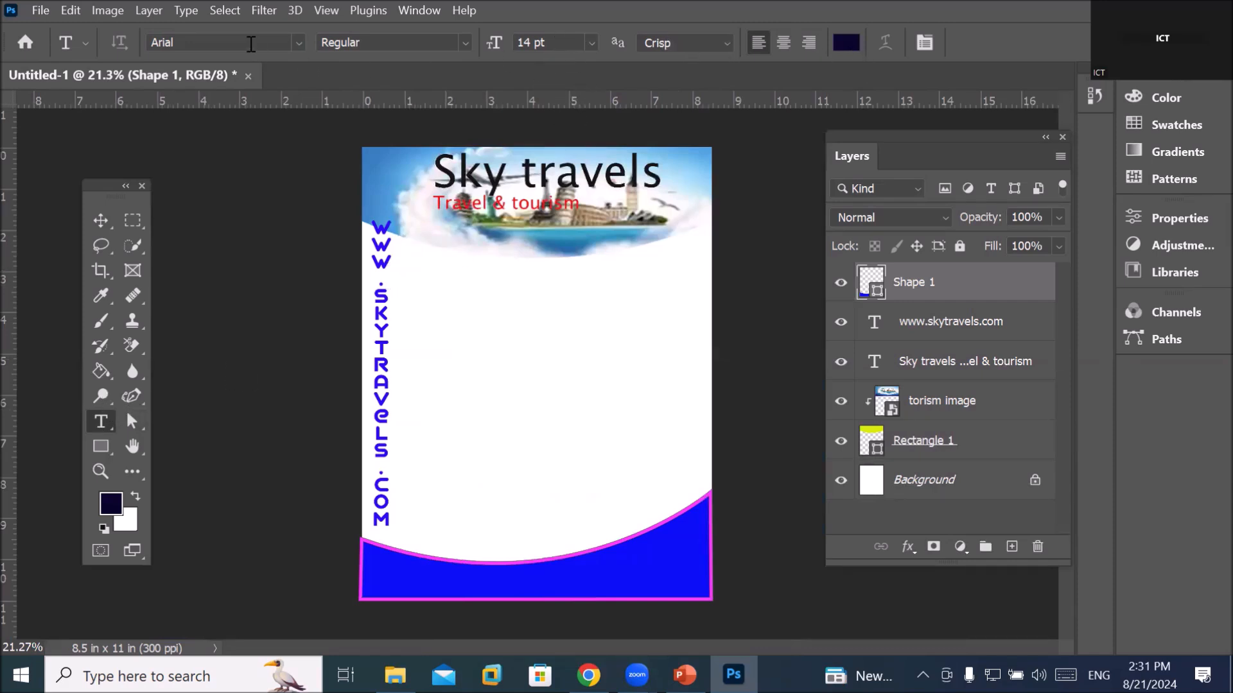
# Draw a paragraph text box below the header and paste the business-plan text into it
pyautogui.moveTo(434, 271); pyautogui.dragTo(642, 503)
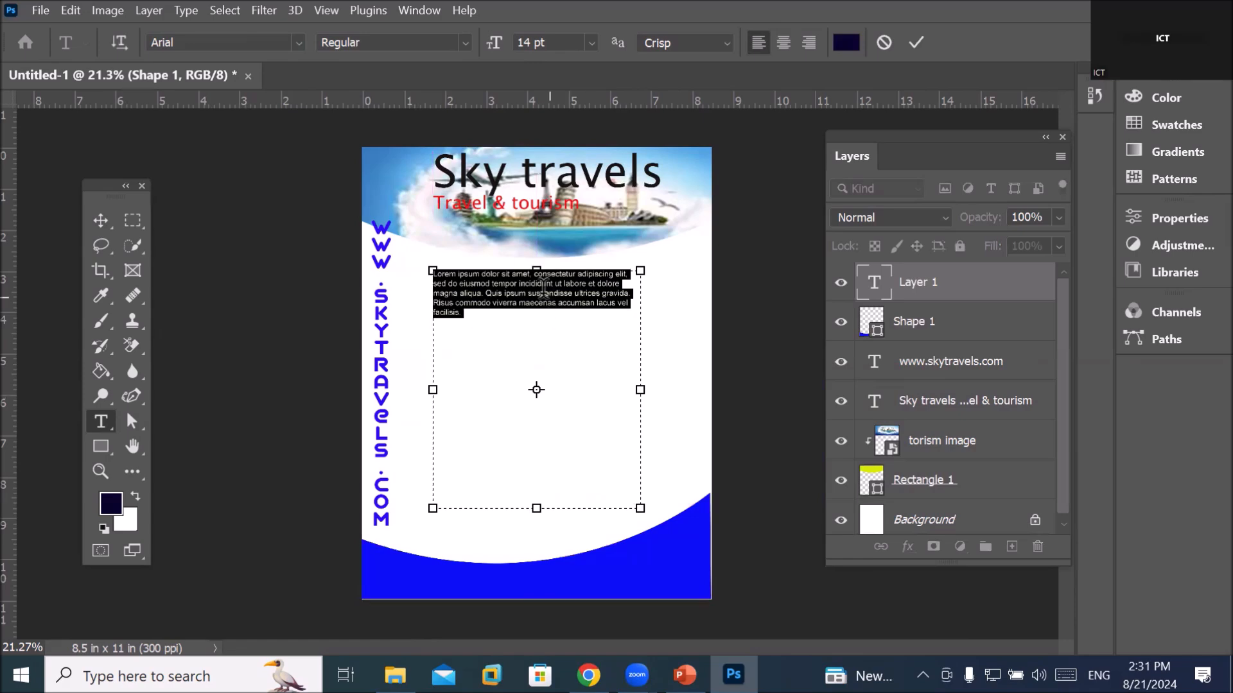
pyautogui.scroll(8, 537, 266)
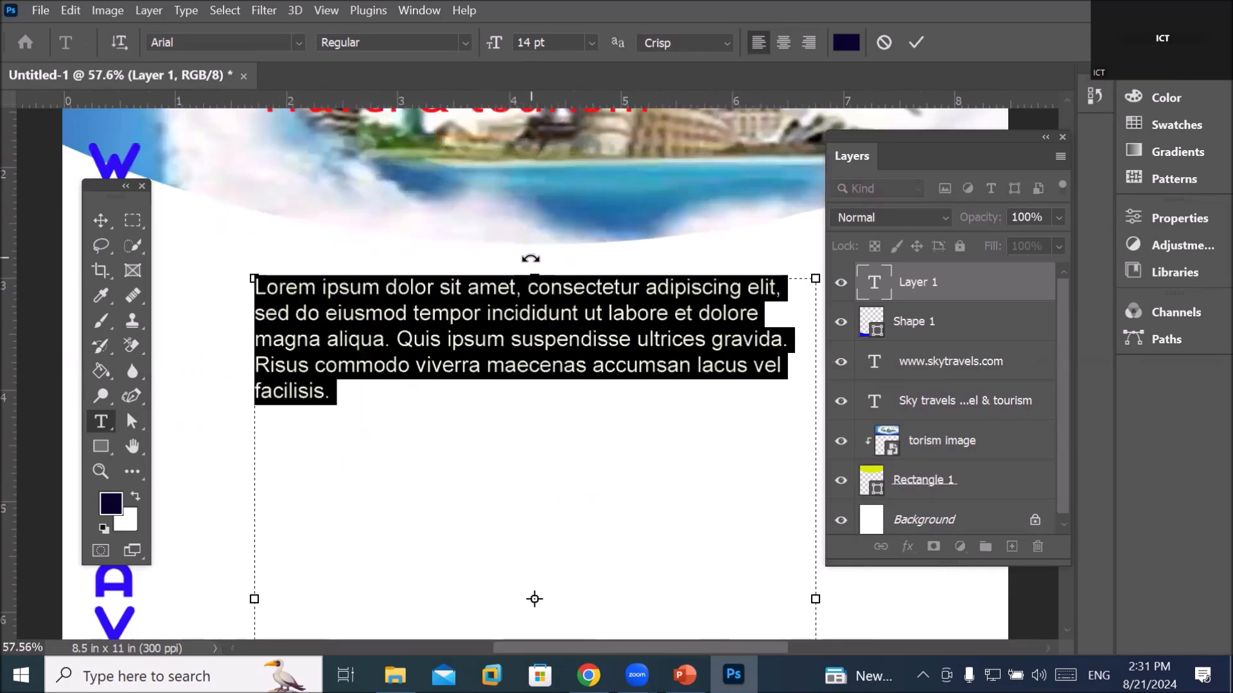
pyautogui.click(70, 10)
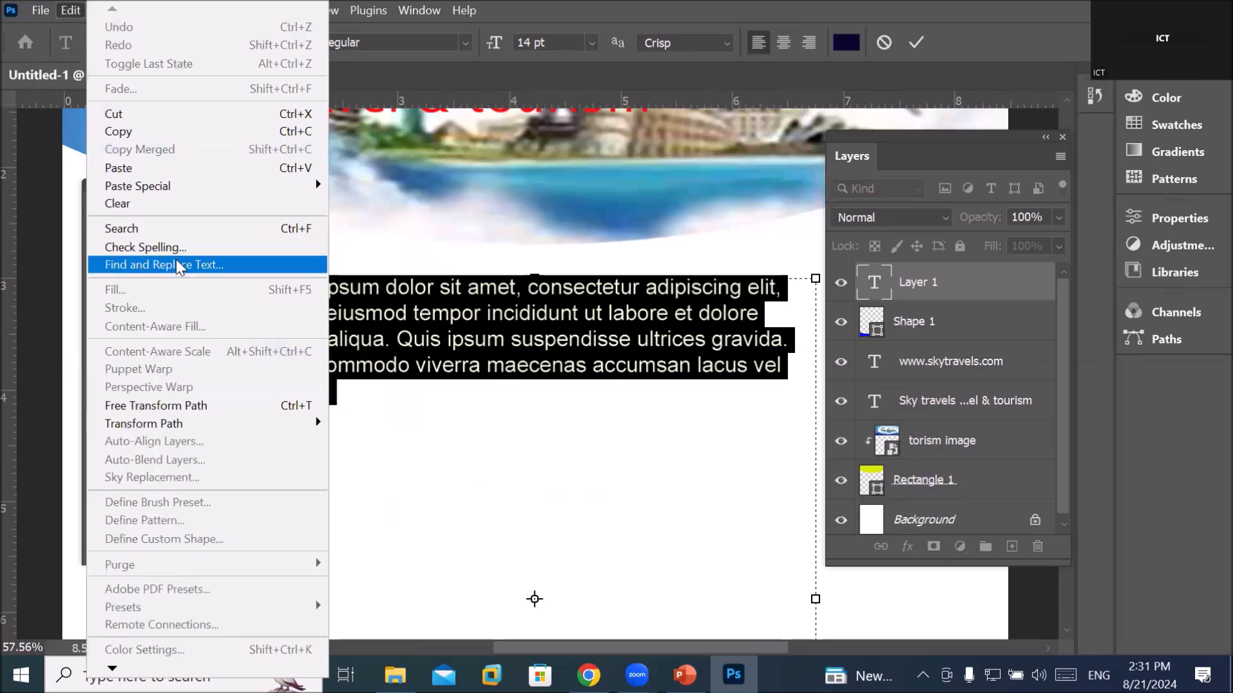
pyautogui.click(207, 167)
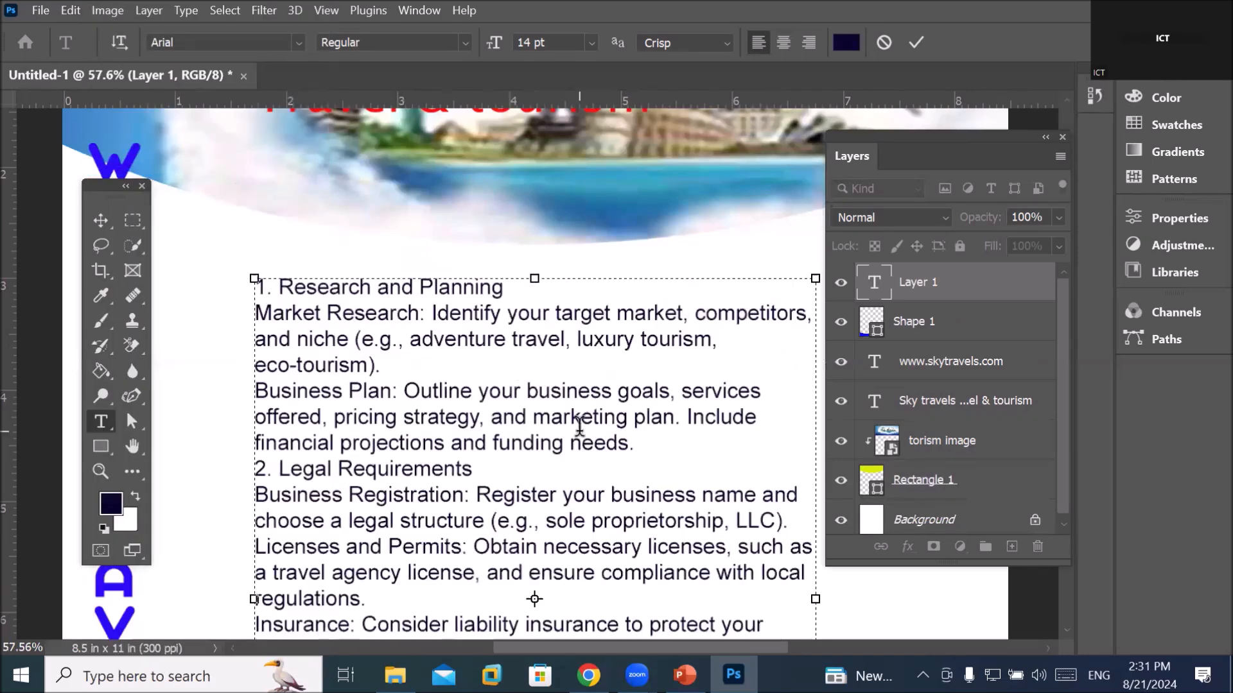
# Narrow the text box to a column about 2 in wide so lines wrap shorter
pyautogui.scroll(-3, 574, 424)
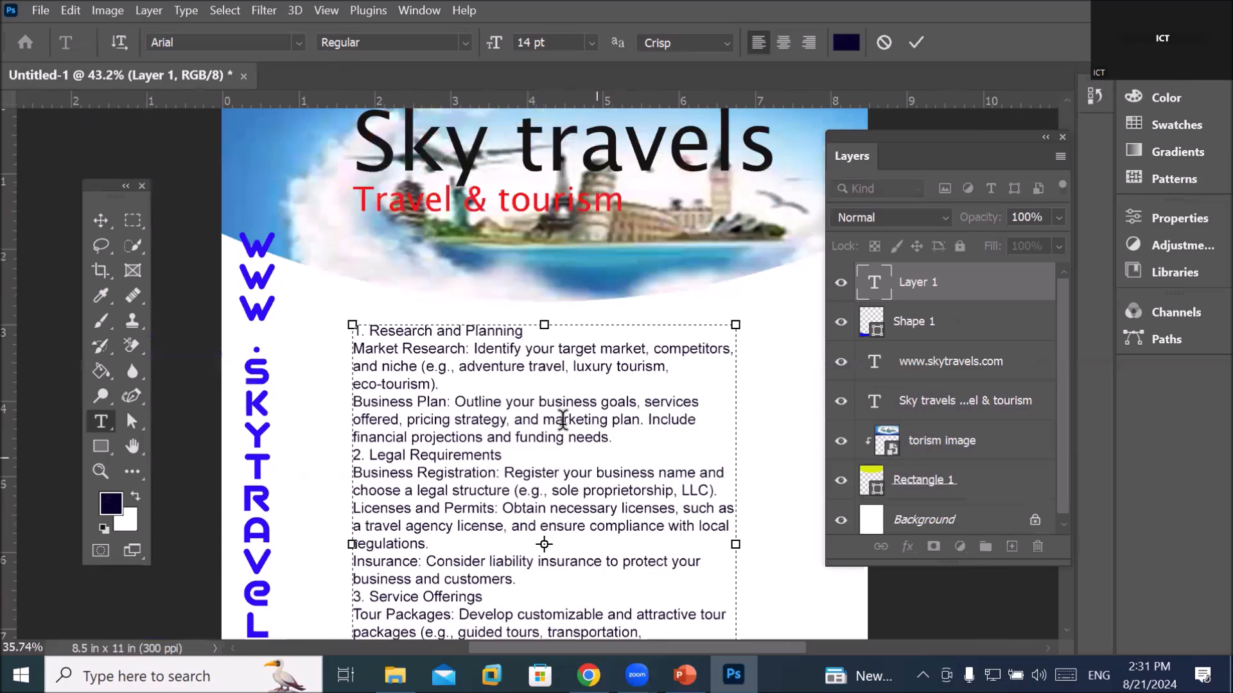
pyautogui.scroll(-4, 563, 420)
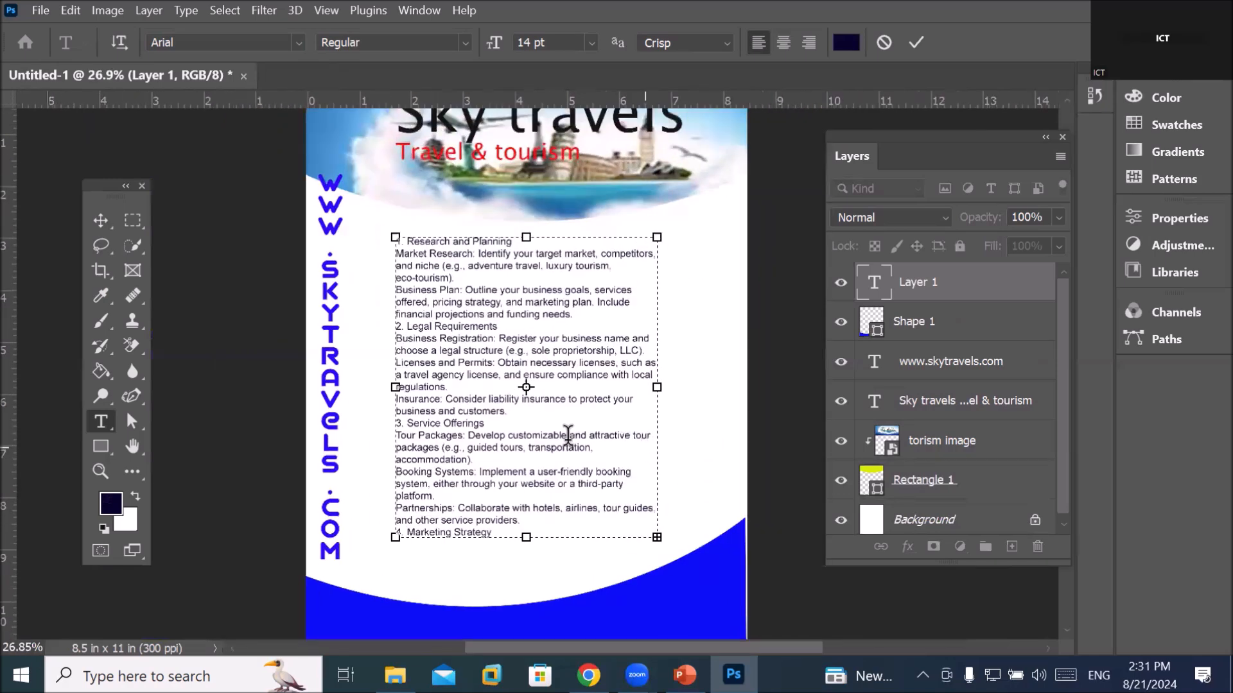
pyautogui.scroll(1, 568, 435)
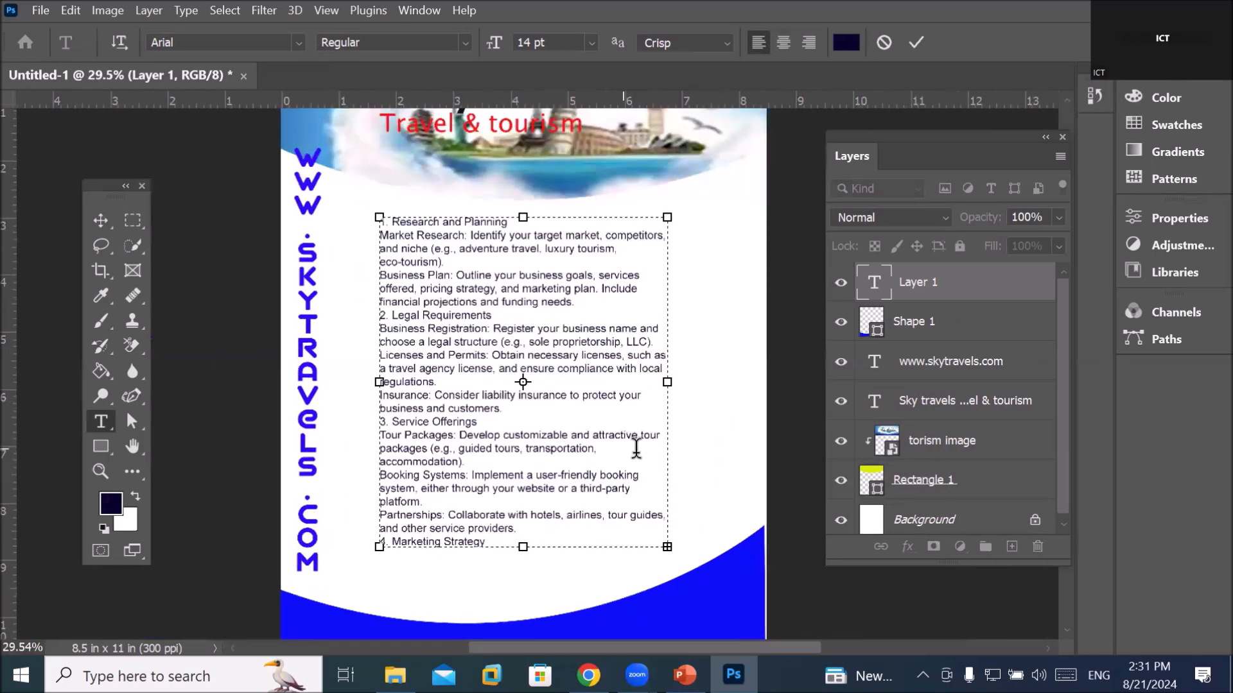
pyautogui.scroll(5, 686, 477)
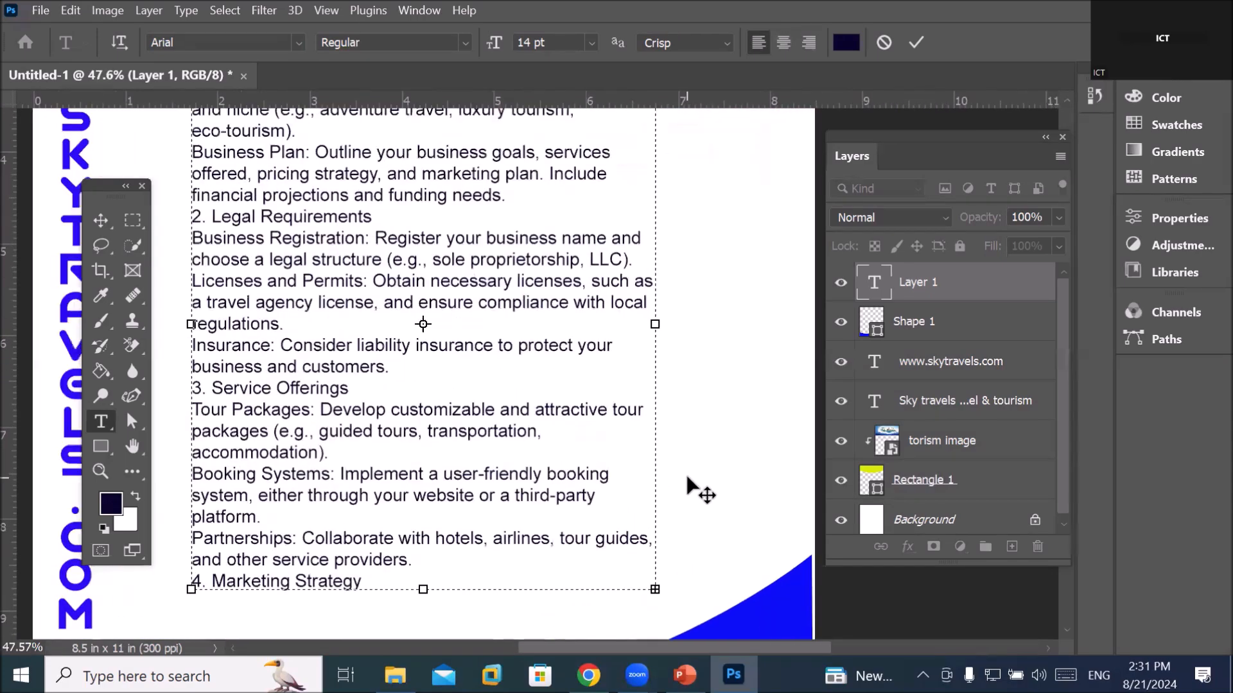
pyautogui.scroll(-3, 661, 327)
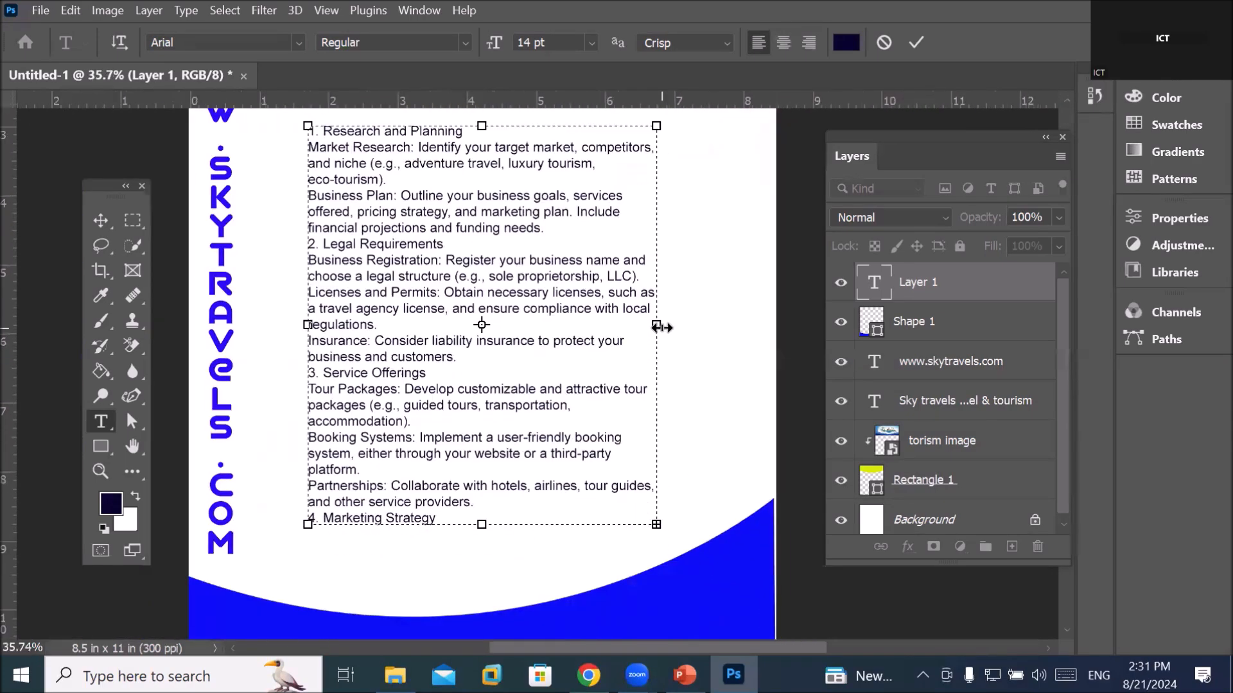
pyautogui.scroll(-1, 661, 327)
pyautogui.moveTo(659, 329); pyautogui.dragTo(503, 323)
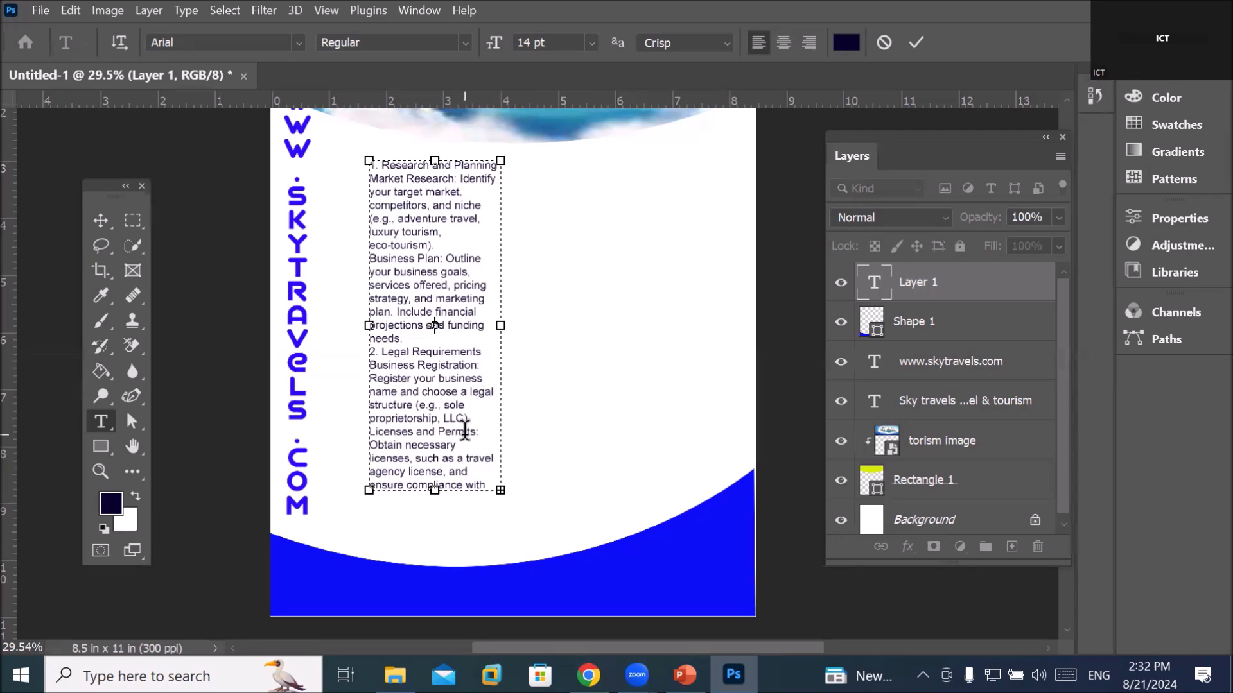
# Widen the text box to about 6.2 in and lengthen it until the Content Marketing line shows
pyautogui.scroll(-1, 465, 429)
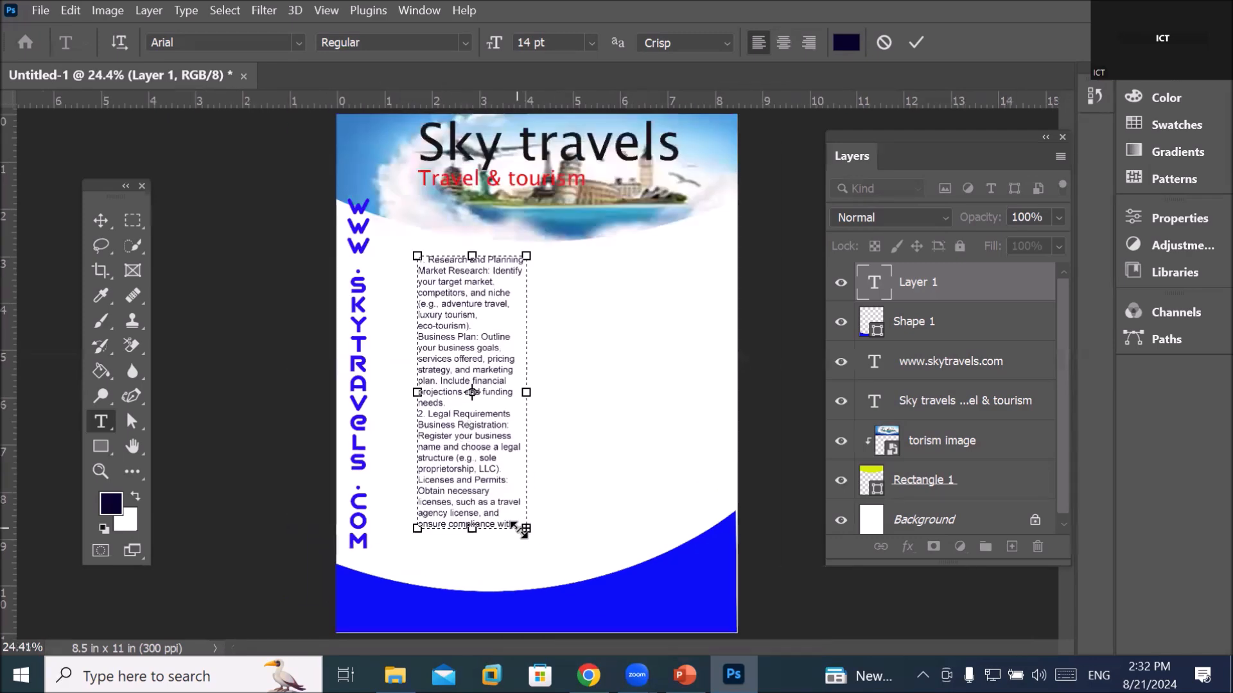
pyautogui.scroll(4, 504, 532)
pyautogui.scroll(1, 501, 552)
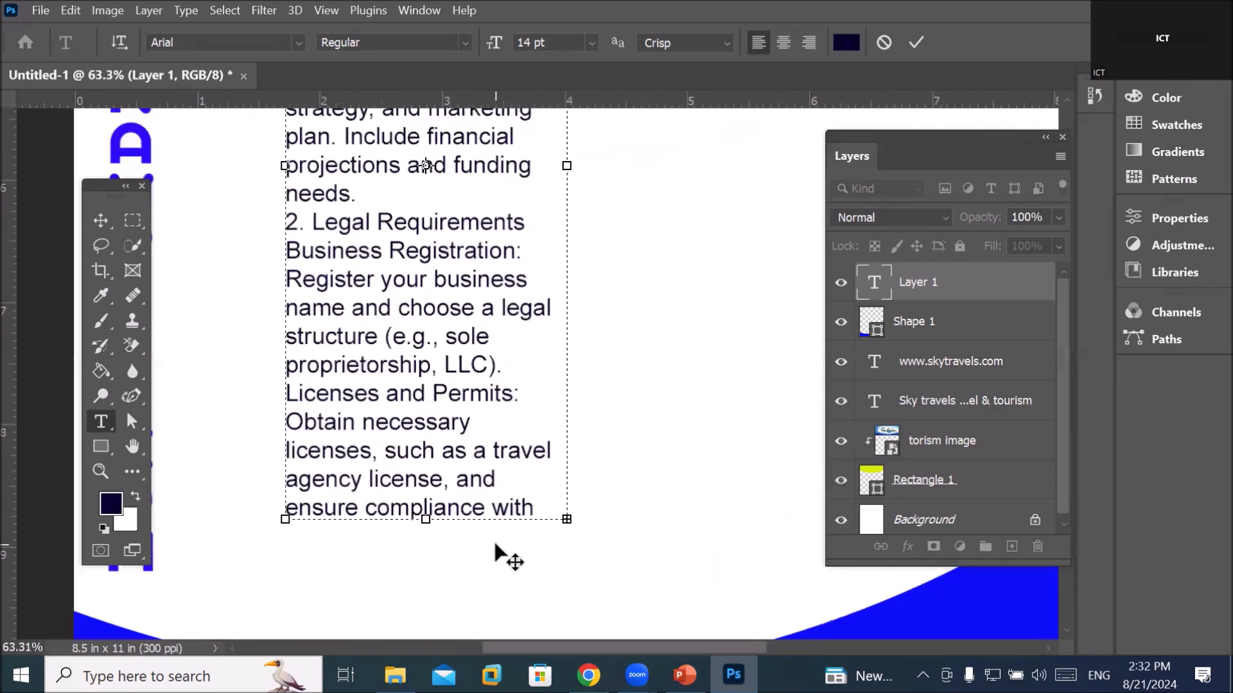
pyautogui.scroll(1, 310, 319)
pyautogui.scroll(2, 310, 319)
pyautogui.scroll(-10, 318, 305)
pyautogui.scroll(-1, 321, 300)
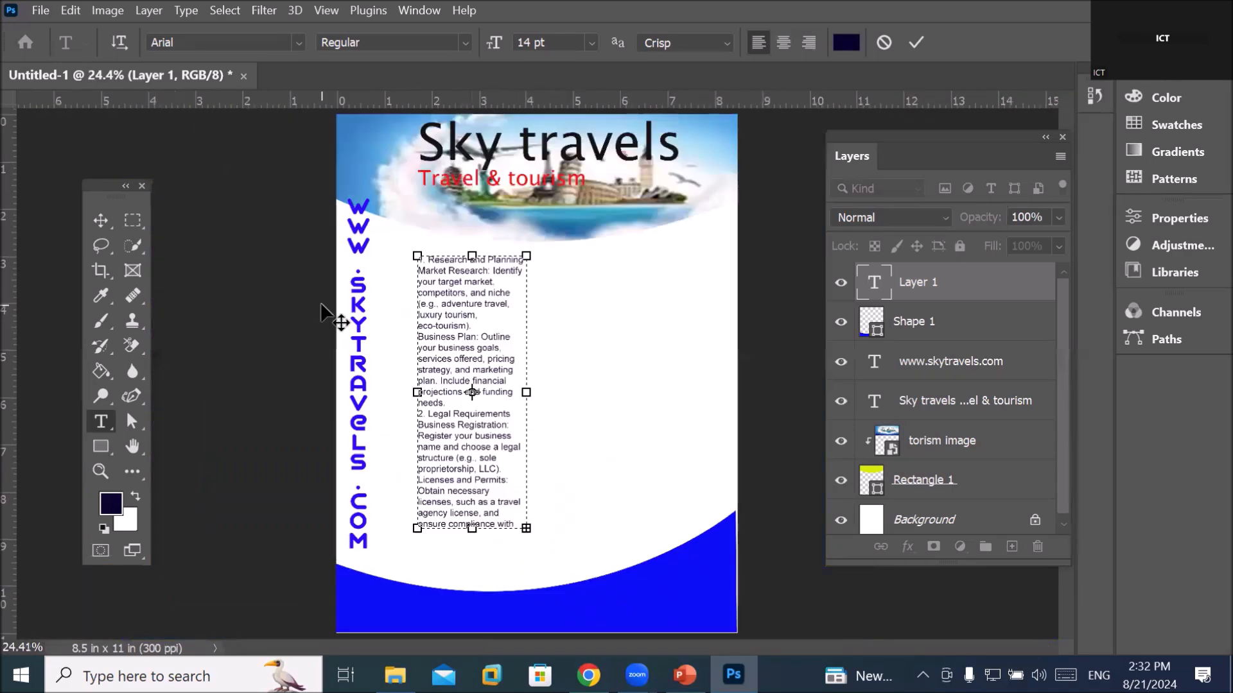
pyautogui.scroll(1, 474, 264)
pyautogui.scroll(1, 474, 264)
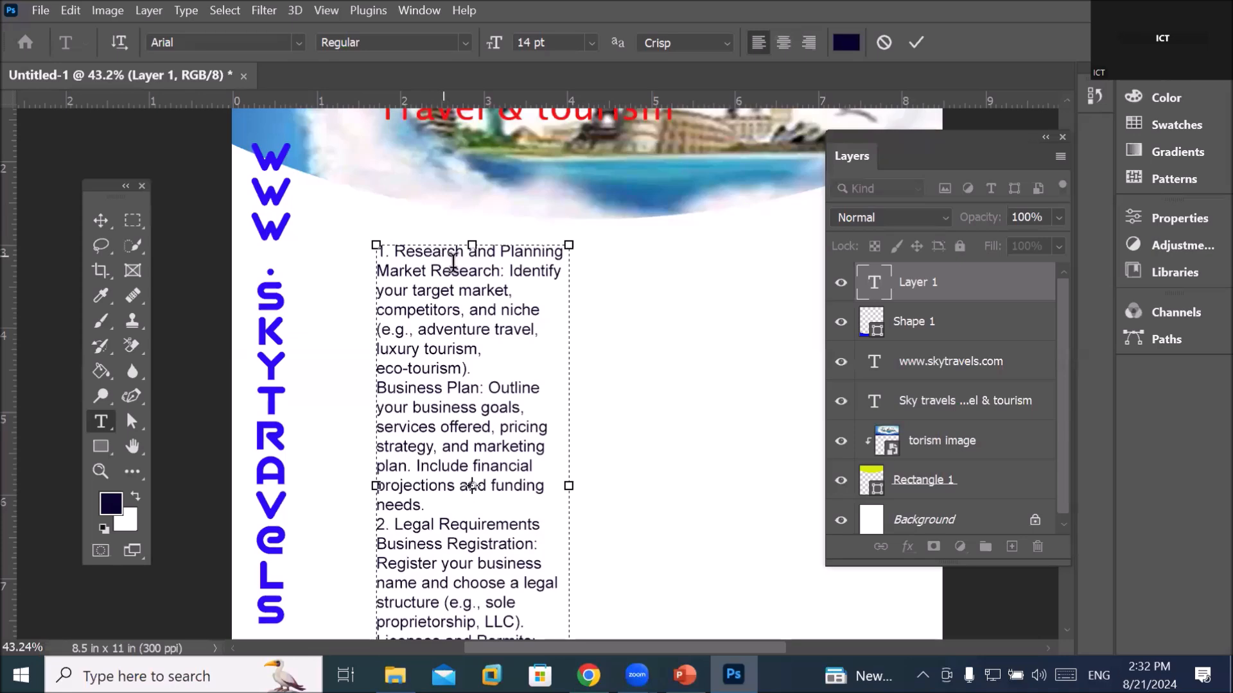
pyautogui.scroll(-2, 570, 475)
pyautogui.moveTo(570, 475); pyautogui.dragTo(793, 476)
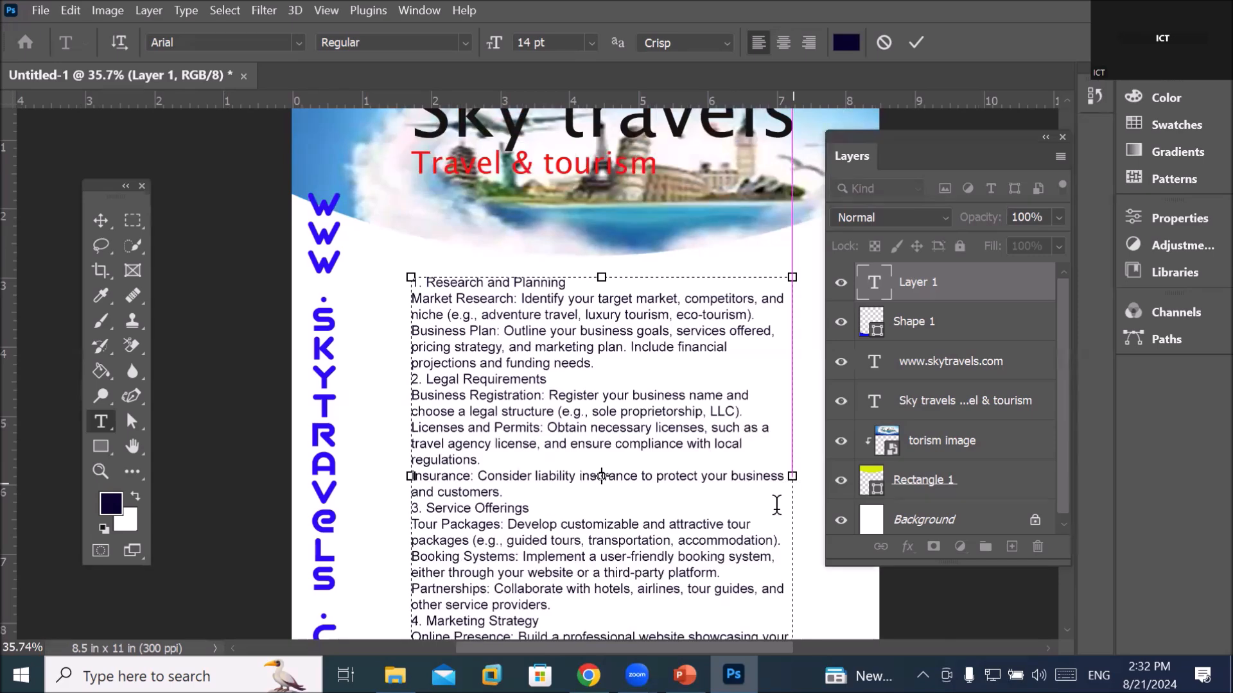
pyautogui.scroll(-2, 751, 509)
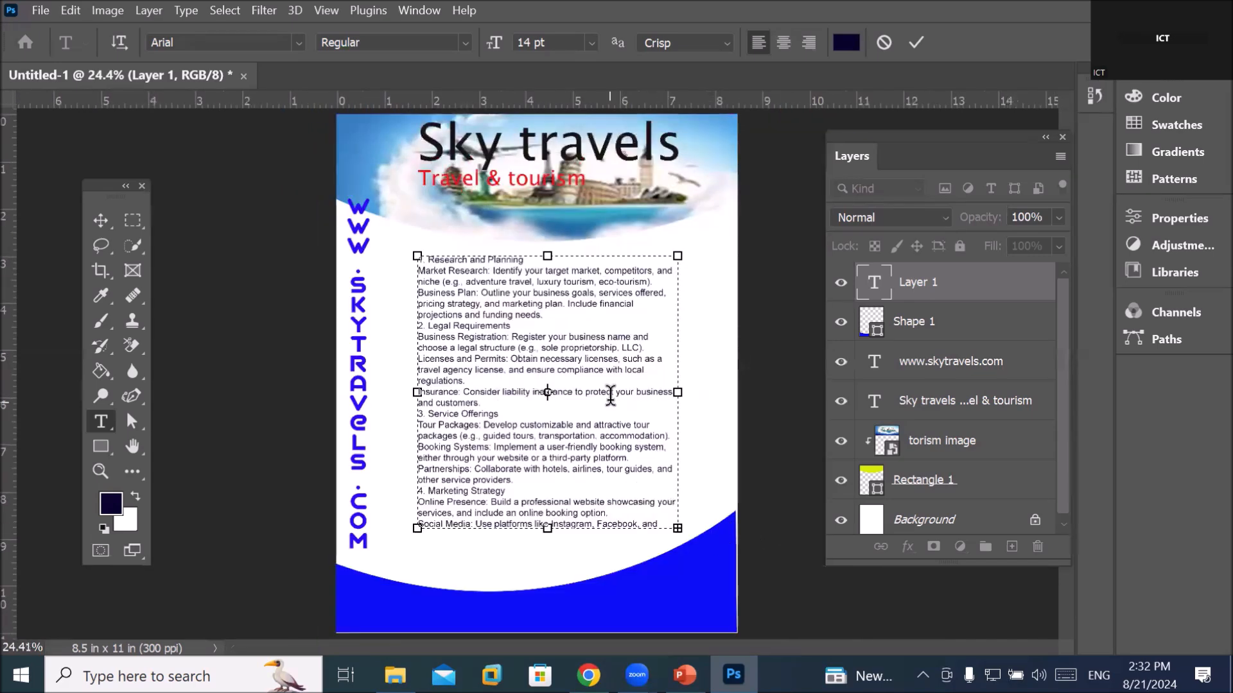
pyautogui.moveTo(677, 392)
pyautogui.mouseDown()
pyautogui.moveTo(706, 392)
pyautogui.moveTo(672, 391)
pyautogui.mouseUp()
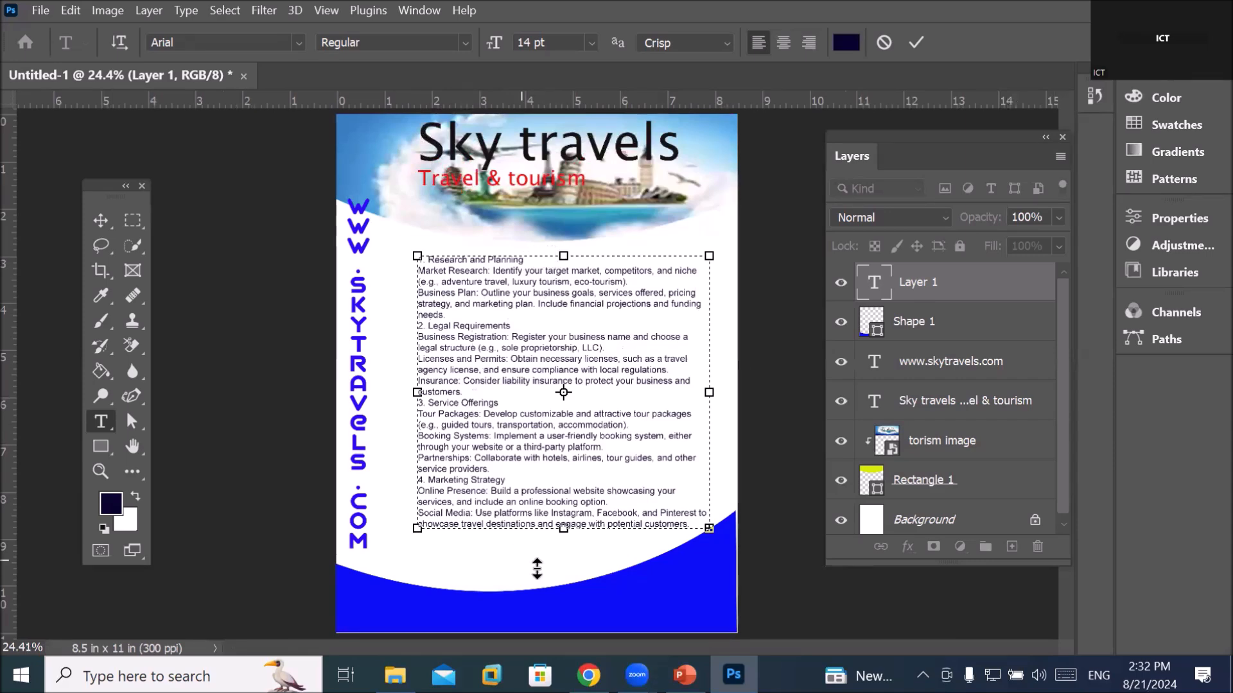
pyautogui.moveTo(563, 529); pyautogui.dragTo(563, 548)
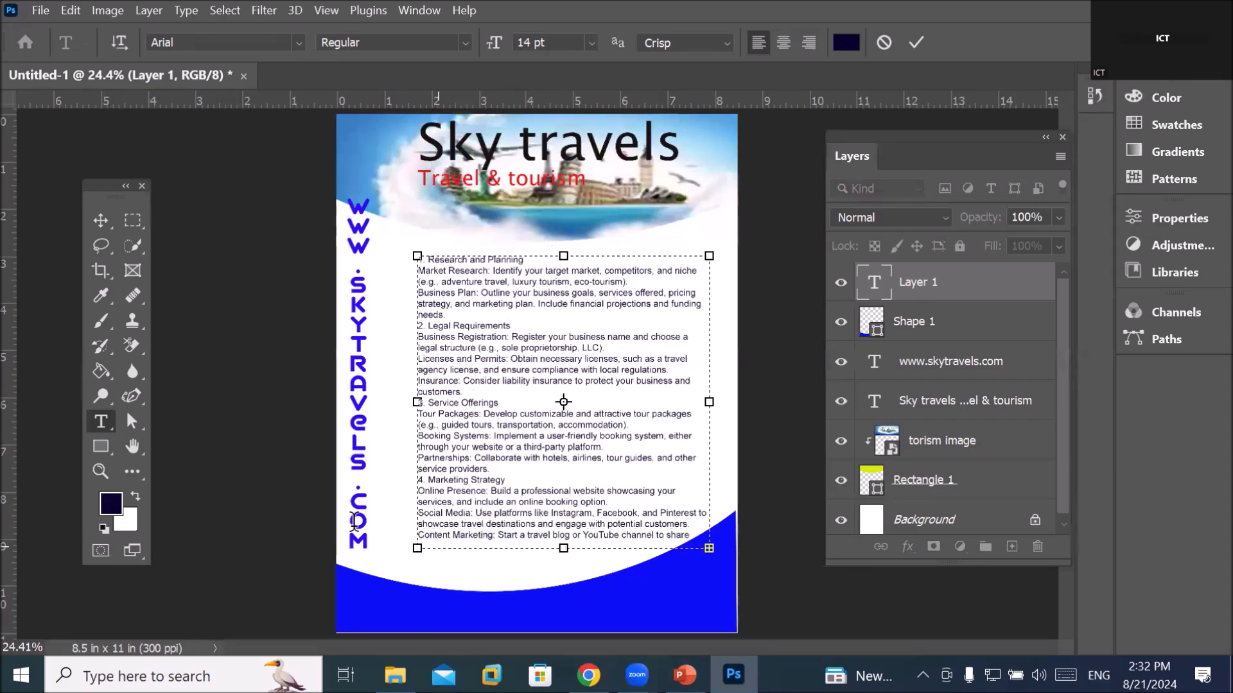
# Commit the text and move the business-plan block down and left beside the URL
pyautogui.click(97, 219)
pyautogui.moveTo(477, 362); pyautogui.dragTo(461, 366)
pyautogui.scroll(3, 475, 276)
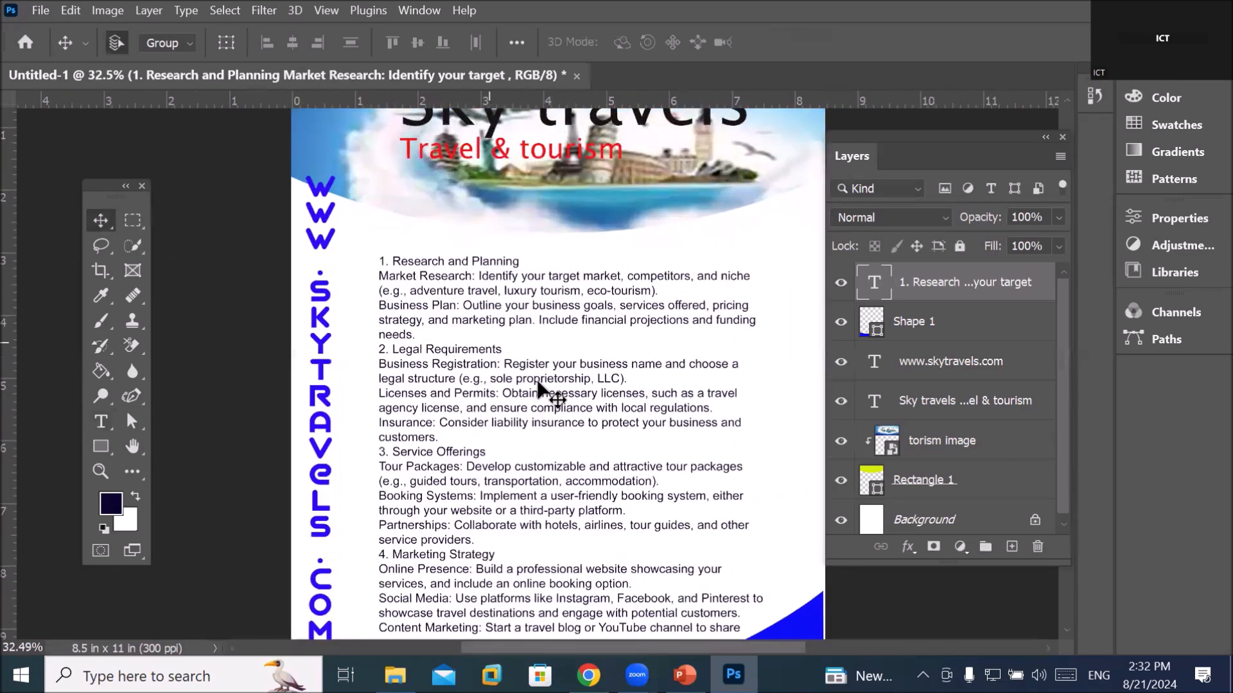
pyautogui.scroll(-4, 555, 397)
pyautogui.scroll(8, 448, 219)
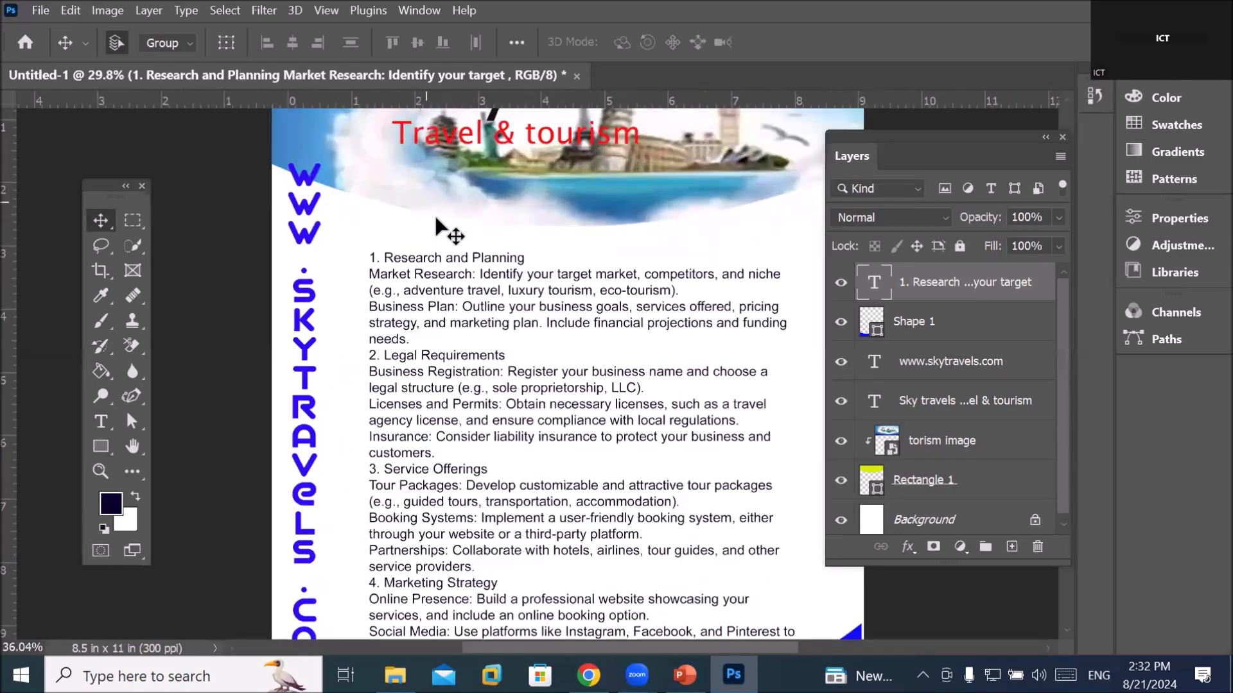
pyautogui.scroll(-4, 435, 334)
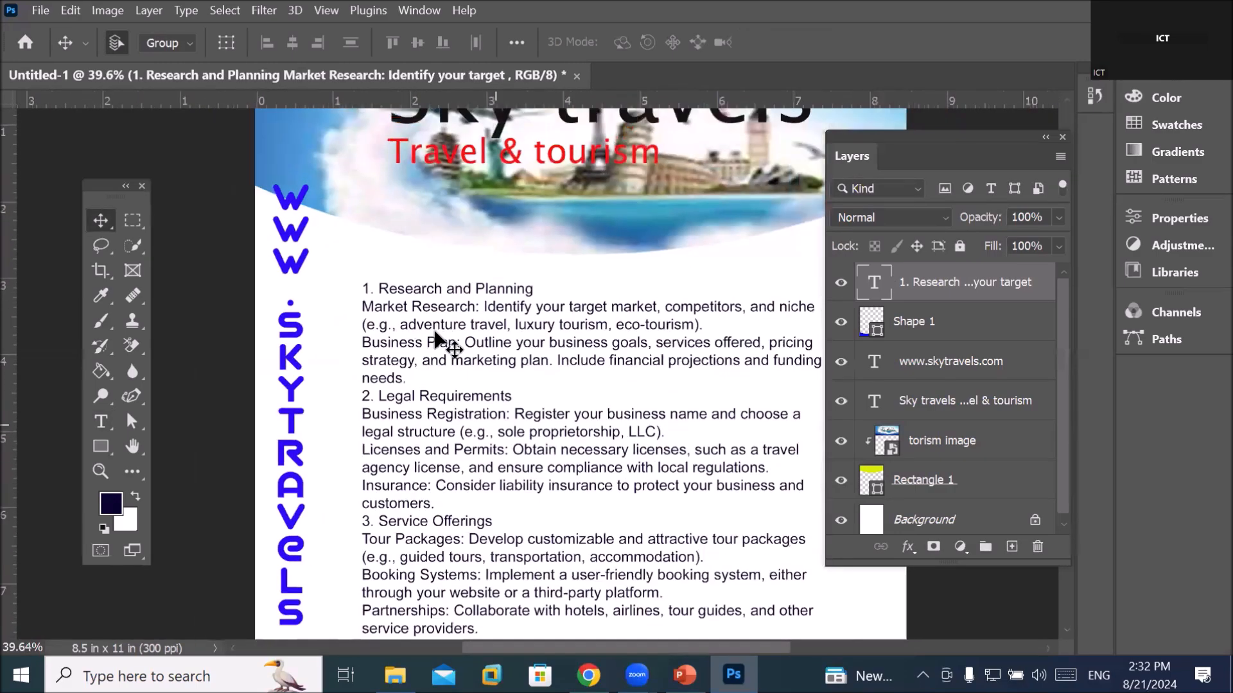
# Select the '1. Research and Planning' heading and set its font size to 16 pt, leaving body text at 14 pt
pyautogui.click(96, 417)
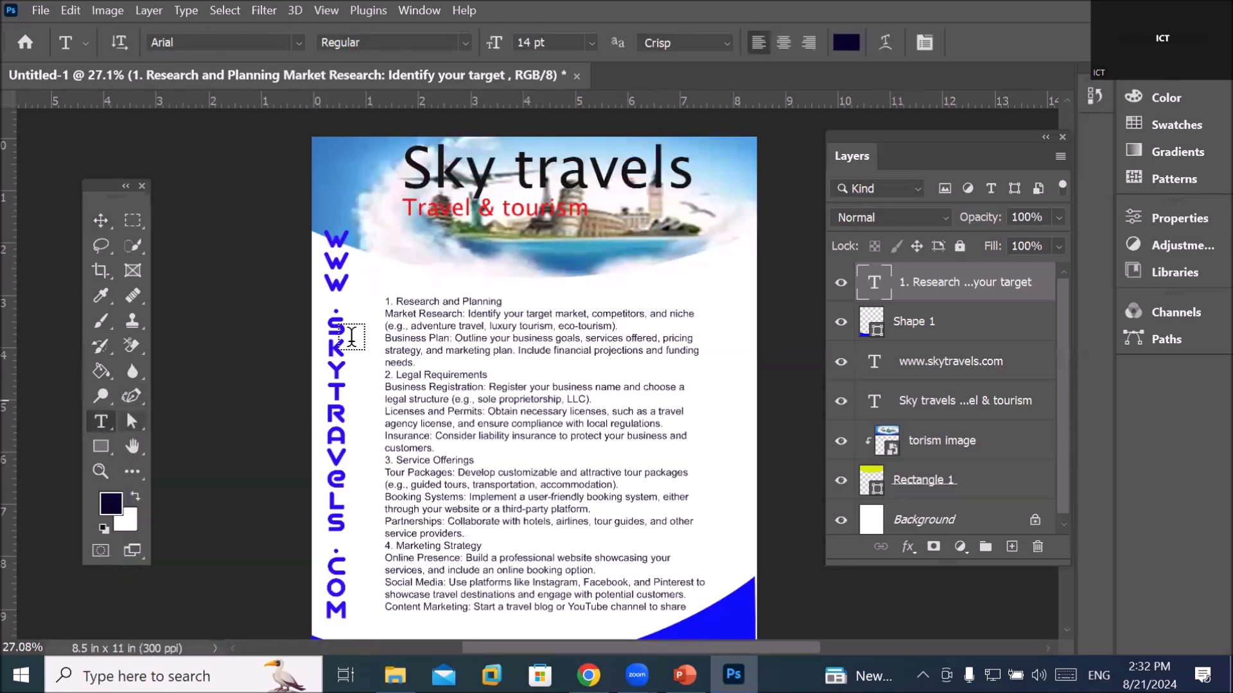
pyautogui.tripleClick(424, 325)
pyautogui.click(423, 326)
pyautogui.click(423, 325)
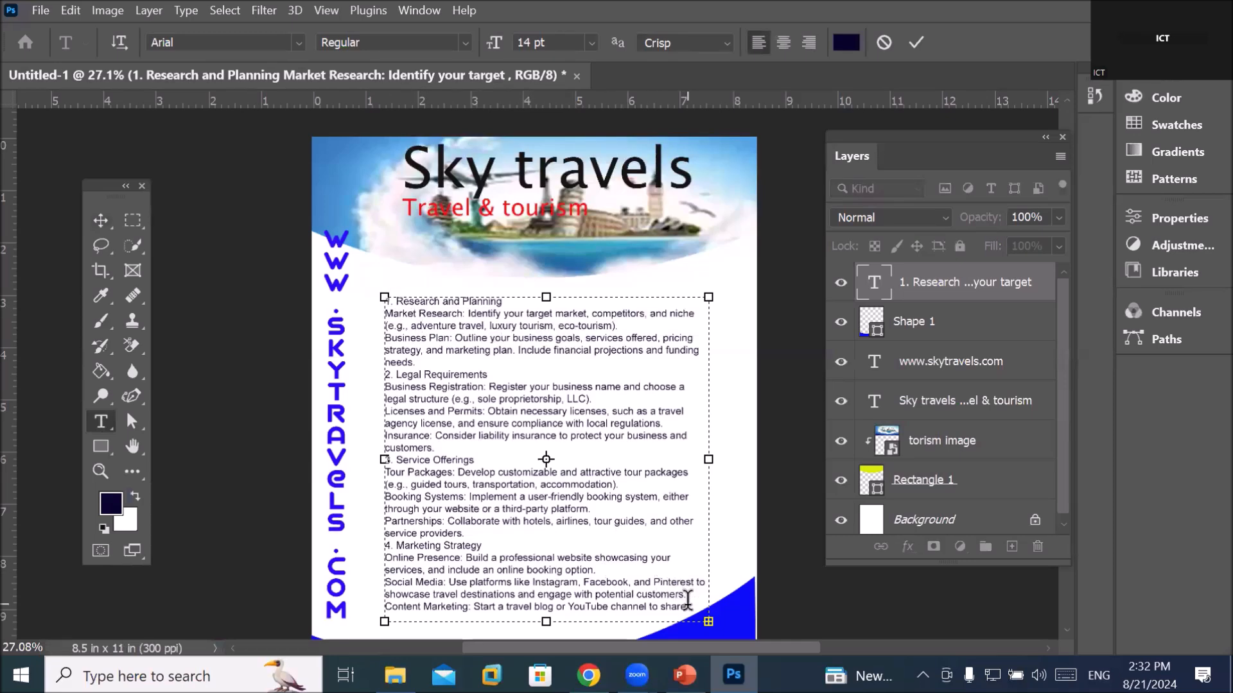
pyautogui.hotkey('ctrl', 'h')
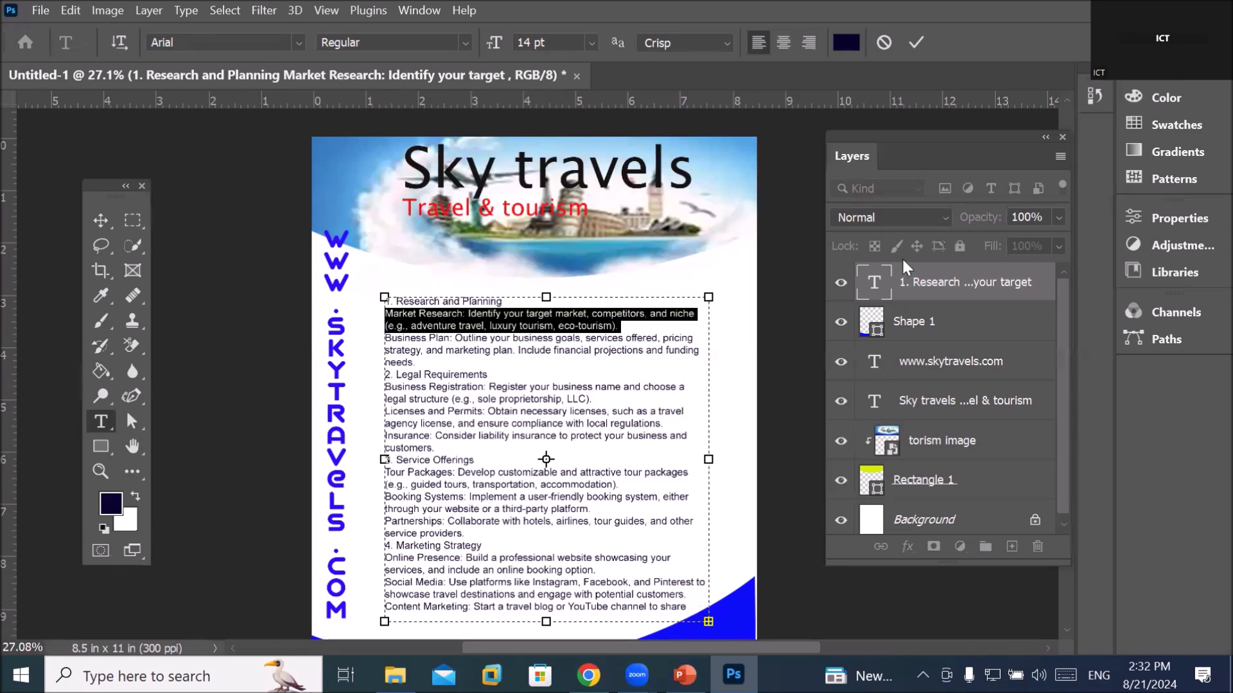
pyautogui.click(908, 287)
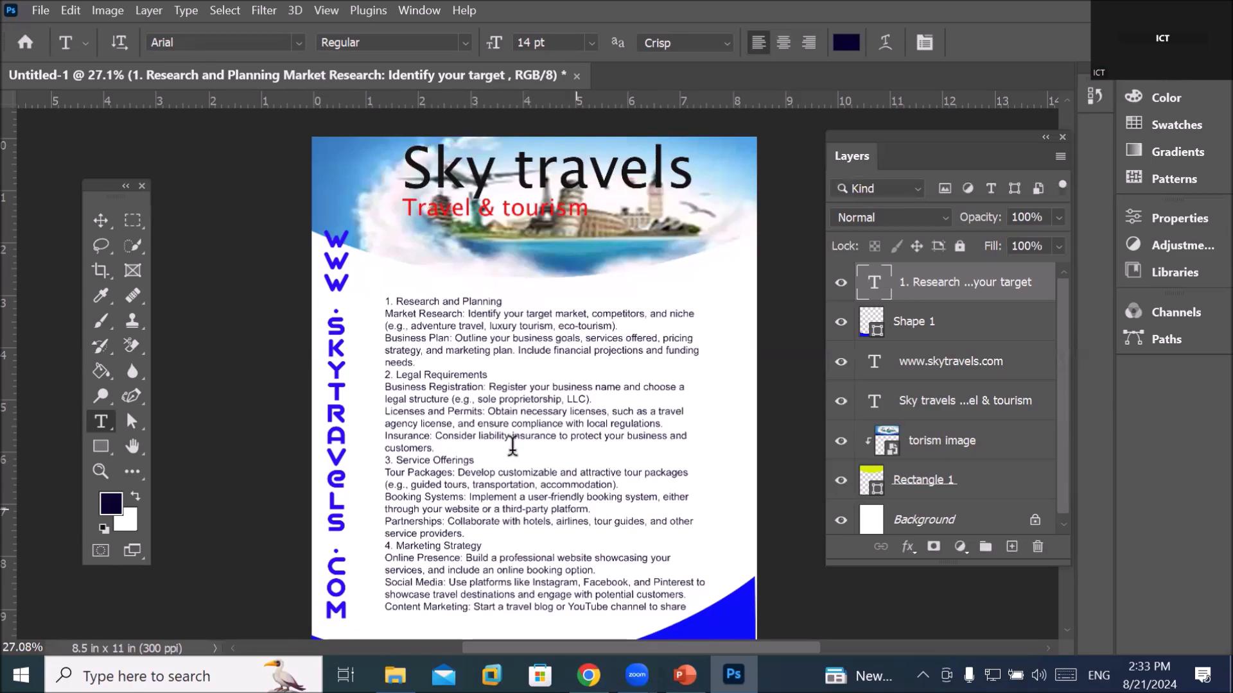
pyautogui.scroll(2, 475, 282)
pyautogui.scroll(3, 497, 299)
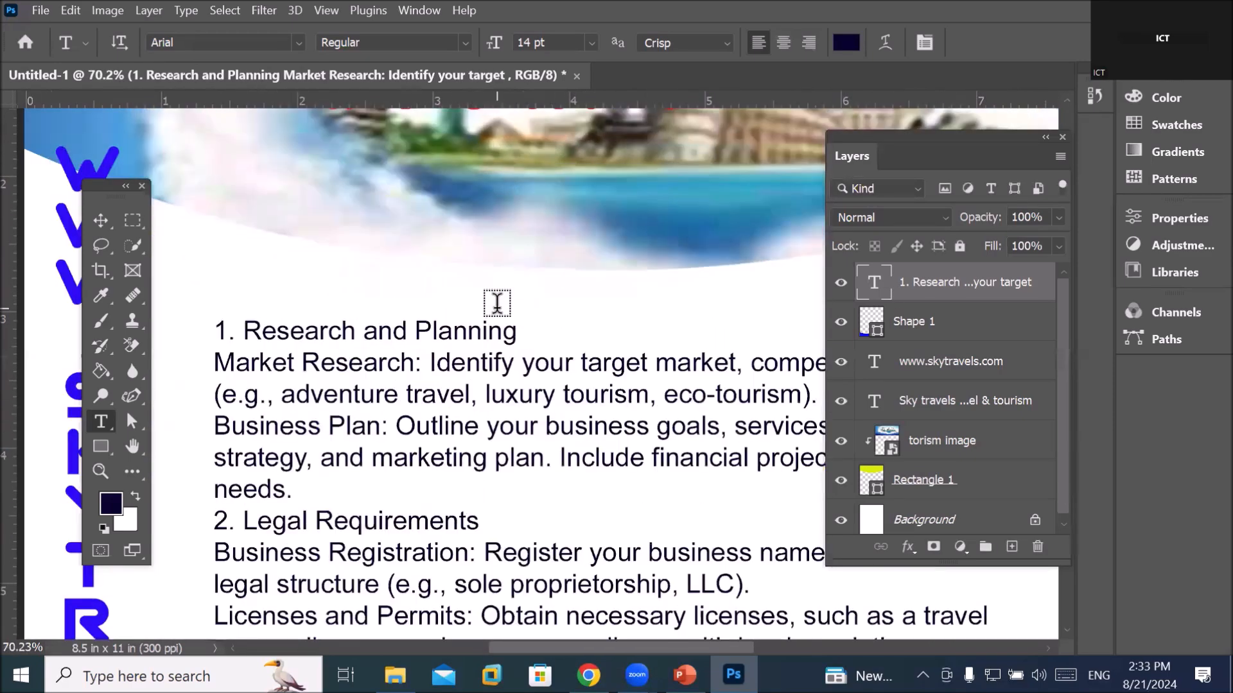
pyautogui.moveTo(523, 332); pyautogui.dragTo(181, 316)
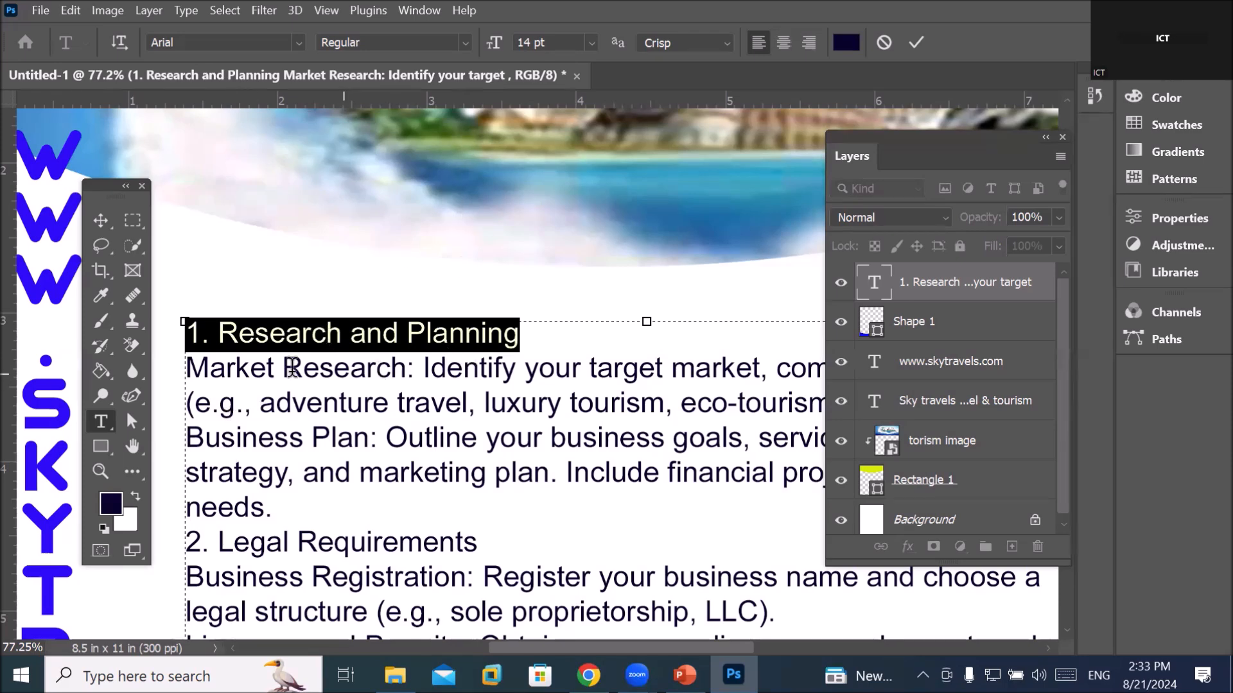
pyautogui.click(591, 44)
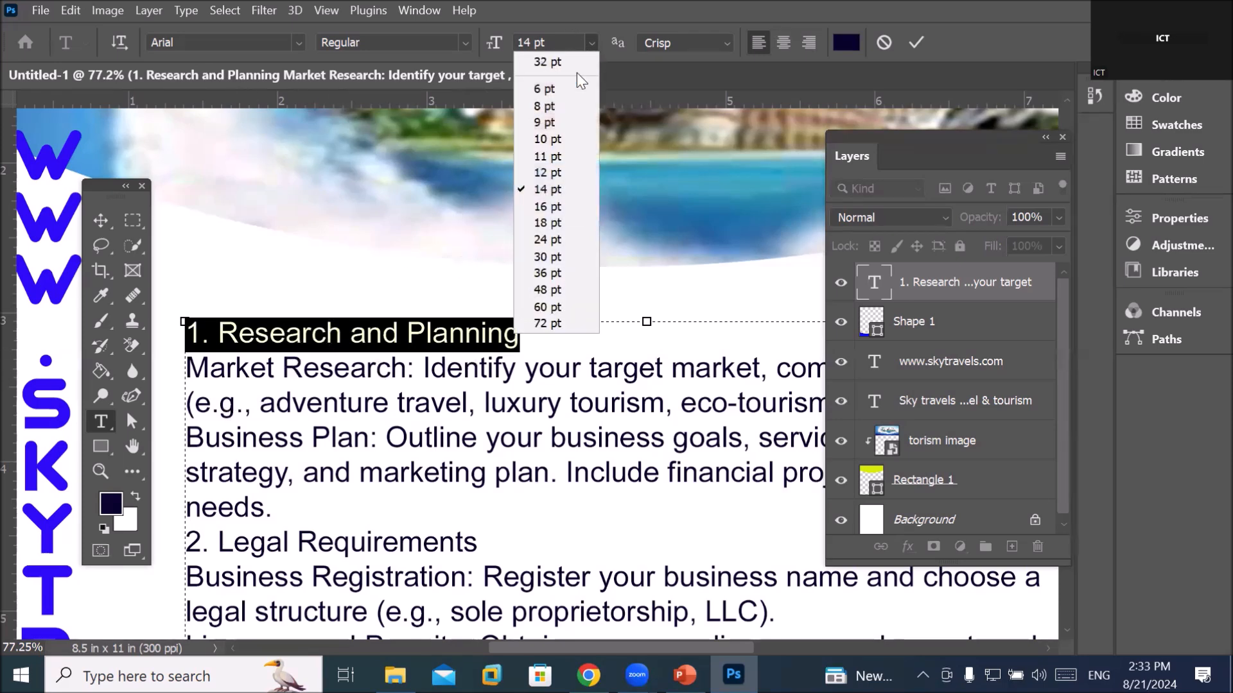
pyautogui.click(564, 207)
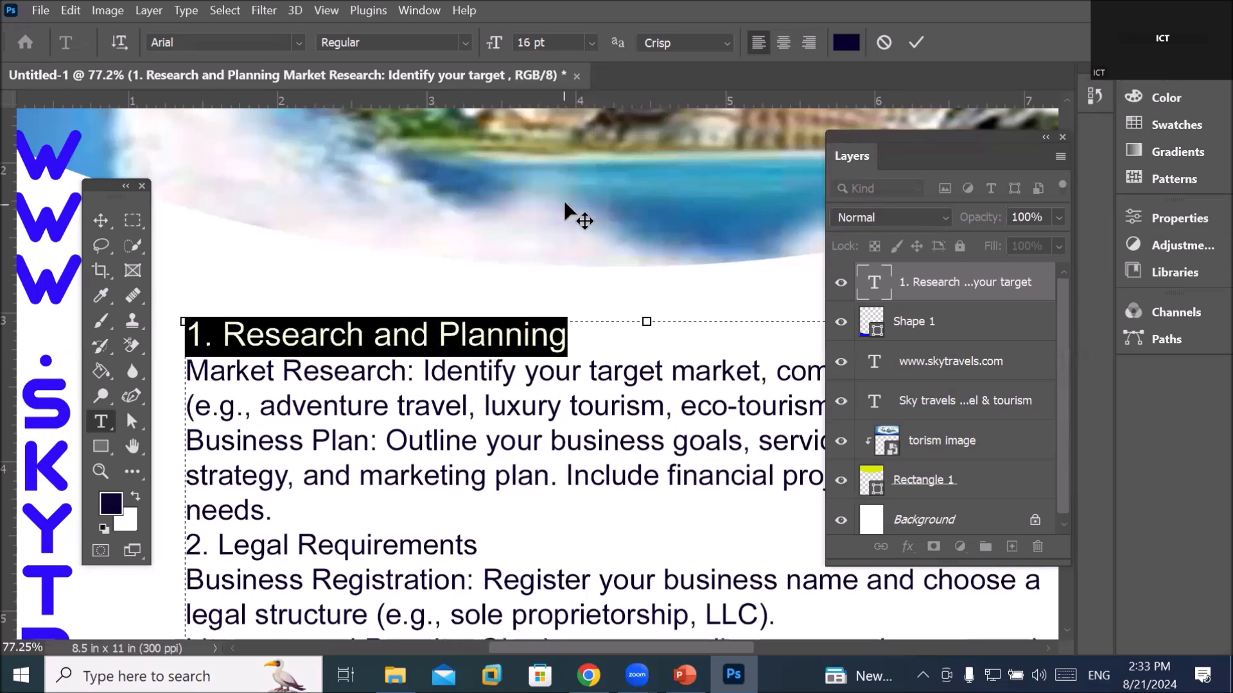
# Color the '1. Research and Planning' heading bright red
pyautogui.click(844, 44)
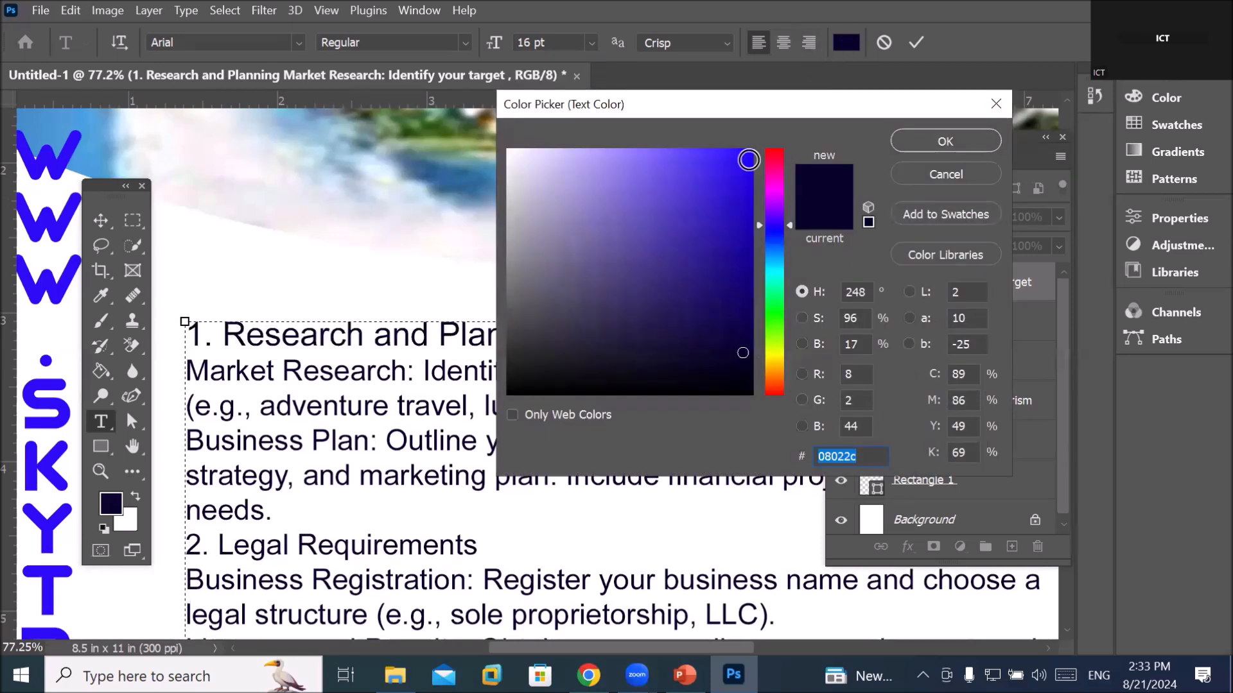
pyautogui.click(744, 155)
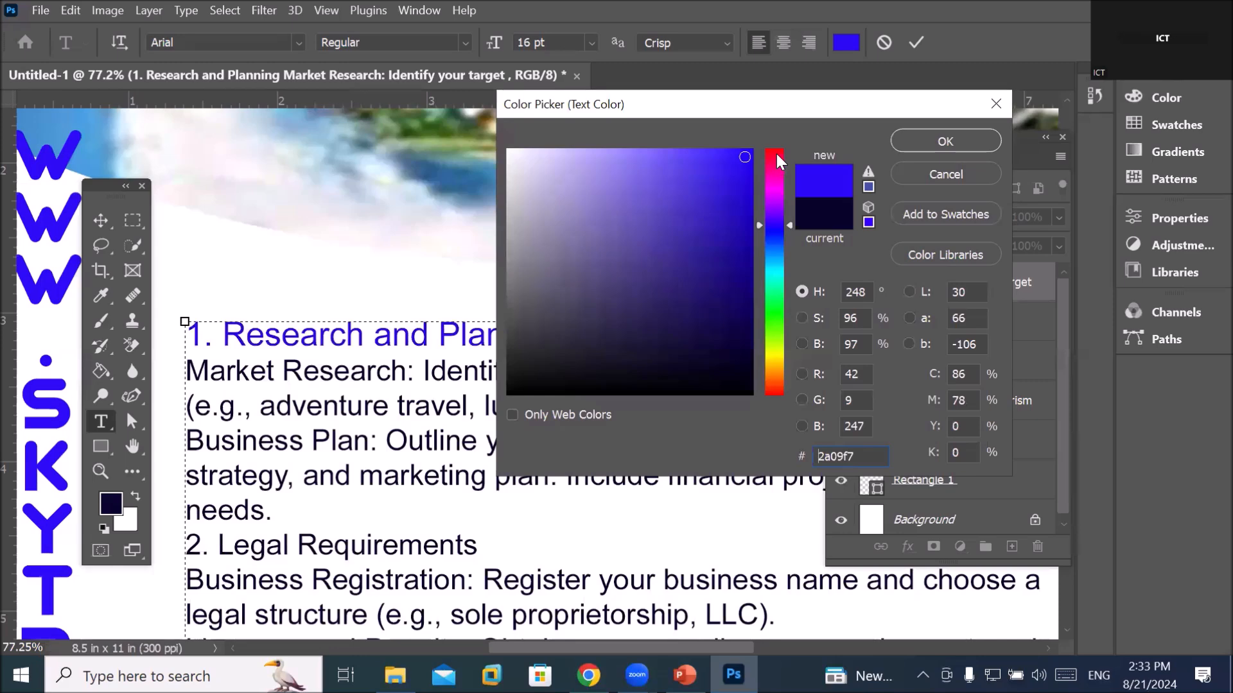
pyautogui.click(775, 152)
pyautogui.moveTo(748, 156); pyautogui.dragTo(746, 153)
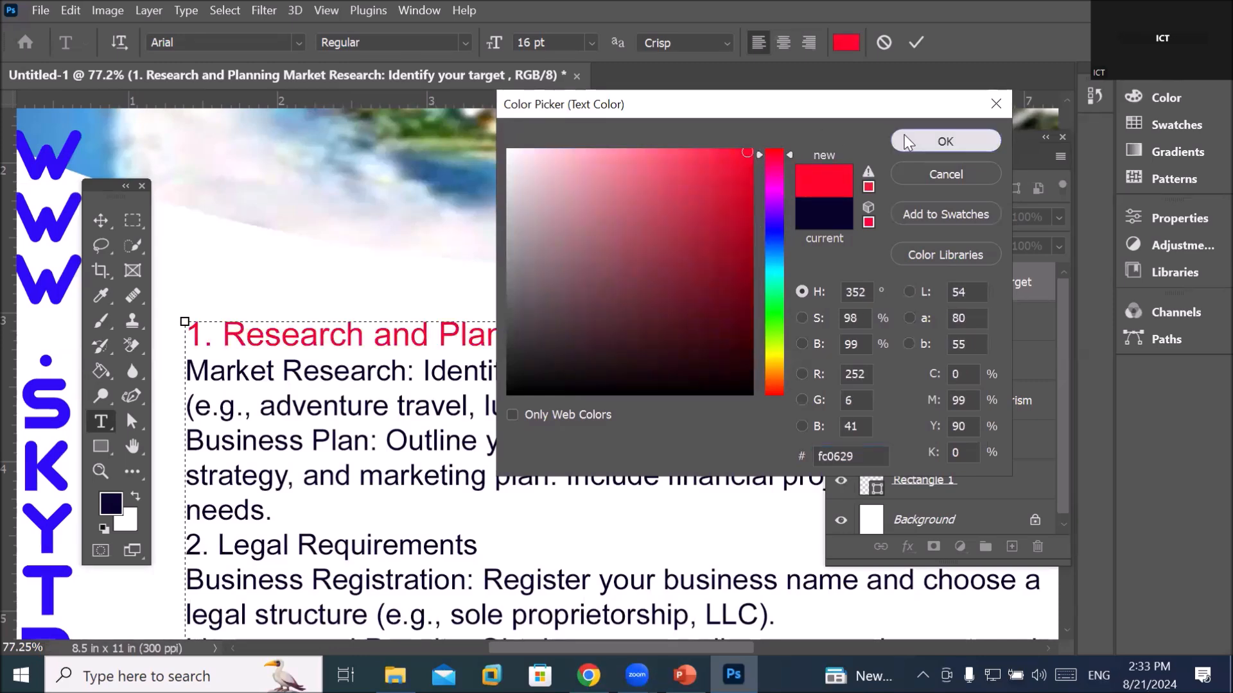
pyautogui.click(906, 136)
pyautogui.click(551, 368)
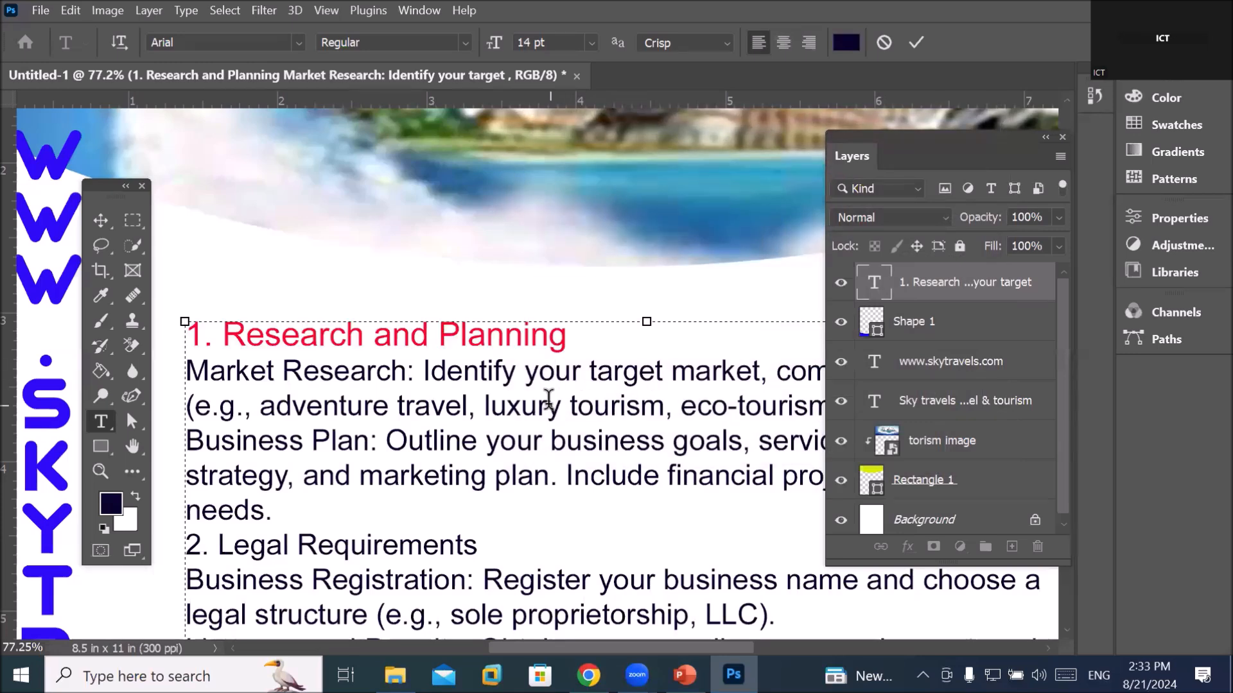
# Make the '2. Legal Requirements' heading red fd0528 at 16 pt
pyautogui.scroll(-2, 547, 393)
pyautogui.moveTo(501, 501); pyautogui.dragTo(303, 498)
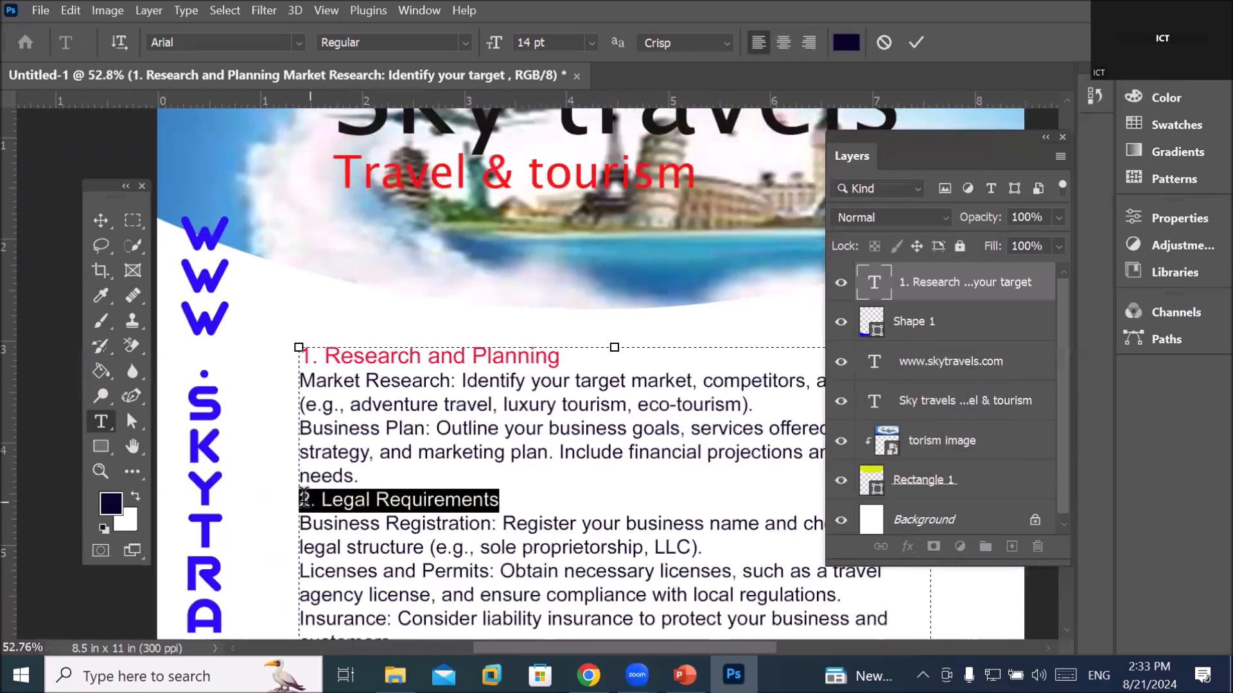
pyautogui.click(843, 45)
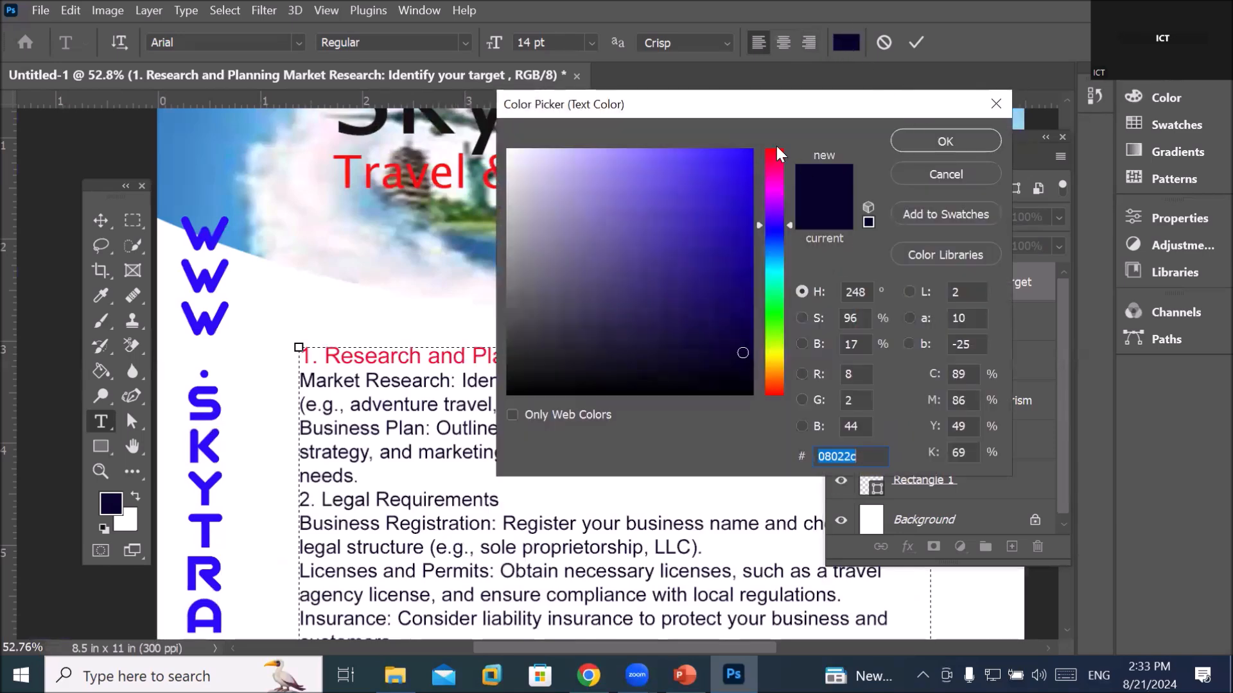
pyautogui.click(774, 152)
pyautogui.moveTo(748, 152); pyautogui.dragTo(795, 133)
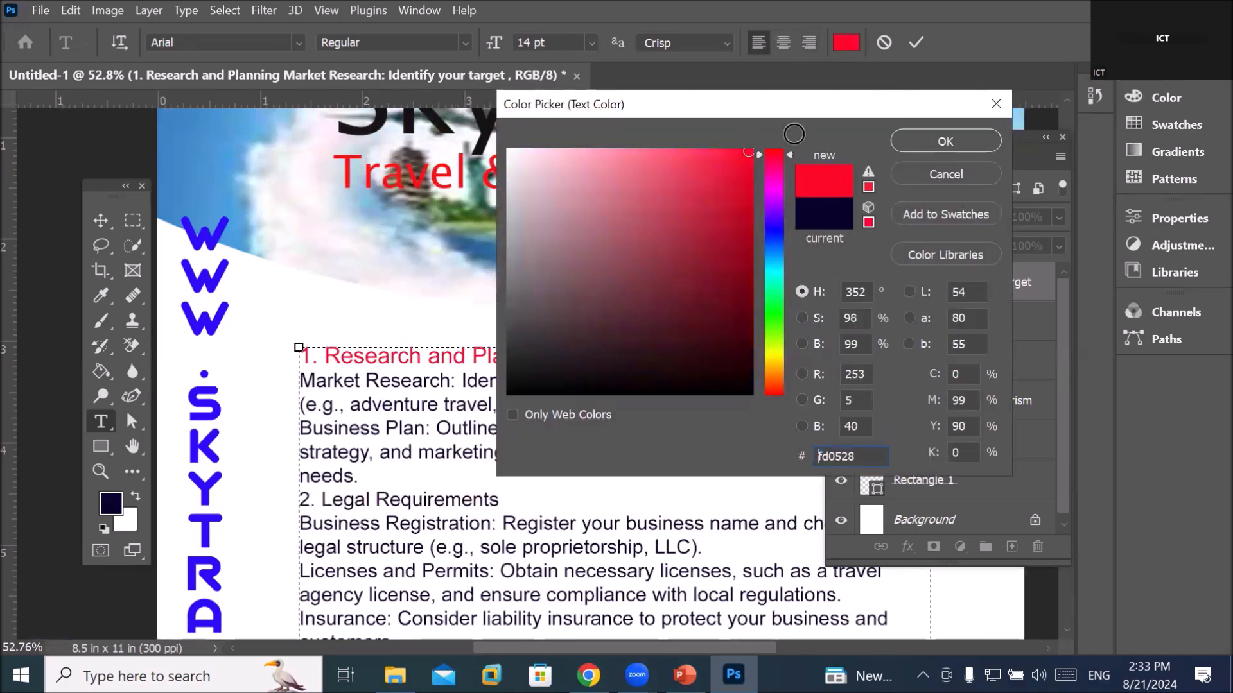
pyautogui.click(934, 140)
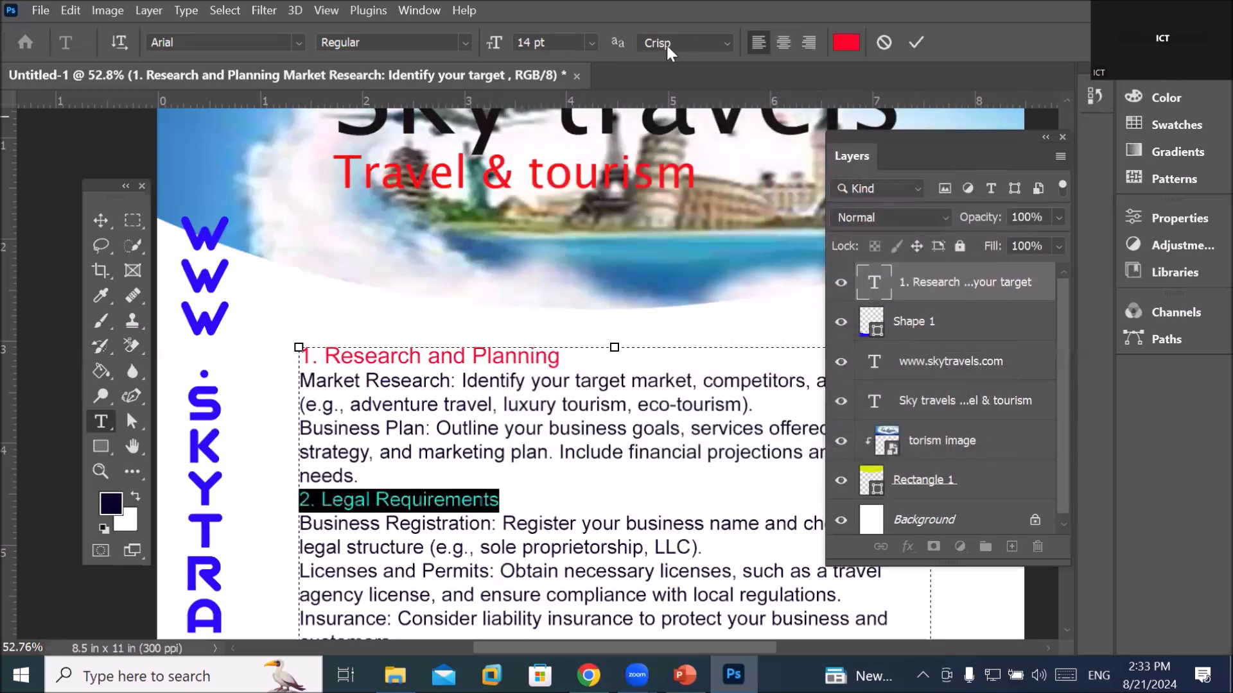
pyautogui.click(590, 43)
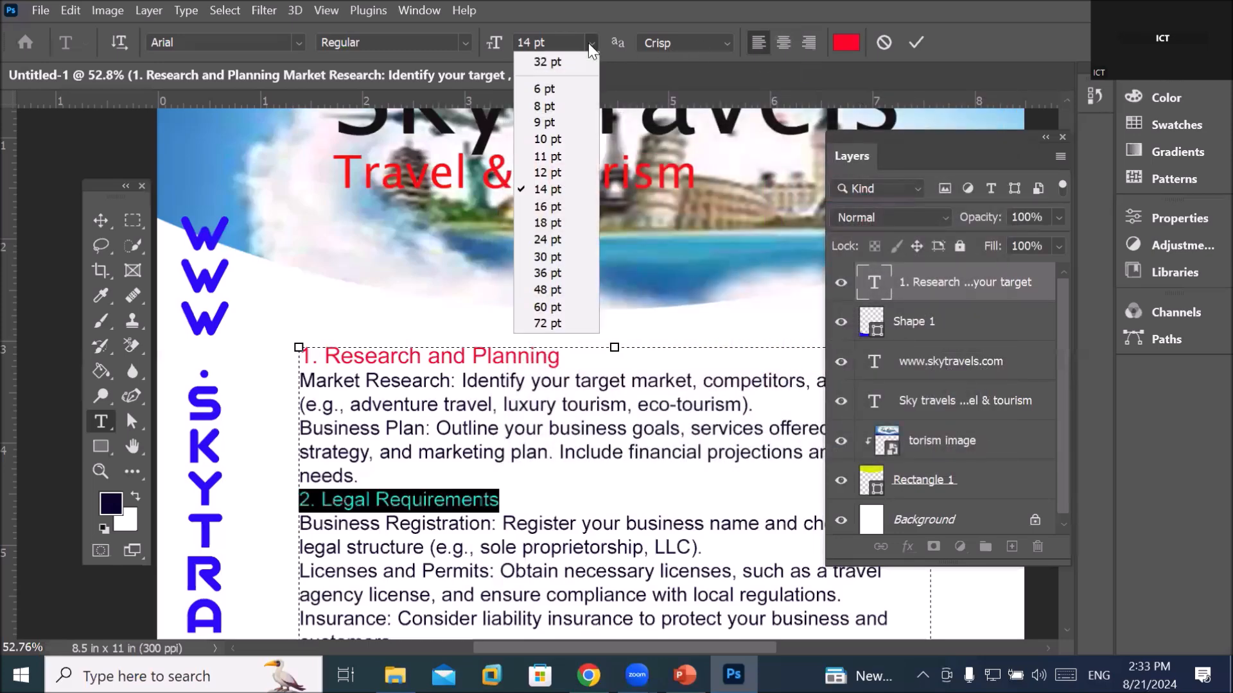
pyautogui.click(556, 207)
pyautogui.click(503, 429)
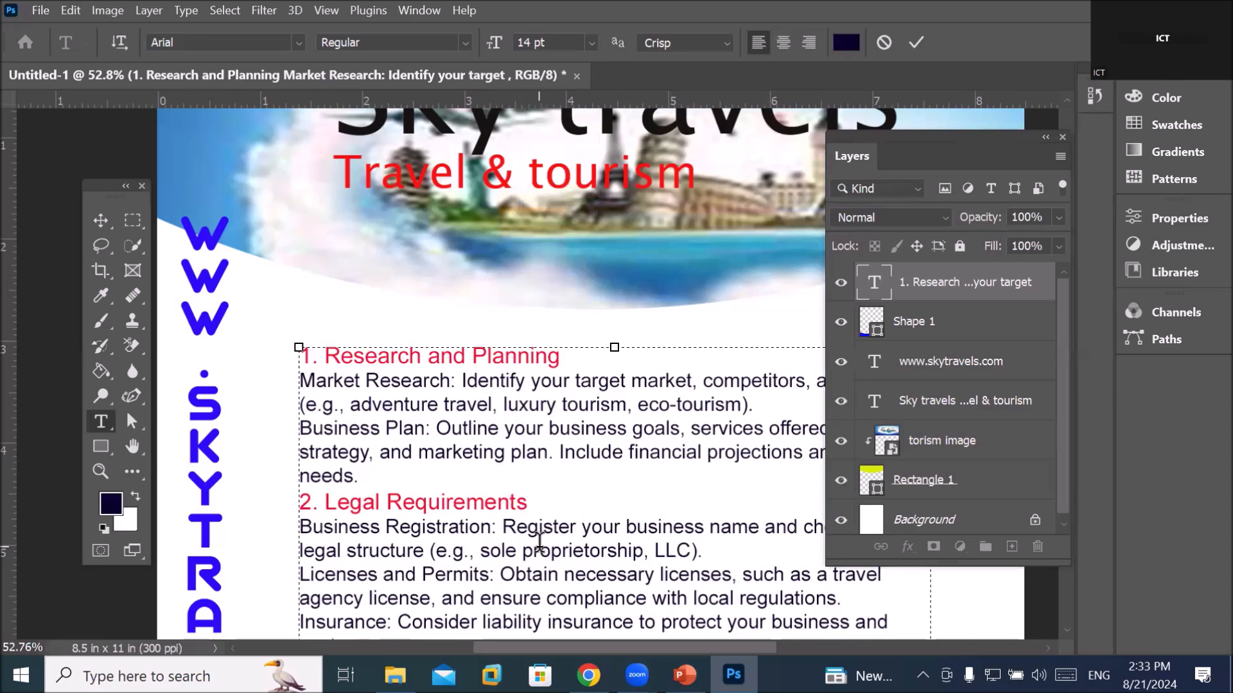
pyautogui.scroll(-3, 541, 529)
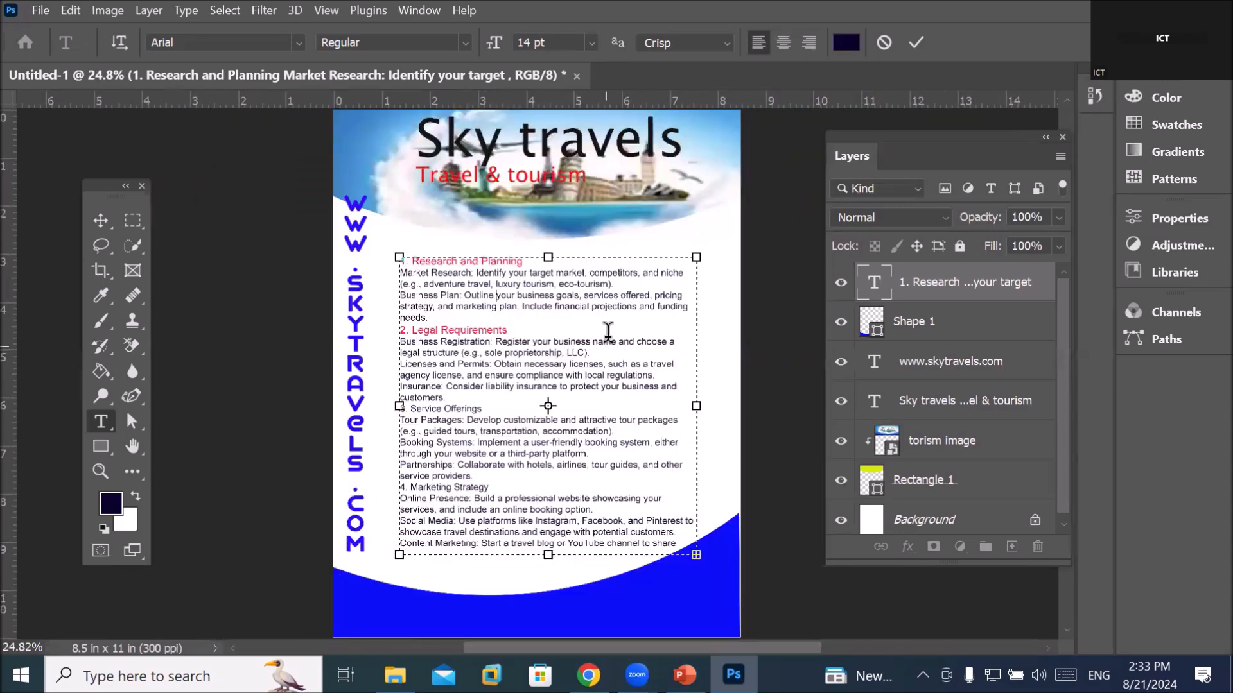
# Pull the text box's right edge inward so the paragraphs rewrap into a tighter column, then commit
pyautogui.scroll(1, 608, 331)
pyautogui.scroll(1, 651, 379)
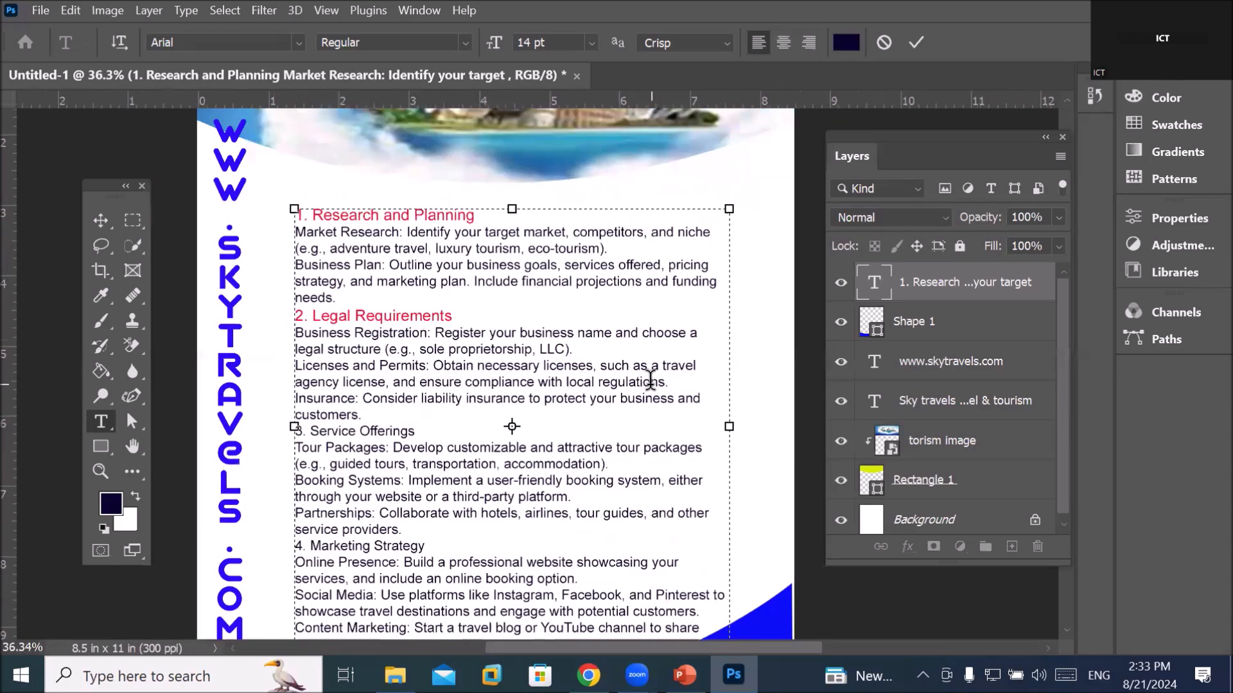
pyautogui.scroll(-1, 648, 374)
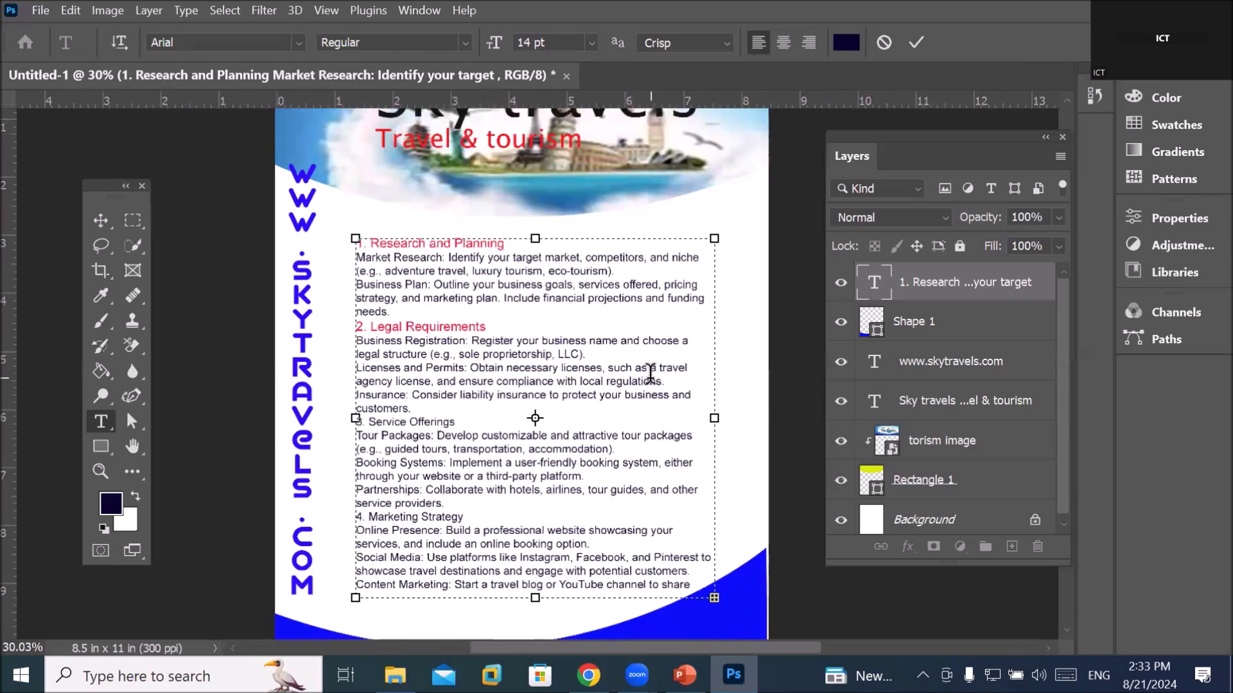
pyautogui.moveTo(714, 424); pyautogui.dragTo(670, 418)
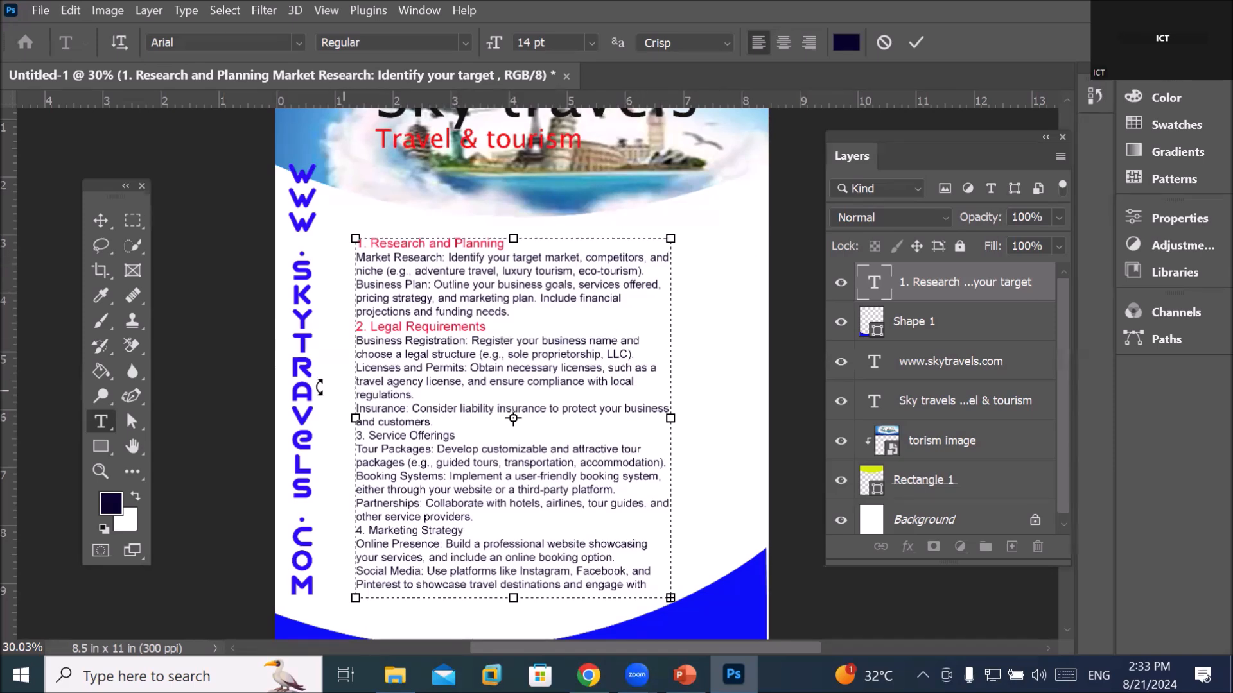
pyautogui.click(99, 445)
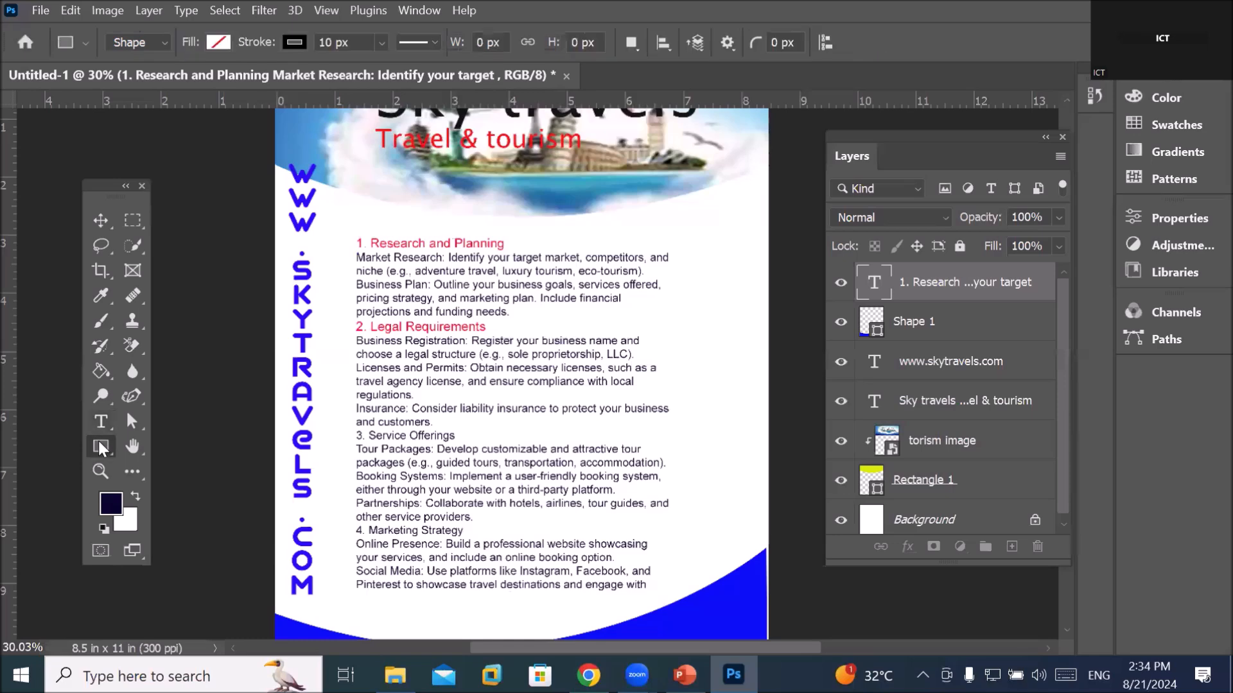
# Draw the lion custom shape from the Wild Animals set beside the text's top right
pyautogui.rightClick(100, 445)
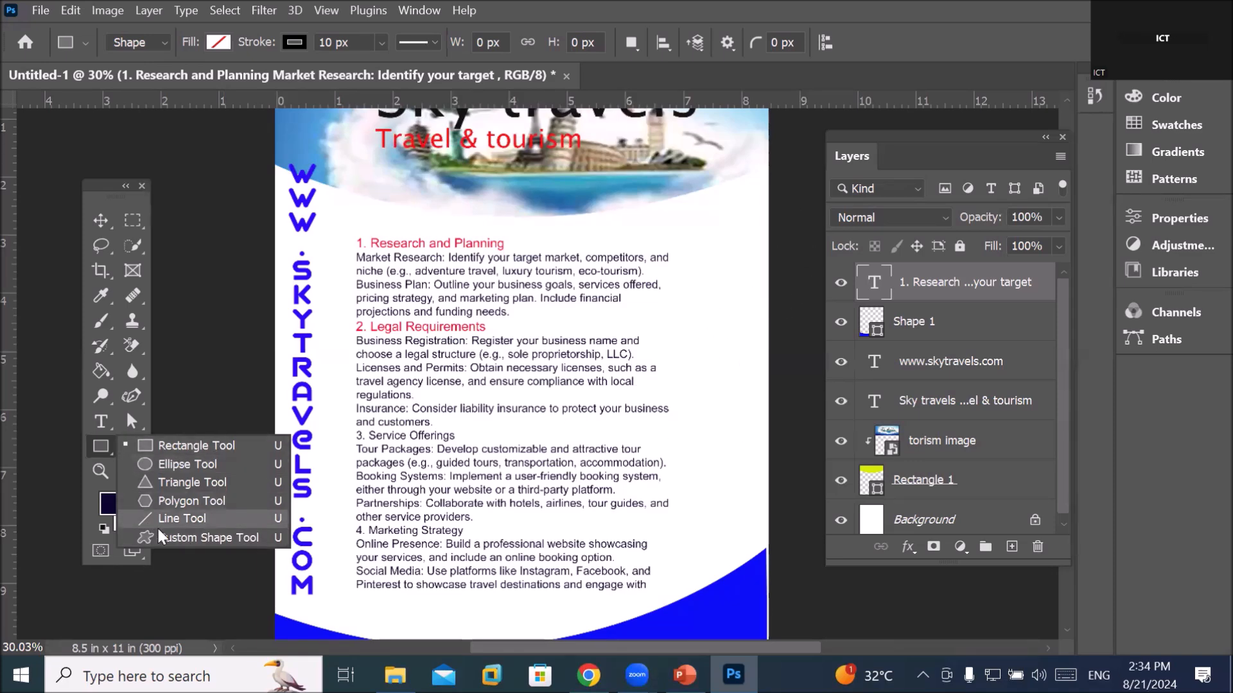
pyautogui.click(174, 536)
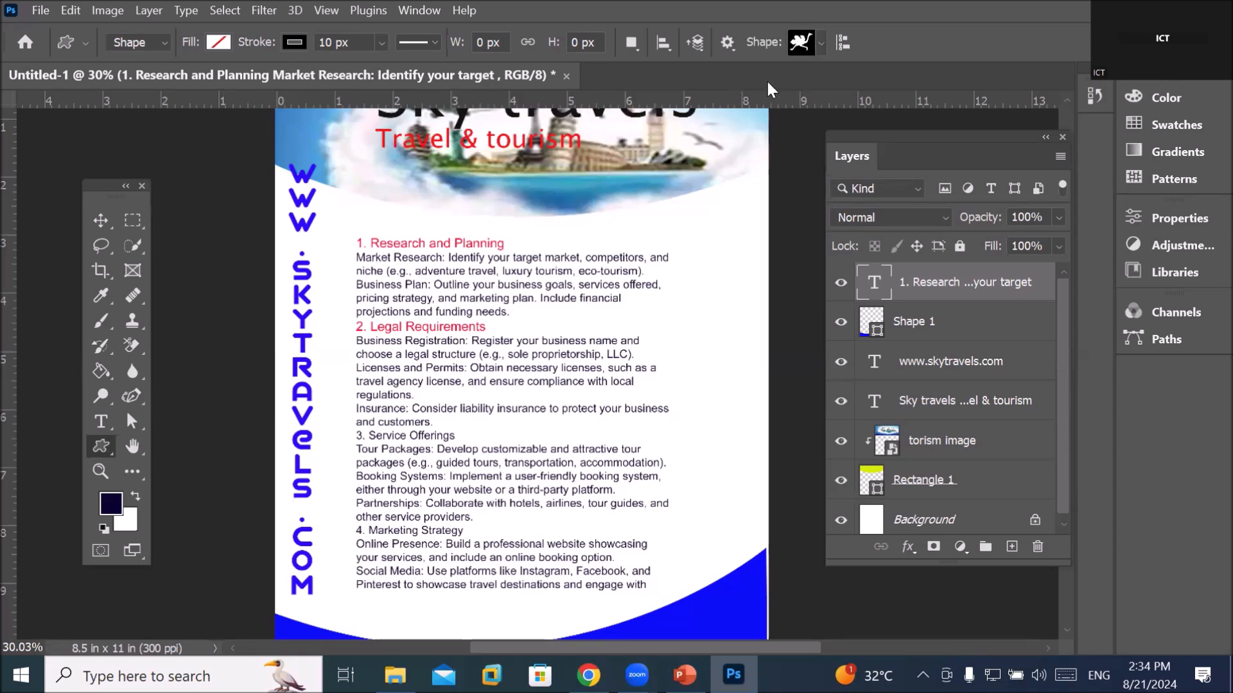
pyautogui.click(821, 45)
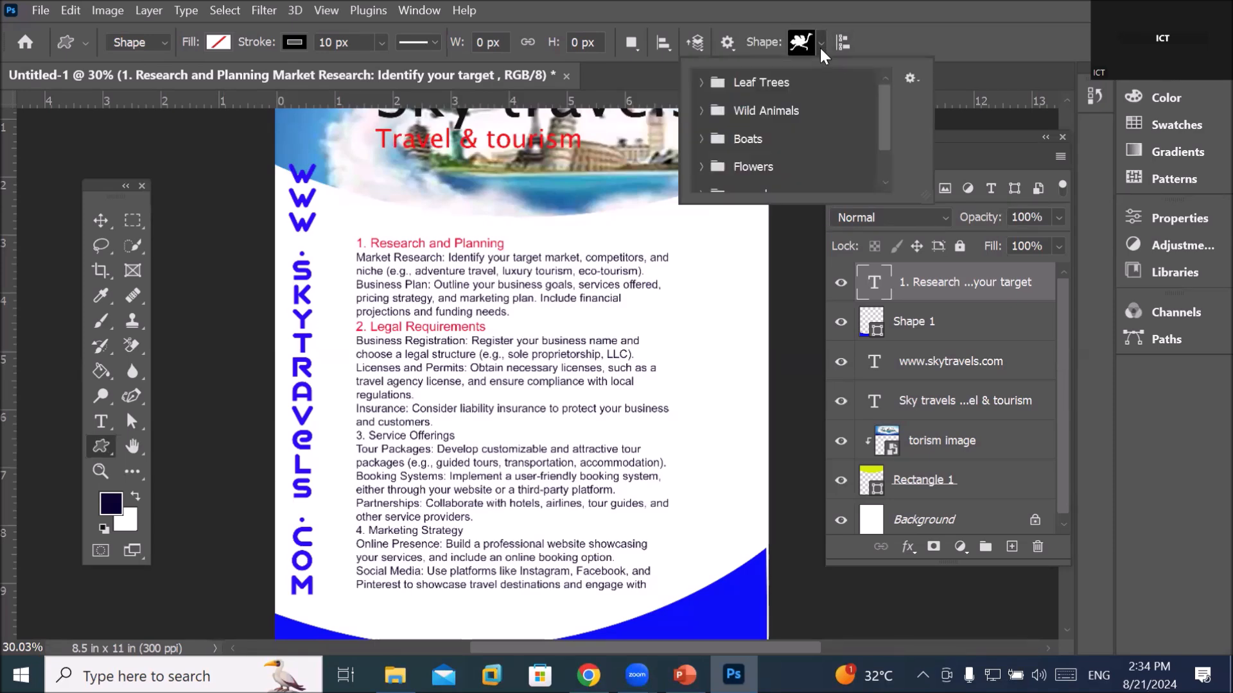
pyautogui.click(701, 111)
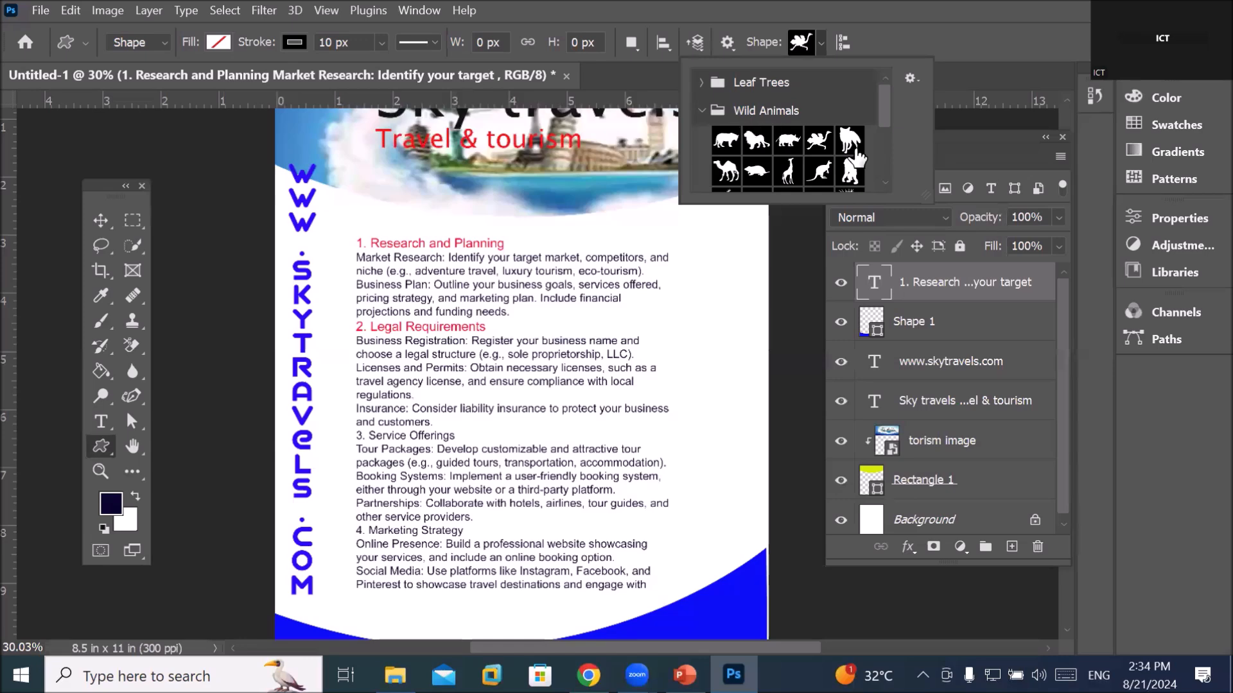
pyautogui.click(757, 140)
pyautogui.moveTo(674, 236); pyautogui.dragTo(769, 307)
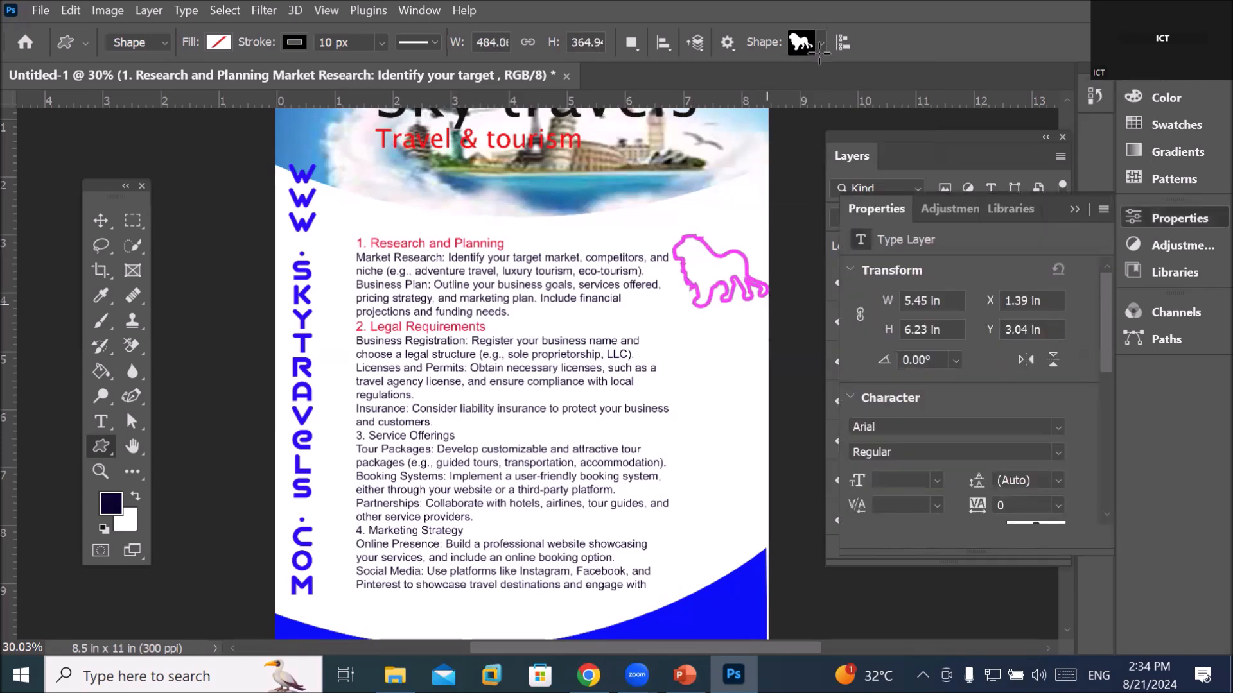
# Draw ostrich and gorilla outlines from the Wild Animals shapes below the lion
pyautogui.click(821, 43)
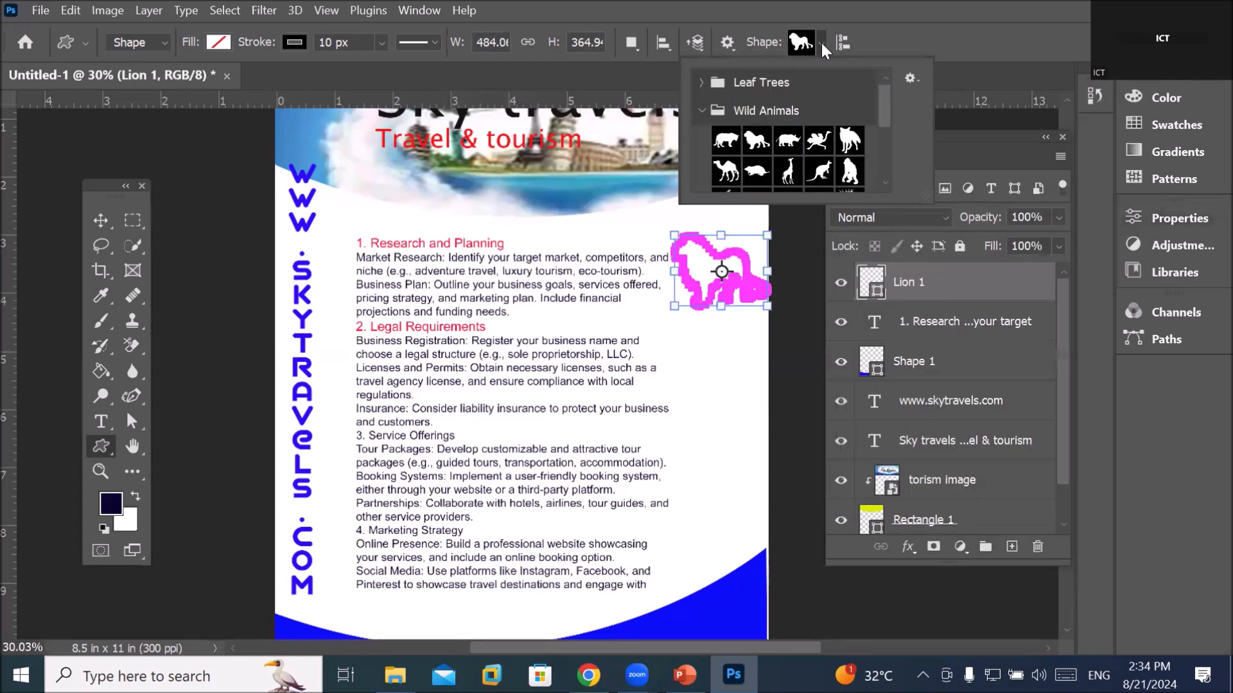
pyautogui.click(818, 140)
pyautogui.moveTo(671, 352); pyautogui.dragTo(769, 440)
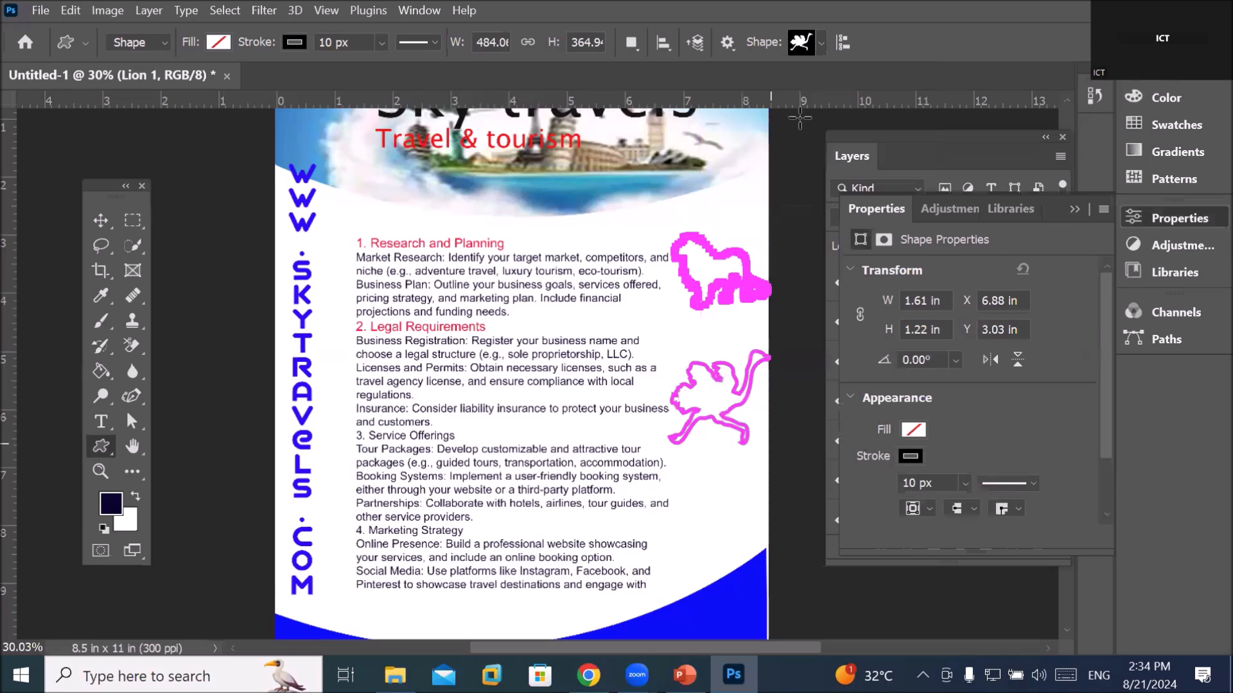
pyautogui.click(821, 45)
pyautogui.click(850, 174)
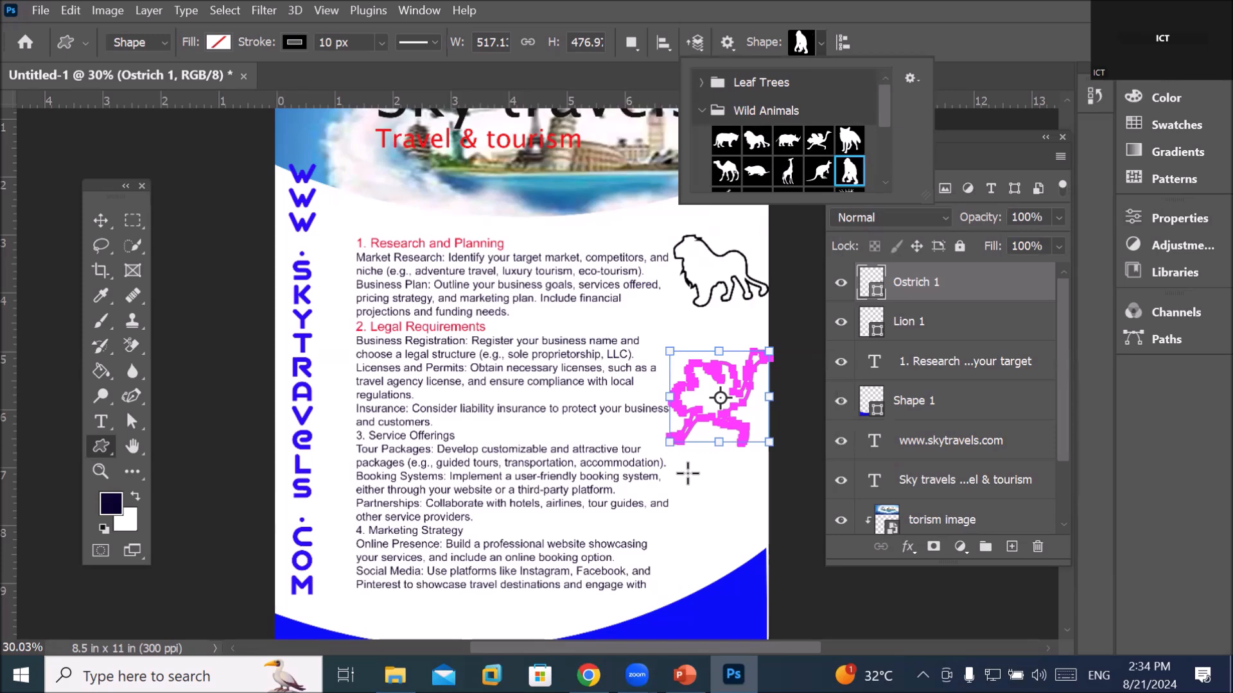
pyautogui.moveTo(687, 474); pyautogui.dragTo(764, 564)
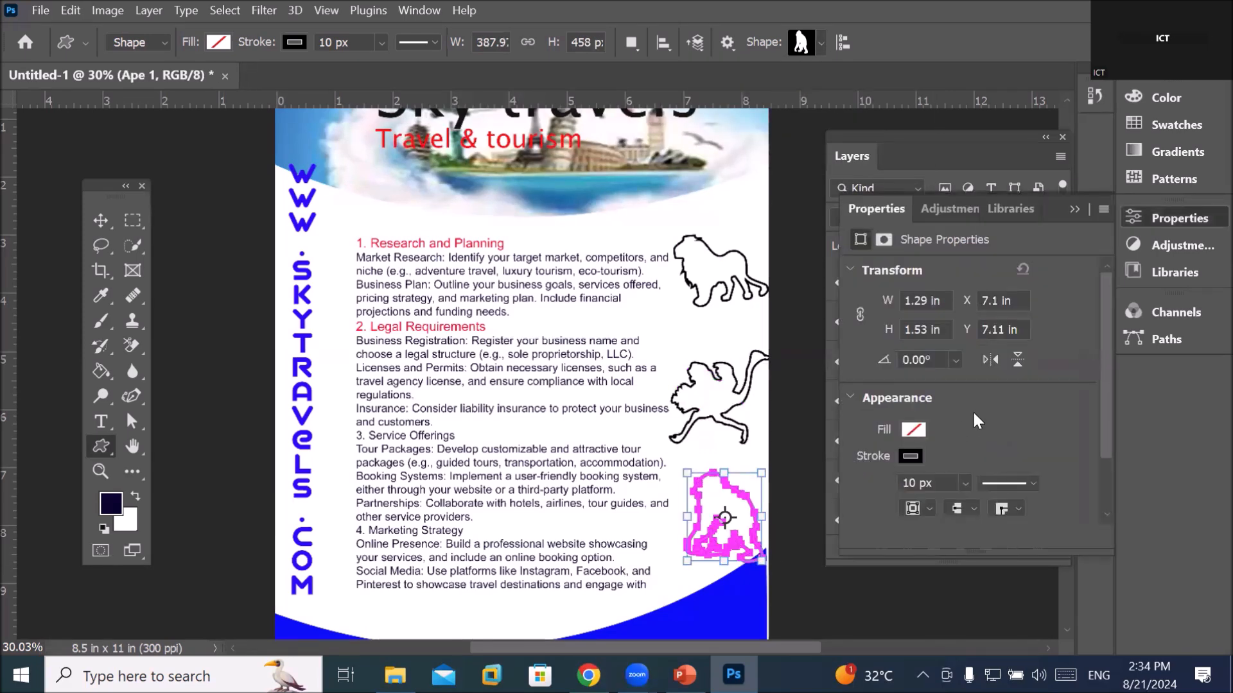
# Check the Lion 1, Ostrich 1 and Ape 1 layers, then switch to Chrome
pyautogui.click(852, 156)
pyautogui.click(915, 352)
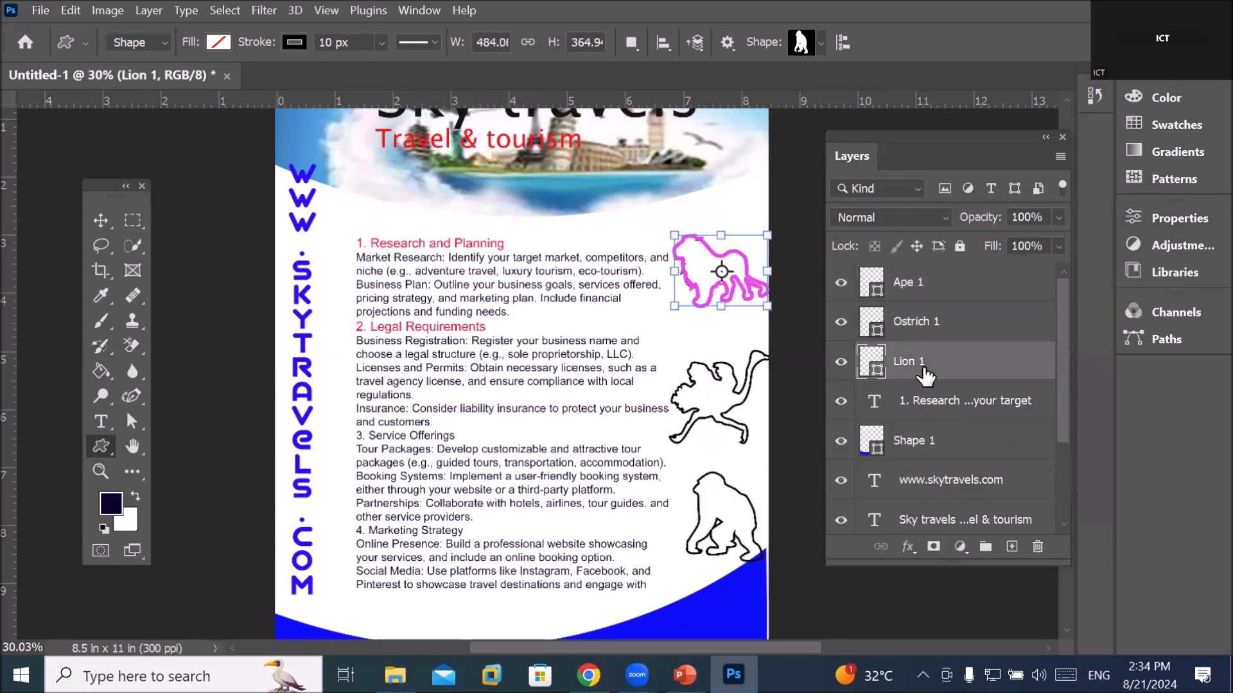
pyautogui.click(920, 329)
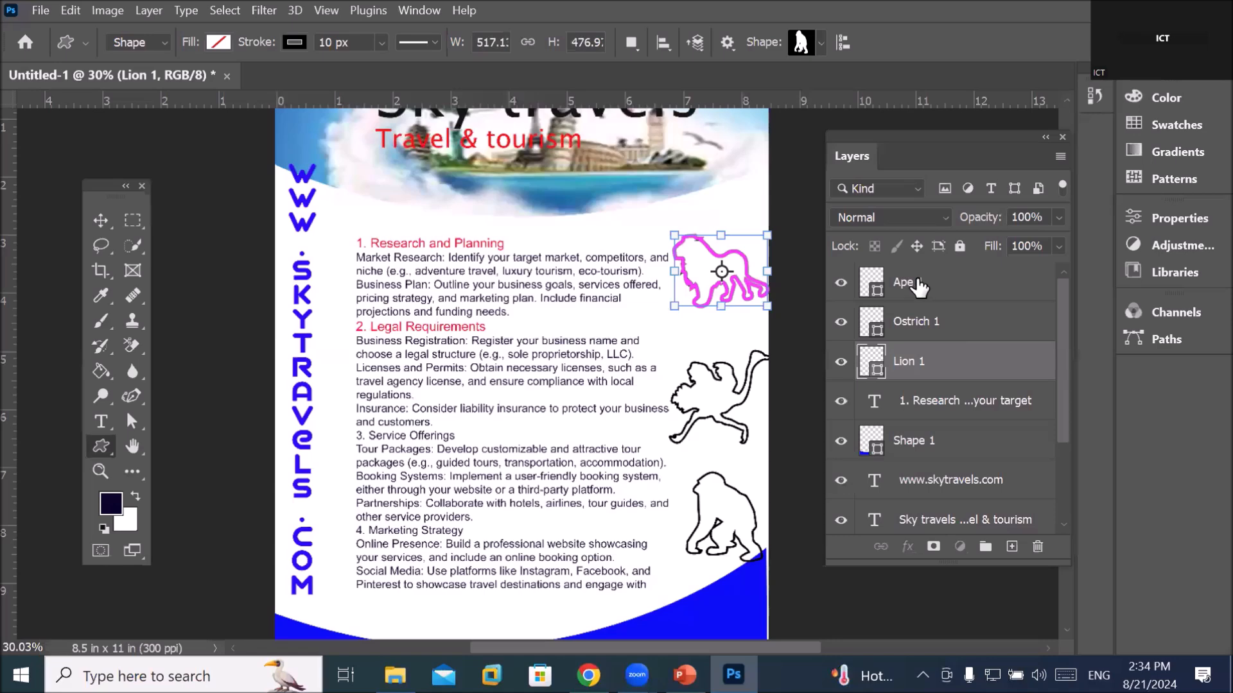
pyautogui.click(907, 285)
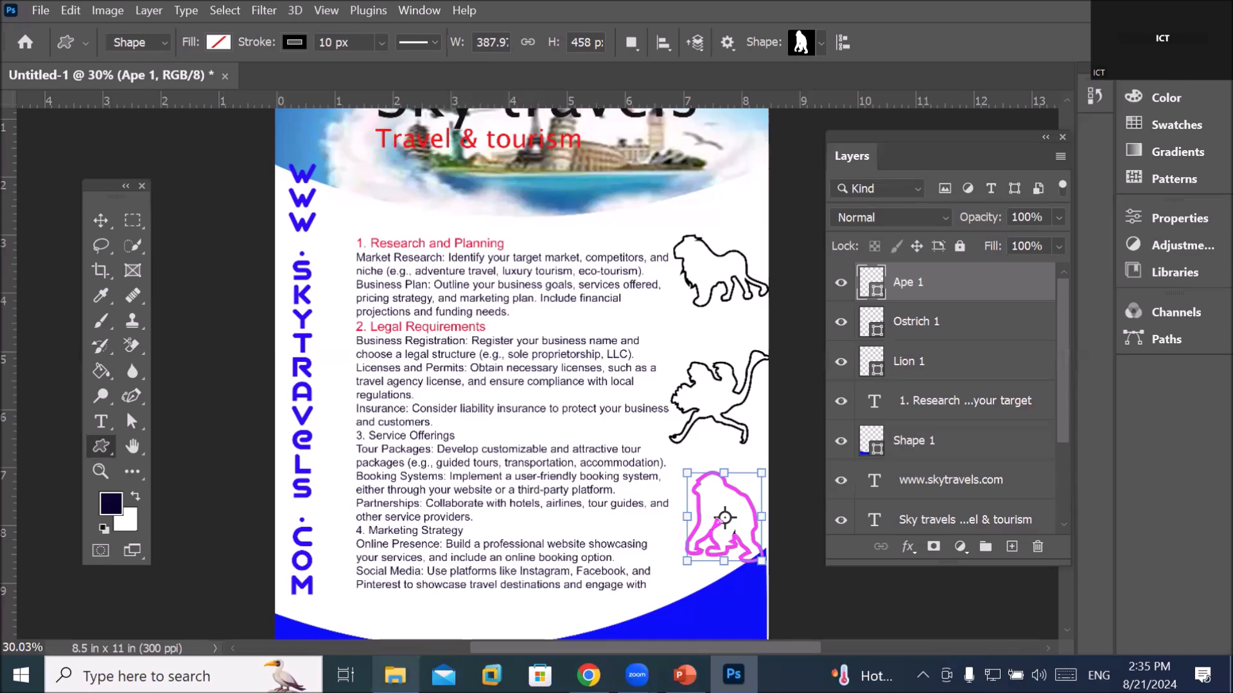
pyautogui.click(588, 674)
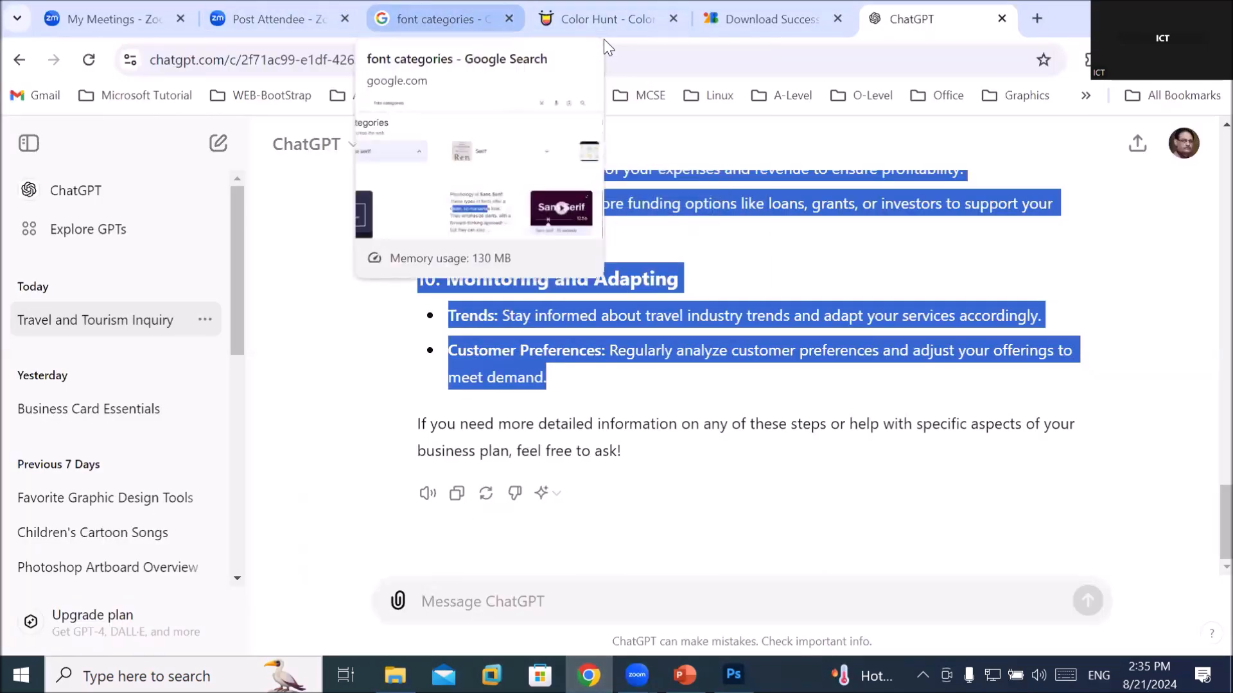
# Search Google for 'travel and tourism images' in a new Chrome tab
pyautogui.click(442, 18)
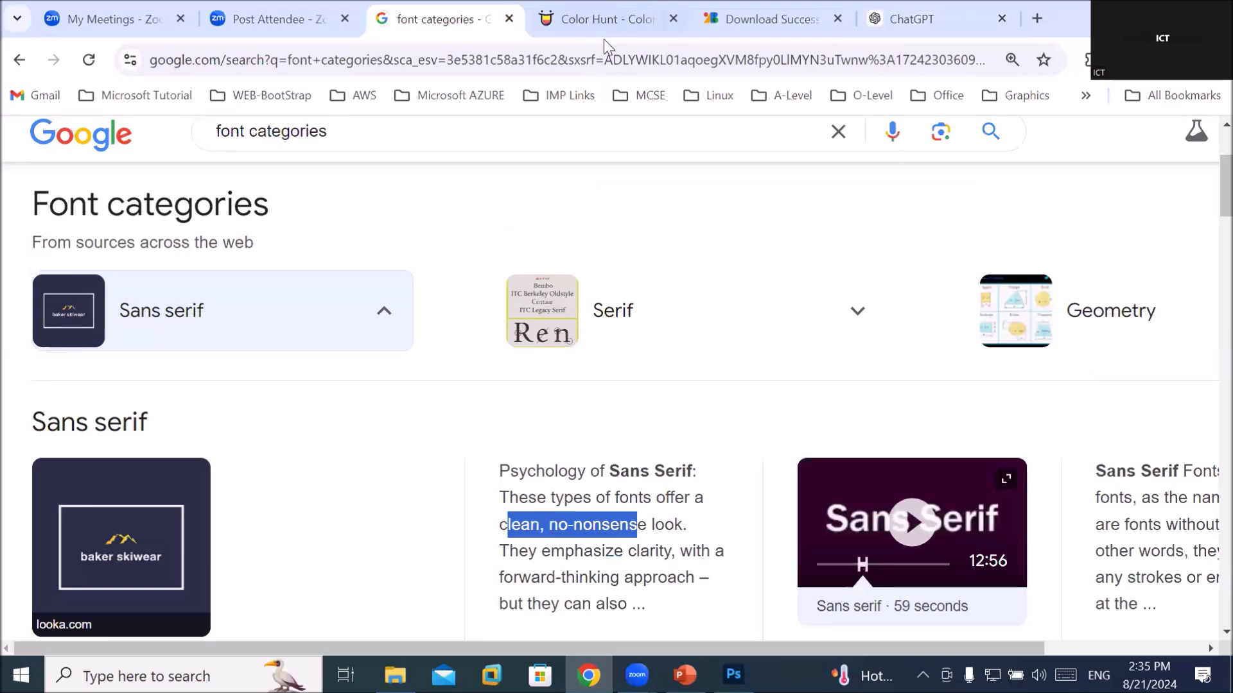
pyautogui.click(726, 17)
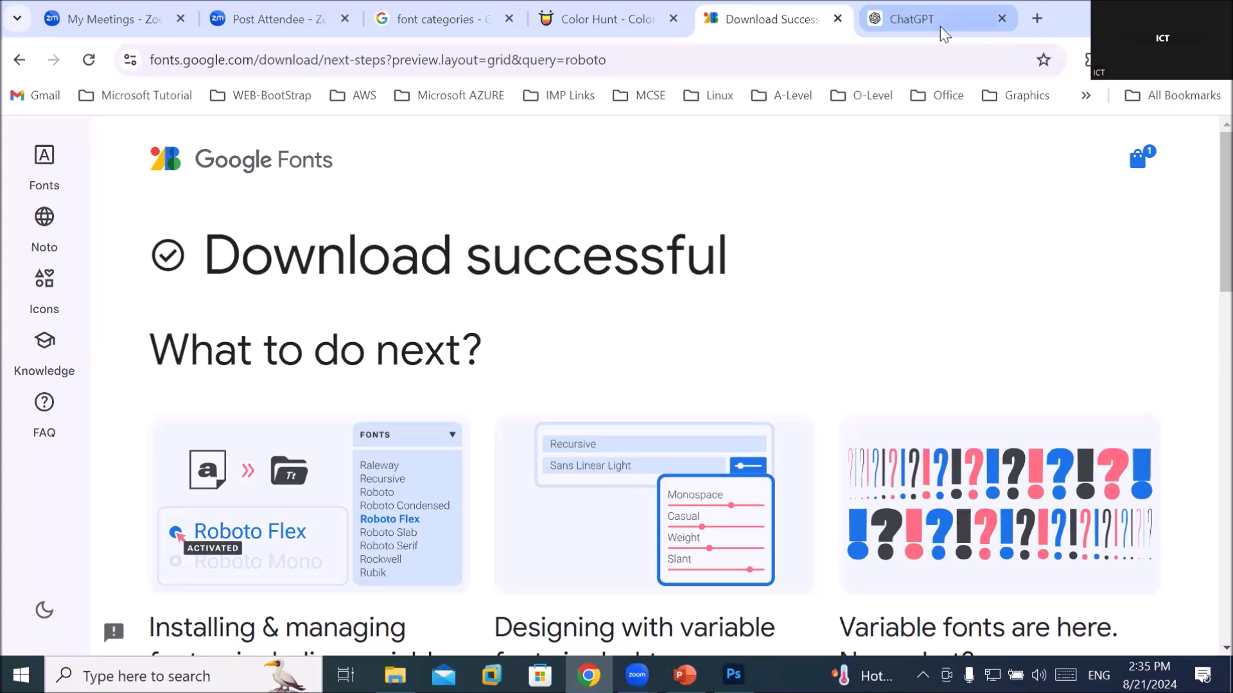
pyautogui.click(917, 26)
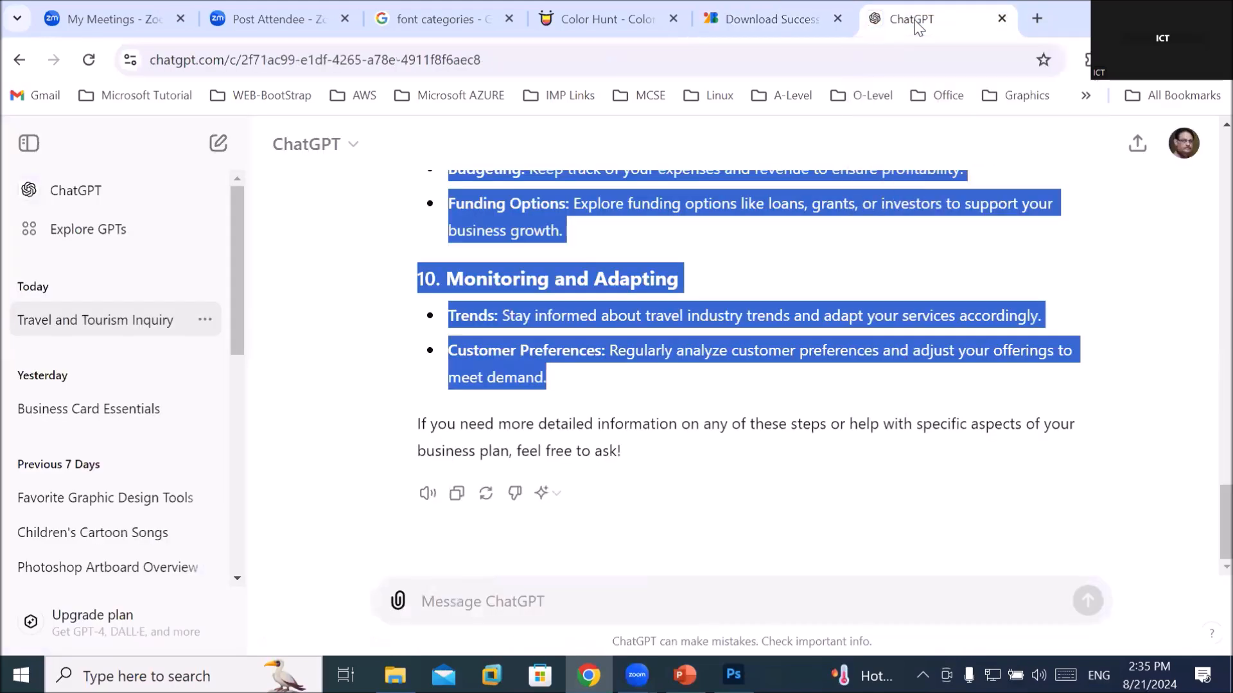
pyautogui.click(1037, 18)
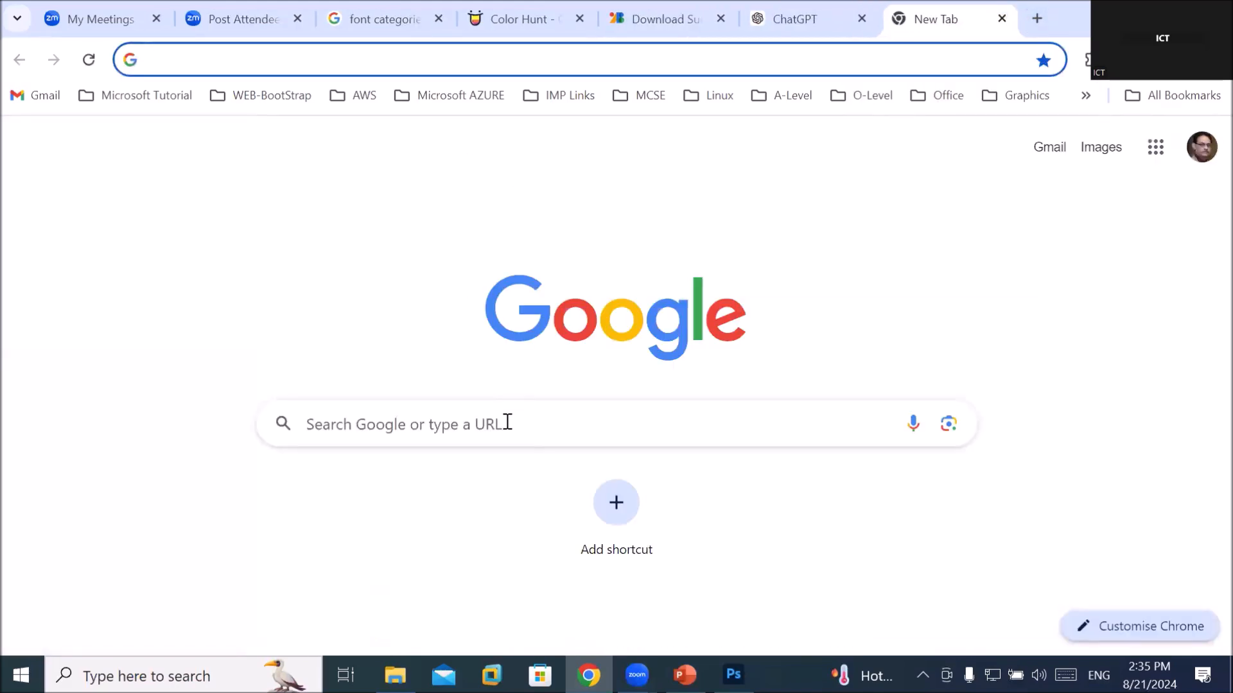
pyautogui.click(513, 419)
pyautogui.write('travel')
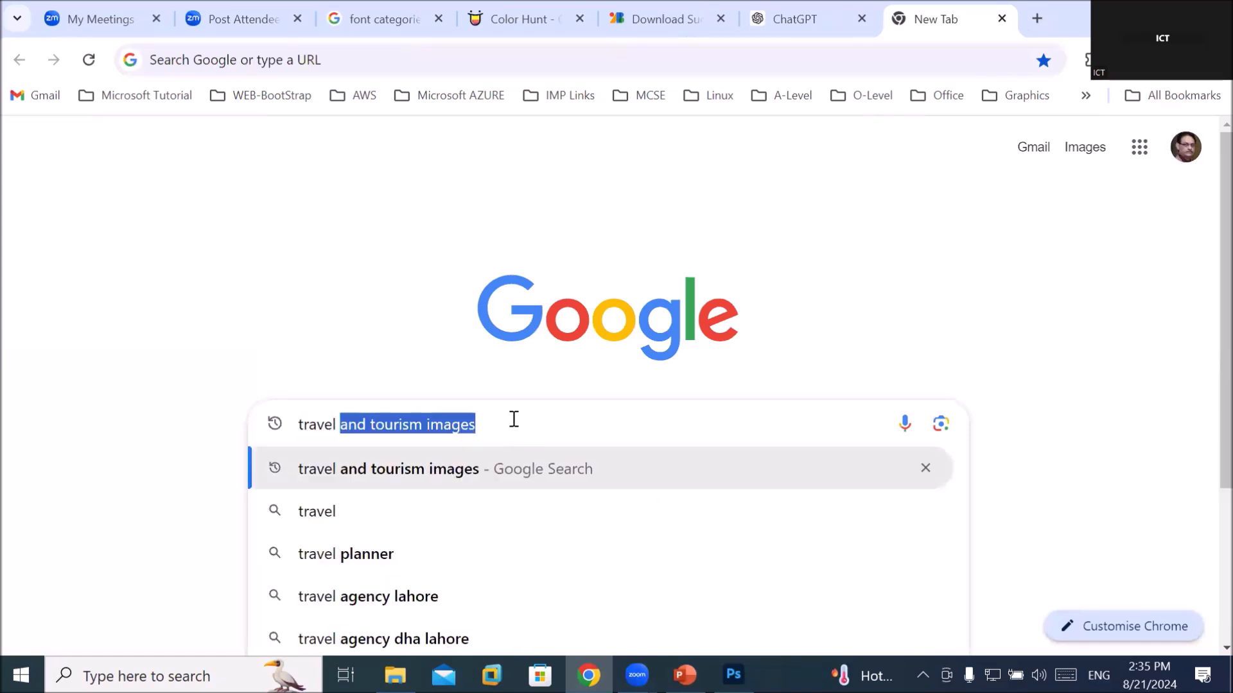
pyautogui.press('Return')
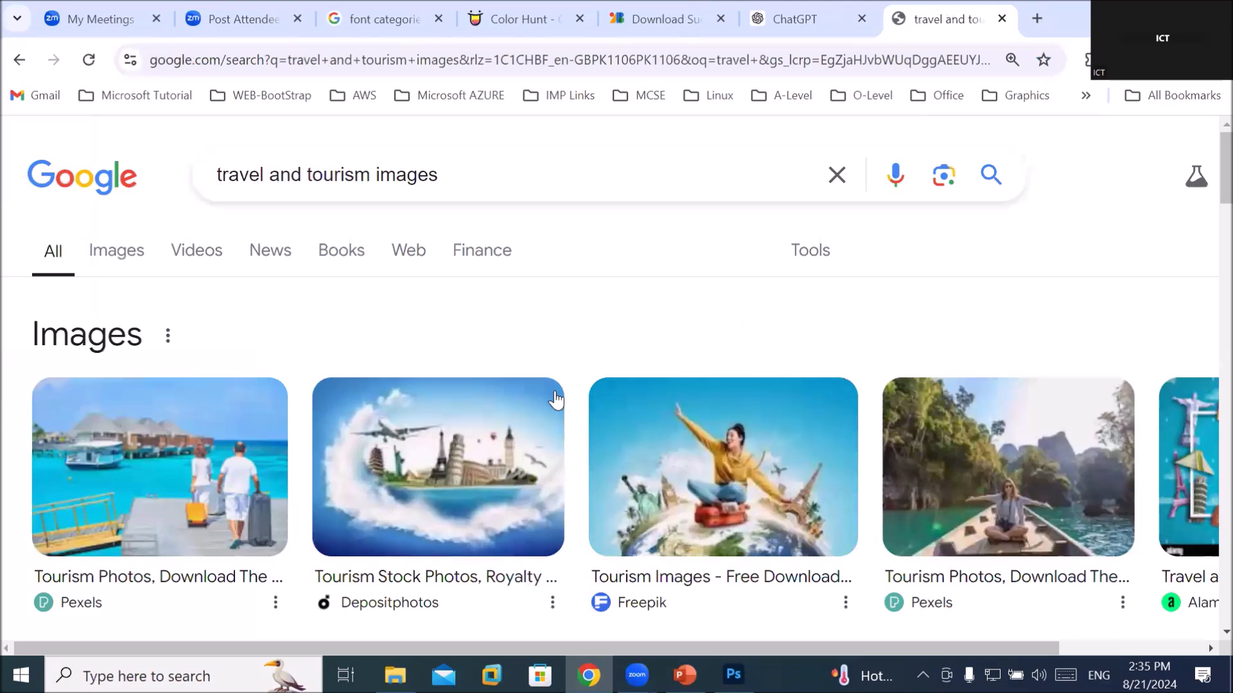
# Save the woman-on-globe and woman-in-boat photos as 'tour' and 'tourism'
pyautogui.rightClick(737, 452)
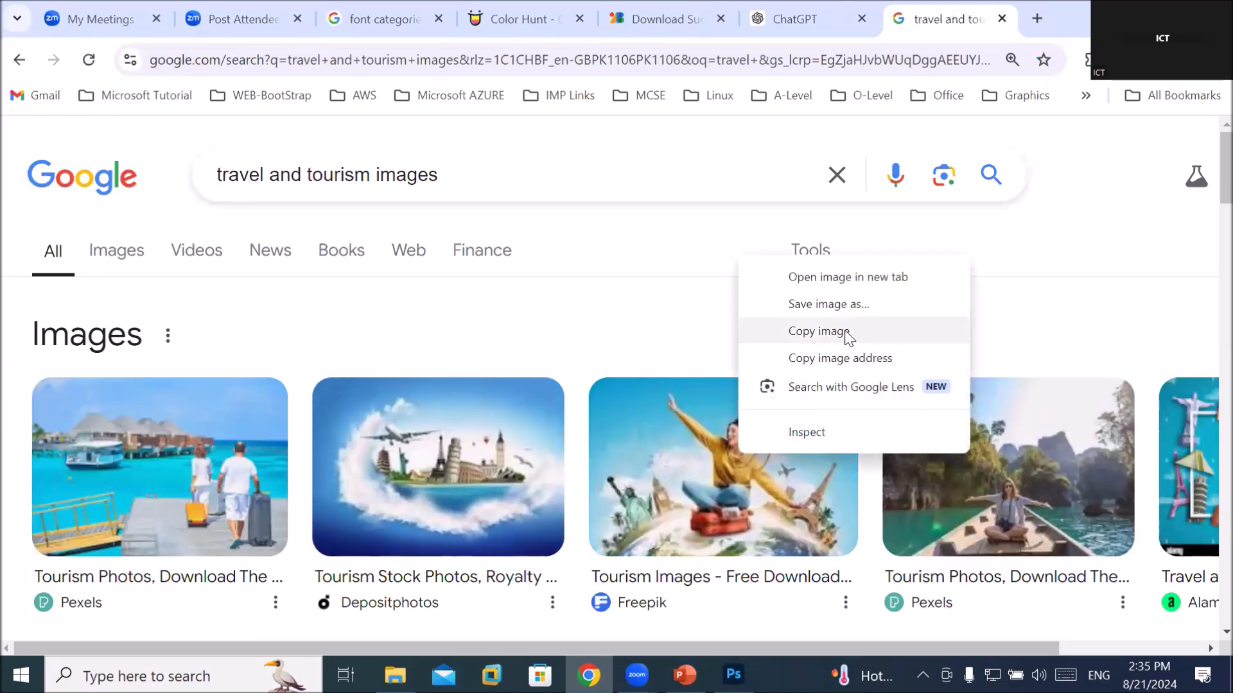
pyautogui.click(828, 304)
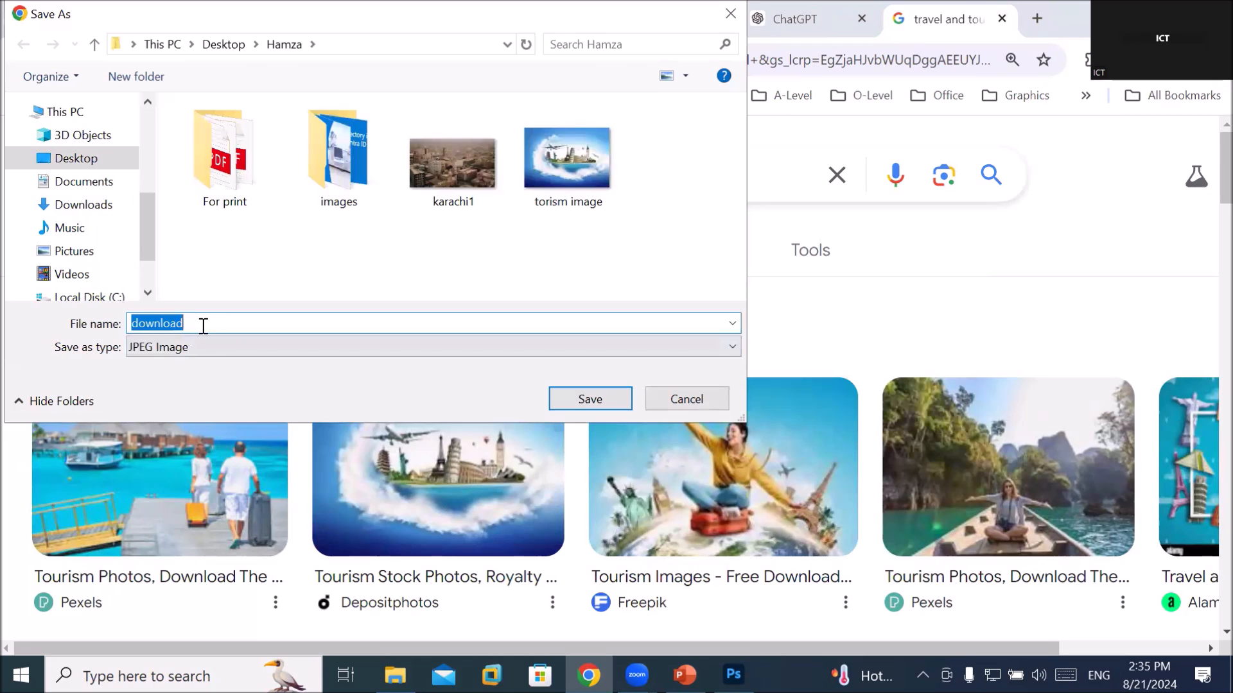
pyautogui.write('toursm2')
pyautogui.press('Return')
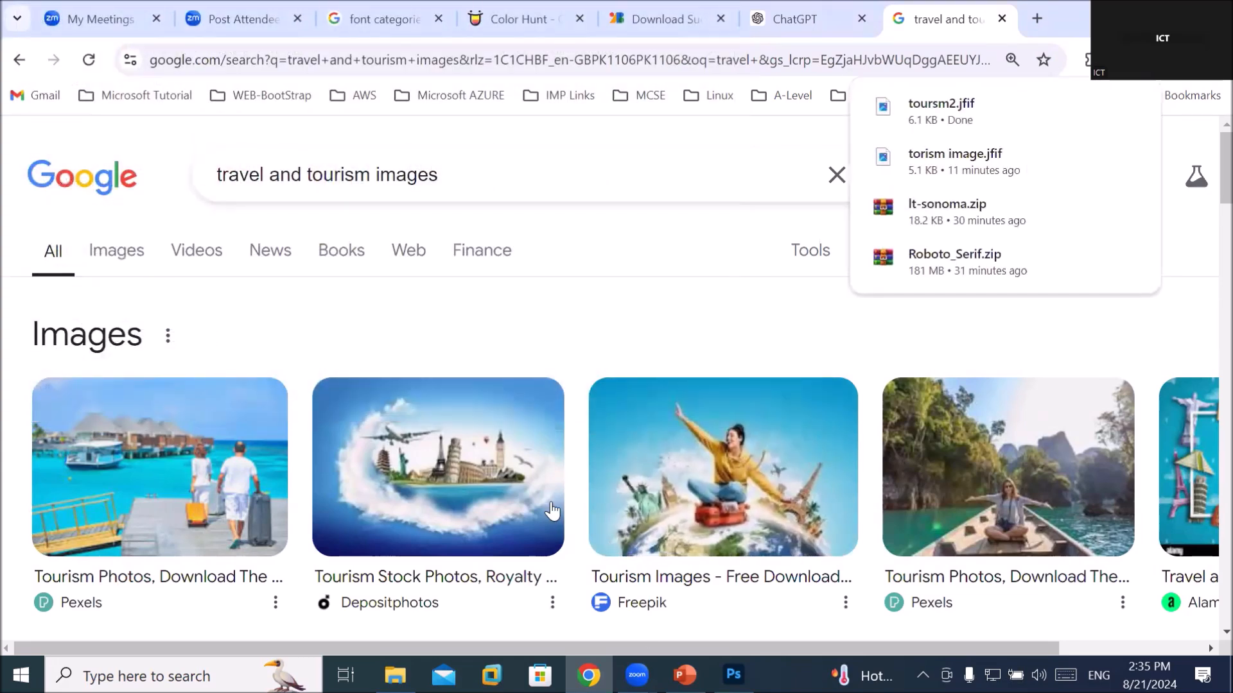
pyautogui.rightClick(1002, 453)
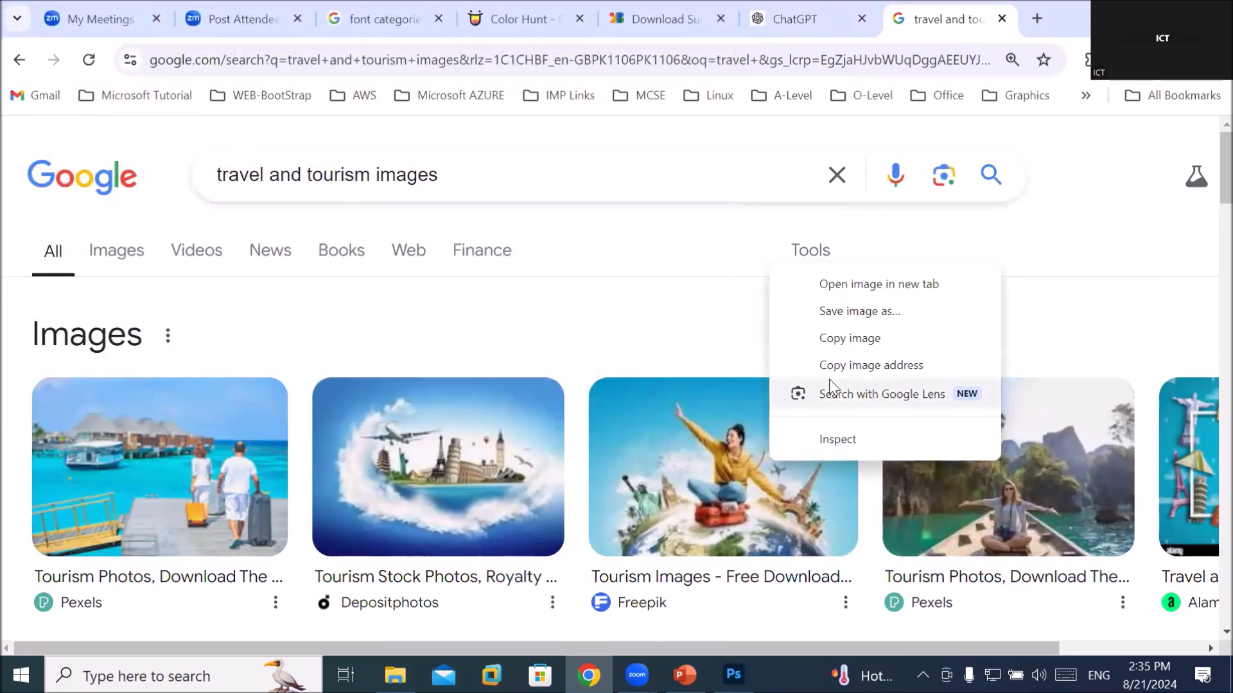
pyautogui.click(852, 312)
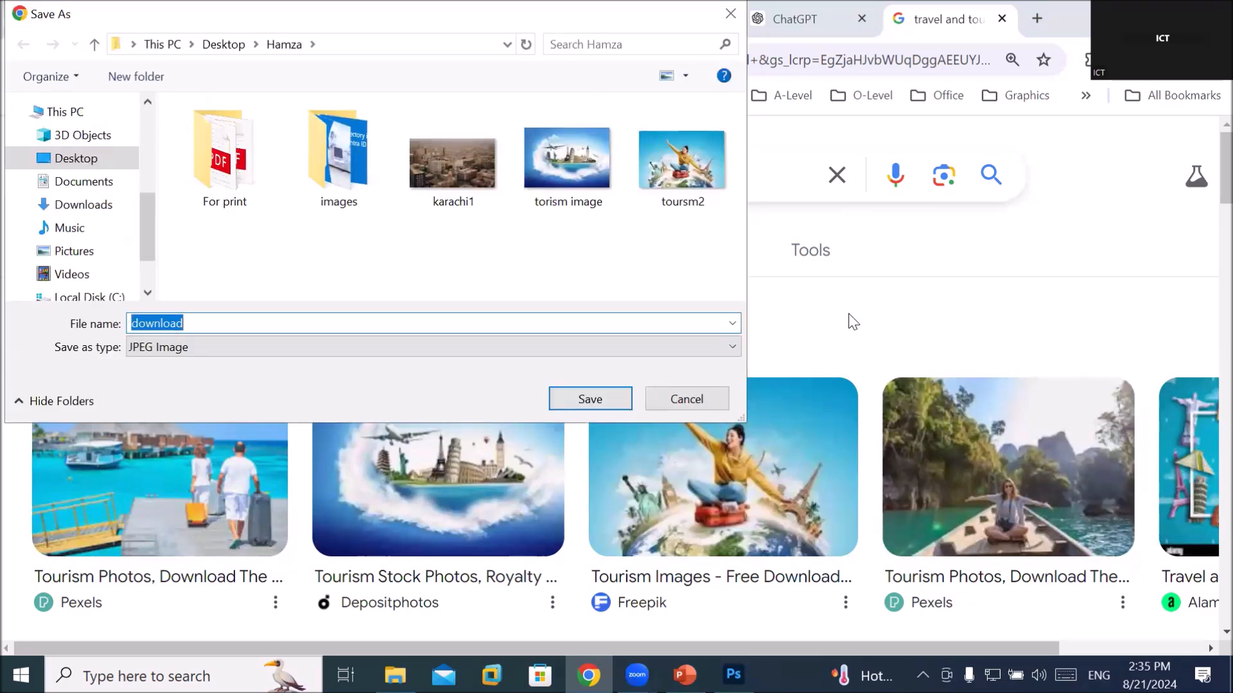
pyautogui.write('tourism3')
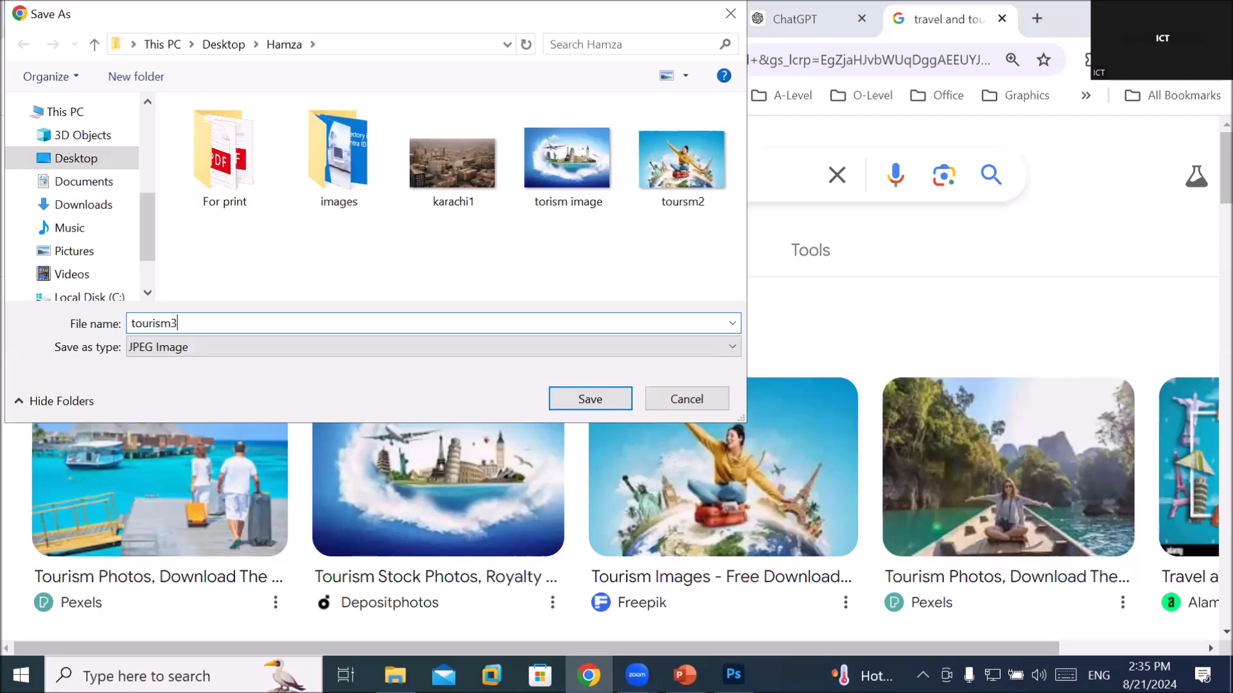
pyautogui.press('Return')
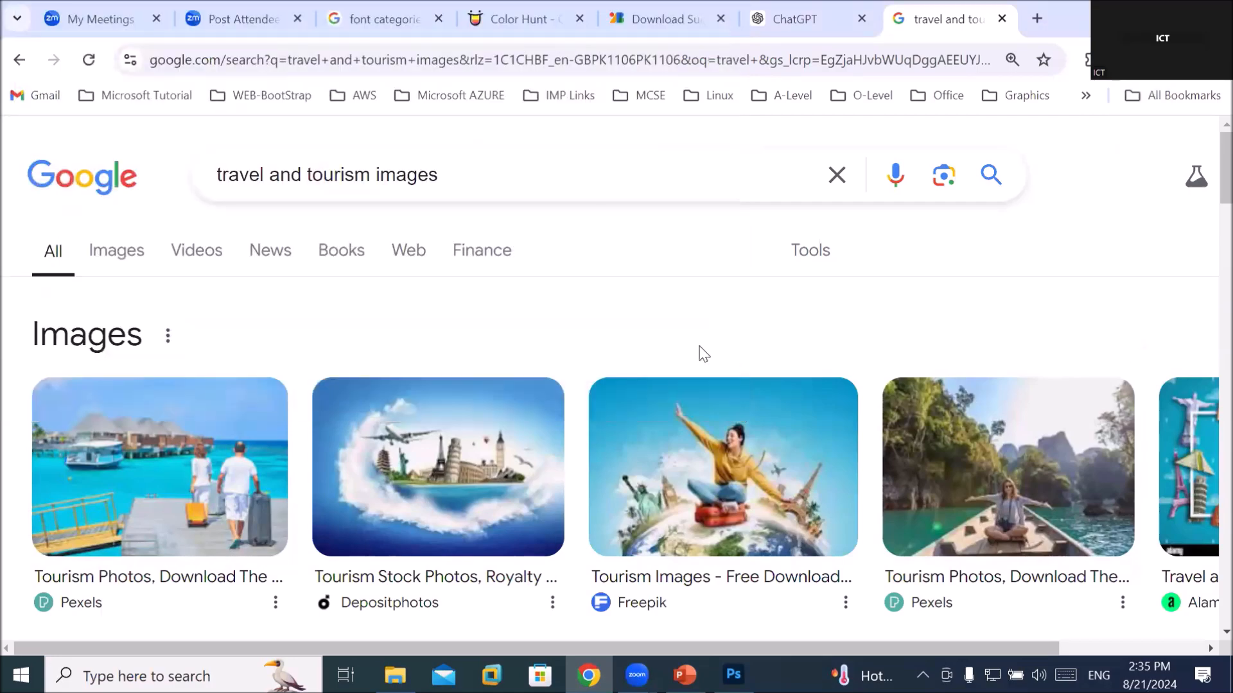
# Save the couple-on-dock resort photo as 'torism3'
pyautogui.scroll(-3, 492, 459)
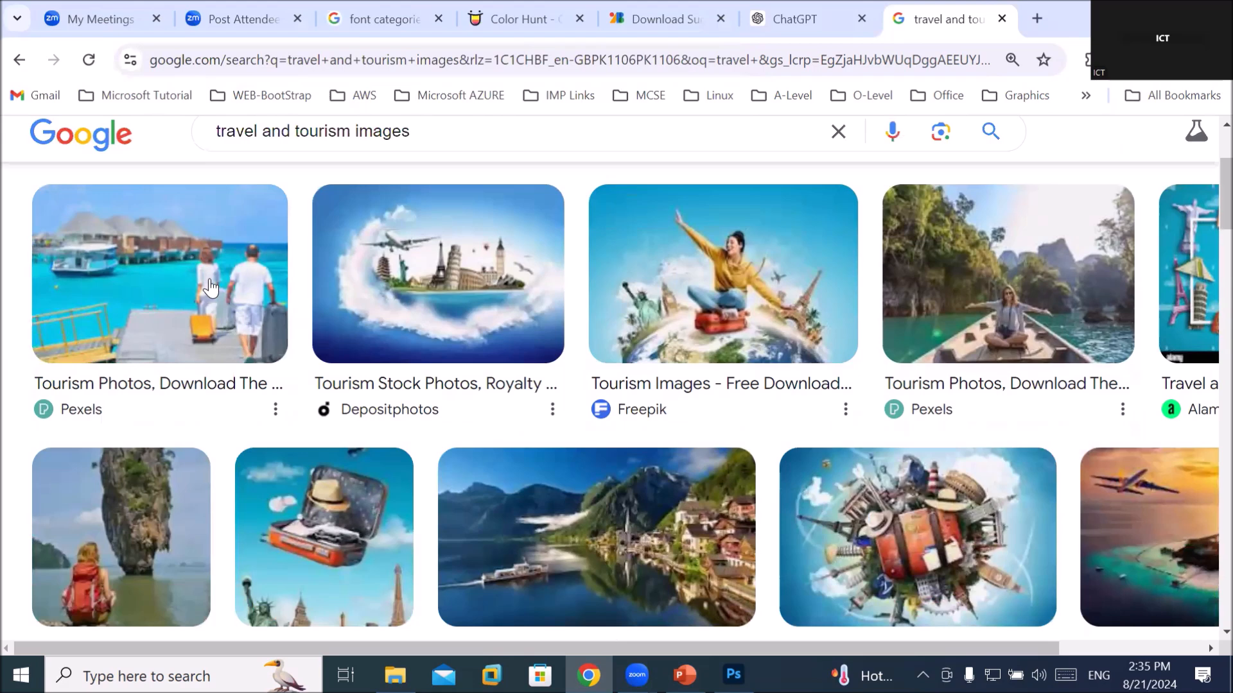
pyautogui.rightClick(127, 489)
pyautogui.rightClick(131, 264)
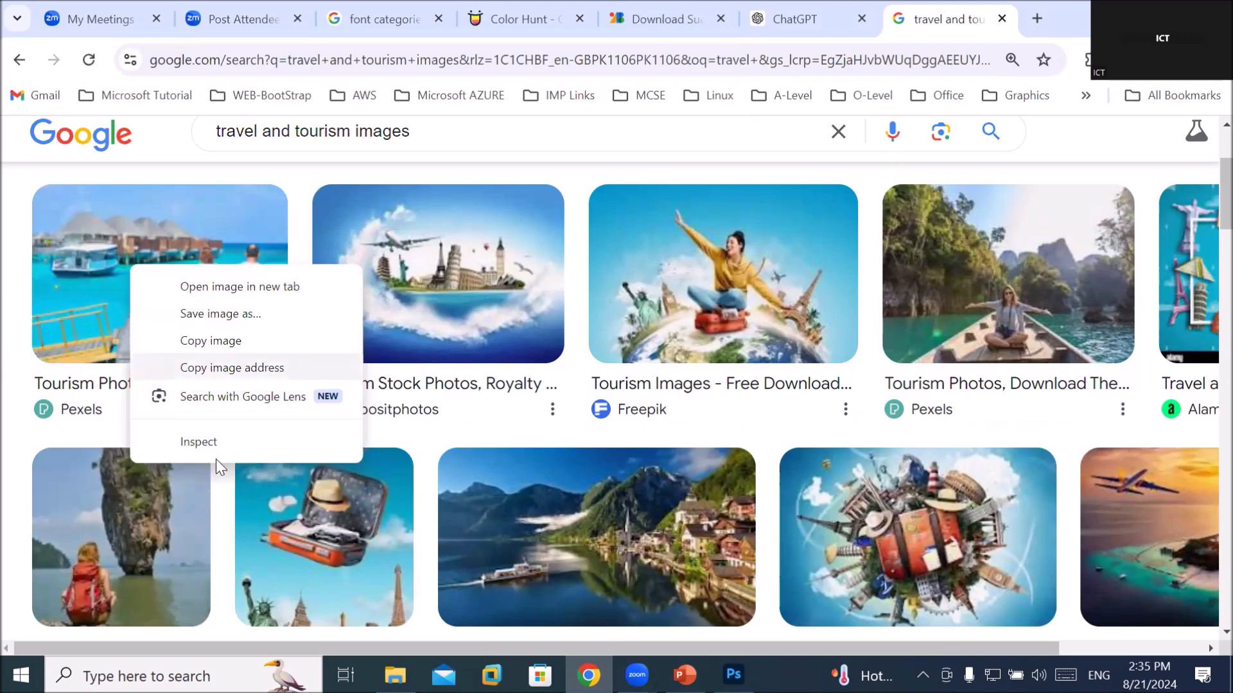
pyautogui.click(262, 313)
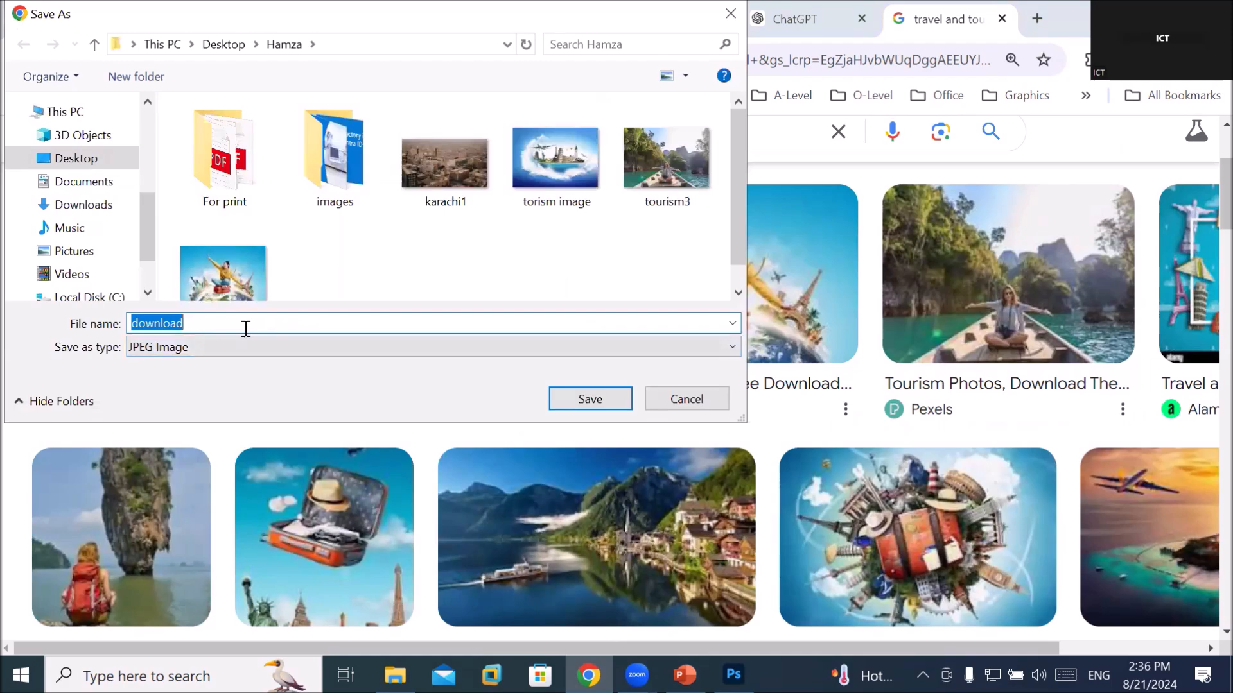
pyautogui.write('torism3')
pyautogui.press('Return')
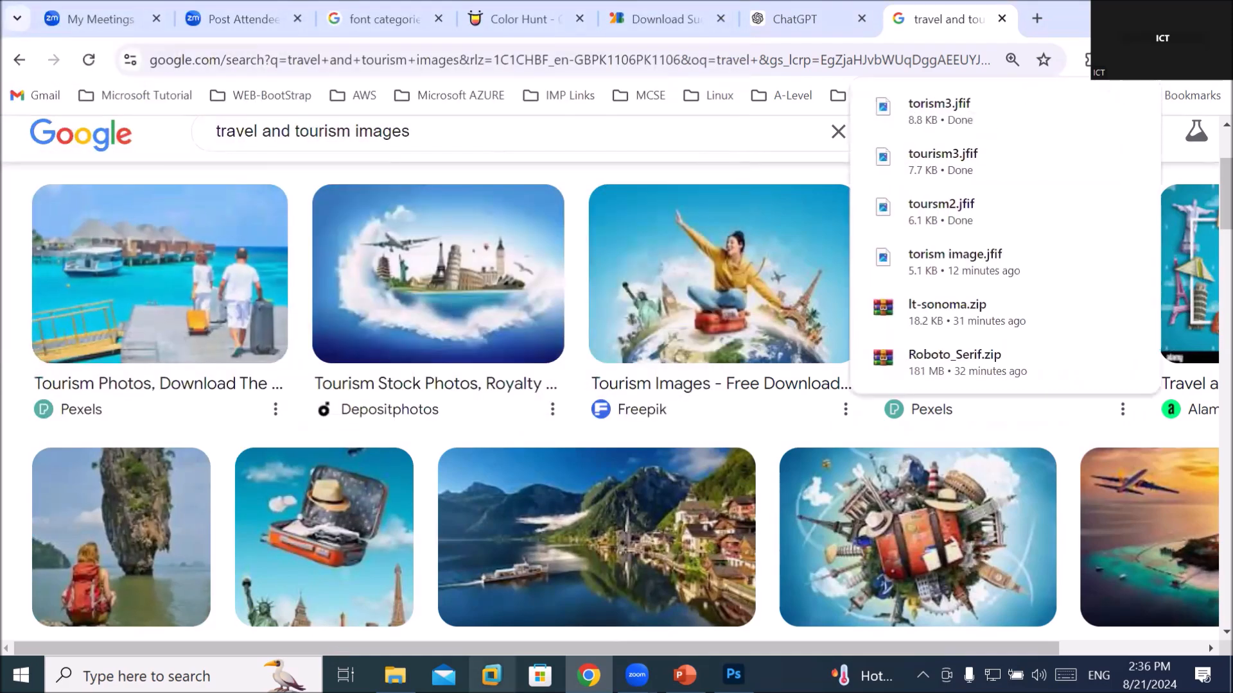
# Switch back to the Sky travels flyer in Photoshop and pick the Move tool
pyautogui.click(733, 675)
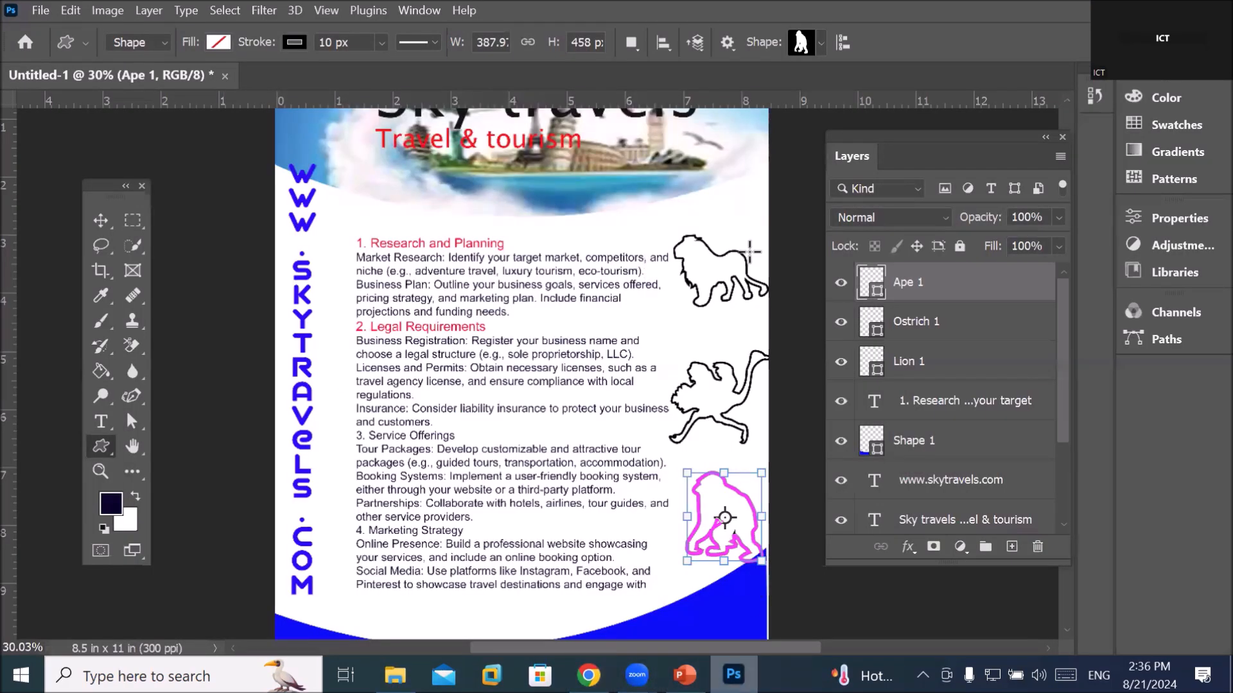
pyautogui.click(100, 222)
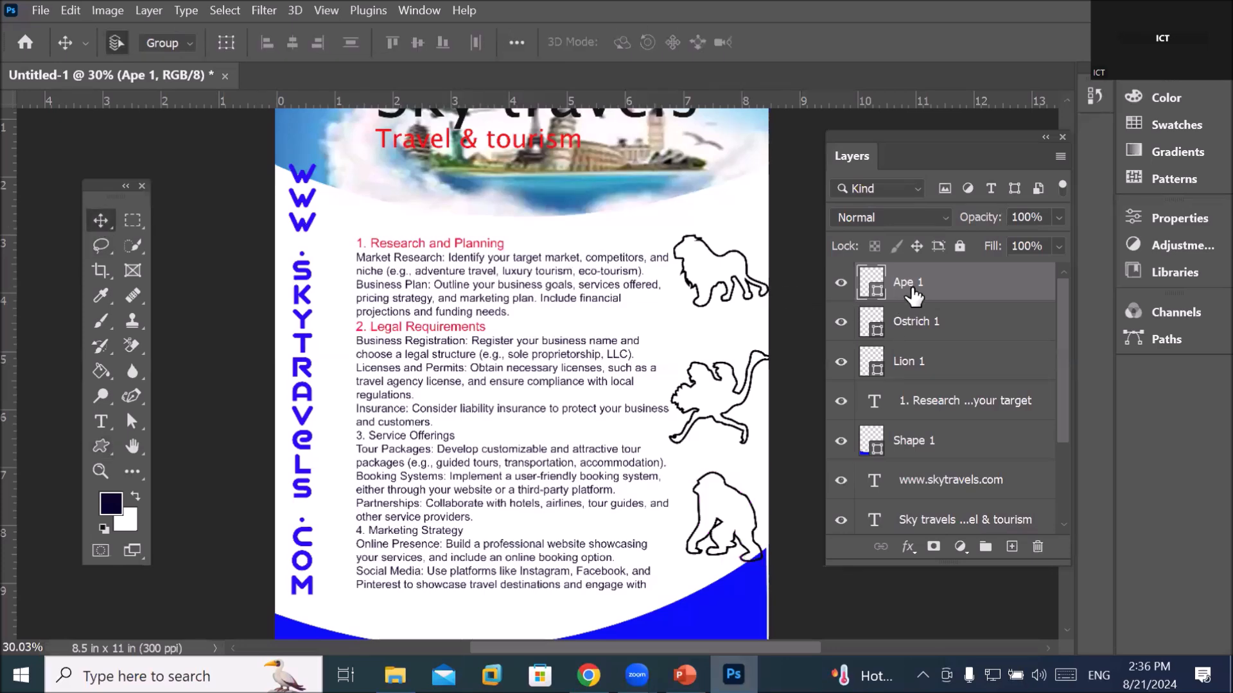
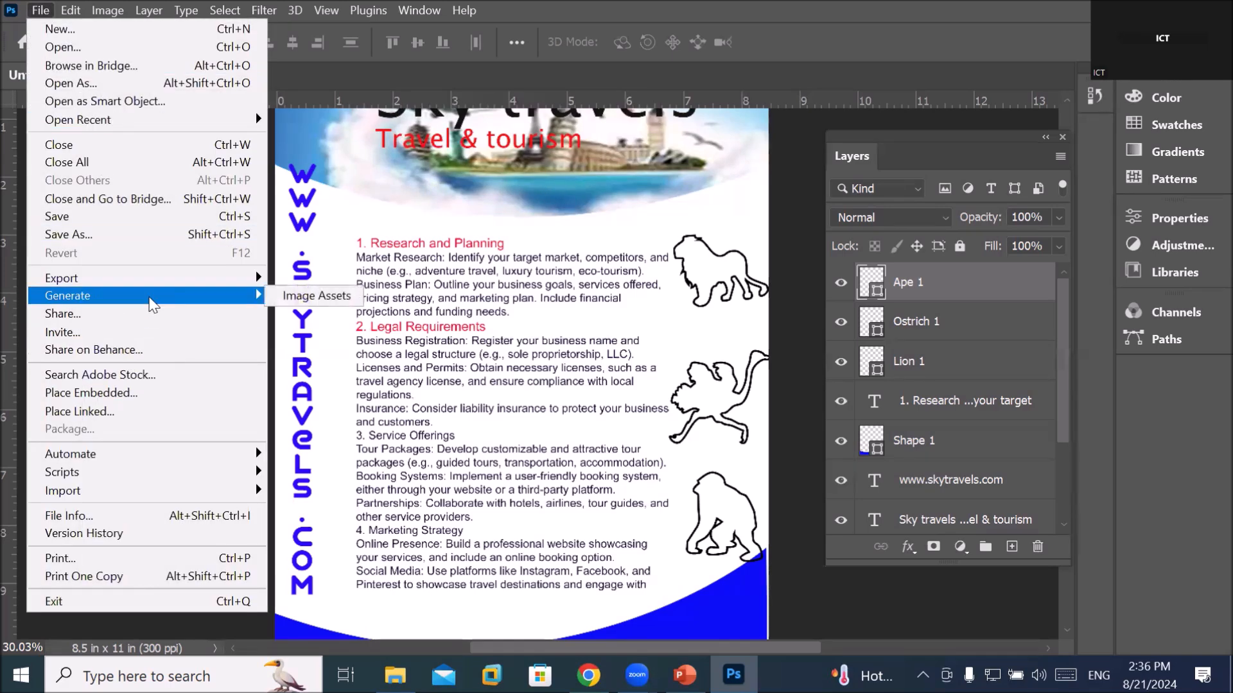
# Place the torism image as an embedded layer at the lower right of the page
pyautogui.click(147, 392)
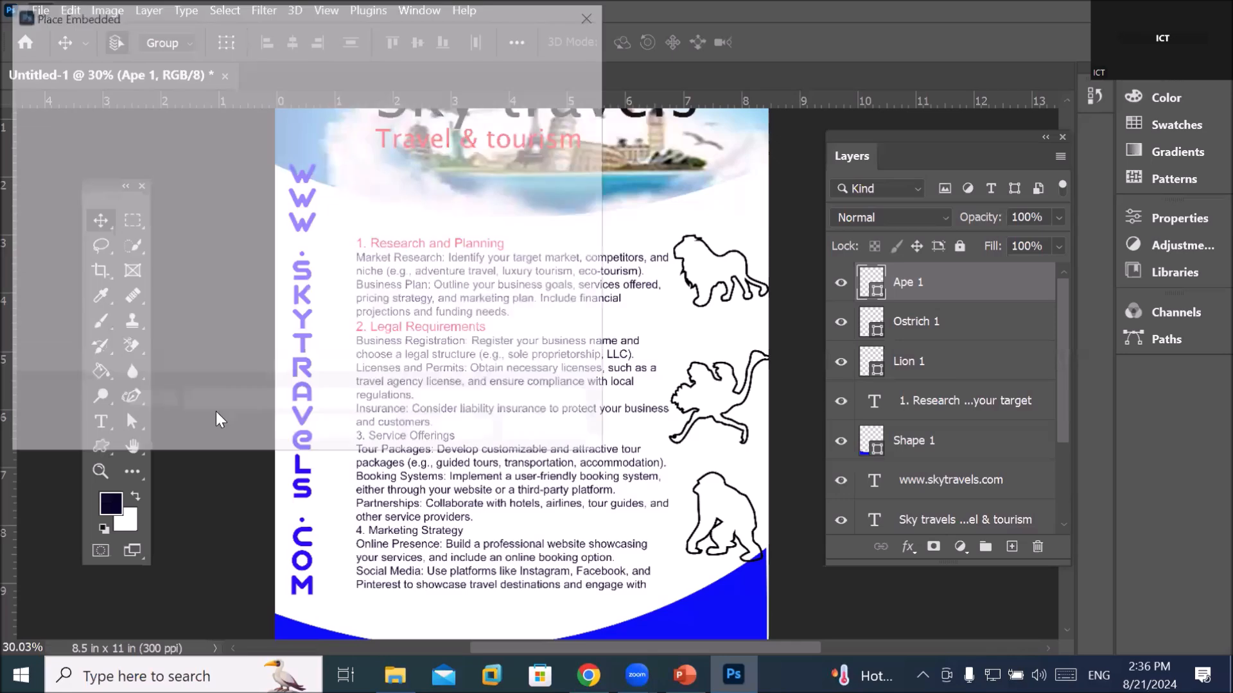
pyautogui.scroll(-5, 384, 304)
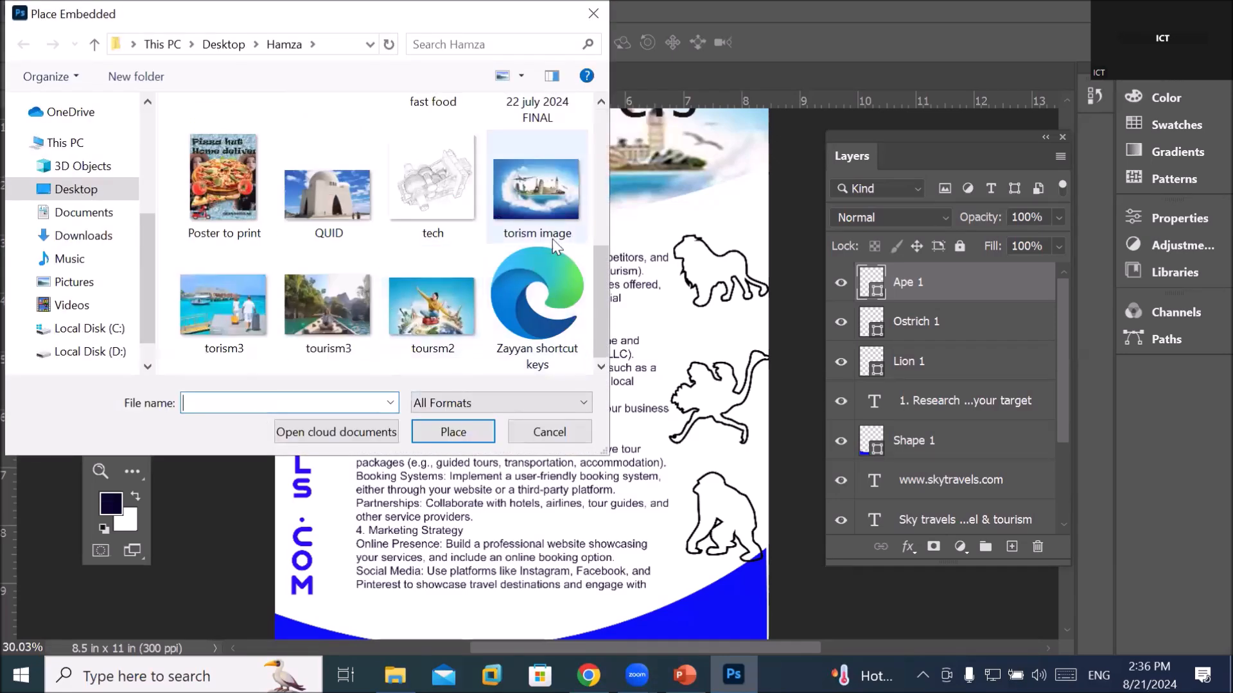
pyautogui.doubleClick(539, 193)
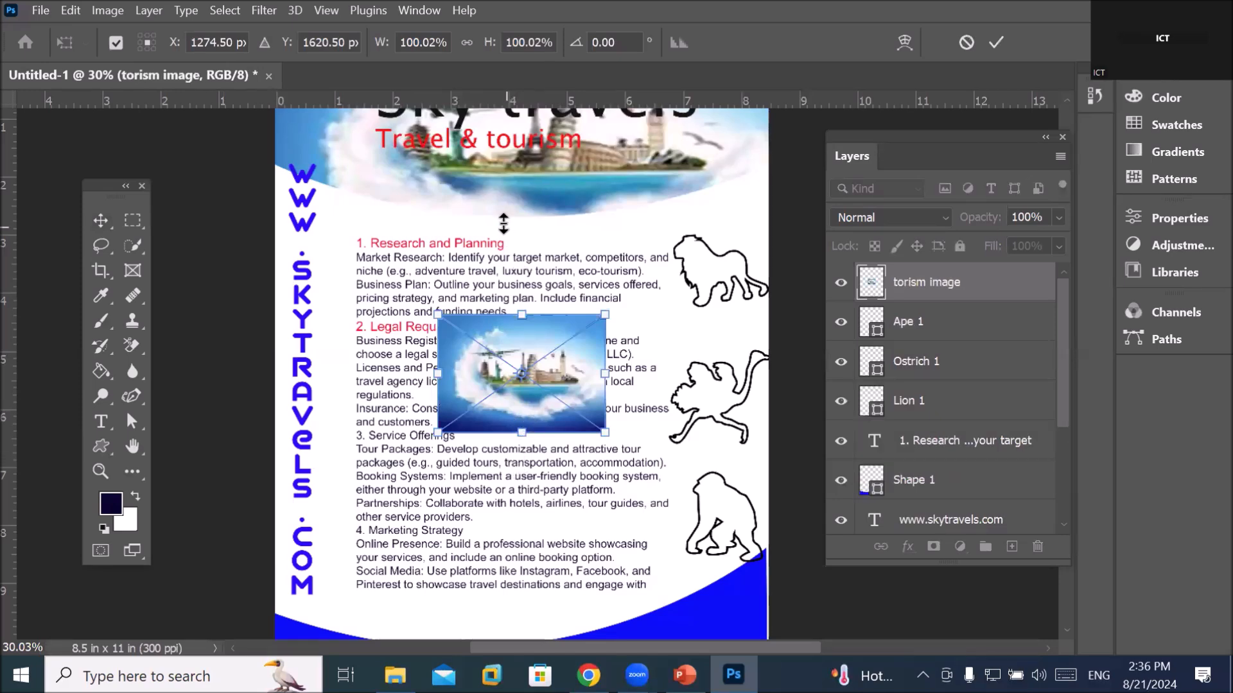
pyautogui.moveTo(557, 396); pyautogui.dragTo(726, 541)
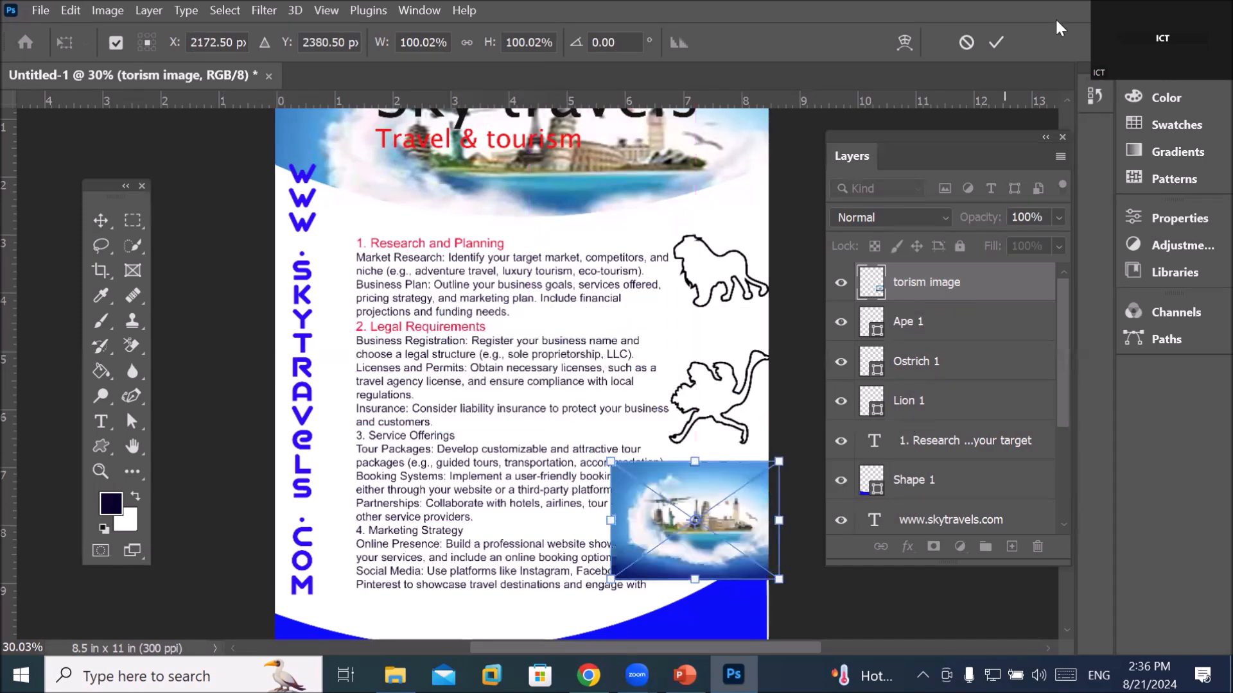
pyautogui.click(1000, 41)
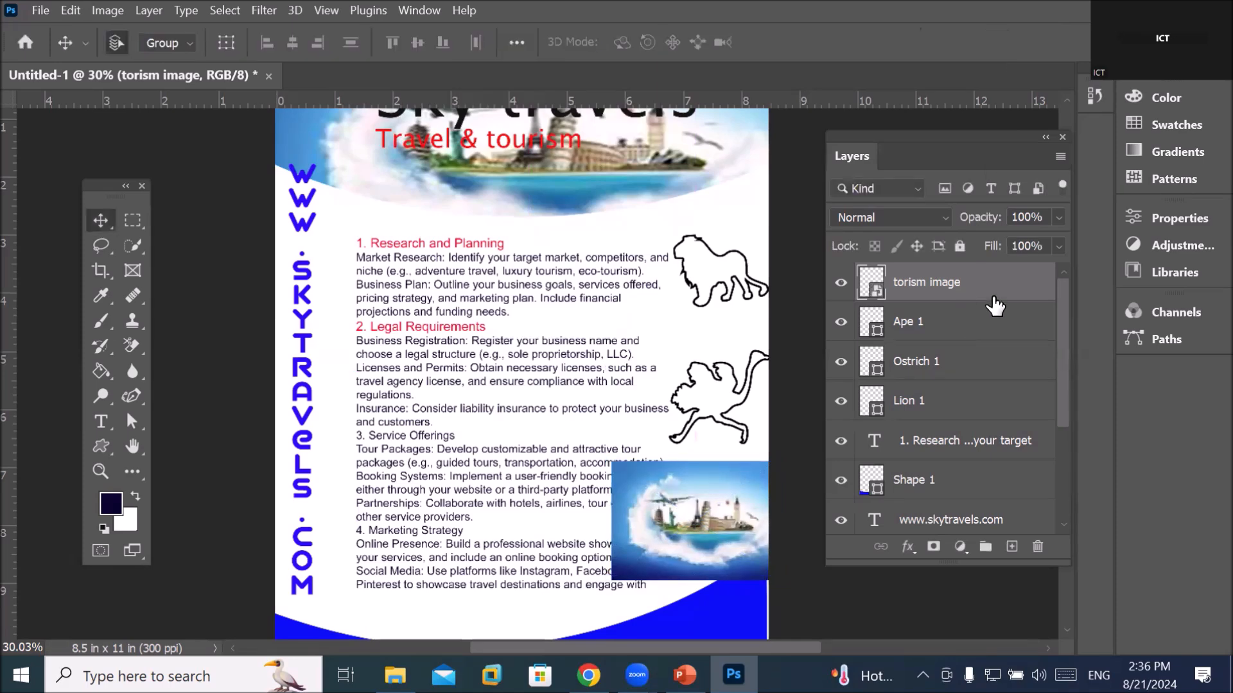
# Clip the torism image to Ape 1, then release the clipping mask again
pyautogui.moveTo(996, 306); pyautogui.dragTo(991, 296)
pyautogui.keyDown('alt'); pyautogui.click(992, 296); pyautogui.keyUp('alt')
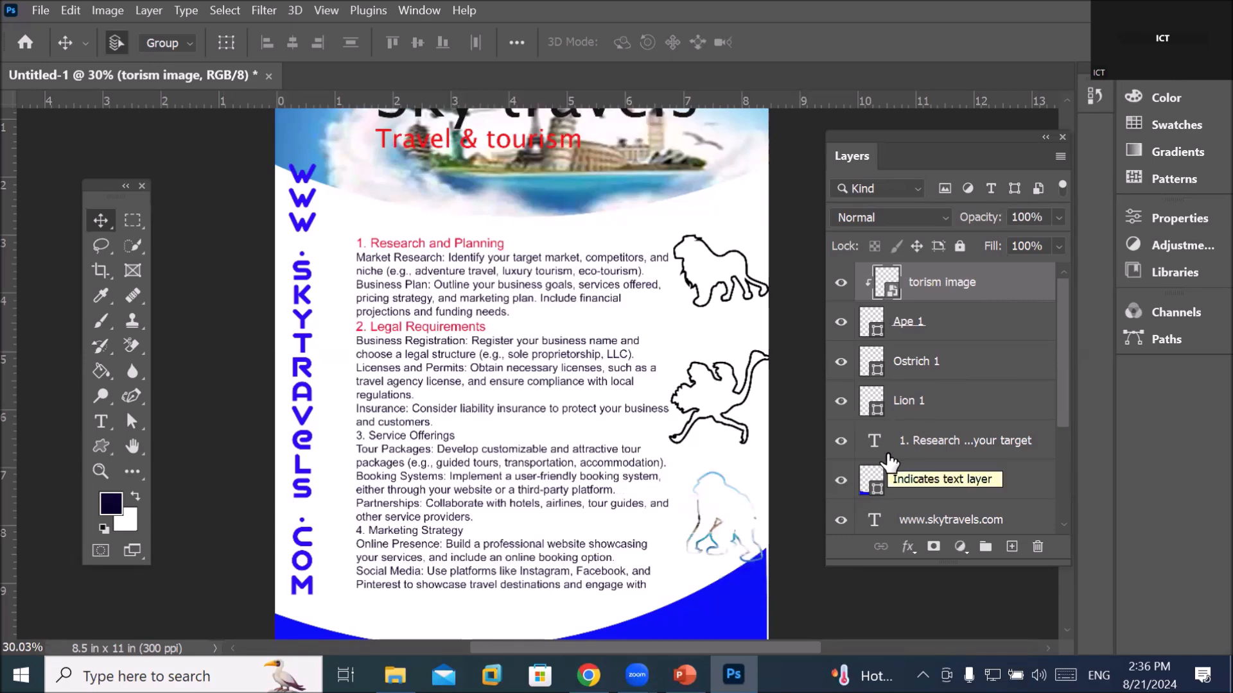
pyautogui.scroll(3, 743, 494)
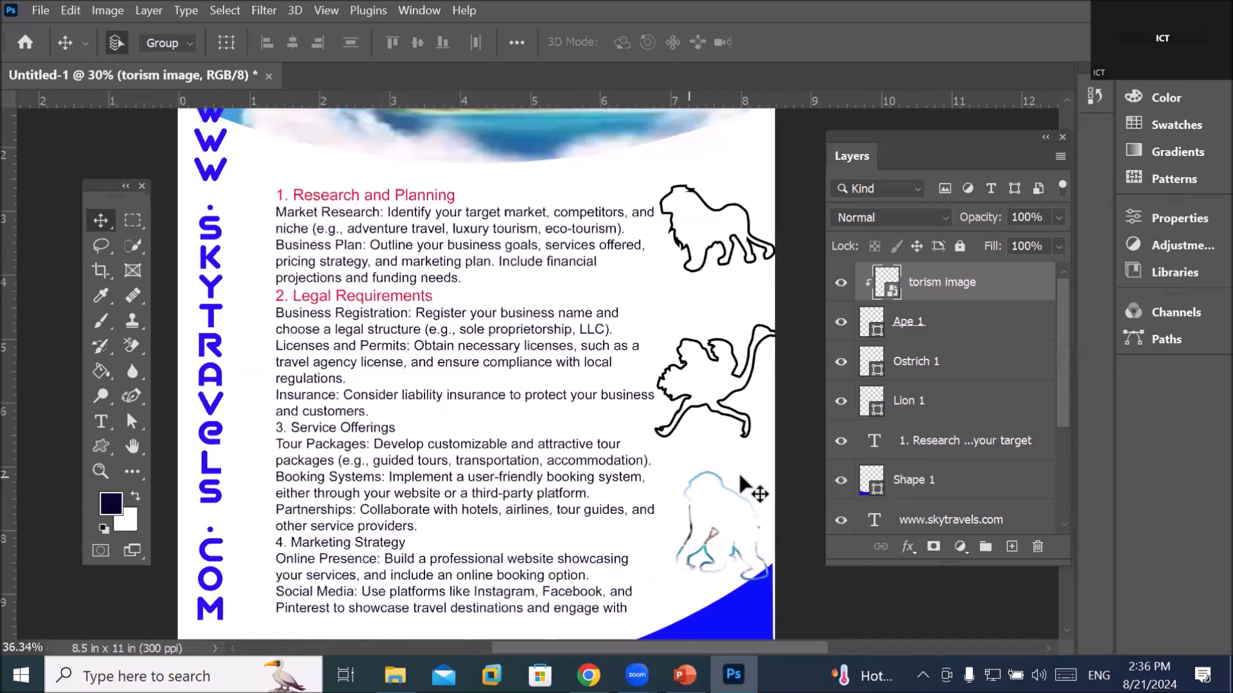
pyautogui.scroll(8, 743, 495)
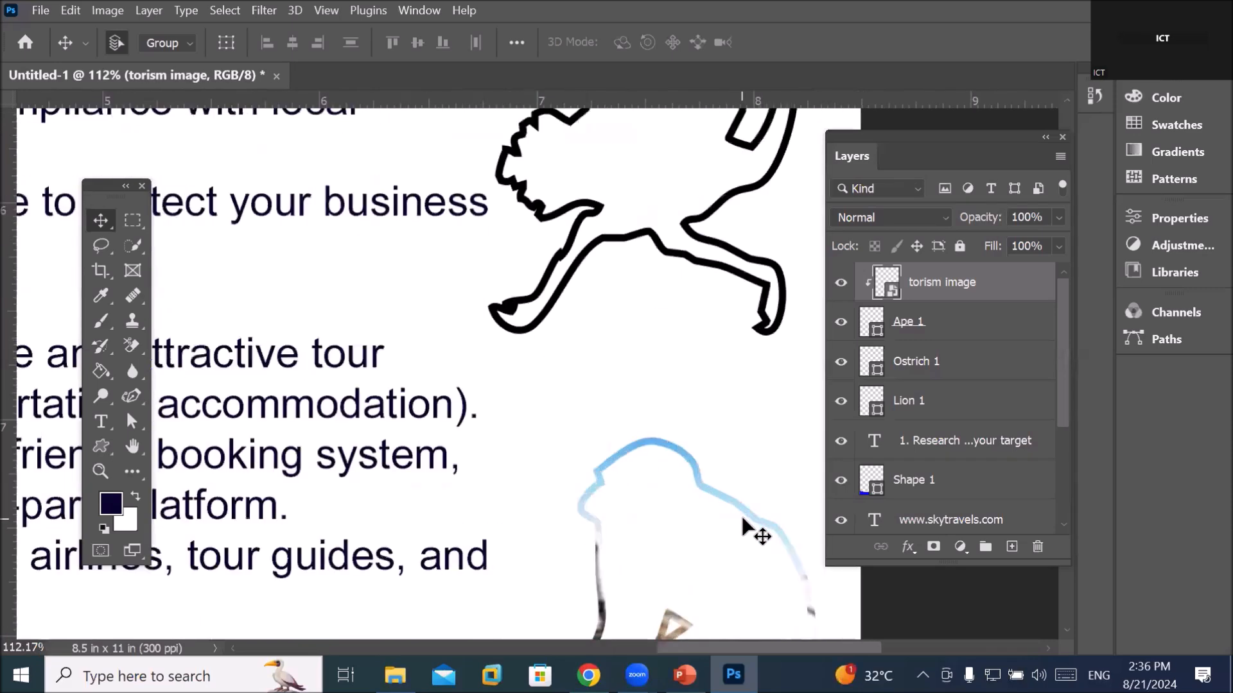
pyautogui.scroll(6, 757, 533)
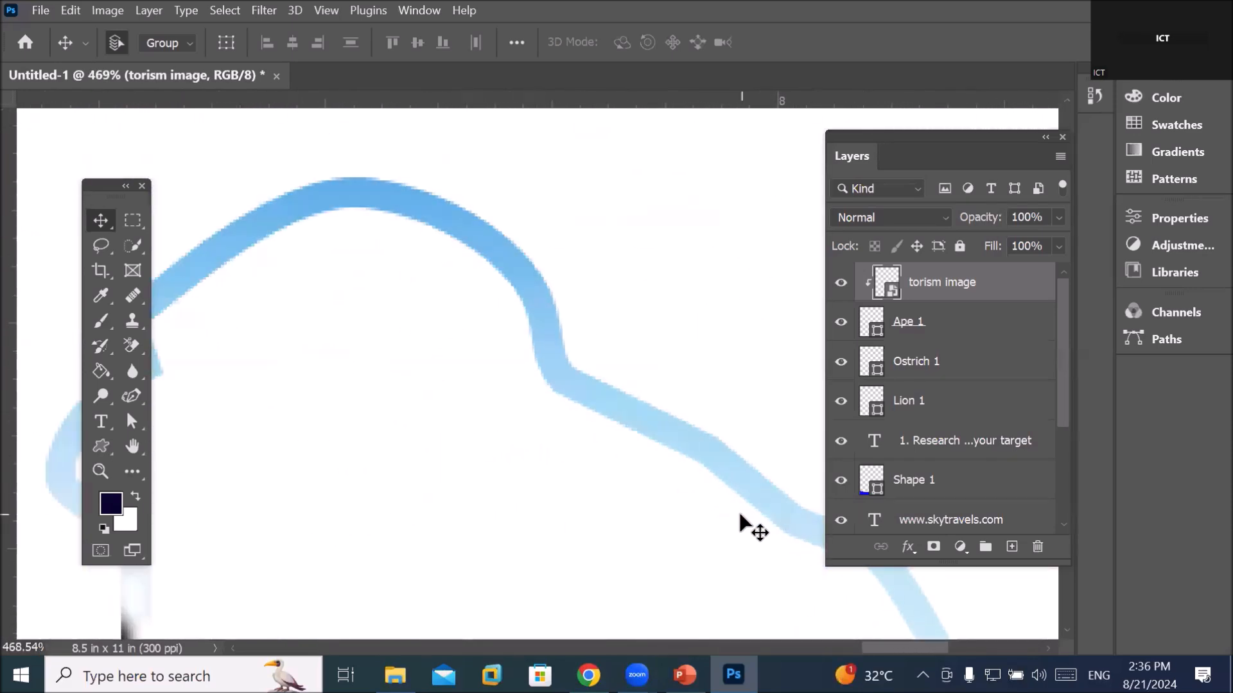
pyautogui.scroll(-8, 749, 524)
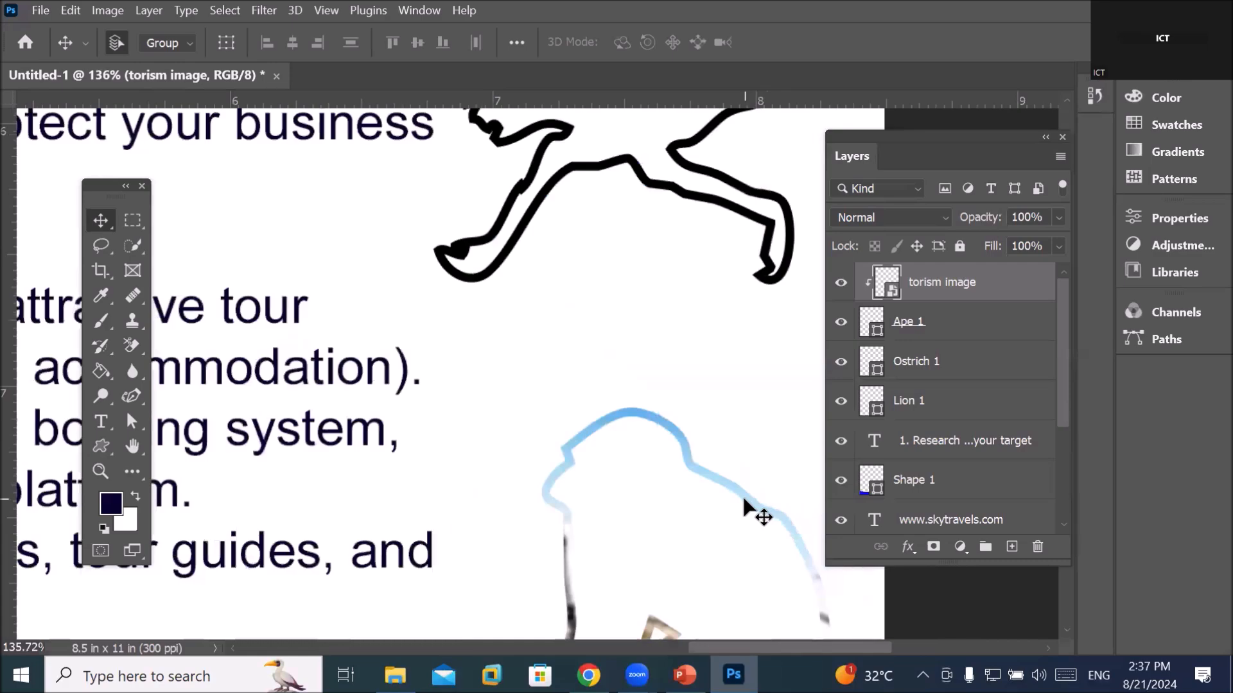
pyautogui.scroll(-6, 764, 552)
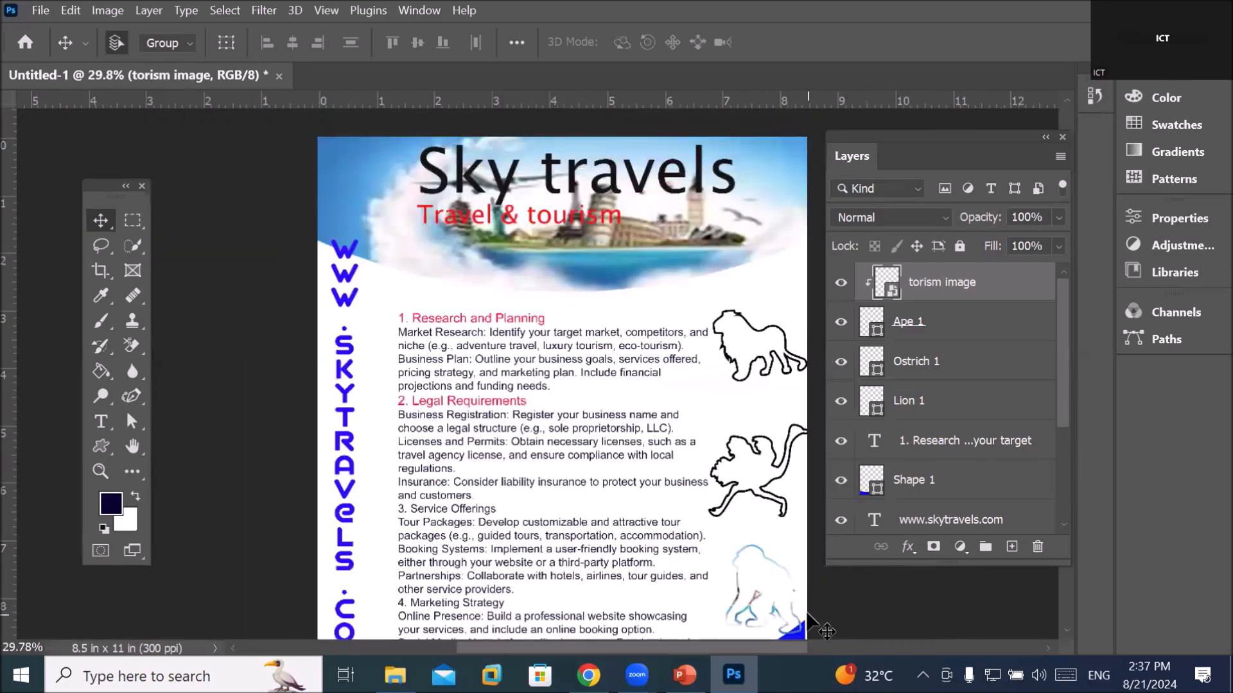
pyautogui.hotkey('ctrl', 'alt', 'g')
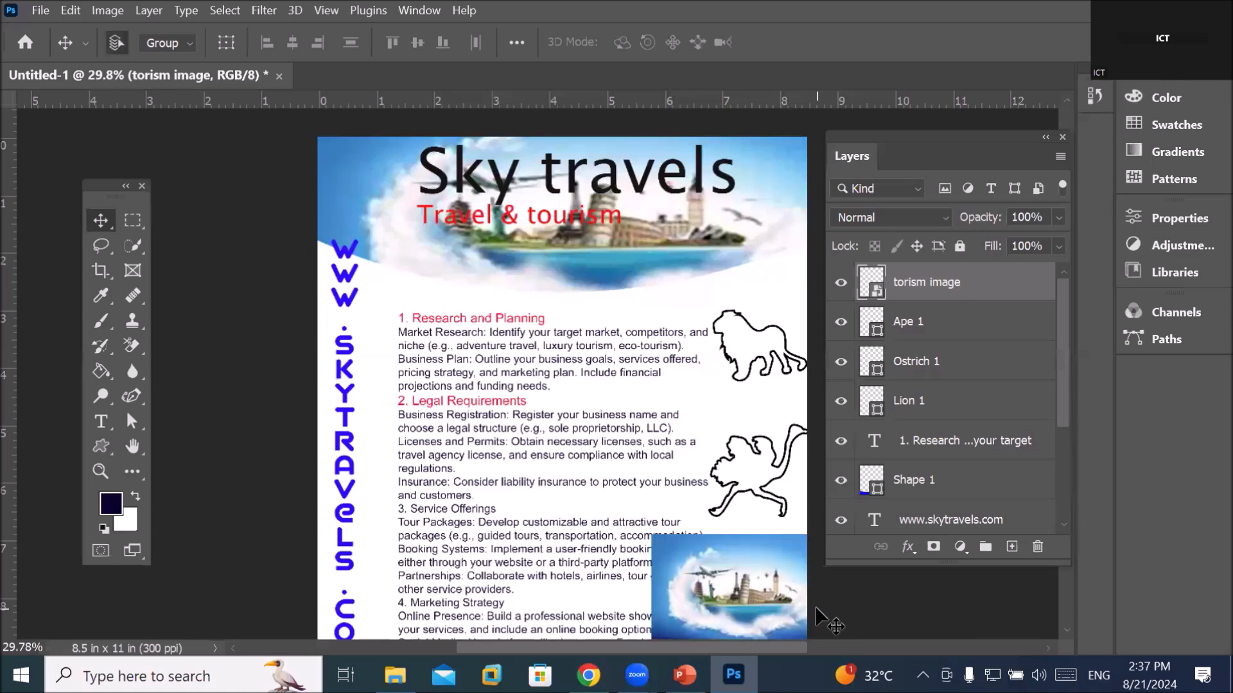
# Fill the Ape 1 shape with yellow
pyautogui.click(908, 331)
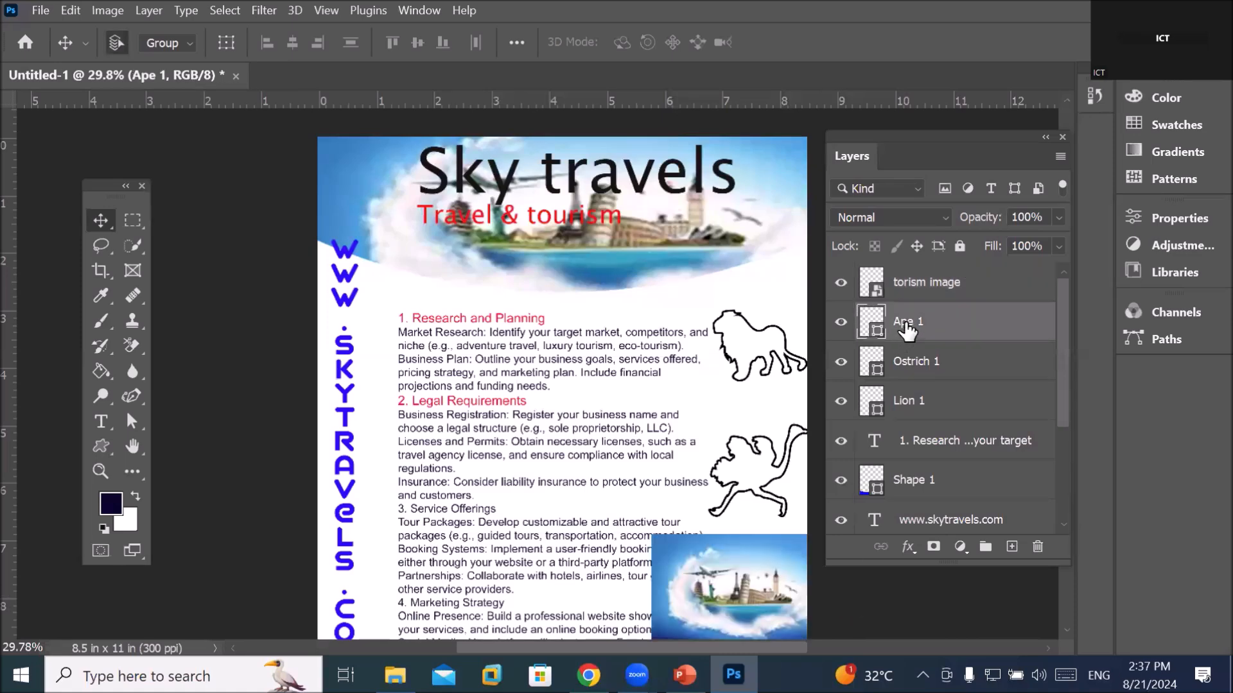
pyautogui.click(102, 445)
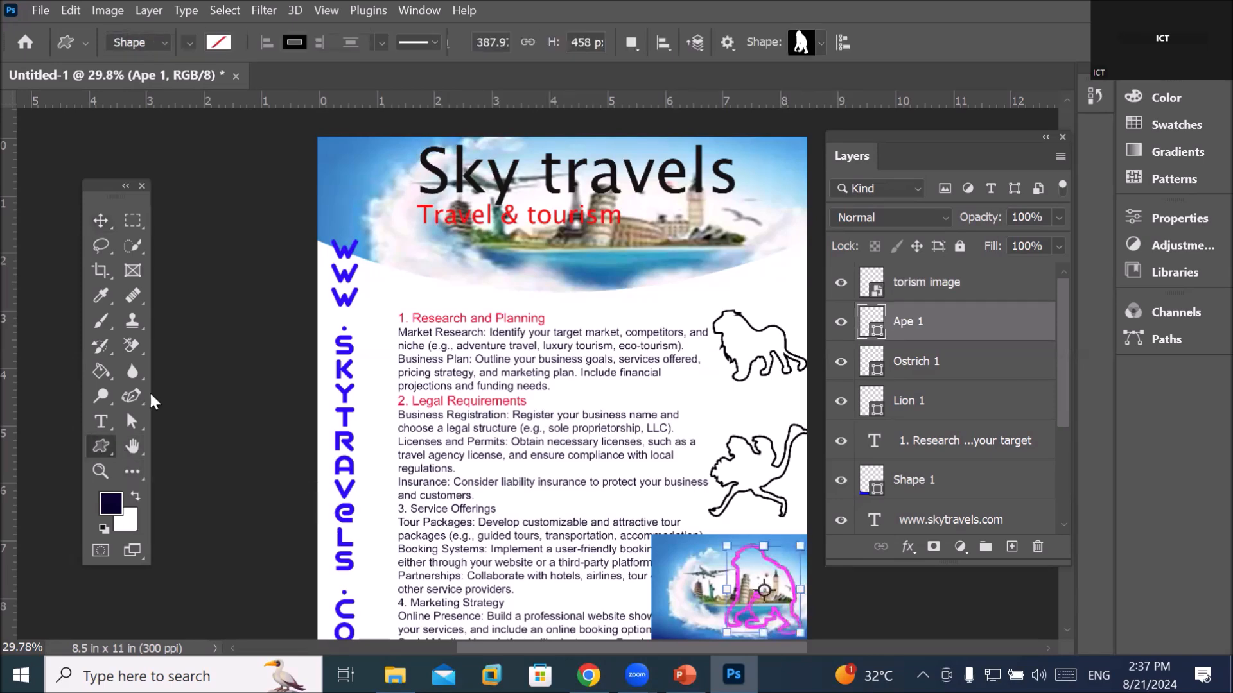
pyautogui.click(212, 41)
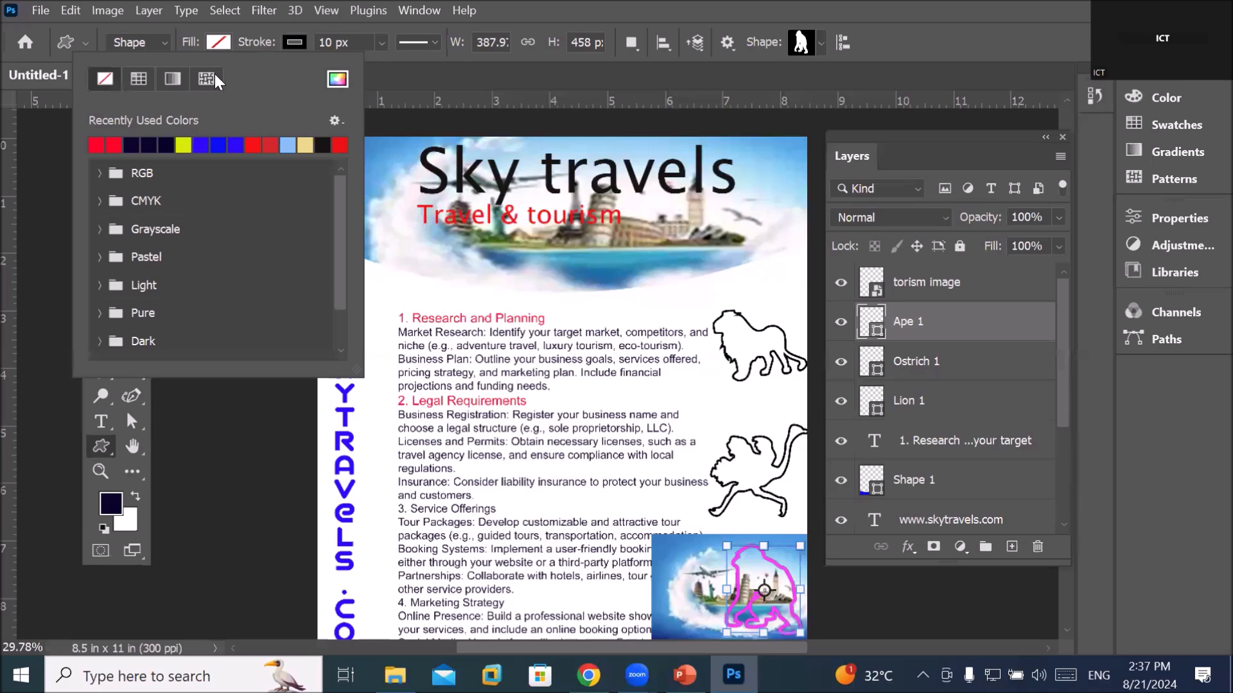
pyautogui.click(184, 145)
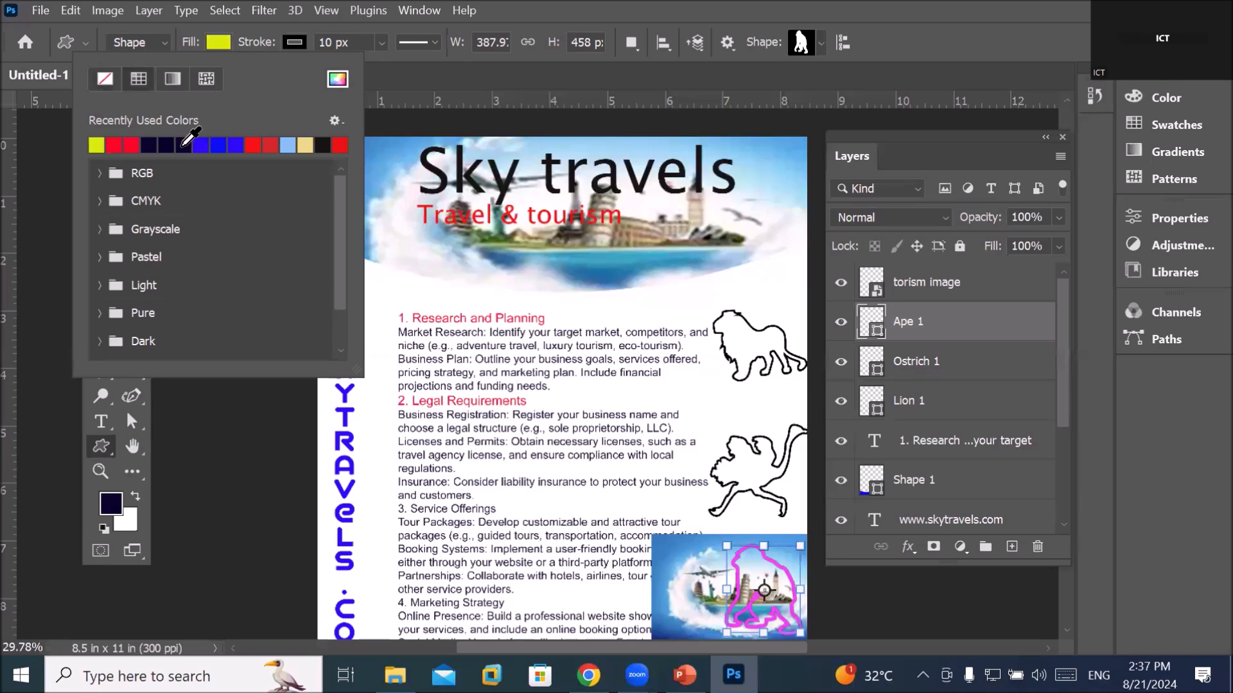
pyautogui.click(912, 328)
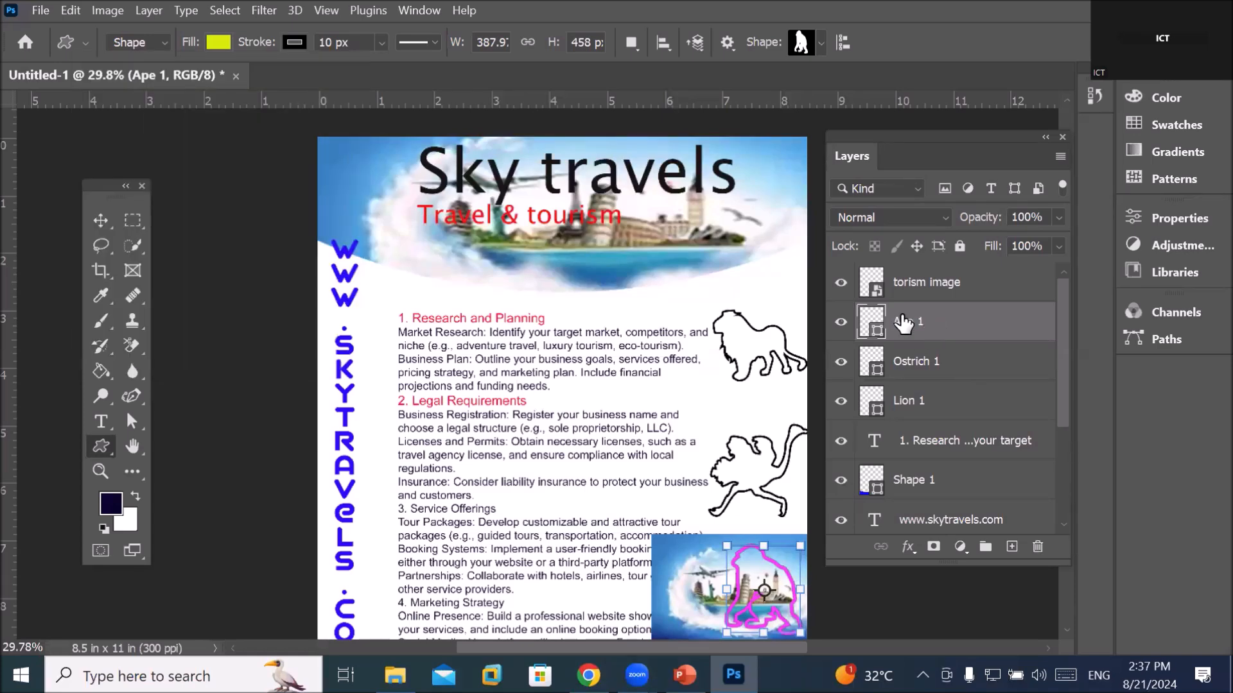
# Clip the torism image layer inside the Ape 1 silhouette
pyautogui.click(936, 293)
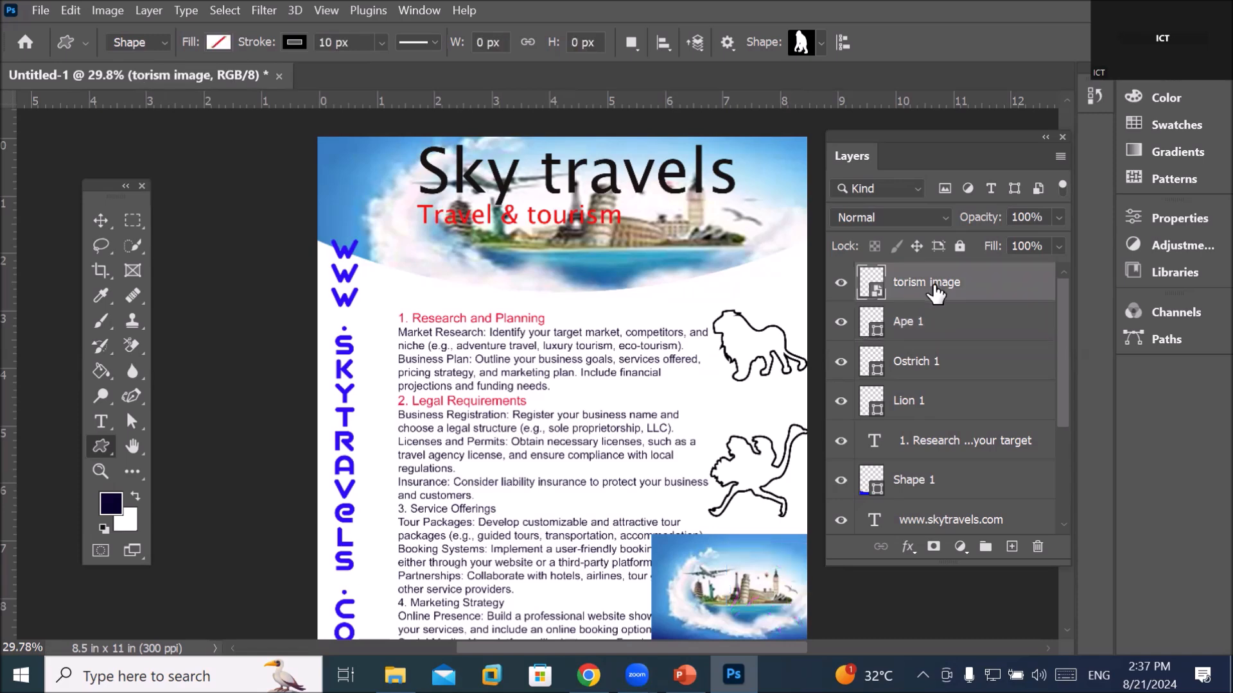
pyautogui.keyDown('alt'); pyautogui.click(992, 301); pyautogui.keyUp('alt')
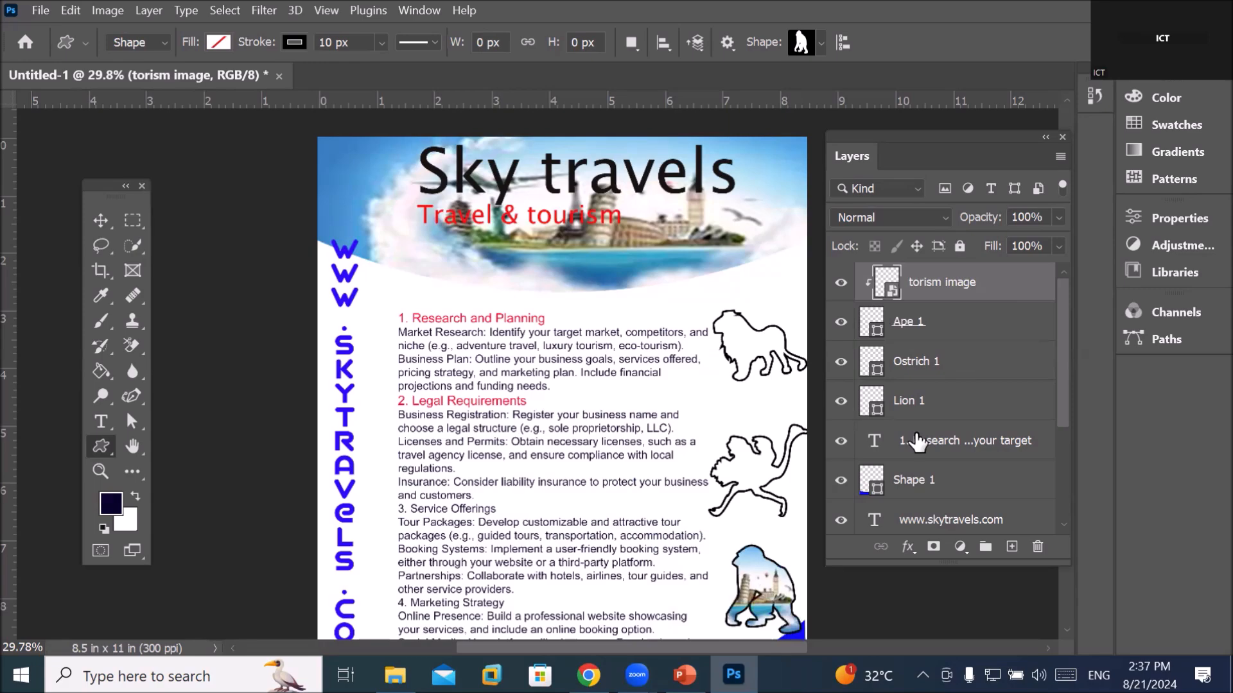
pyautogui.scroll(4, 803, 603)
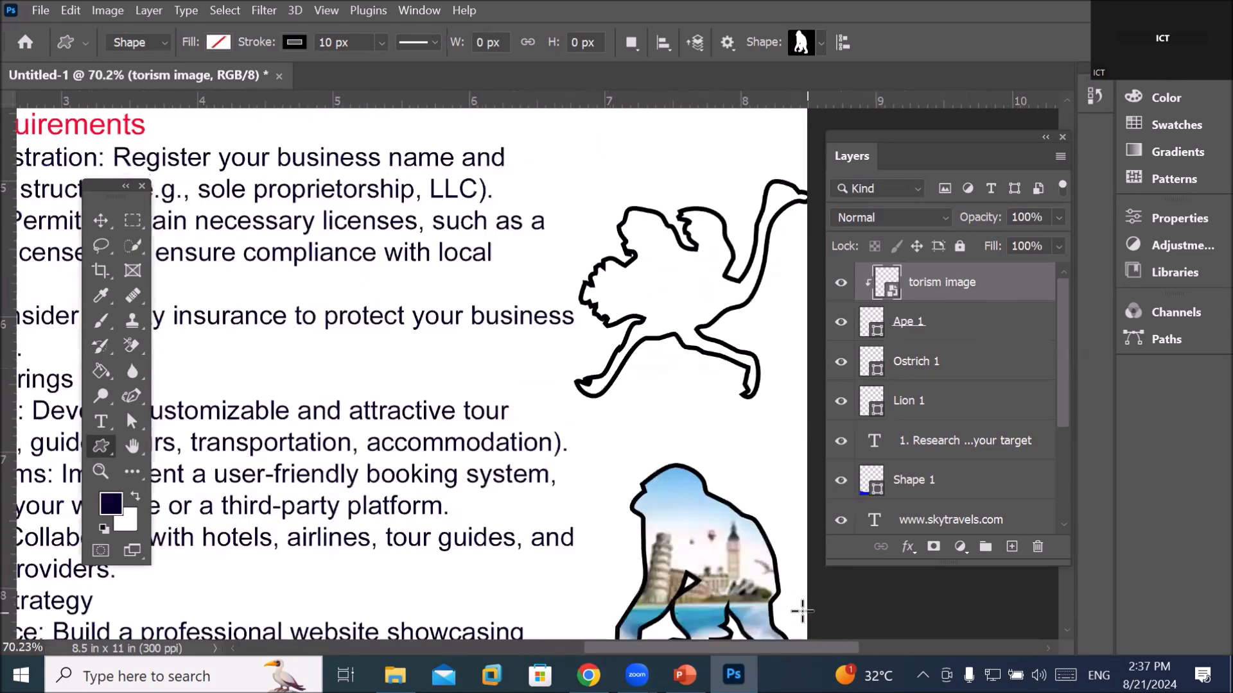
pyautogui.scroll(3, 802, 610)
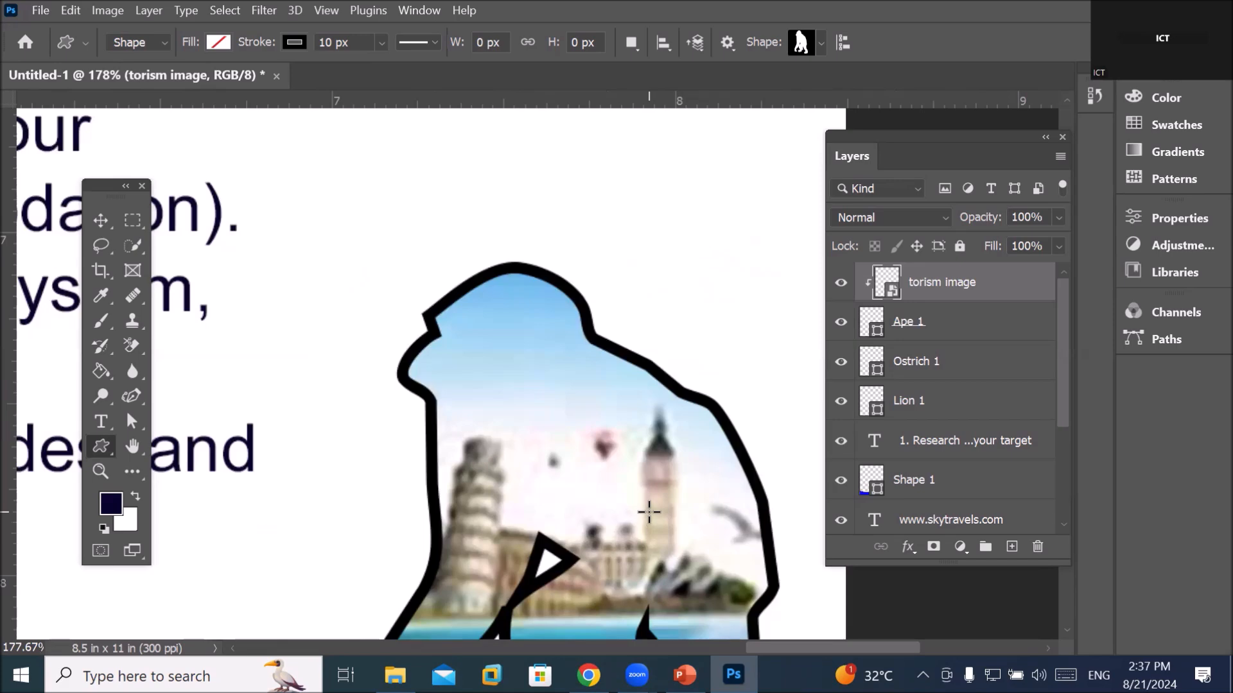
# Set the Ape 1 stroke to No Color to remove its black outline
pyautogui.click(907, 328)
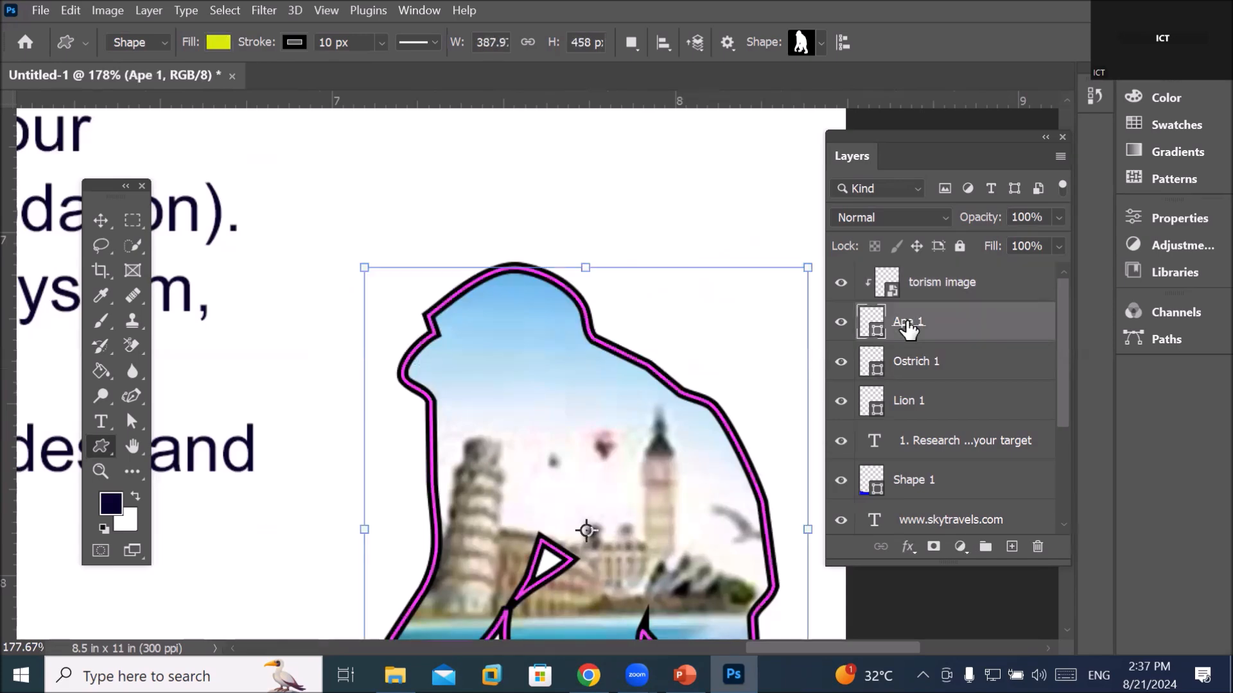
pyautogui.click(299, 42)
pyautogui.click(179, 80)
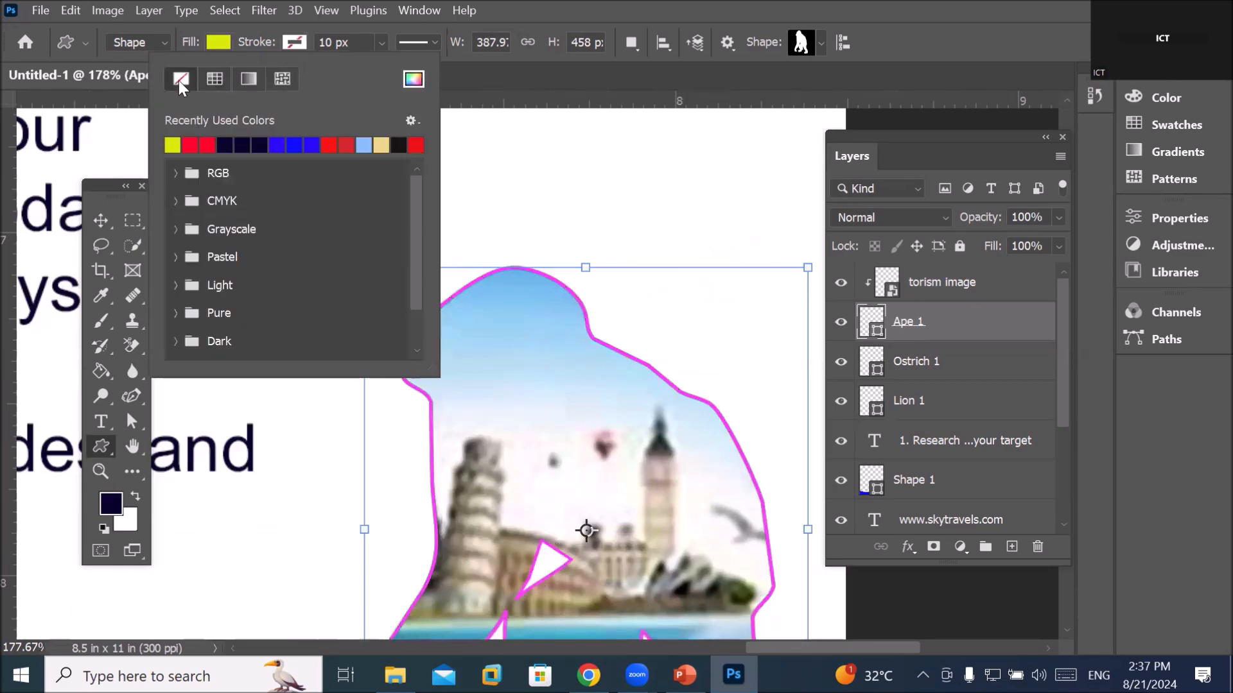
pyautogui.click(937, 366)
pyautogui.click(936, 366)
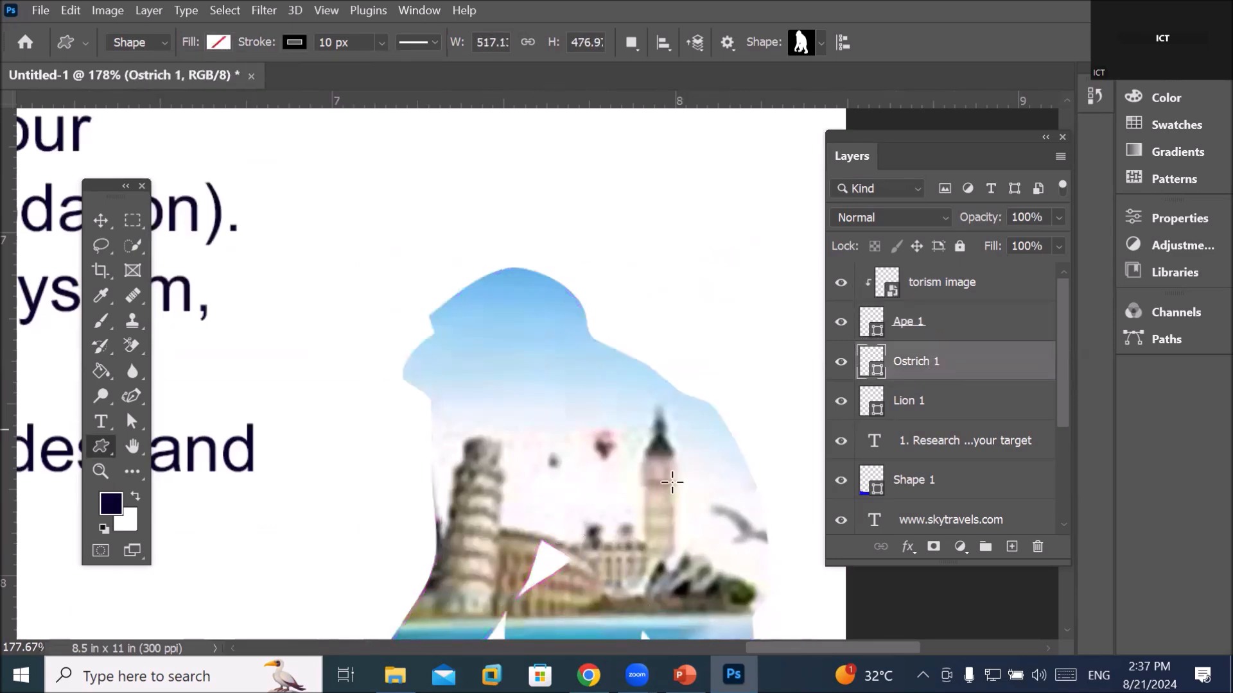
pyautogui.scroll(-3, 733, 455)
pyautogui.scroll(-3, 651, 489)
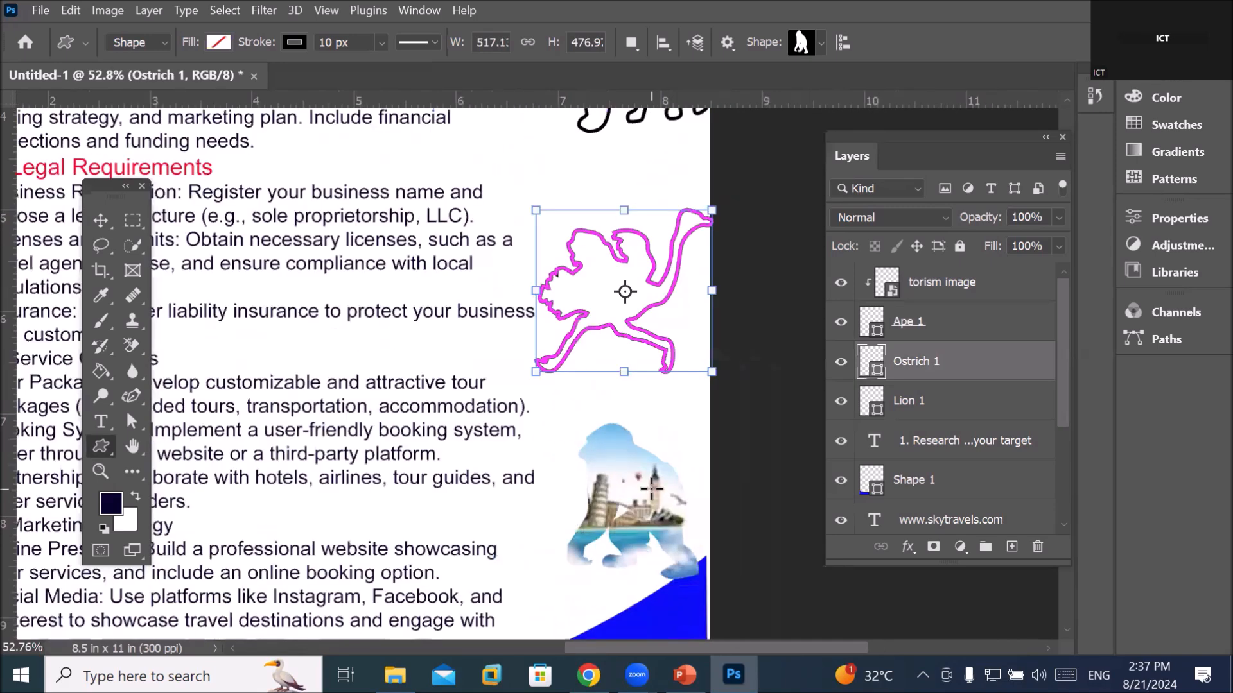
# Shift the torism image slightly up and left within the ape
pyautogui.click(101, 220)
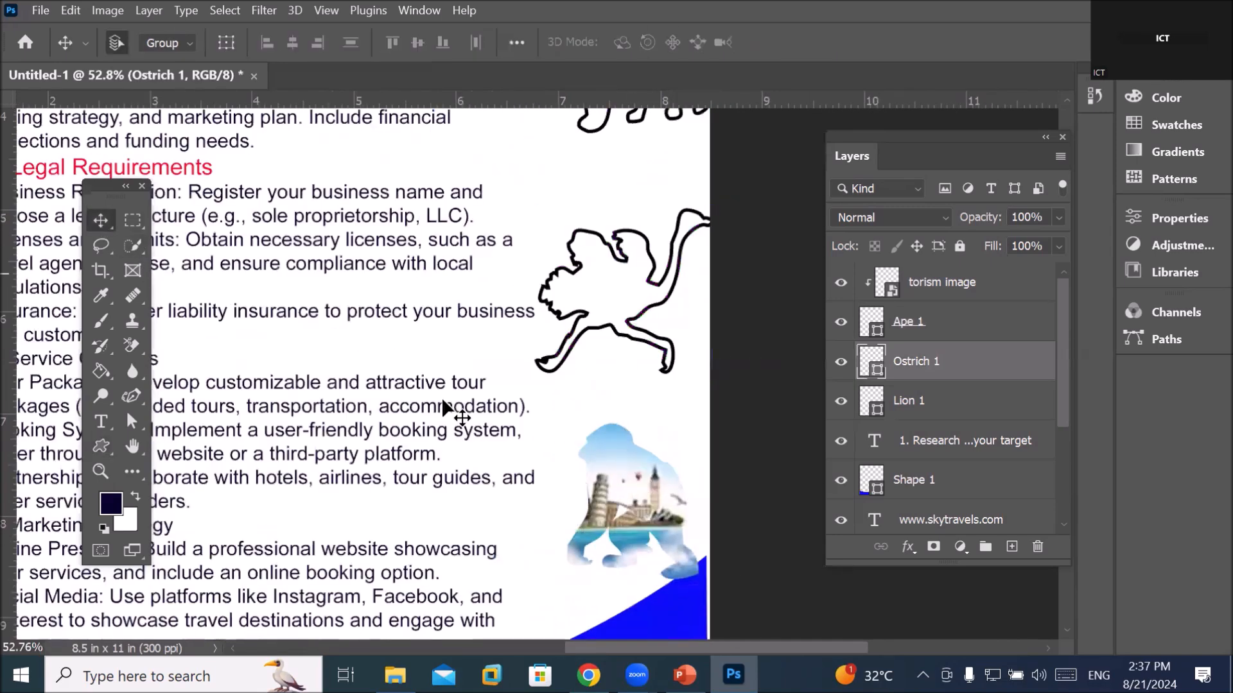
pyautogui.moveTo(629, 486)
pyautogui.mouseDown()
pyautogui.moveTo(611, 475)
pyautogui.moveTo(627, 494)
pyautogui.moveTo(652, 488)
pyautogui.moveTo(579, 475)
pyautogui.moveTo(610, 494)
pyautogui.mouseUp()
pyautogui.scroll(2, 695, 512)
pyautogui.scroll(2, 692, 503)
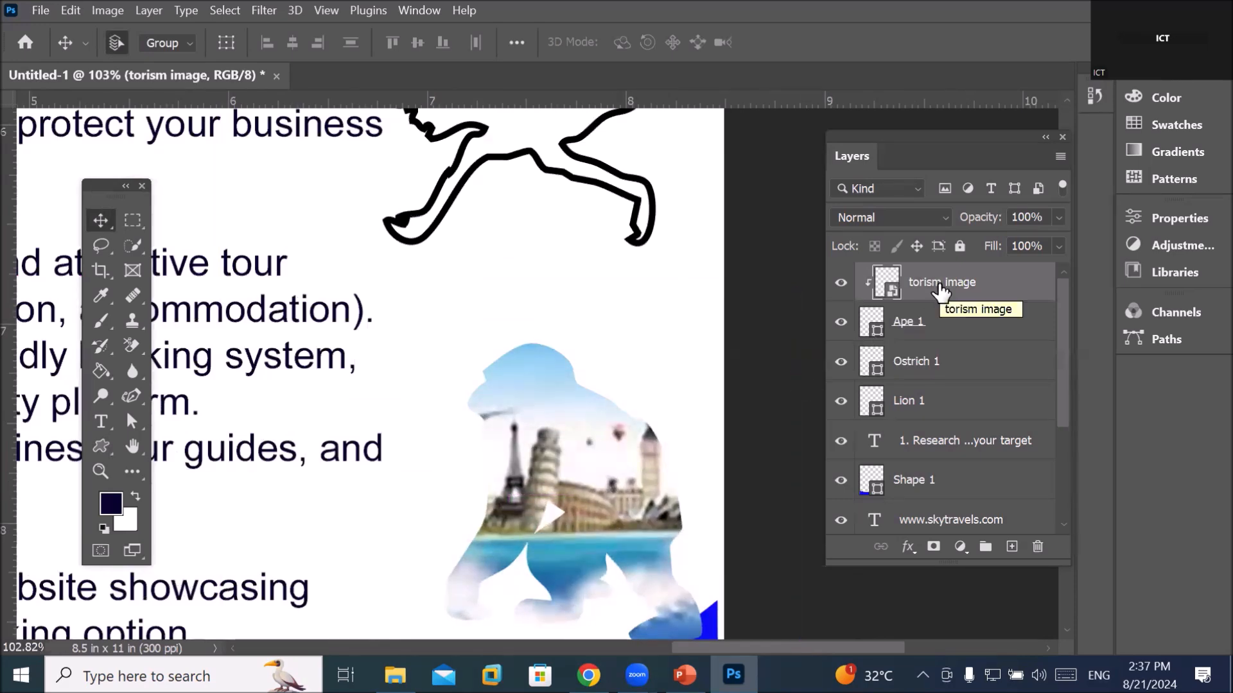
pyautogui.click(913, 331)
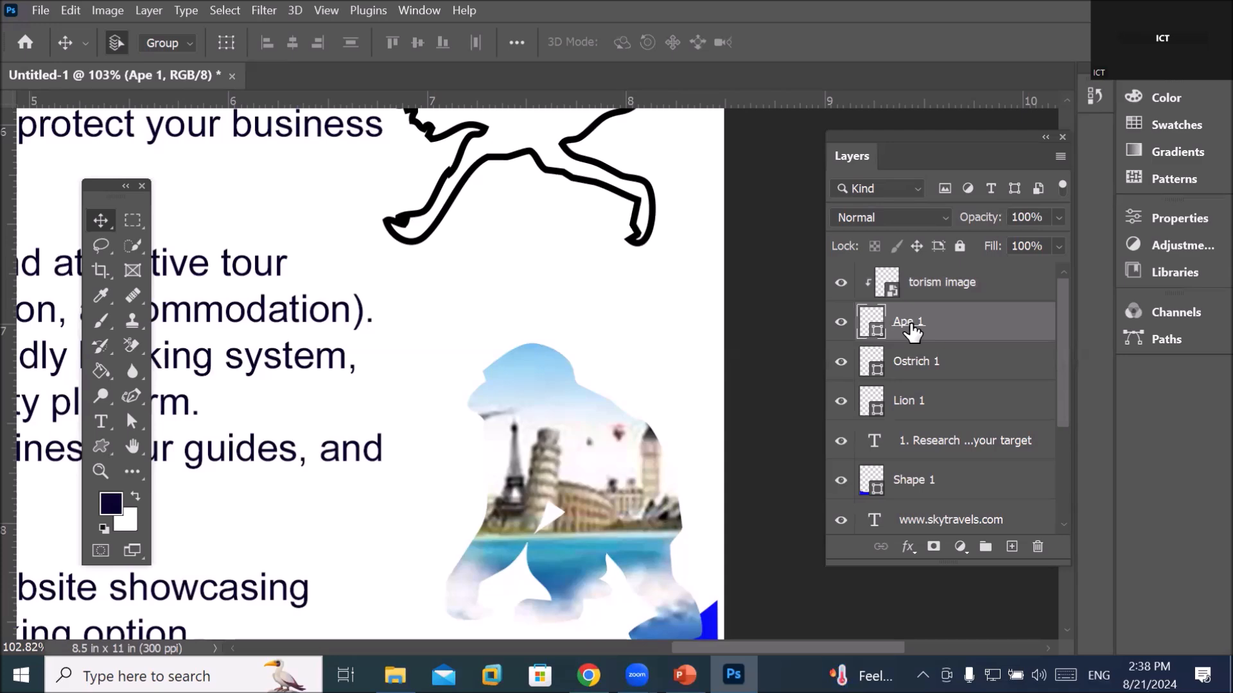
pyautogui.moveTo(617, 483)
pyautogui.mouseDown()
pyautogui.moveTo(570, 458)
pyautogui.moveTo(603, 483)
pyautogui.mouseUp()
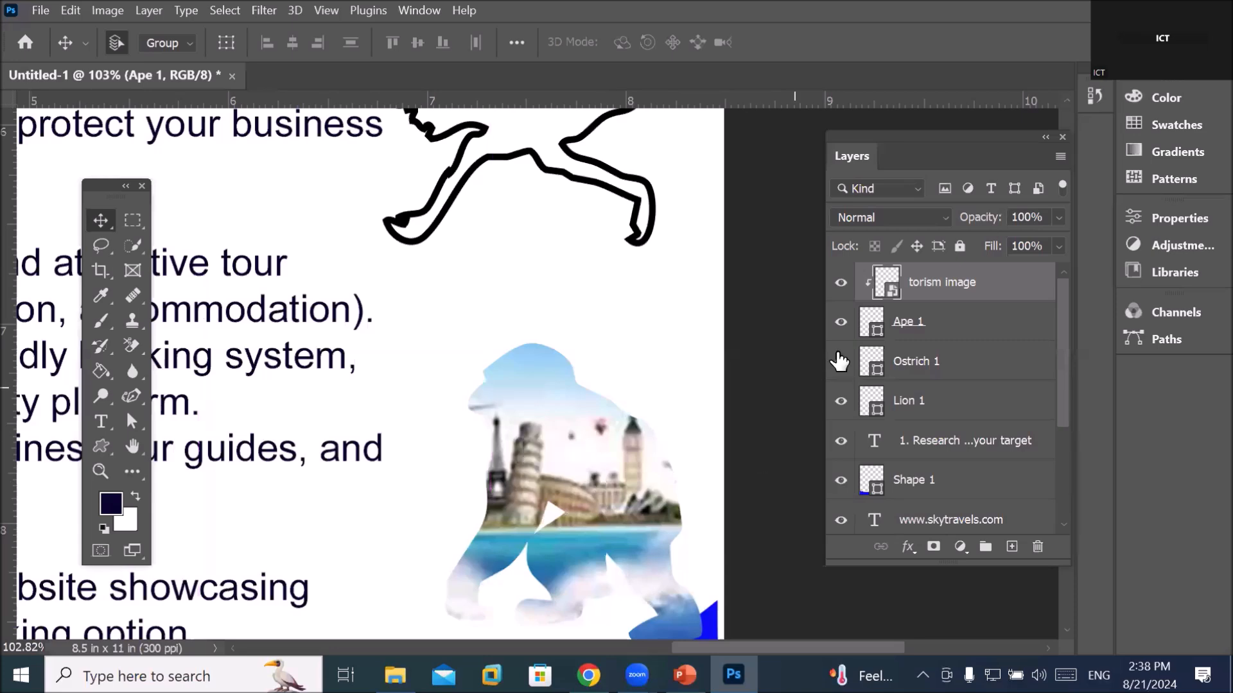
pyautogui.click(902, 324)
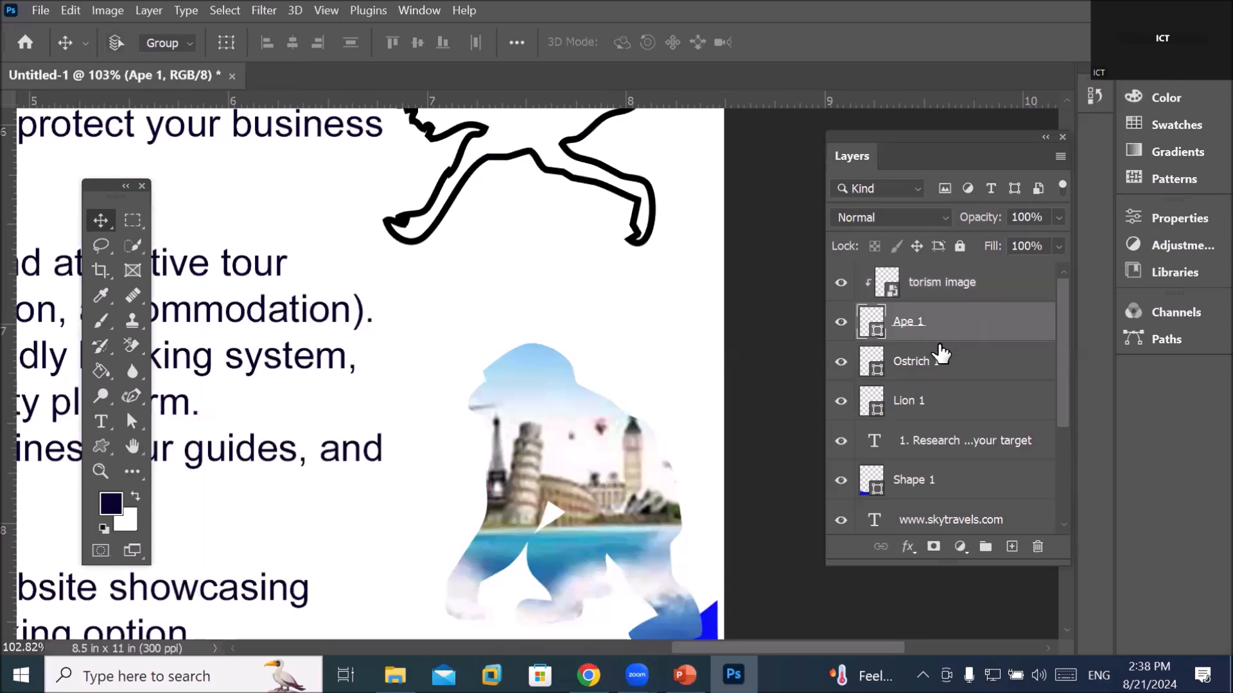
# Nudge the Ape 1 silhouette slightly left with Free Transform
pyautogui.hotkey('ctrl', 't')
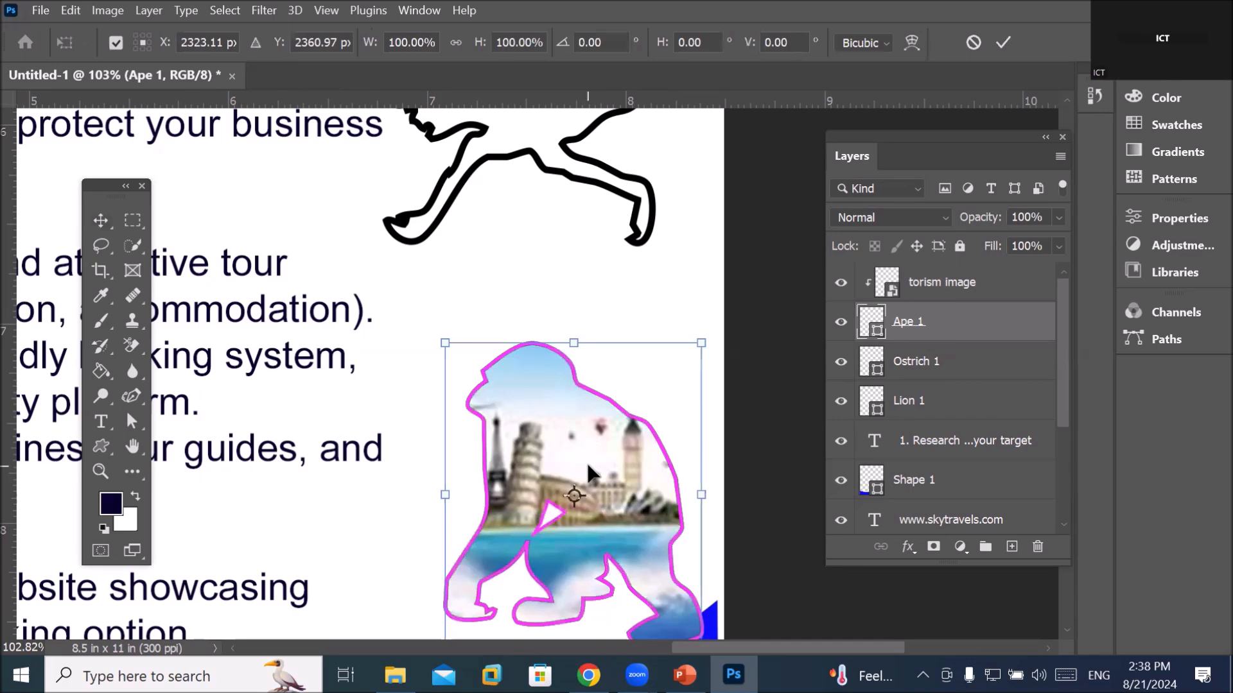
pyautogui.moveTo(587, 461); pyautogui.dragTo(567, 439)
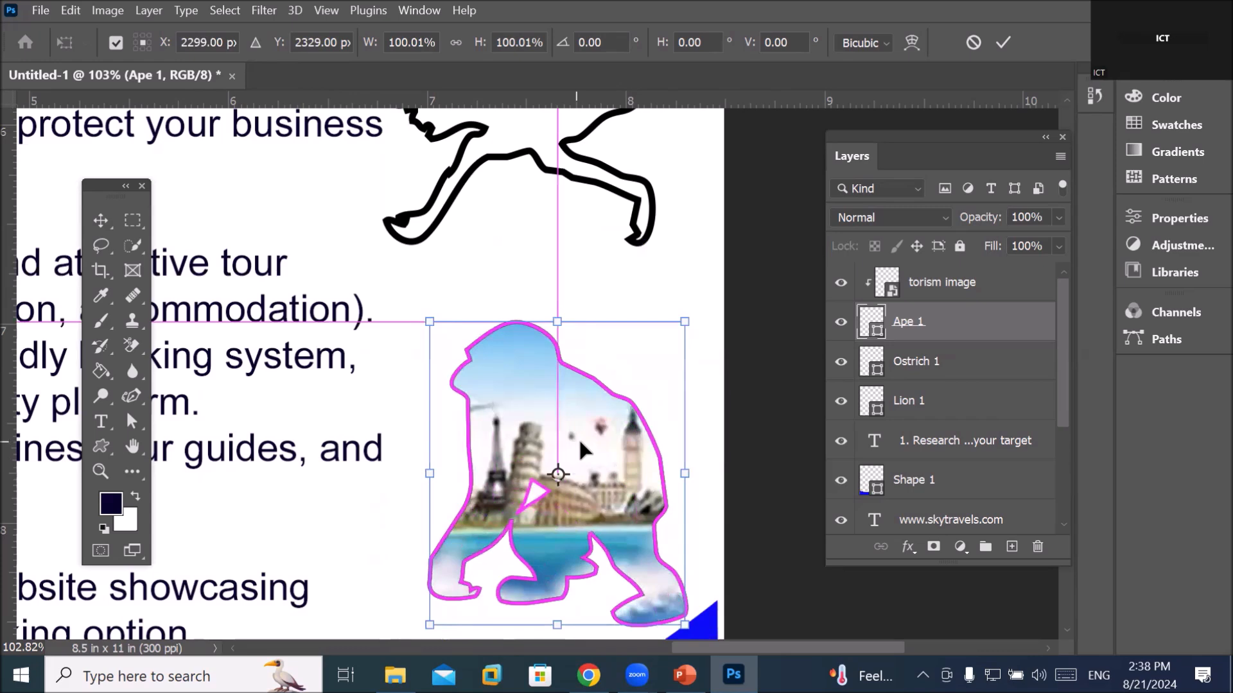
pyautogui.click(947, 285)
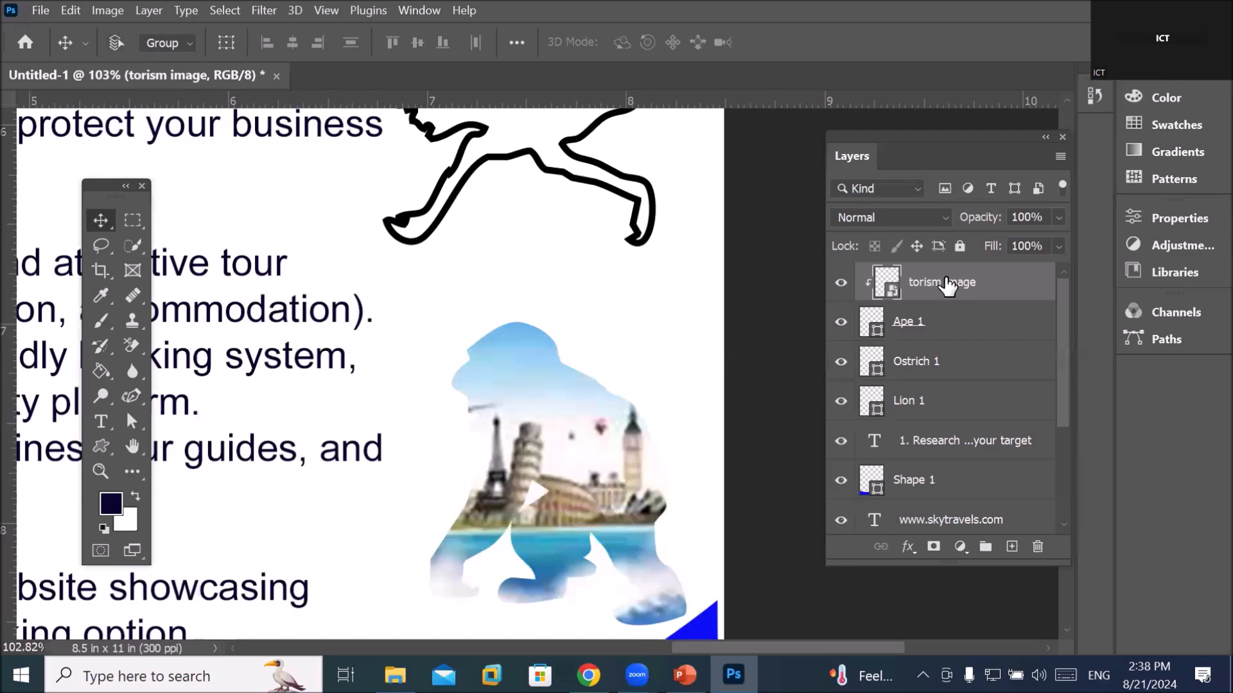
# Resize the torism image to 60.62% width and 90.76% height inside the ape
pyautogui.hotkey('ctrl', 't')
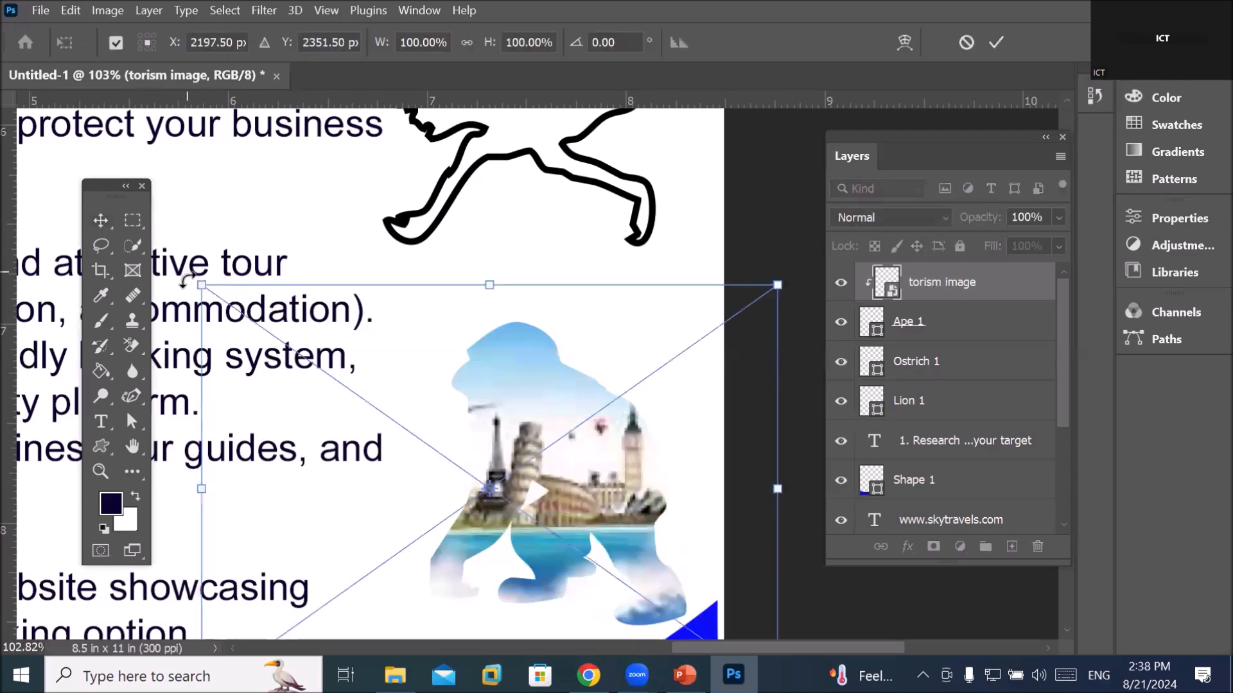
pyautogui.moveTo(201, 284); pyautogui.dragTo(437, 321)
pyautogui.scroll(2, 611, 500)
pyautogui.scroll(-2, 603, 489)
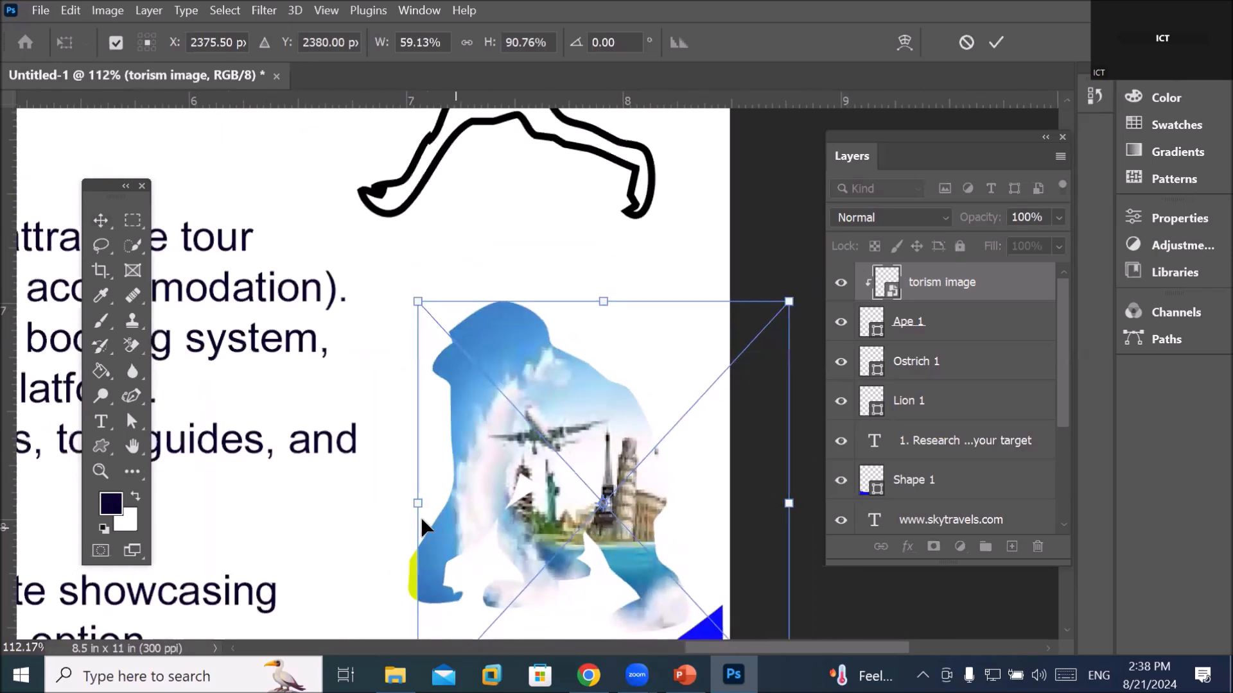
pyautogui.moveTo(414, 505); pyautogui.dragTo(405, 505)
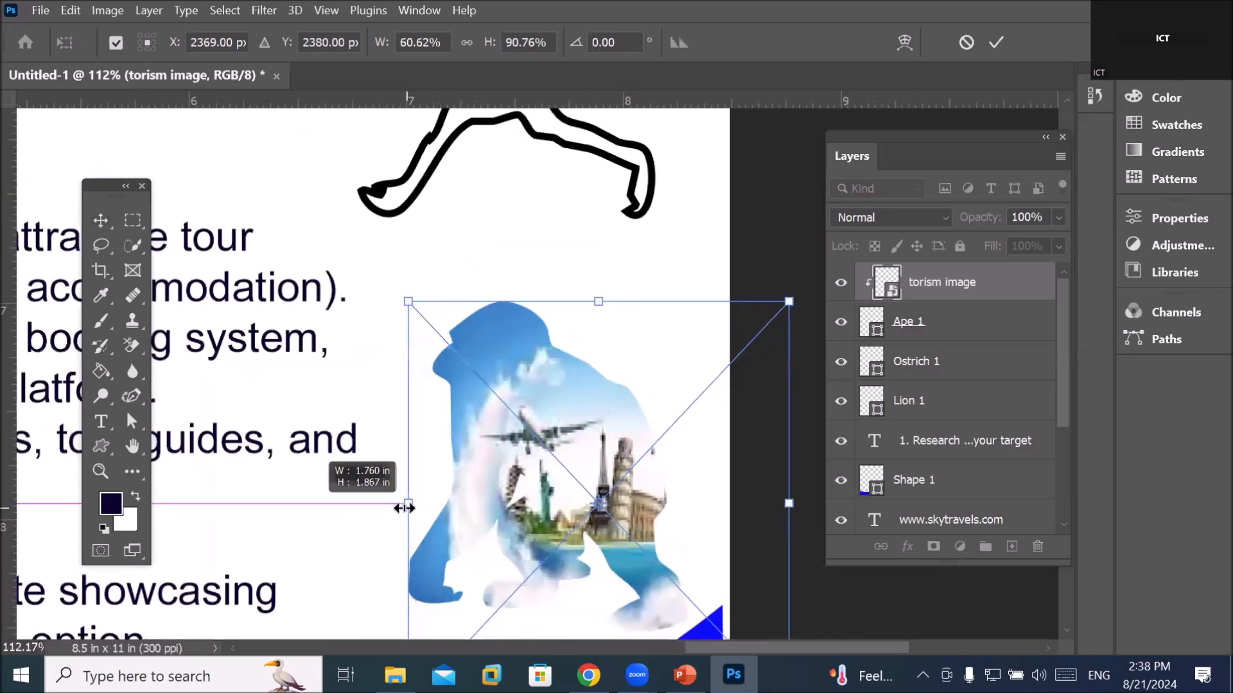
pyautogui.press('Return')
# Select the Ostrich 1 layer
pyautogui.click(909, 323)
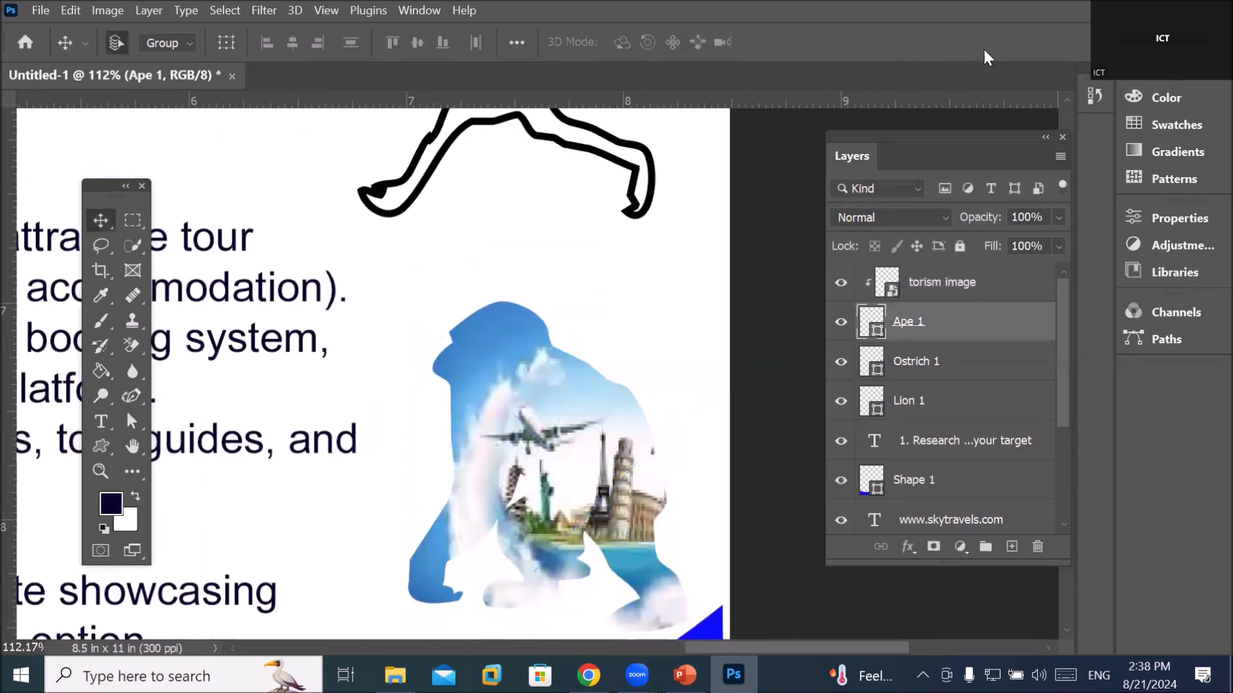
pyautogui.click(904, 364)
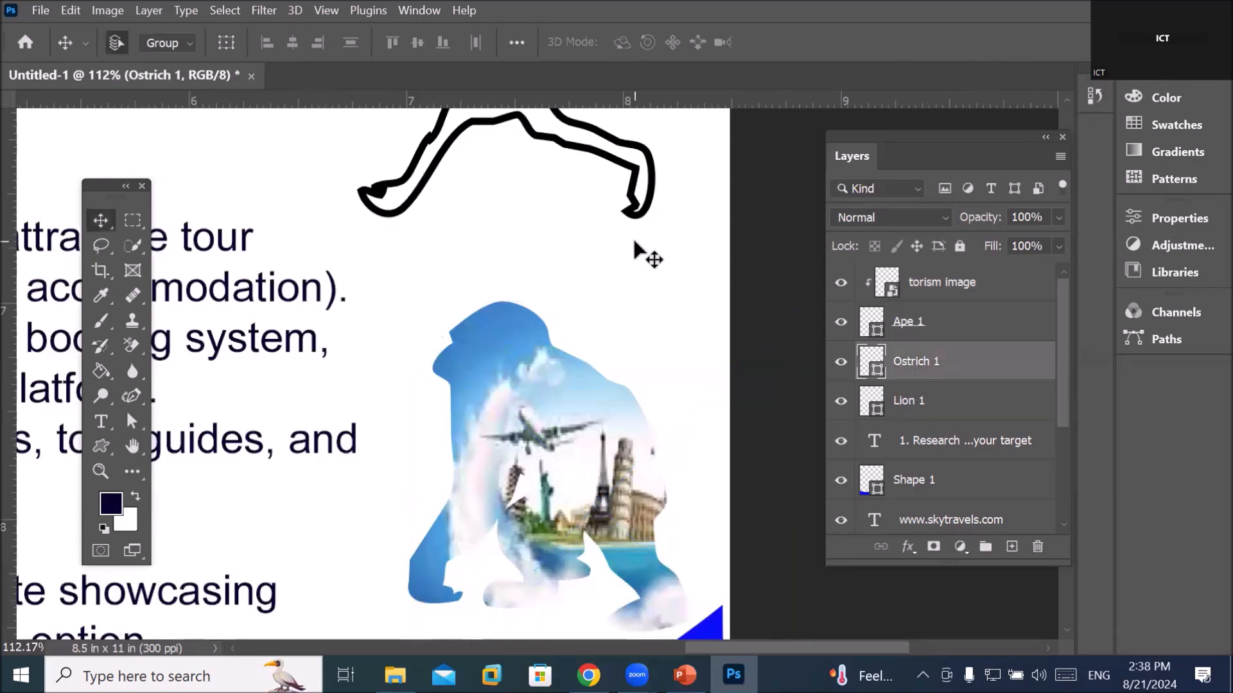
pyautogui.scroll(-5, 634, 245)
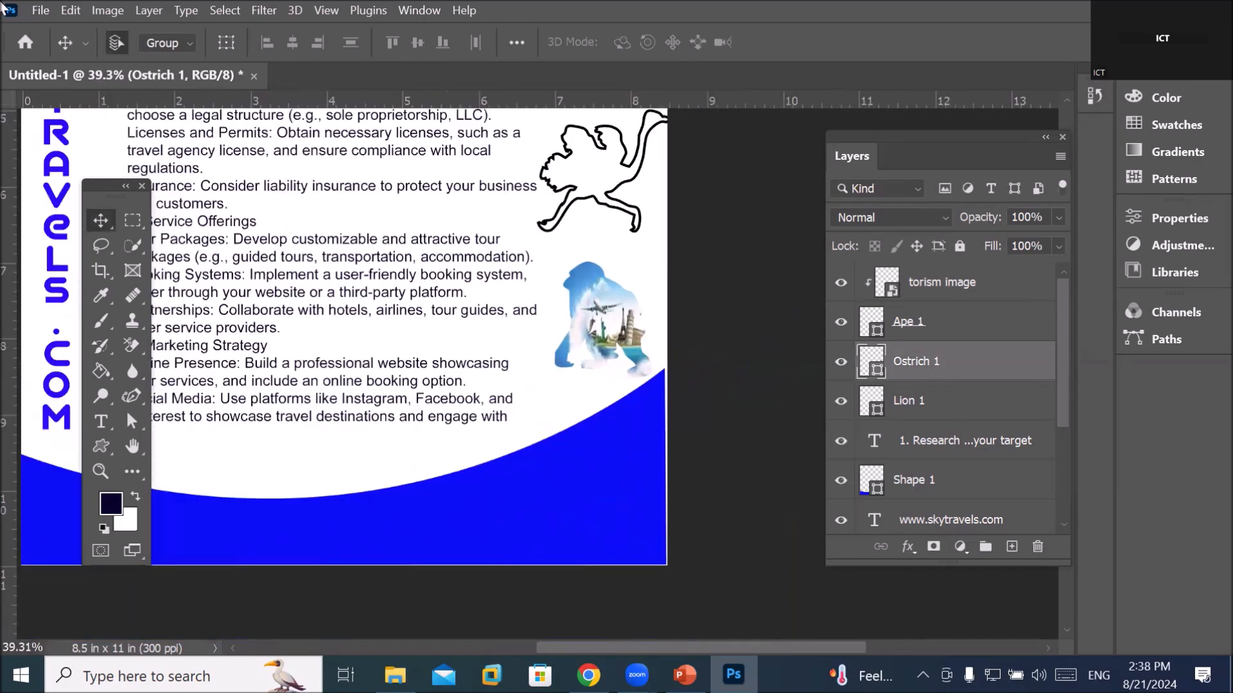
pyautogui.click(38, 12)
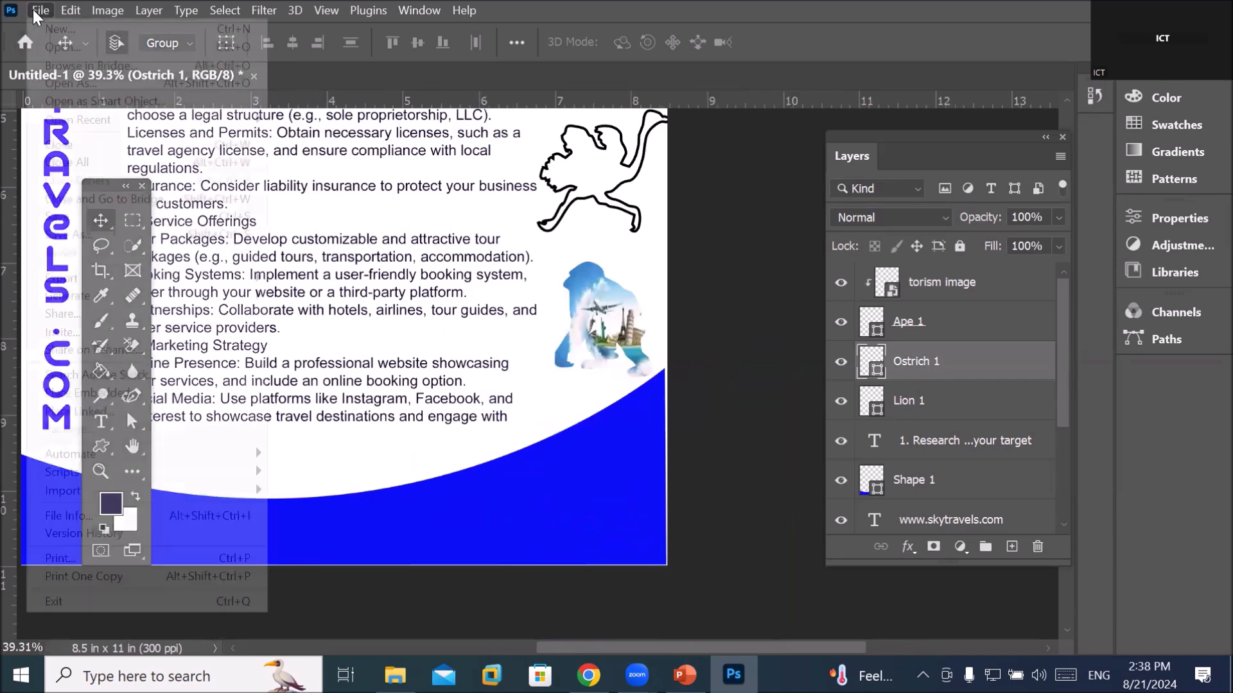
pyautogui.click(895, 360)
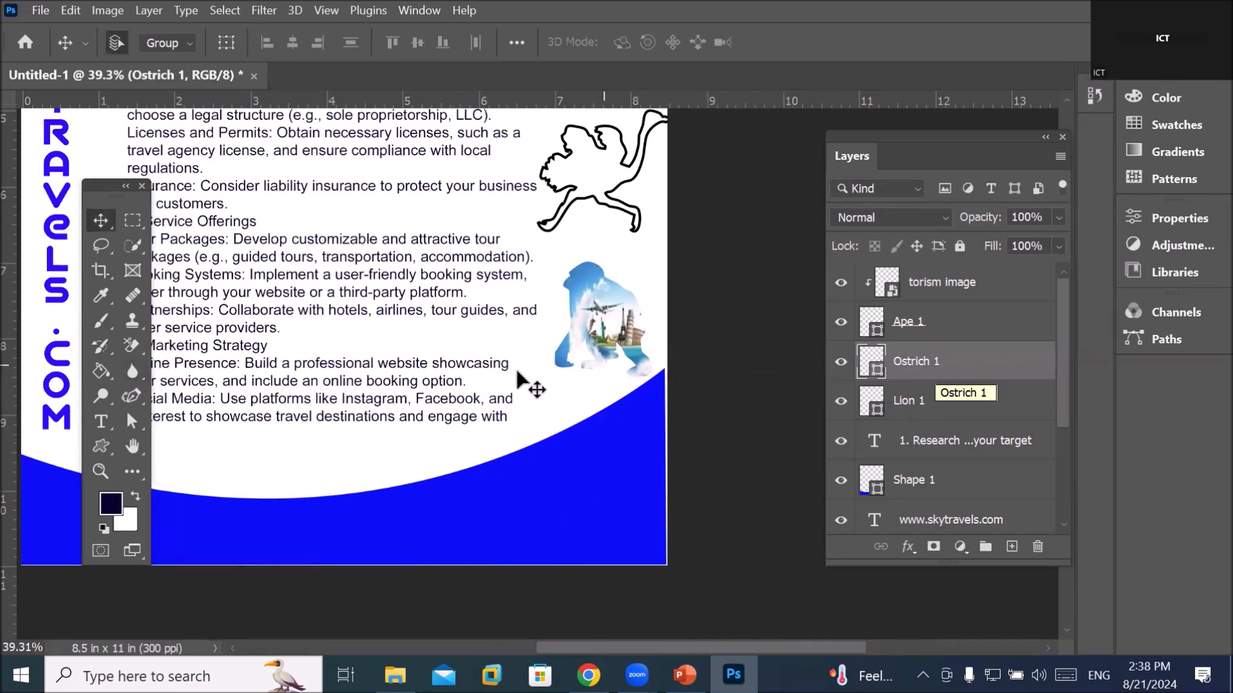
# Give Ostrich 1 a light tan fill and set its stroke to No Color
pyautogui.click(101, 446)
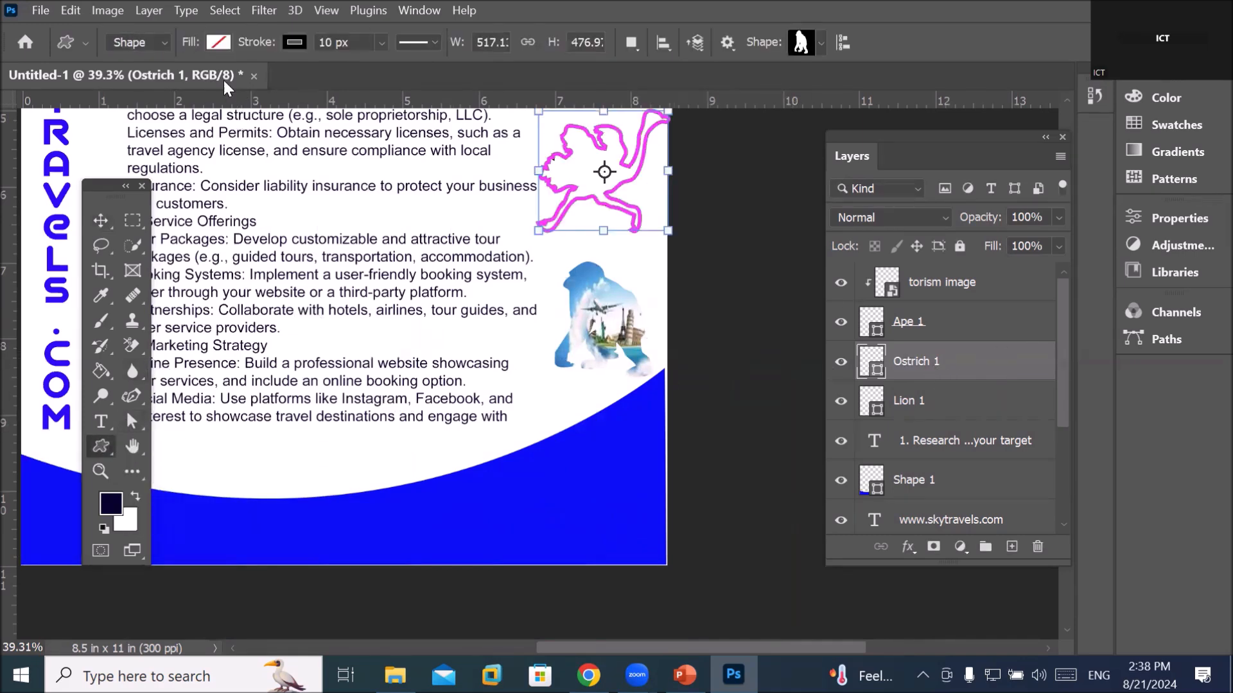
pyautogui.click(212, 42)
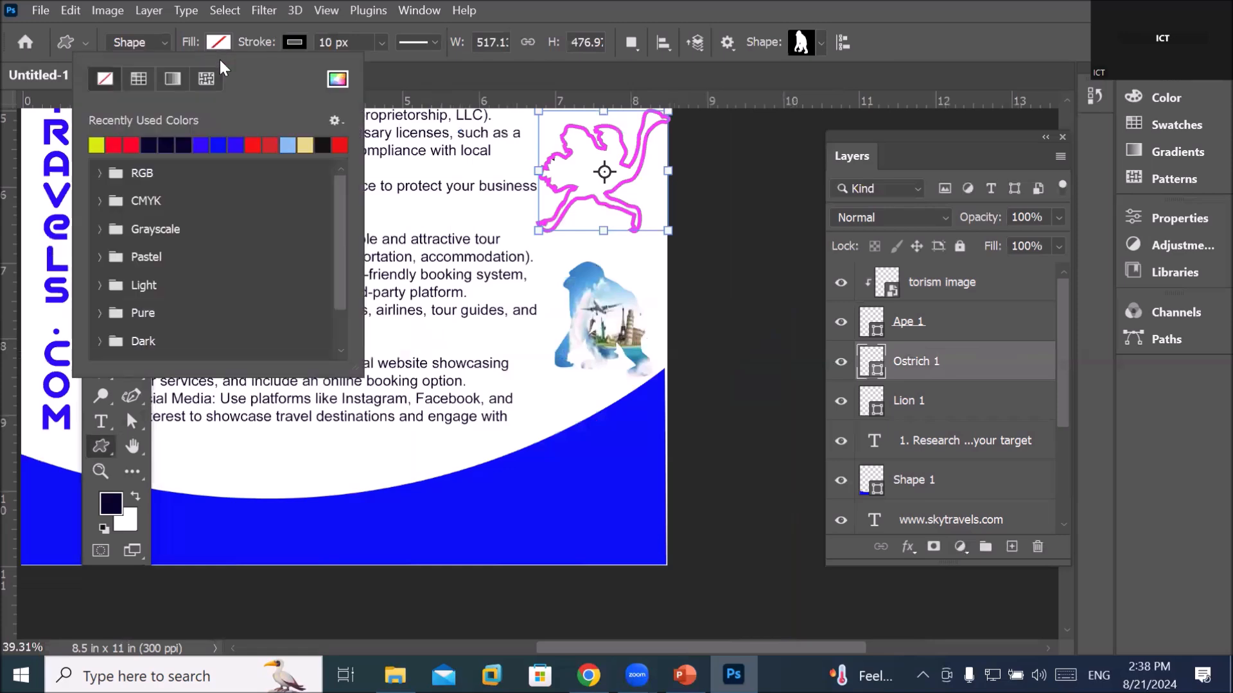
pyautogui.click(305, 145)
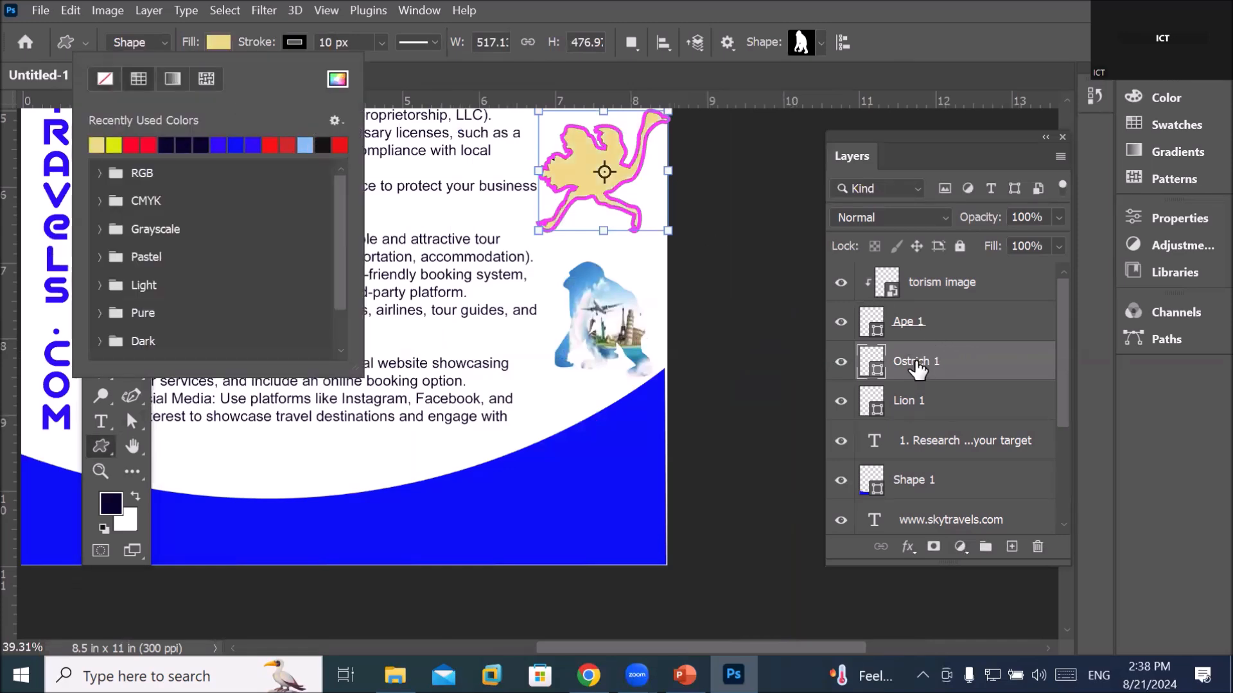
pyautogui.click(295, 40)
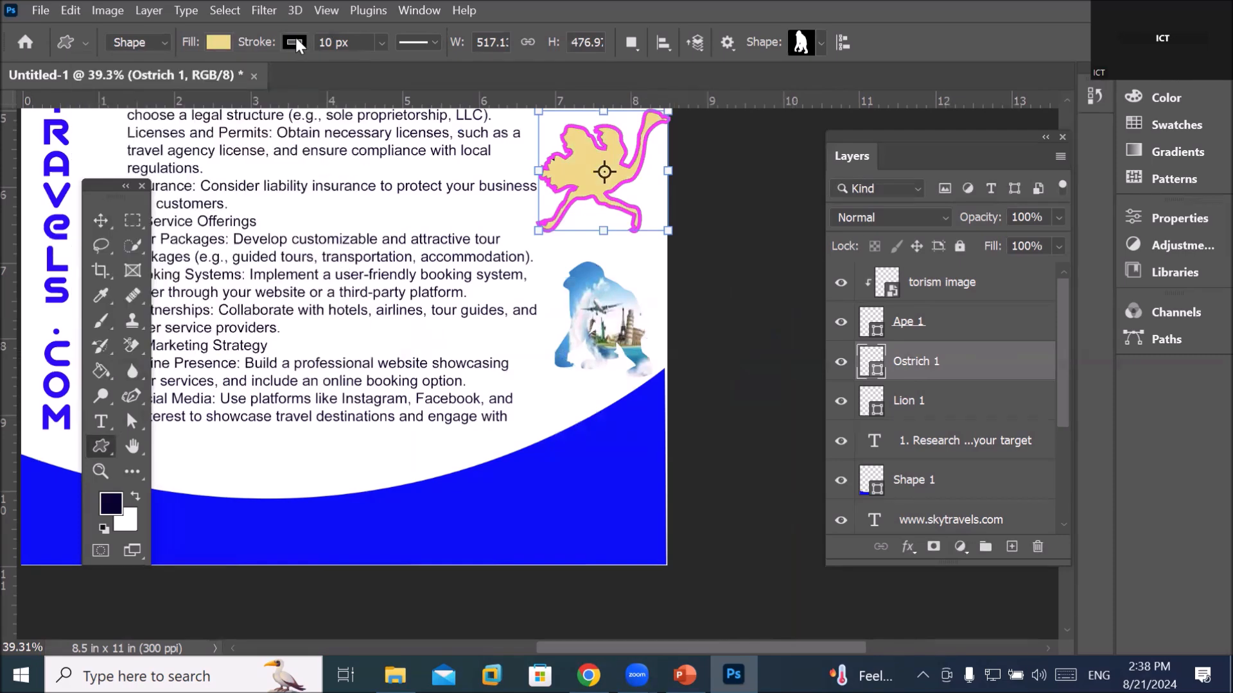
pyautogui.click(181, 78)
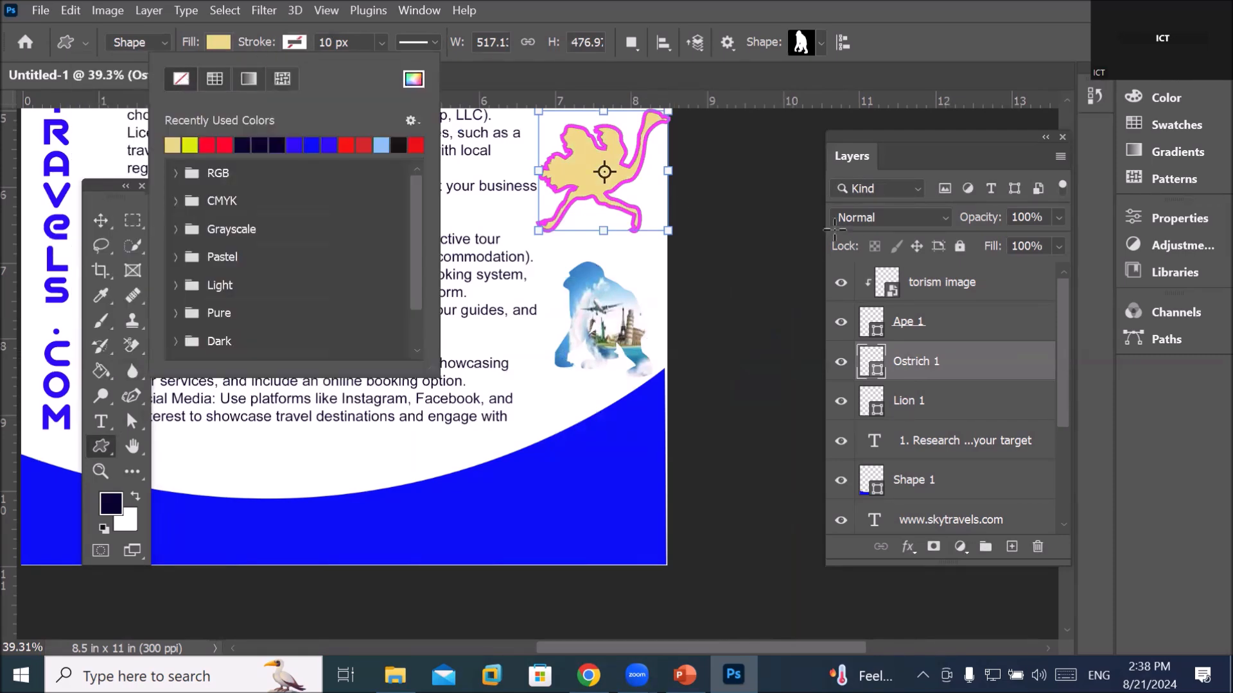
pyautogui.click(902, 402)
pyautogui.click(901, 404)
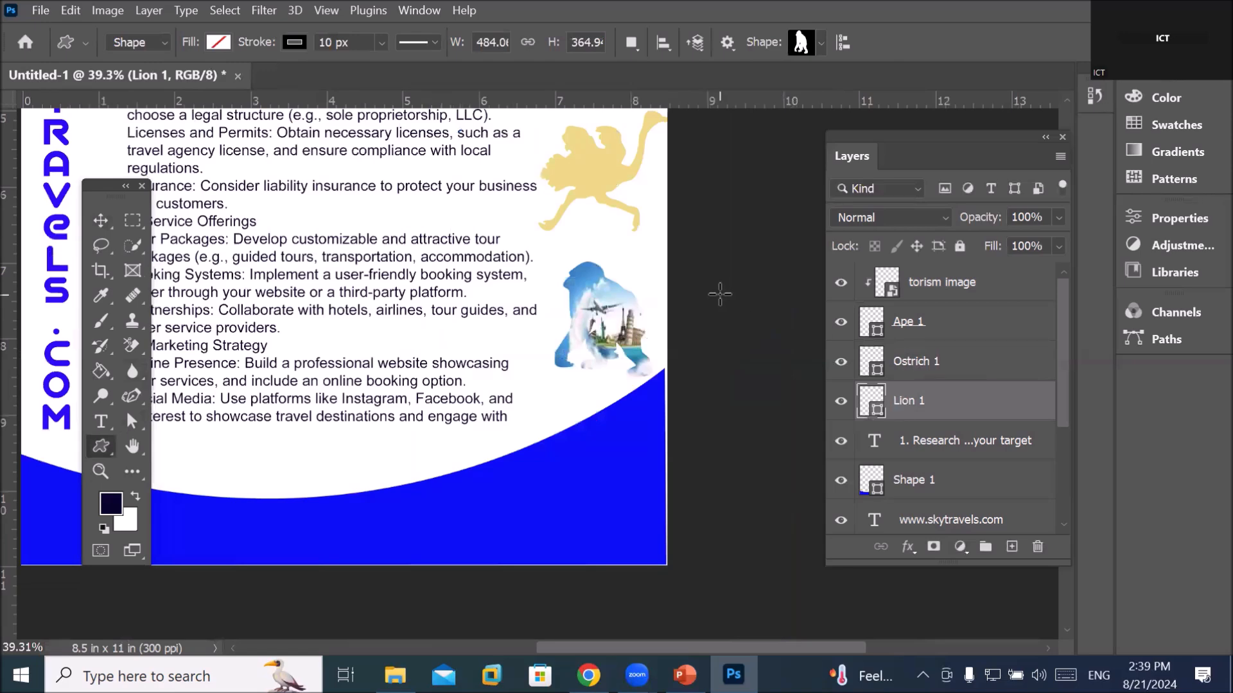
# Bring the lion into view and give Lion 1 a light blue fill with no stroke
pyautogui.moveTo(745, 308); pyautogui.dragTo(706, 484)
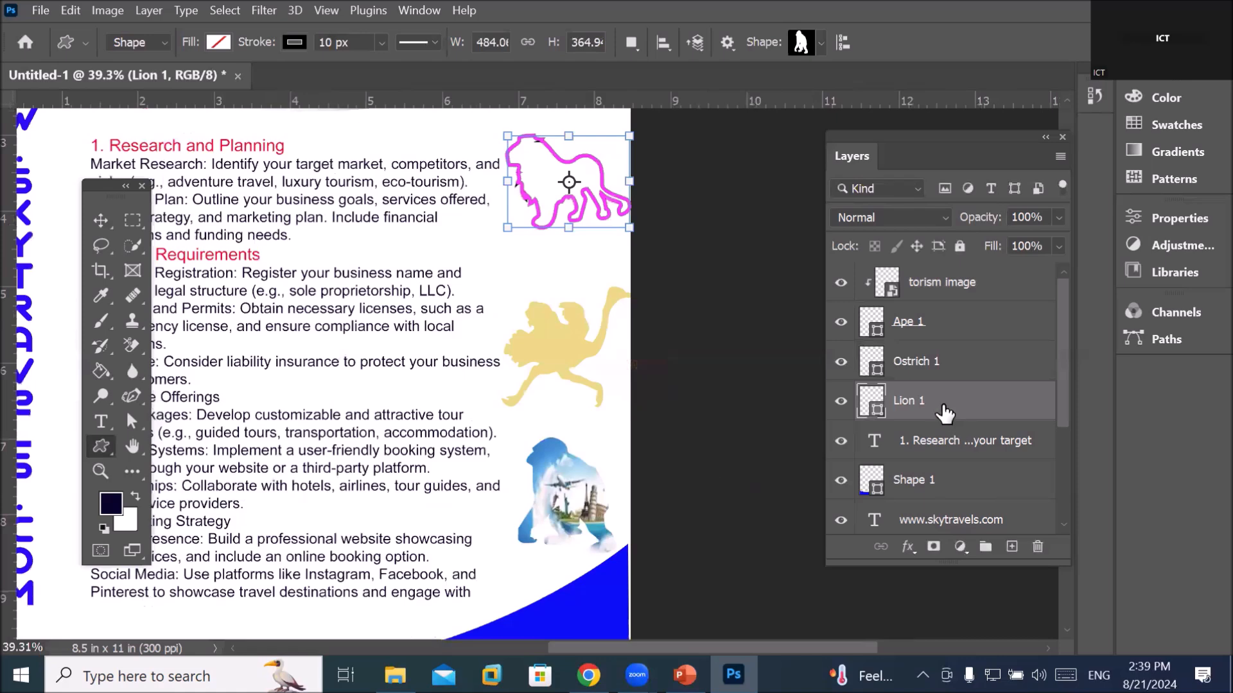
pyautogui.click(218, 42)
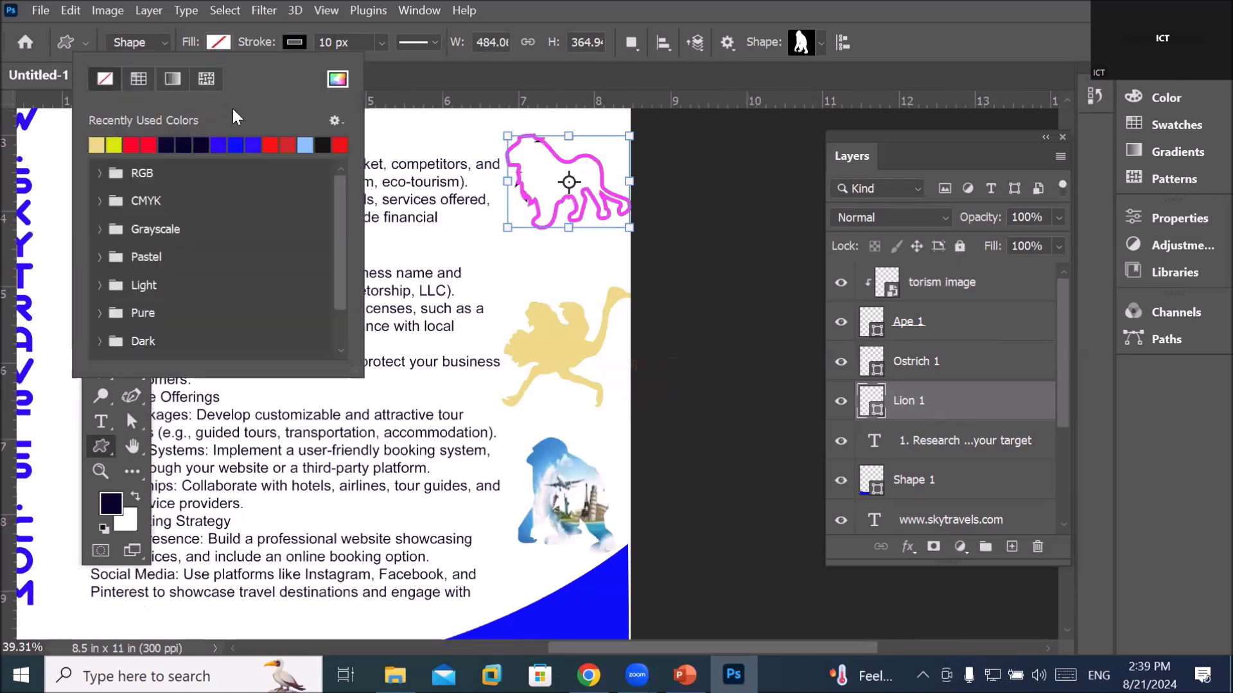
pyautogui.click(313, 143)
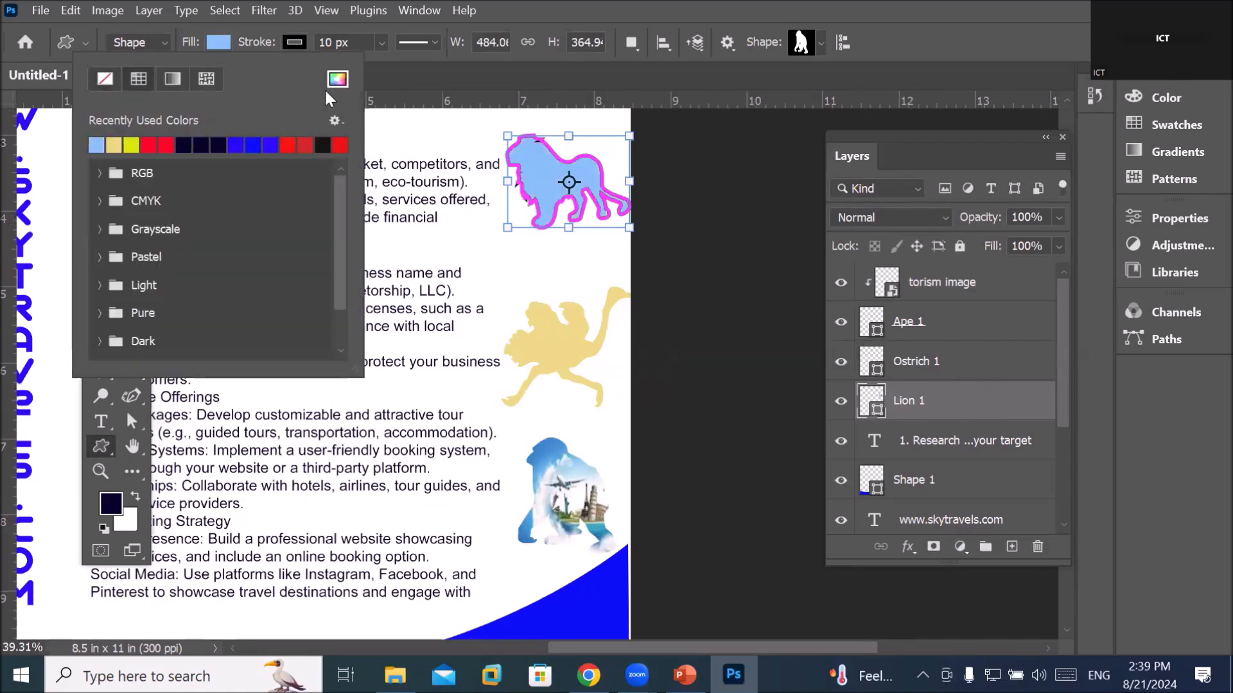
pyautogui.click(294, 41)
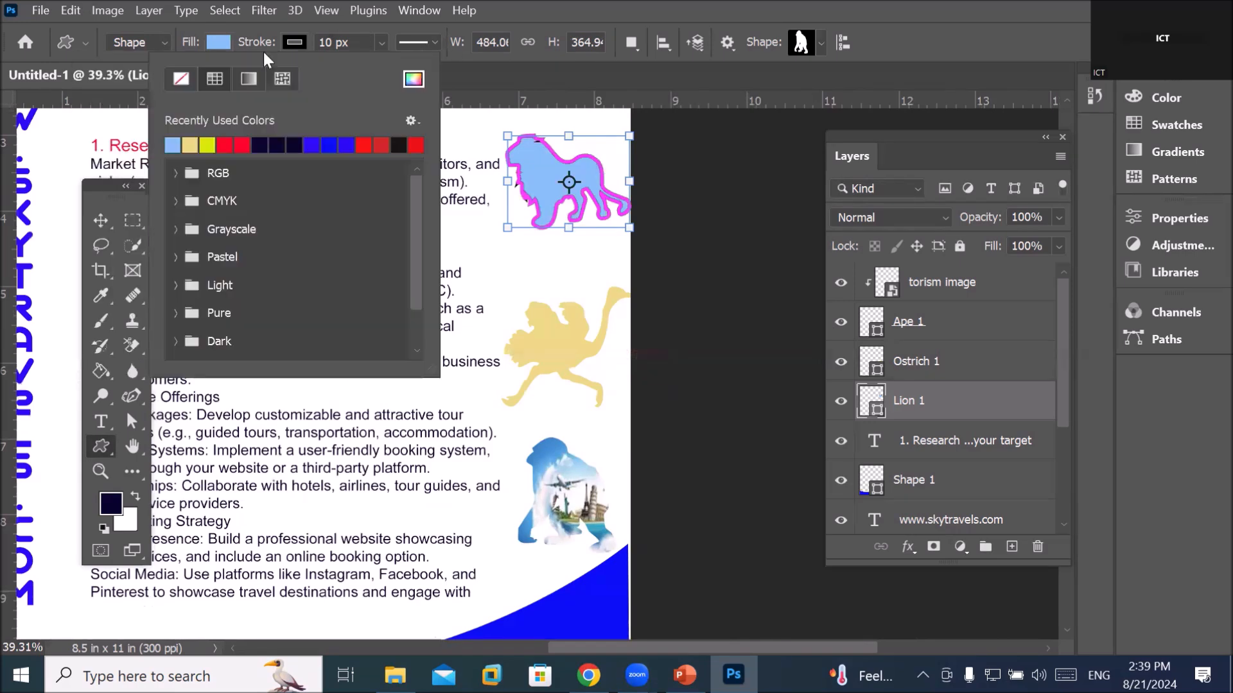
pyautogui.click(176, 77)
pyautogui.click(902, 408)
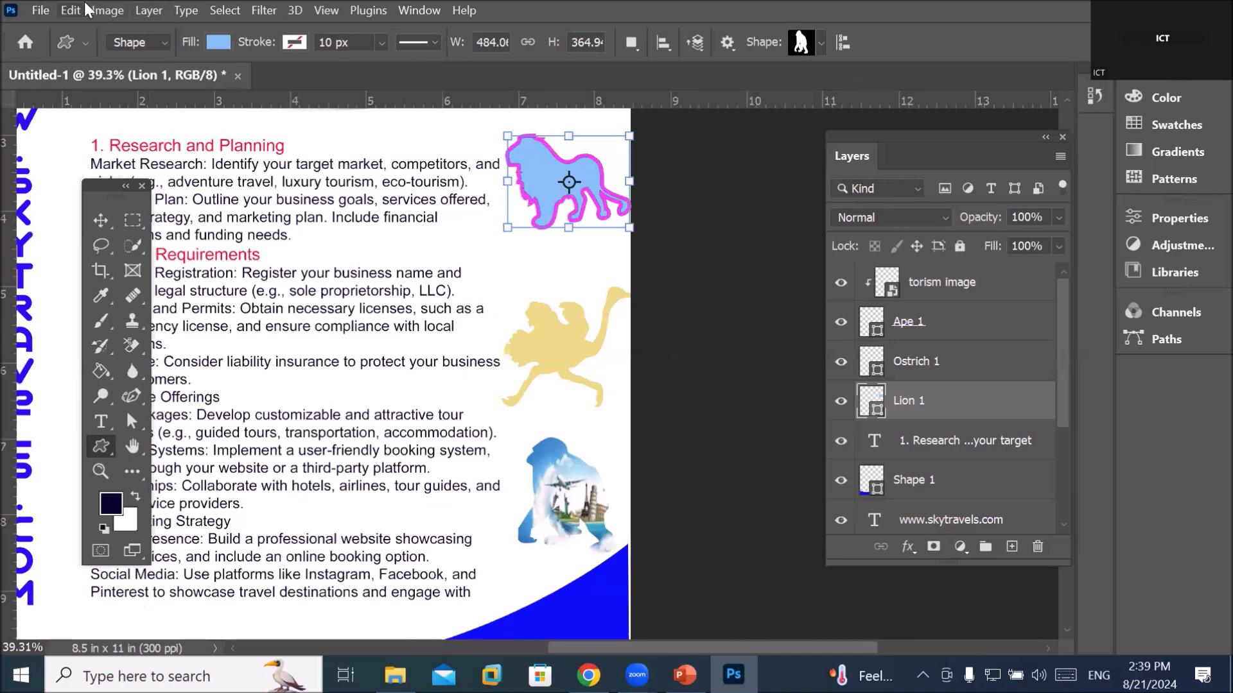
# Place the tourism3 image into the flyer as an embedded layer
pyautogui.click(46, 10)
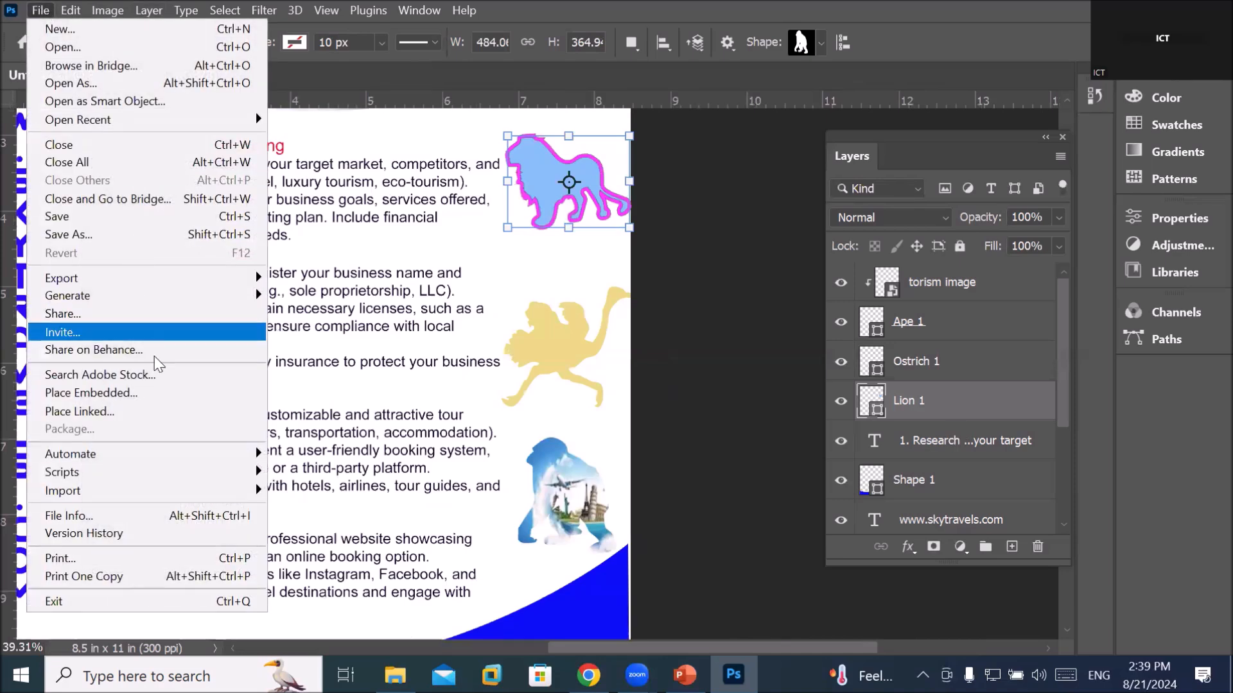
pyautogui.click(177, 394)
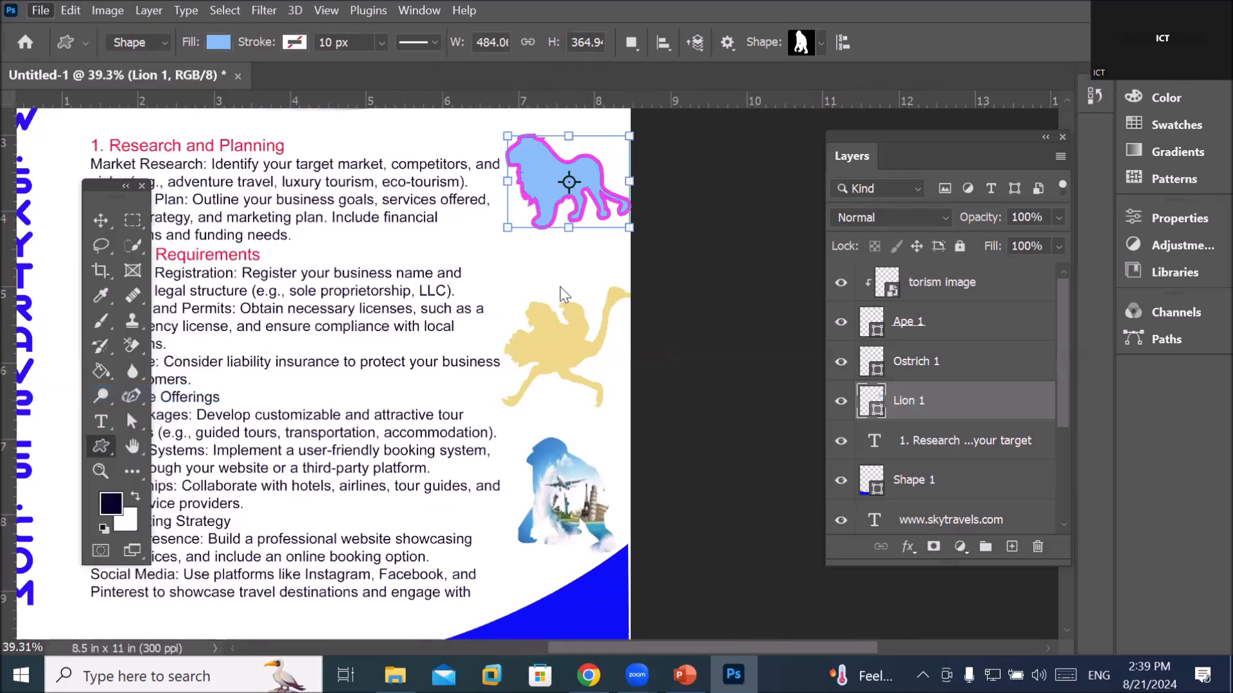
pyautogui.scroll(-5, 462, 274)
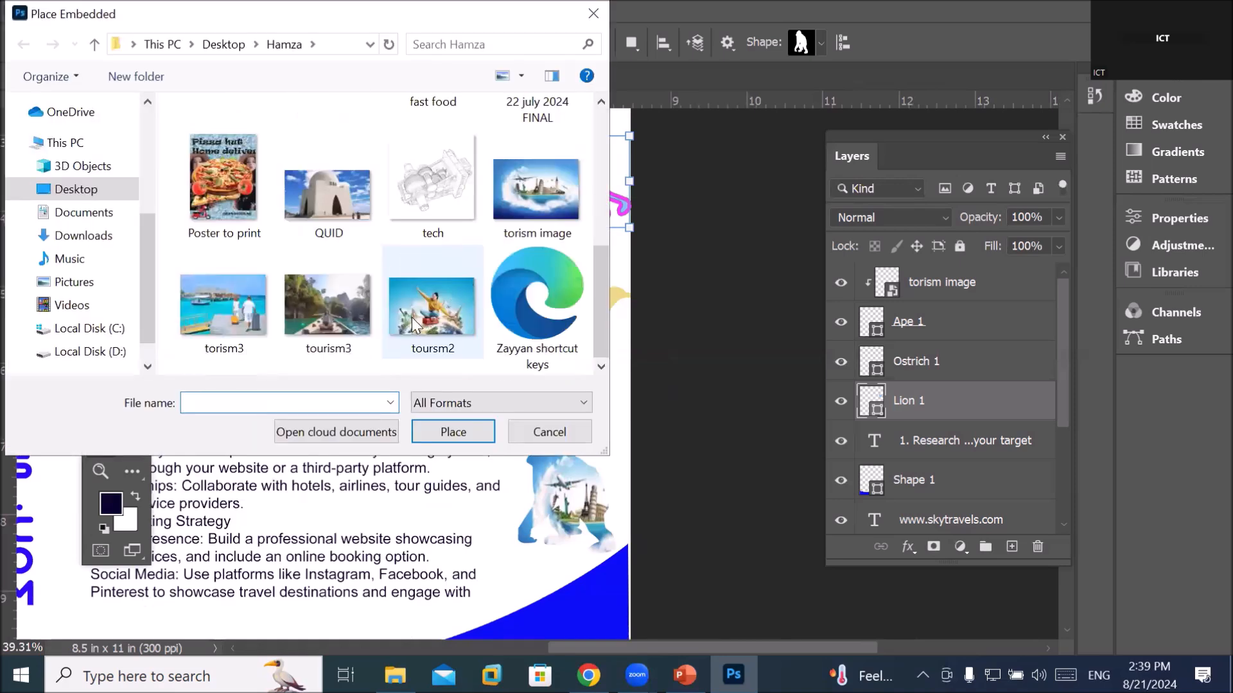
pyautogui.click(310, 316)
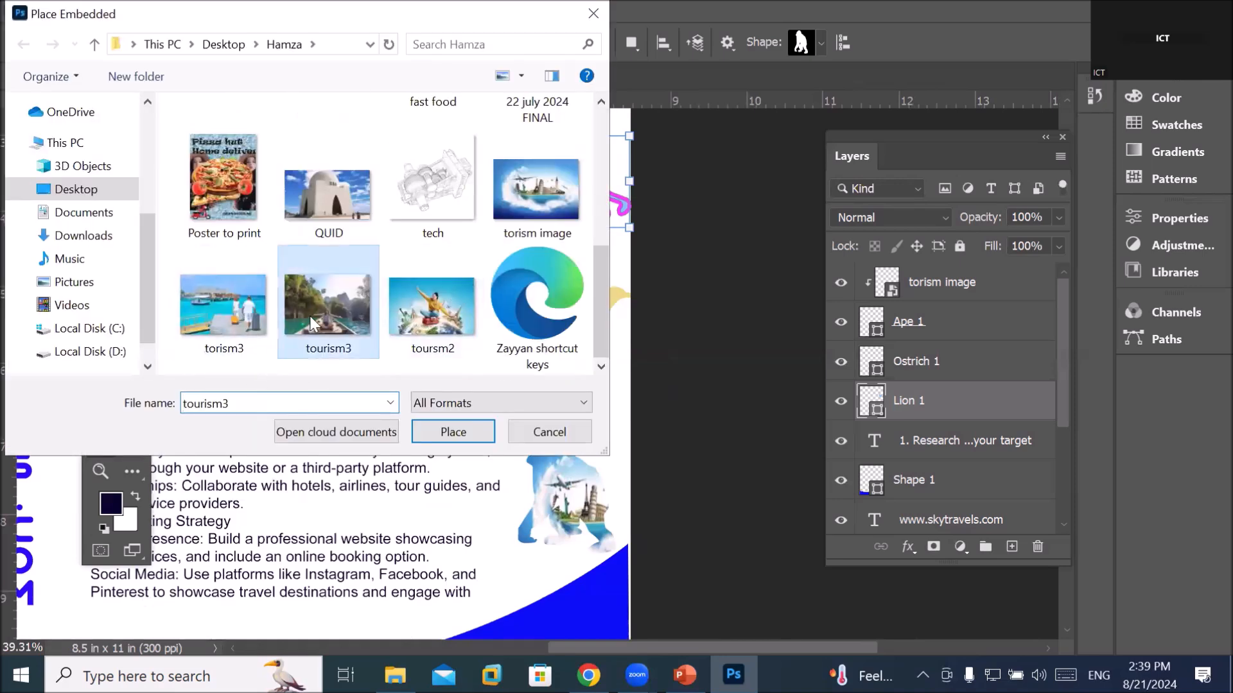
pyautogui.click(233, 319)
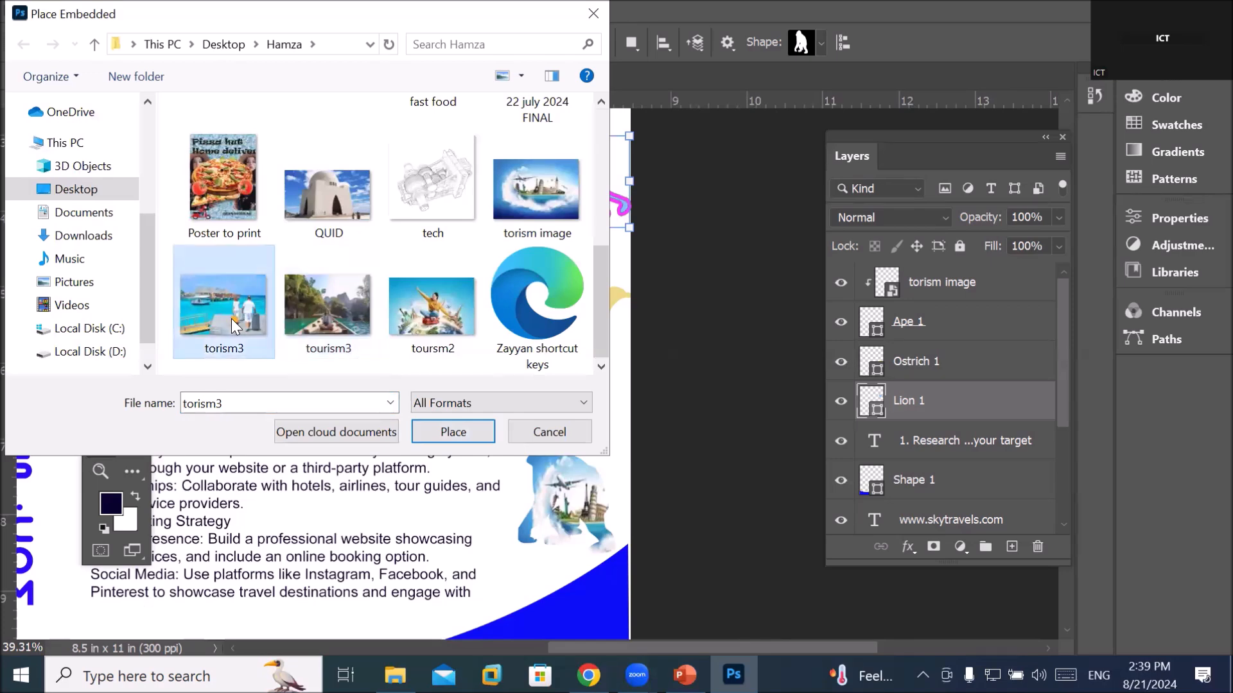
pyautogui.click(357, 354)
pyautogui.click(457, 432)
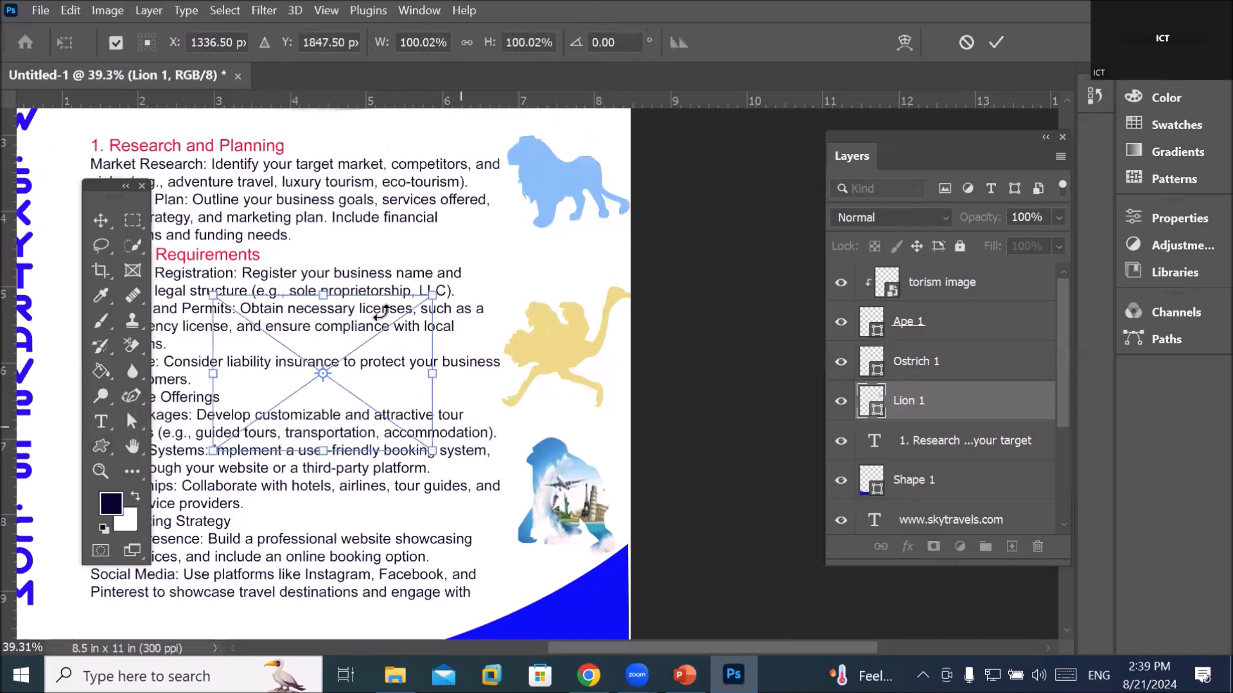
# Move tourism3 over the lion at top right and scale it to 60.06% by 65.03%
pyautogui.moveTo(324, 371); pyautogui.dragTo(549, 197)
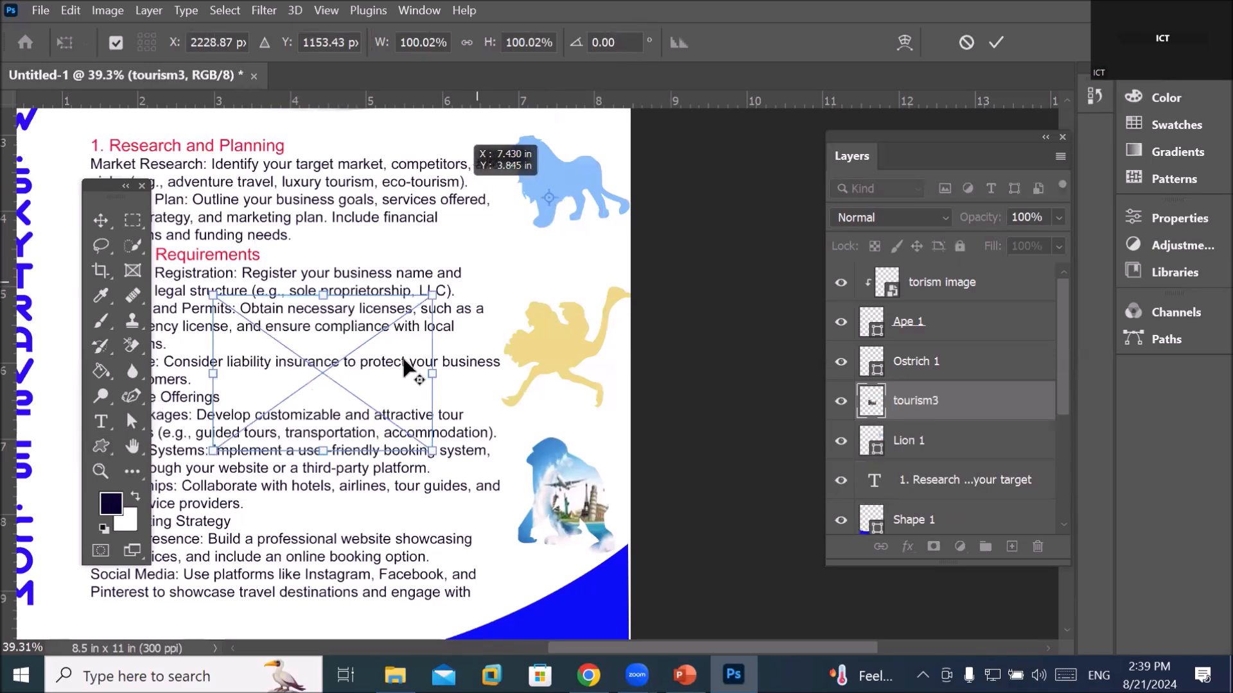
pyautogui.hotkey('ctrl', 'z')
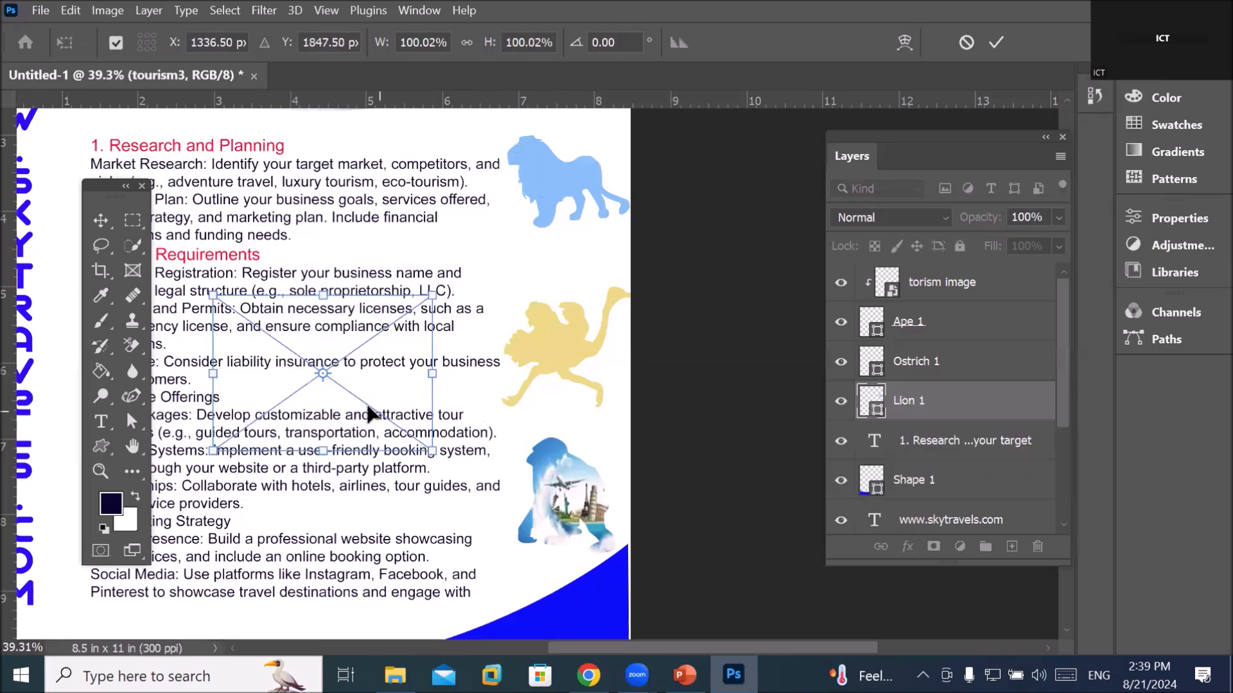
pyautogui.moveTo(353, 387); pyautogui.dragTo(557, 203)
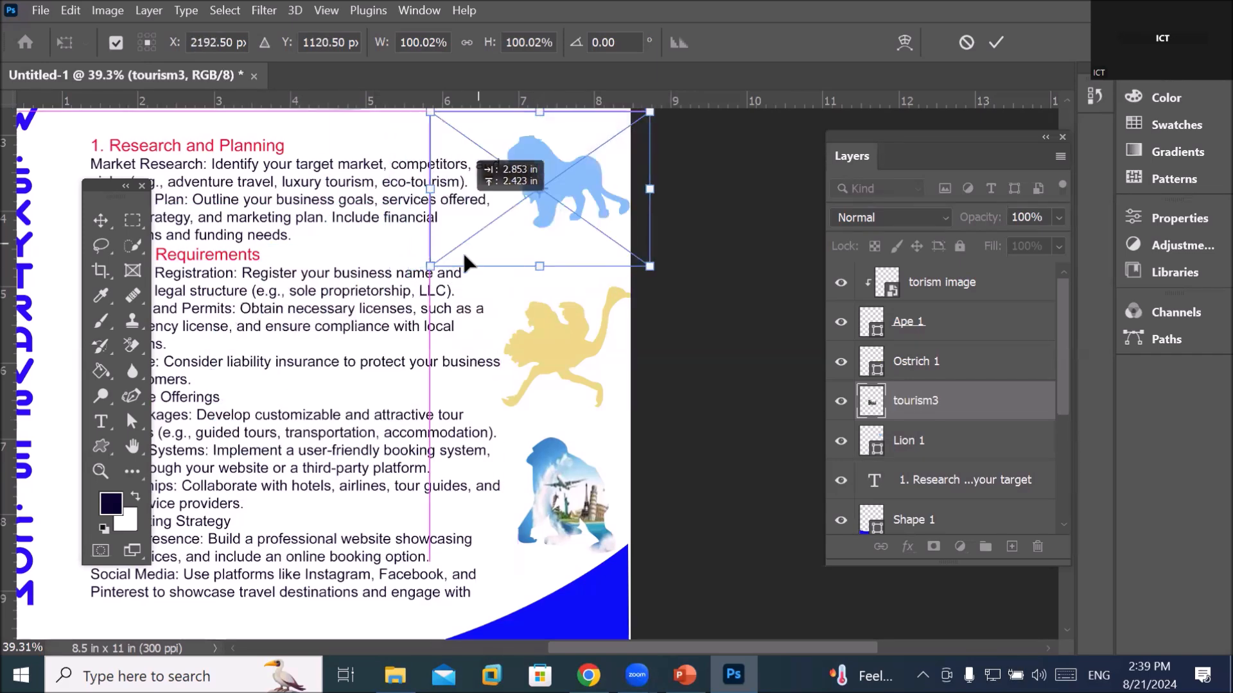
pyautogui.moveTo(430, 265); pyautogui.dragTo(544, 215)
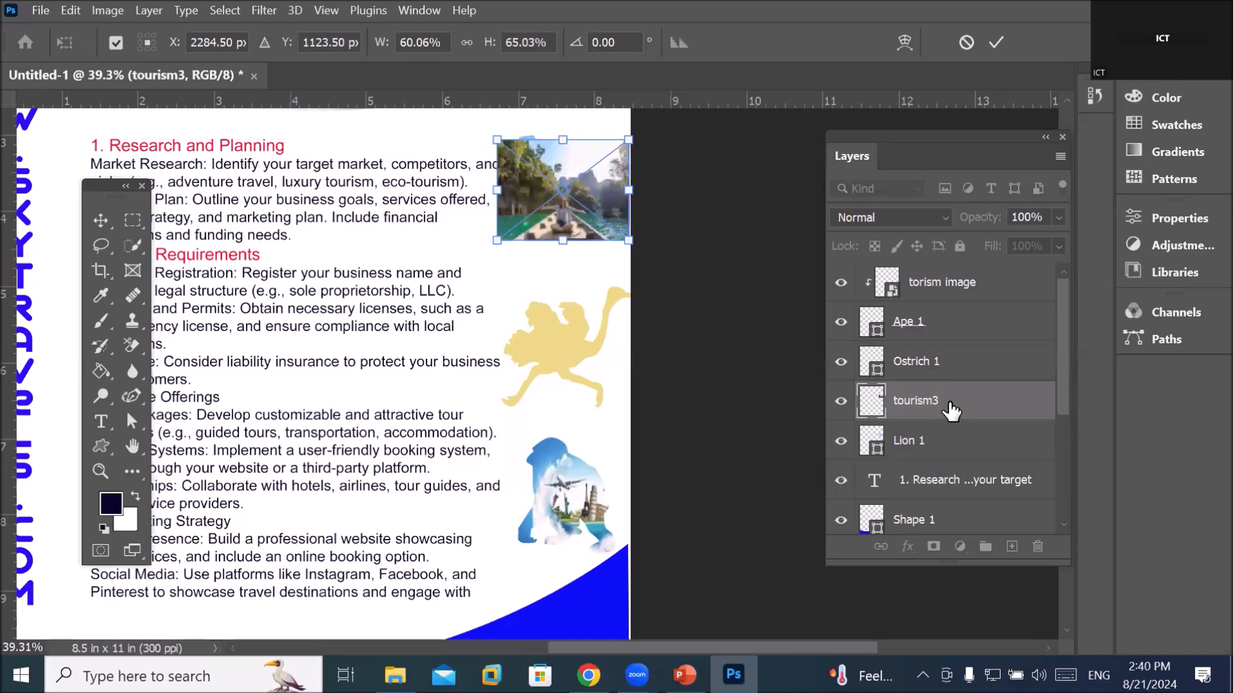
# Clip the tourism3 photo to the Lion 1 layer
pyautogui.click(924, 442)
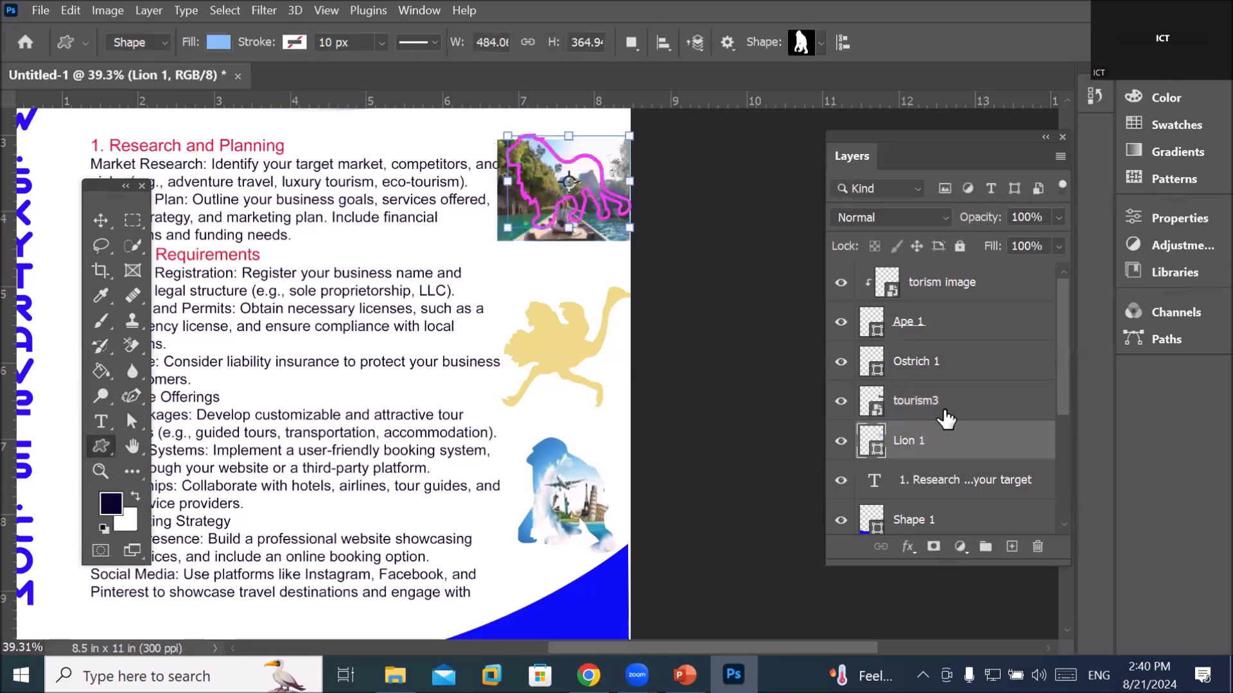
pyautogui.click(949, 409)
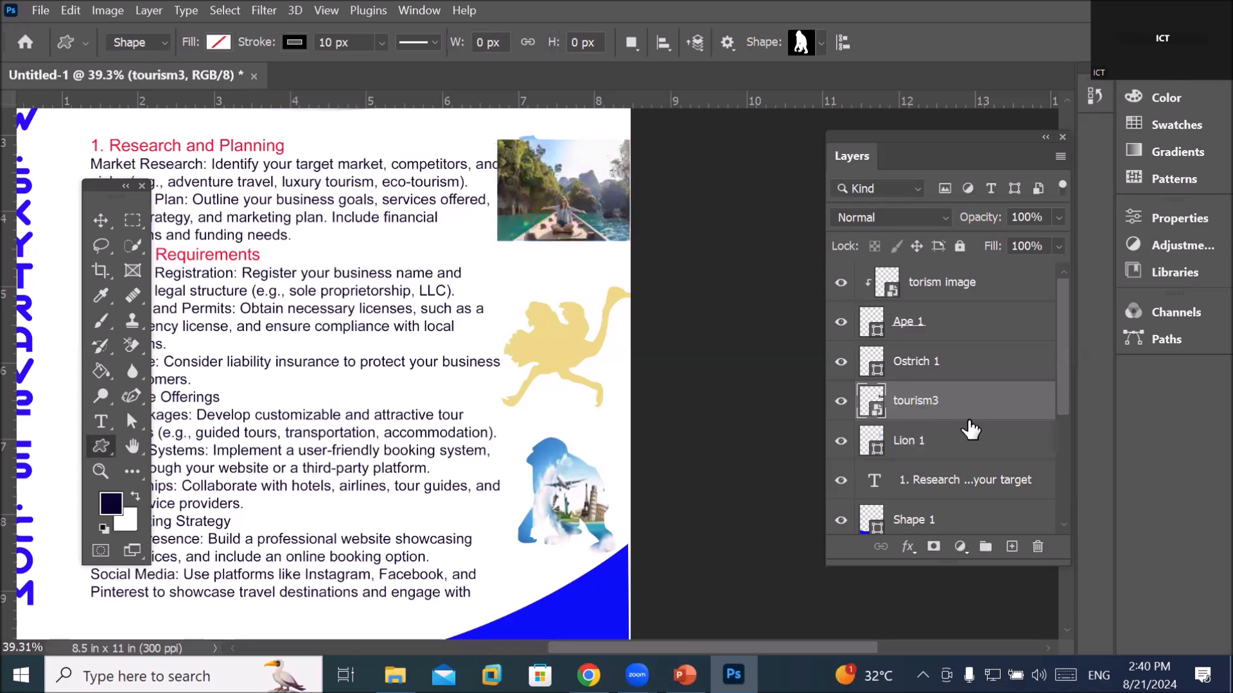
pyautogui.keyDown('alt'); pyautogui.click(979, 414); pyautogui.keyUp('alt')
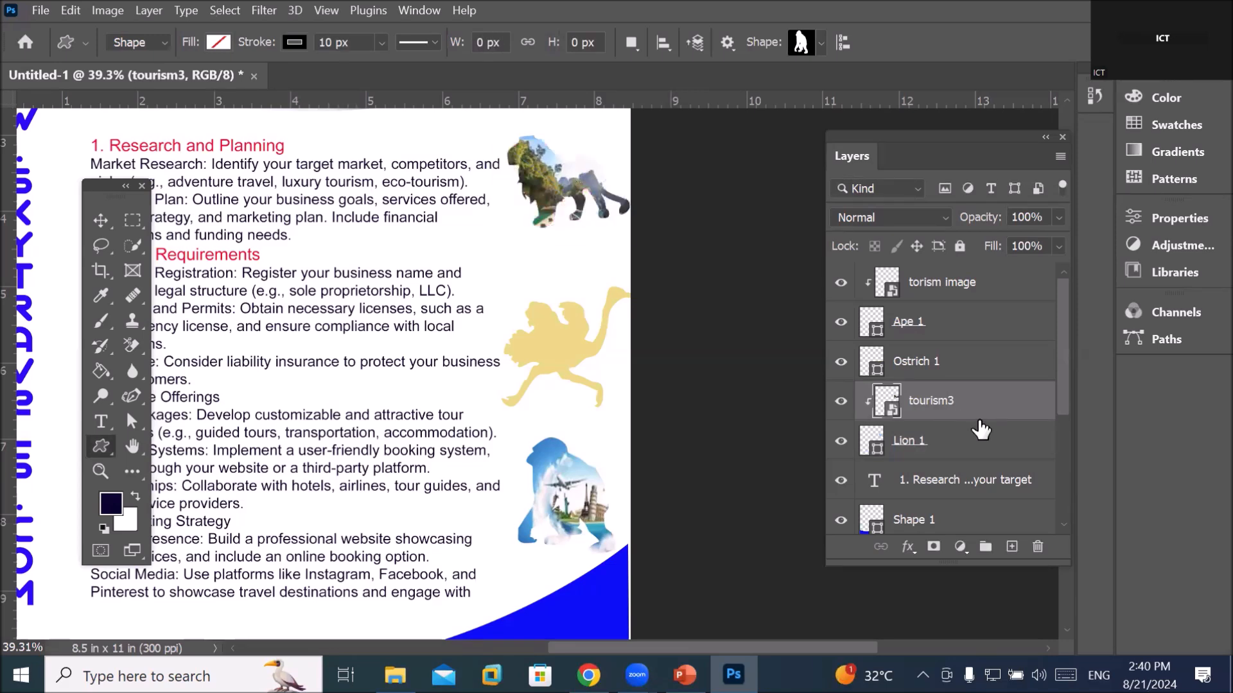
pyautogui.scroll(6, 489, 137)
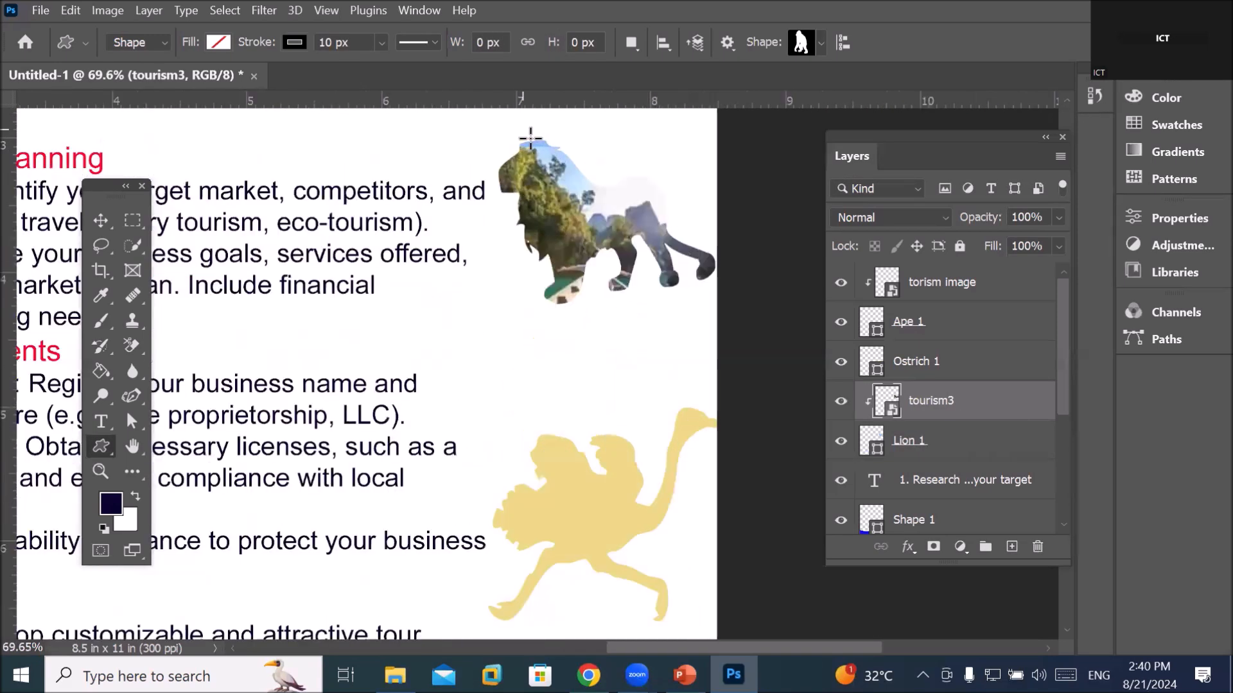
pyautogui.scroll(-2, 574, 155)
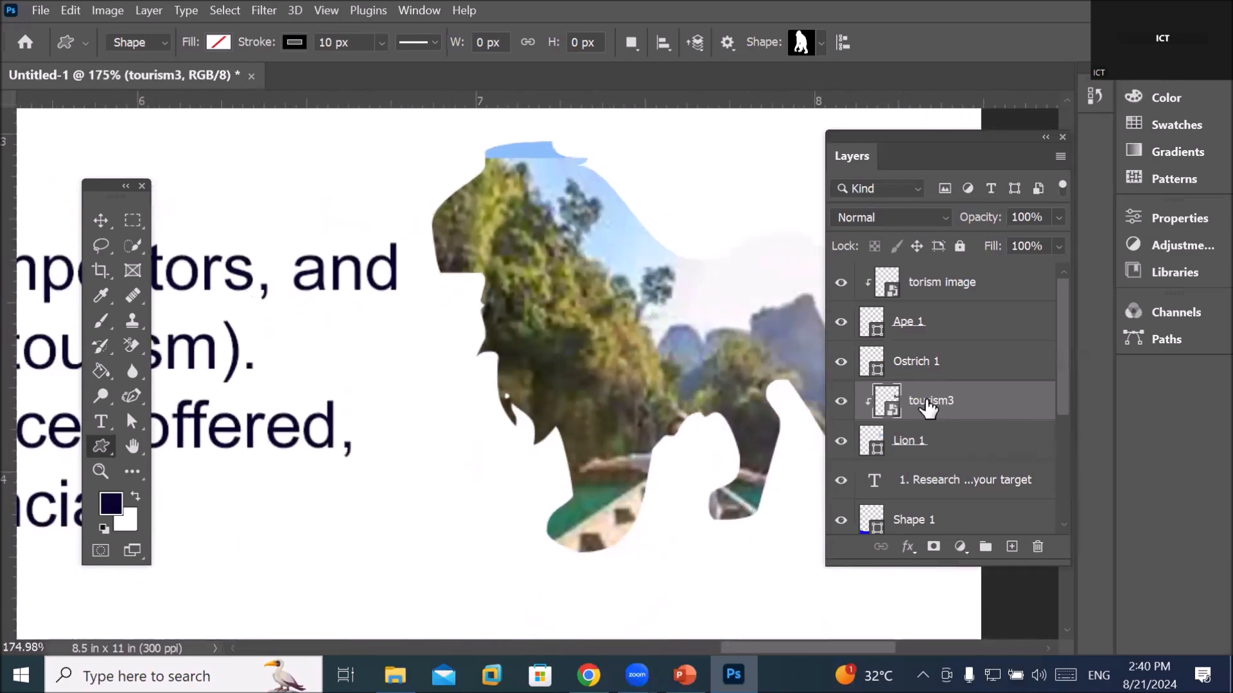
# Stretch tourism3 to 60.05% by 74.23% and reposition it within the lion
pyautogui.hotkey('ctrl', 't')
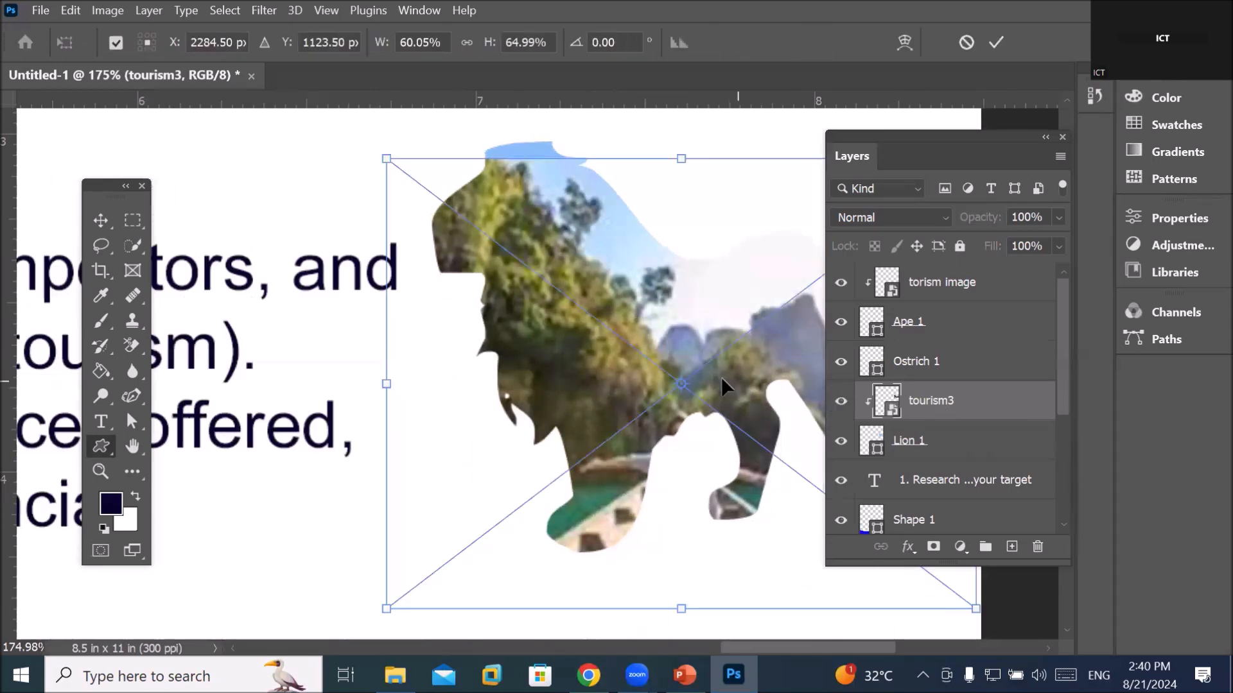
pyautogui.moveTo(654, 330); pyautogui.dragTo(580, 254)
pyautogui.moveTo(611, 527); pyautogui.dragTo(611, 591)
pyautogui.moveTo(699, 366)
pyautogui.mouseDown()
pyautogui.moveTo(682, 358)
pyautogui.moveTo(688, 346)
pyautogui.mouseUp()
pyautogui.scroll(-5, 621, 463)
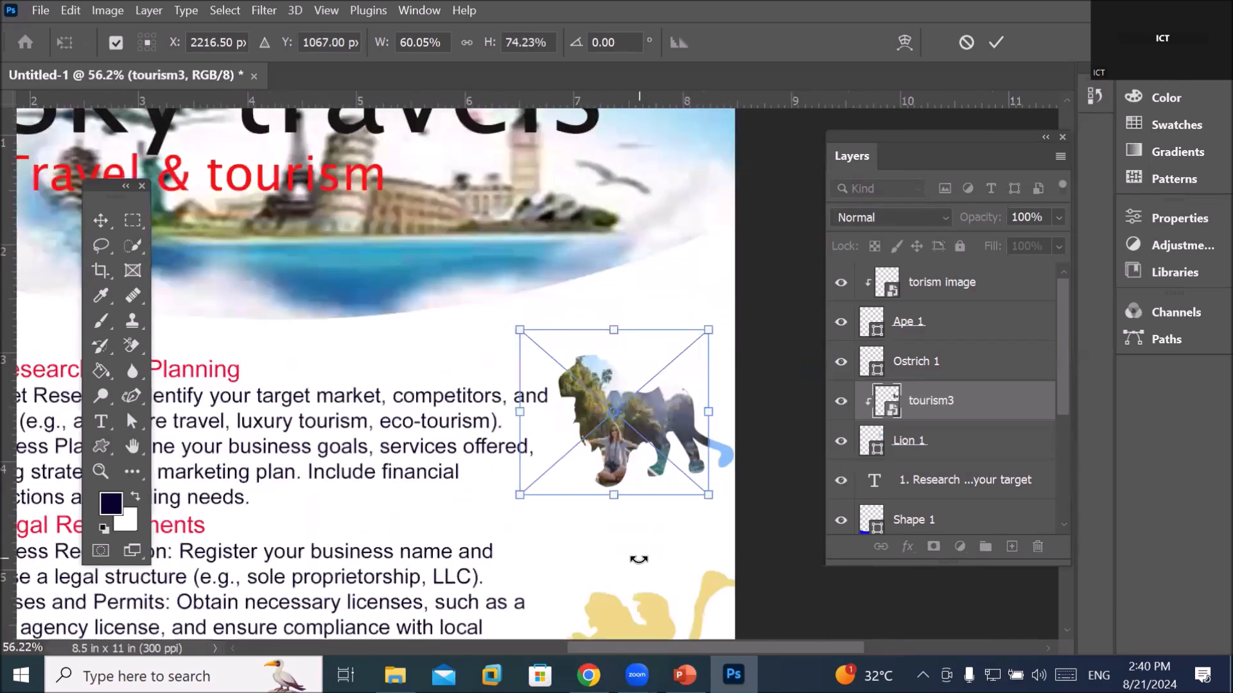
pyautogui.click(953, 369)
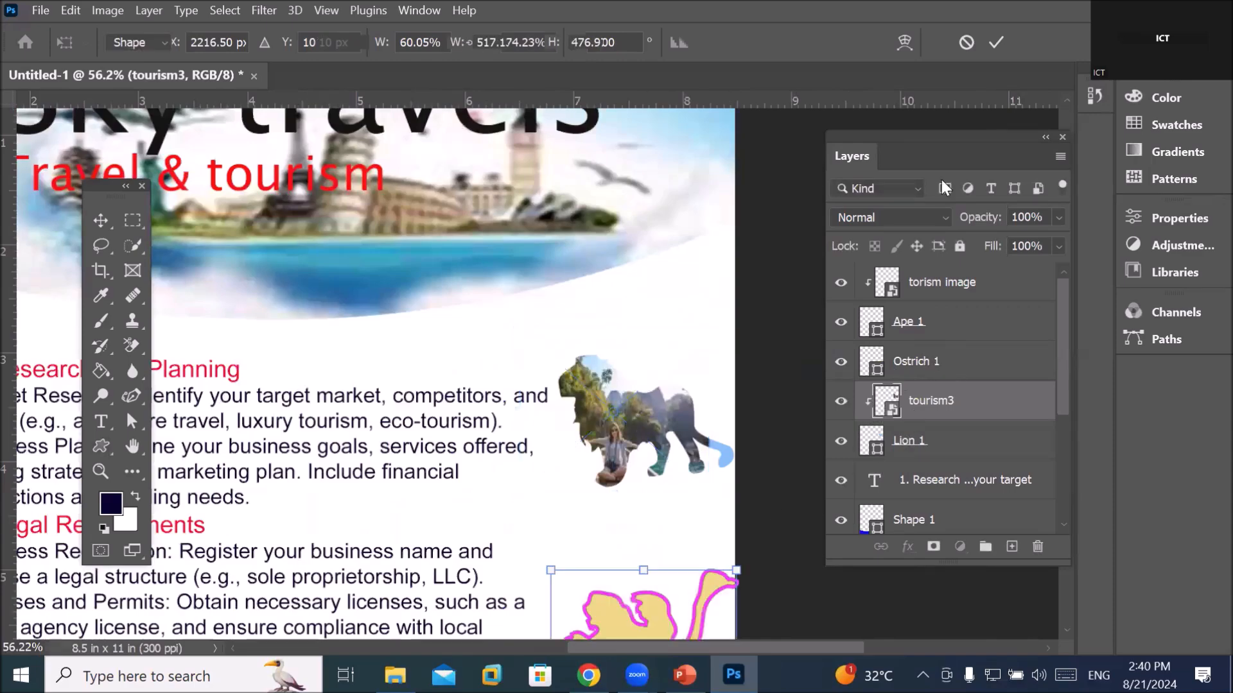
# Zoom out to the full page and select the Background layer
pyautogui.scroll(-2, 493, 388)
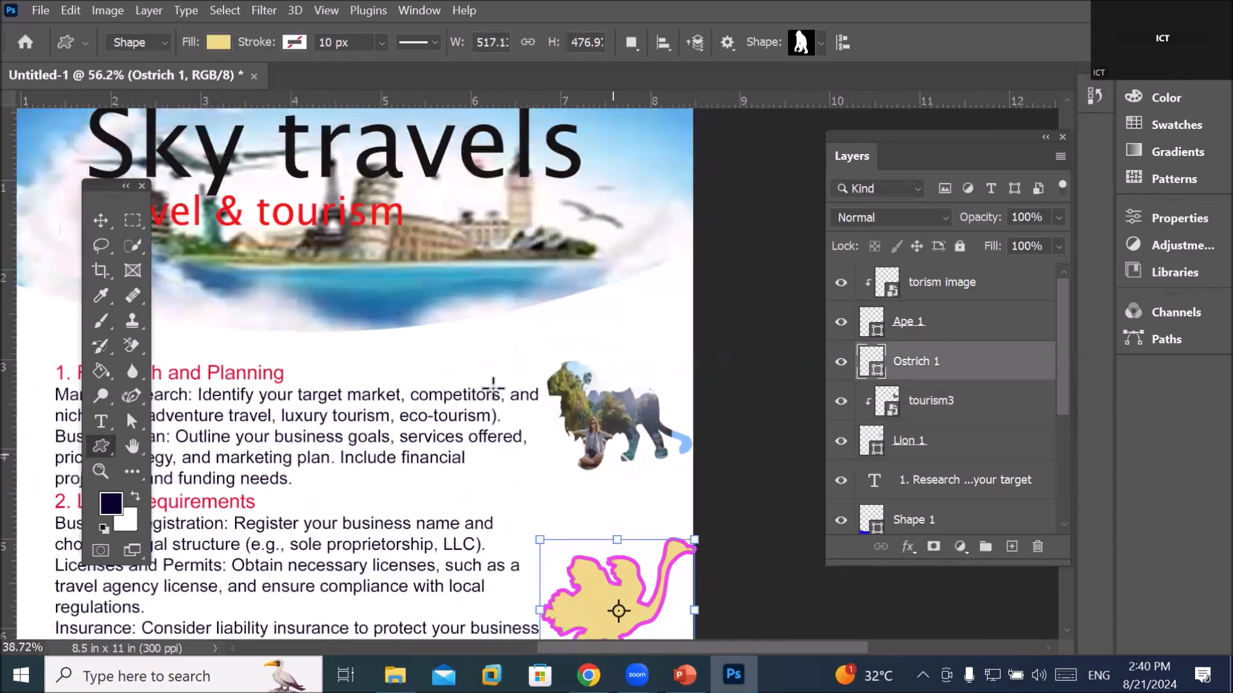
pyautogui.scroll(-3, 493, 388)
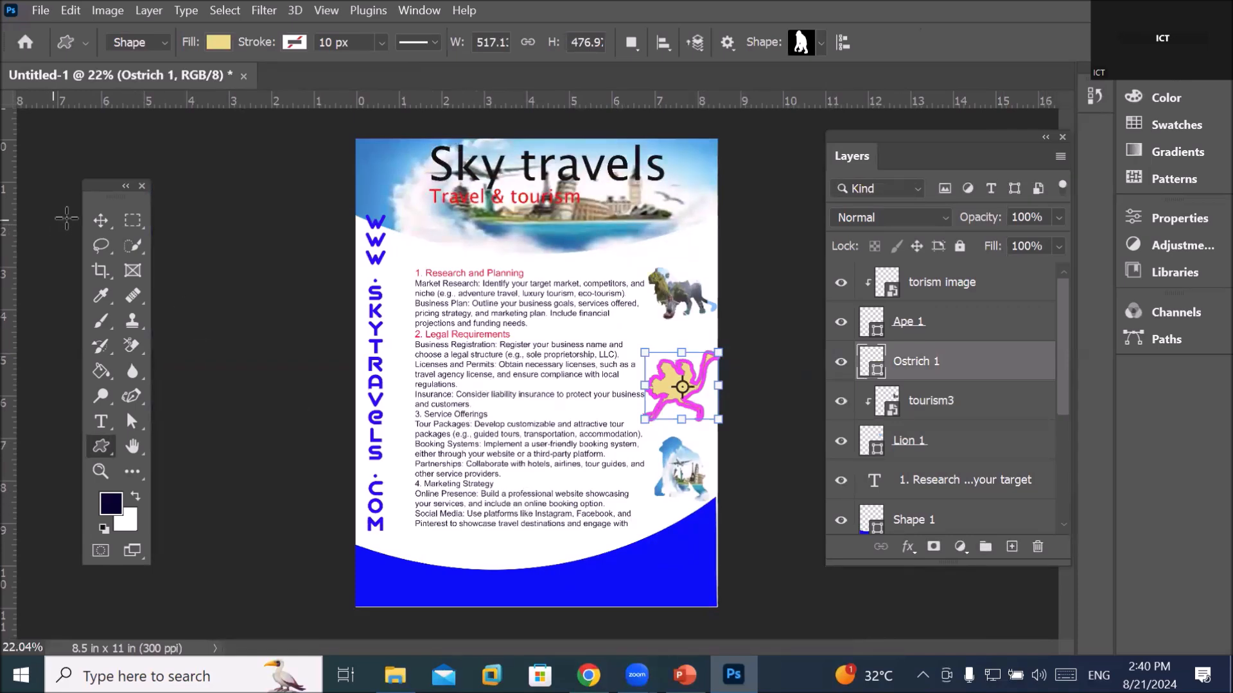
pyautogui.click(98, 221)
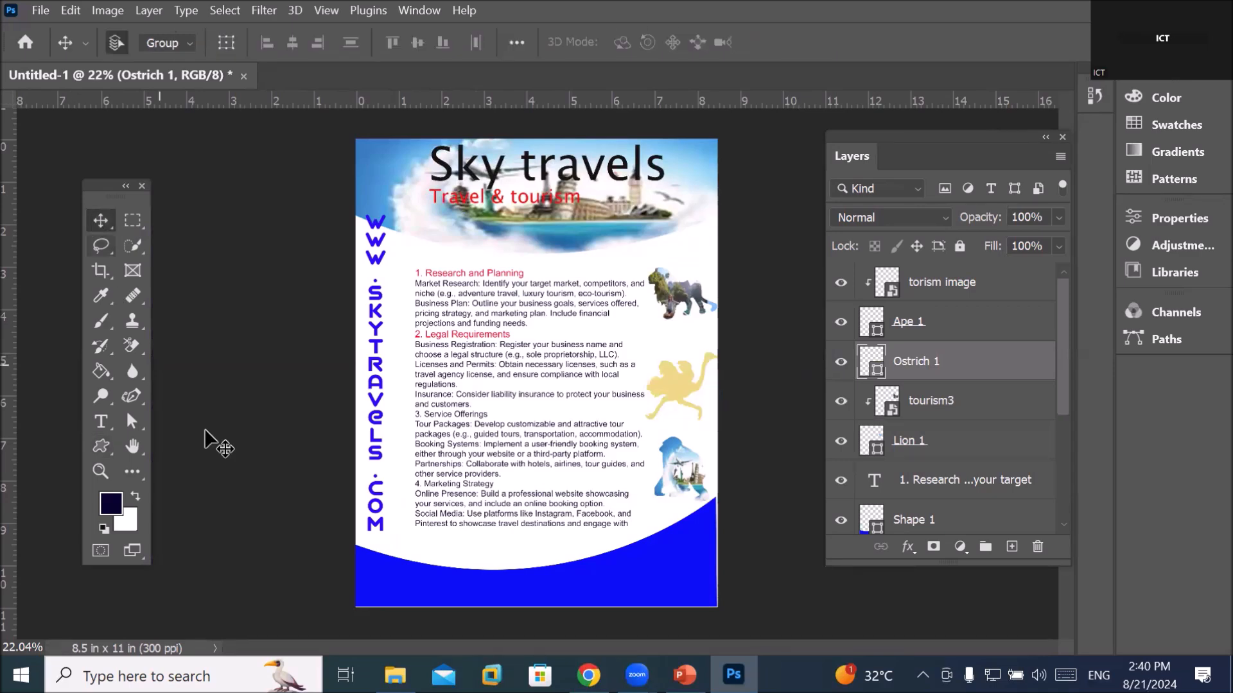
pyautogui.click(129, 398)
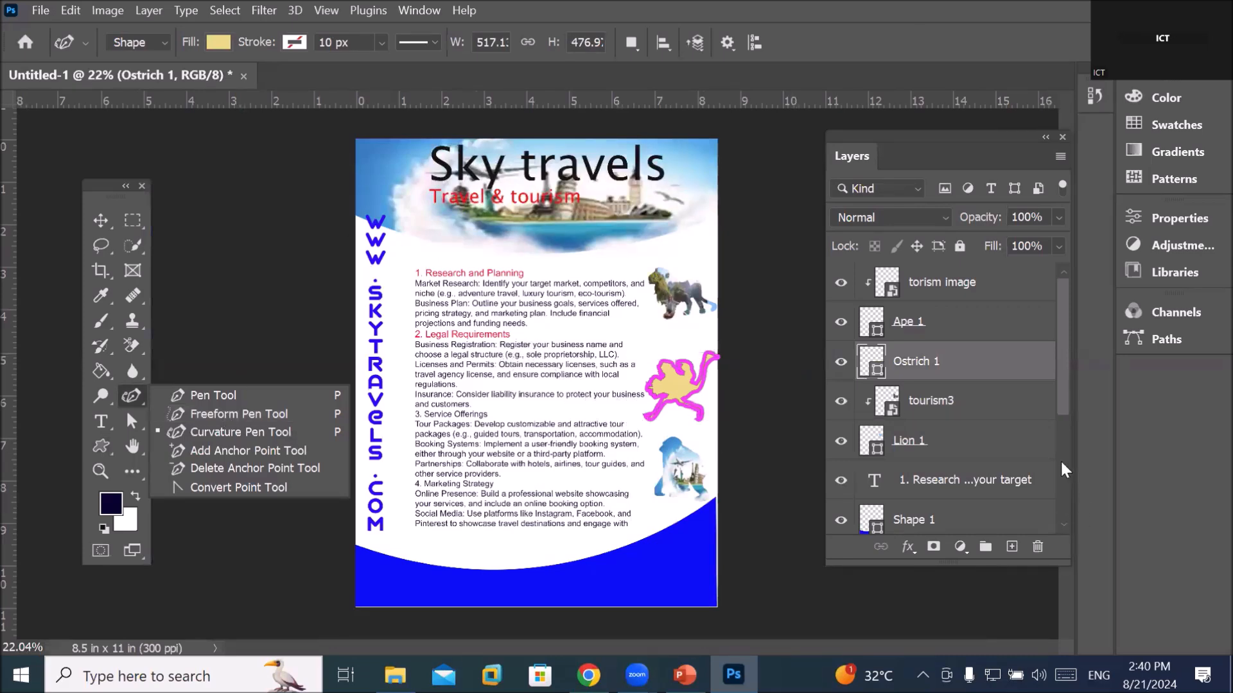
pyautogui.moveTo(1064, 402); pyautogui.dragTo(1077, 530)
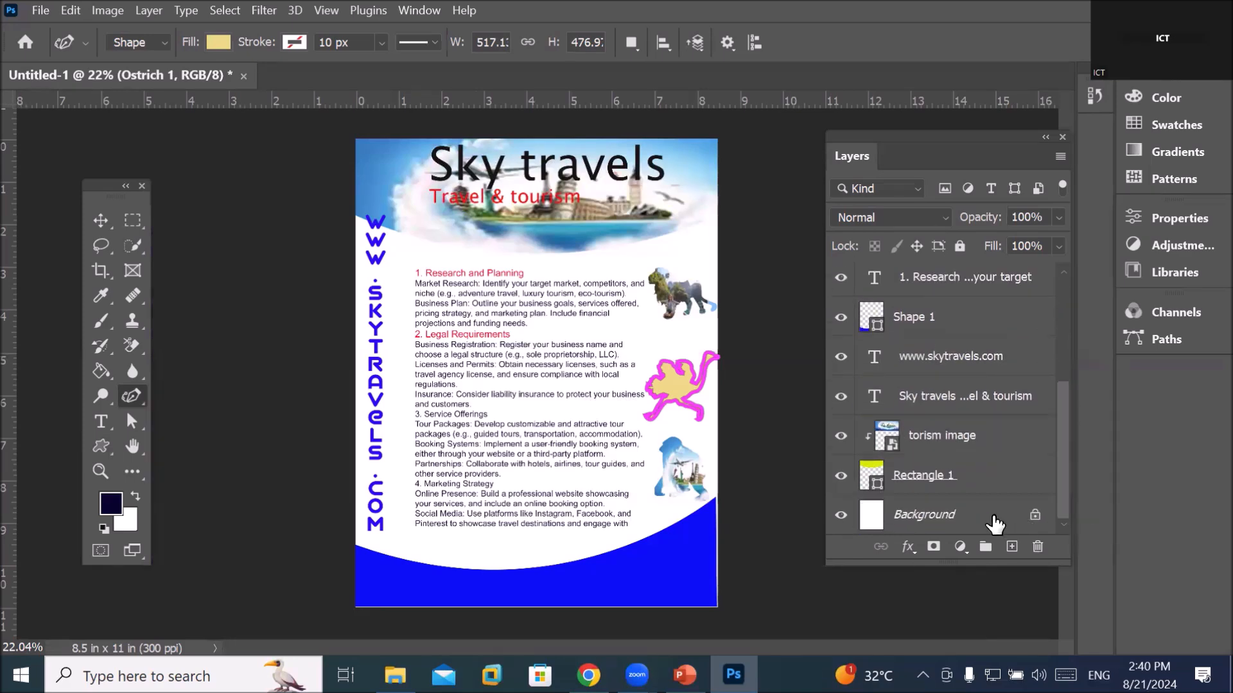
pyautogui.click(928, 524)
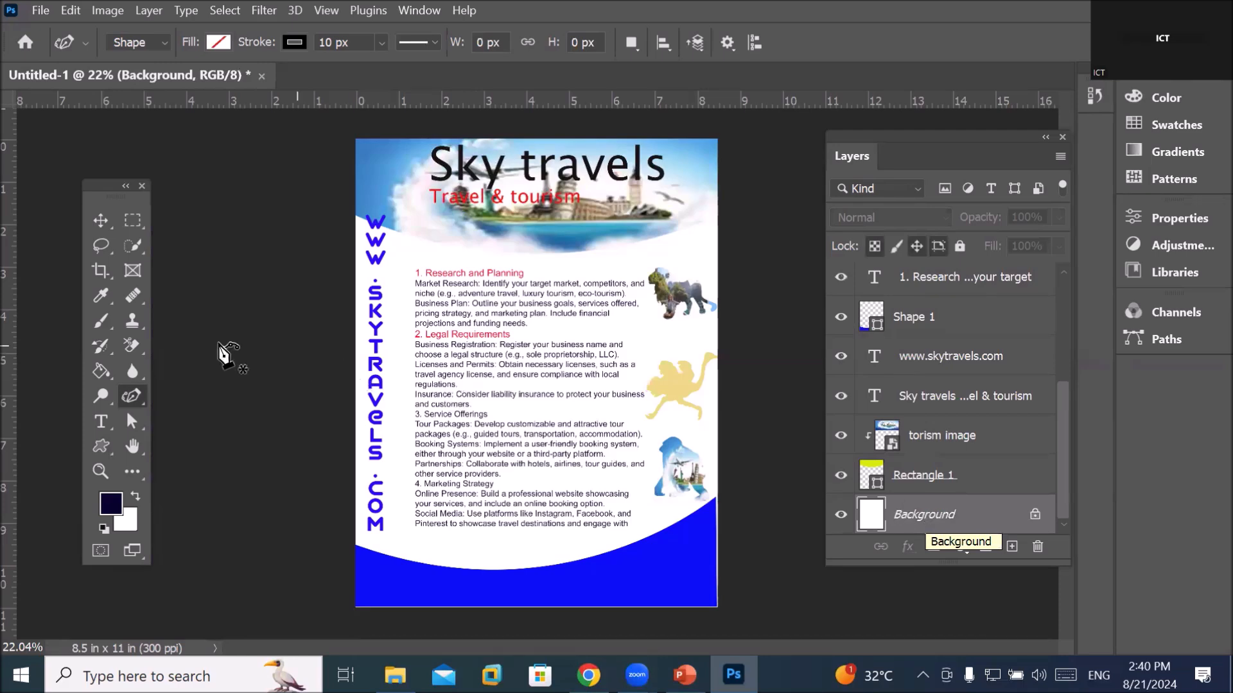
# Draw a closed wavy shape on the left side with the Freeform Pen, then select it
pyautogui.rightClick(132, 400)
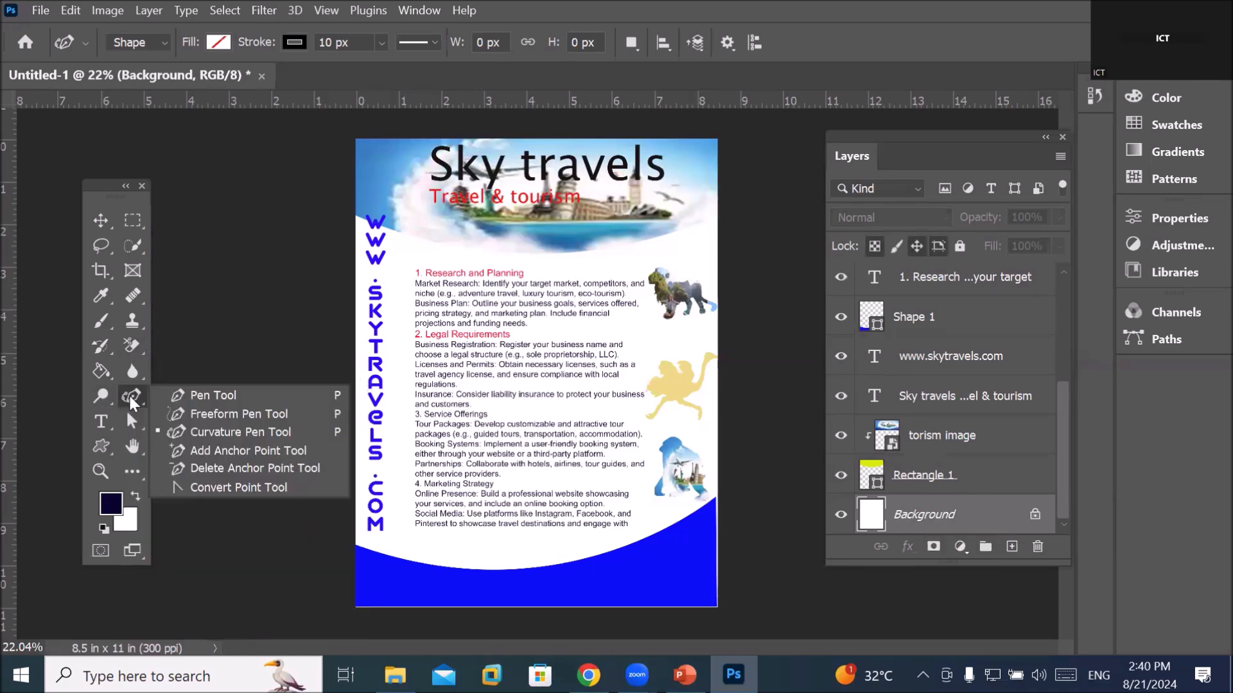
pyautogui.click(204, 414)
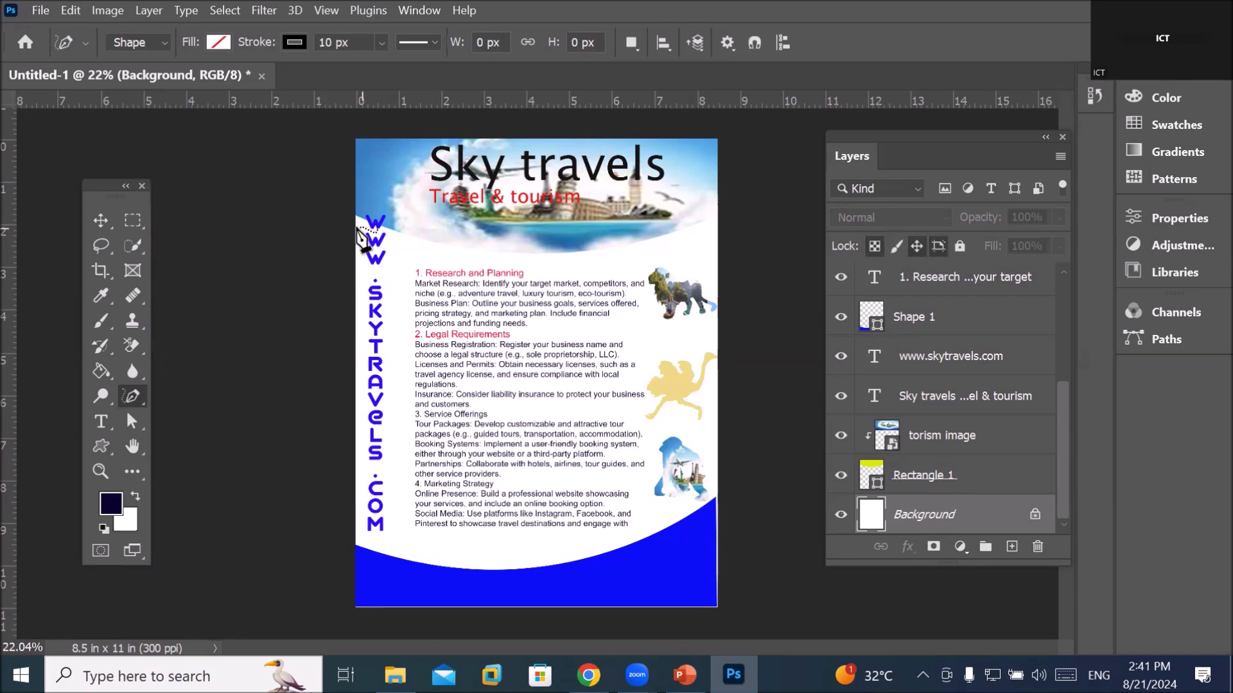
pyautogui.moveTo(357, 221)
pyautogui.mouseDown()
pyautogui.moveTo(565, 346)
pyautogui.moveTo(629, 379)
pyautogui.moveTo(699, 388)
pyautogui.moveTo(700, 403)
pyautogui.moveTo(407, 536)
pyautogui.moveTo(320, 546)
pyautogui.moveTo(332, 467)
pyautogui.moveTo(380, 330)
pyautogui.moveTo(382, 284)
pyautogui.moveTo(357, 220)
pyautogui.mouseUp()
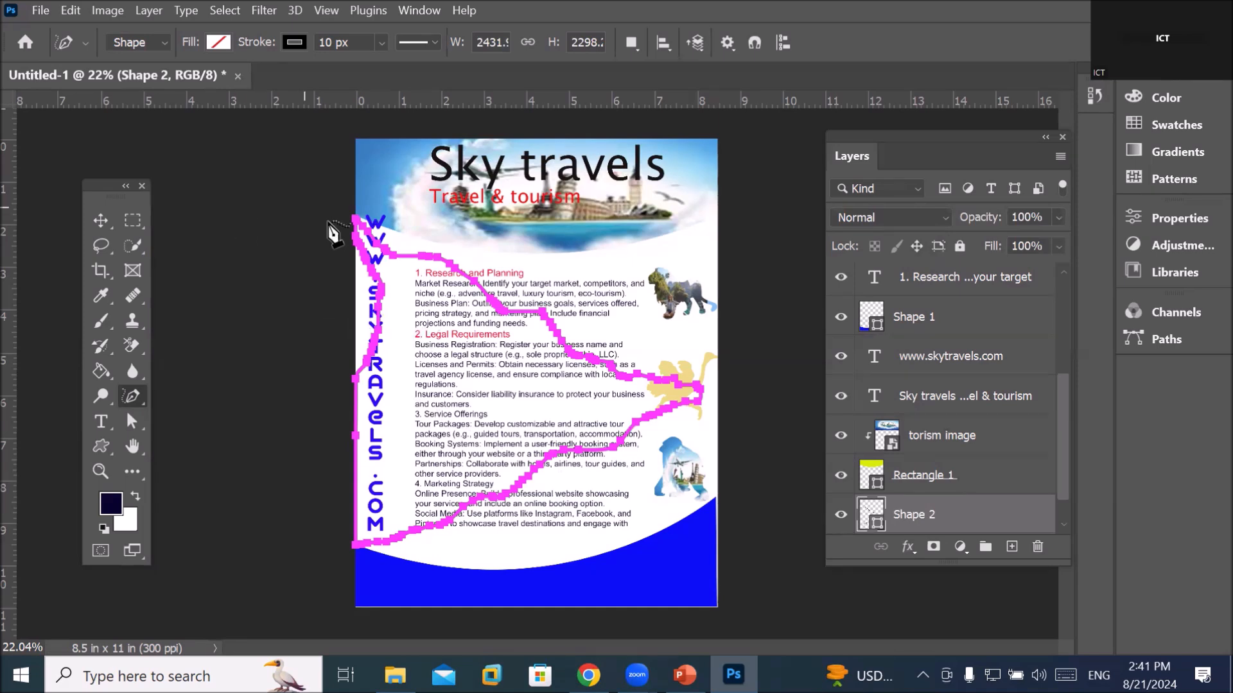
pyautogui.click(133, 423)
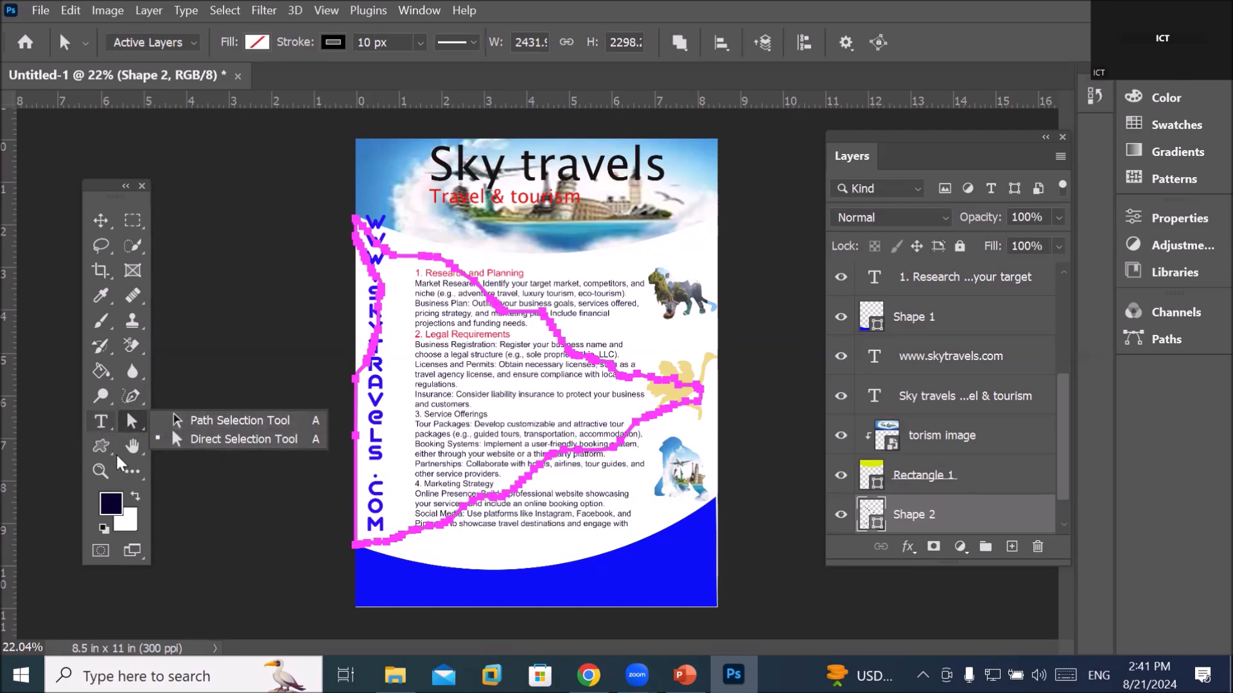
pyautogui.click(127, 424)
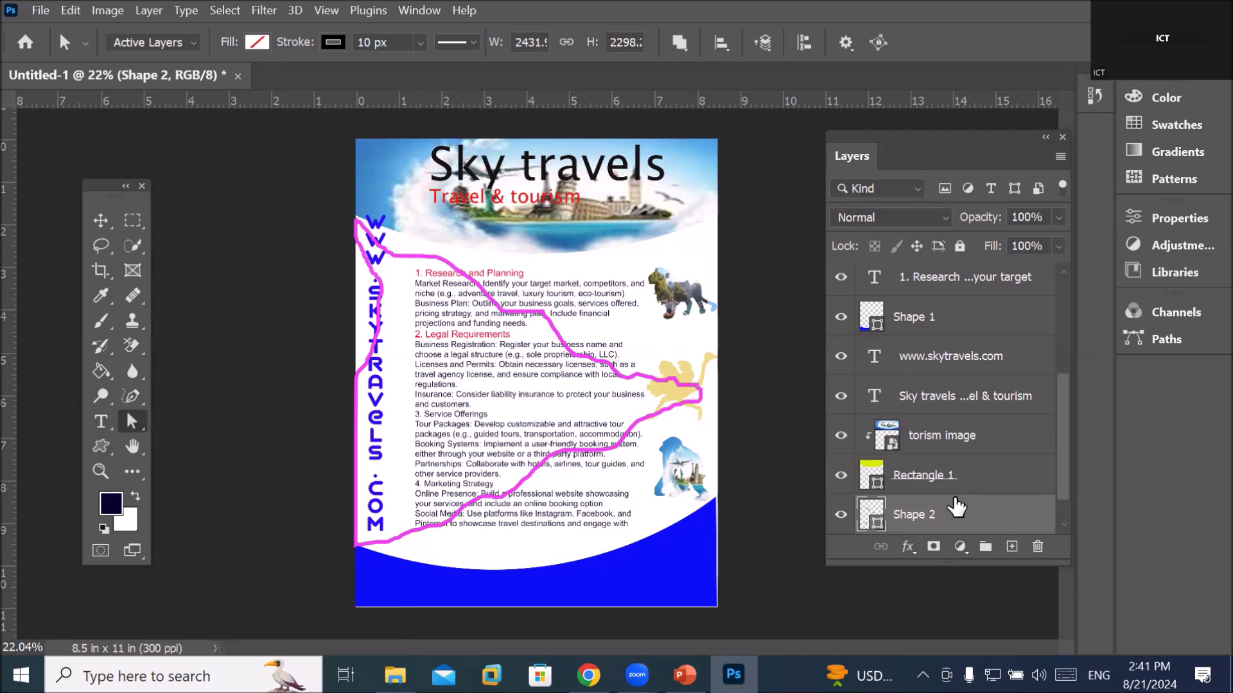
# Set Shape 2's fill to light blue after trying red and blue
pyautogui.click(257, 42)
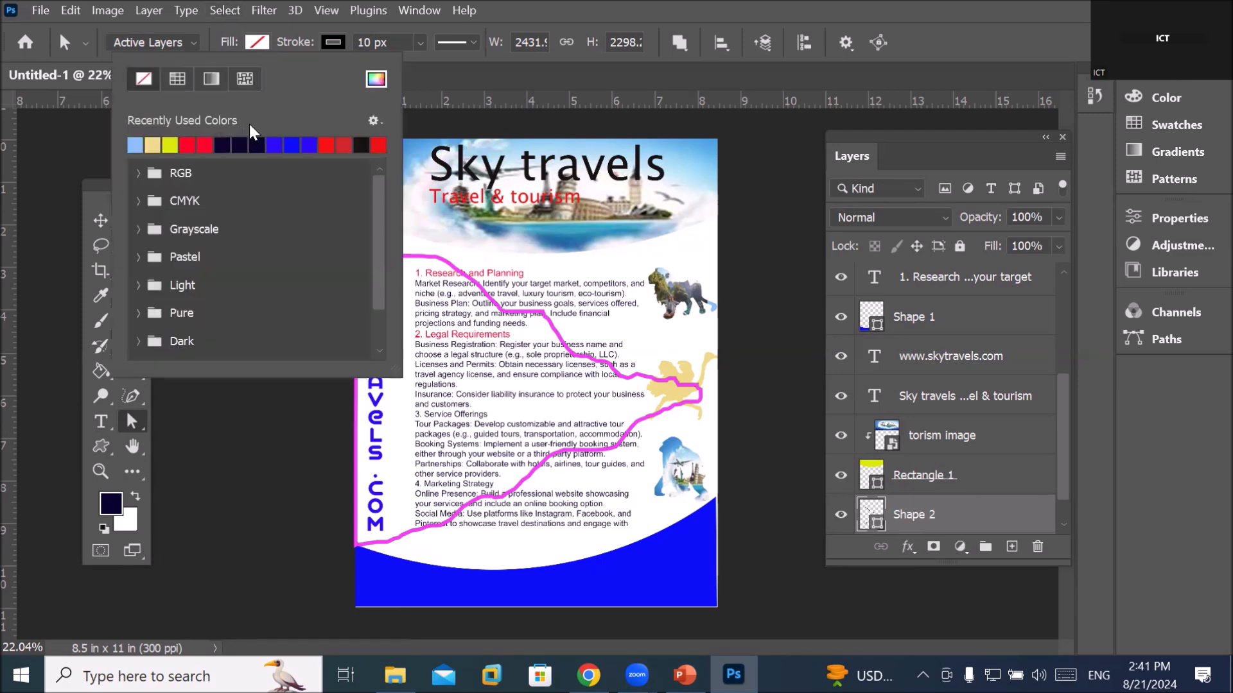
pyautogui.click(208, 144)
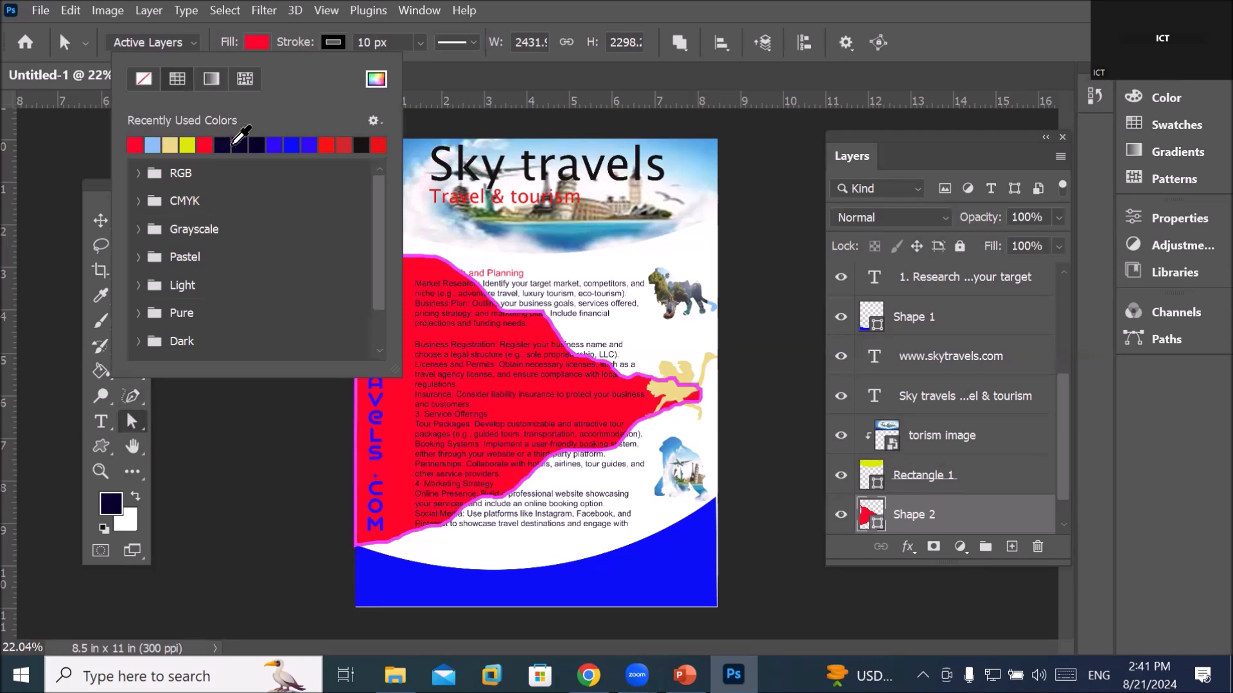
pyautogui.click(272, 143)
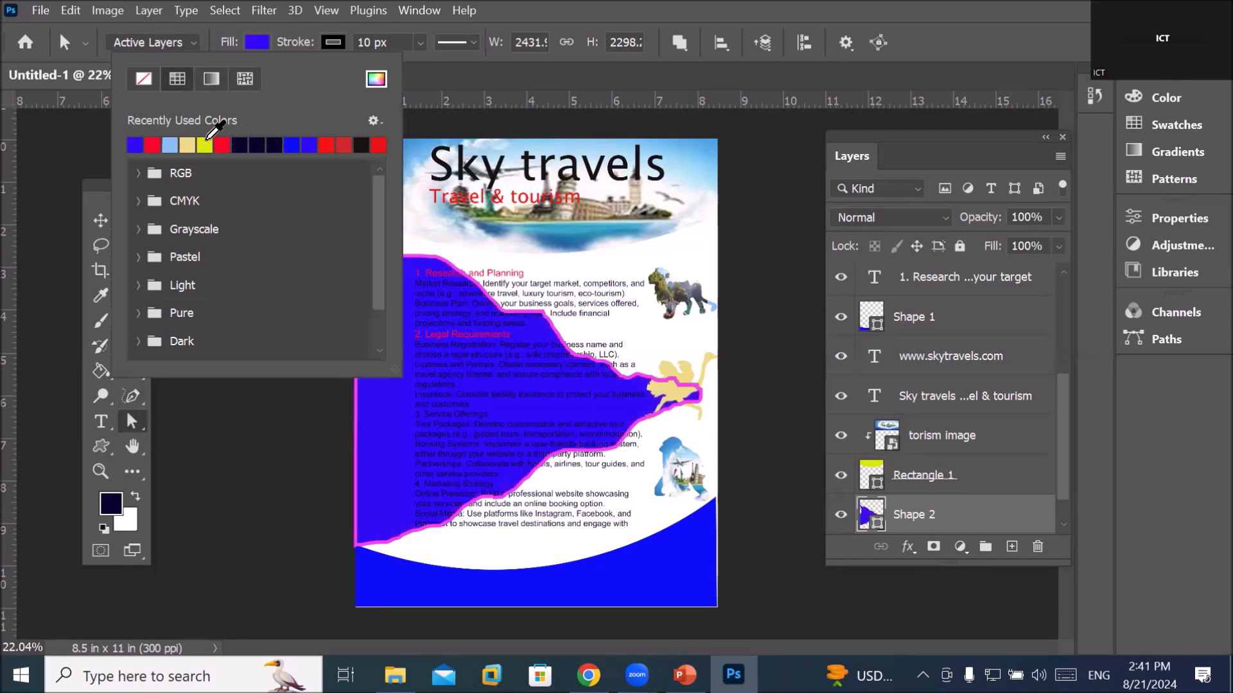
pyautogui.click(168, 146)
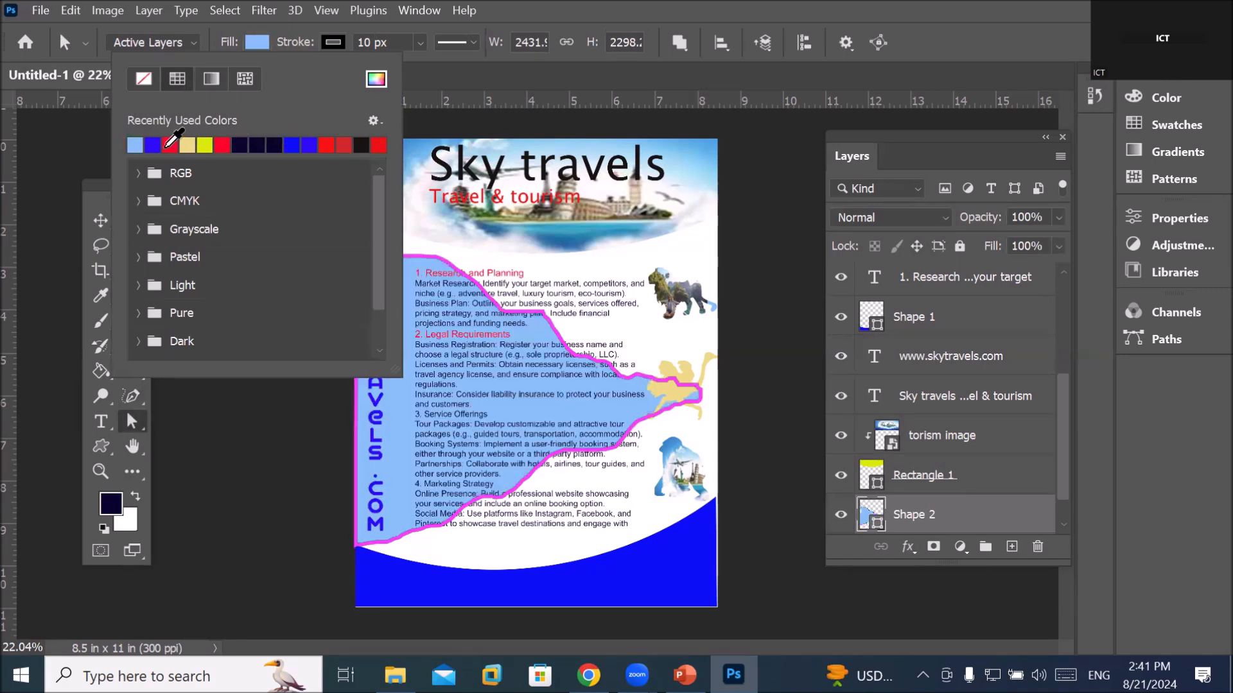
pyautogui.click(169, 146)
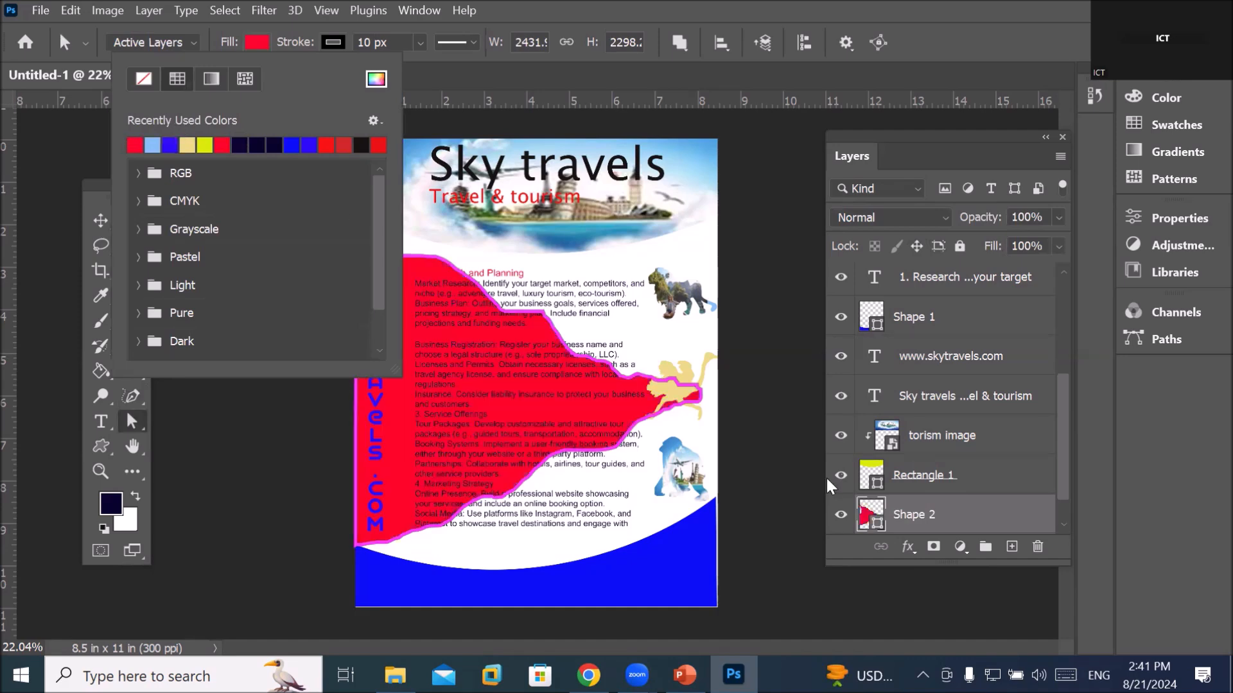
pyautogui.click(152, 145)
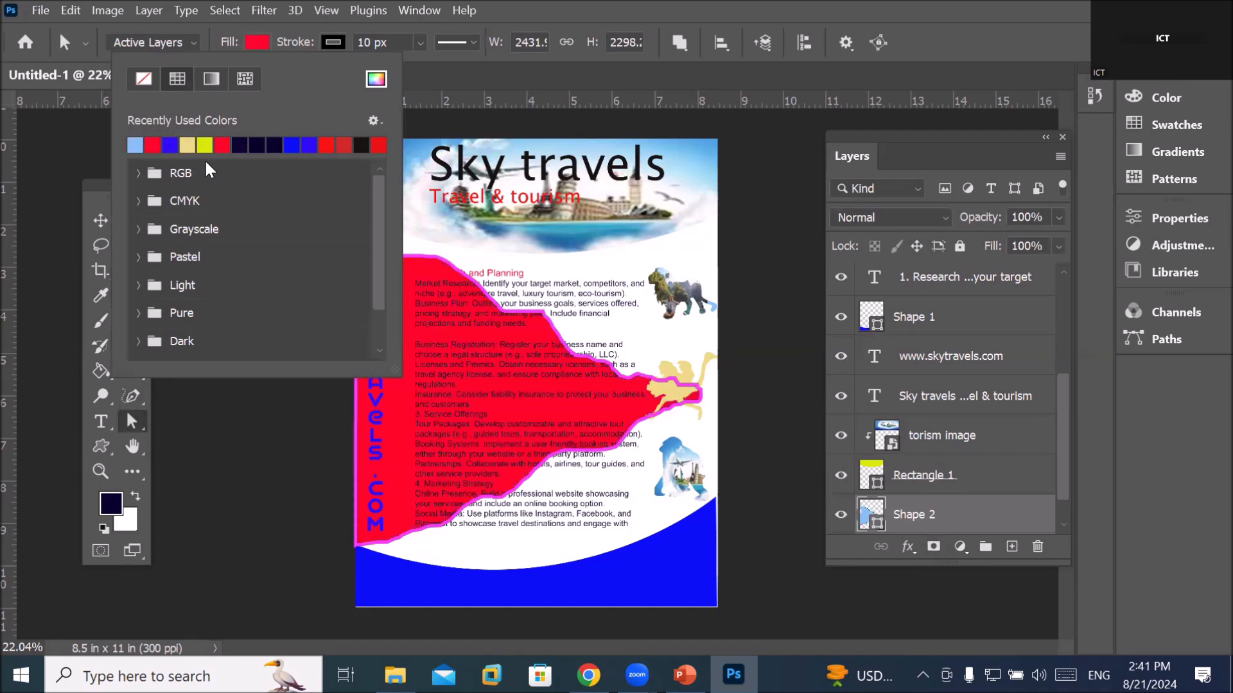
pyautogui.click(920, 520)
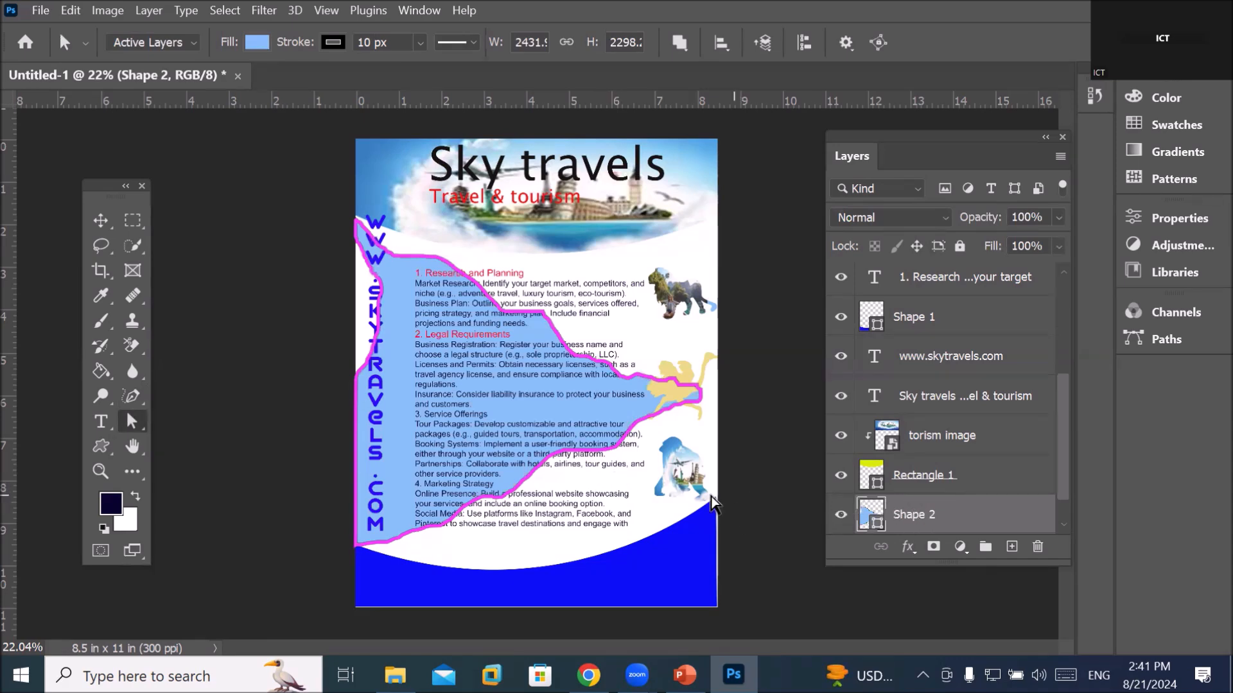
# Set Shape 2's stroke to No Color, removing the magenta outline
pyautogui.click(333, 42)
pyautogui.click(228, 79)
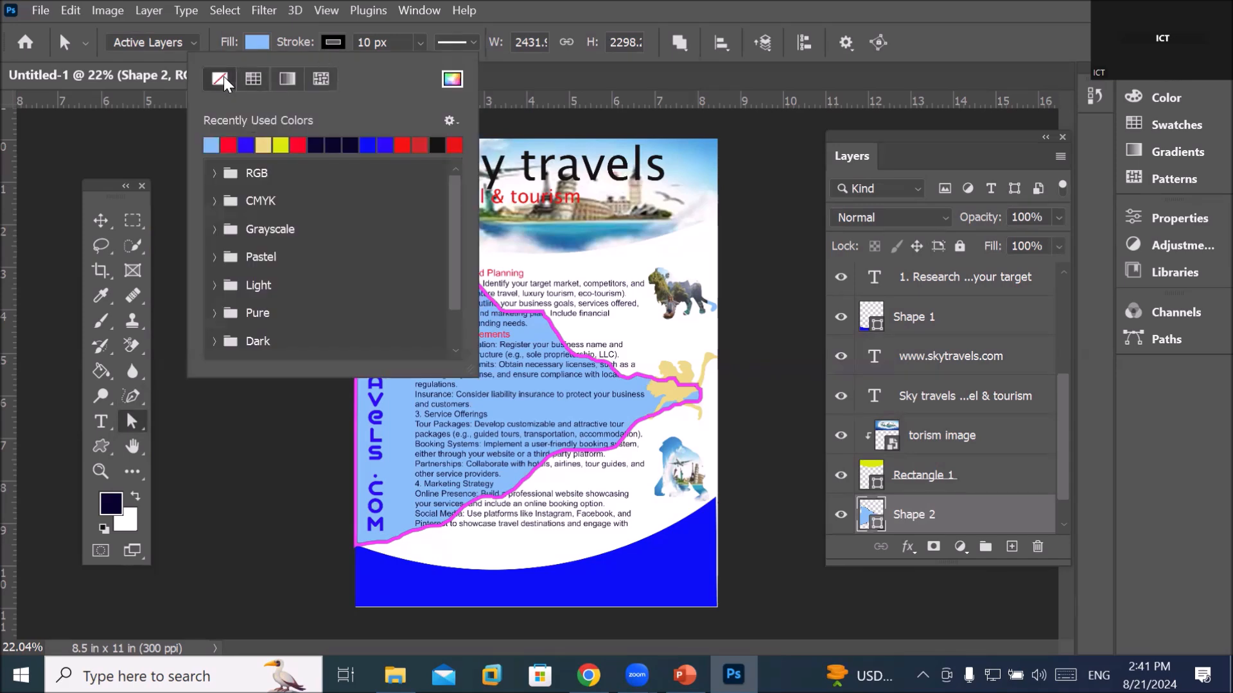
pyautogui.click(925, 436)
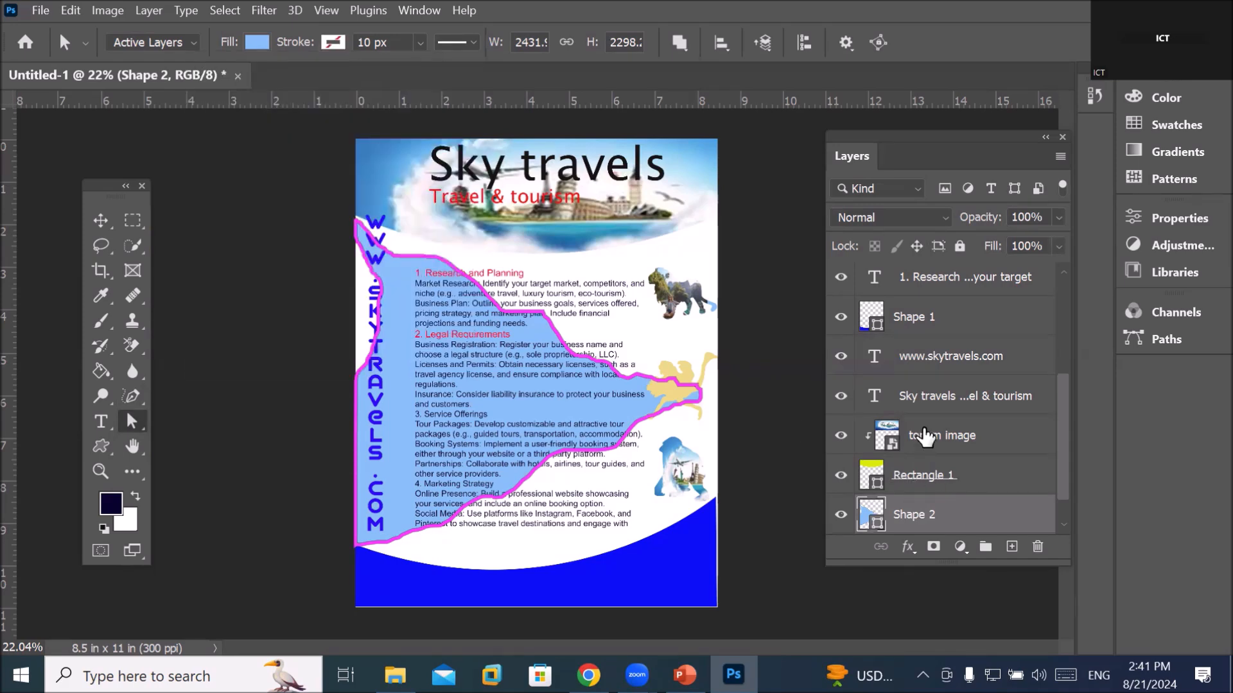
pyautogui.click(924, 437)
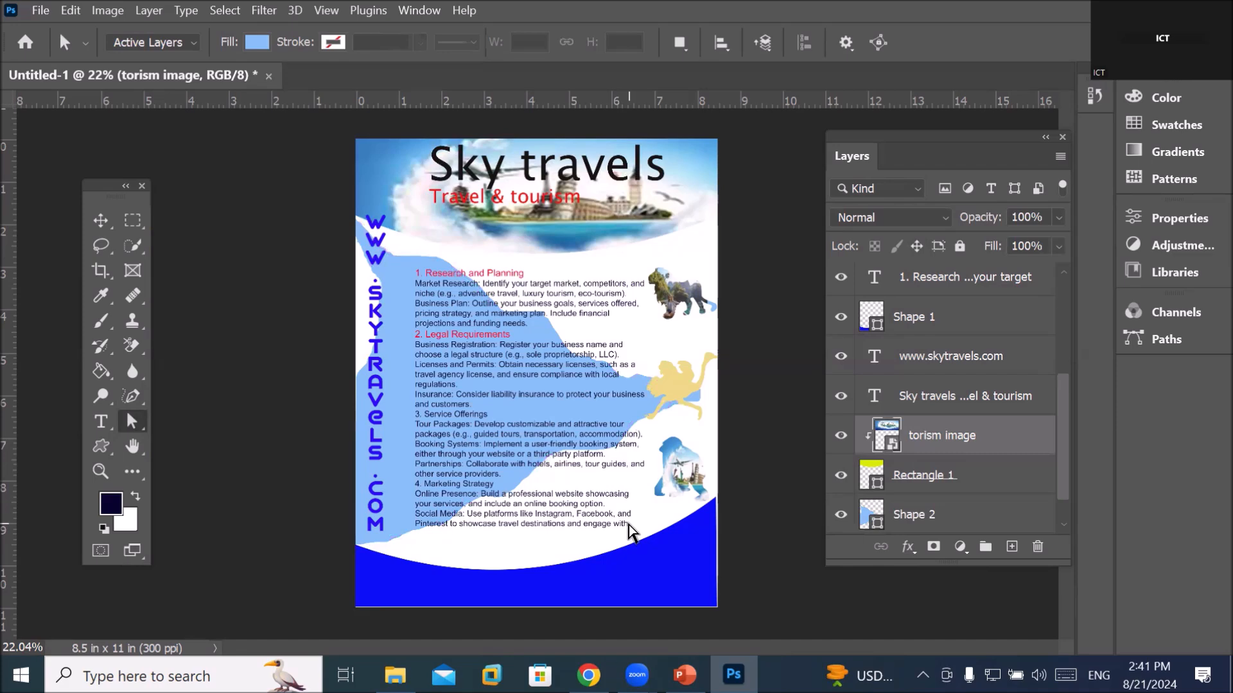
# Fade the blue wavy Shape 2 behind the body text to 40% opacity
pyautogui.scroll(3, 603, 501)
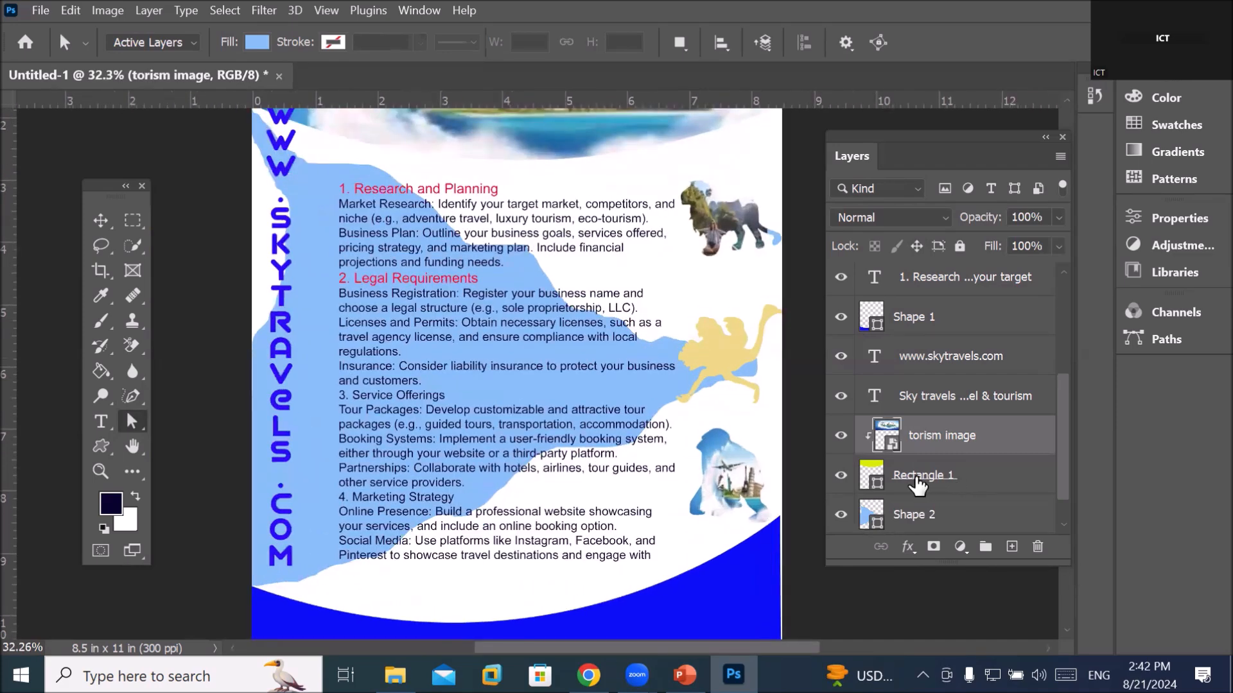
pyautogui.click(924, 514)
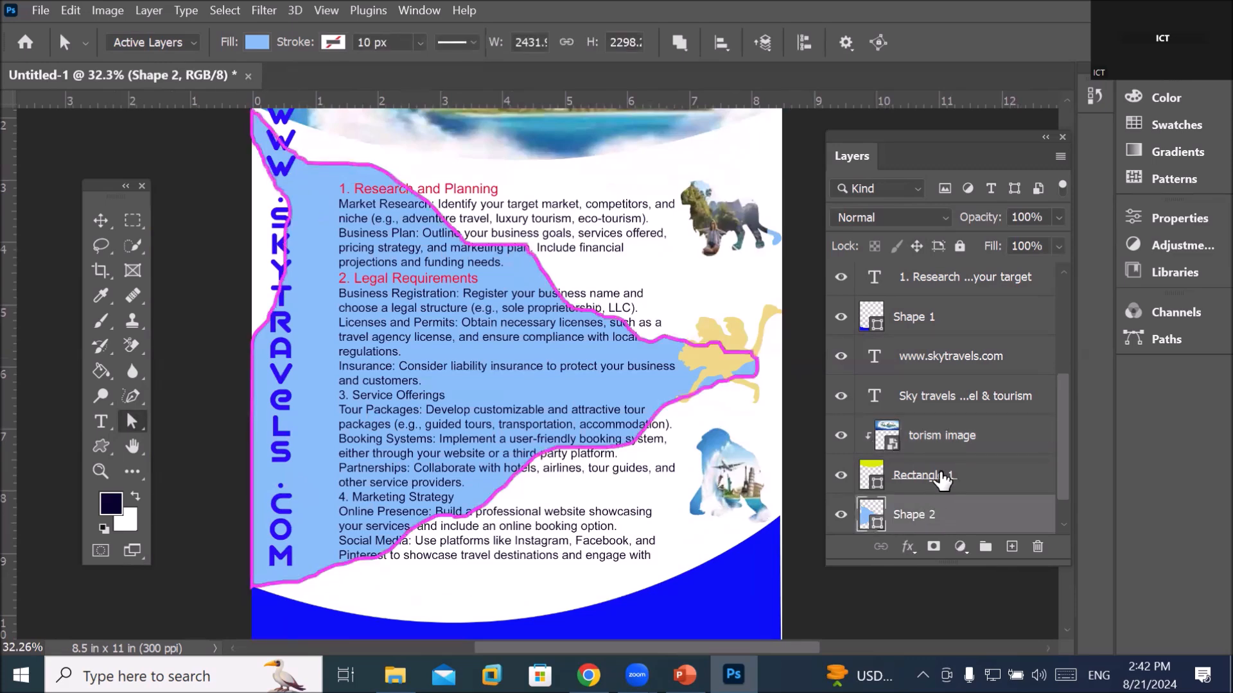
pyautogui.click(1057, 218)
pyautogui.moveTo(1056, 247); pyautogui.dragTo(996, 258)
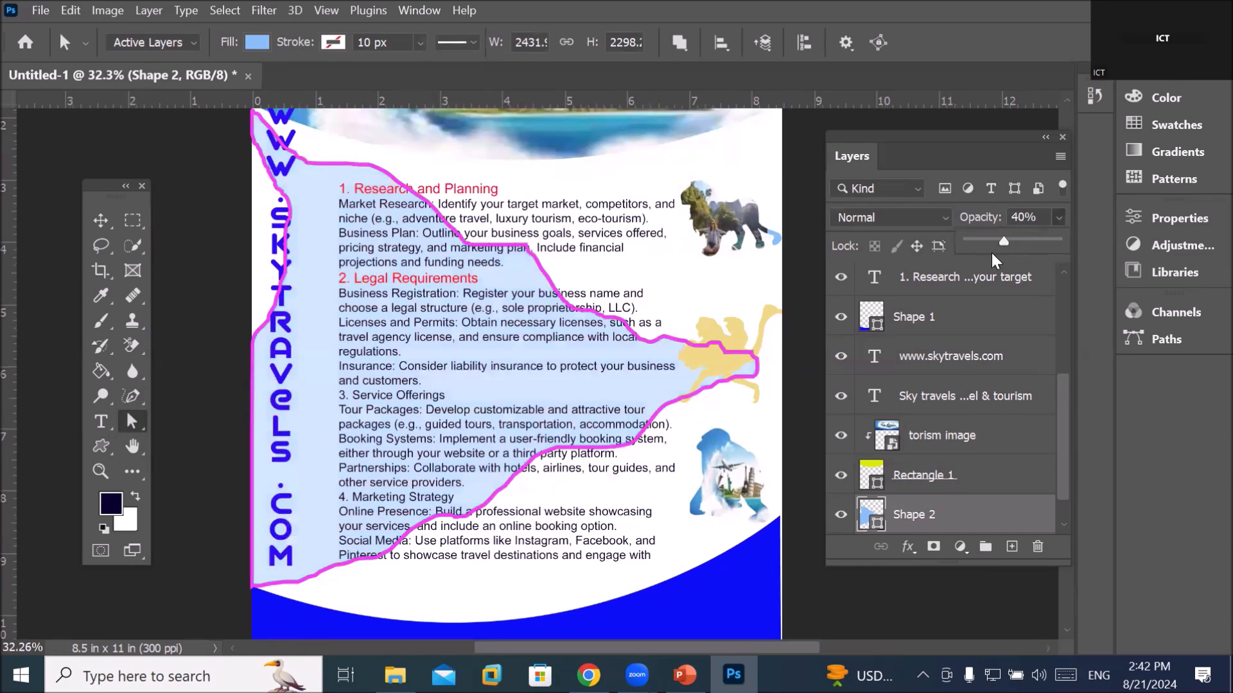
pyautogui.click(100, 221)
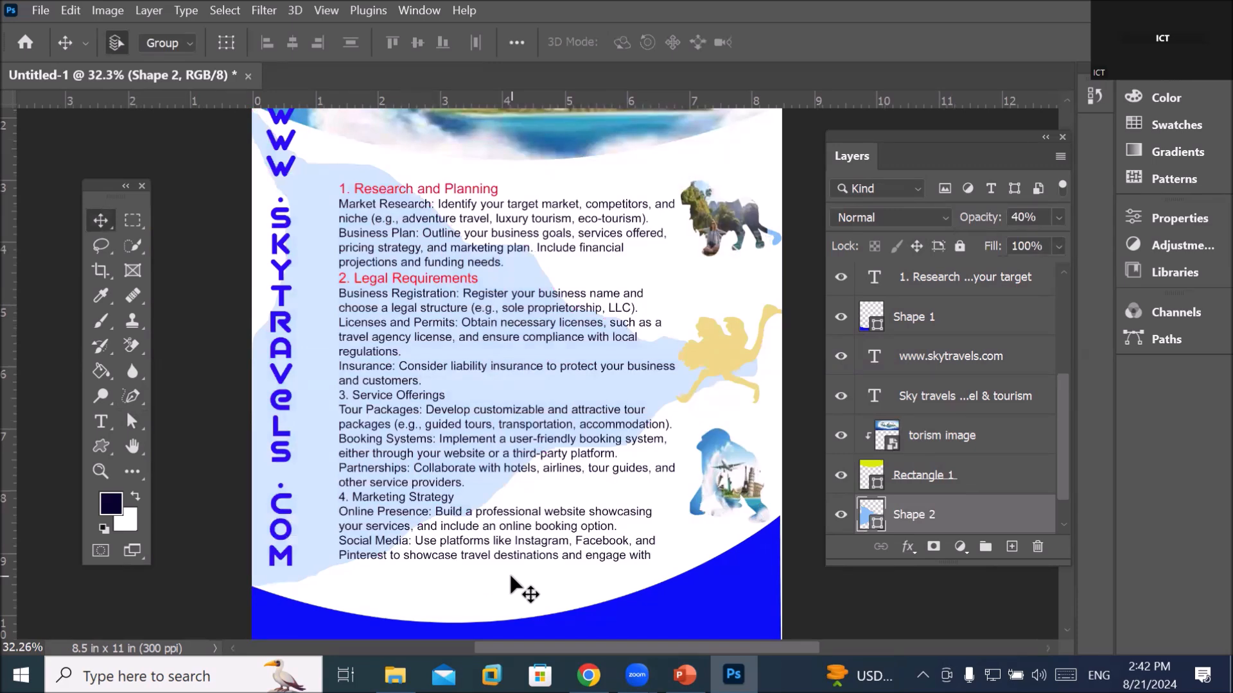
pyautogui.moveTo(1059, 443); pyautogui.dragTo(1076, 500)
pyautogui.click(918, 517)
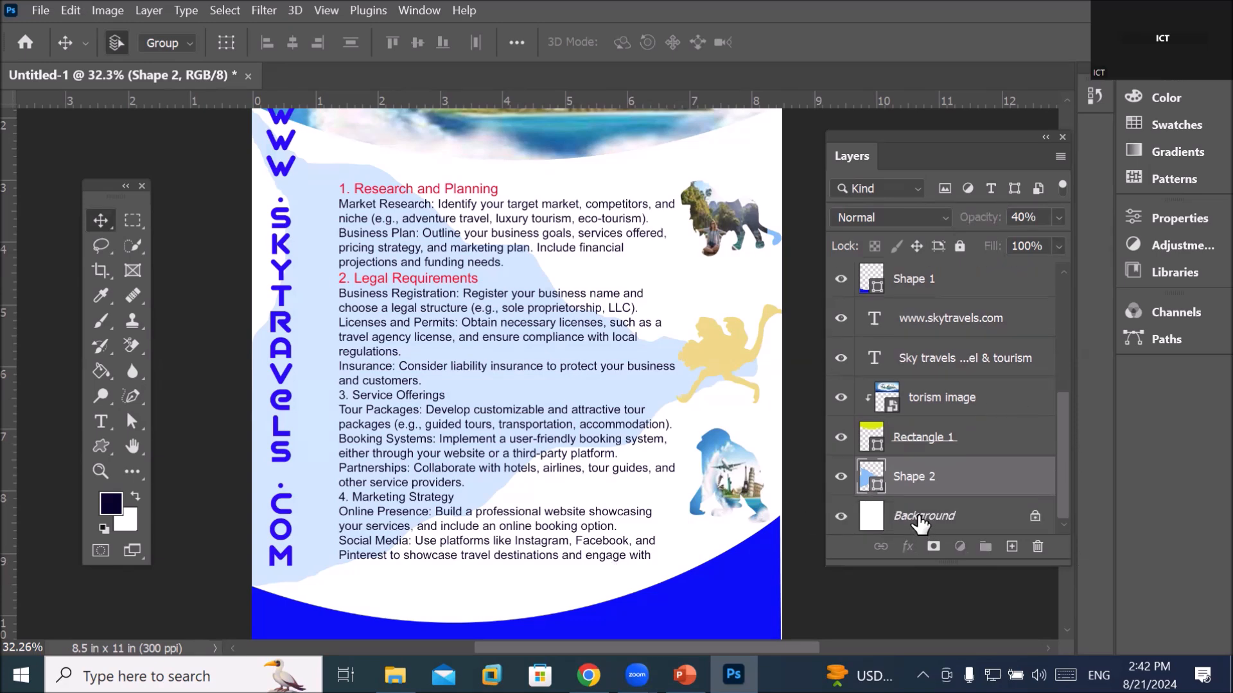
pyautogui.click(918, 519)
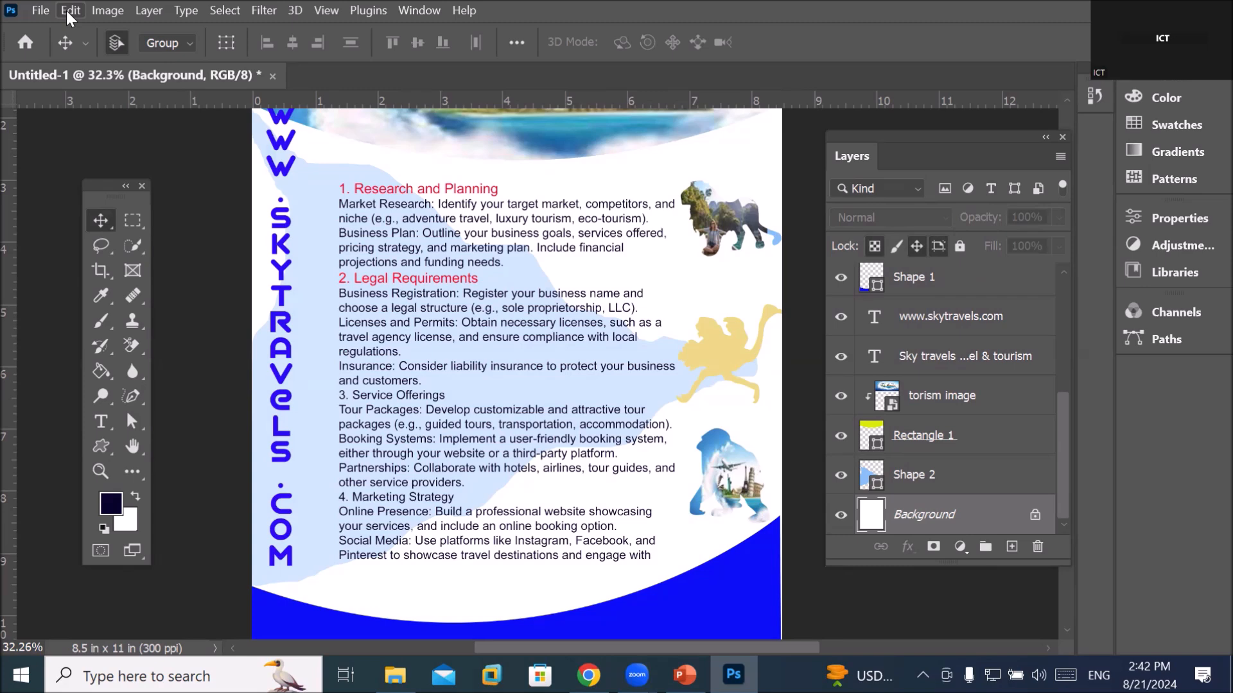
pyautogui.click(903, 479)
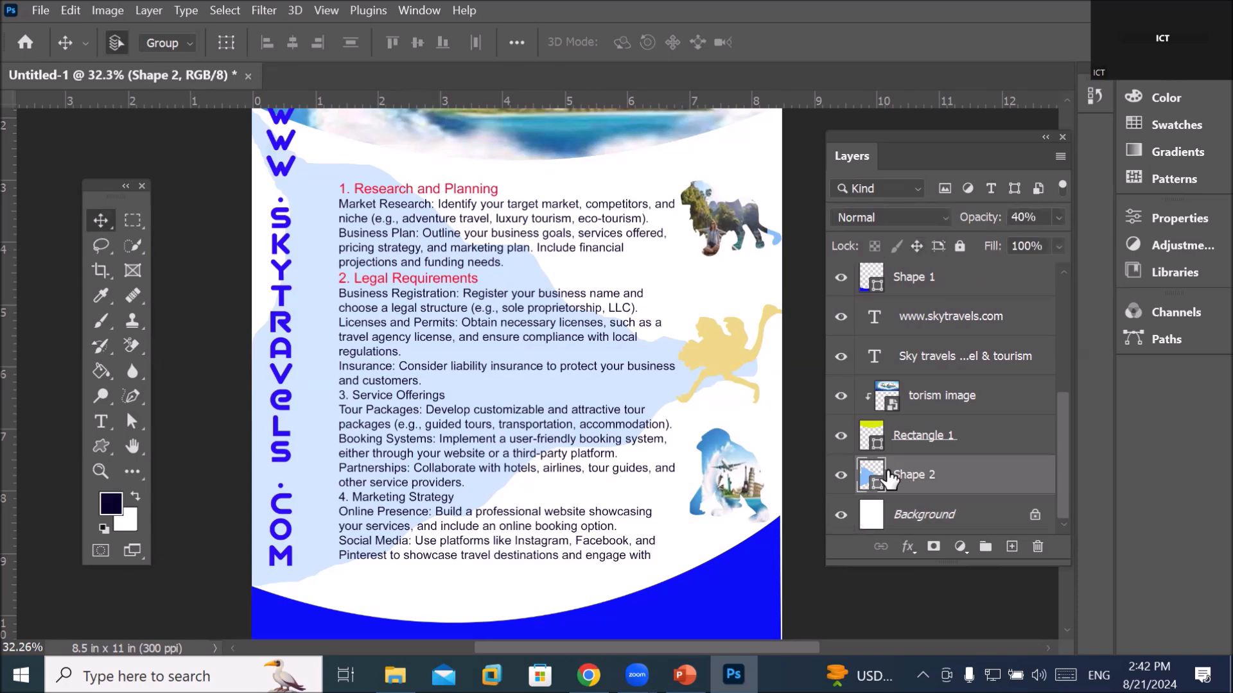
pyautogui.moveTo(395, 676)
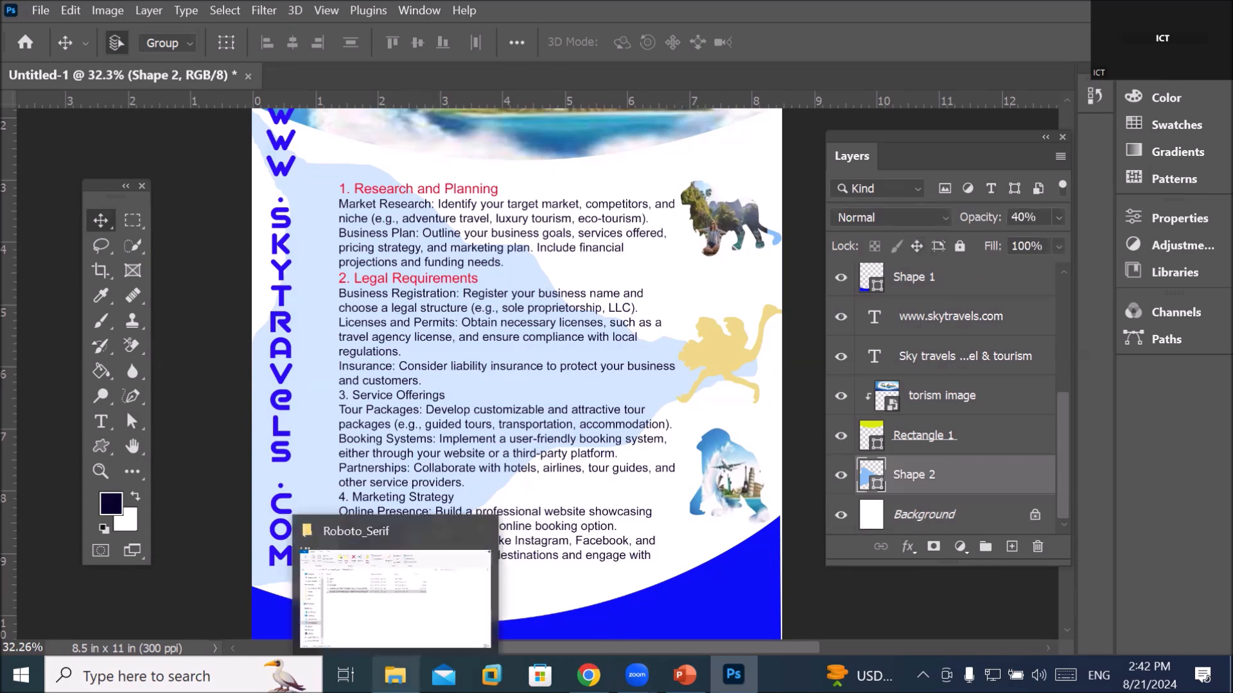
# Place the torism3 beach photo into the page as an embedded image
pyautogui.click(37, 11)
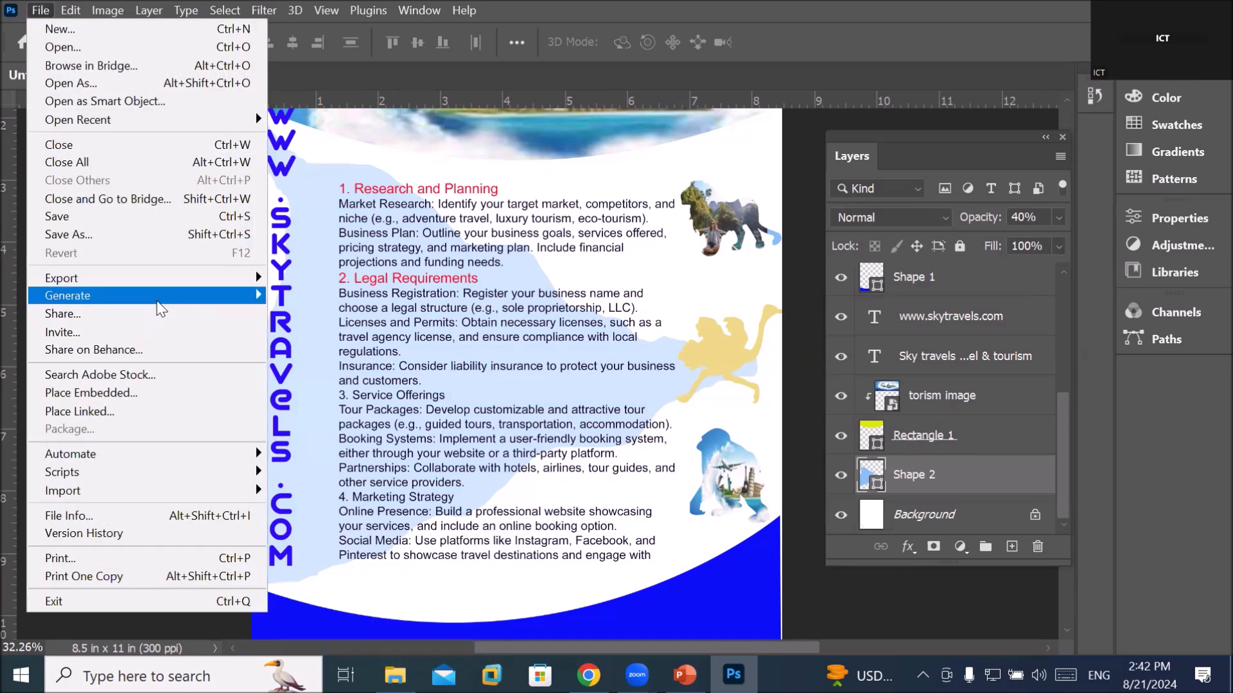
pyautogui.moveTo(161, 309)
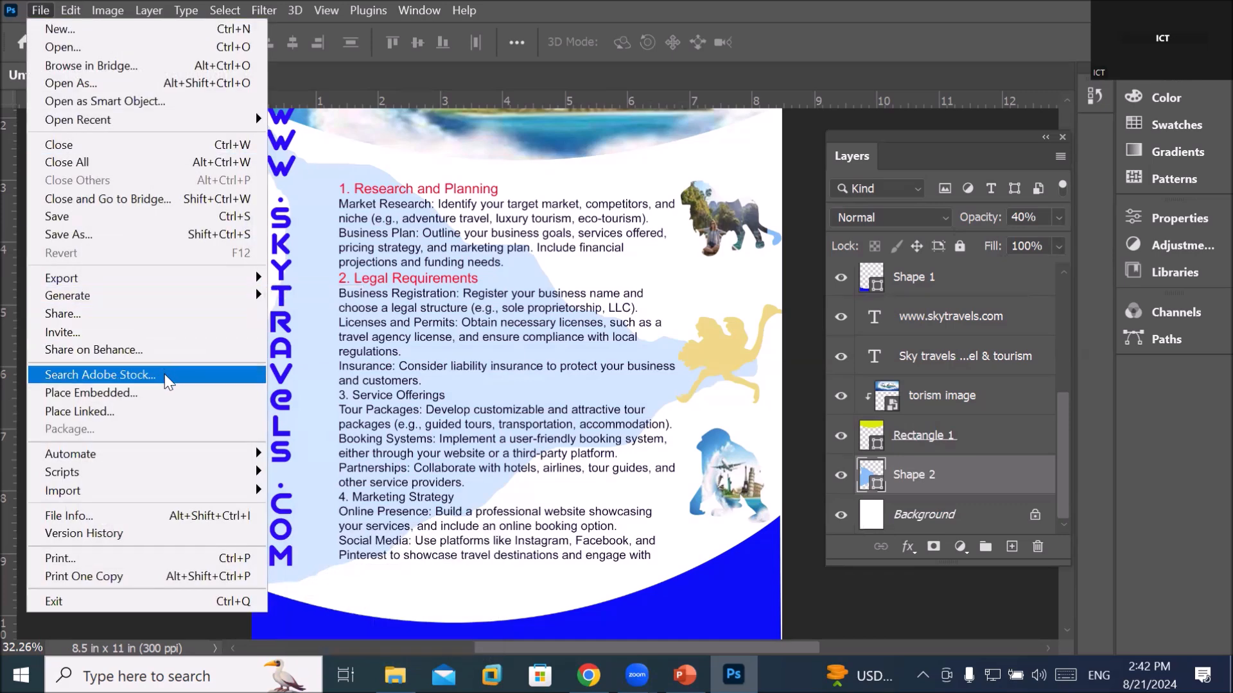
pyautogui.click(163, 390)
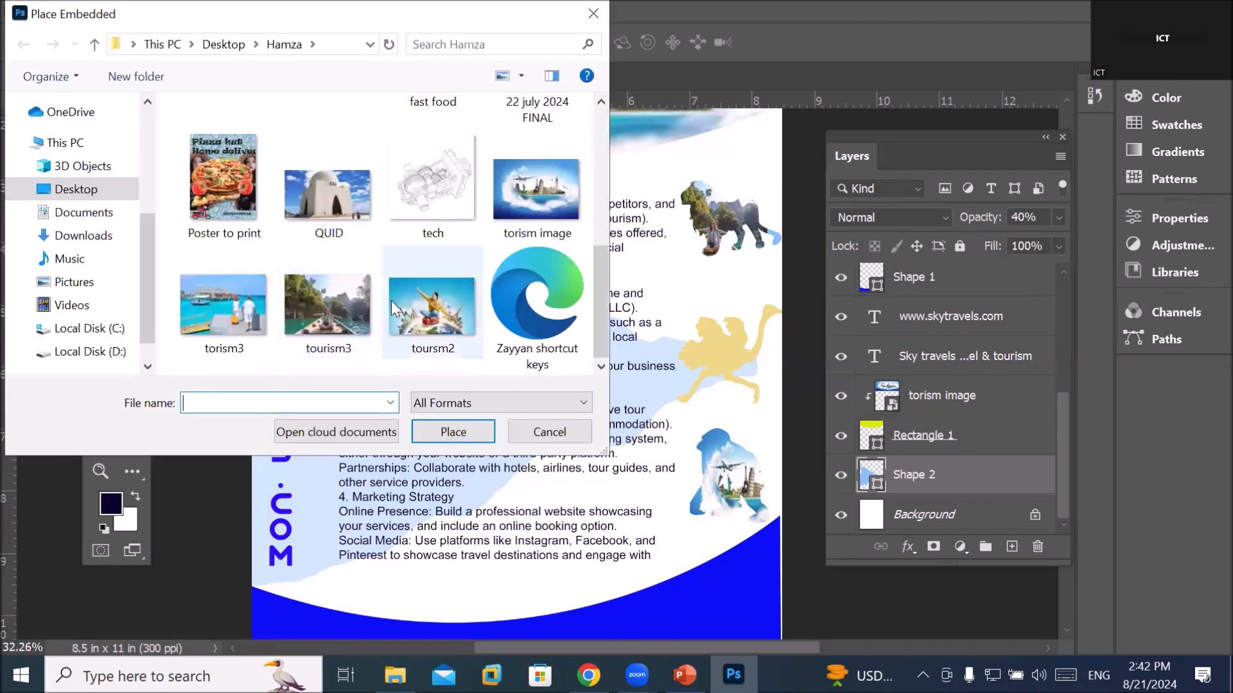
pyautogui.click(245, 323)
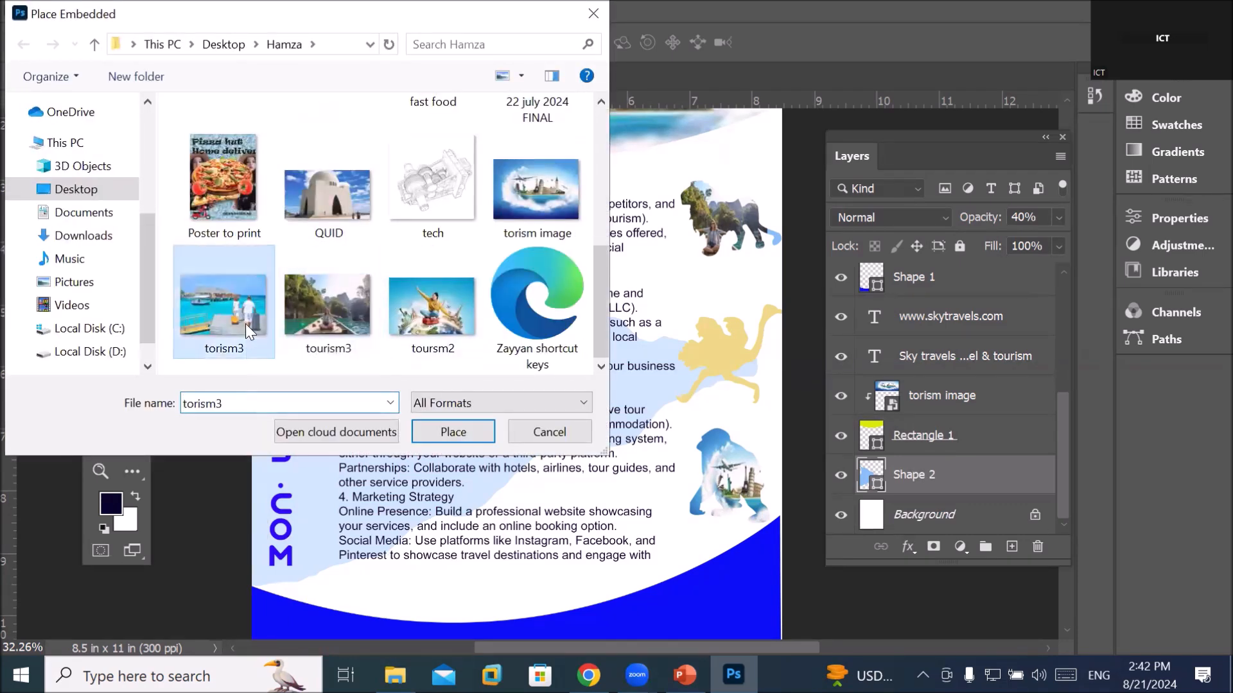
pyautogui.click(451, 432)
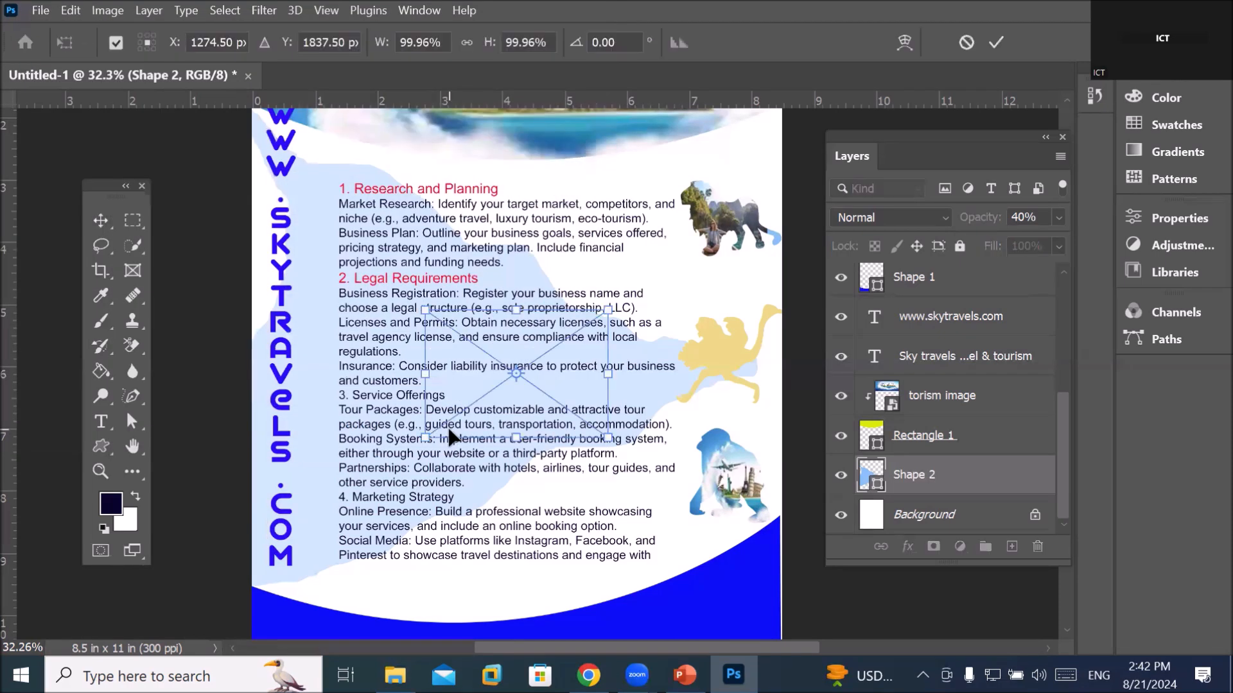
# Scale the torism3 photo up to about 292% by 349% to cover the text area
pyautogui.moveTo(417, 306); pyautogui.dragTo(224, 145)
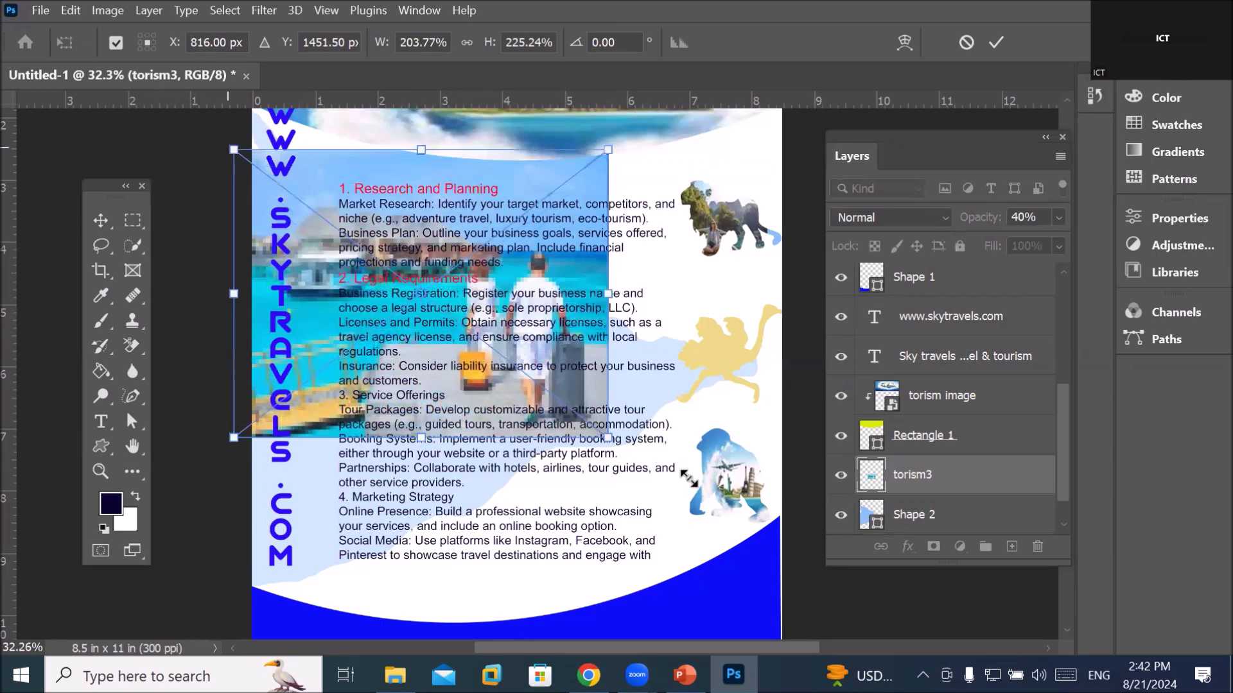
pyautogui.moveTo(607, 437); pyautogui.dragTo(769, 595)
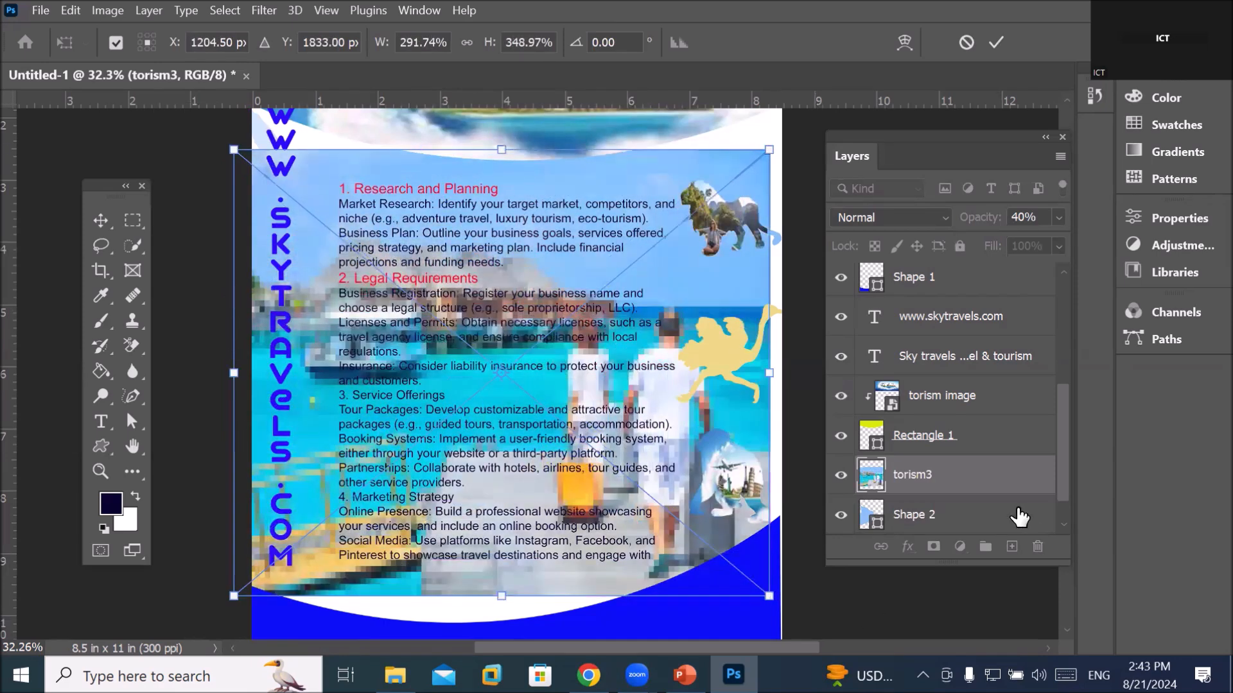
pyautogui.press('Return')
pyautogui.press('0')
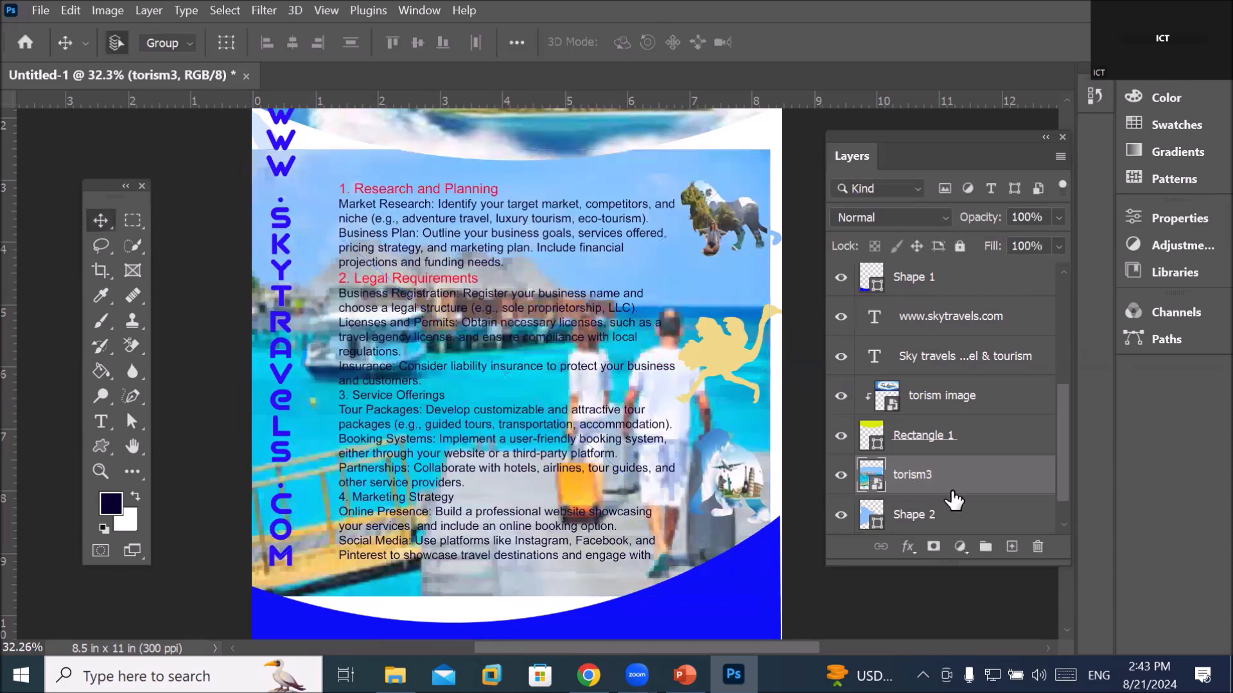
# Clip the torism3 photo into Shape 2 and set Shape 2's opacity to 58%
pyautogui.keyDown('alt'); pyautogui.click(955, 484); pyautogui.keyUp('alt')
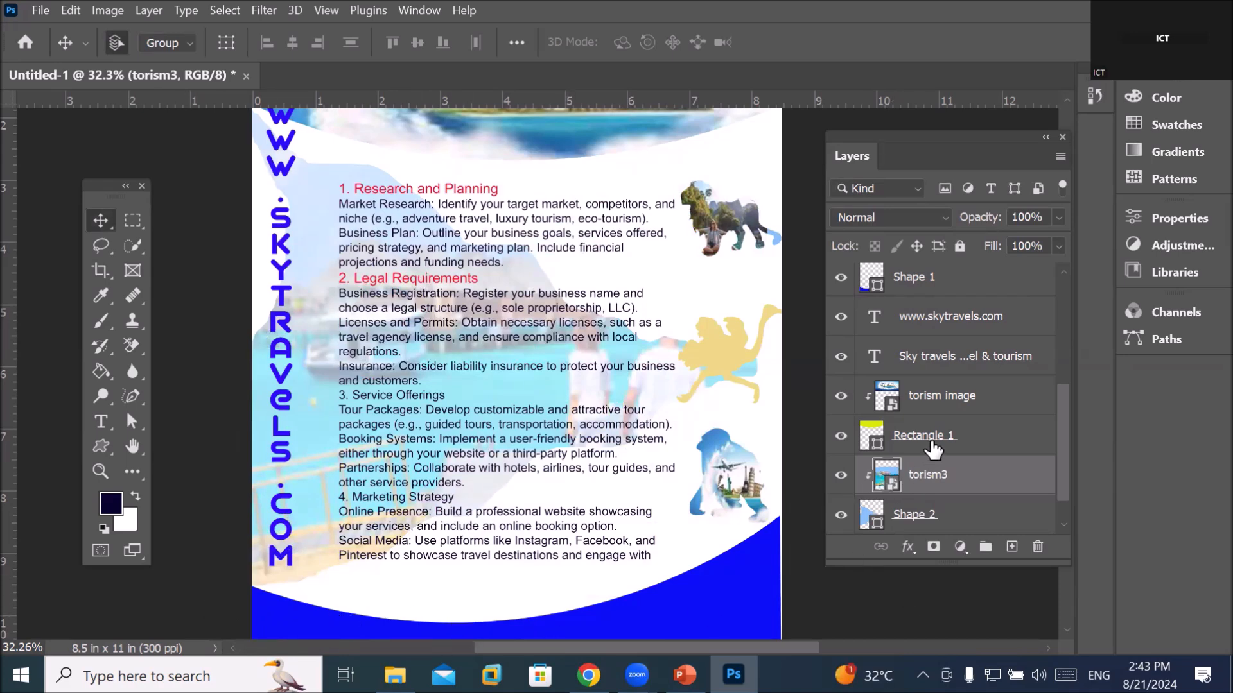
pyautogui.click(927, 521)
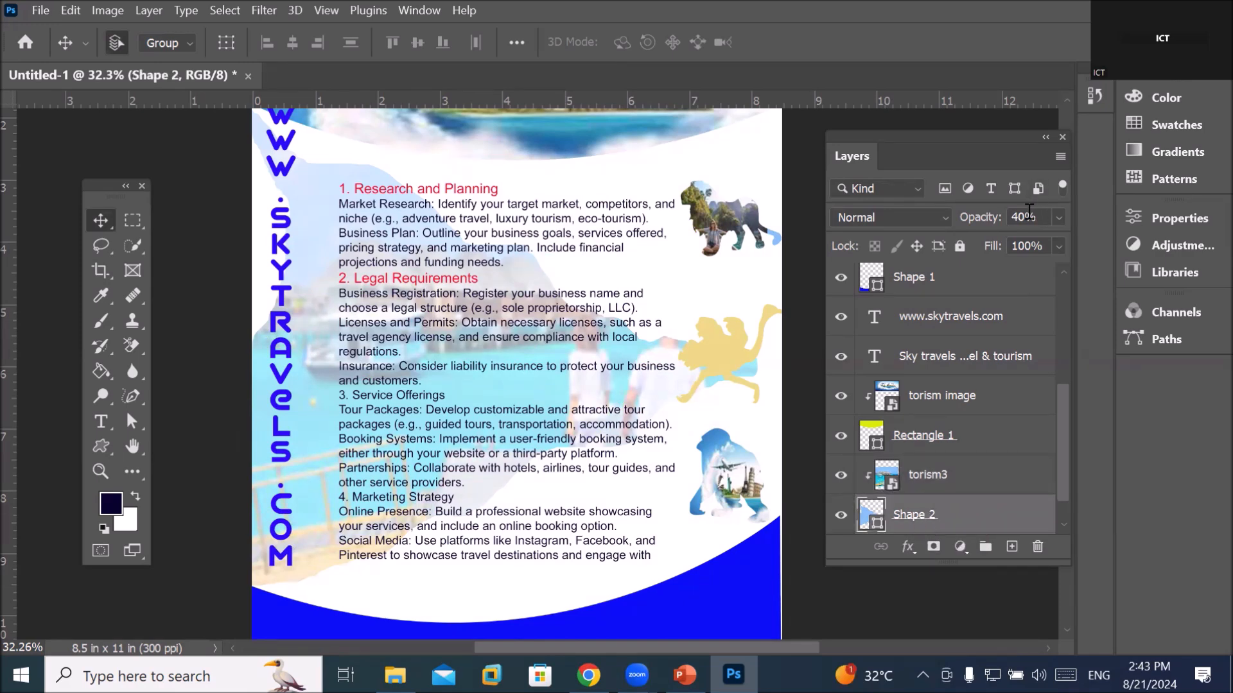
pyautogui.click(1058, 216)
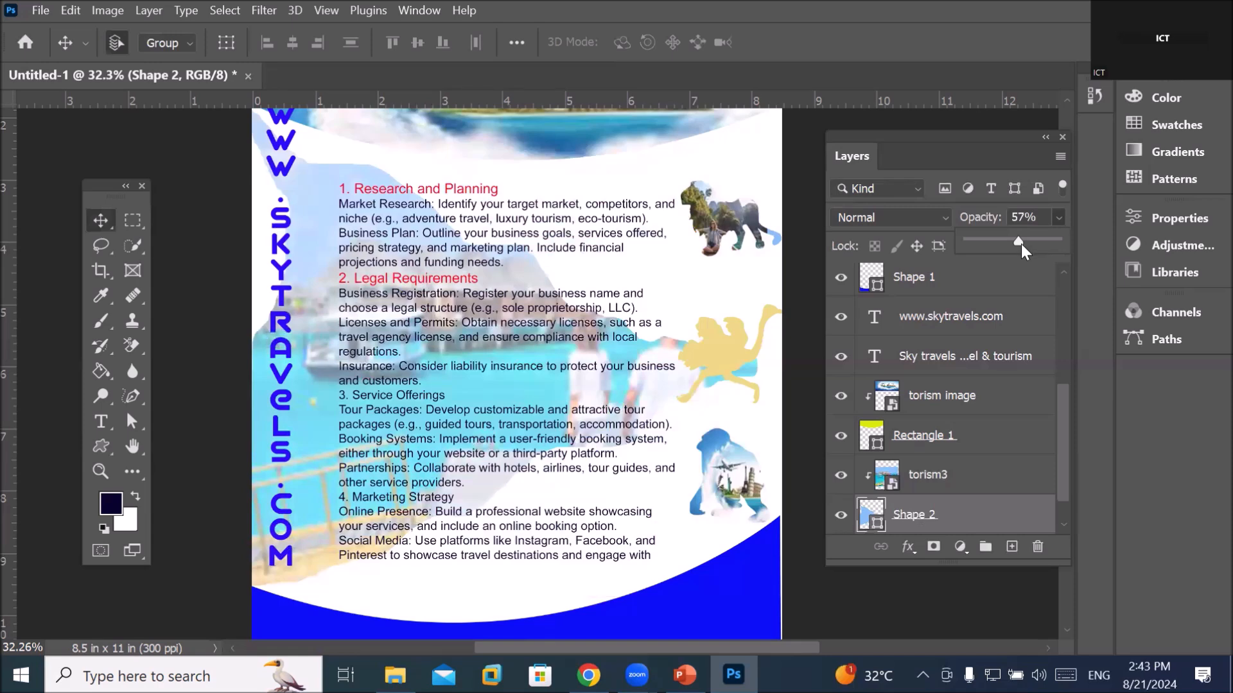
pyautogui.moveTo(1036, 243); pyautogui.dragTo(1070, 235)
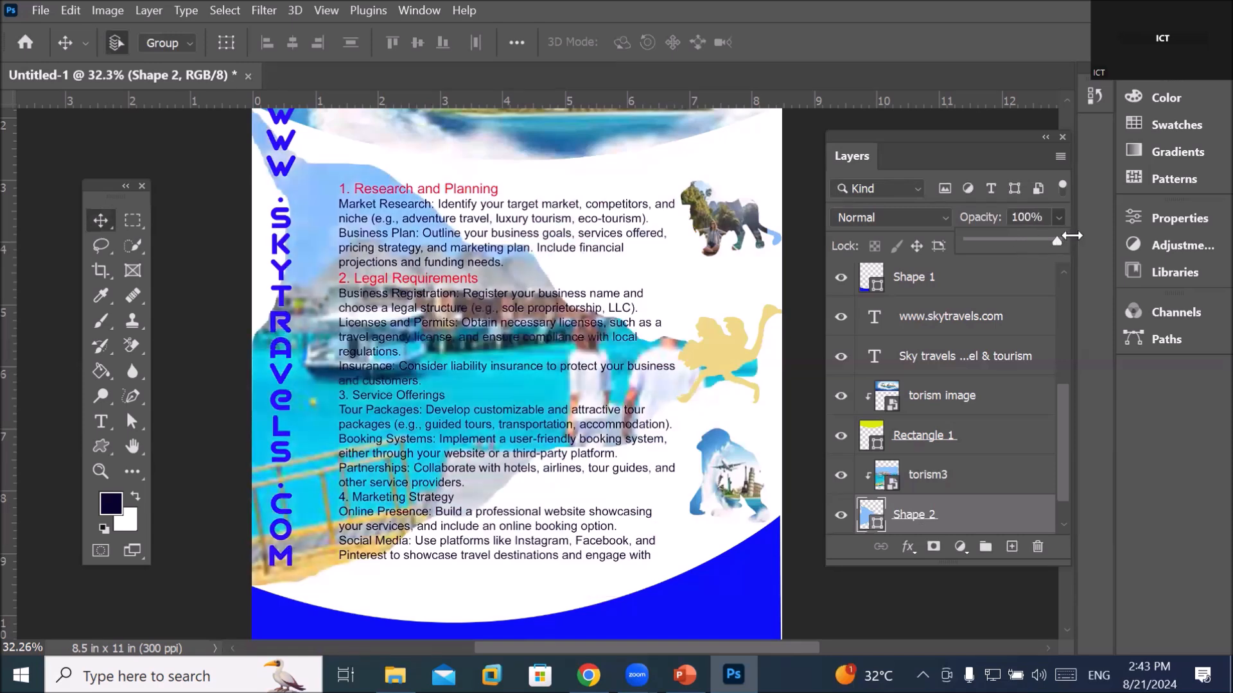
pyautogui.scroll(2, 668, 369)
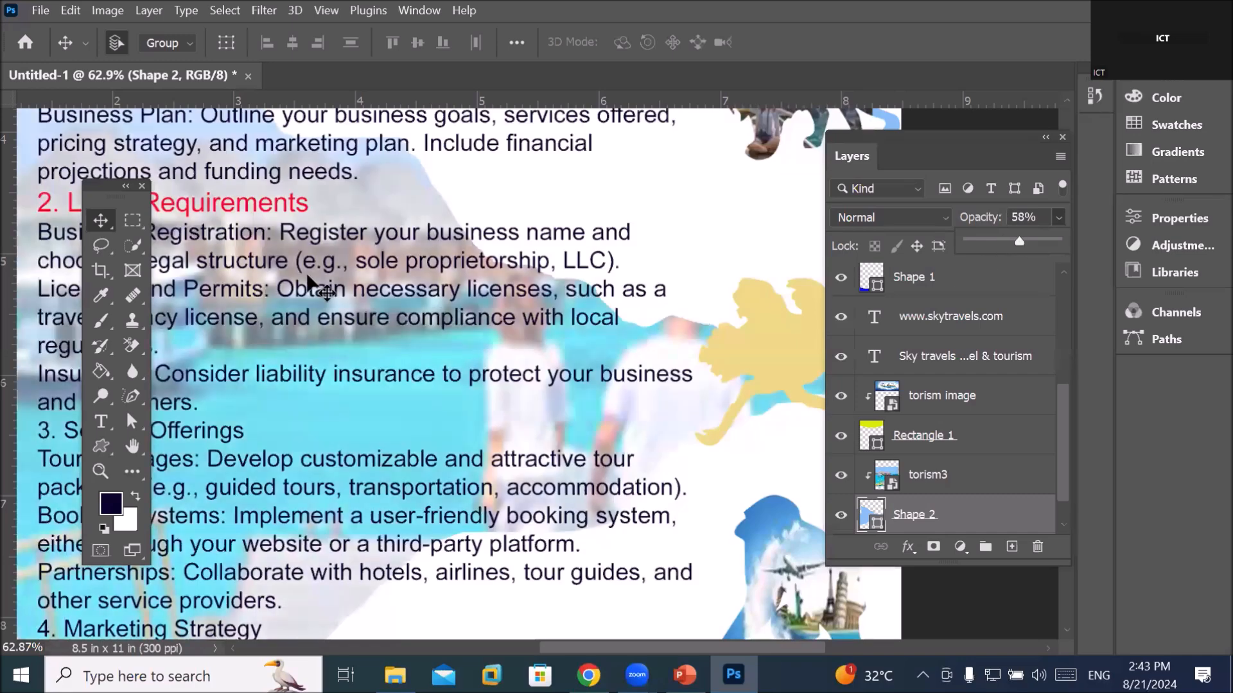
pyautogui.click(96, 219)
# Deselect all layers and zoom out on the flyer
pyautogui.scroll(-4, 555, 296)
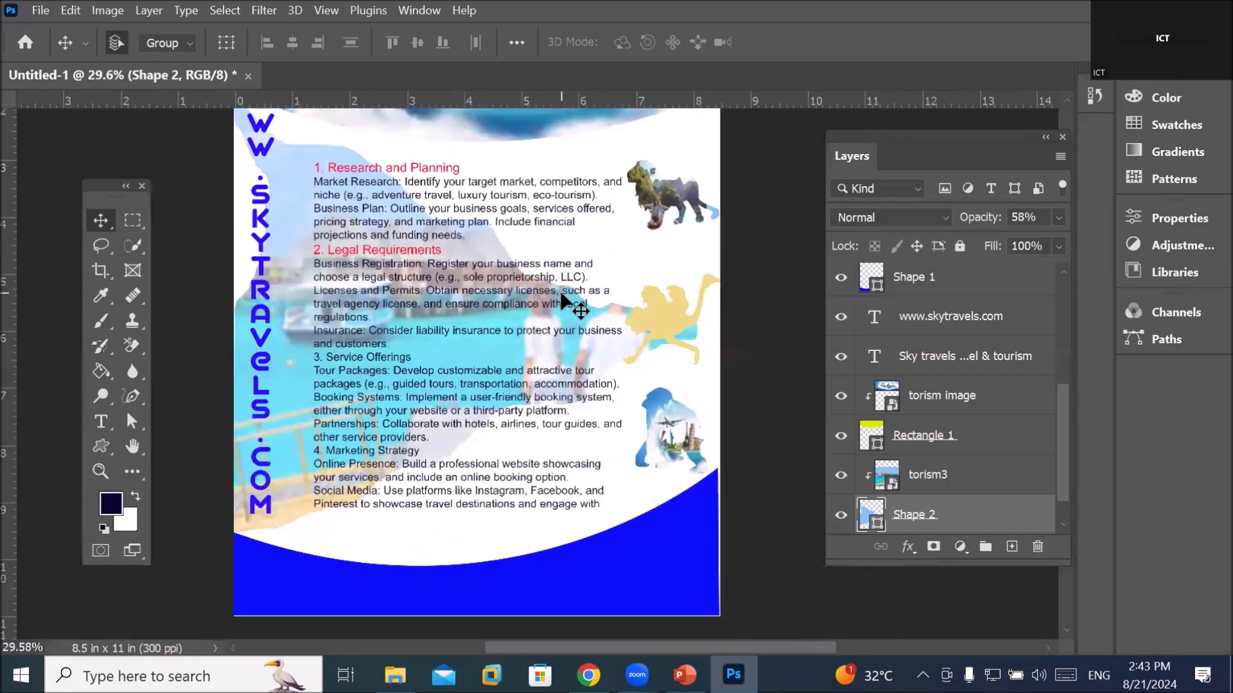
pyautogui.click(757, 244)
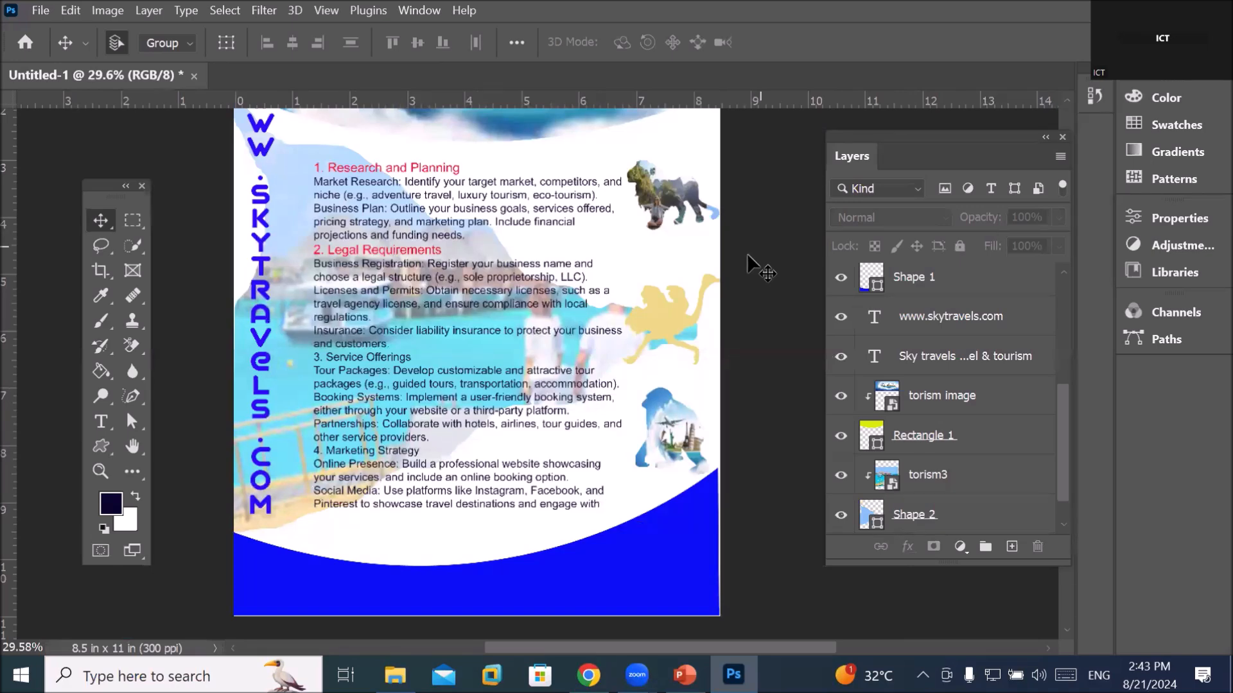
pyautogui.scroll(-2, 668, 350)
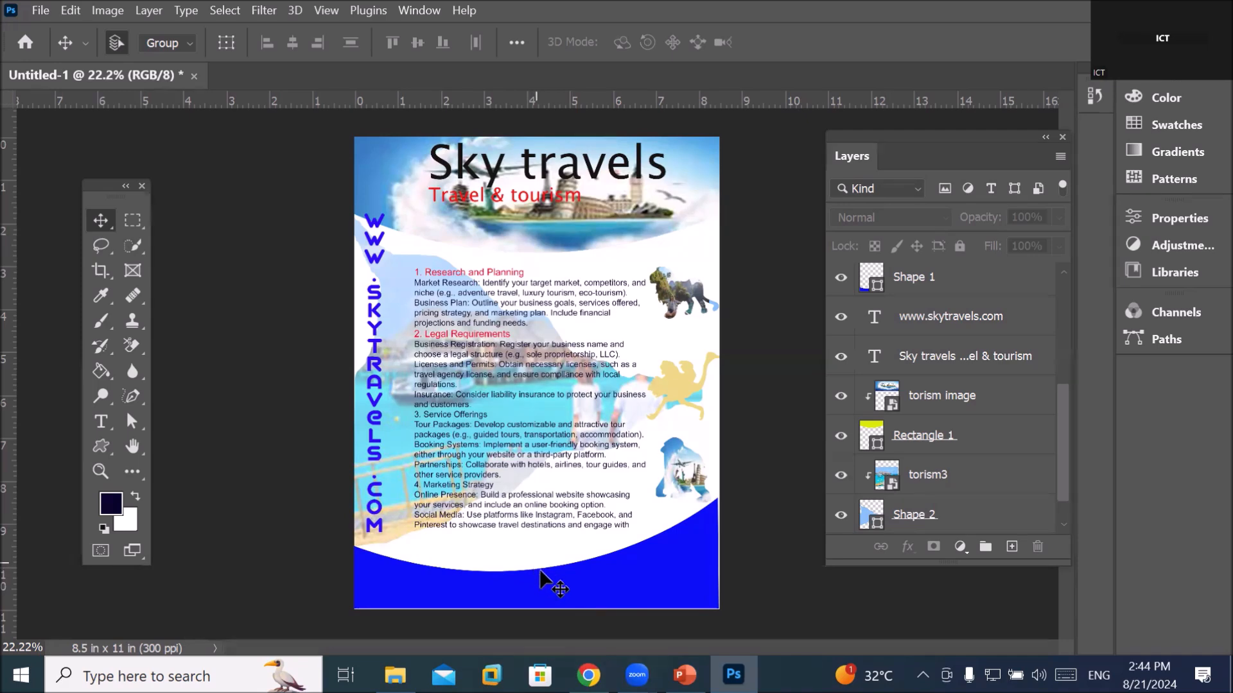
# Open the Flaticon website in a new tab via a Google search for 'flaticon'
pyautogui.click(588, 675)
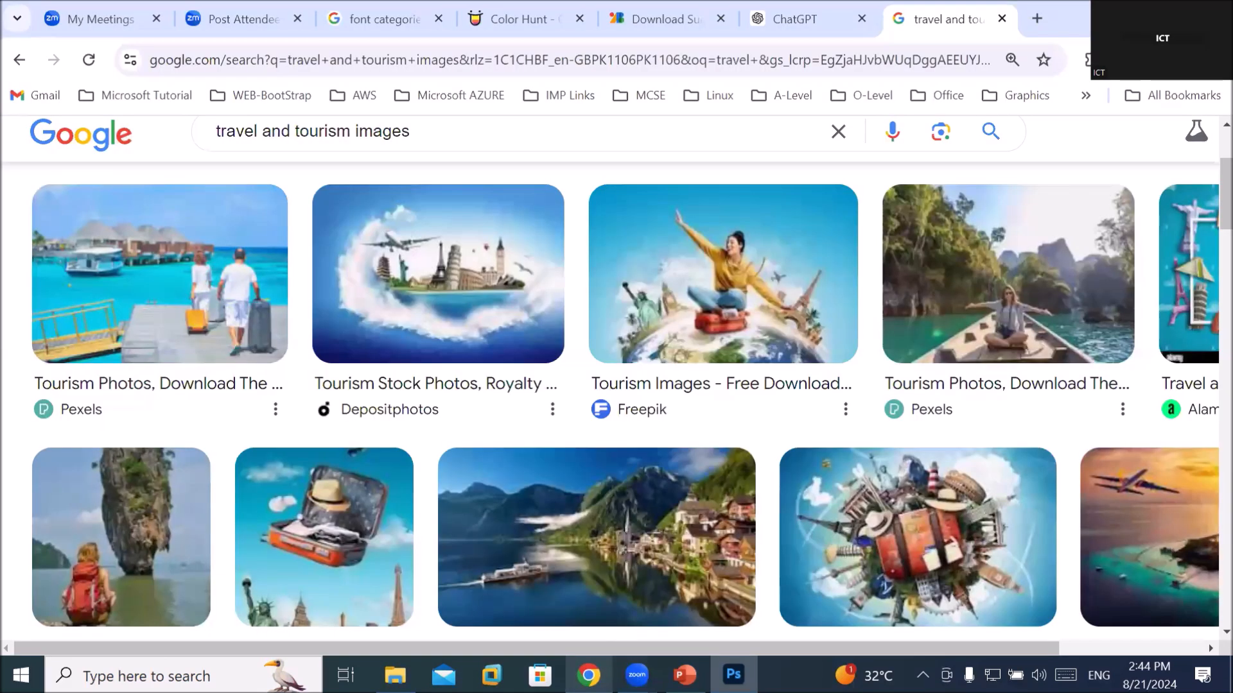
pyautogui.click(1037, 18)
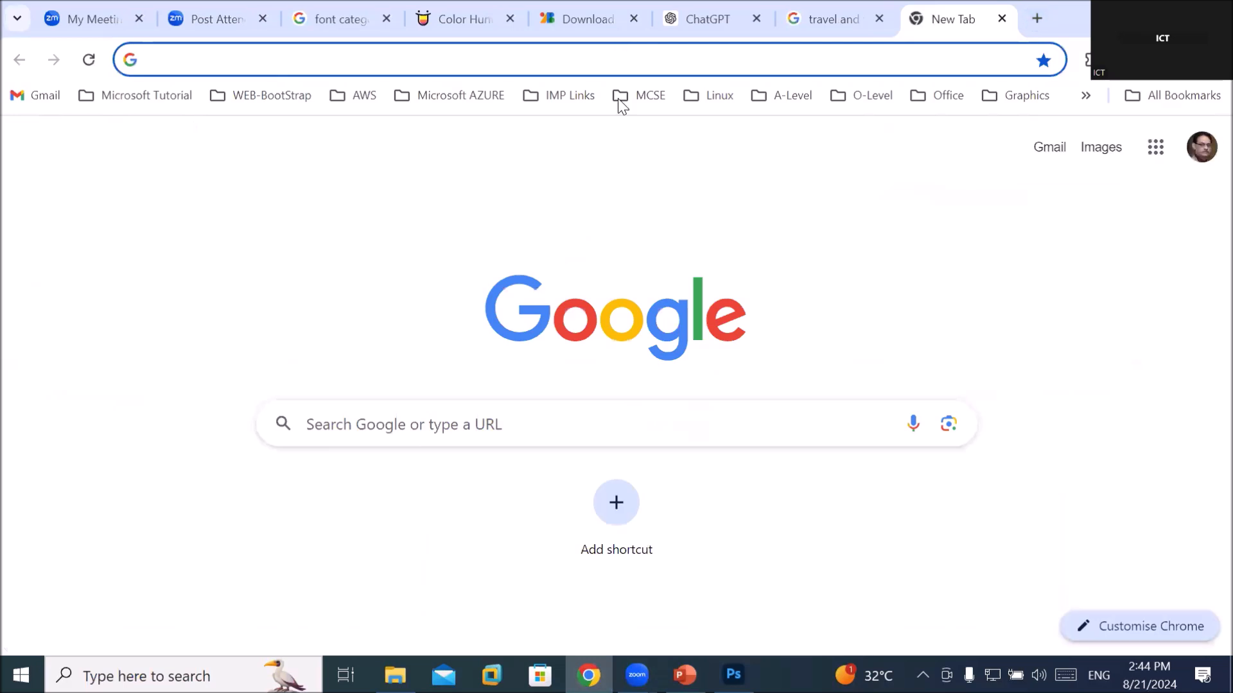
pyautogui.click(504, 425)
pyautogui.write('fla')
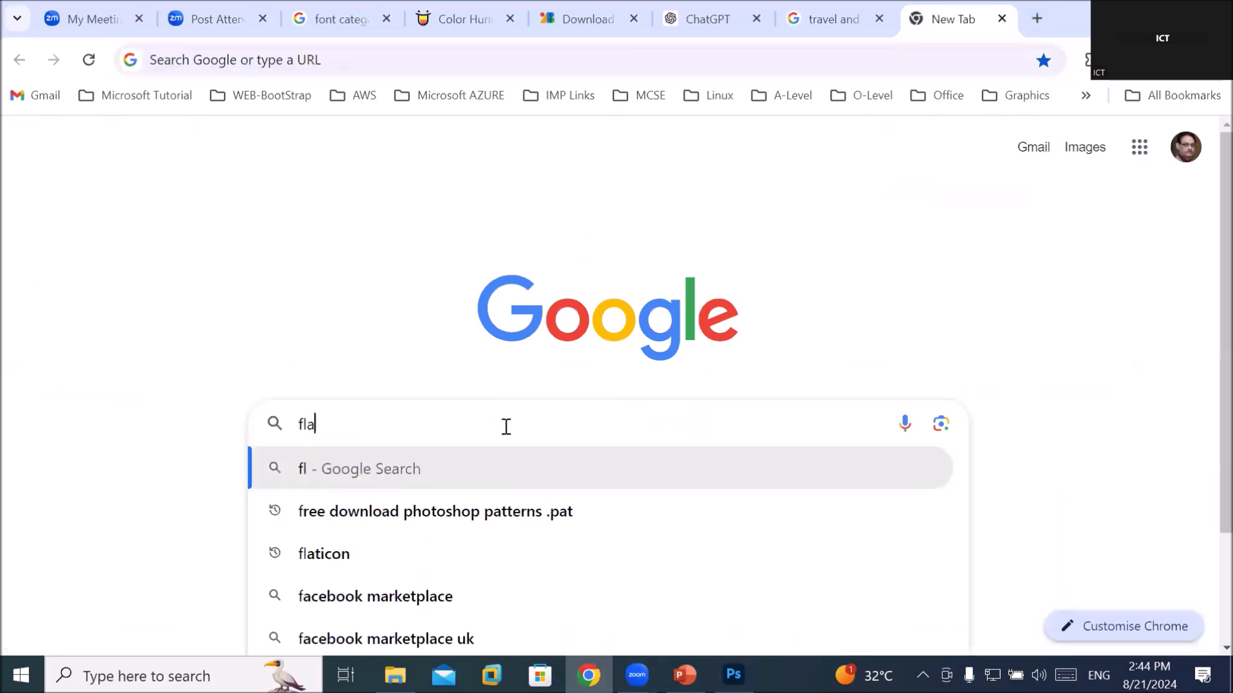
pyautogui.write('ticon')
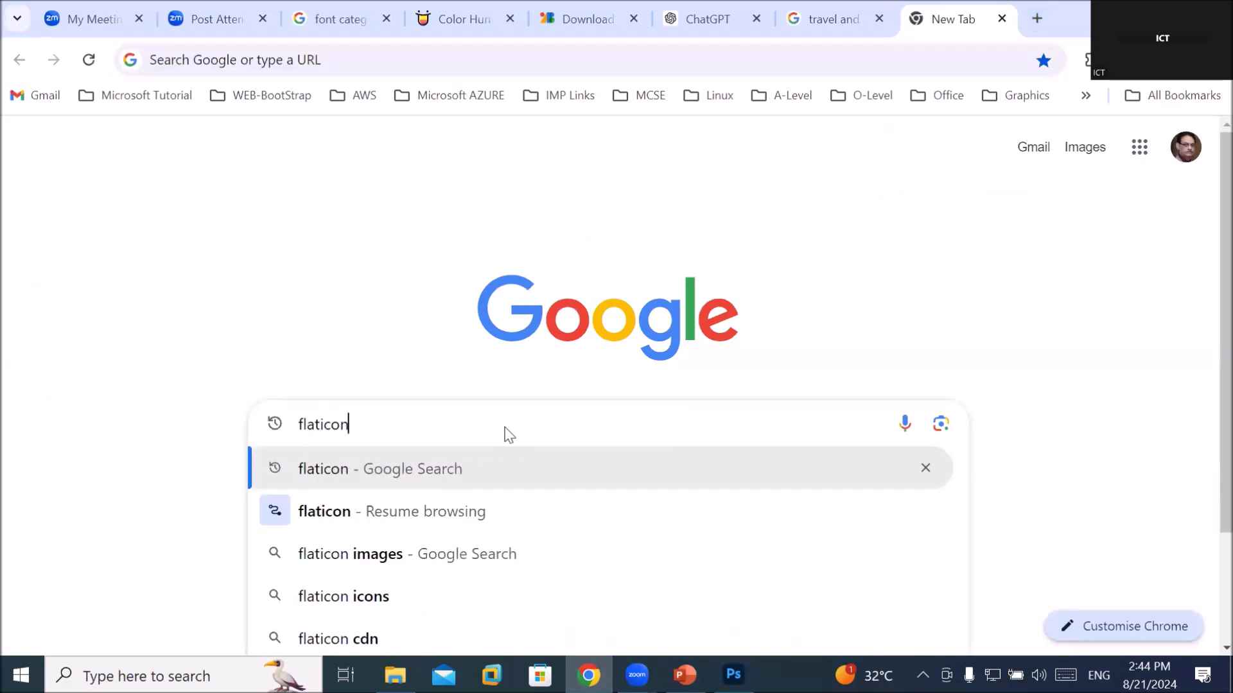
pyautogui.press('Return')
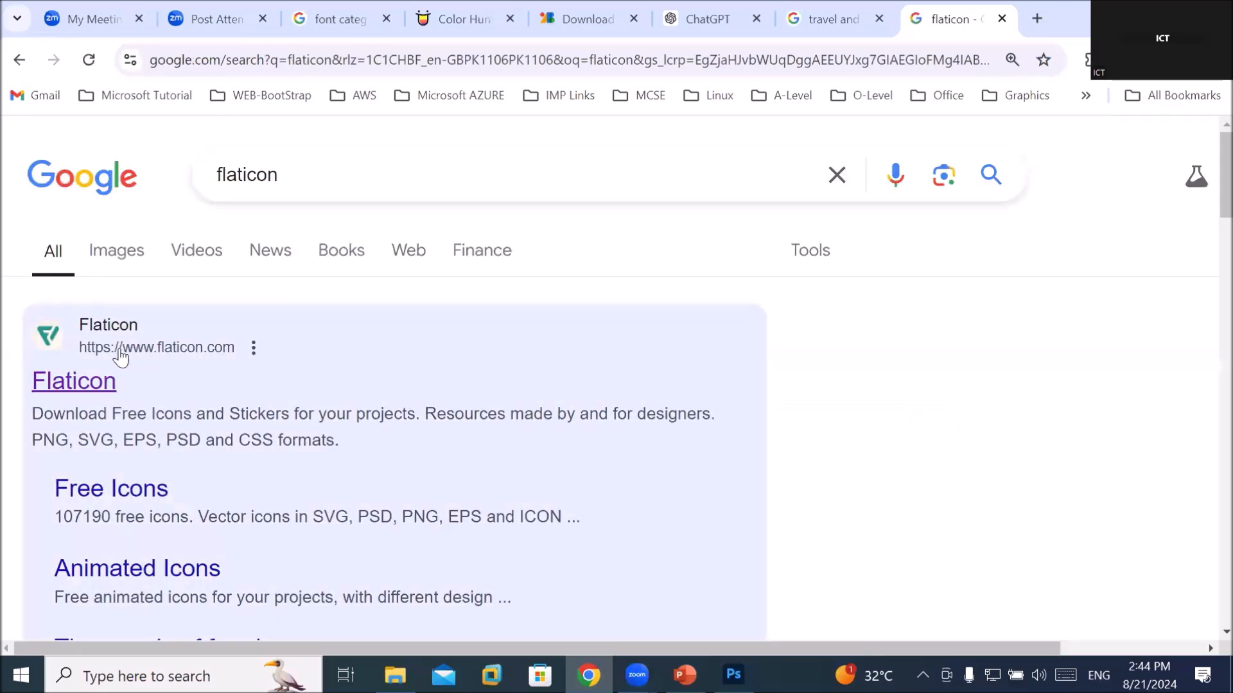
pyautogui.click(97, 381)
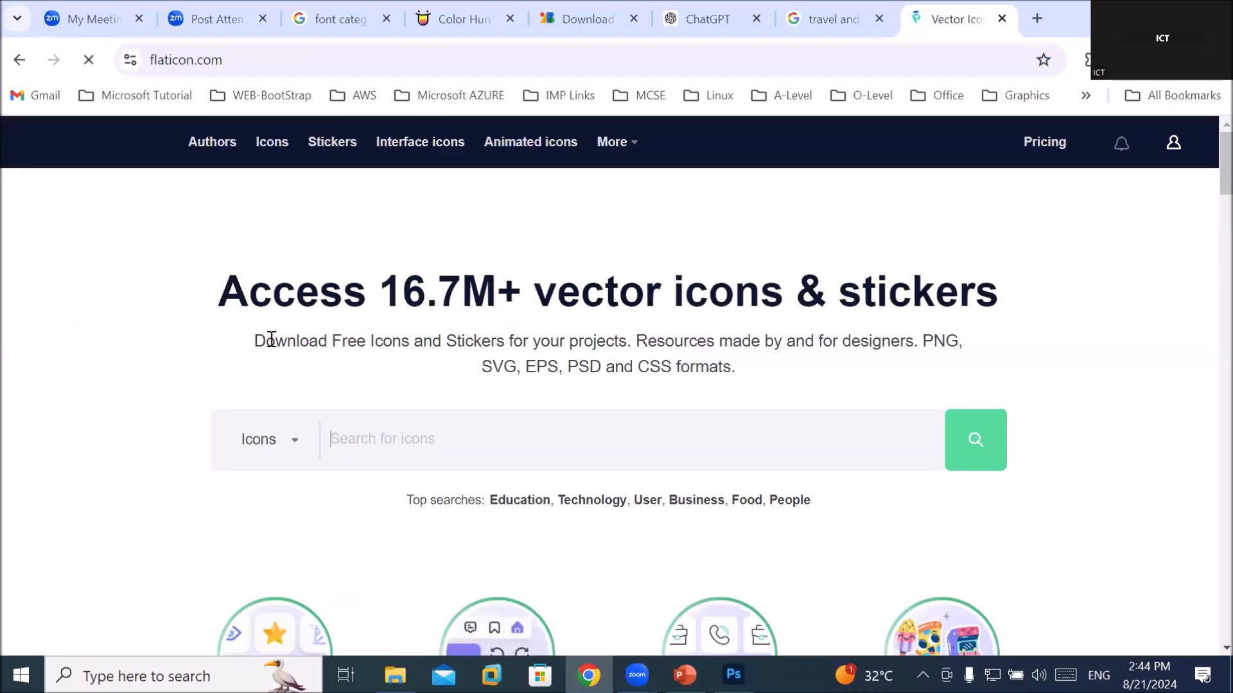
pyautogui.scroll(-4, 308, 326)
pyautogui.scroll(2, 347, 315)
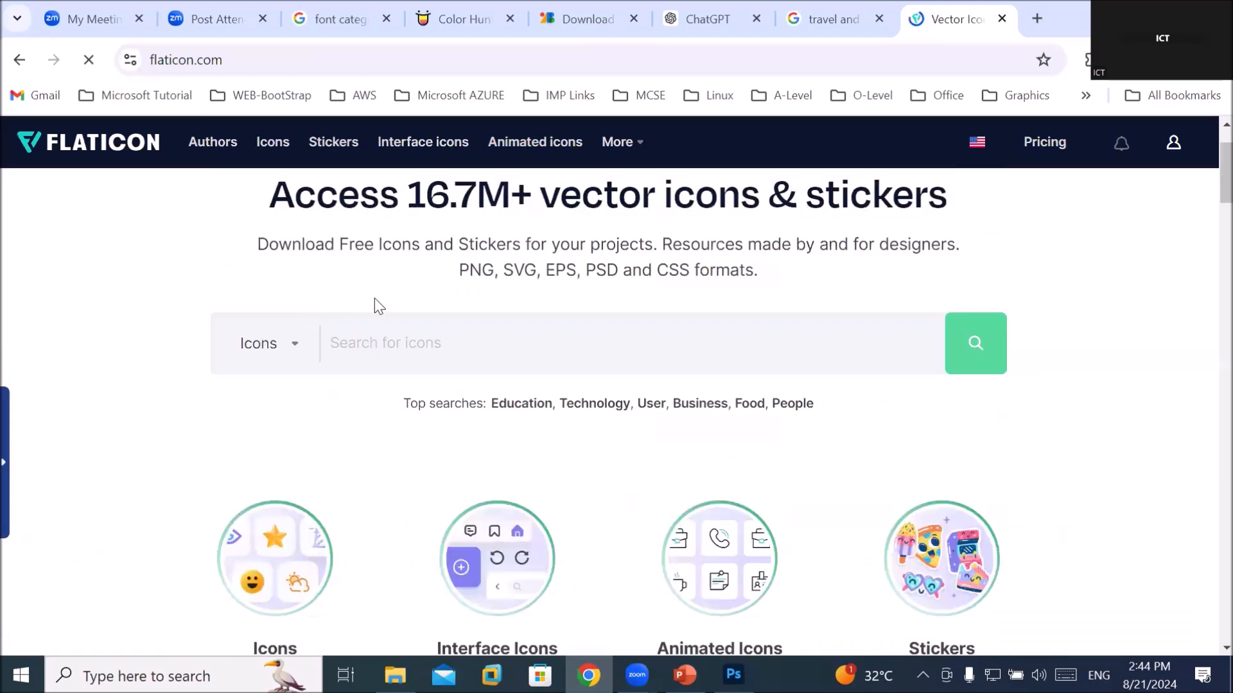
# Search Flaticon for 'social media' icons
pyautogui.click(427, 344)
pyautogui.write('w')
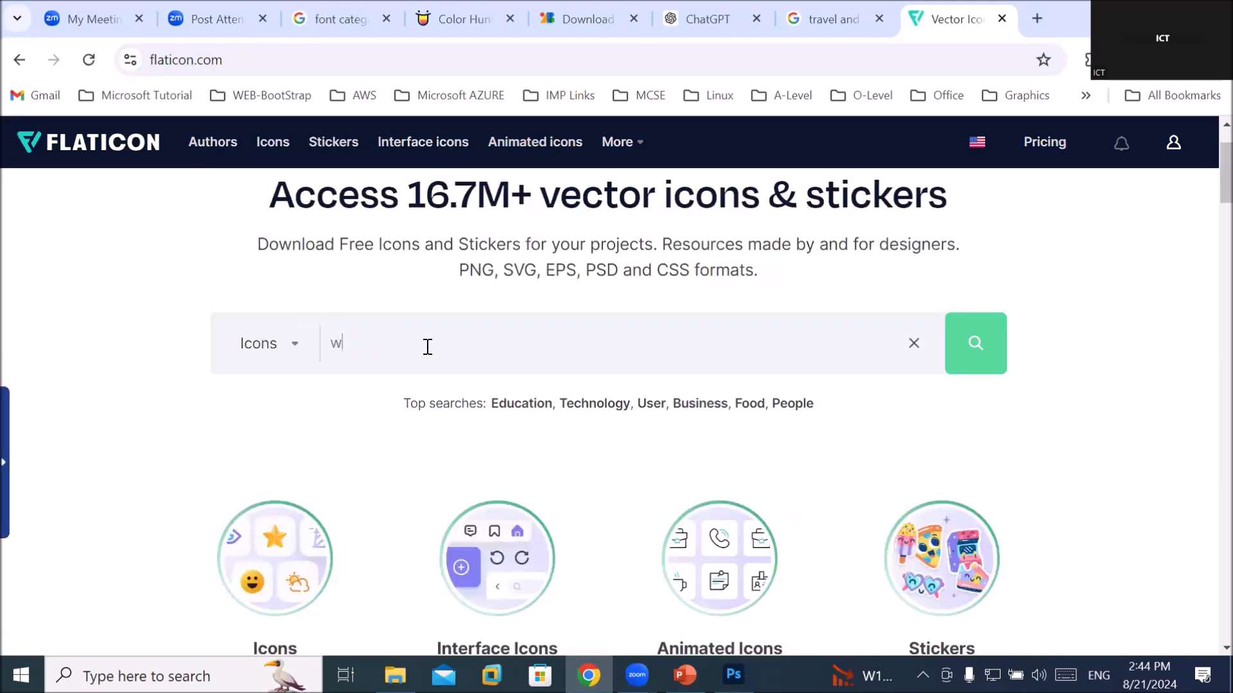
pyautogui.press('BackSpace')
pyautogui.write('social')
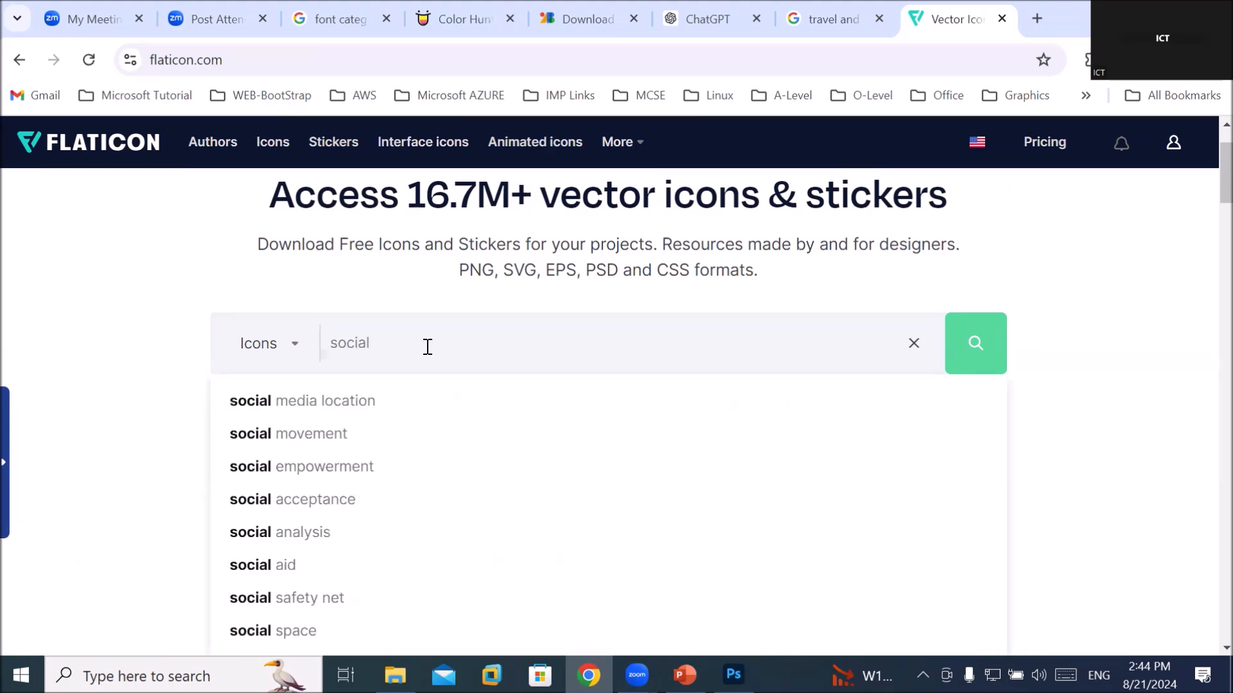
pyautogui.write(' media')
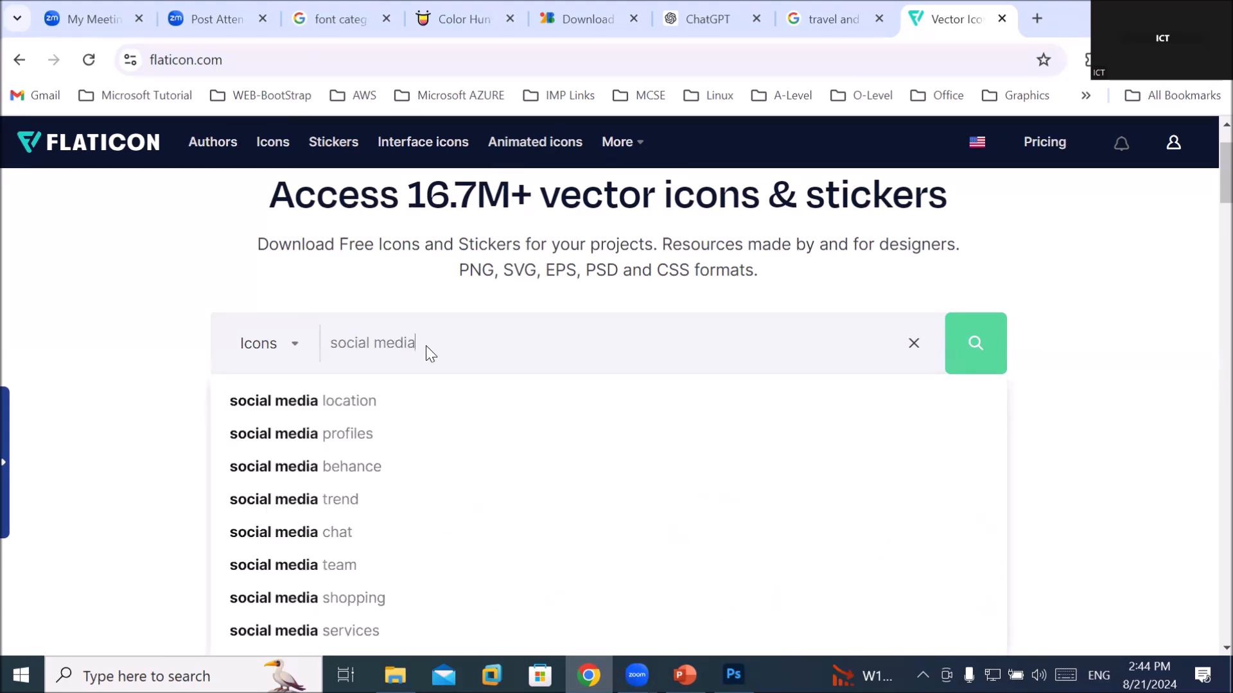
pyautogui.press('Return')
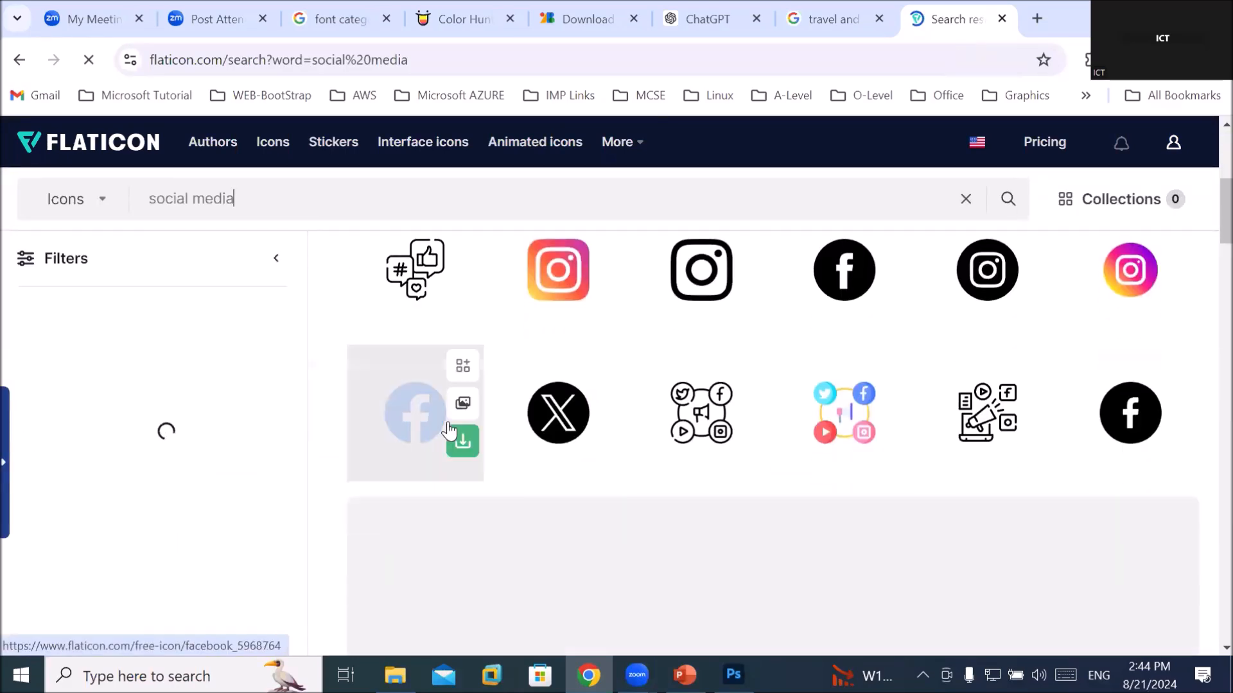
# Download the WhatsApp icon as a free PNG and dismiss the attribution reminder
pyautogui.scroll(-5, 605, 303)
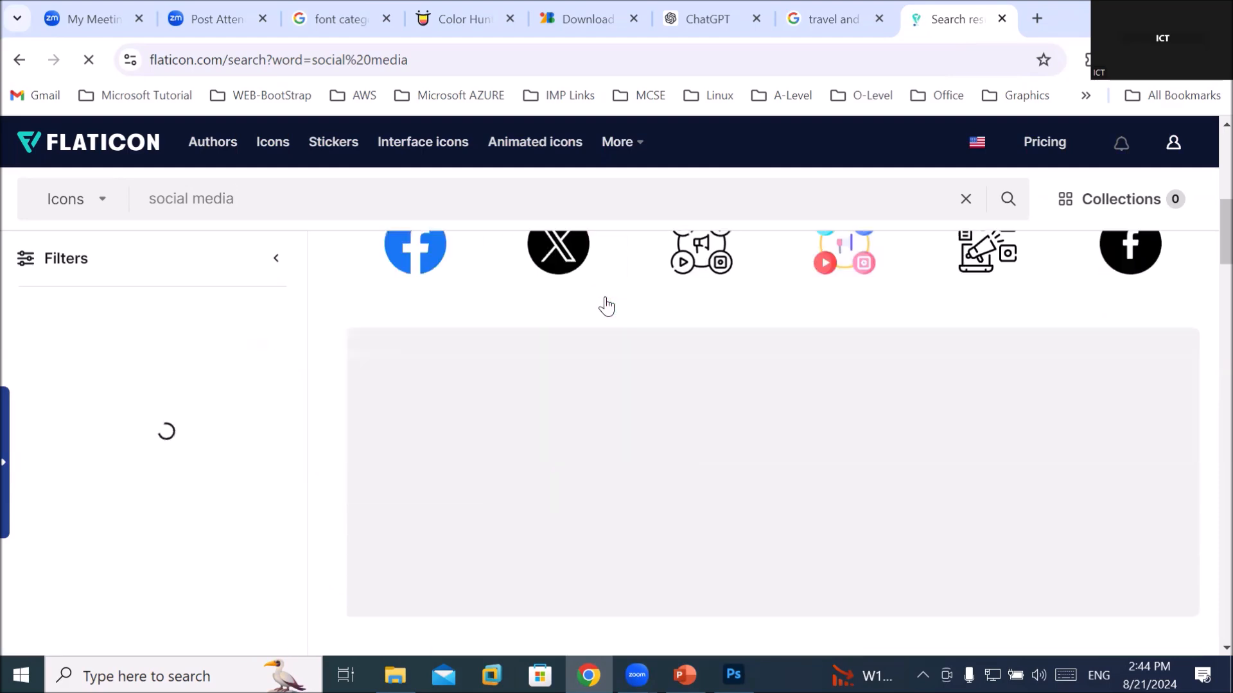
pyautogui.scroll(-3, 608, 349)
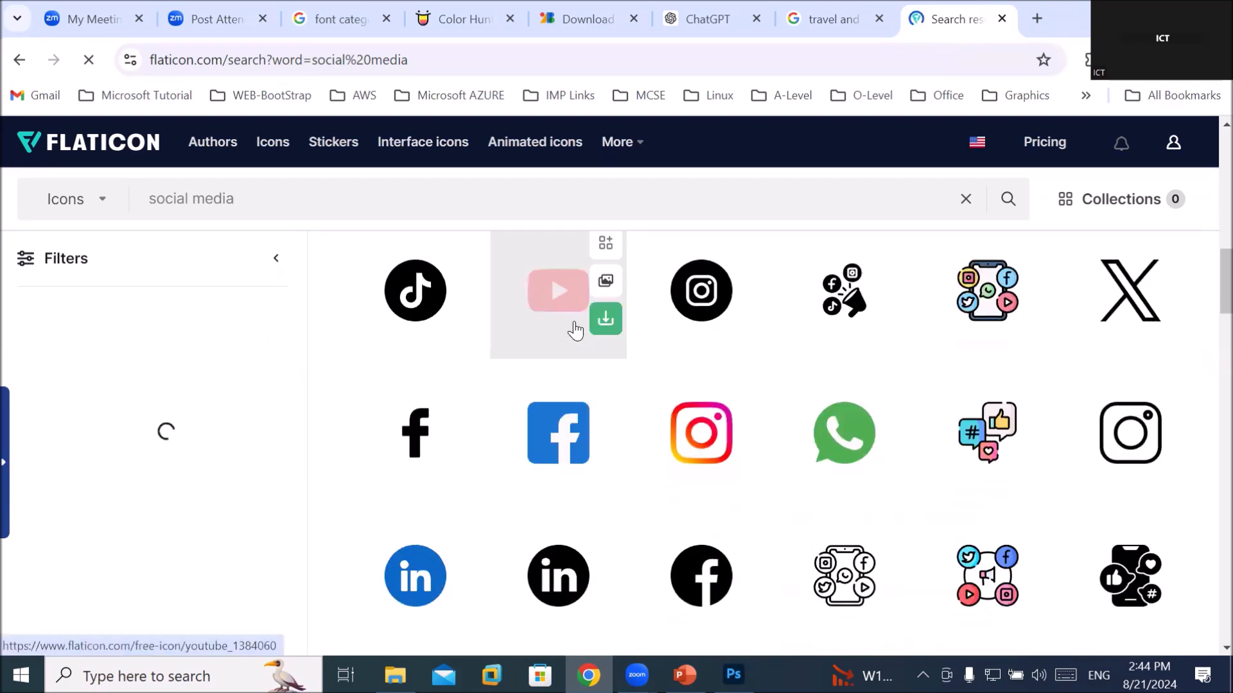
pyautogui.scroll(-3, 575, 330)
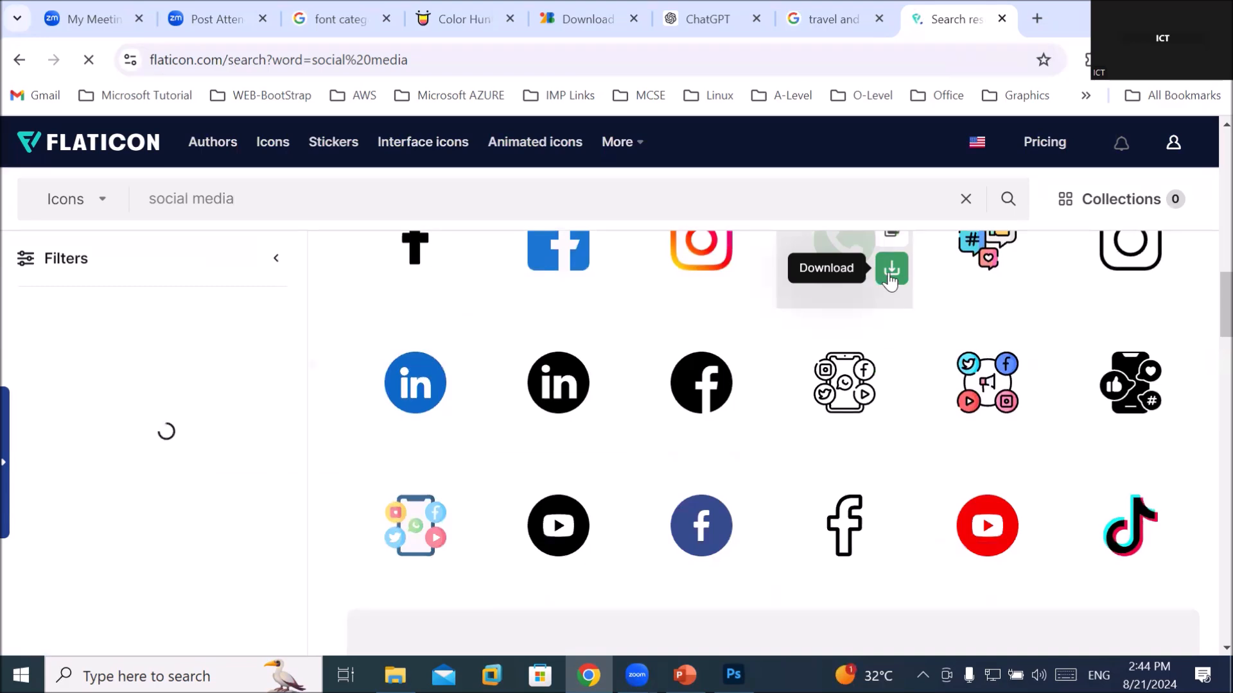
pyautogui.click(892, 268)
pyautogui.click(828, 379)
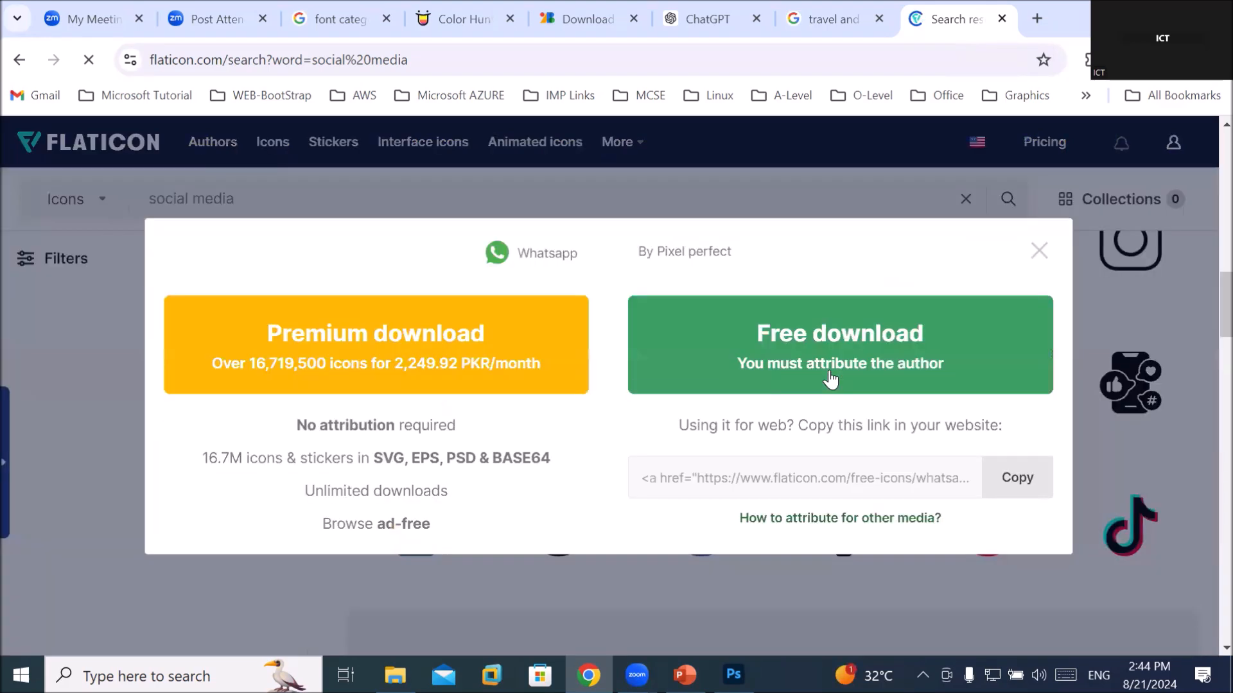
pyautogui.click(827, 325)
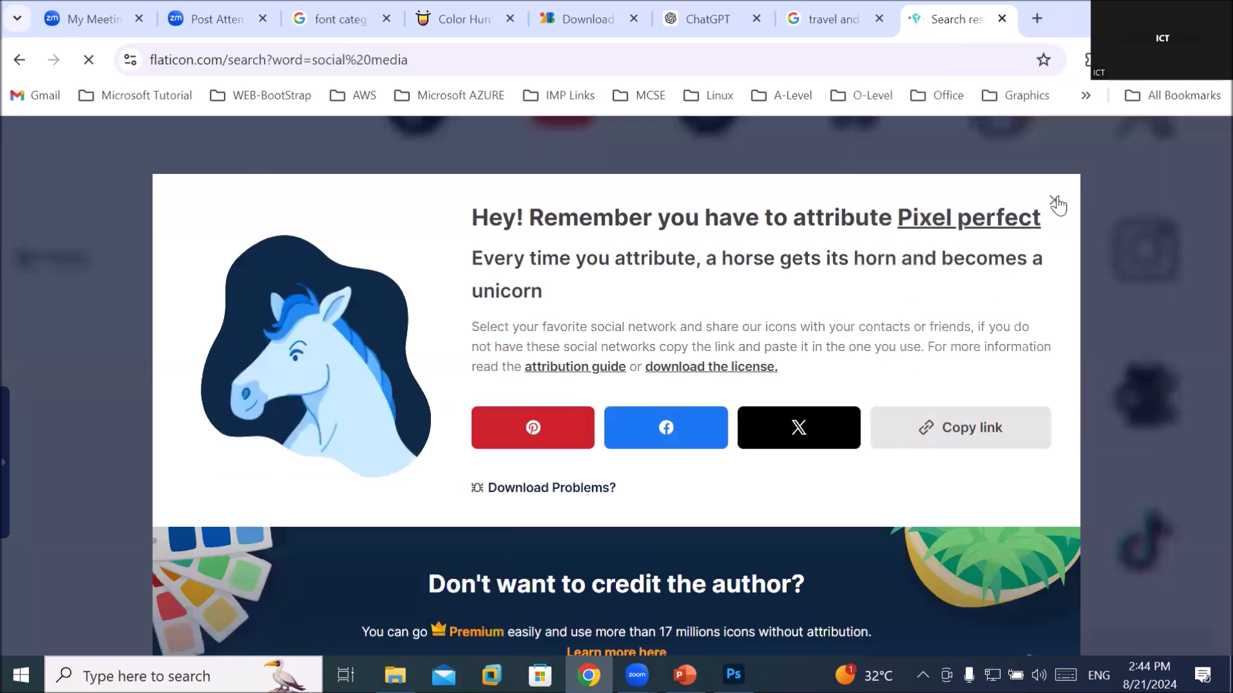
pyautogui.click(1054, 200)
pyautogui.moveTo(896, 394)
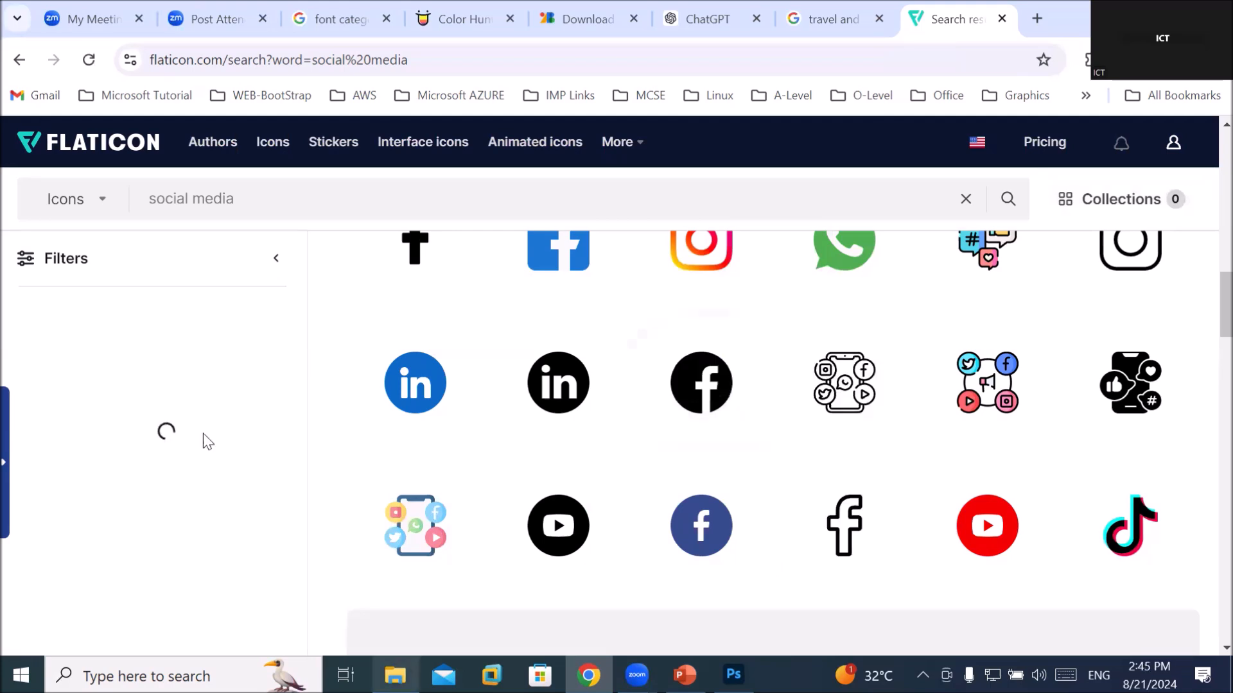
# Check the downloaded whatsapp image in the Downloads folder
pyautogui.hotkey('alt', 'Tab')
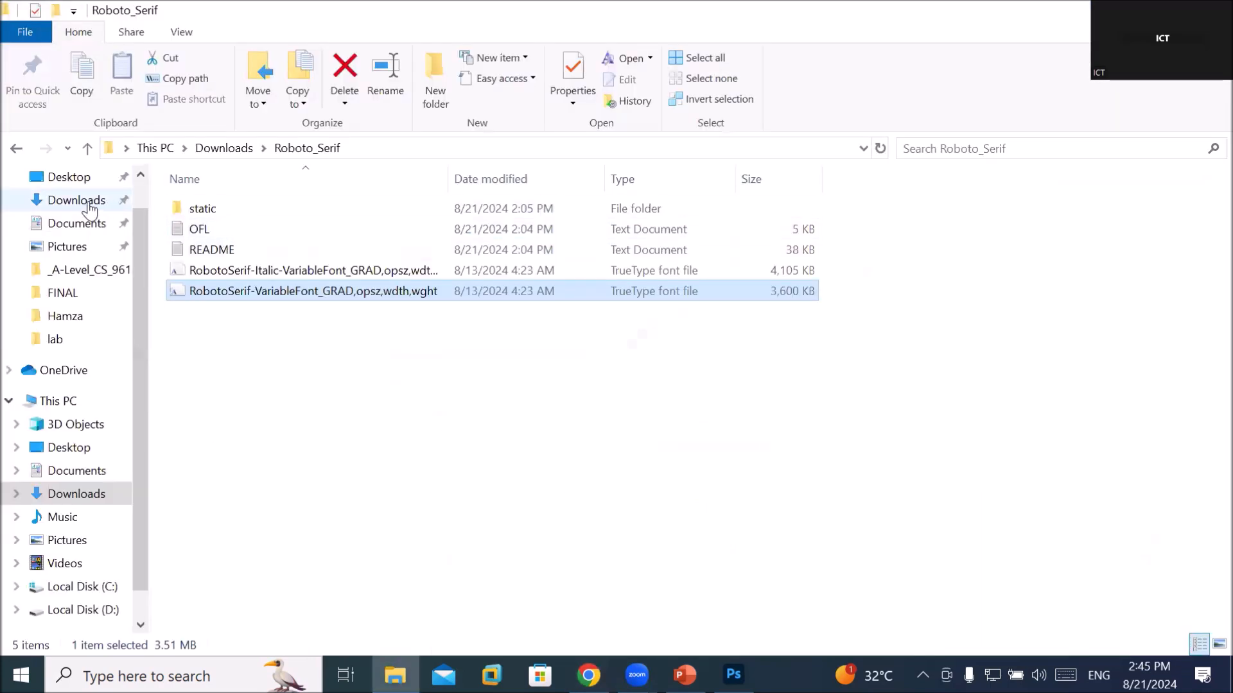
pyautogui.click(90, 202)
pyautogui.click(193, 238)
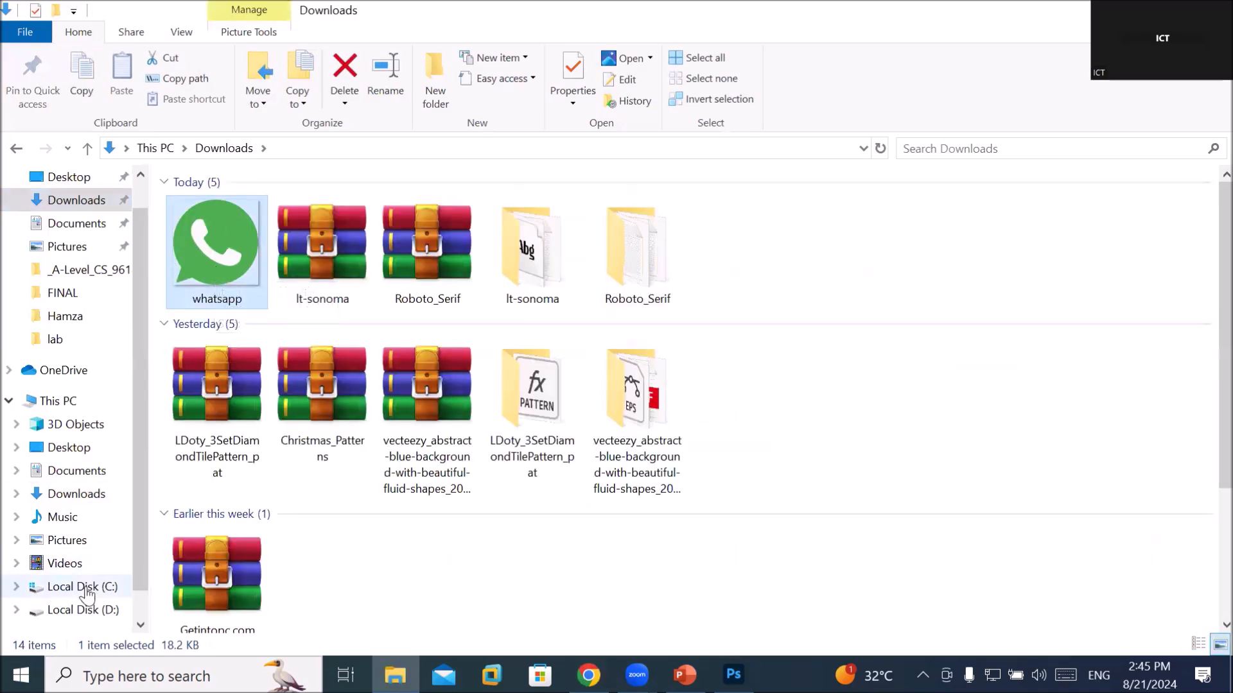
# Open D:\_Graphics\Images\Flaticon and drag the whatsapp icon into the Photoshop flyer
pyautogui.click(80, 610)
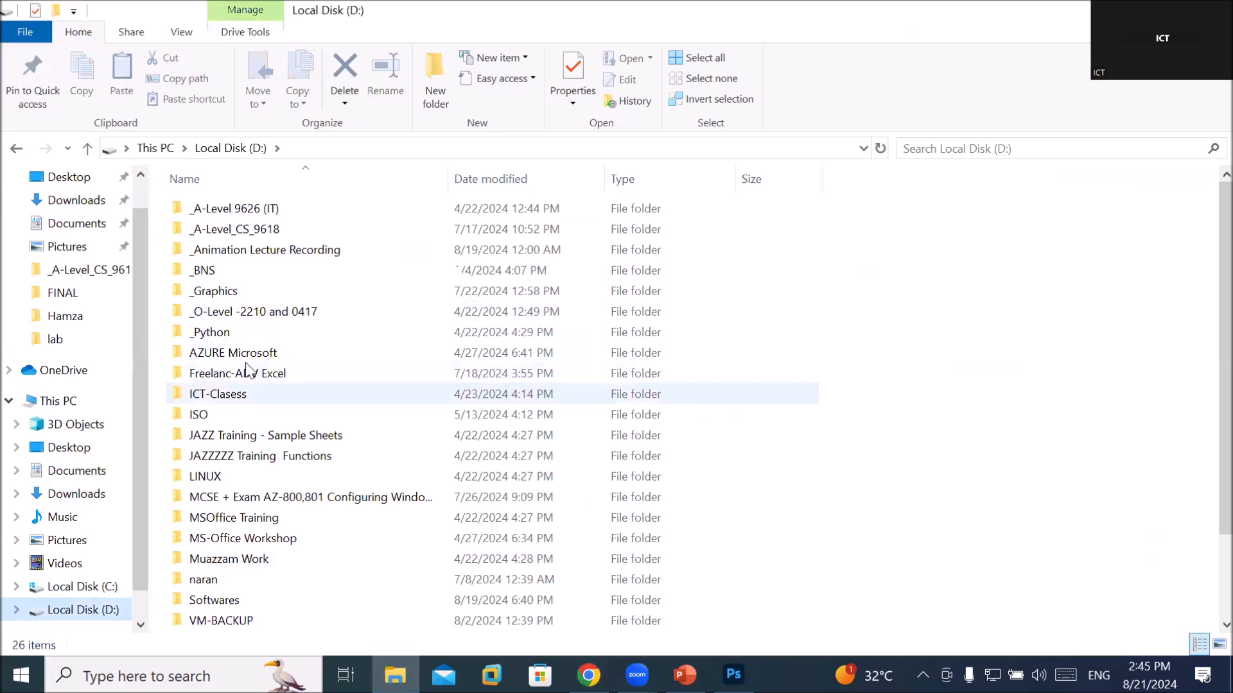
pyautogui.click(262, 296)
pyautogui.doubleClick(262, 298)
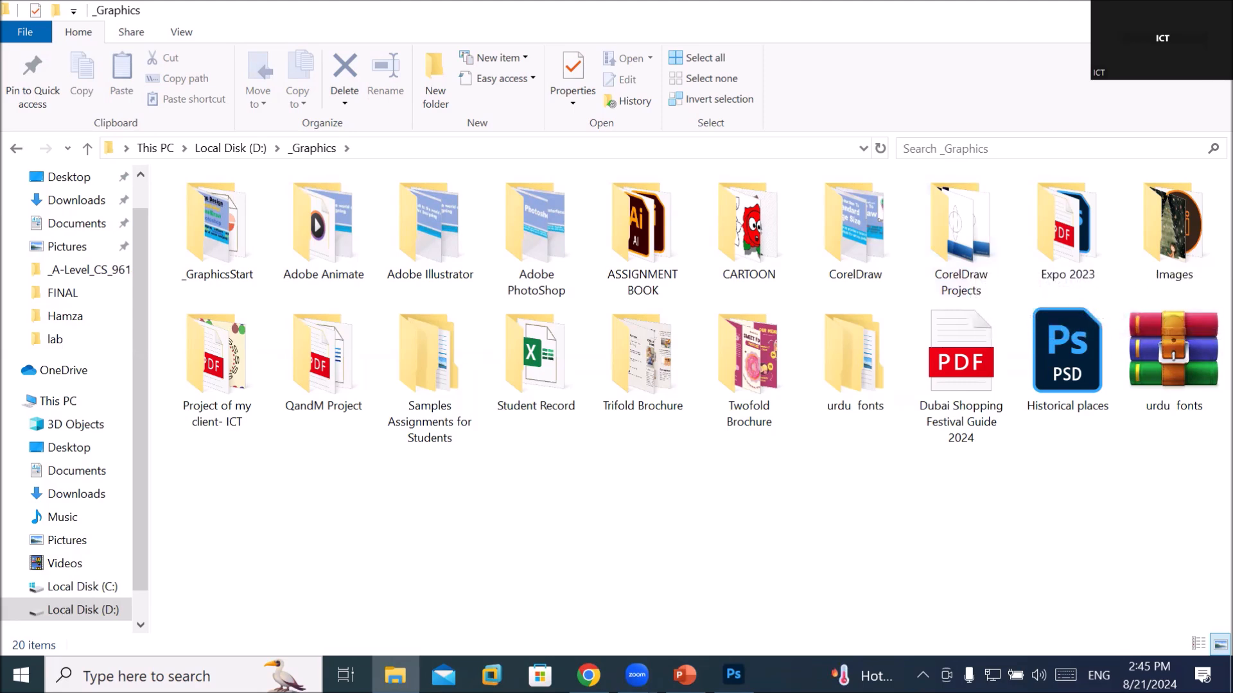
pyautogui.doubleClick(1178, 219)
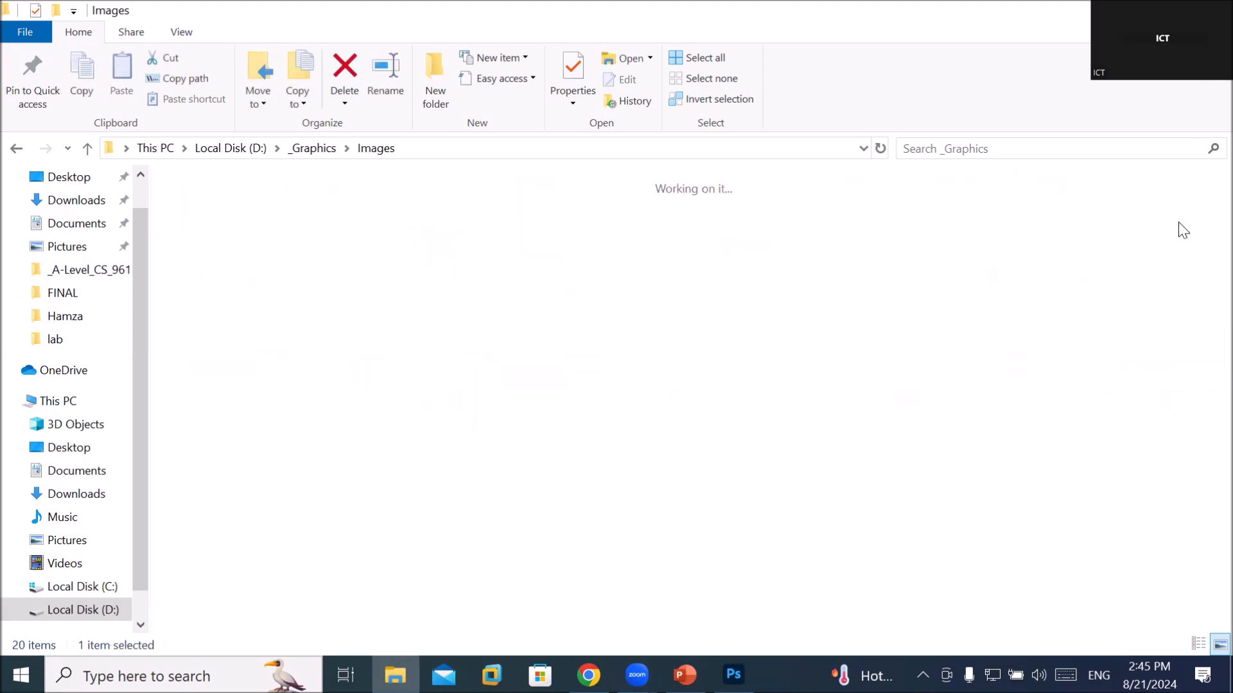
pyautogui.doubleClick(433, 385)
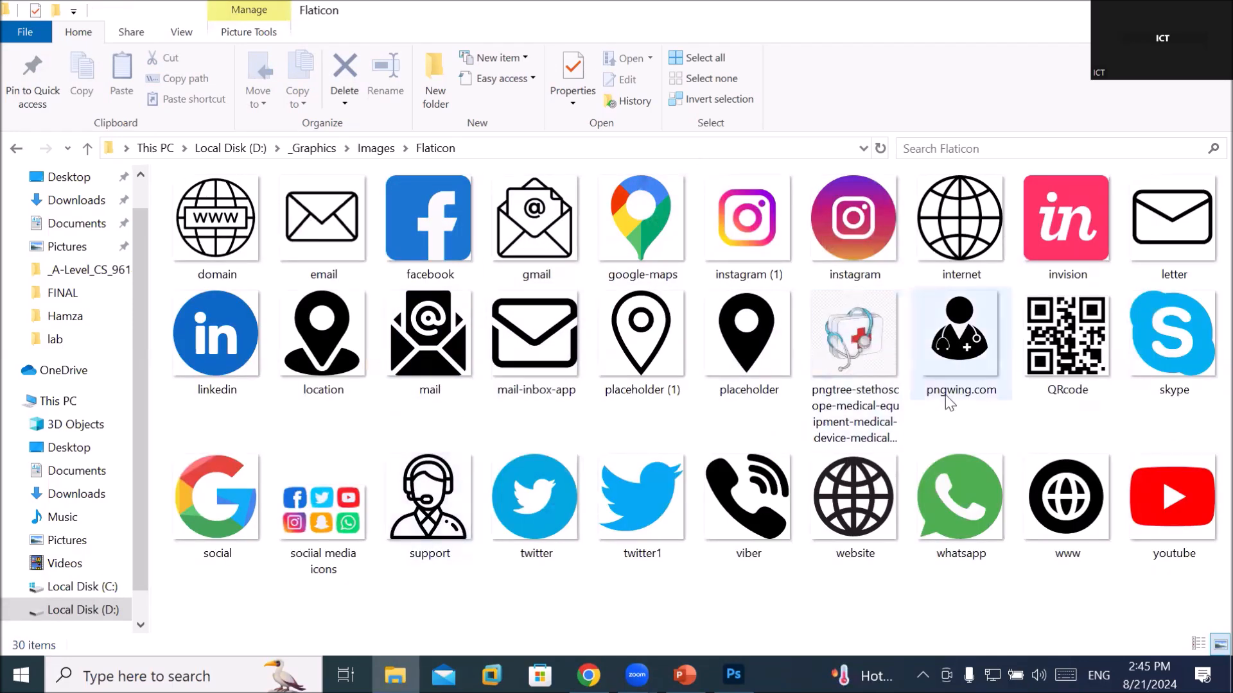
pyautogui.moveTo(967, 503); pyautogui.dragTo(473, 575)
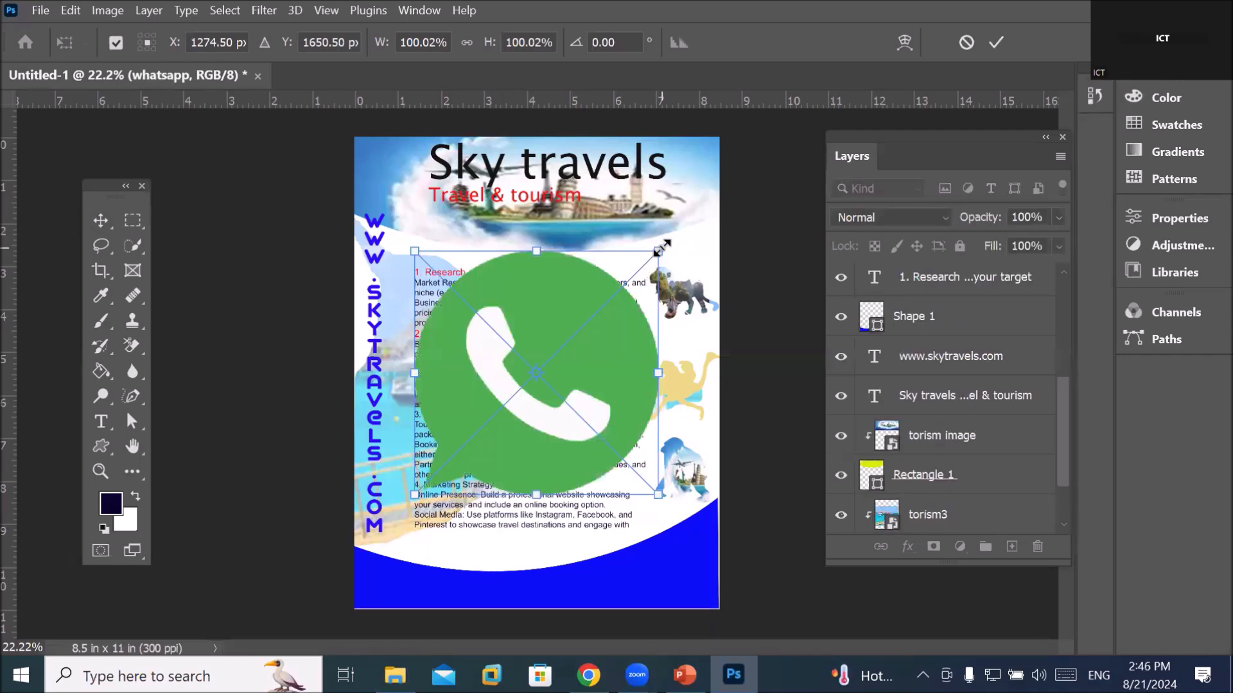
# Shrink the WhatsApp icon to 12.83% and move it to the bottom-left blue band
pyautogui.moveTo(660, 248); pyautogui.dragTo(385, 587)
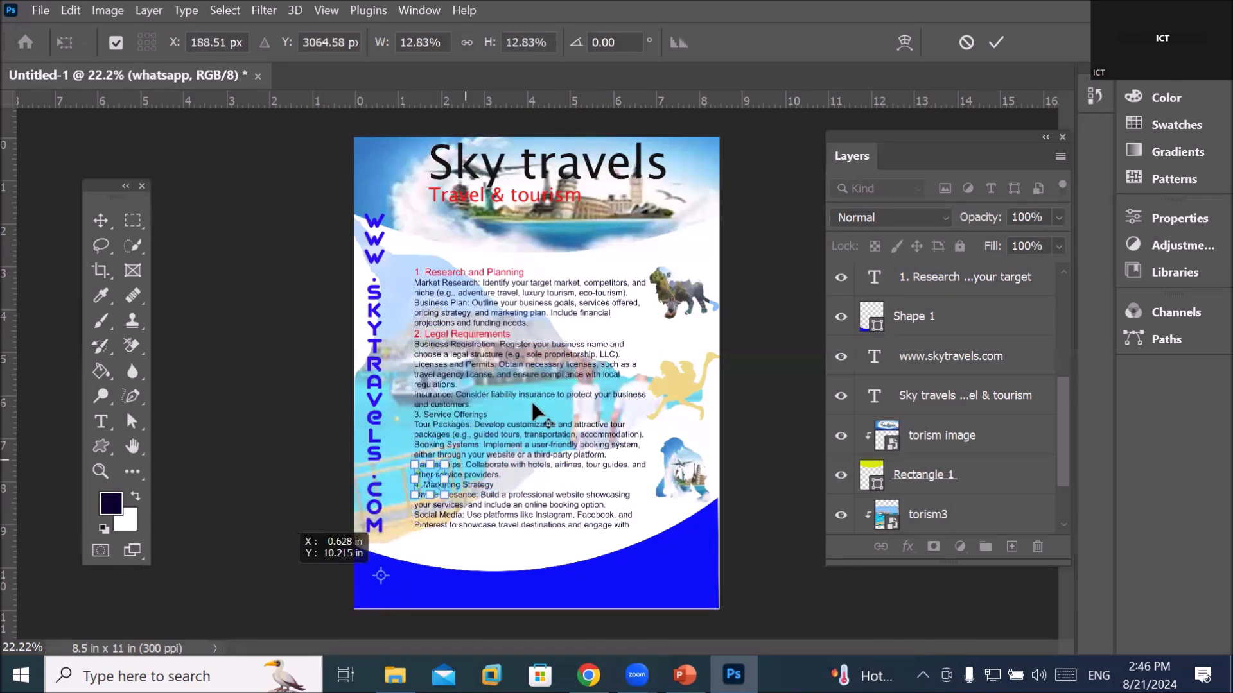
pyautogui.click(995, 43)
pyautogui.moveTo(429, 488); pyautogui.dragTo(387, 587)
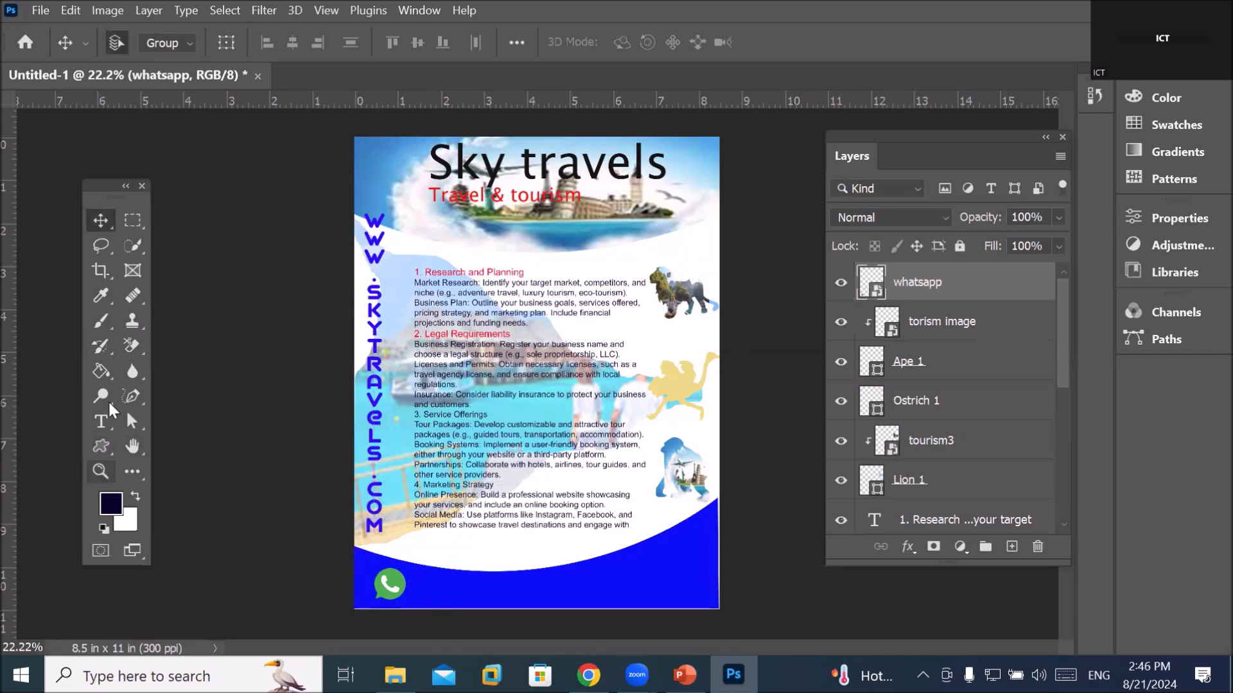
# Type the contact phone number as a new text line beside the WhatsApp icon
pyautogui.click(101, 422)
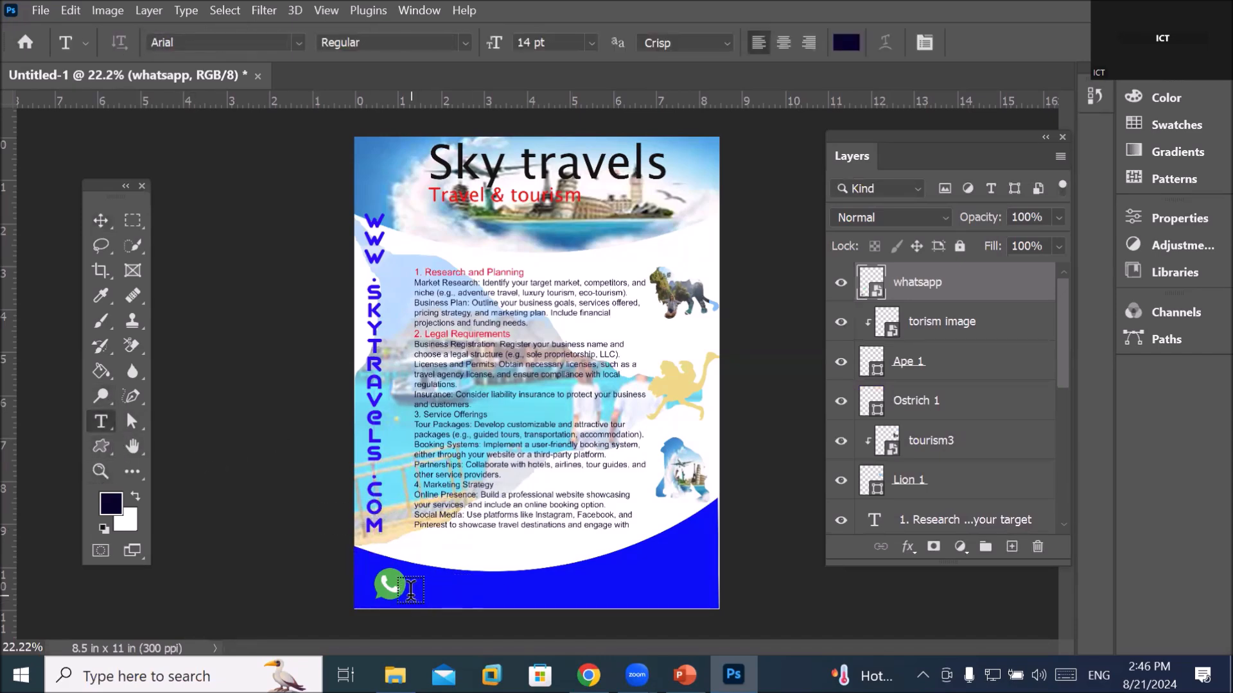
pyautogui.click(426, 589)
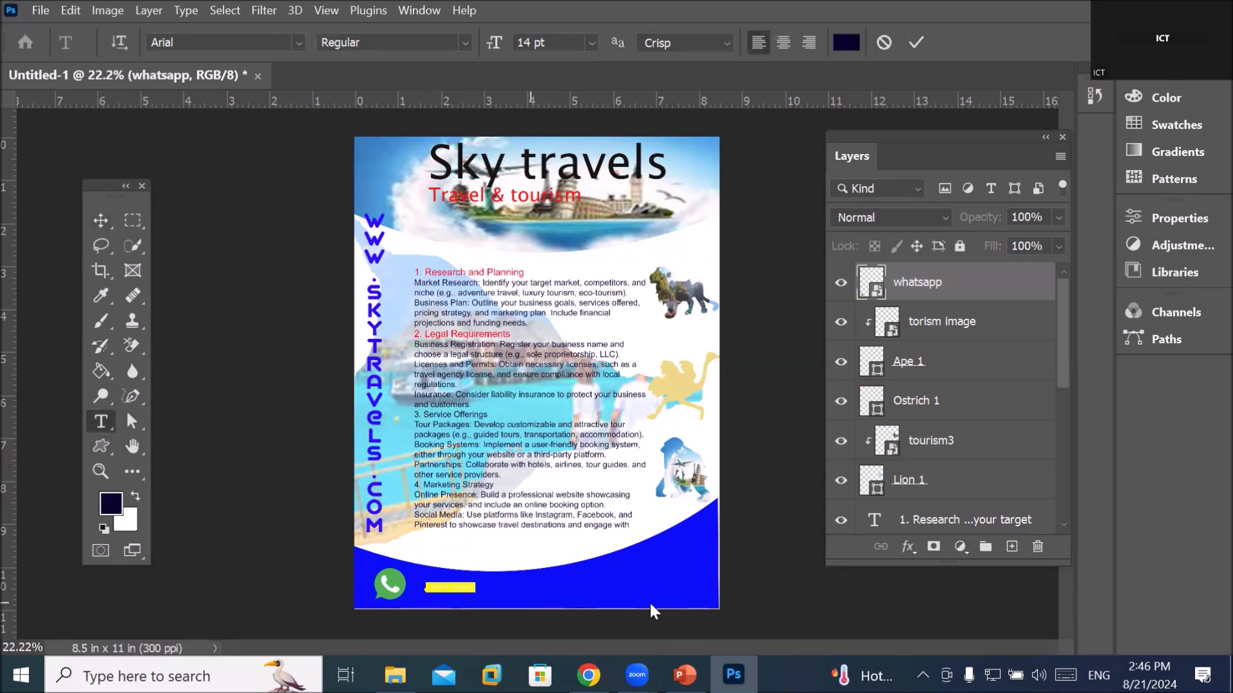
pyautogui.press('BackSpace')
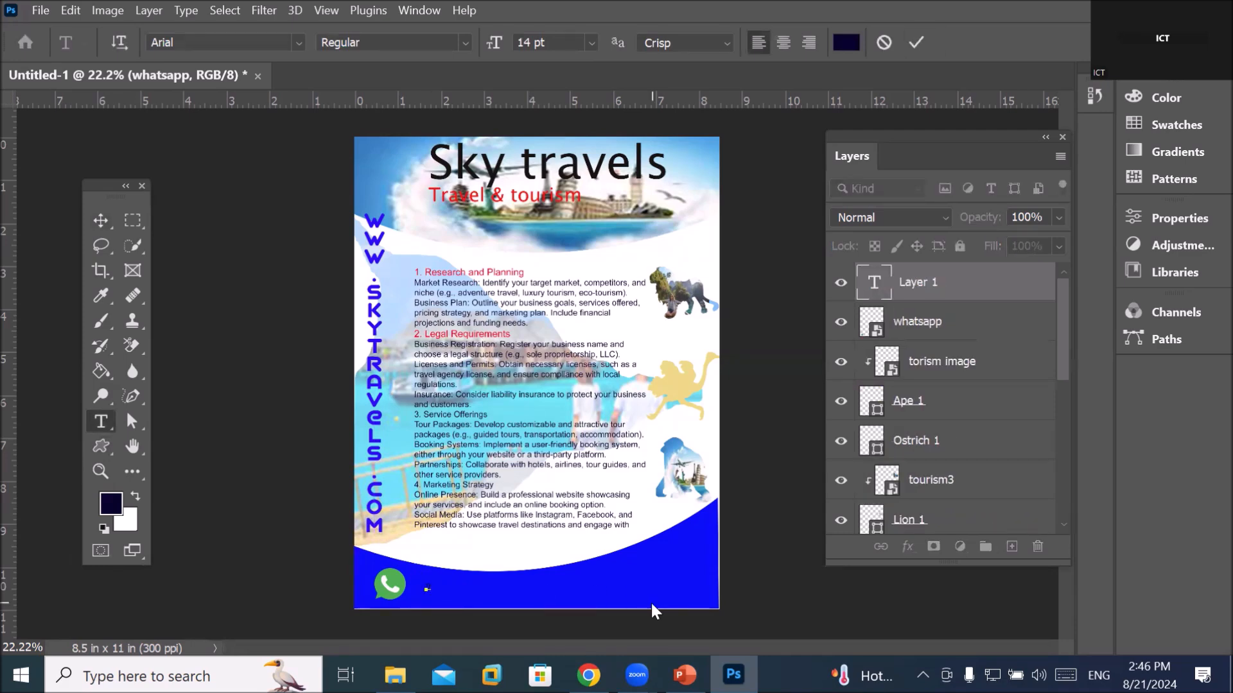
pyautogui.scroll(3, 545, 600)
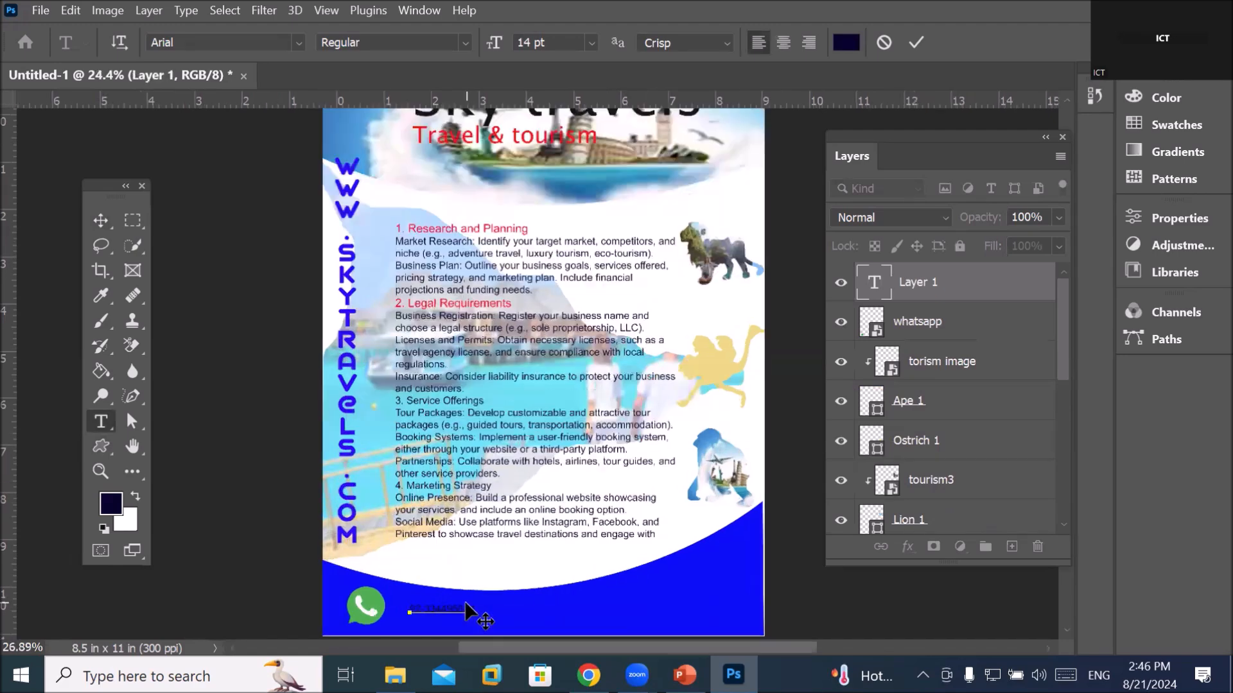
# Color the phone number text near white
pyautogui.hotkey('ctrl', 'a')
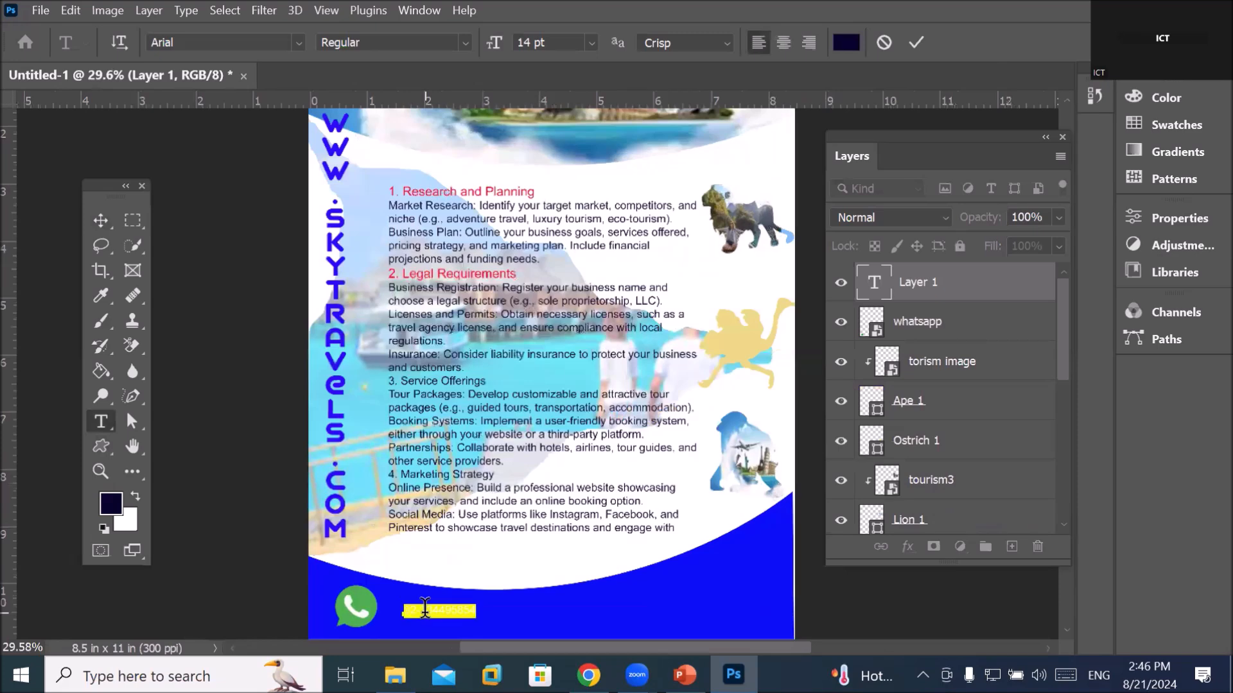
pyautogui.click(845, 44)
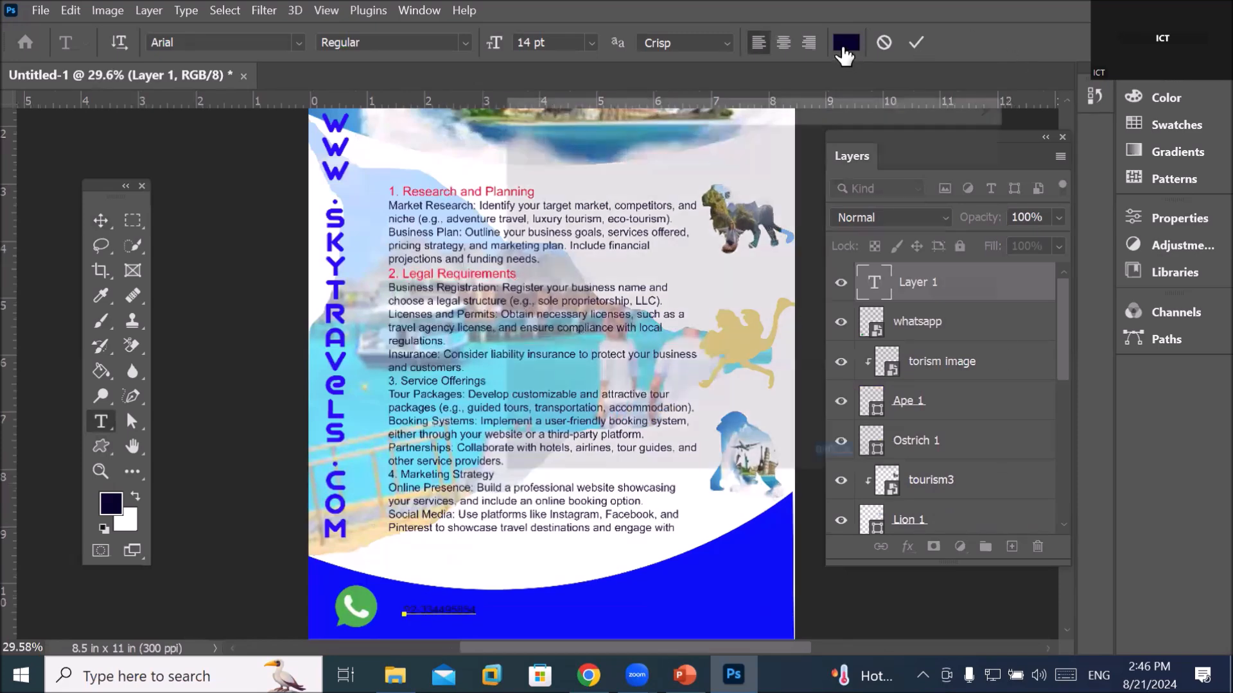
pyautogui.click(772, 346)
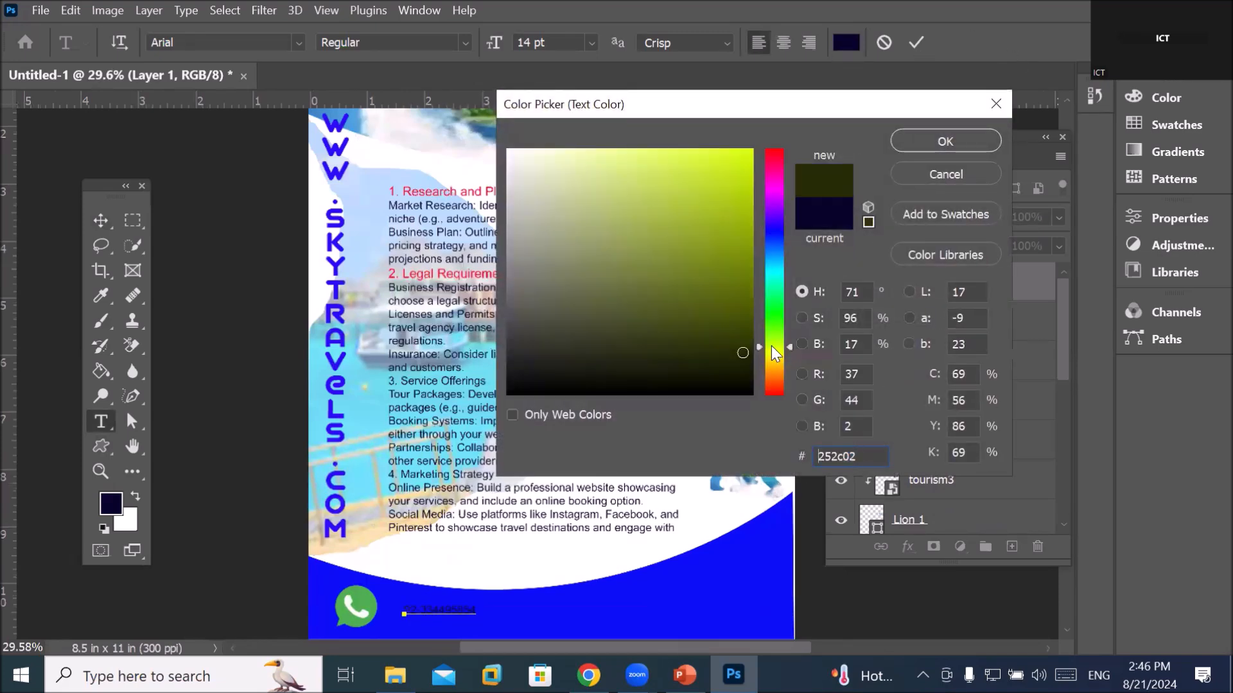
pyautogui.click(741, 154)
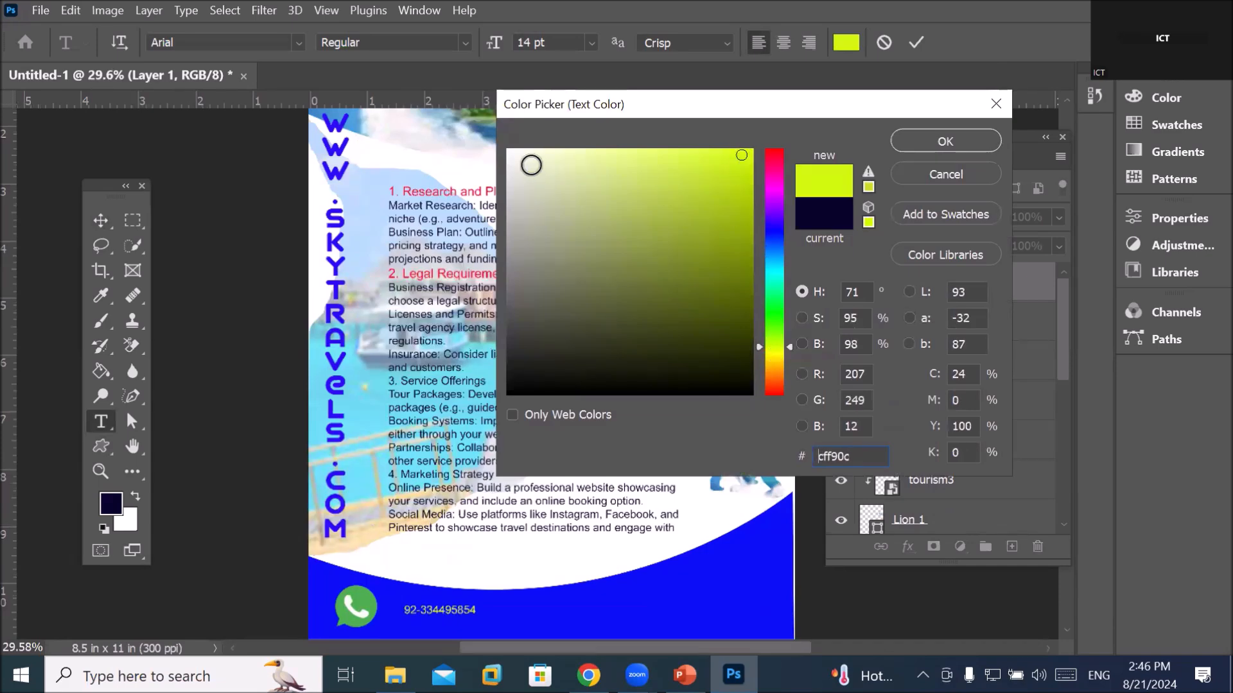
pyautogui.click(520, 158)
pyautogui.click(919, 141)
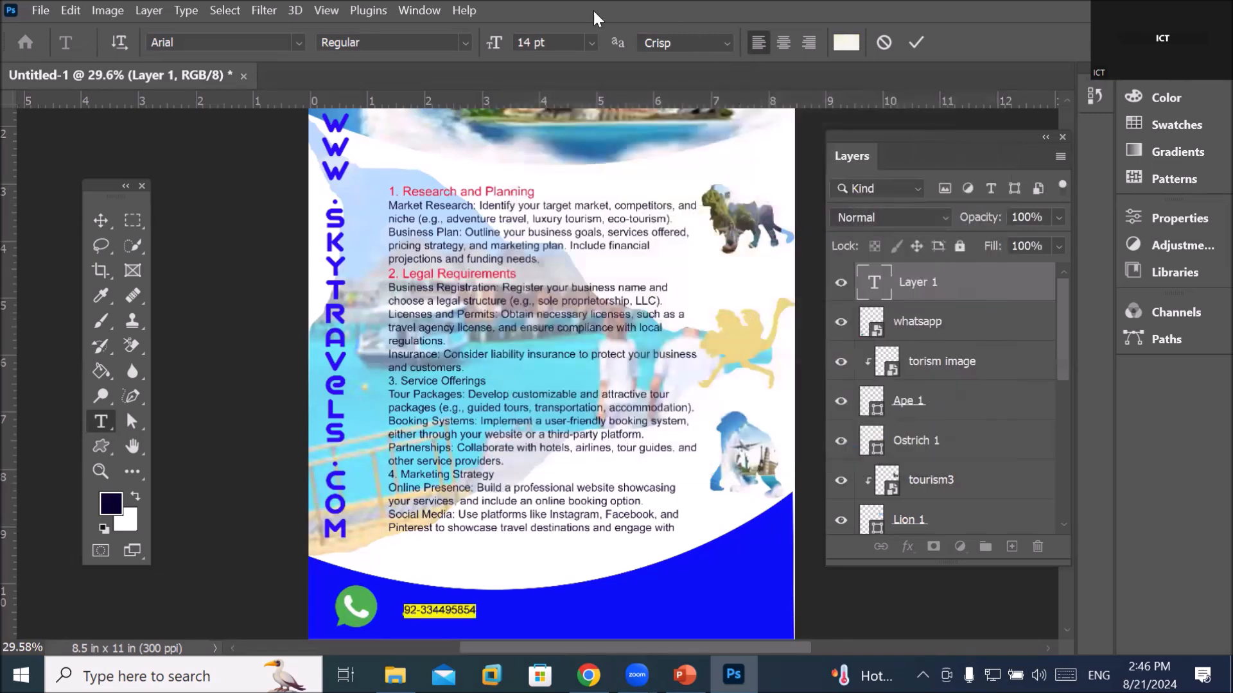
# Commit the phone number text and nudge it down and left
pyautogui.scroll(16, 559, 40)
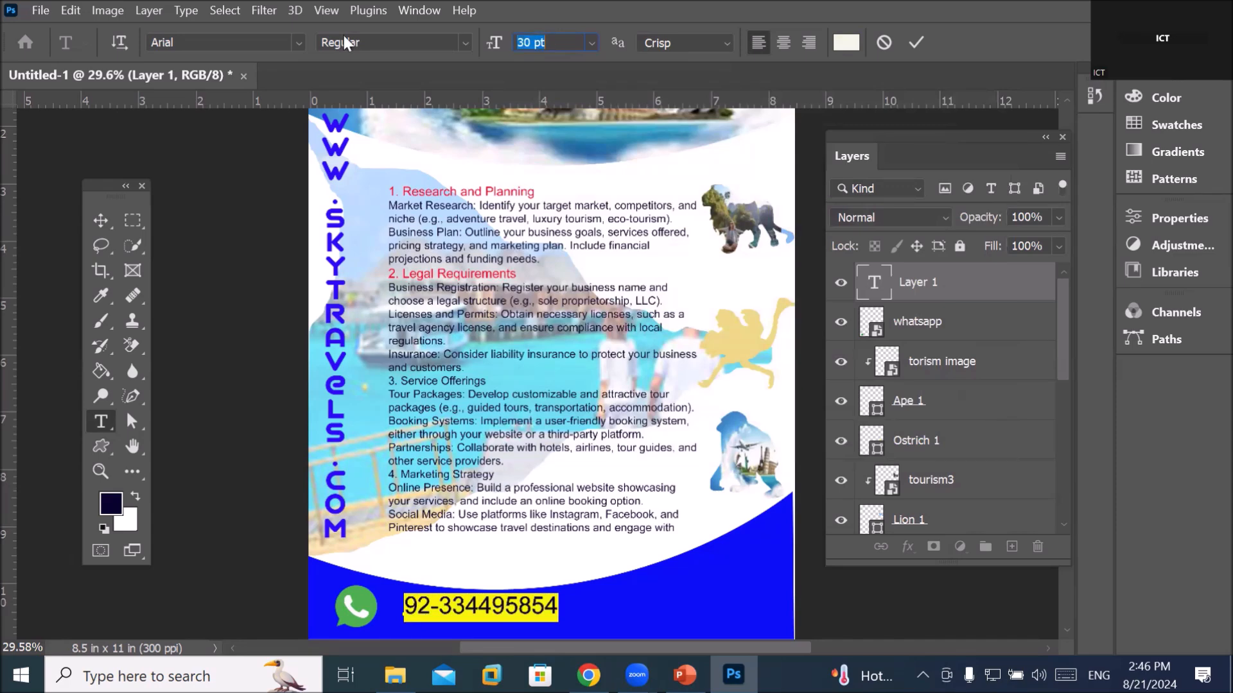
pyautogui.click(100, 218)
pyautogui.moveTo(510, 607); pyautogui.dragTo(497, 615)
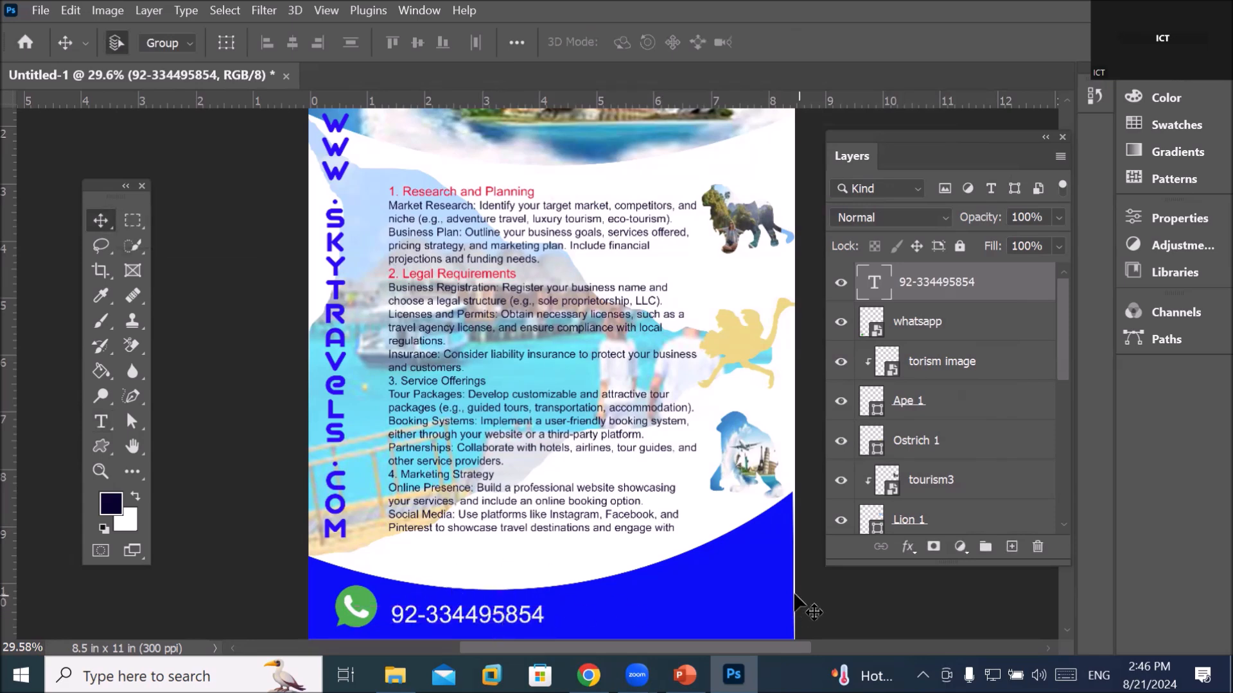
pyautogui.scroll(-3, 772, 389)
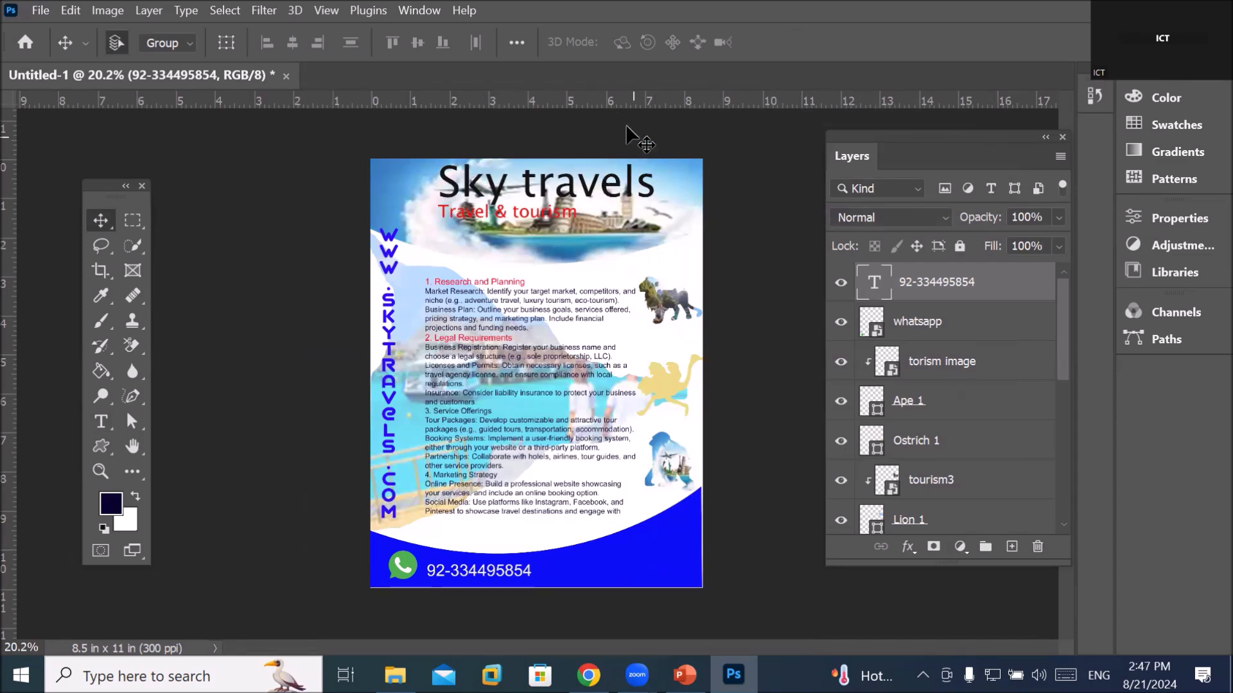
# Fit the flyer in view and select the 'Sky travels' title text layer with the Type tool
pyautogui.hotkey('ctrl', '0')
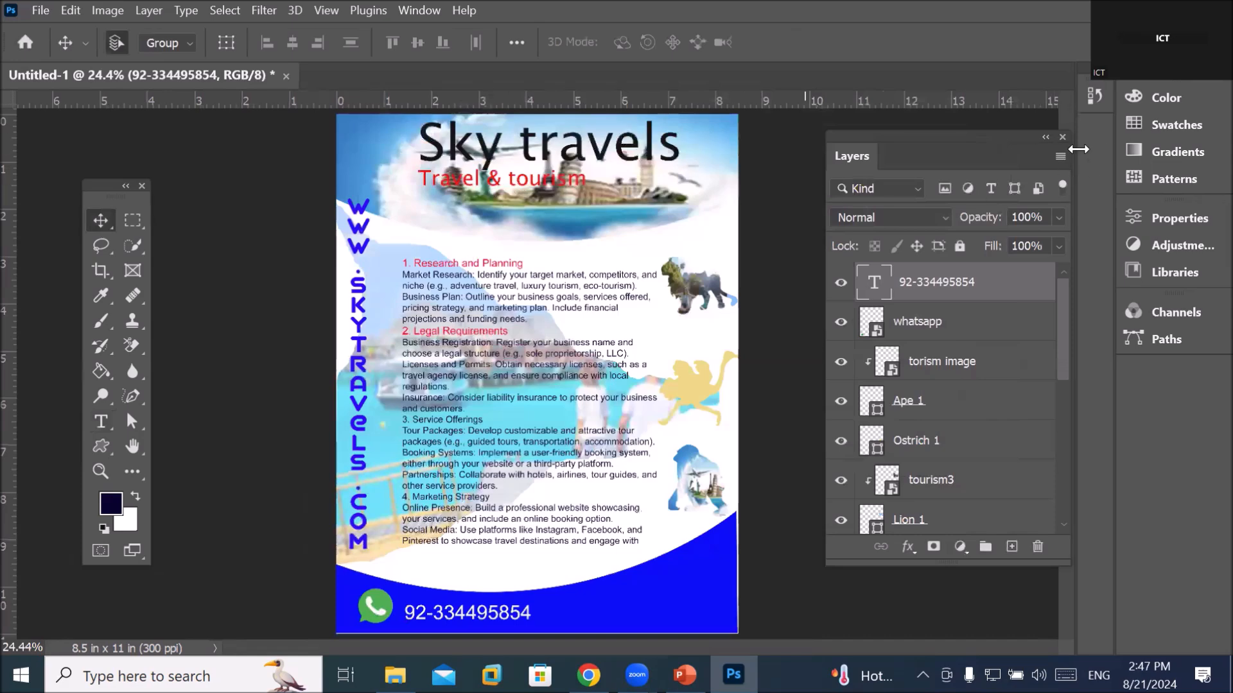
pyautogui.moveTo(991, 142); pyautogui.dragTo(940, 231)
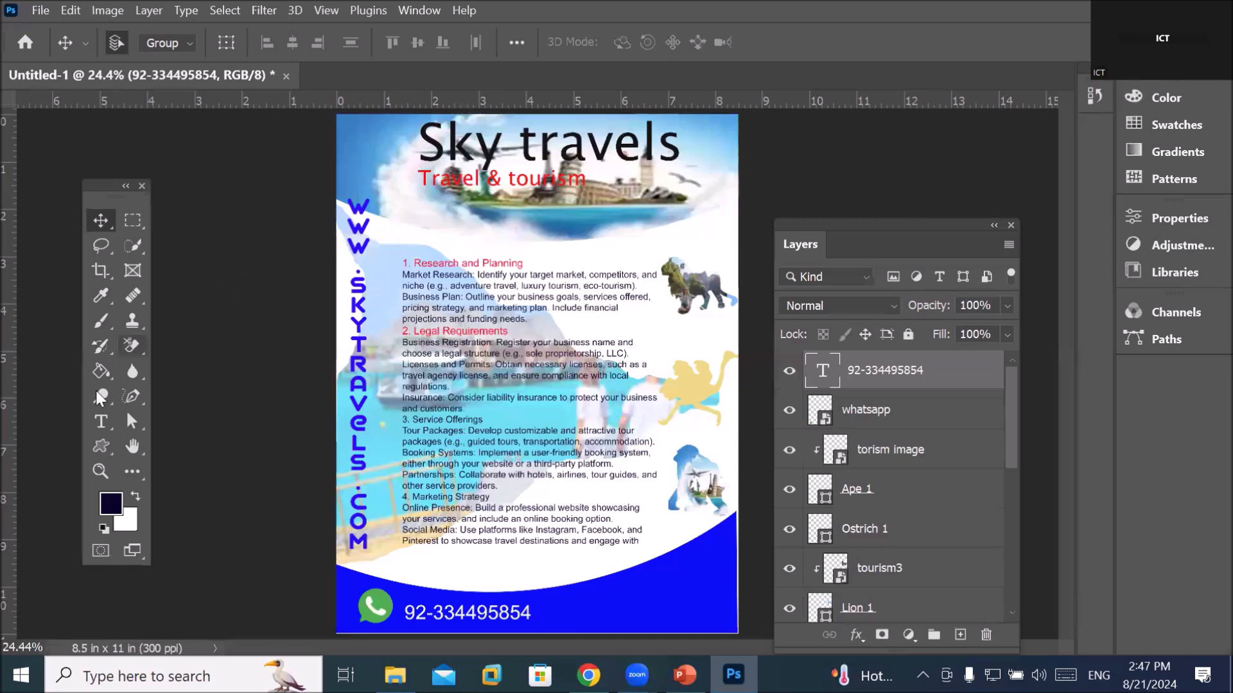
pyautogui.click(98, 420)
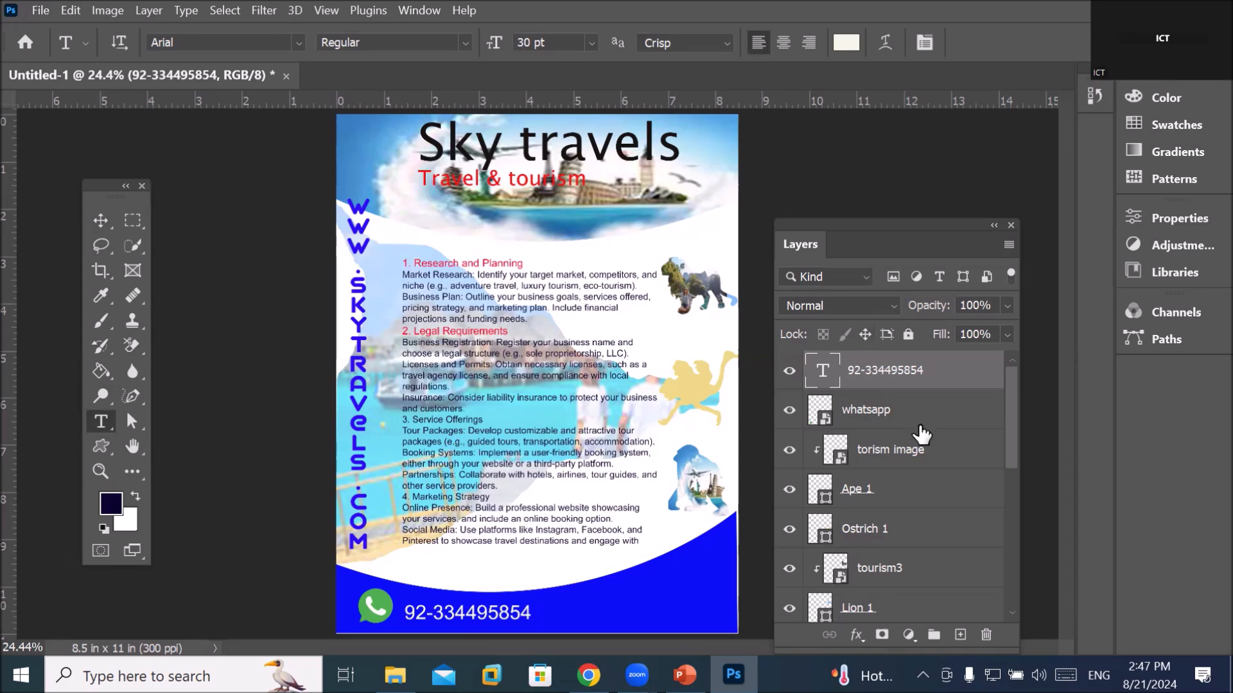
pyautogui.scroll(-3, 920, 443)
pyautogui.scroll(-2, 920, 443)
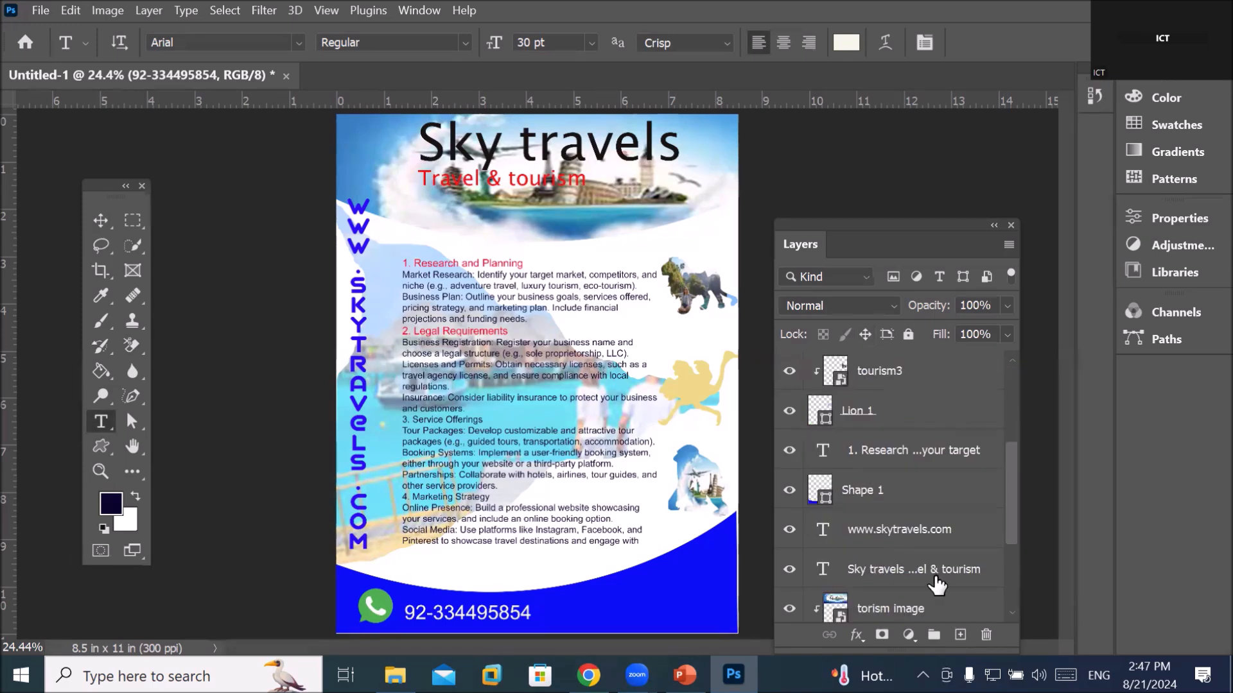
pyautogui.click(933, 576)
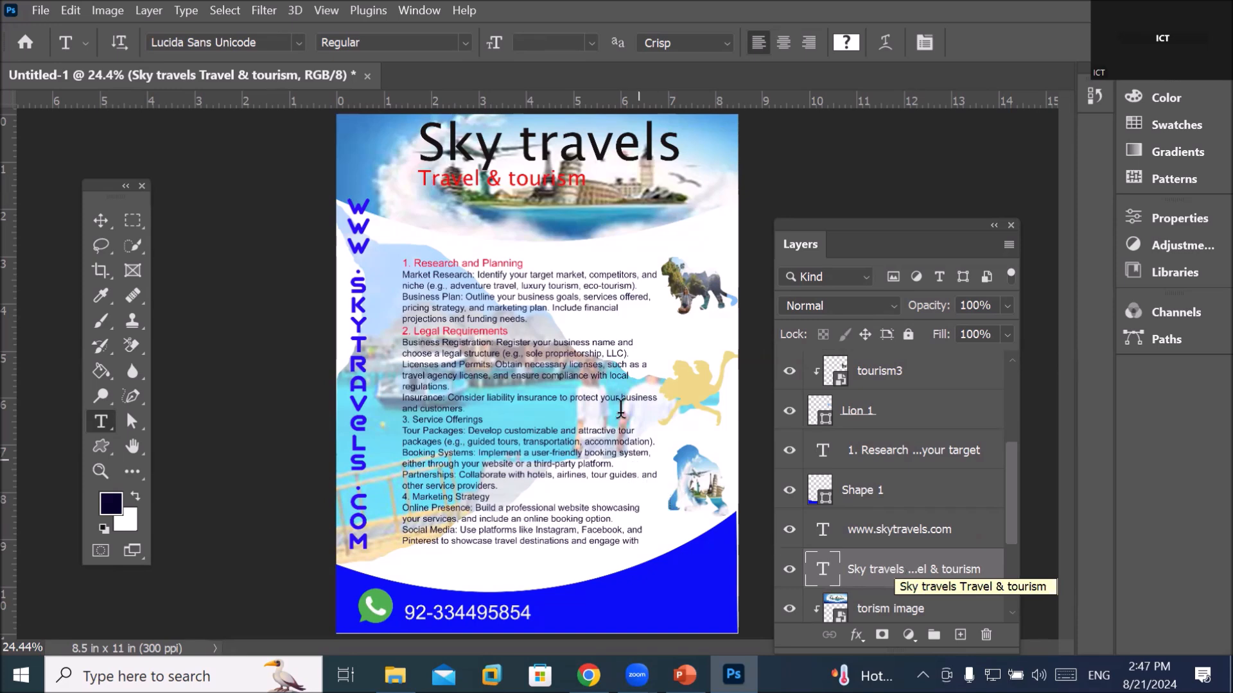
# Warp the title with the Arc style at a +35 bend
pyautogui.click(885, 38)
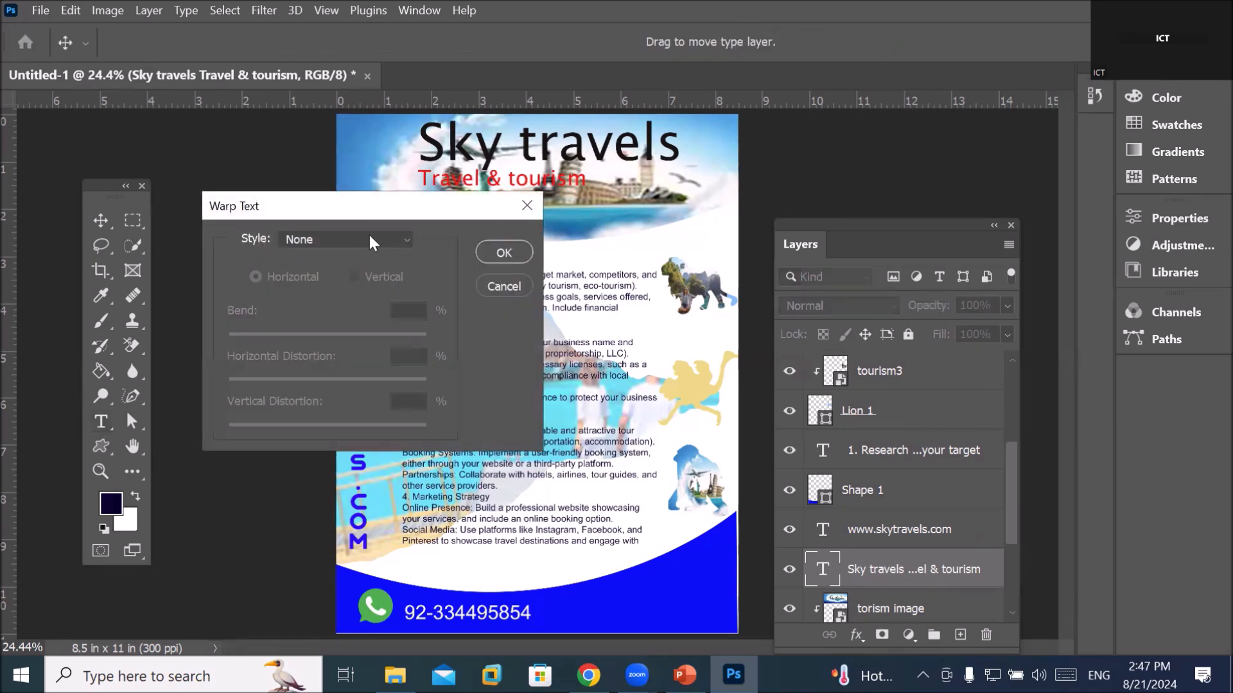
pyautogui.moveTo(390, 208); pyautogui.dragTo(552, 283)
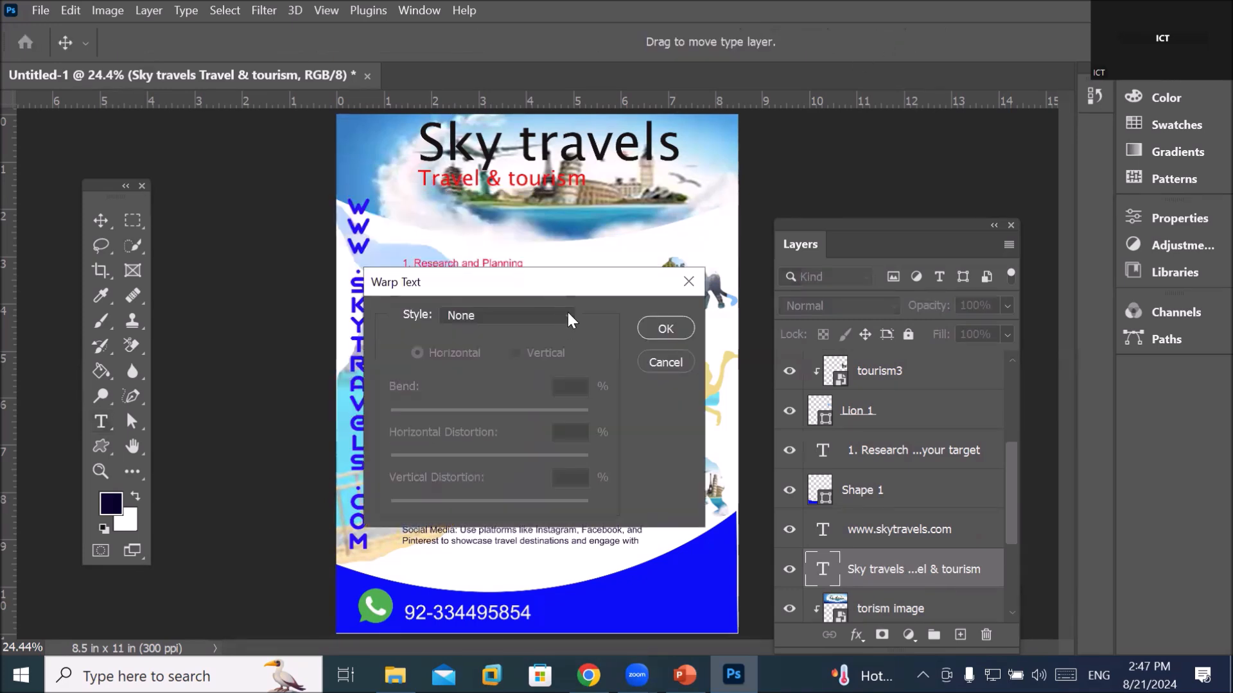
pyautogui.click(514, 315)
pyautogui.click(509, 342)
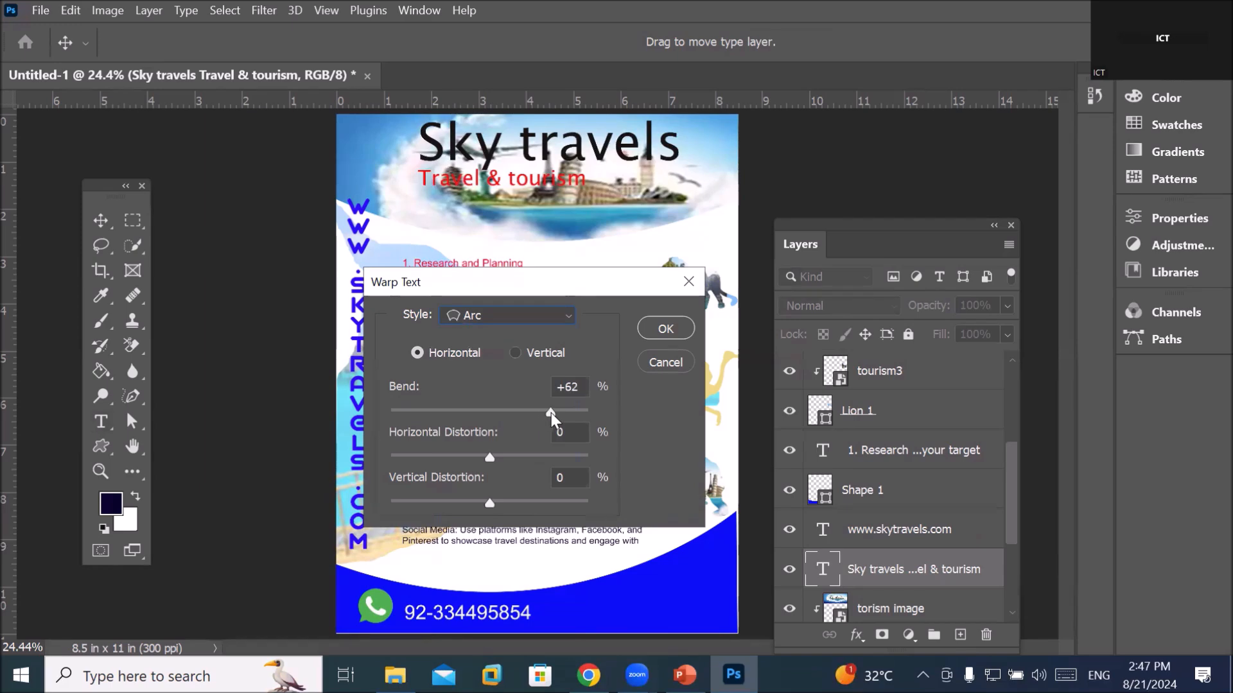
pyautogui.moveTo(553, 413); pyautogui.dragTo(488, 414)
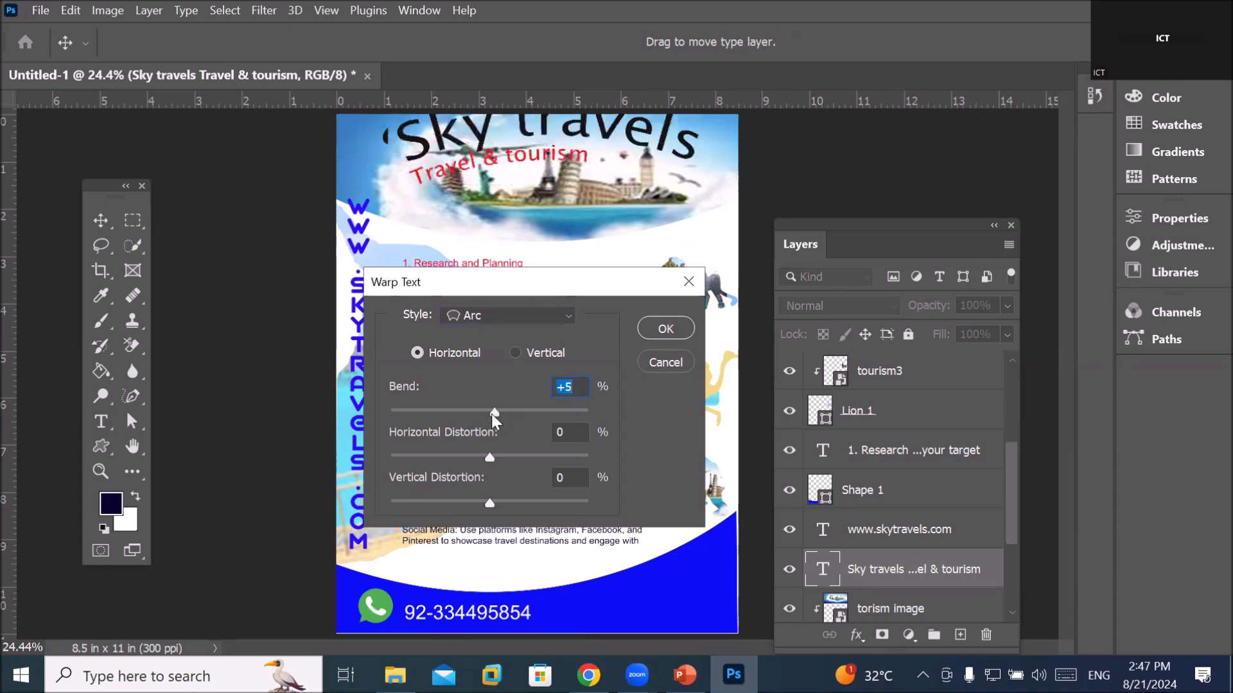
pyautogui.moveTo(495, 411); pyautogui.dragTo(445, 407)
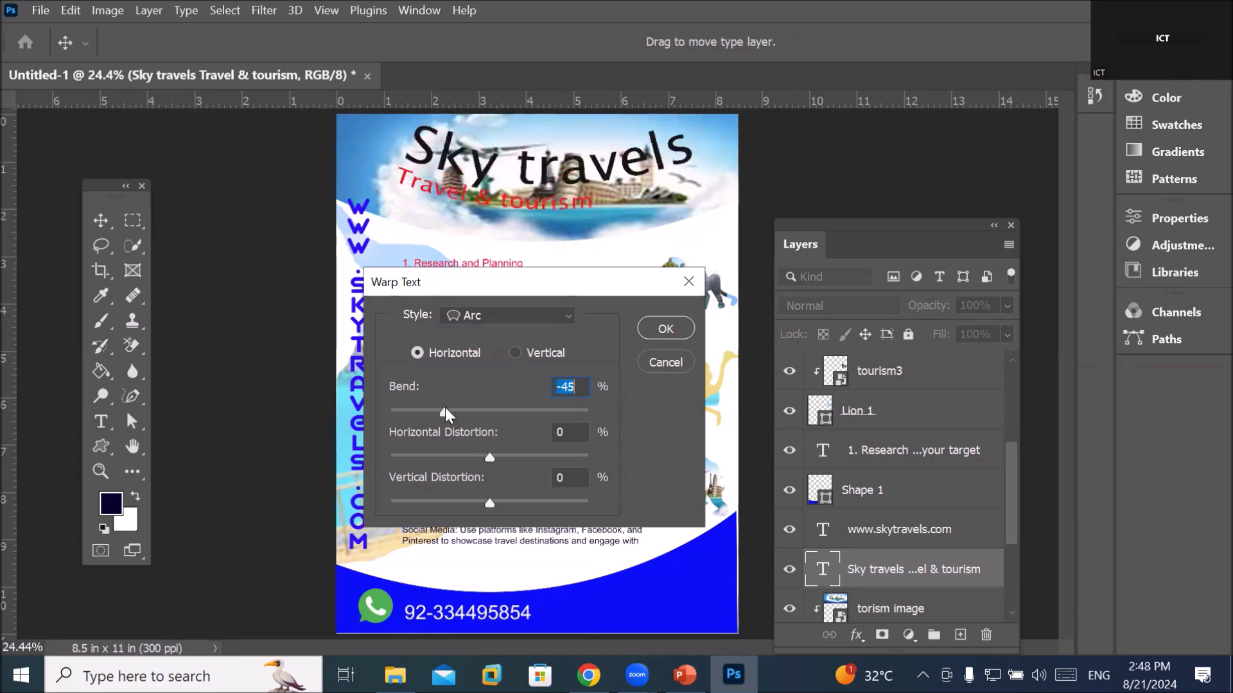
pyautogui.moveTo(445, 412); pyautogui.dragTo(524, 414)
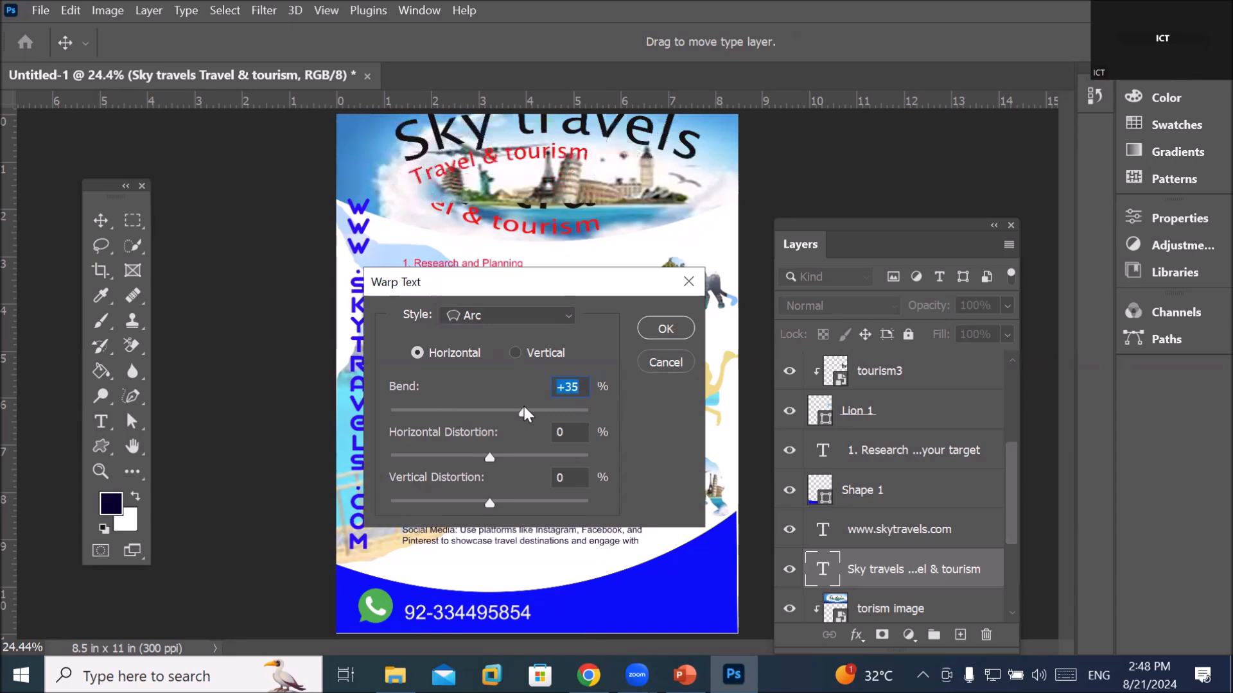
pyautogui.click(662, 325)
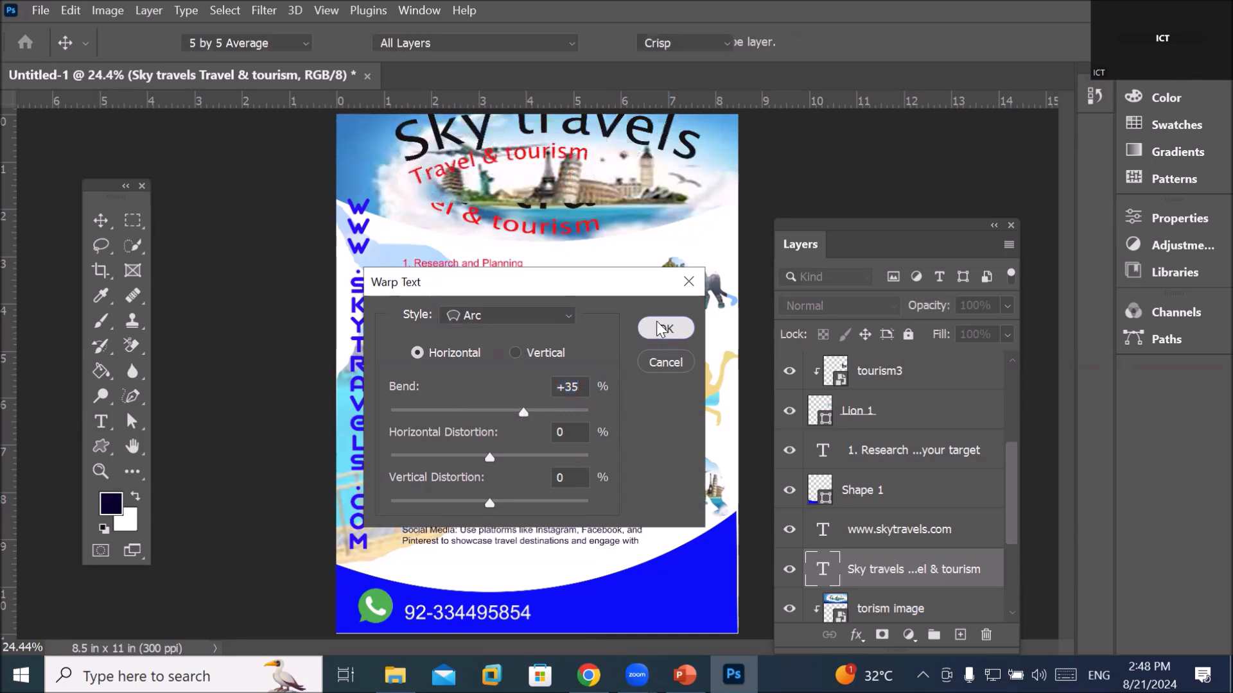
# Move the arched title lower on the page
pyautogui.scroll(-1, 536, 304)
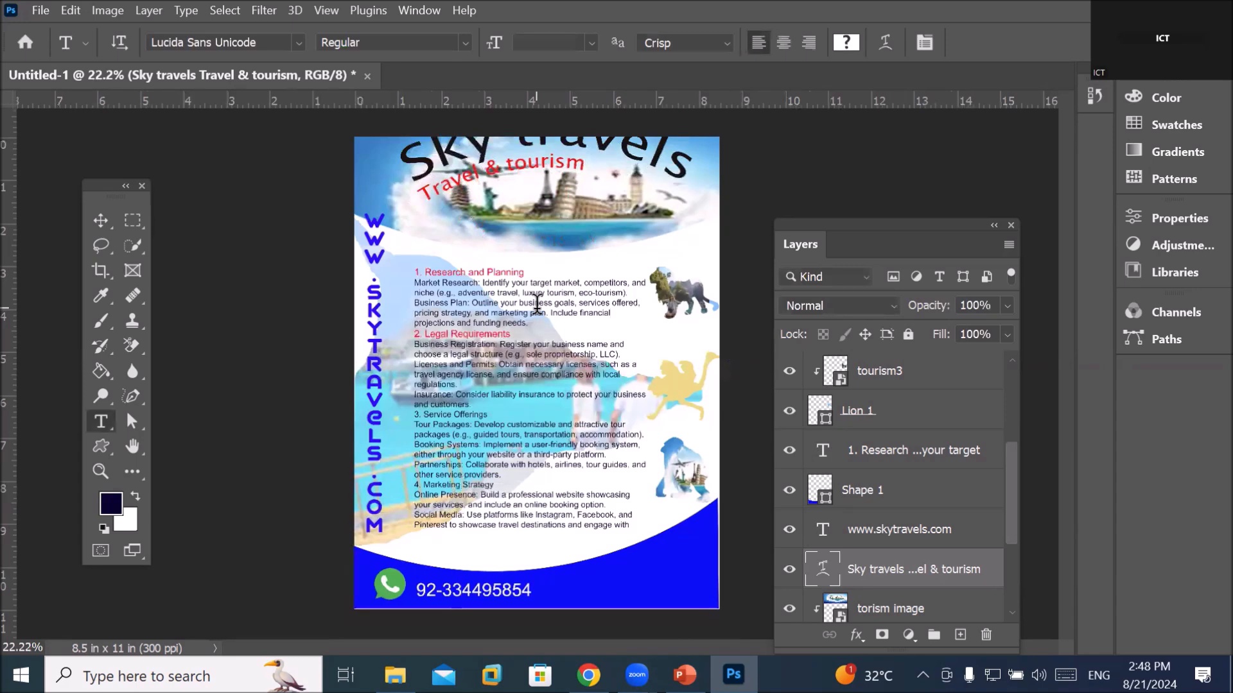
pyautogui.click(100, 220)
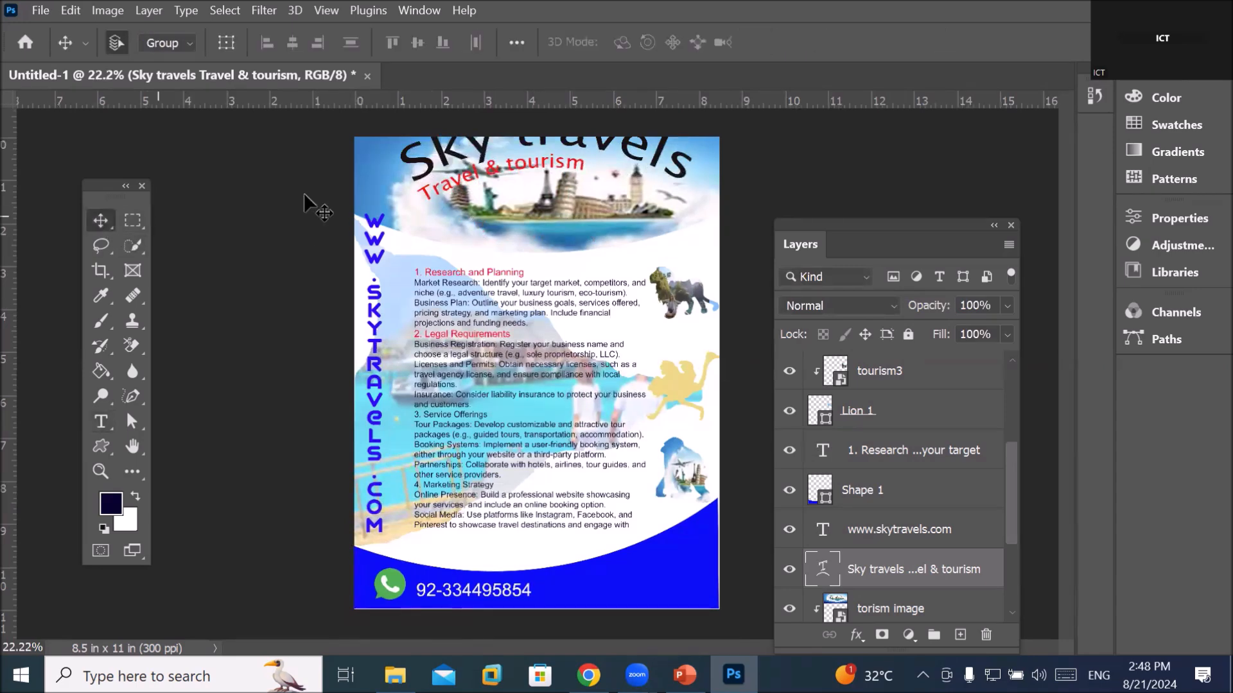
pyautogui.moveTo(482, 155); pyautogui.dragTo(482, 192)
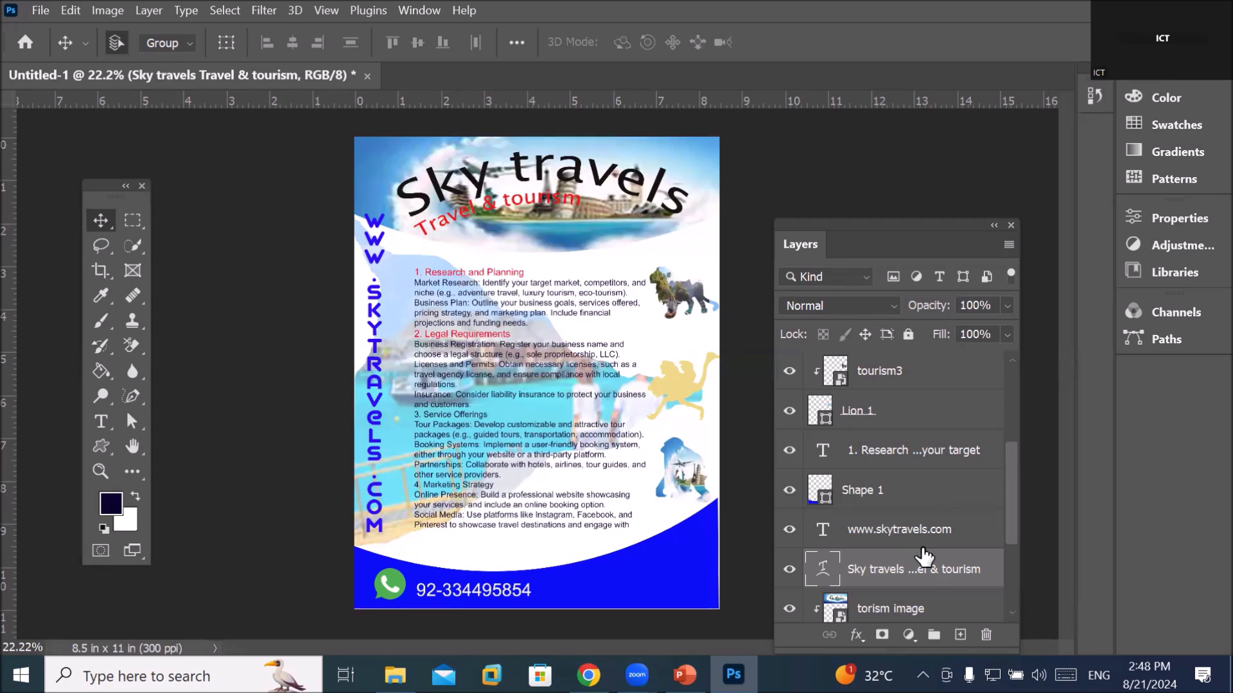
# Apply an Arc warp with +56 bend to the '1. Research' body text layer
pyautogui.click(892, 453)
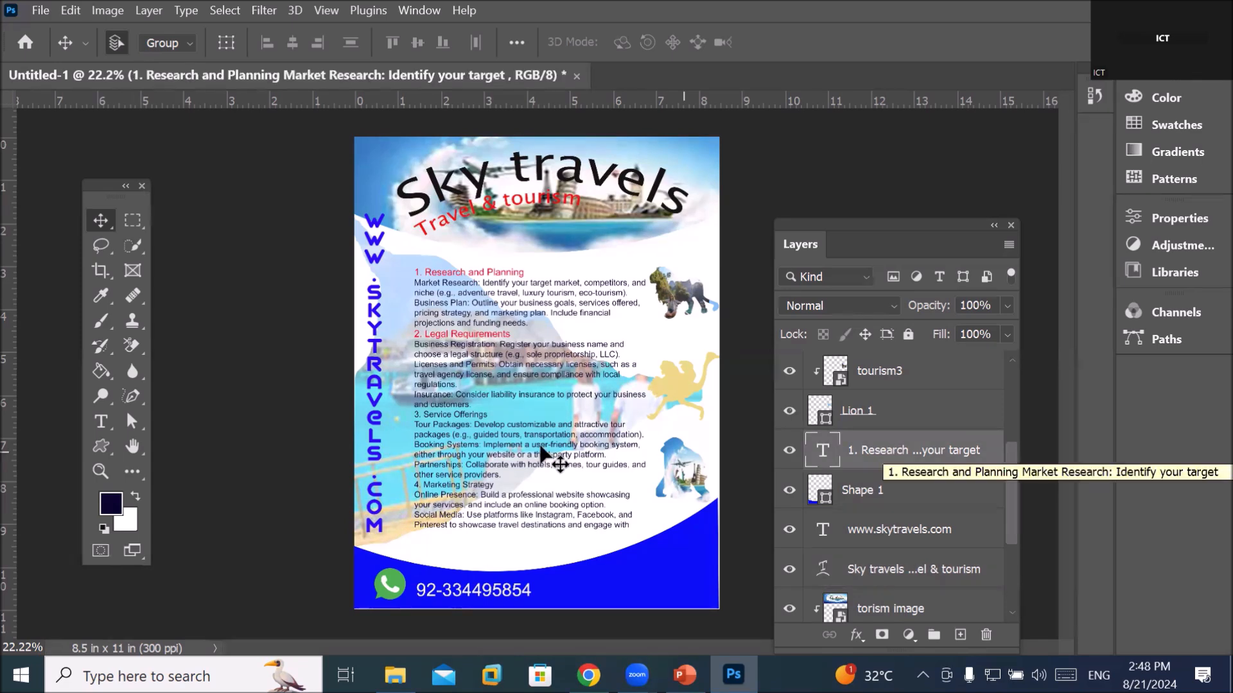
pyautogui.click(102, 425)
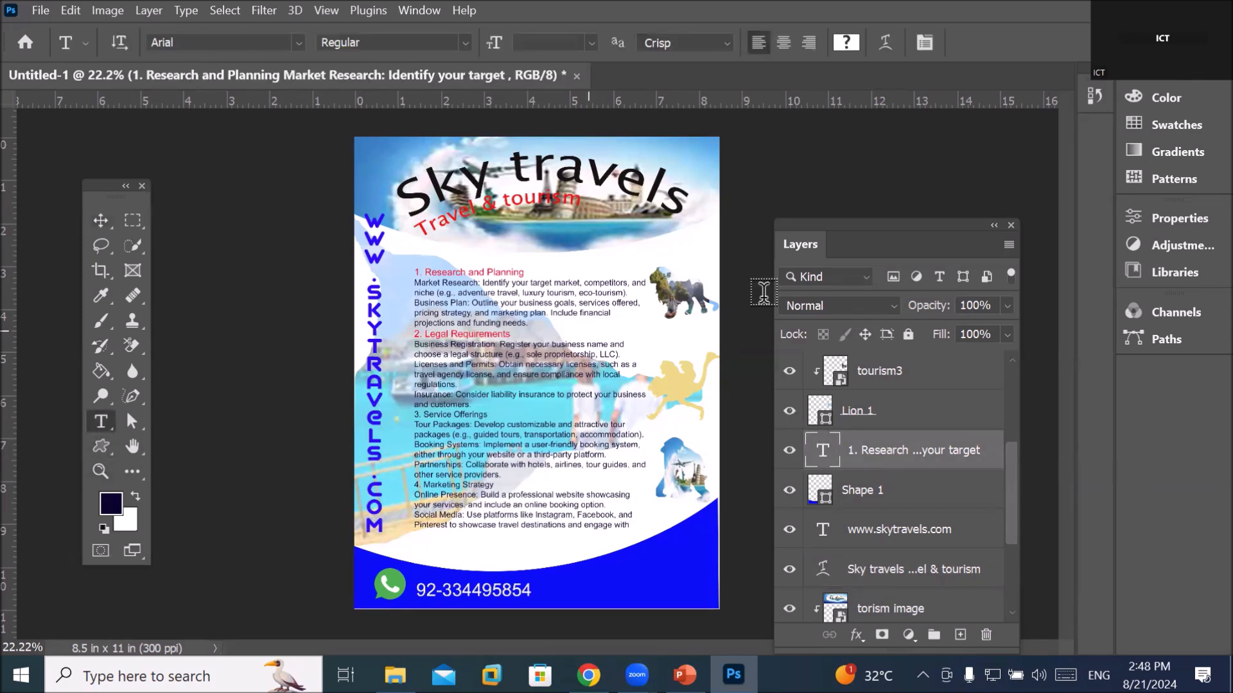
pyautogui.click(883, 43)
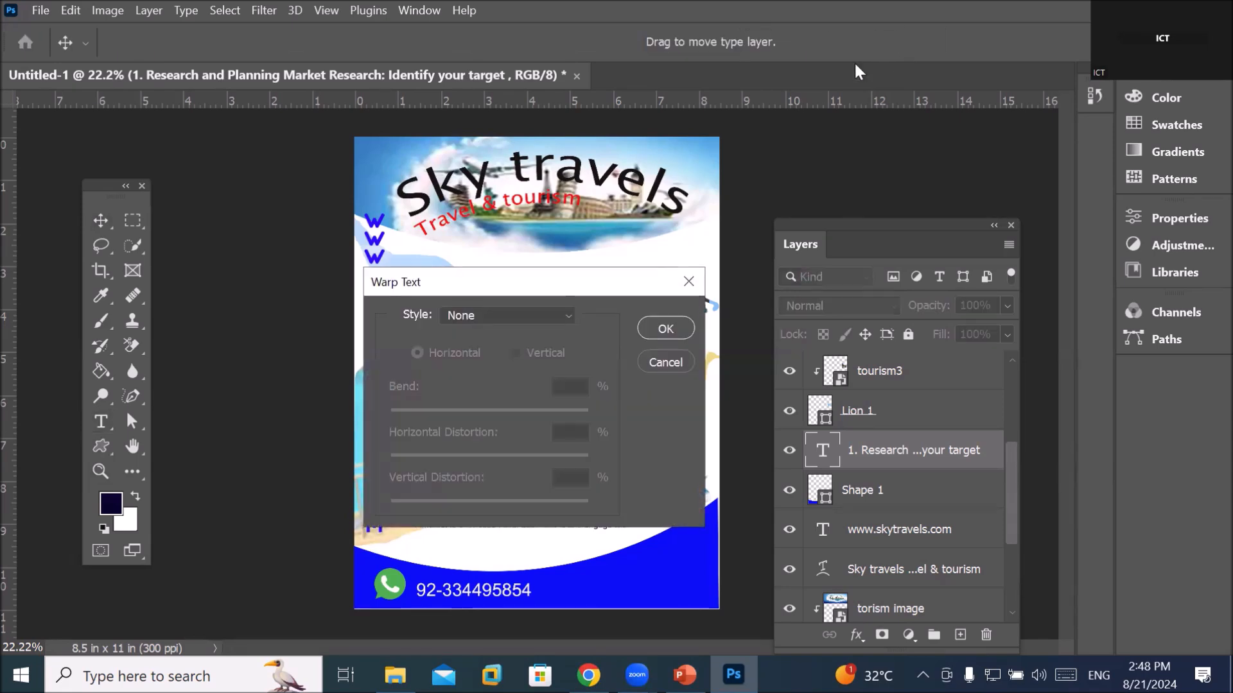
pyautogui.click(564, 317)
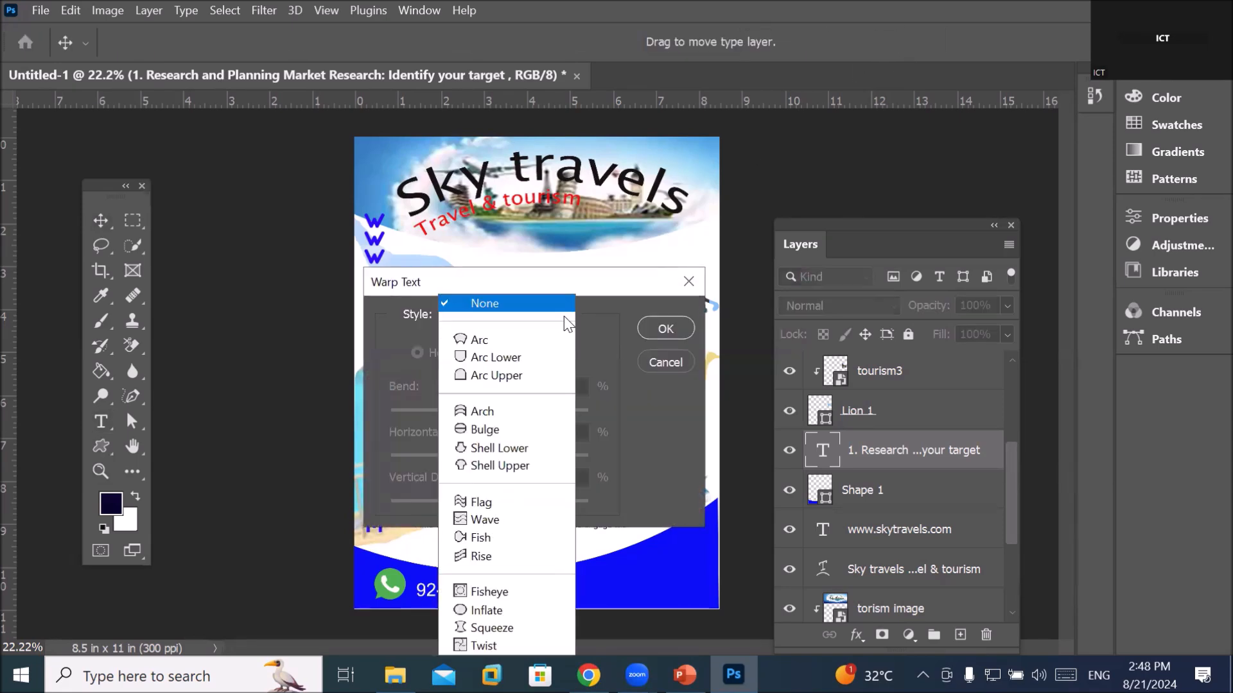
pyautogui.click(546, 341)
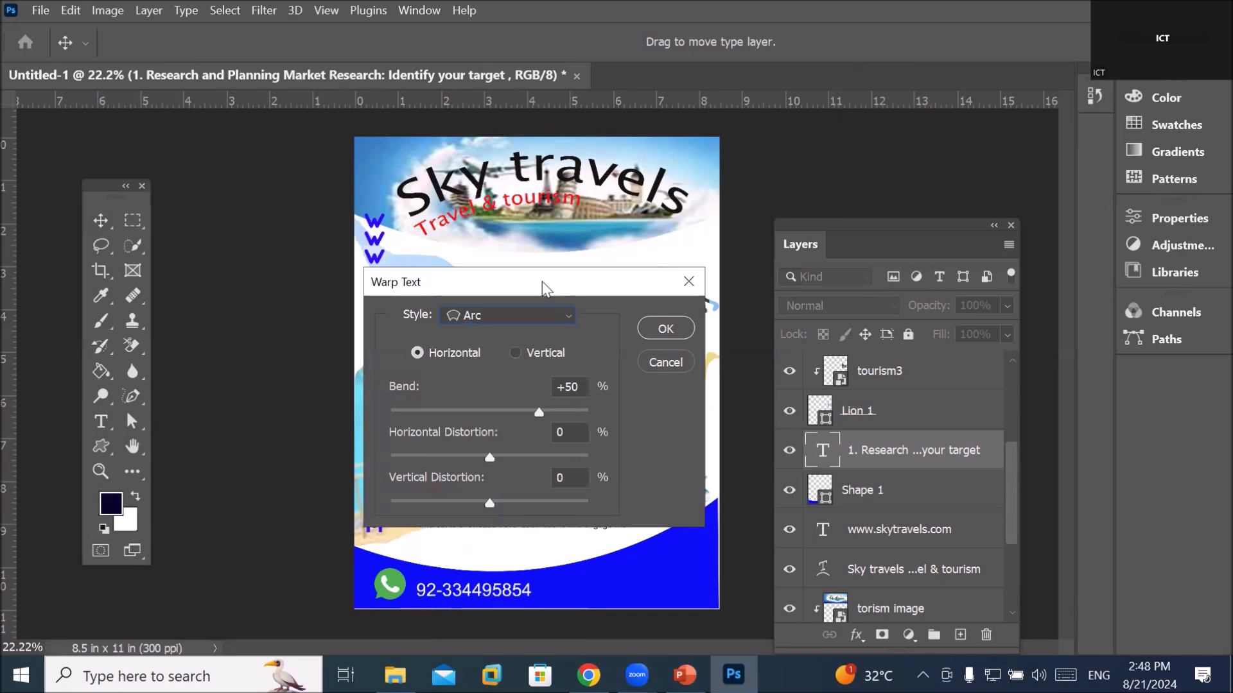
pyautogui.moveTo(542, 281); pyautogui.dragTo(493, 402)
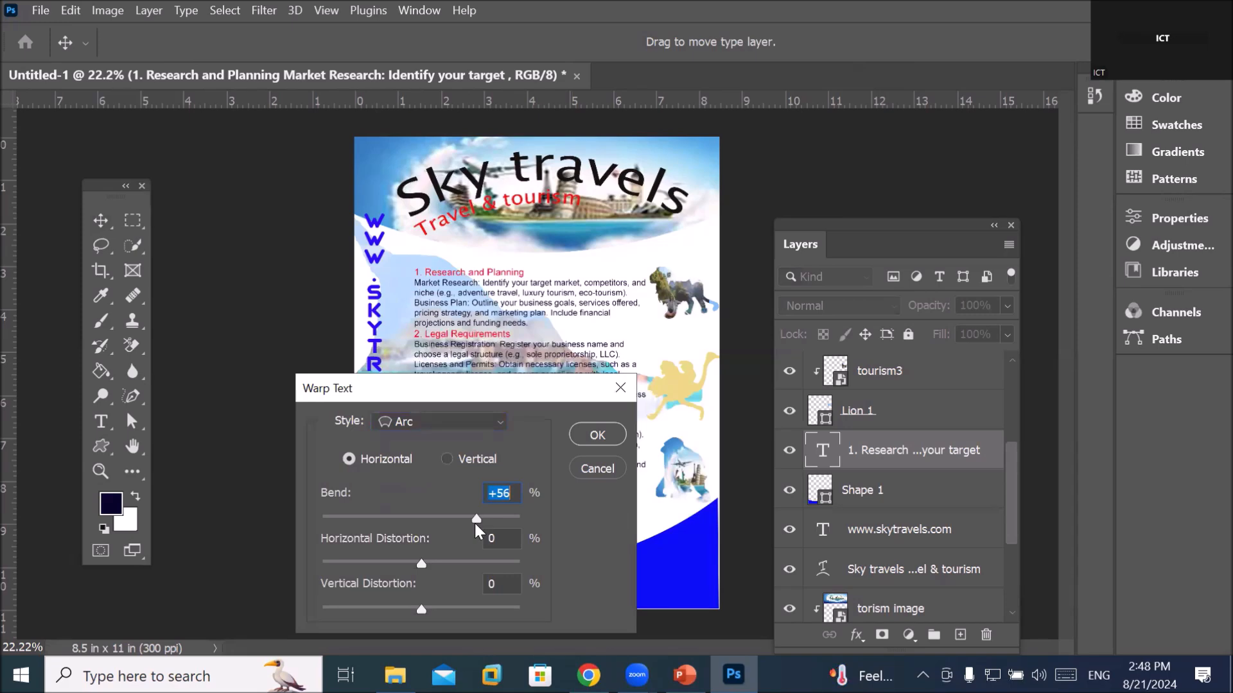
pyautogui.click(584, 437)
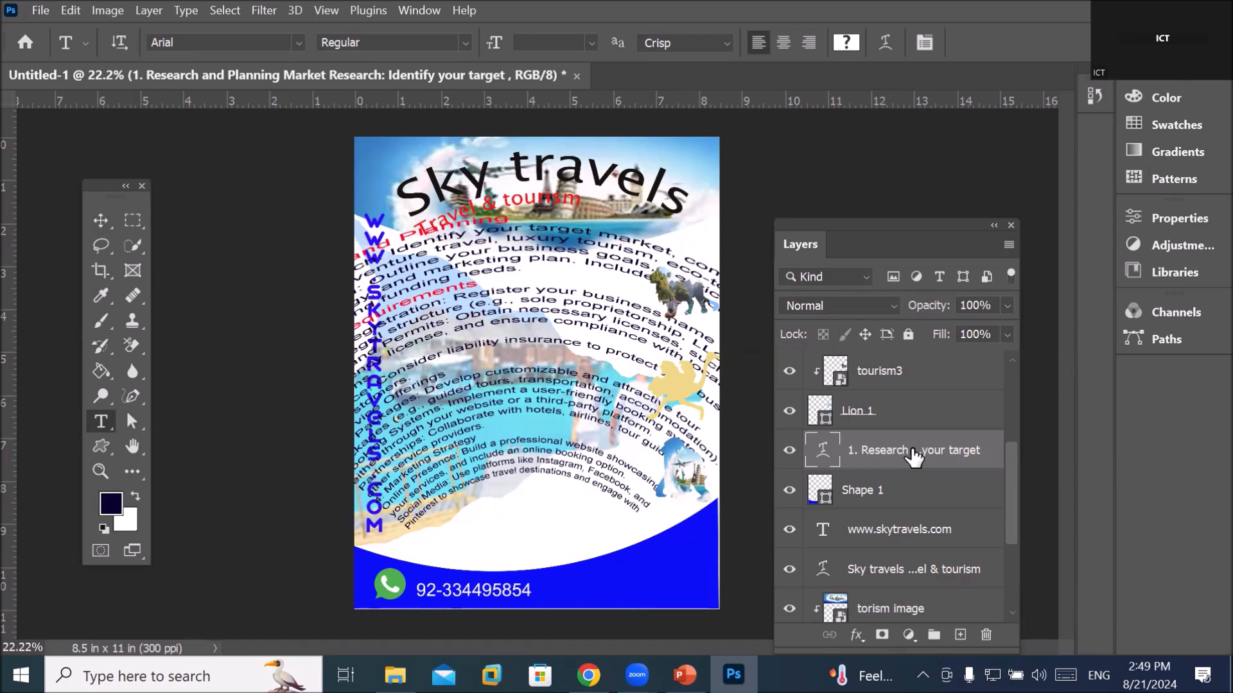
# Ease the Research and Planning body text's Arc warp bend down to about +31
pyautogui.click(886, 40)
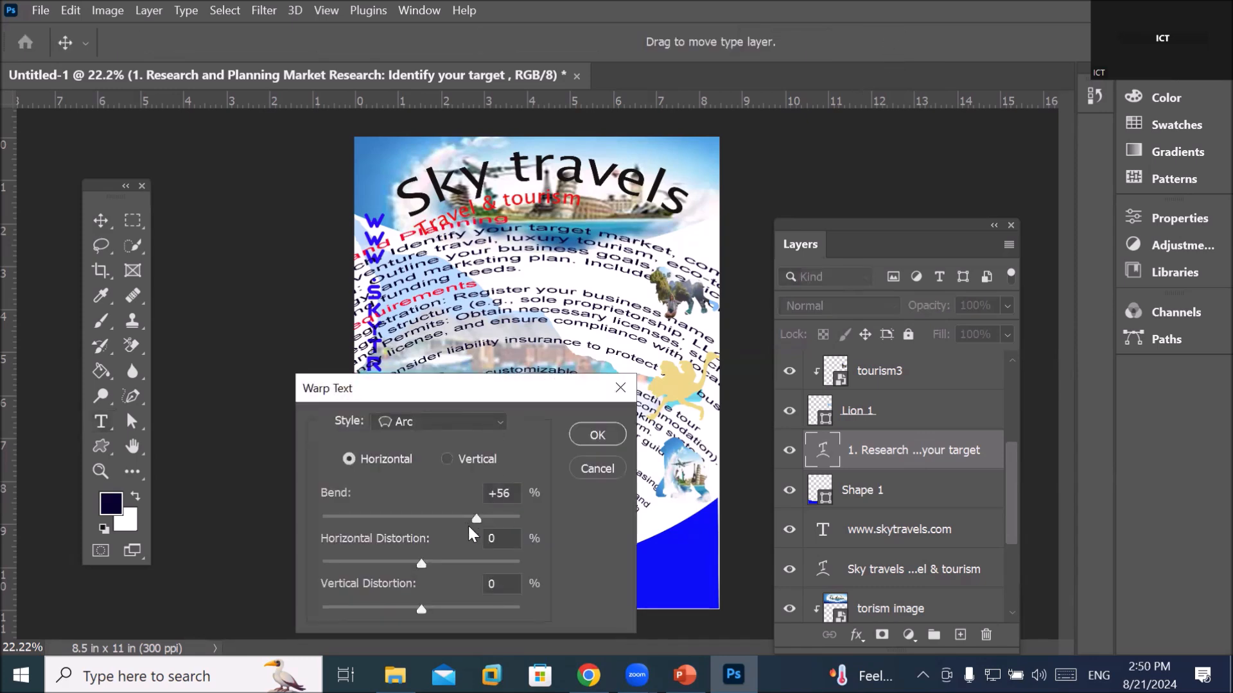
pyautogui.moveTo(477, 519); pyautogui.dragTo(461, 519)
pyautogui.moveTo(457, 521); pyautogui.dragTo(452, 522)
pyautogui.click(582, 434)
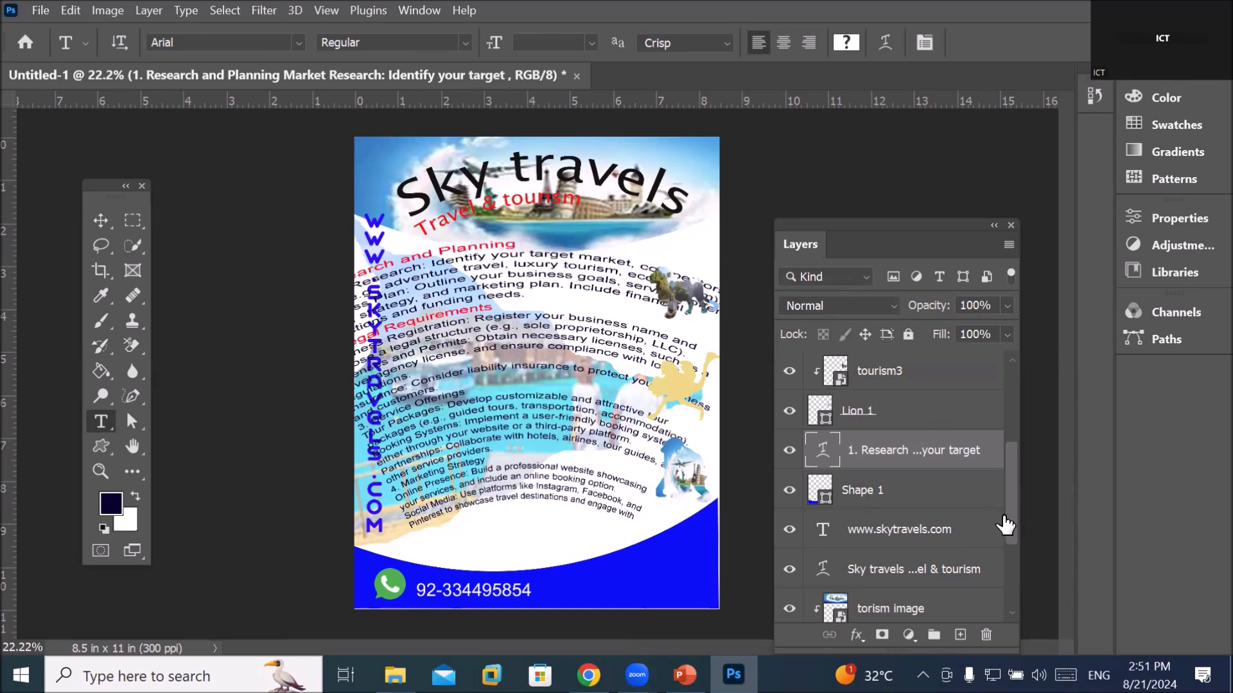
pyautogui.click(887, 535)
pyautogui.click(886, 538)
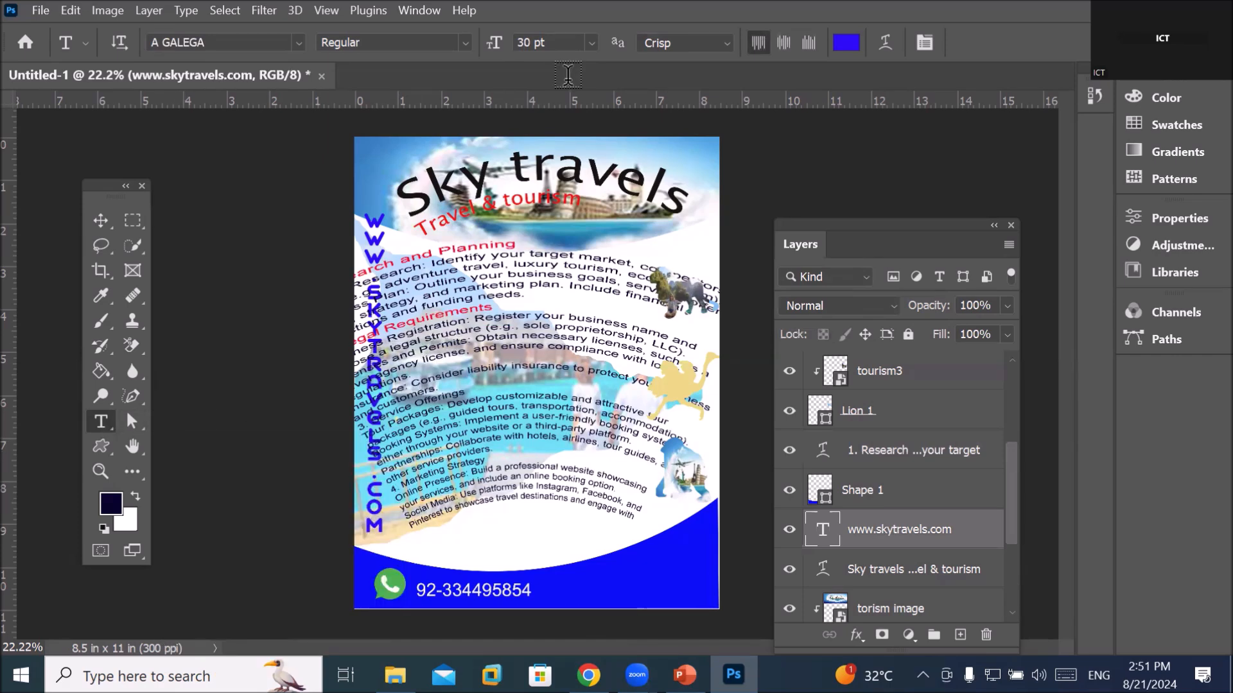
pyautogui.scroll(2, 538, 244)
pyautogui.scroll(6, 543, 111)
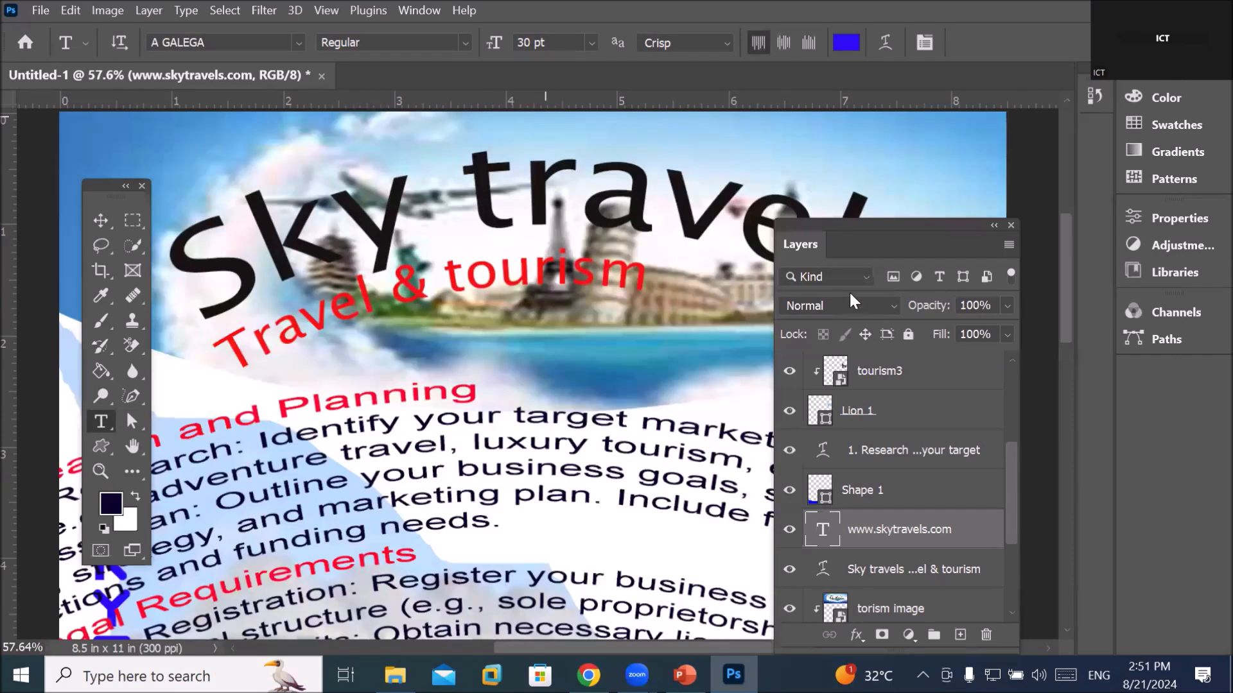
pyautogui.moveTo(886, 222); pyautogui.dragTo(935, 369)
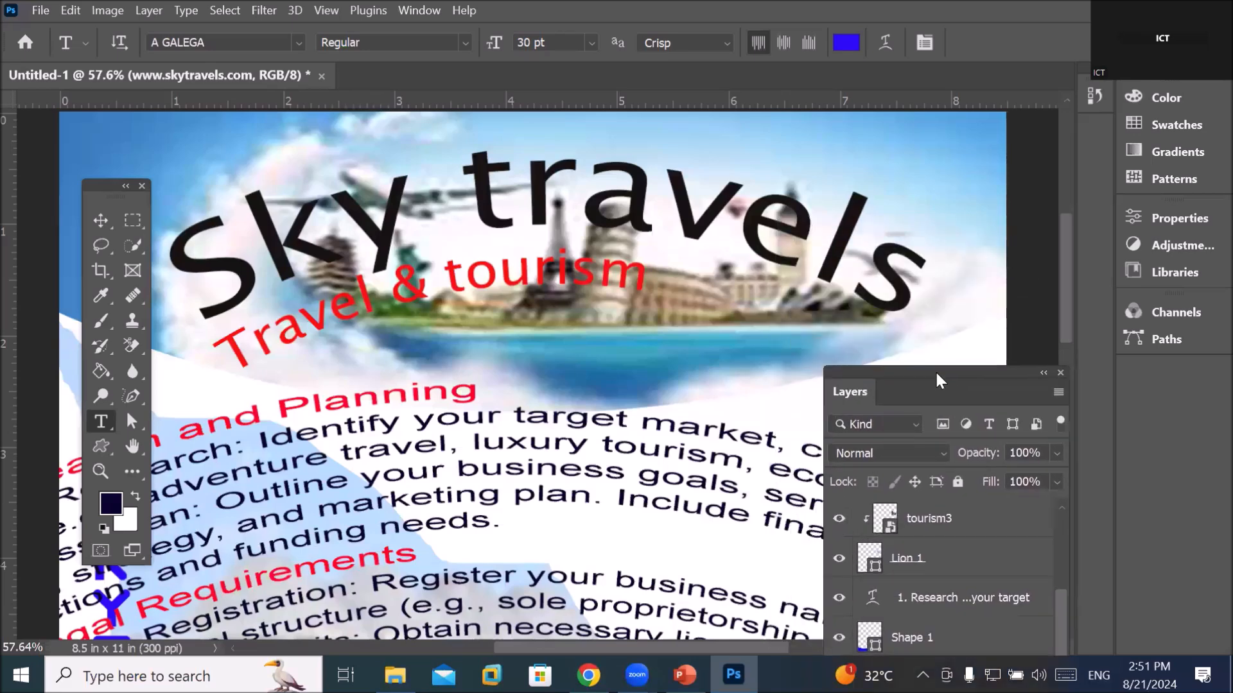
# Give the web address a vertical Arc warp with a bend of -37
pyautogui.click(884, 46)
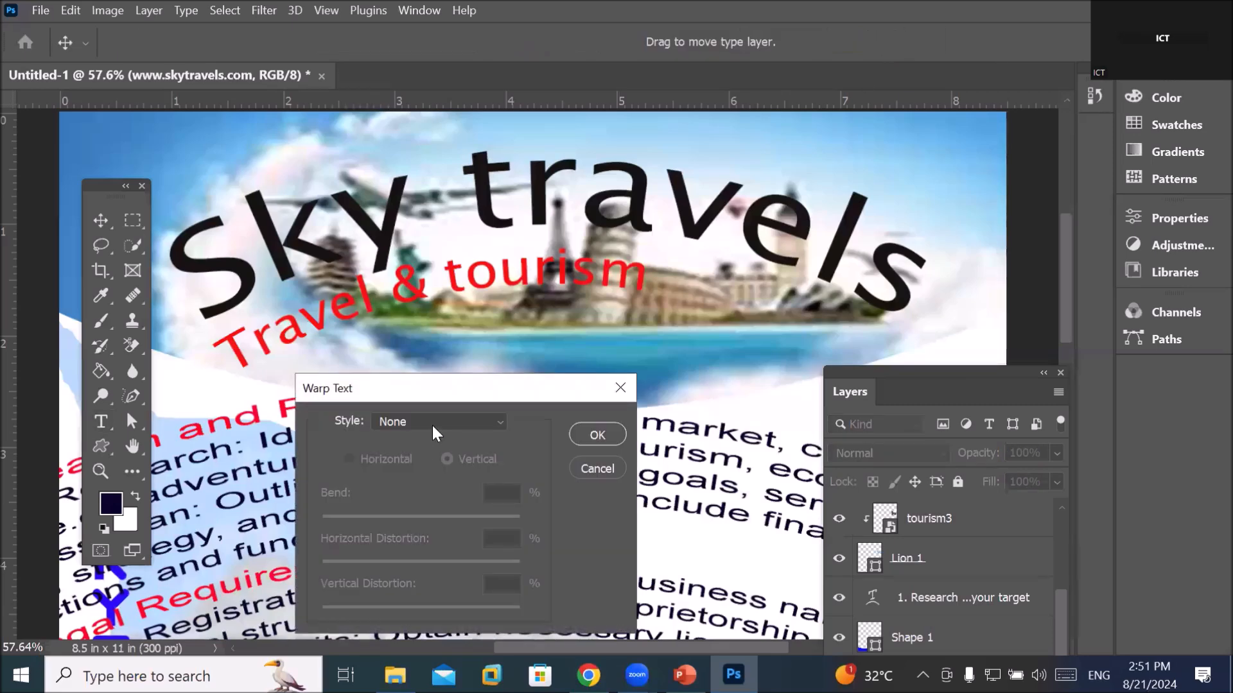
pyautogui.click(433, 423)
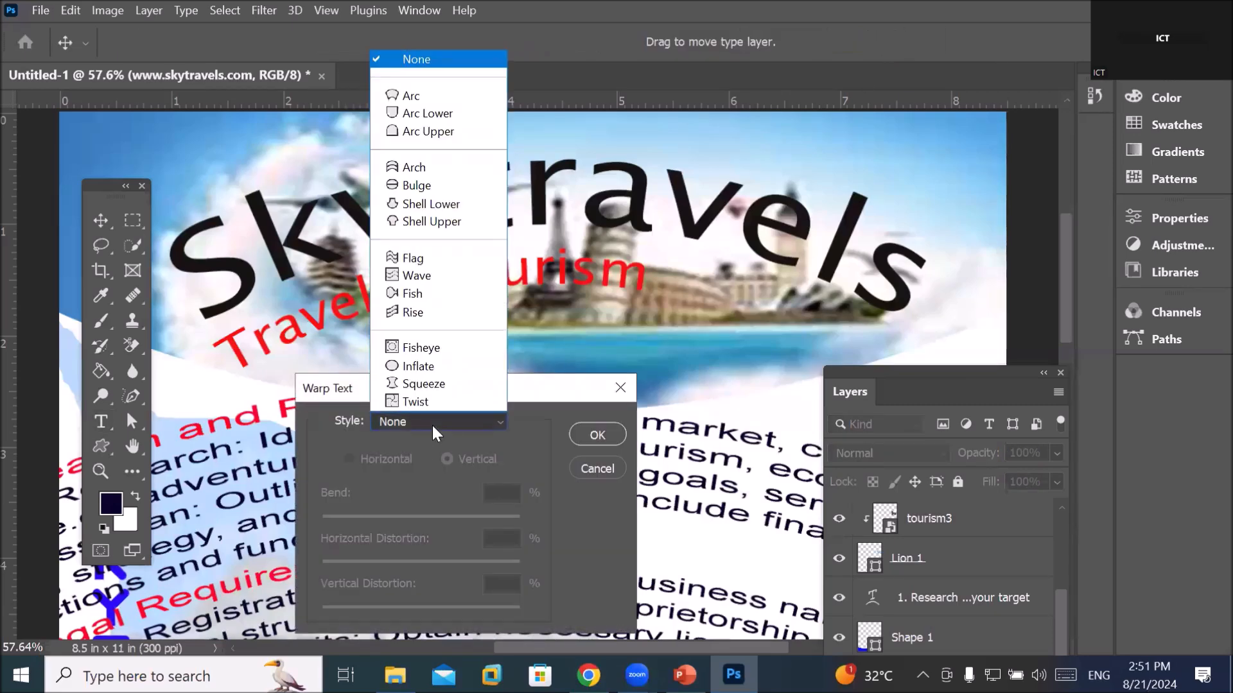
pyautogui.click(480, 95)
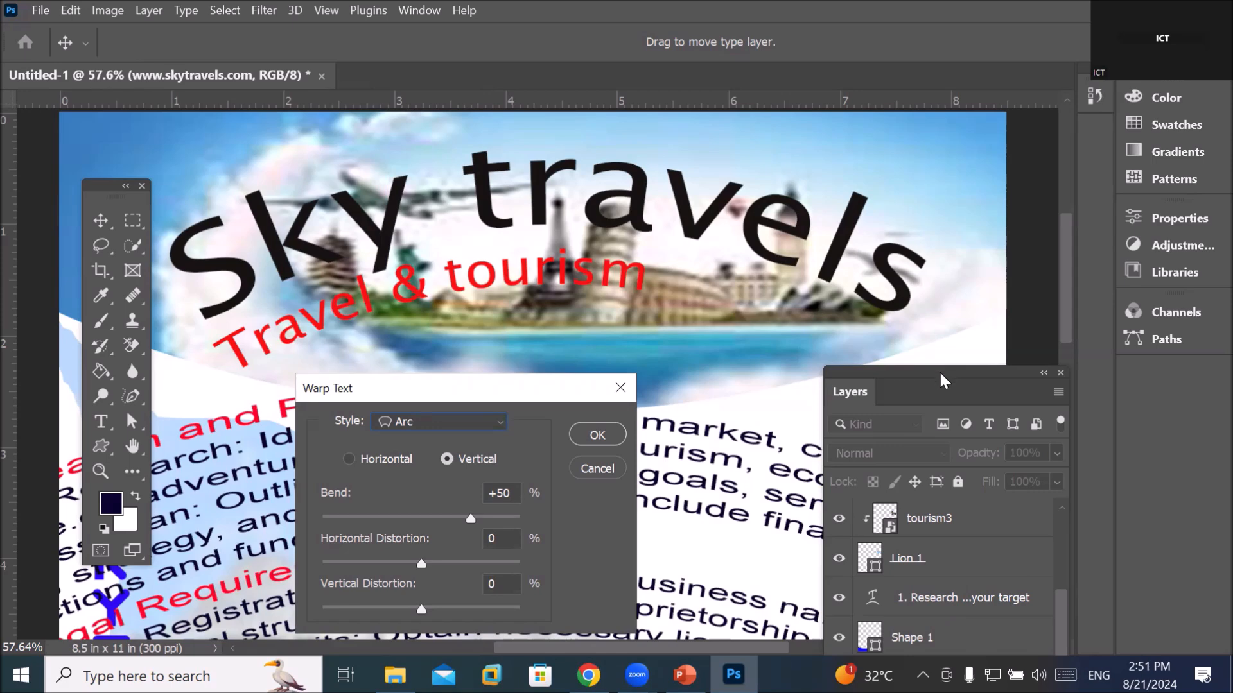
pyautogui.moveTo(939, 370); pyautogui.dragTo(966, 300)
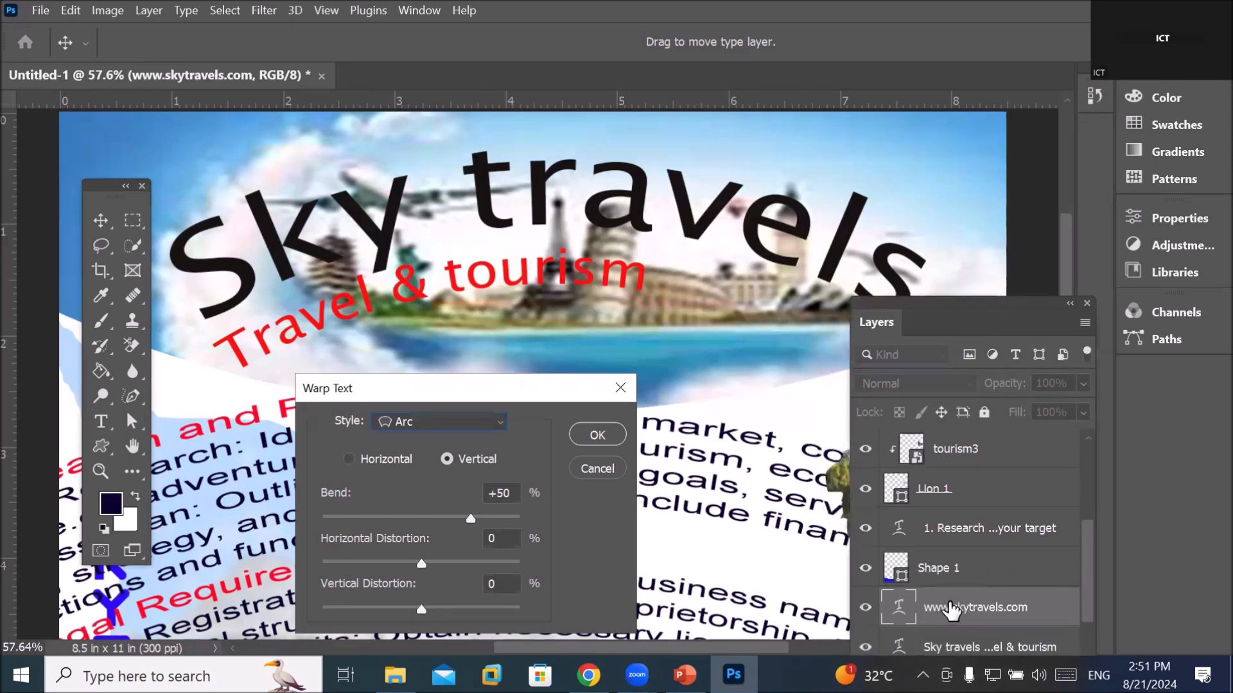
pyautogui.moveTo(468, 518); pyautogui.dragTo(444, 517)
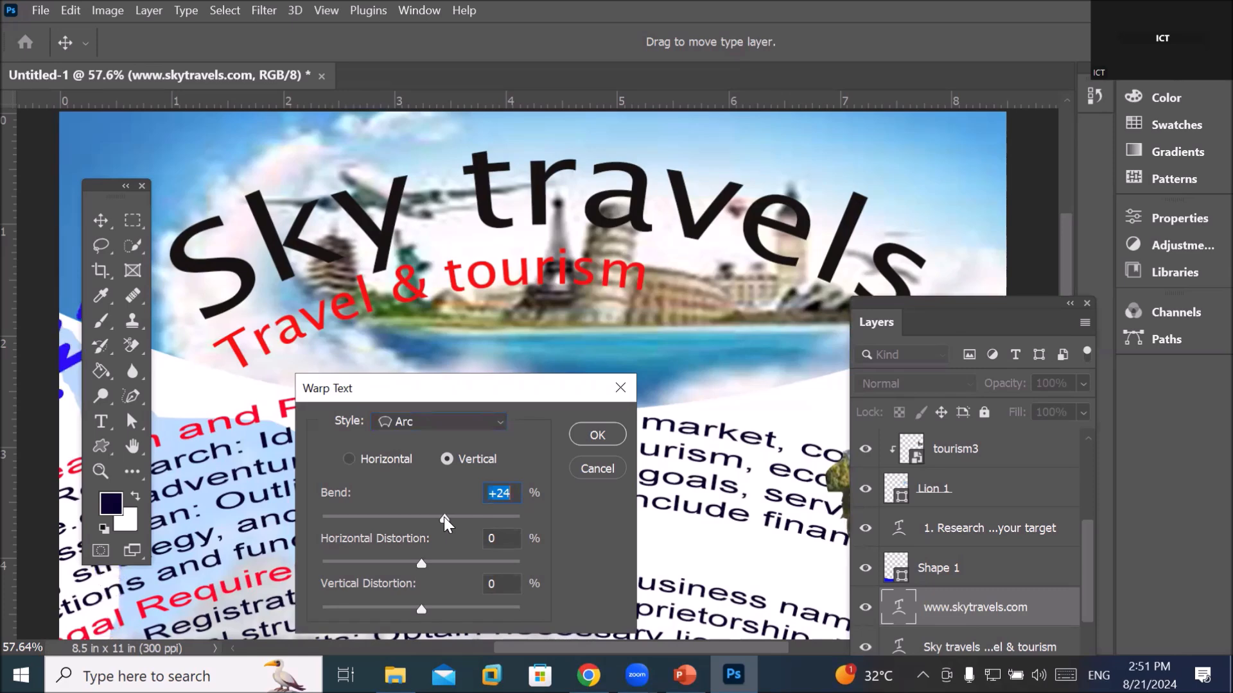
pyautogui.moveTo(444, 515); pyautogui.dragTo(384, 522)
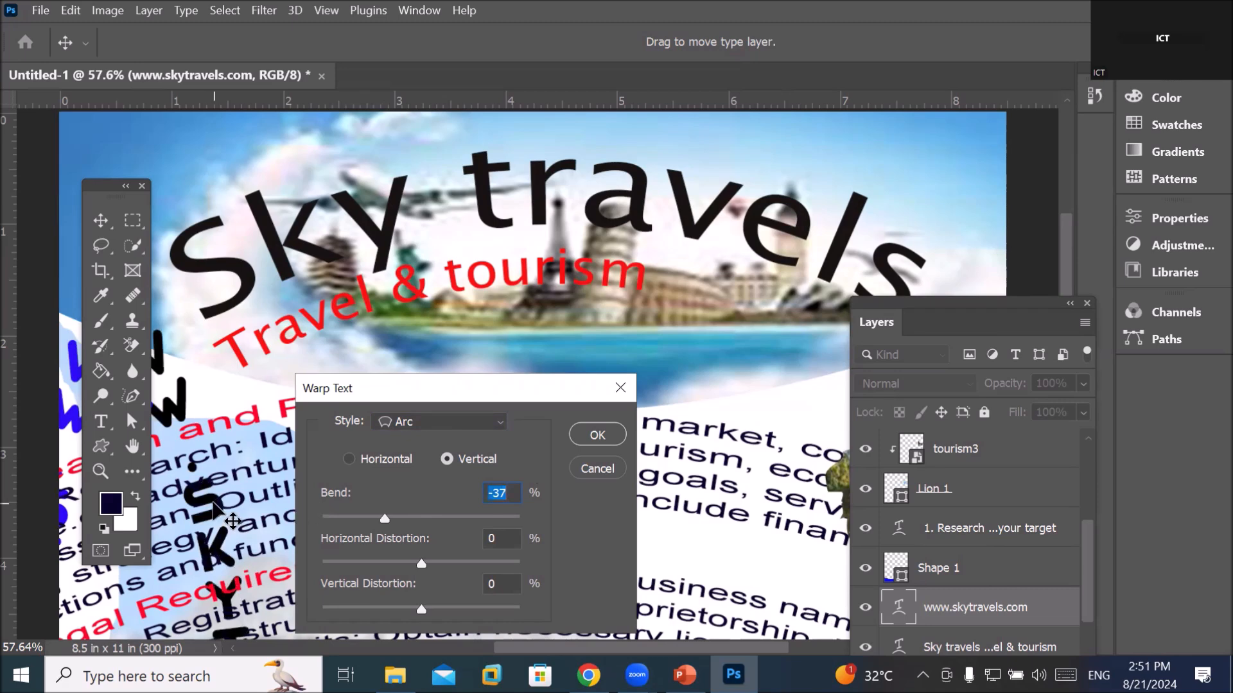
# Apply the web address warp and zoom out to view the whole flyer
pyautogui.hscroll(-3, 477, 630)
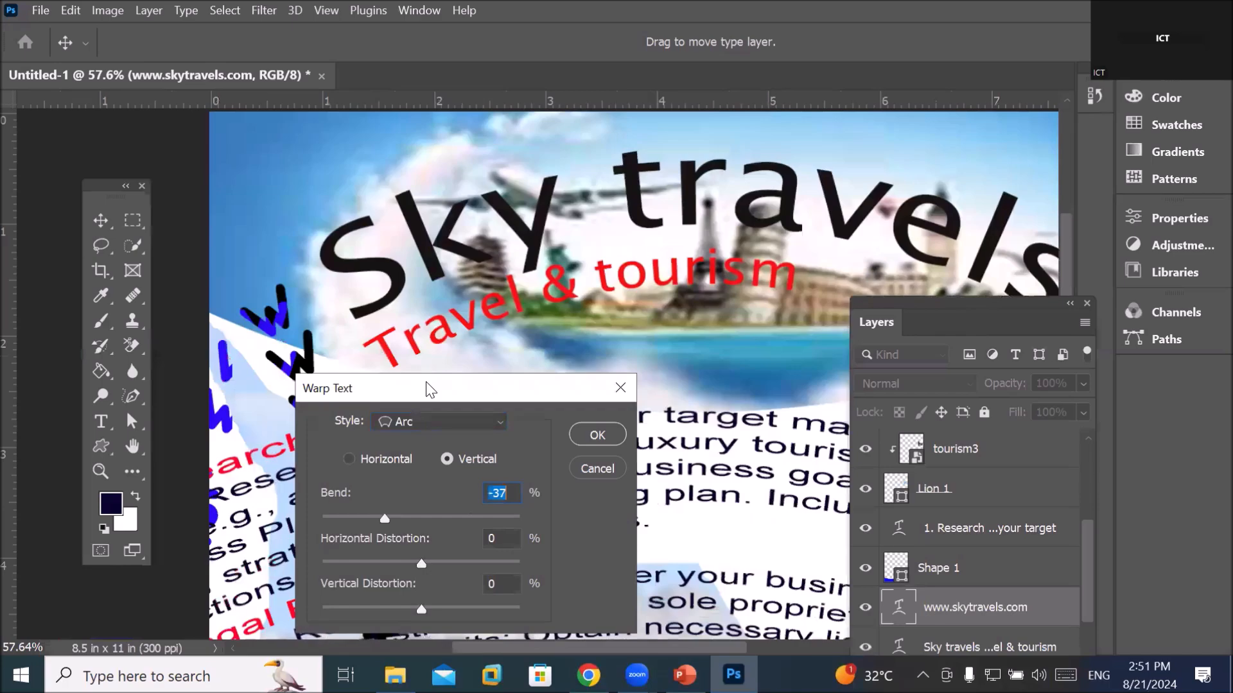
pyautogui.moveTo(428, 388); pyautogui.dragTo(629, 327)
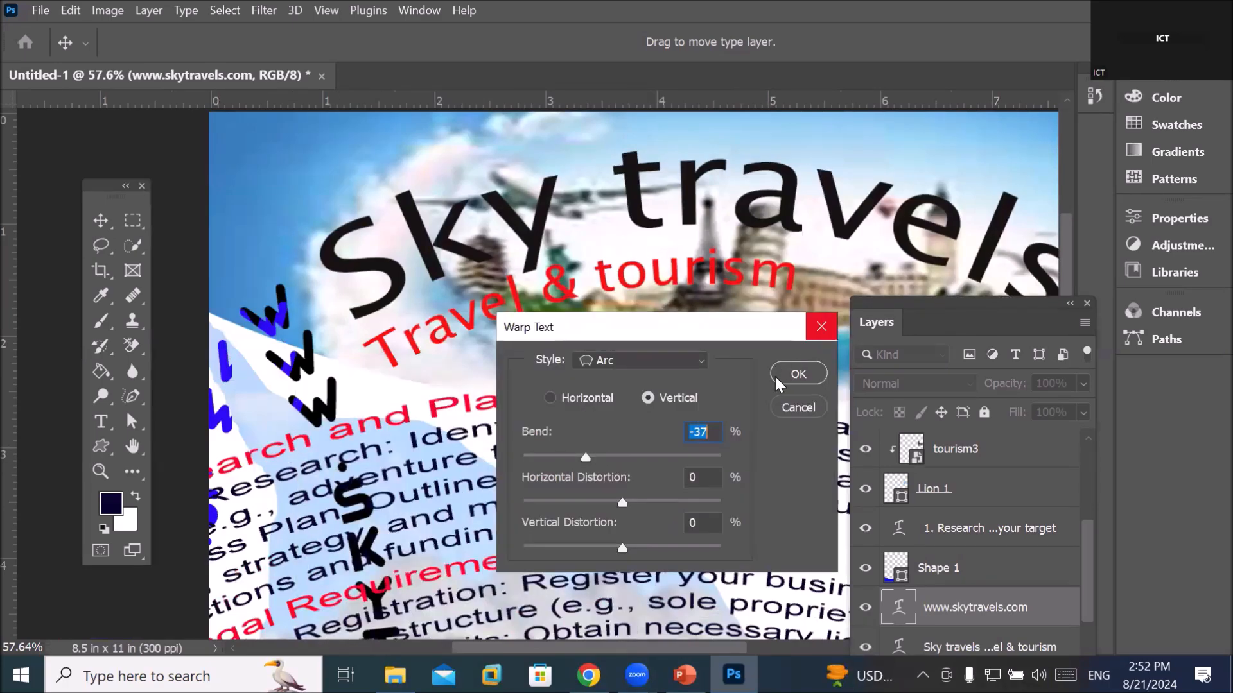
pyautogui.click(798, 373)
pyautogui.scroll(-2, 445, 554)
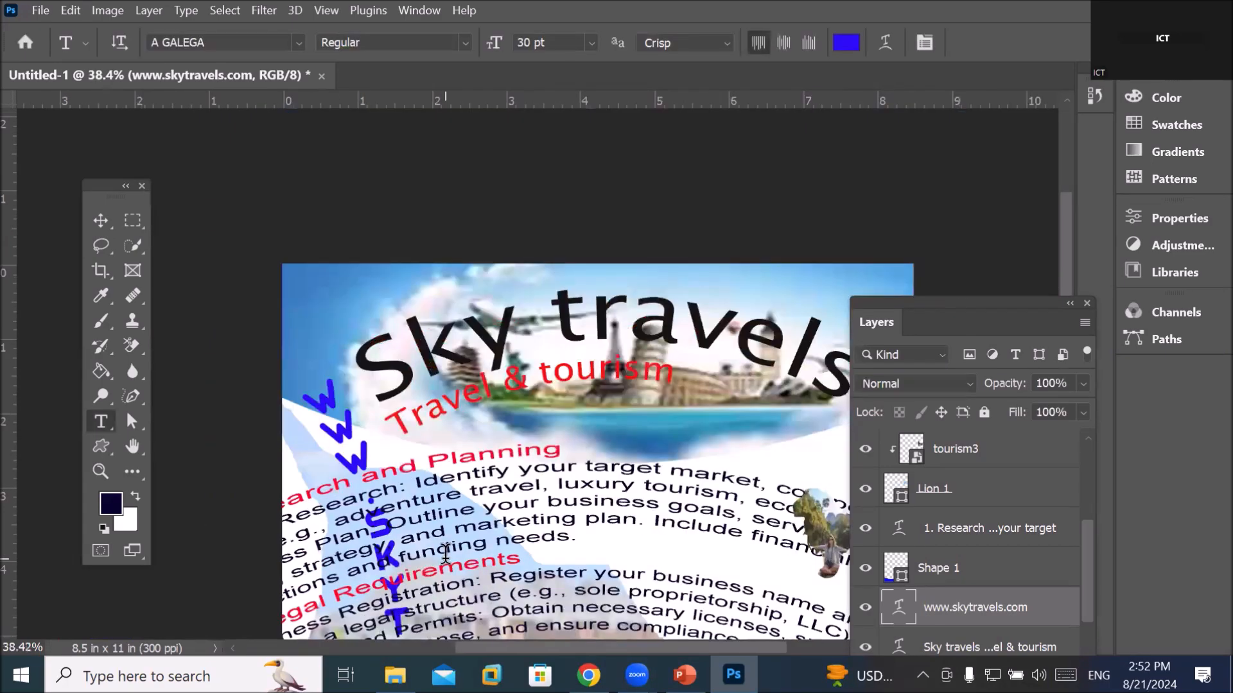
pyautogui.scroll(-3, 445, 554)
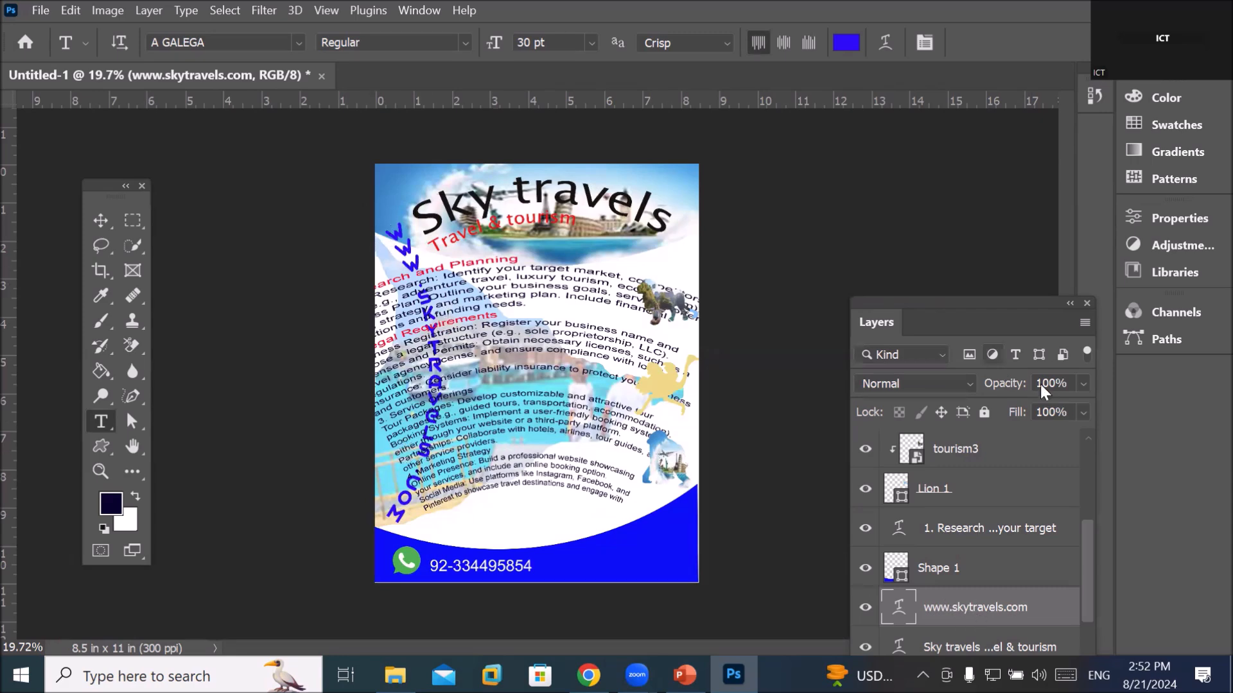
# Select the Sky travels title text layer
pyautogui.moveTo(1087, 534); pyautogui.dragTo(1084, 575)
pyautogui.click(1007, 528)
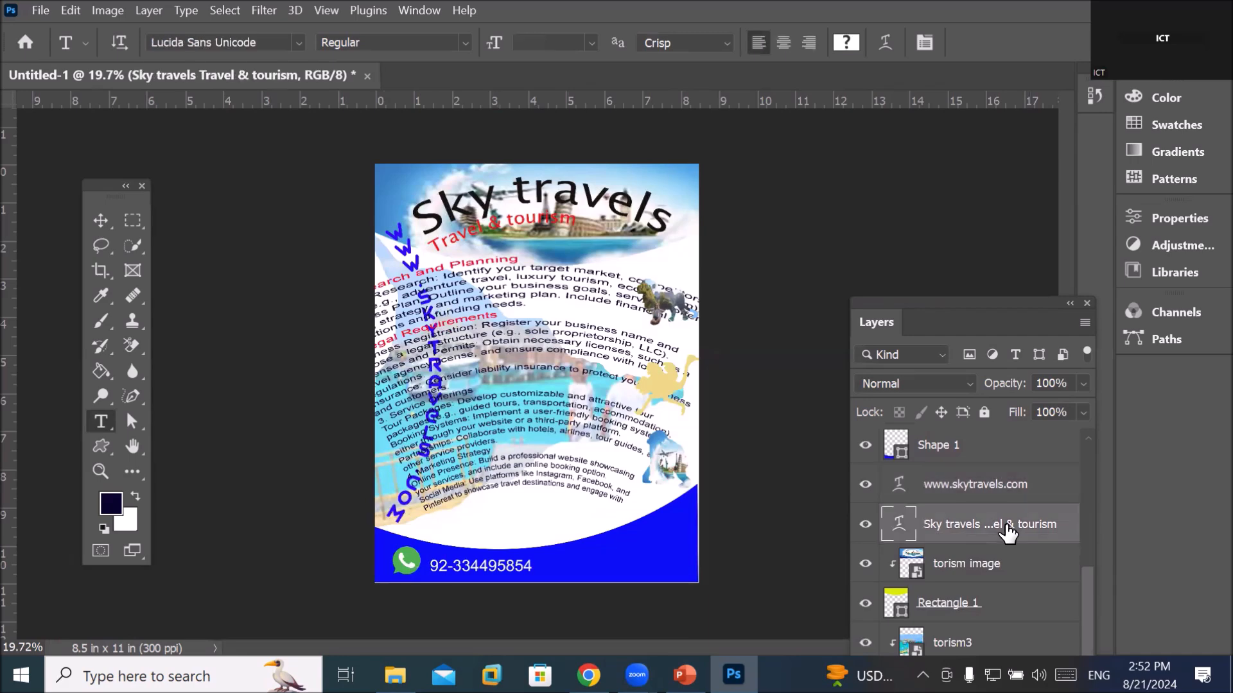
pyautogui.click(846, 42)
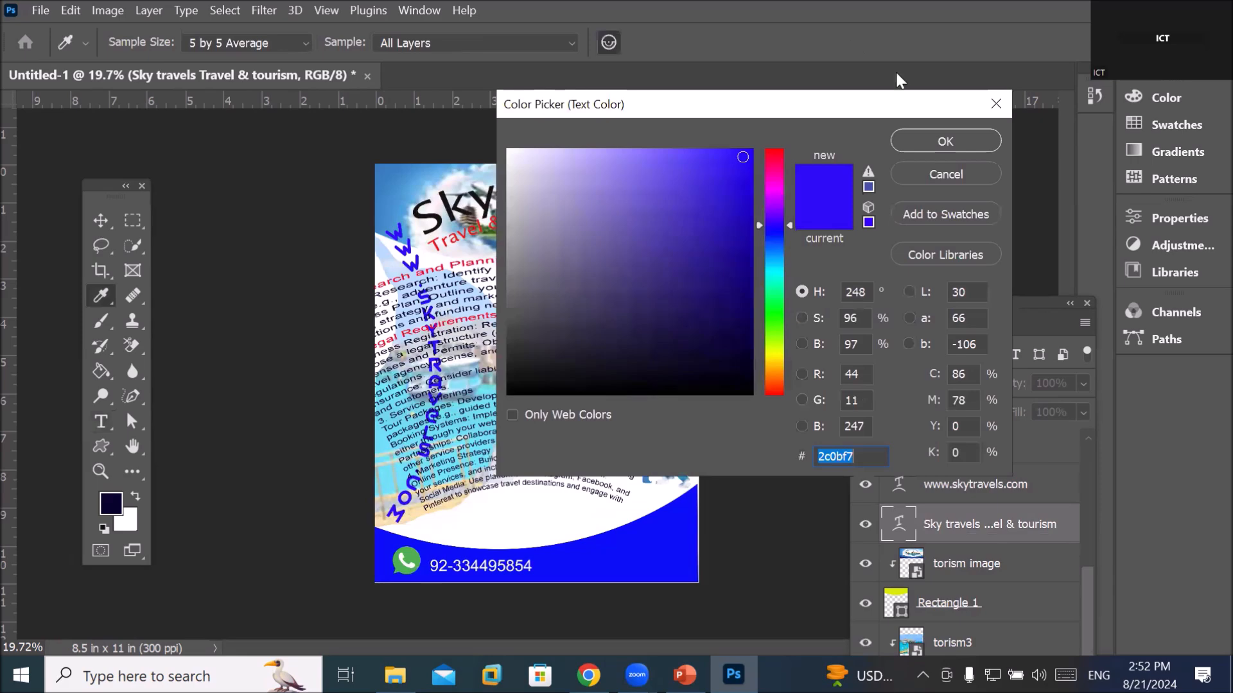
pyautogui.click(967, 181)
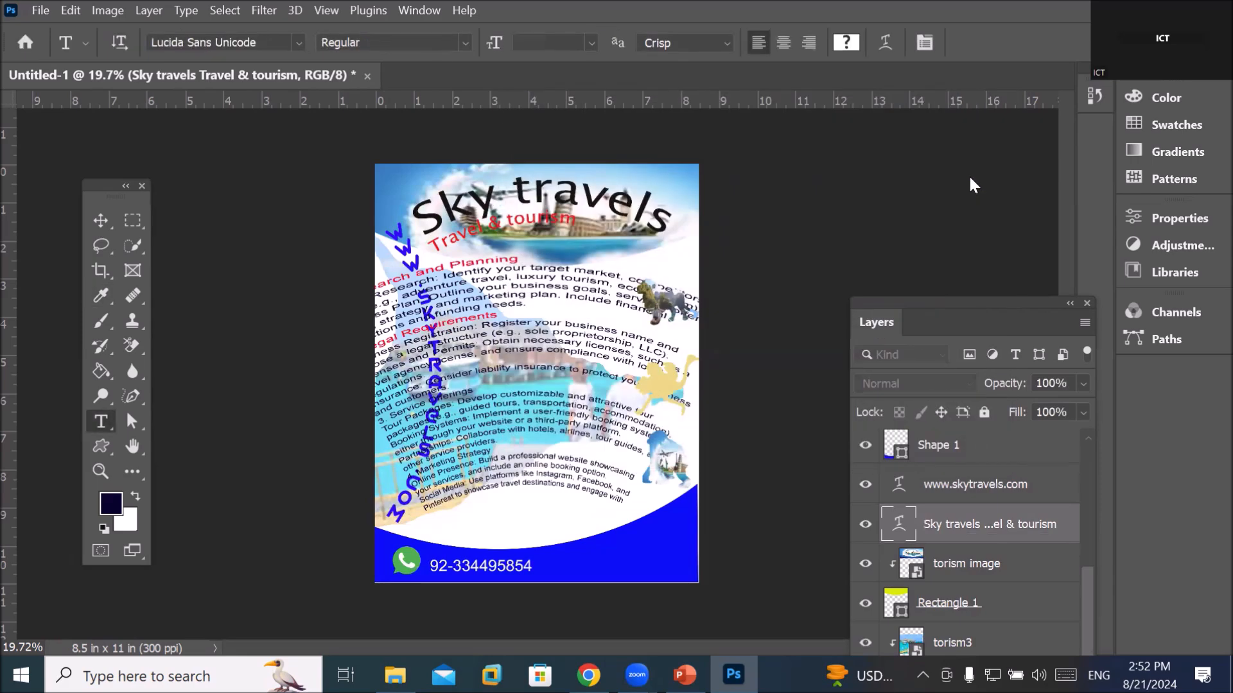
pyautogui.click(973, 178)
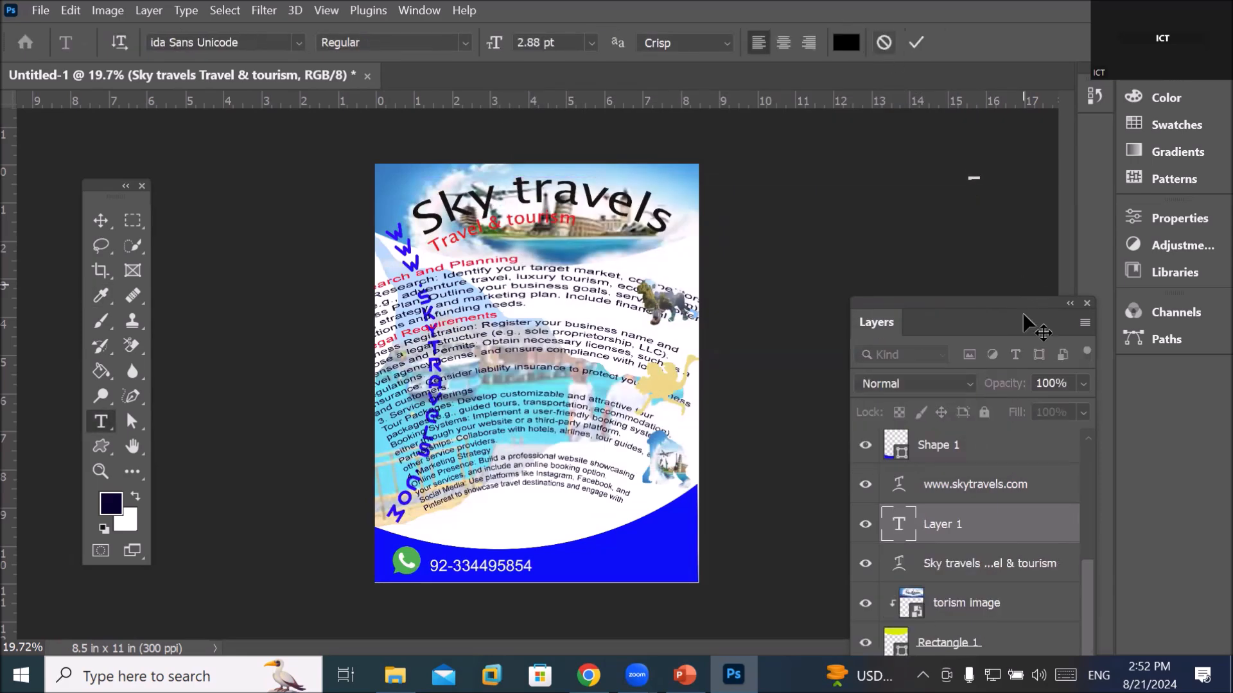
pyautogui.click(971, 569)
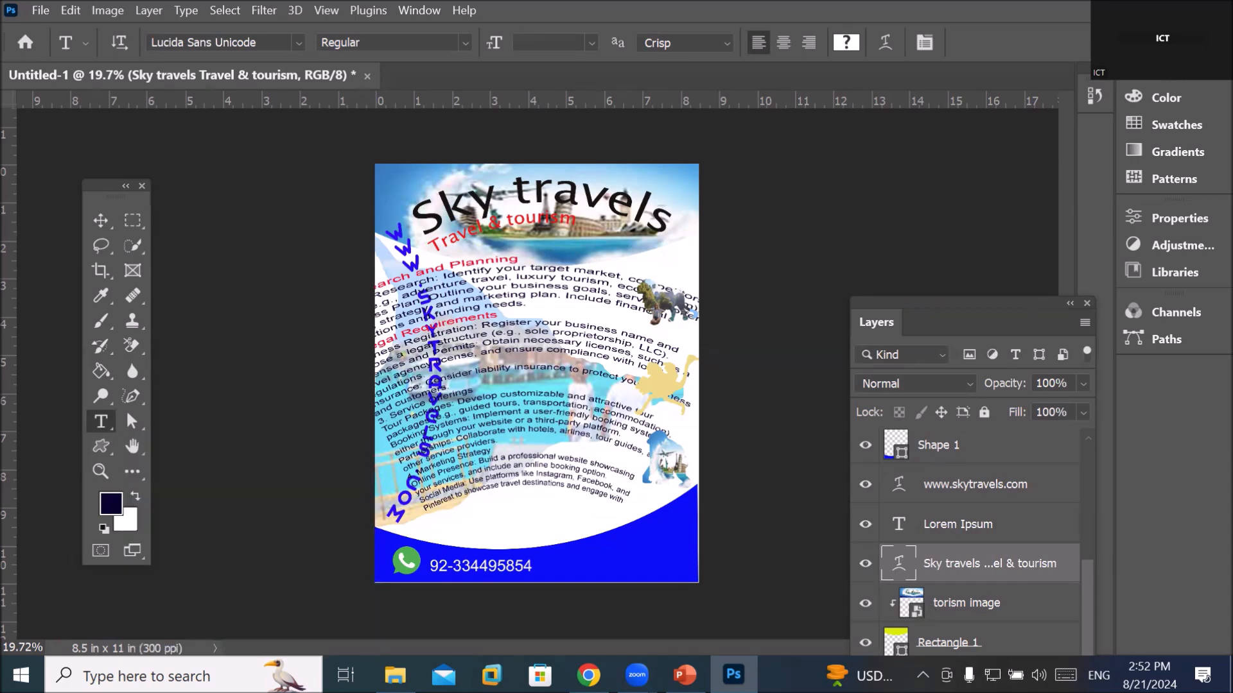
# Change the Sky travels title's warp style from Arc to Arc Lower
pyautogui.click(886, 42)
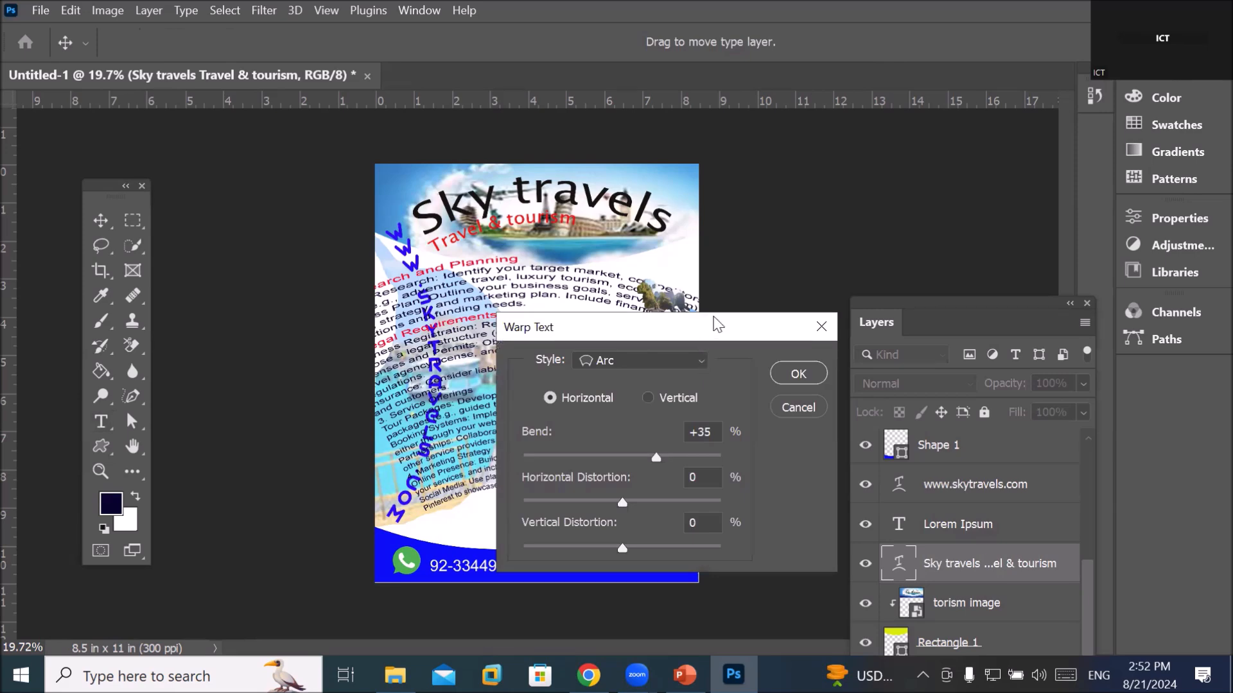
pyautogui.moveTo(708, 331); pyautogui.dragTo(448, 328)
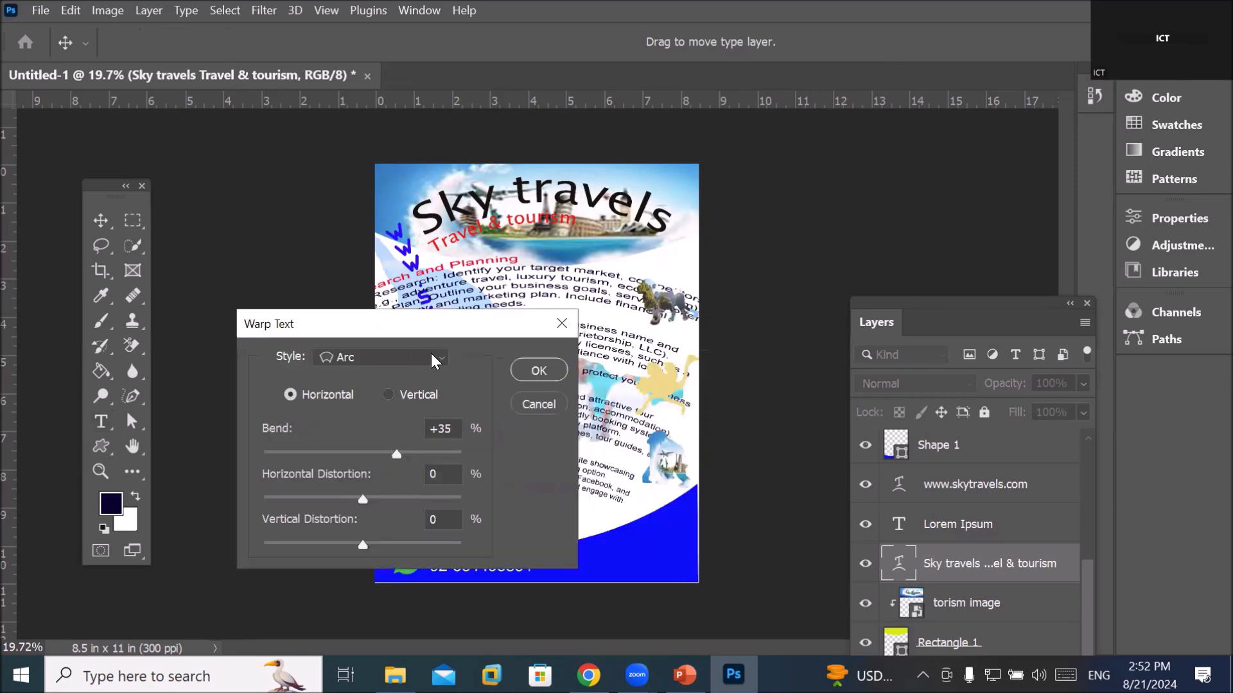
pyautogui.click(434, 353)
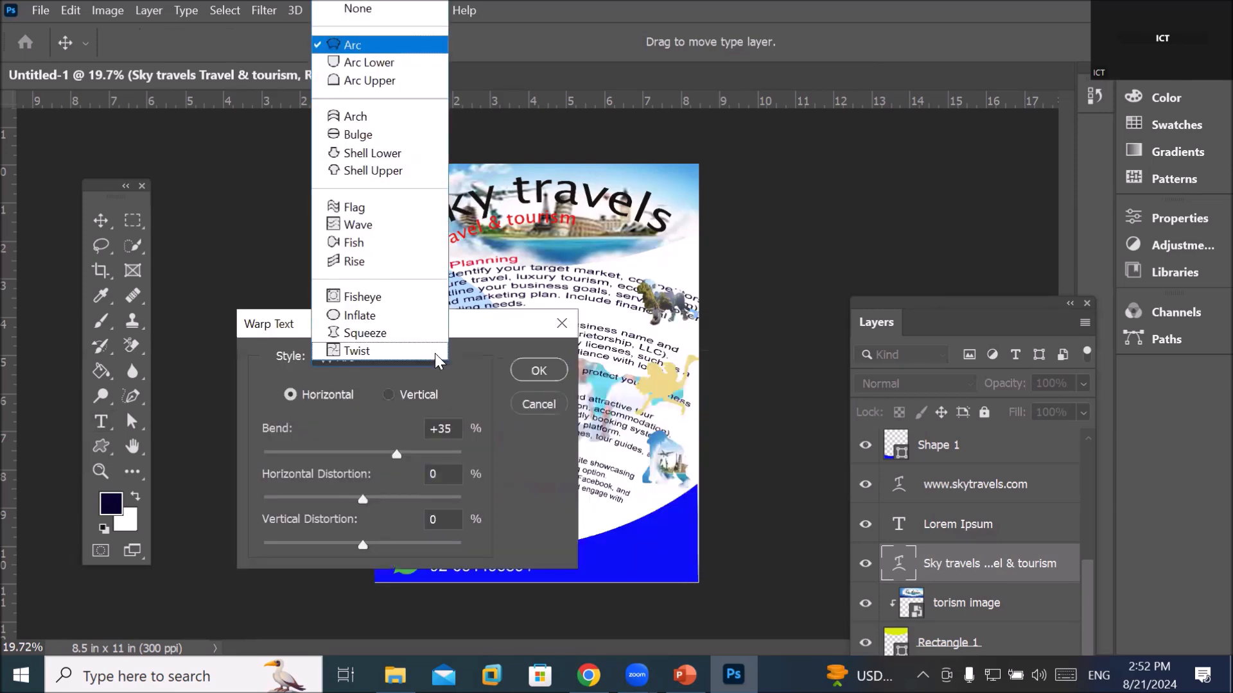
pyautogui.click(372, 65)
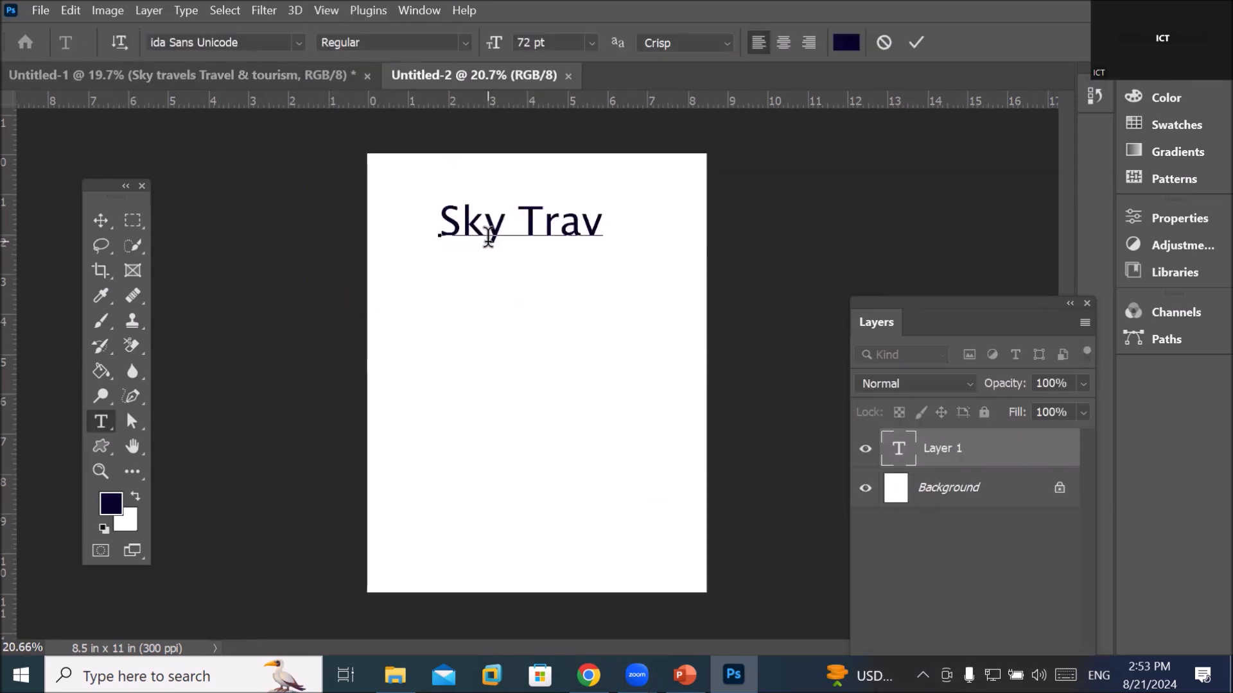
# Finish typing Sky Travels, commit it and move it near the top of the page
pyautogui.write('els')
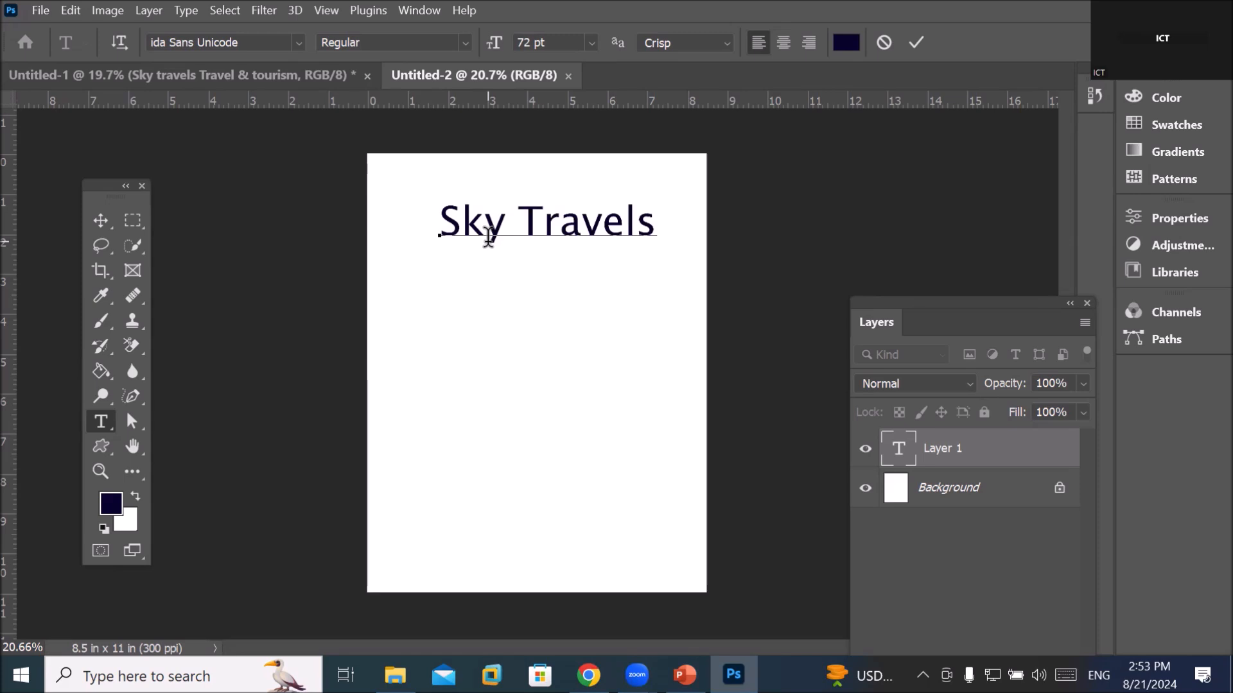
pyautogui.click(106, 213)
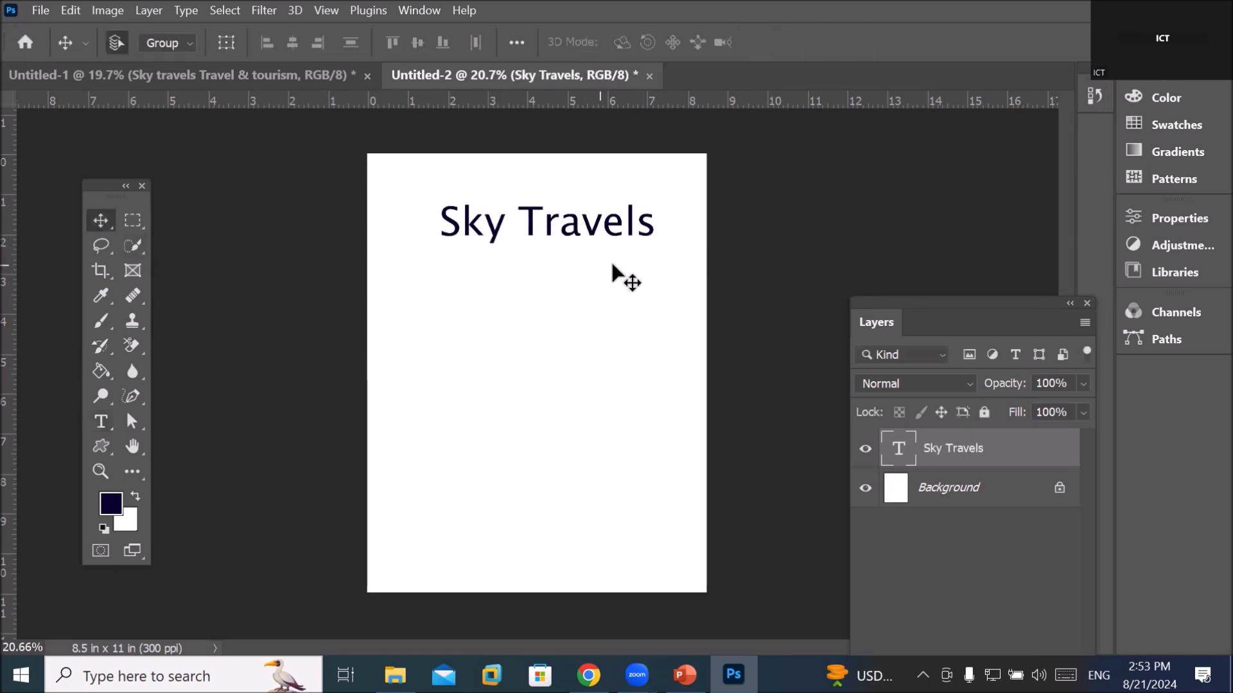
pyautogui.moveTo(616, 228); pyautogui.dragTo(601, 279)
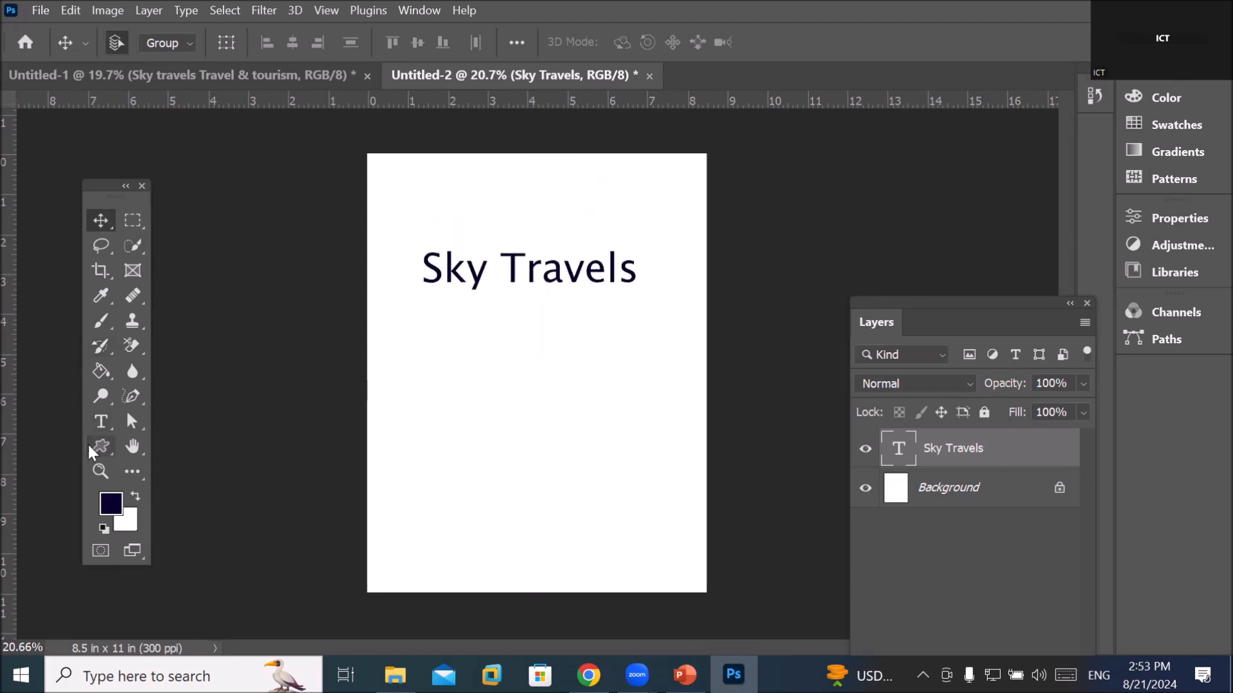
pyautogui.click(101, 423)
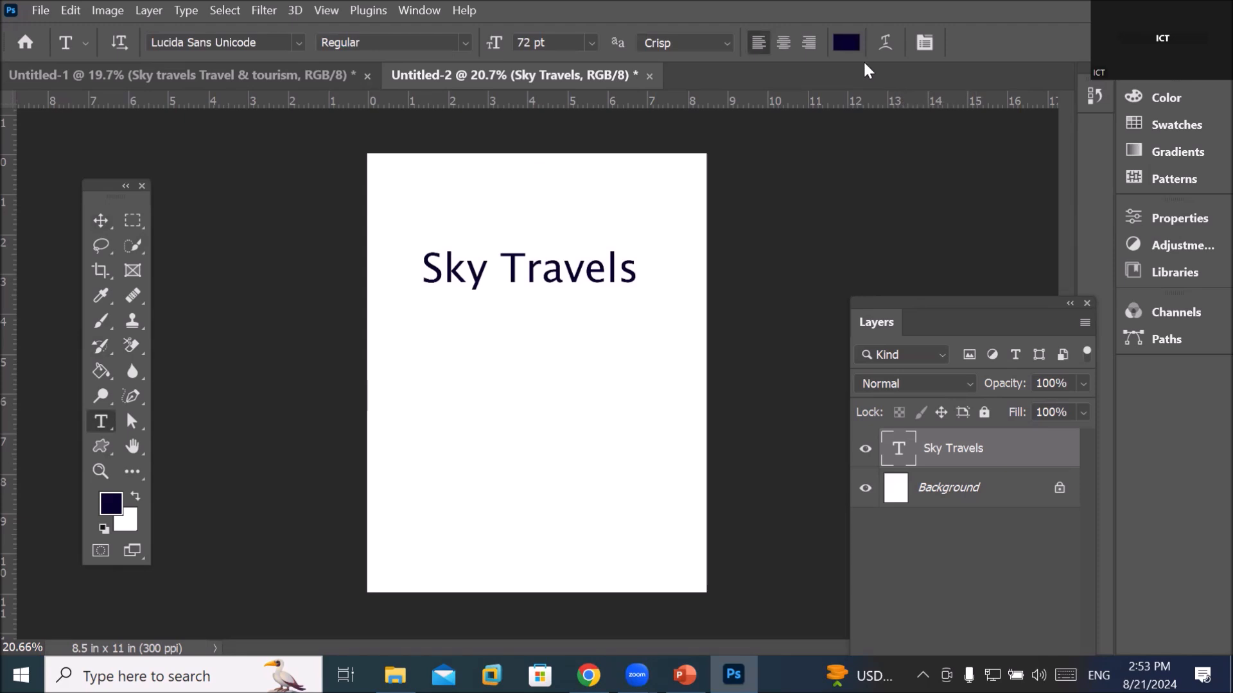
# Bend Sky Travels into an Arc warp at +56
pyautogui.click(884, 43)
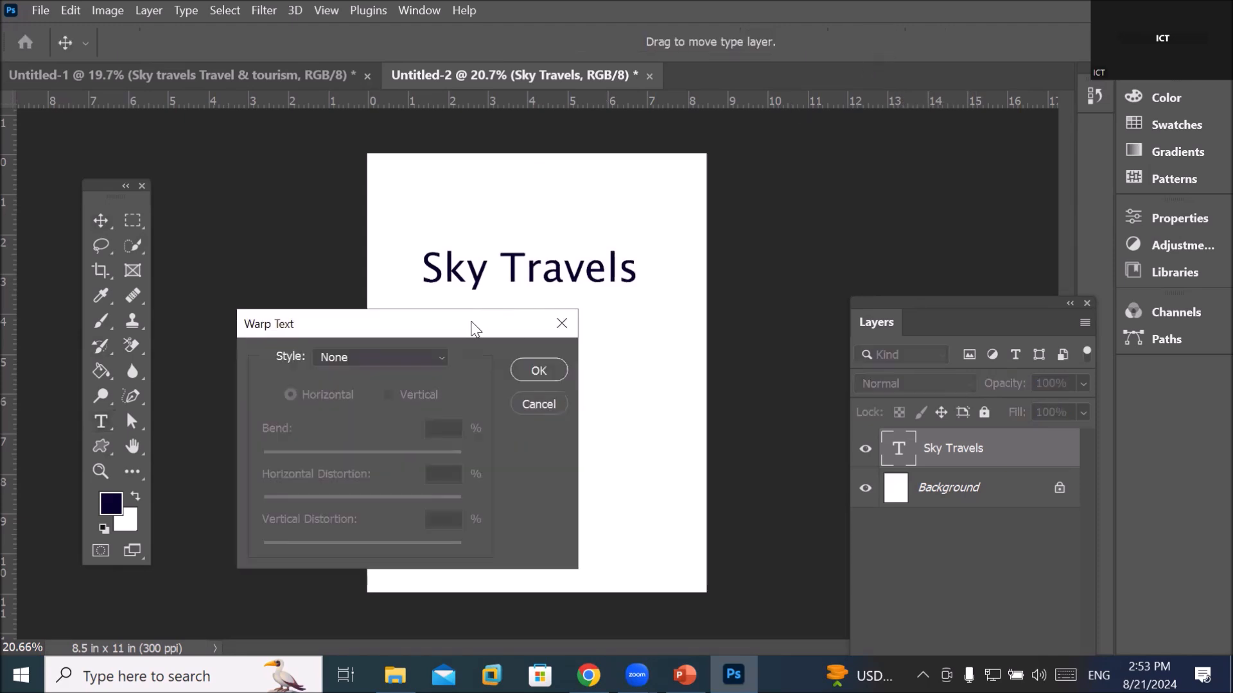
pyautogui.moveTo(475, 328); pyautogui.dragTo(996, 176)
pyautogui.click(956, 205)
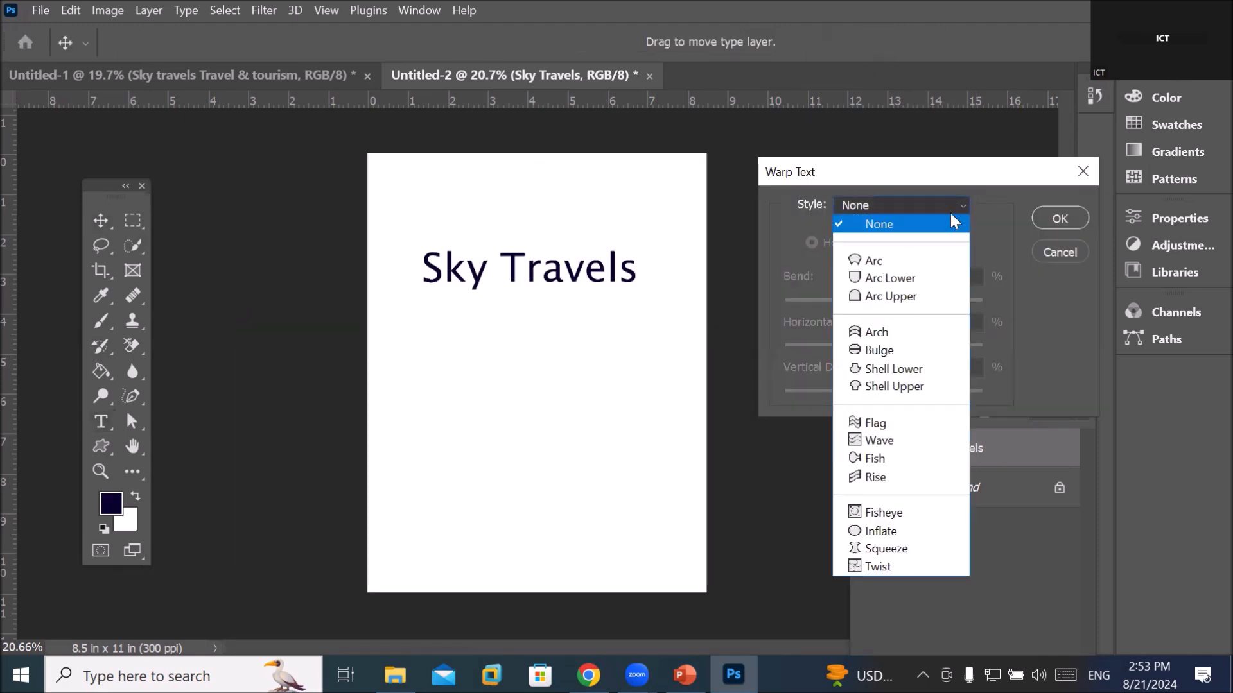
pyautogui.click(923, 260)
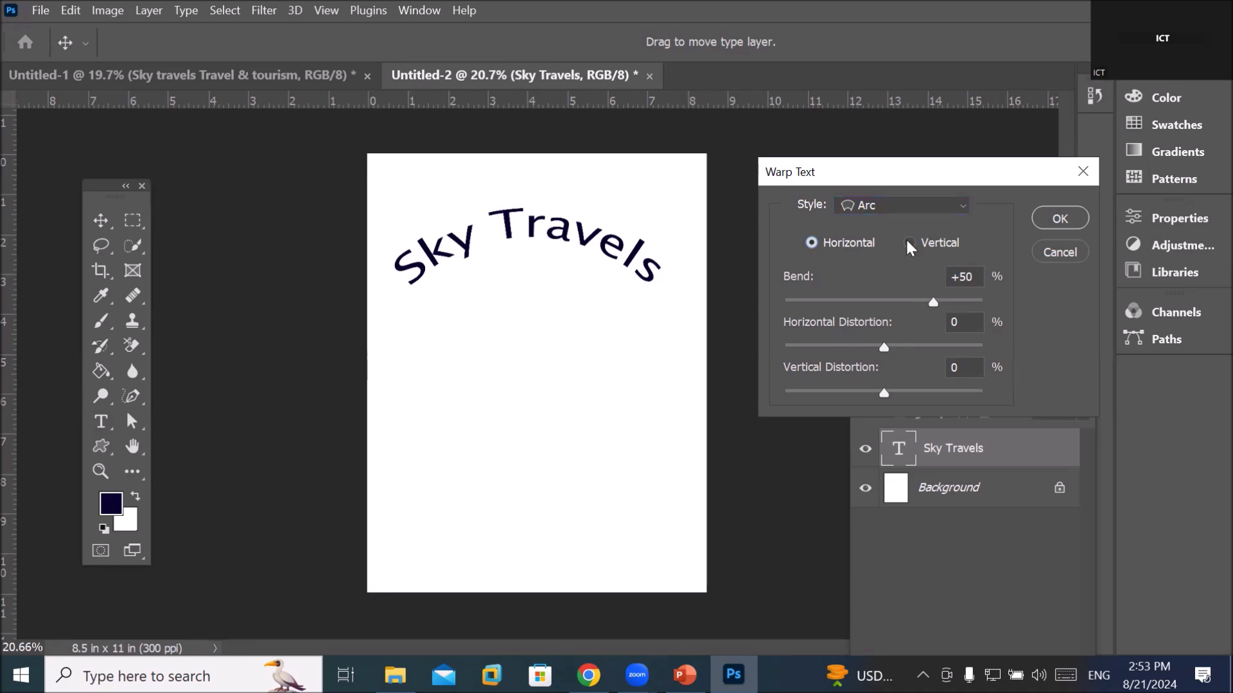
pyautogui.moveTo(934, 304); pyautogui.dragTo(842, 299)
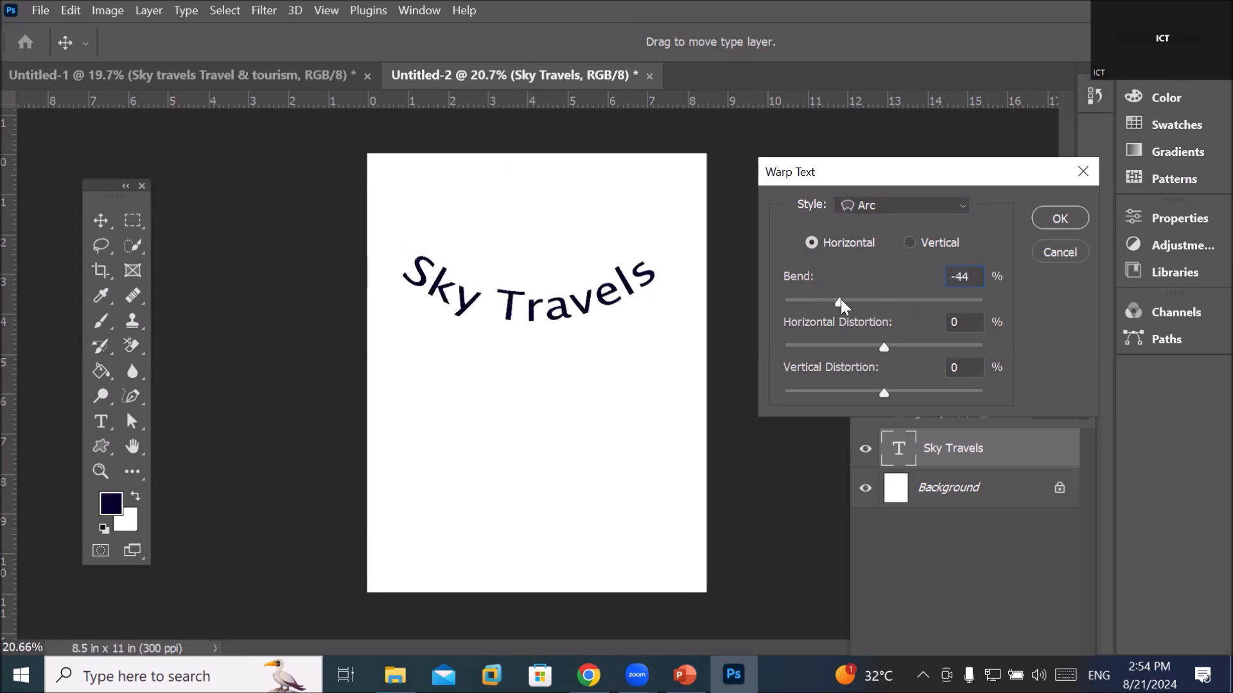
pyautogui.moveTo(950, 299)
pyautogui.mouseDown()
pyautogui.moveTo(834, 289)
pyautogui.moveTo(952, 294)
pyautogui.mouseUp()
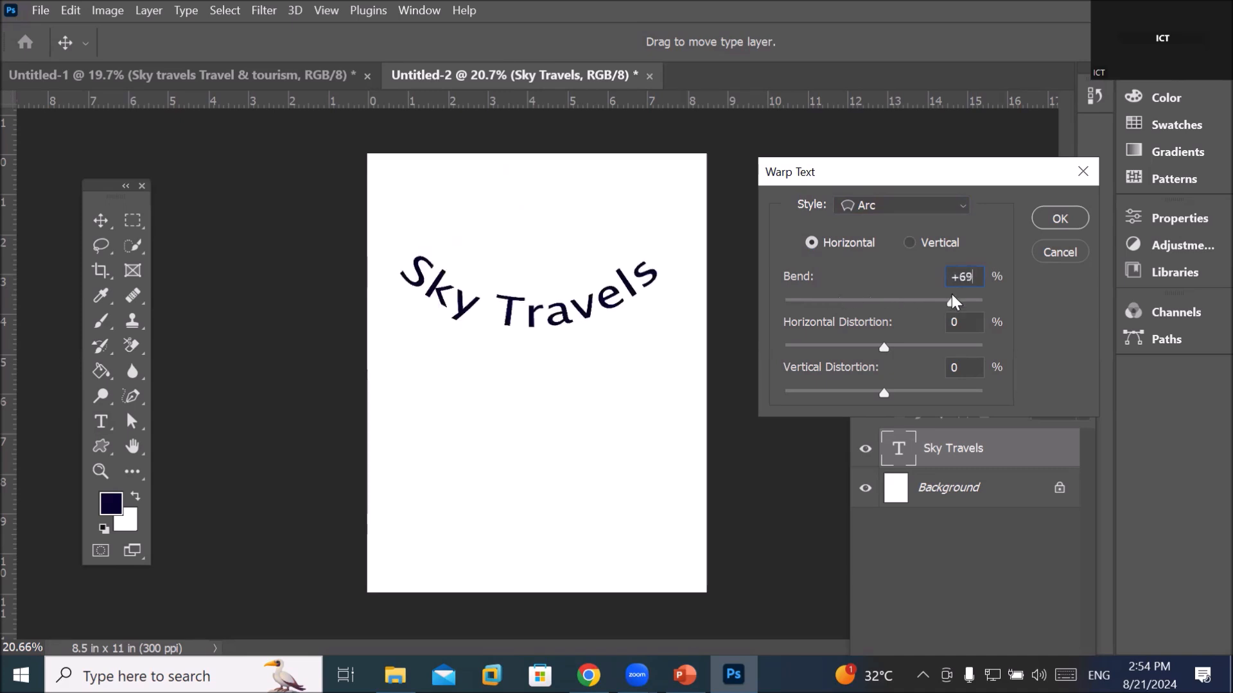
pyautogui.moveTo(944, 300); pyautogui.dragTo(938, 301)
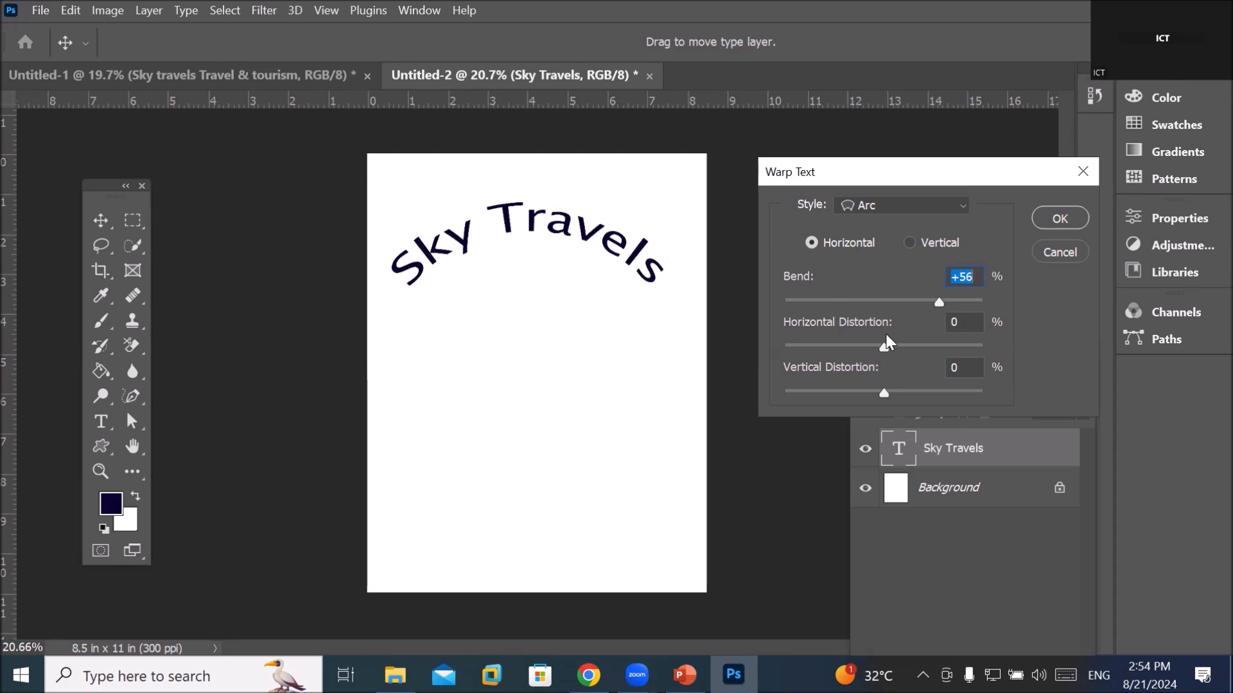
# Set Sky Travels' Arc warp to horizontal distortion -9 and vertical distortion +6, then apply
pyautogui.click(986, 346)
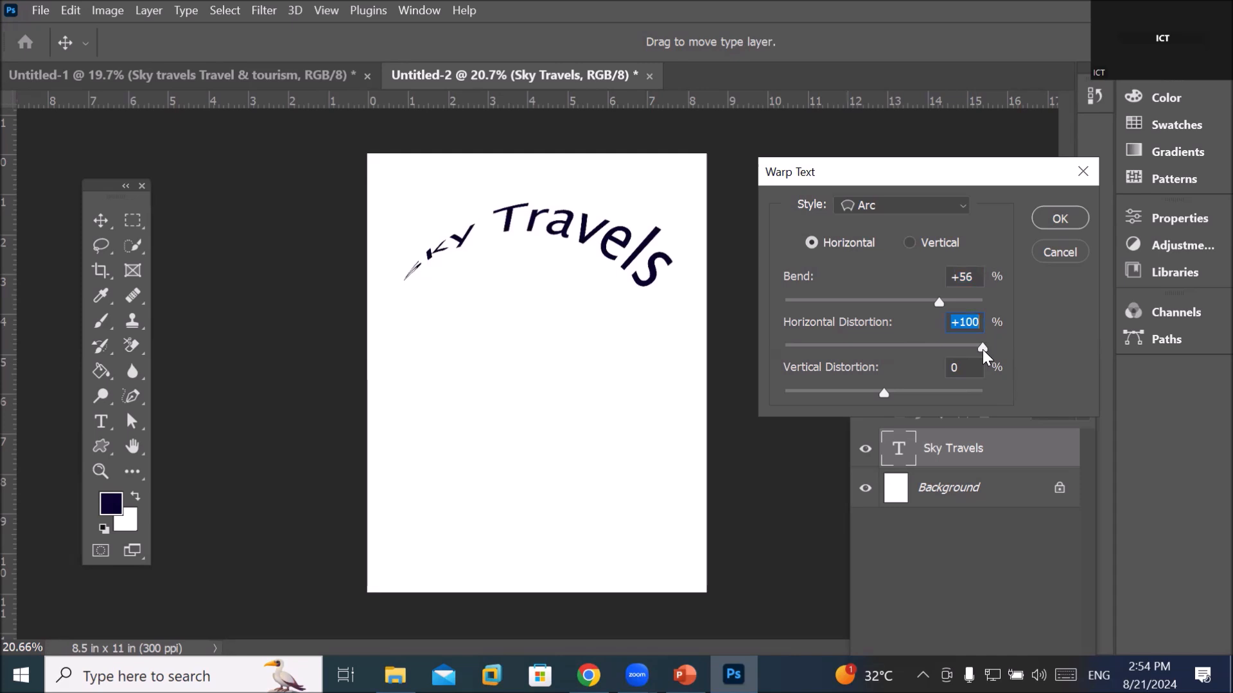
pyautogui.moveTo(977, 346); pyautogui.dragTo(775, 349)
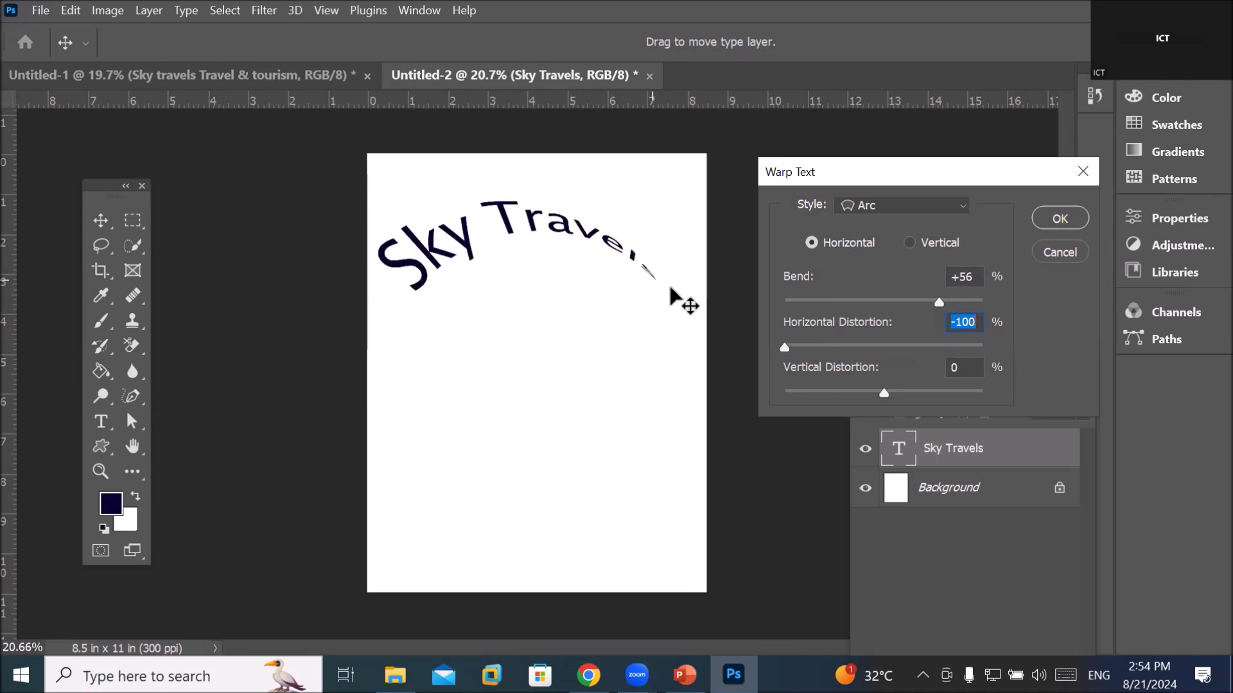
pyautogui.moveTo(784, 347); pyautogui.dragTo(874, 347)
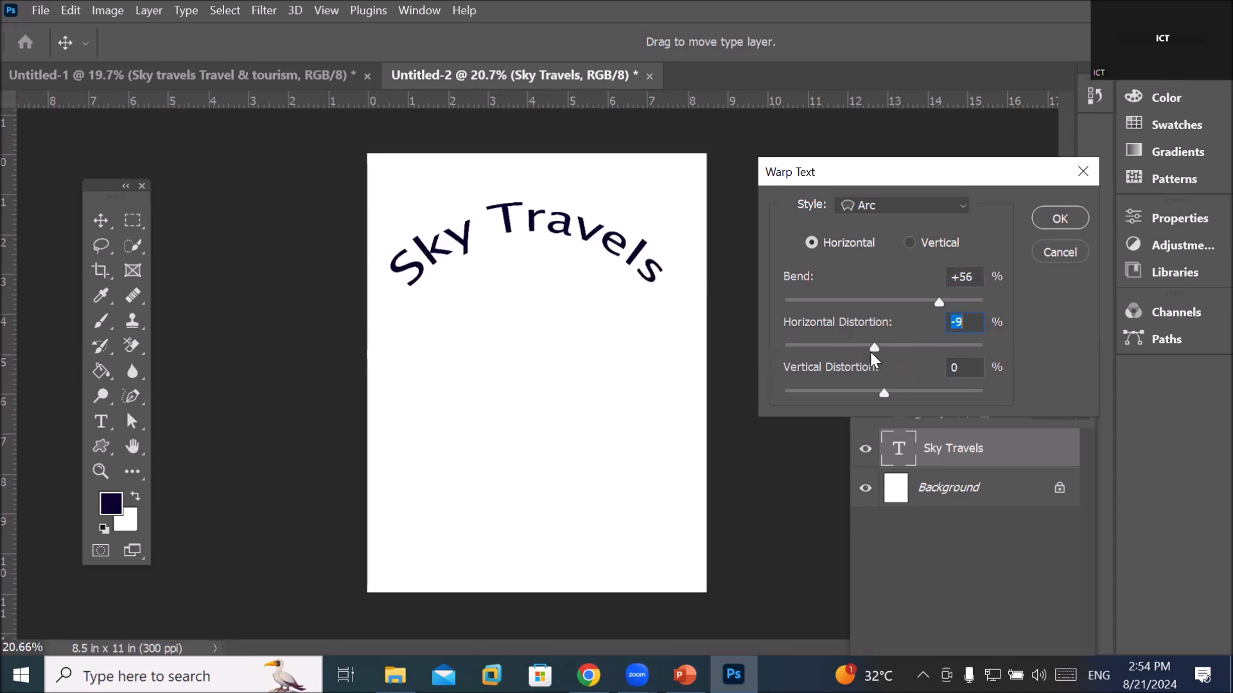
pyautogui.moveTo(872, 347); pyautogui.dragTo(923, 337)
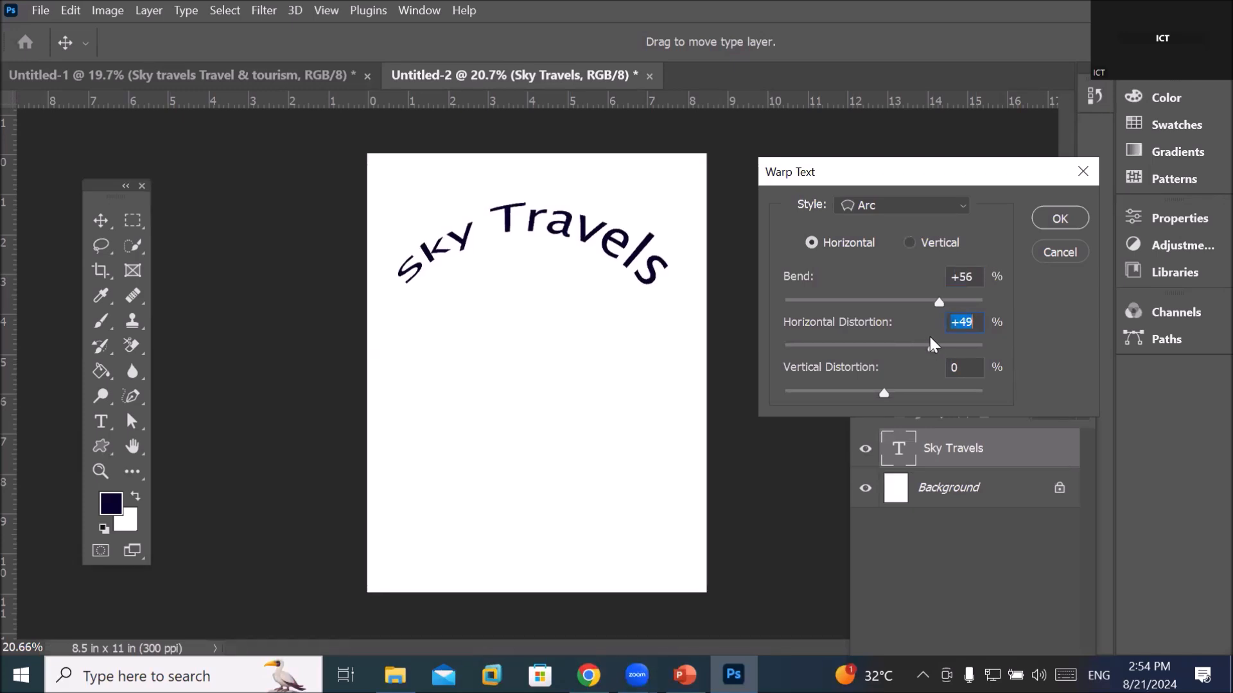
pyautogui.moveTo(949, 344); pyautogui.dragTo(971, 346)
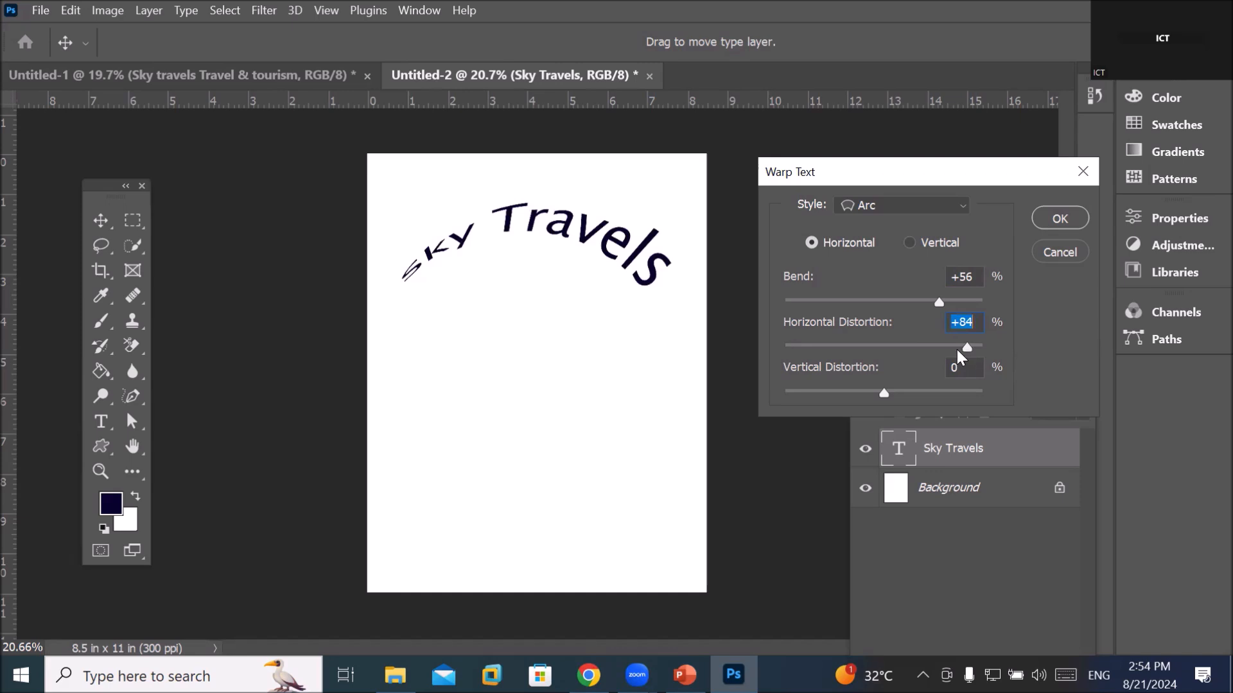
pyautogui.moveTo(901, 348); pyautogui.dragTo(816, 339)
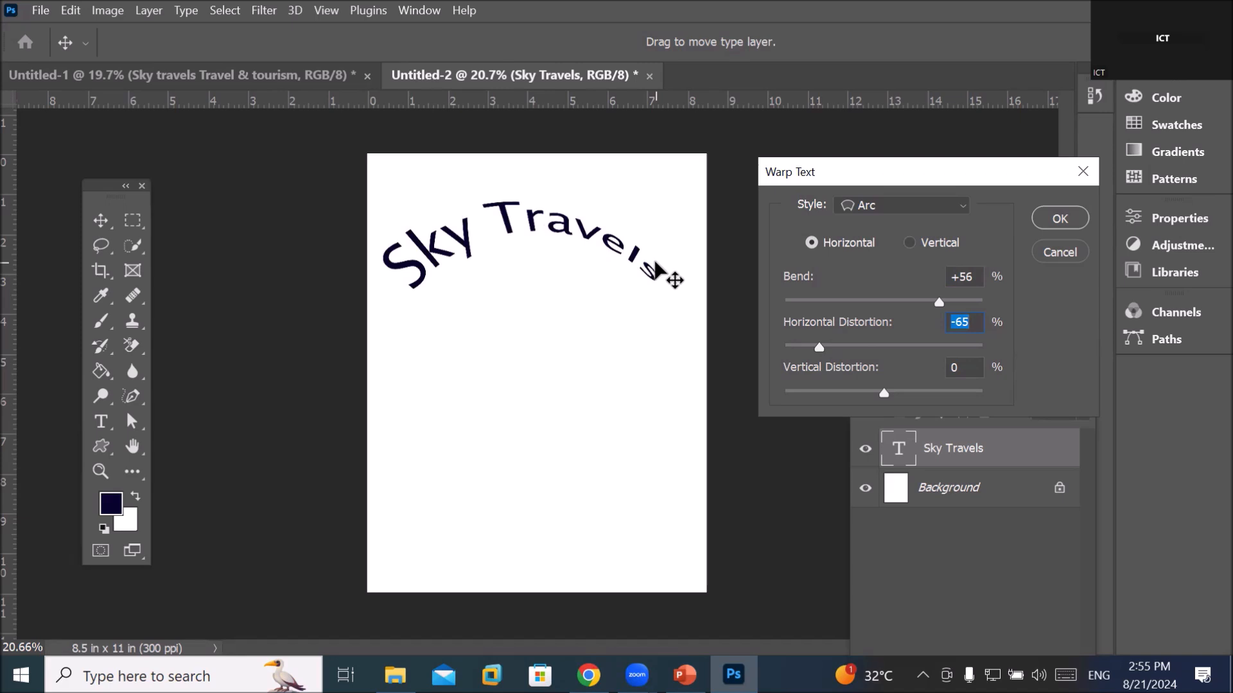
pyautogui.moveTo(823, 344); pyautogui.dragTo(873, 345)
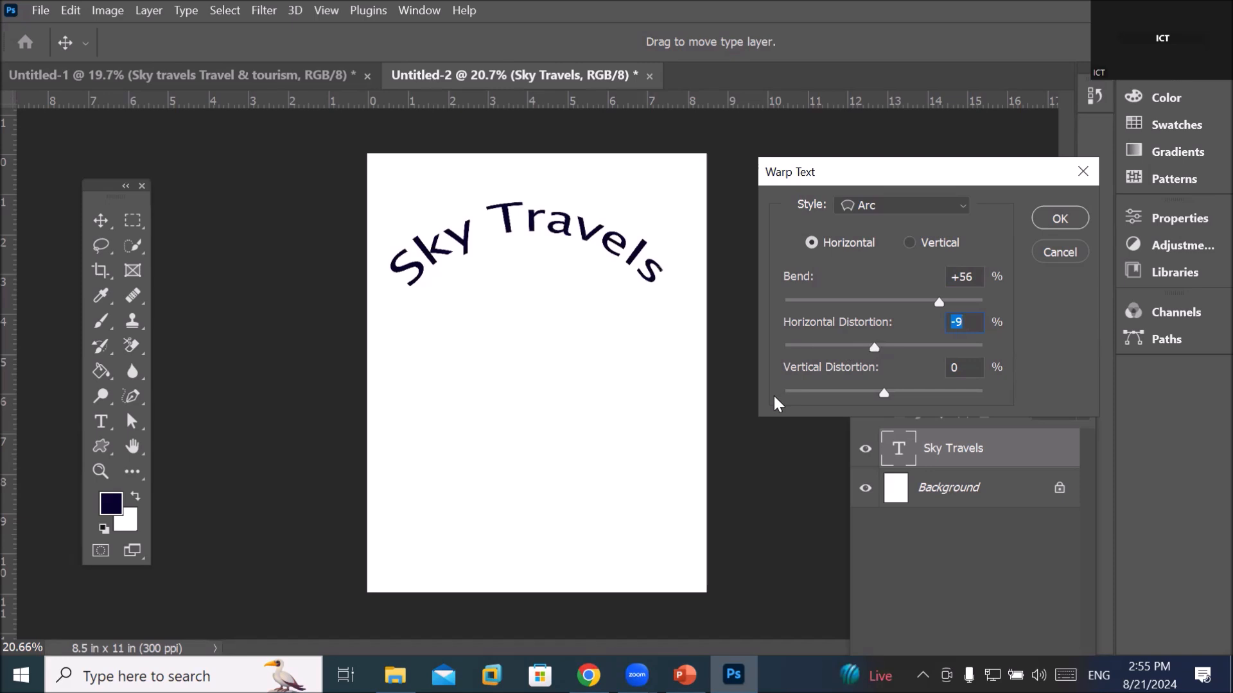
pyautogui.moveTo(884, 393); pyautogui.dragTo(794, 388)
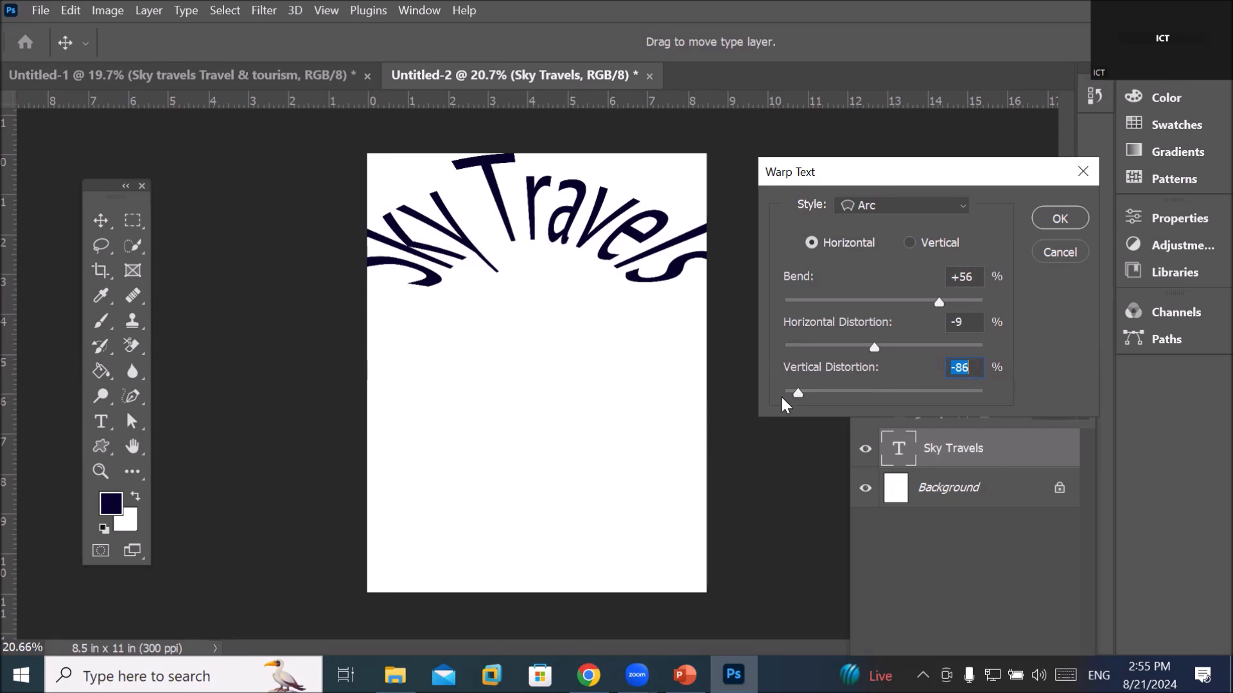
pyautogui.moveTo(796, 389); pyautogui.dragTo(890, 394)
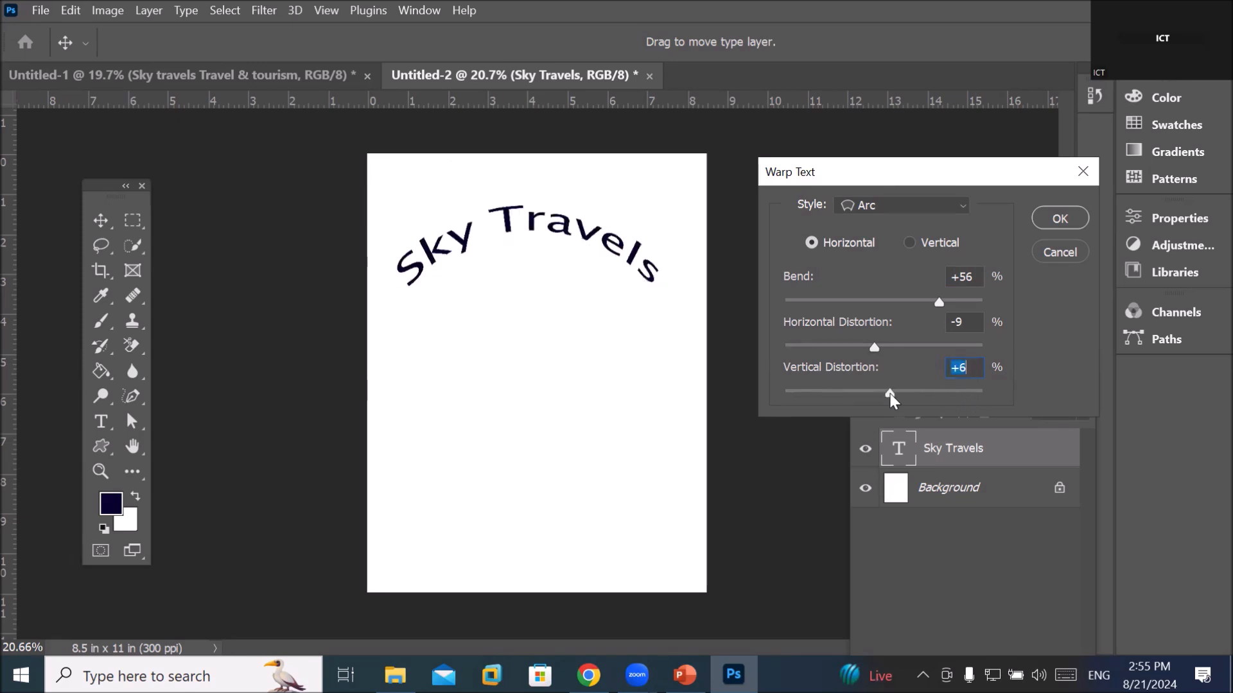
pyautogui.click(1044, 220)
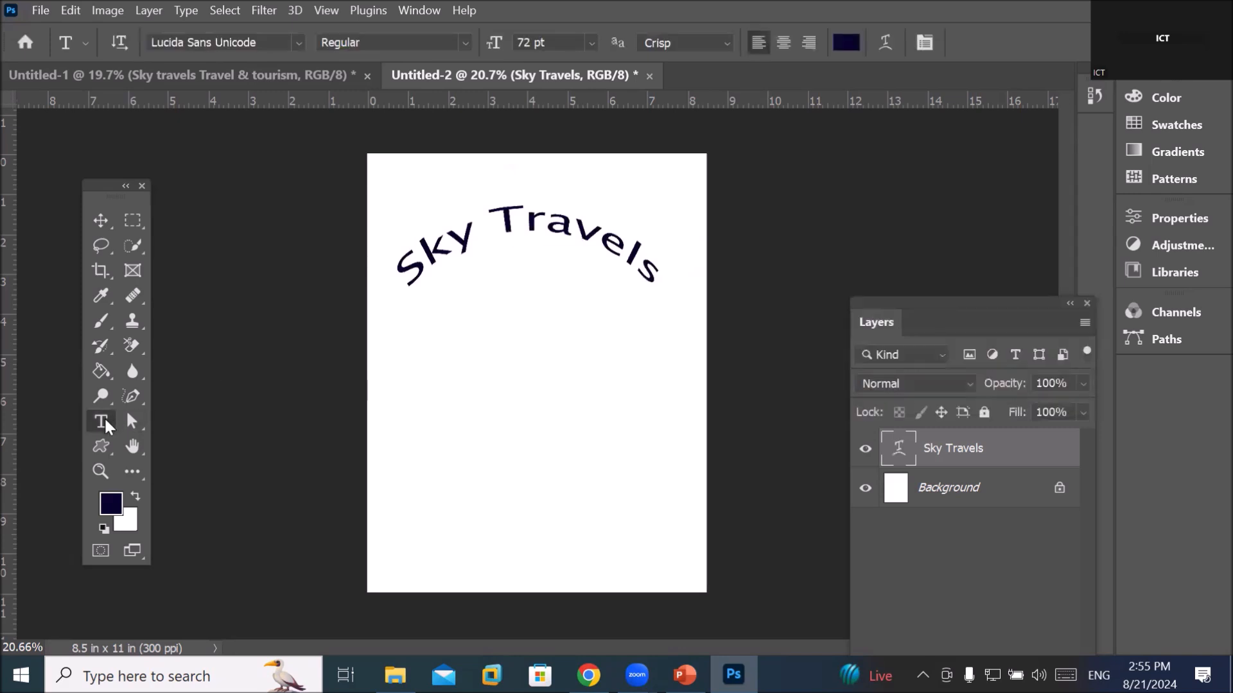
pyautogui.click(410, 372)
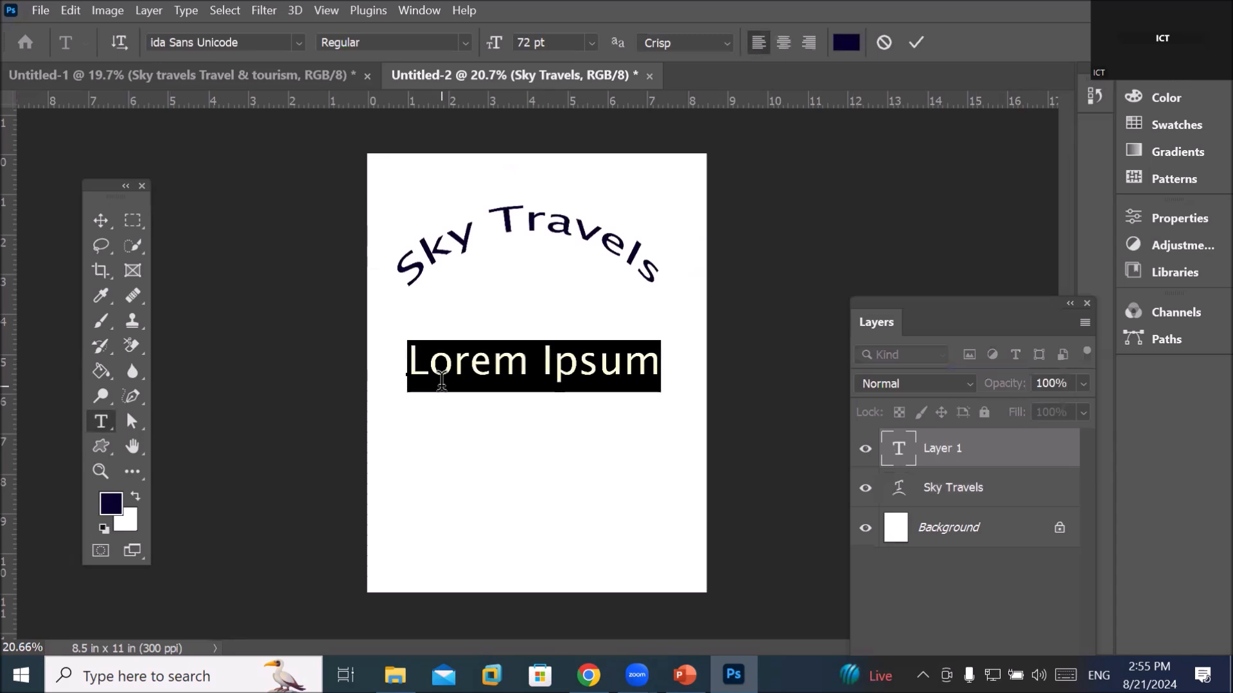
pyautogui.write('s')
pyautogui.press('BackSpace')
pyautogui.write('ww')
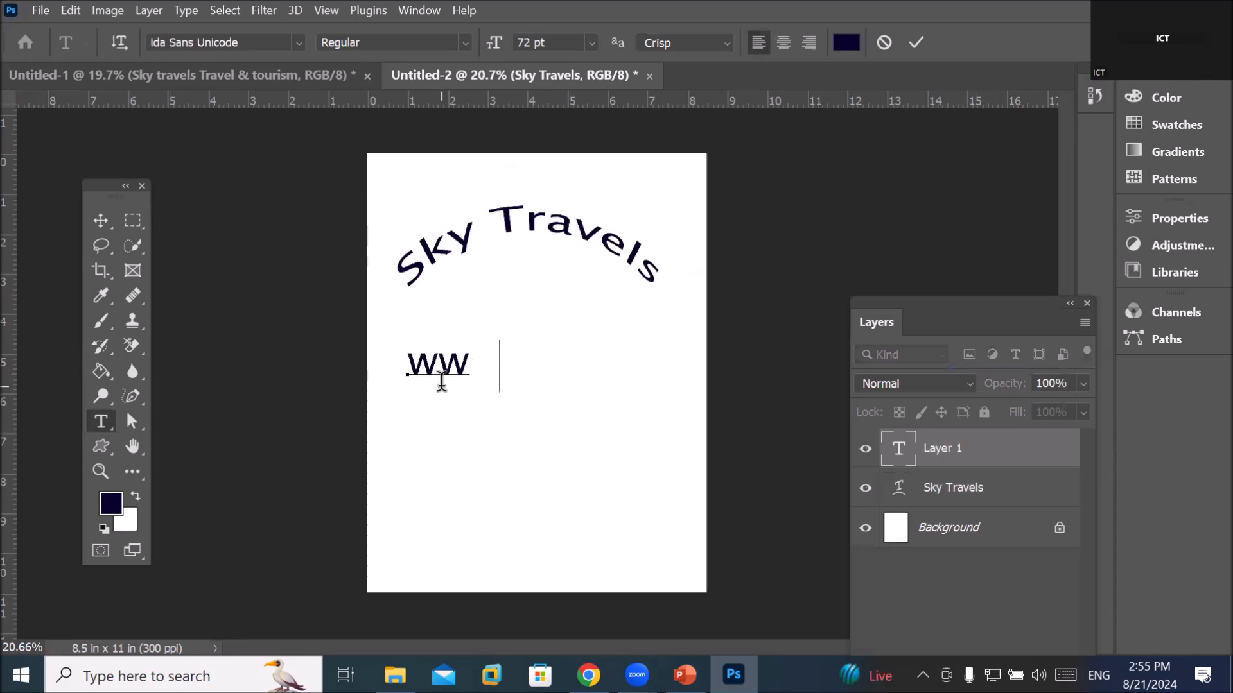
pyautogui.write('w.travl')
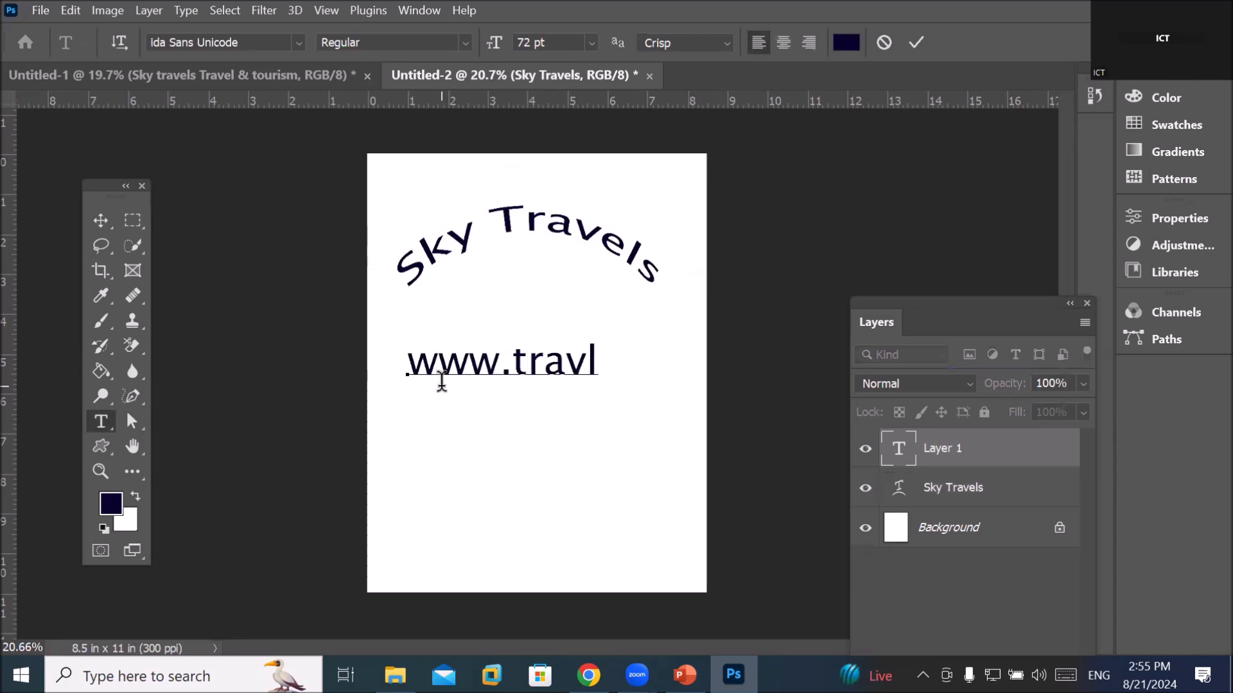
pyautogui.press('BackSpace')
pyautogui.write('el.com')
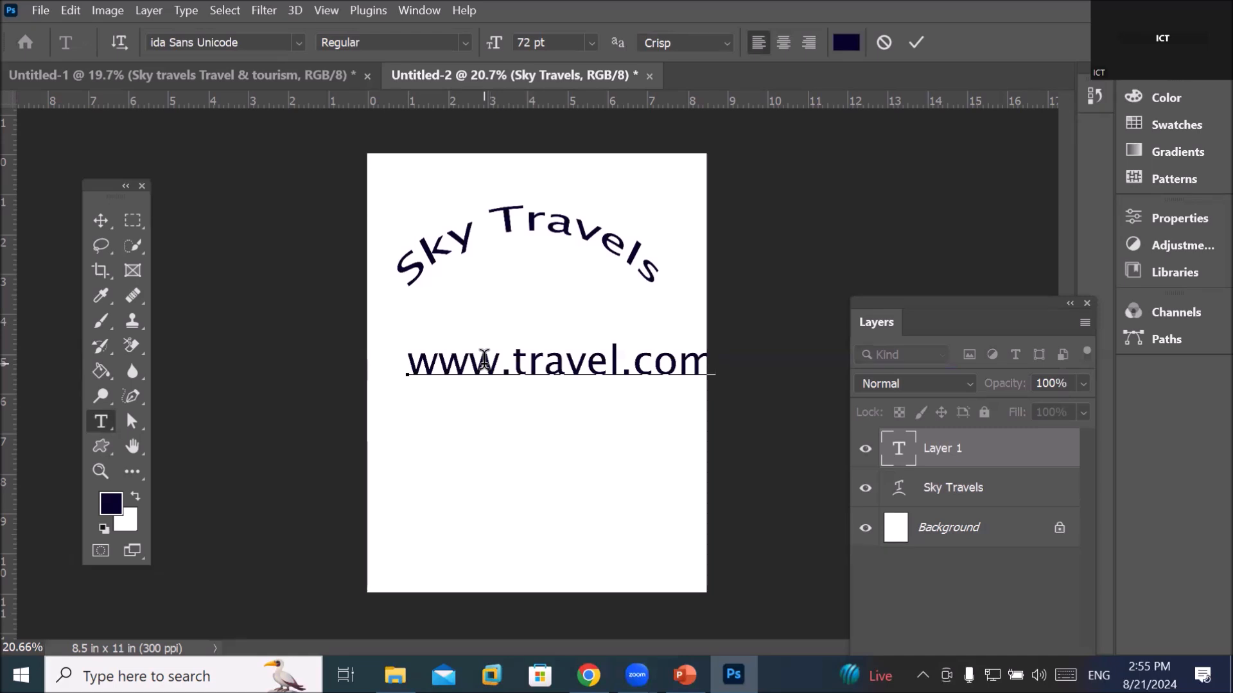
pyautogui.click(114, 41)
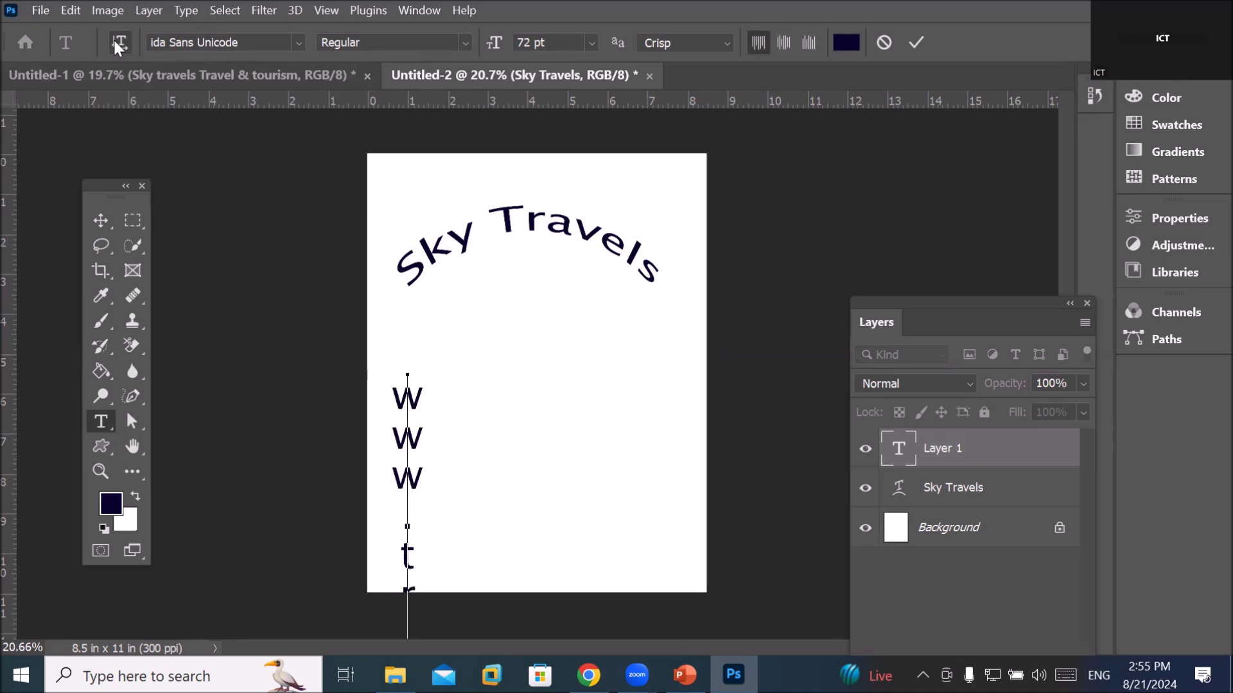
pyautogui.click(115, 40)
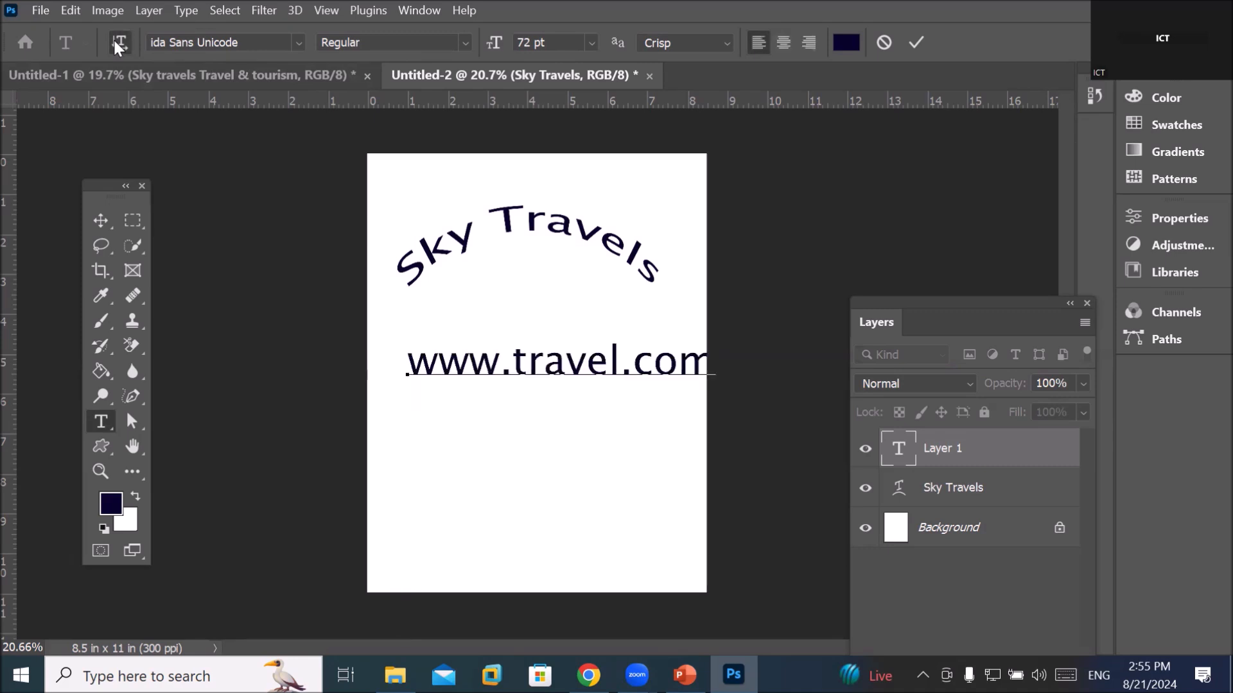
pyautogui.click(114, 40)
pyautogui.click(114, 40)
pyautogui.click(115, 41)
pyautogui.click(98, 221)
pyautogui.moveTo(417, 481); pyautogui.dragTo(683, 272)
pyautogui.click(102, 422)
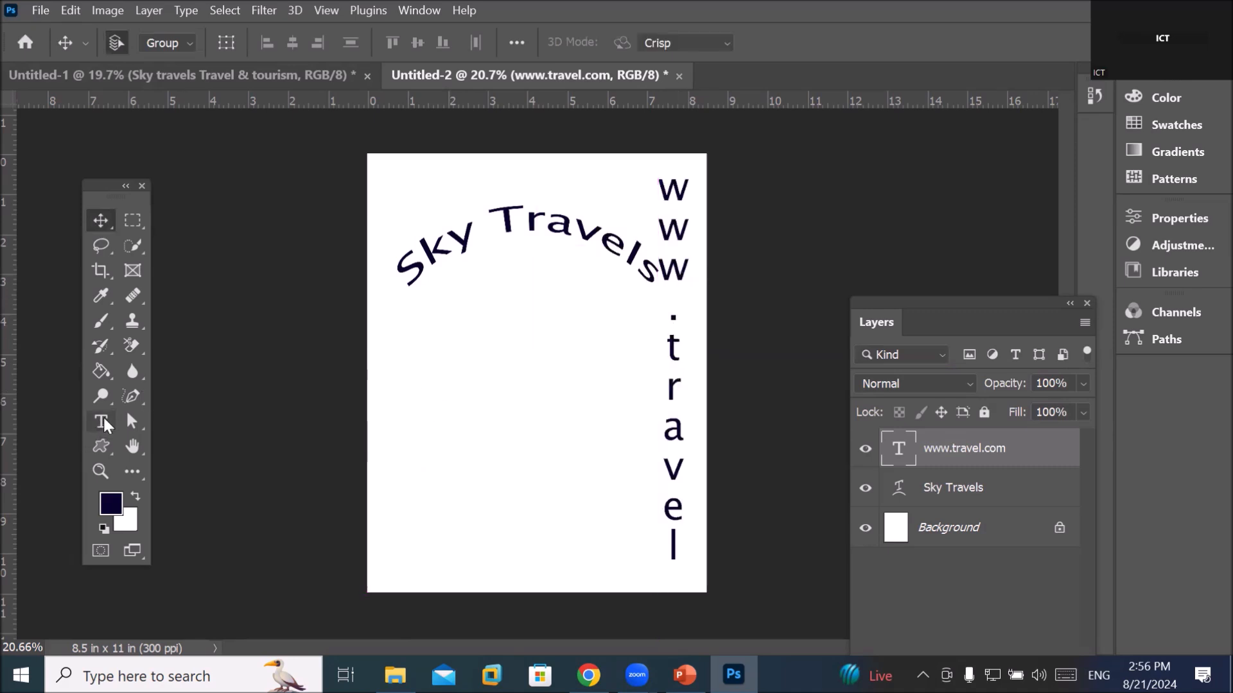
pyautogui.click(102, 423)
pyautogui.doubleClick(668, 390)
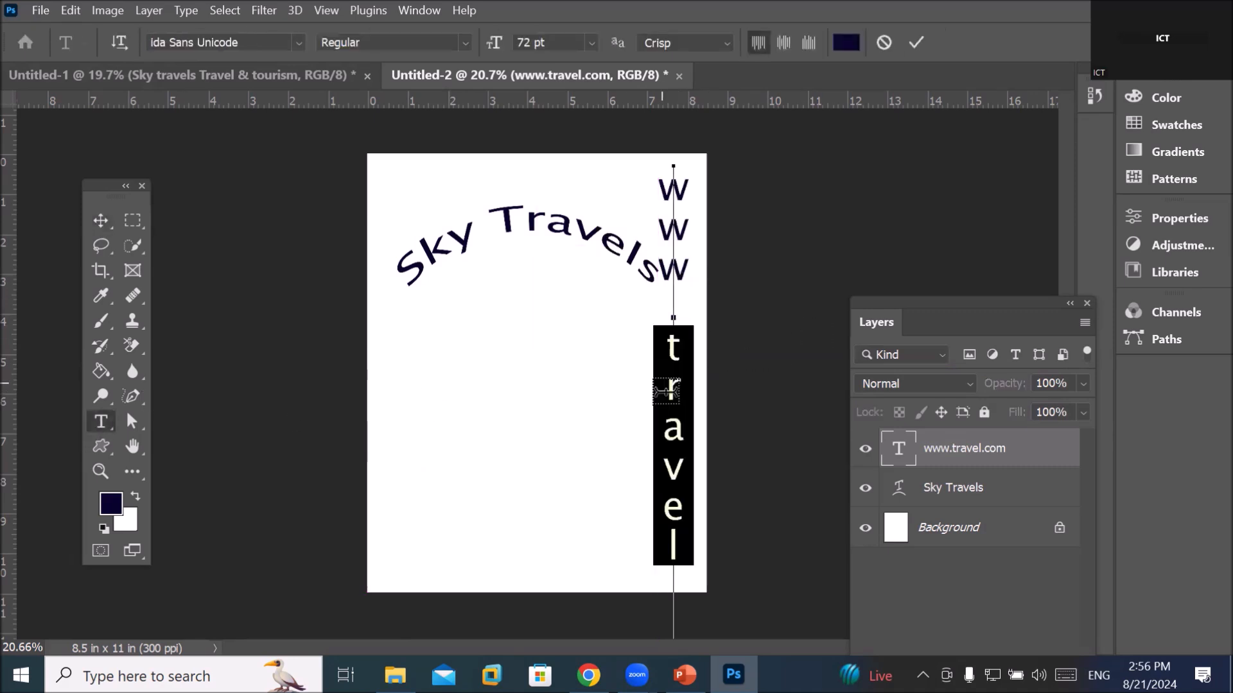
pyautogui.hotkey('ctrl', 'a')
pyautogui.scroll(-18, 556, 36)
pyautogui.scroll(-4, 555, 37)
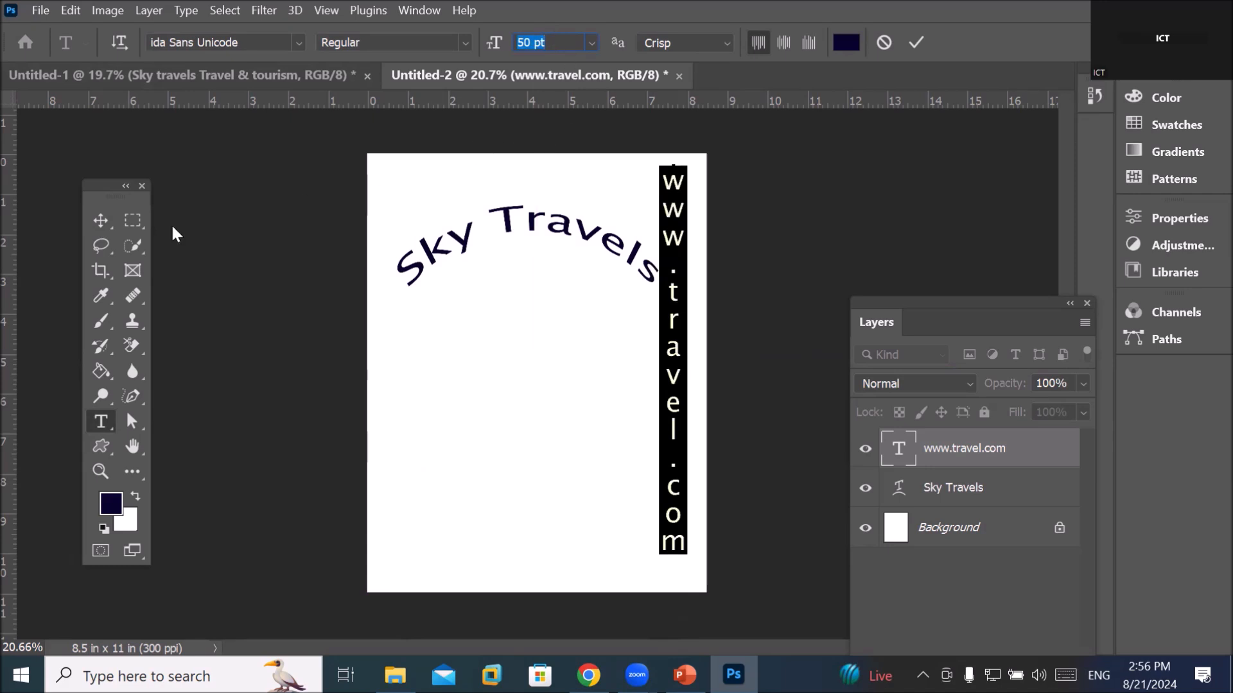
pyautogui.click(94, 221)
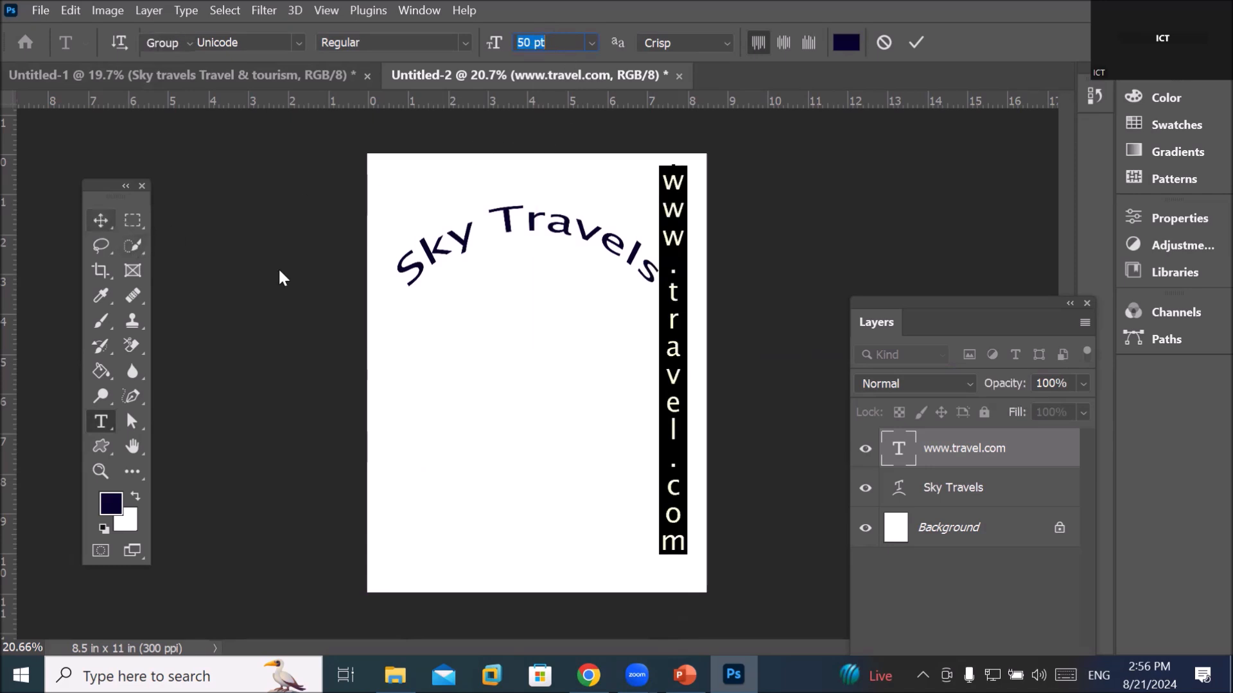
# Raise the Sky Travels arch toward the top of the page, then reselect the address text
pyautogui.click(581, 228)
pyautogui.moveTo(581, 228); pyautogui.dragTo(572, 178)
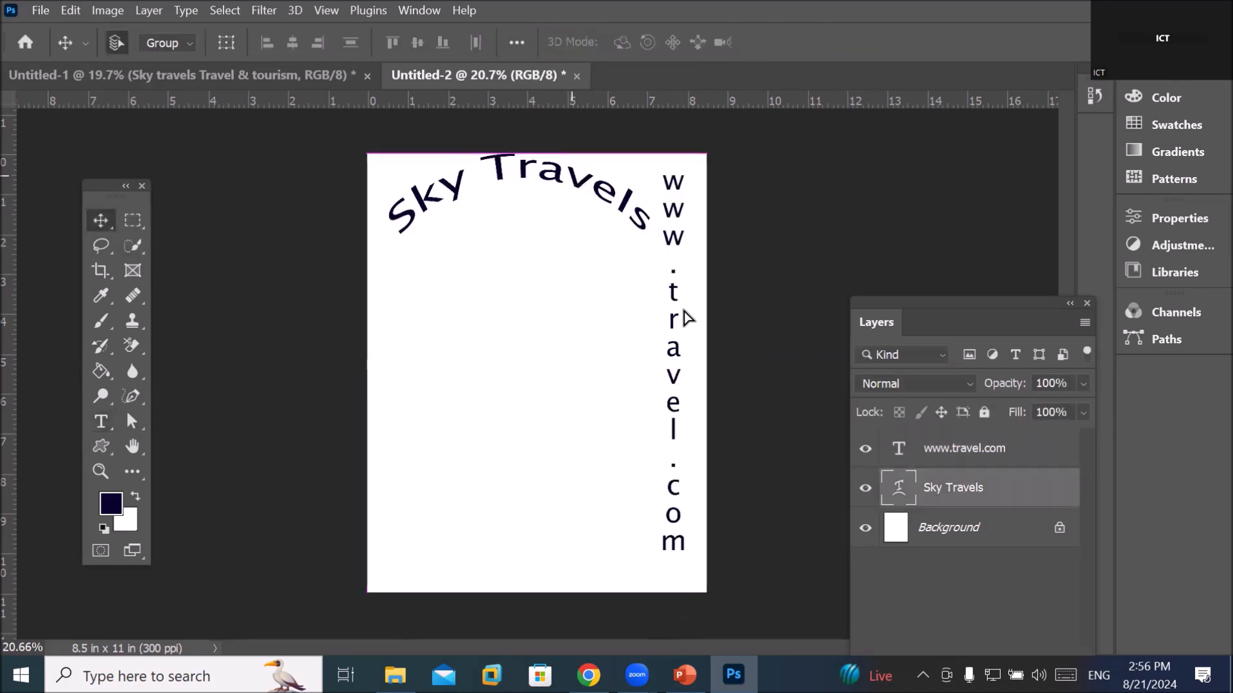
pyautogui.click(676, 349)
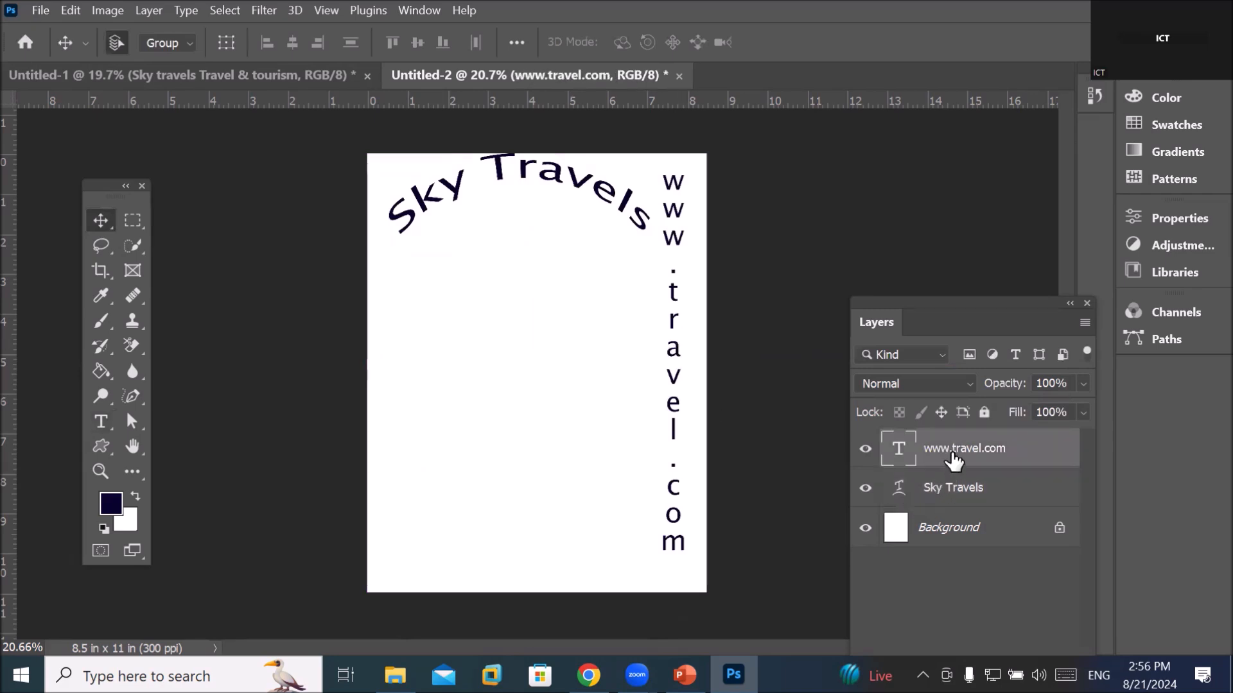
pyautogui.click(101, 422)
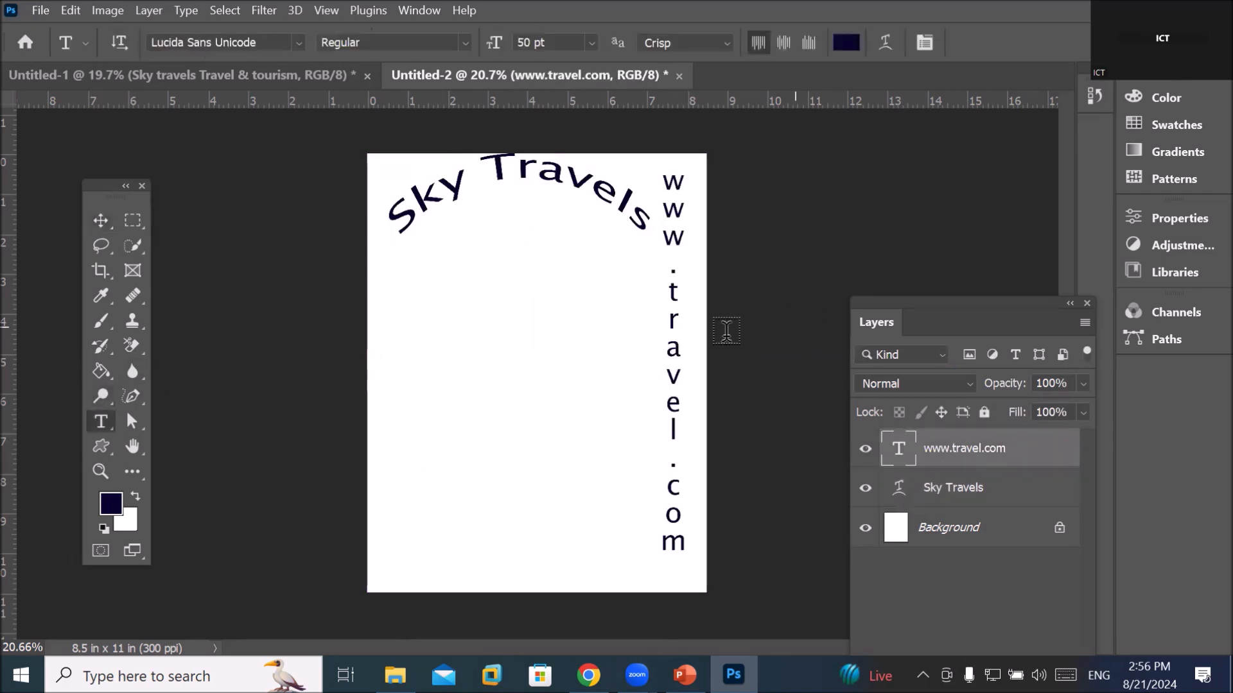
pyautogui.tripleClick(680, 374)
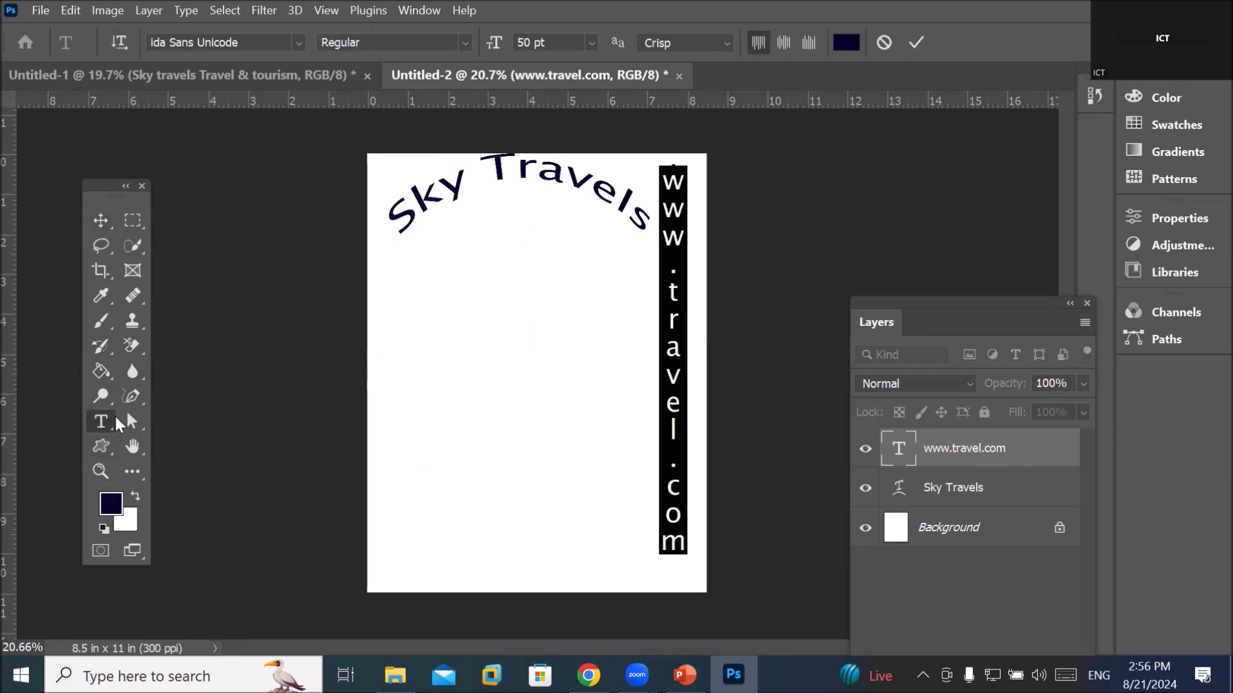
pyautogui.click(937, 453)
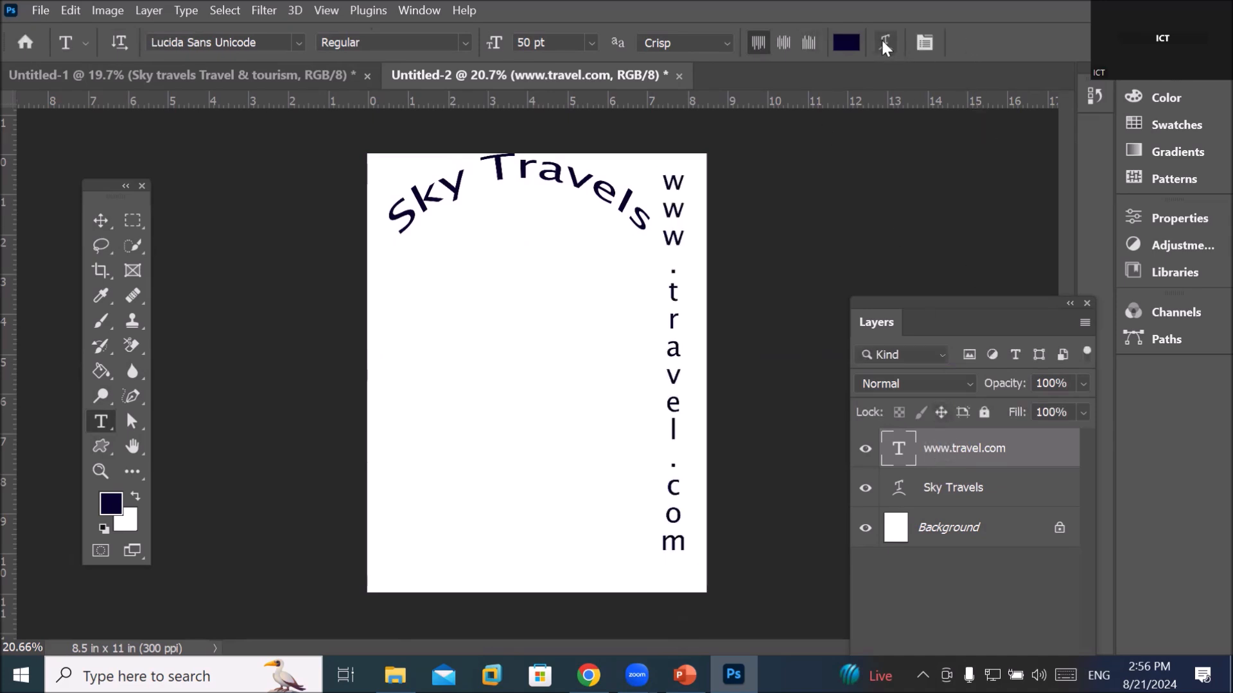
pyautogui.click(884, 42)
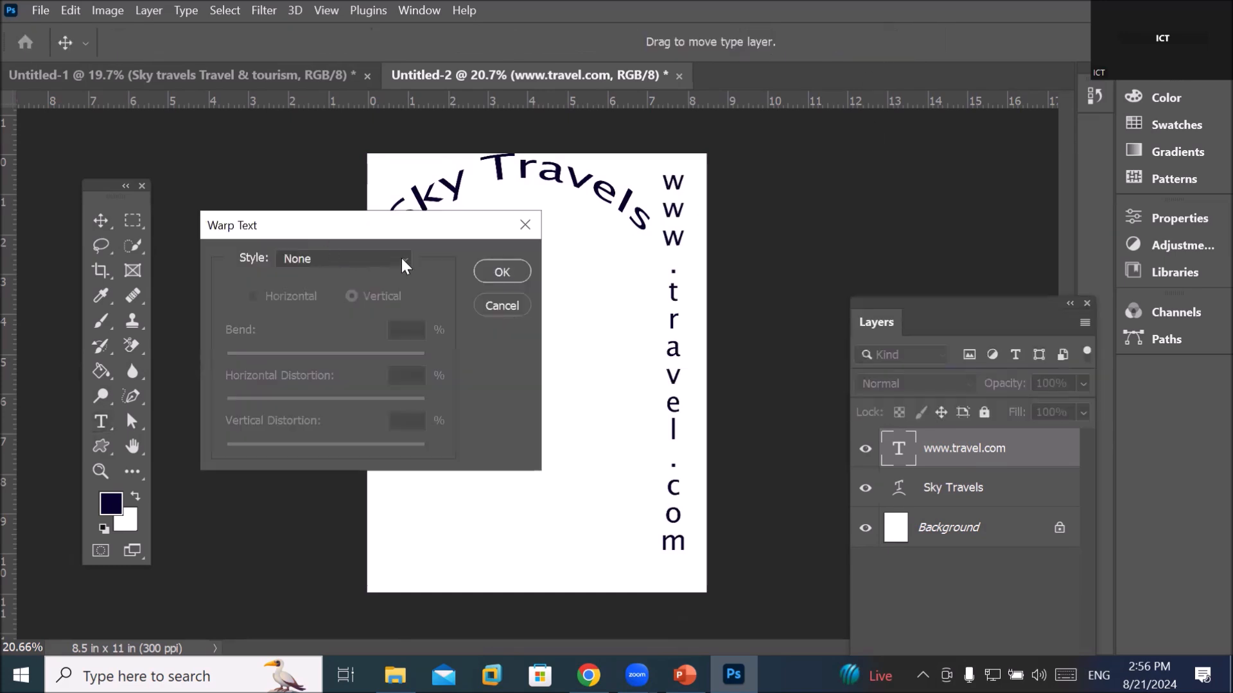
pyautogui.click(402, 258)
pyautogui.click(364, 315)
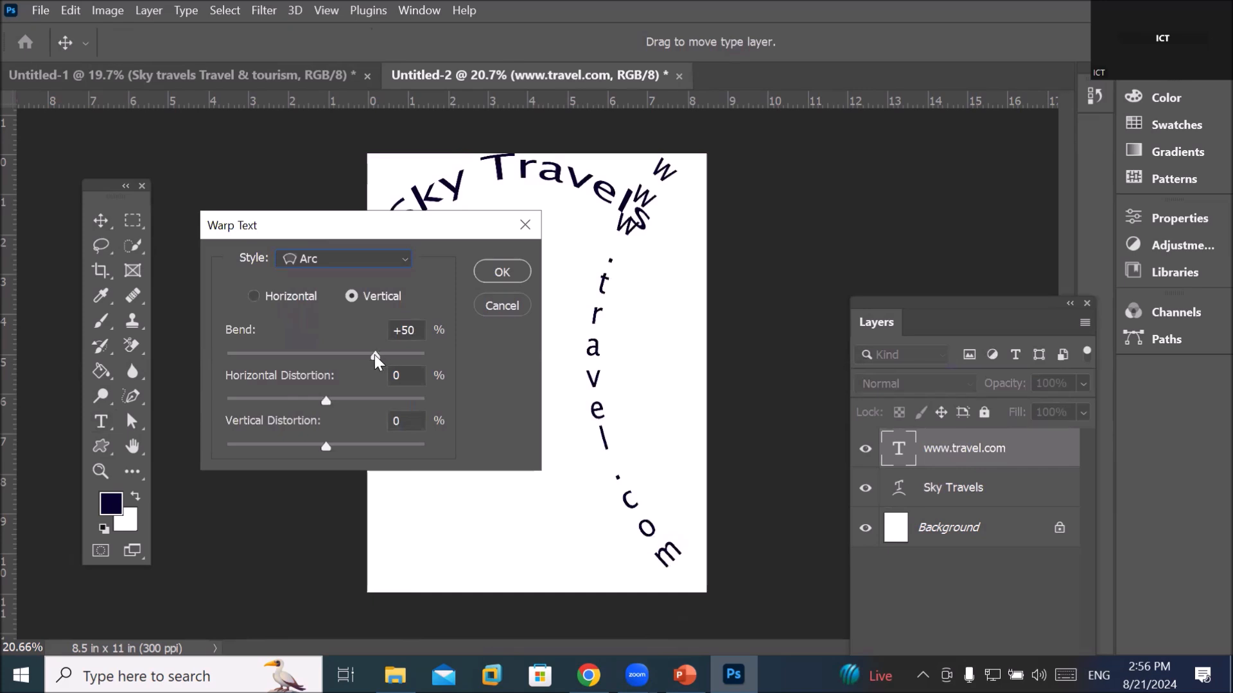
pyautogui.moveTo(383, 355); pyautogui.dragTo(321, 352)
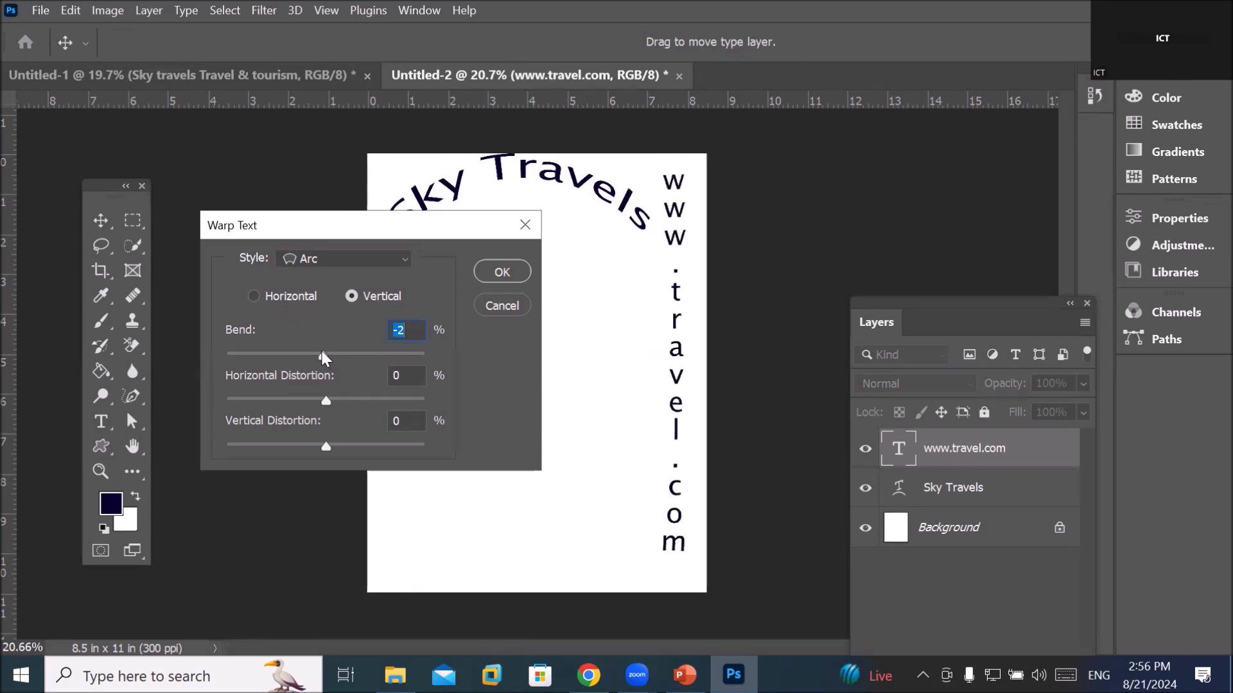
pyautogui.moveTo(326, 449); pyautogui.dragTo(372, 445)
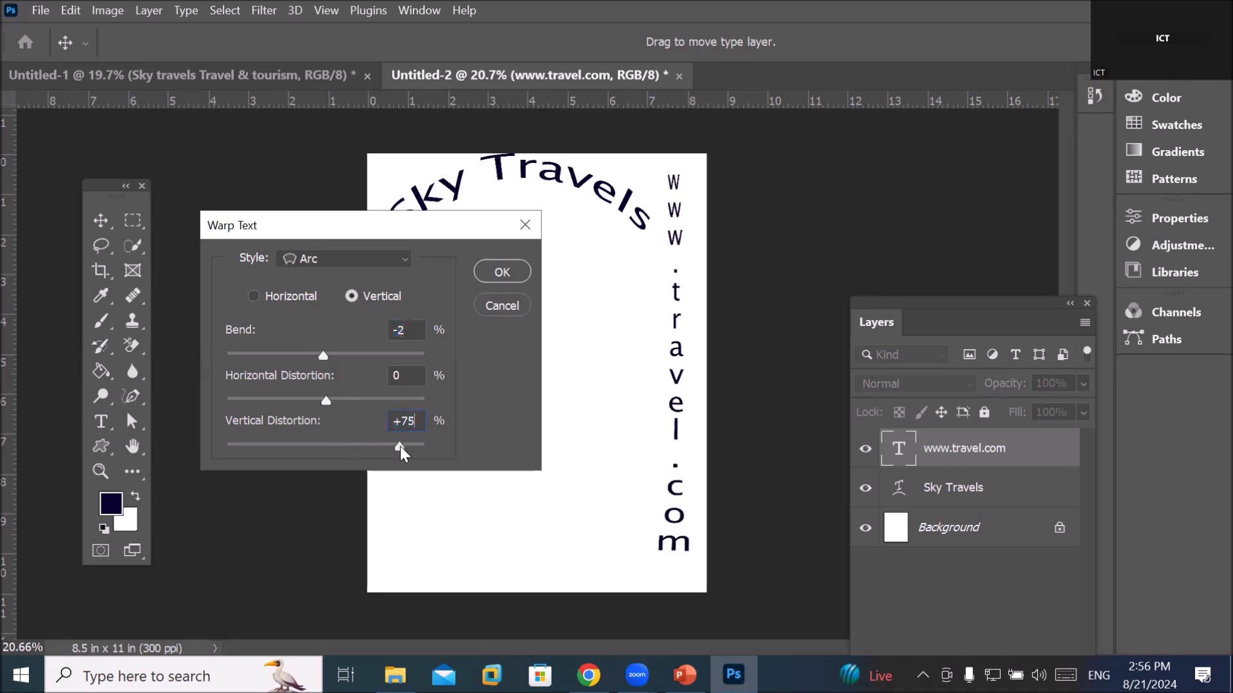
pyautogui.moveTo(399, 446); pyautogui.dragTo(441, 449)
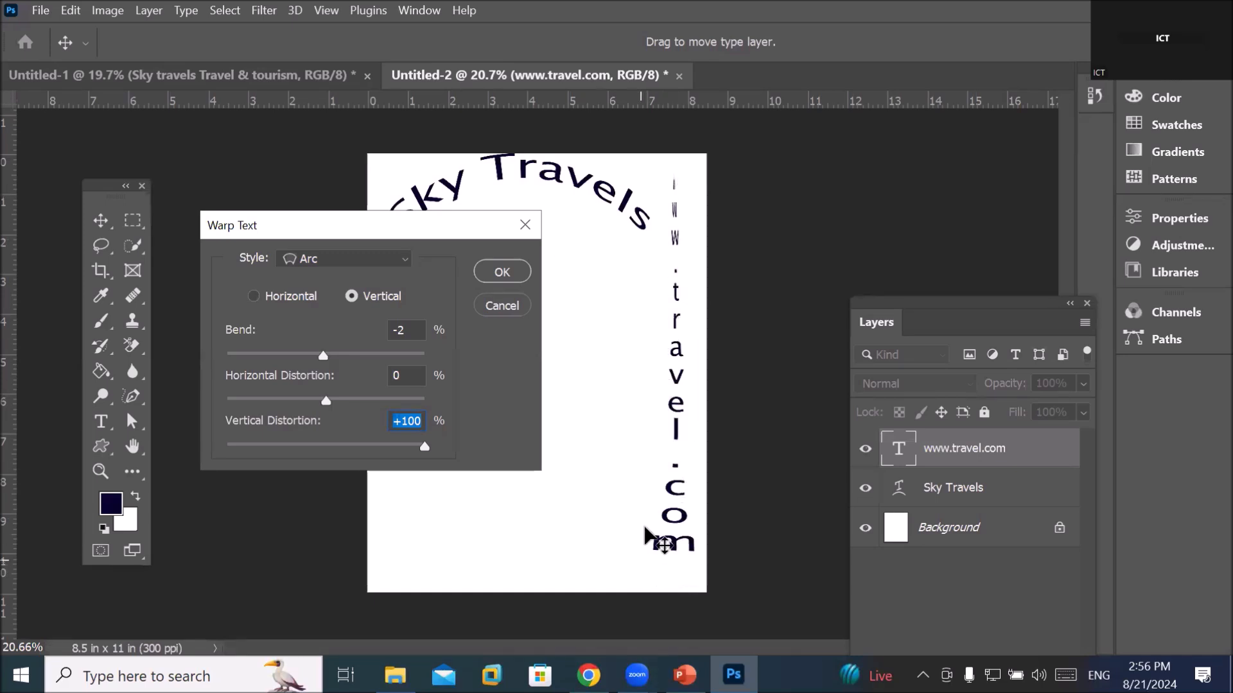
pyautogui.moveTo(425, 444); pyautogui.dragTo(194, 445)
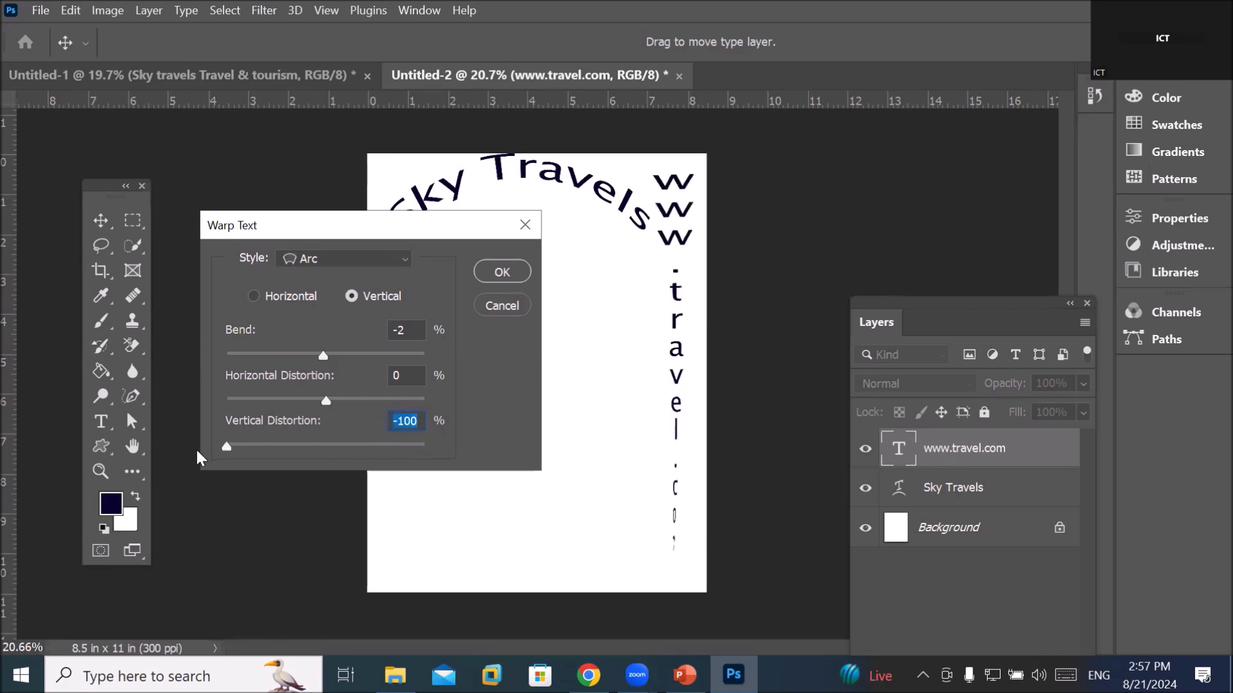
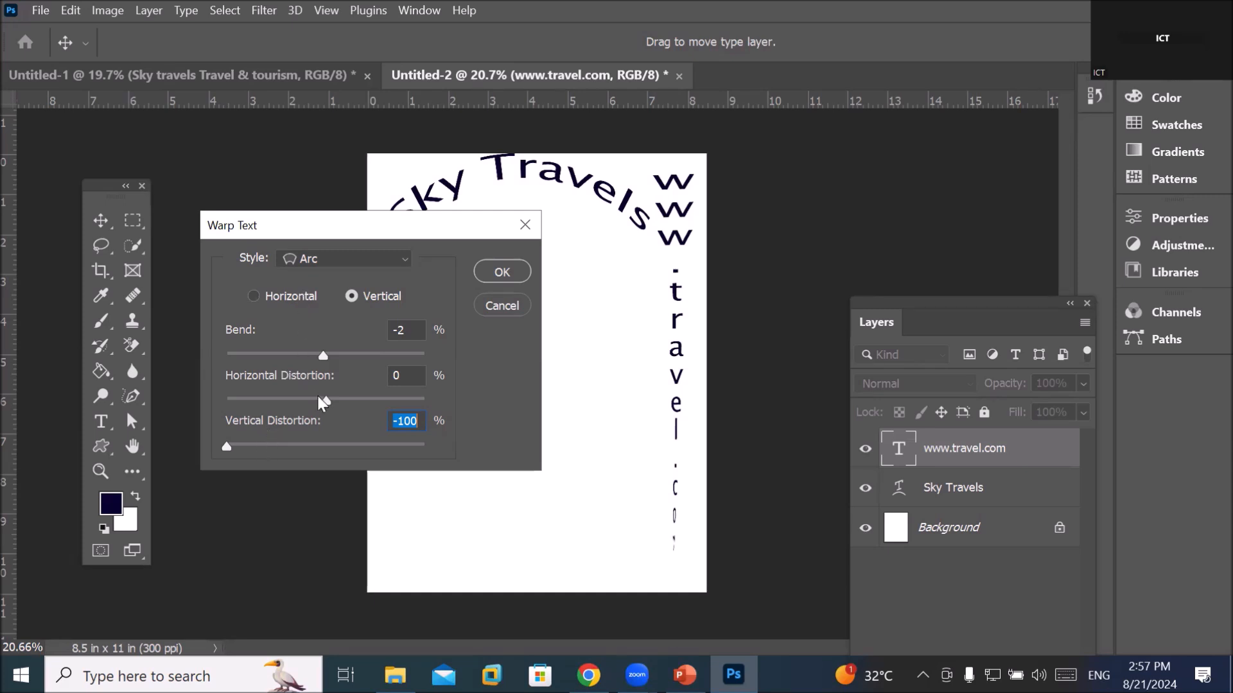
pyautogui.moveTo(329, 399); pyautogui.dragTo(292, 396)
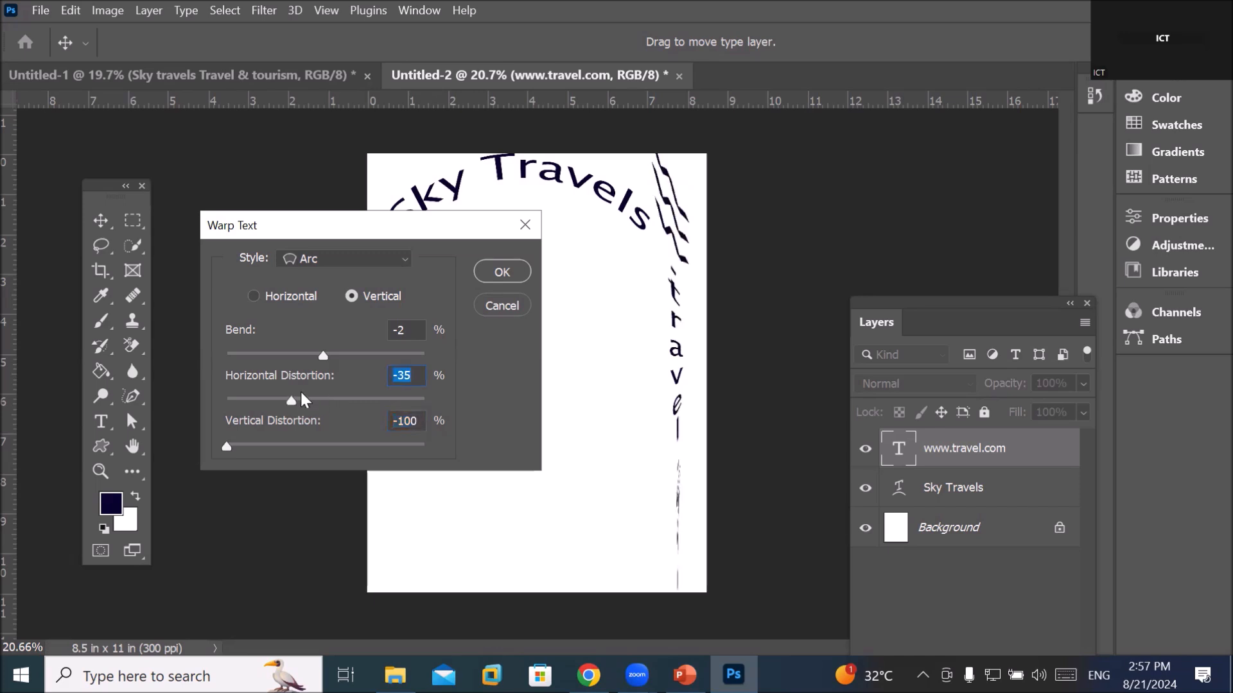
pyautogui.moveTo(292, 400); pyautogui.dragTo(327, 395)
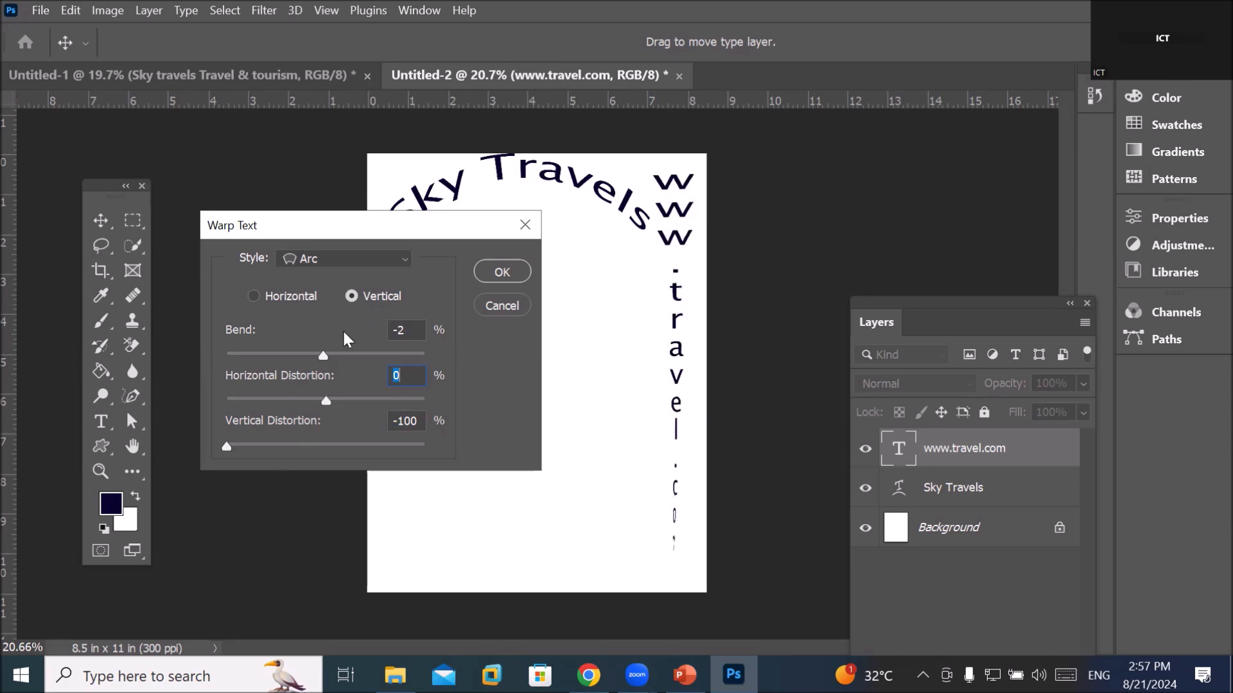
pyautogui.moveTo(226, 445); pyautogui.dragTo(332, 449)
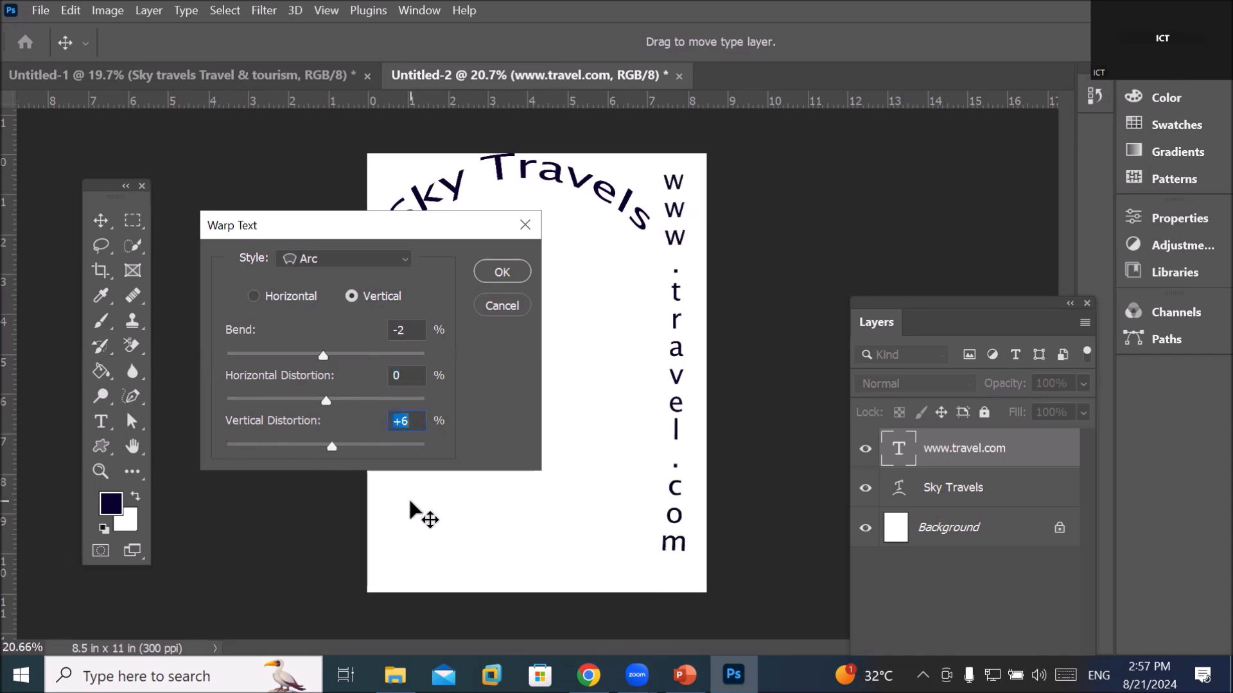
pyautogui.moveTo(329, 448); pyautogui.dragTo(317, 448)
pyautogui.click(342, 259)
pyautogui.click(345, 333)
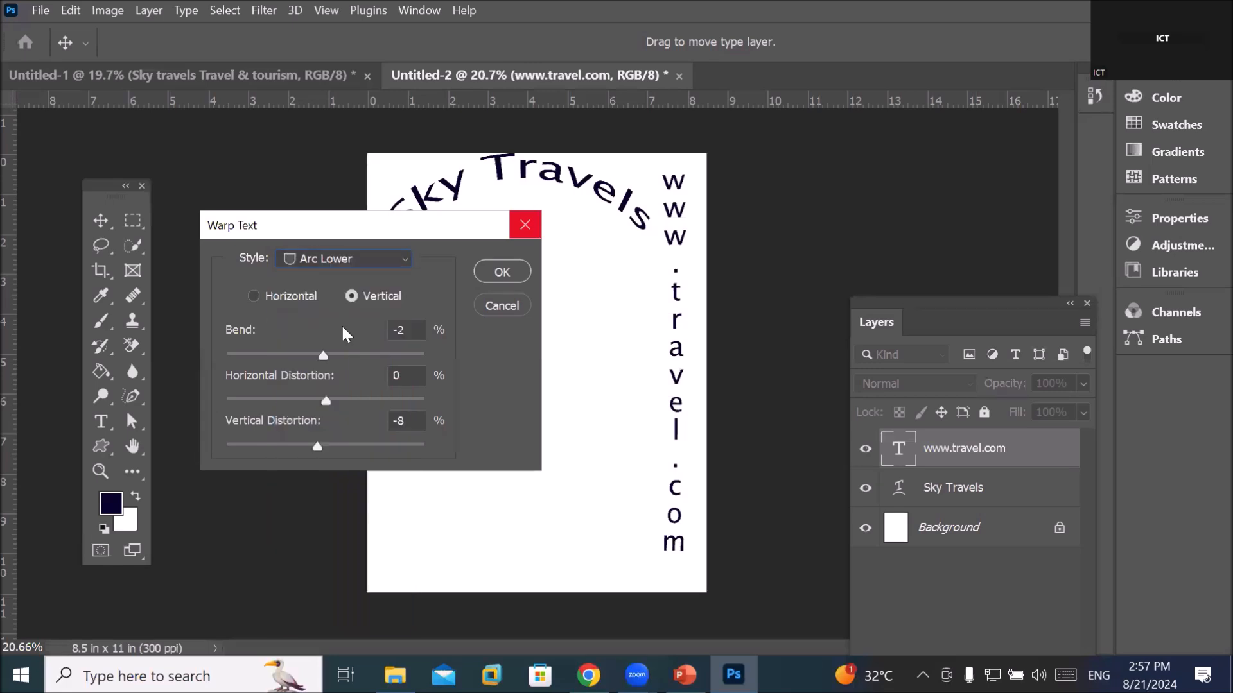
pyautogui.click(495, 306)
# Move the Sky Travels title slightly lower and select its layer
pyautogui.click(101, 221)
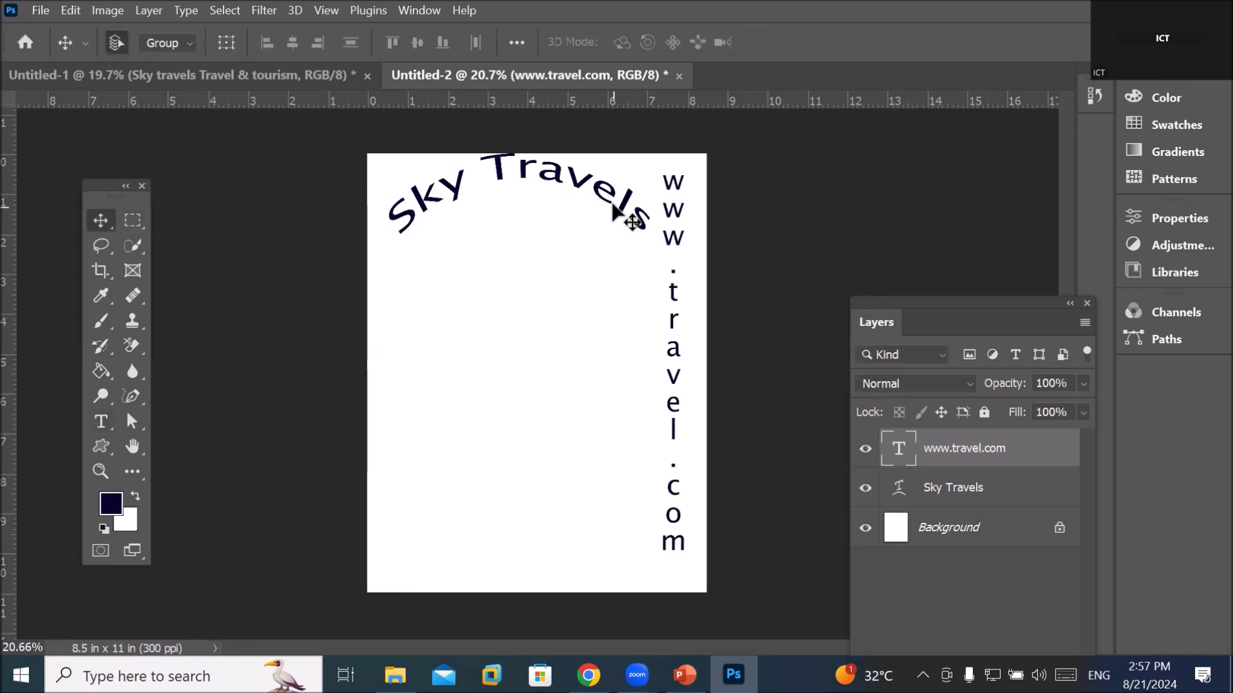
pyautogui.moveTo(617, 220); pyautogui.dragTo(616, 241)
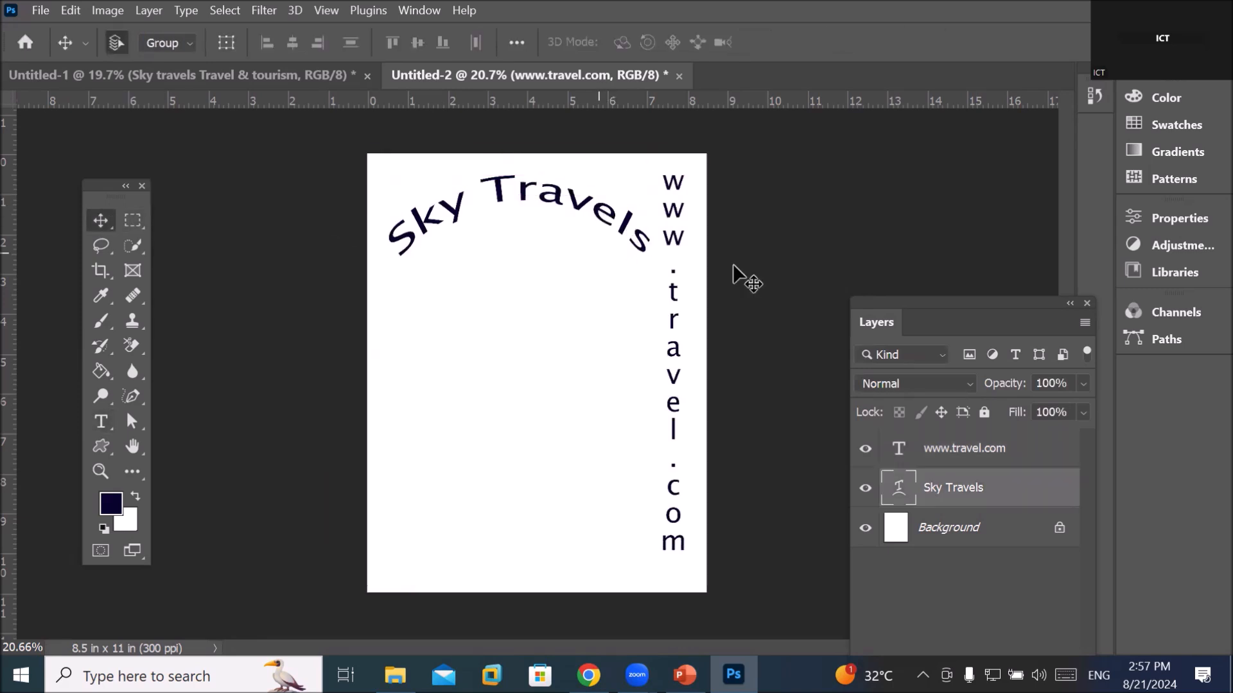
pyautogui.click(507, 217)
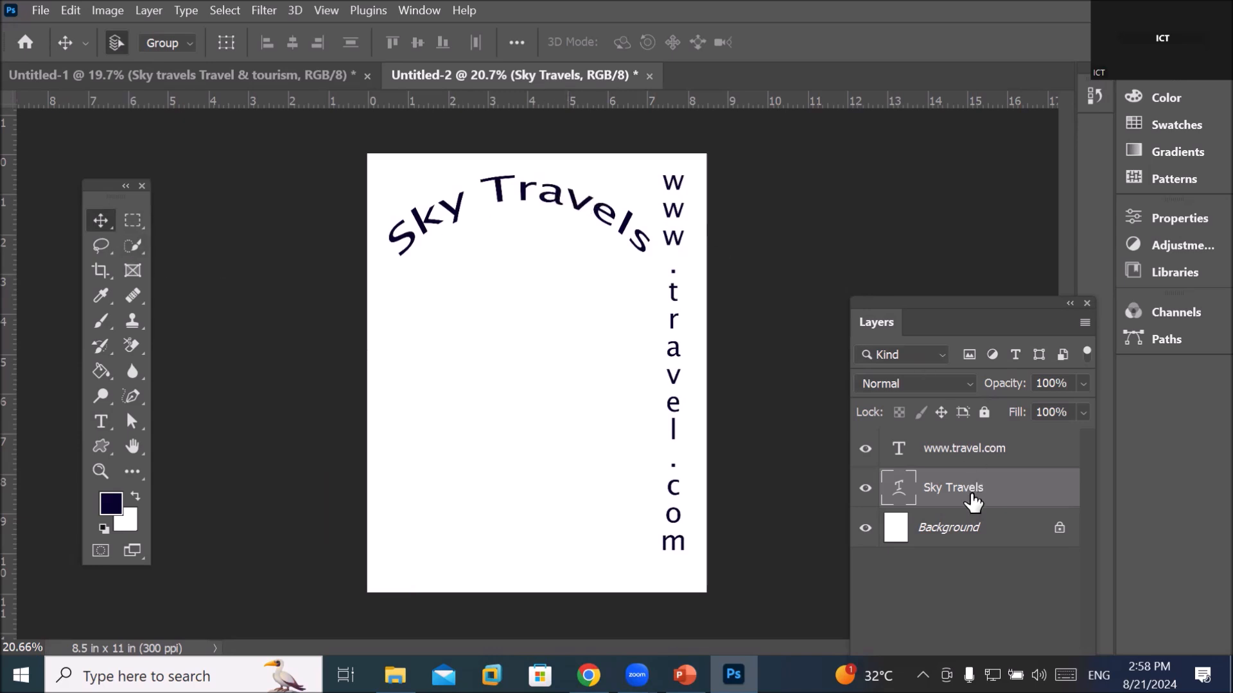
# Reopen the Sky Travels warp and set Bend 0 and Vertical Distortion -3
pyautogui.click(100, 427)
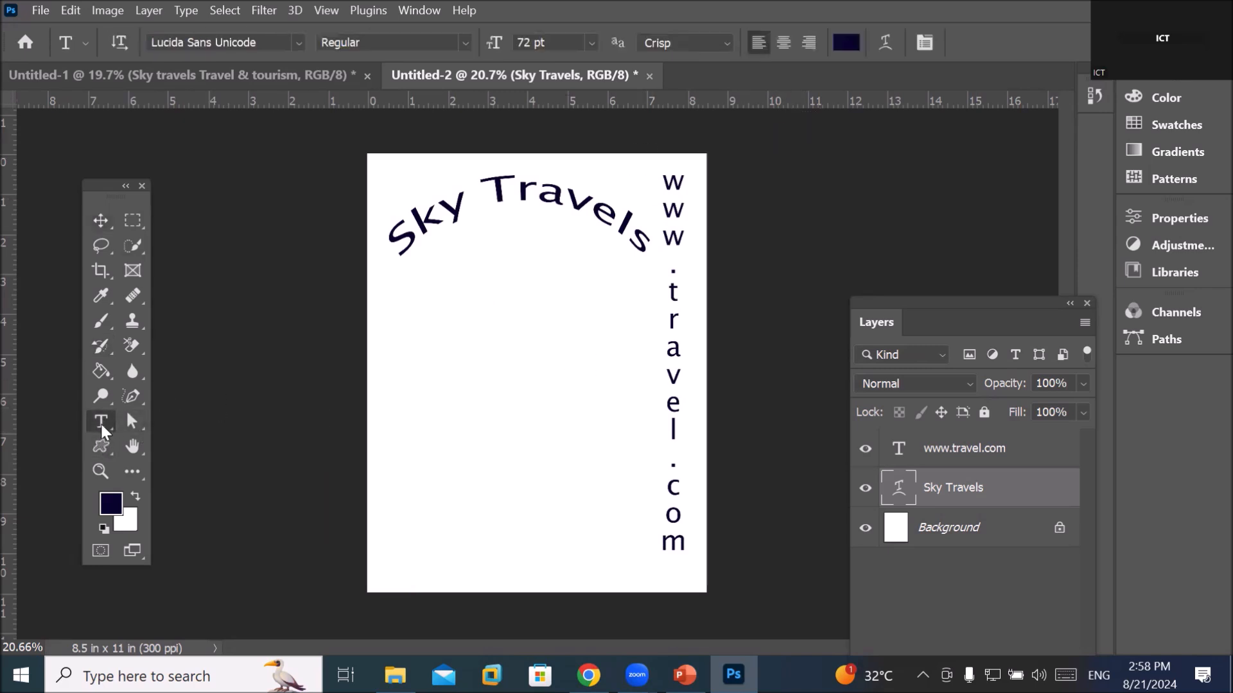
pyautogui.click(884, 43)
pyautogui.moveTo(433, 222); pyautogui.dragTo(438, 326)
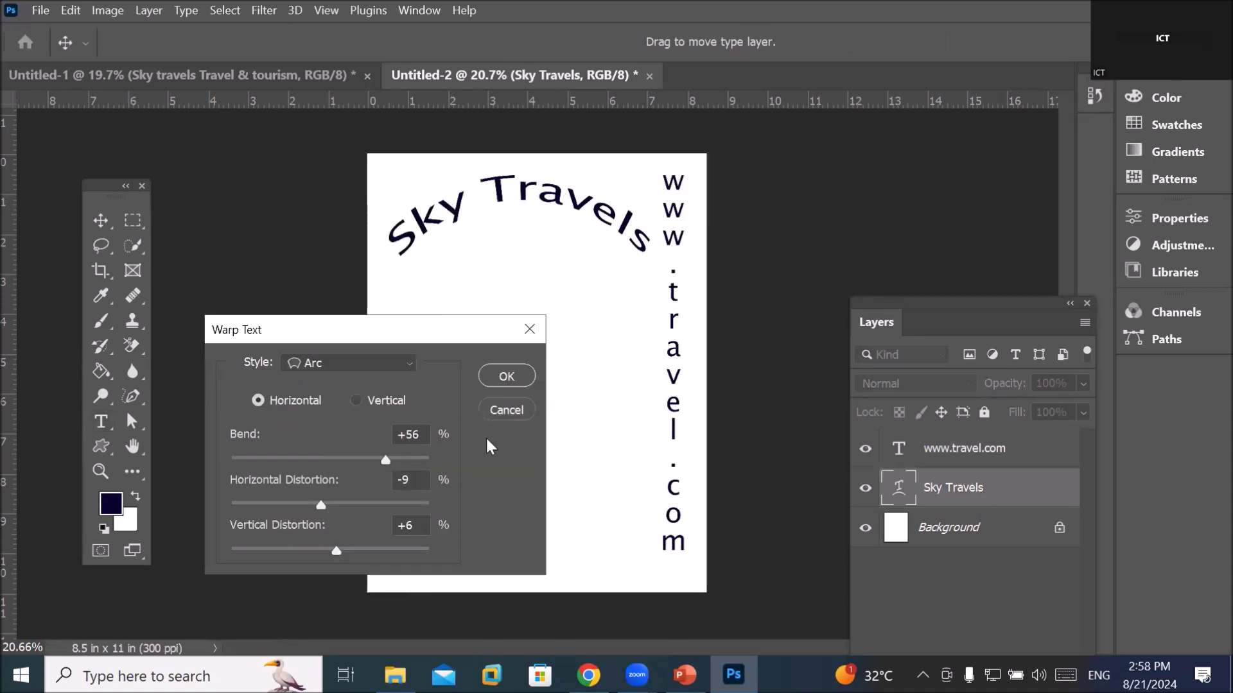
pyautogui.moveTo(387, 460); pyautogui.dragTo(330, 457)
pyautogui.moveTo(337, 548); pyautogui.dragTo(326, 551)
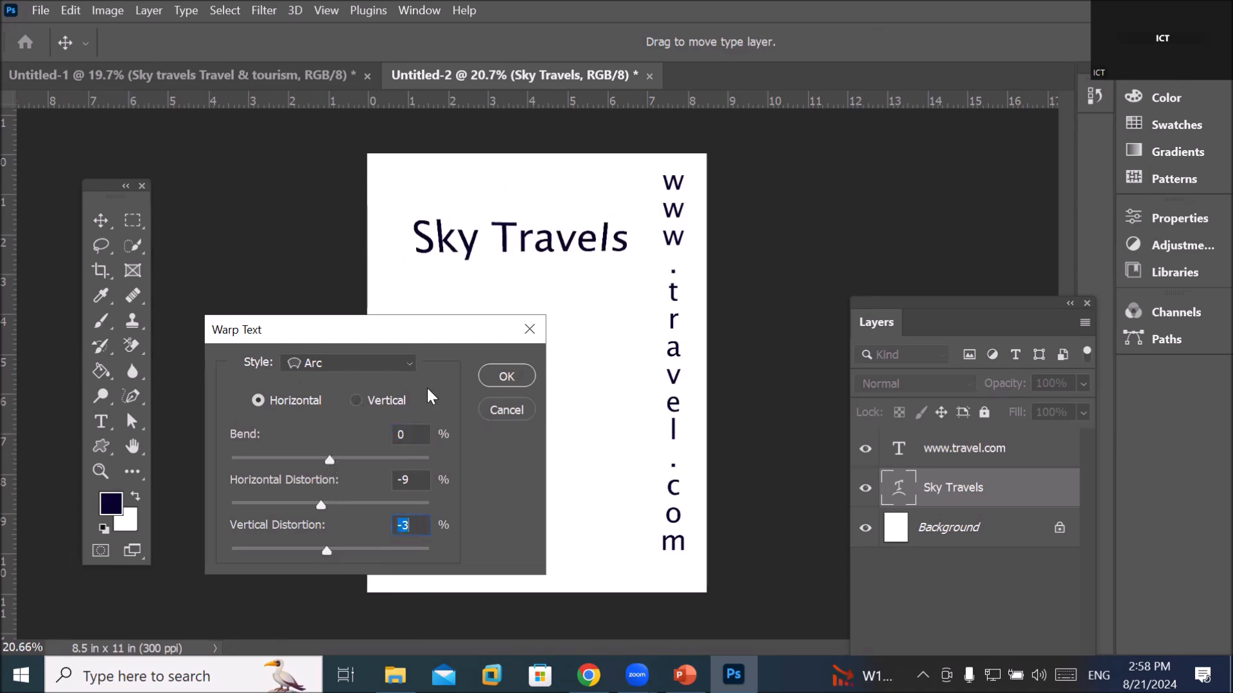
pyautogui.click(402, 364)
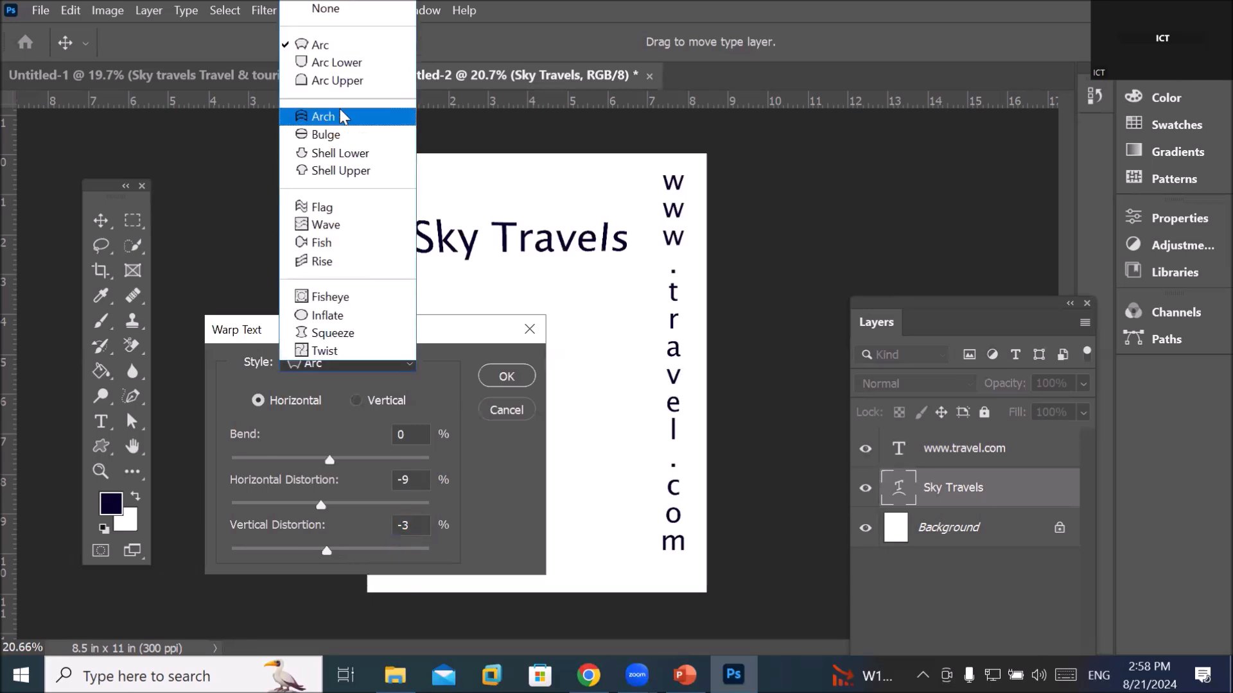
# Switch the Sky Travels warp to Arc Lower with Bend +83
pyautogui.click(349, 64)
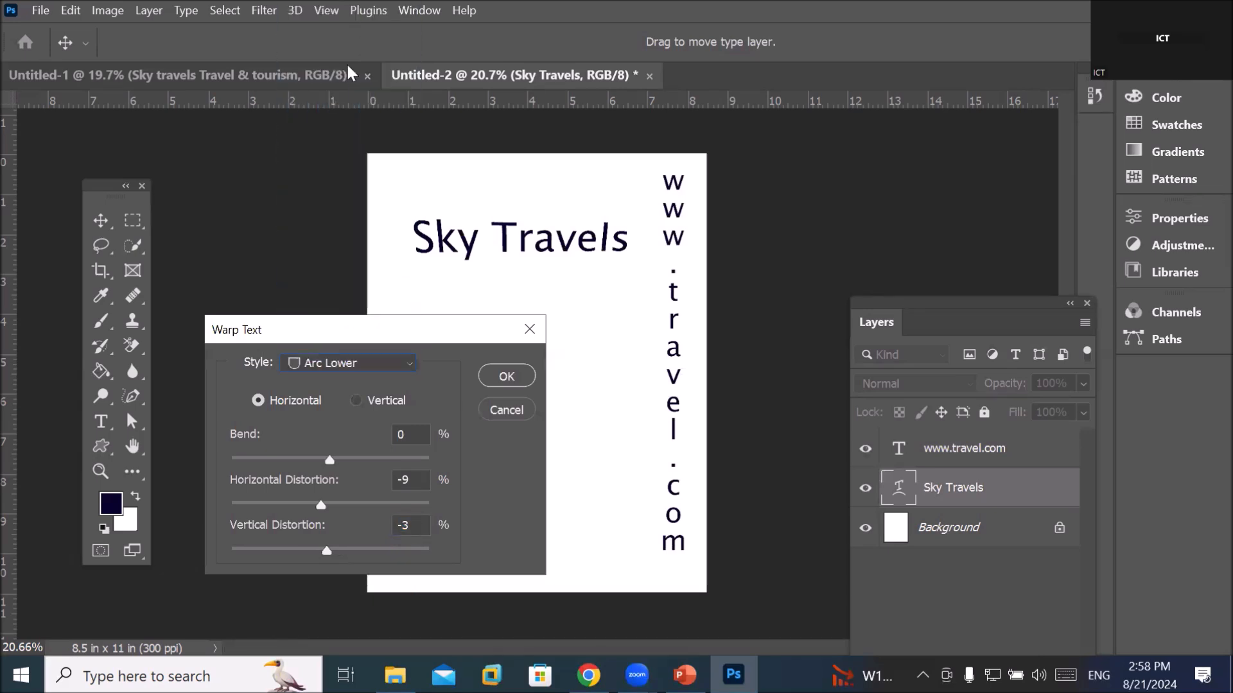
pyautogui.moveTo(330, 458); pyautogui.dragTo(414, 461)
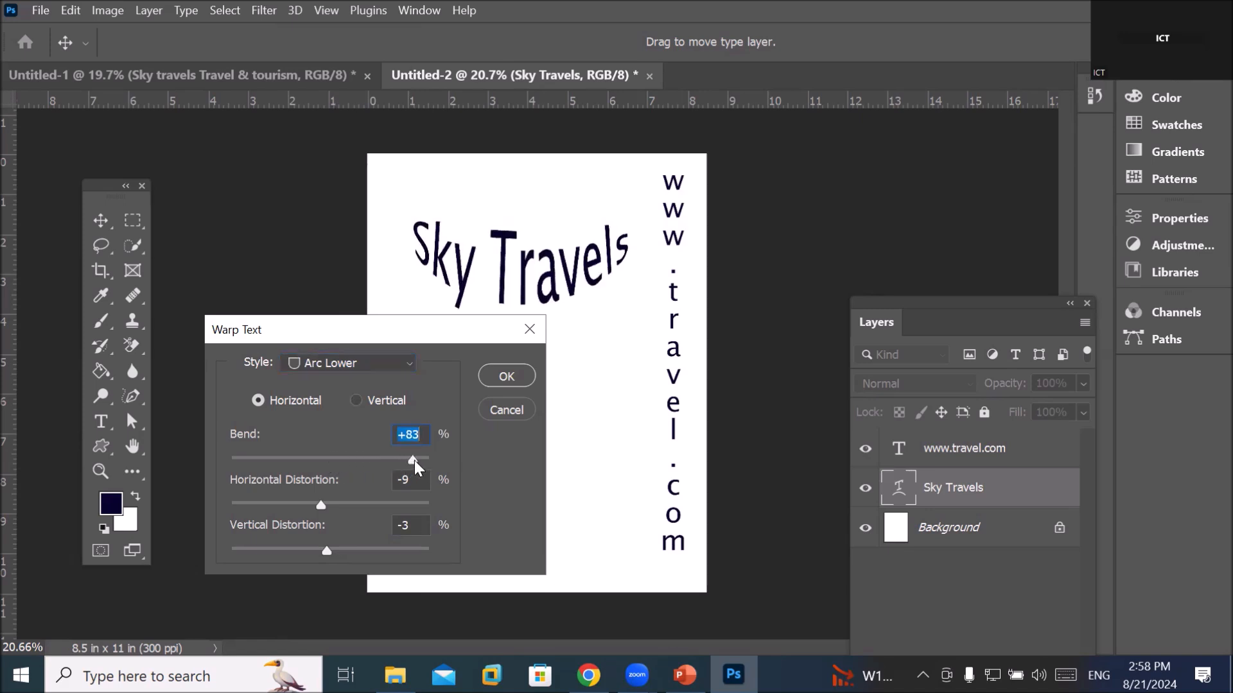
pyautogui.moveTo(368, 333); pyautogui.dragTo(357, 423)
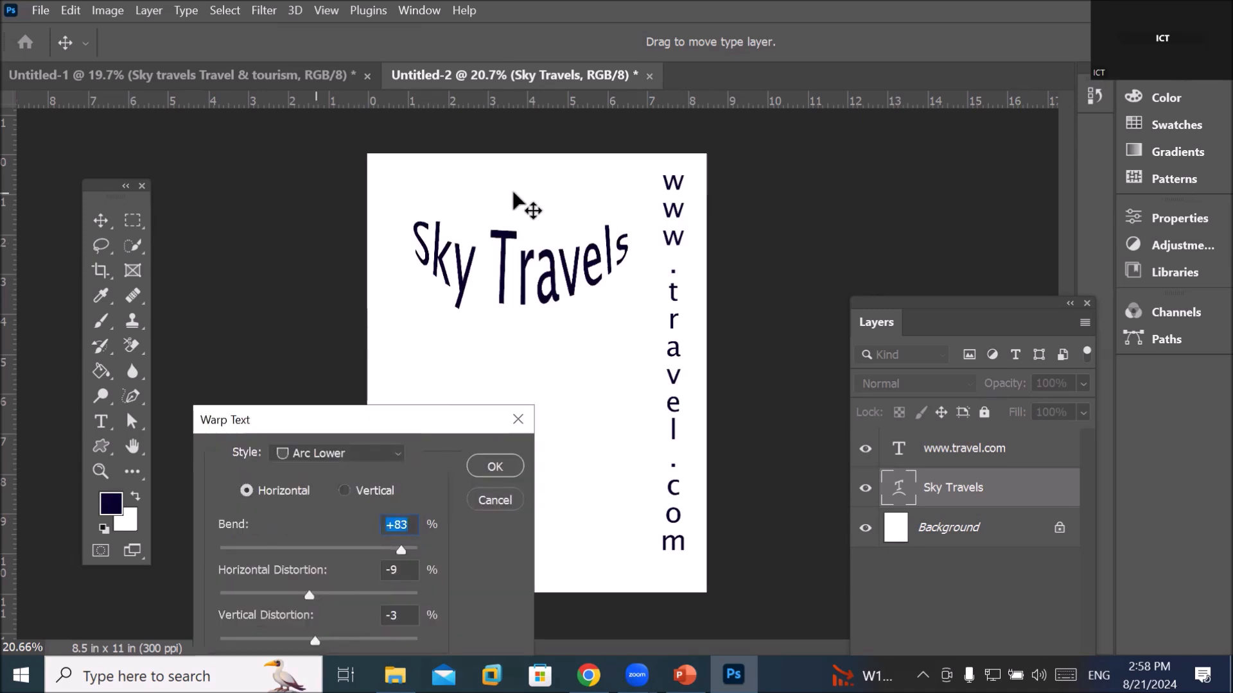
# Change the Sky Travels warp to Arc Upper at Bend +100
pyautogui.click(398, 454)
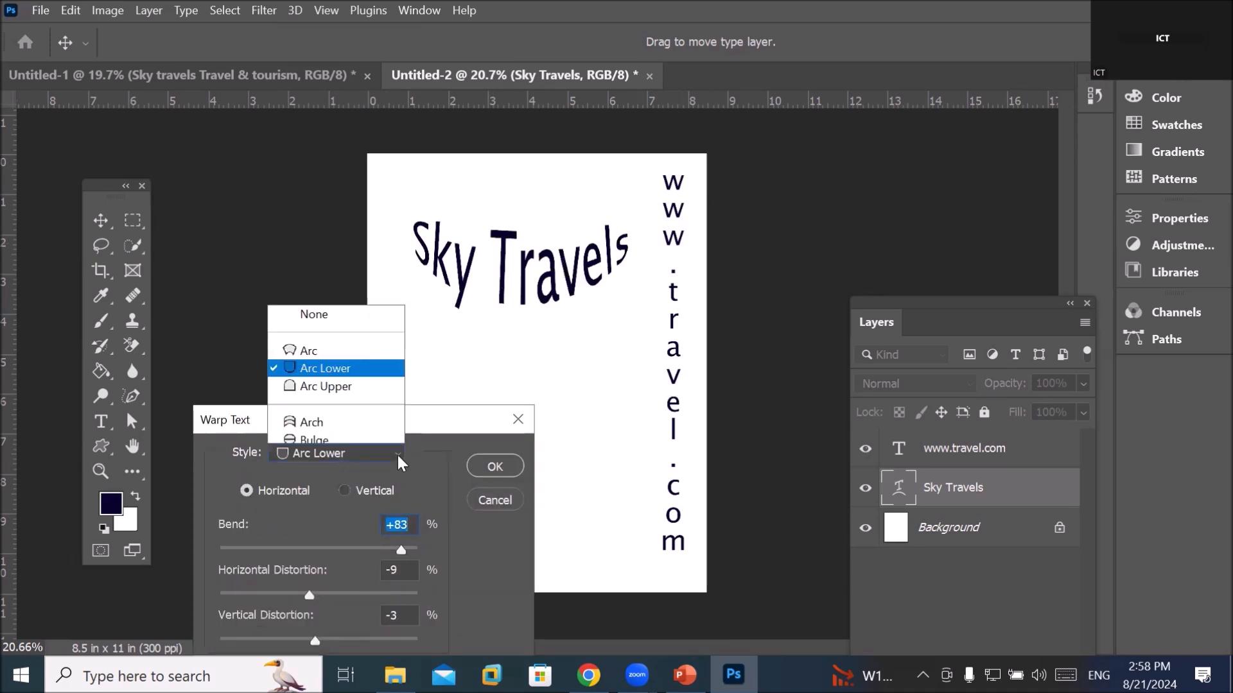
pyautogui.click(371, 165)
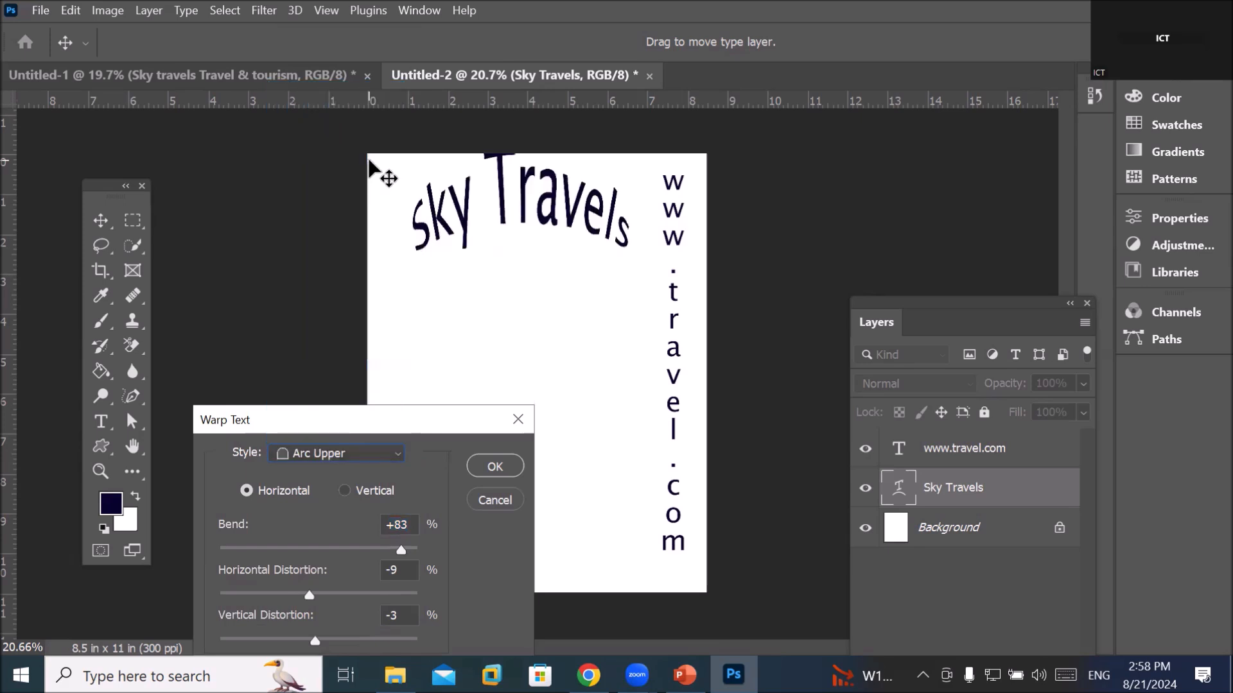
pyautogui.click(417, 549)
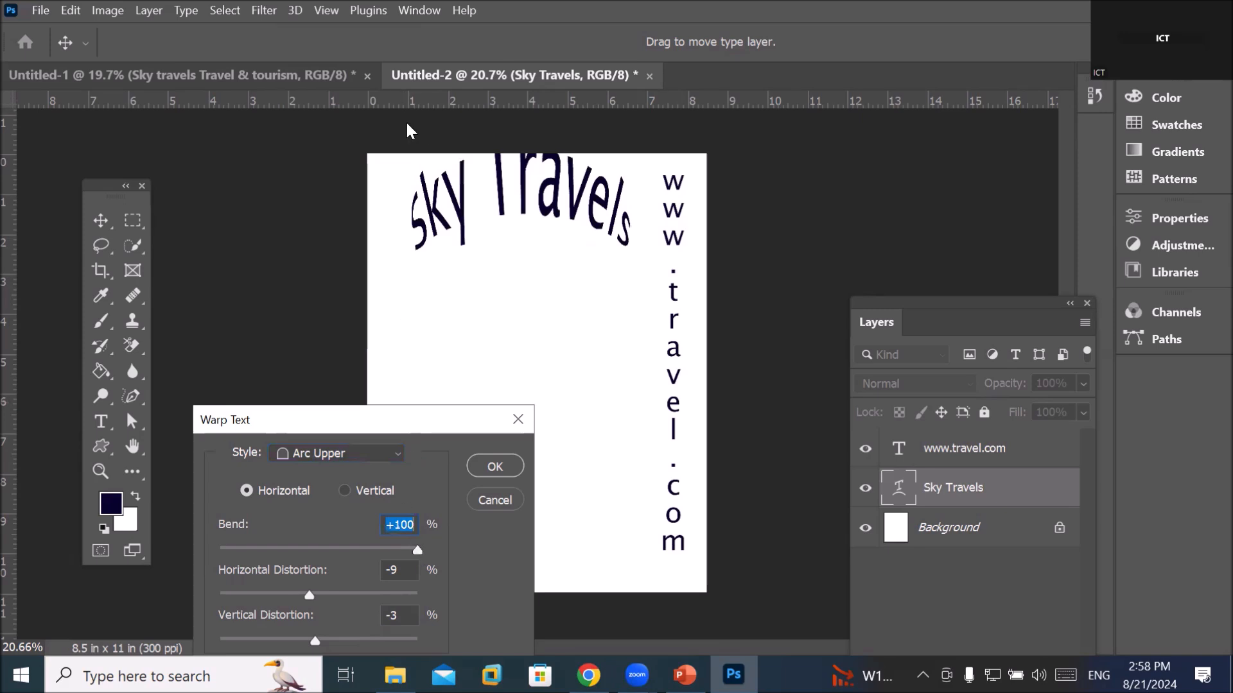
pyautogui.click(398, 448)
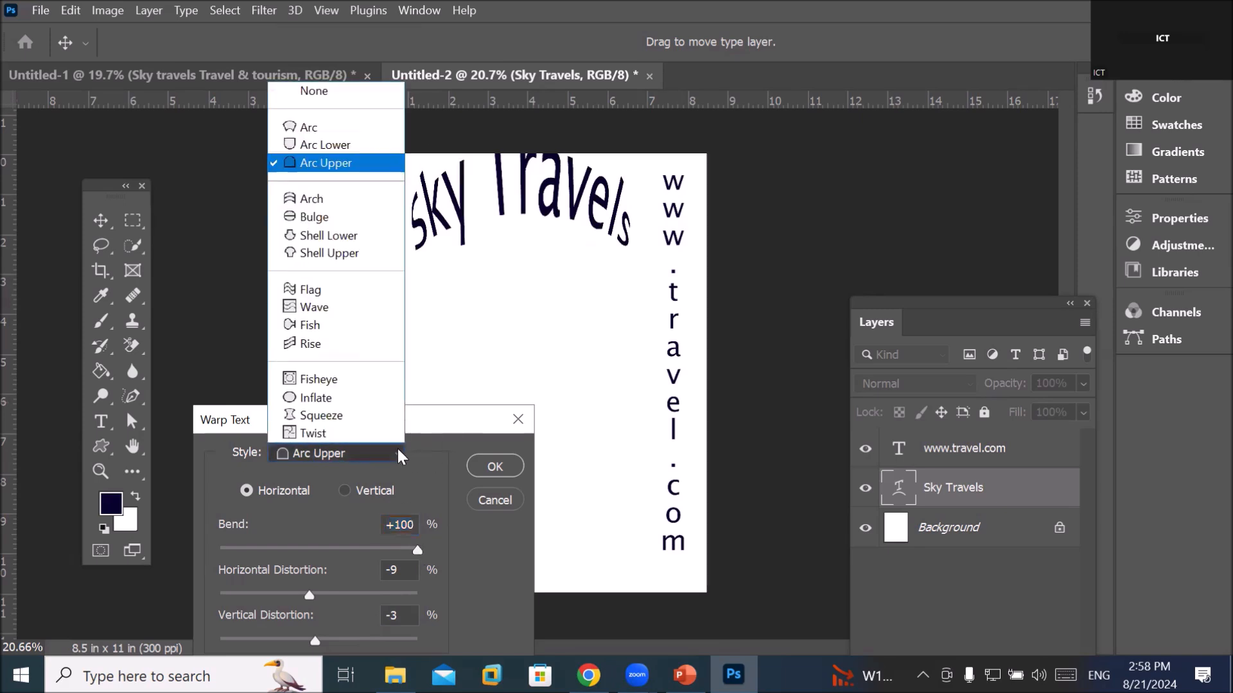
# Switch the Sky Travels warp style to Arch with Bend +40
pyautogui.click(346, 199)
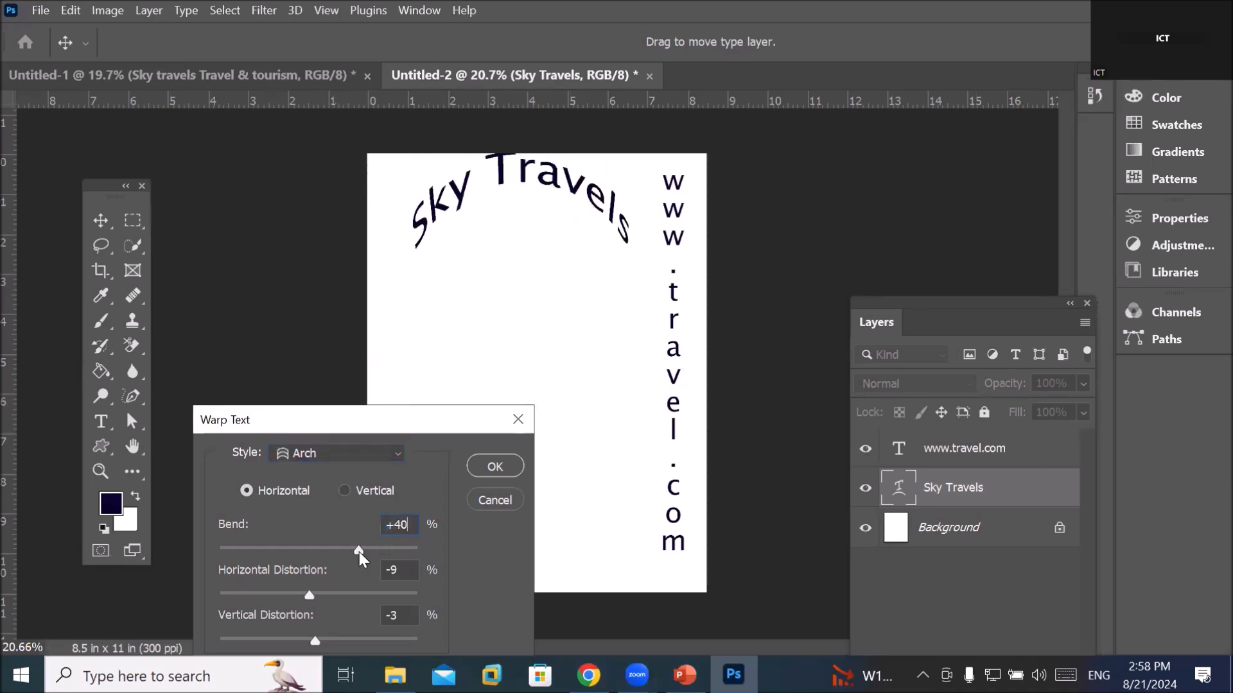
pyautogui.moveTo(359, 552); pyautogui.dragTo(357, 552)
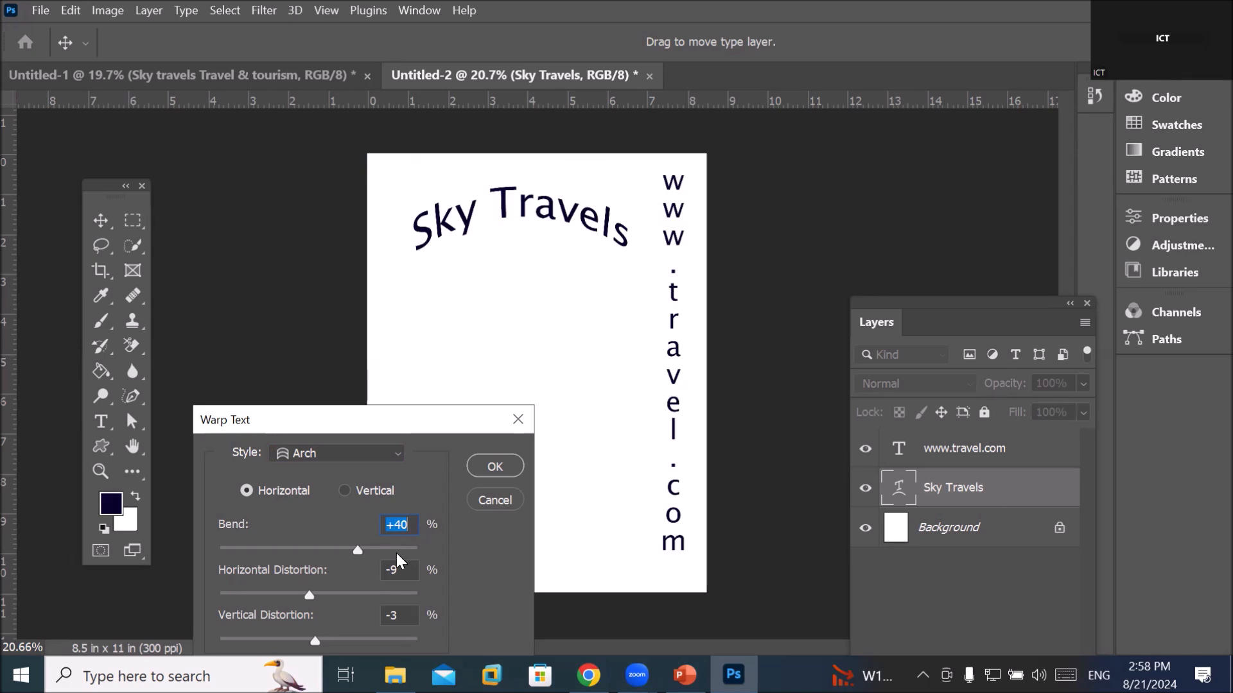
# Apply a Bulge warp to Sky Travels: Bend +84, Horizontal 0, Vertical -3
pyautogui.click(347, 449)
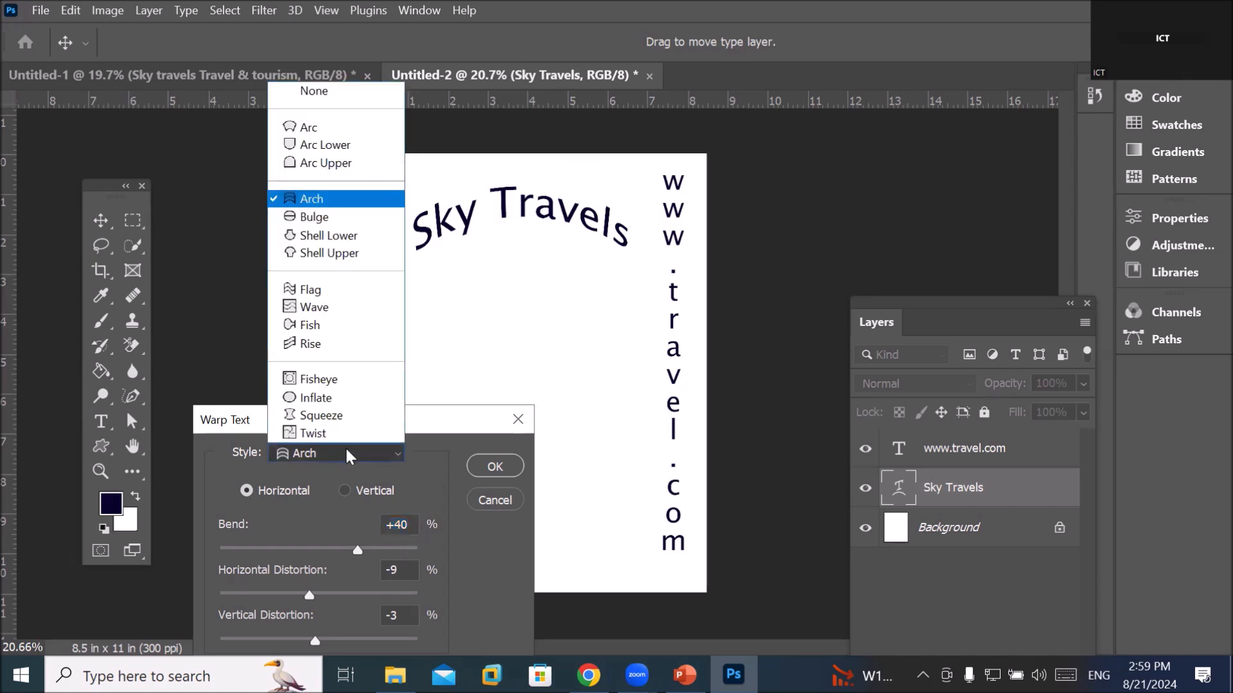
pyautogui.click(379, 219)
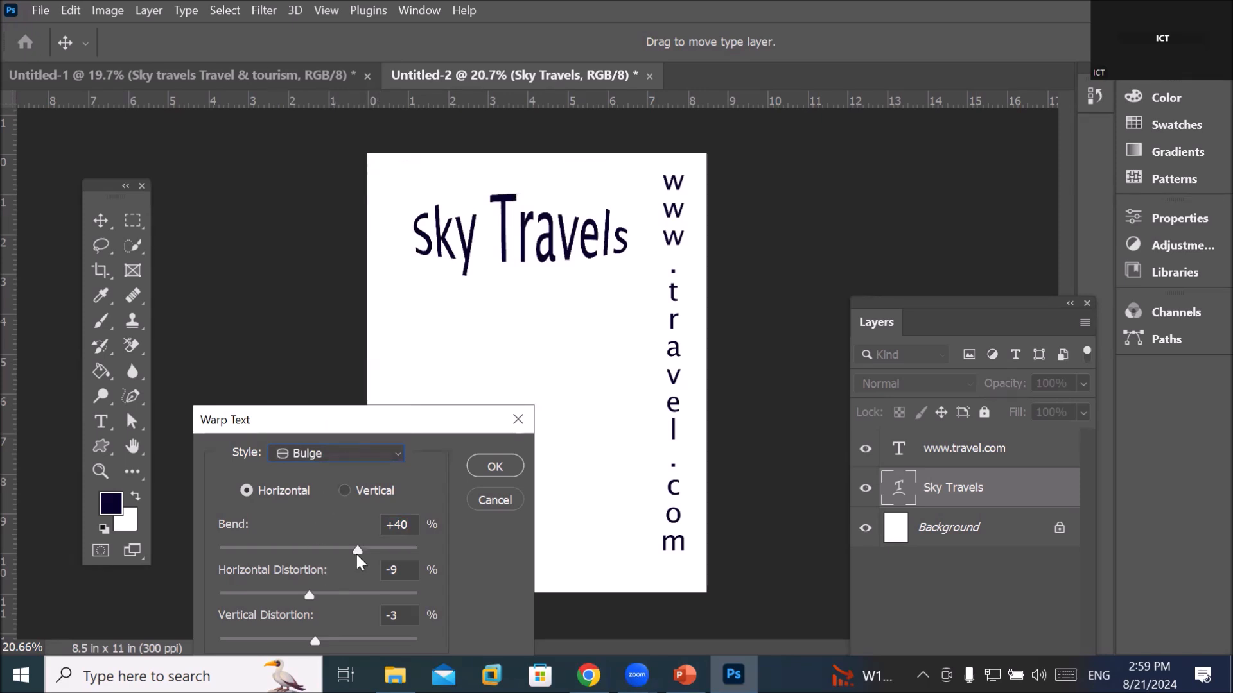
pyautogui.moveTo(411, 552); pyautogui.dragTo(414, 549)
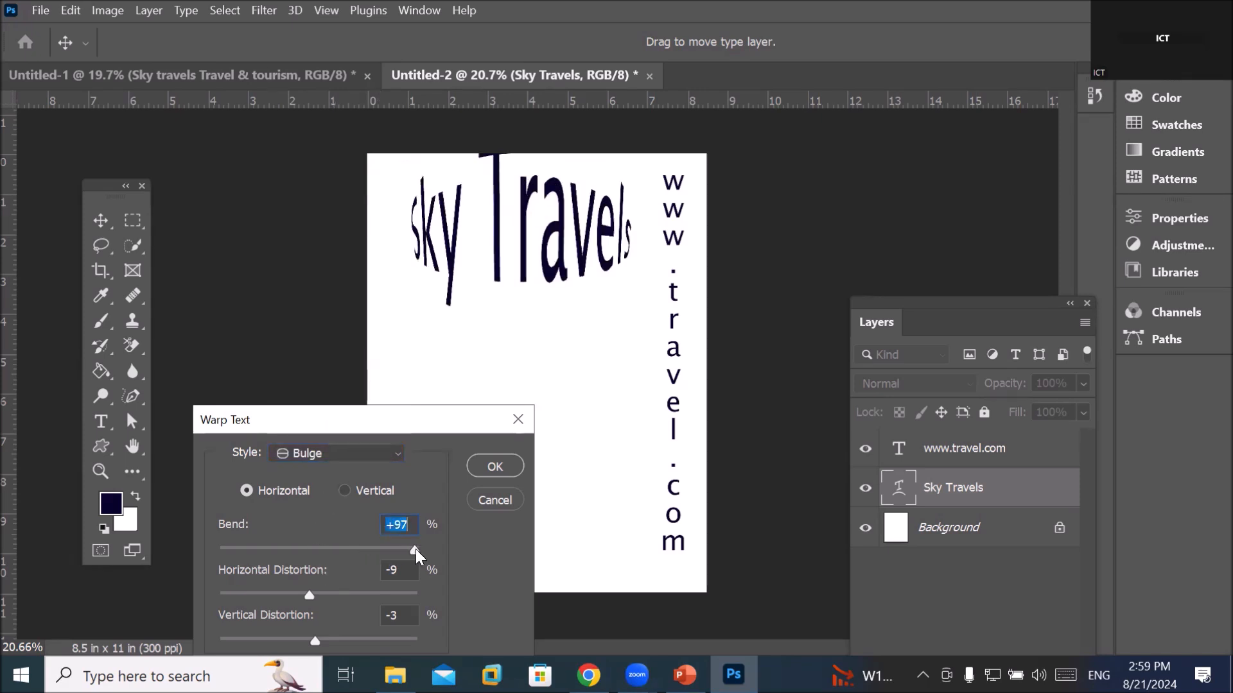
pyautogui.moveTo(406, 549); pyautogui.dragTo(394, 542)
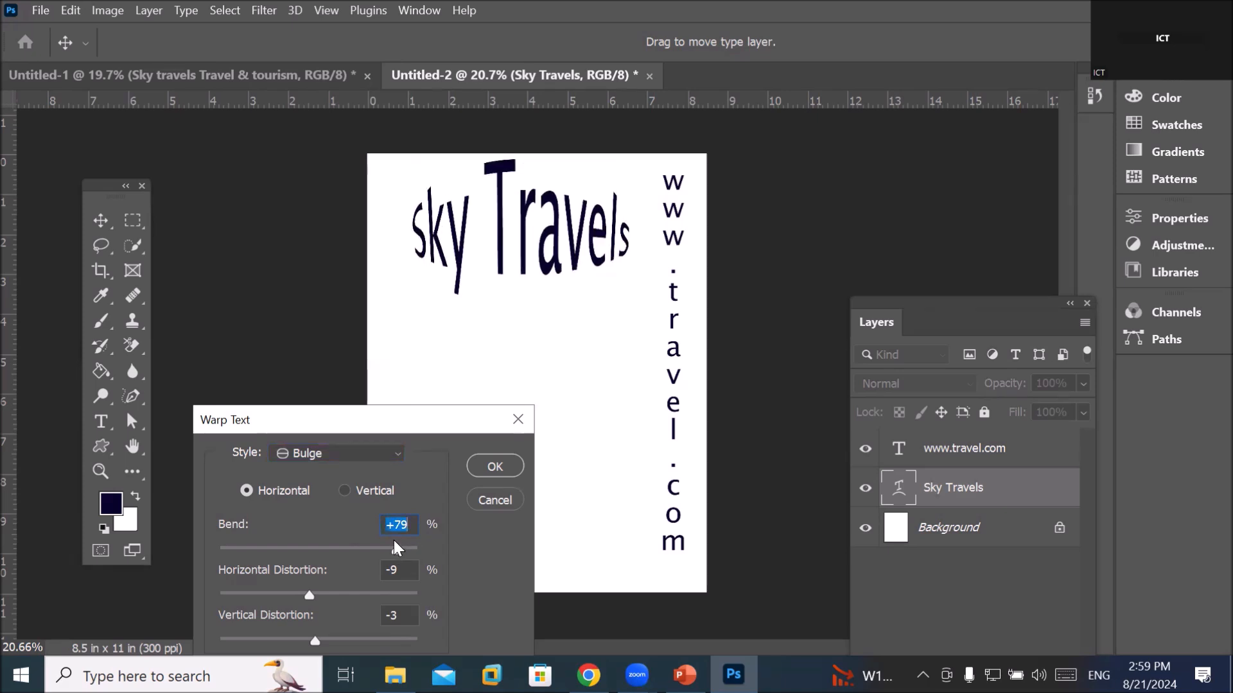
pyautogui.moveTo(395, 546); pyautogui.dragTo(402, 545)
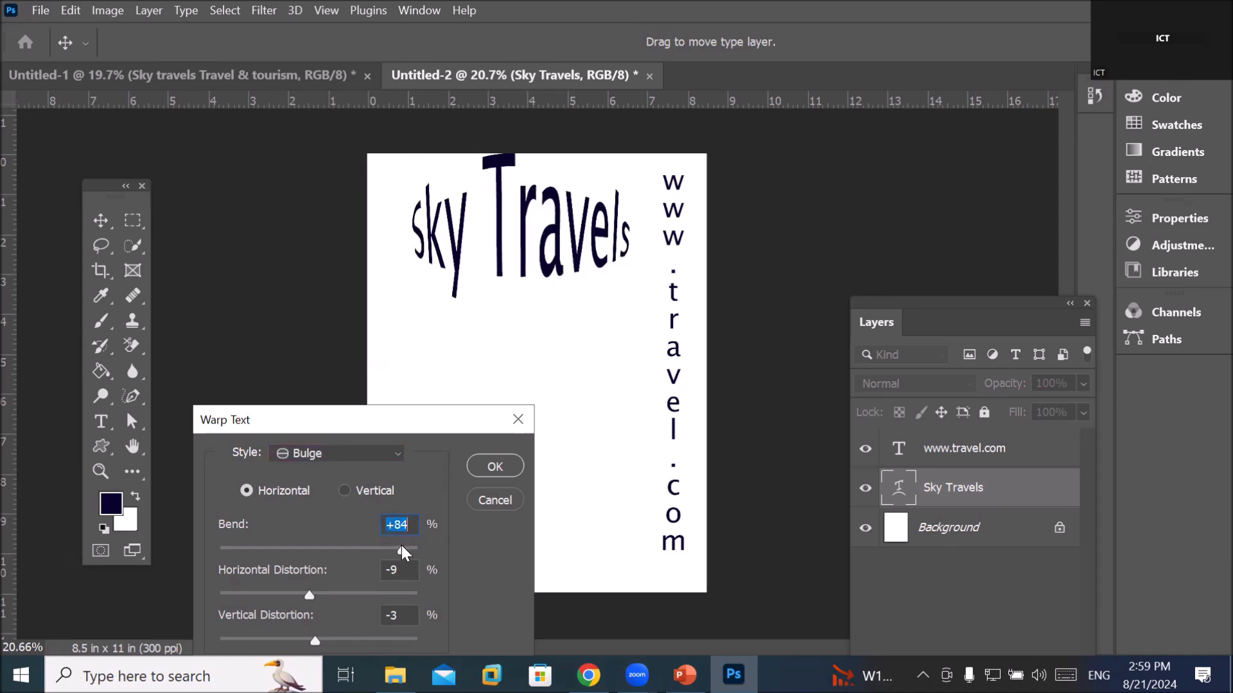
pyautogui.moveTo(309, 595); pyautogui.dragTo(395, 592)
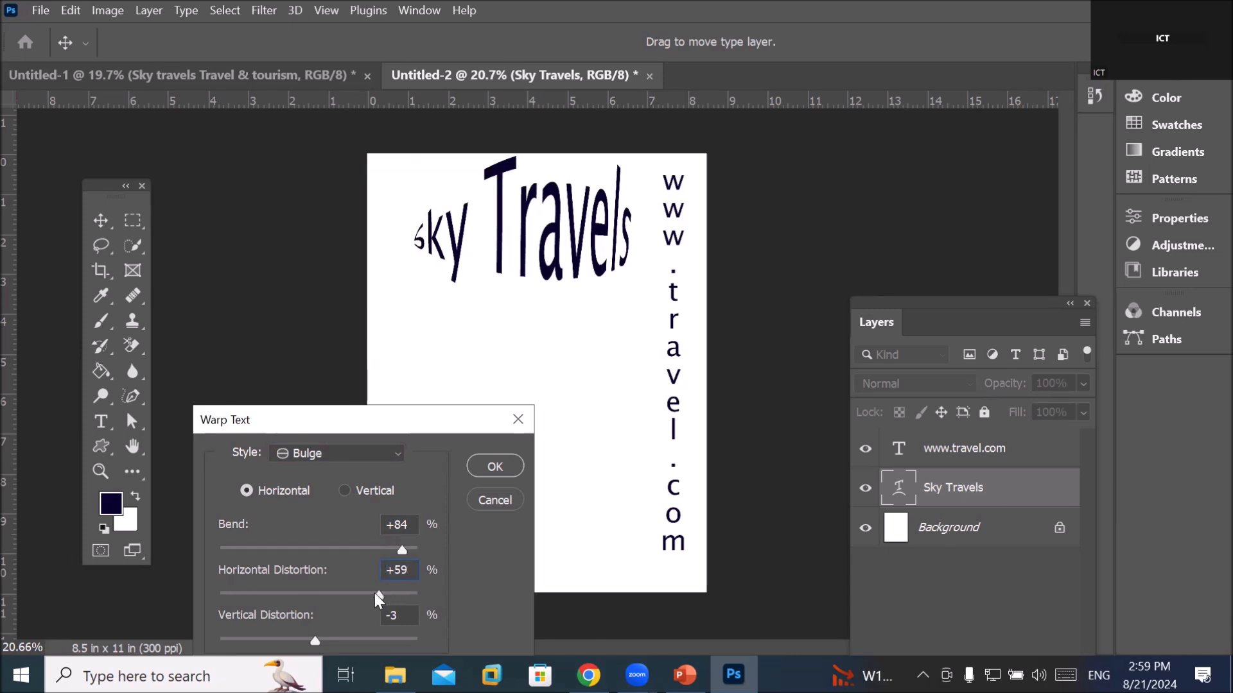
pyautogui.moveTo(364, 593); pyautogui.dragTo(319, 586)
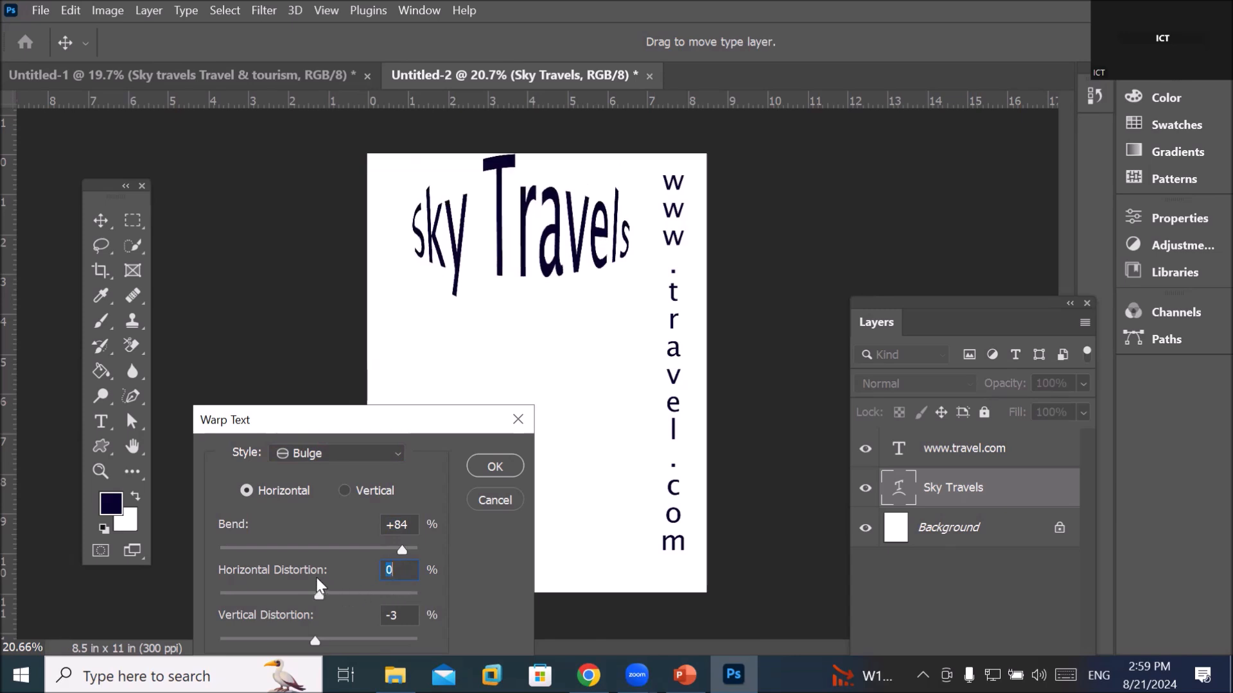
# Preview Shell Lower and Shell Upper warps on Sky Travels, then pick Flag
pyautogui.click(383, 452)
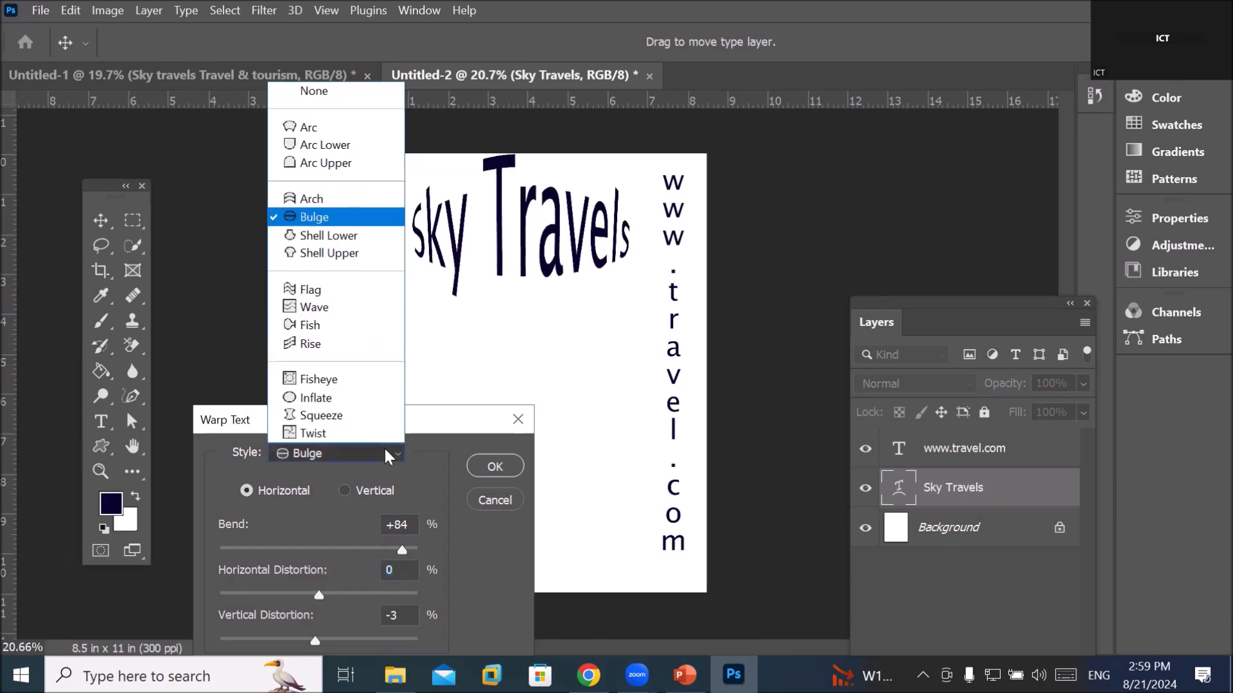
pyautogui.click(366, 237)
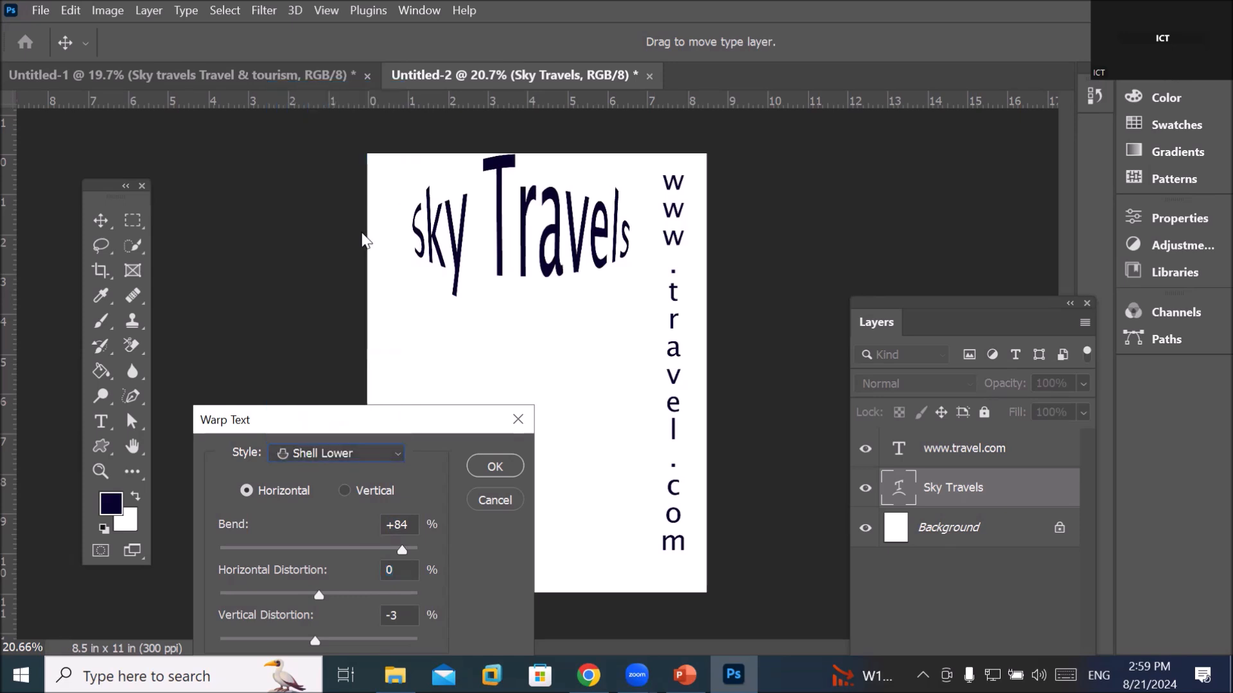
pyautogui.click(399, 454)
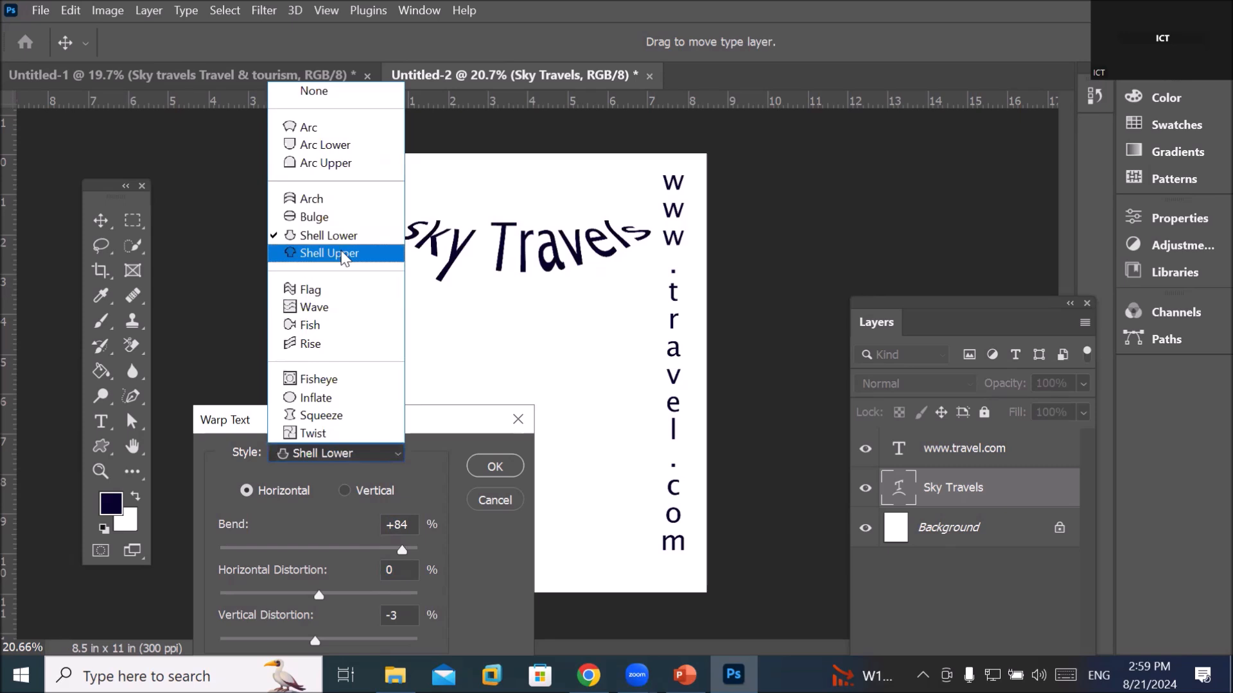
pyautogui.click(344, 255)
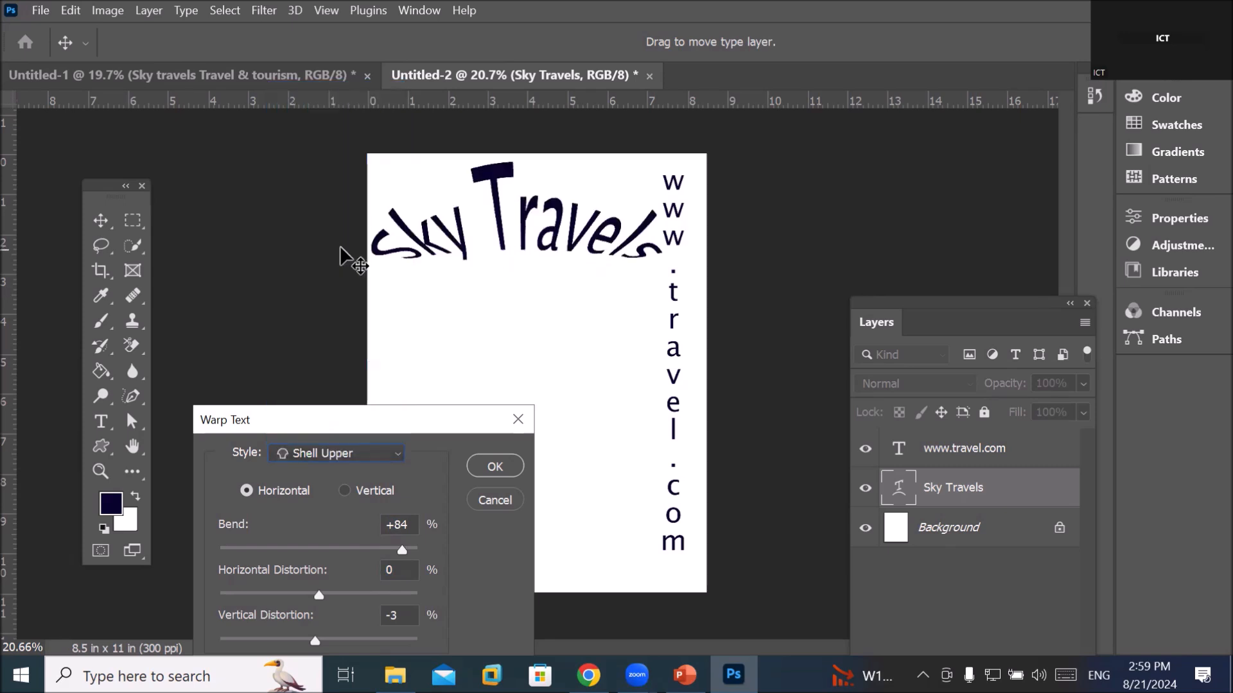
pyautogui.click(397, 454)
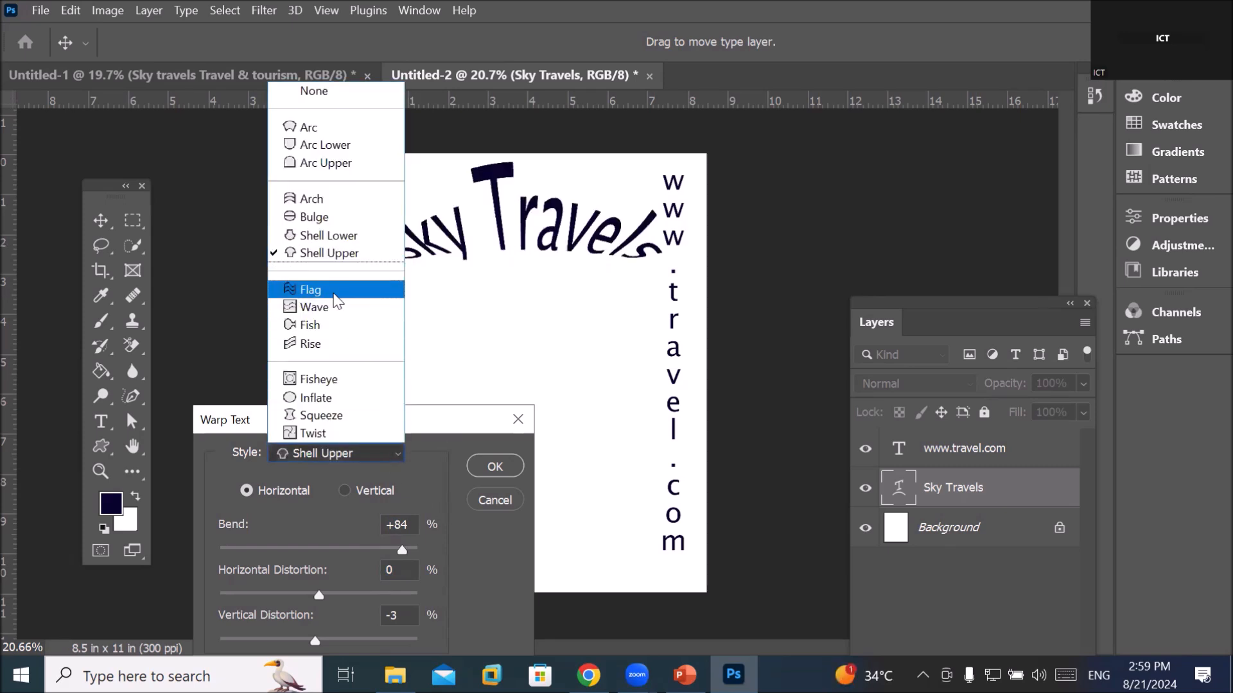
pyautogui.click(334, 293)
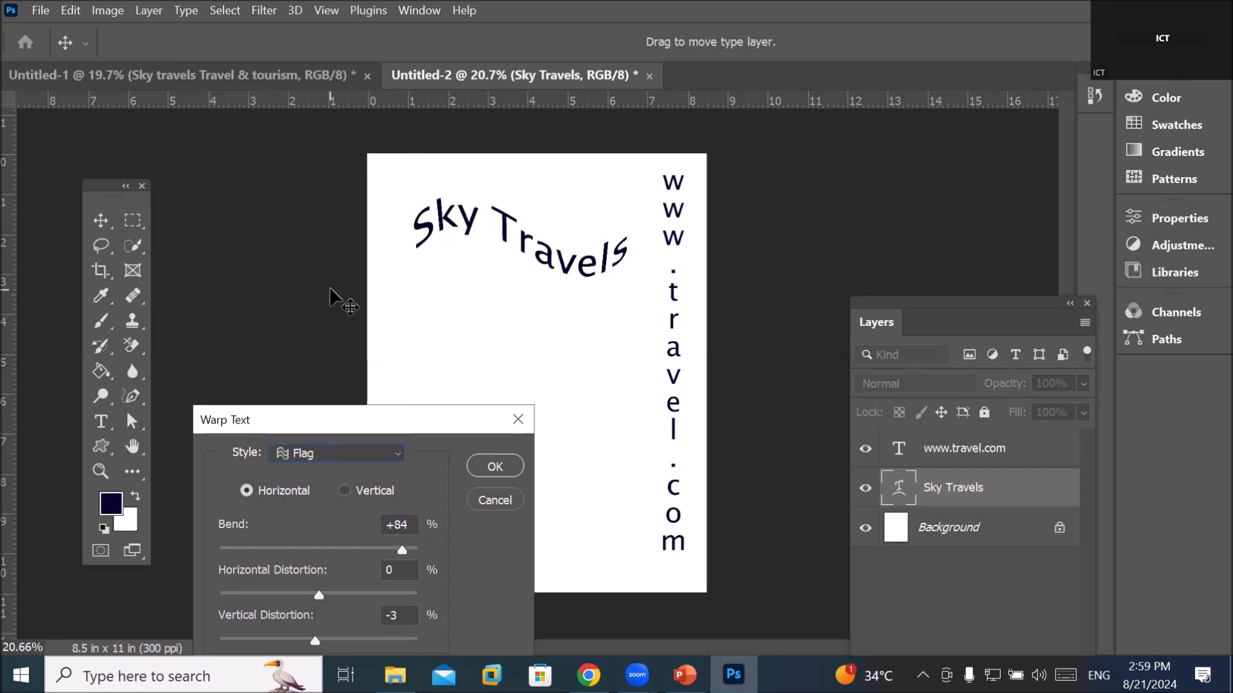
# Try Wave, then Fish with Bend moved from -100 to +100 on Sky Travels
pyautogui.click(391, 457)
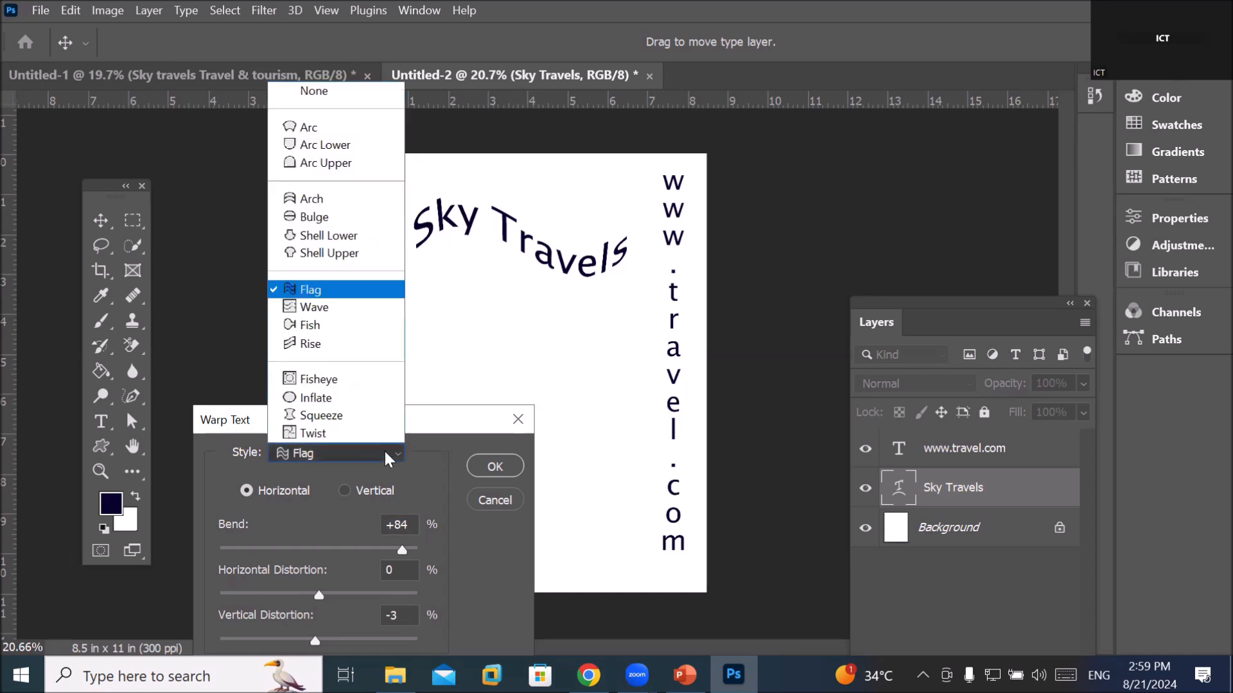
pyautogui.click(338, 314)
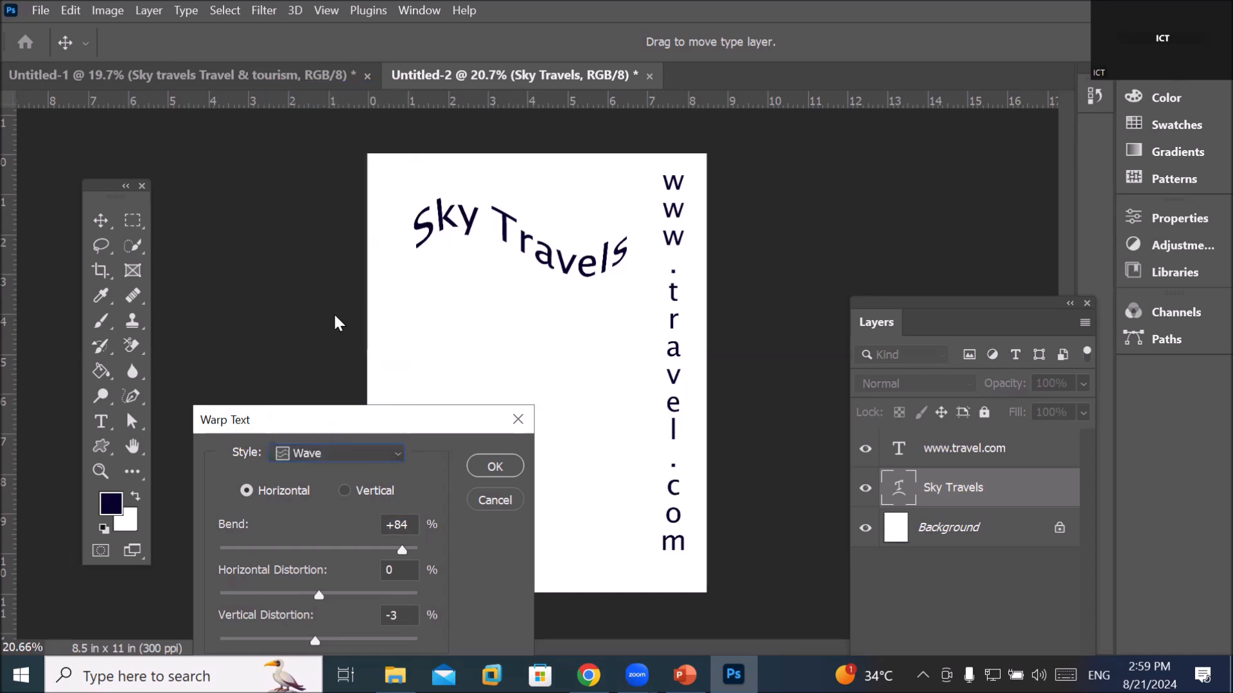
pyautogui.click(390, 453)
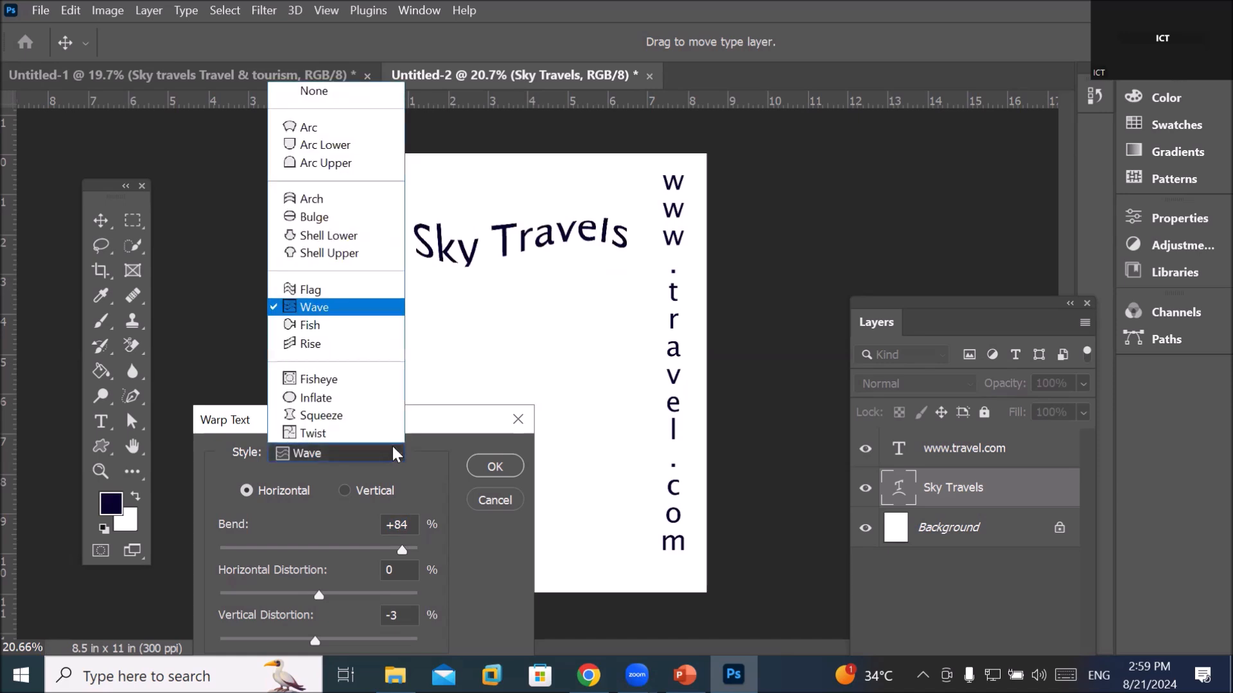
pyautogui.click(324, 324)
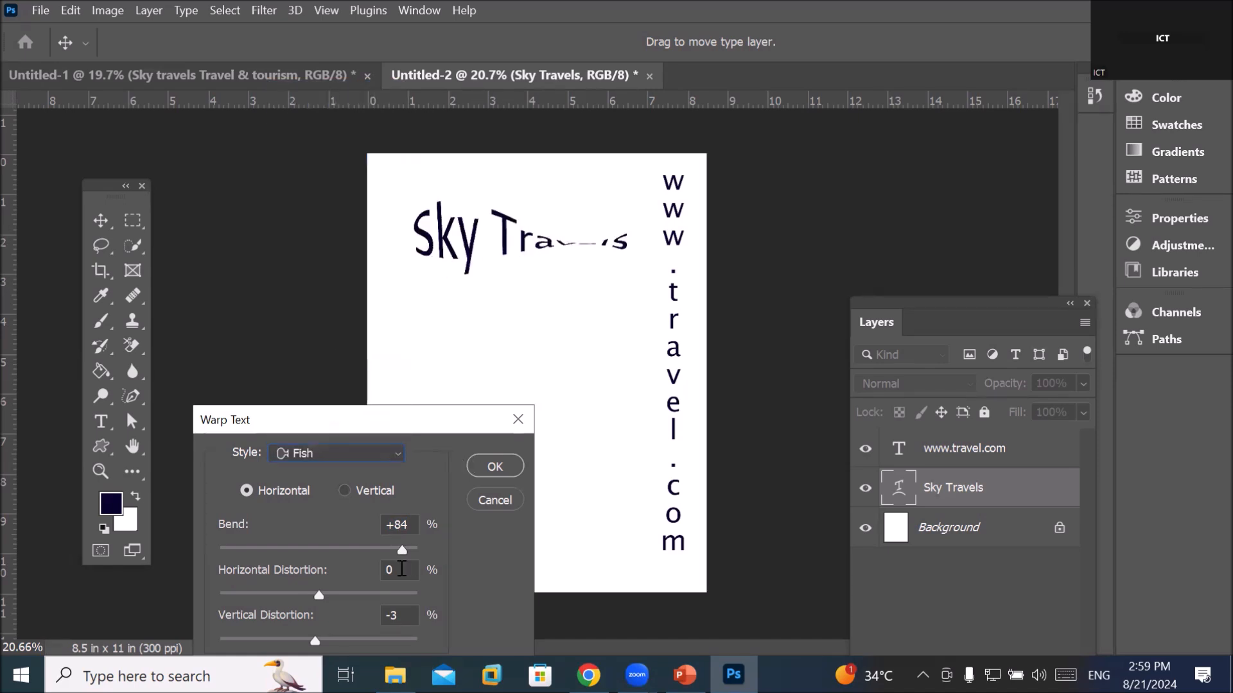
pyautogui.moveTo(429, 553); pyautogui.dragTo(349, 549)
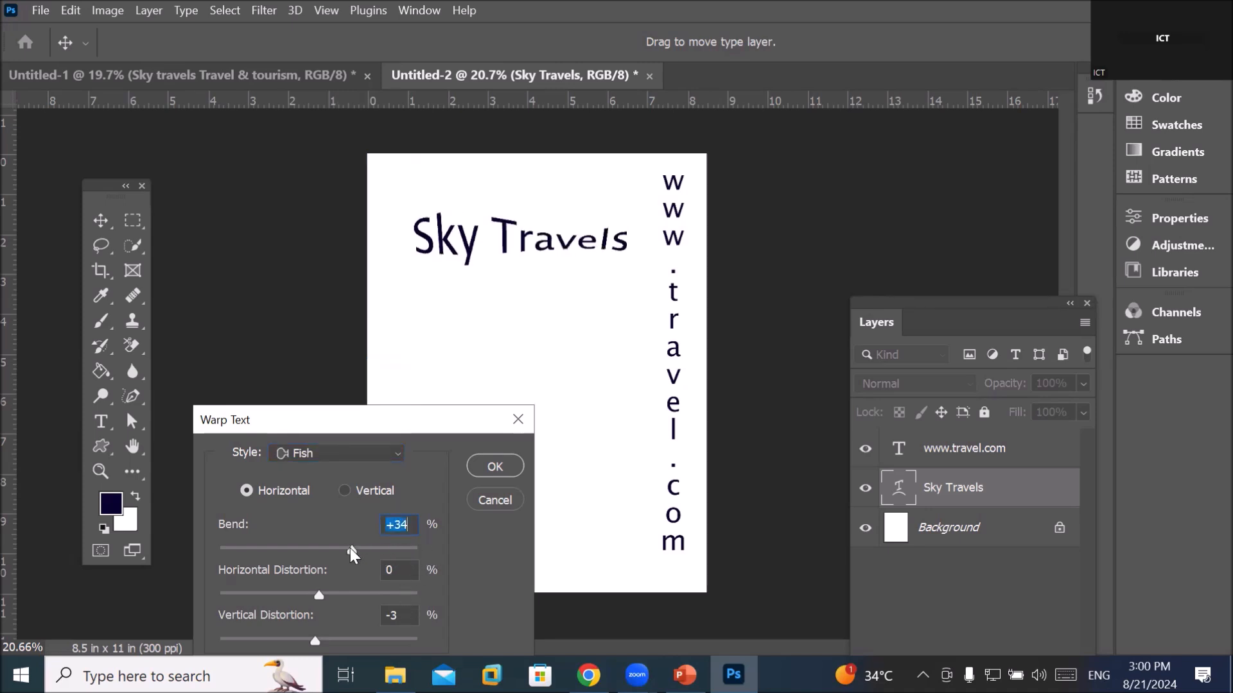
pyautogui.write('-100')
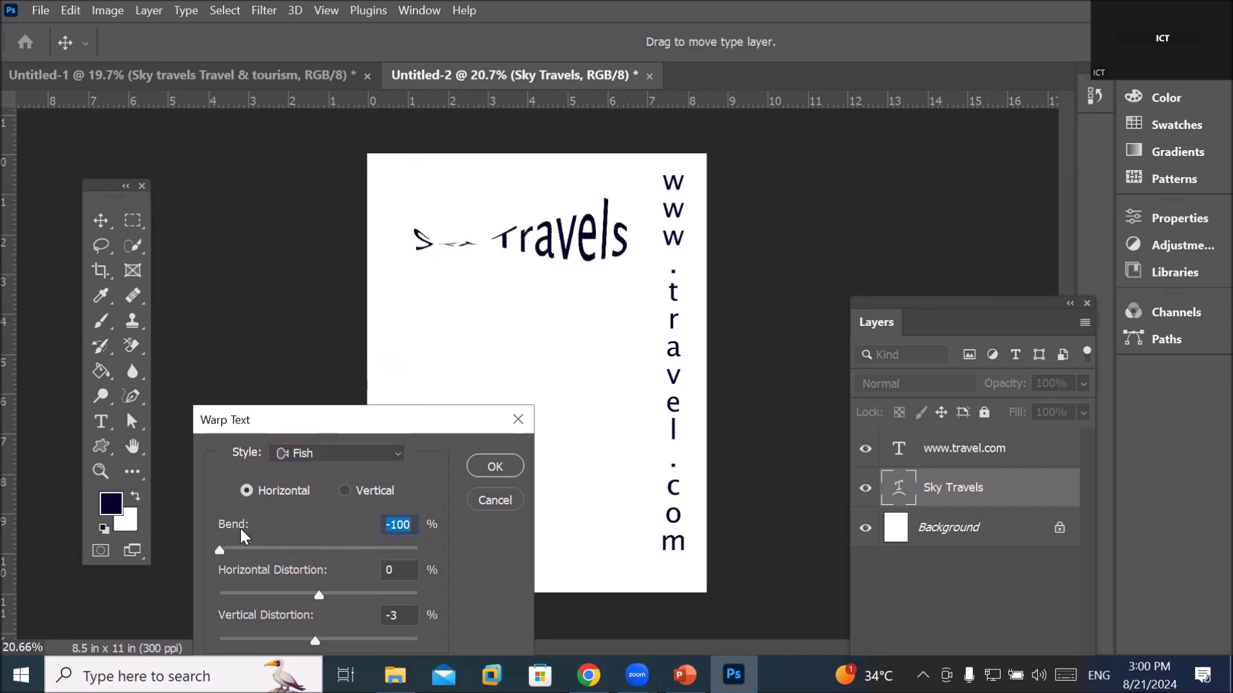
pyautogui.moveTo(219, 550); pyautogui.dragTo(463, 557)
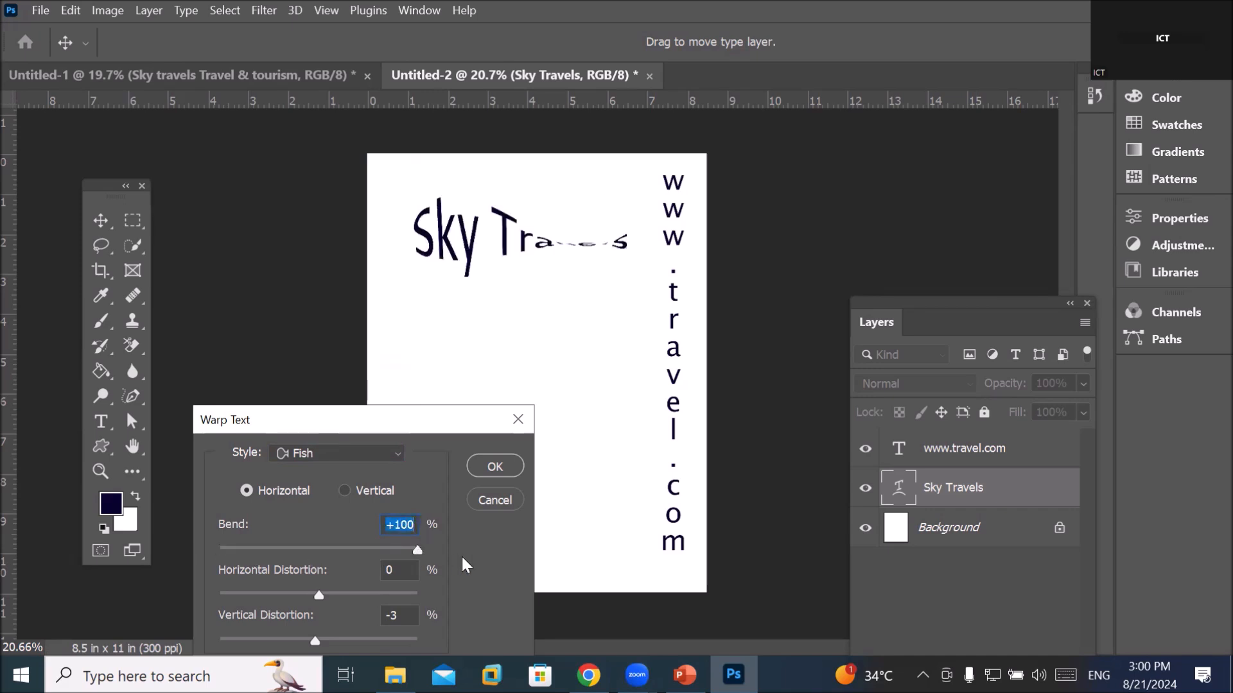
# Preview Rise, then apply Fisheye with Bend +63 to Sky Travels
pyautogui.click(393, 457)
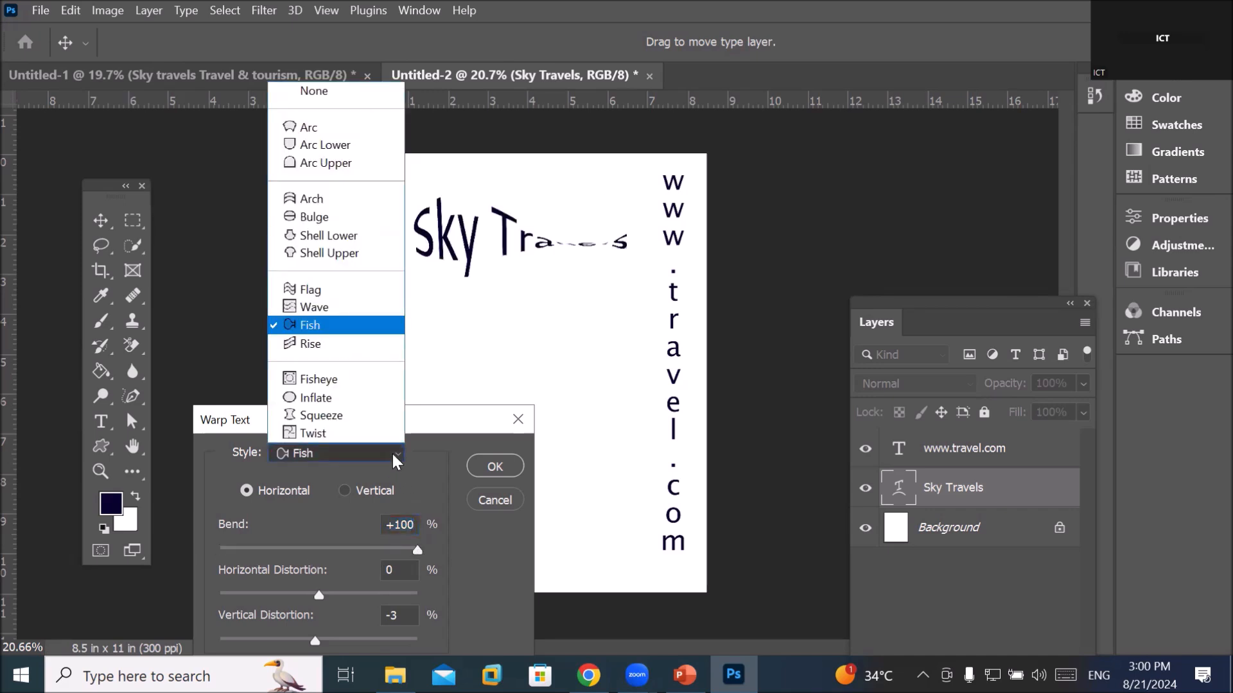
pyautogui.click(359, 344)
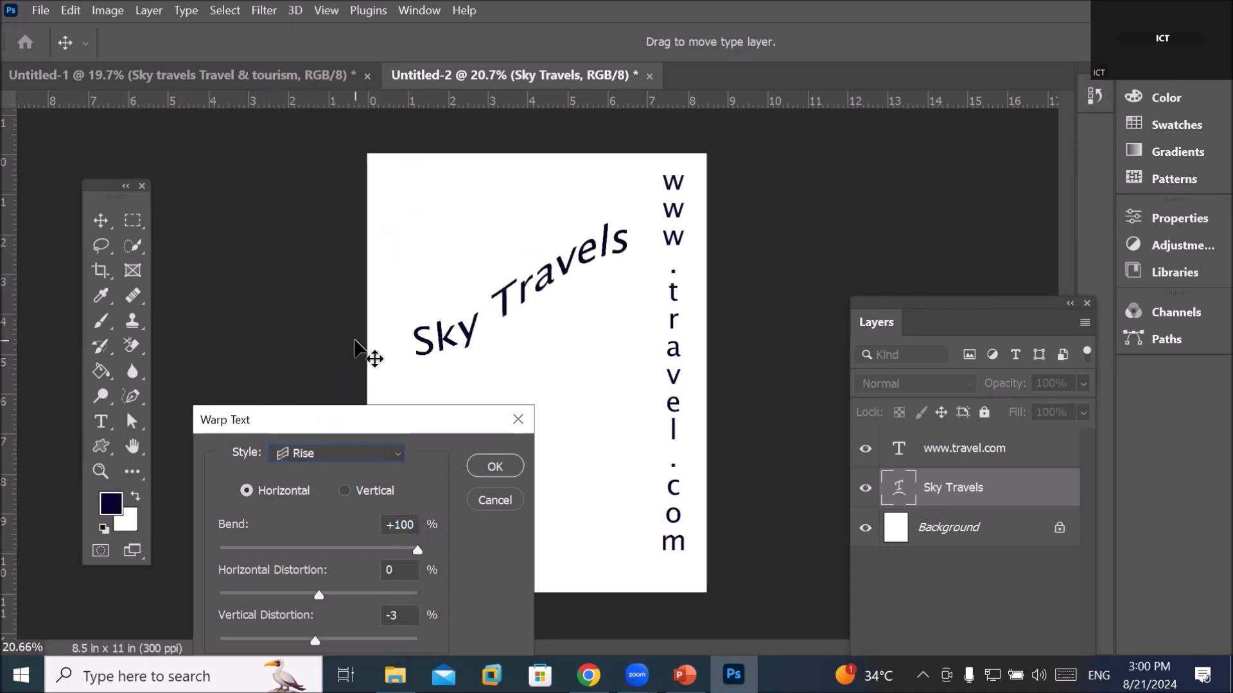
pyautogui.click(393, 457)
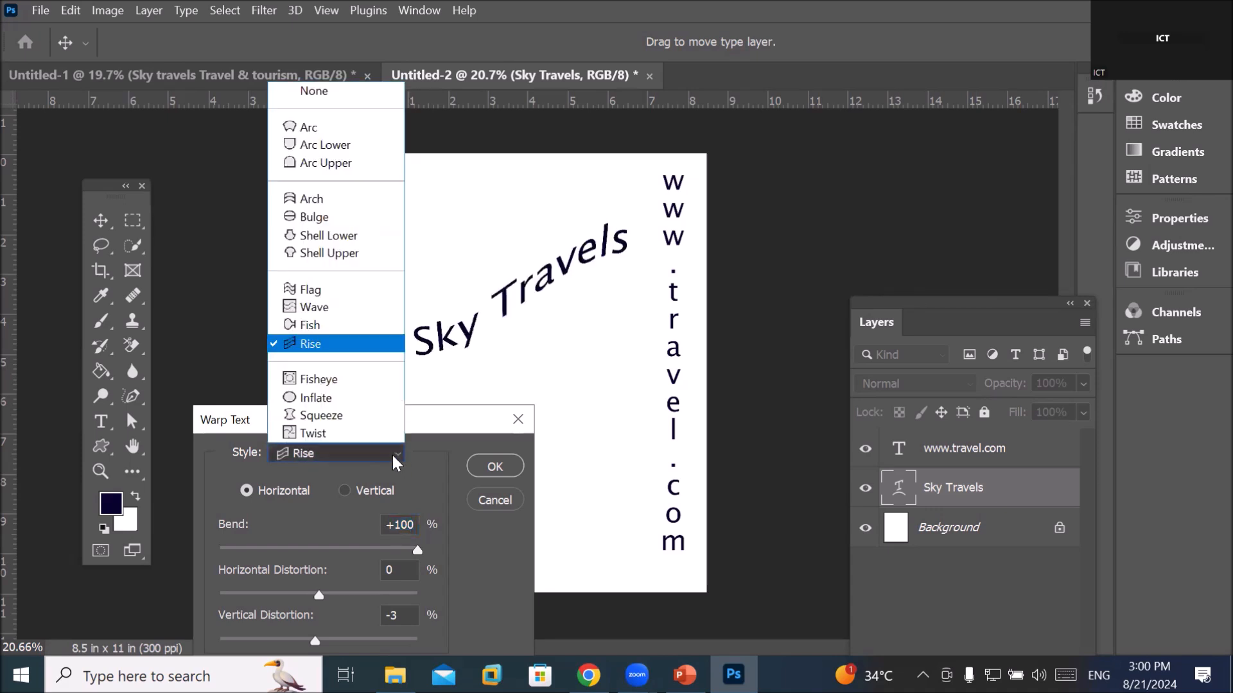
pyautogui.click(361, 380)
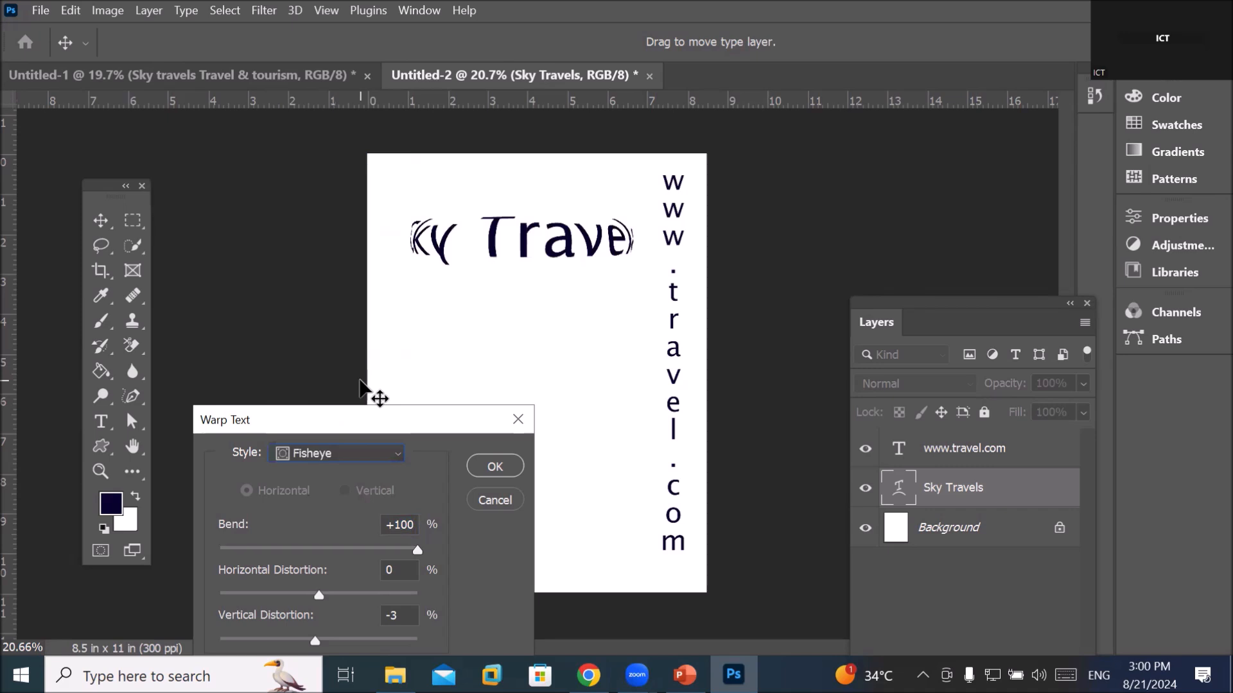
pyautogui.moveTo(418, 552); pyautogui.dragTo(367, 541)
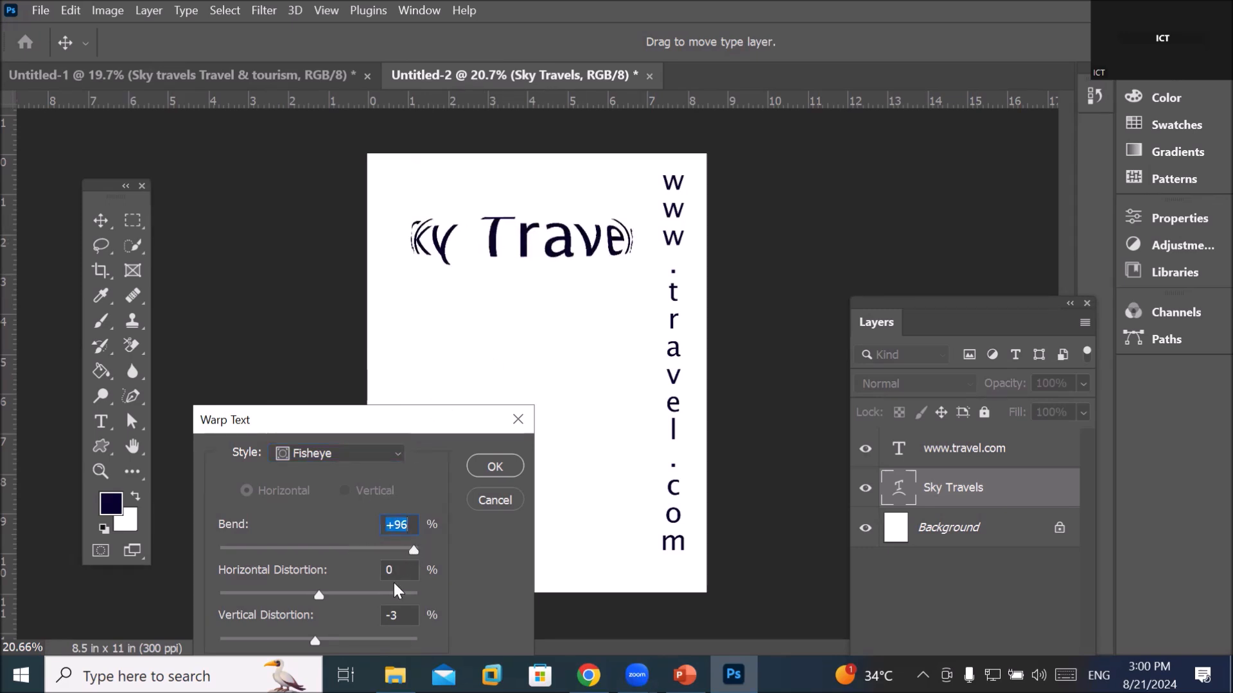
pyautogui.moveTo(411, 552); pyautogui.dragTo(381, 551)
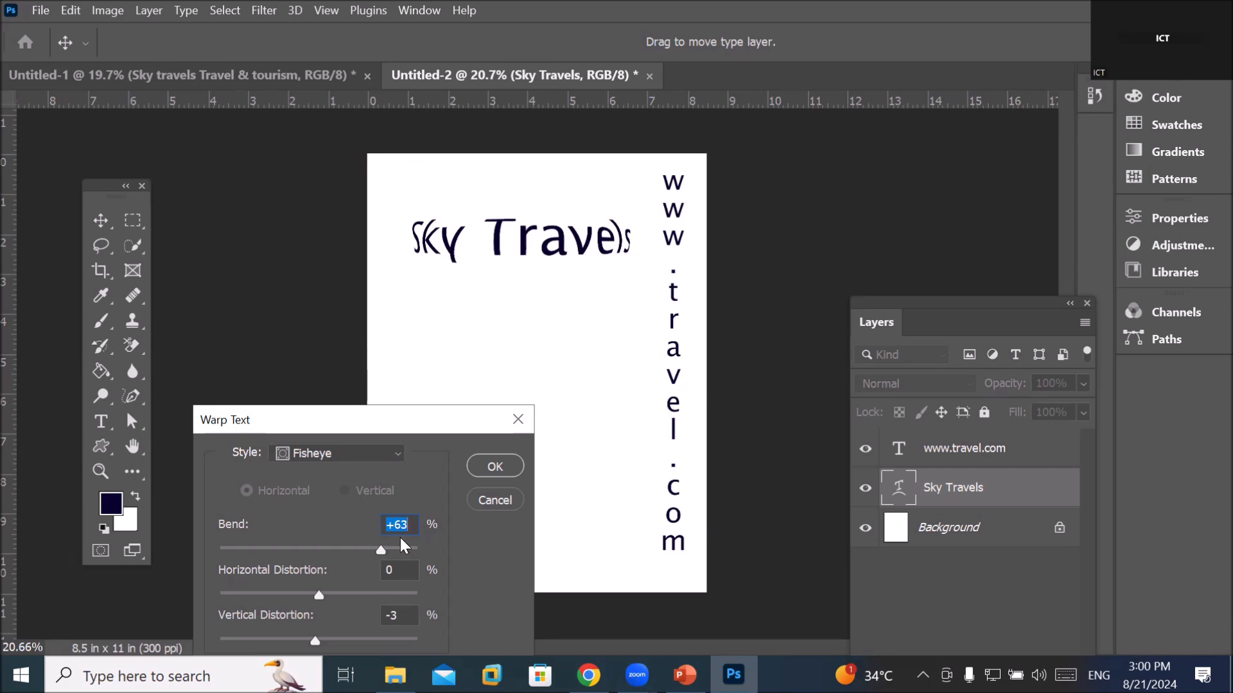
# Confirm the Fisheye warp and draw Rectangle 1 over the title, below the text layers
pyautogui.click(514, 469)
pyautogui.rightClick(104, 447)
pyautogui.click(180, 446)
pyautogui.moveTo(402, 211); pyautogui.dragTo(636, 264)
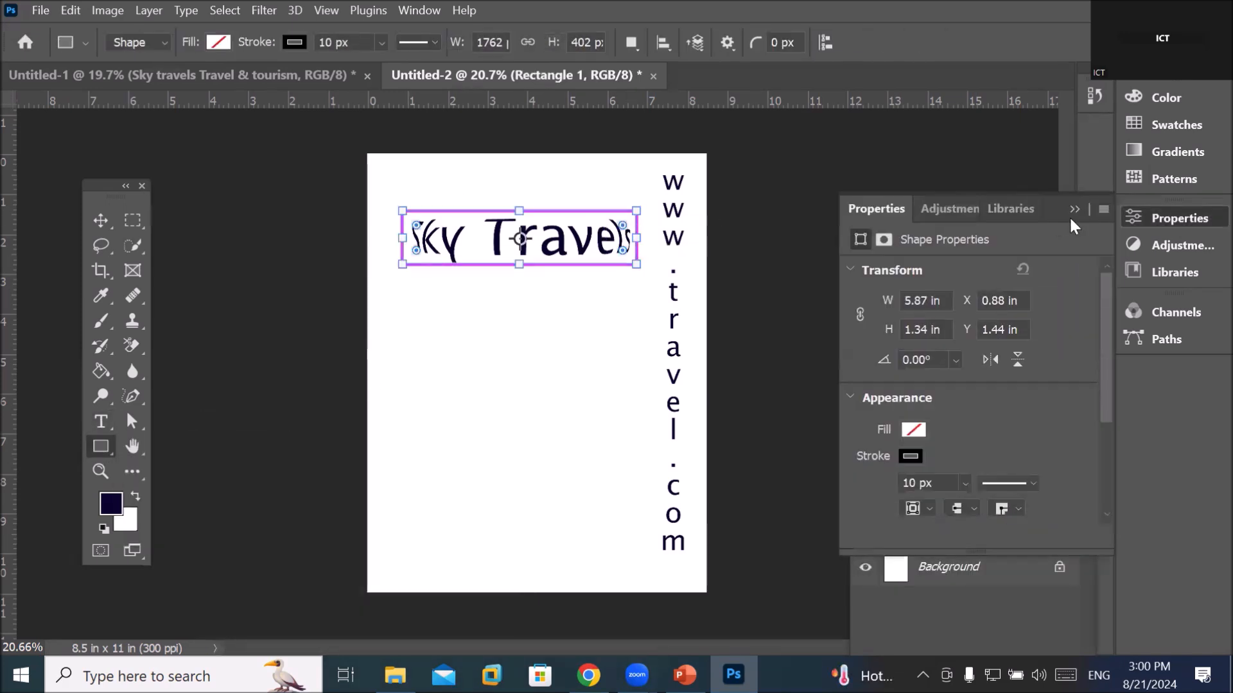
pyautogui.click(1071, 210)
pyautogui.moveTo(957, 487); pyautogui.dragTo(960, 539)
# Fill Rectangle 1 with yellow and reselect its layer
pyautogui.click(218, 42)
pyautogui.click(148, 145)
pyautogui.click(947, 546)
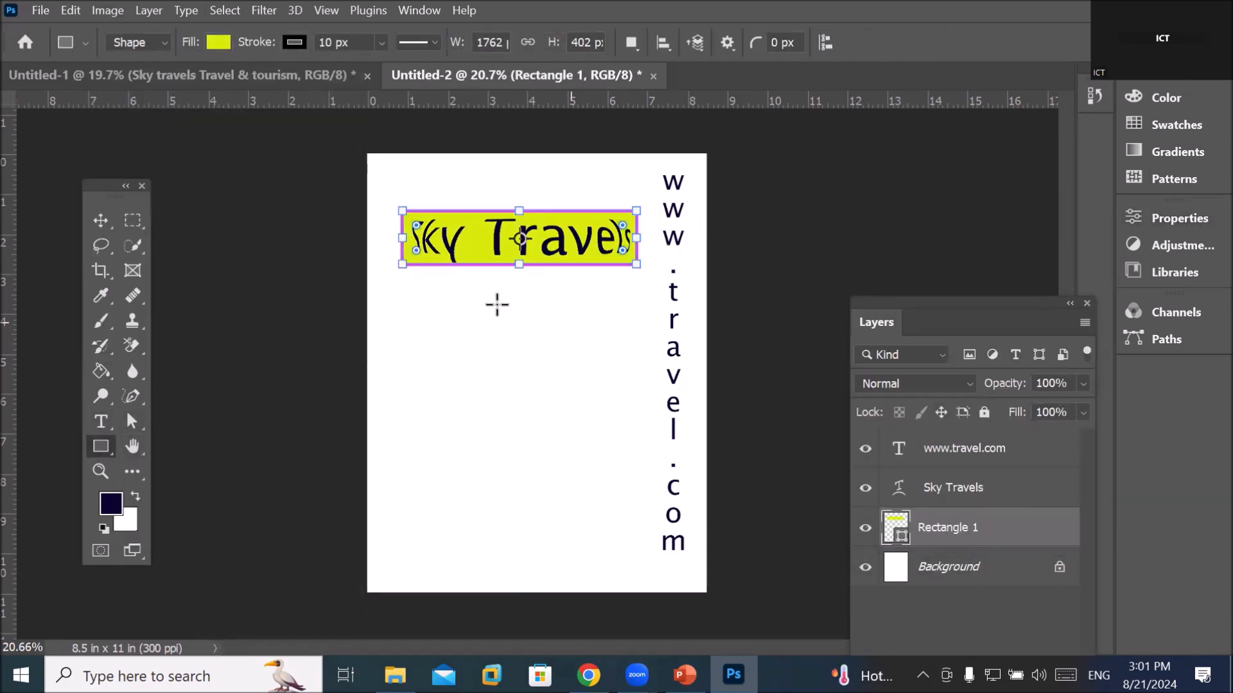
pyautogui.click(941, 567)
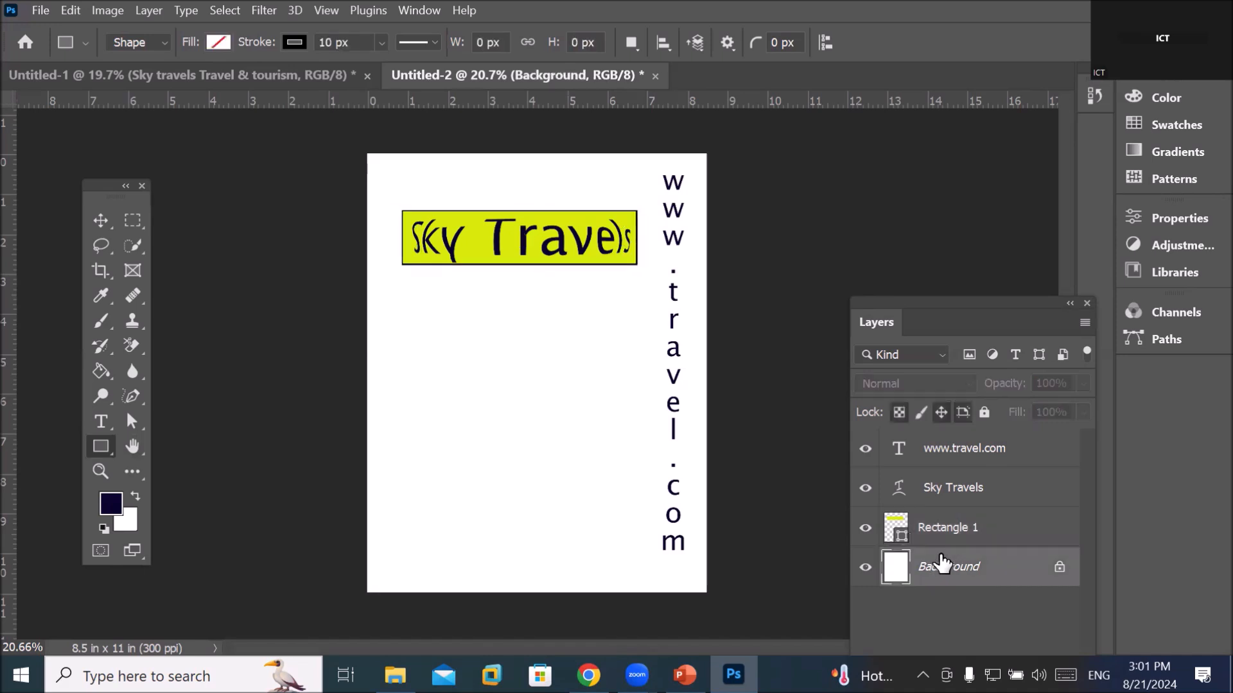
pyautogui.click(963, 529)
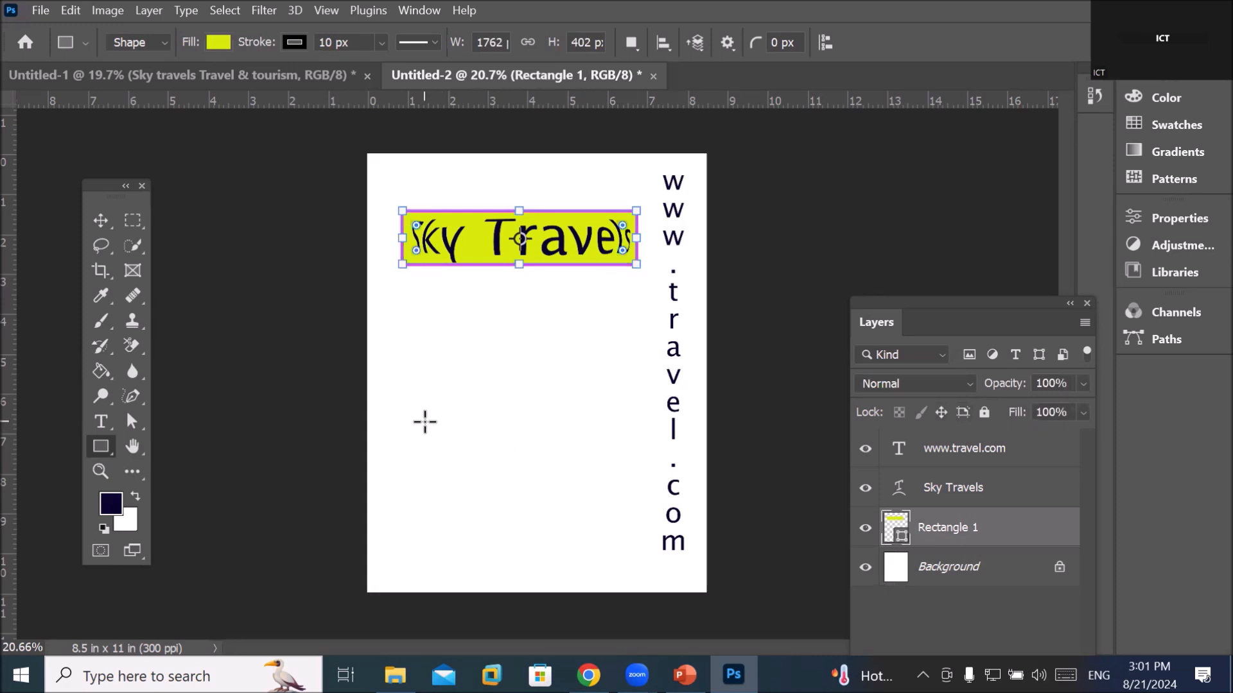
# Start a warp transform on Rectangle 1 via Edit > Transform Path > Warp
pyautogui.click(106, 10)
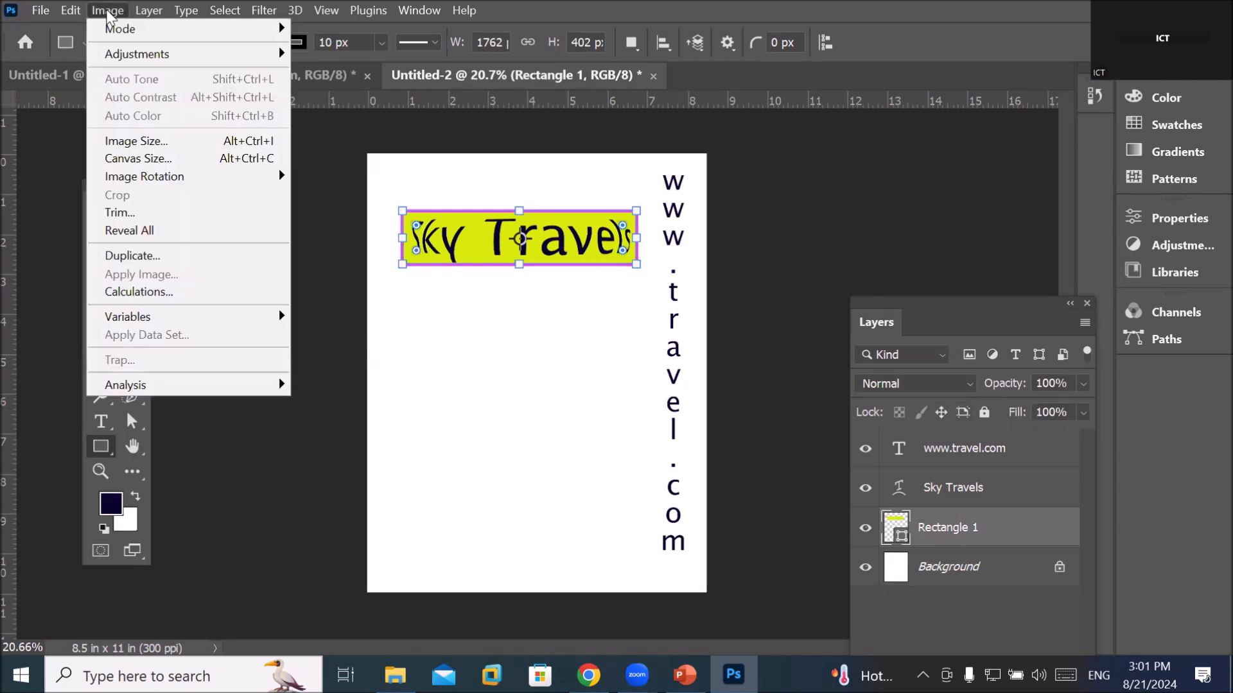
pyautogui.click(133, 9)
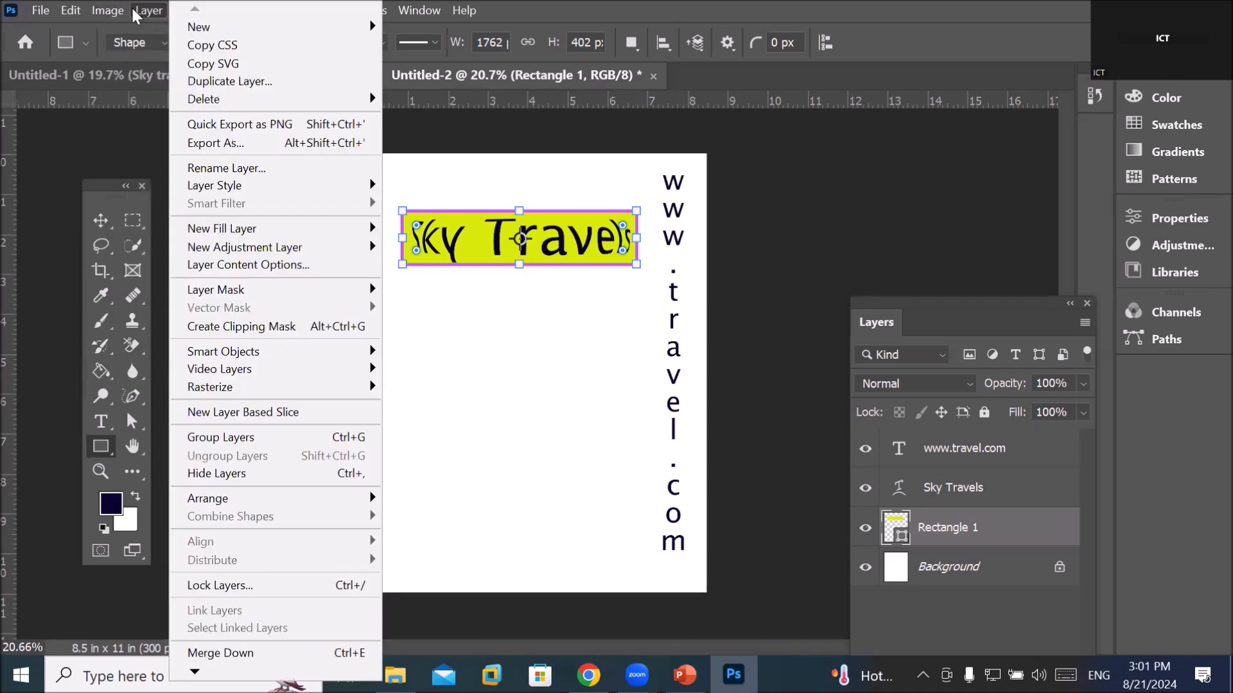
pyautogui.moveTo(71, 10)
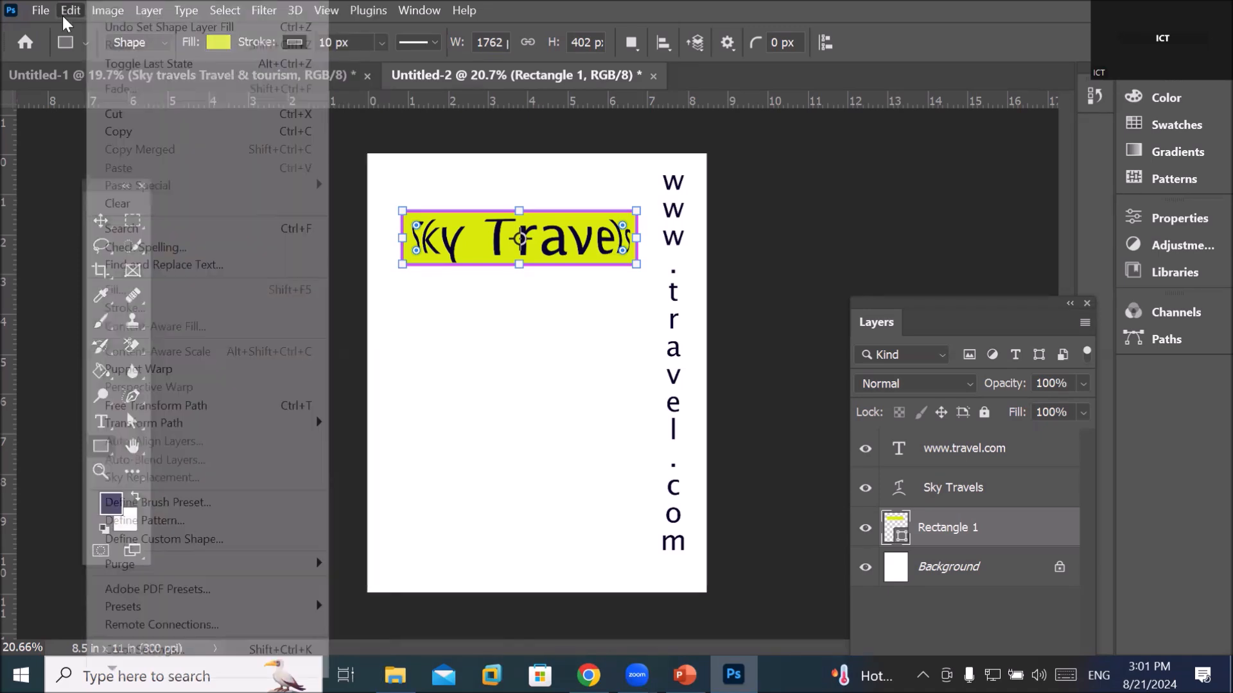
pyautogui.moveTo(193, 426)
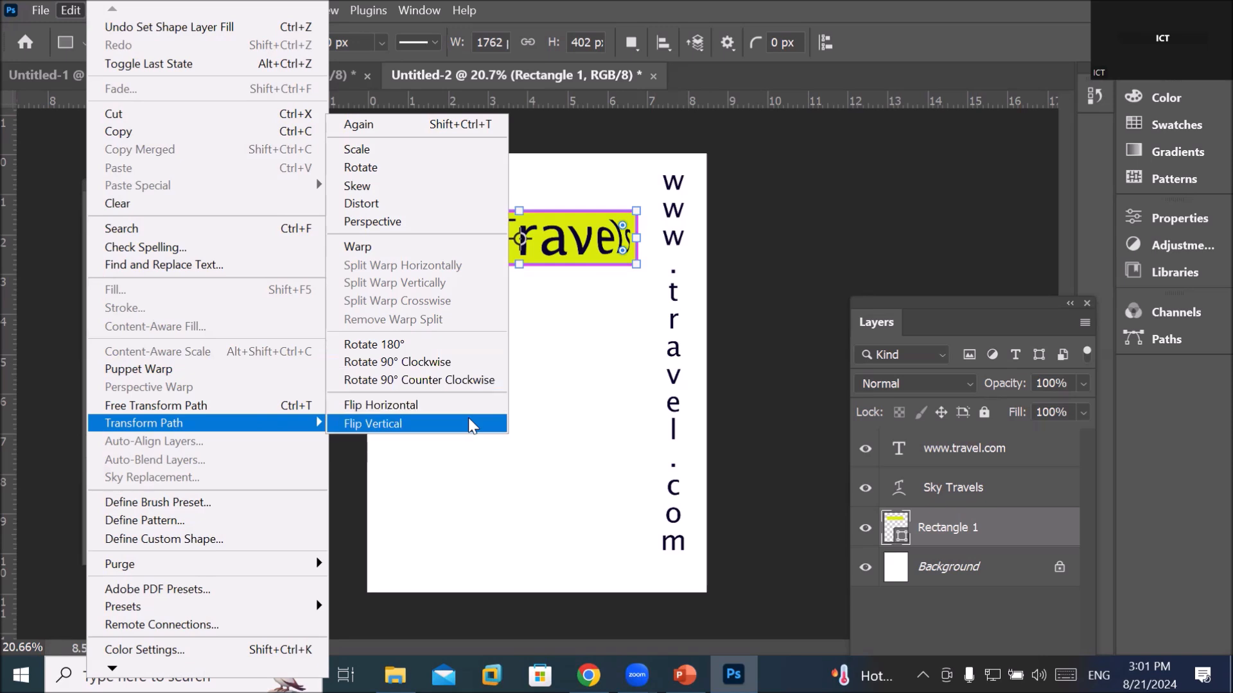
pyautogui.click(426, 247)
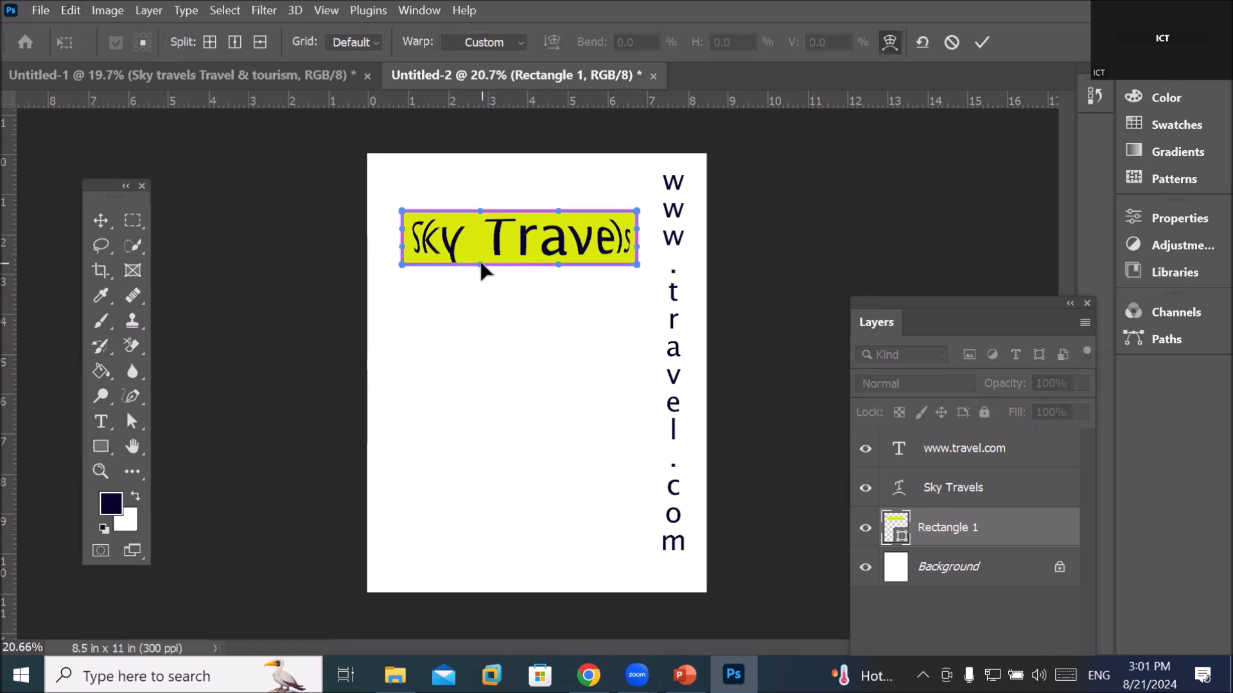
# Warp Rectangle 1 with an arched top and outward-flared bottom corners, then pick the Type tool
pyautogui.moveTo(483, 263); pyautogui.dragTo(489, 316)
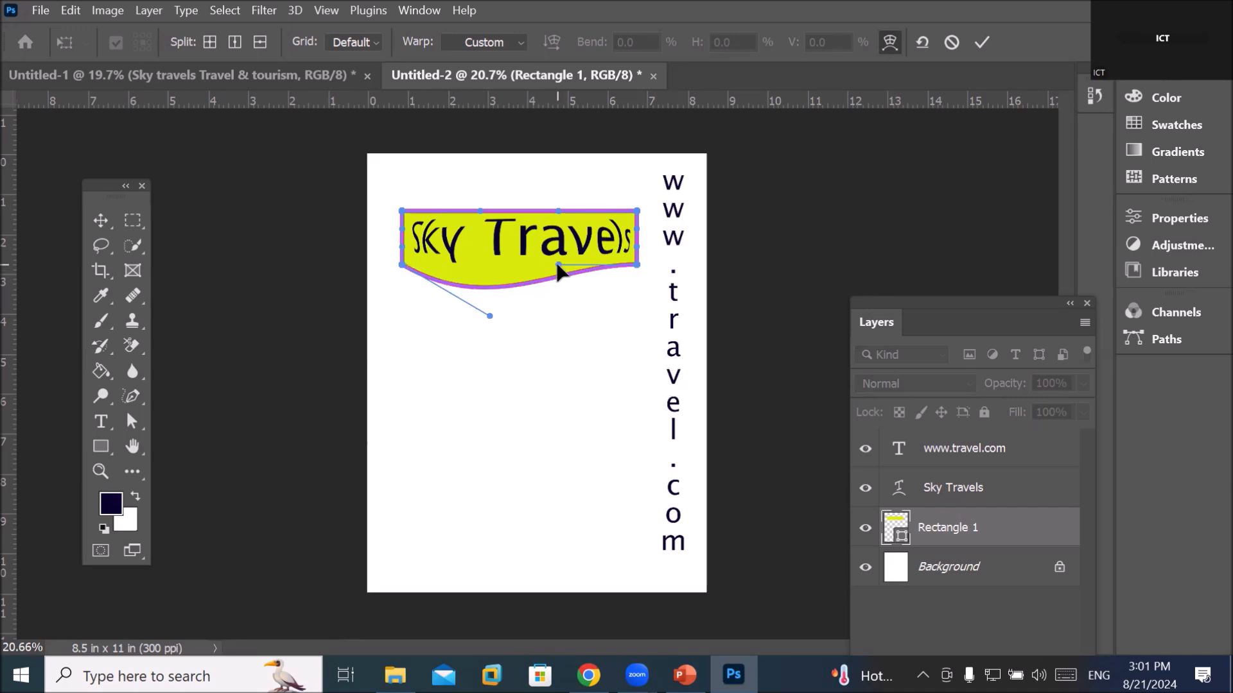
pyautogui.moveTo(559, 264); pyautogui.dragTo(578, 299)
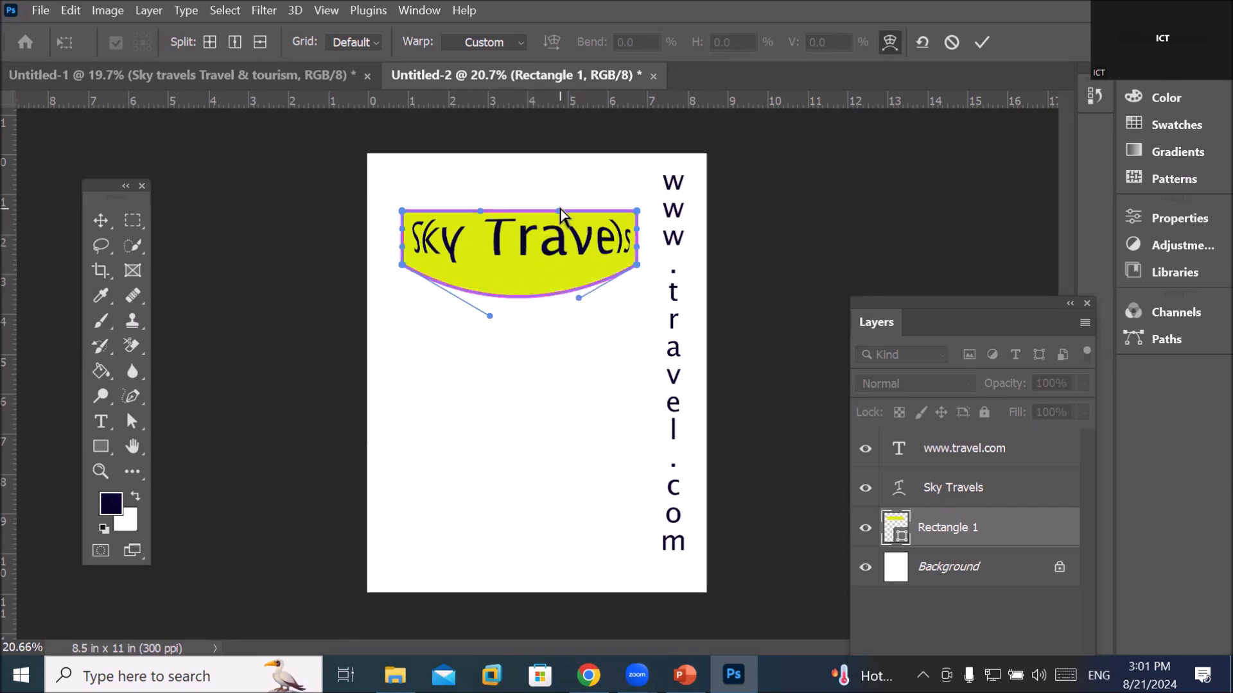
pyautogui.moveTo(560, 209); pyautogui.dragTo(576, 171)
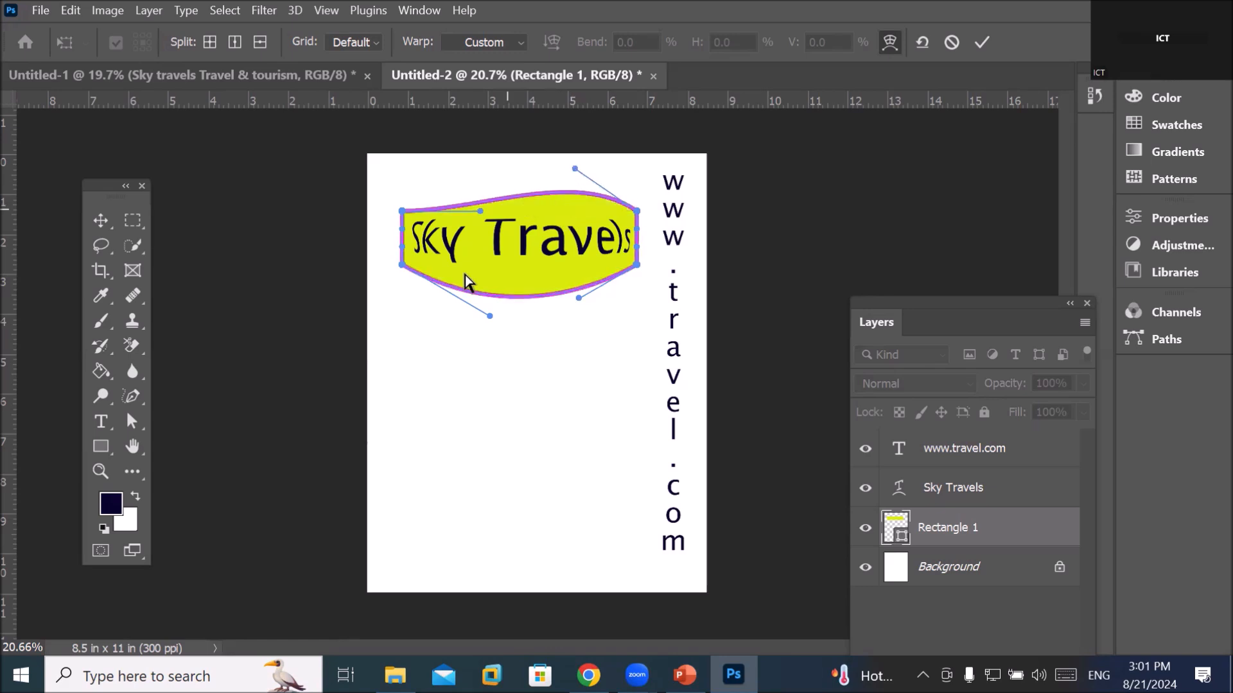
pyautogui.moveTo(480, 211); pyautogui.dragTo(443, 183)
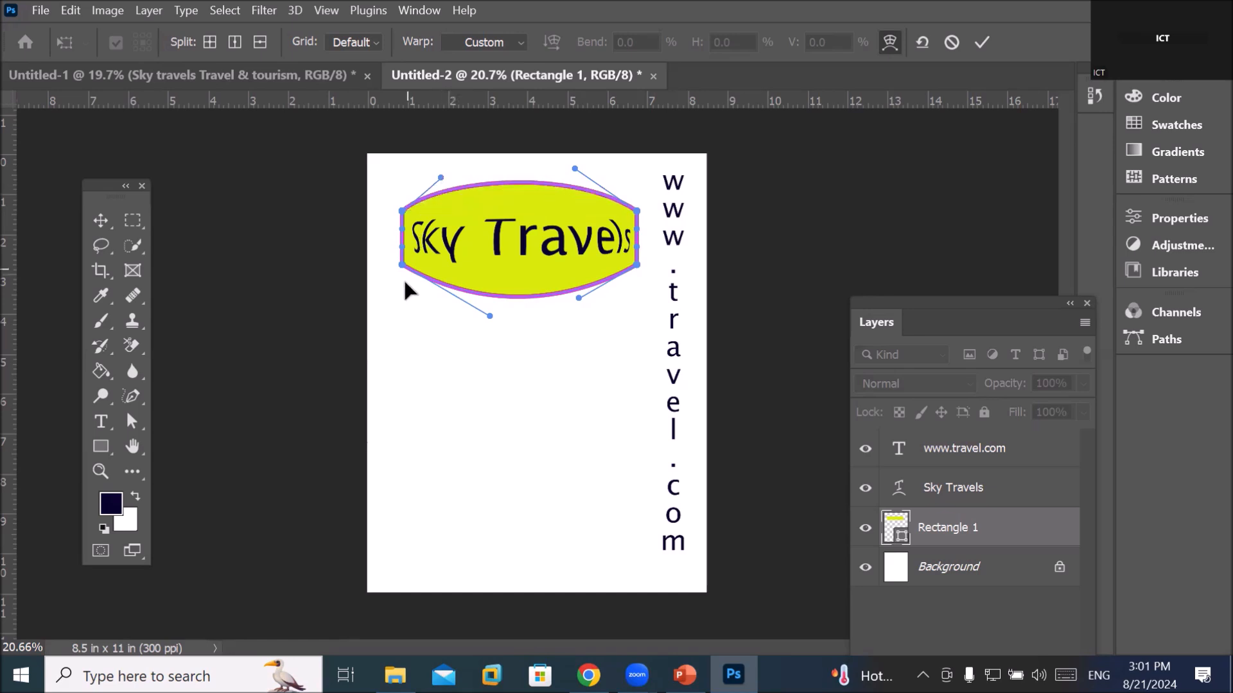
pyautogui.moveTo(400, 266); pyautogui.dragTo(381, 303)
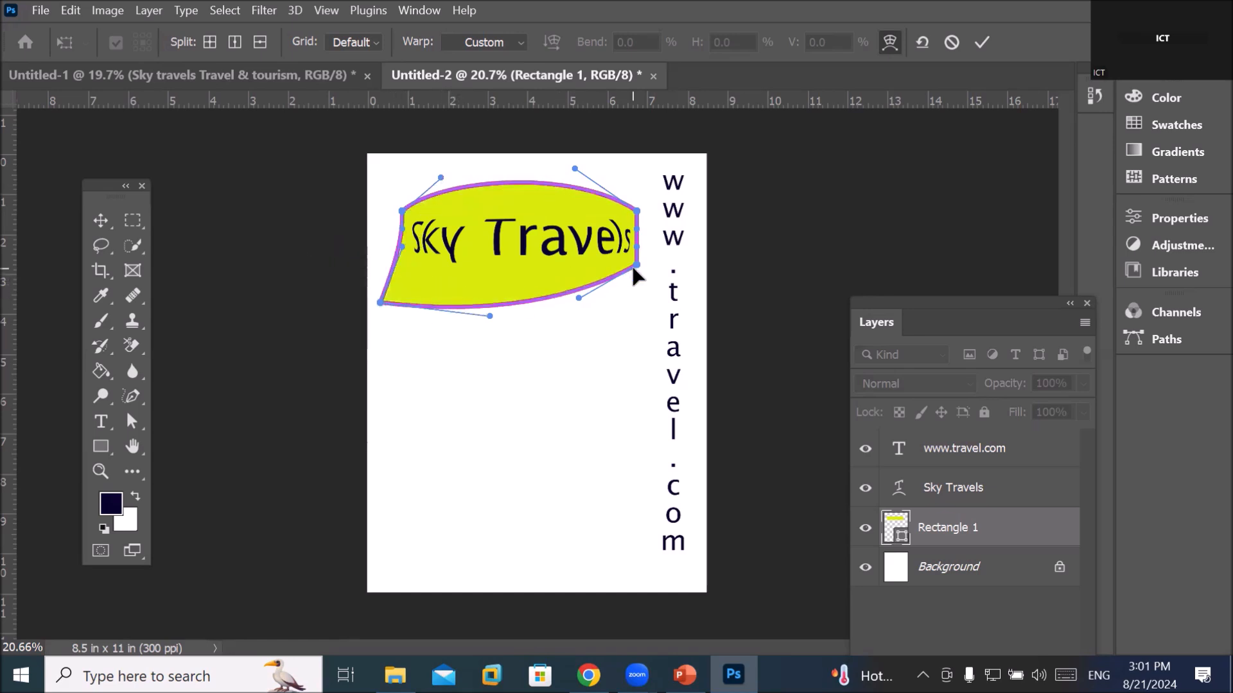
pyautogui.moveTo(638, 265); pyautogui.dragTo(664, 307)
pyautogui.moveTo(380, 303); pyautogui.dragTo(379, 316)
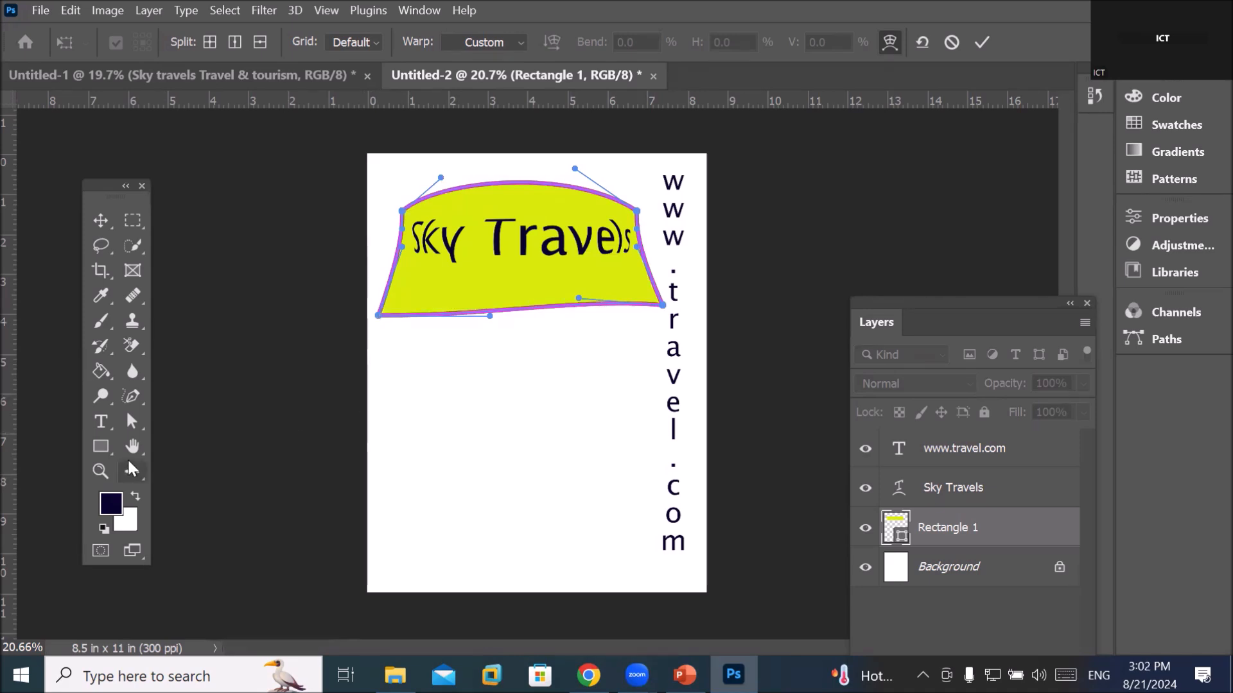
pyautogui.click(100, 423)
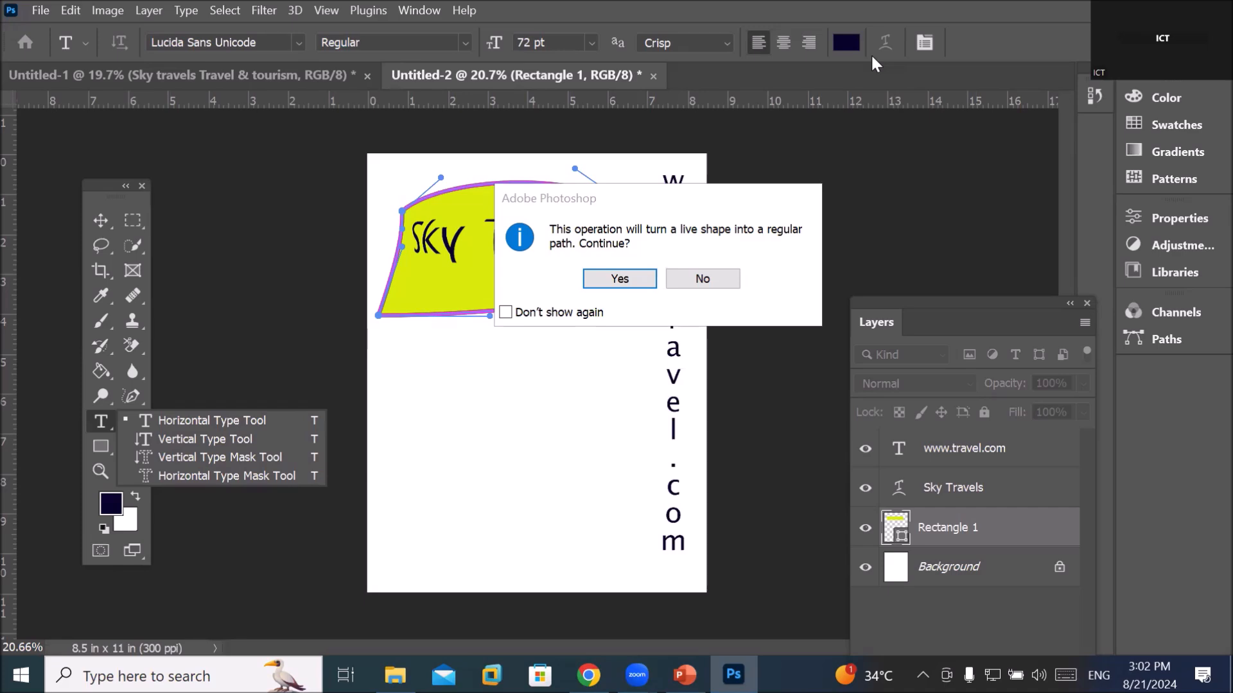
# Check Photoshop's running processes in Task Manager, then confirm converting the warped shape into a regular path
pyautogui.hotkey('ctrl', 'shift', 'Escape')
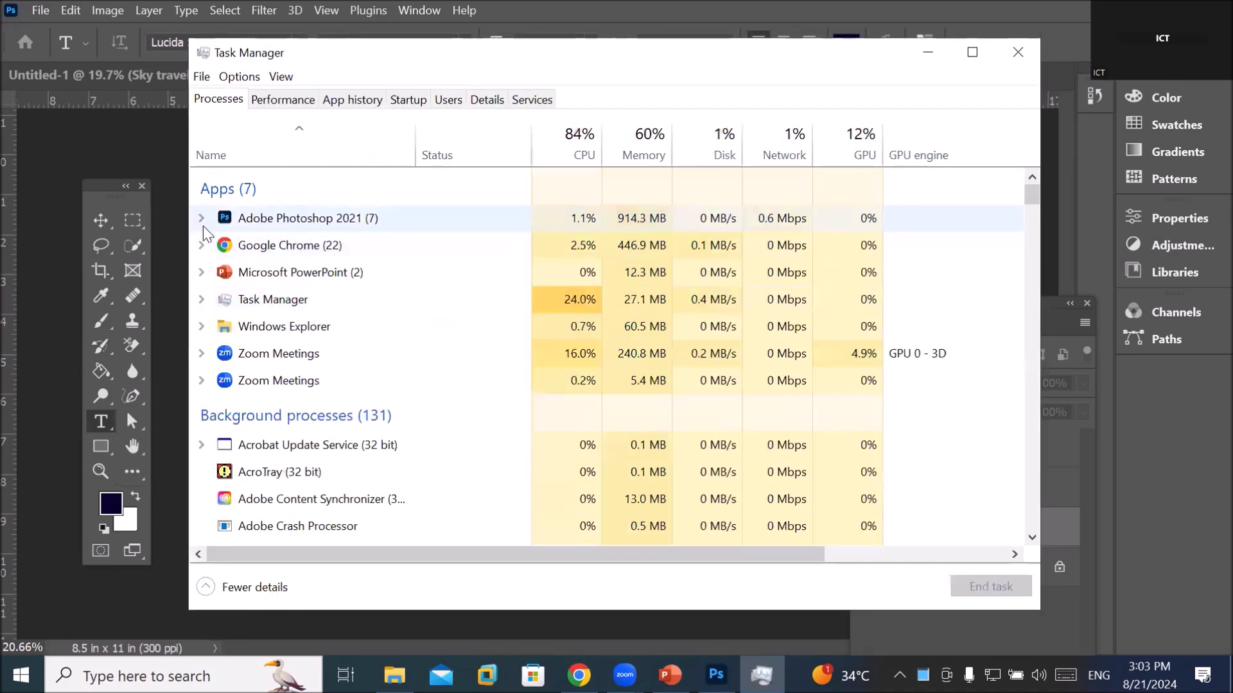
pyautogui.click(202, 218)
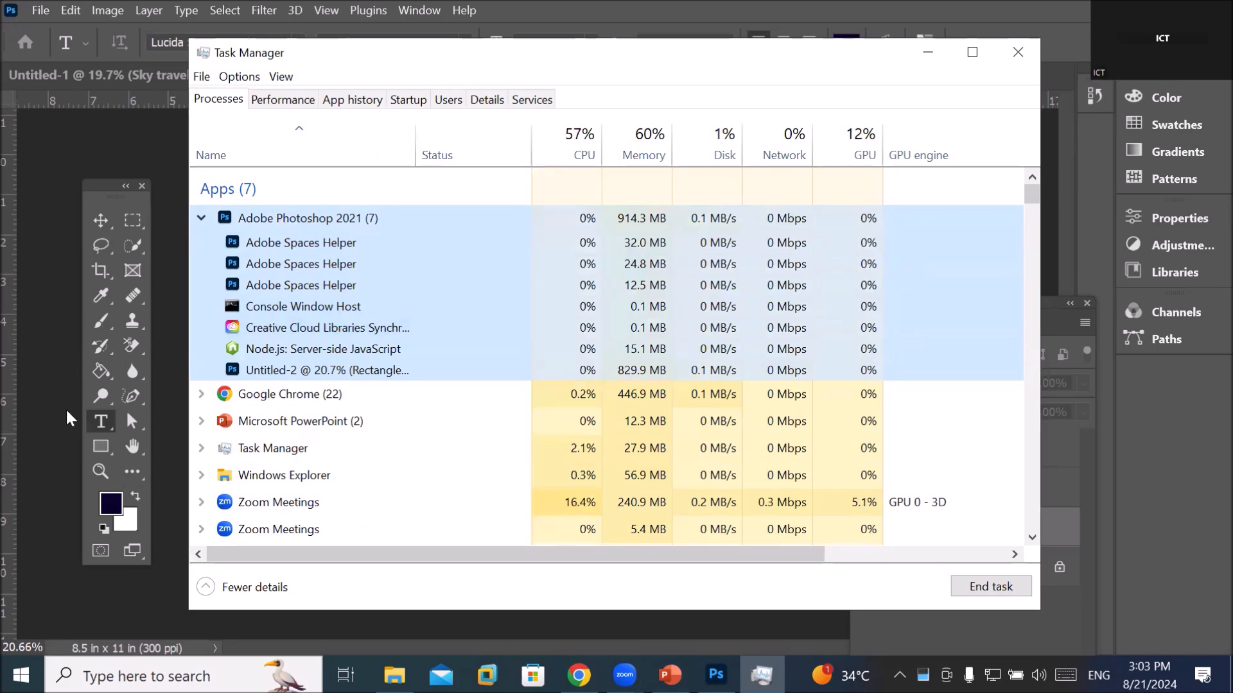
pyautogui.click(928, 51)
pyautogui.click(620, 279)
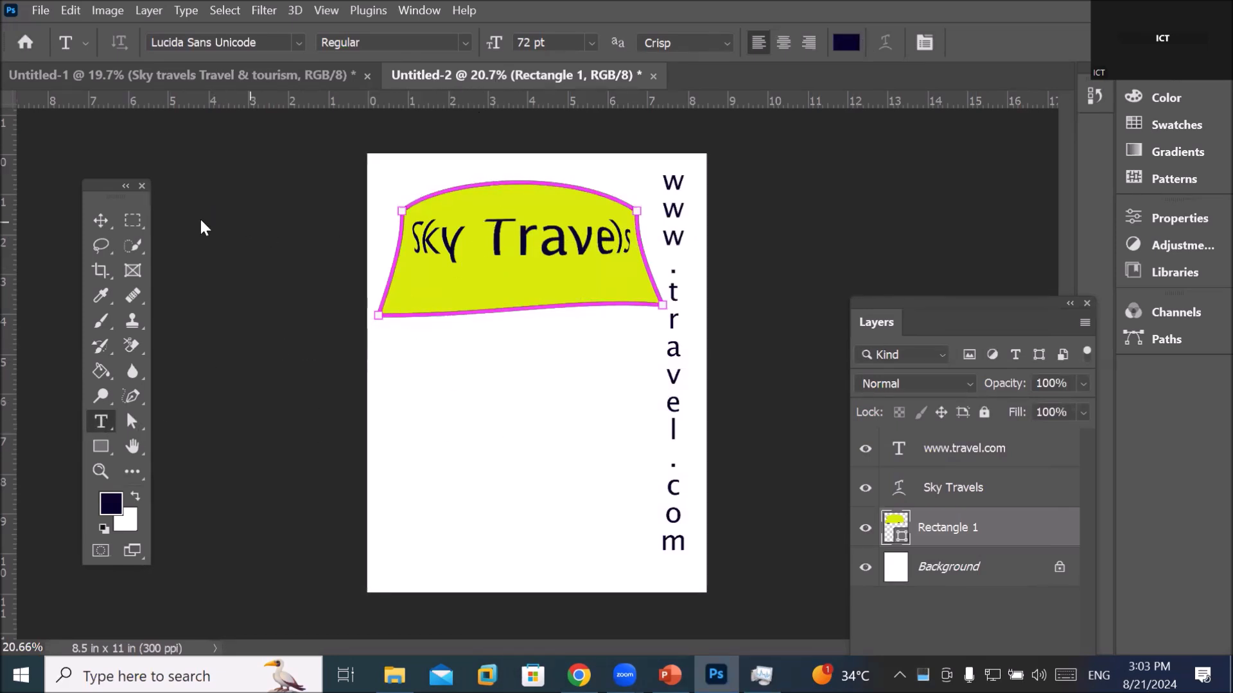
# Drag the yellow warped Rectangle 1 below the Sky Travels title, then briefly edit and commit the title text
pyautogui.click(101, 220)
pyautogui.moveTo(471, 272); pyautogui.dragTo(457, 428)
pyautogui.click(564, 232)
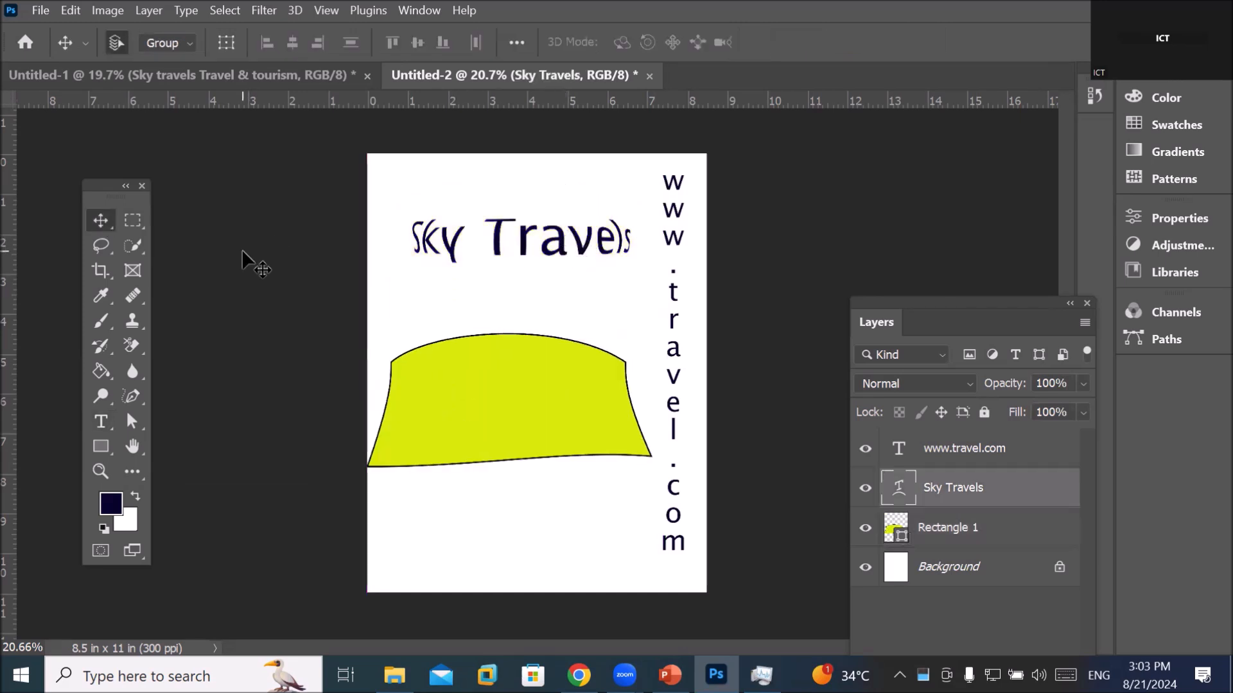
pyautogui.click(101, 421)
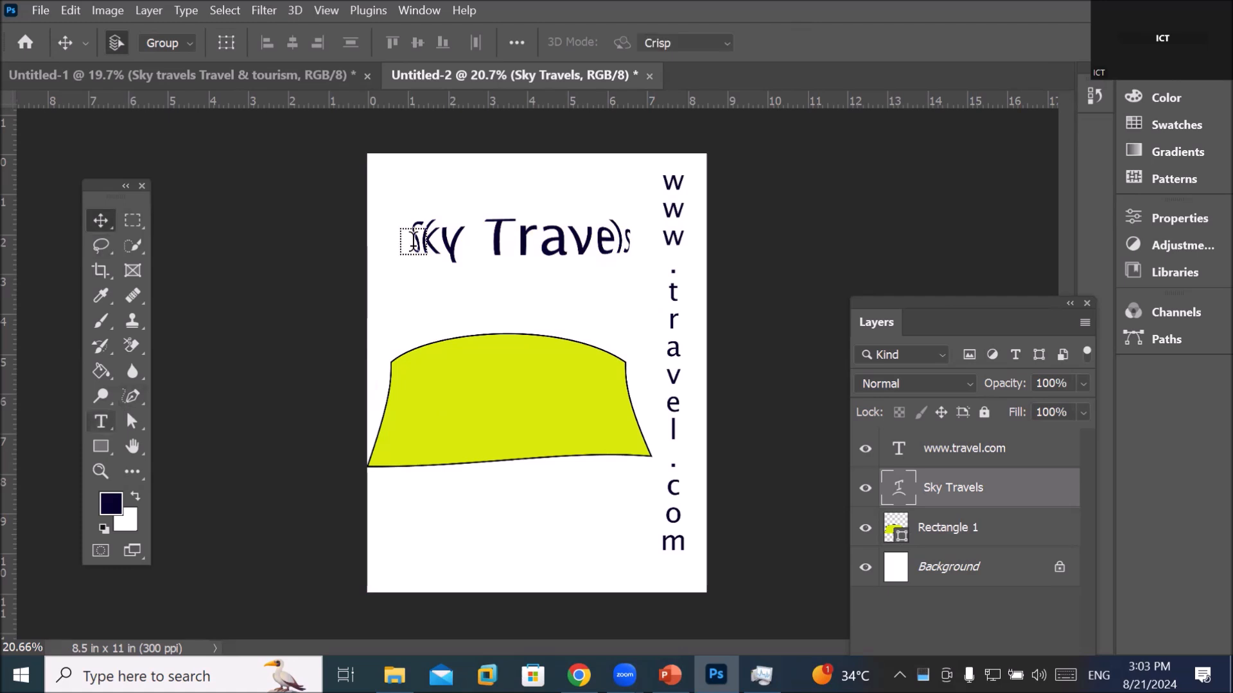
pyautogui.tripleClick(507, 241)
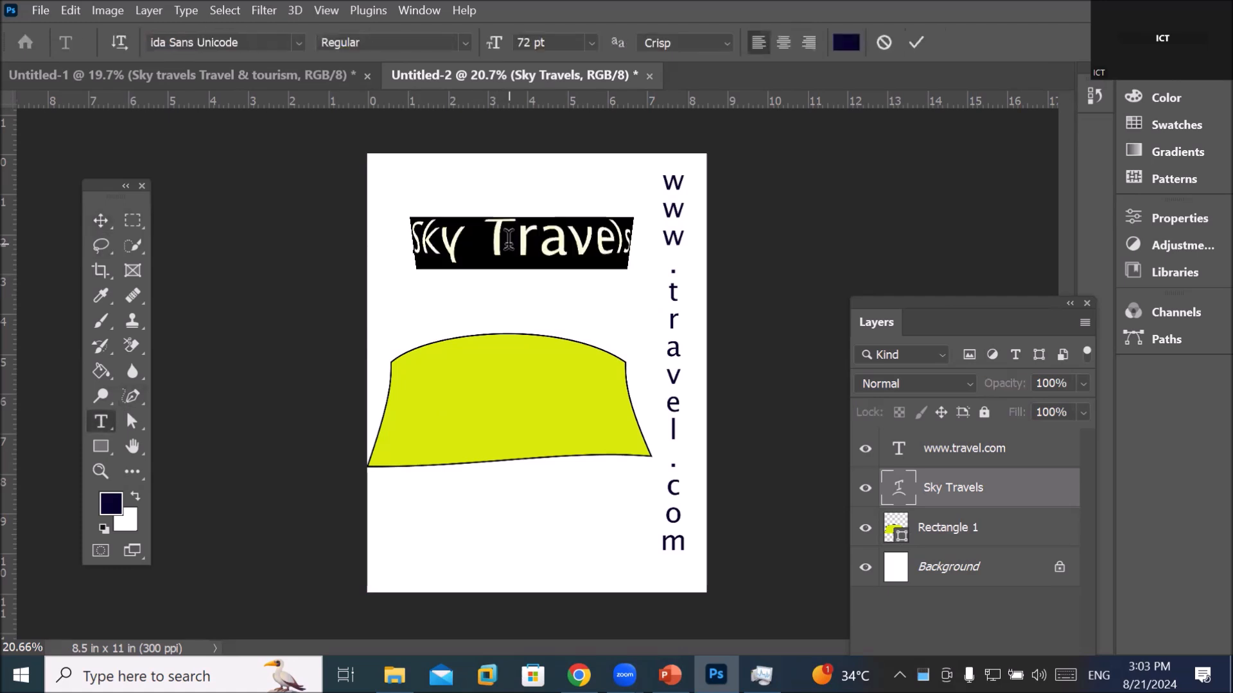
pyautogui.click(549, 239)
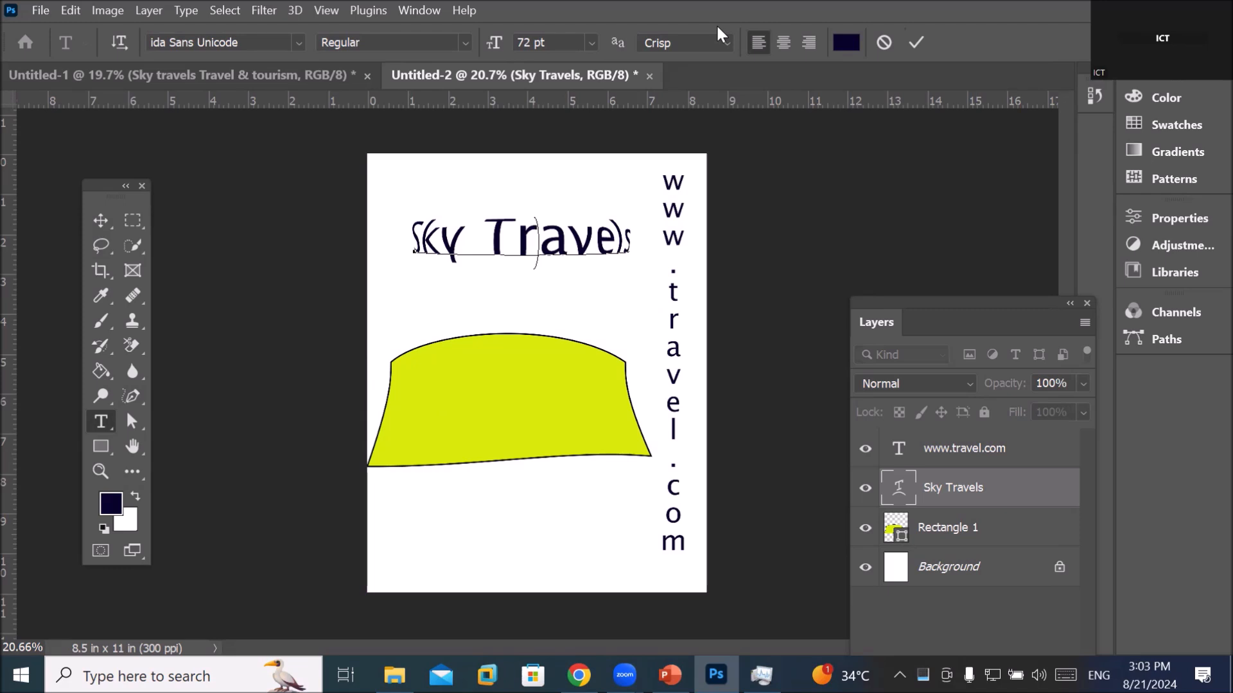
pyautogui.click(102, 220)
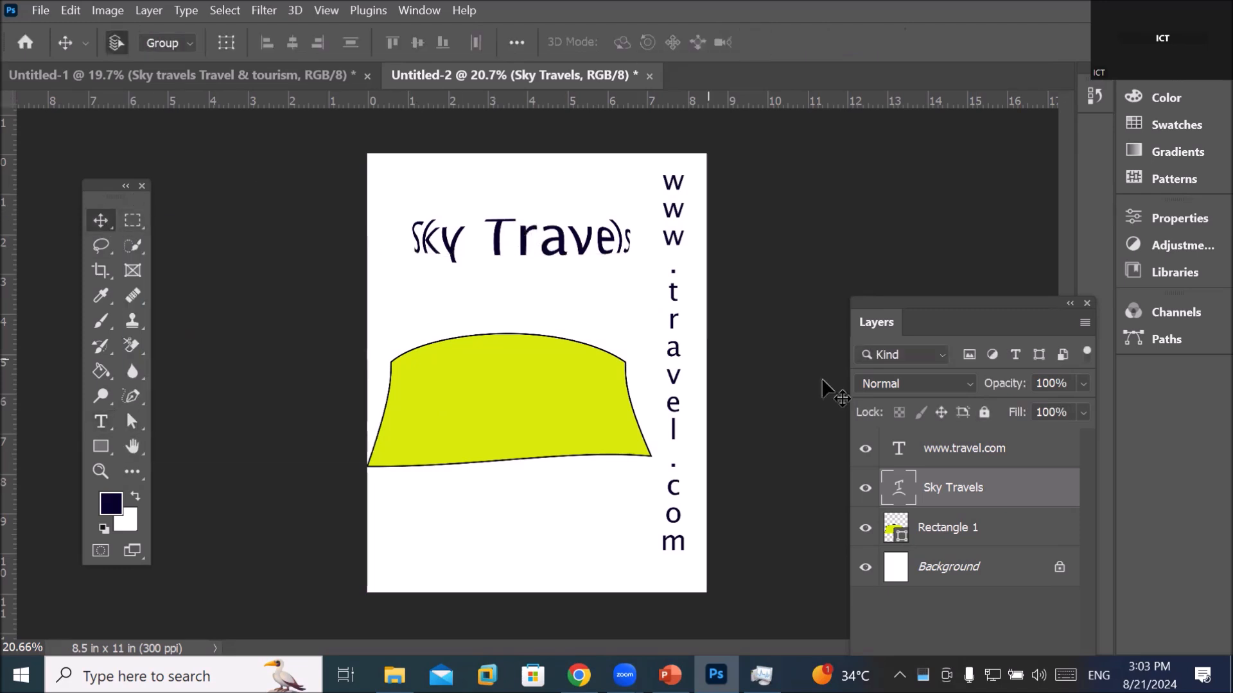
pyautogui.click(954, 456)
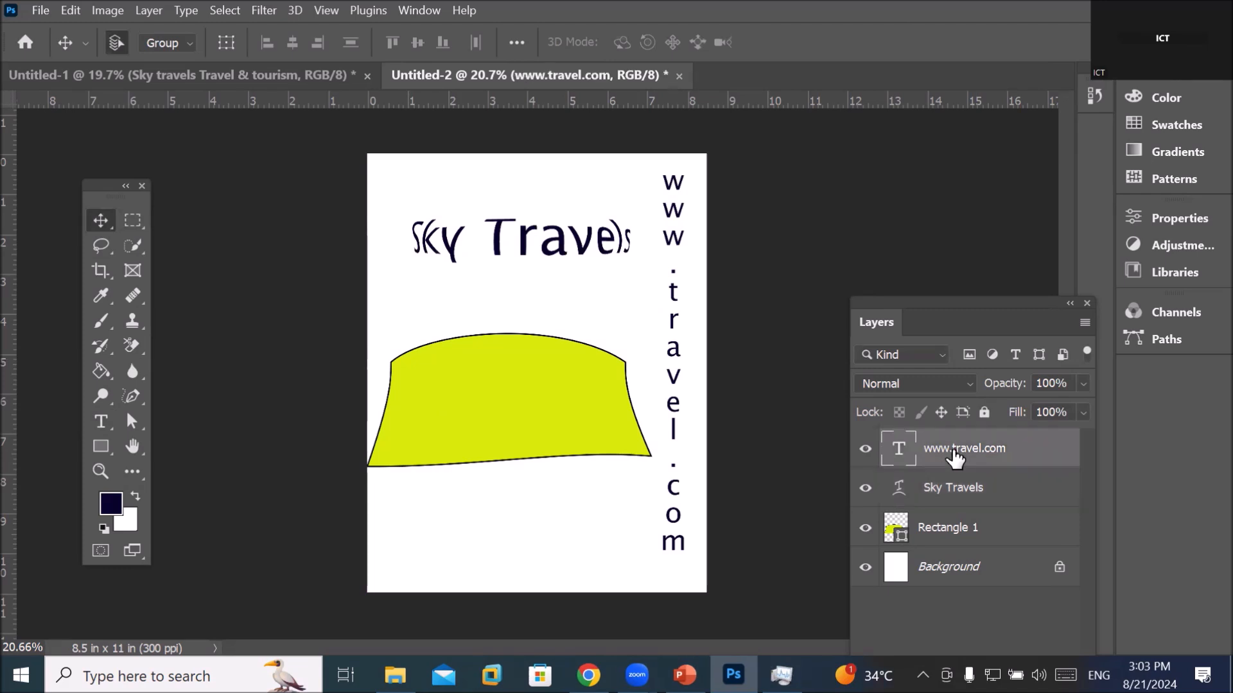
pyautogui.click(99, 424)
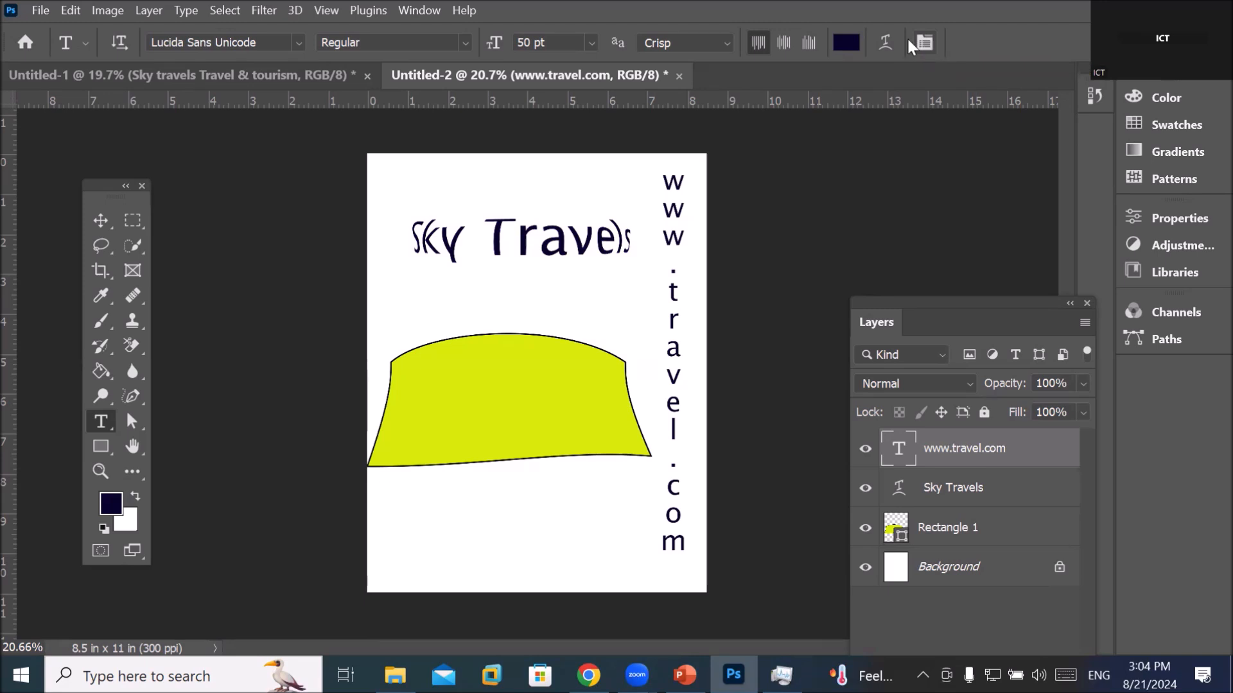
pyautogui.click(411, 11)
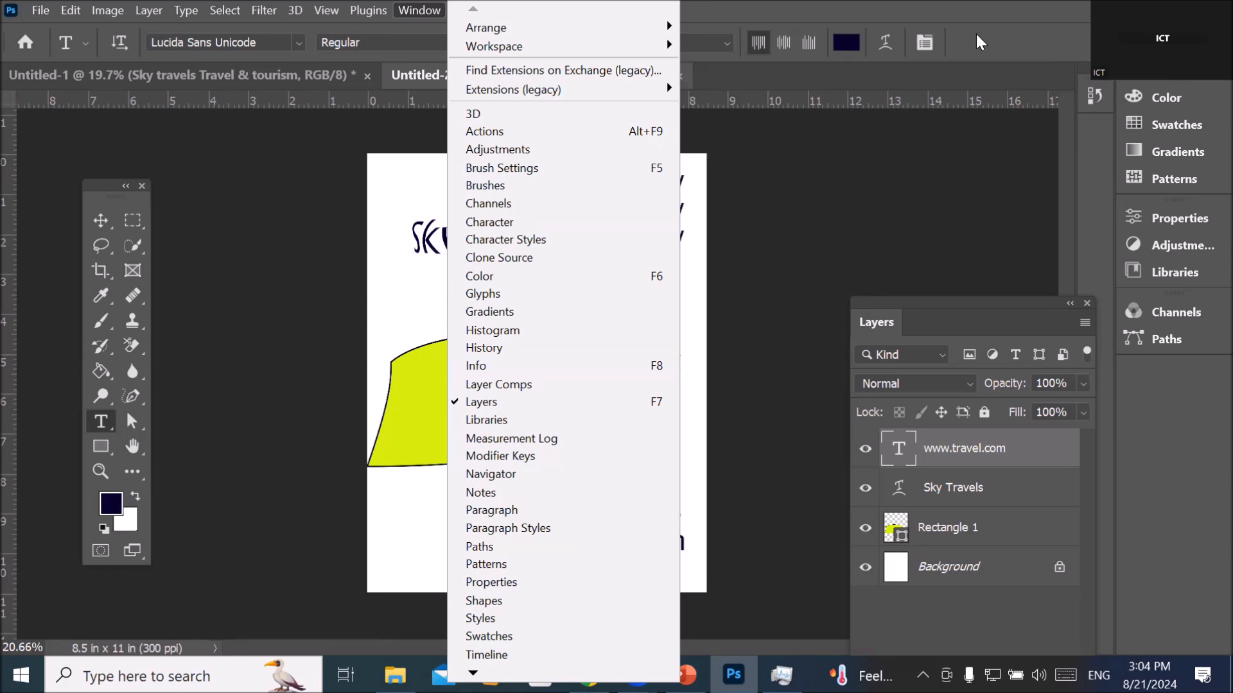
pyautogui.click(925, 42)
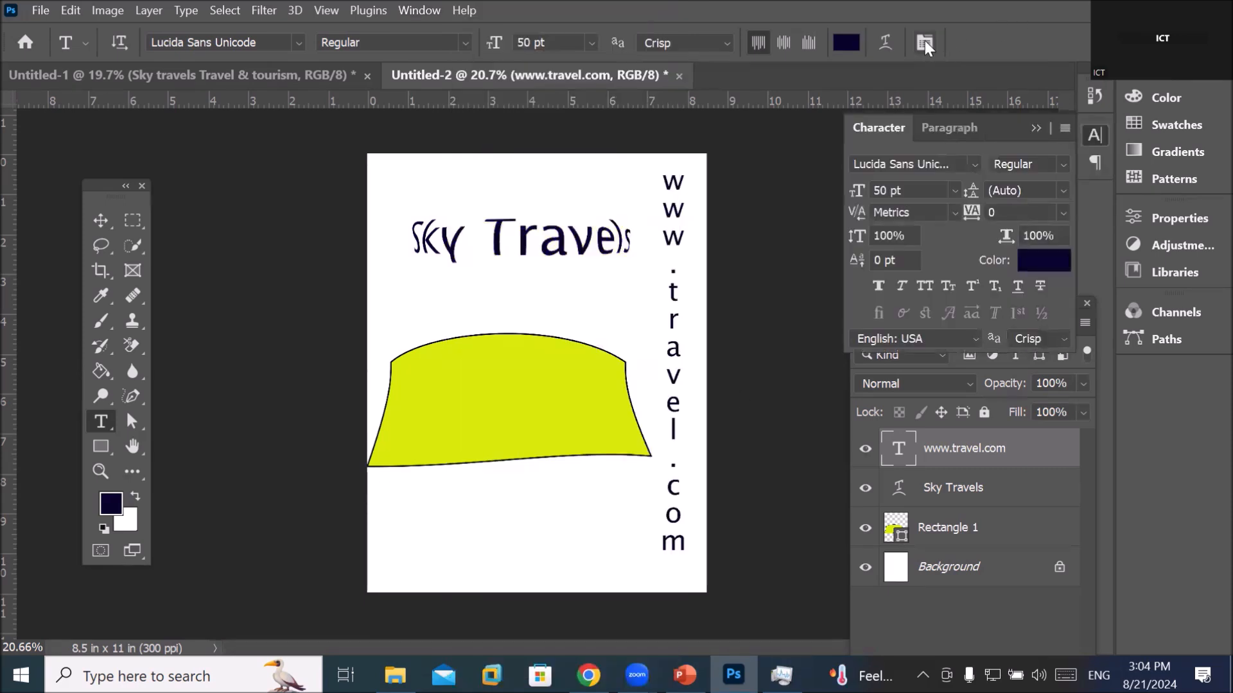
# Compare the Paragraph and Character tabs, then pick the Pen tool and switch to the Untitled-1 flyer
pyautogui.click(932, 128)
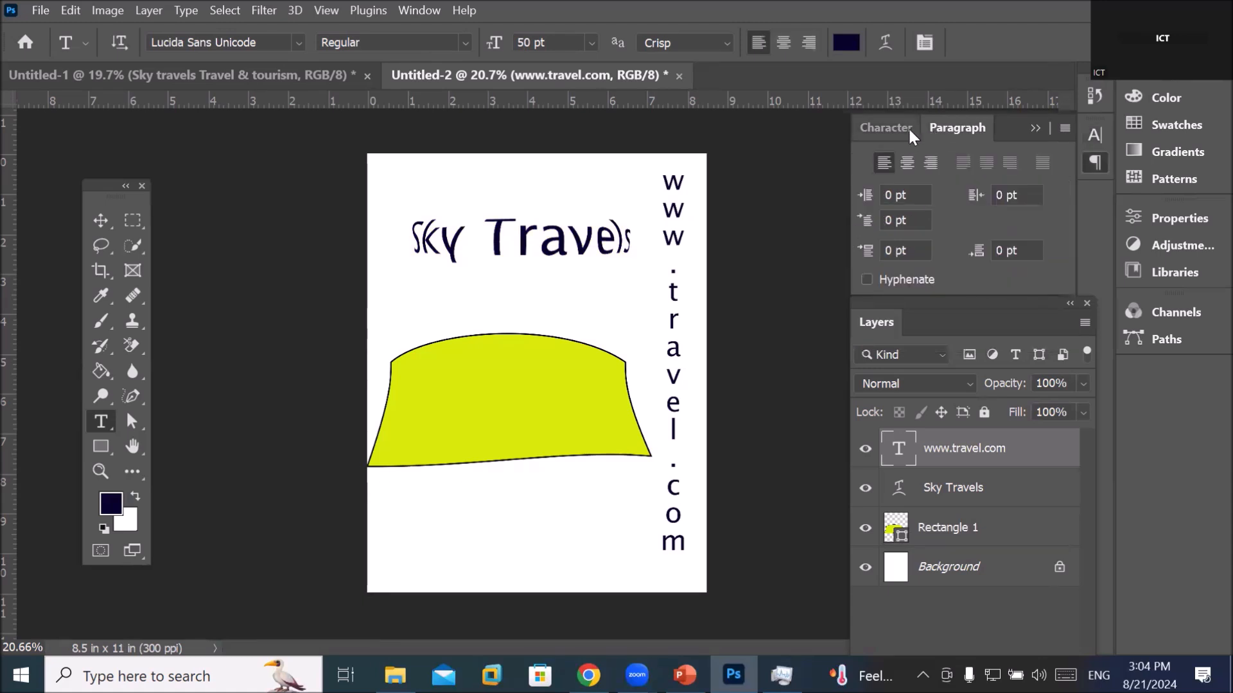
pyautogui.click(901, 127)
pyautogui.click(927, 126)
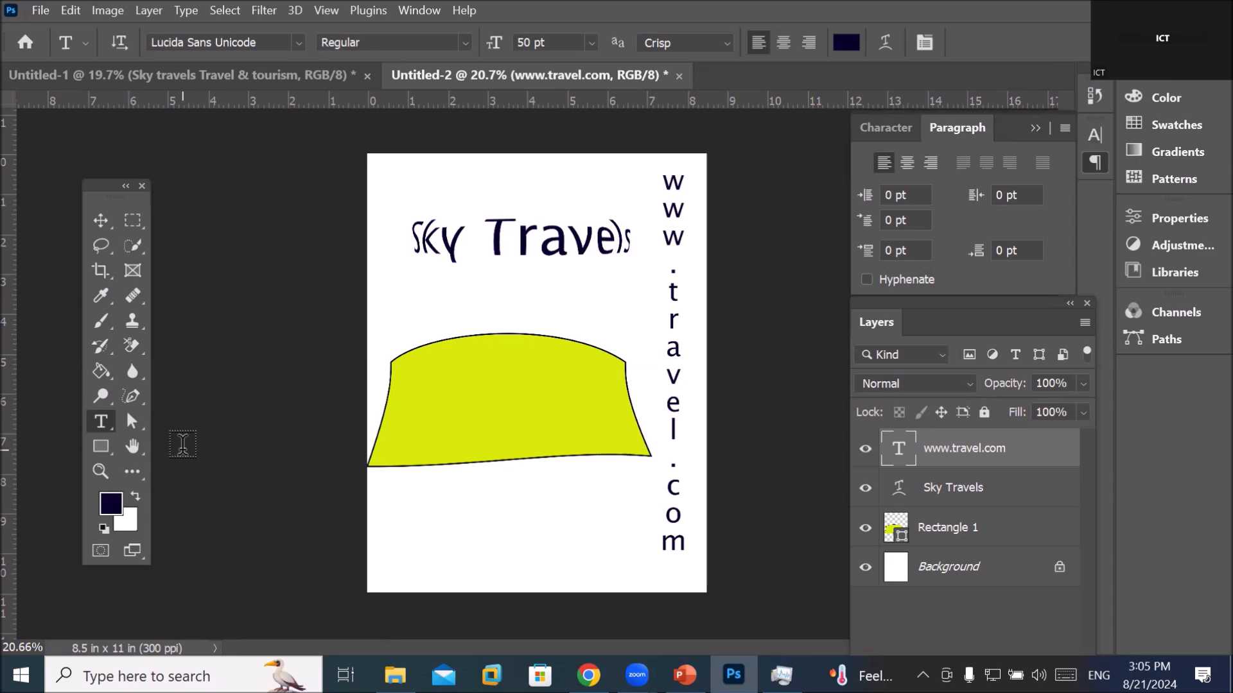
pyautogui.click(129, 400)
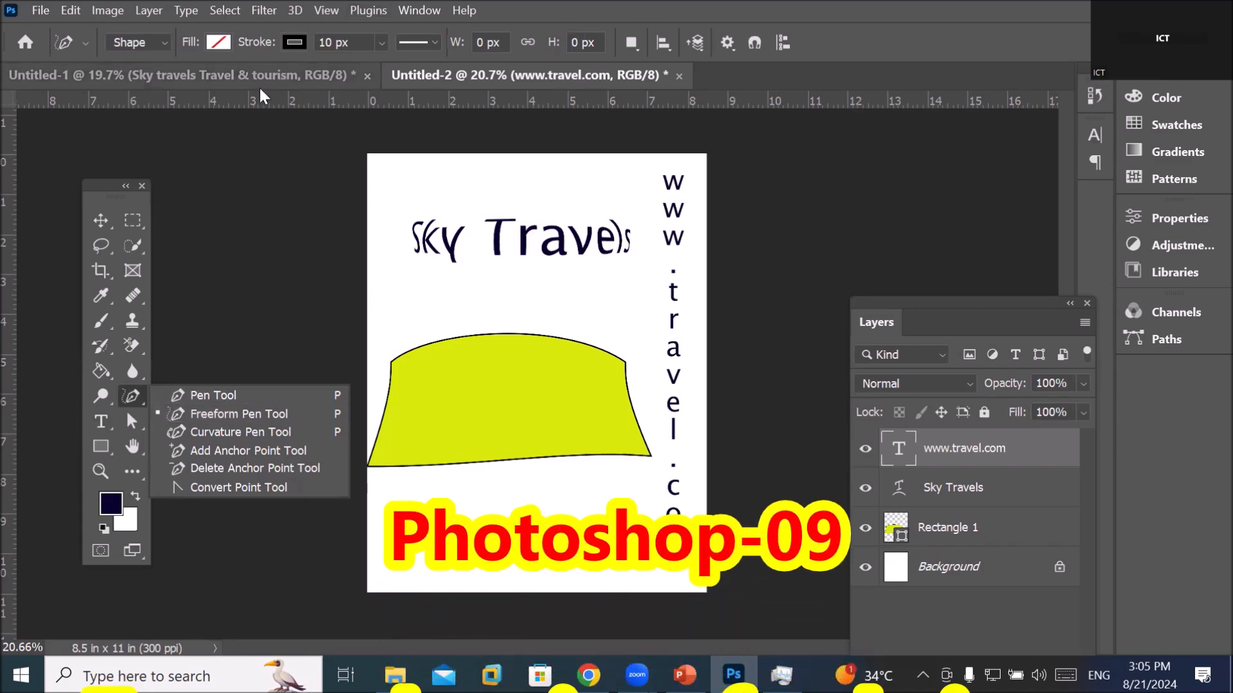
pyautogui.click(242, 73)
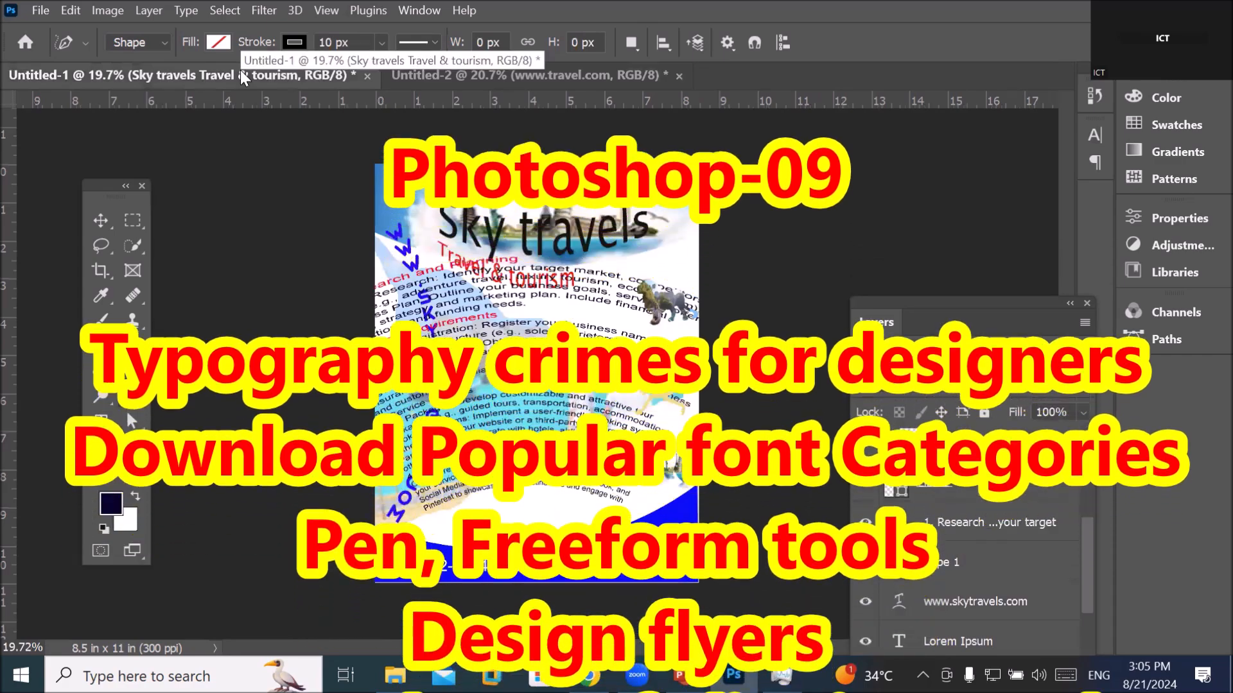